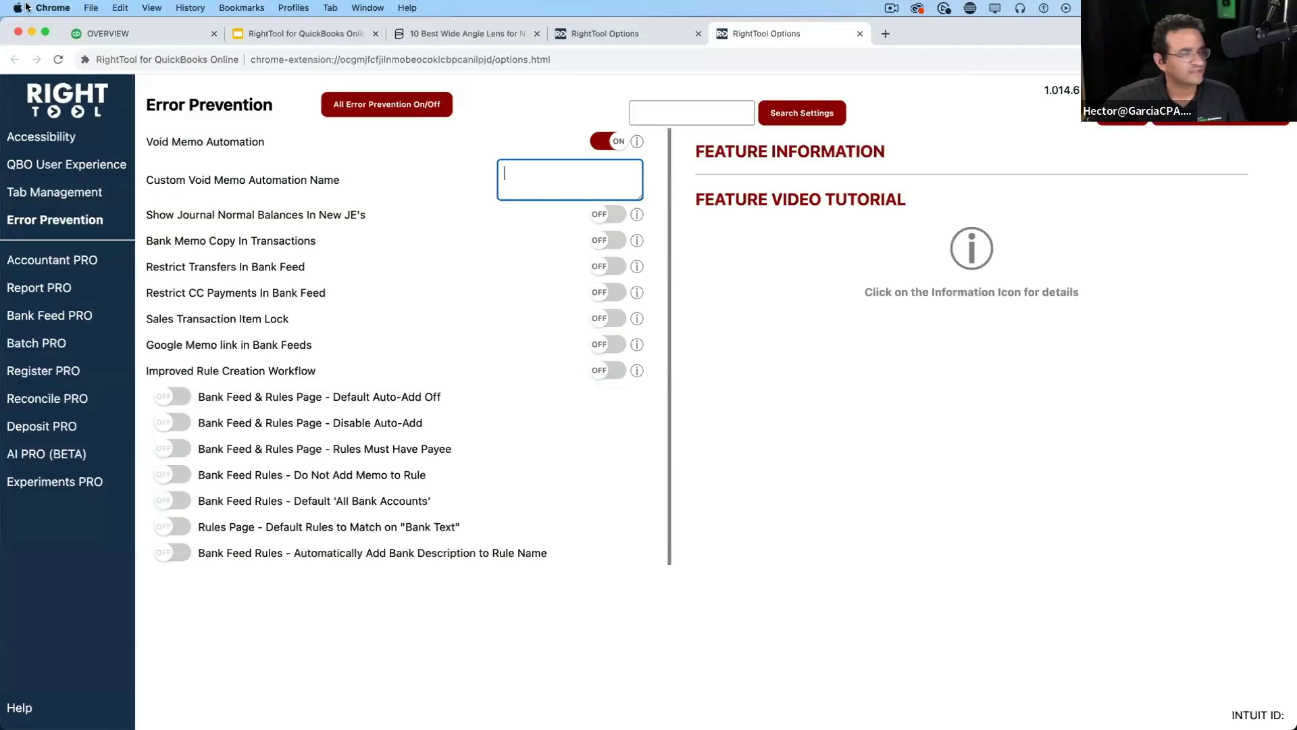
# Open the 02/07/2023 $797.80 American Airlines expense from Recent Expenses
pyautogui.click(135, 33)
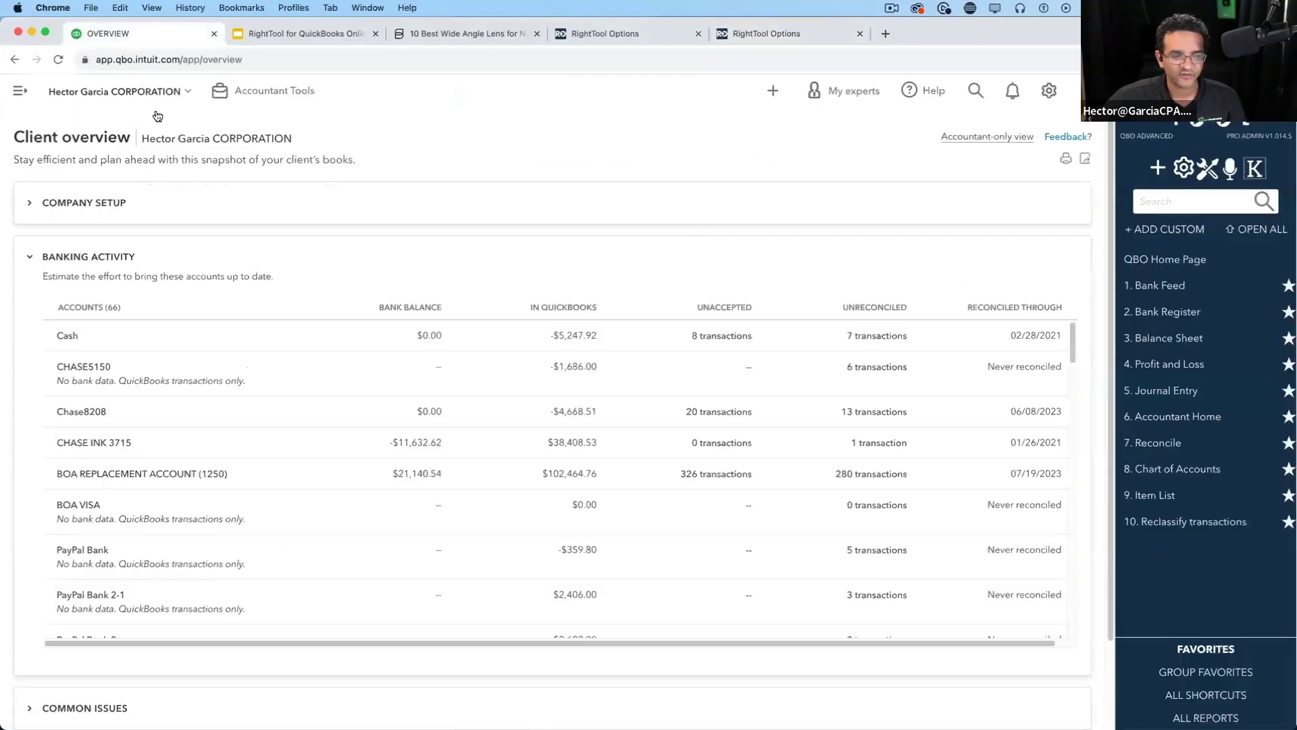
pyautogui.click(773, 90)
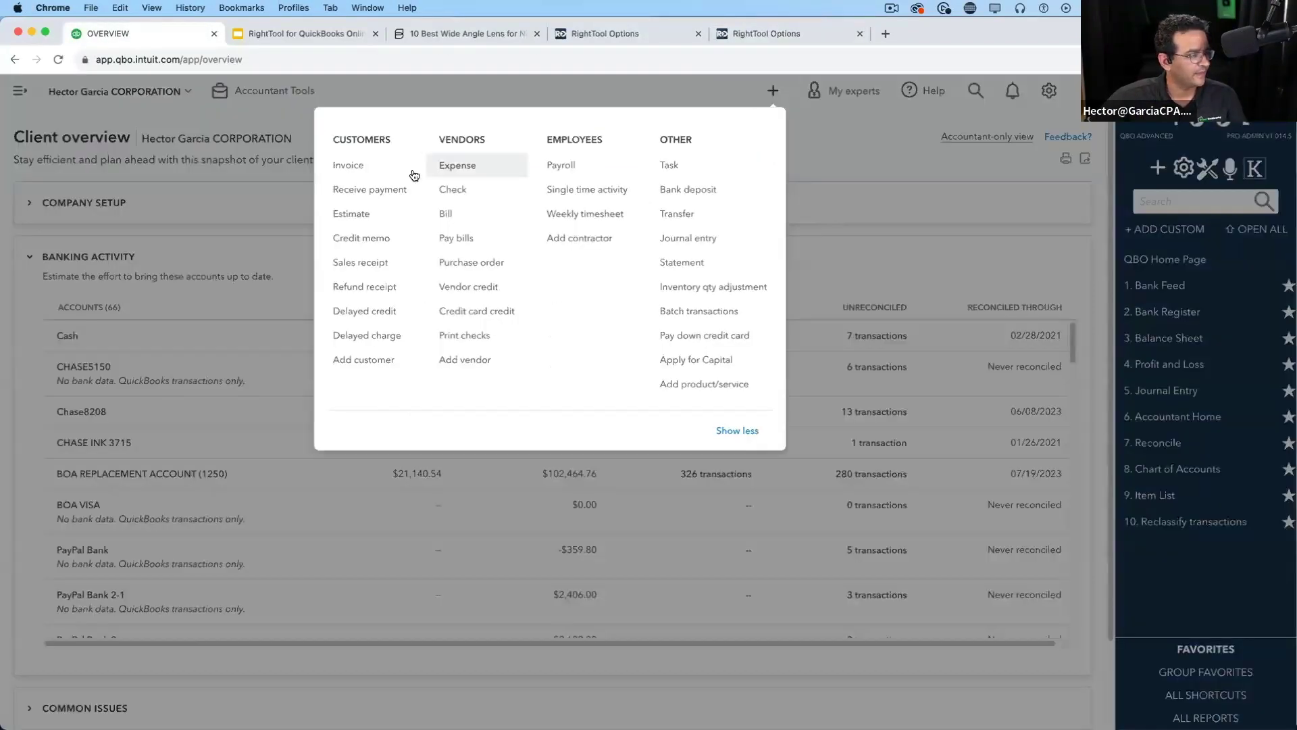
pyautogui.click(449, 165)
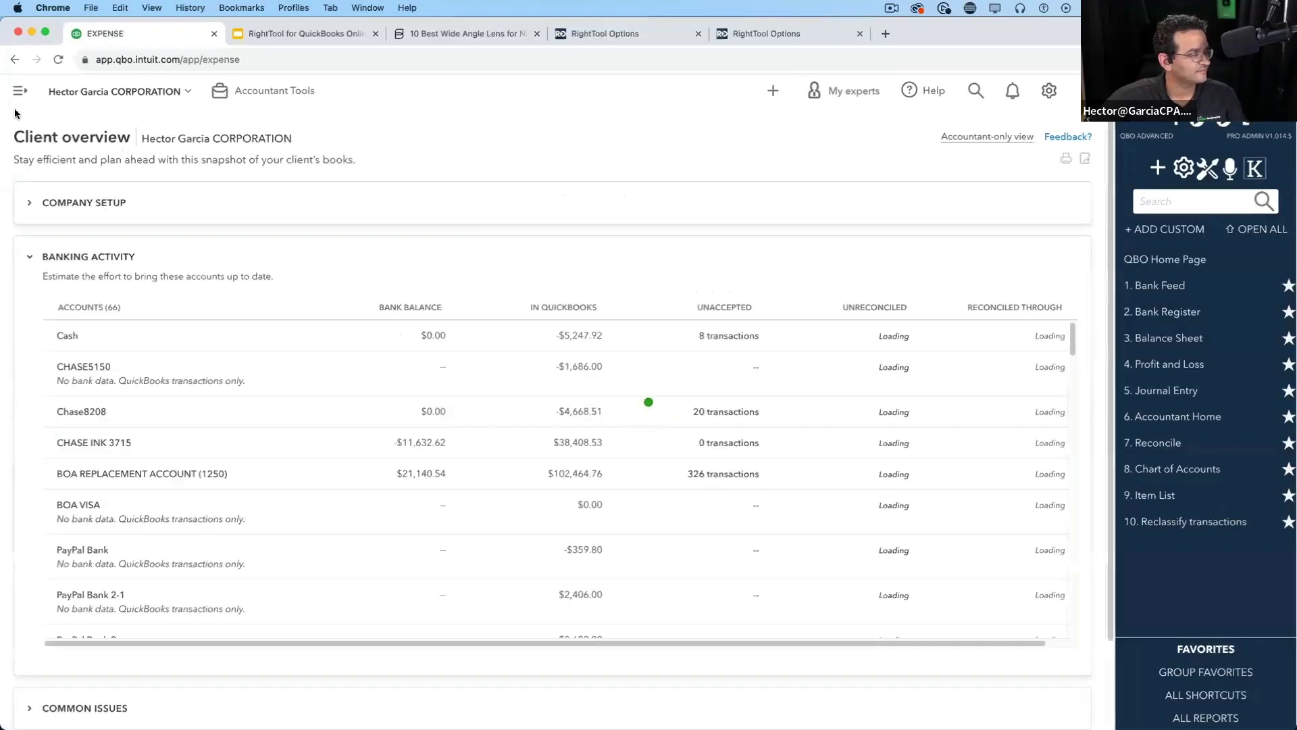
pyautogui.click(17, 91)
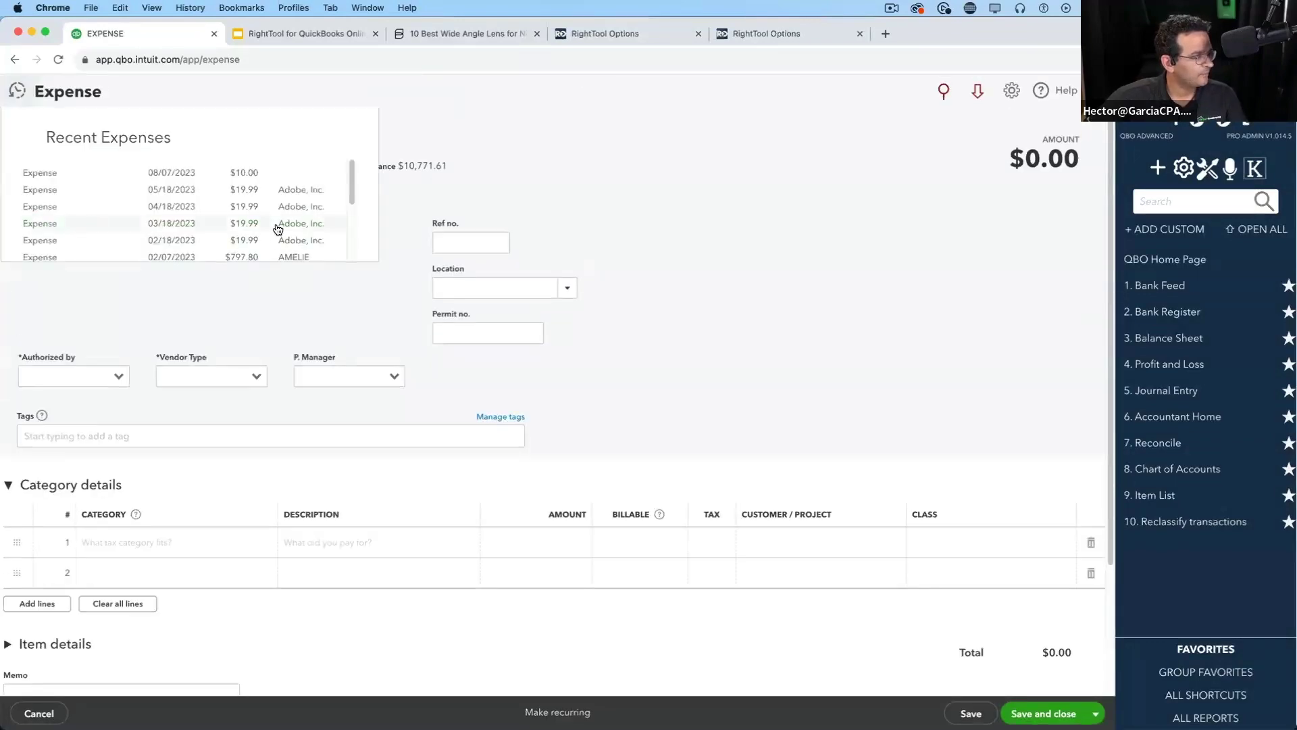
pyautogui.click(243, 256)
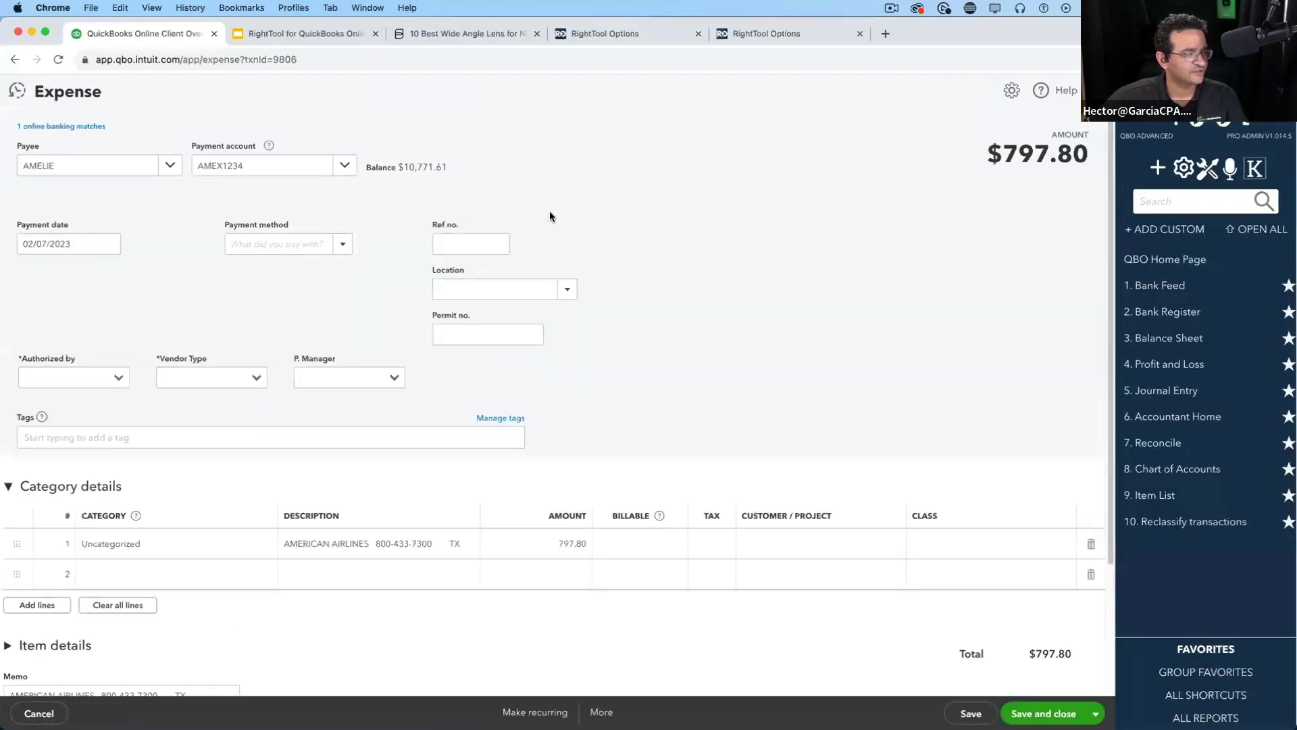
# Close the duplicate RightTool Options tab so only the Error Prevention settings page remains
pyautogui.click(647, 35)
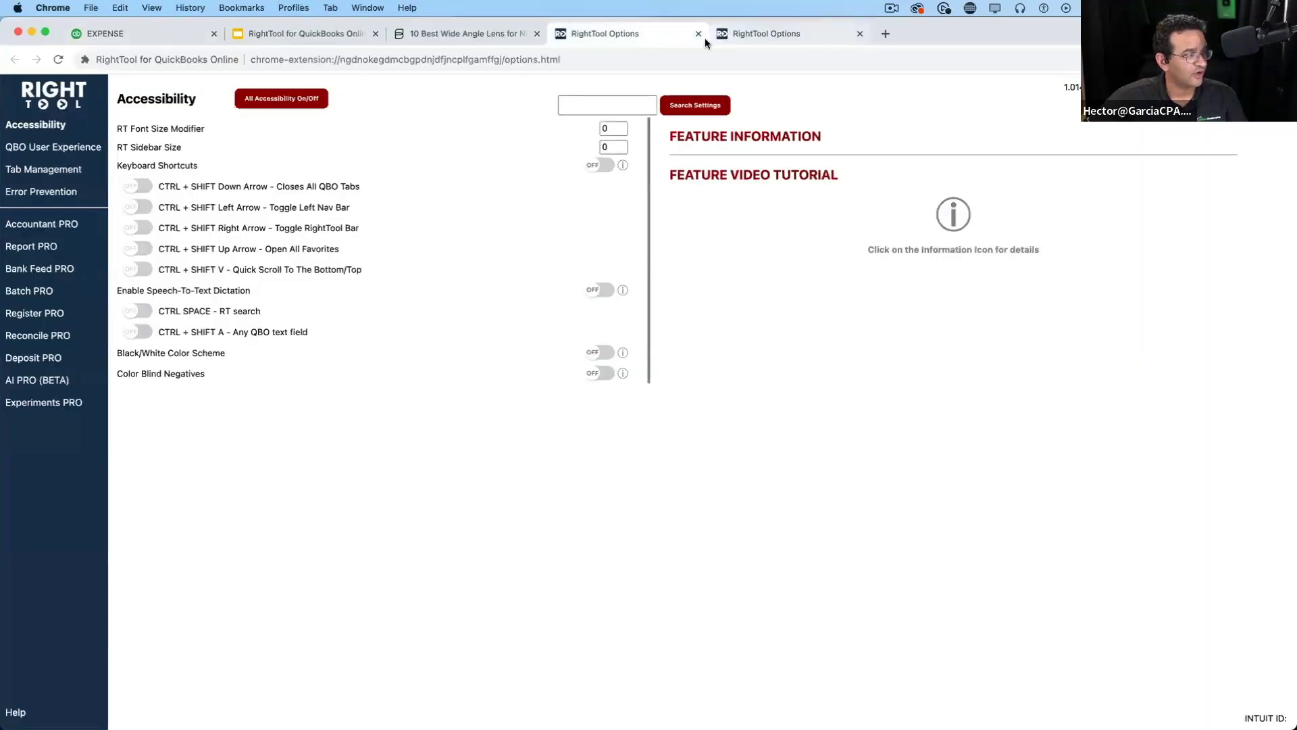
pyautogui.click(736, 37)
pyautogui.click(697, 34)
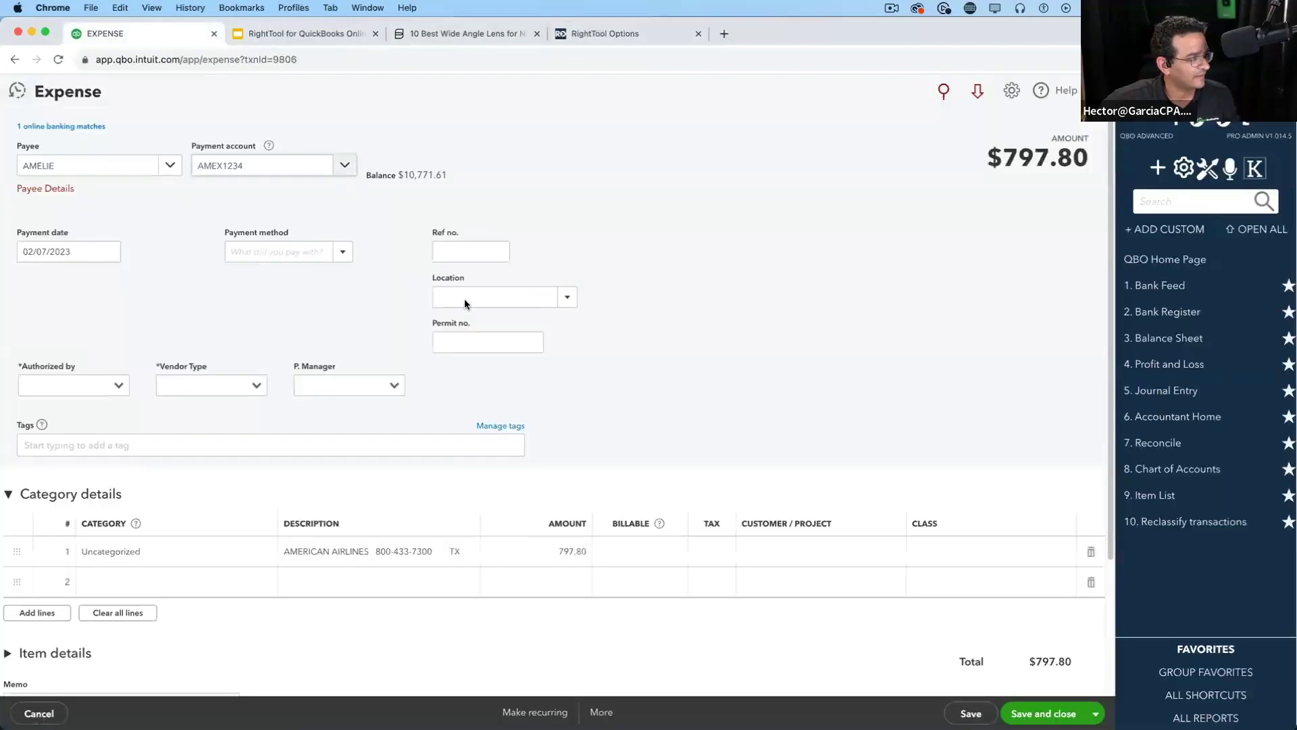
# Void the $797.80 American Airlines expense and confirm it
pyautogui.click(162, 33)
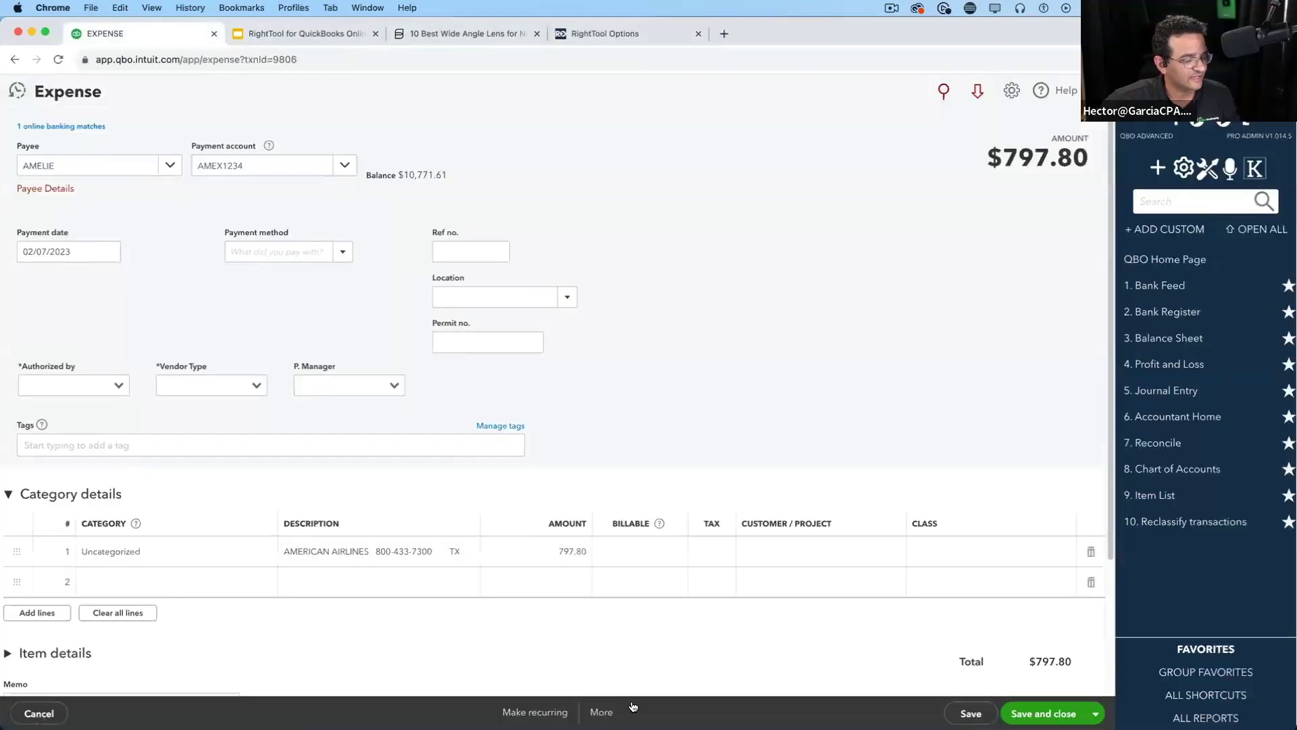
pyautogui.click(602, 712)
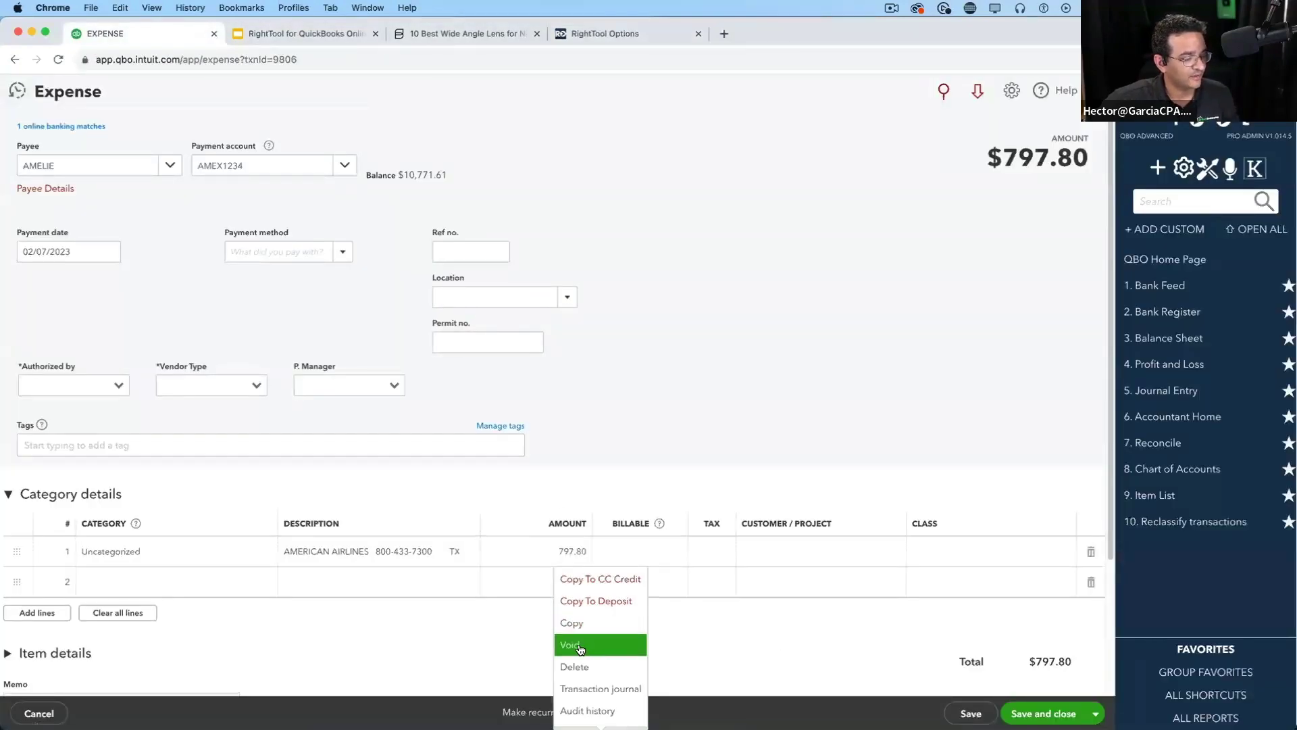
pyautogui.click(579, 647)
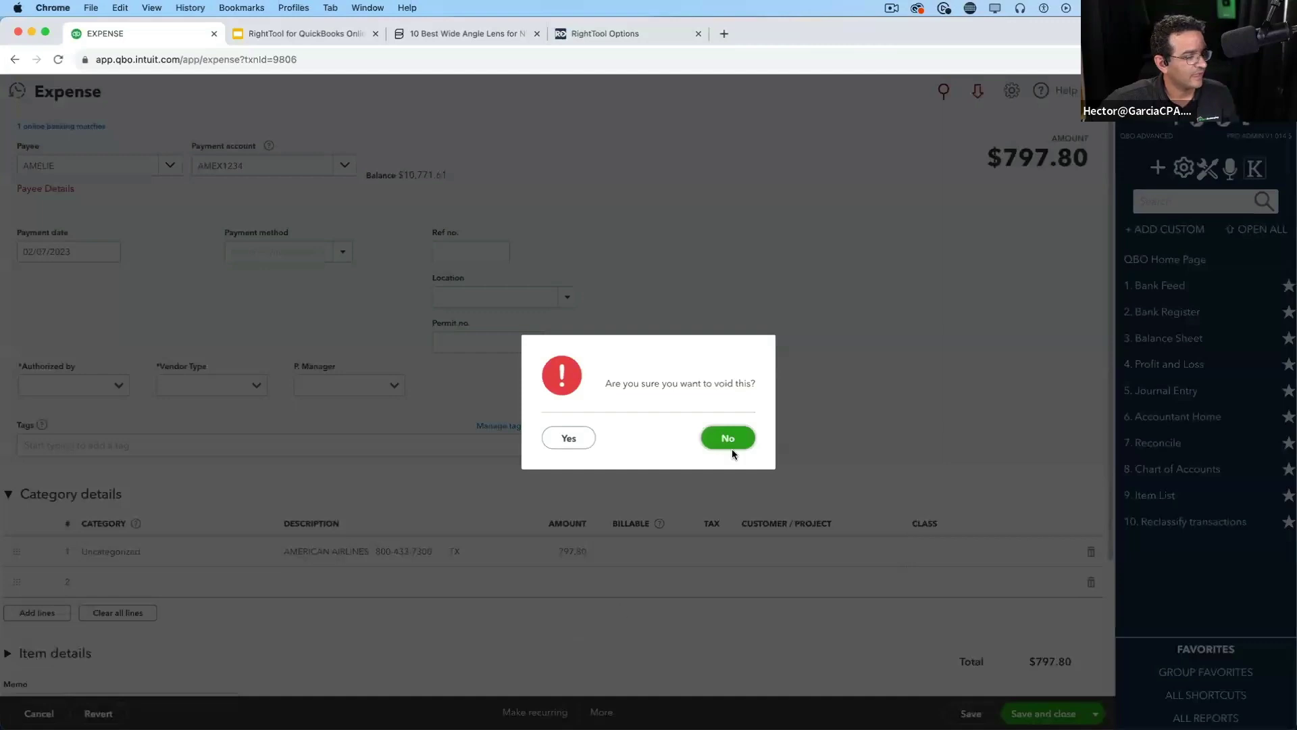
pyautogui.click(574, 438)
pyautogui.click(648, 443)
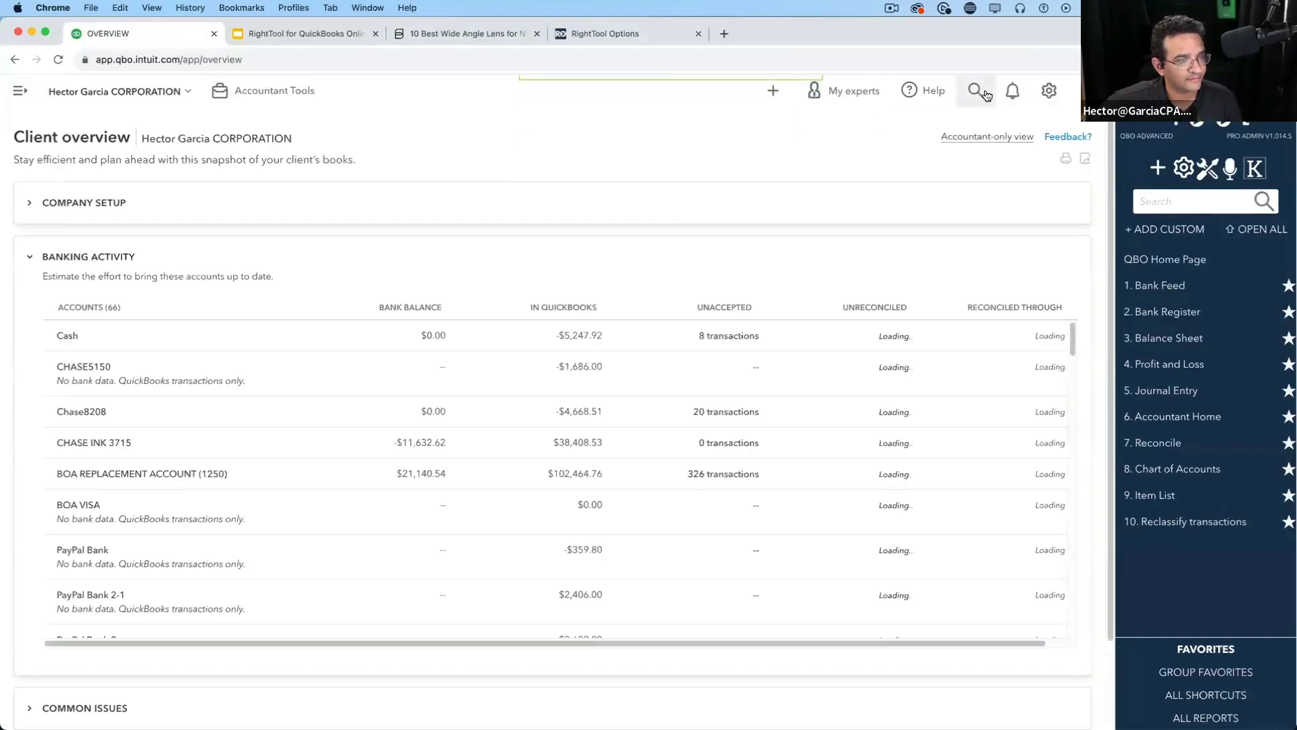
# Reopen the voided expense via search and review its automatic void memo
pyautogui.click(975, 90)
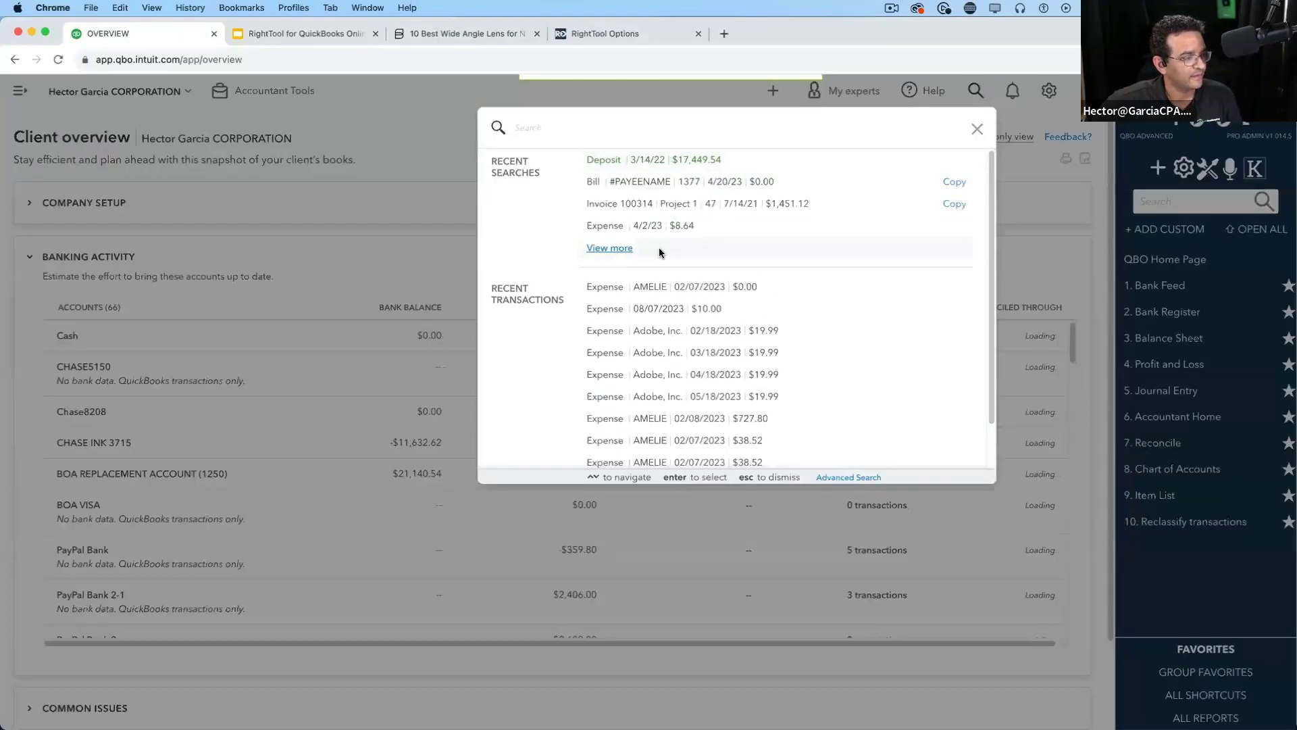
pyautogui.click(683, 290)
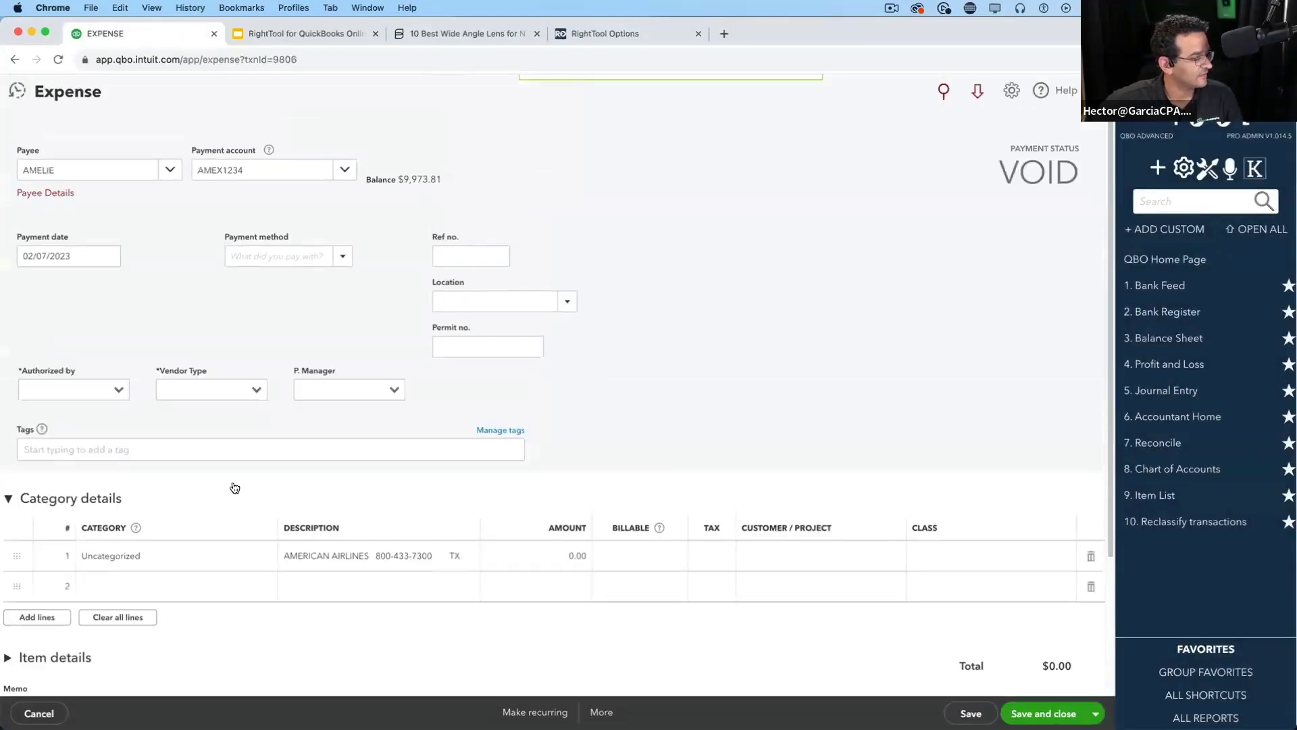
pyautogui.scroll(-3, 252, 498)
pyautogui.moveTo(176, 550); pyautogui.dragTo(128, 528)
pyautogui.click(27, 527)
pyautogui.click(128, 528)
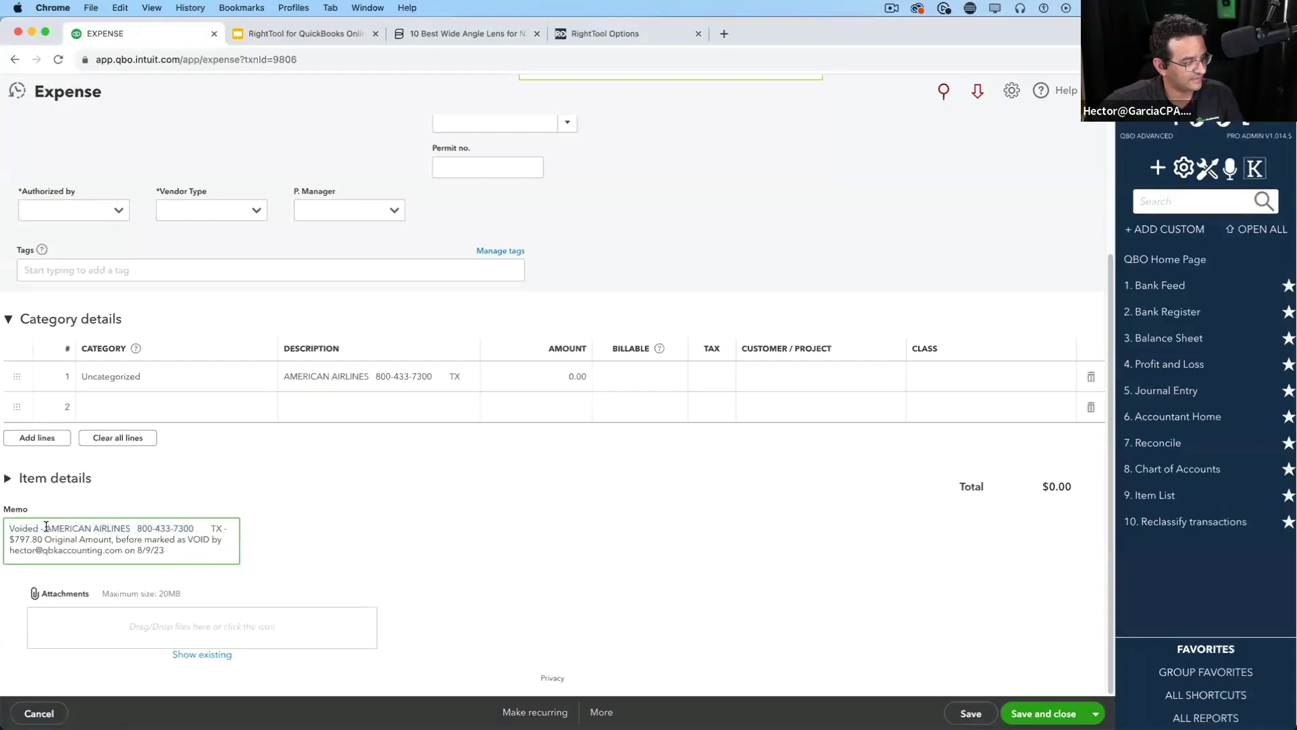
pyautogui.keyDown('shift'); pyautogui.click(232, 529); pyautogui.keyUp('shift')
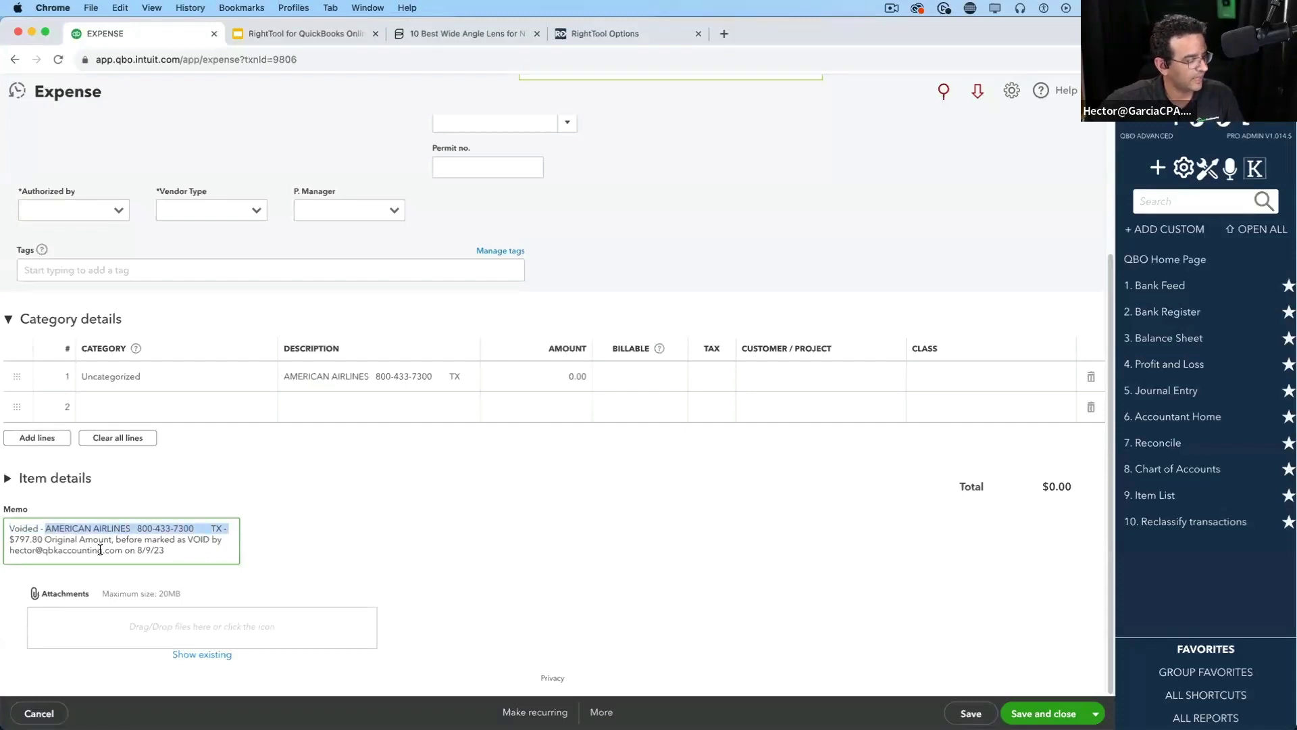
pyautogui.click(75, 538)
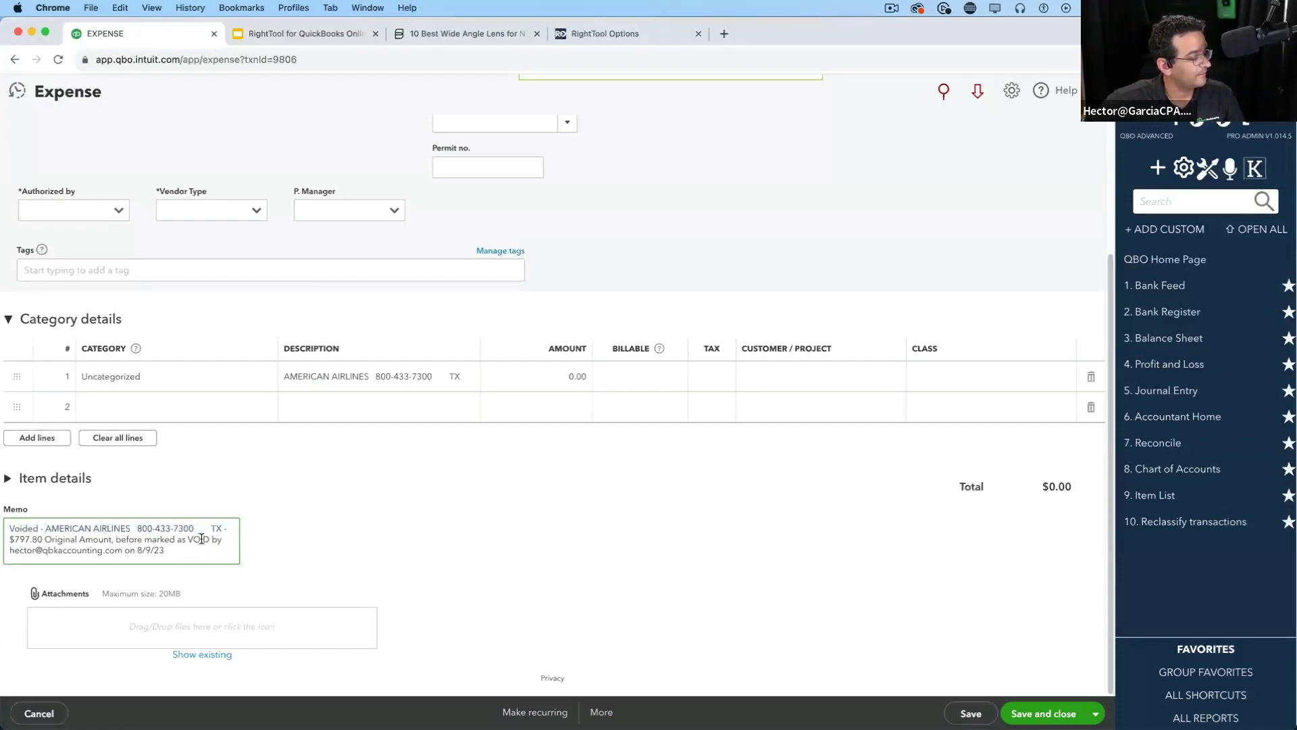
pyautogui.moveTo(211, 538); pyautogui.dragTo(7, 553)
pyautogui.click(166, 552)
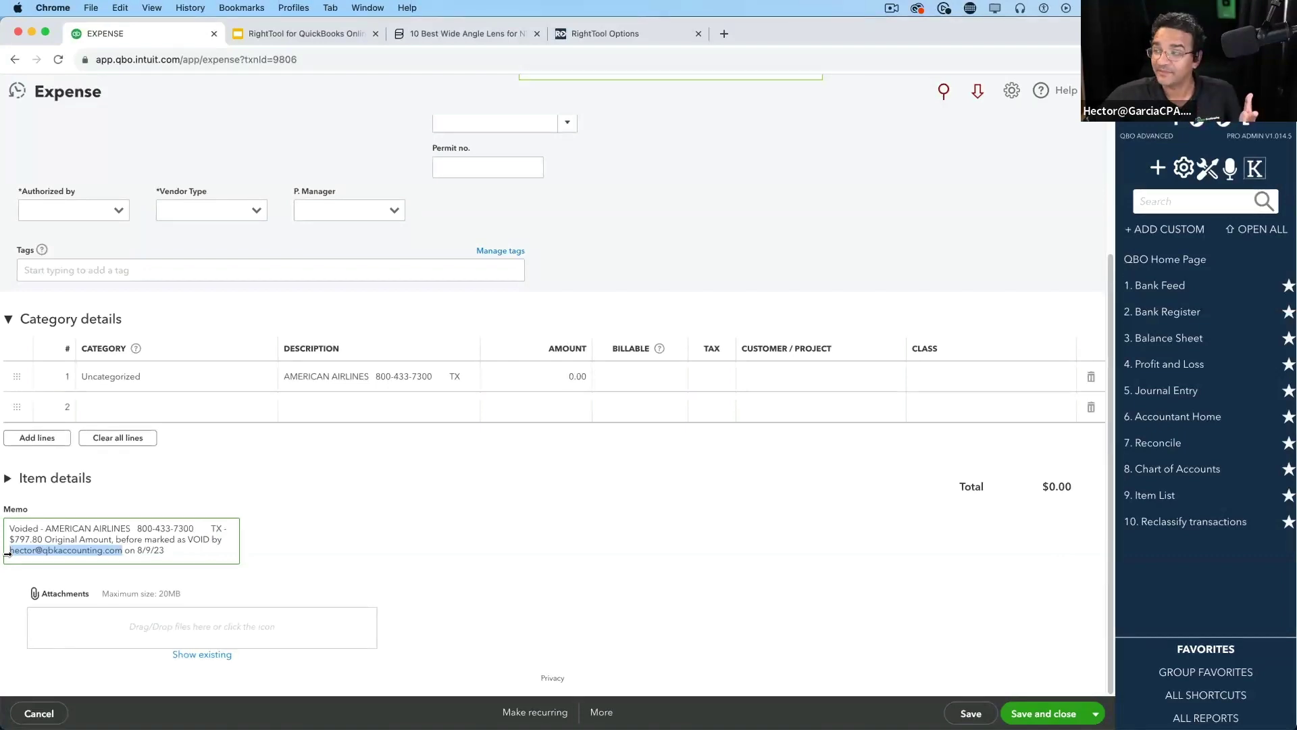
pyautogui.click(592, 42)
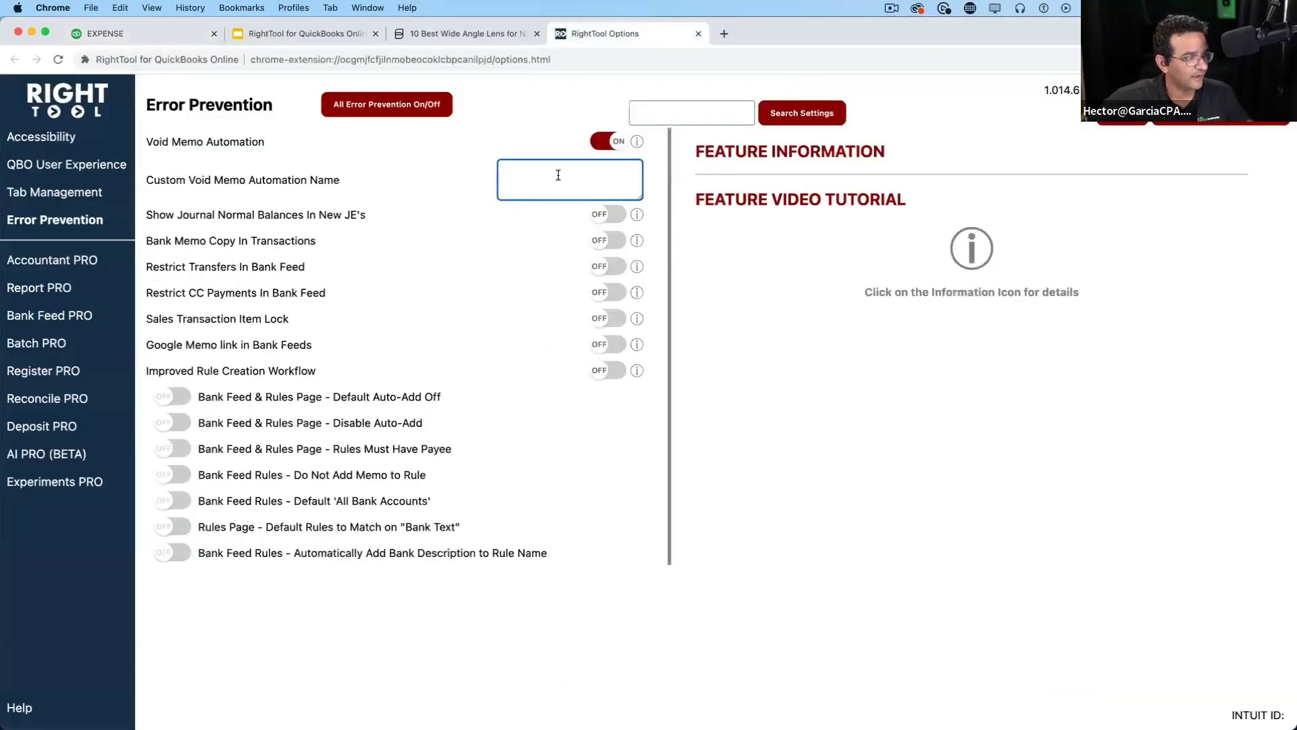
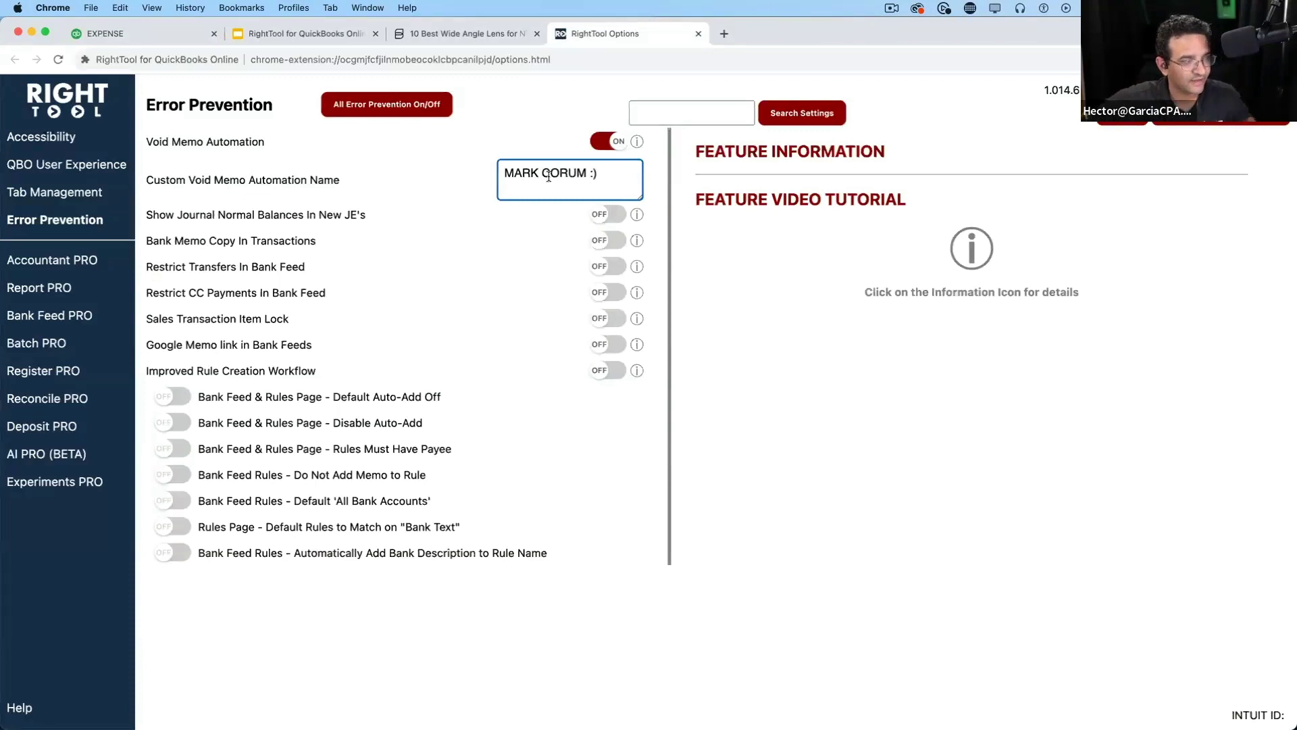
# Save a custom user name as the Void Memo Automation name, then return to the expense
pyautogui.click(1122, 114)
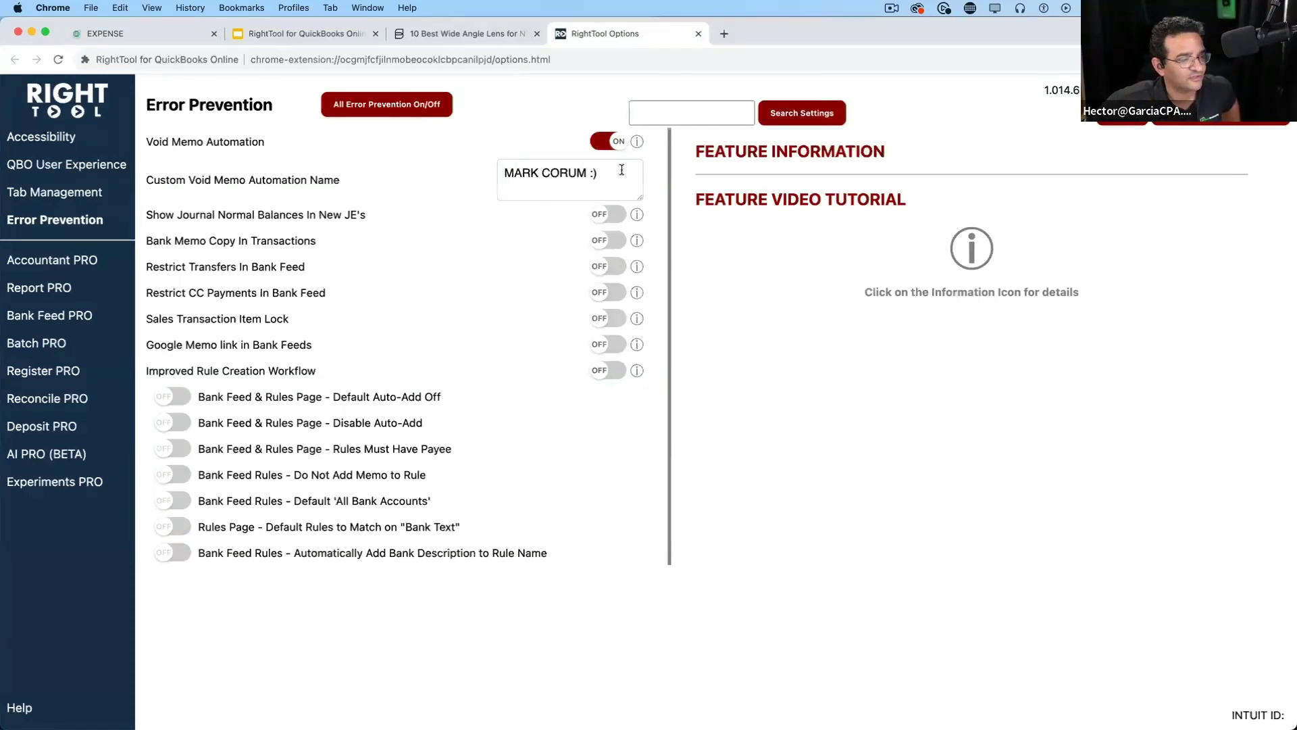
pyautogui.click(137, 33)
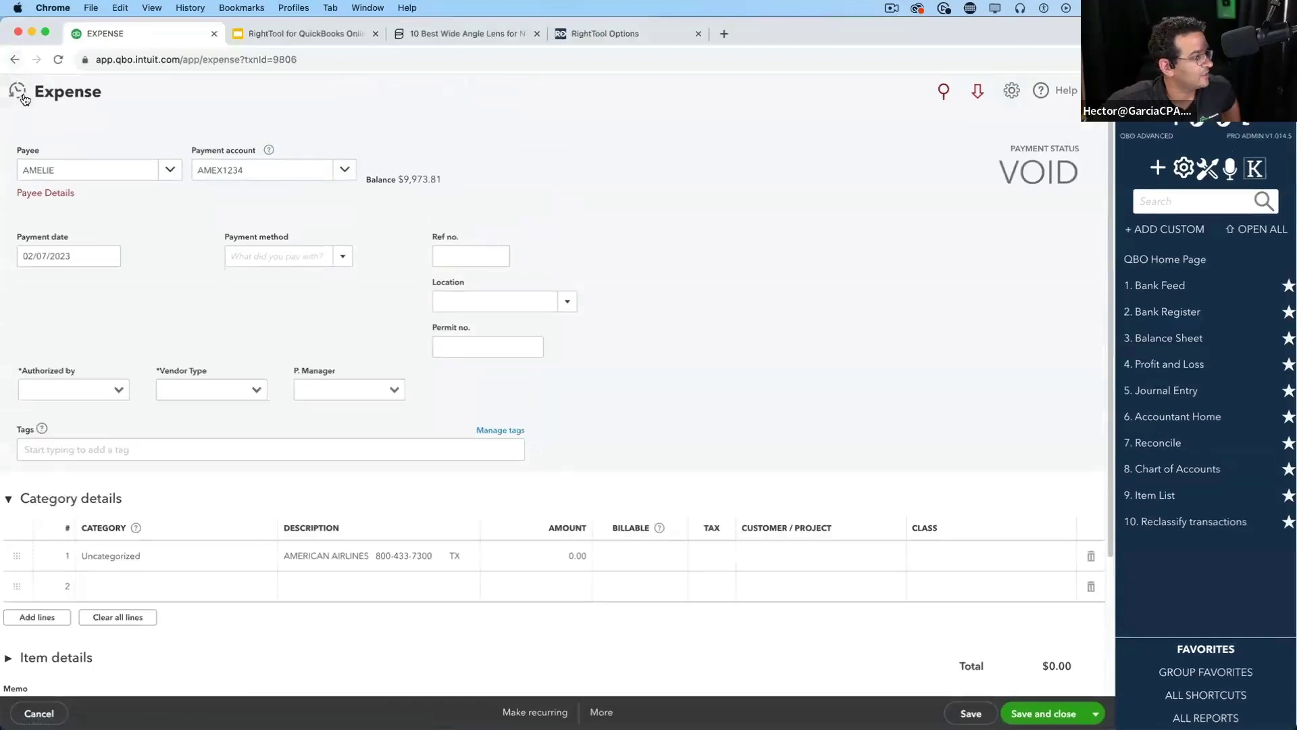
# Open the 05/18/2023 $19.99 Adobe expense and void it
pyautogui.click(17, 90)
pyautogui.click(160, 211)
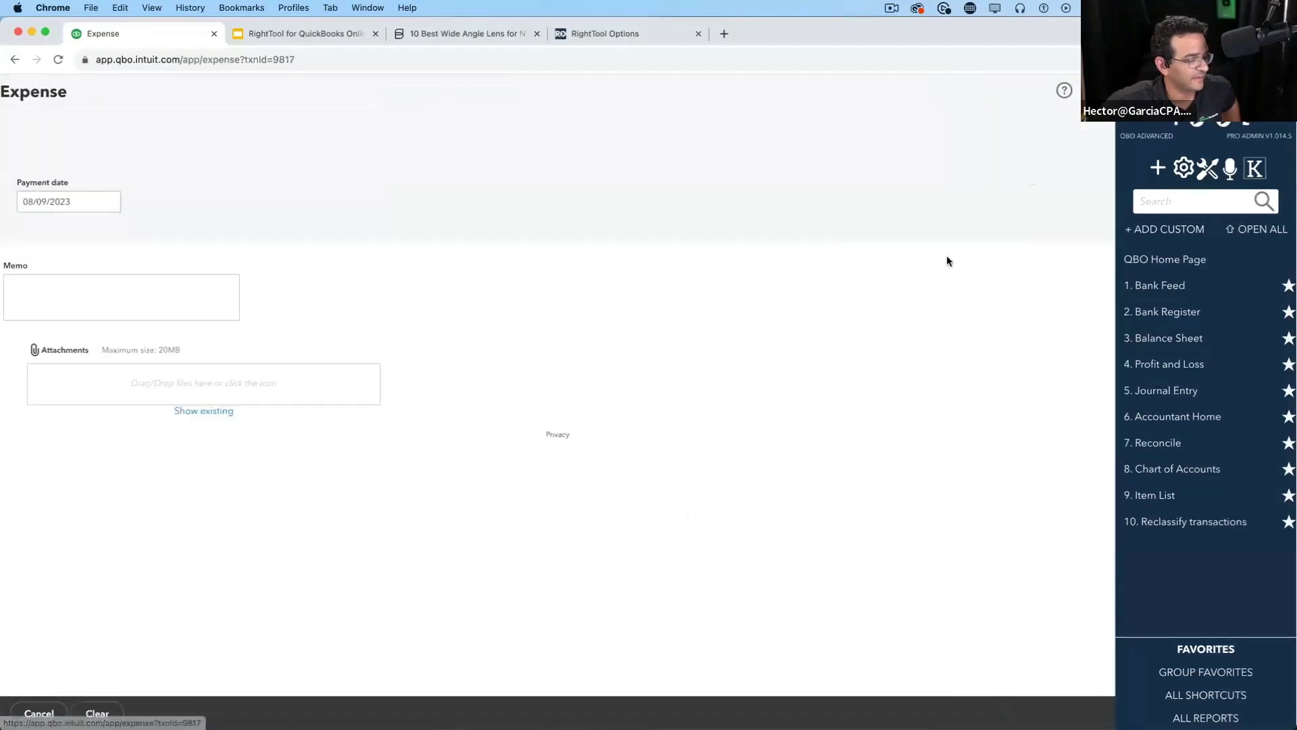
pyautogui.click(601, 712)
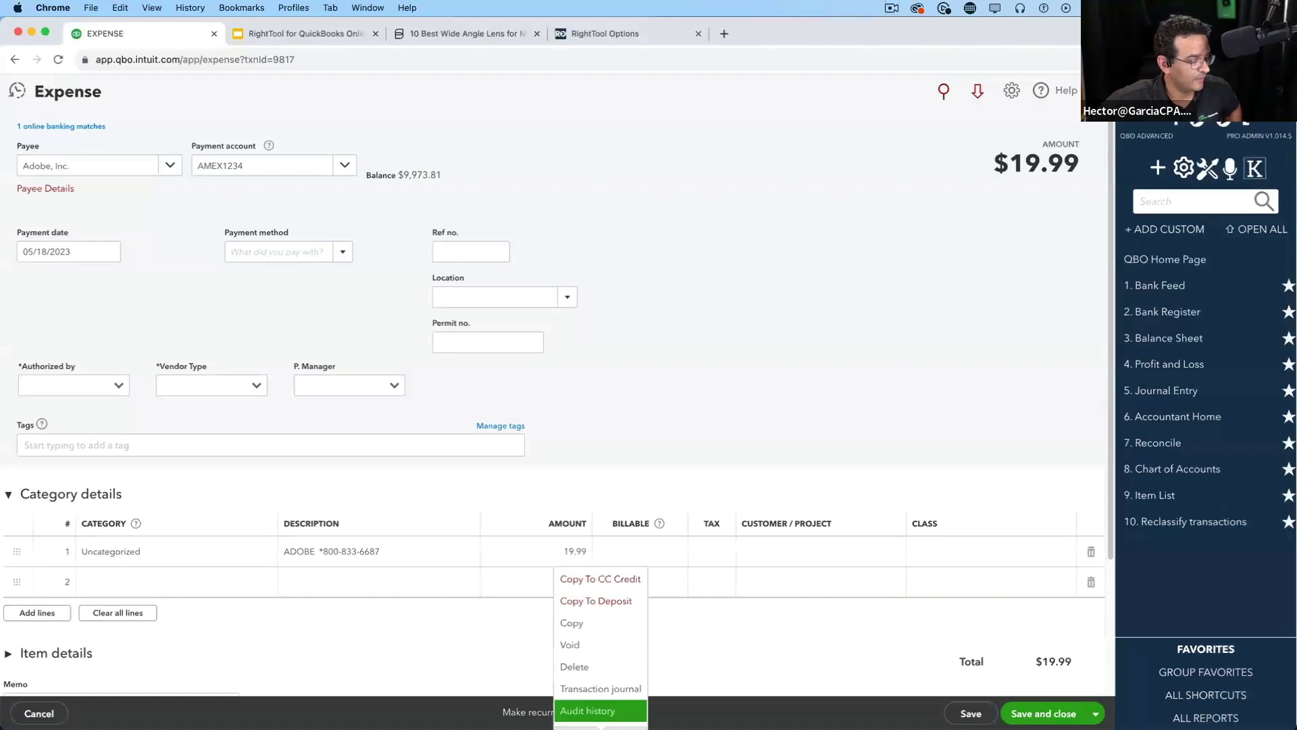
pyautogui.click(585, 648)
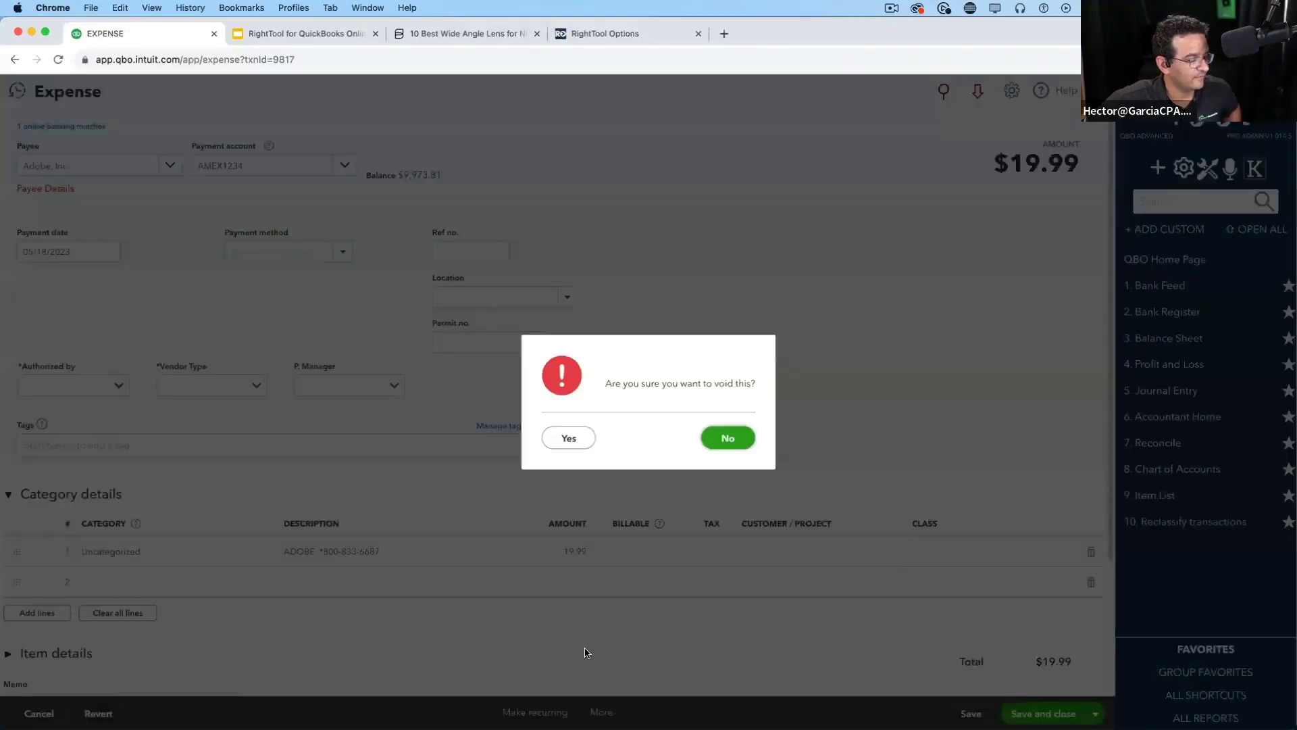
pyautogui.click(729, 437)
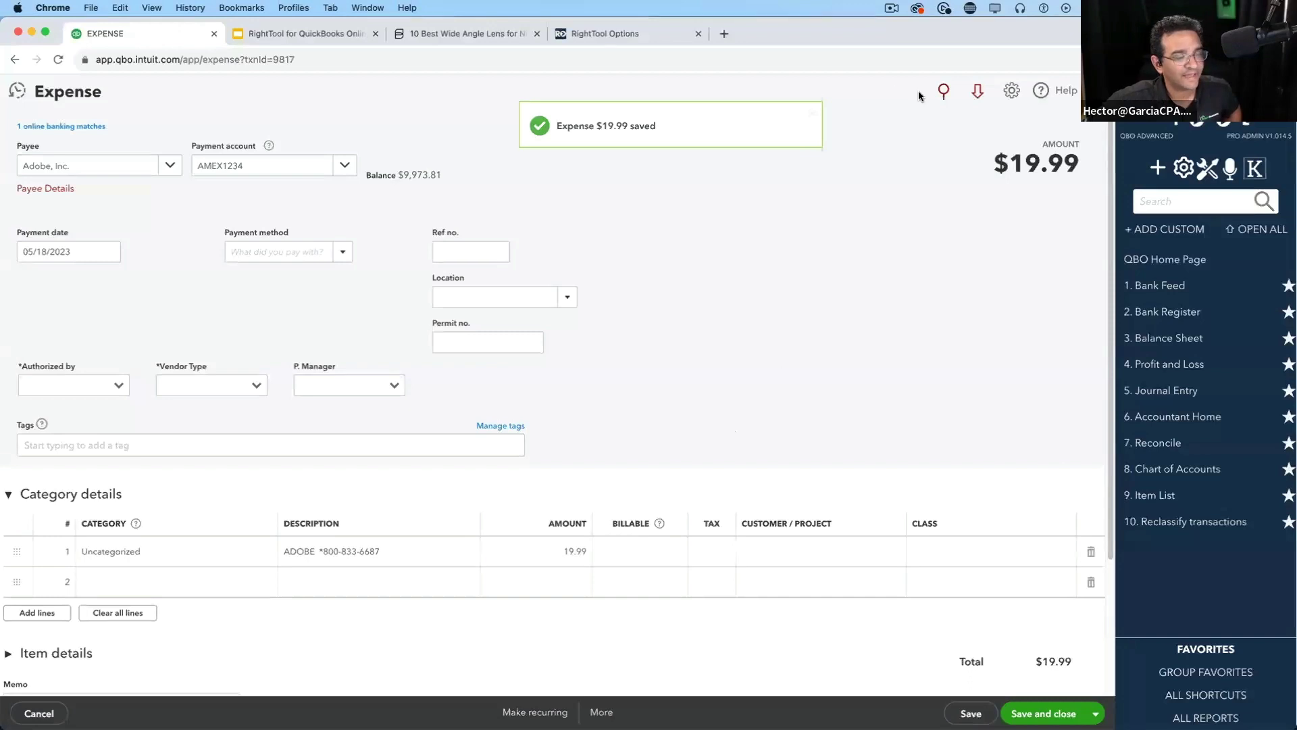
# Check that the void memo shows the custom name, then close the expense
pyautogui.scroll(-3, 850, 335)
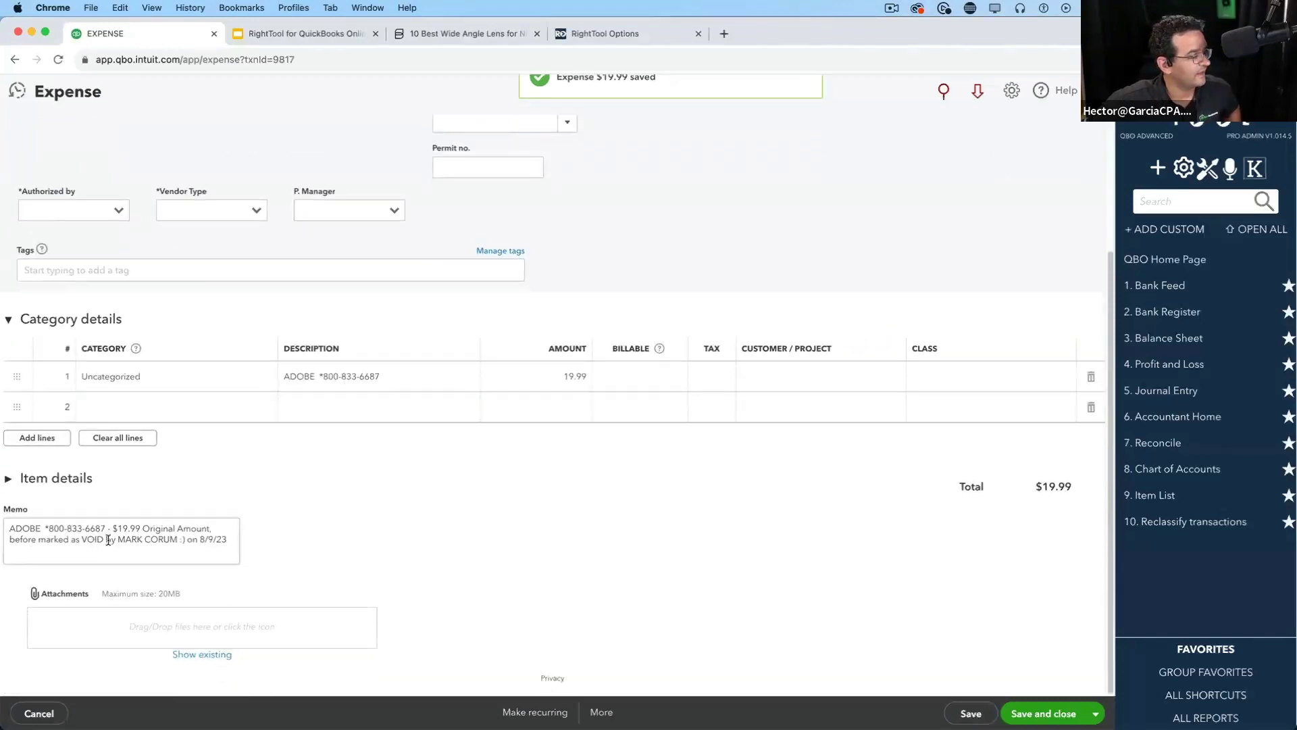
pyautogui.moveTo(116, 538); pyautogui.dragTo(191, 538)
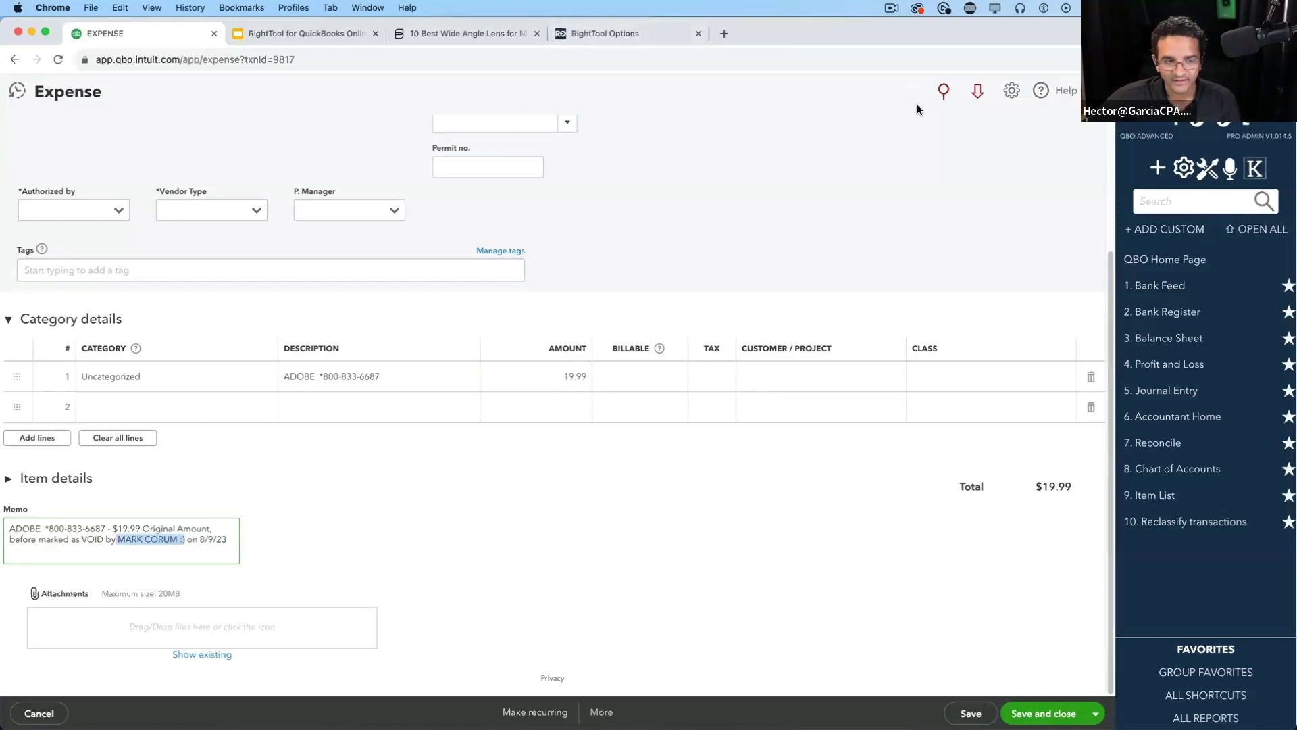
pyautogui.click(1095, 91)
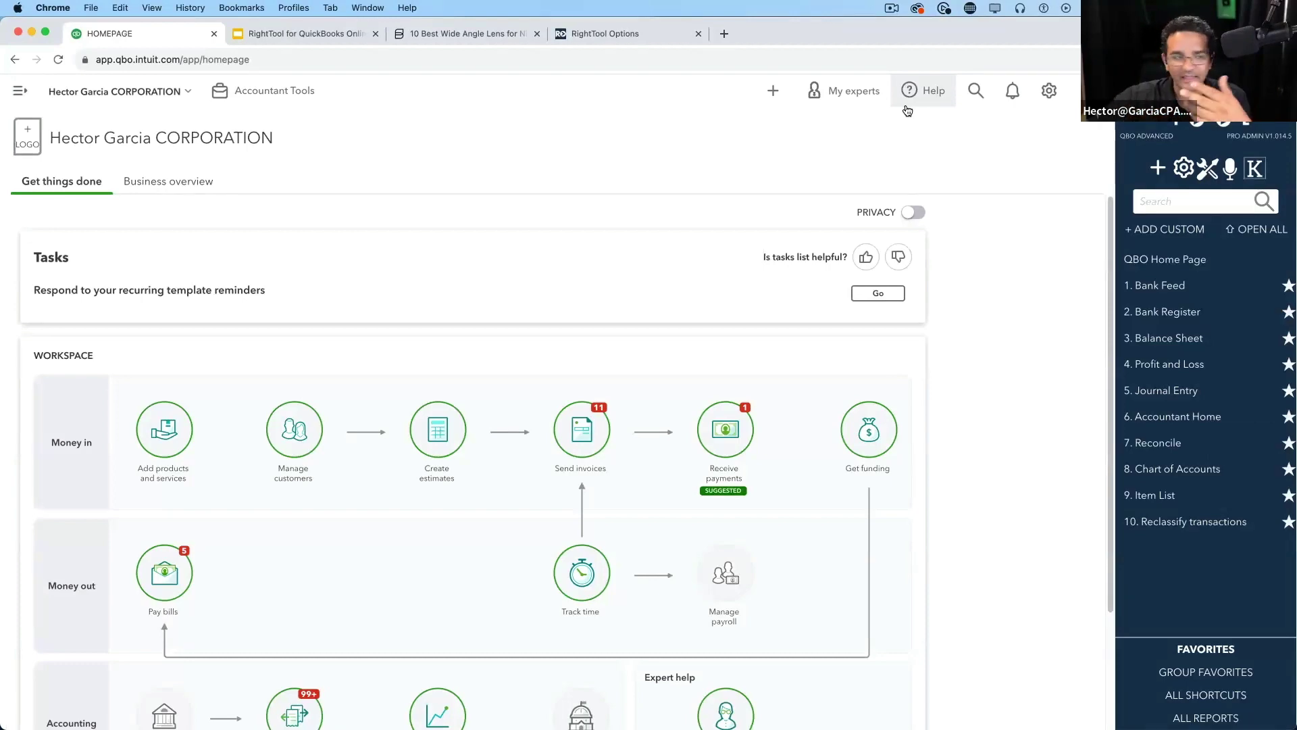
# Present the RightTool FREE and PRO features slide full screen, then exit back to QuickBooks
pyautogui.click(598, 27)
pyautogui.click(352, 34)
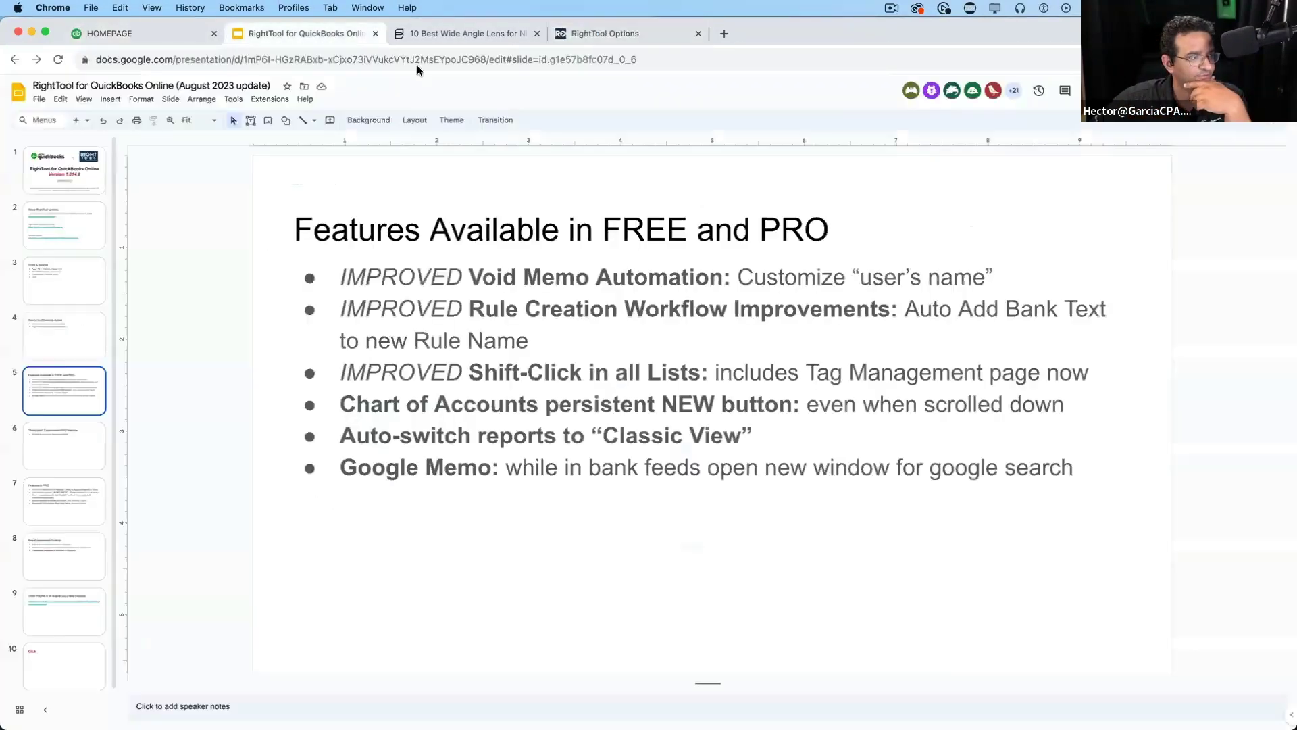
pyautogui.click(1135, 92)
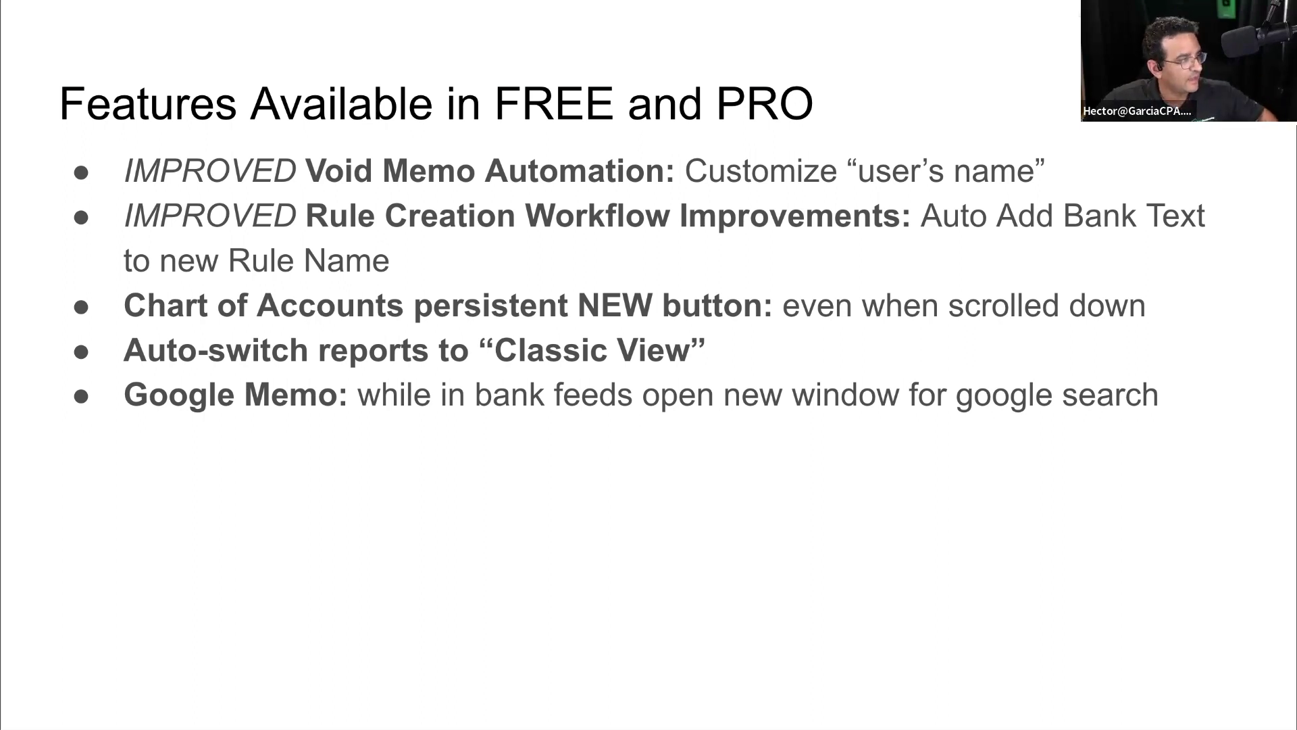
pyautogui.hotkey('ctrl', 'Left')
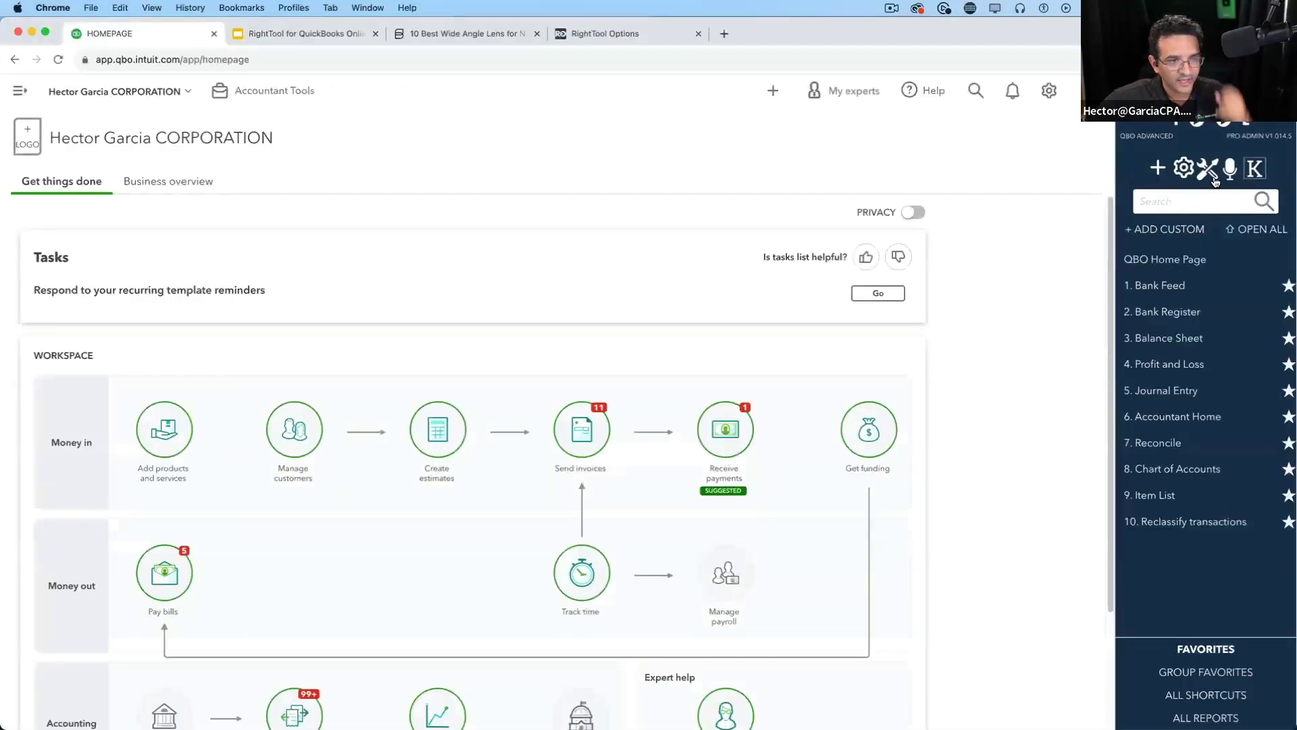
# Turn off Void Memo Automation and turn on Improved Rule Creation Workflow with its rule options
pyautogui.click(1211, 174)
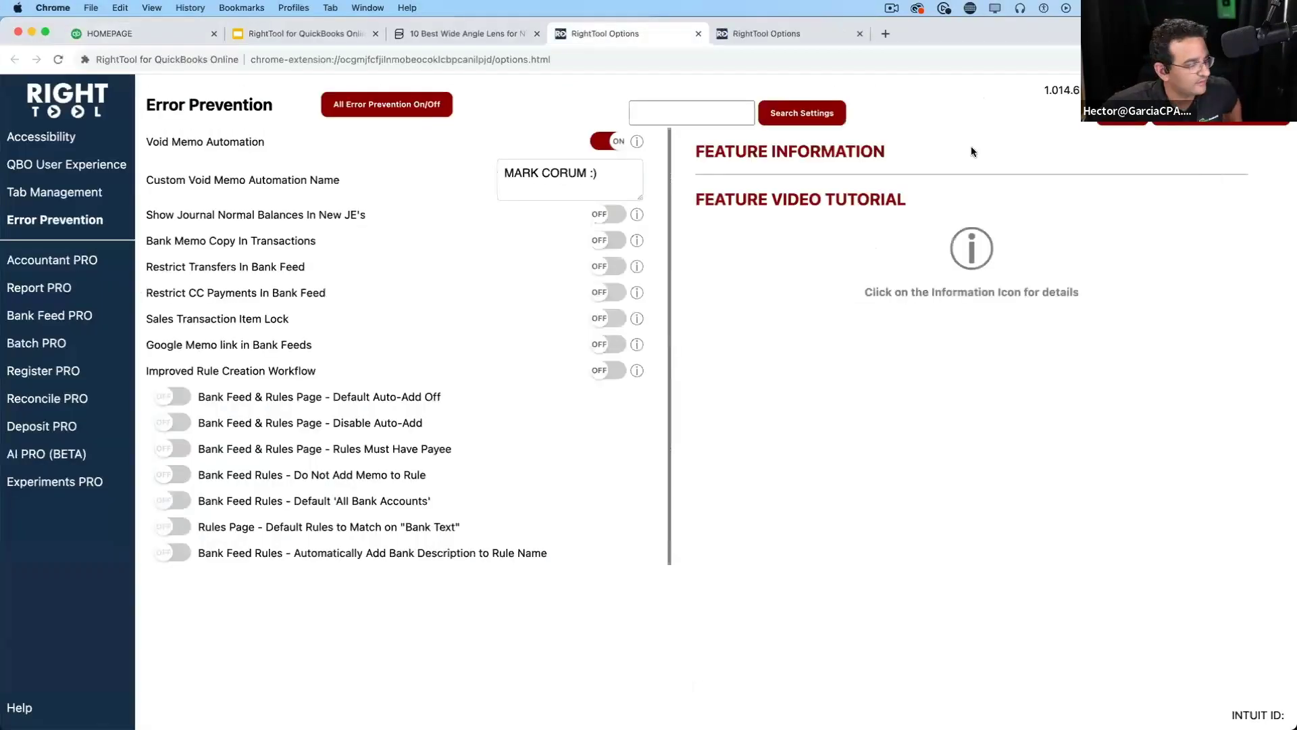
pyautogui.click(626, 141)
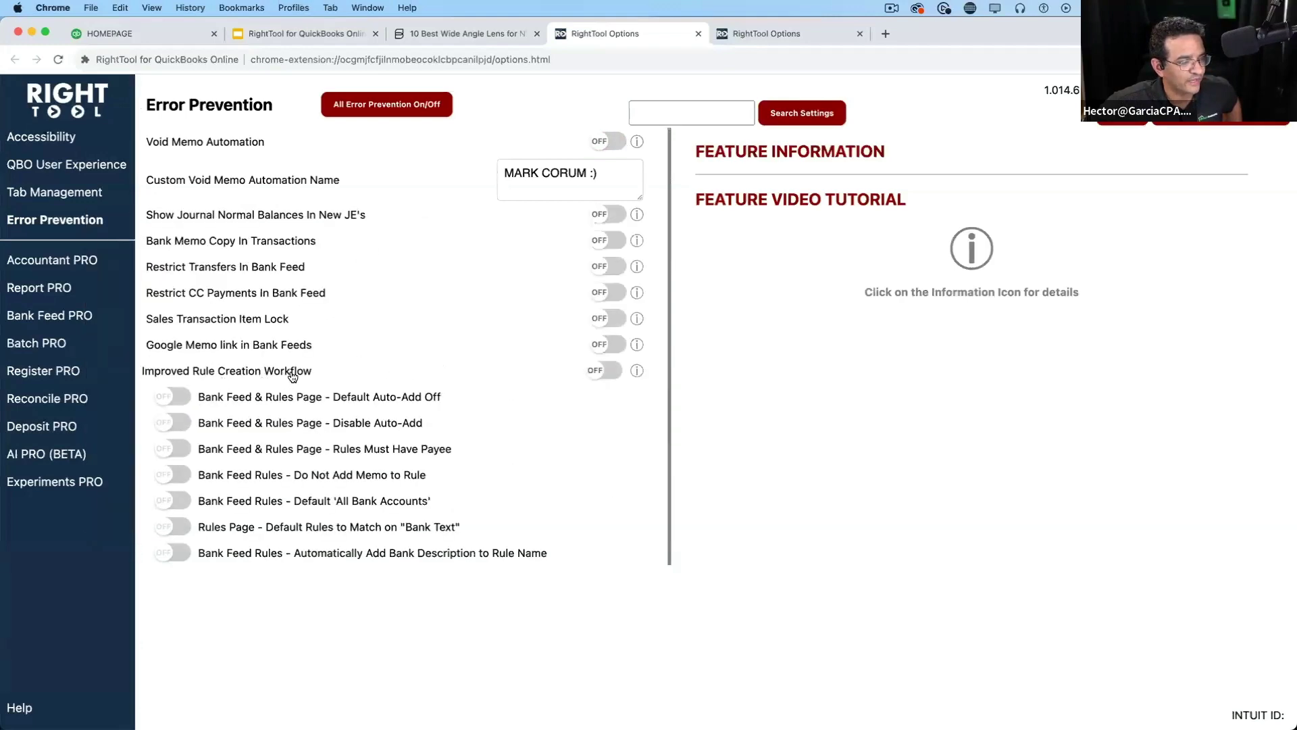
pyautogui.click(606, 370)
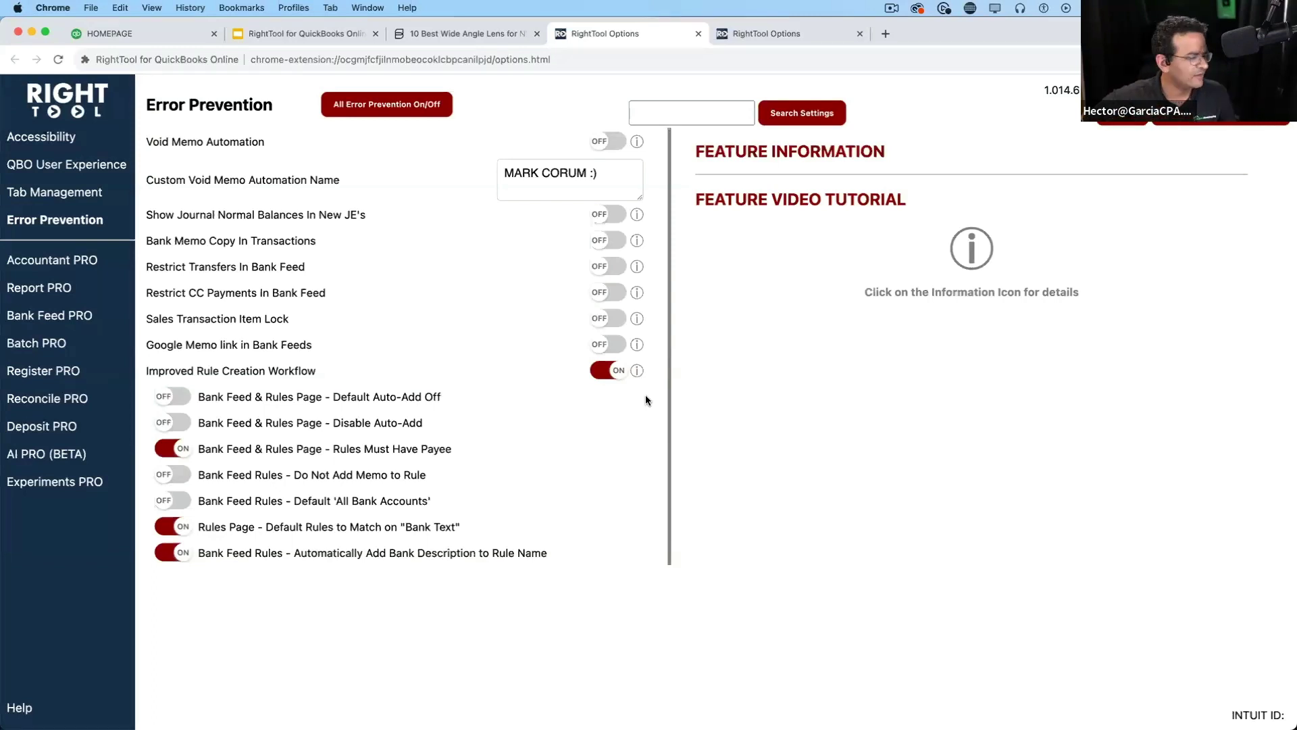
pyautogui.click(173, 449)
pyautogui.click(171, 527)
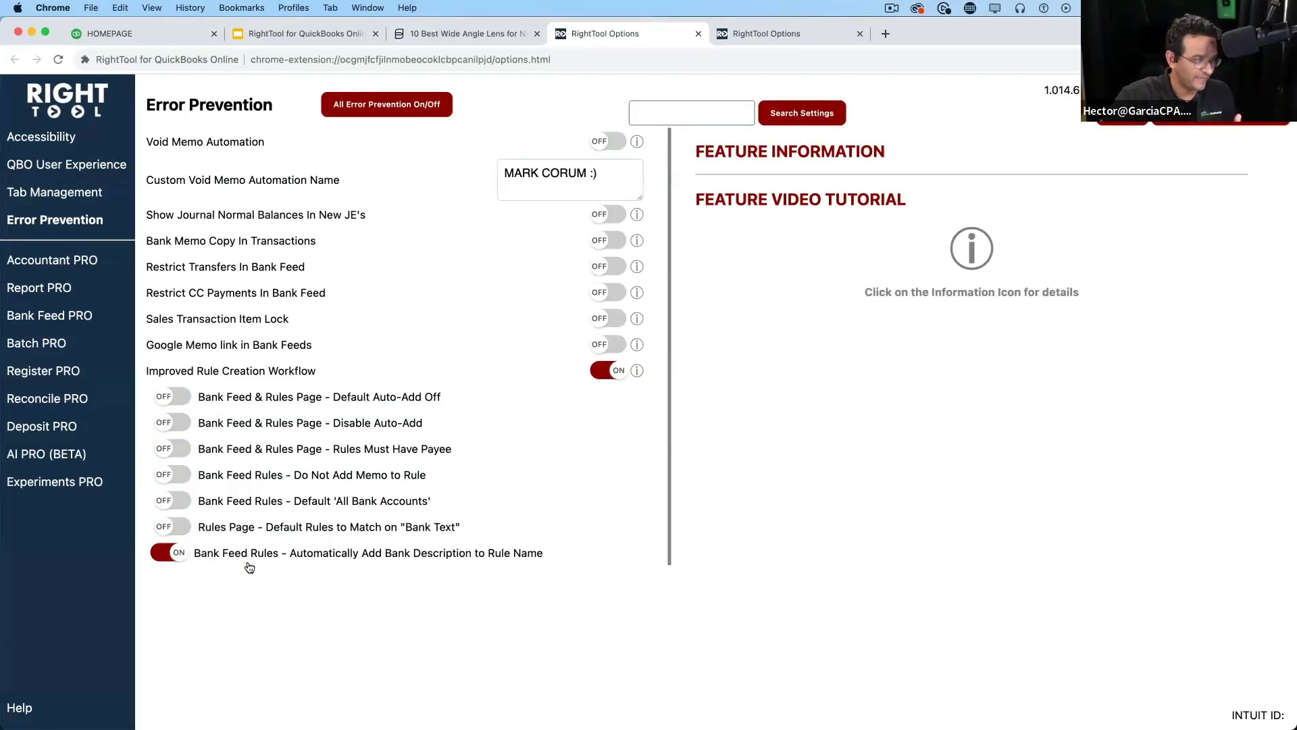
pyautogui.click(175, 526)
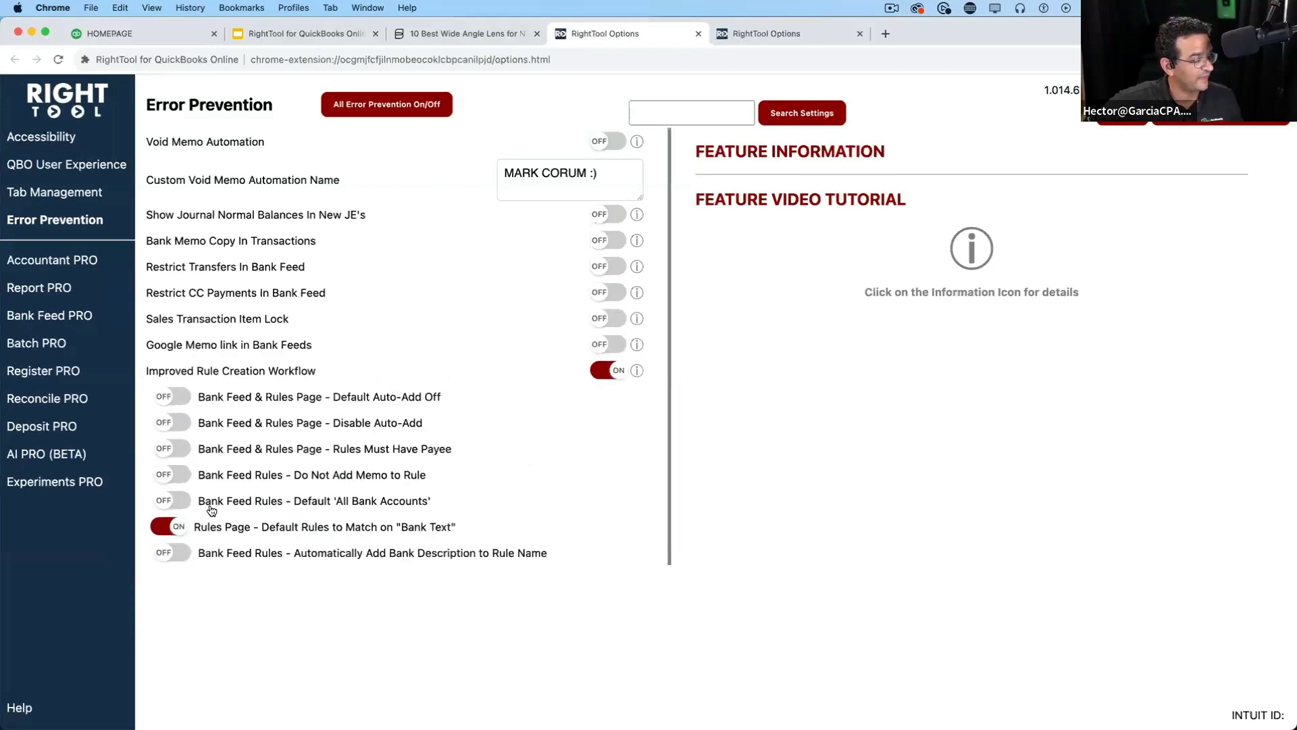
pyautogui.click(173, 449)
pyautogui.click(172, 422)
pyautogui.click(167, 394)
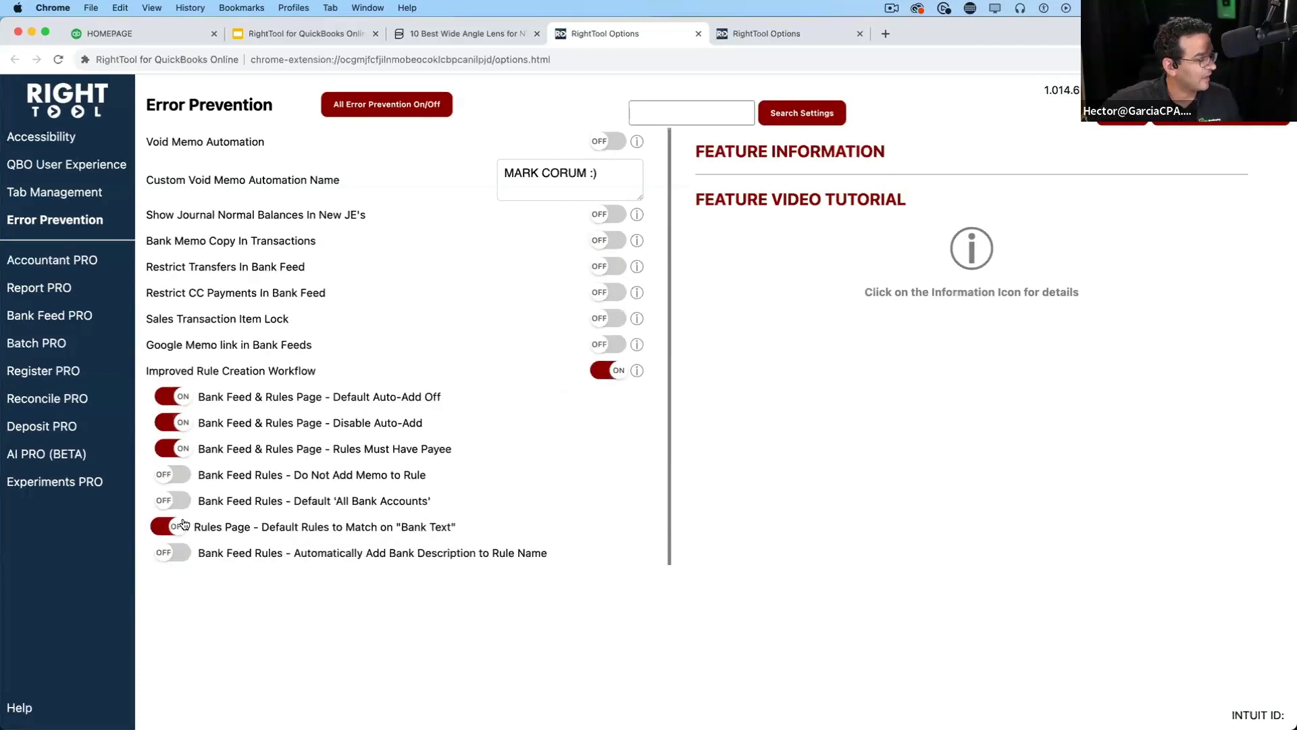
pyautogui.click(172, 477)
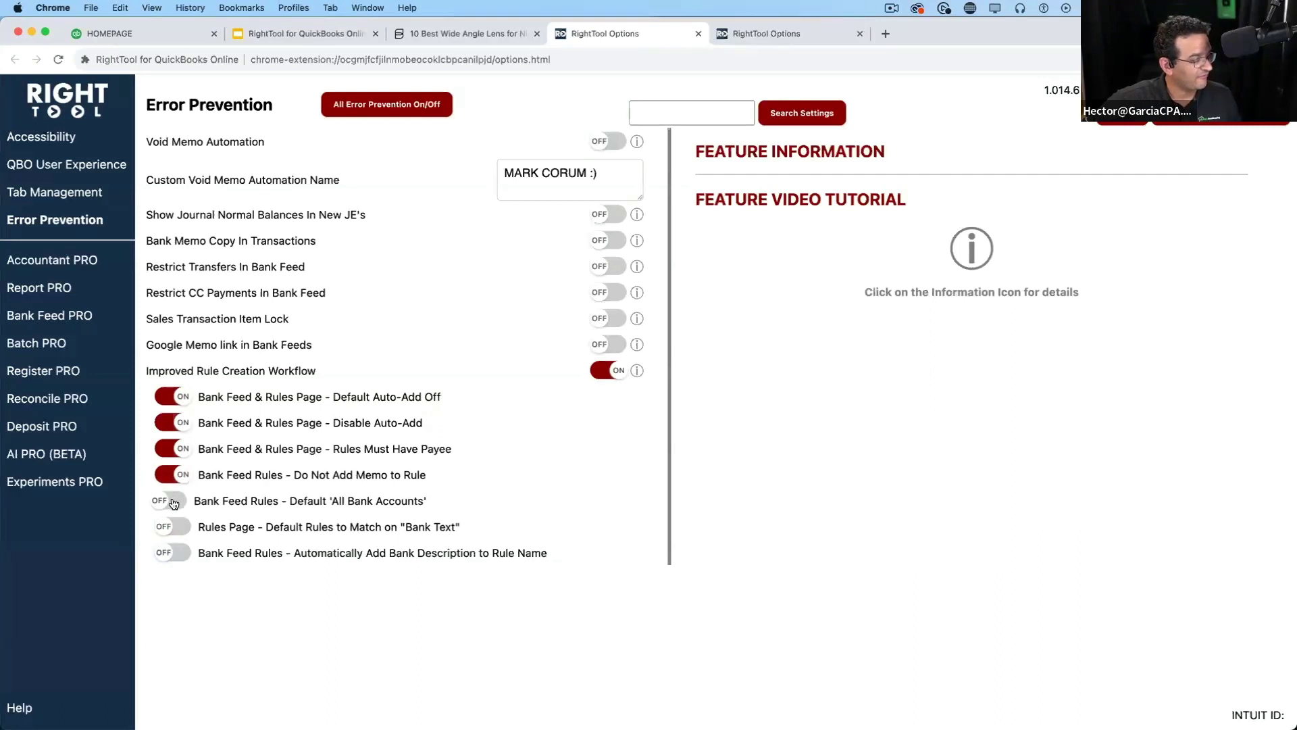
pyautogui.click(173, 554)
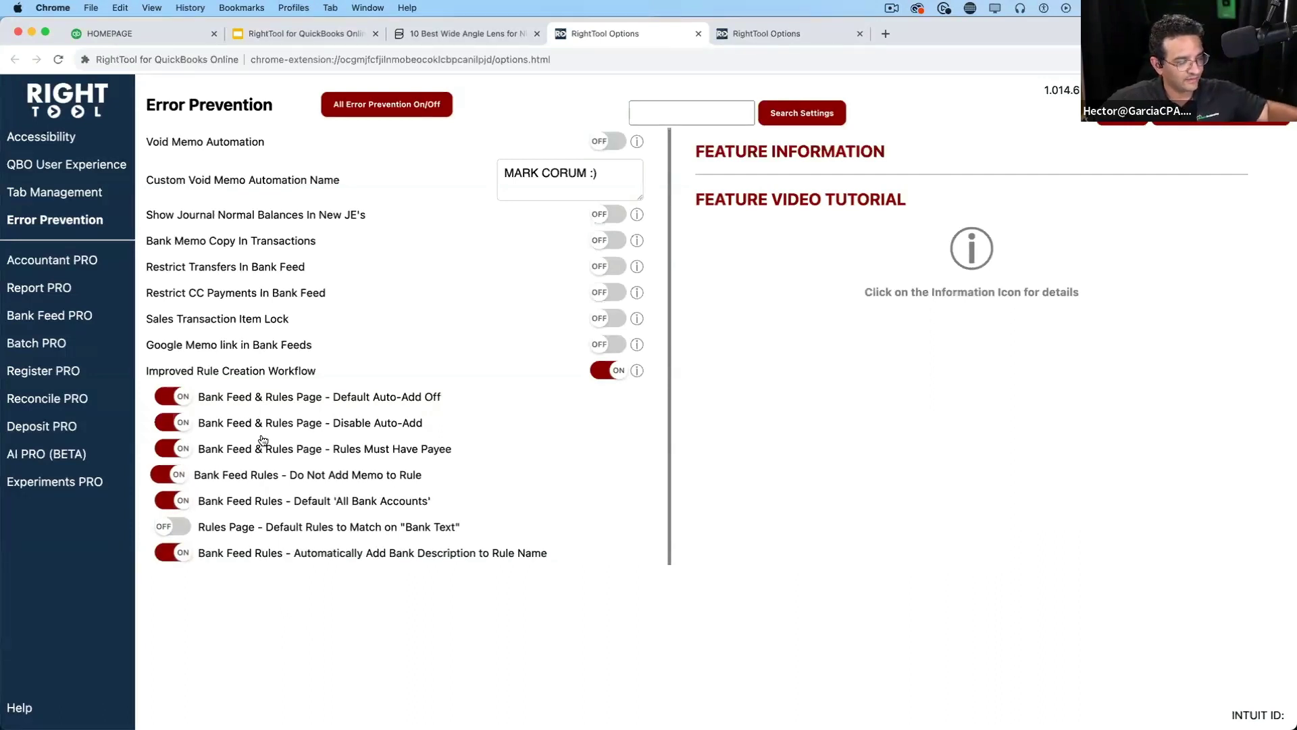
# Turn off every rule option except 'Automatically Add Bank Description to Rule Name'
pyautogui.scroll(5, 260, 443)
pyautogui.scroll(-5, 248, 418)
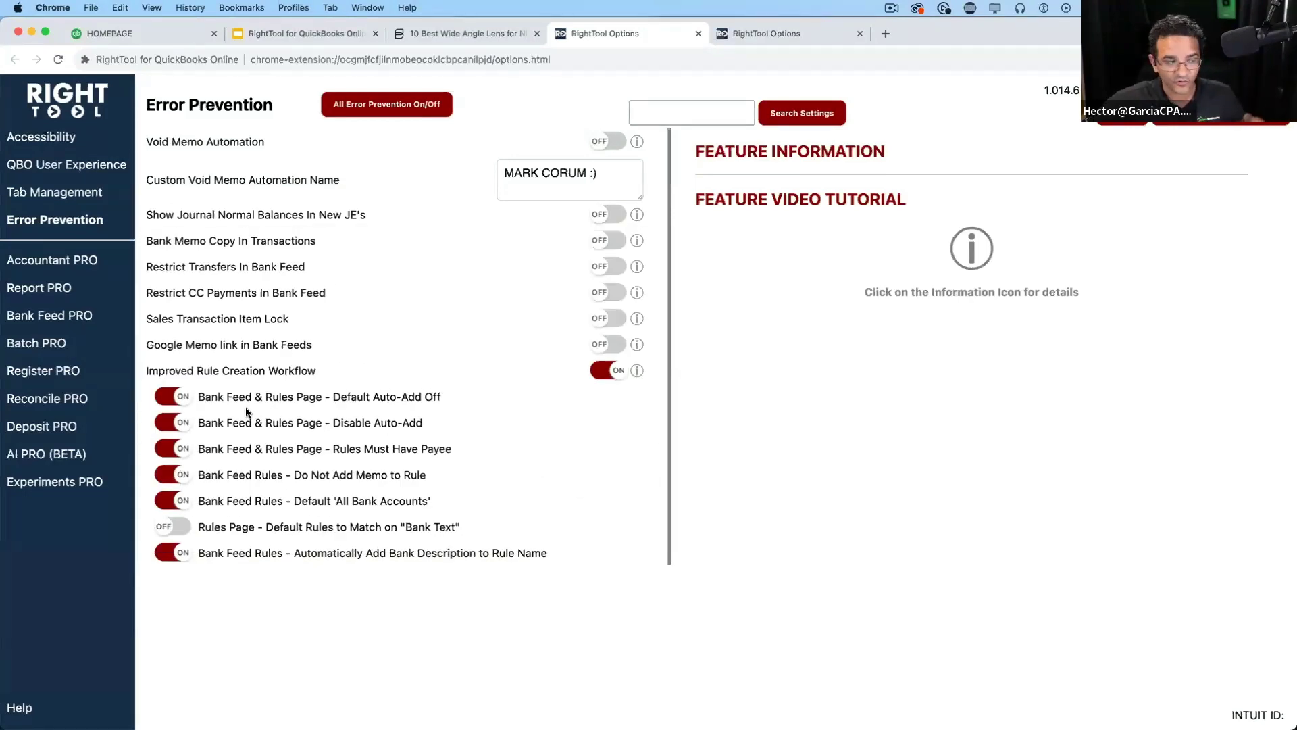
pyautogui.click(177, 397)
pyautogui.click(179, 424)
pyautogui.click(174, 448)
pyautogui.click(175, 474)
pyautogui.click(174, 501)
pyautogui.scroll(5, 226, 587)
pyautogui.scroll(-5, 201, 566)
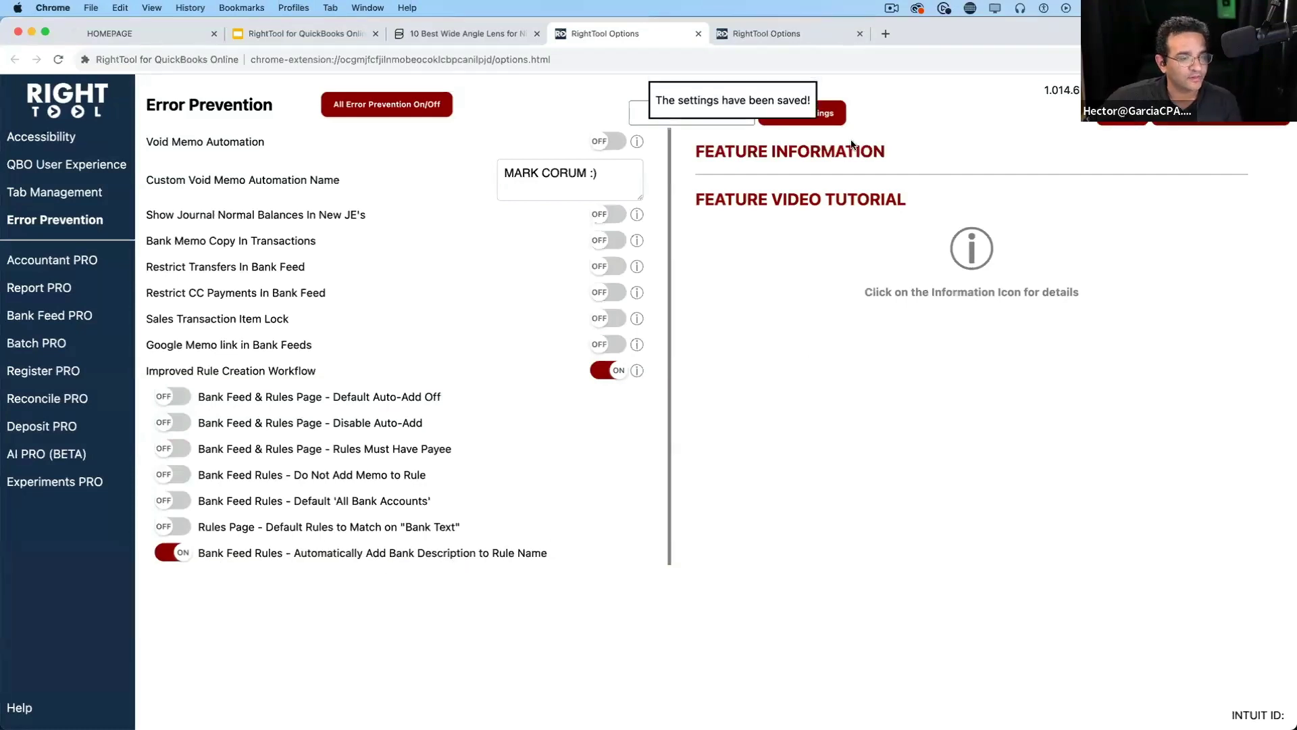
pyautogui.click(145, 33)
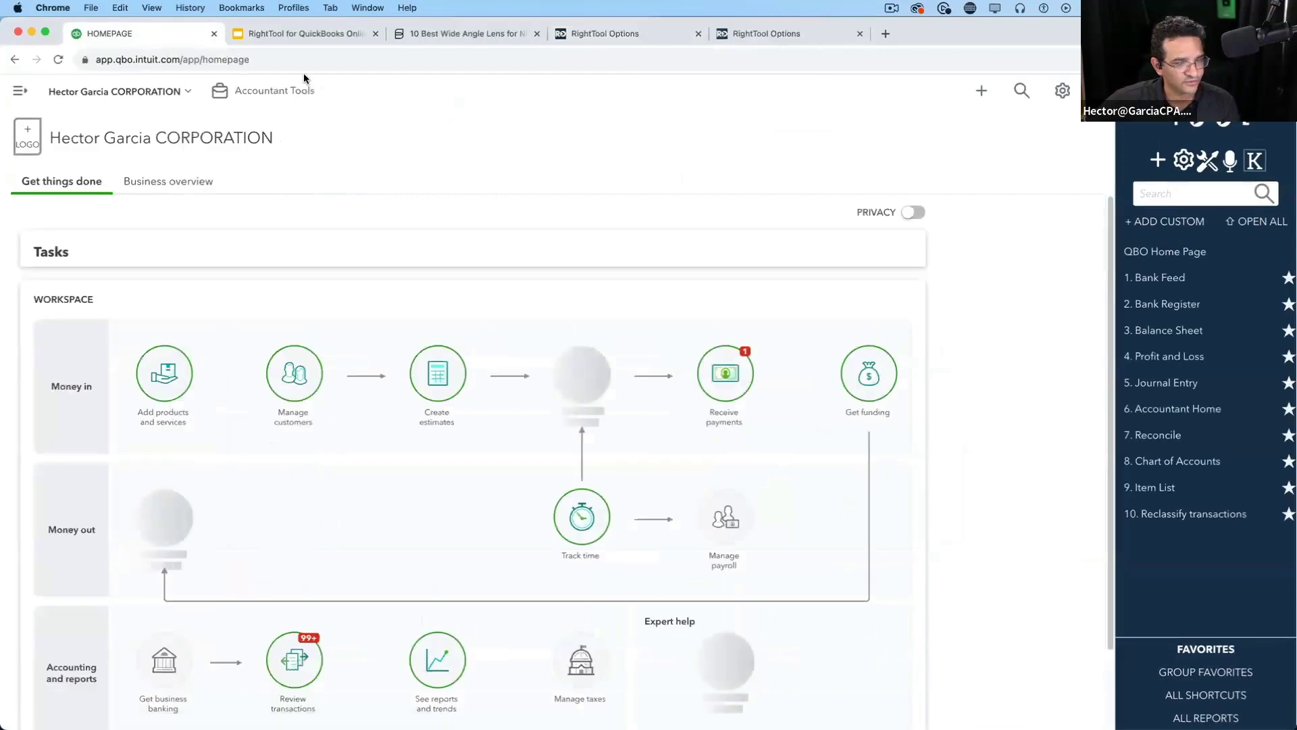
# Open the bank feed and select the AMEX account's transactions
pyautogui.click(1179, 286)
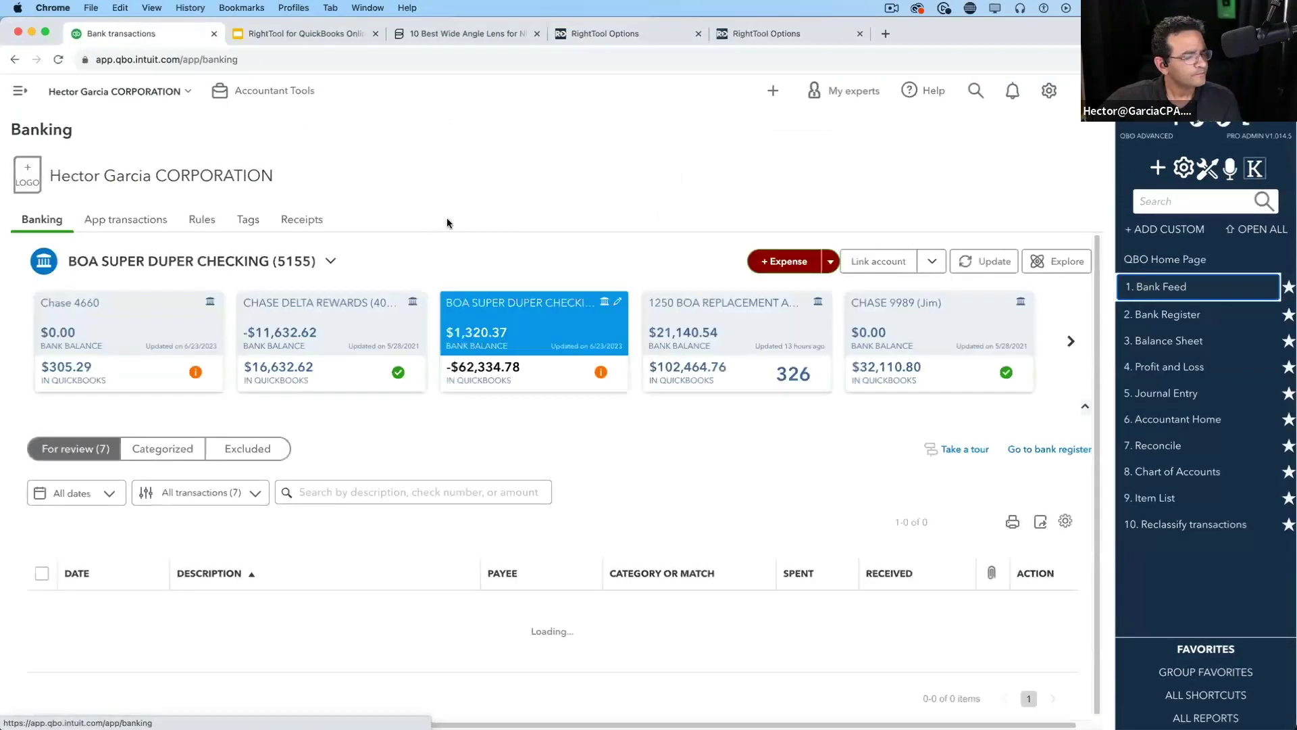
pyautogui.scroll(-3, 579, 538)
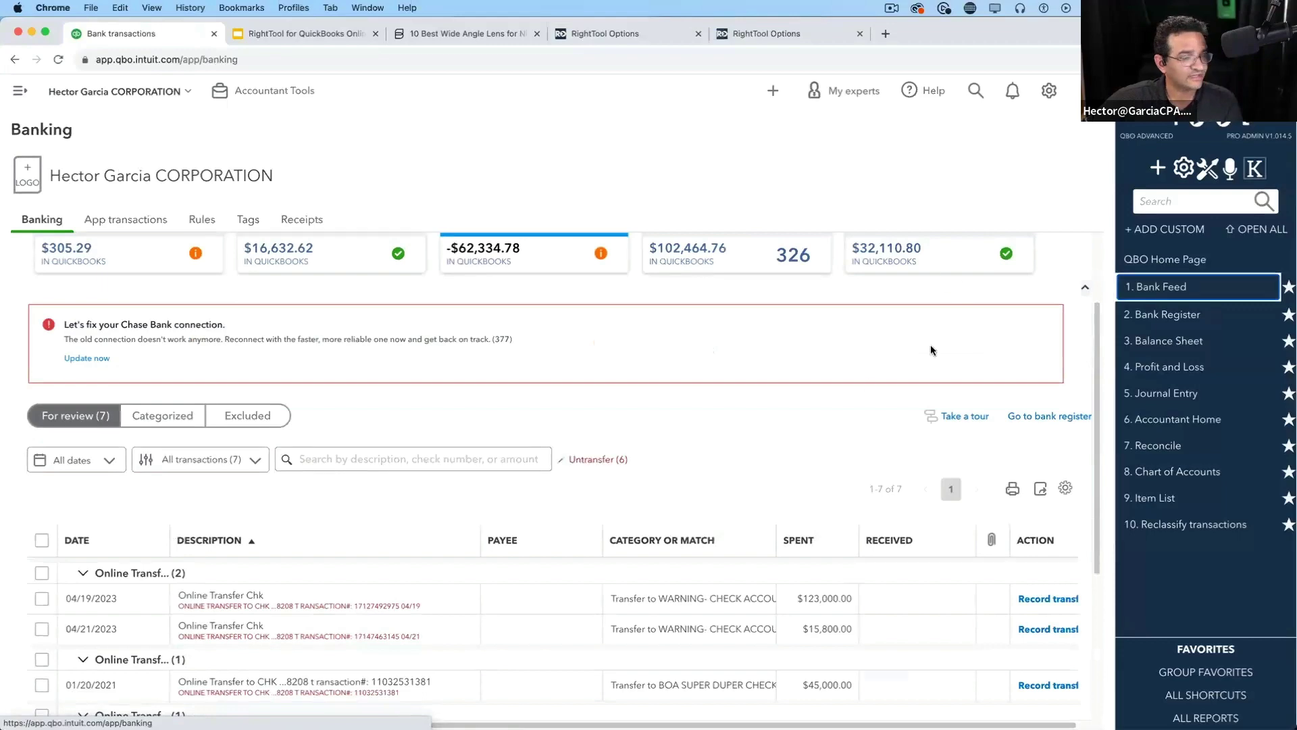
pyautogui.scroll(3, 929, 347)
pyautogui.click(1070, 342)
pyautogui.click(1069, 342)
pyautogui.click(1070, 341)
pyautogui.click(1069, 341)
pyautogui.click(1070, 341)
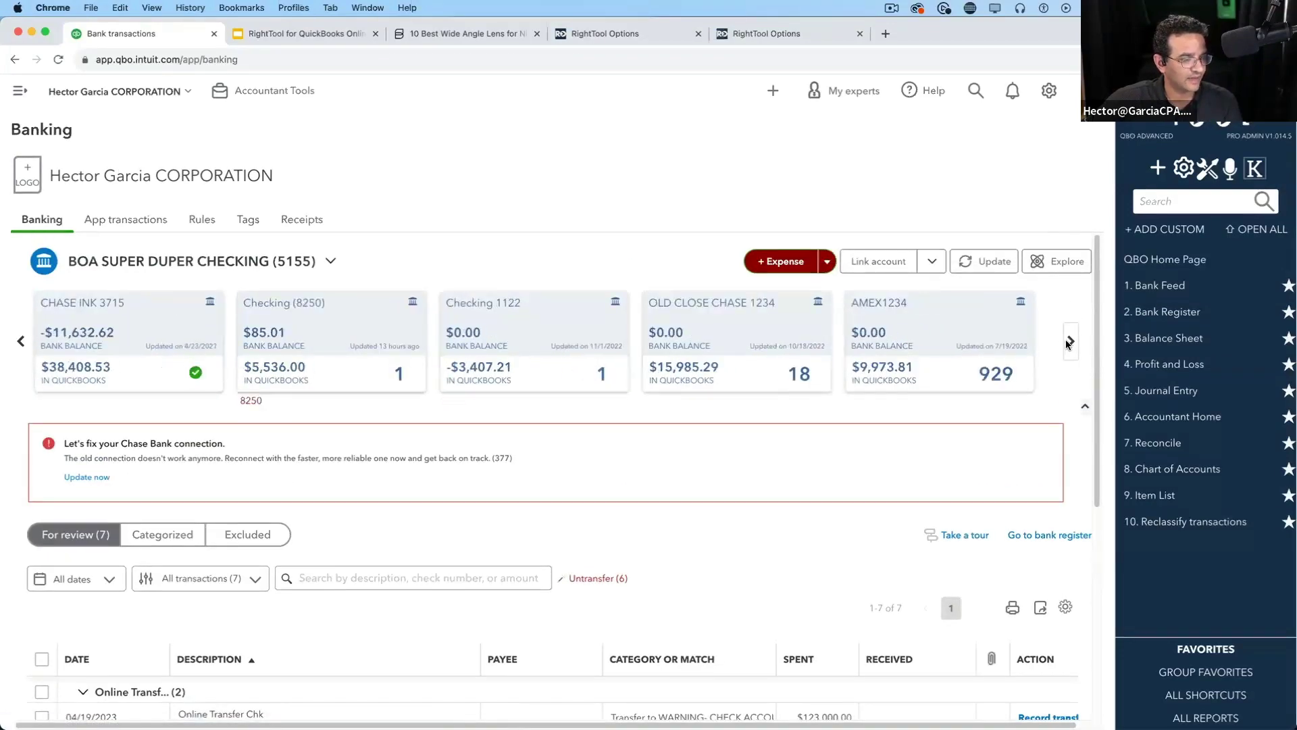
pyautogui.click(1069, 341)
pyautogui.click(696, 329)
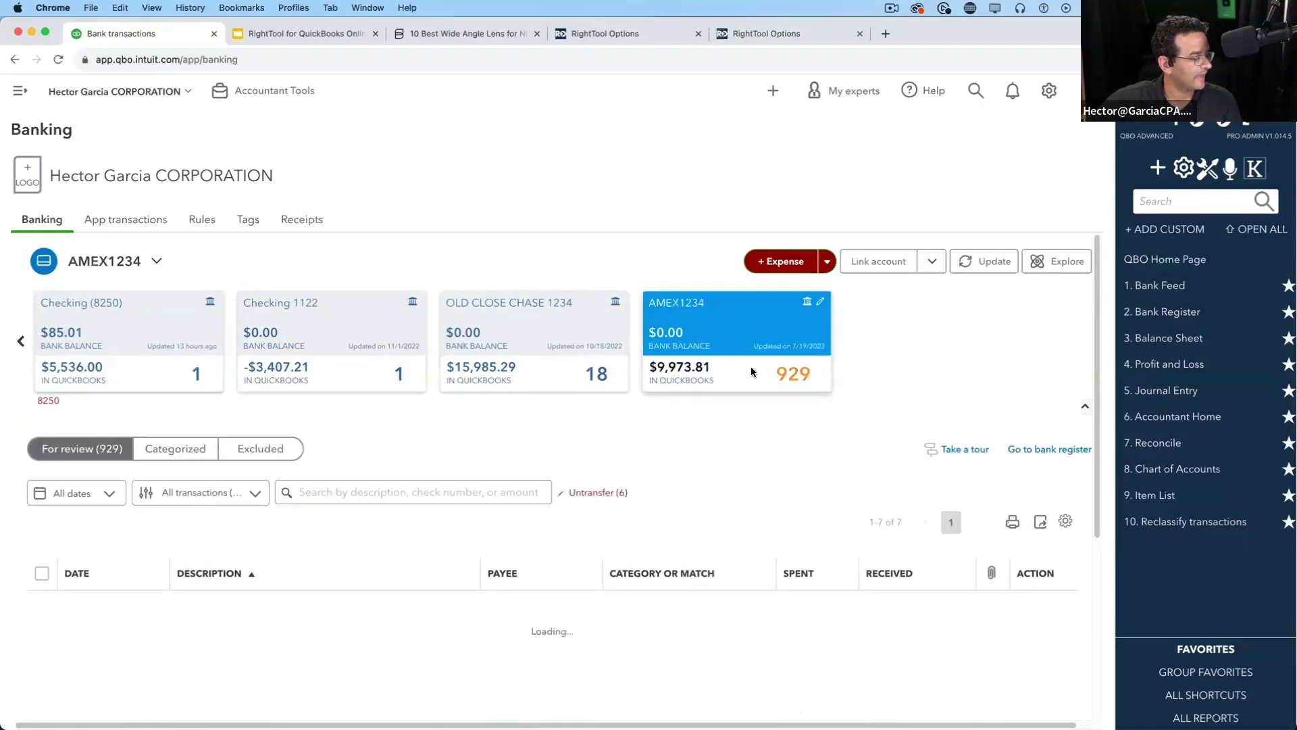
# Expand the 01/12/2023 7FTXARENA transaction and start a rule from it
pyautogui.scroll(-10, 619, 477)
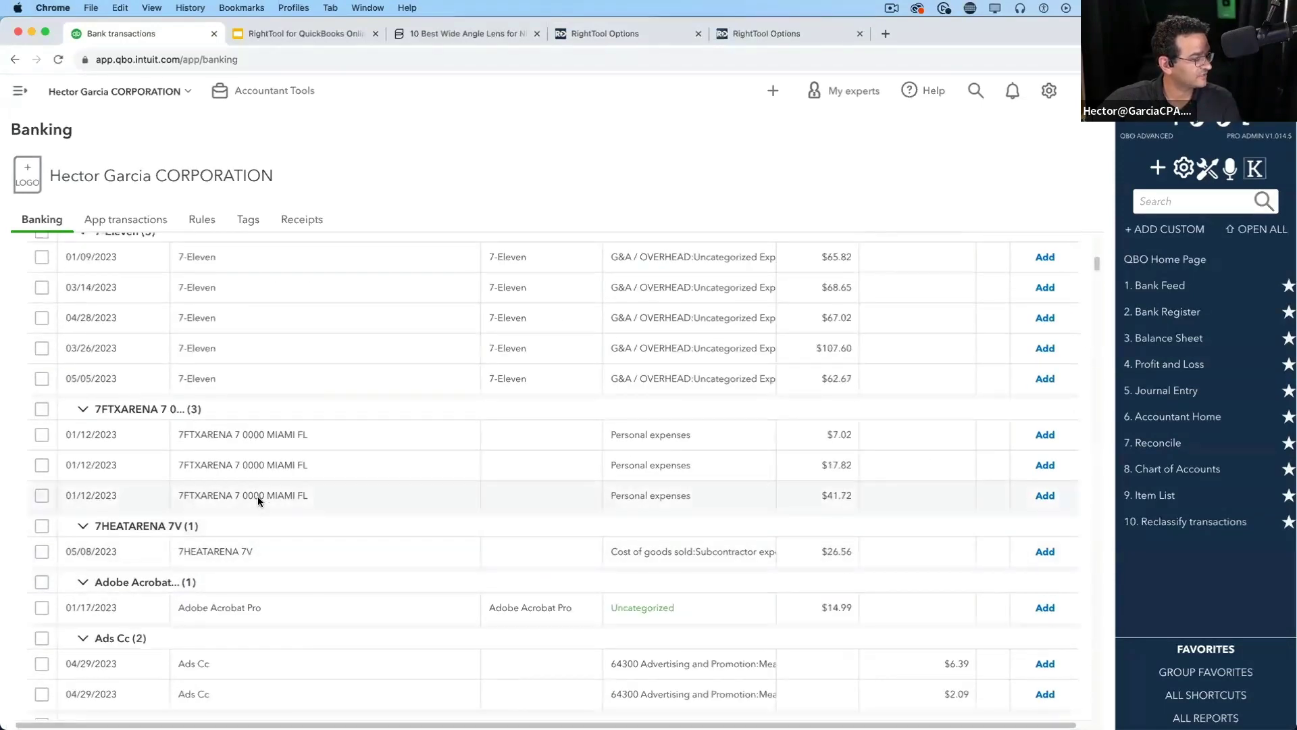
pyautogui.click(257, 496)
pyautogui.scroll(-4, 614, 434)
pyautogui.scroll(2, 854, 451)
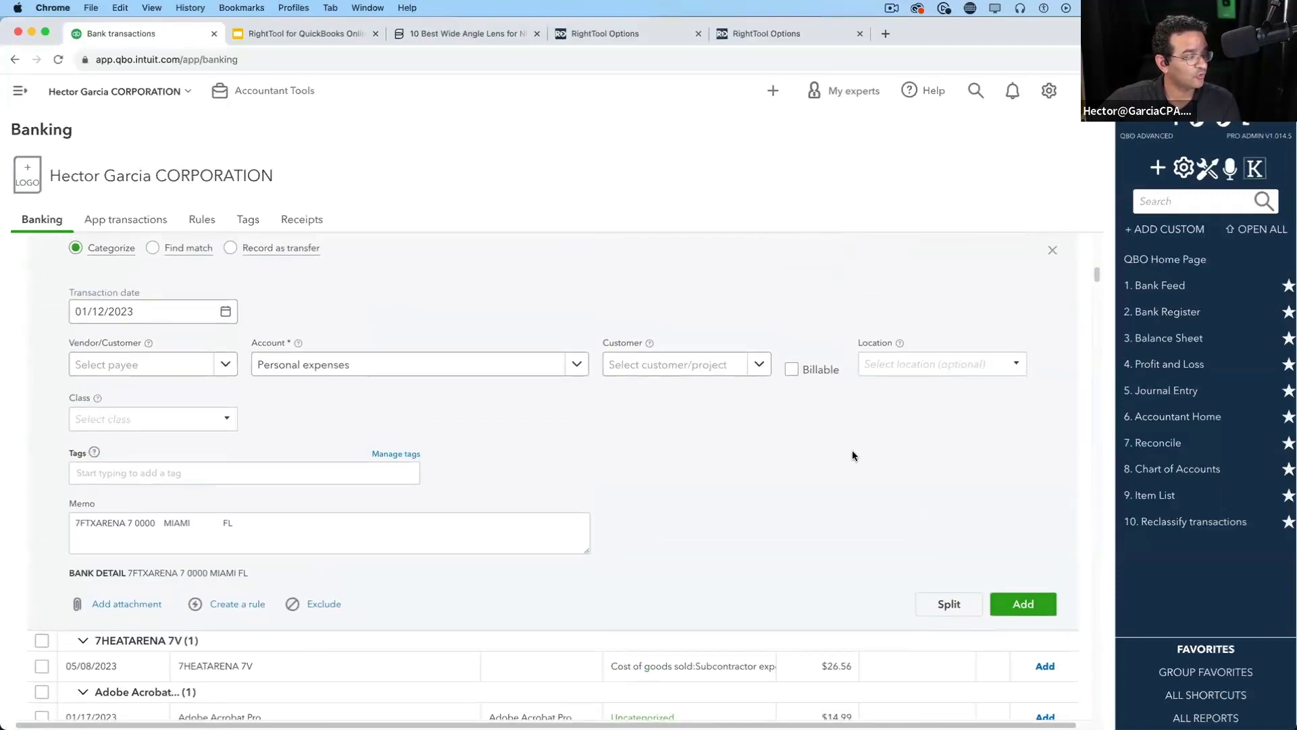
pyautogui.scroll(1, 757, 433)
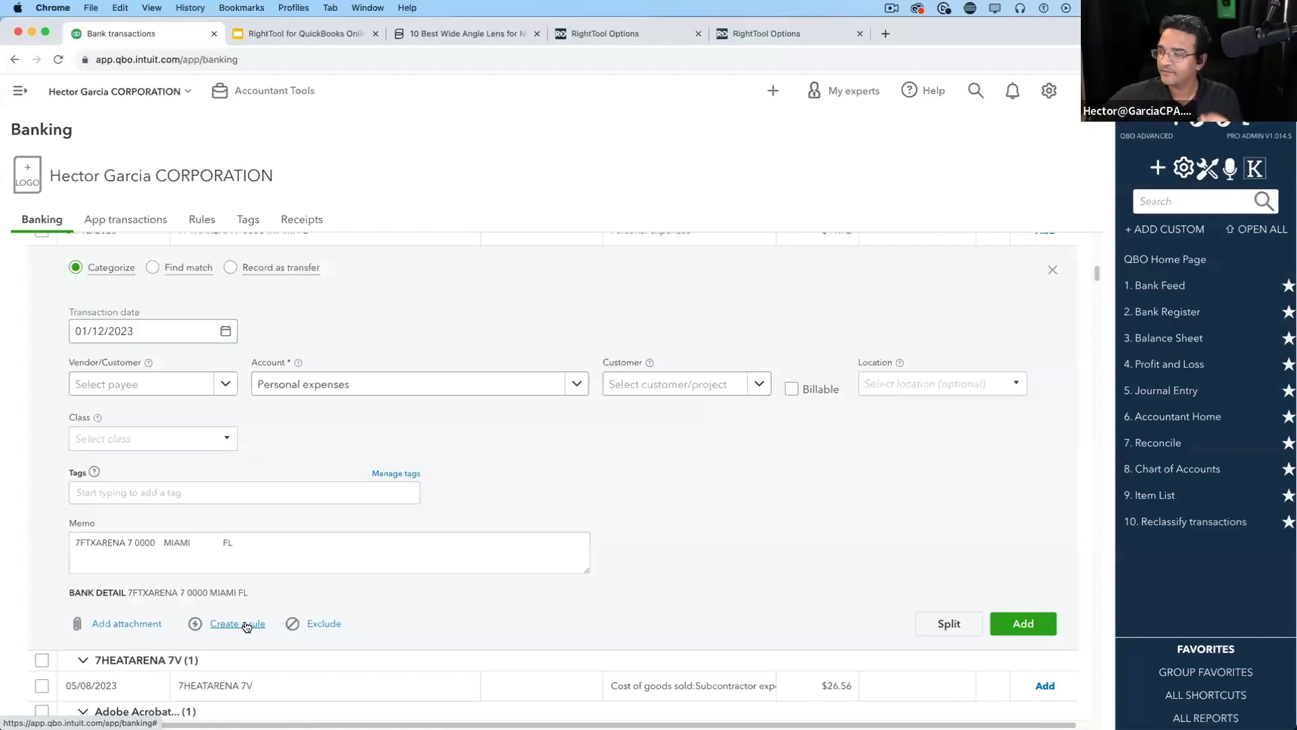
pyautogui.scroll(1, 246, 627)
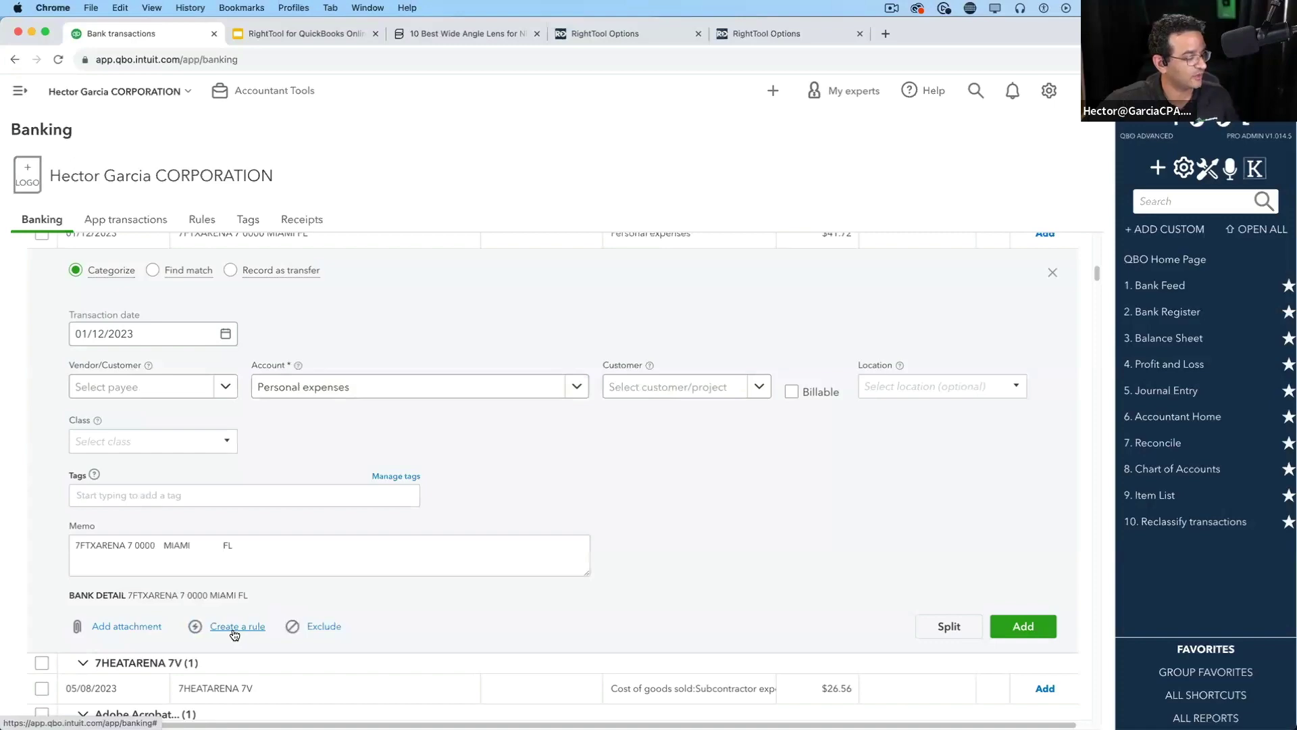
pyautogui.click(234, 627)
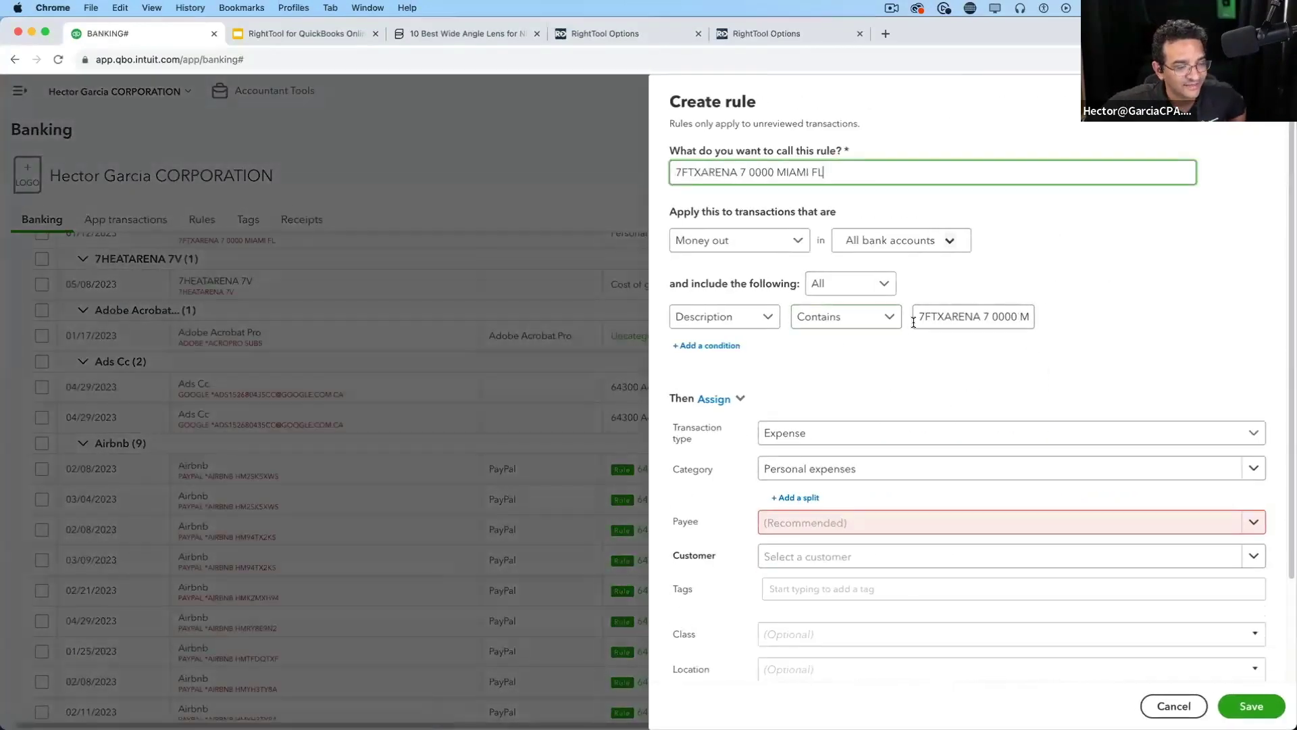
# Review the rule name pre-filled from the 7FTXARENA bank text, then cancel the rule unsaved
pyautogui.moveTo(915, 318); pyautogui.dragTo(1088, 329)
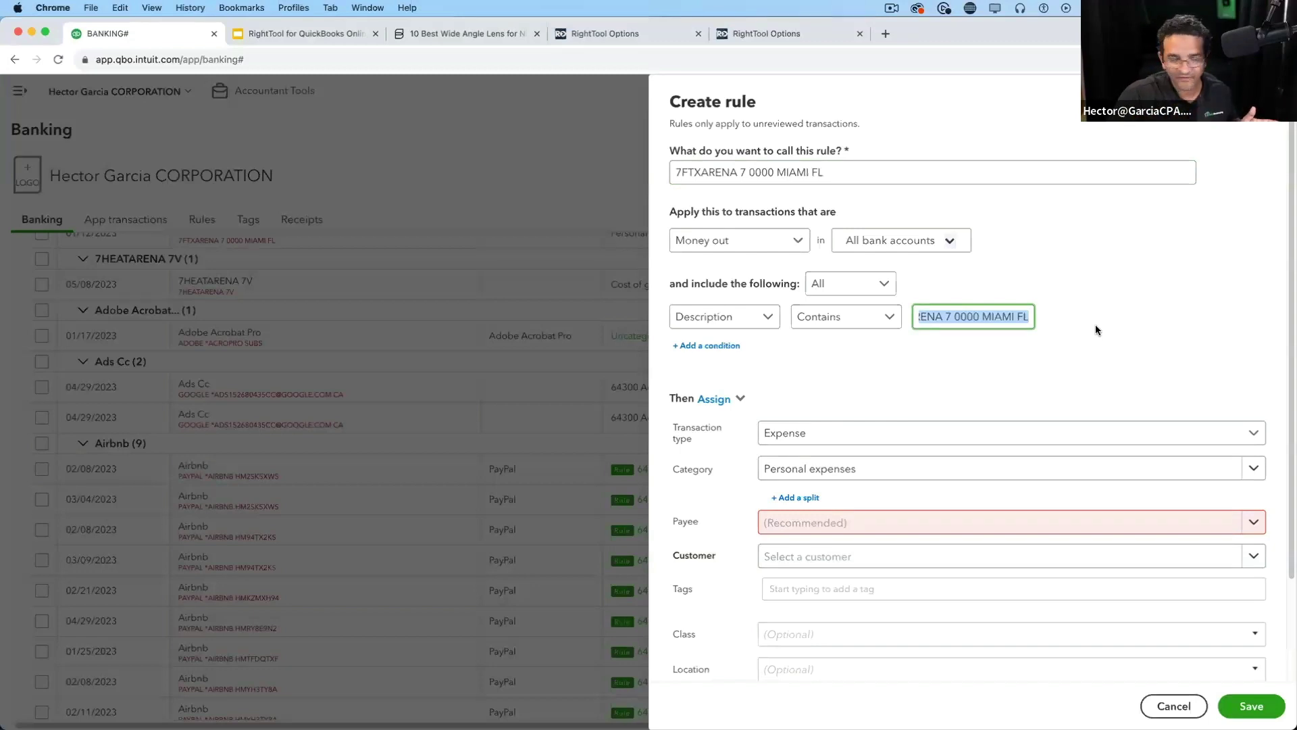
pyautogui.moveTo(849, 170); pyautogui.dragTo(684, 173)
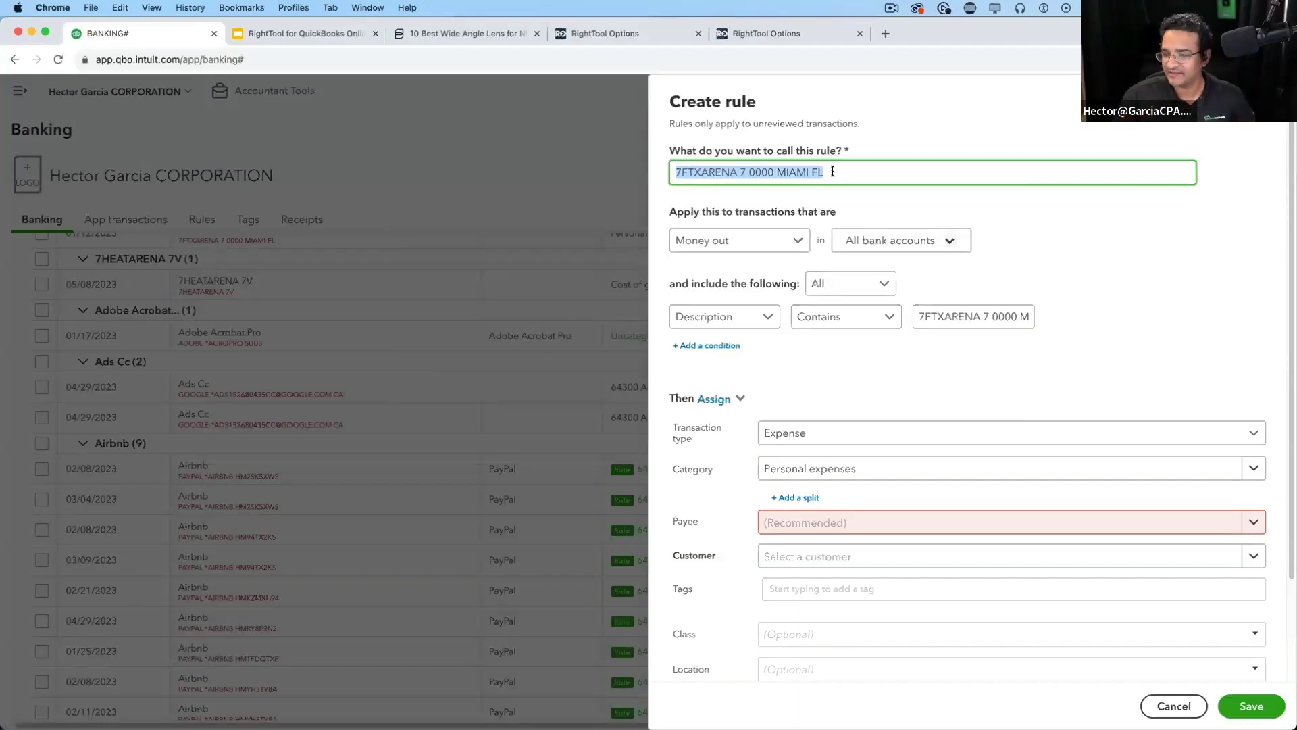
pyautogui.click(828, 177)
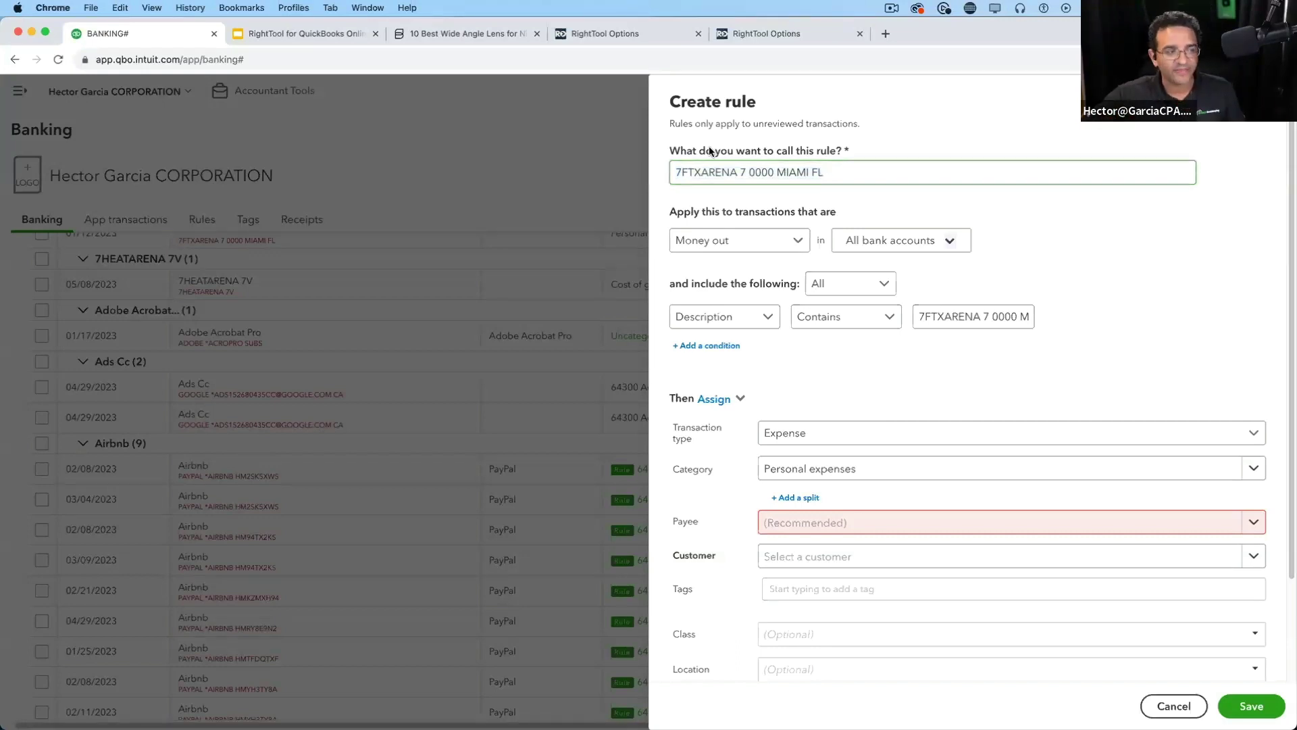
pyautogui.moveTo(916, 318); pyautogui.dragTo(1098, 321)
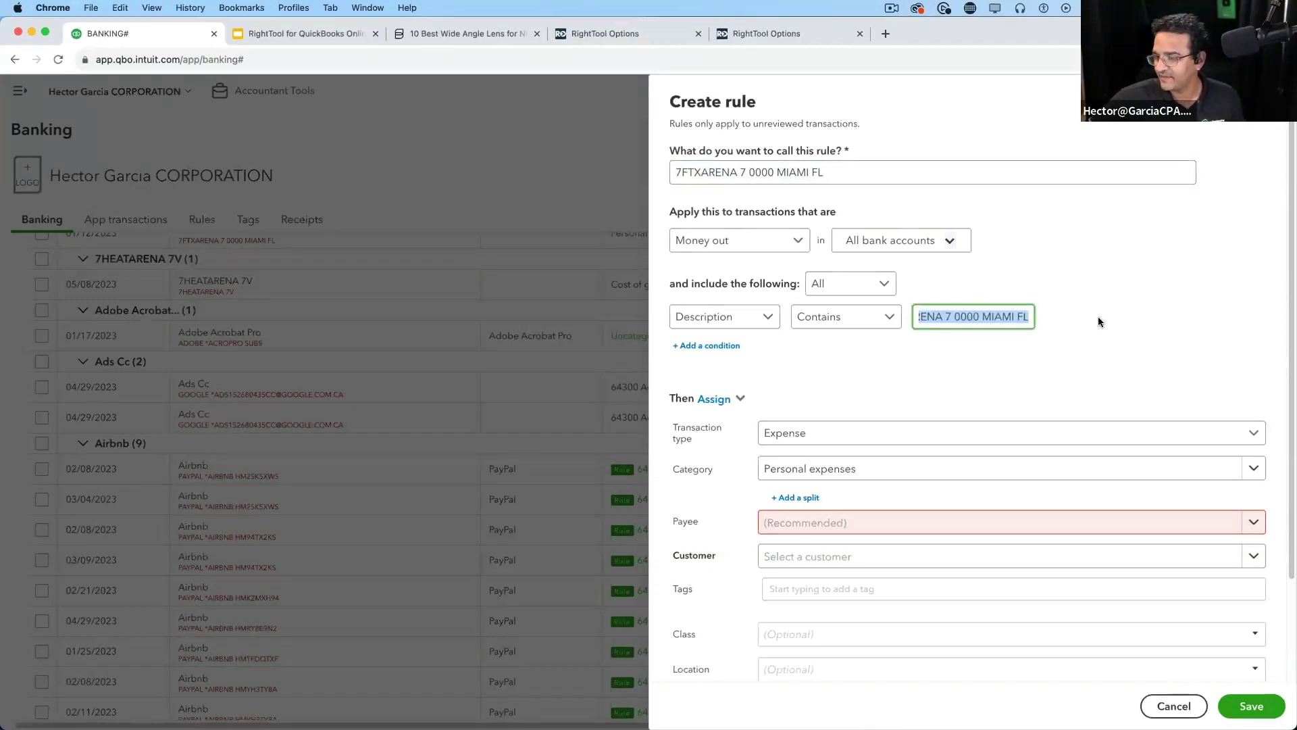
pyautogui.click(1168, 706)
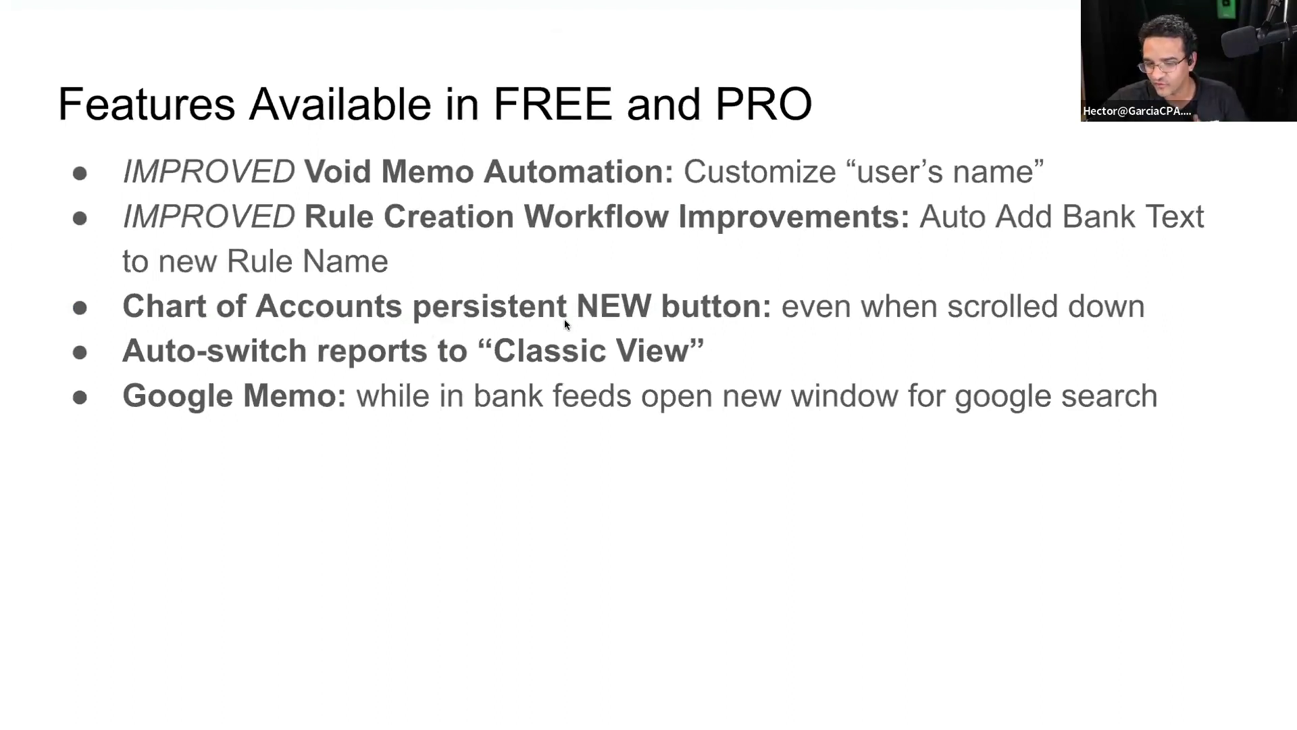
# Exit the slideshow and switch to the last RightTool Options tab
pyautogui.press('Escape')
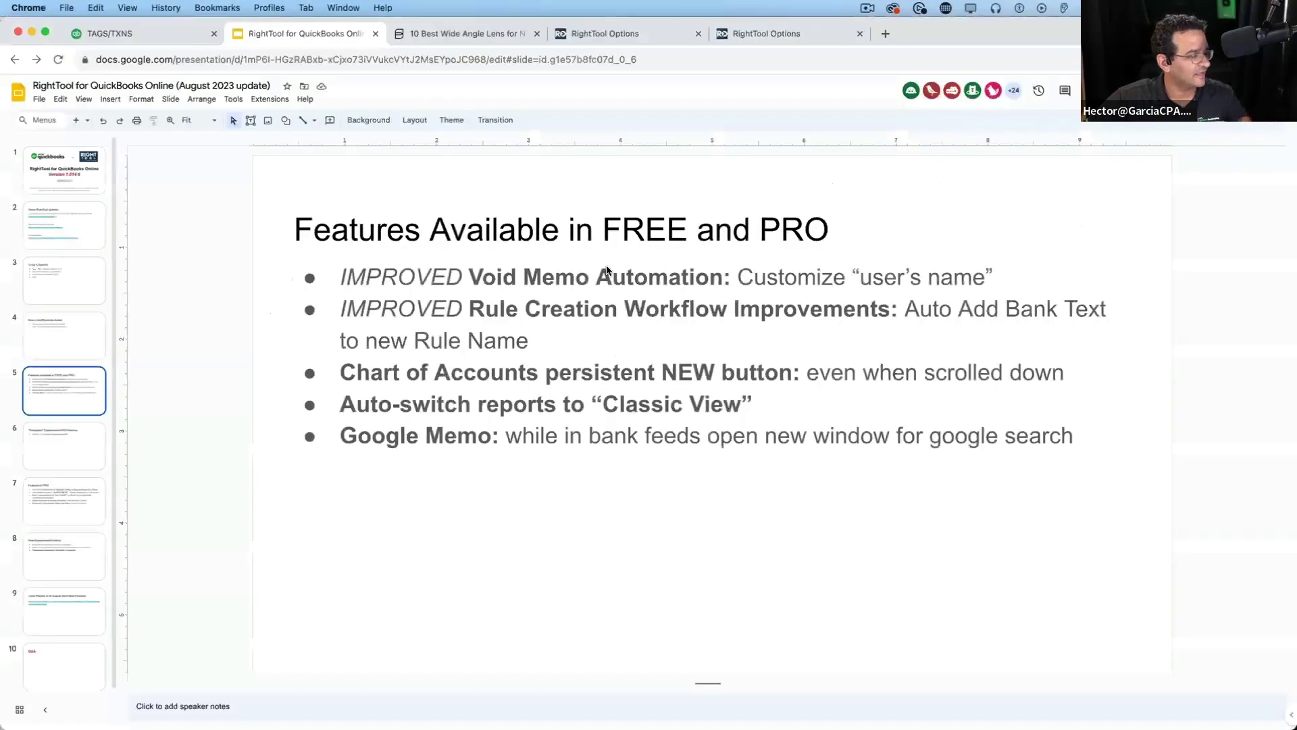
pyautogui.click(766, 31)
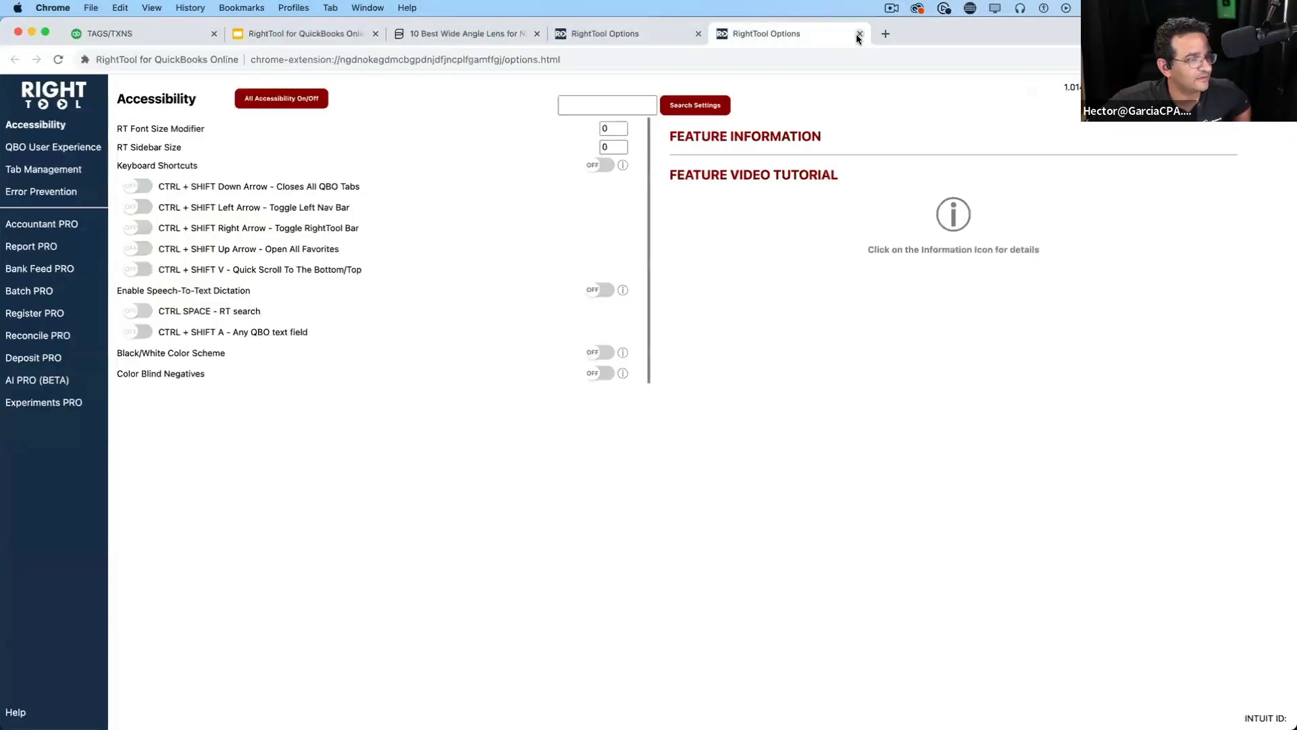
# Turn all QBO UX settings off except Chart of Accounts Header with New Button, then return to QuickBooks
pyautogui.click(860, 33)
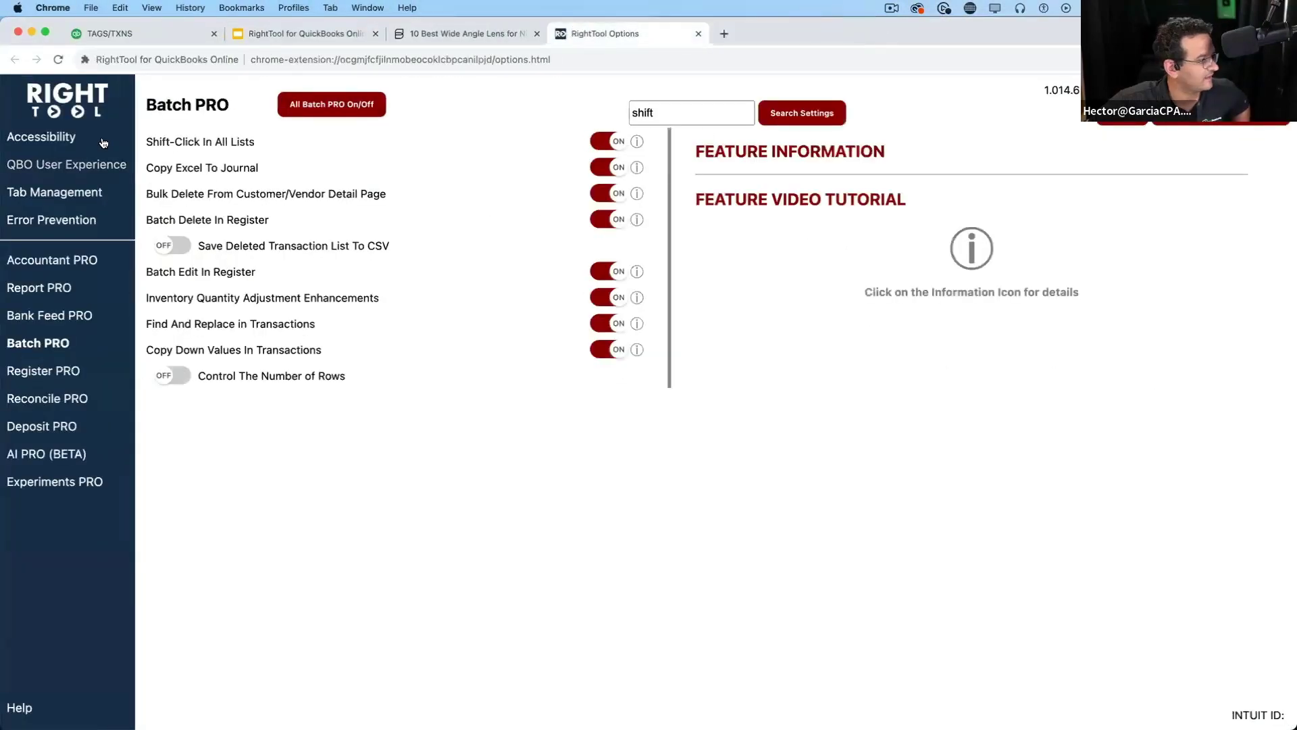
pyautogui.click(44, 166)
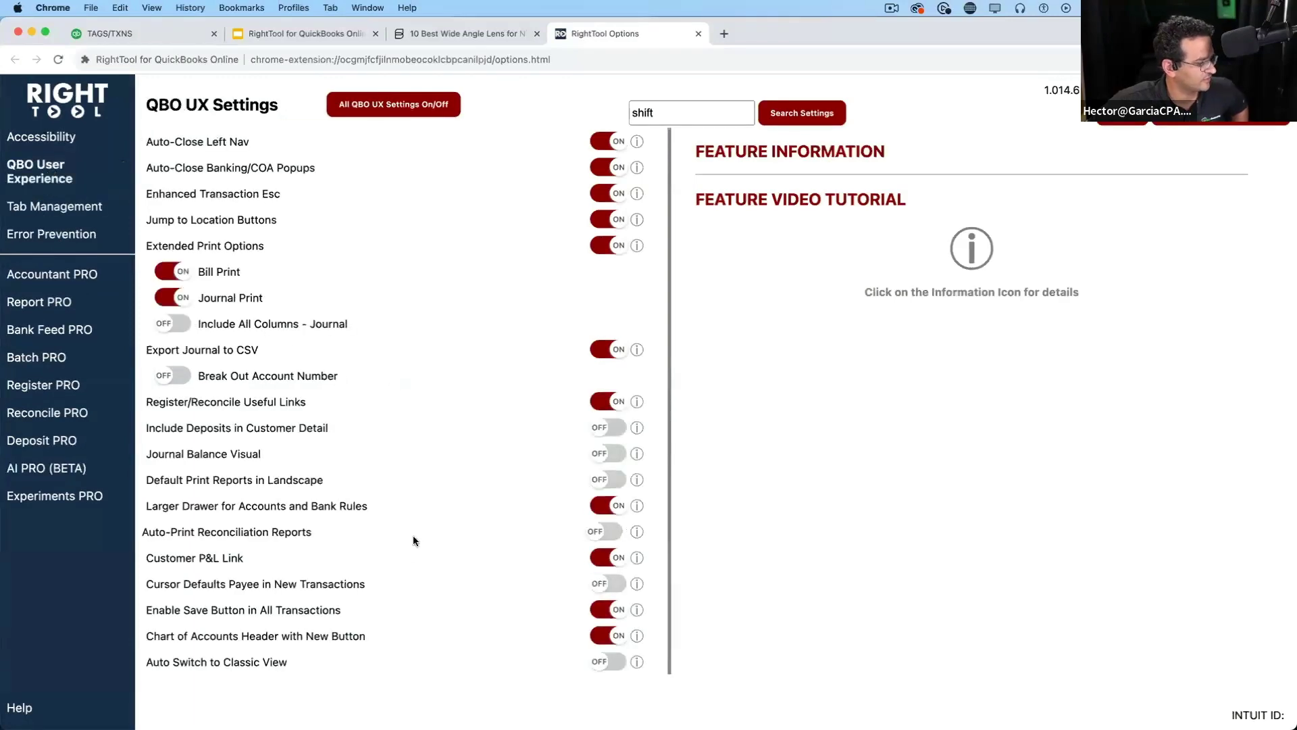
pyautogui.press('alt+super+8')
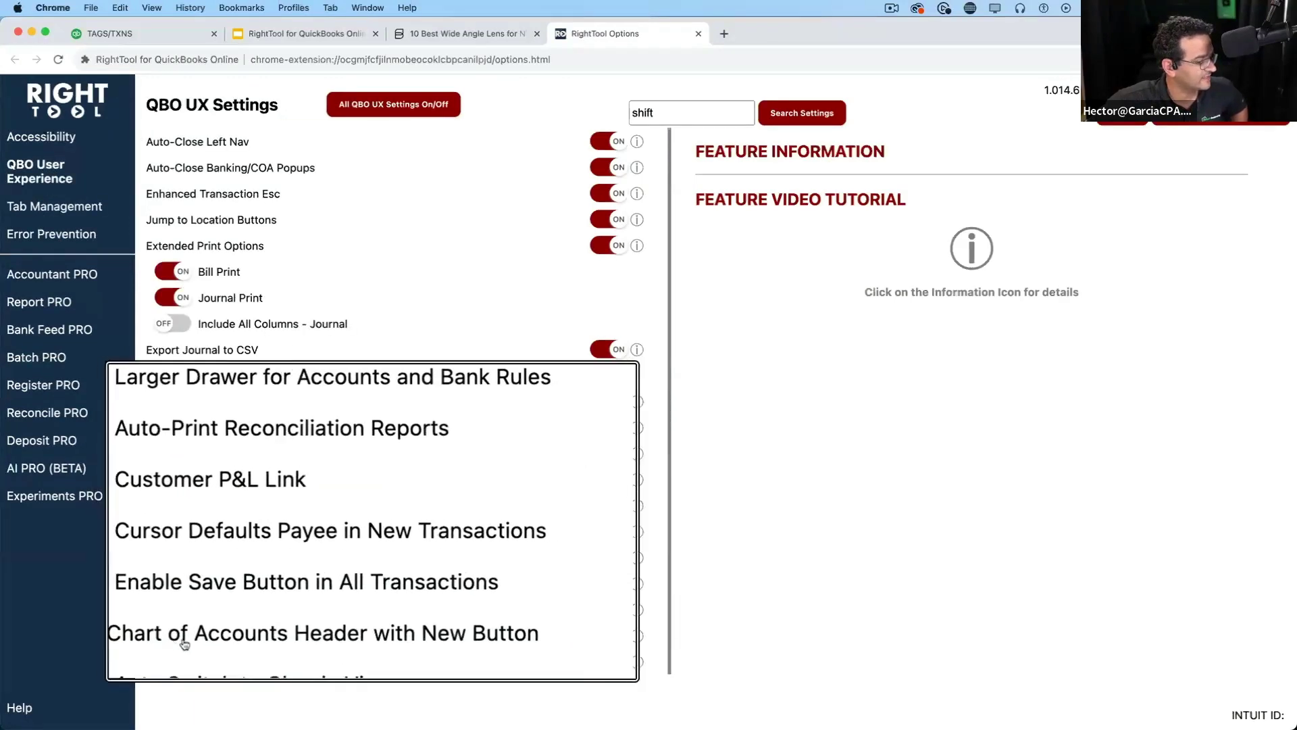
pyautogui.press('alt+super+8')
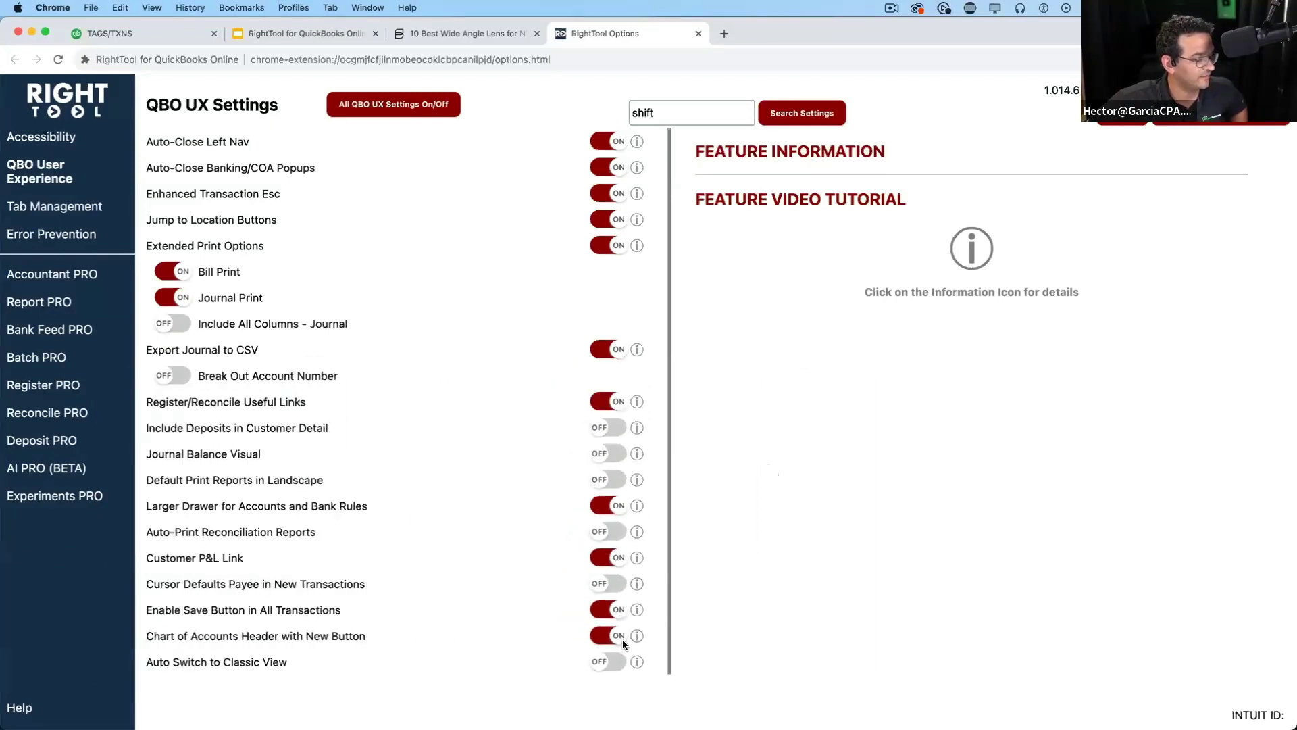
pyautogui.click(387, 111)
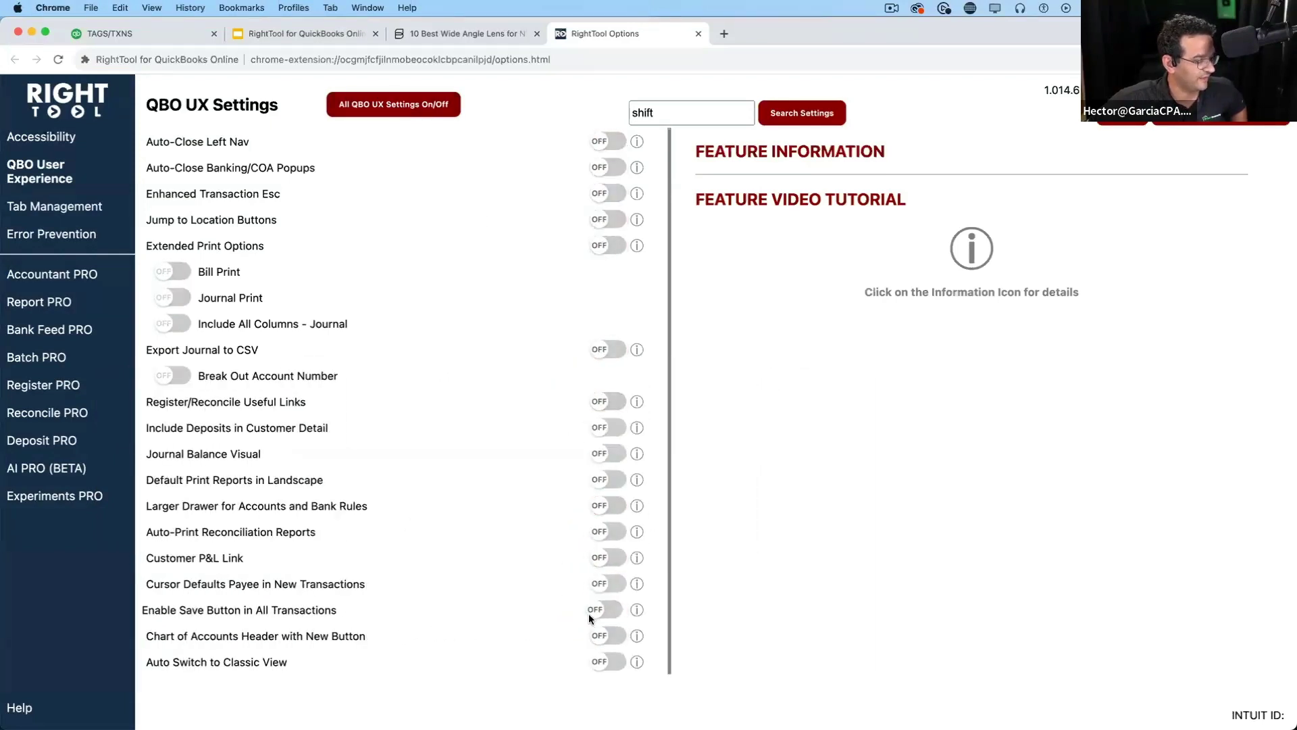
pyautogui.click(608, 638)
pyautogui.press('alt+super+8')
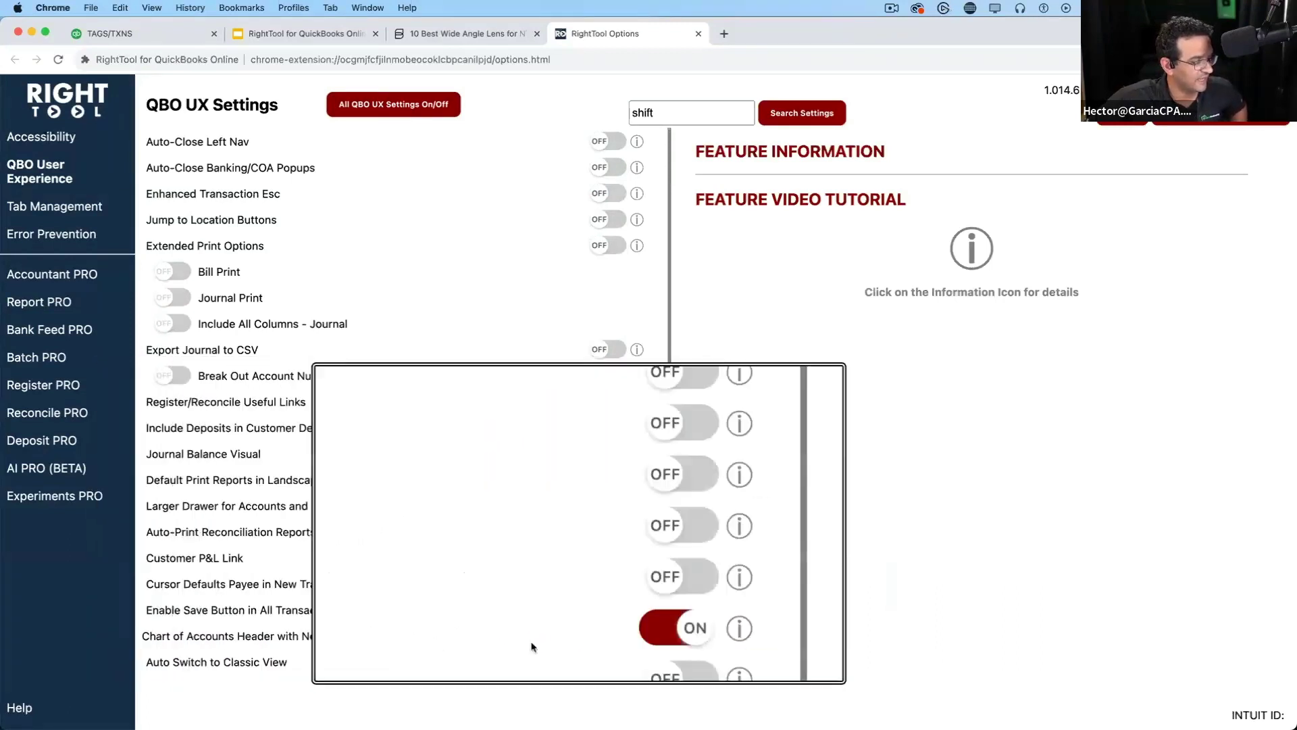
pyautogui.press('alt+super+8')
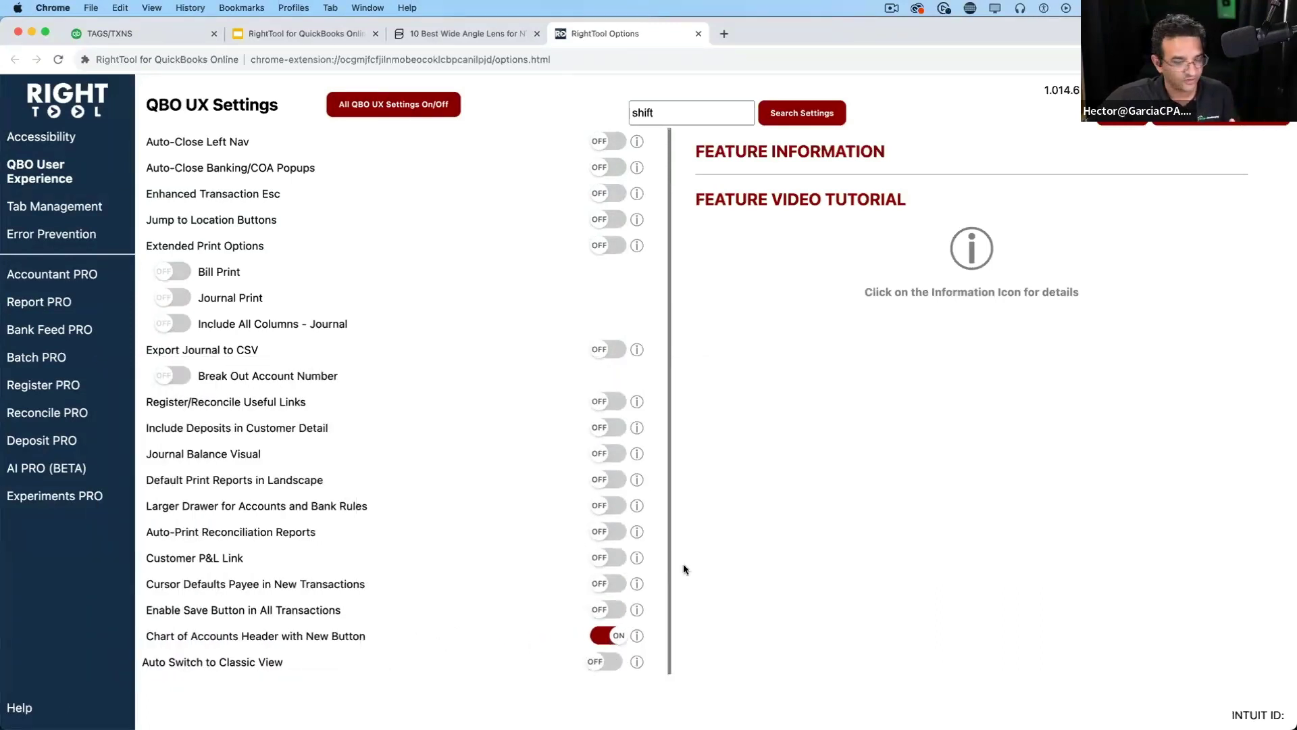
pyautogui.click(1202, 129)
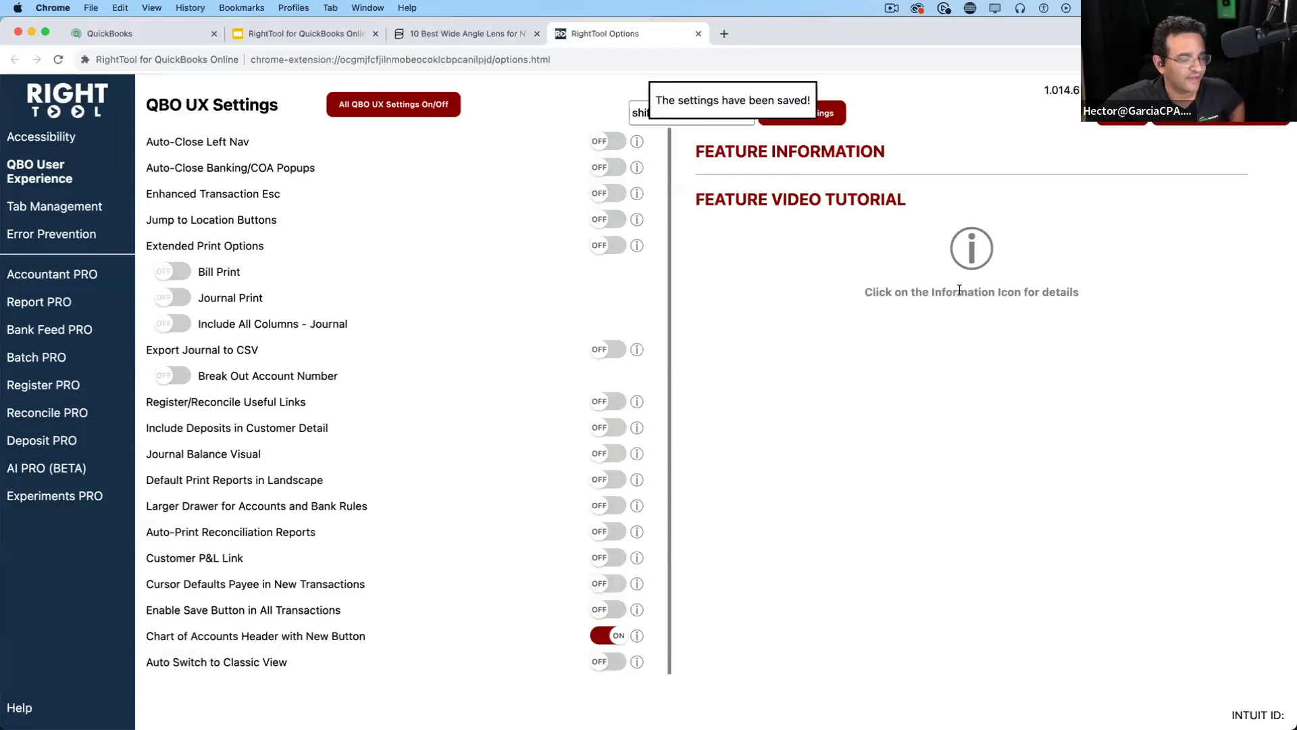
pyautogui.press('super+1')
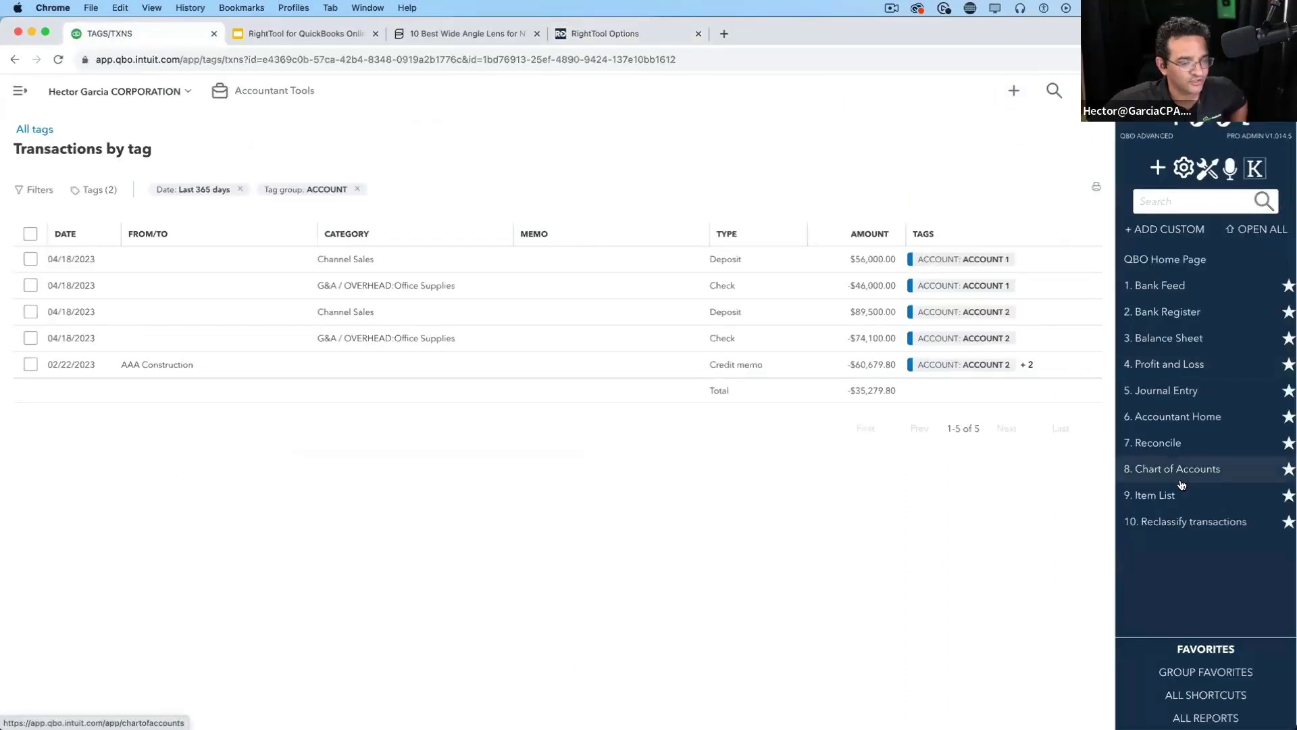
# Open the Chart of Accounts from the RightTool sidebar and scroll down the account list
pyautogui.click(1180, 471)
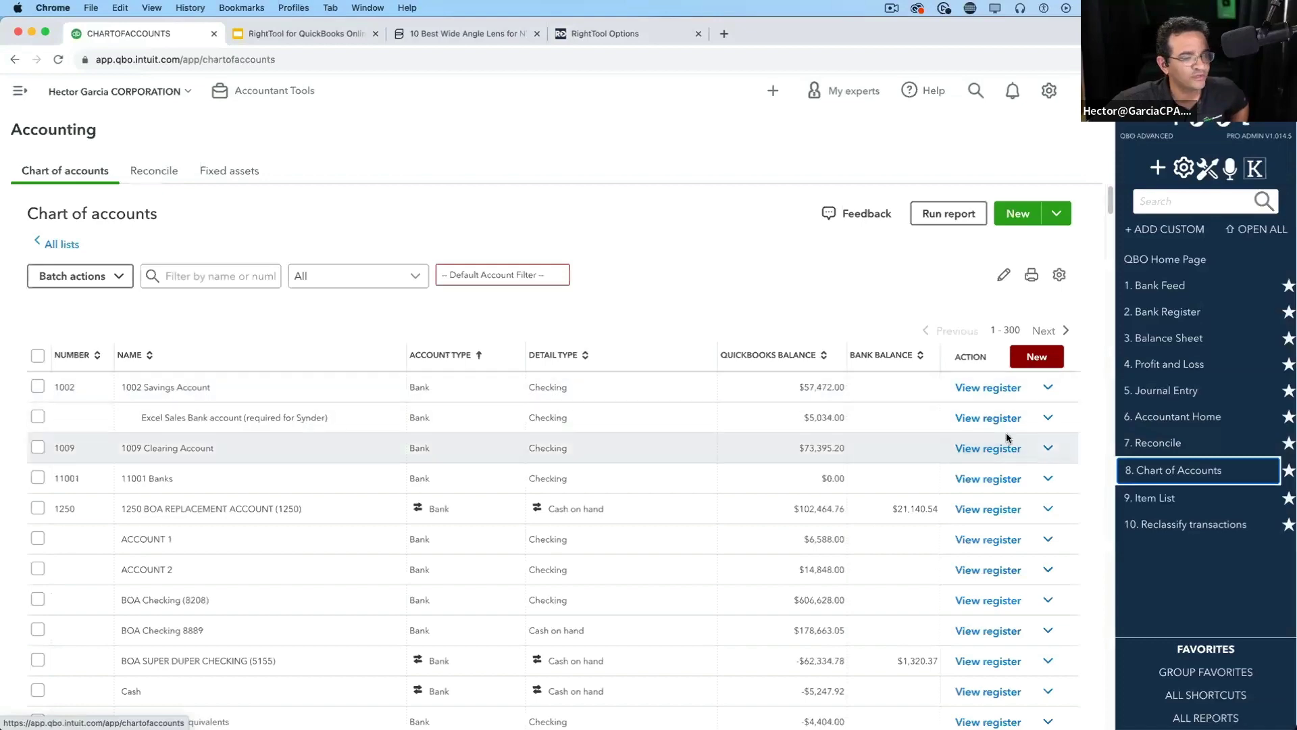
pyautogui.scroll(-20, 1027, 442)
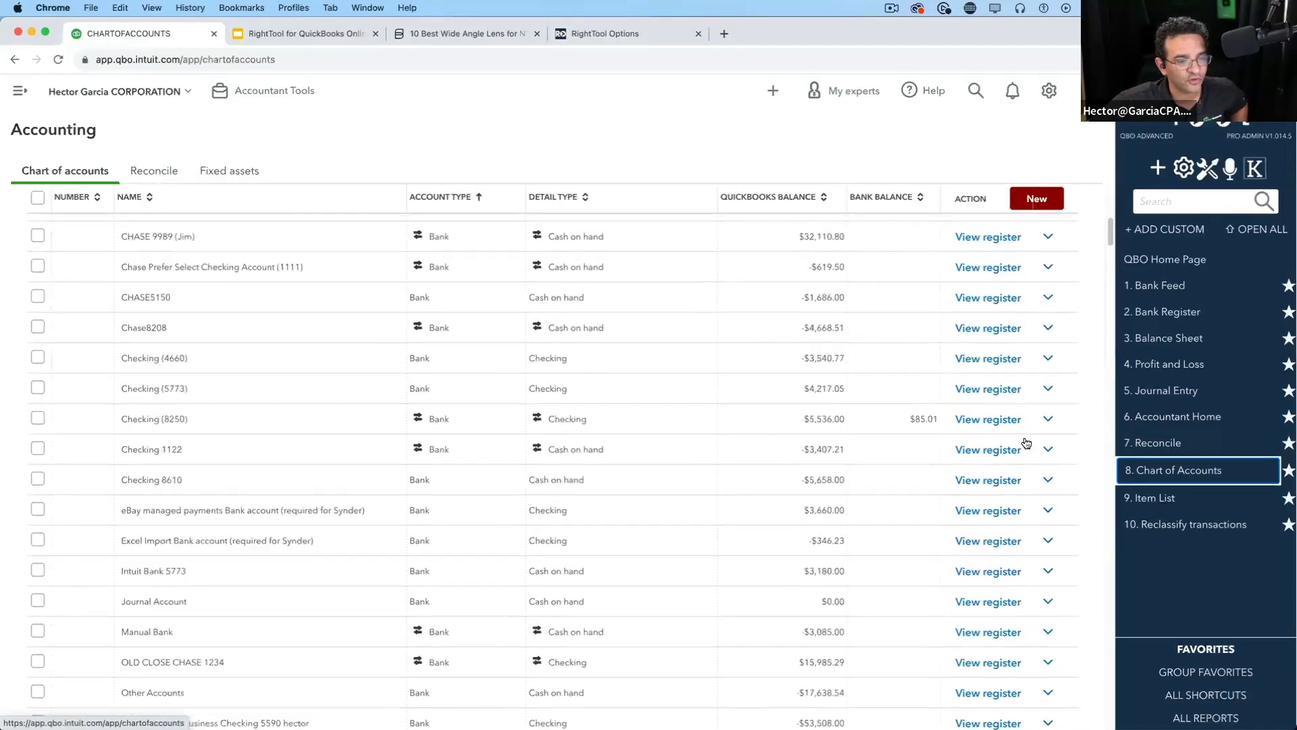
pyautogui.scroll(-7, 1027, 442)
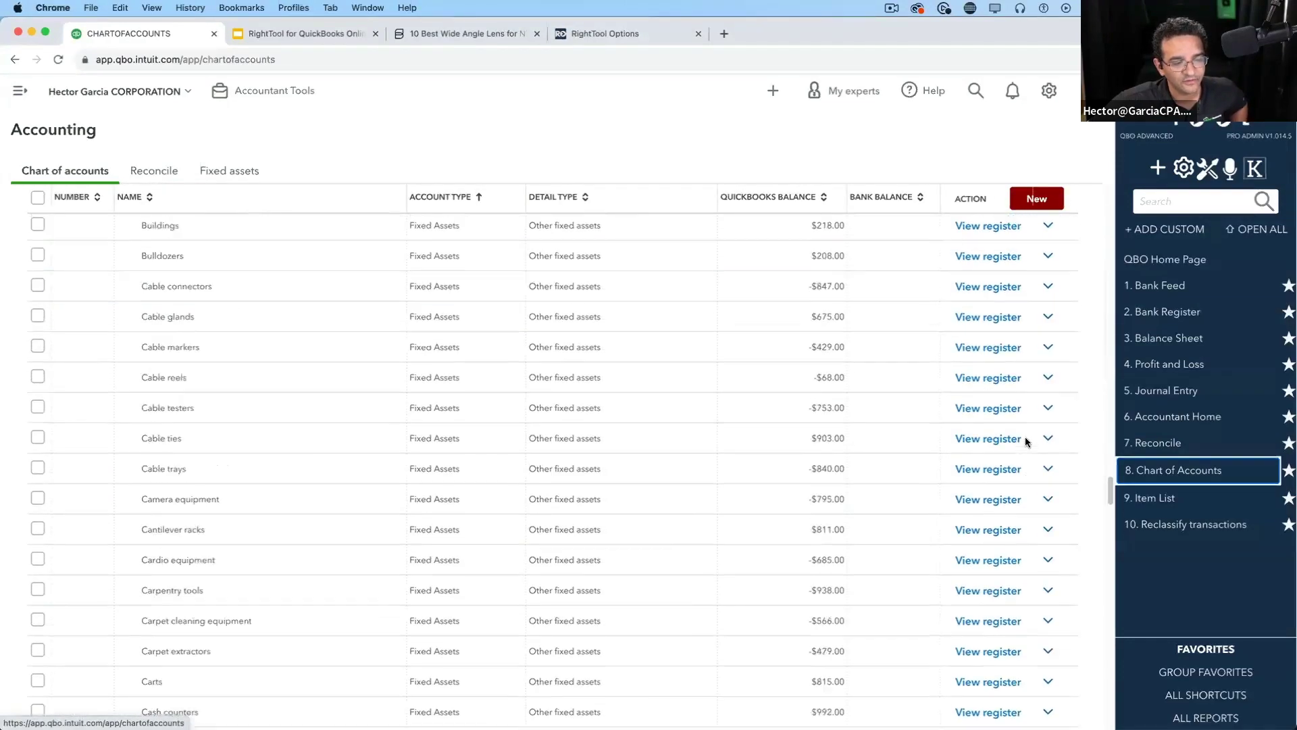
pyautogui.scroll(3, 1026, 442)
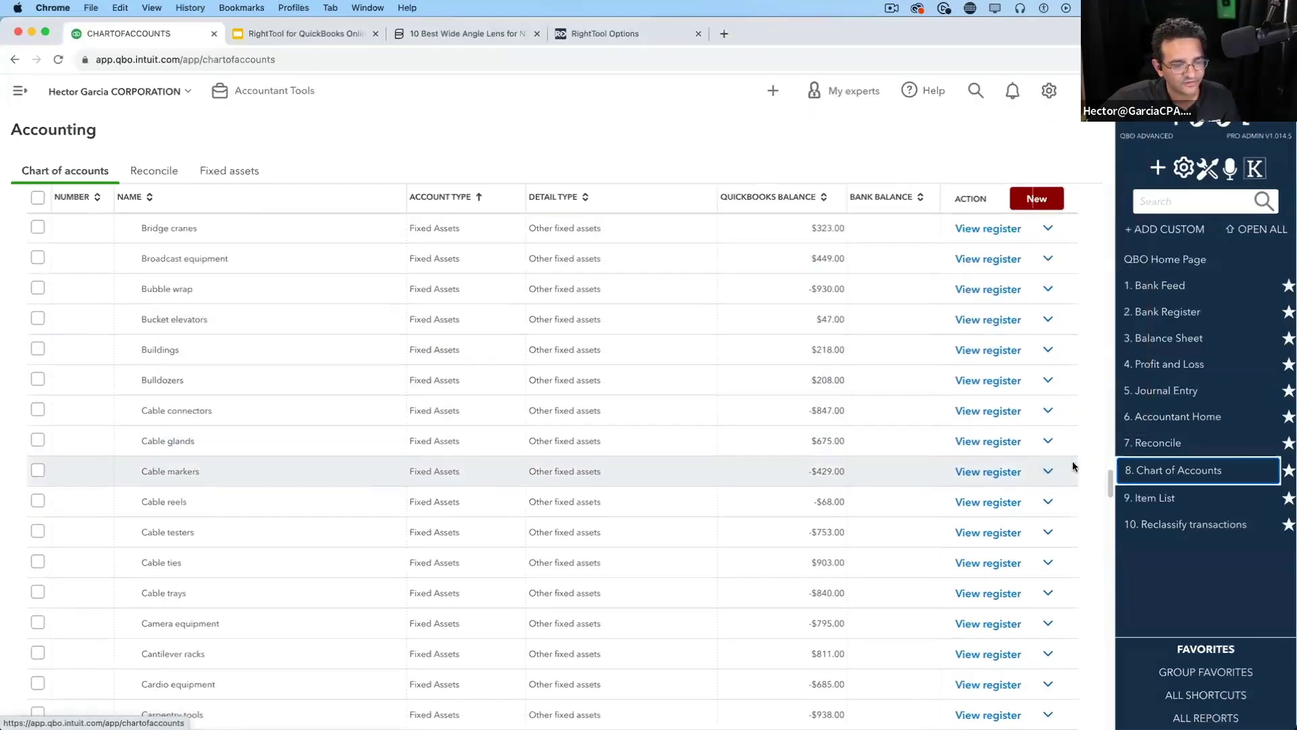
pyautogui.scroll(-10, 1111, 532)
# Start a new account with the pinned red New button far down the list, then go back to the slides
pyautogui.moveTo(1111, 528); pyautogui.dragTo(1098, 185)
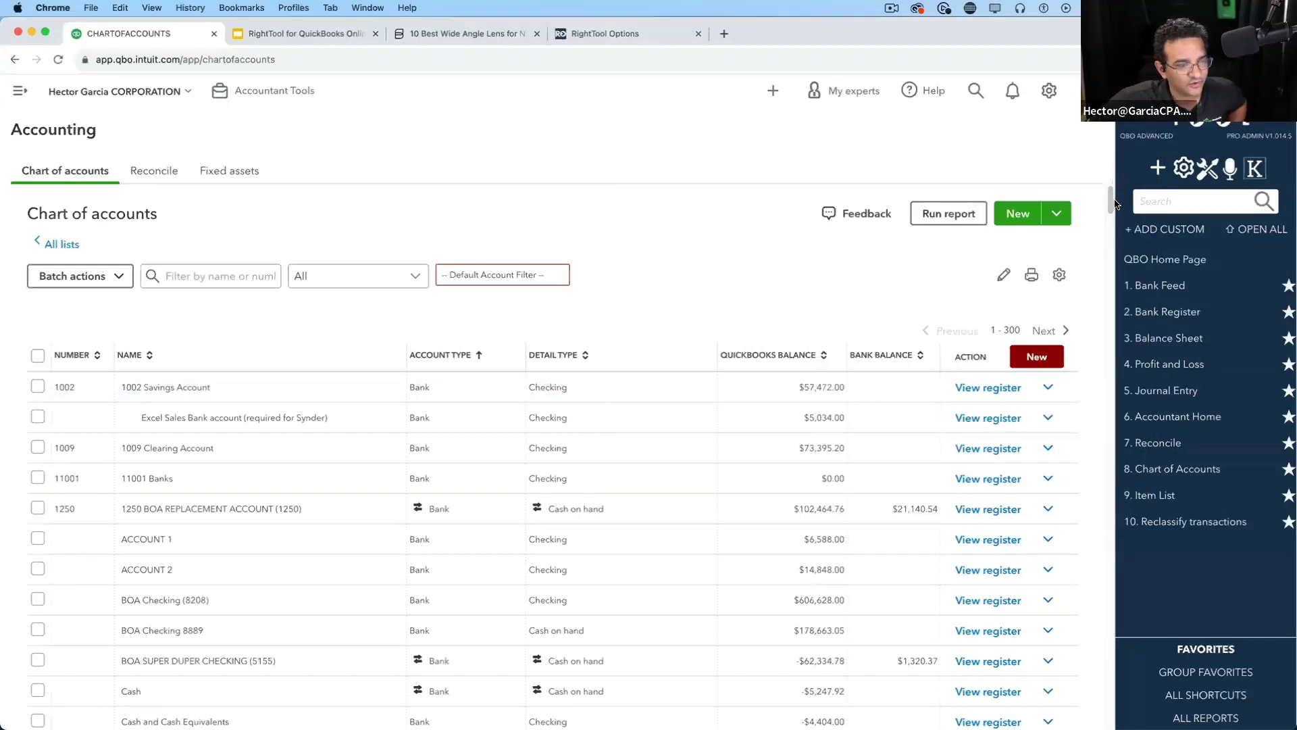
pyautogui.scroll(-20, 1108, 245)
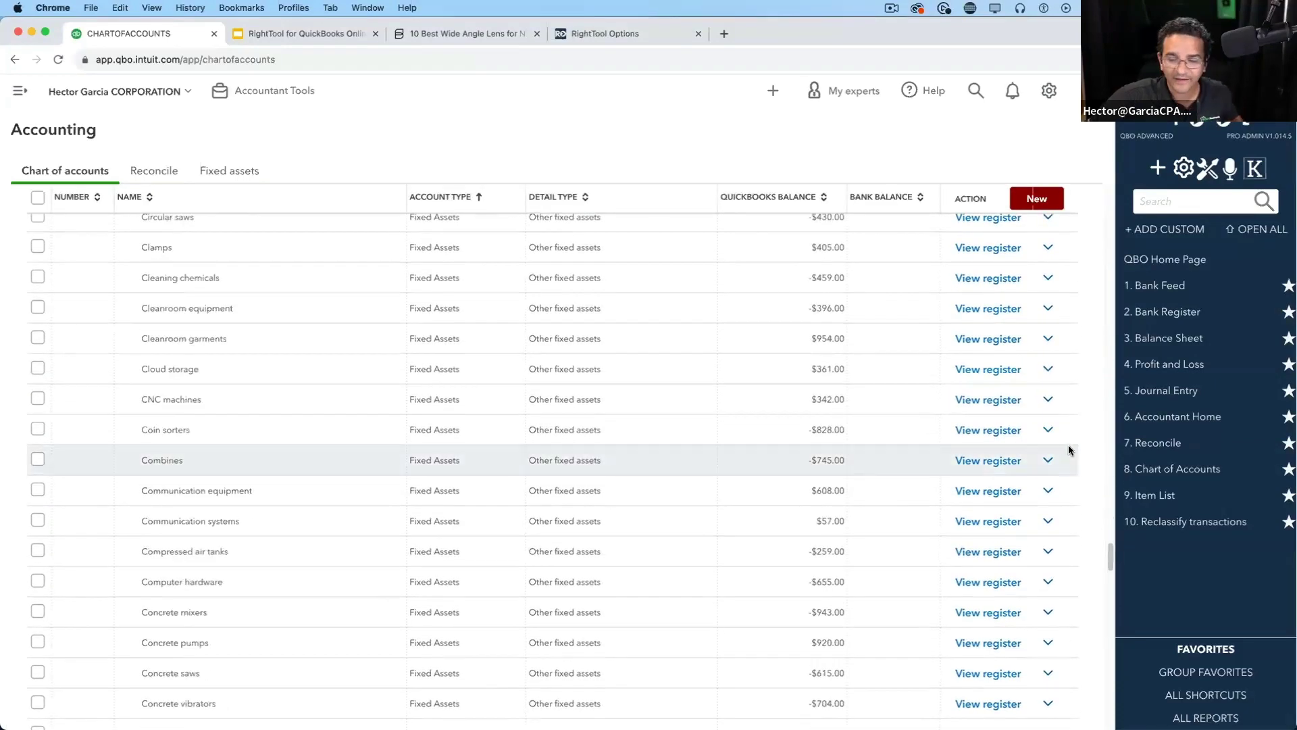
pyautogui.click(1036, 198)
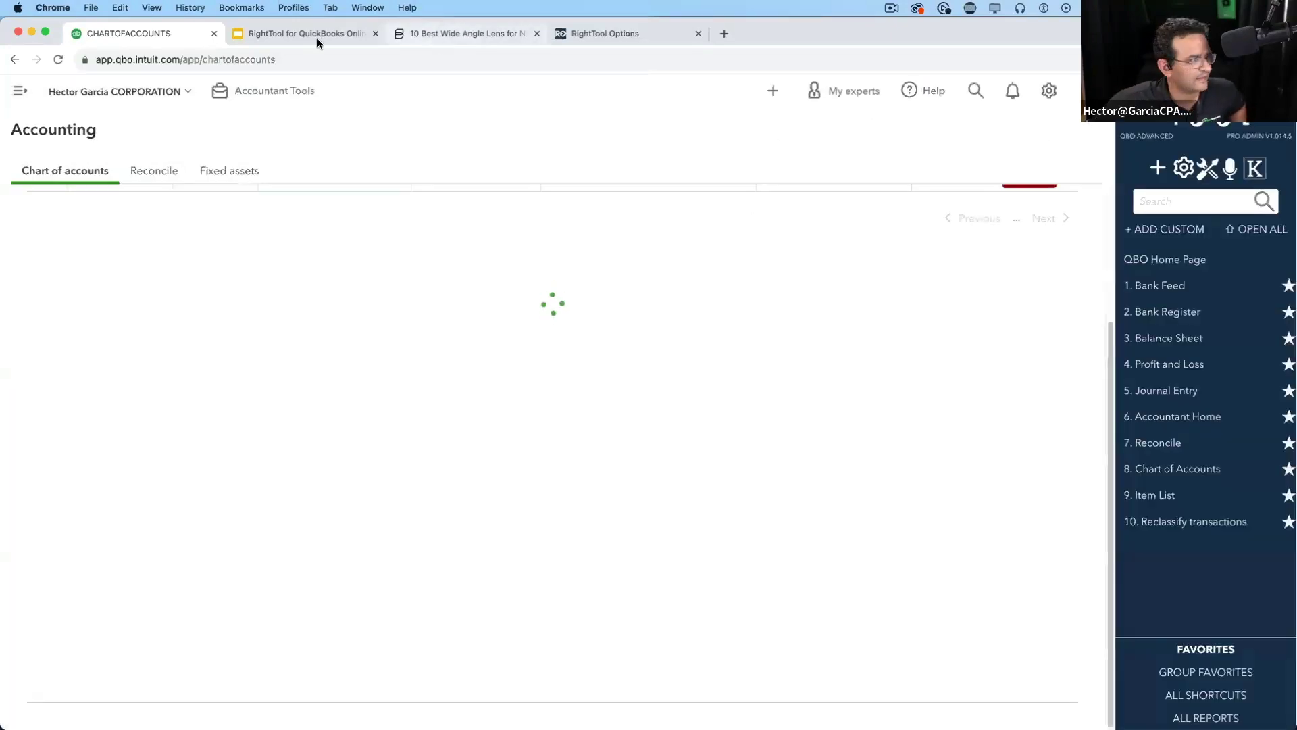
pyautogui.click(317, 35)
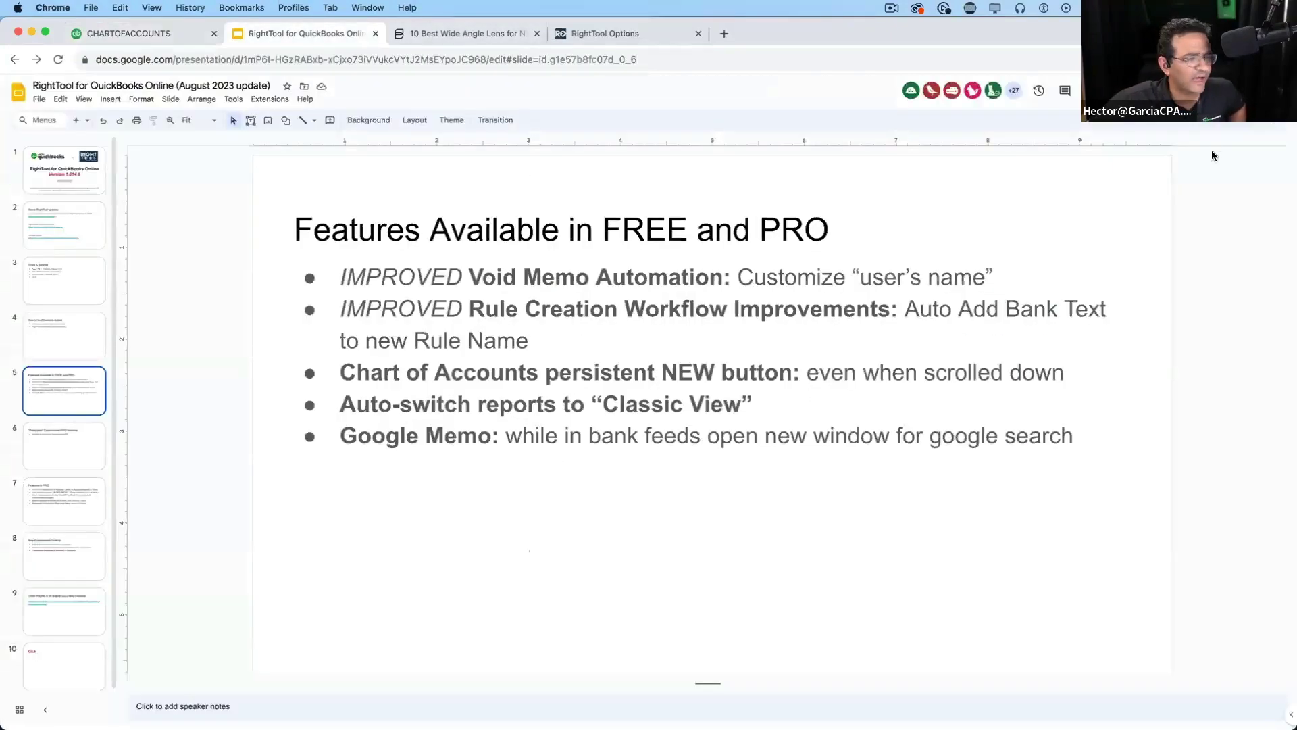
# Present slide 5, 'Features Available in FREE and PRO', full screen, then exit the slideshow
pyautogui.press('super+Return')
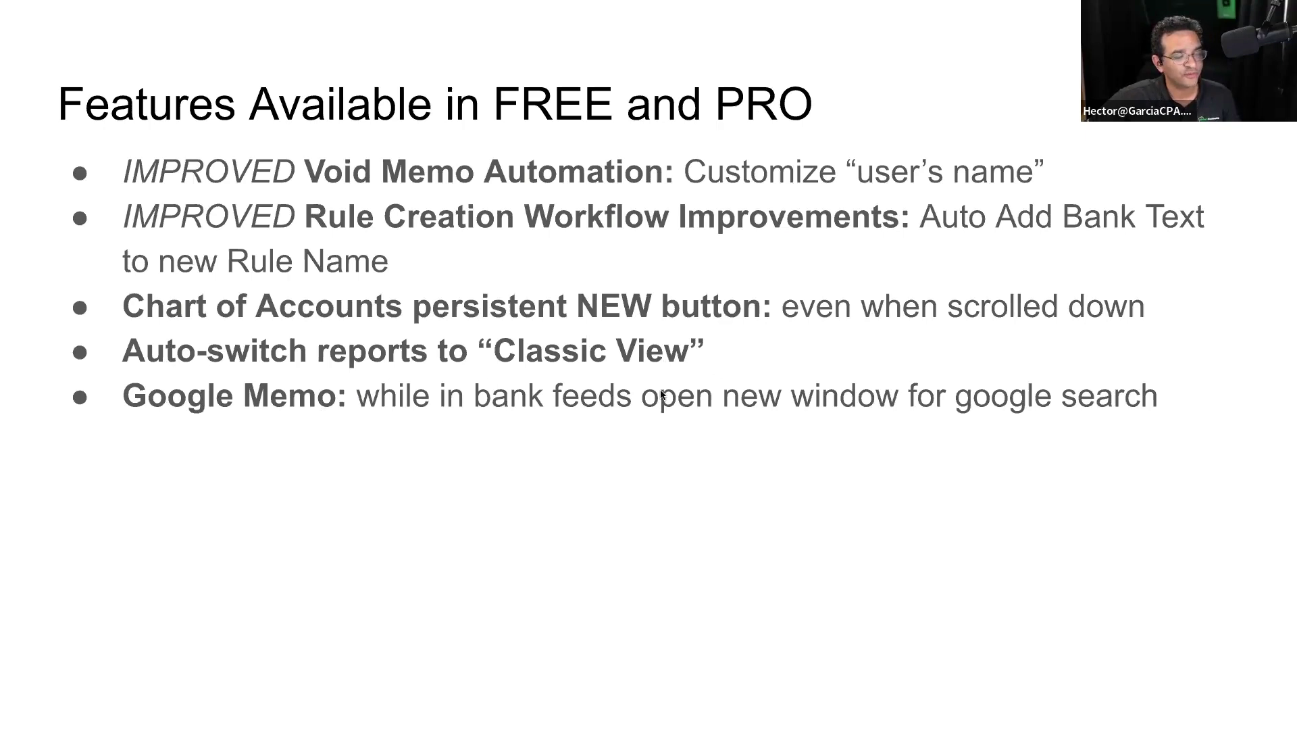
pyautogui.press('Escape')
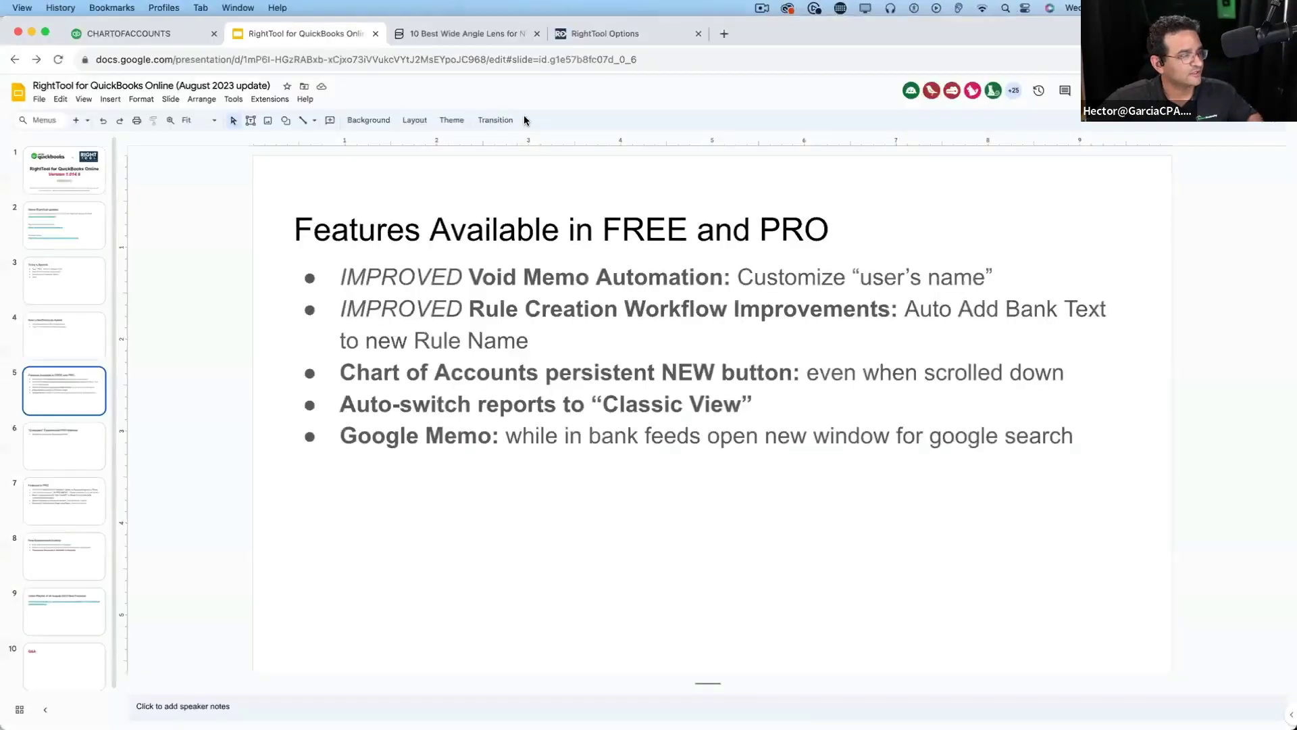
# Back in QuickBooks, open Reports Center through a RightTool shortcut search for 'repo'
pyautogui.click(162, 34)
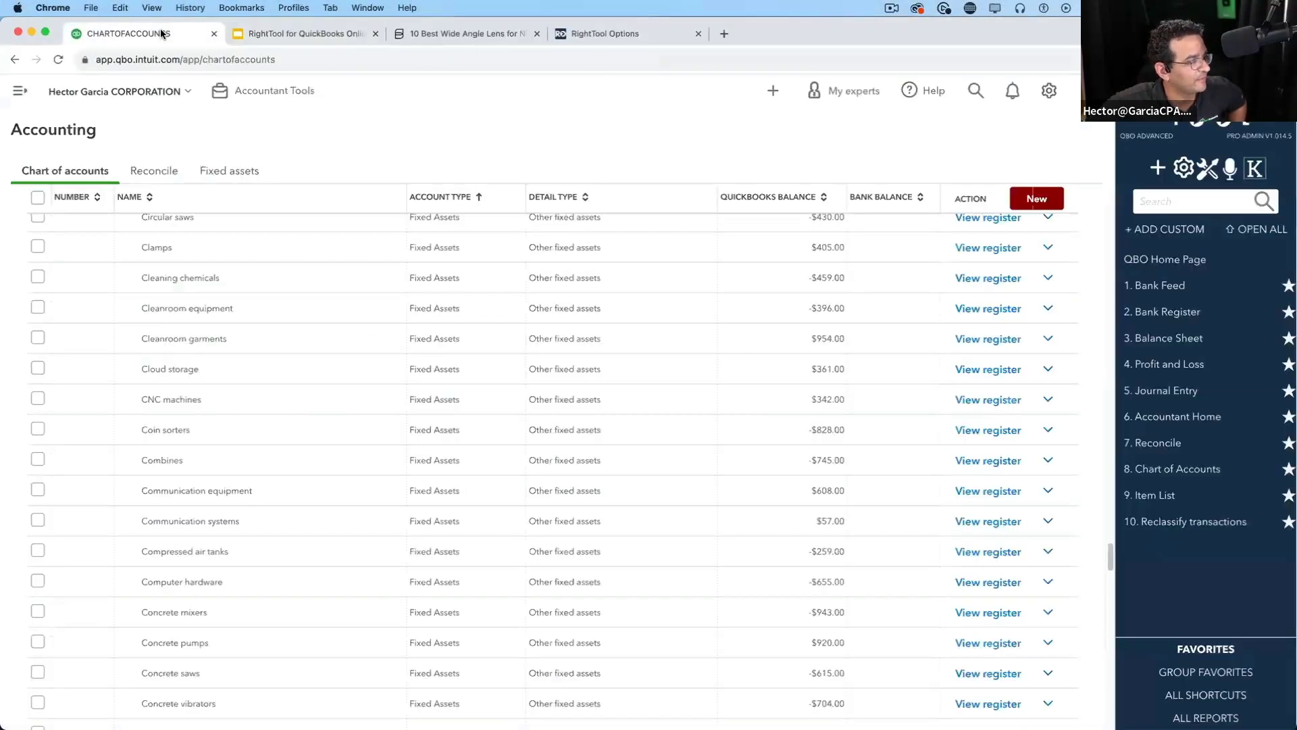
pyautogui.click(1177, 200)
pyautogui.write('robe')
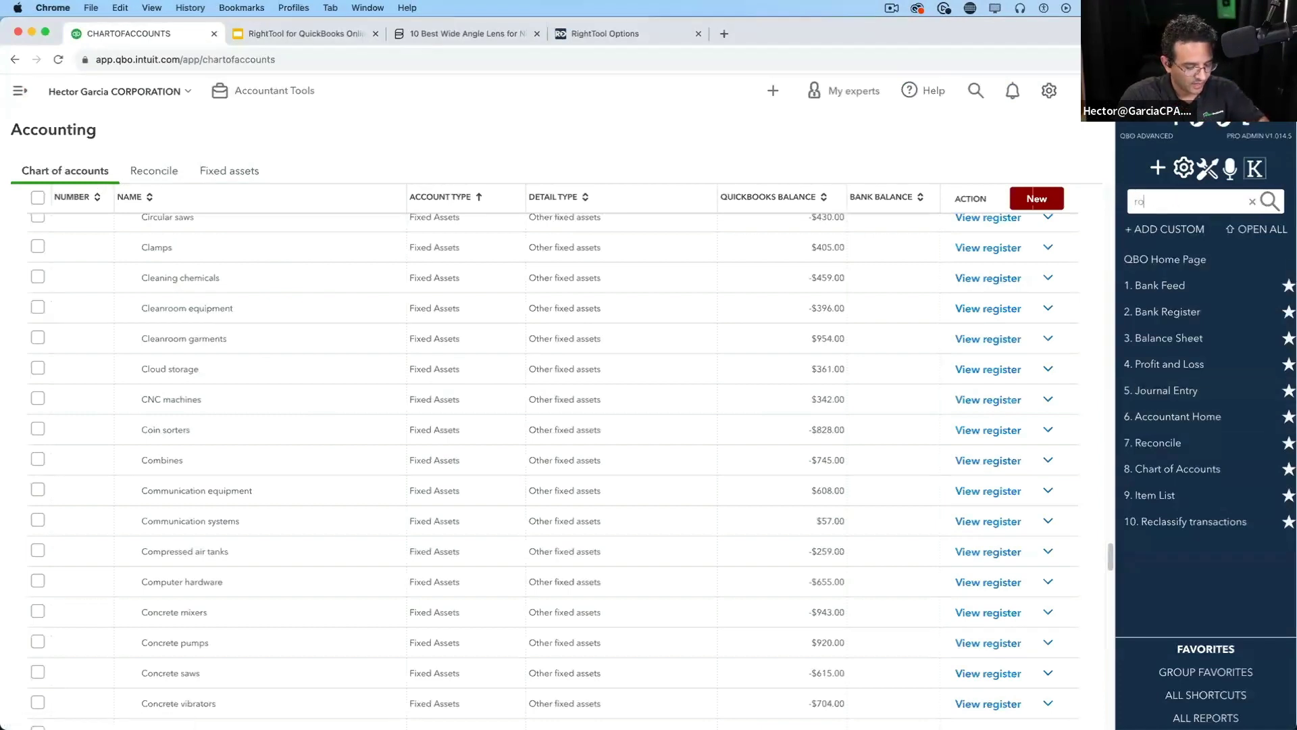
pyautogui.press('BackSpace')
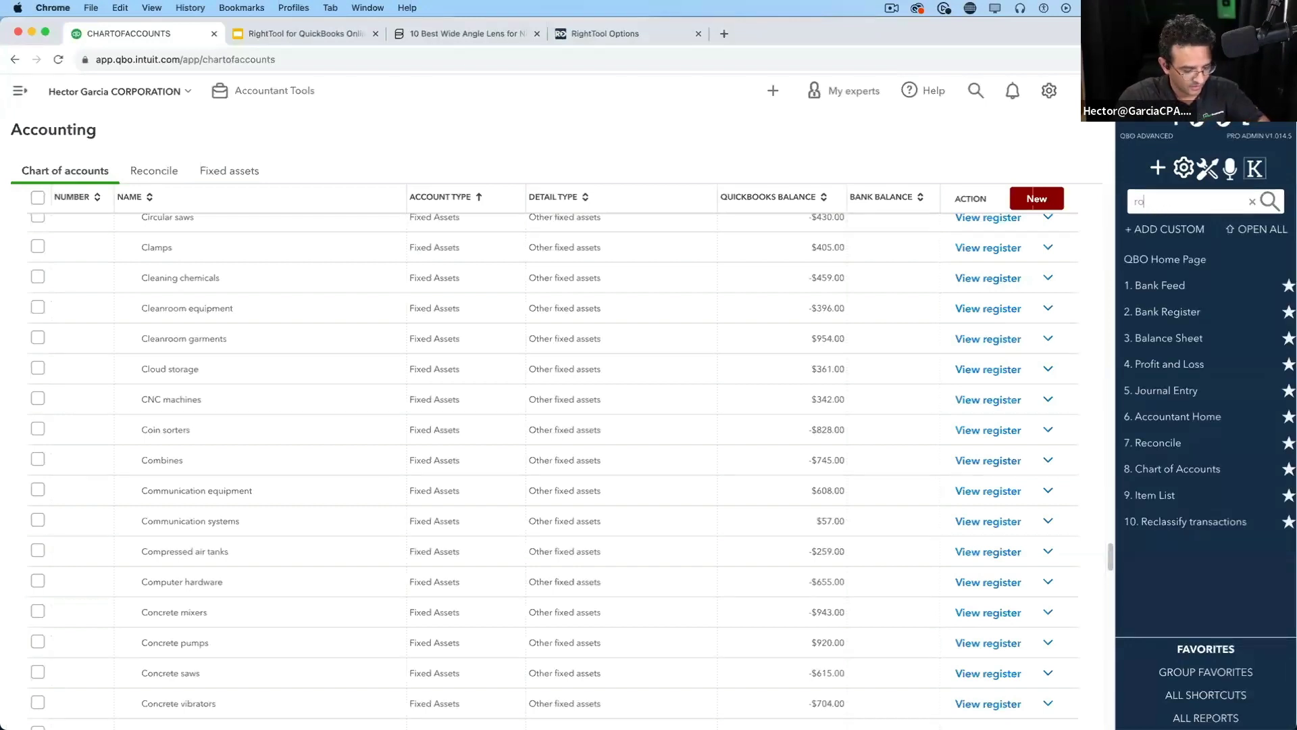
pyautogui.write('po')
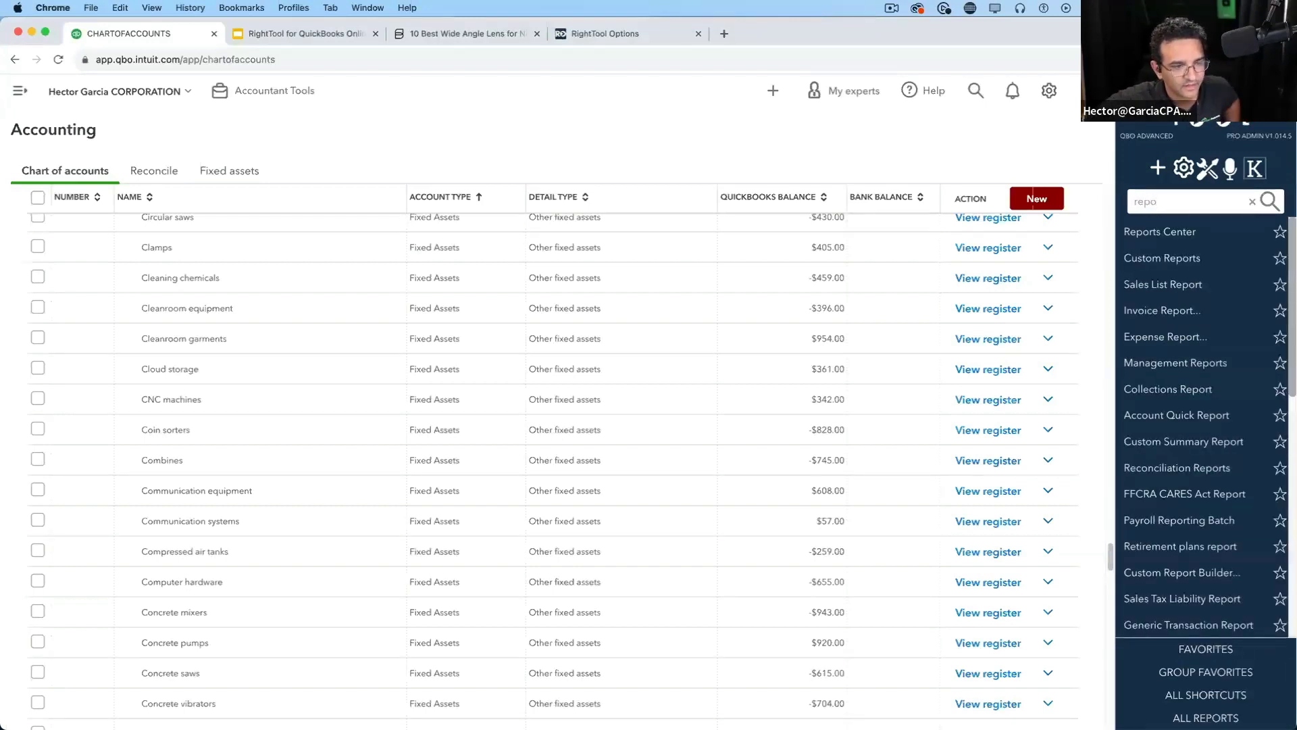
pyautogui.press('Down')
pyautogui.press('Return')
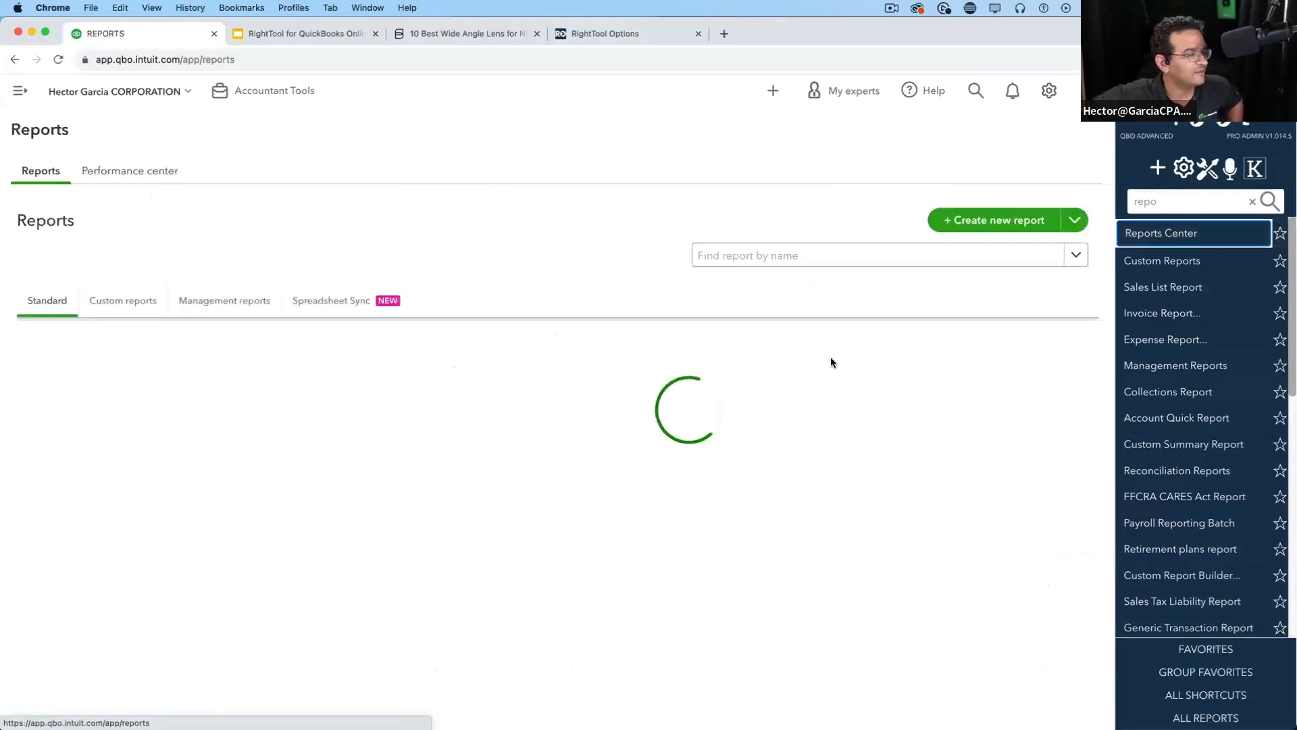
# Scroll through the Reports page's report list, then return to RightTool Options
pyautogui.scroll(-10, 561, 451)
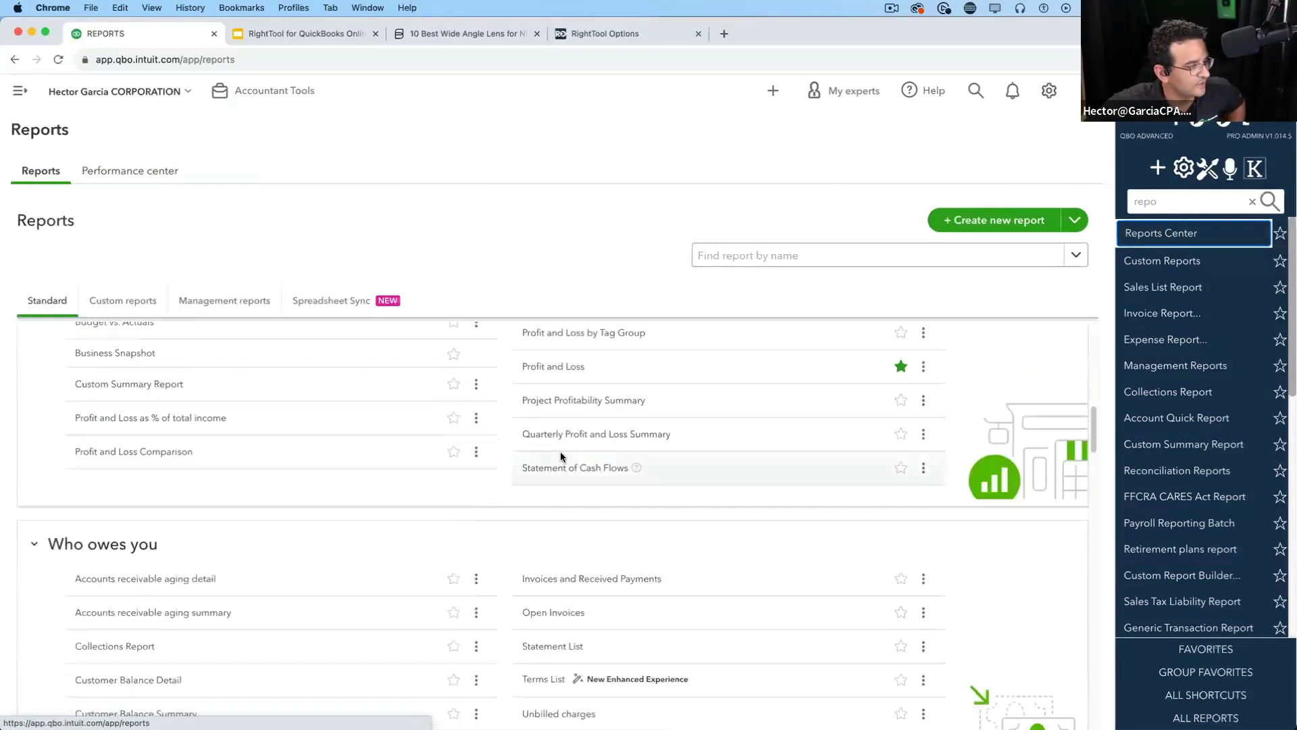
pyautogui.scroll(-1, 557, 623)
pyautogui.press('alt+super+8')
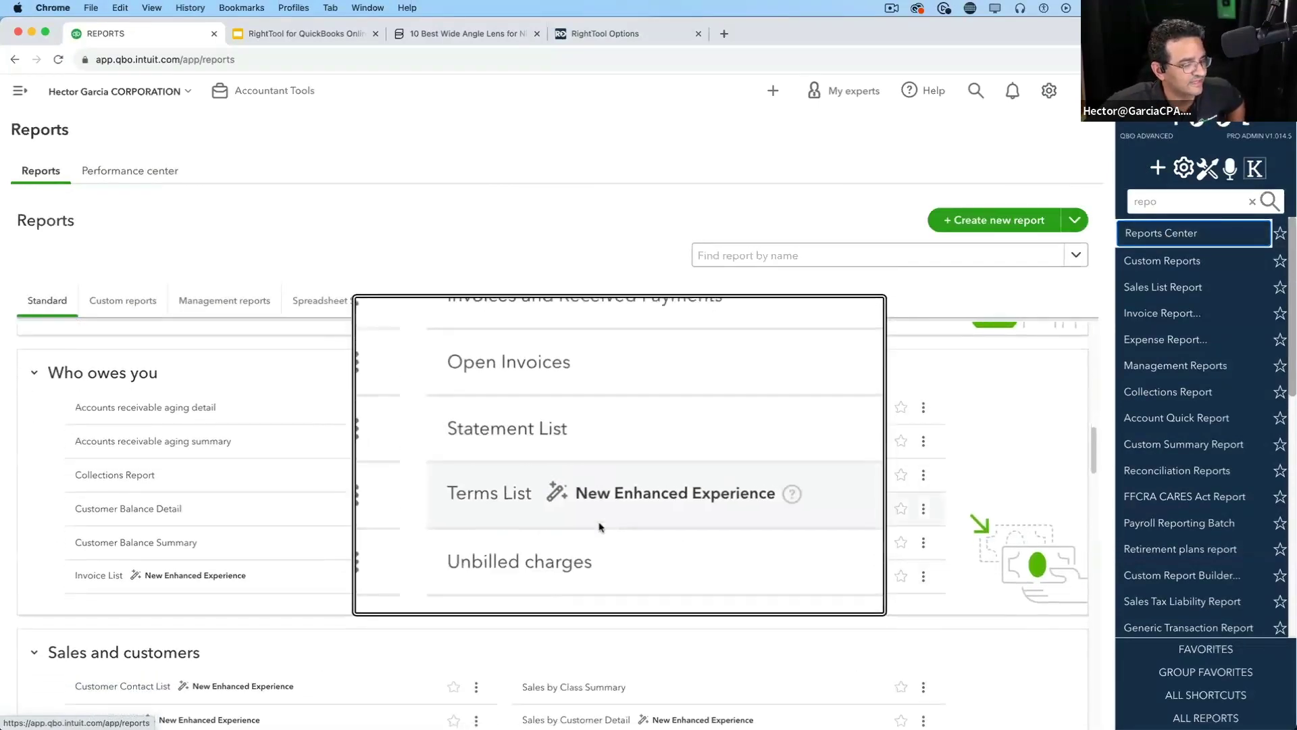
pyautogui.press('alt+super+8')
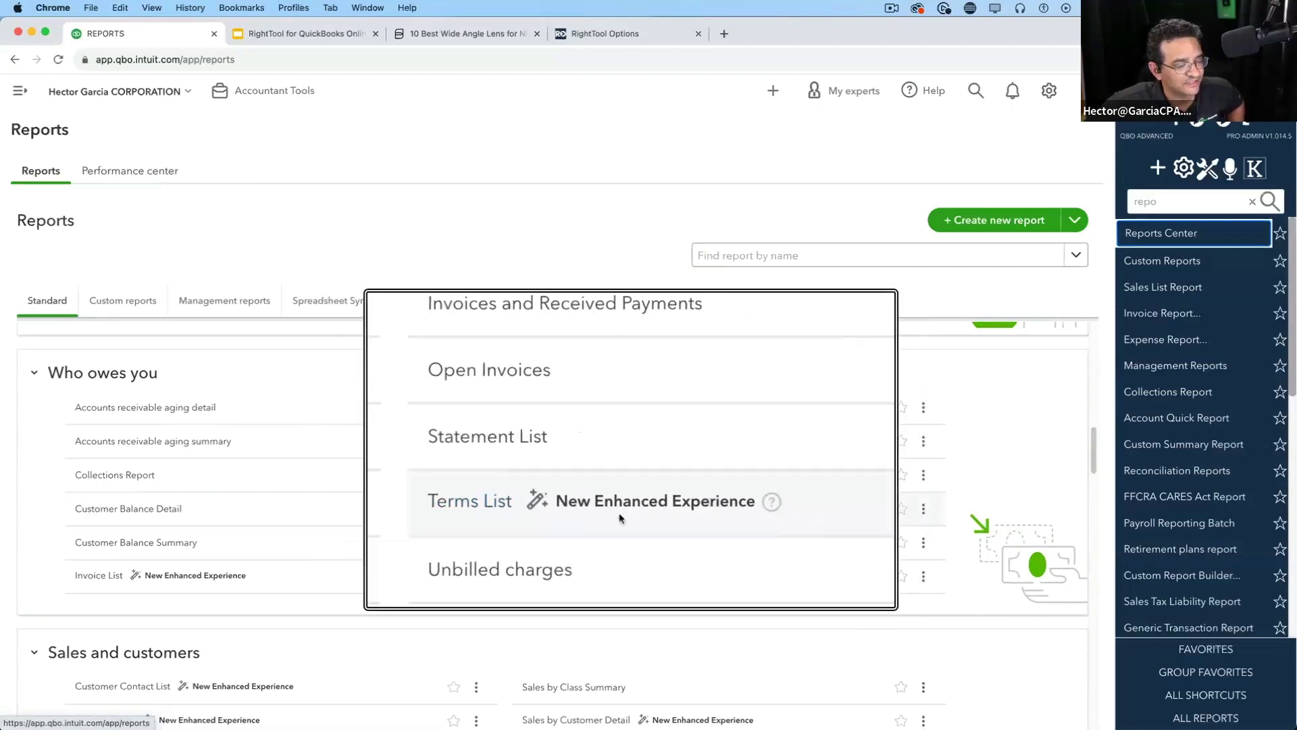
pyautogui.scroll(-5, 619, 512)
pyautogui.press('alt+super+8')
pyautogui.press('alt+super+8')
pyautogui.scroll(-2, 671, 457)
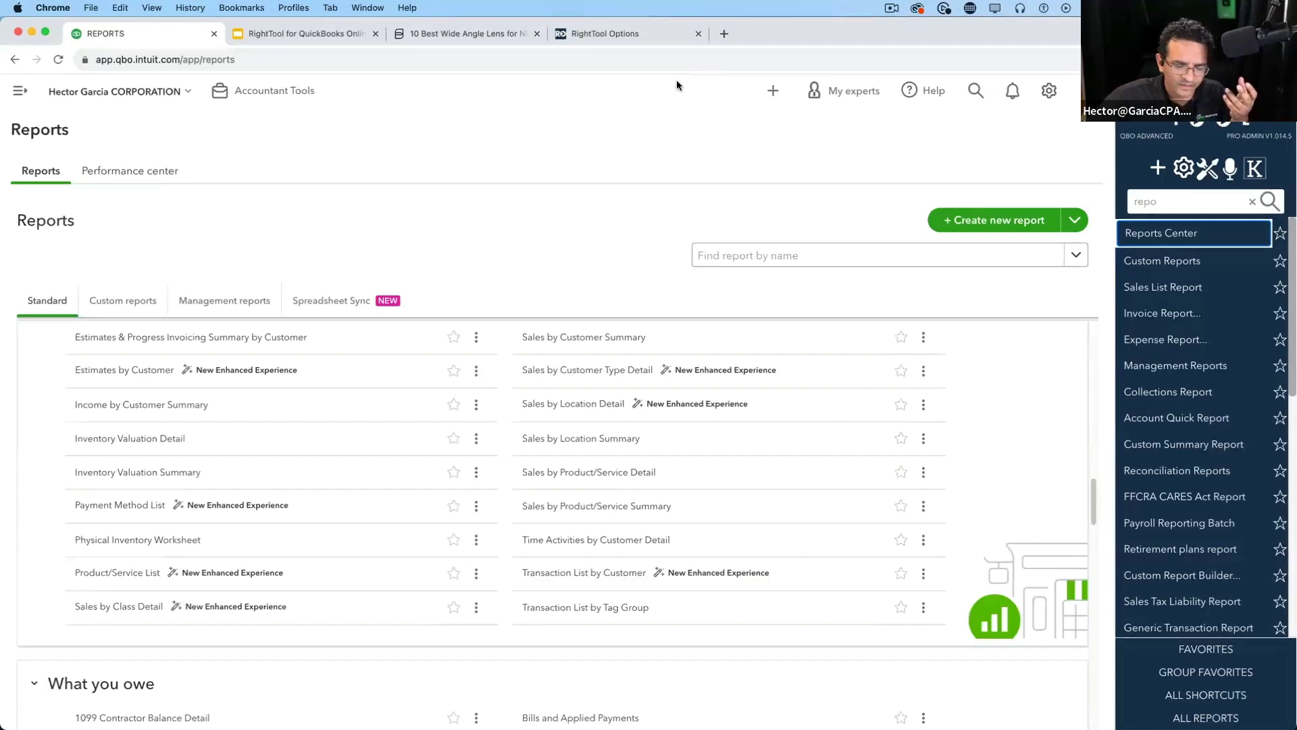
pyautogui.click(593, 33)
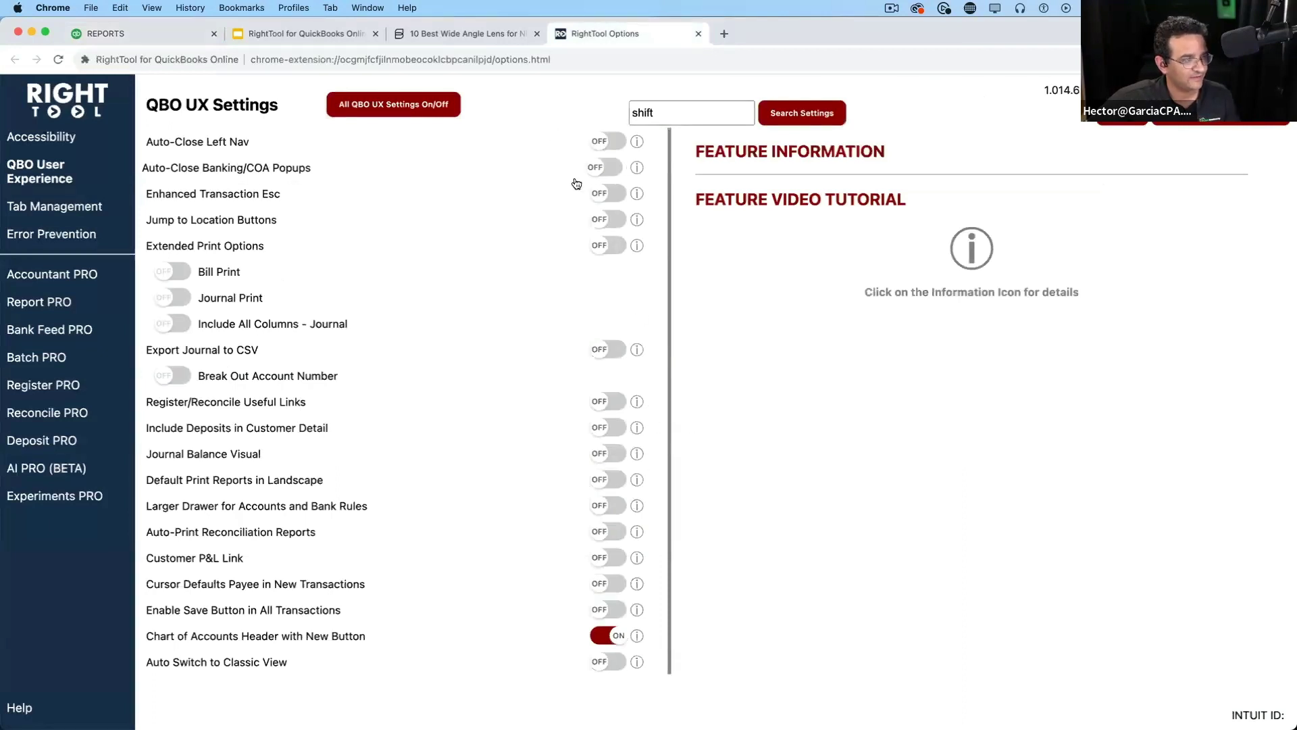
# Turn off Chart of Accounts Header with New Button, then open the Sales by Location Detail report
pyautogui.click(618, 635)
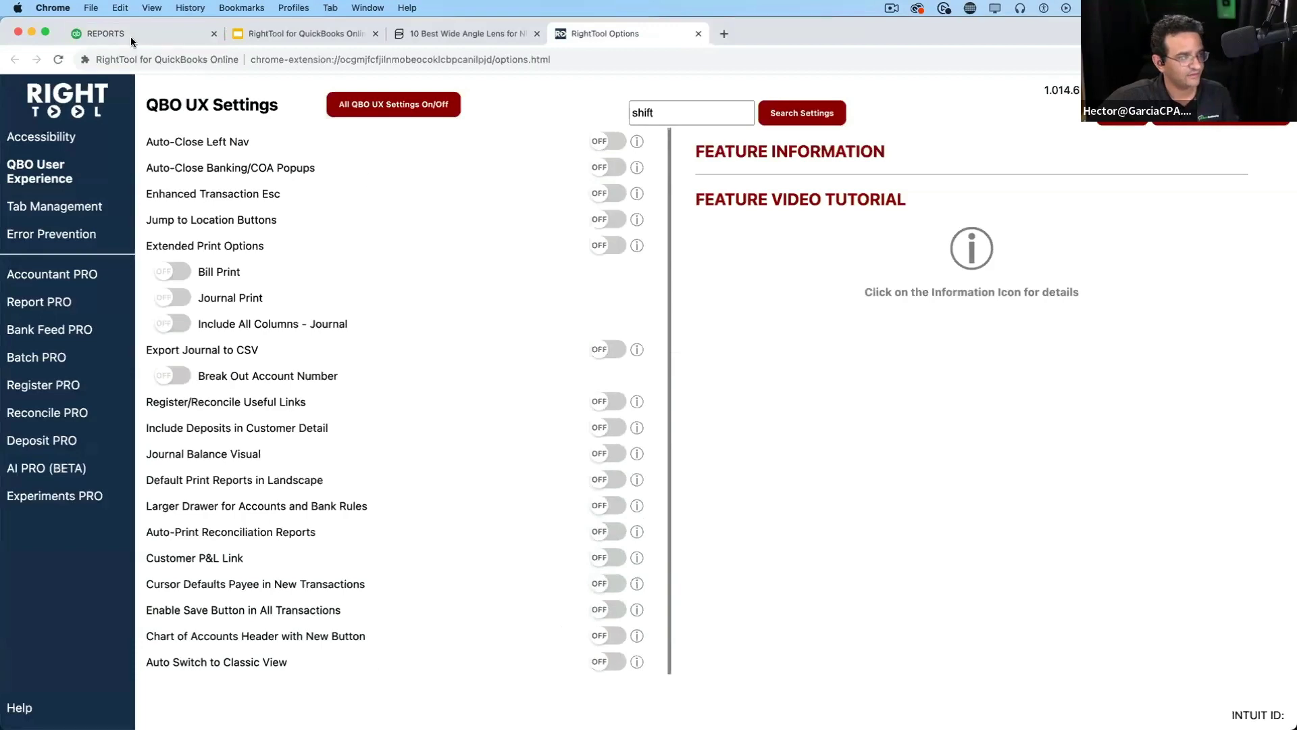
pyautogui.click(132, 35)
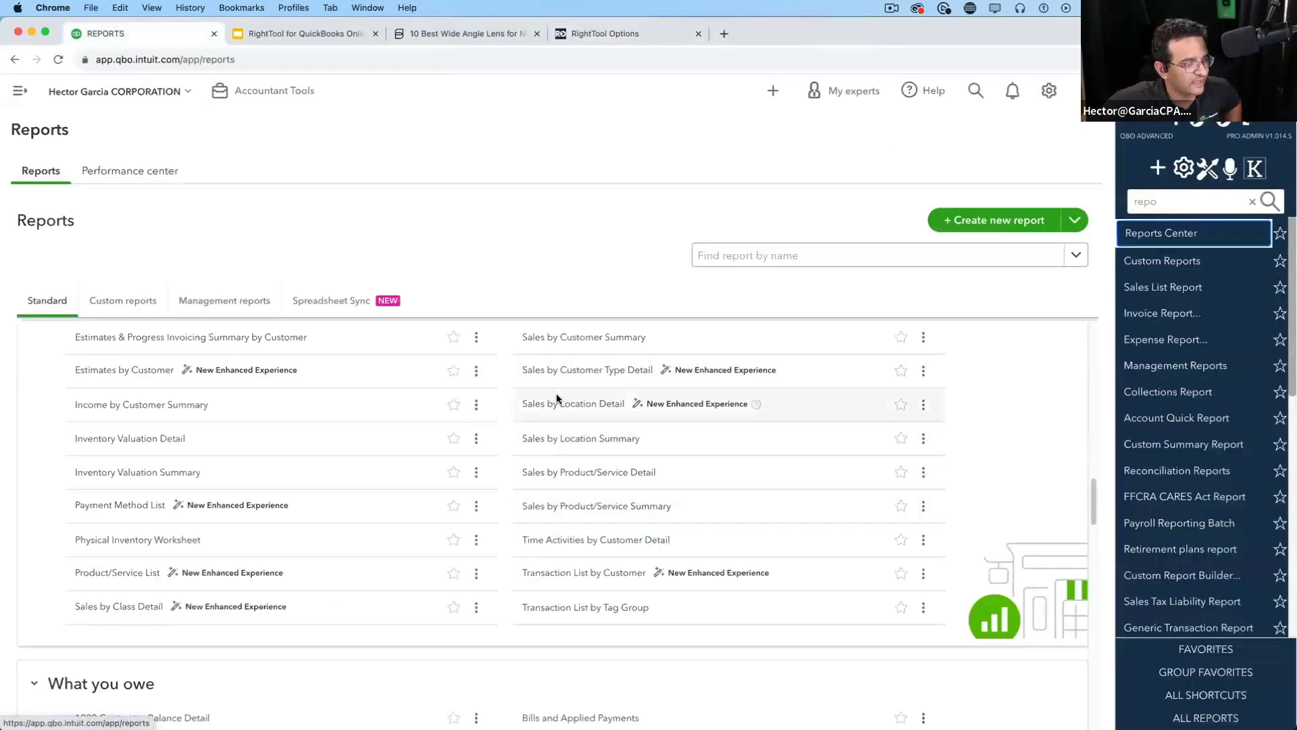
pyautogui.click(589, 406)
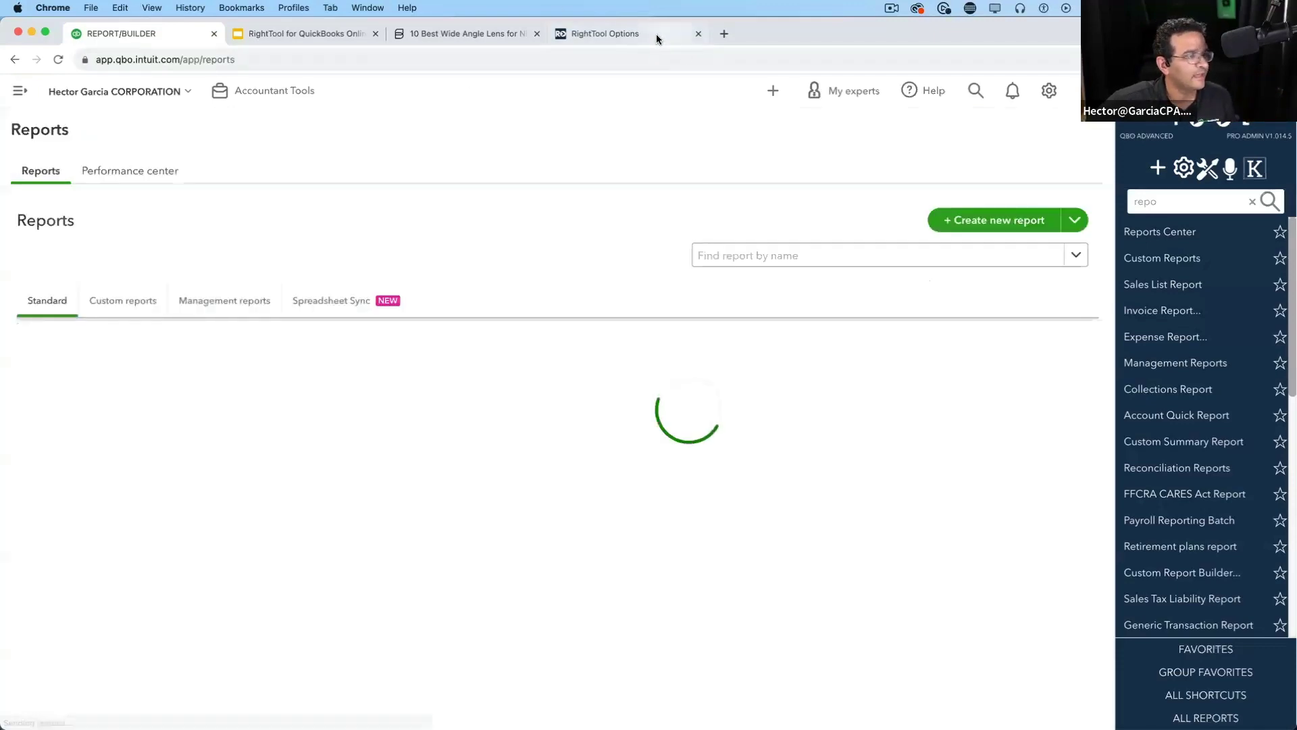
# Switch on Auto Switch to Classic View under RightTool's QBO UX Settings, then return to QuickBooks Reports
pyautogui.click(667, 32)
pyautogui.click(597, 662)
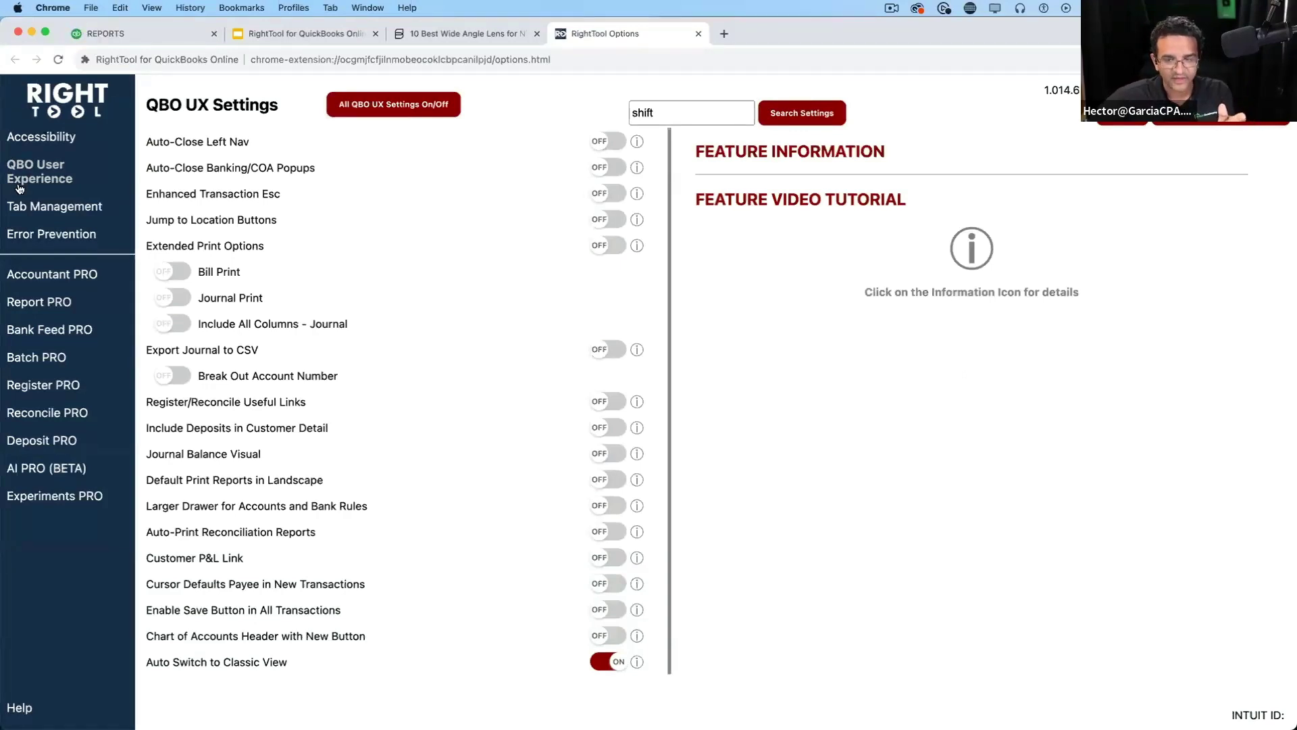
pyautogui.click(142, 34)
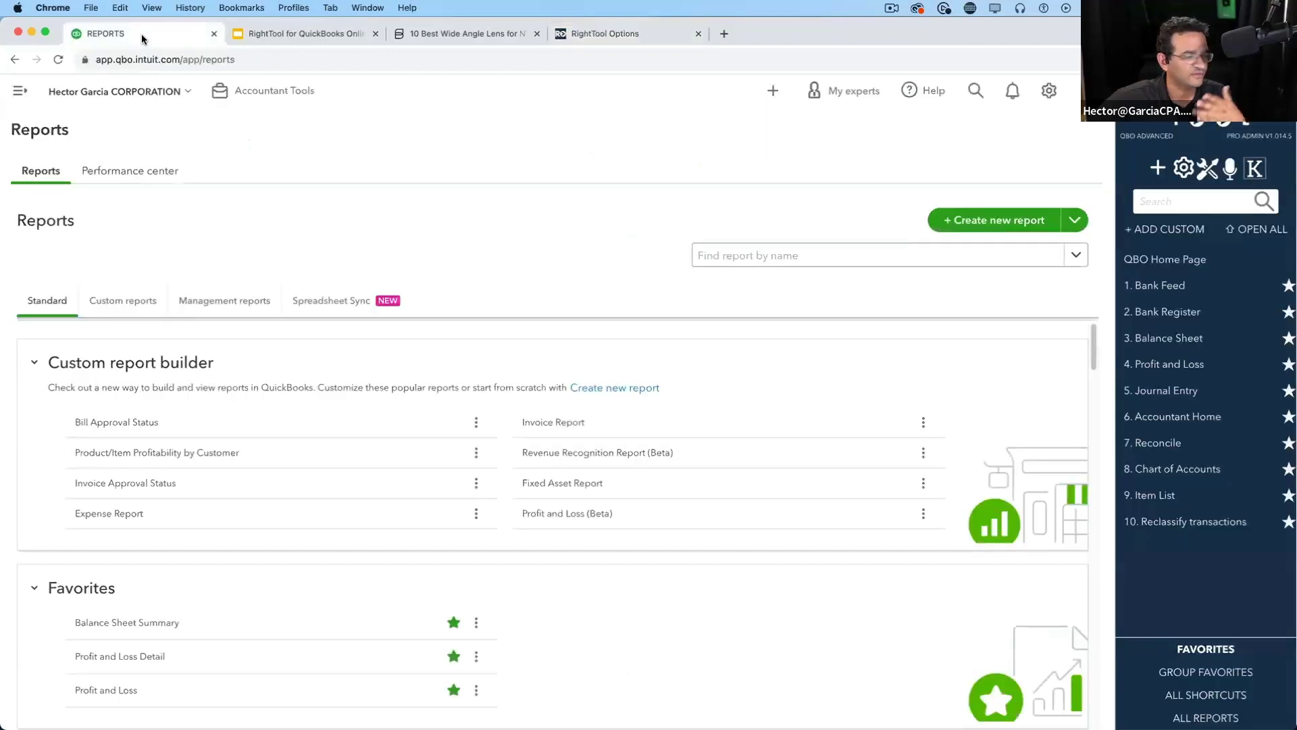
# Open Sales by Location Detail under Sales and customers, now in Classic View, then return to RightTool Options
pyautogui.scroll(-15, 711, 588)
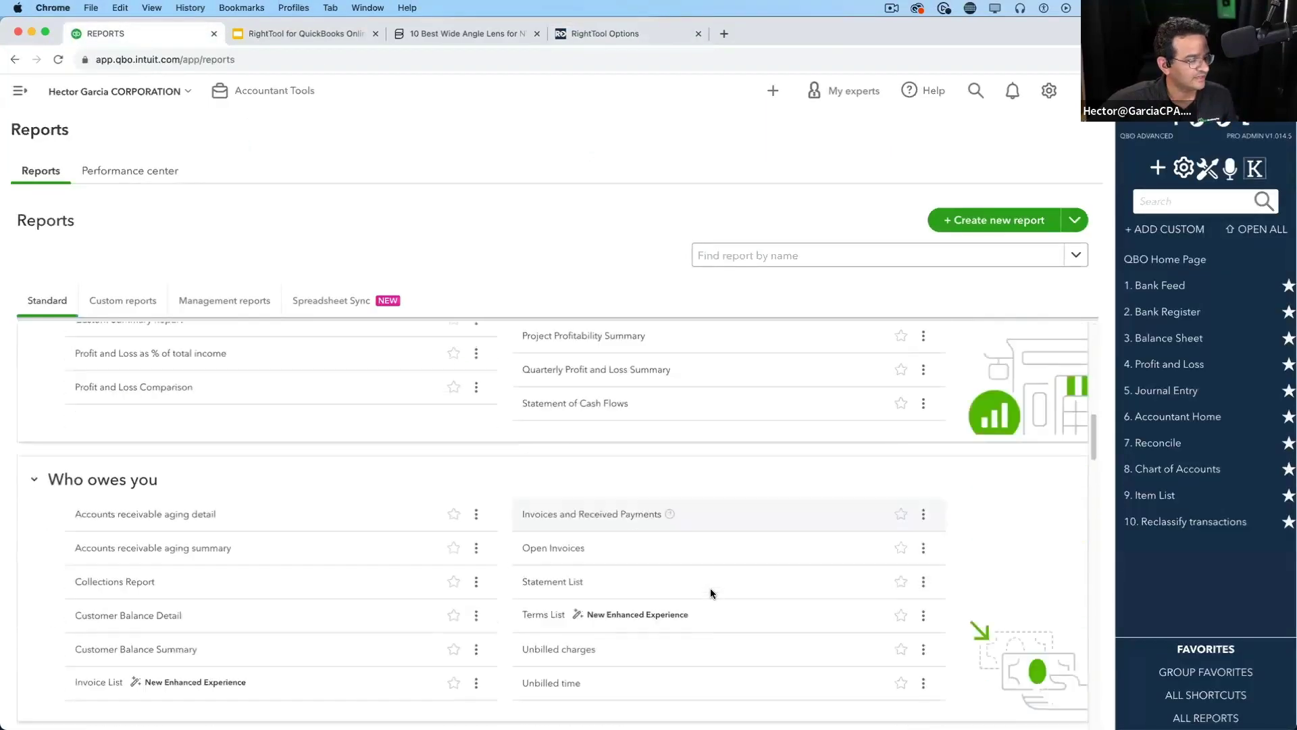
pyautogui.scroll(-5, 631, 545)
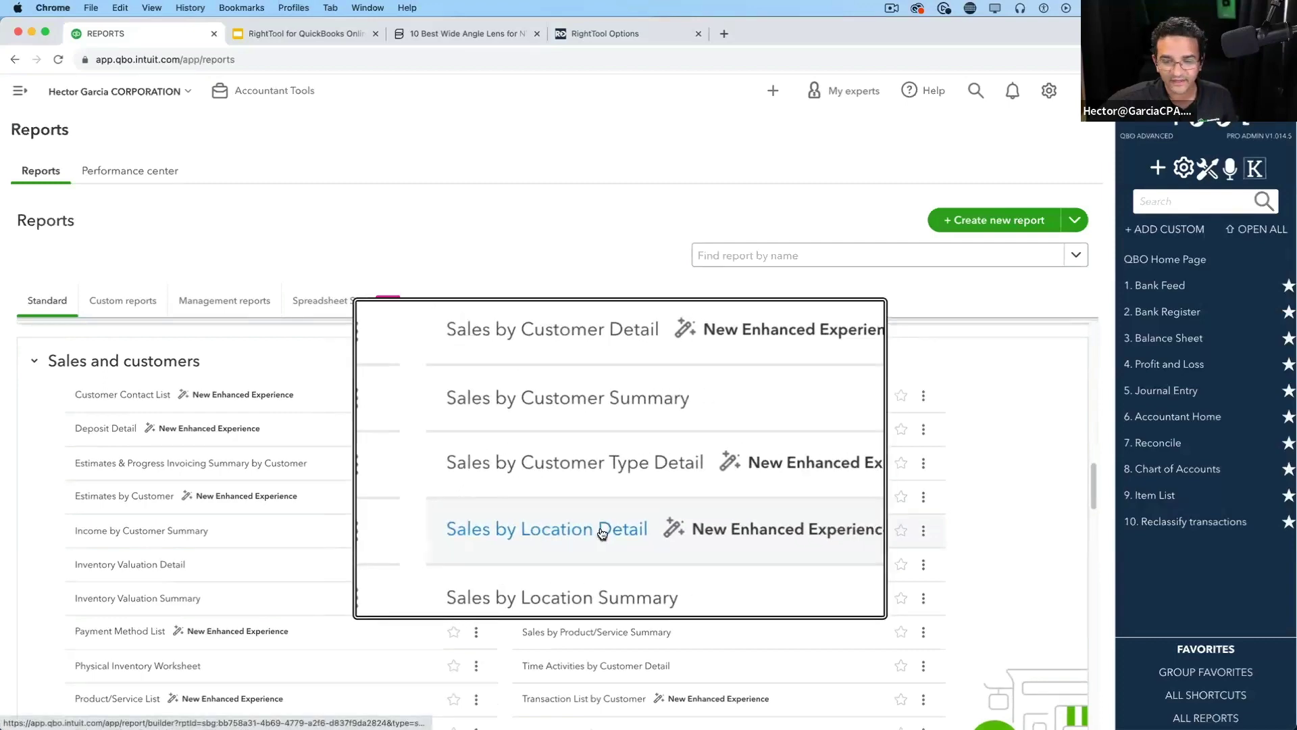
pyautogui.click(598, 530)
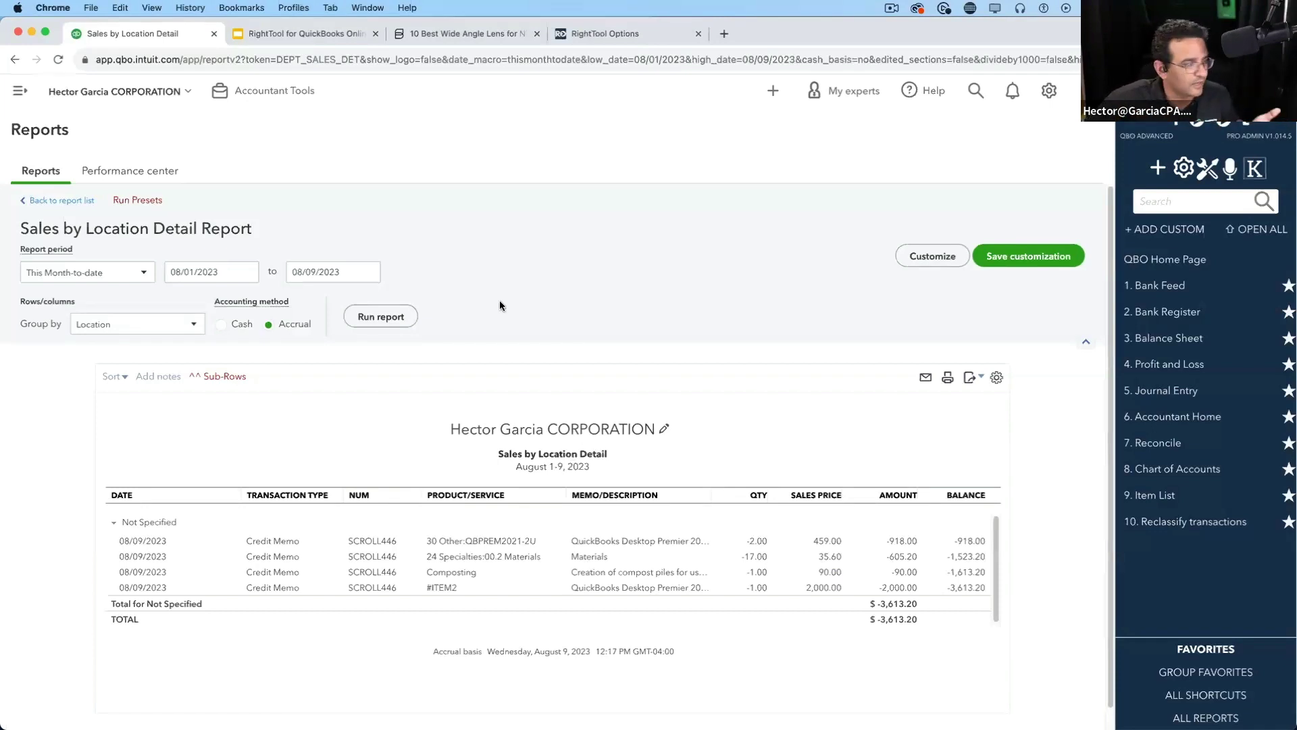
pyautogui.click(580, 35)
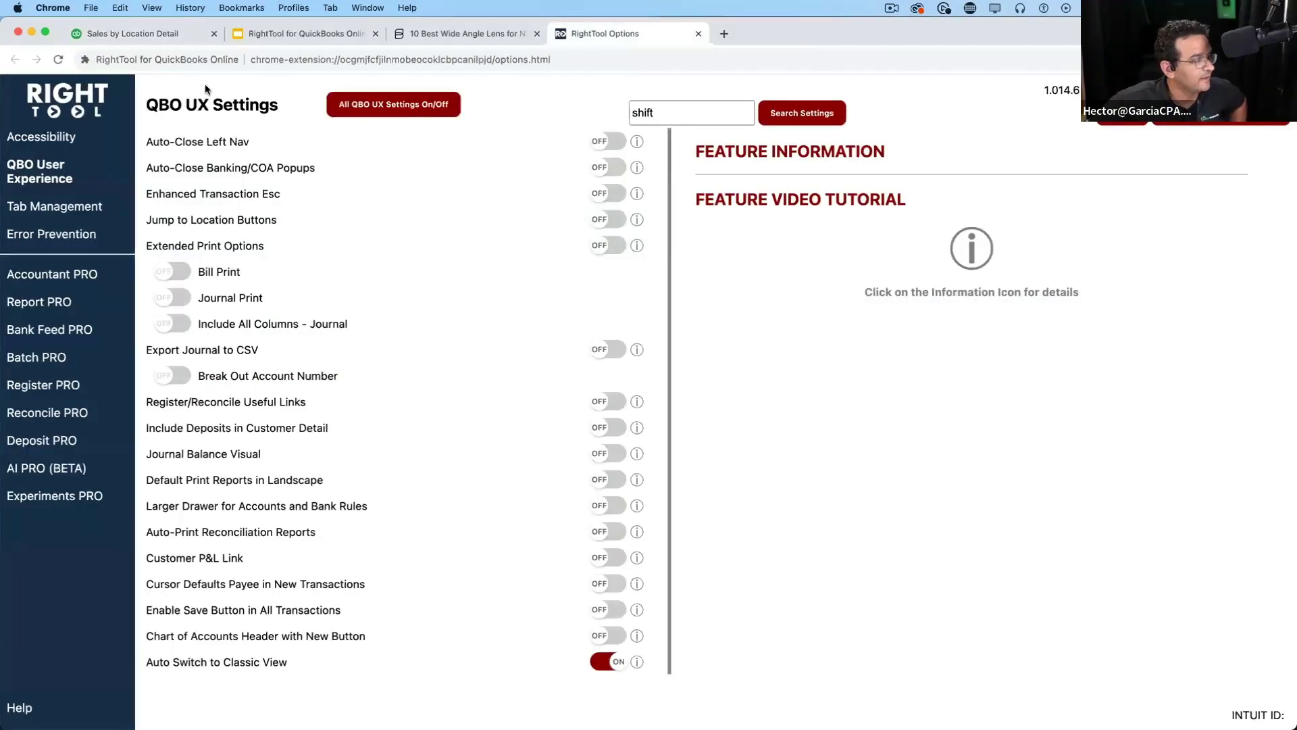
# Present the 'Features Available in FREE and PRO' slide 5 full screen from the slide deck
pyautogui.click(306, 32)
pyautogui.press('super+Return')
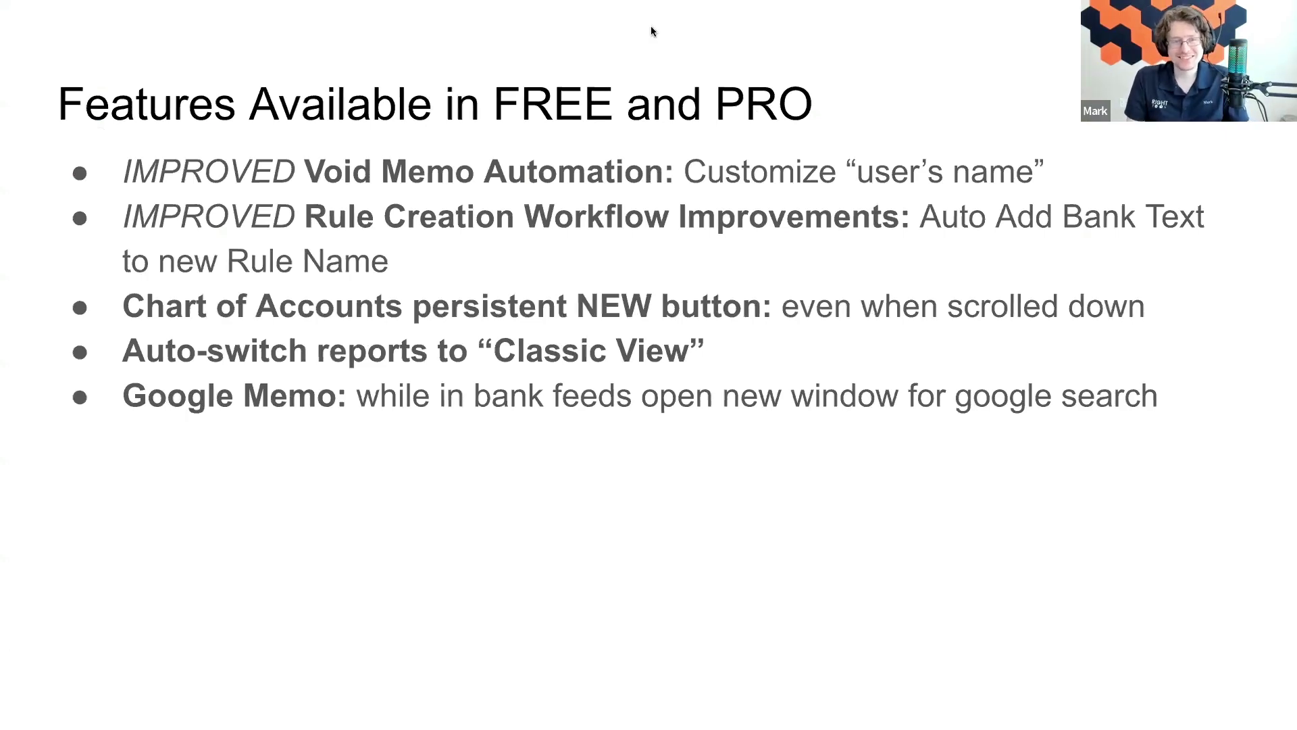
# Exit the slideshow and return to the Sales by Location Detail report totalling -$3,613.20
pyautogui.press('Escape')
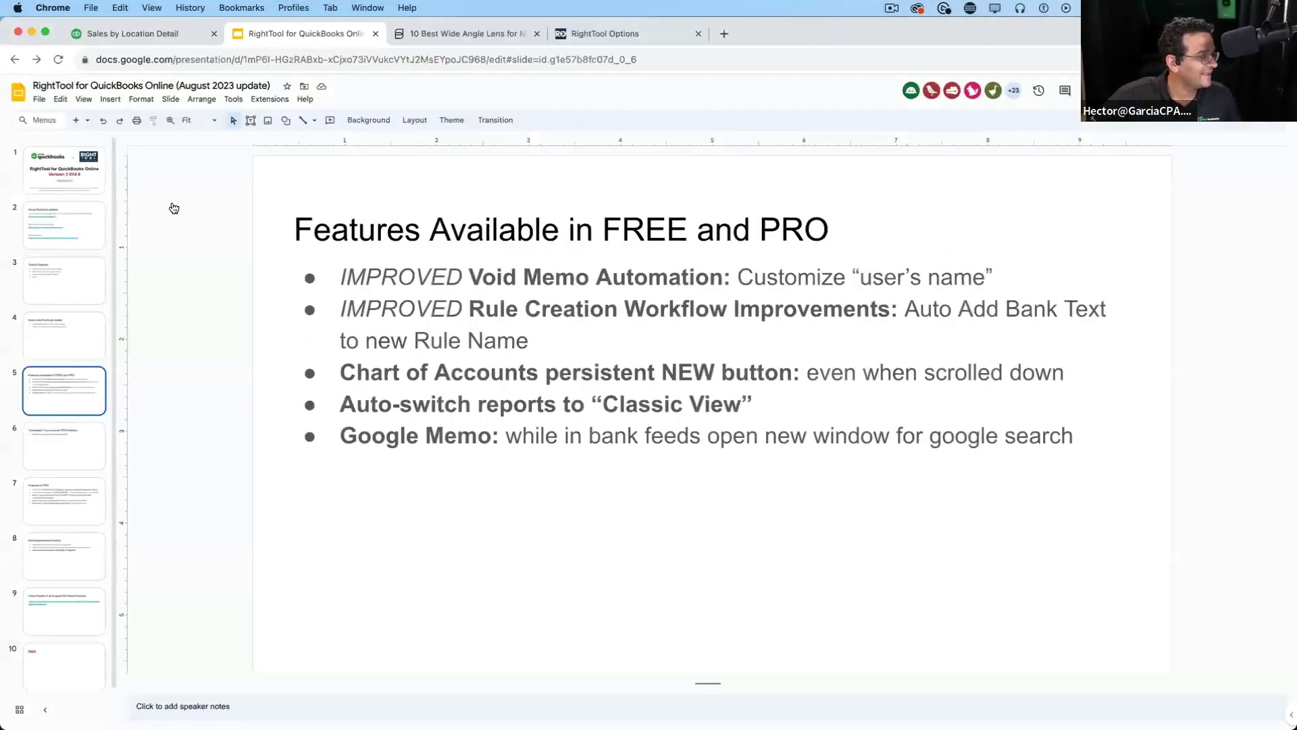
pyautogui.click(158, 44)
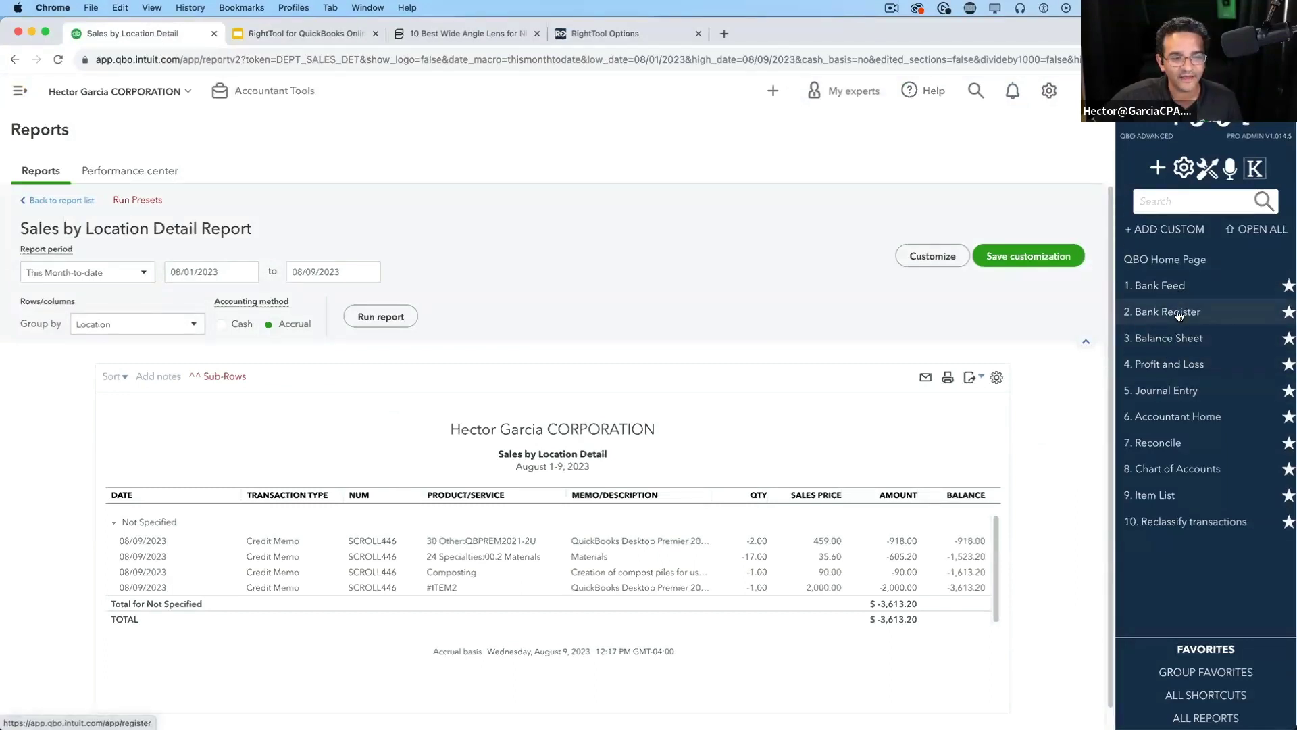
# Open the bank feed from the RightTool sidebar and advance the account carousel to its last cards
pyautogui.click(1183, 289)
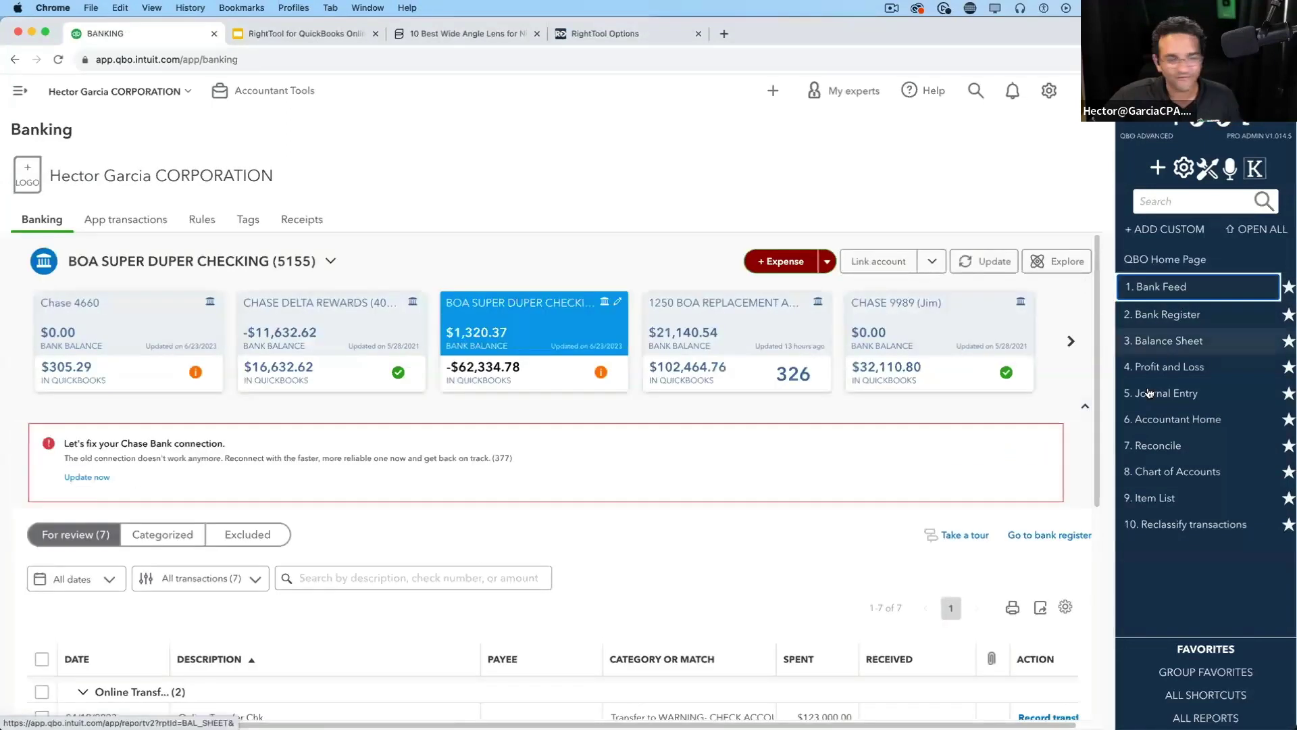
pyautogui.click(1071, 343)
pyautogui.click(1071, 343)
pyautogui.click(1071, 343)
pyautogui.click(1070, 343)
pyautogui.click(1071, 343)
pyautogui.click(1070, 341)
# Open the AMEX1234 bank feed with 929 transactions to review, then return to RightTool settings
pyautogui.click(761, 336)
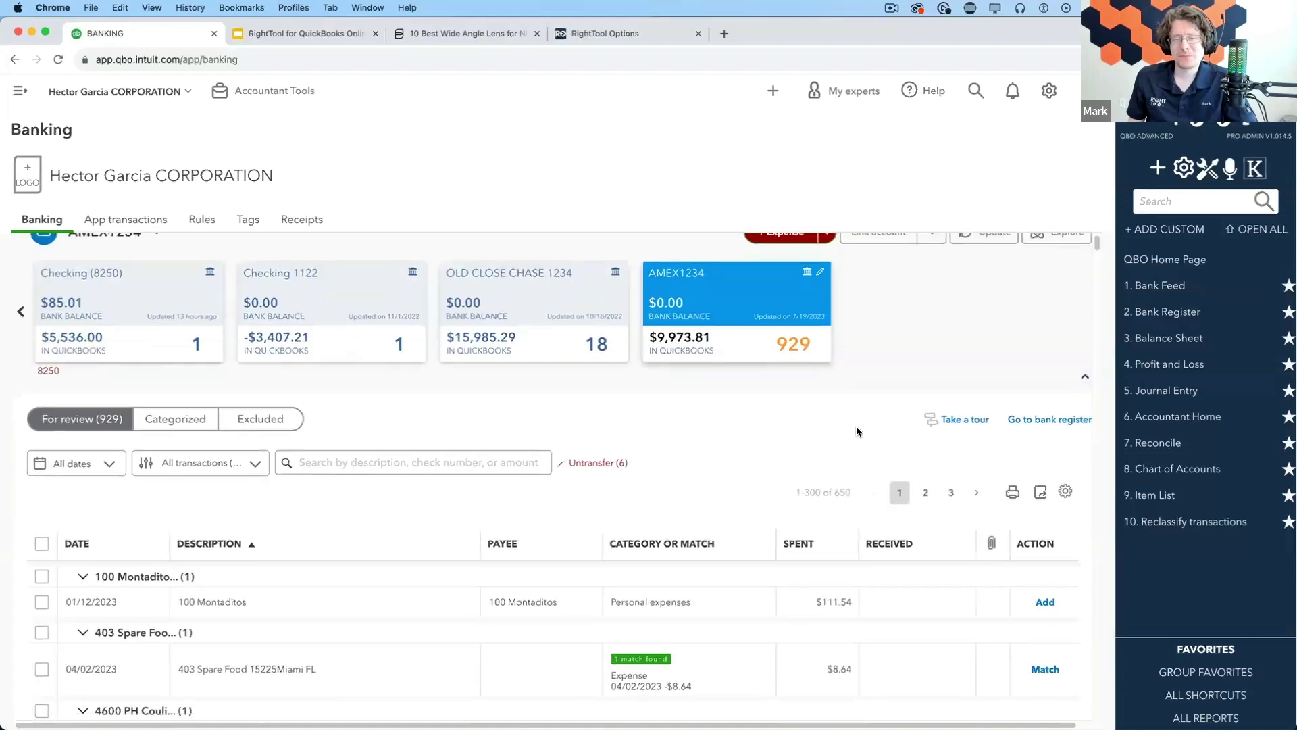
pyautogui.scroll(-5, 851, 422)
pyautogui.scroll(4, 820, 405)
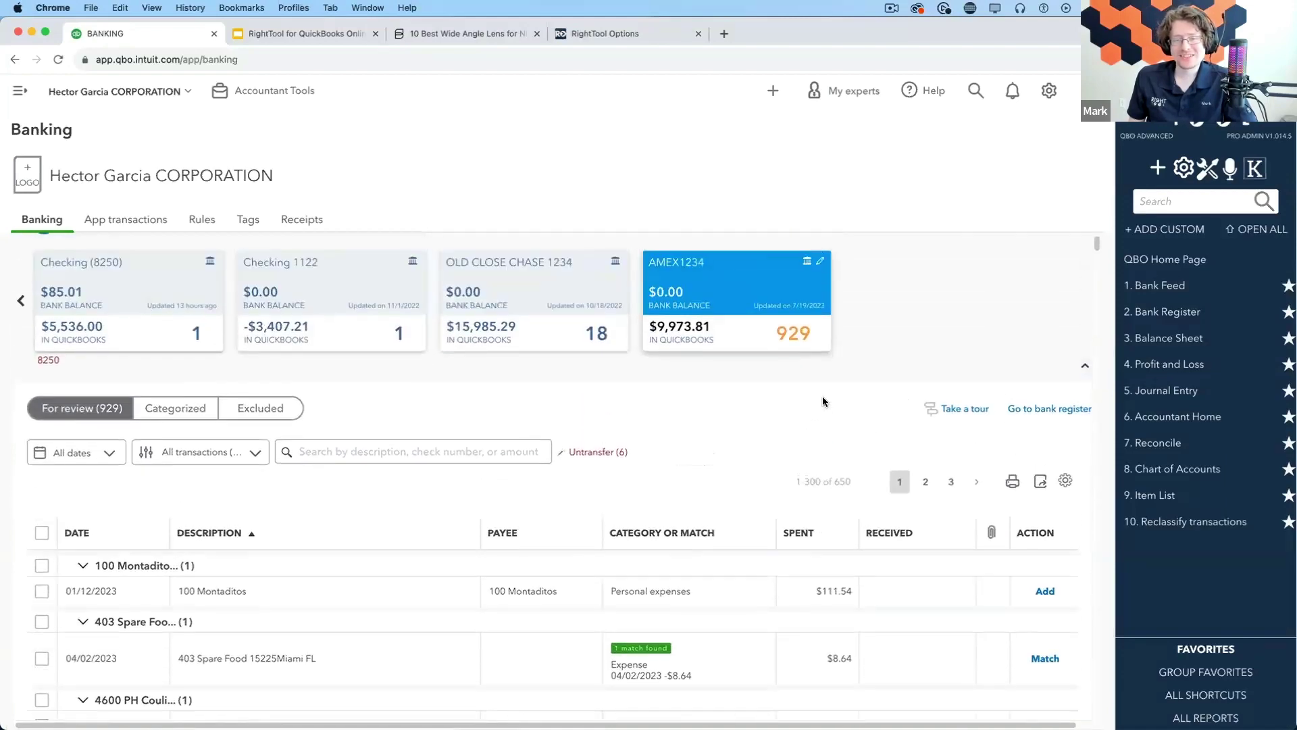
pyautogui.click(598, 33)
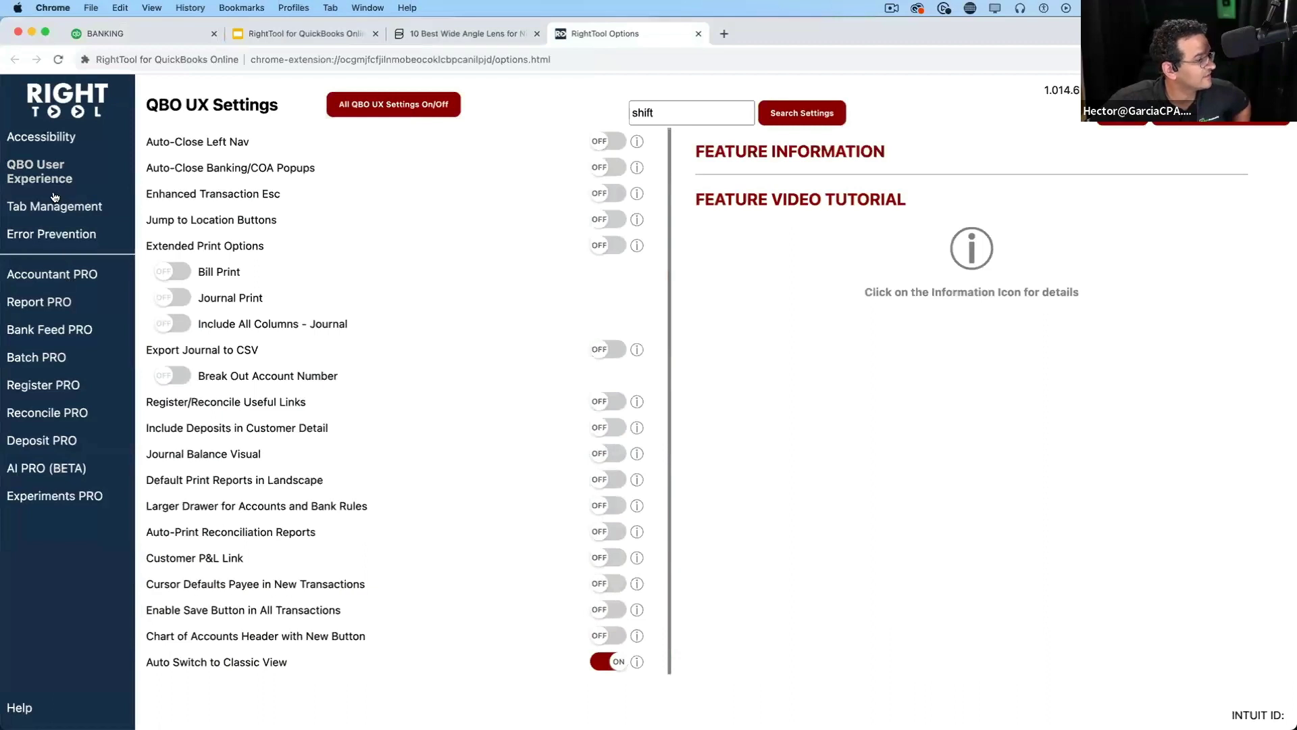
# Under Error Prevention, turn off Improved Rule Creation Workflow and turn on Google Memo link in Bank Feeds
pyautogui.click(33, 233)
pyautogui.click(608, 370)
pyautogui.click(603, 345)
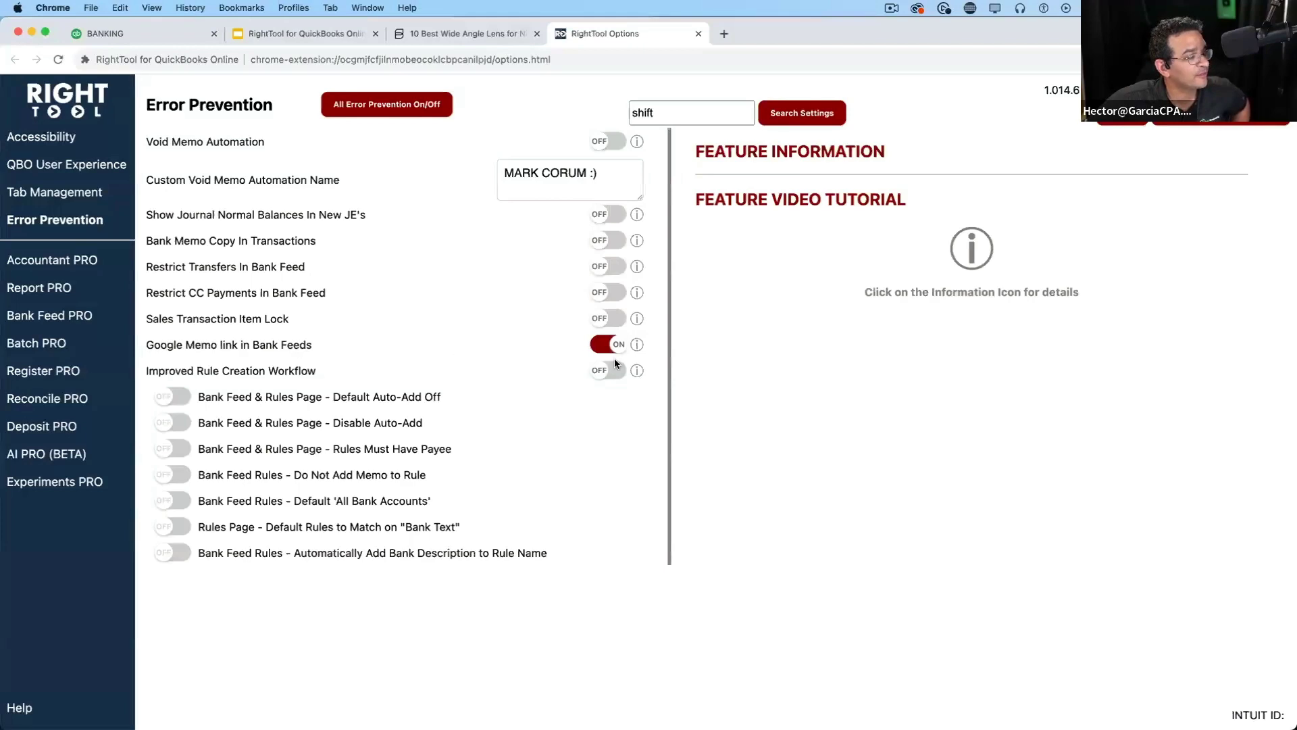
pyautogui.click(136, 32)
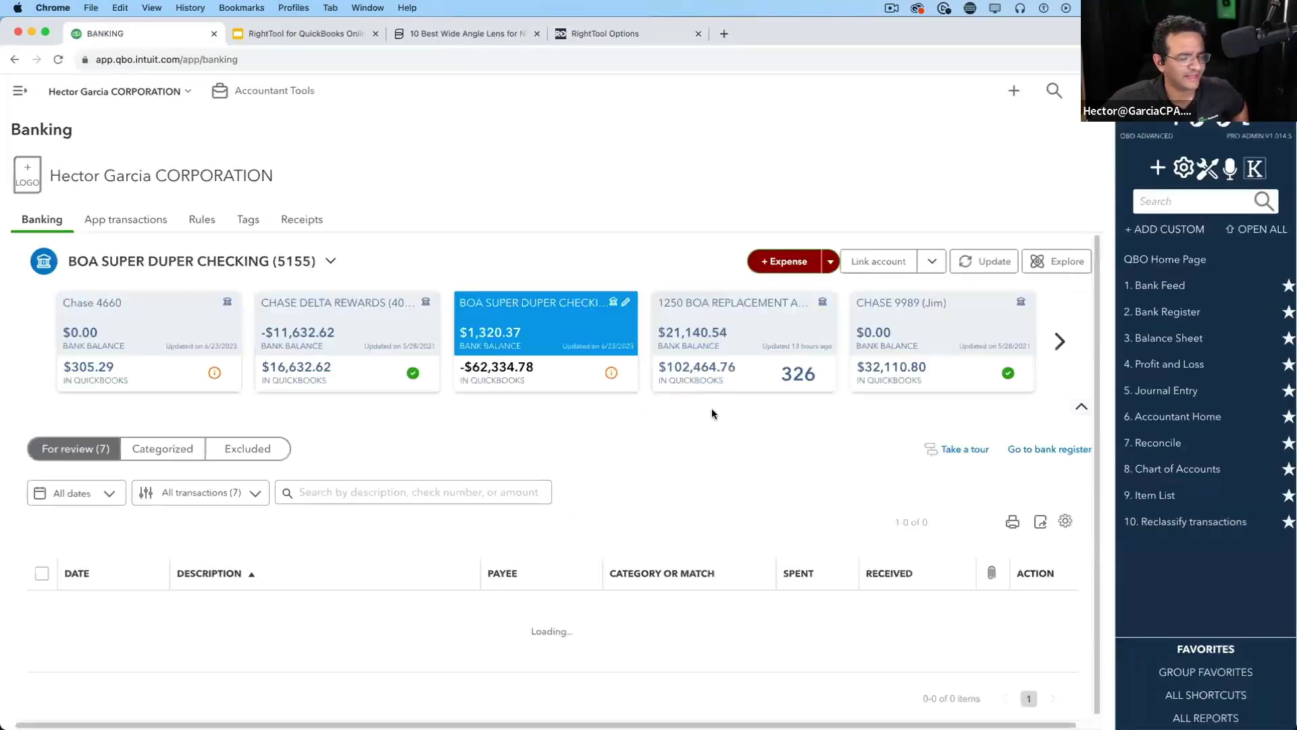
# Advance the account cards to AMEX1234, load its 929 transactions, and open the table settings gear
pyautogui.scroll(-2, 823, 440)
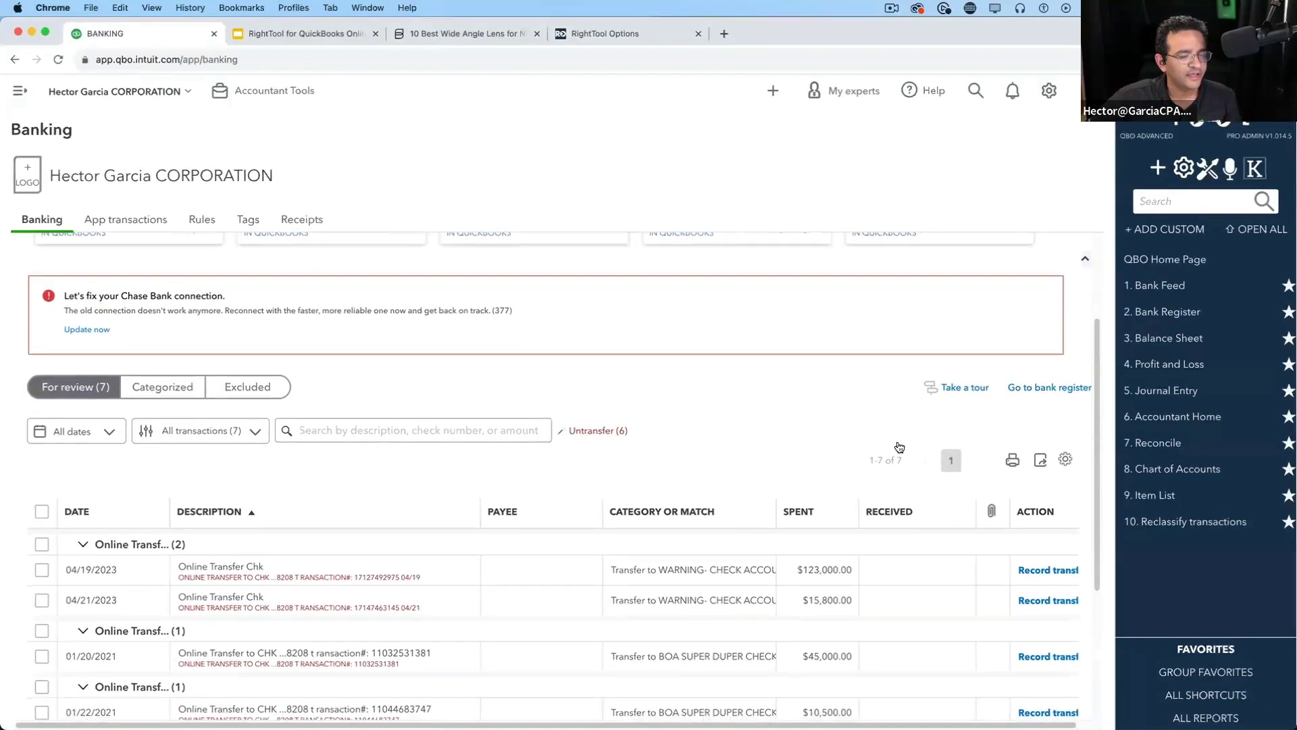
pyautogui.scroll(-2, 687, 510)
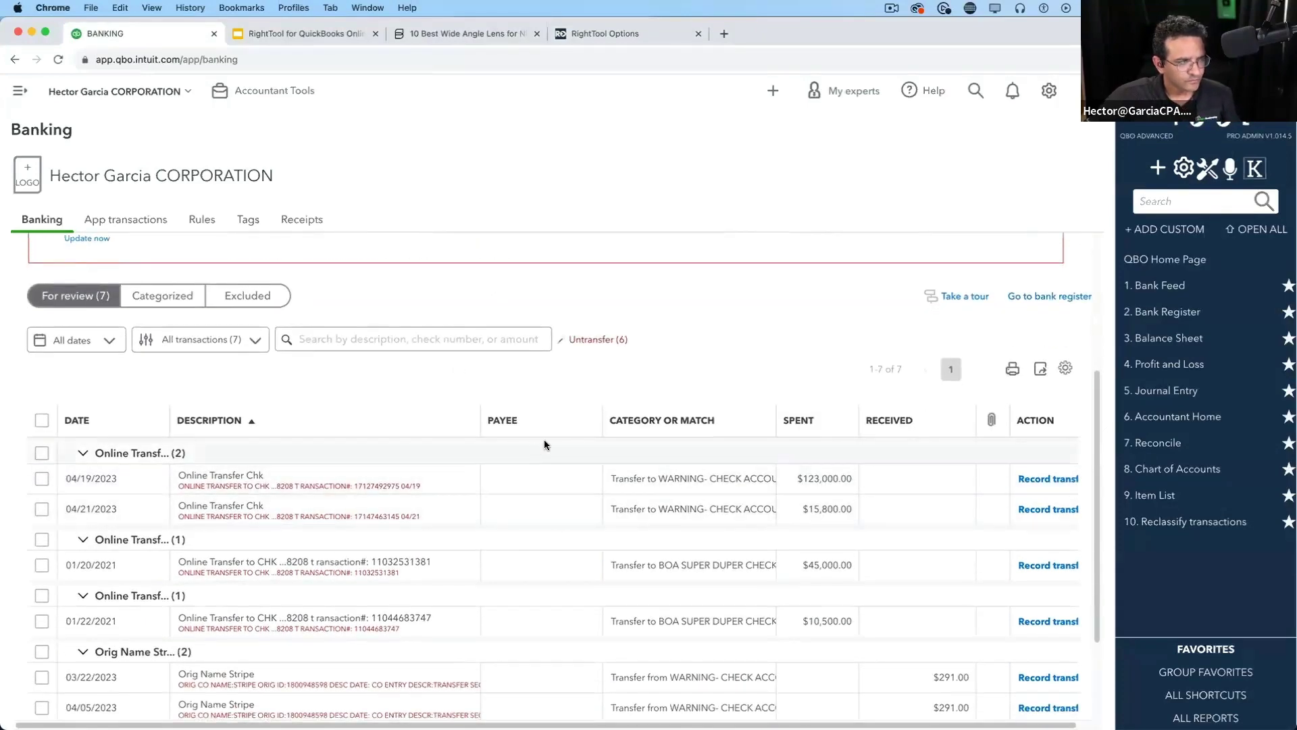
pyautogui.scroll(4, 544, 439)
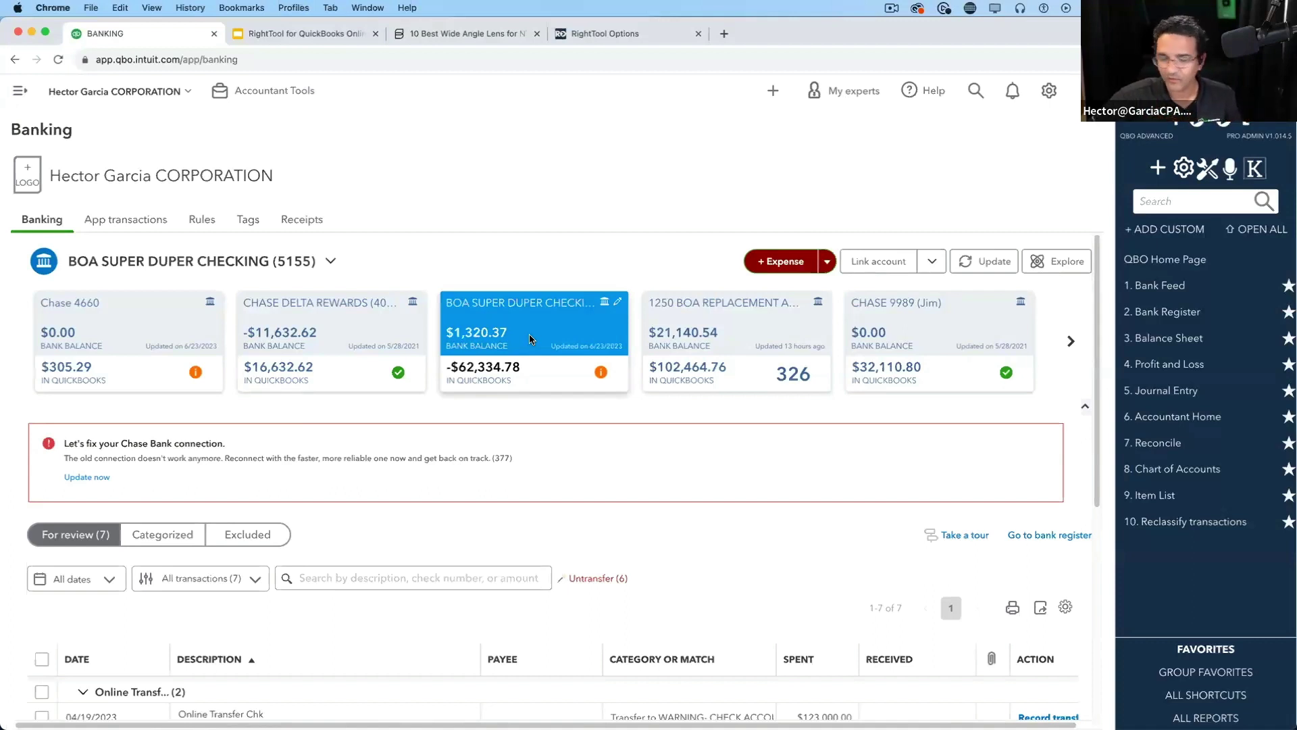
pyautogui.click(1071, 341)
pyautogui.click(1071, 341)
pyautogui.click(1071, 341)
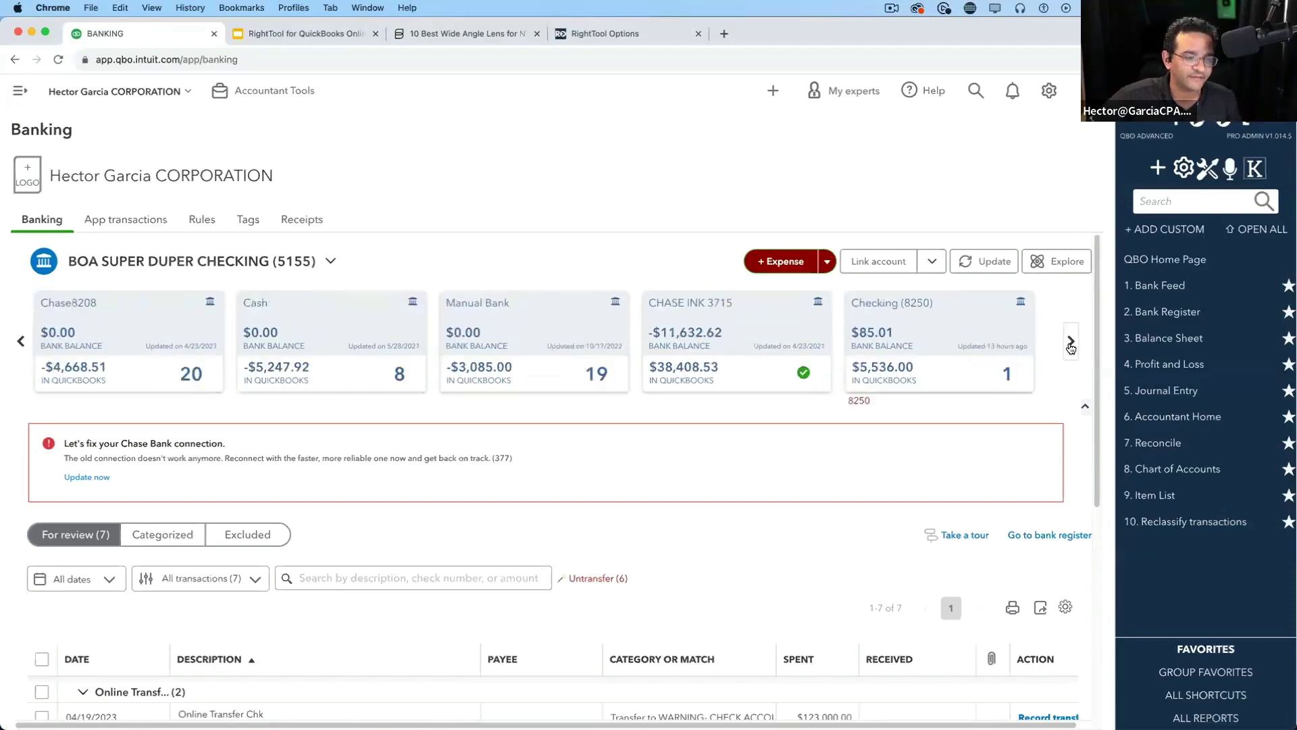
pyautogui.click(1070, 341)
pyautogui.click(715, 326)
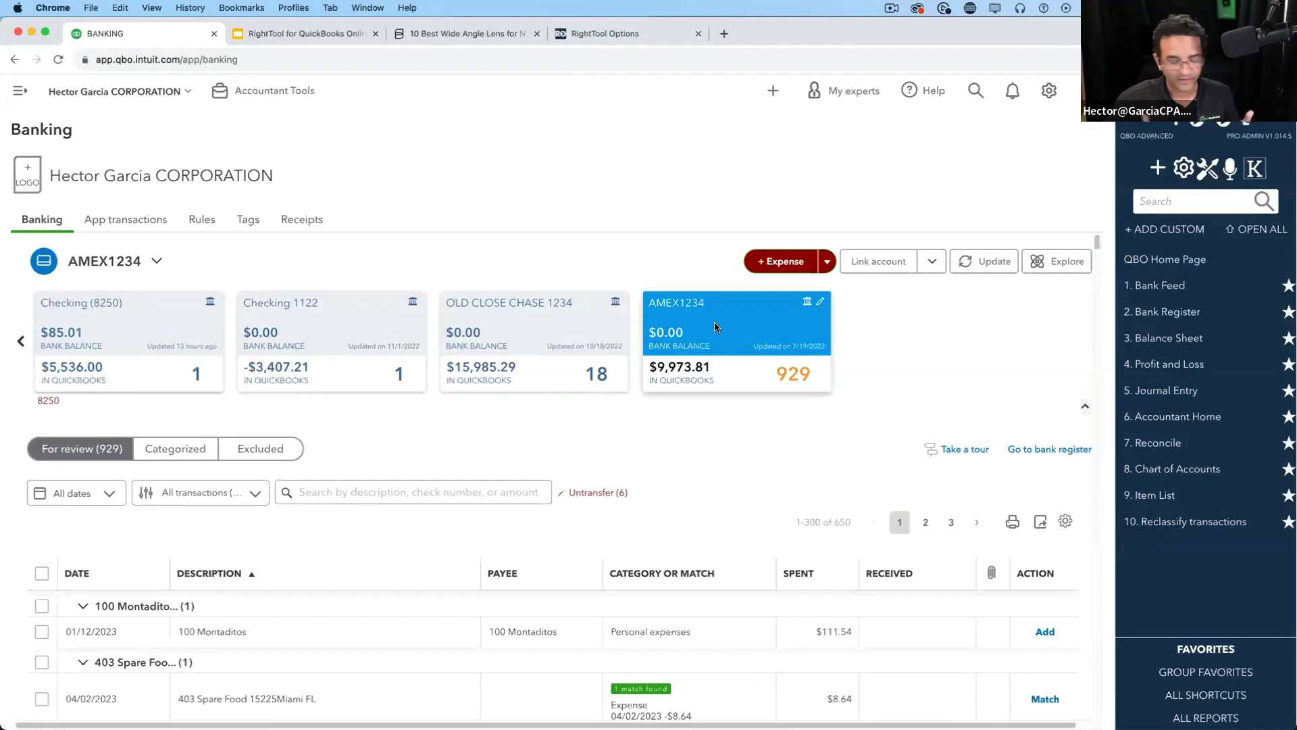
pyautogui.scroll(-2, 764, 393)
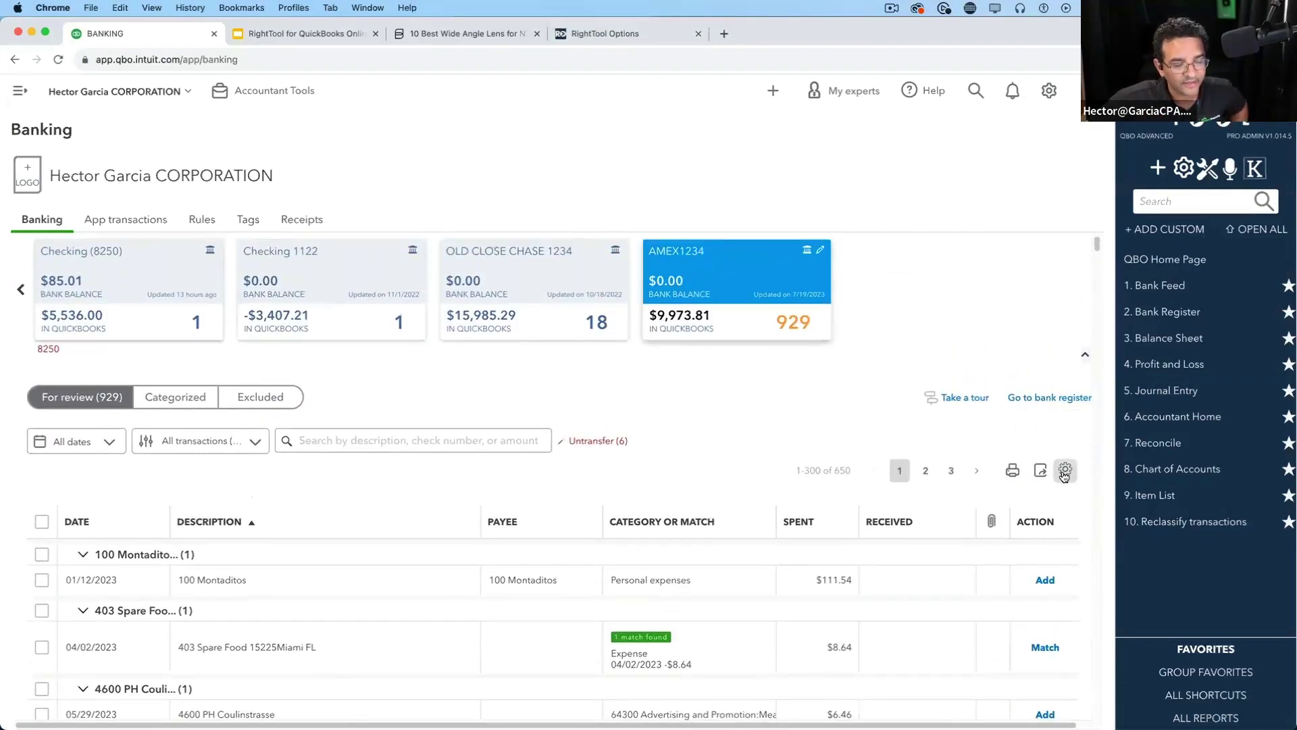
pyautogui.click(1066, 469)
# Turn off transaction grouping in the bank feed table settings
pyautogui.scroll(-5, 996, 358)
pyautogui.scroll(-5, 996, 358)
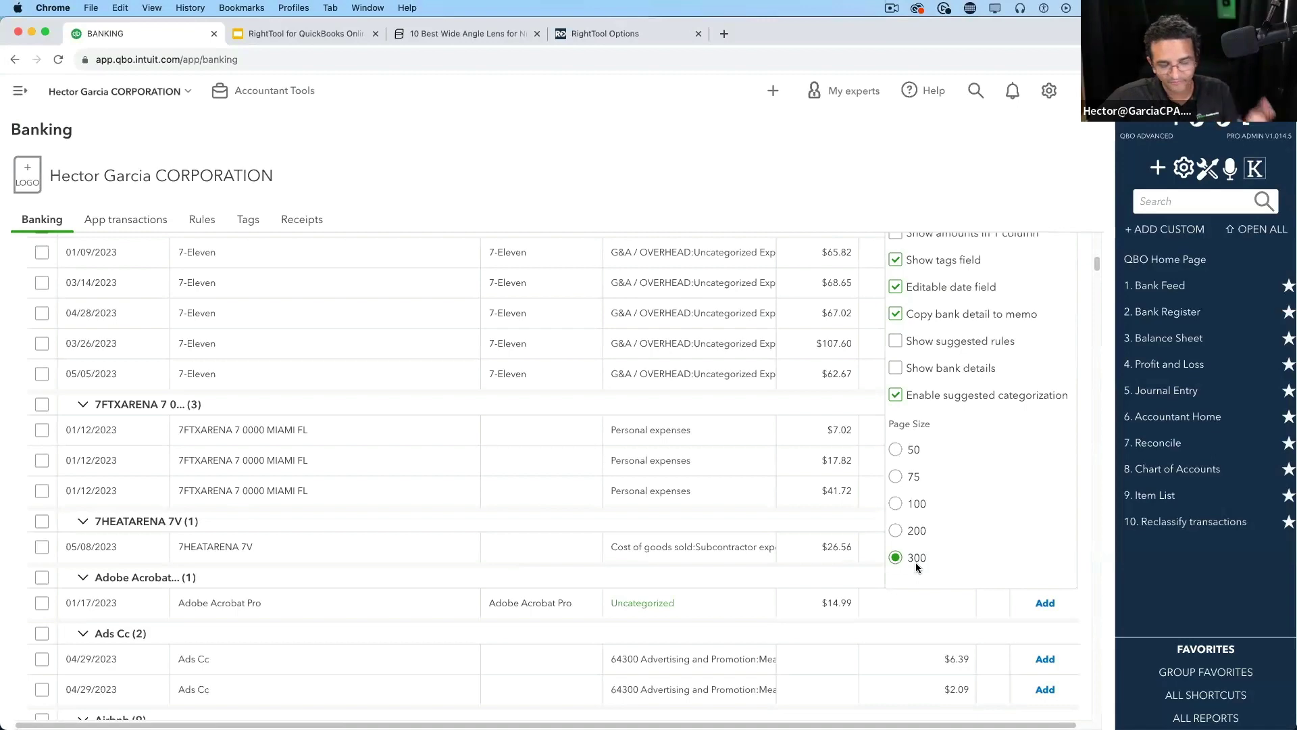
pyautogui.scroll(4, 956, 524)
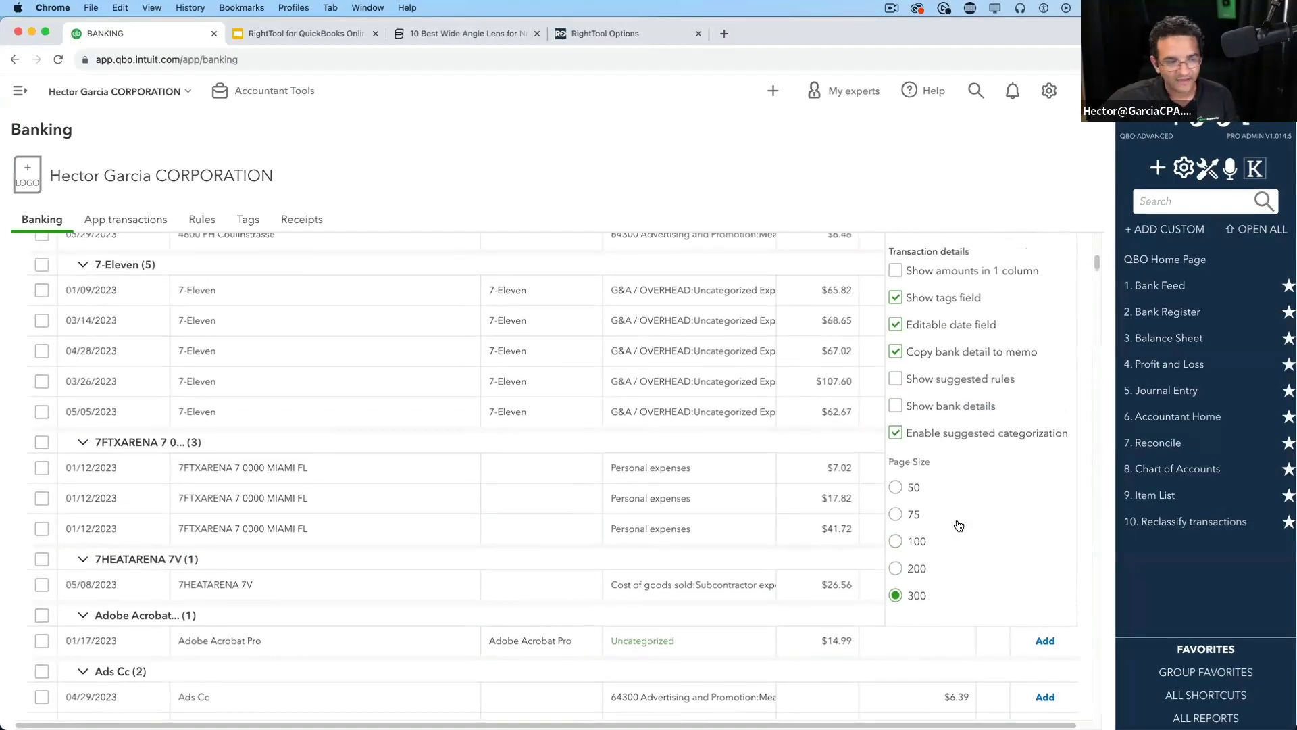
pyautogui.scroll(1, 991, 524)
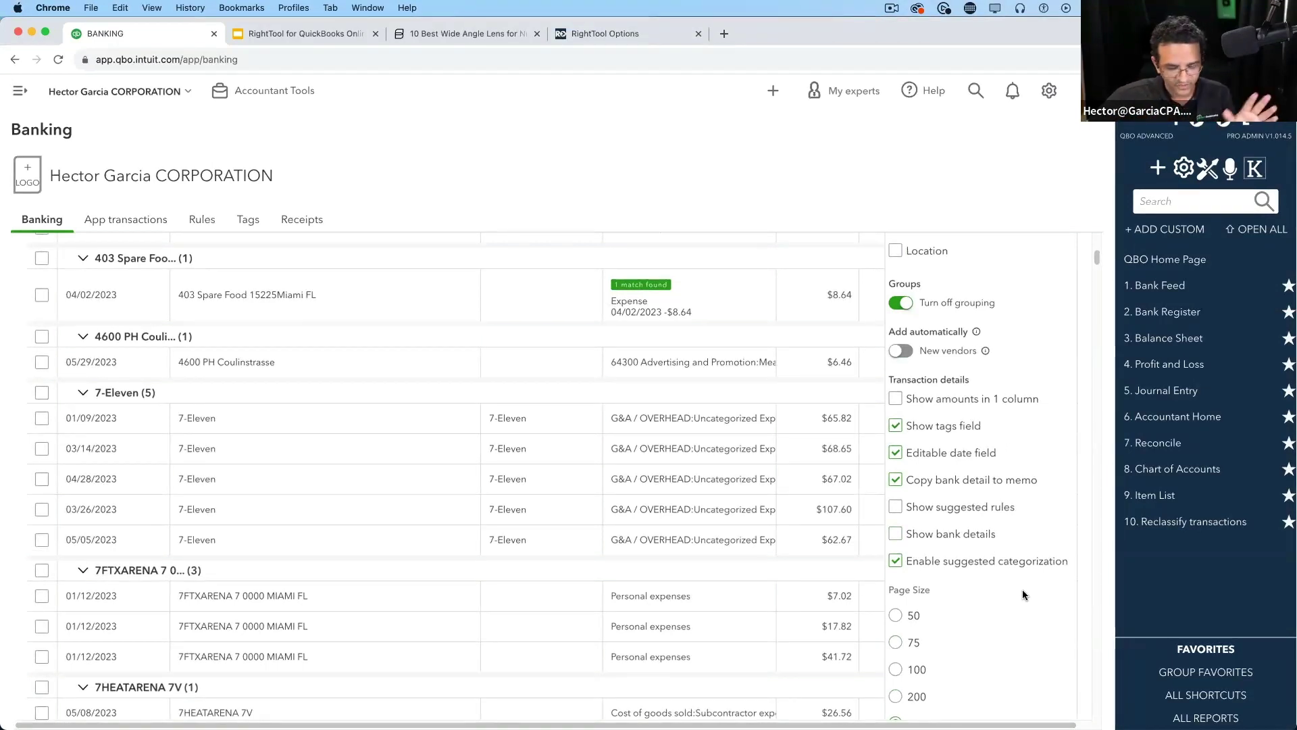
pyautogui.scroll(4, 991, 496)
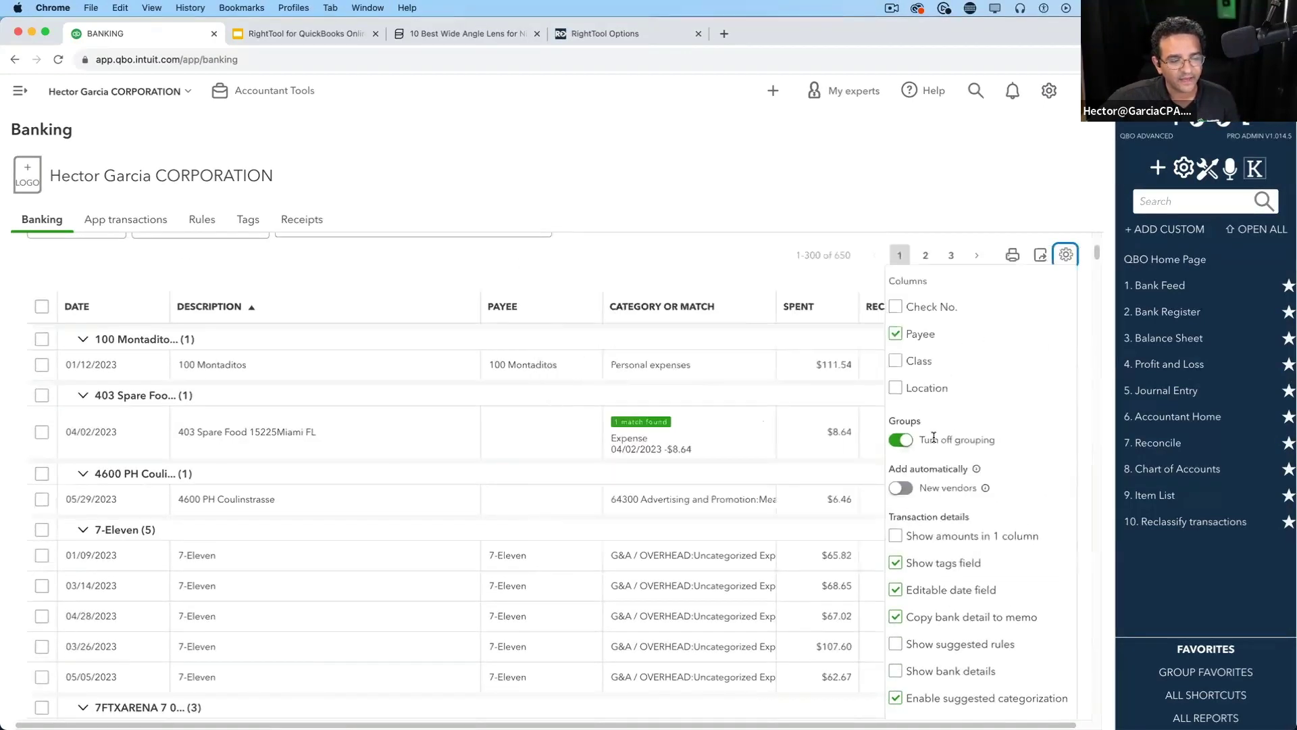
pyautogui.moveTo(920, 440); pyautogui.dragTo(1004, 443)
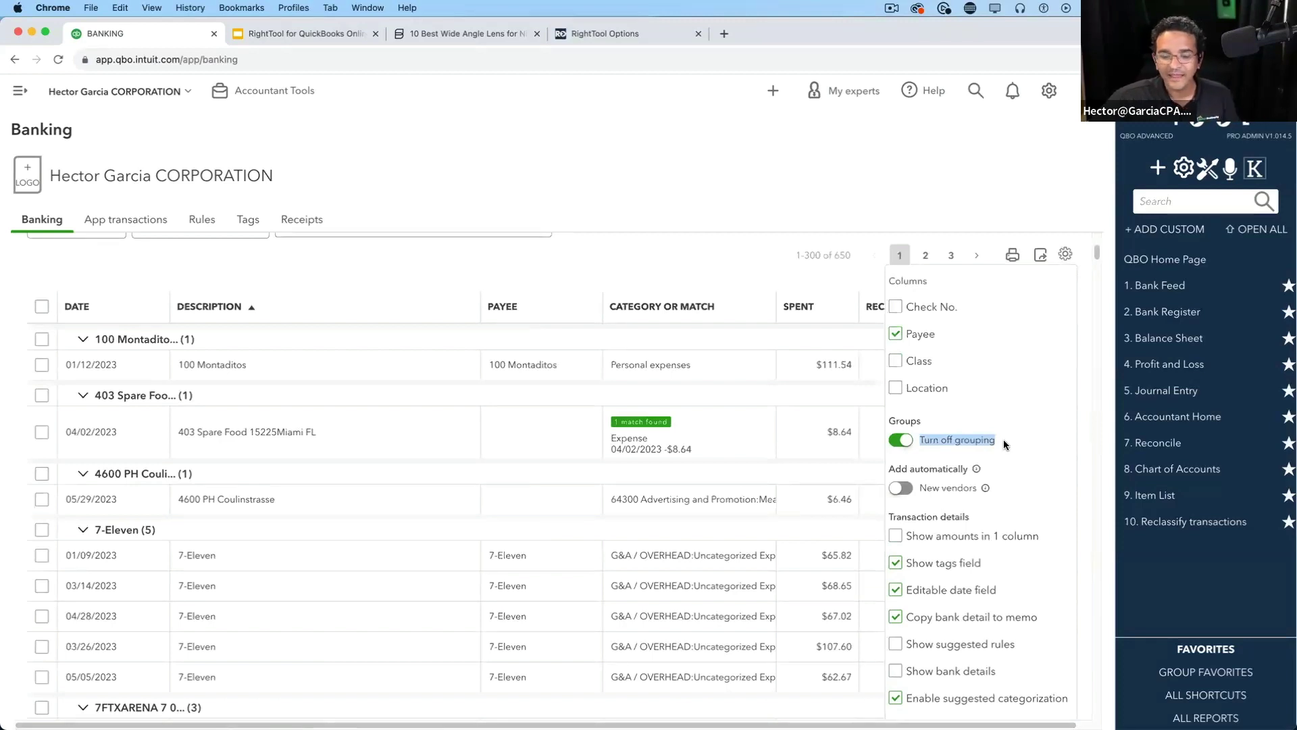
pyautogui.click(992, 440)
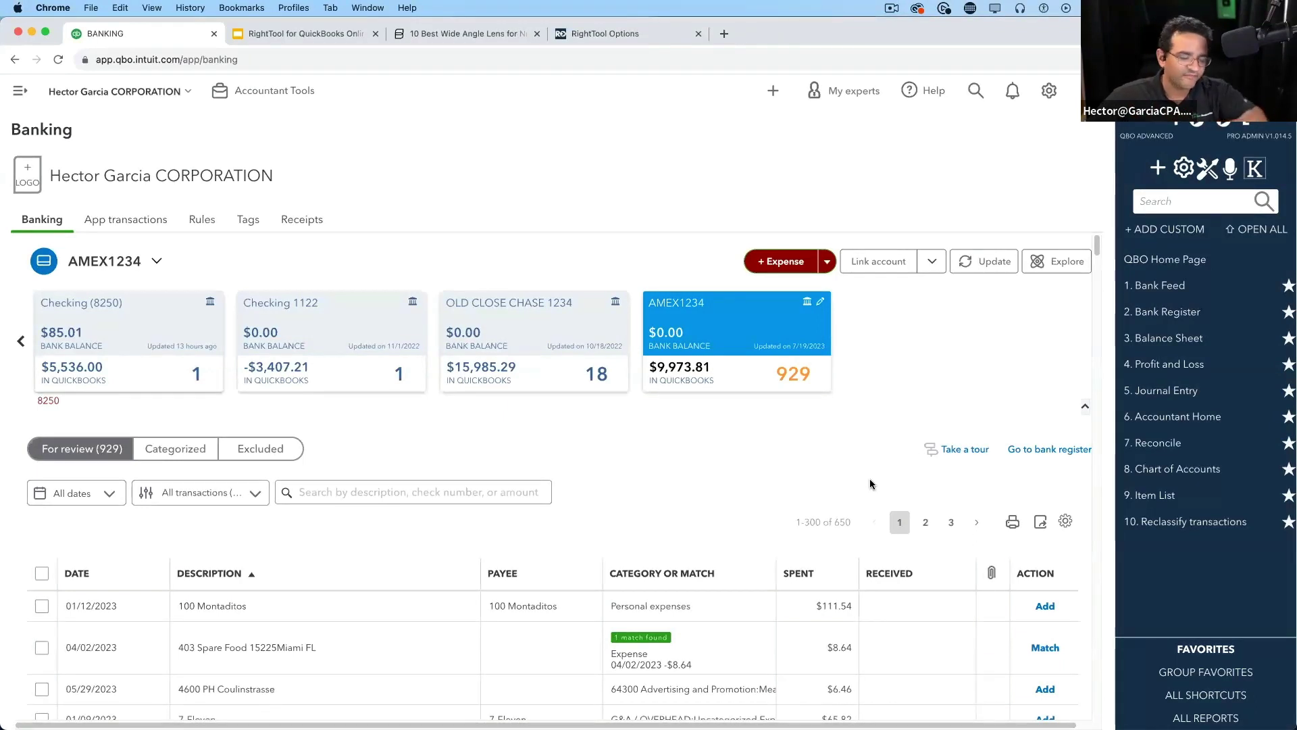
# Review the ungrouped AMEX1234 feed, then return to the RightTool settings page
pyautogui.scroll(-3, 723, 471)
pyautogui.scroll(-1, 683, 436)
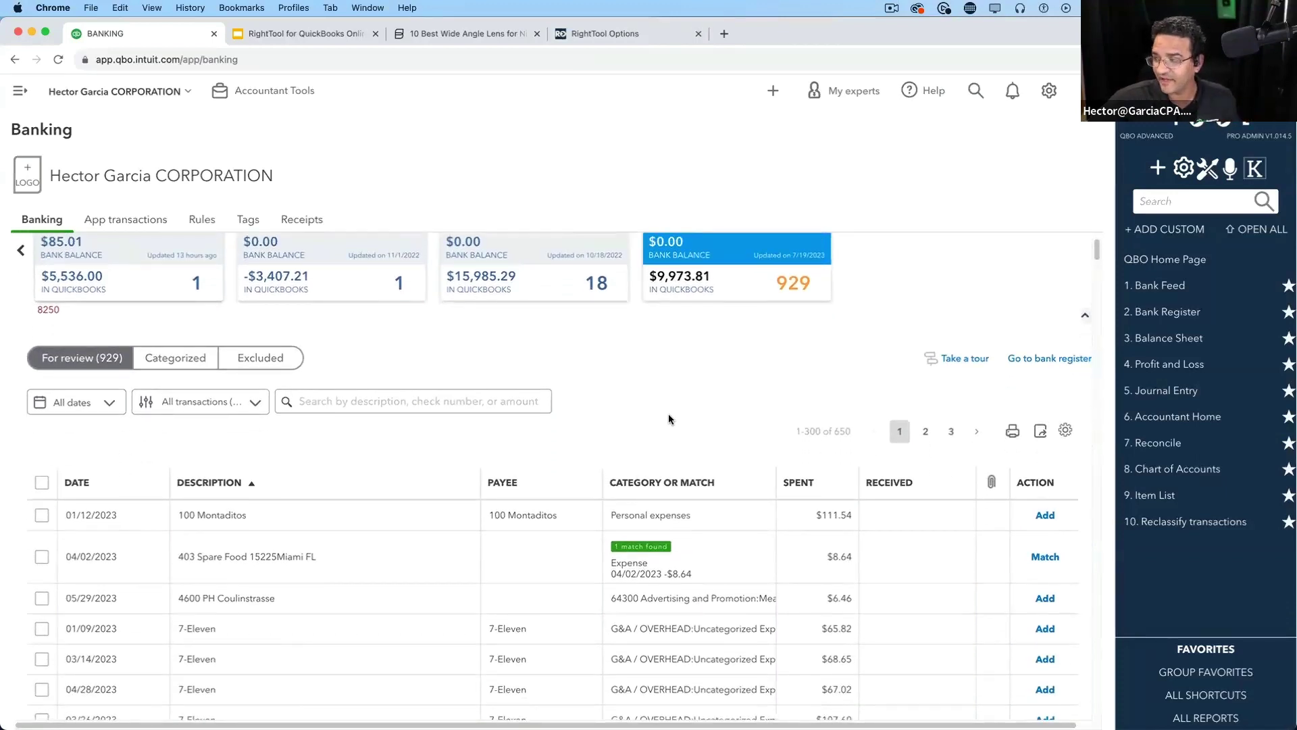
pyautogui.scroll(-3, 673, 416)
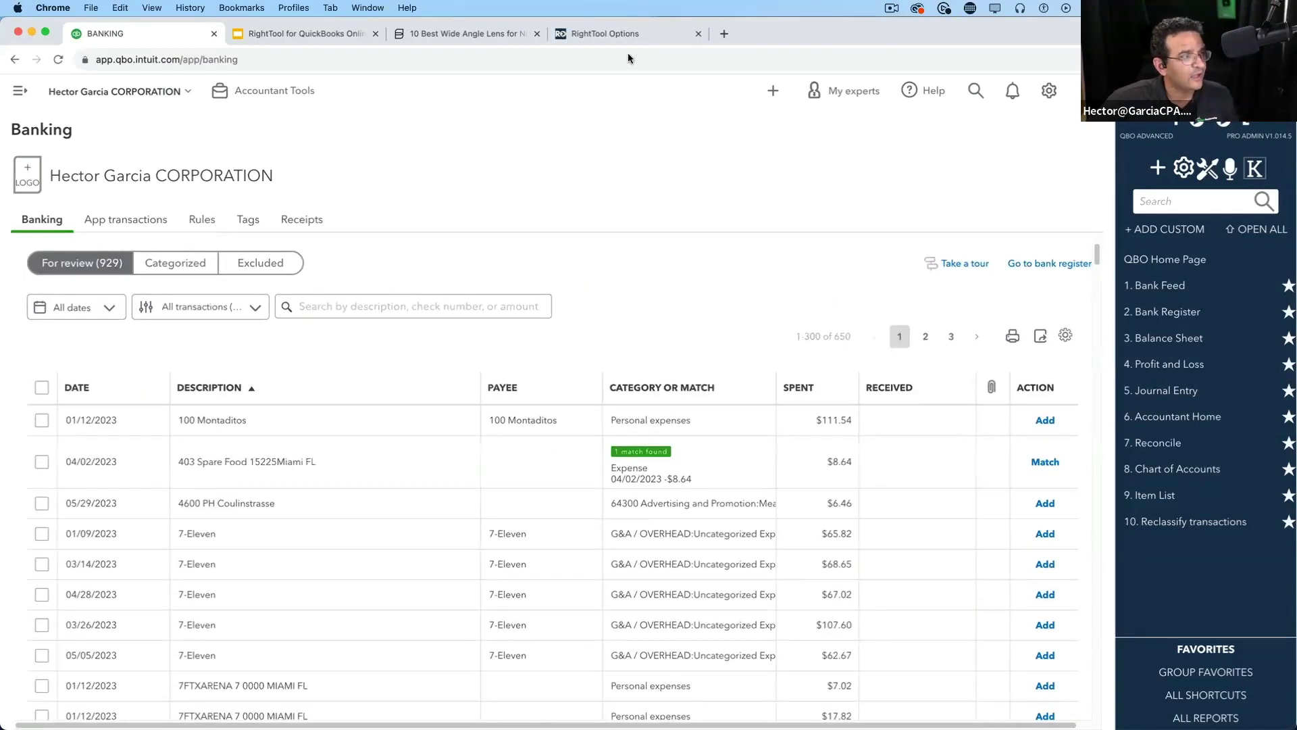
pyautogui.click(605, 33)
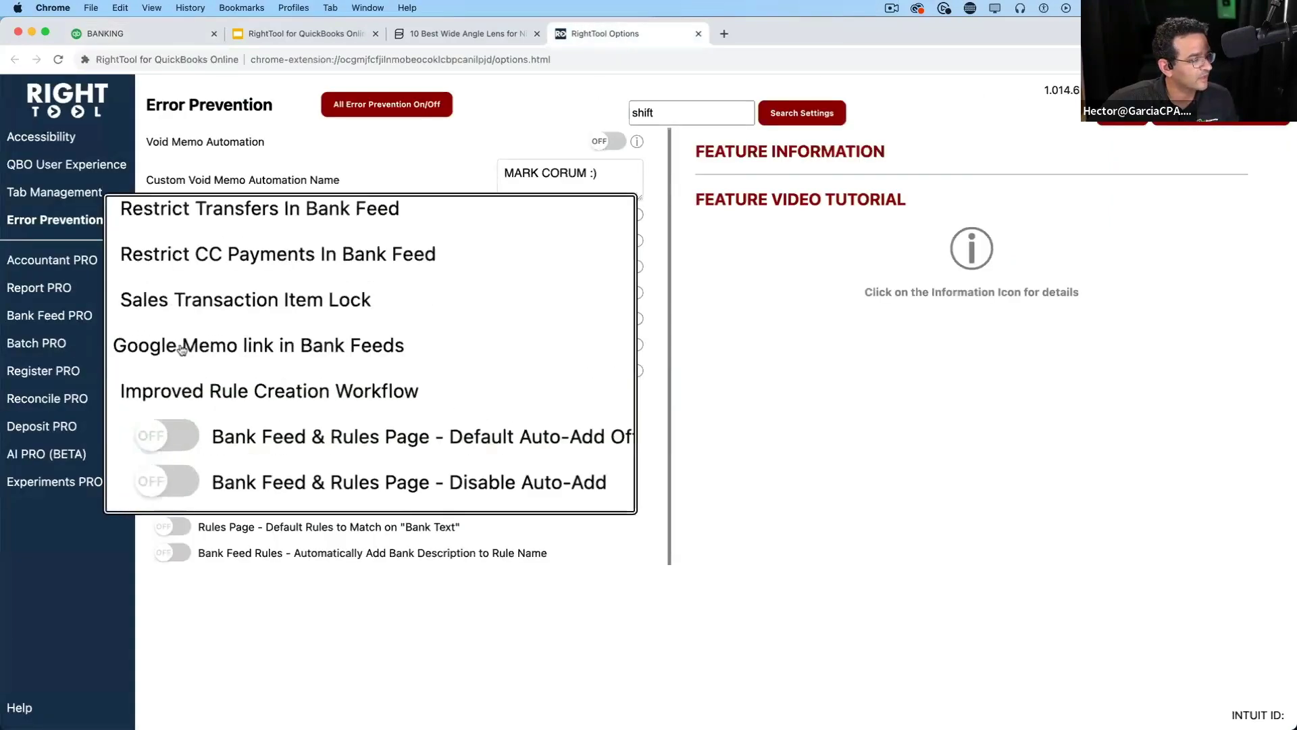
# Return to the bank feed and expand the 01/04/2023 ALLIANCE DPC $158.00 transaction
pyautogui.click(120, 29)
pyautogui.scroll(-5, 473, 659)
pyautogui.scroll(-10, 437, 649)
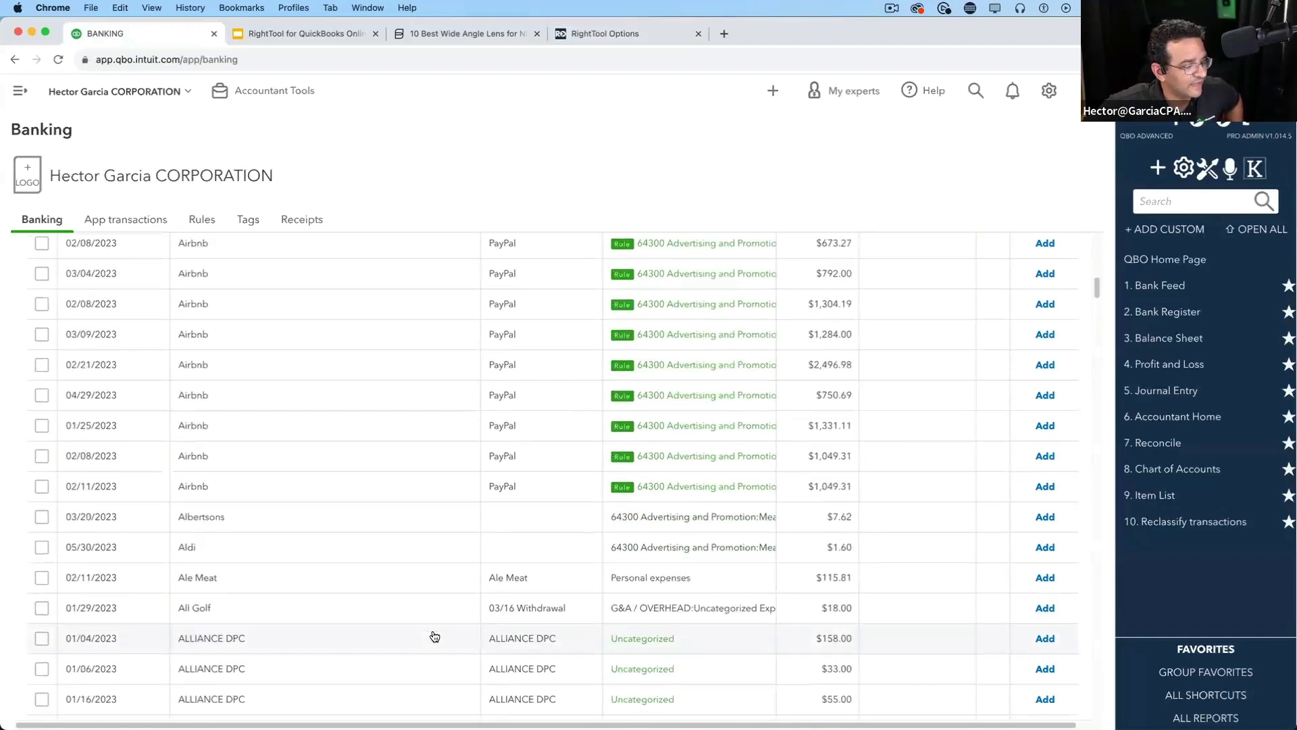
pyautogui.scroll(-3, 379, 507)
pyautogui.scroll(3, 371, 498)
pyautogui.click(230, 387)
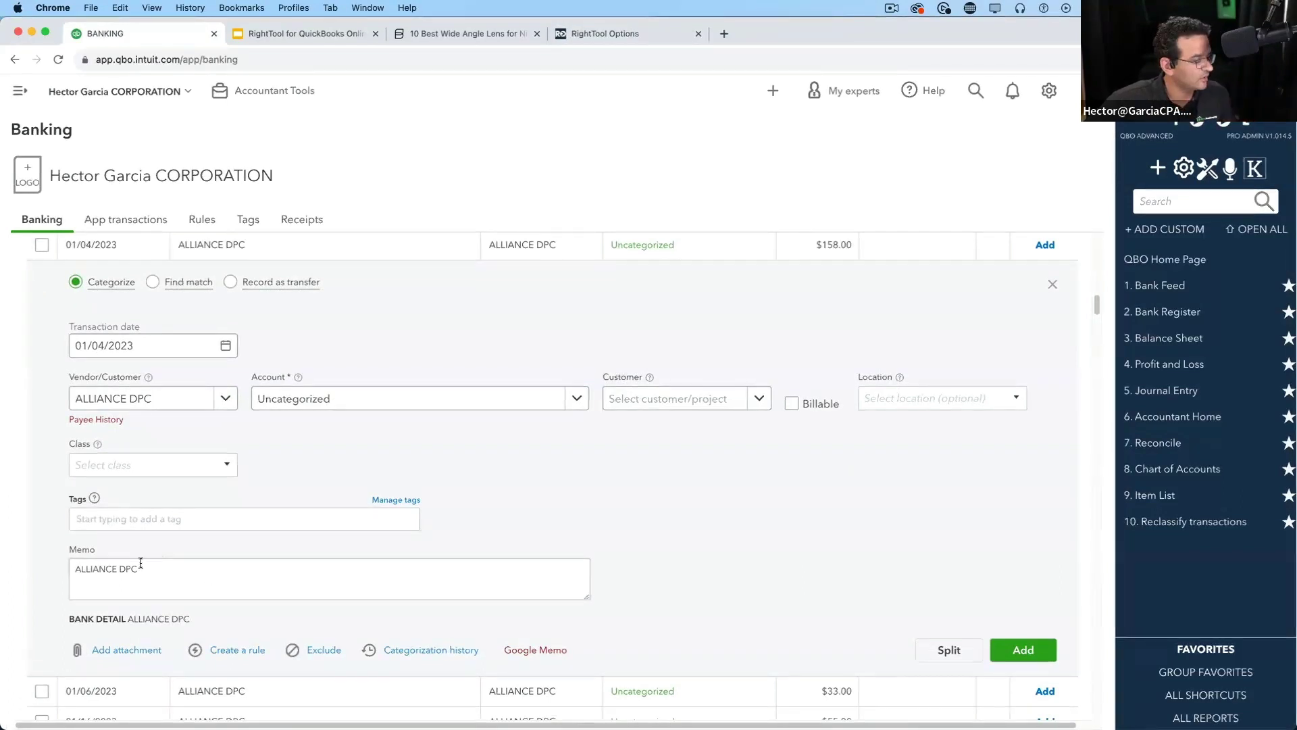
# Copy the ALLIANCE DPC memo text and open a new browser tab
pyautogui.moveTo(143, 568)
pyautogui.mouseDown()
pyautogui.moveTo(73, 571)
pyautogui.moveTo(149, 580)
pyautogui.mouseUp()
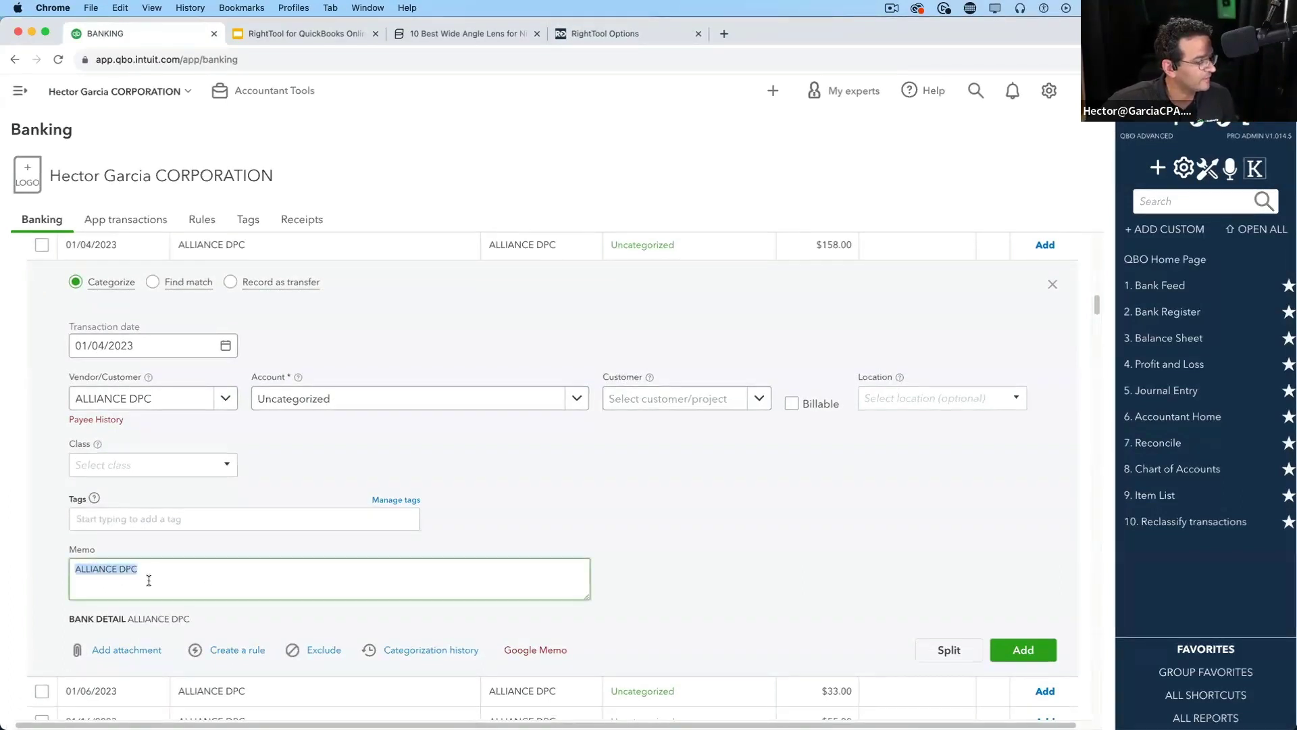
pyautogui.rightClick(116, 574)
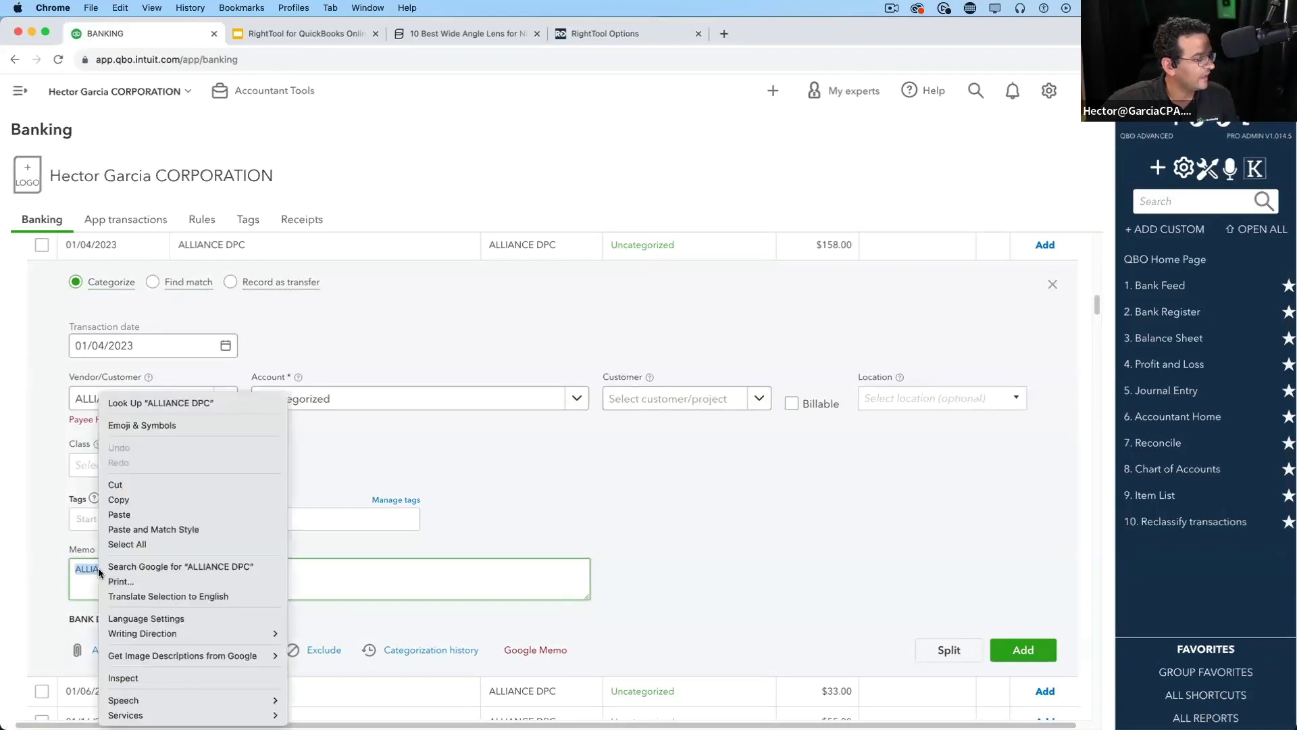
pyautogui.click(115, 504)
pyautogui.click(724, 32)
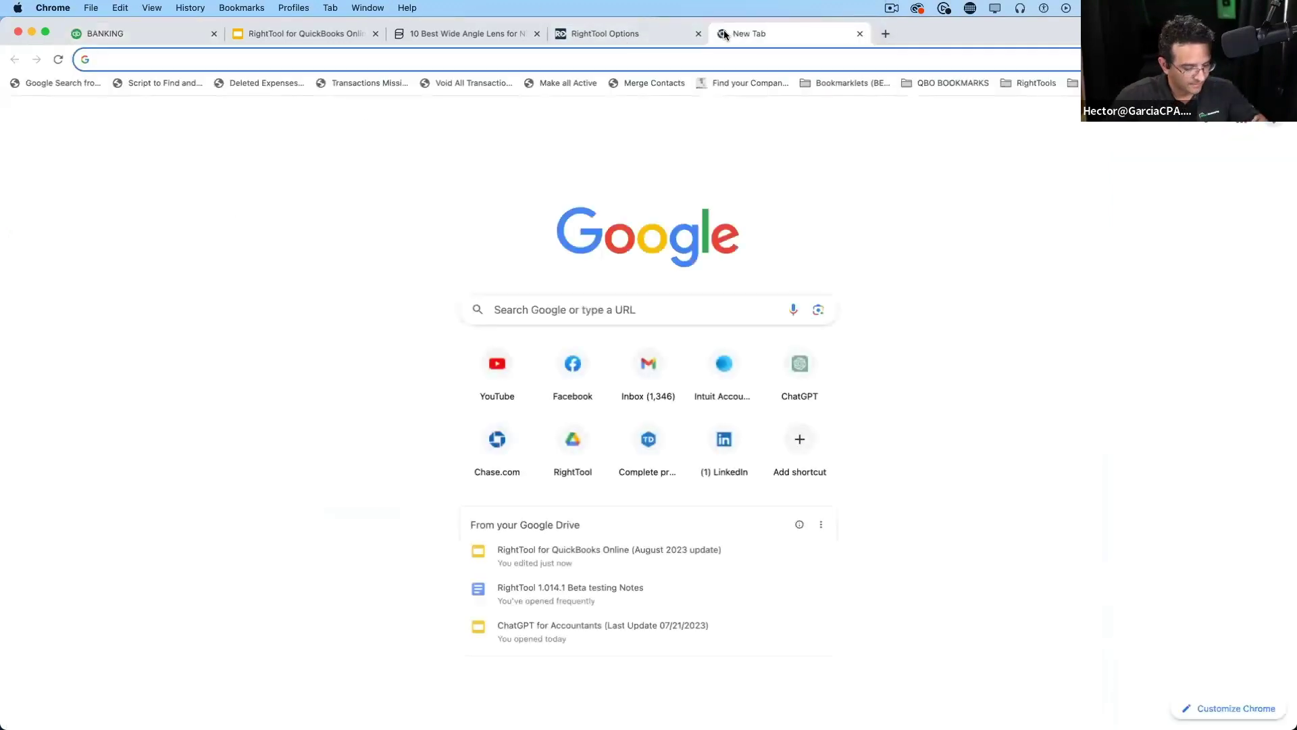
# Paste ALLIANCE DPC into Google, search 'alliance dpc', review the results, and return to Banking
pyautogui.rightClick(524, 289)
pyautogui.click(514, 309)
pyautogui.rightClick(513, 308)
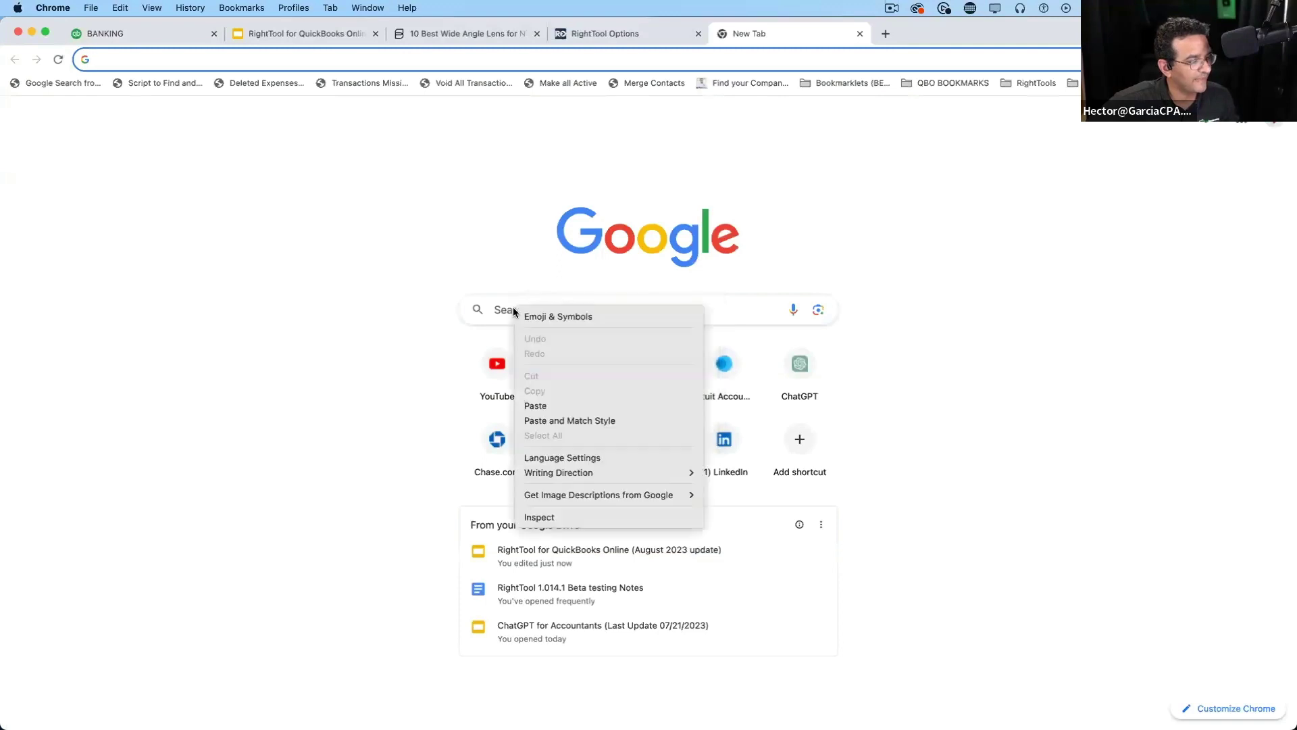
pyautogui.click(535, 405)
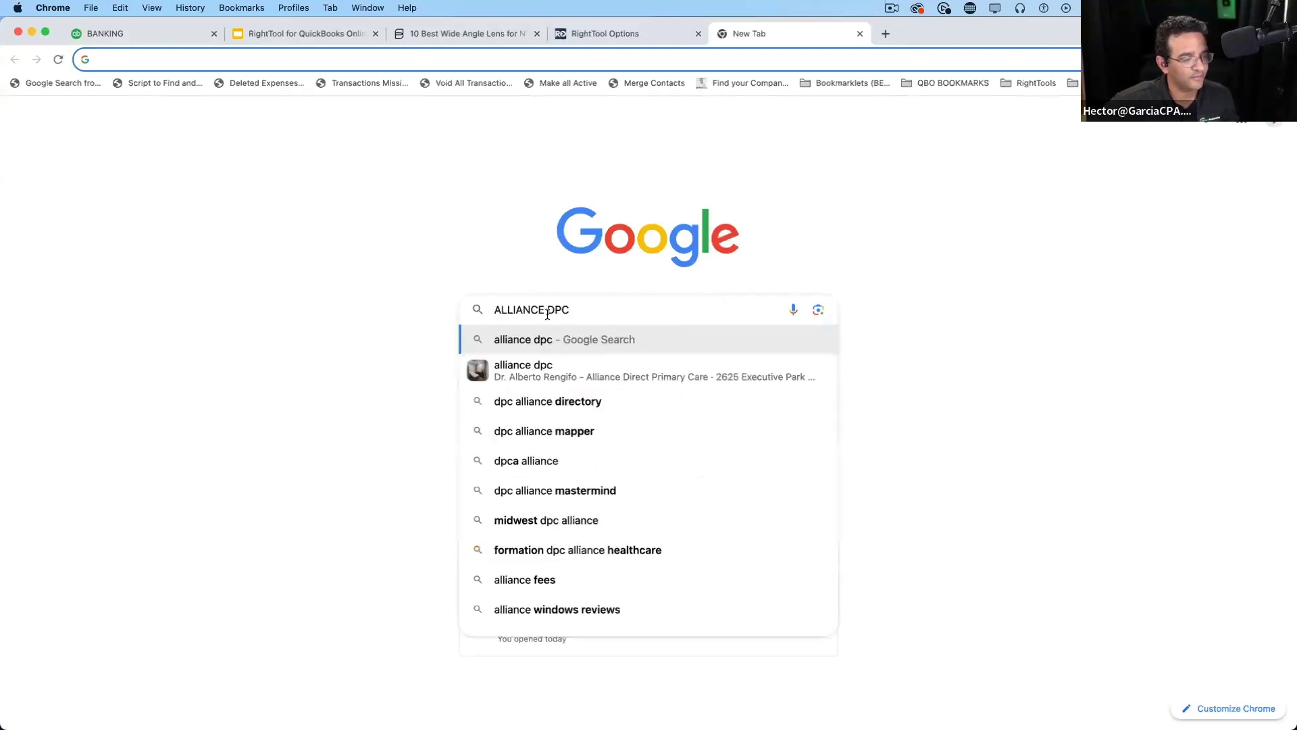
pyautogui.click(571, 338)
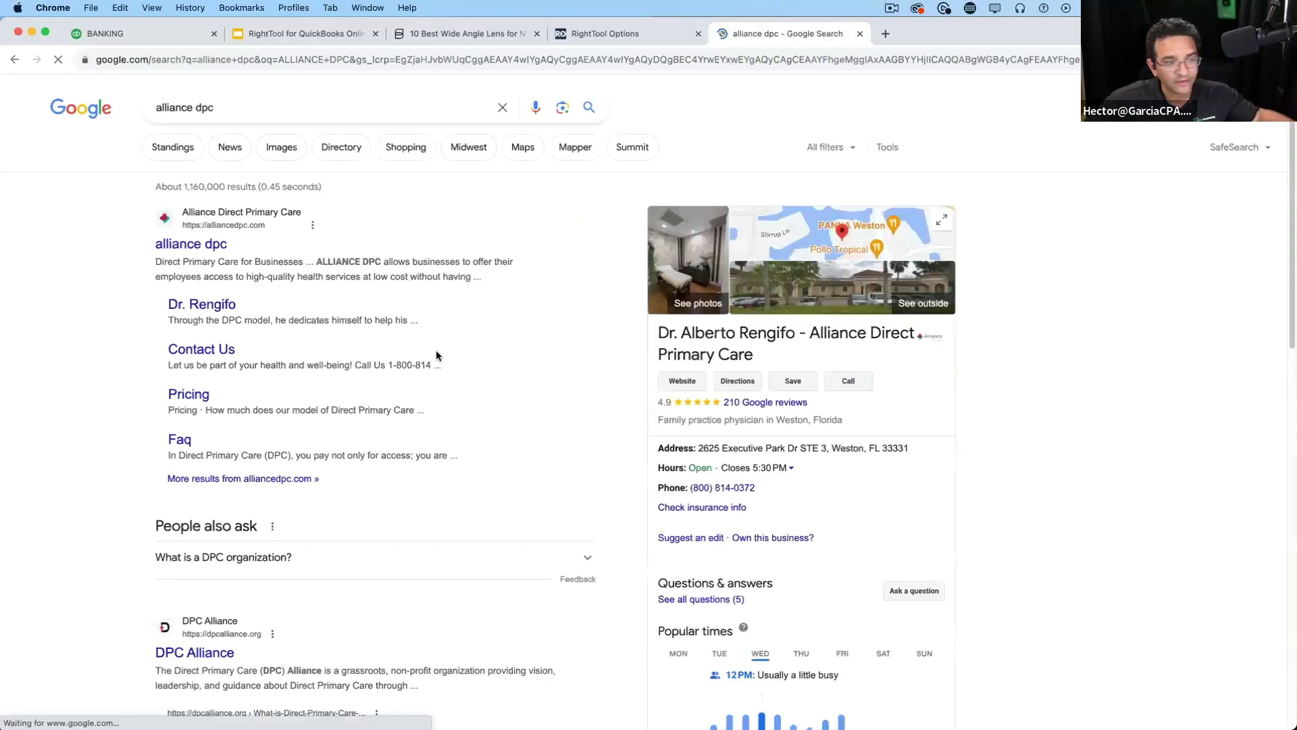
pyautogui.scroll(-6, 455, 377)
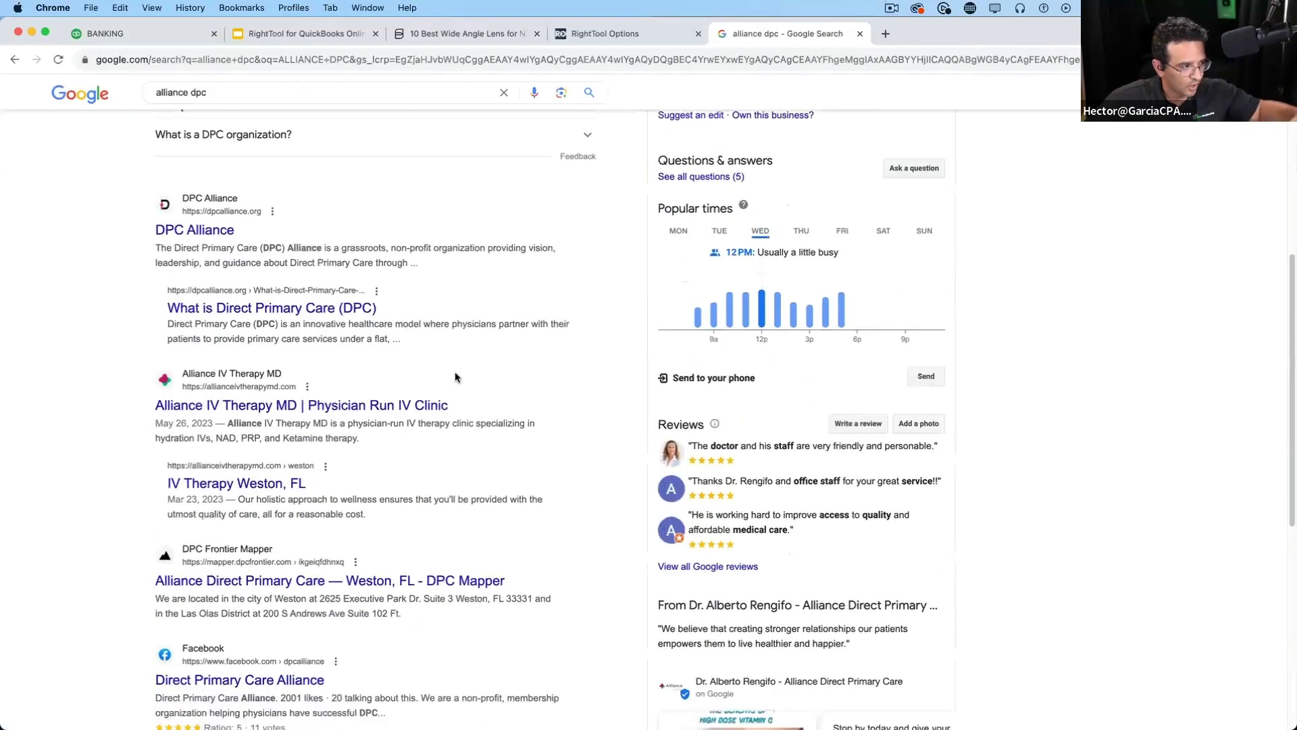
pyautogui.scroll(6, 455, 377)
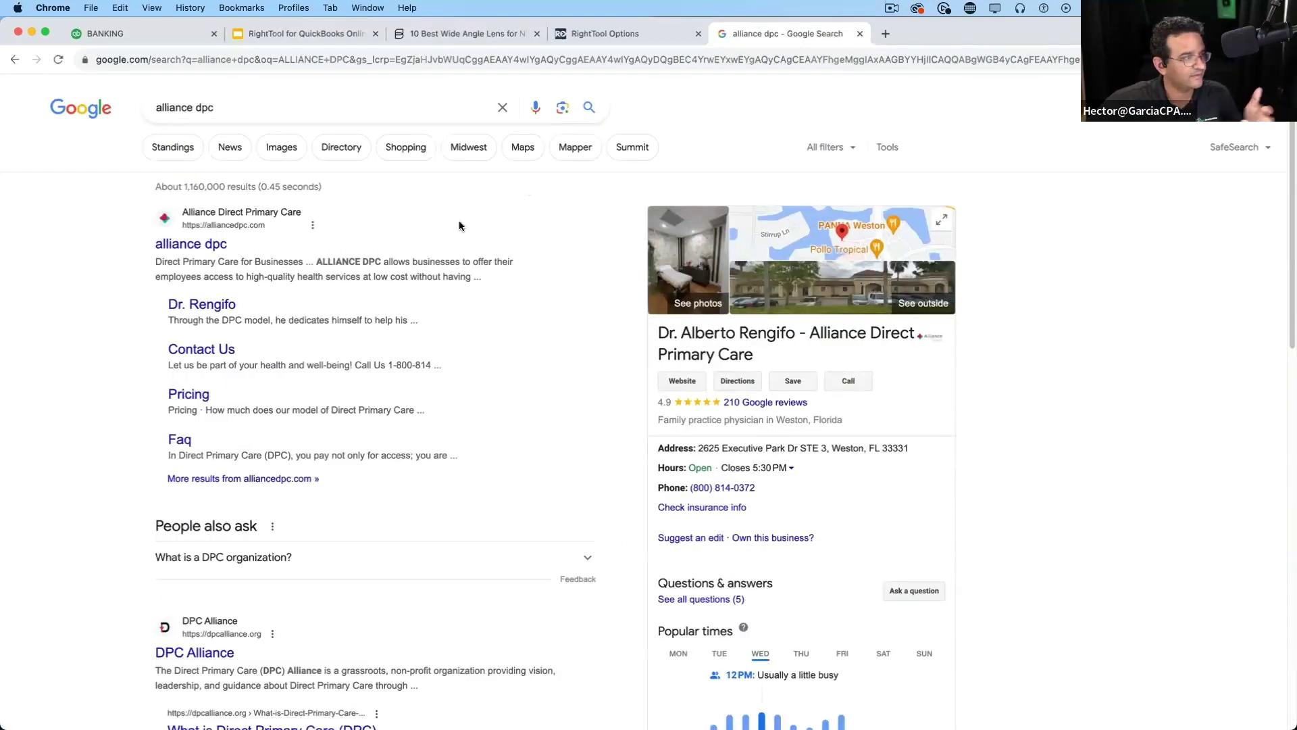
pyautogui.click(146, 27)
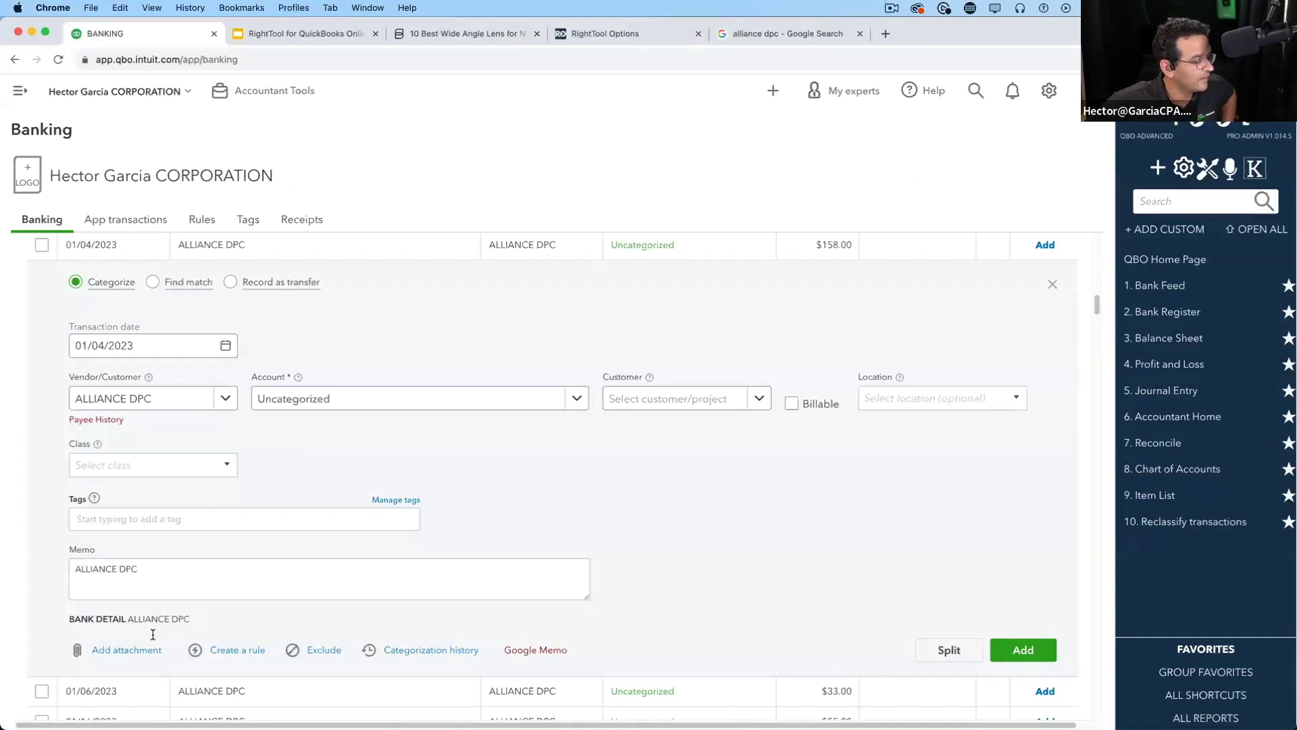
# Search Google for the selected ALLIANCE DPC bank detail, then close both Google results tabs
pyautogui.moveTo(200, 617); pyautogui.dragTo(128, 622)
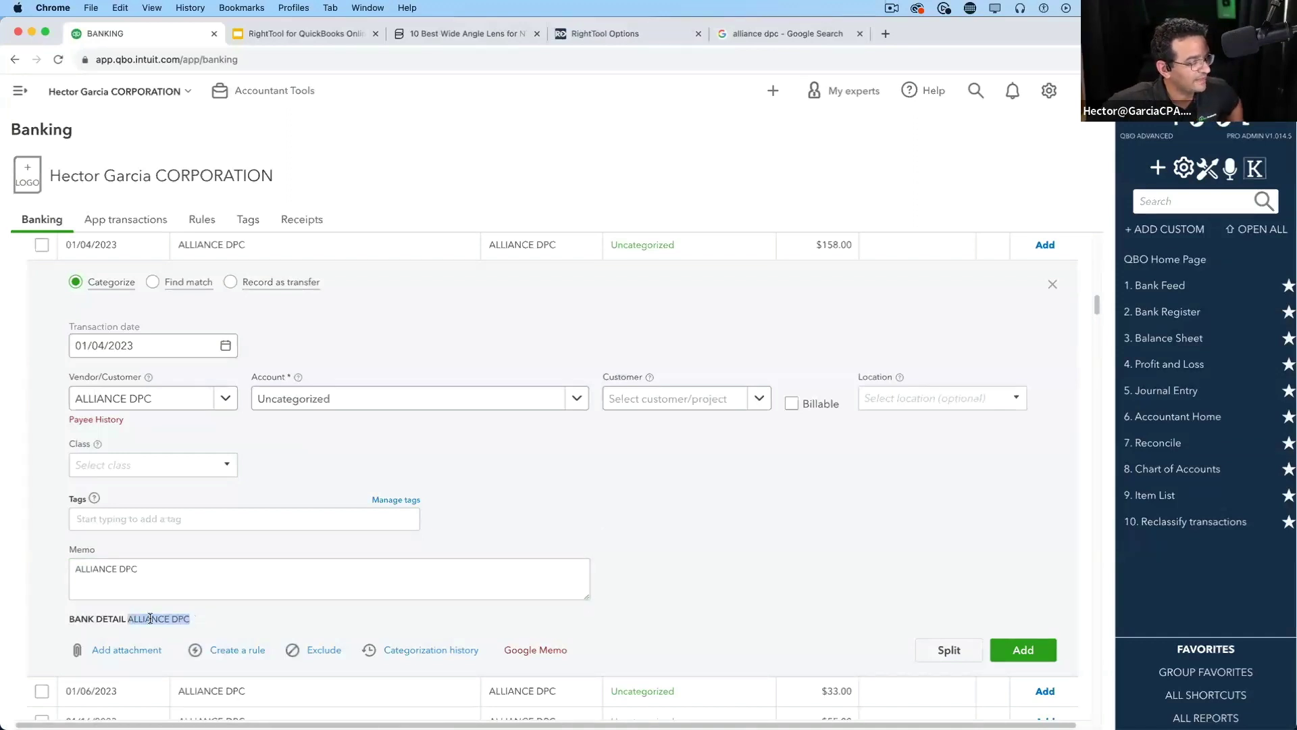
pyautogui.rightClick(150, 618)
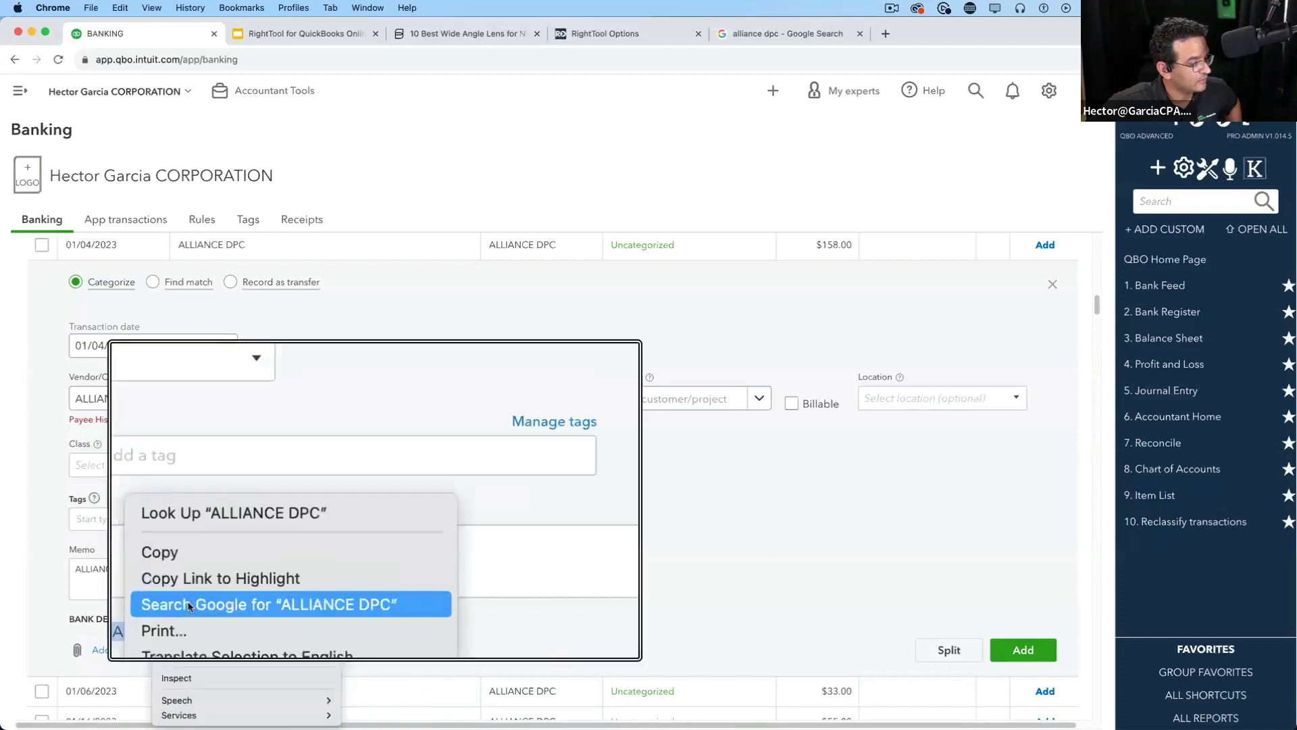
pyautogui.click(226, 602)
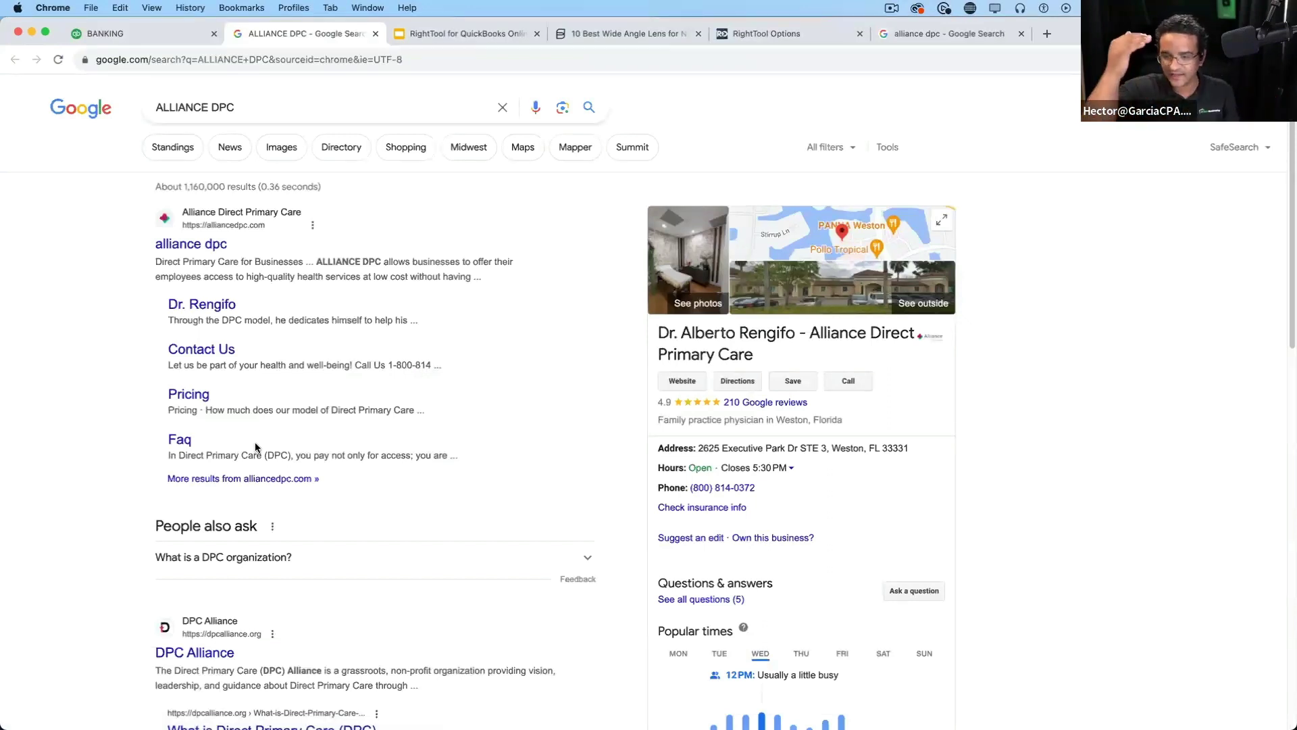
pyautogui.click(374, 35)
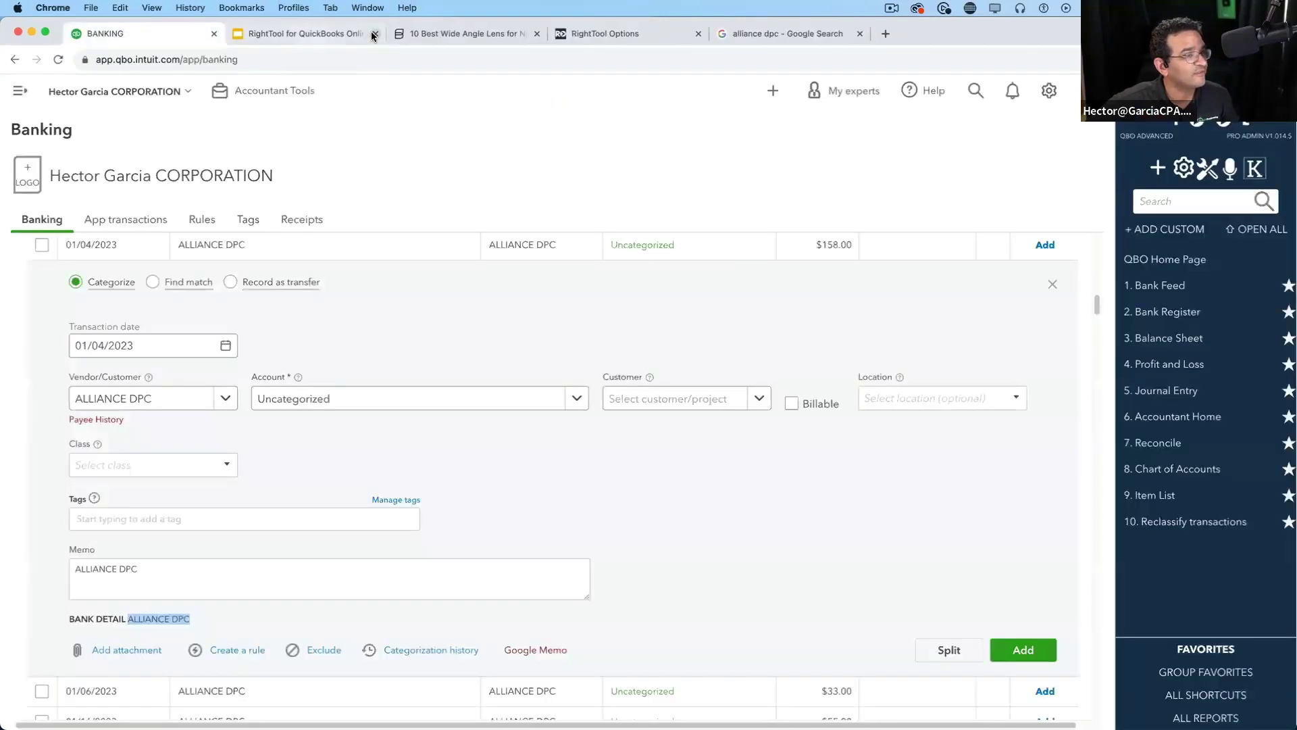
pyautogui.click(858, 35)
# Select the ALLIANCE DPC memo text, then dismiss its context menu and deselect it
pyautogui.click(361, 566)
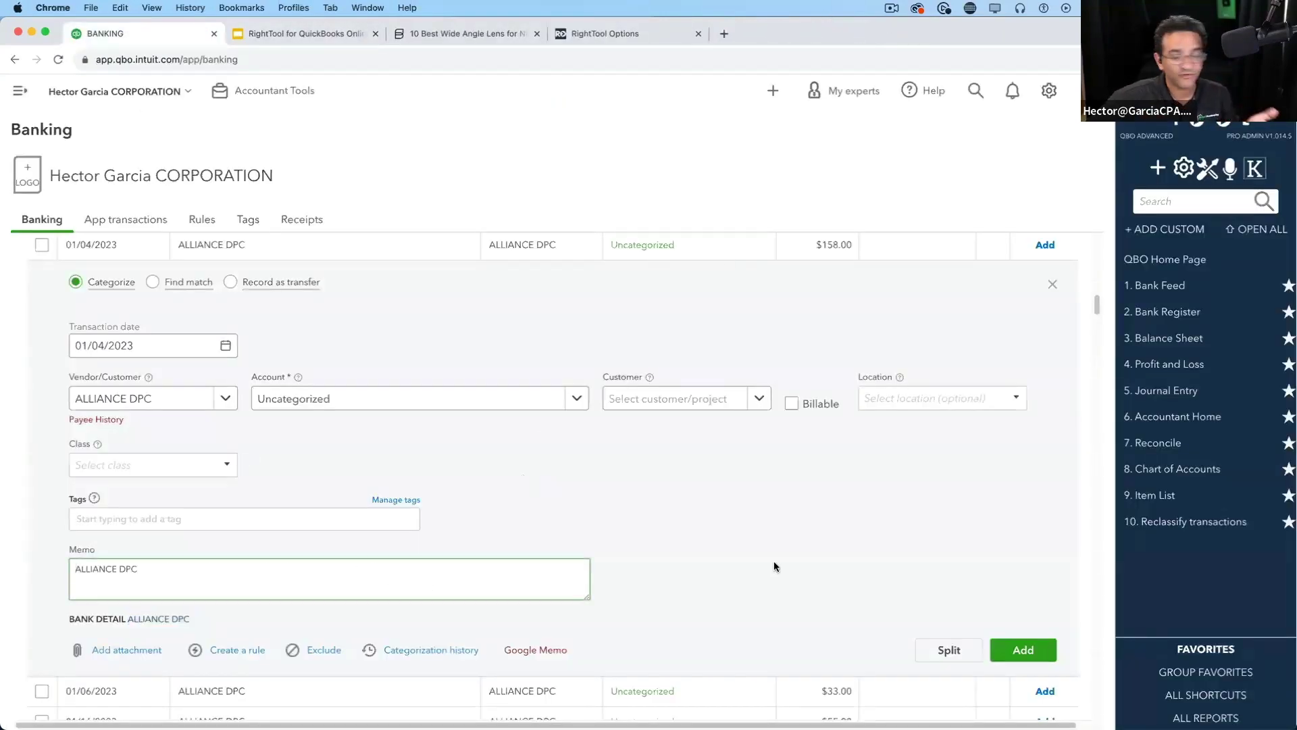
pyautogui.moveTo(169, 572); pyautogui.dragTo(72, 571)
pyautogui.rightClick(93, 571)
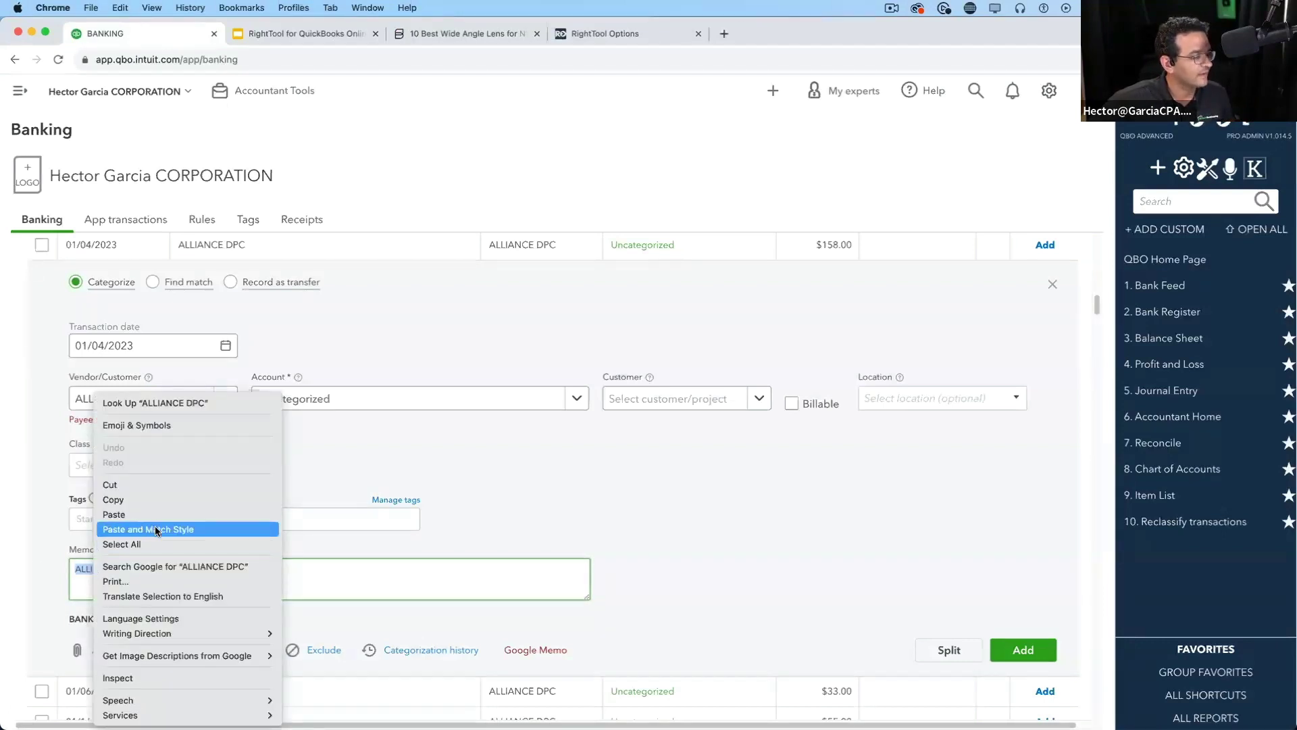
pyautogui.click(671, 528)
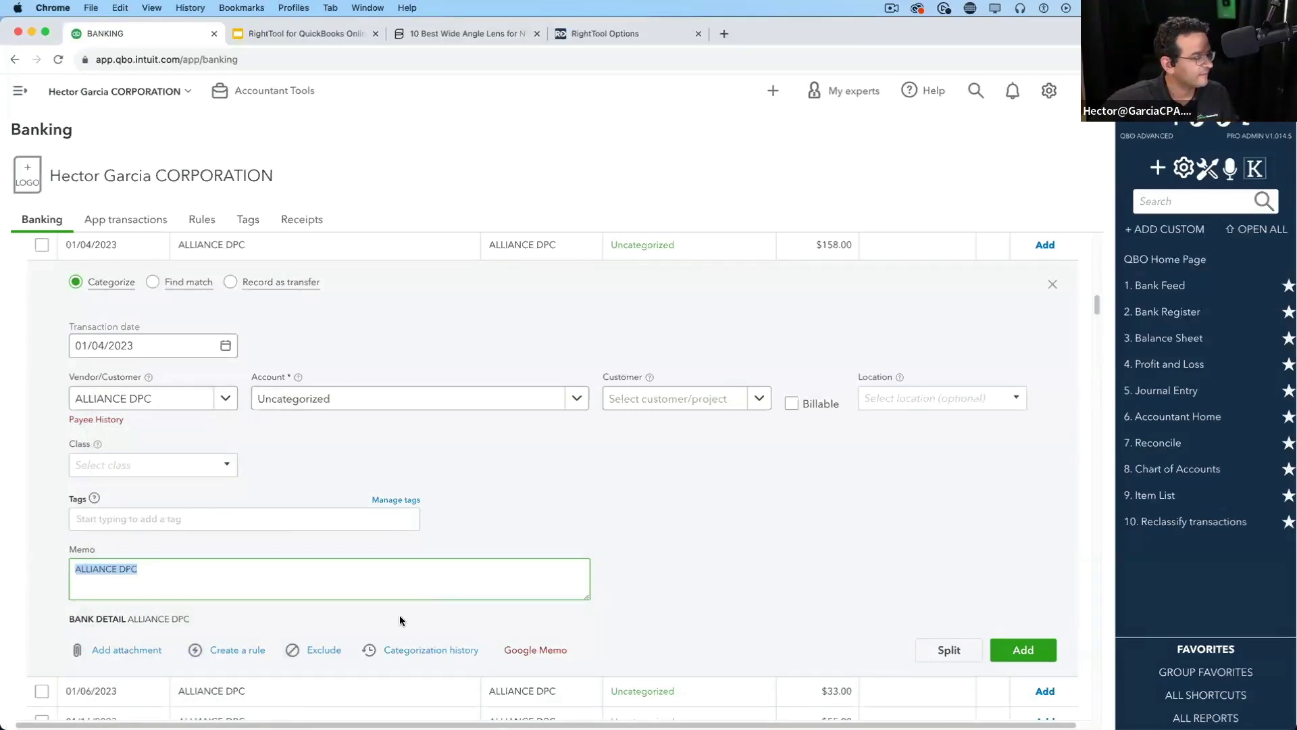
pyautogui.click(514, 637)
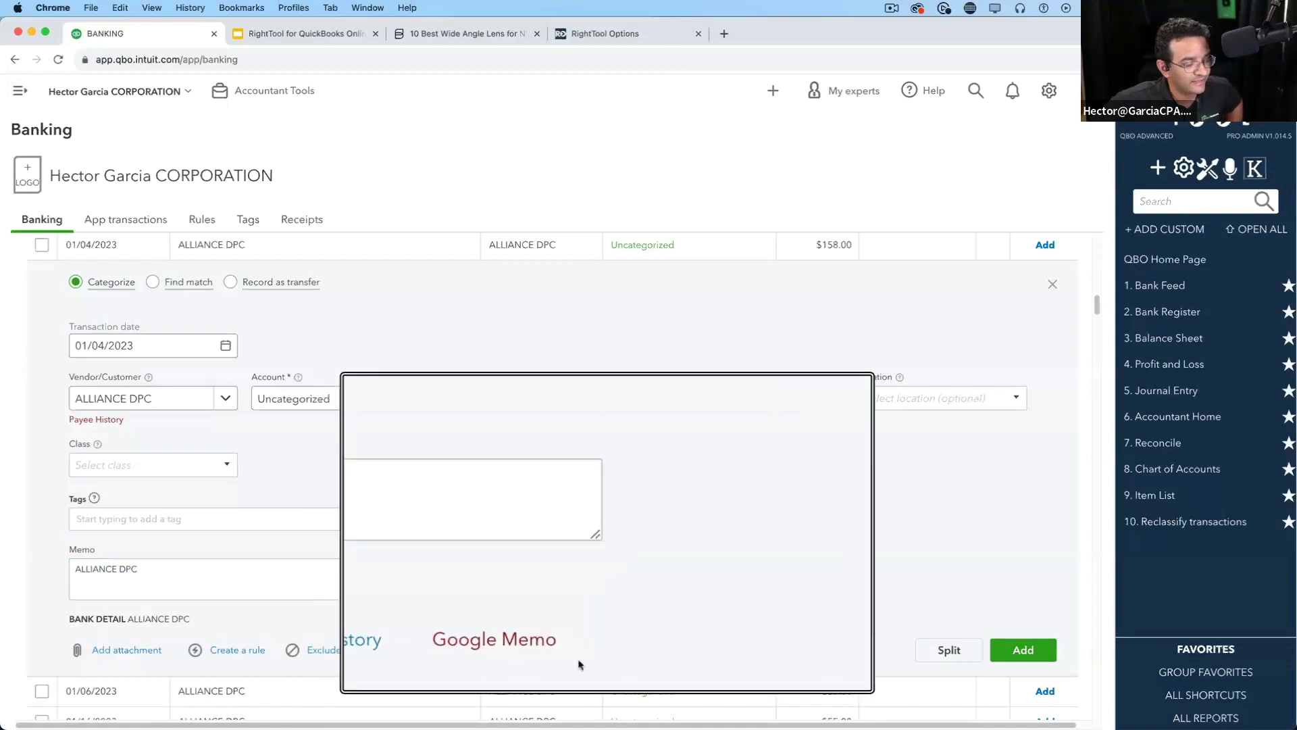
pyautogui.click(534, 650)
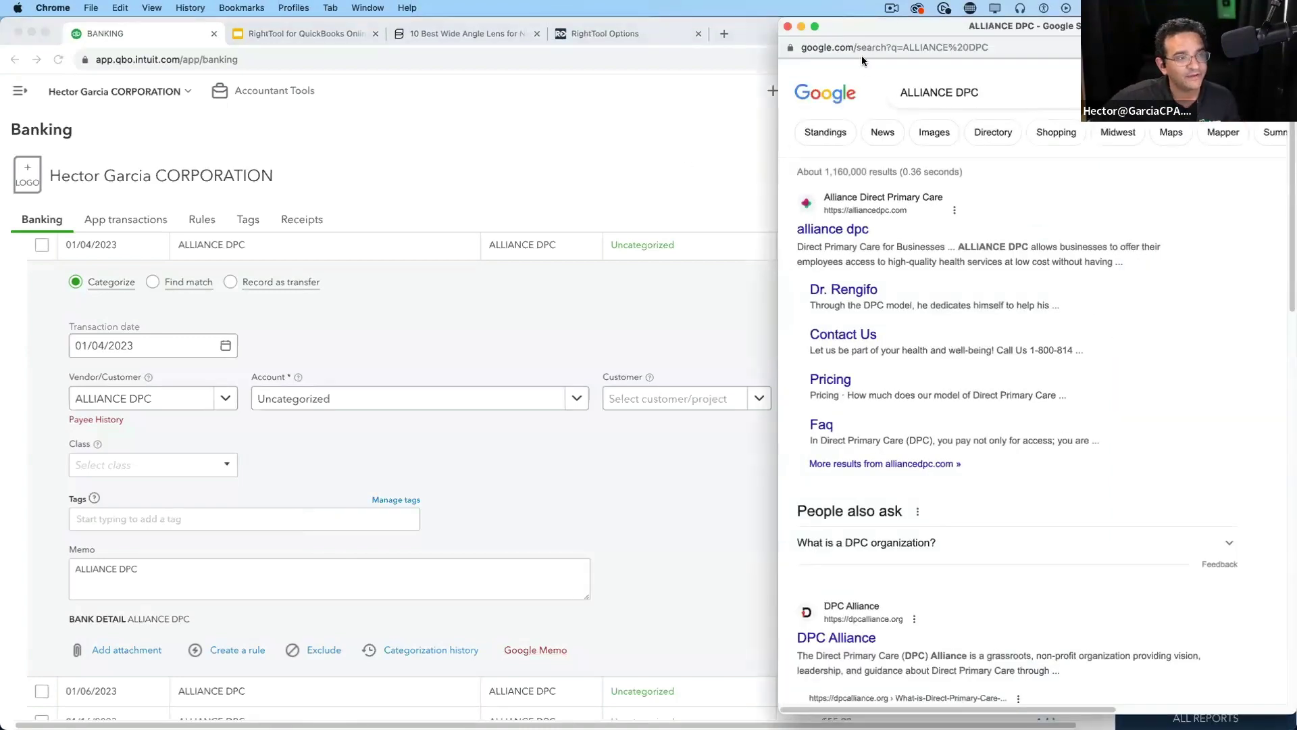
pyautogui.moveTo(841, 34)
pyautogui.mouseDown()
pyautogui.moveTo(818, 41)
pyautogui.moveTo(856, 34)
pyautogui.mouseUp()
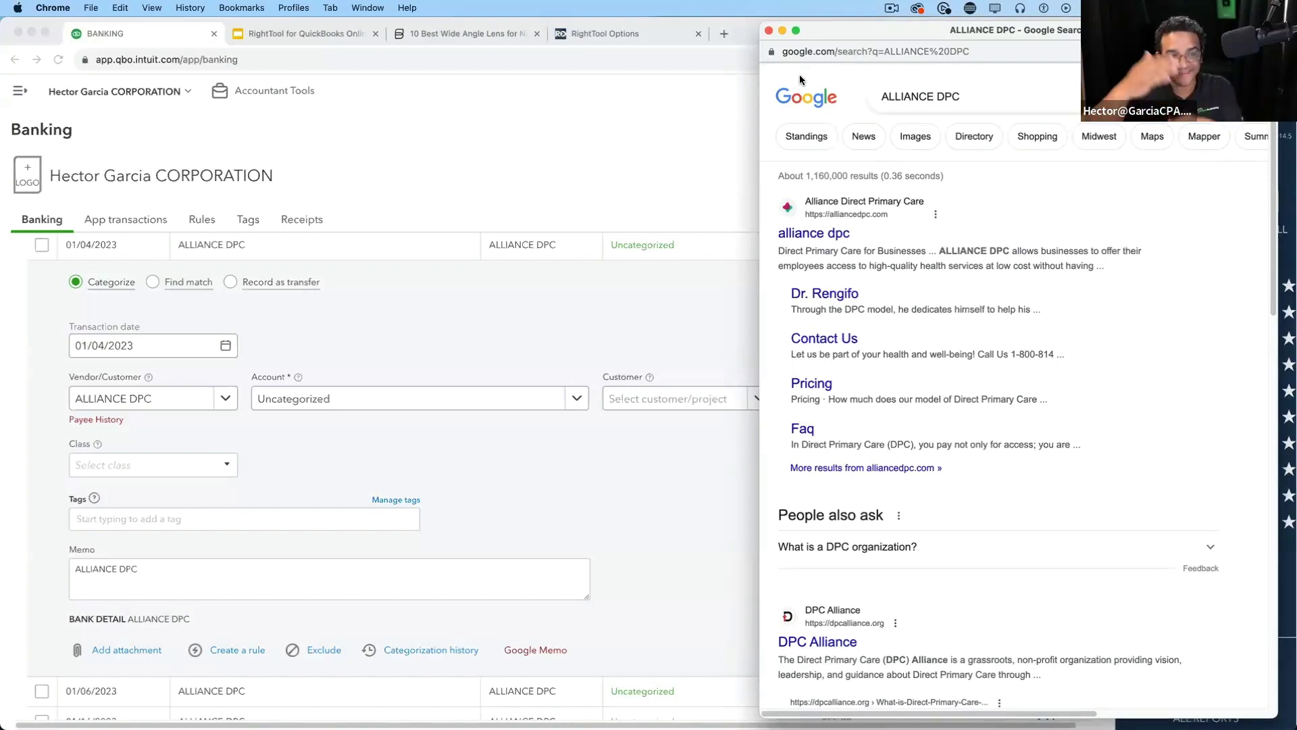
pyautogui.moveTo(928, 21); pyautogui.dragTo(897, 27)
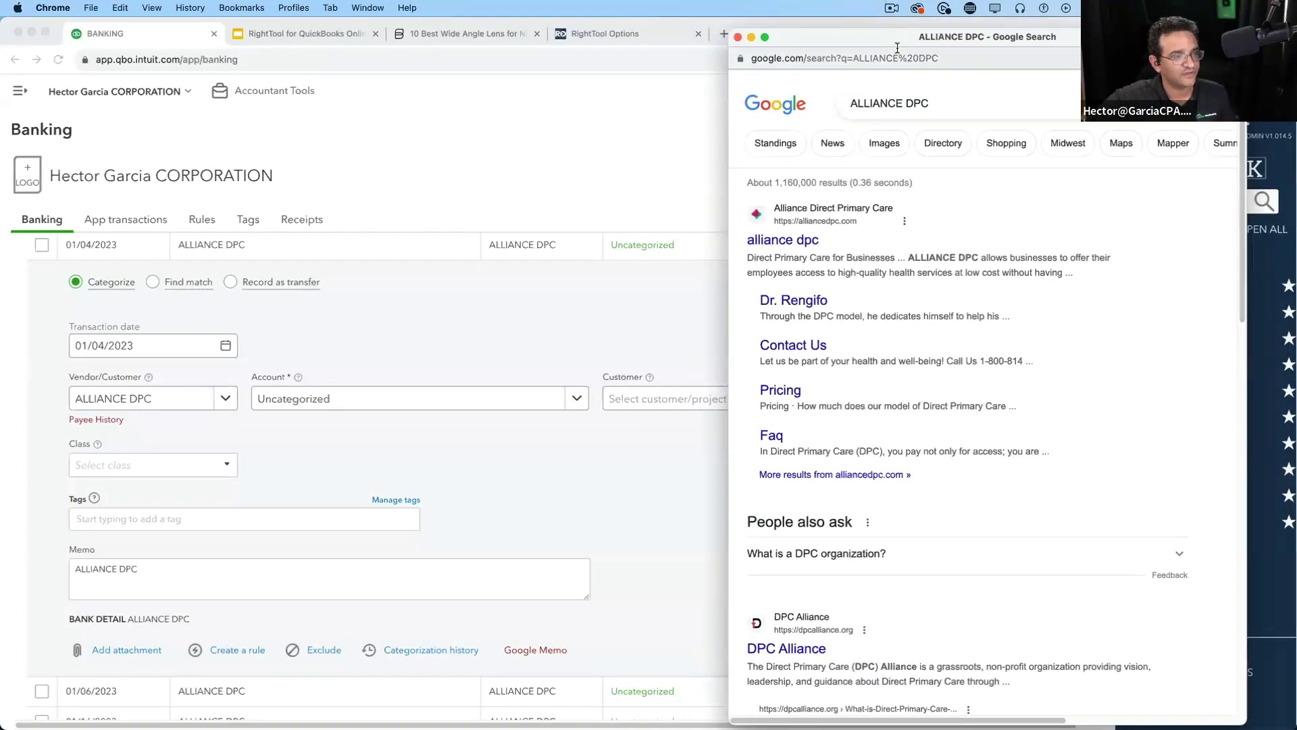
pyautogui.moveTo(906, 38); pyautogui.dragTo(931, 27)
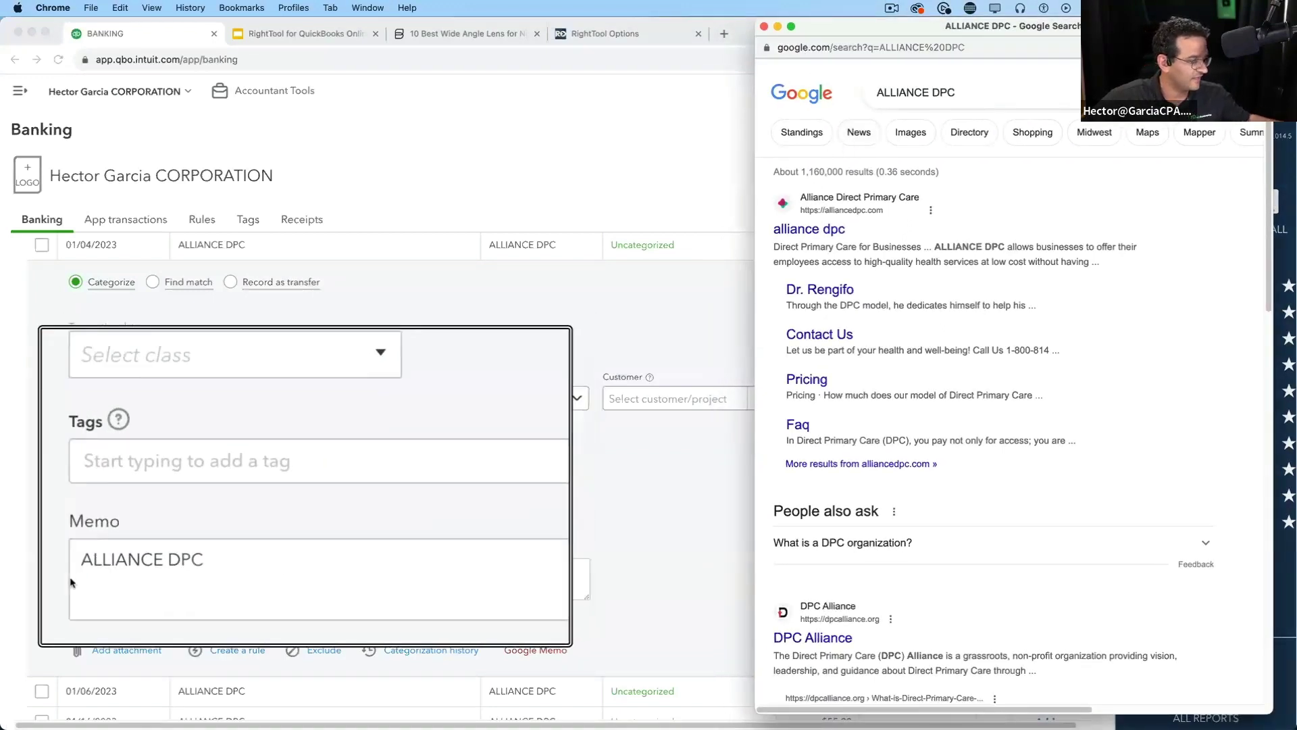
pyautogui.scroll(-8, 1110, 339)
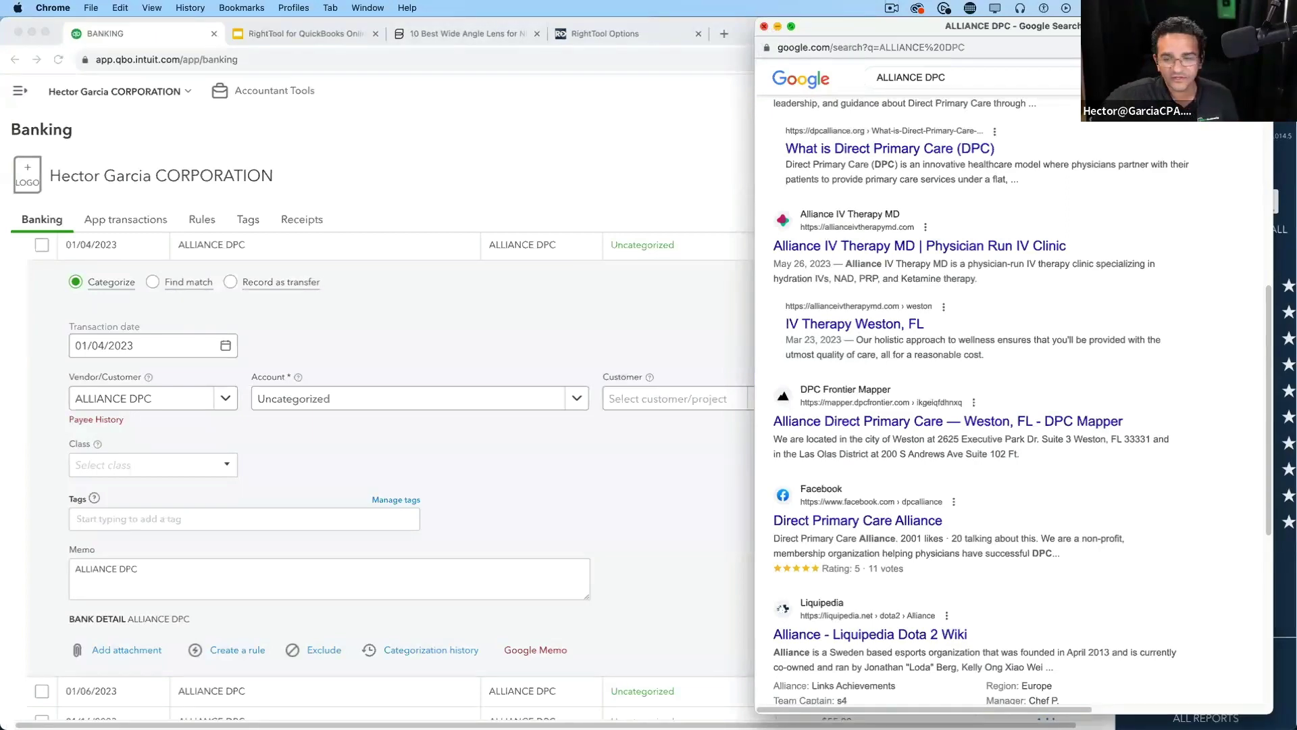
pyautogui.click(764, 27)
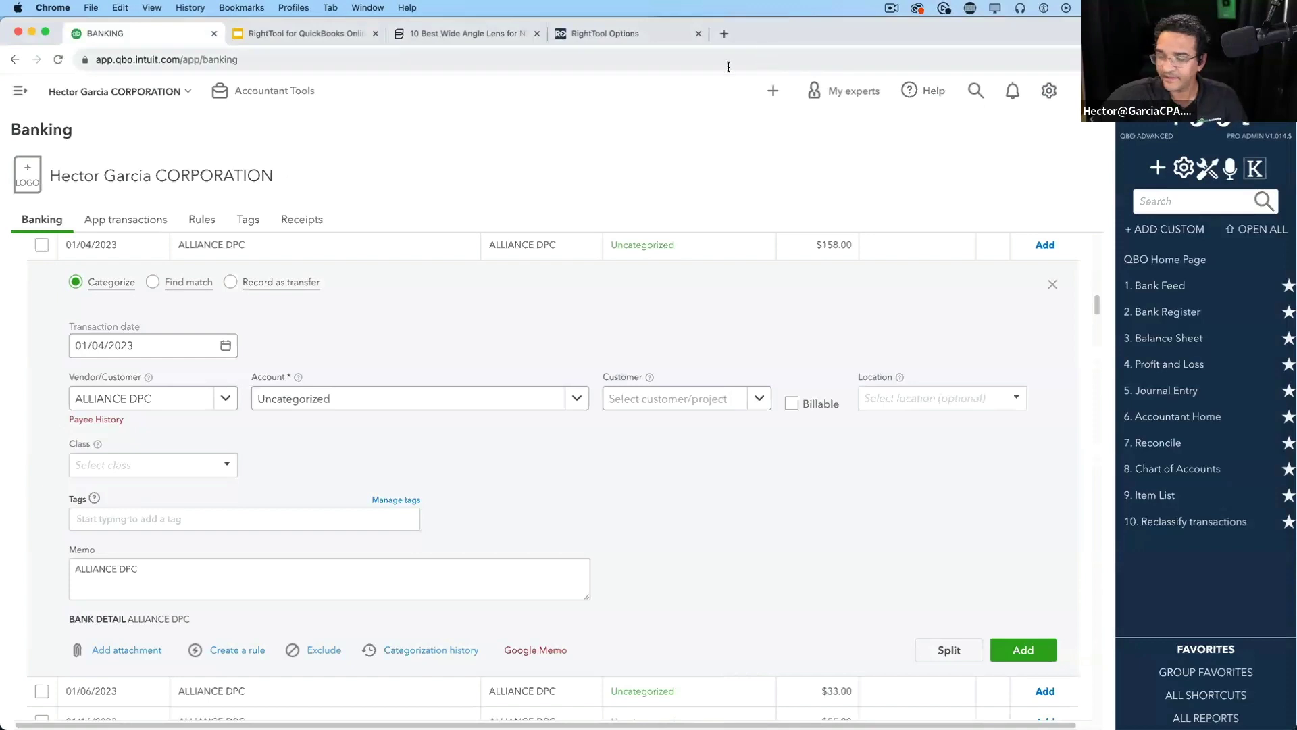
# Collapse the ALLIANCE DPC transaction and bring up Chrome's Extensions menu
pyautogui.click(429, 254)
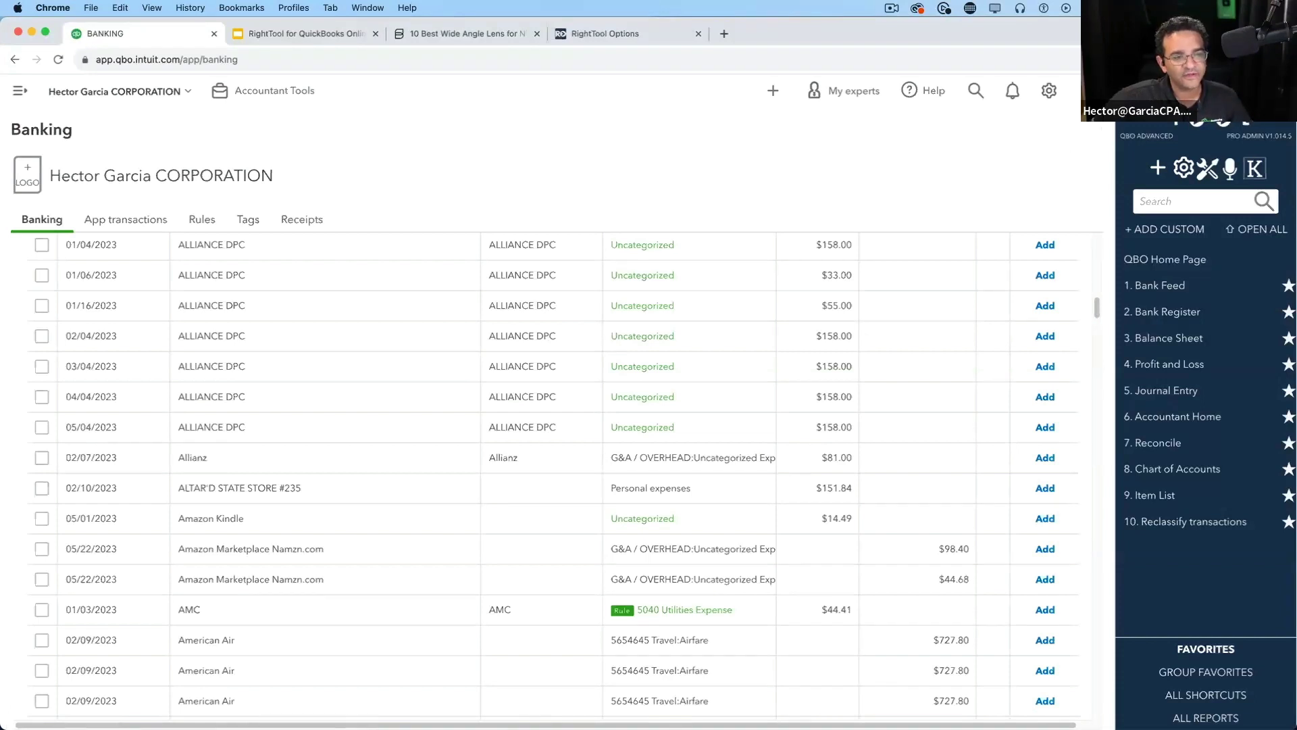
pyautogui.click(1285, 60)
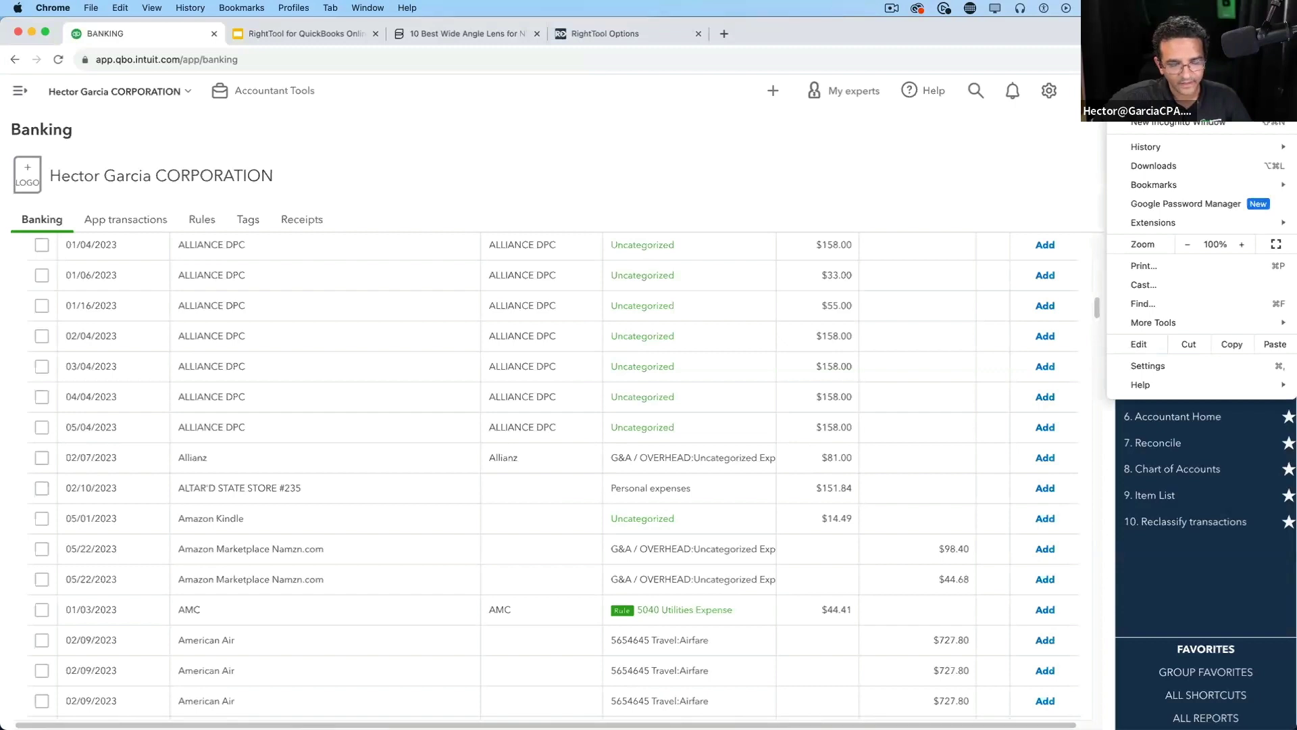
pyautogui.moveTo(1163, 226)
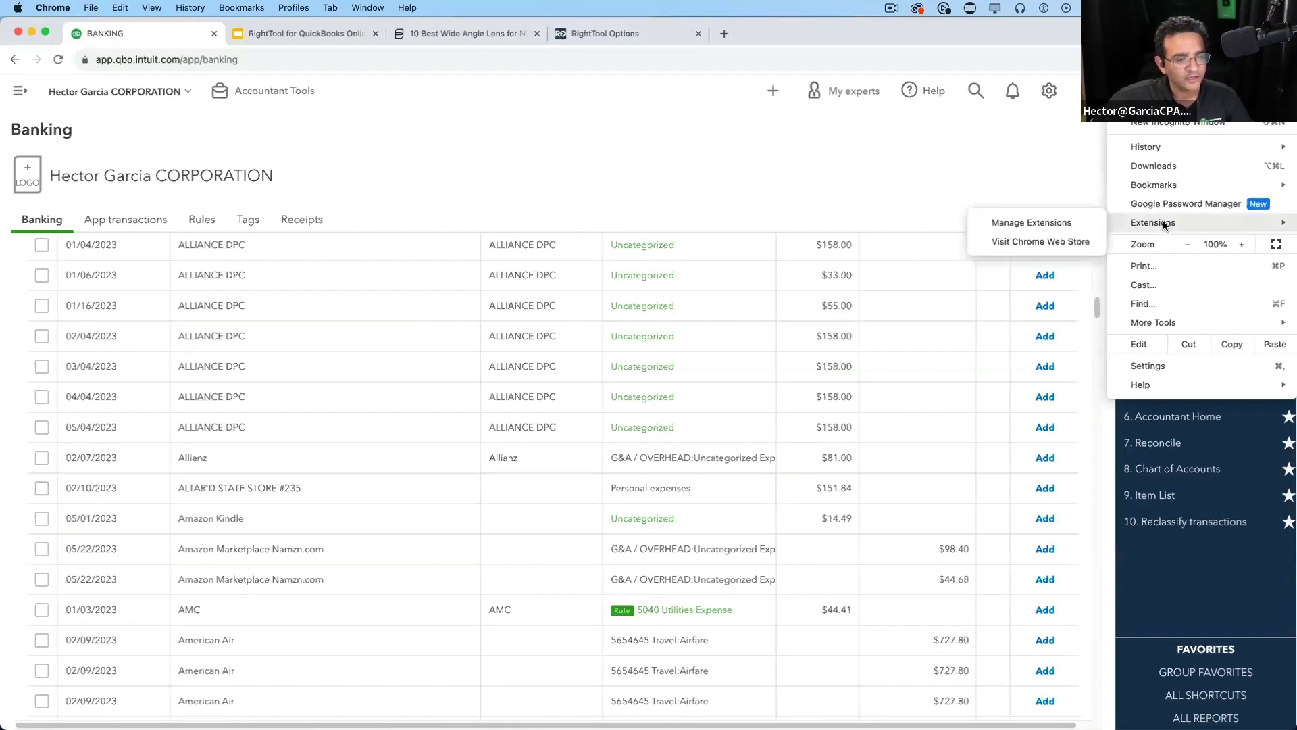
# Open Chrome's Extensions page and highlight the RightTool for QuickBooks Online card
pyautogui.click(1032, 223)
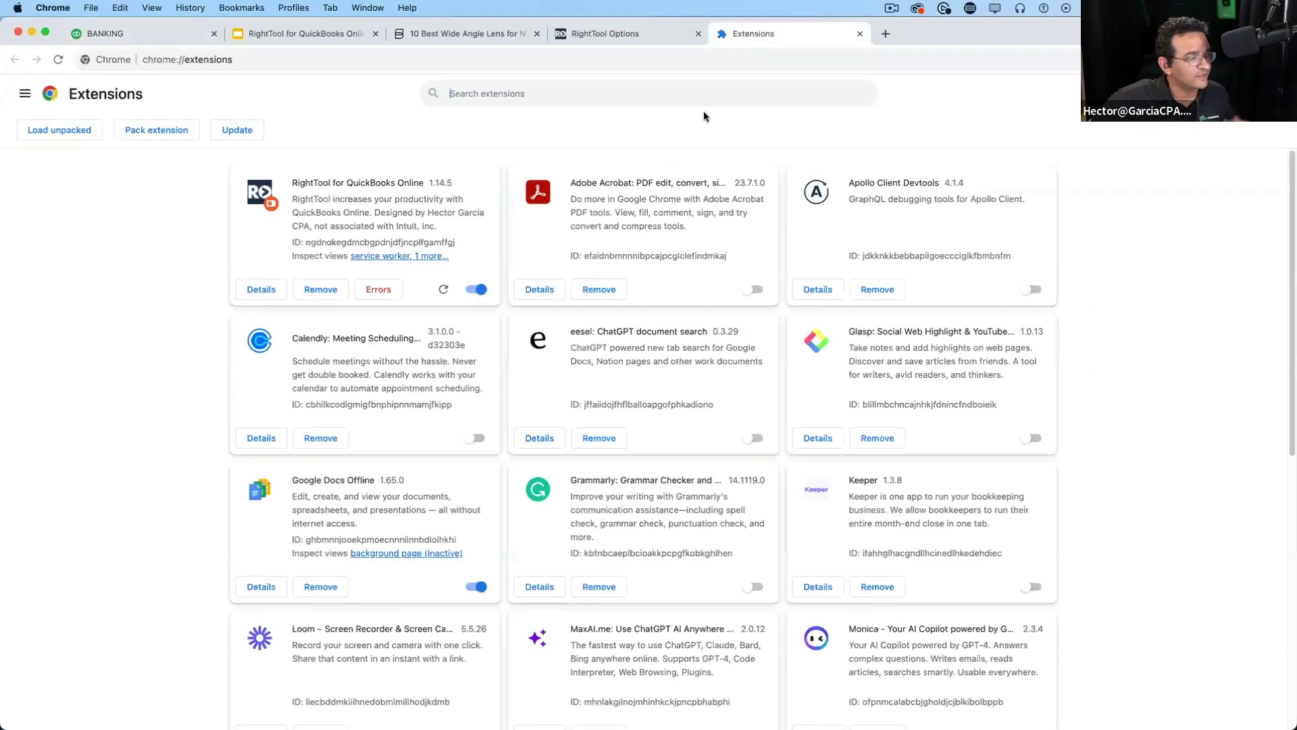
pyautogui.scroll(-7, 668, 395)
pyautogui.scroll(6, 521, 362)
pyautogui.scroll(-6, 608, 365)
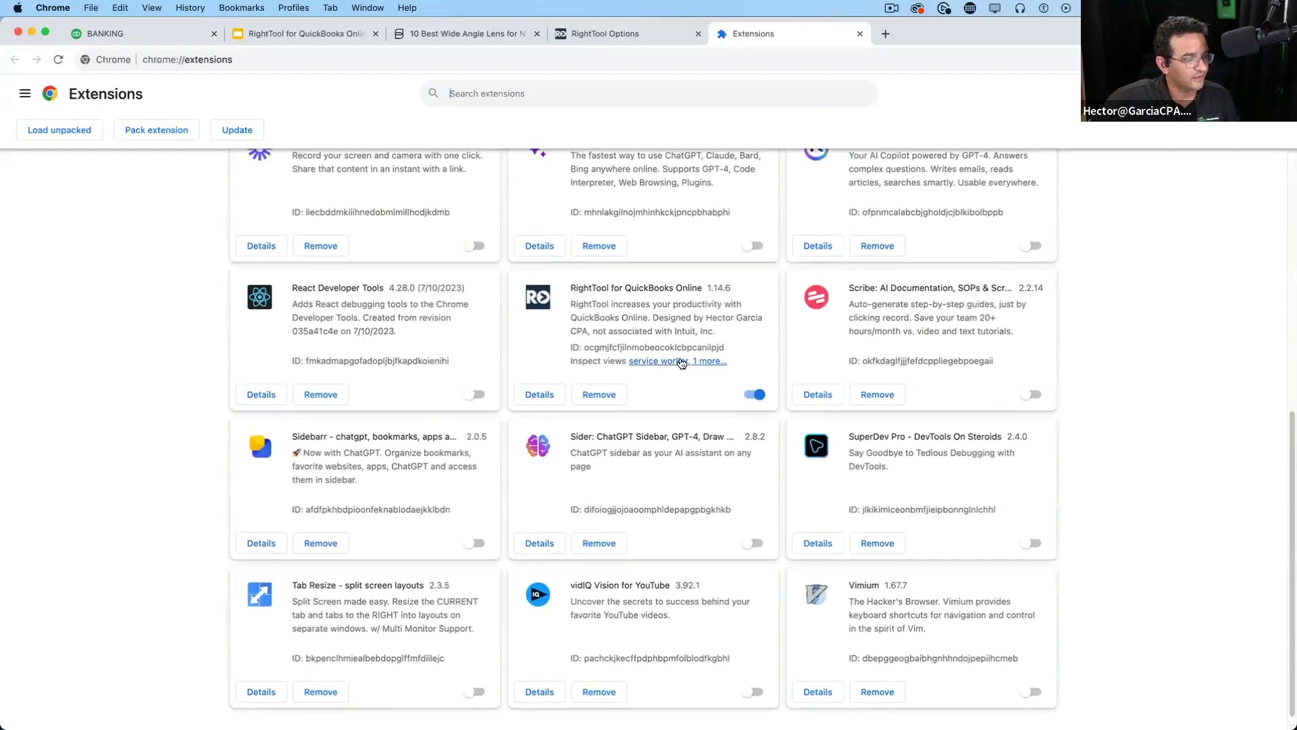
pyautogui.scroll(5, 371, 207)
pyautogui.scroll(3, 426, 263)
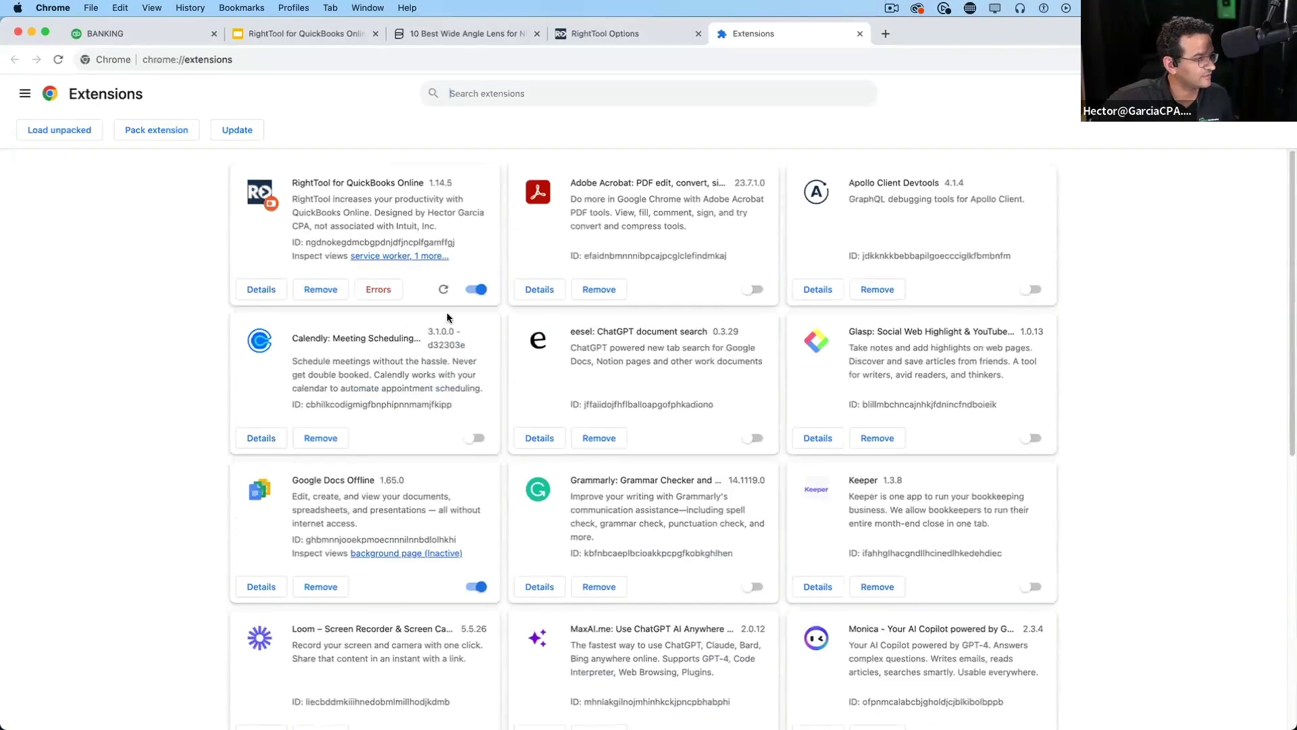
pyautogui.scroll(-7, 716, 418)
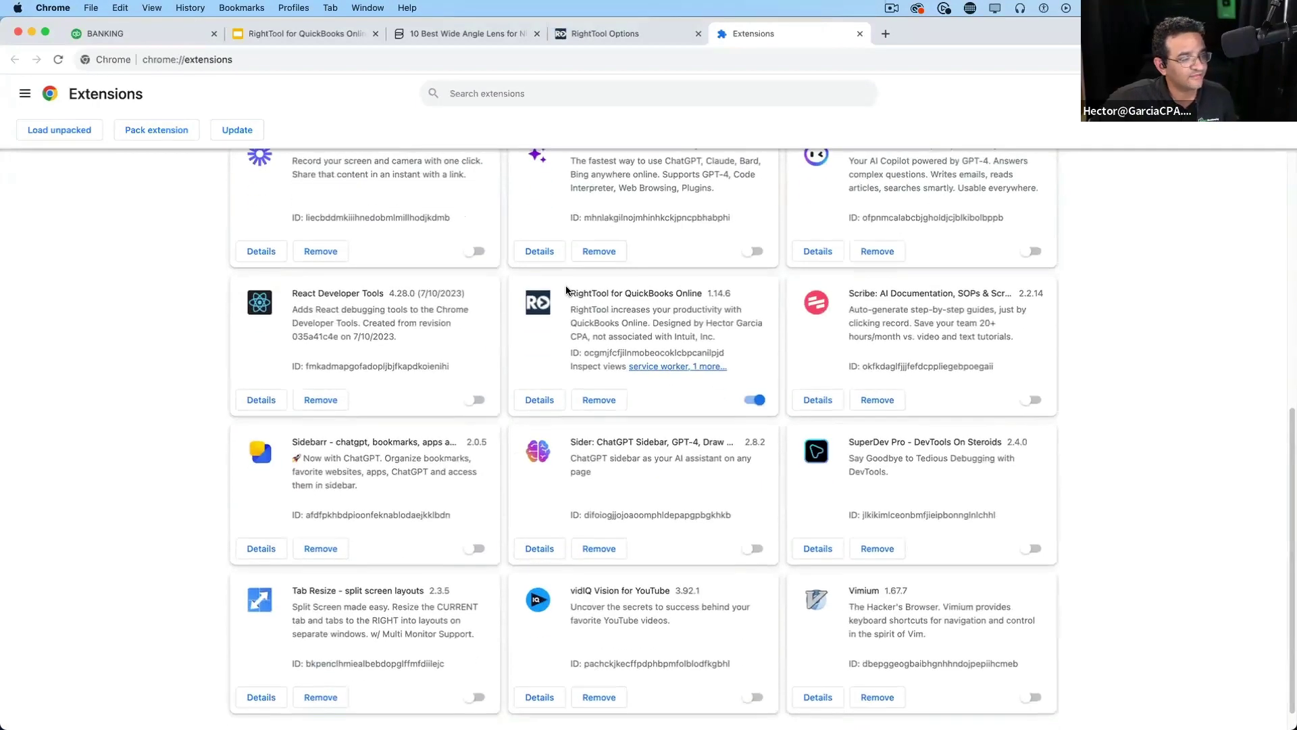
pyautogui.moveTo(569, 289); pyautogui.dragTo(780, 378)
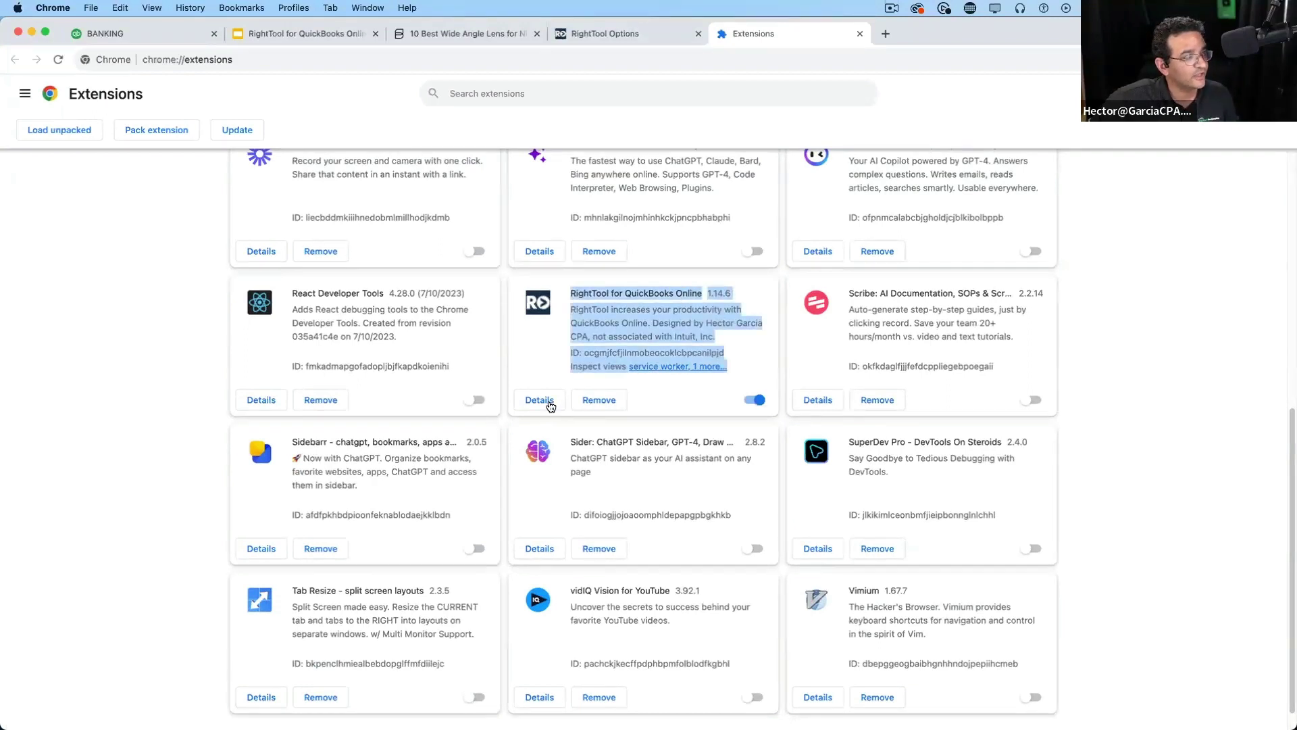
# Update extensions, confirm RightTool version 1.14.6 in Details, and toggle Developer mode off and on
pyautogui.click(238, 132)
pyautogui.click(540, 402)
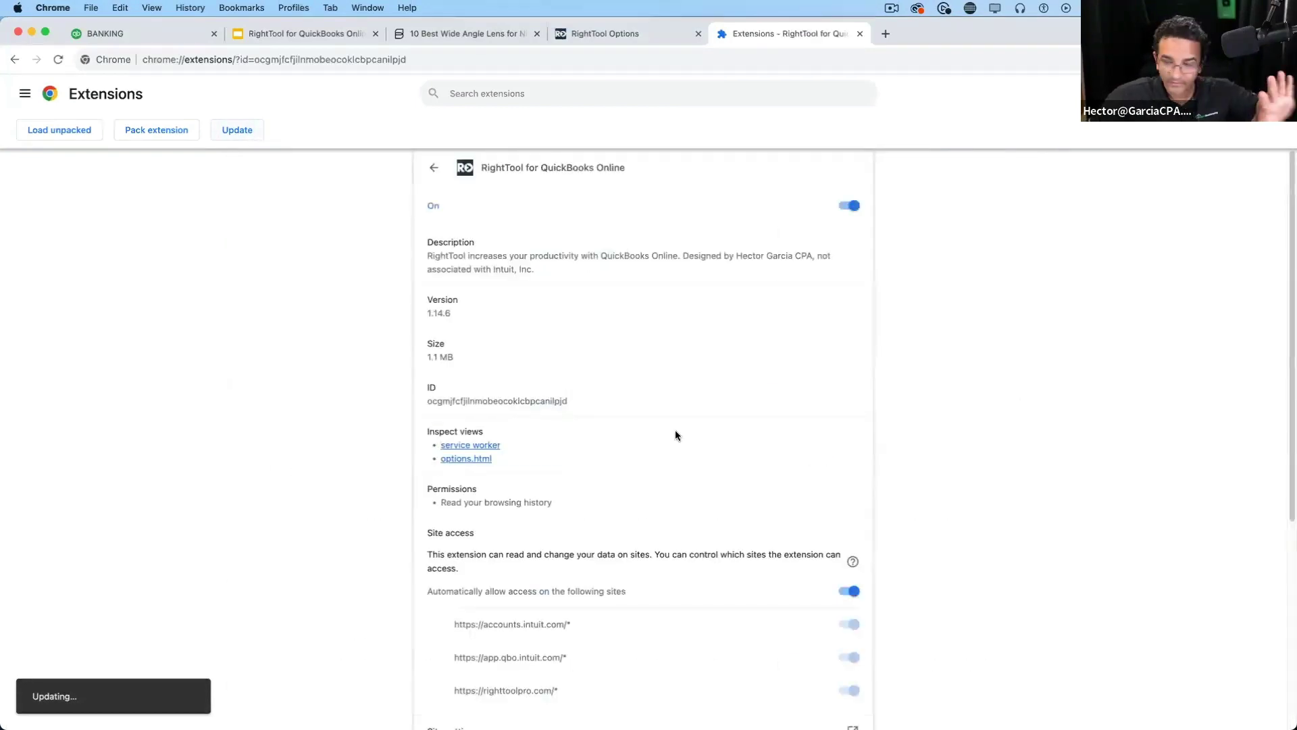
pyautogui.click(241, 131)
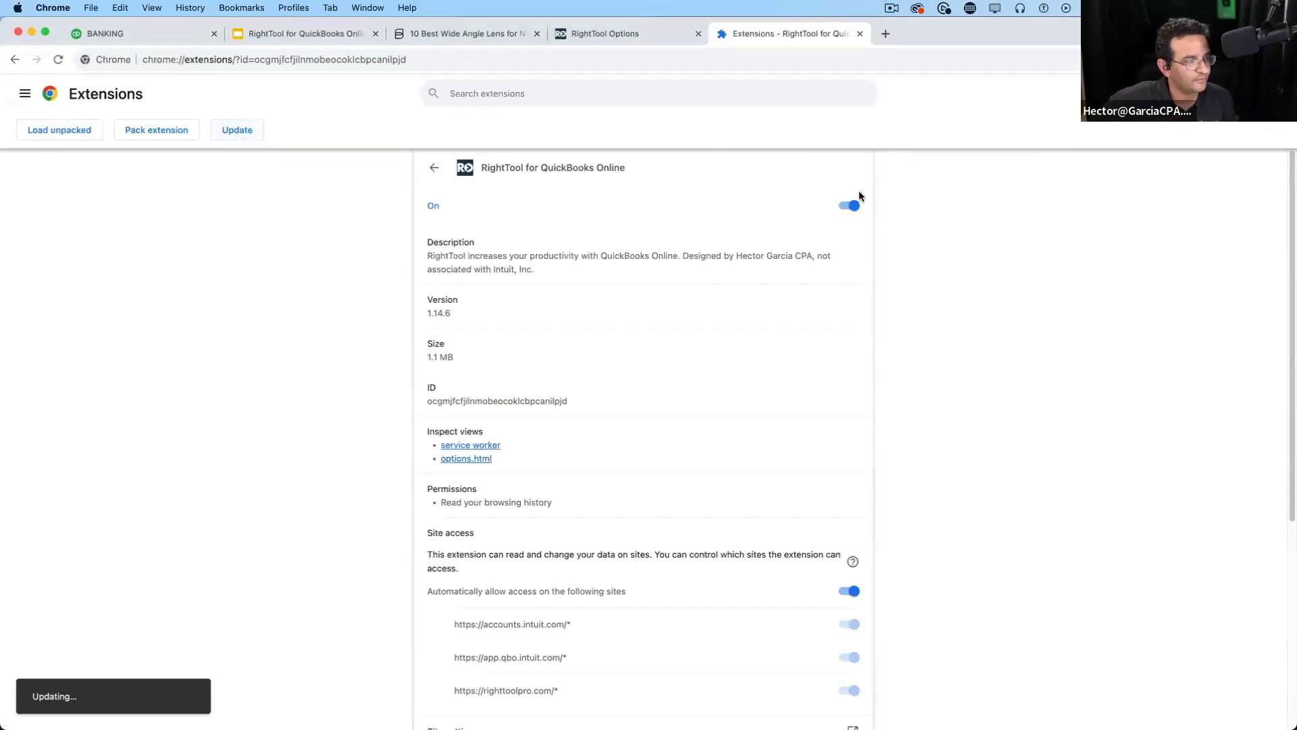
pyautogui.moveTo(465, 313); pyautogui.dragTo(417, 314)
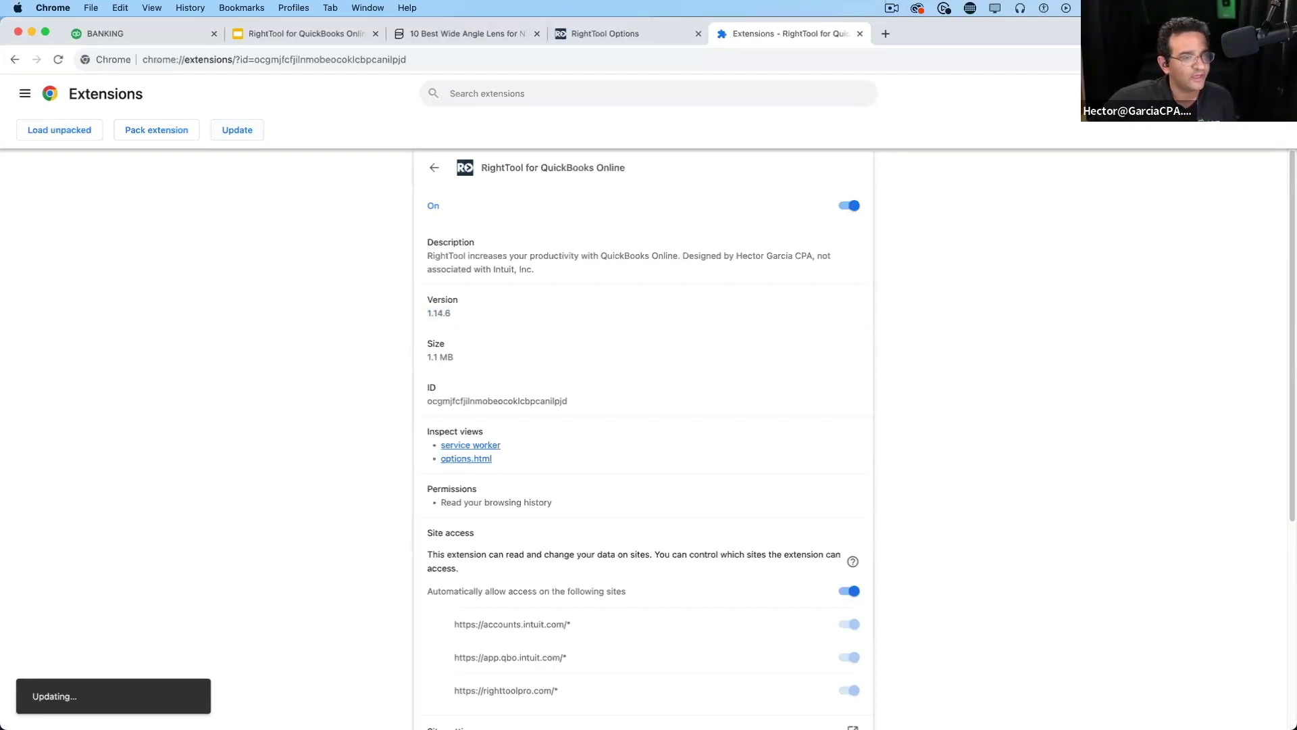
pyautogui.click(1271, 93)
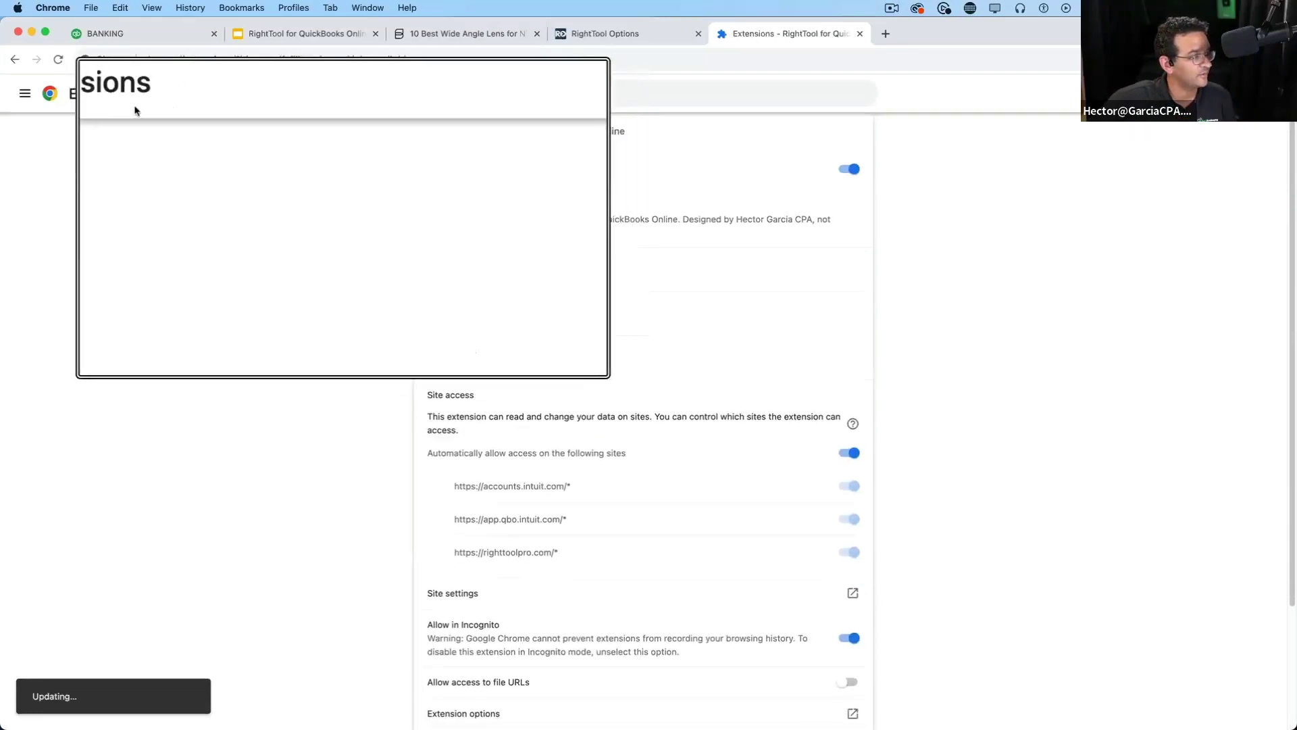
pyautogui.click(434, 131)
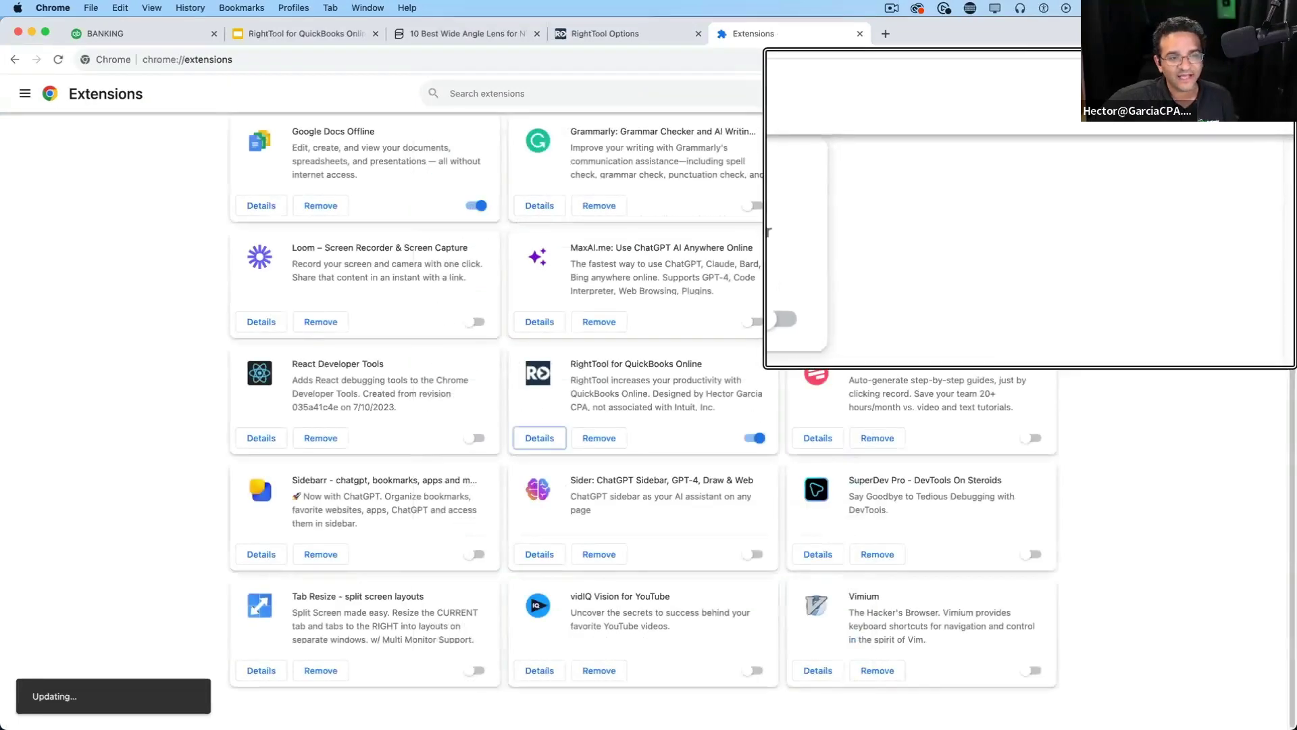
pyautogui.click(1270, 93)
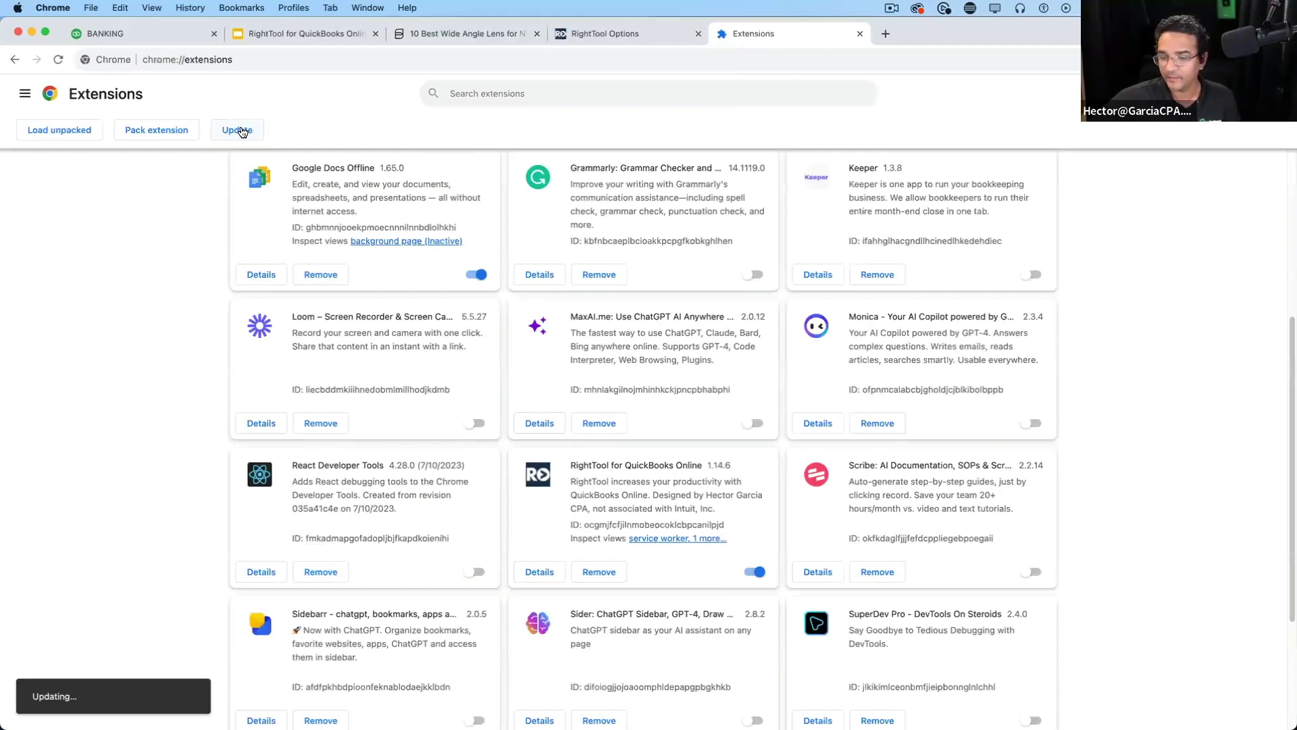
pyautogui.click(860, 33)
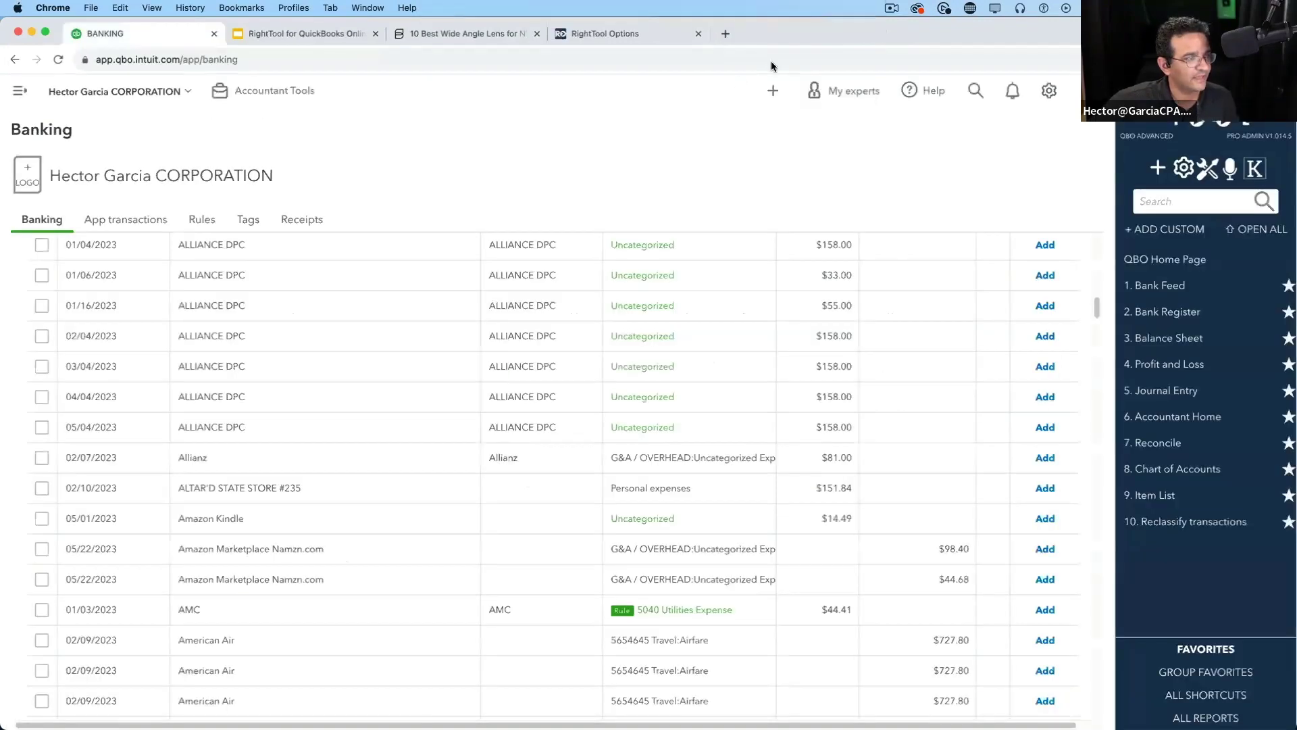
pyautogui.click(623, 29)
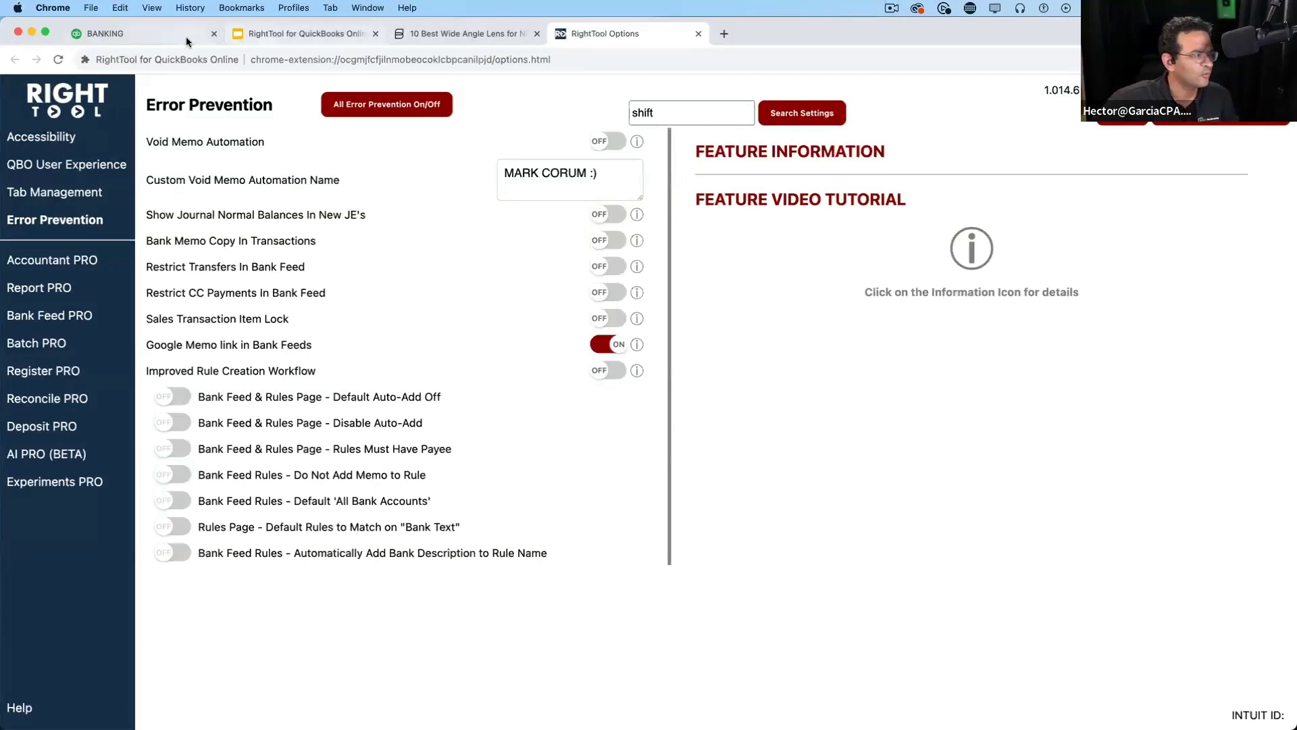
pyautogui.click(162, 37)
pyautogui.scroll(-1, 387, 483)
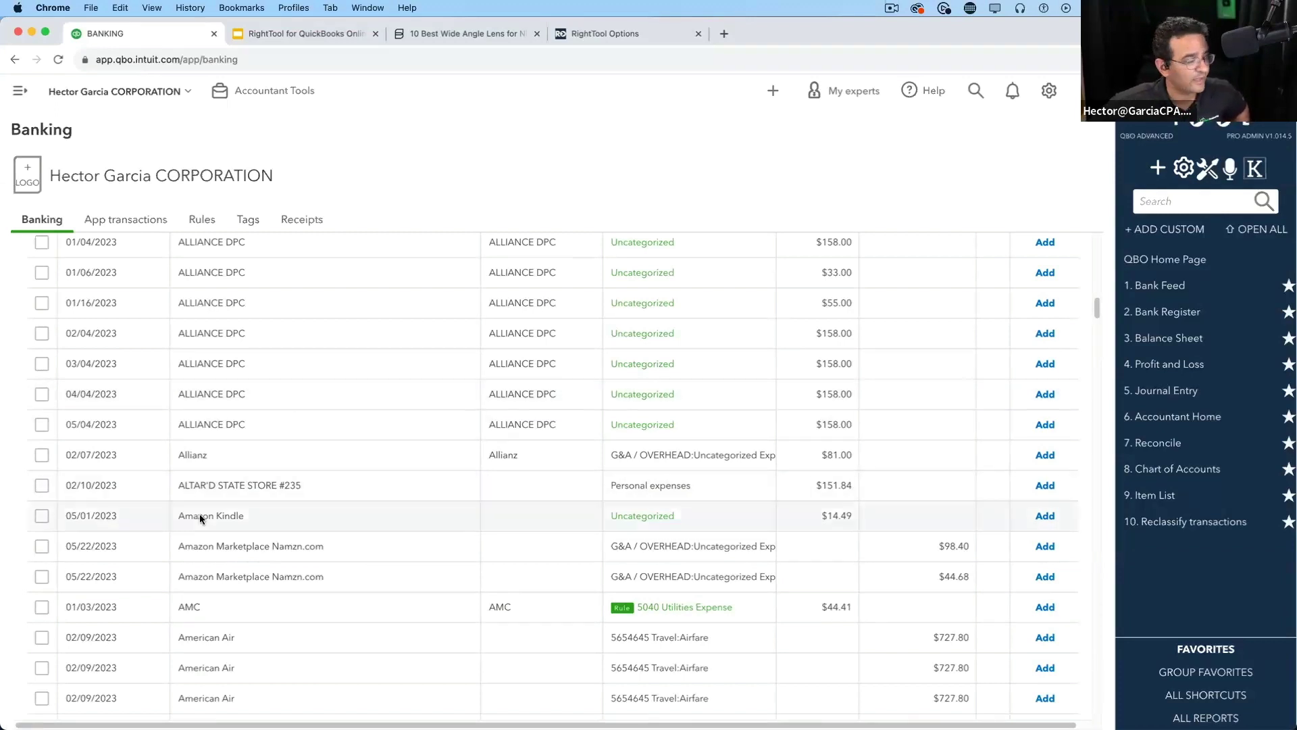
# Expand the ALTAR'D STATE STORE #235 transaction and look up its bank detail with Google Memo
pyautogui.click(387, 485)
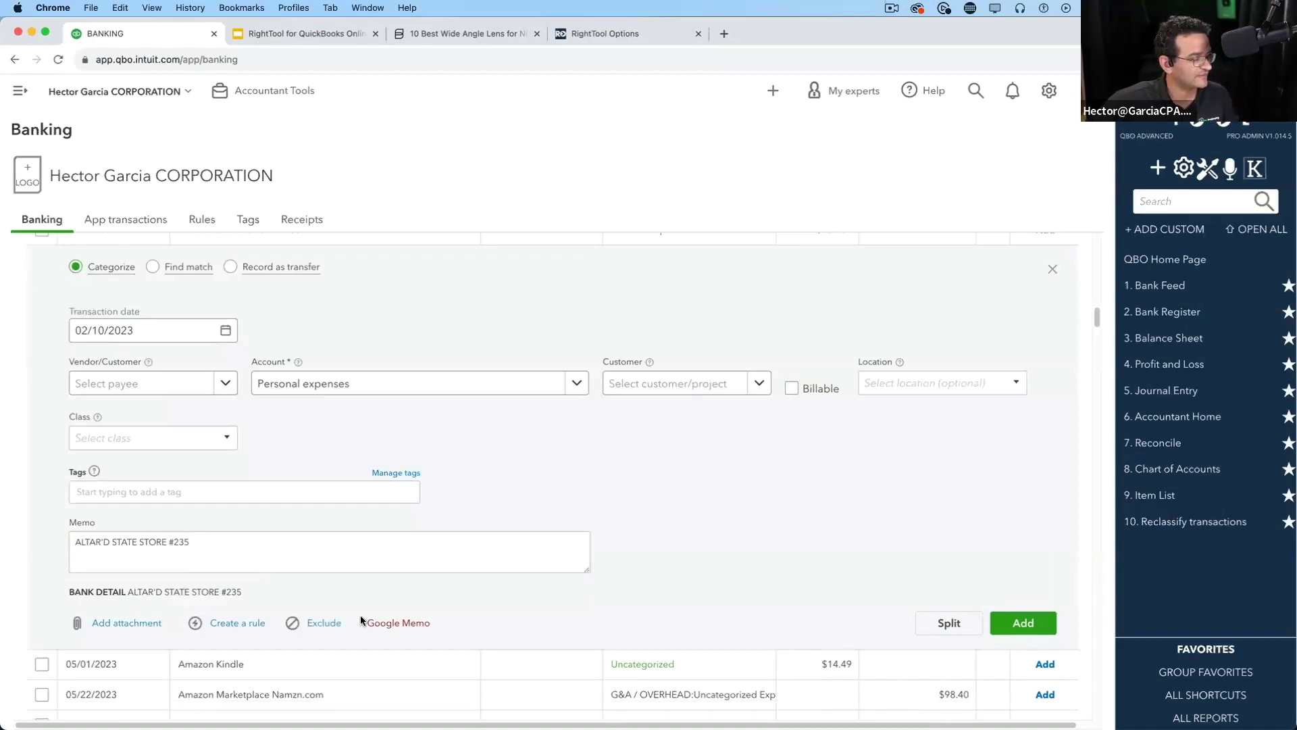
pyautogui.moveTo(129, 591); pyautogui.dragTo(262, 595)
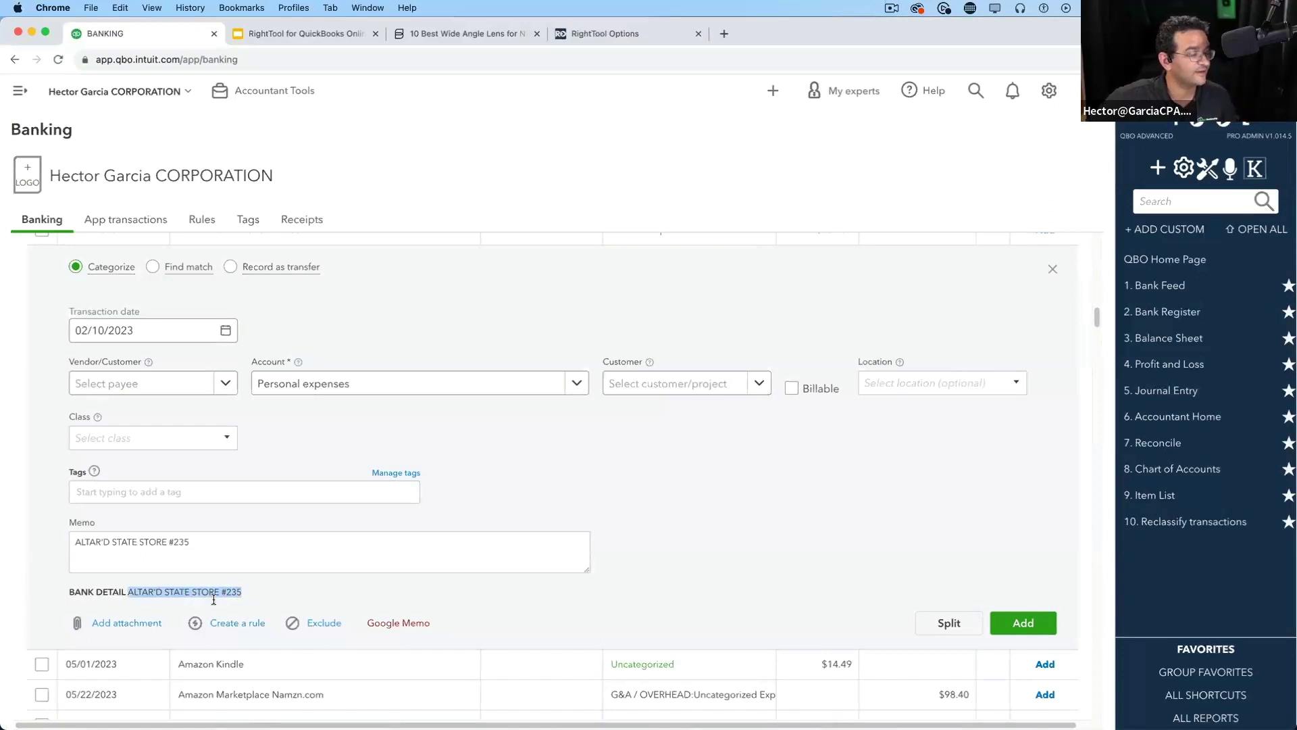
pyautogui.click(398, 623)
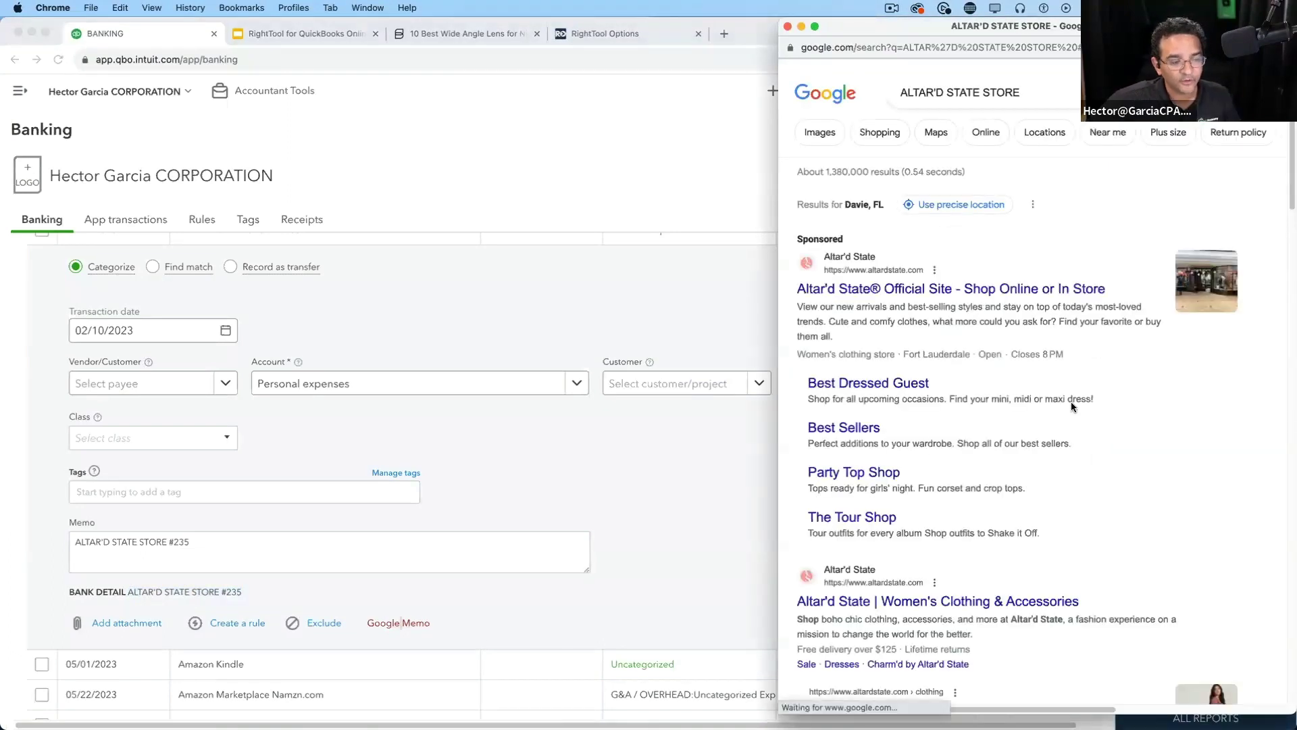
pyautogui.scroll(-10, 1072, 406)
pyautogui.scroll(-2, 1077, 435)
pyautogui.scroll(8, 1076, 439)
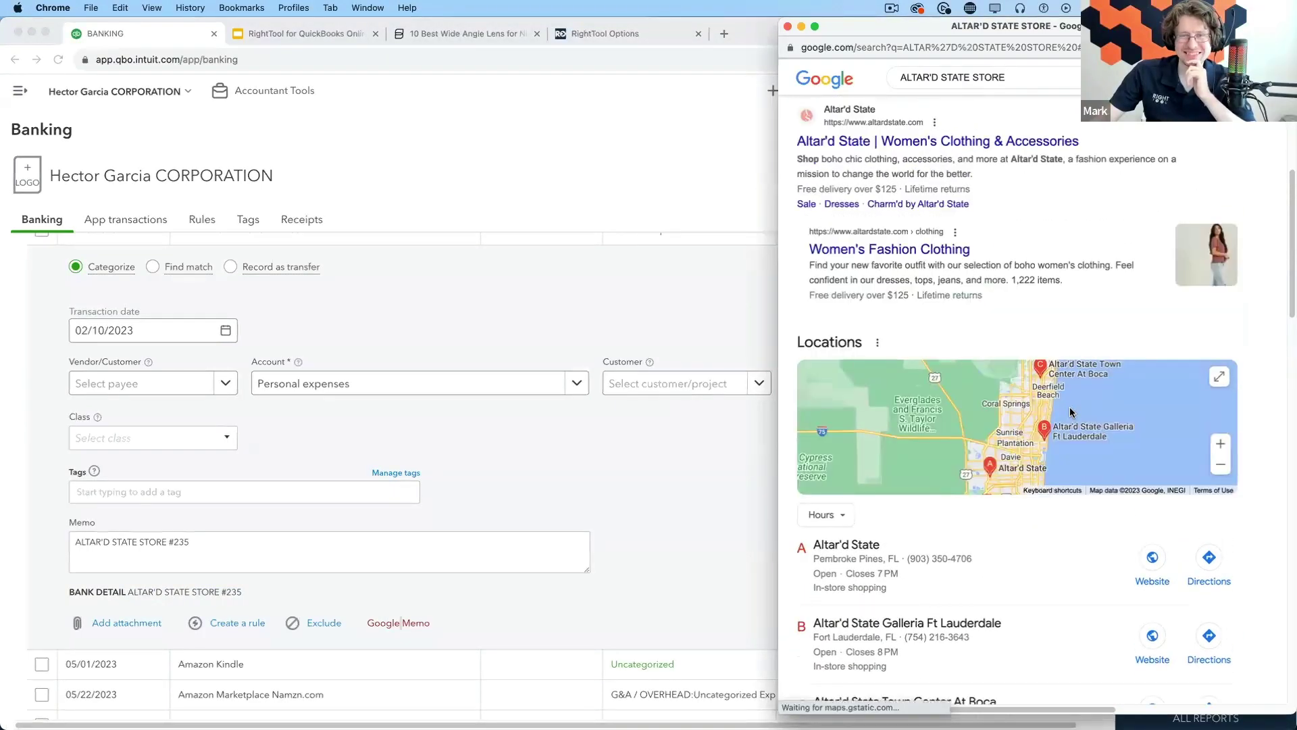
pyautogui.scroll(4, 1076, 424)
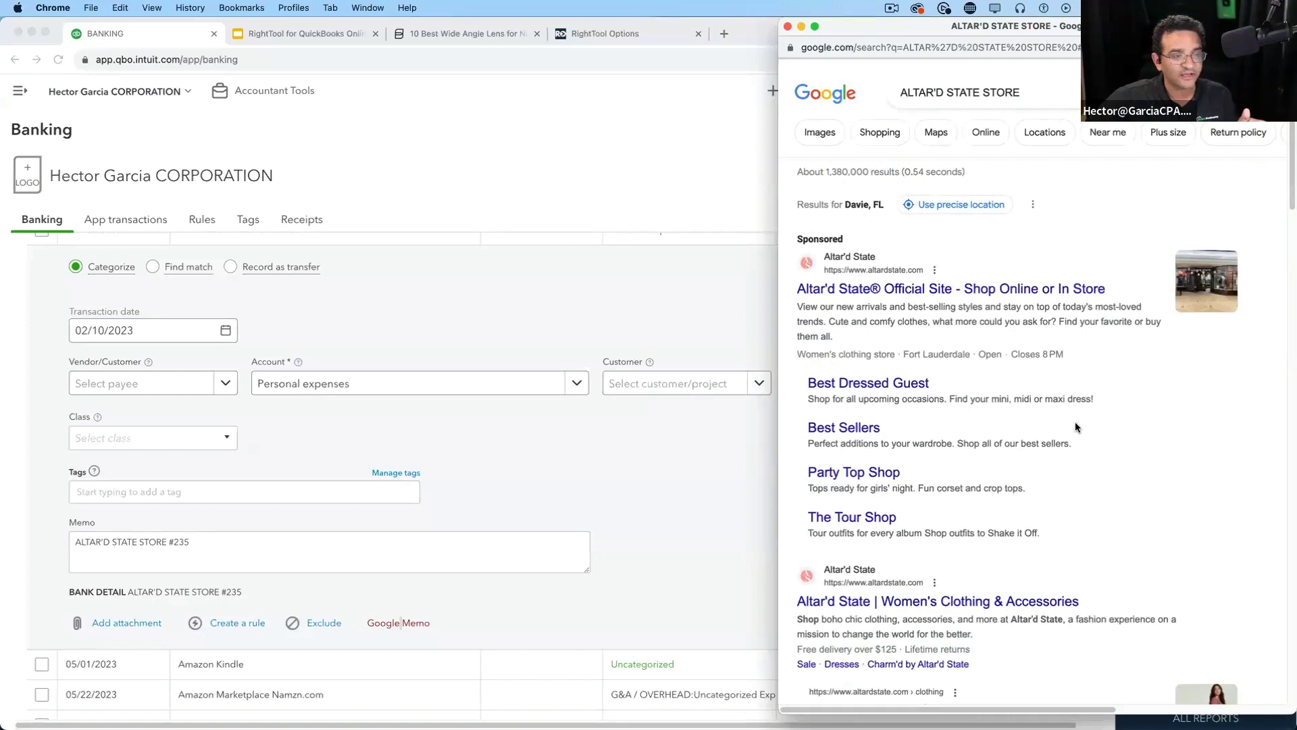
pyautogui.click(787, 27)
# Select the full memo text, run Google Memo again, and close the search window
pyautogui.click(217, 553)
pyautogui.moveTo(128, 538); pyautogui.dragTo(56, 535)
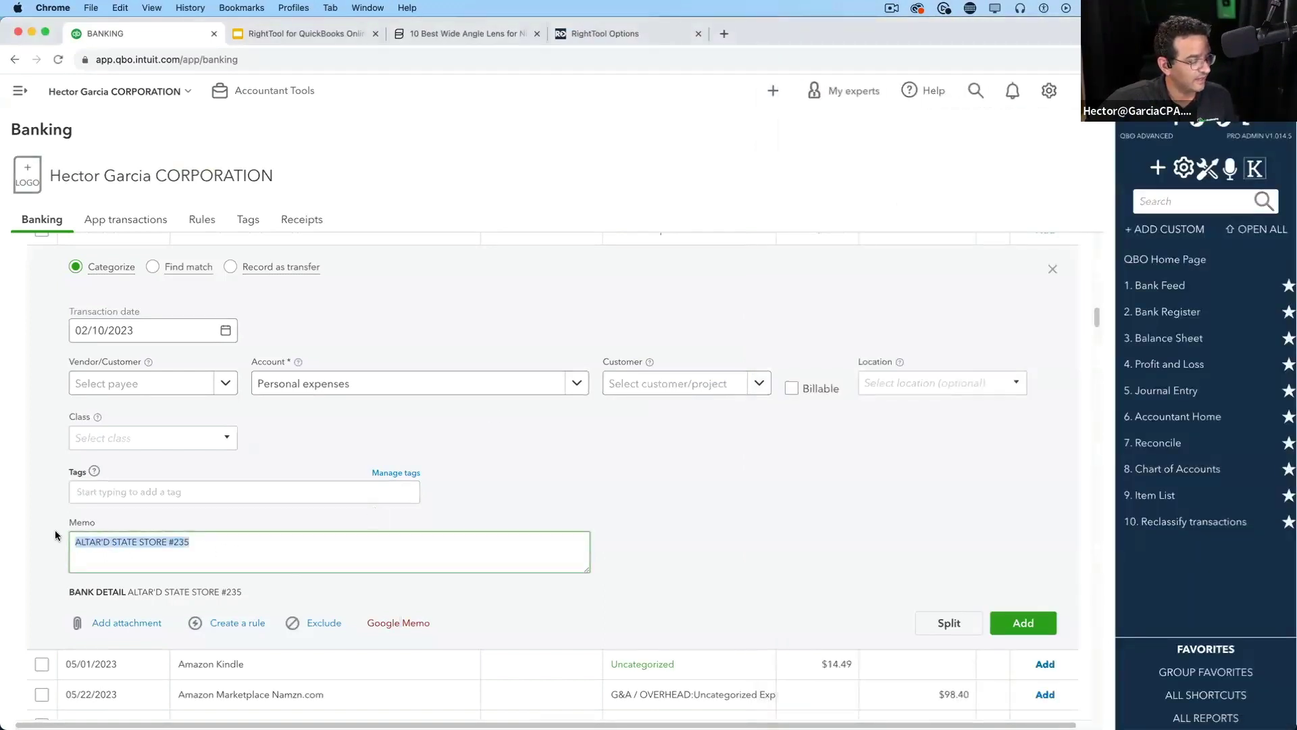
pyautogui.click(397, 622)
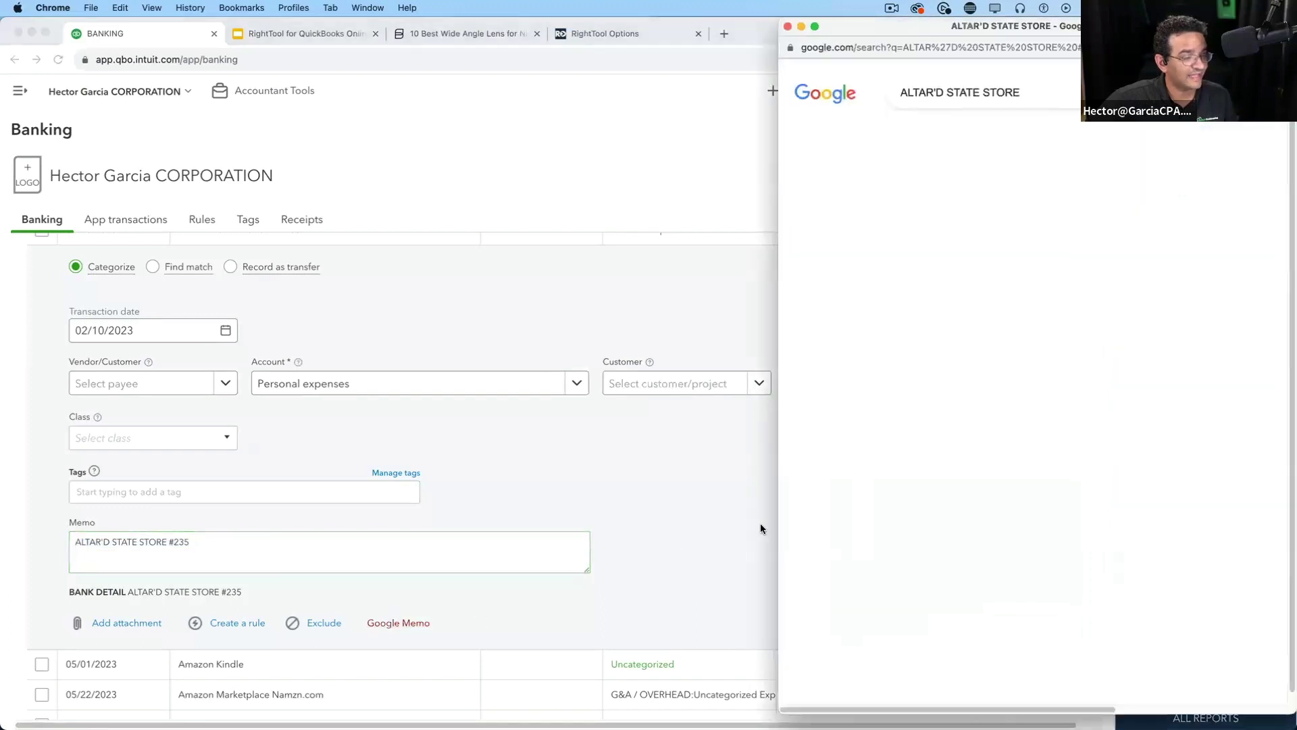
pyautogui.click(787, 26)
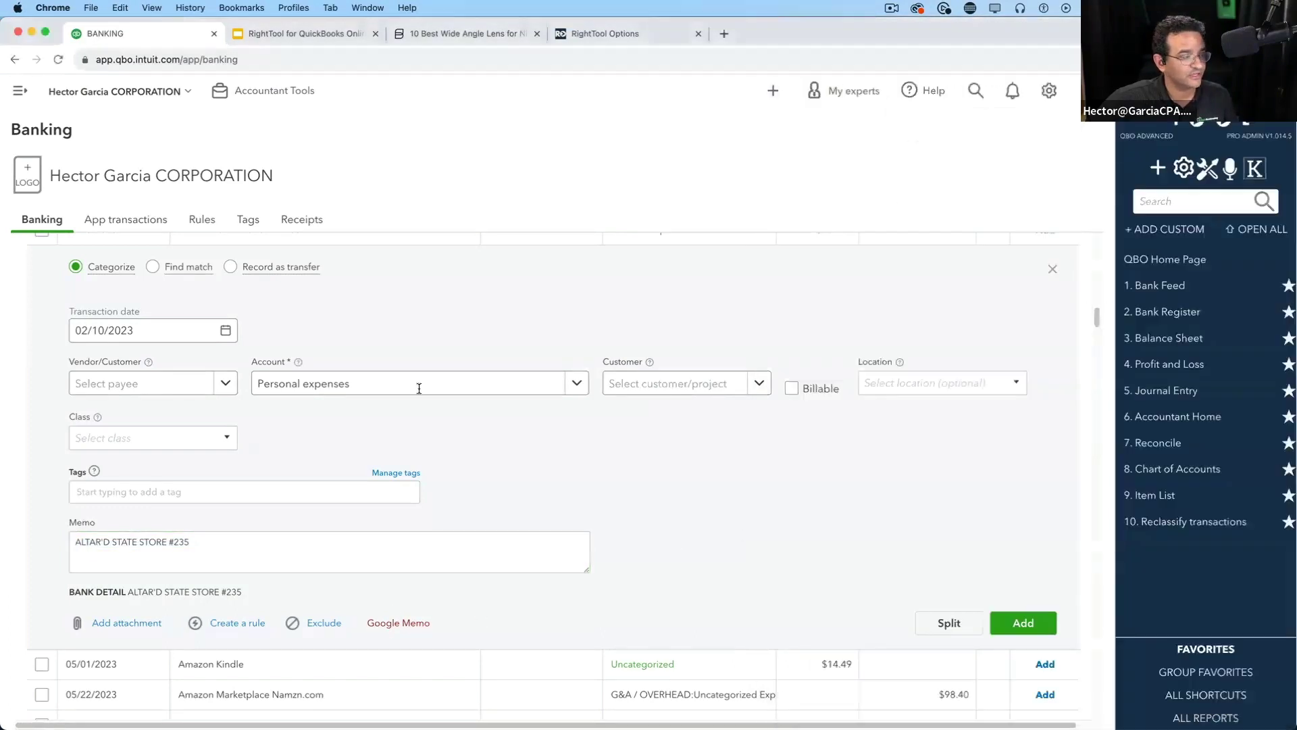
pyautogui.moveTo(76, 540); pyautogui.dragTo(137, 542)
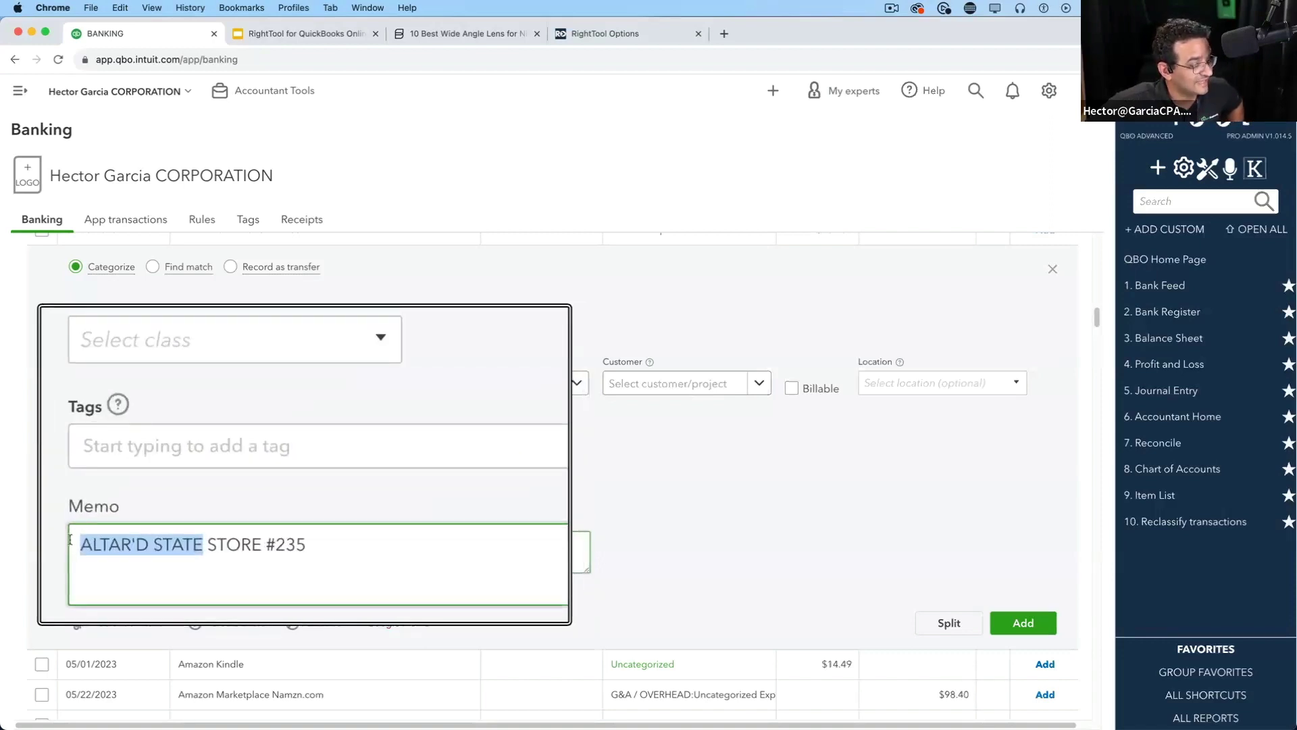
pyautogui.click(405, 622)
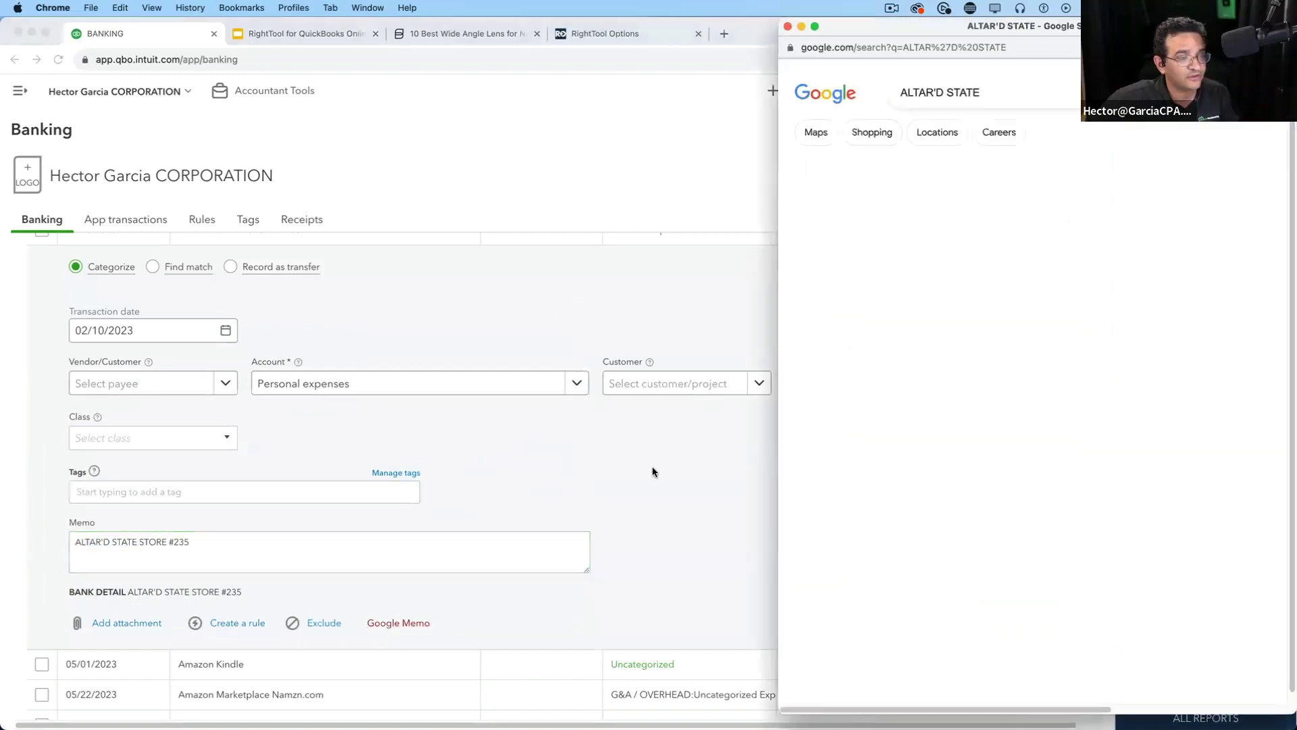
pyautogui.tripleClick(1012, 96)
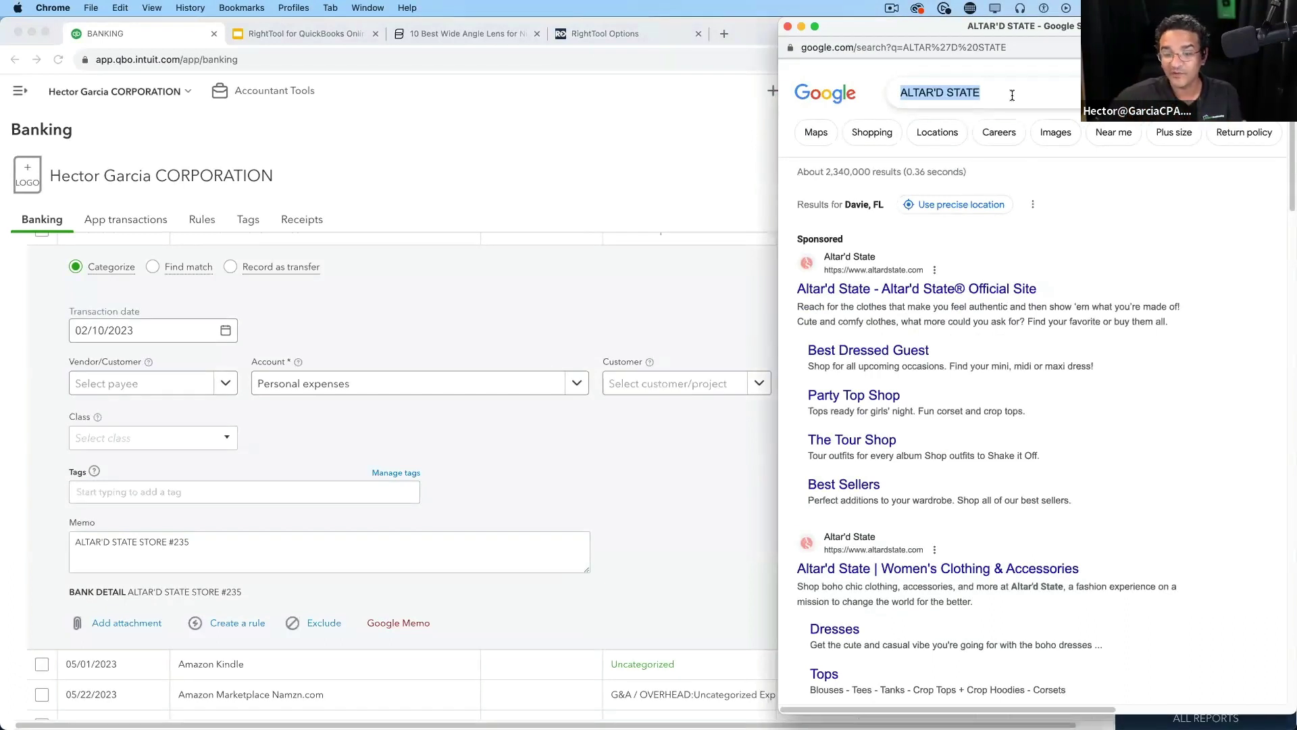
pyautogui.click(787, 27)
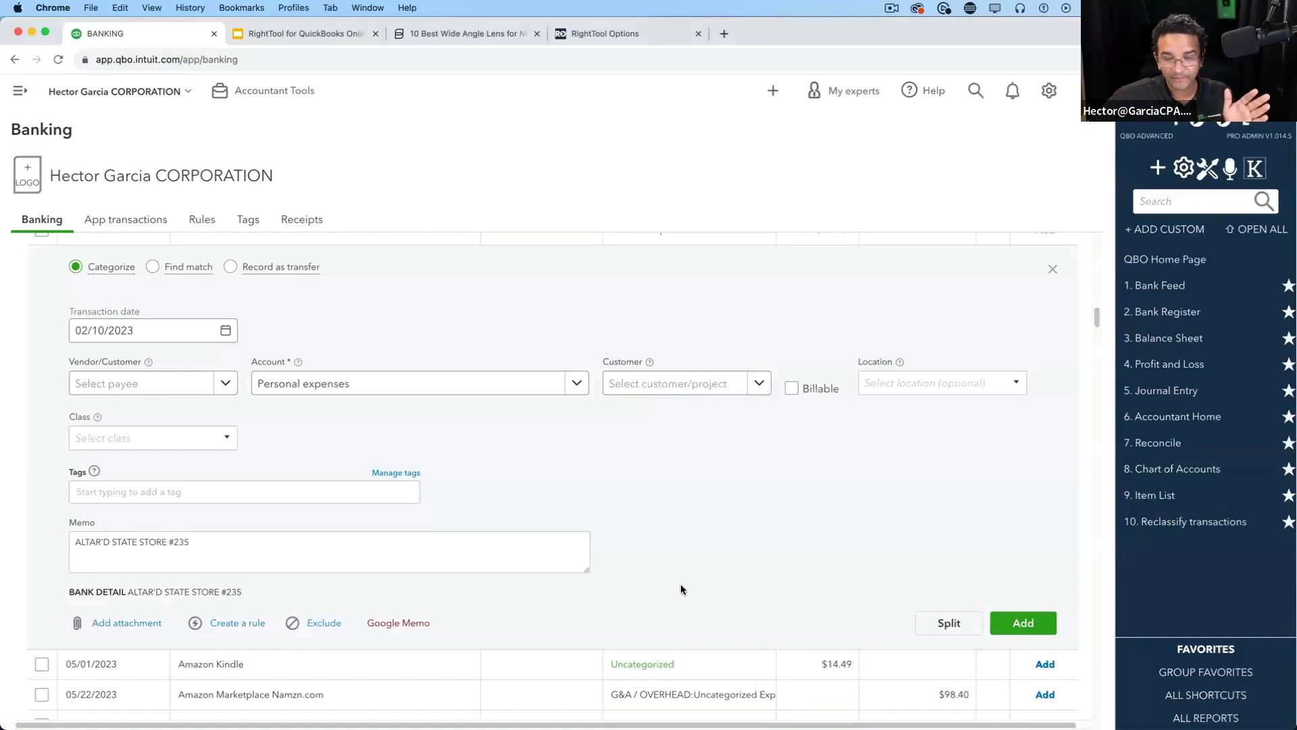
pyautogui.scroll(-1, 629, 594)
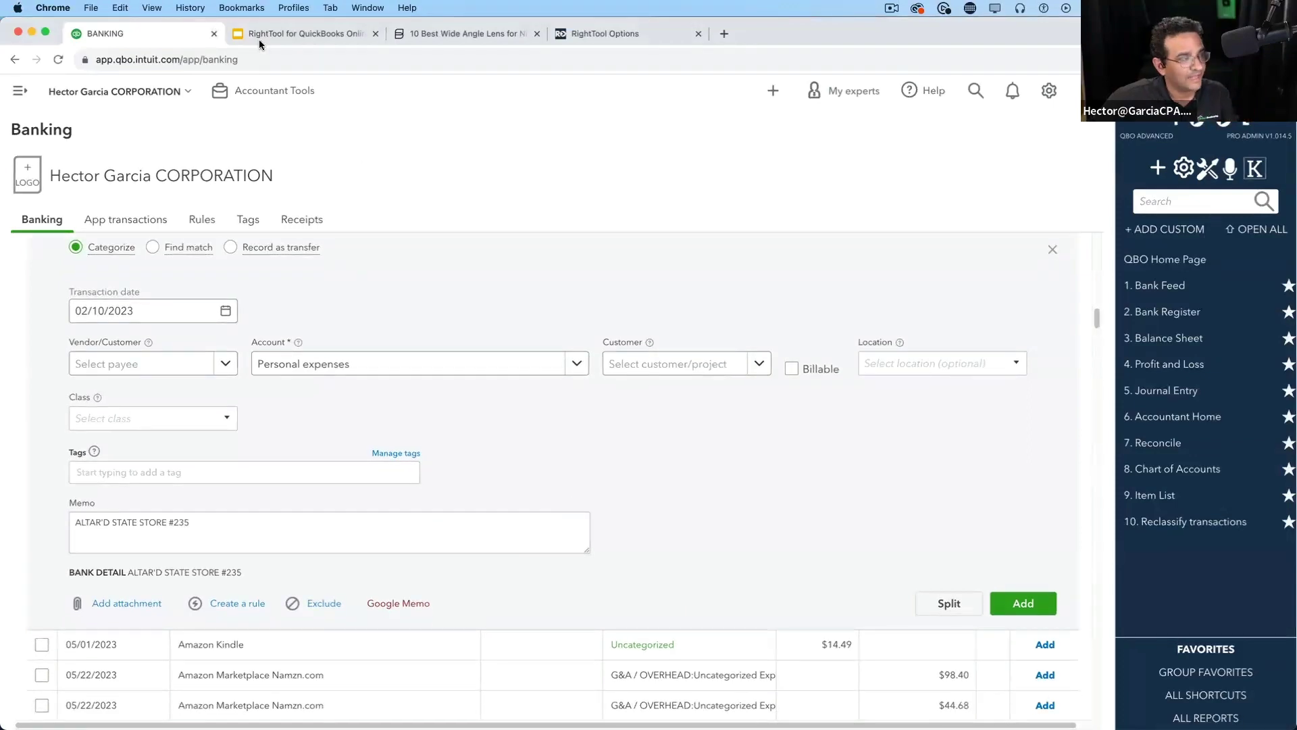
# Move from RightTool Options to Google Slides and present the 'Features Available in FREE and PRO' slide
pyautogui.click(635, 35)
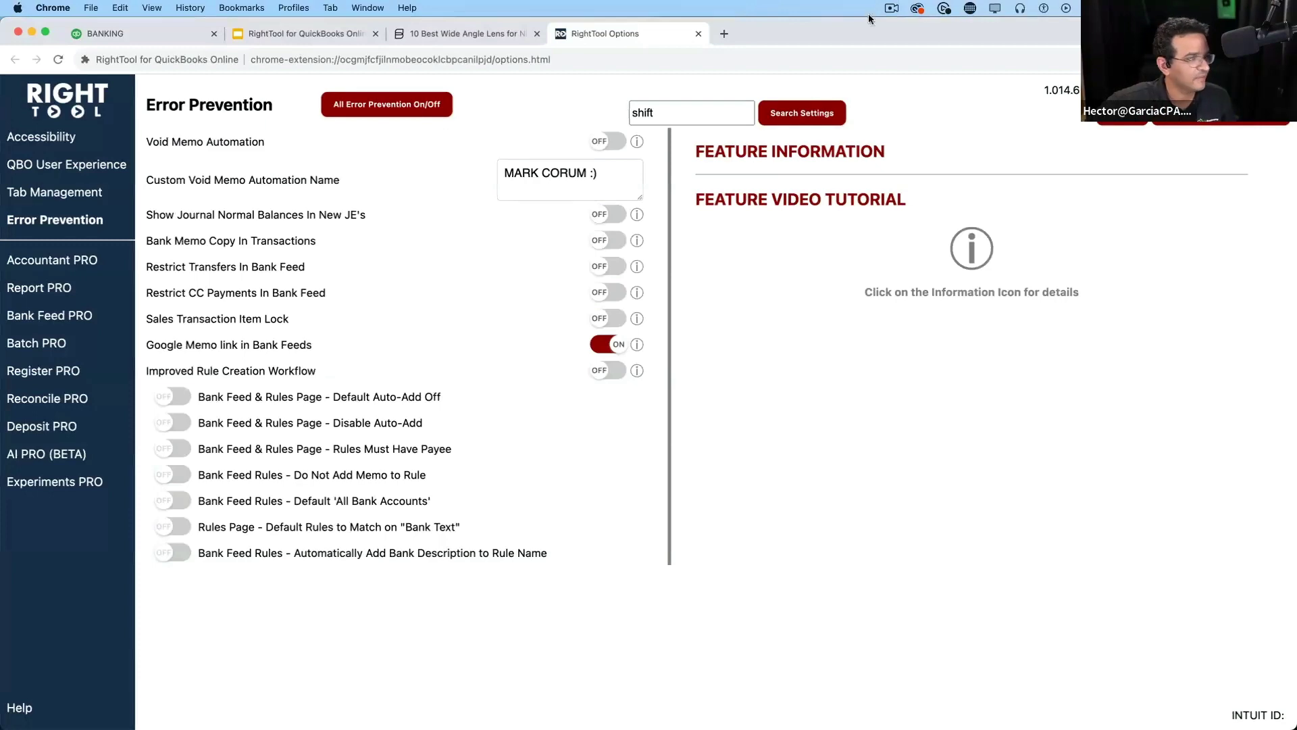
pyautogui.click(315, 39)
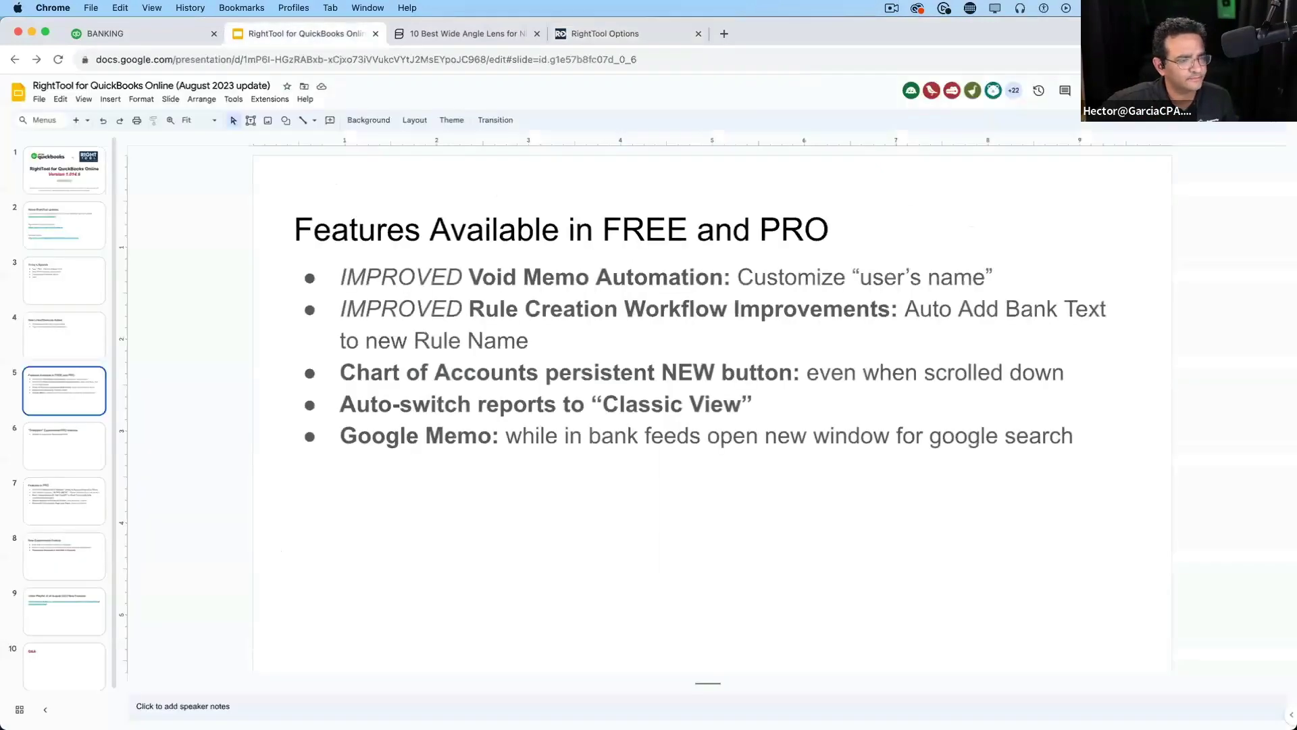
pyautogui.click(1142, 90)
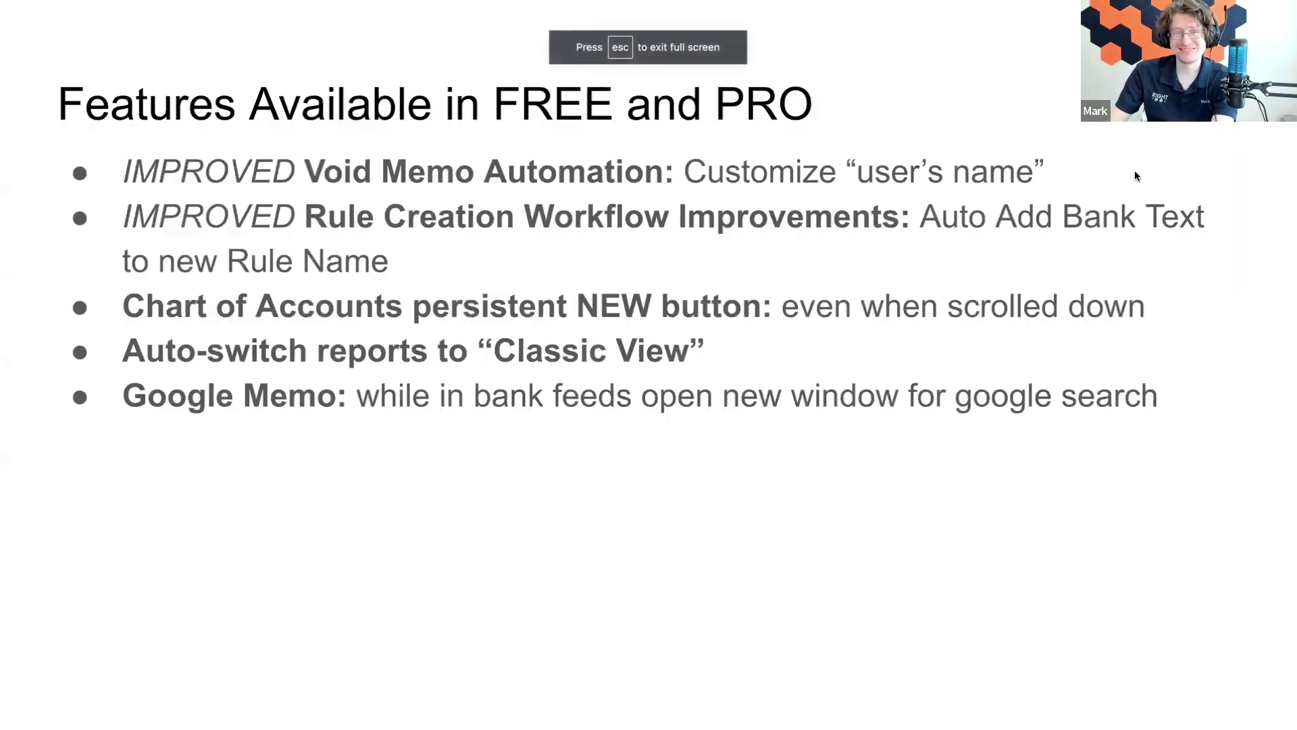
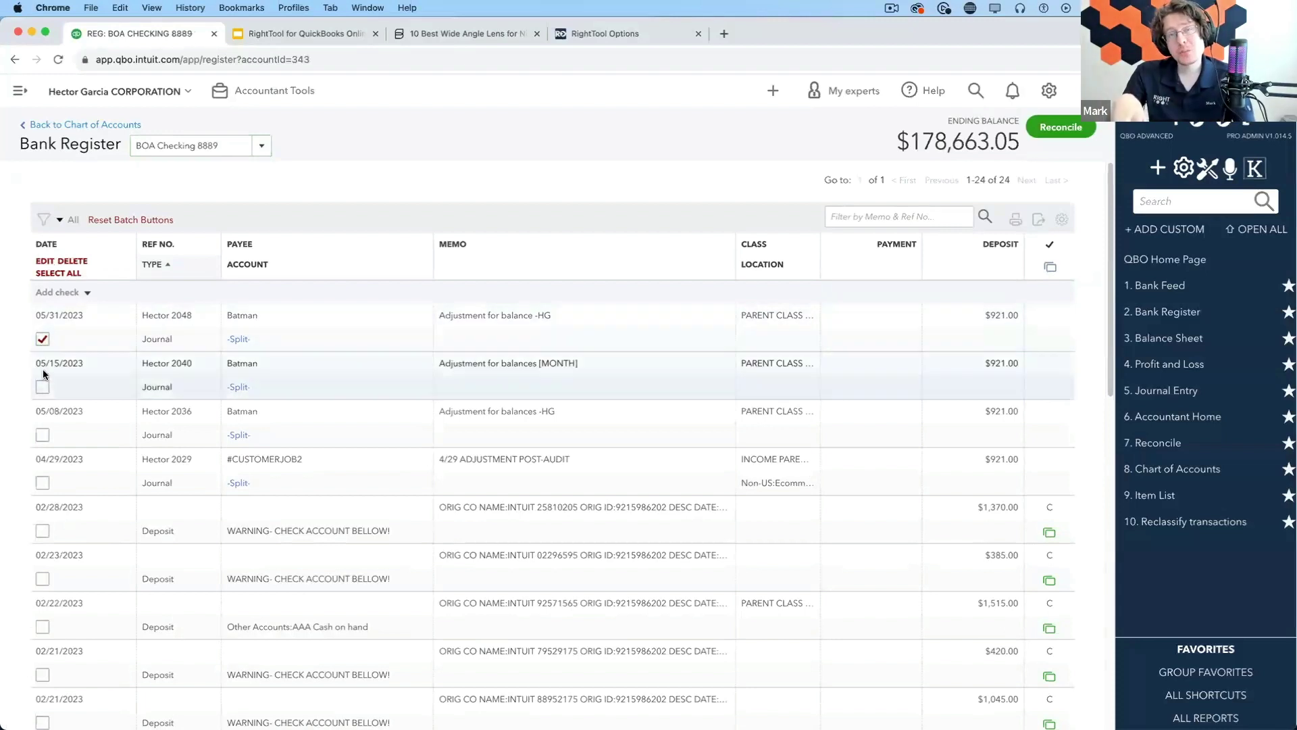
# Mark three journal entries for batch edit, dismiss the field dialog, then unmark them all
pyautogui.click(42, 386)
pyautogui.click(42, 434)
pyautogui.click(42, 483)
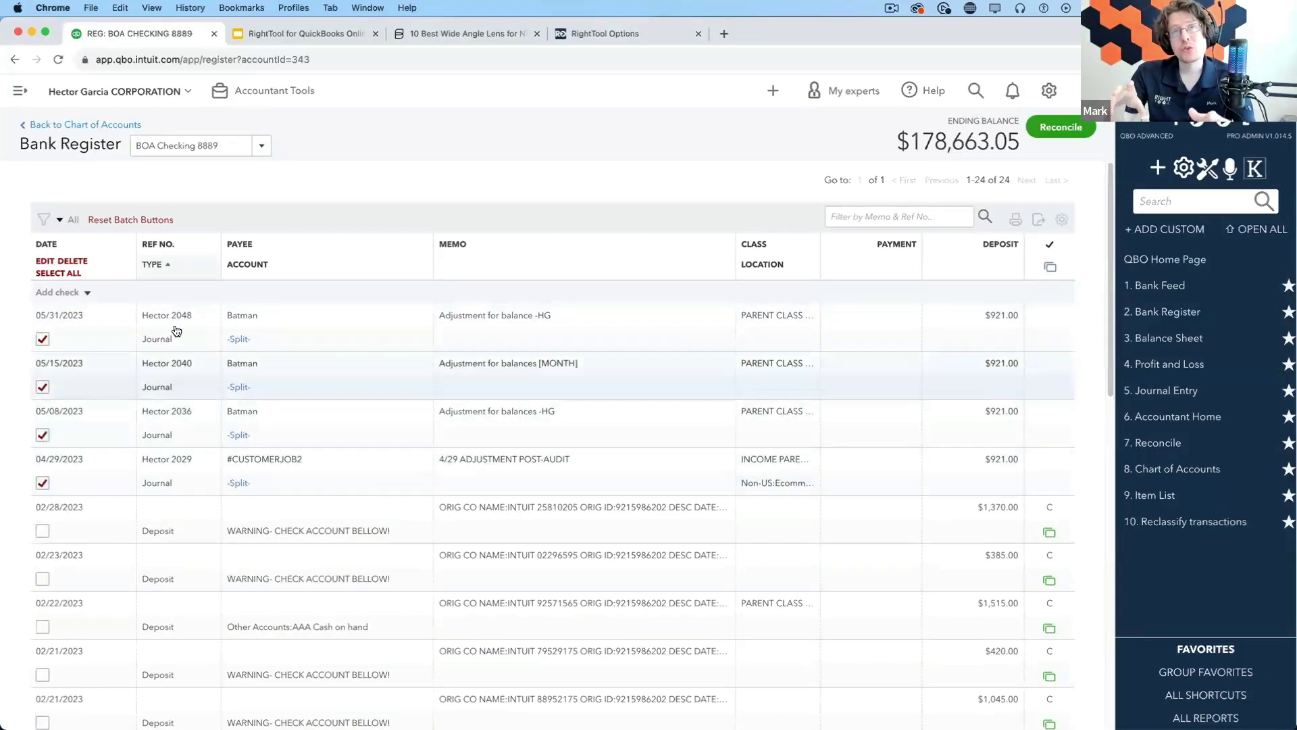
pyautogui.click(43, 262)
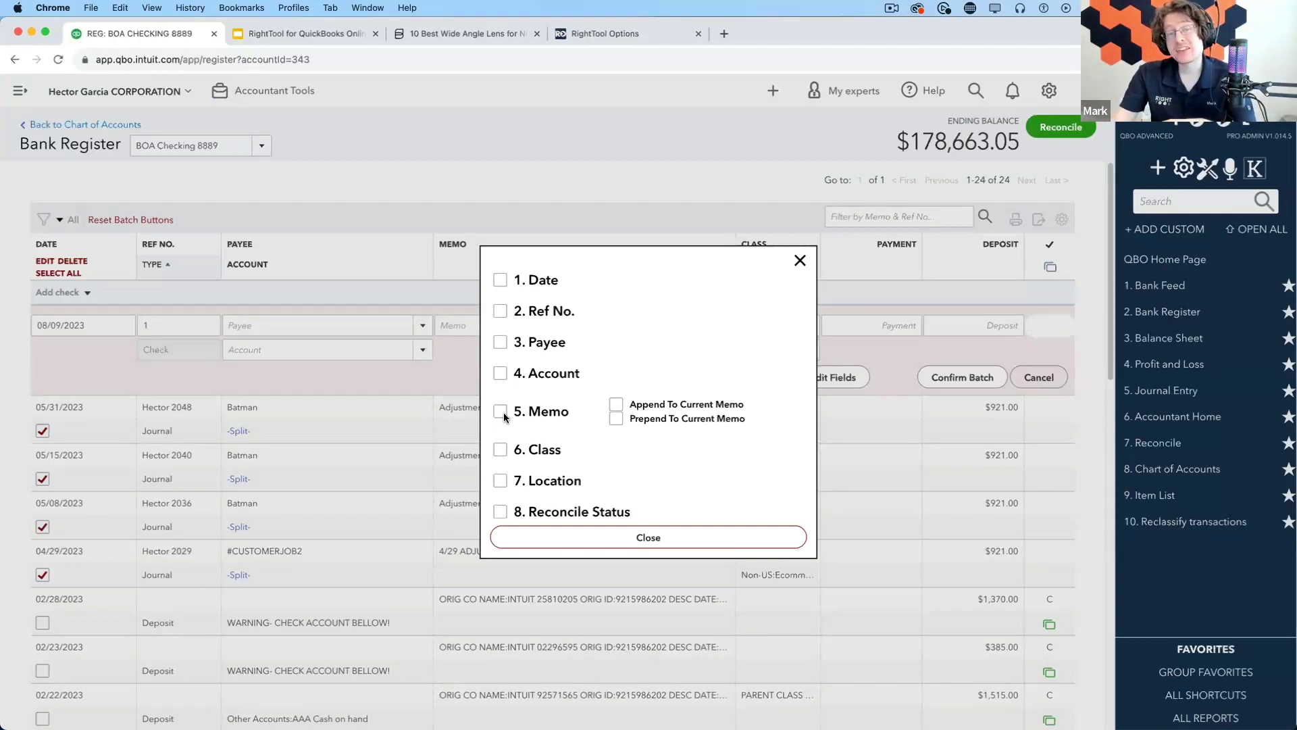
pyautogui.click(799, 262)
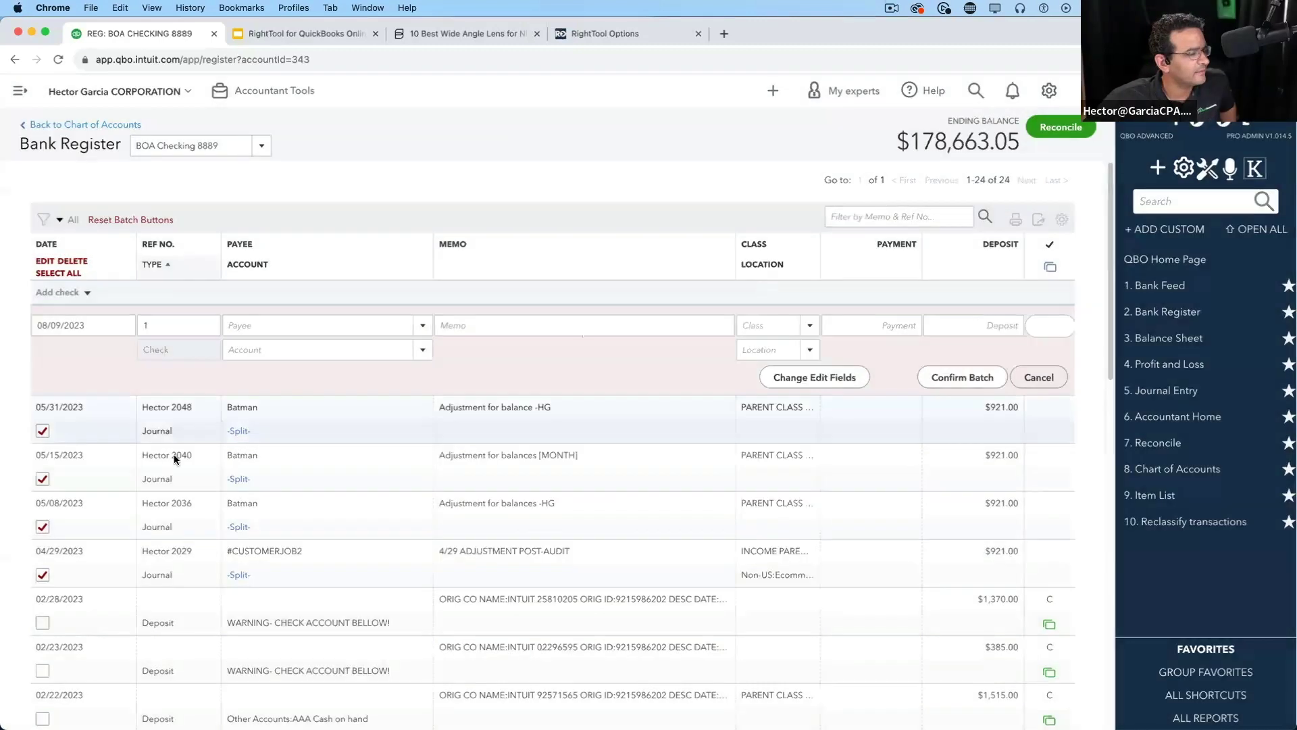
pyautogui.click(59, 273)
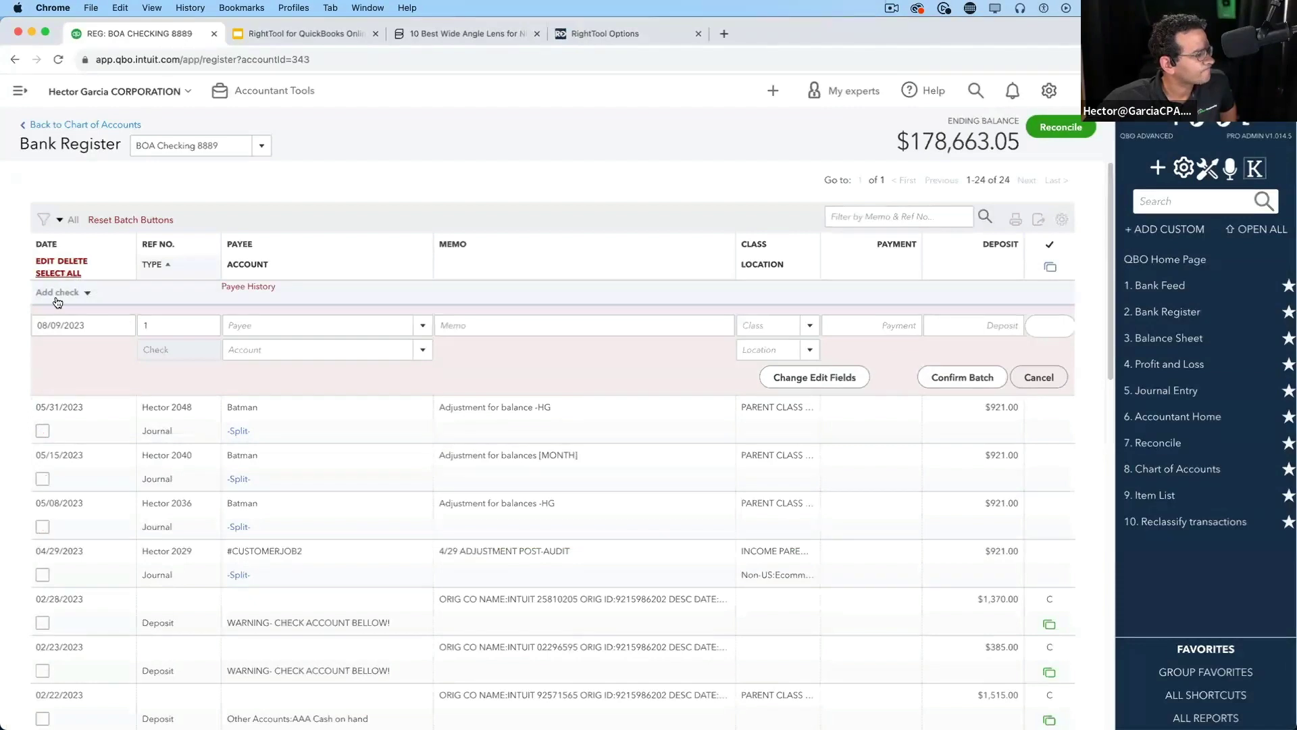
# Filter the BOA Checking 8889 register to Transaction Type Expense and review the 13 results
pyautogui.click(53, 218)
pyautogui.click(210, 317)
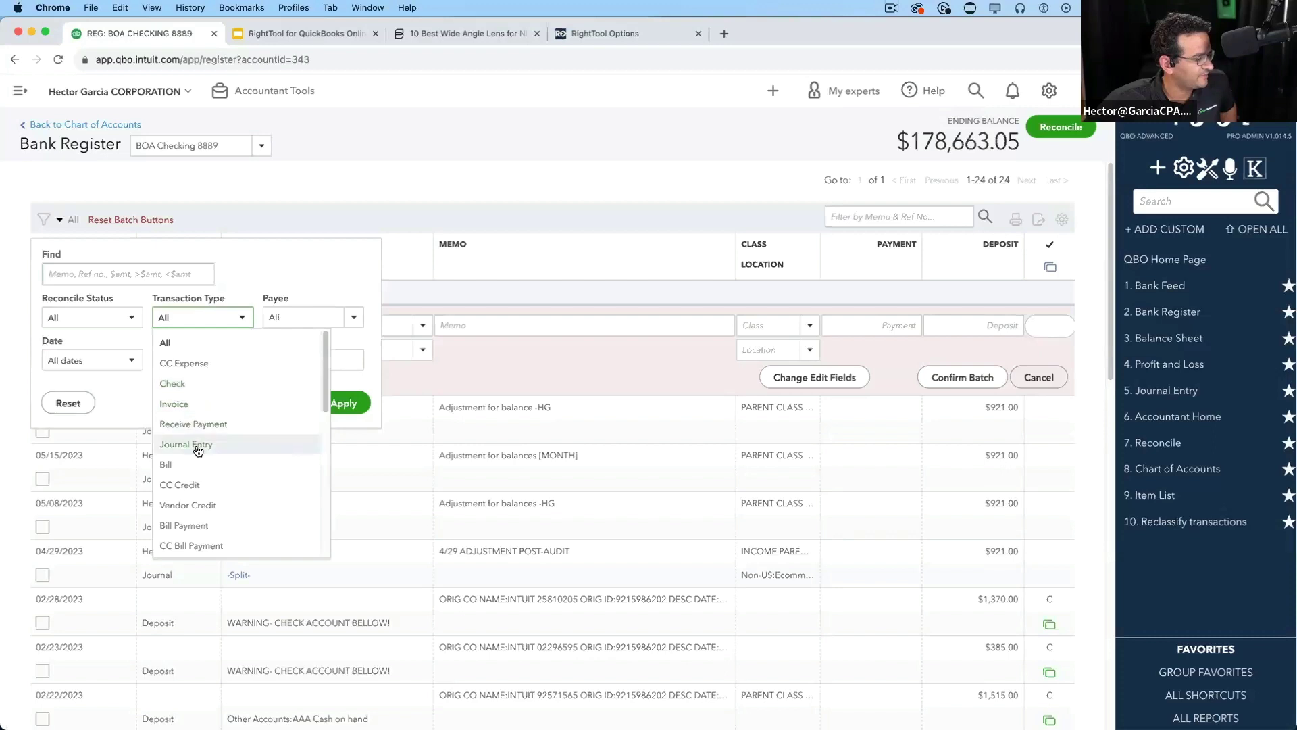
pyautogui.scroll(-2, 224, 480)
pyautogui.scroll(-5, 224, 476)
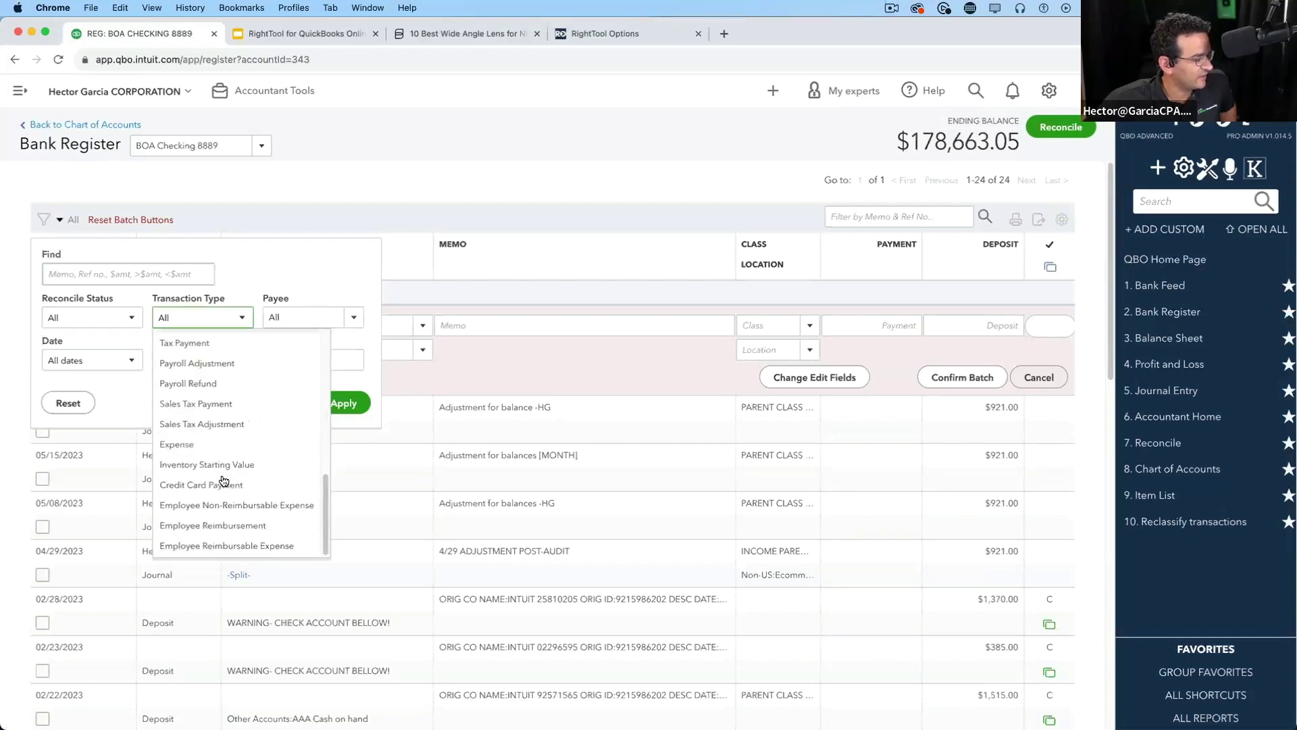
pyautogui.click(237, 436)
pyautogui.click(345, 402)
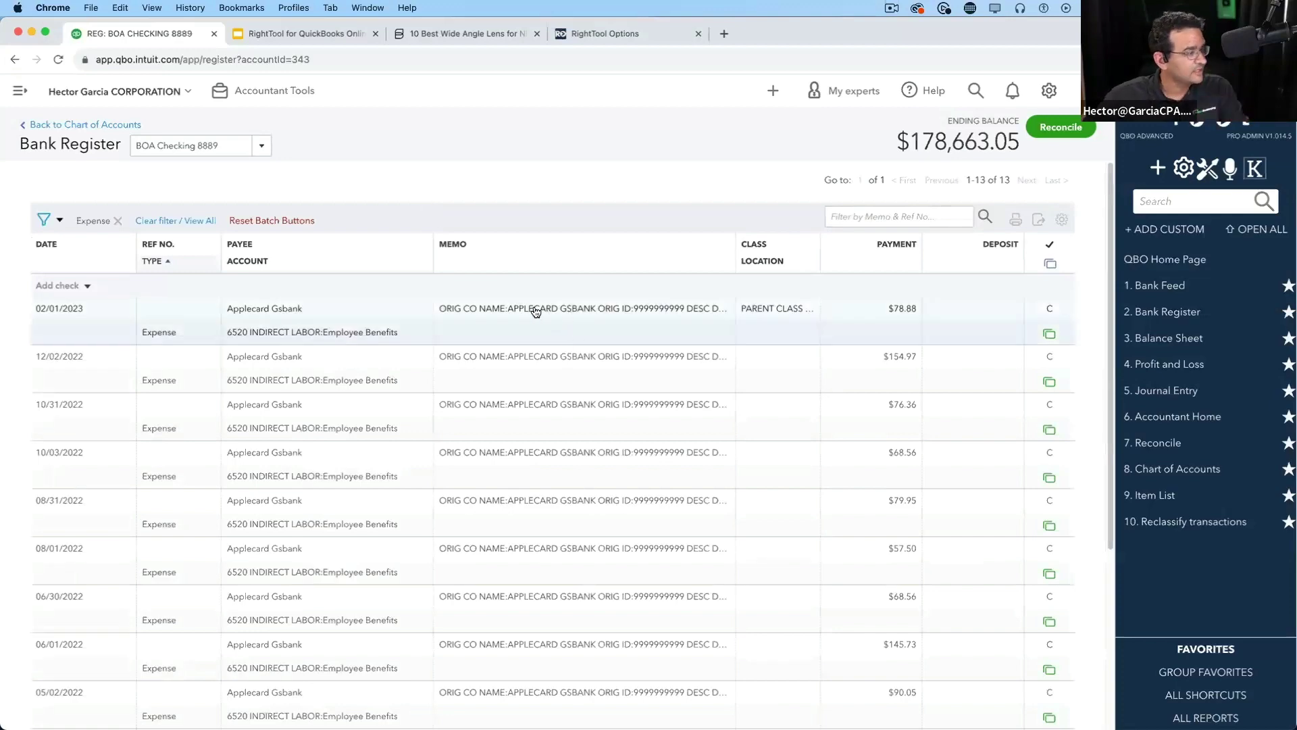
pyautogui.scroll(-5, 476, 345)
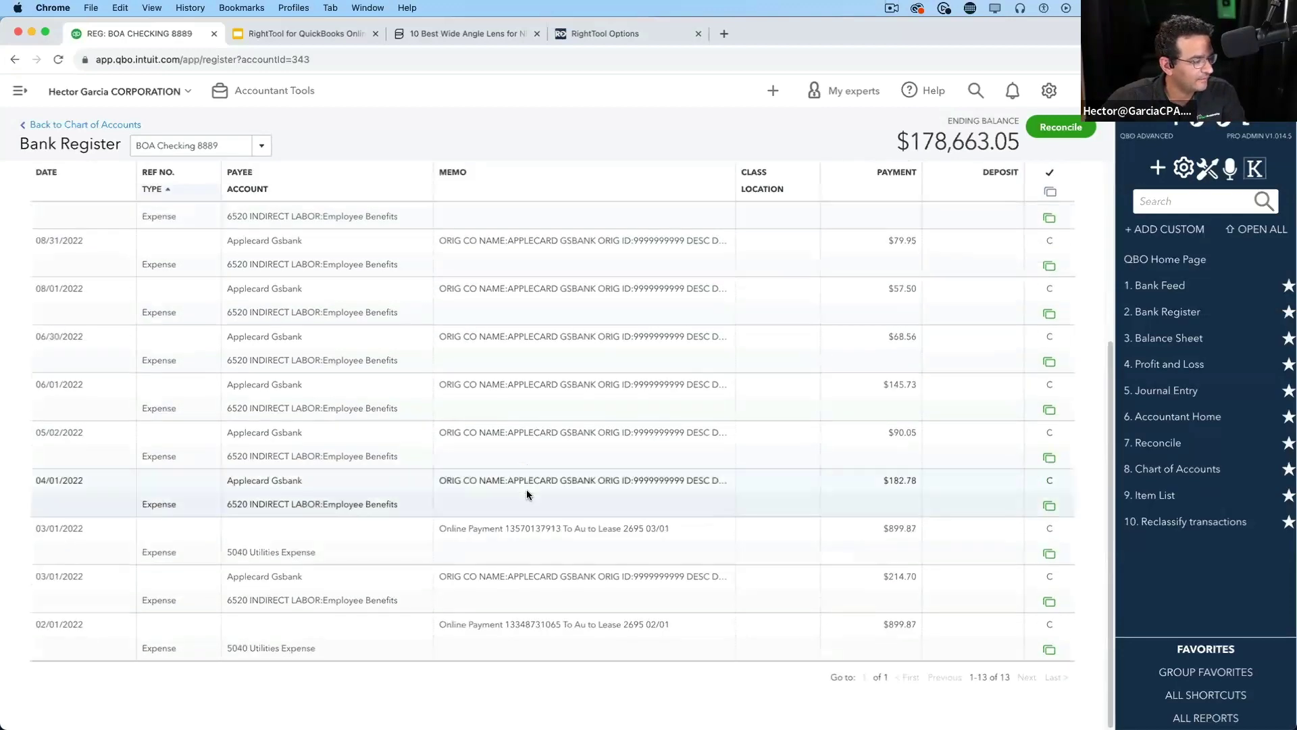
pyautogui.scroll(5, 544, 368)
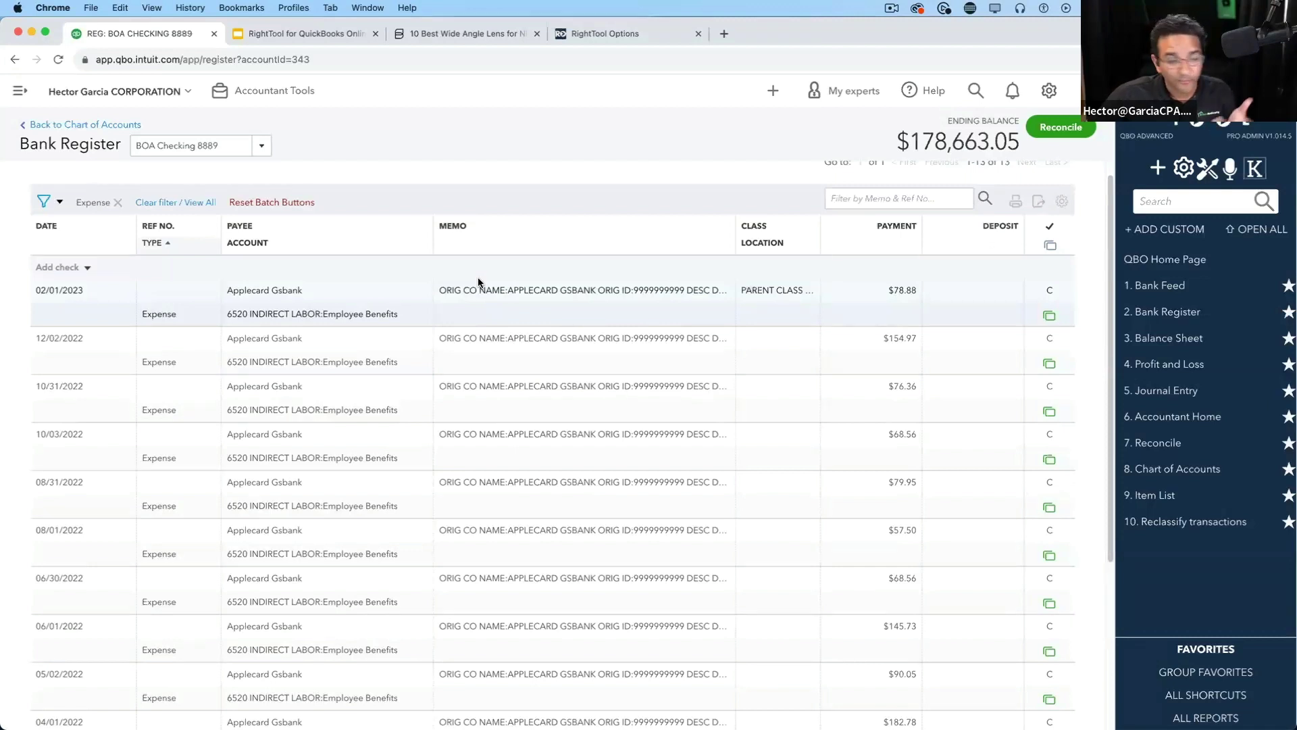
# Reset the batch buttons and mark the 02/01/2023, 12/02/2022 and 10/31/2022 expenses
pyautogui.click(252, 204)
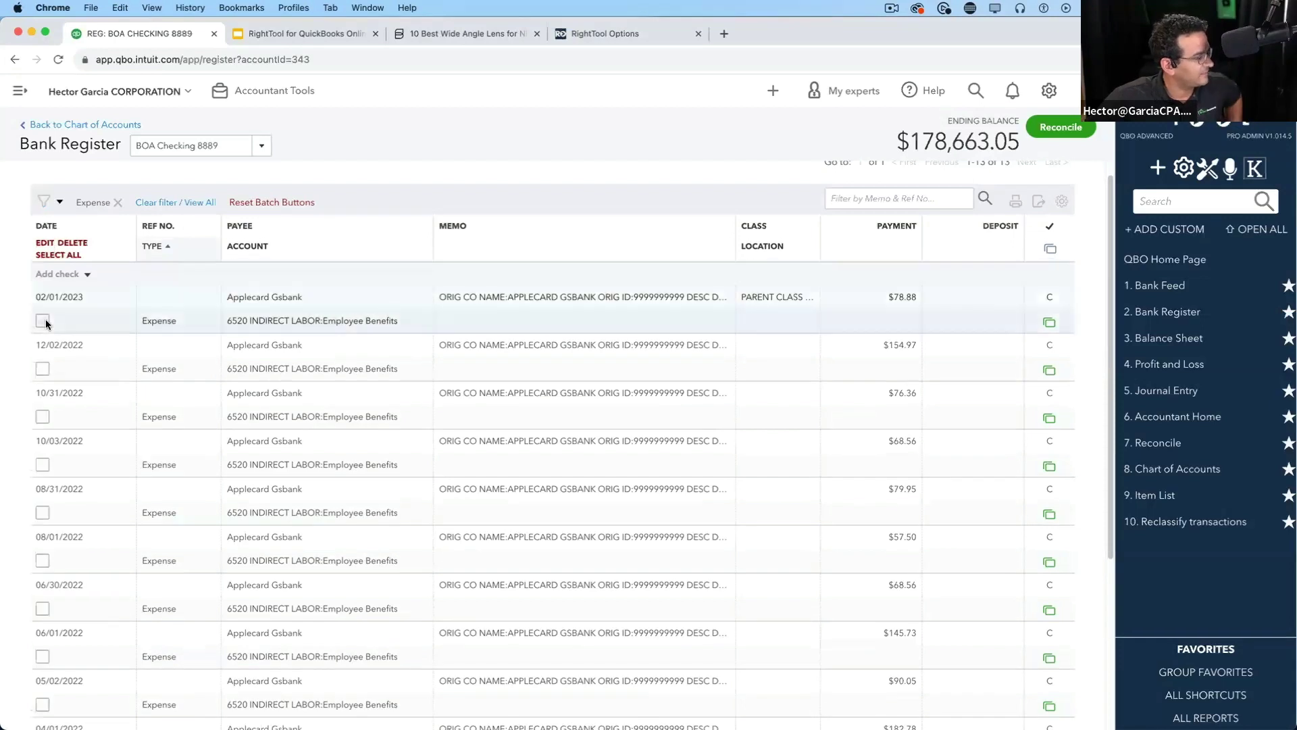
pyautogui.click(42, 320)
pyautogui.click(43, 368)
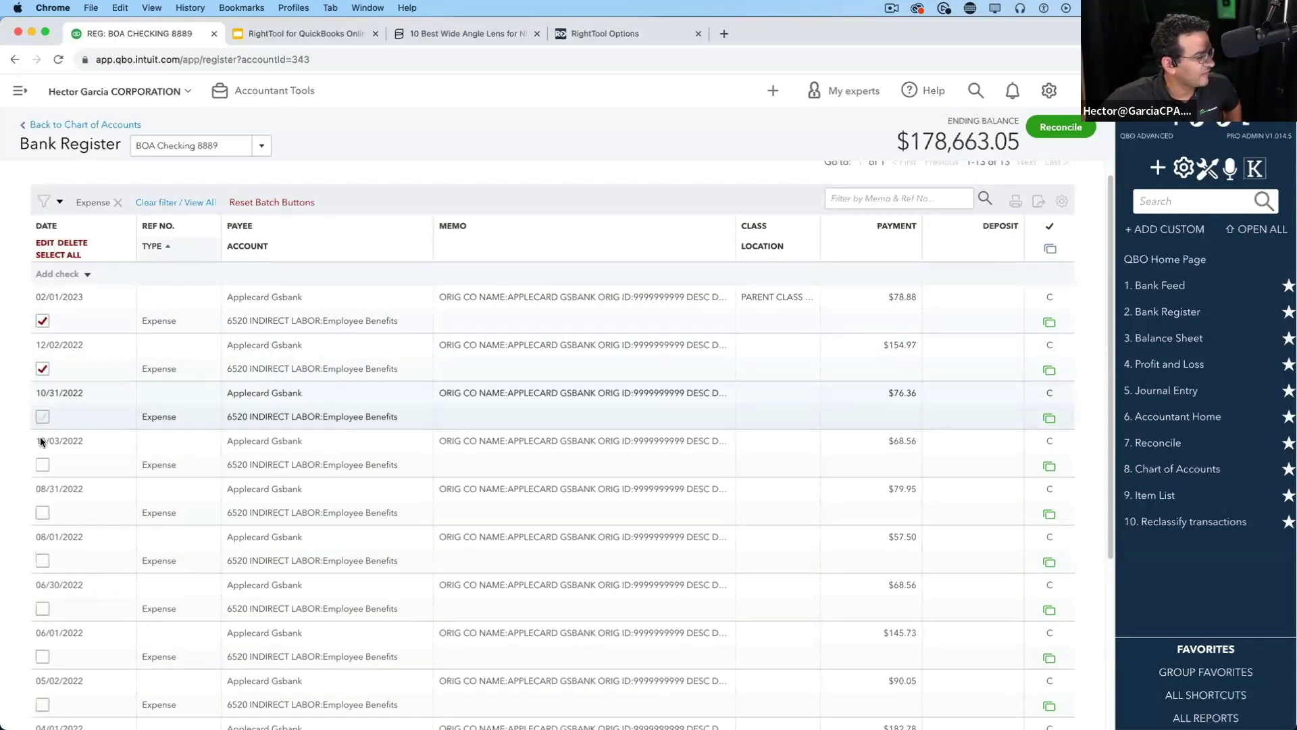
pyautogui.click(43, 464)
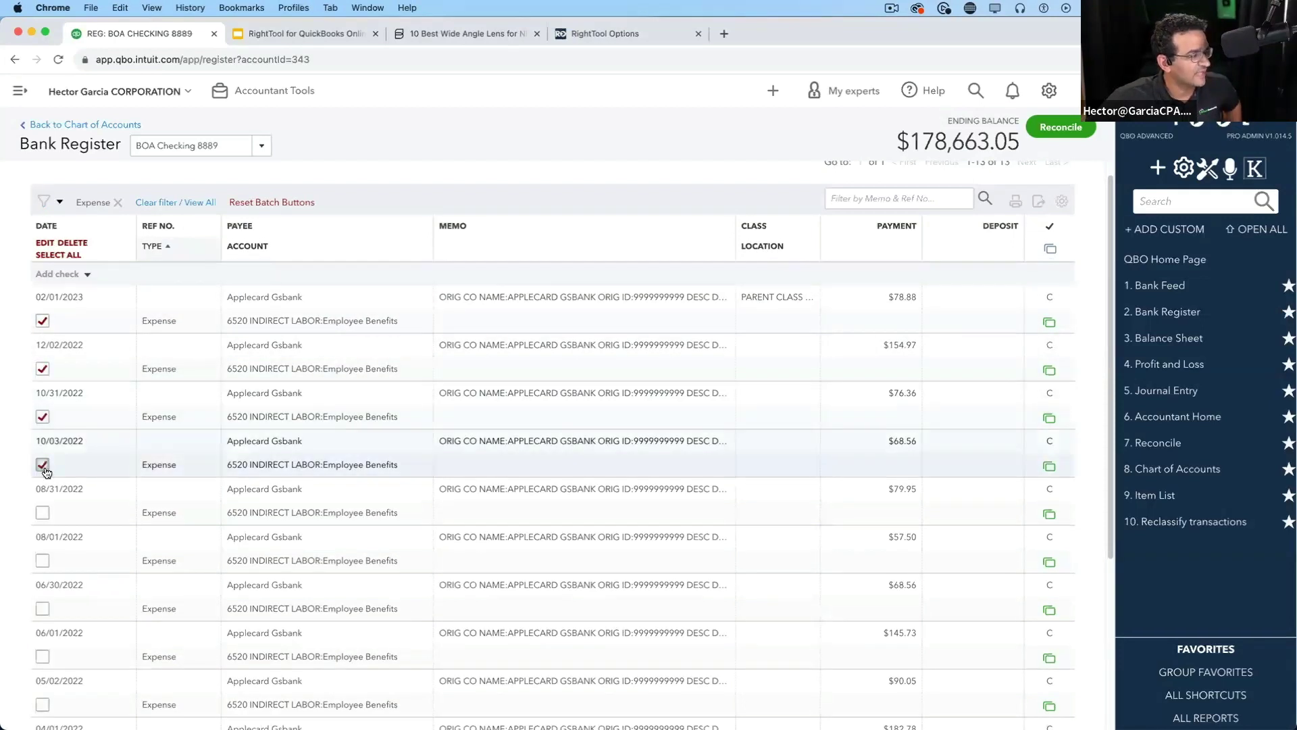
# Choose Payee and Memo as batch-edit fields with Prepend To Current Memo enabled
pyautogui.click(45, 243)
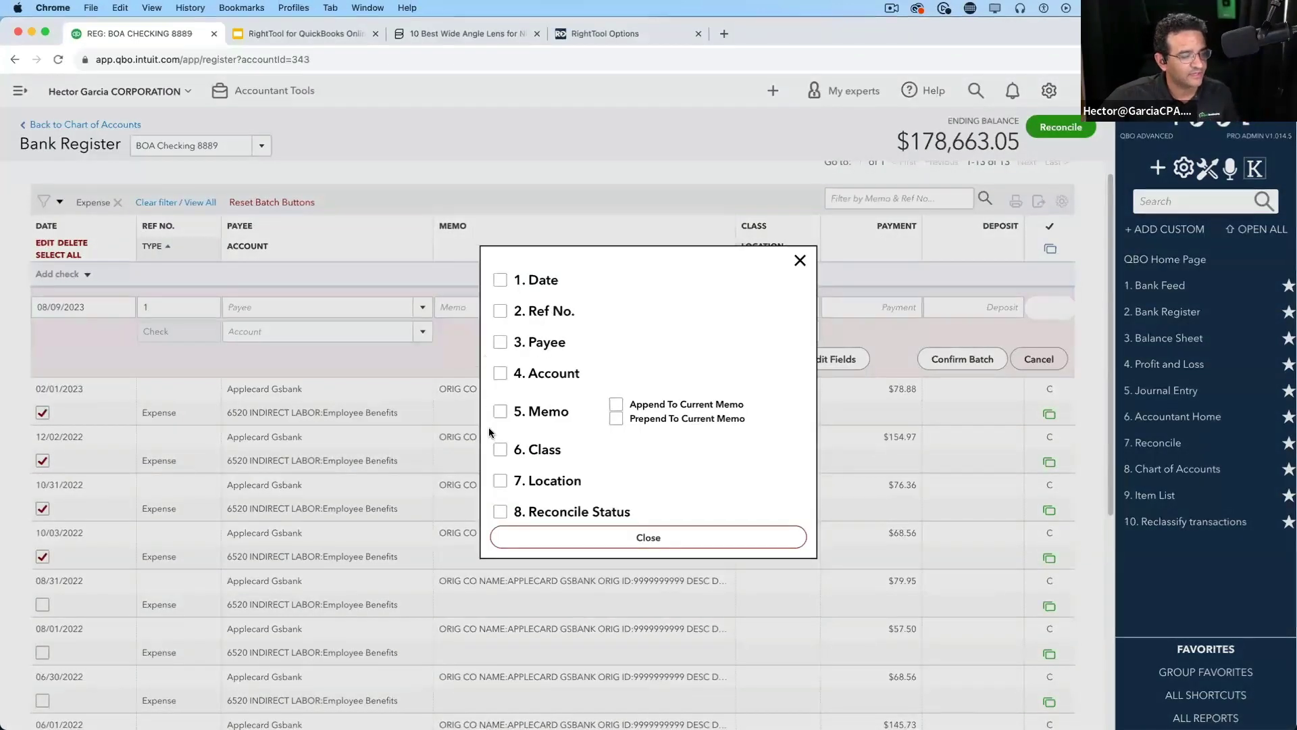
pyautogui.click(501, 344)
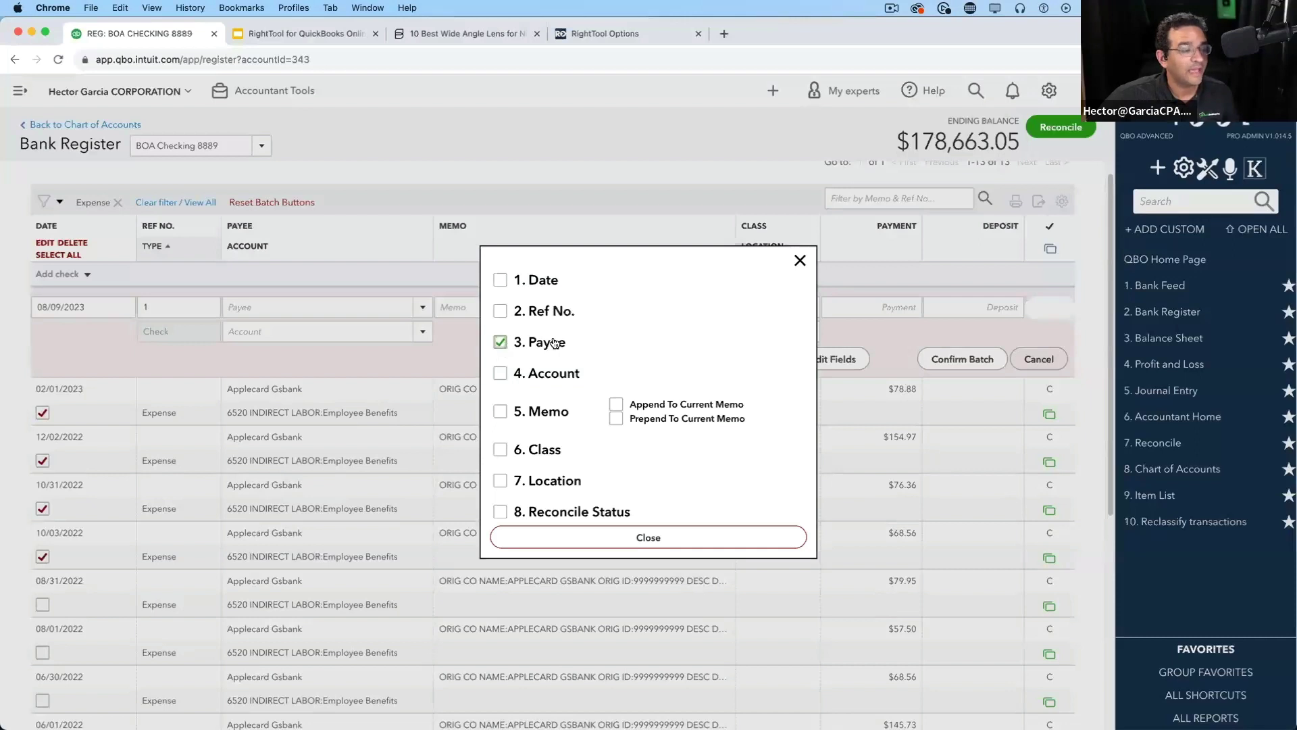
pyautogui.click(500, 411)
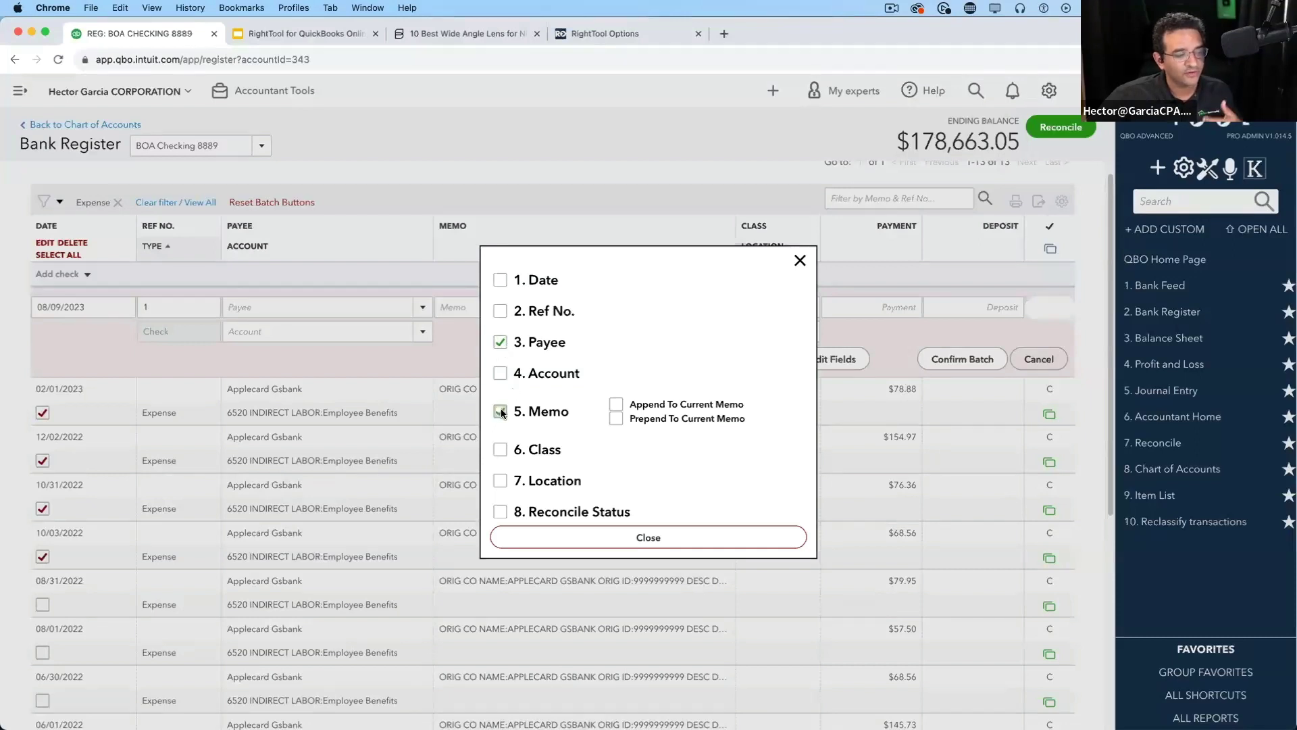
pyautogui.click(616, 420)
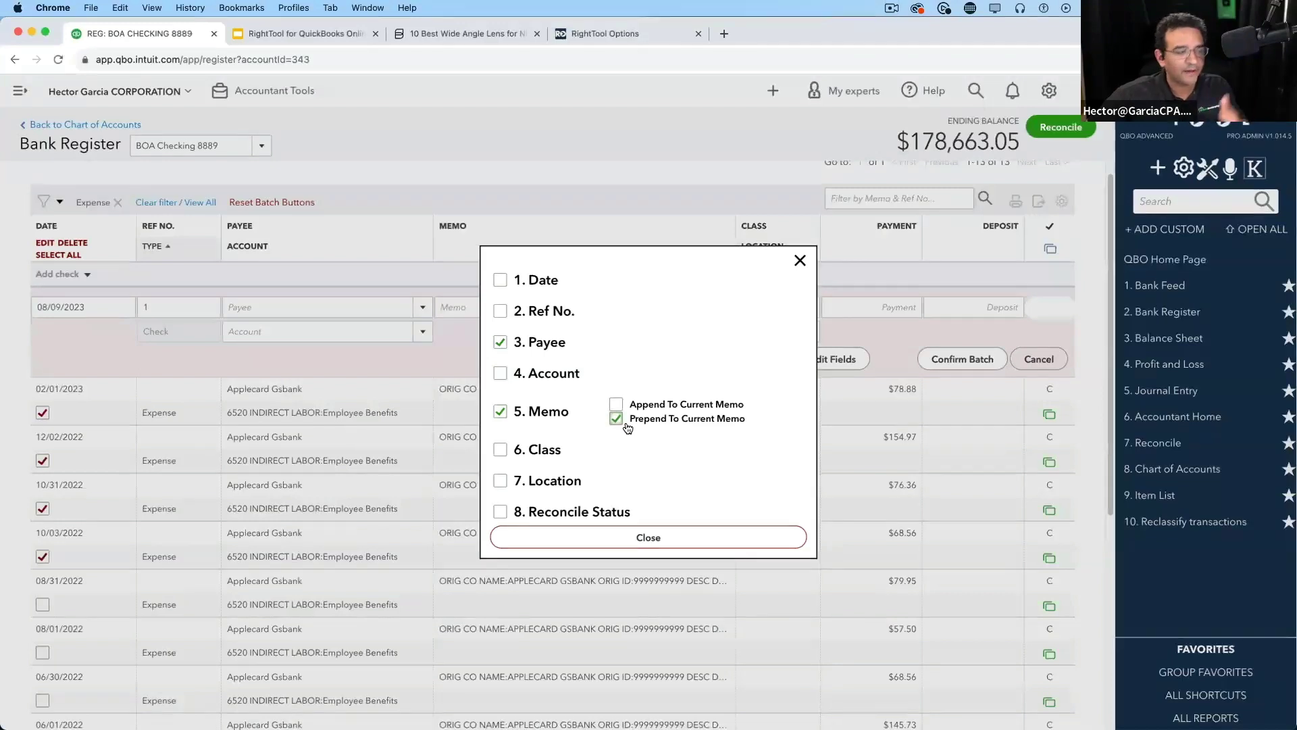
pyautogui.click(660, 541)
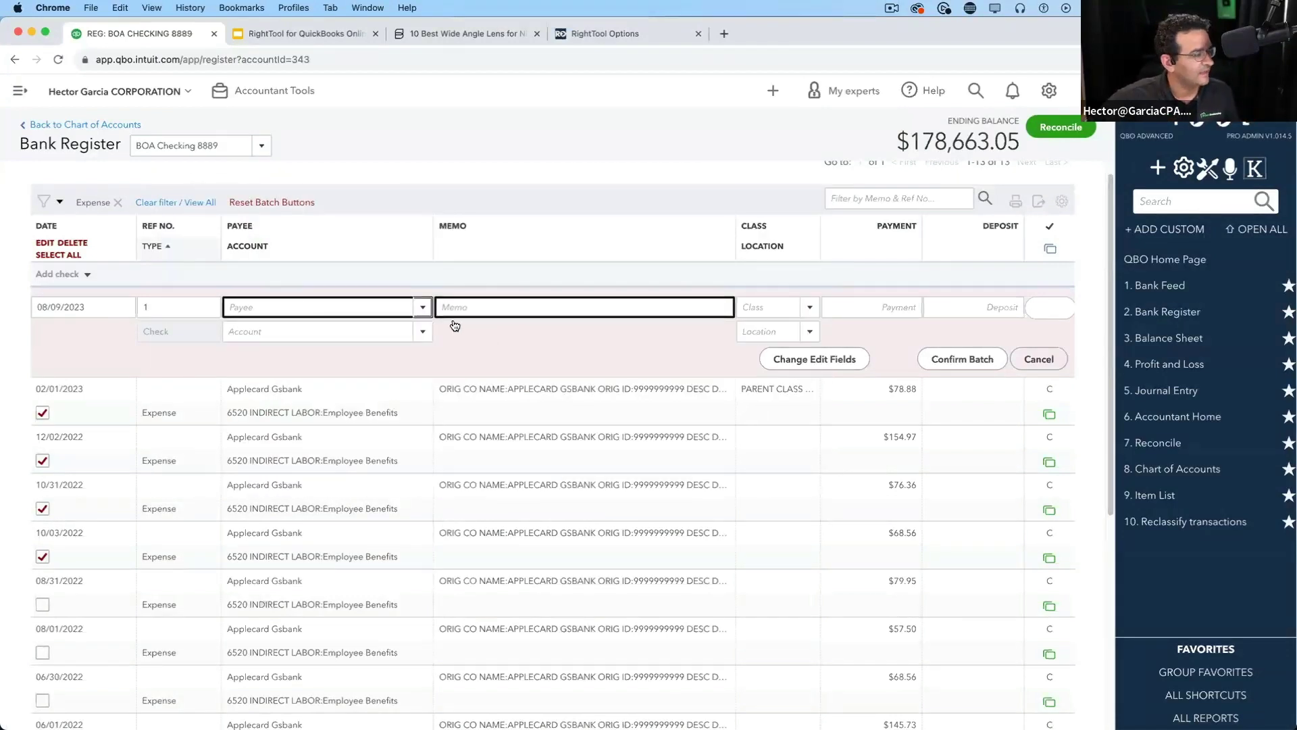
# Set the batch row's payee to Ale Meat
pyautogui.click(423, 308)
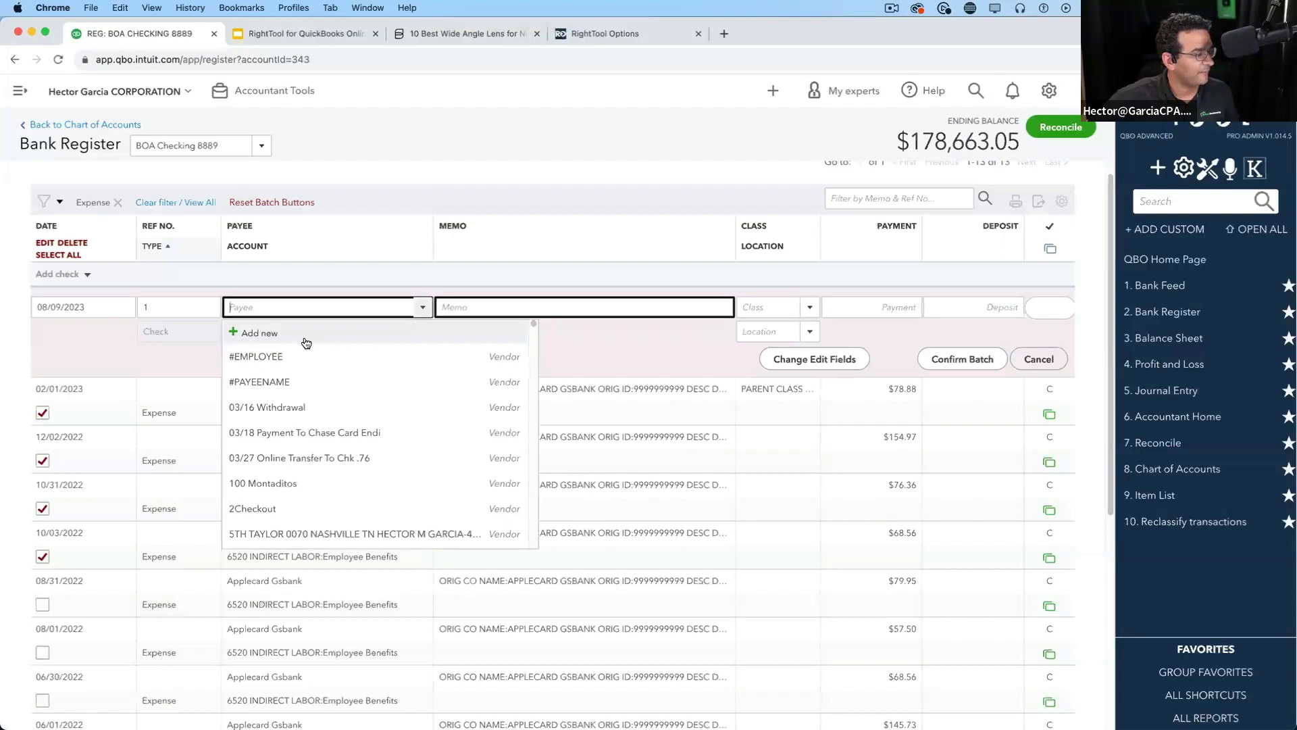
pyautogui.scroll(-5, 298, 500)
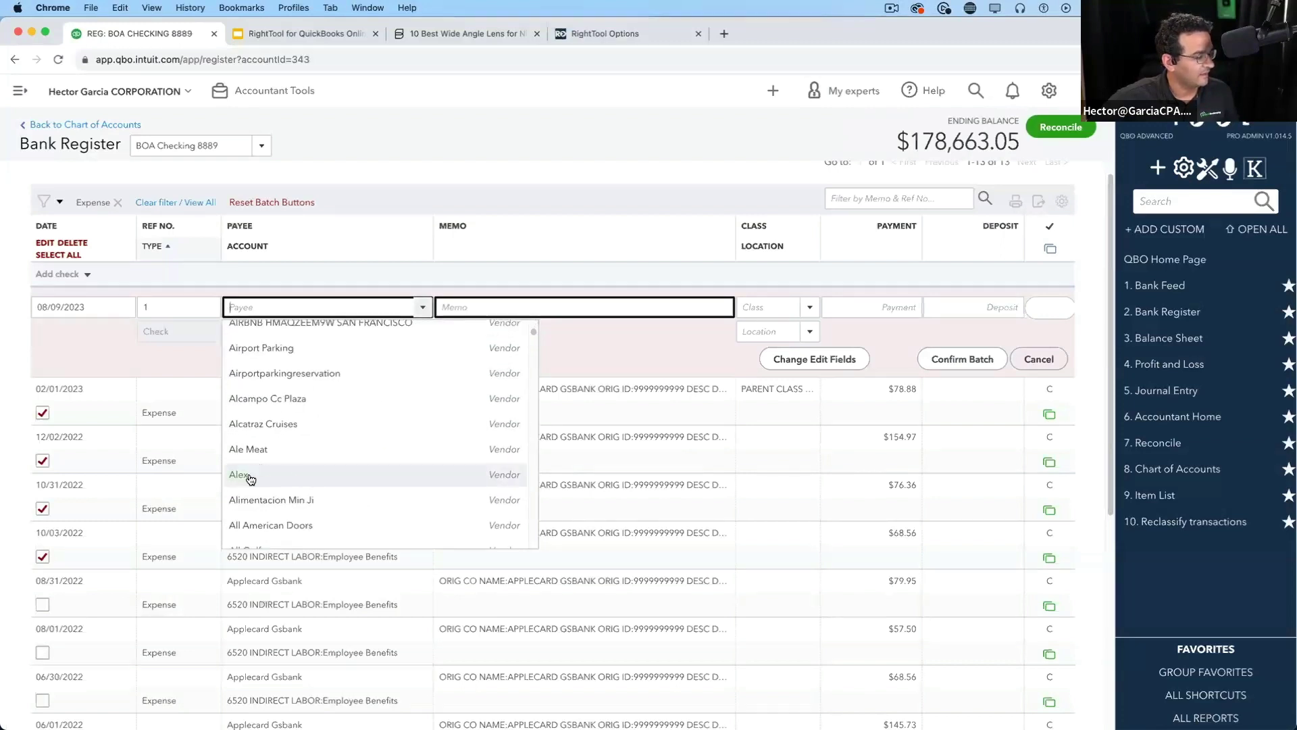
pyautogui.click(317, 450)
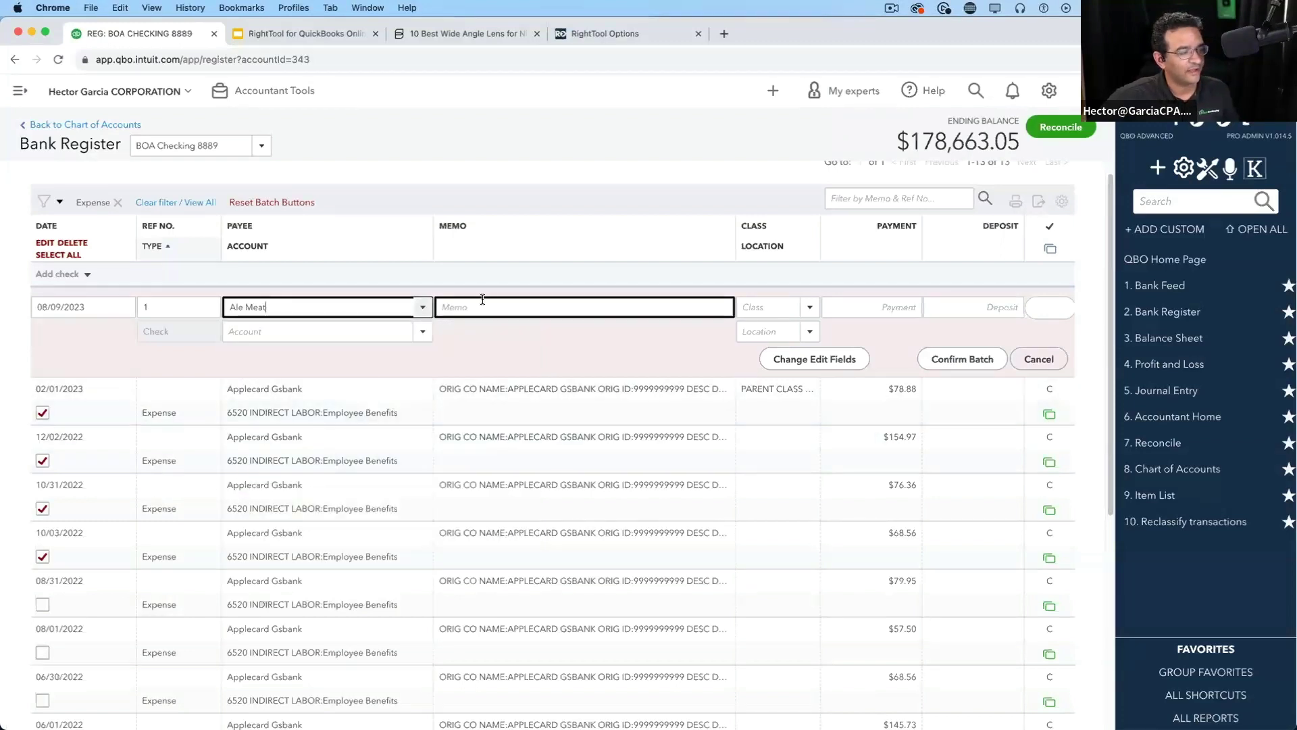
# Enter the dated 'Modified by' memo note and confirm replacing fields on the marked expenses
pyautogui.click(516, 308)
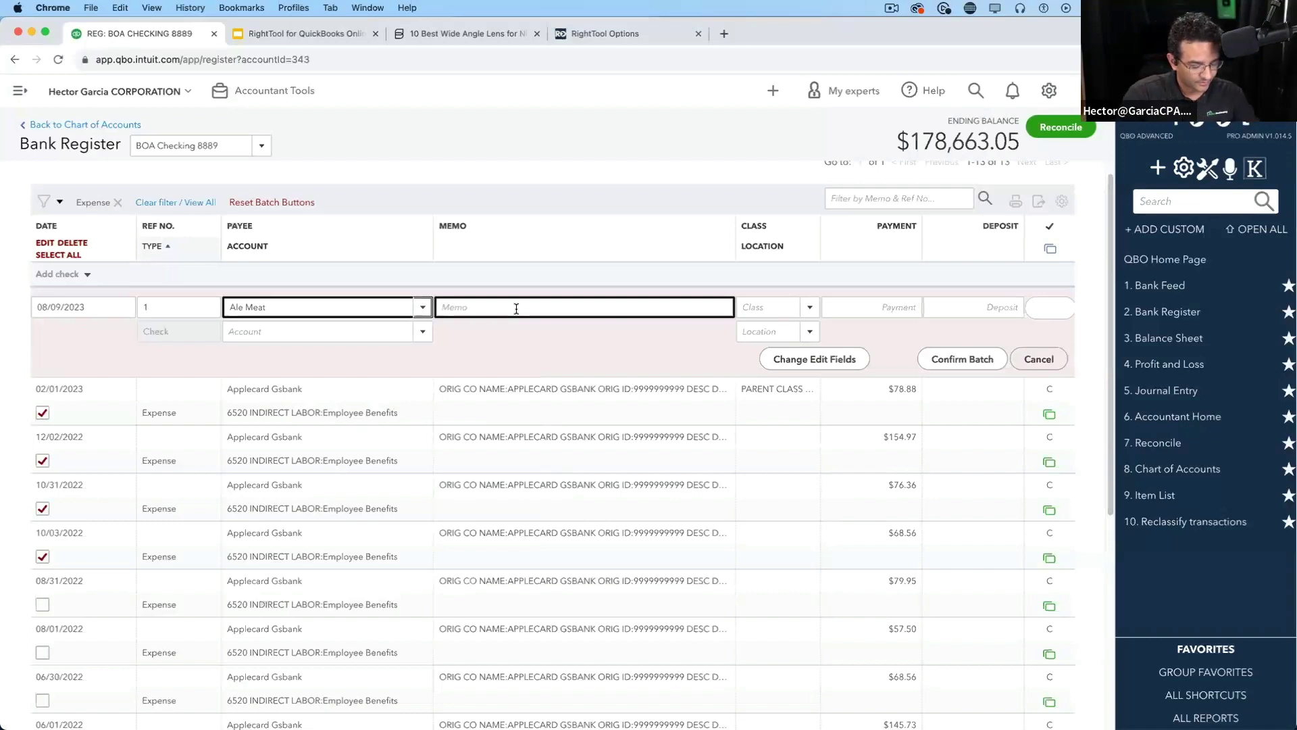
pyautogui.write('Modified')
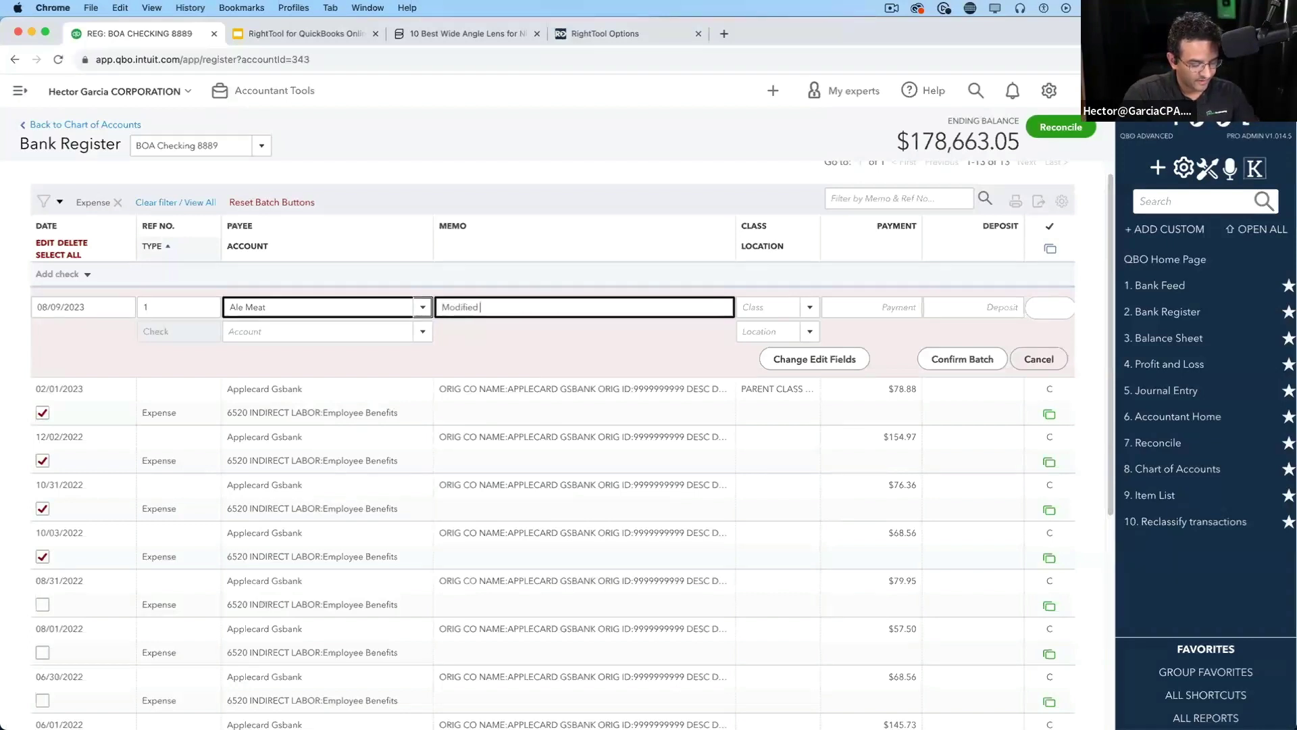
pyautogui.write(' by Hector')
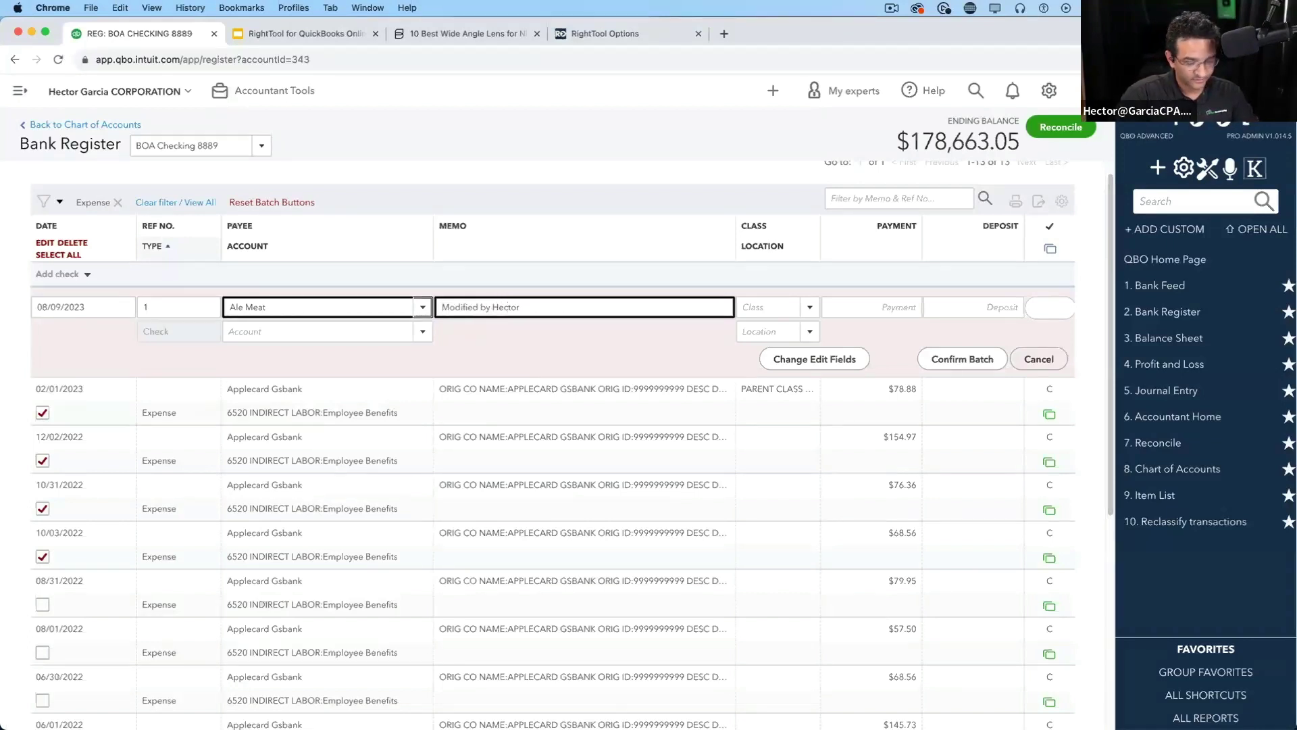
pyautogui.write(' 08/09/')
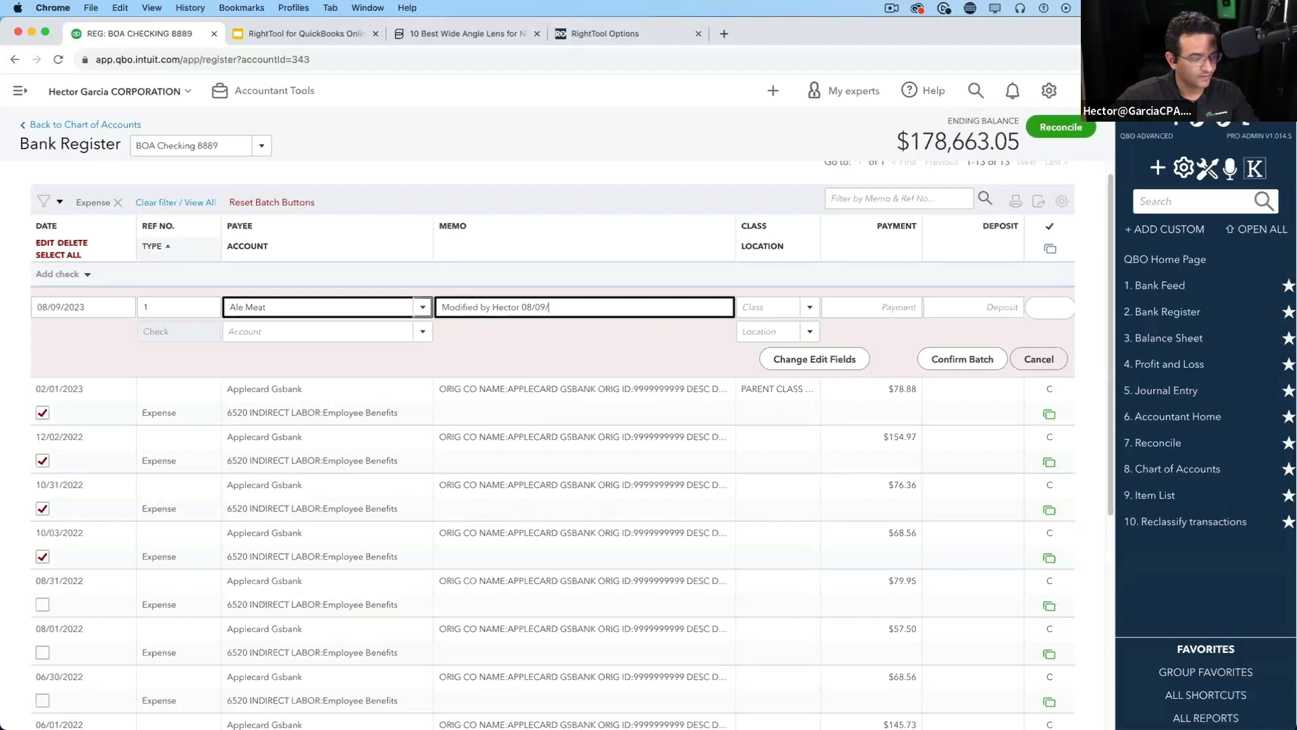
pyautogui.write('23!!!')
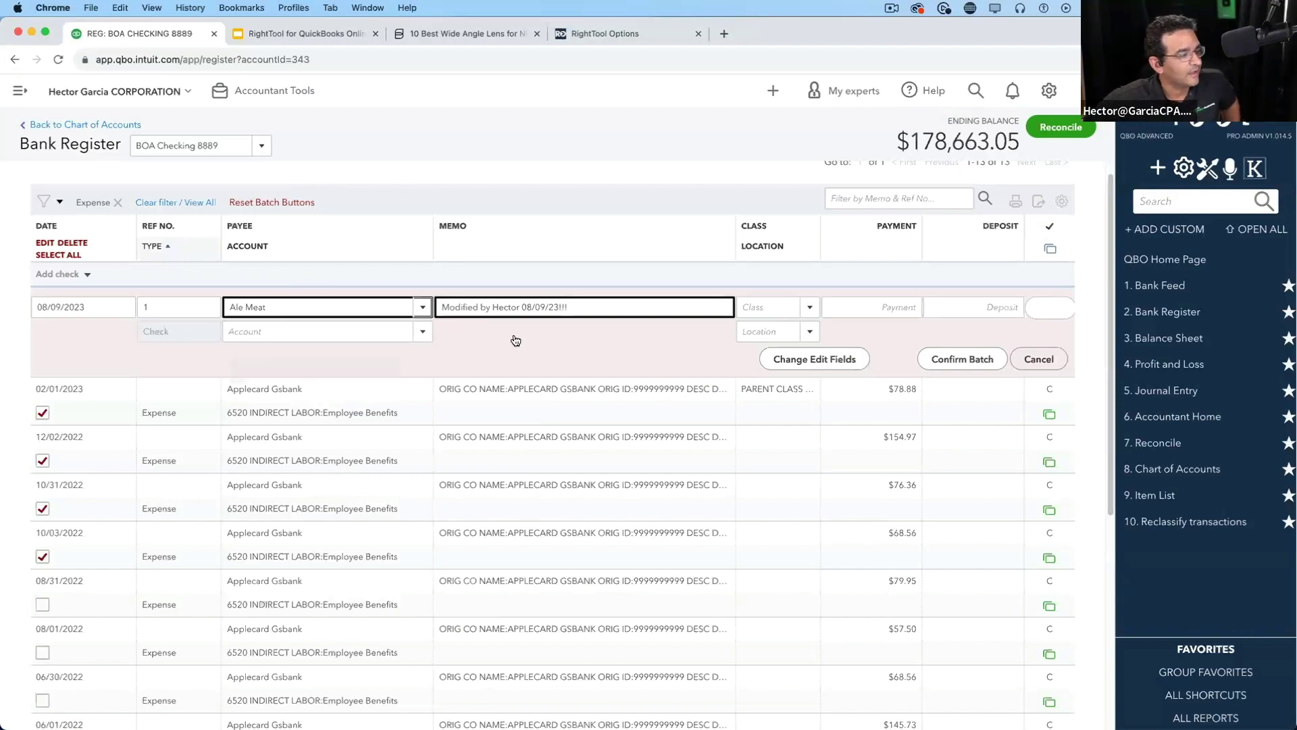
pyautogui.moveTo(600, 306); pyautogui.dragTo(426, 307)
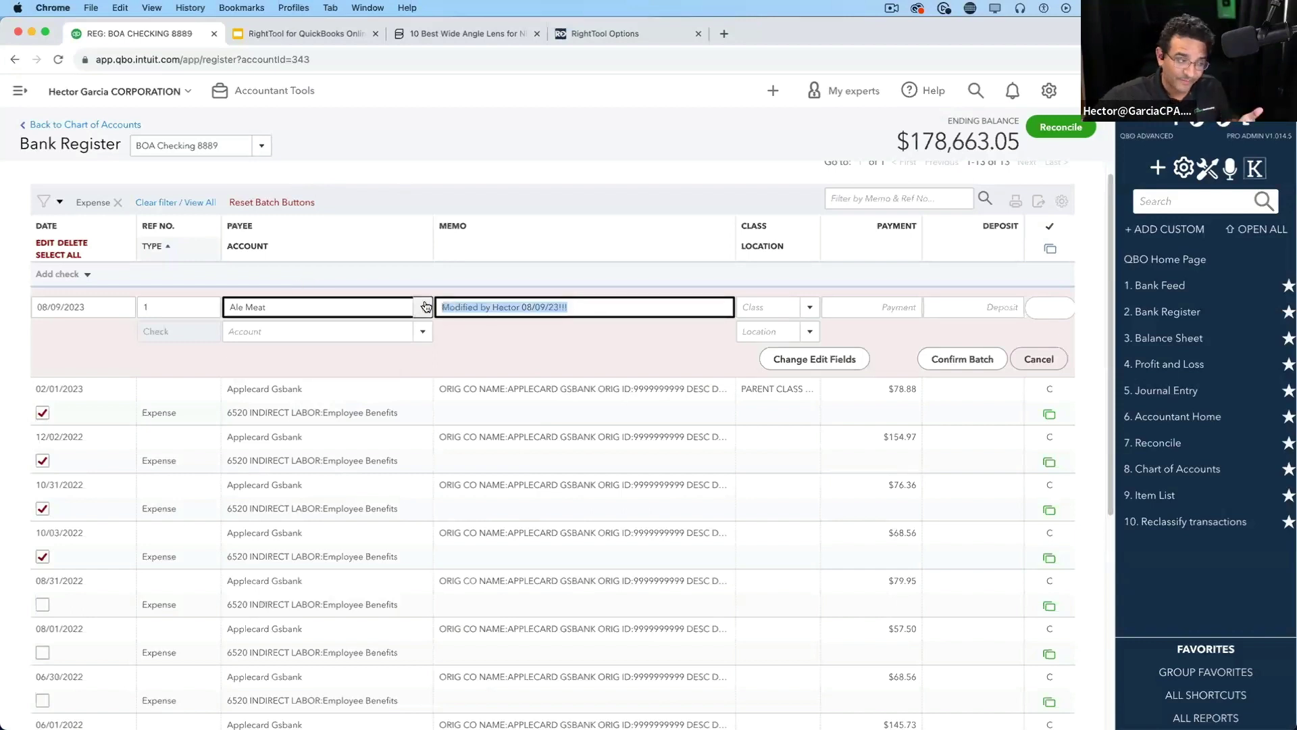
pyautogui.click(313, 306)
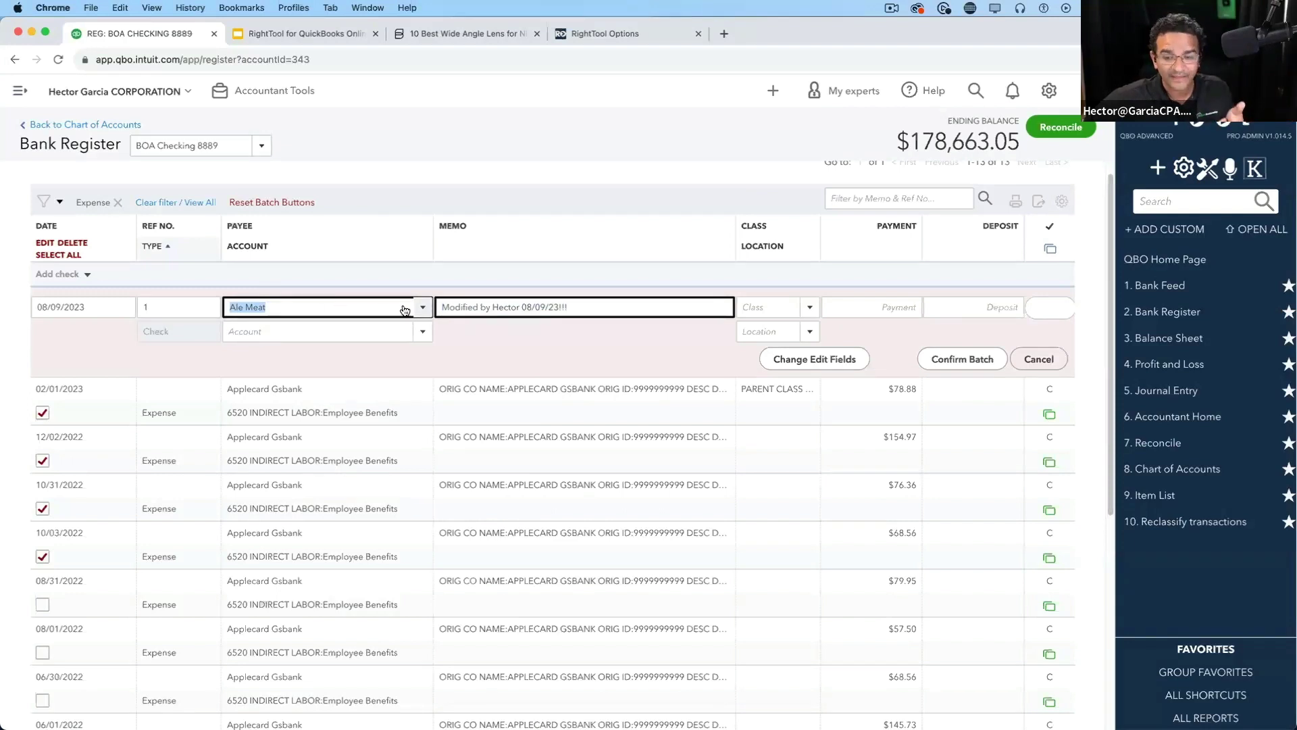
pyautogui.click(974, 359)
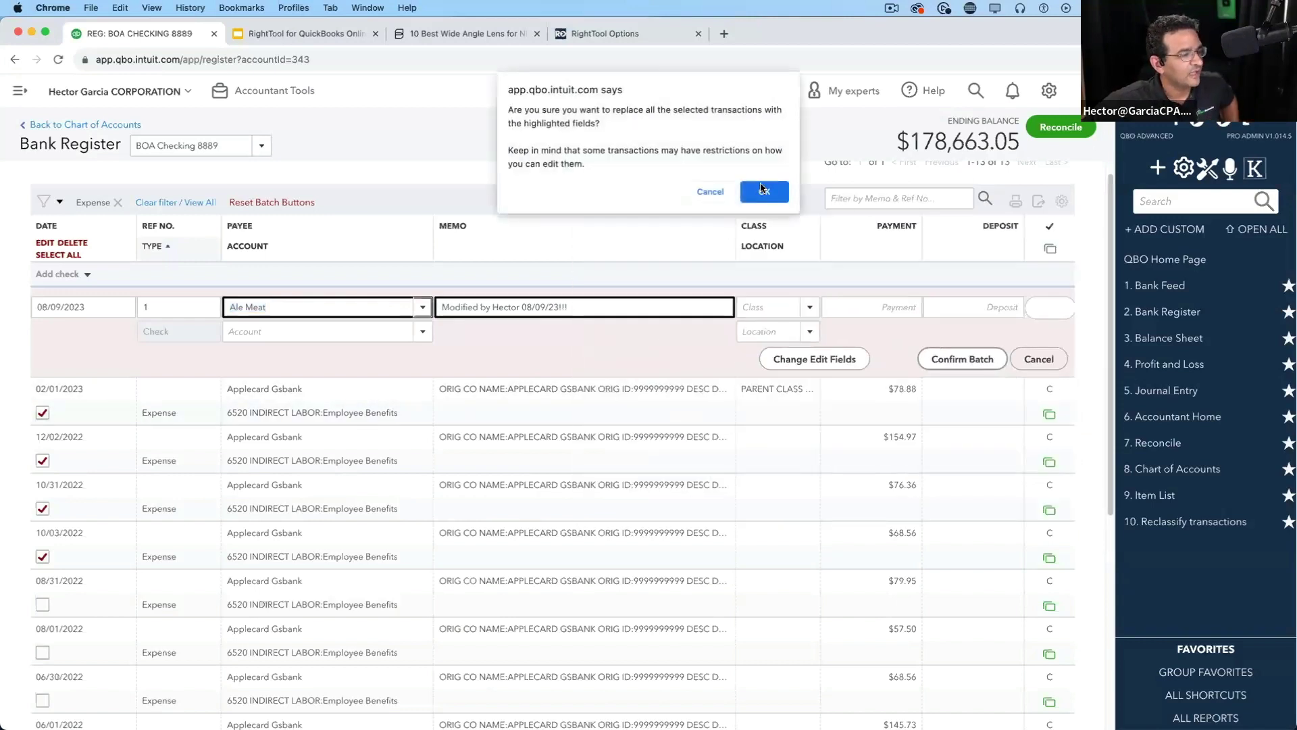
pyautogui.click(761, 189)
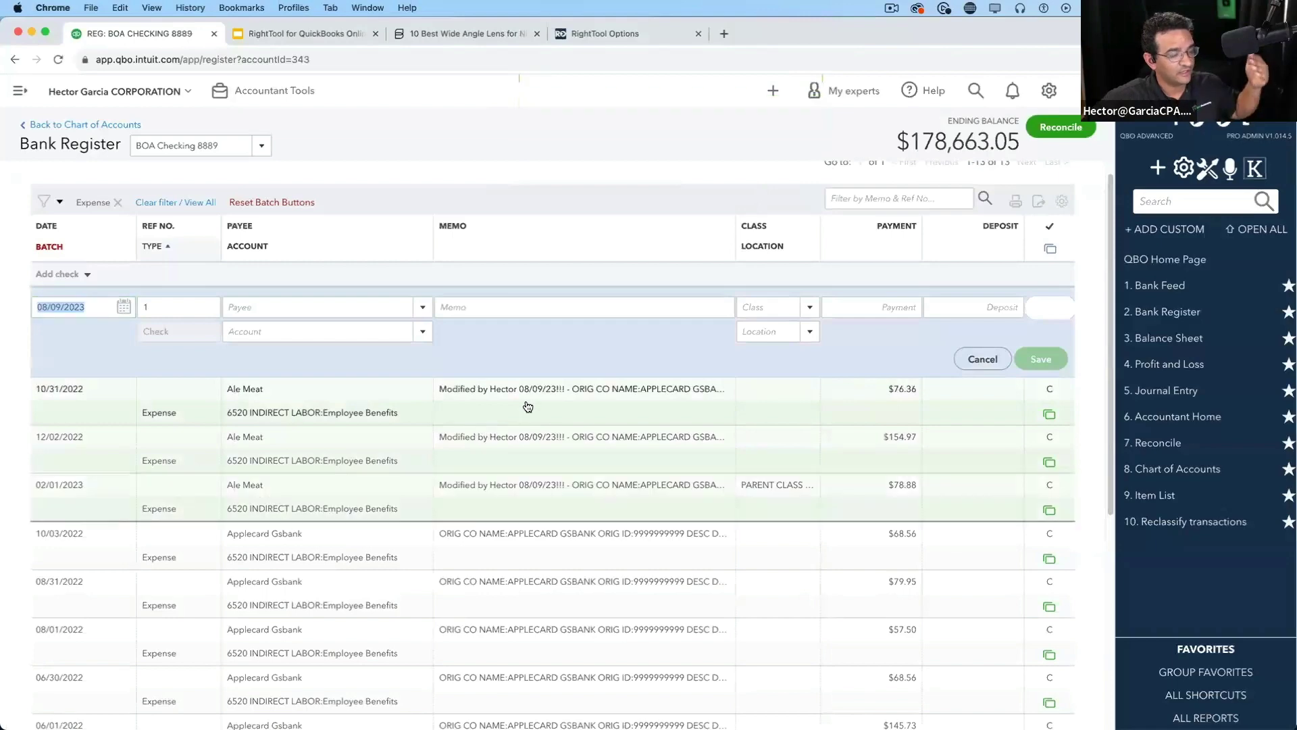
# Reopen the batch edit's Payee and Memo field choices to review them, then close the dialog
pyautogui.press('alt+super+8')
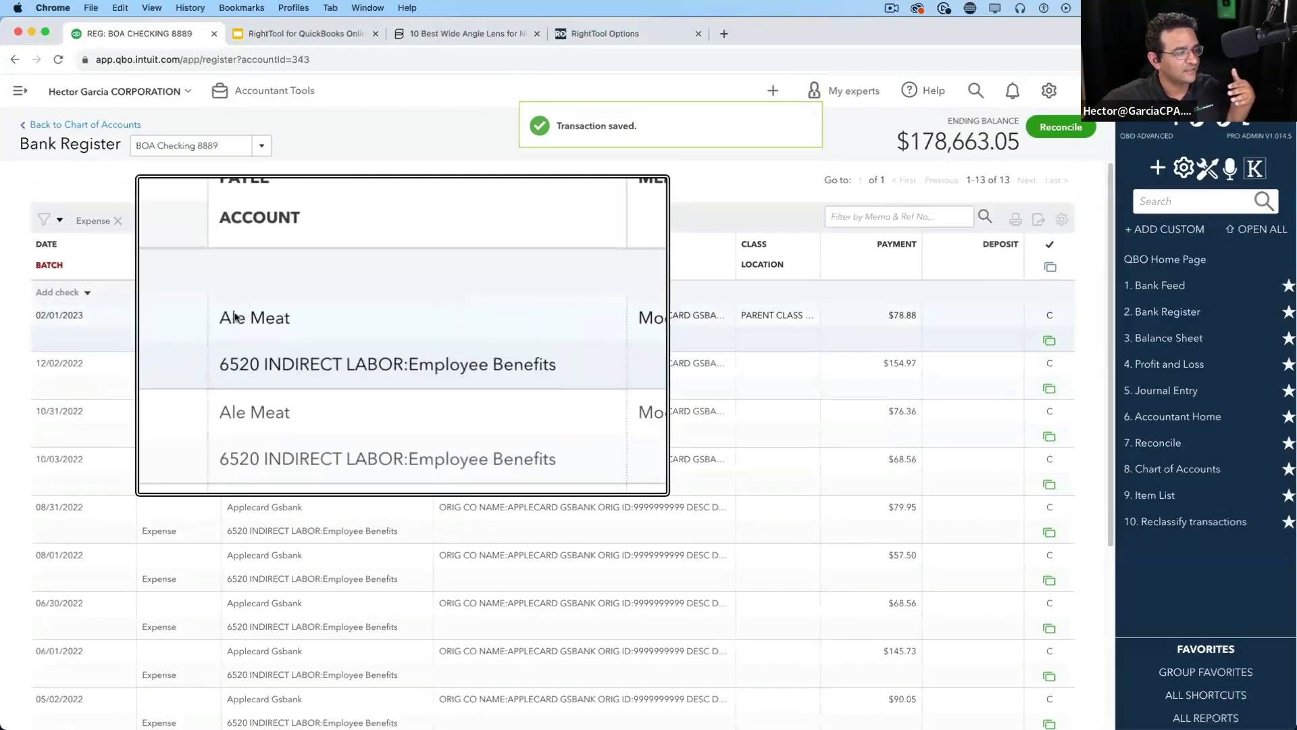
pyautogui.press('alt+super+8')
pyautogui.press('alt+super+8')
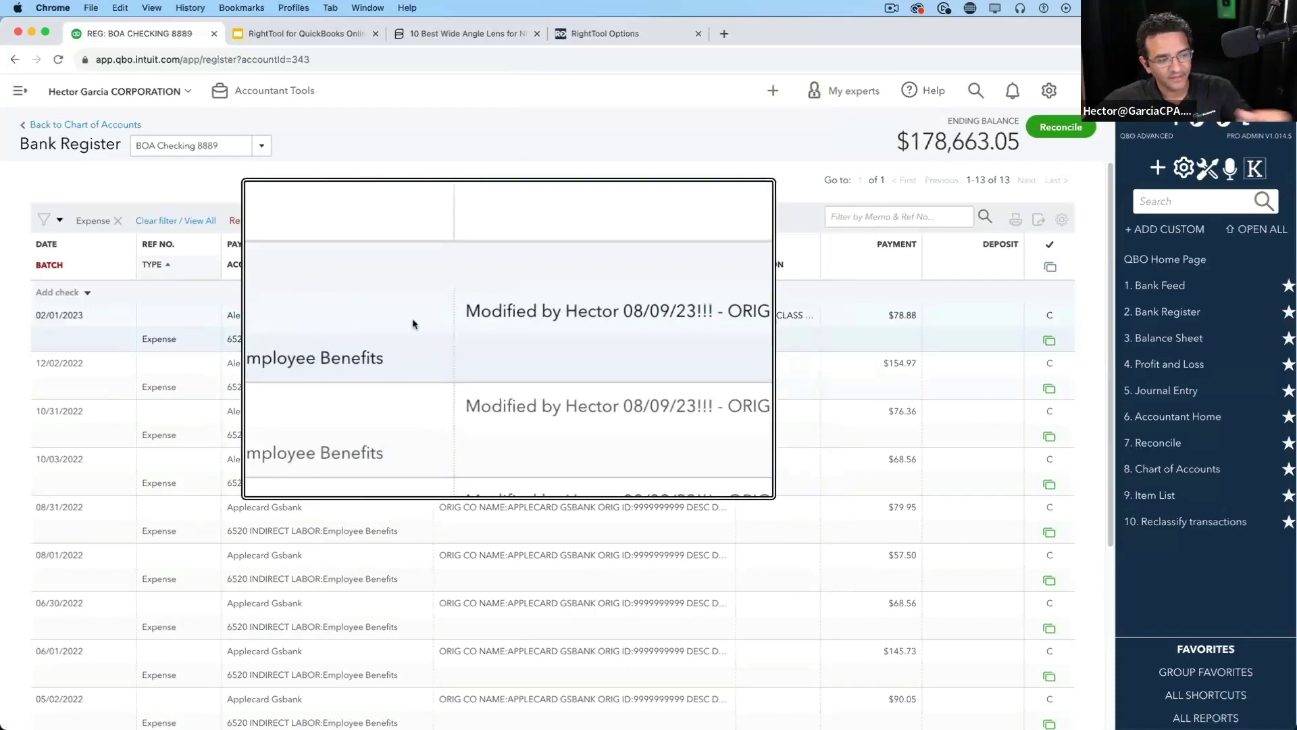
pyautogui.press('alt+super+8')
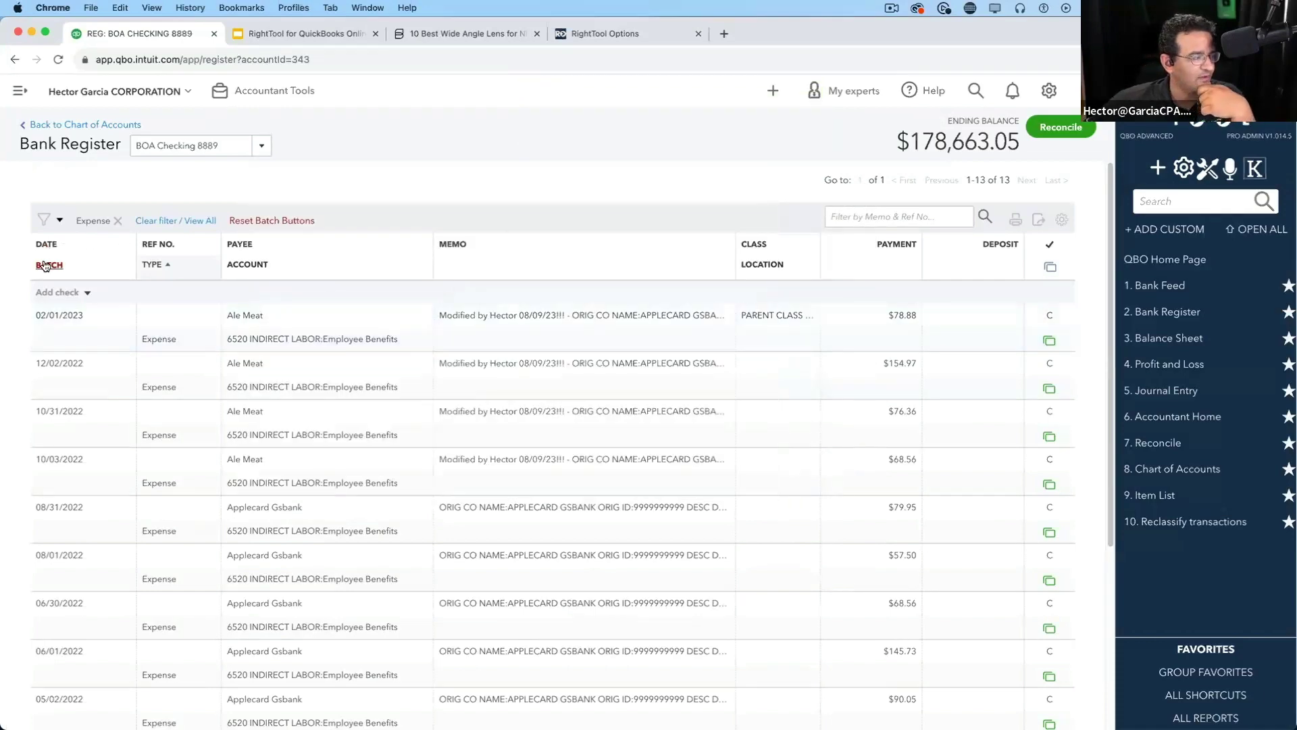
pyautogui.click(45, 266)
pyautogui.click(44, 261)
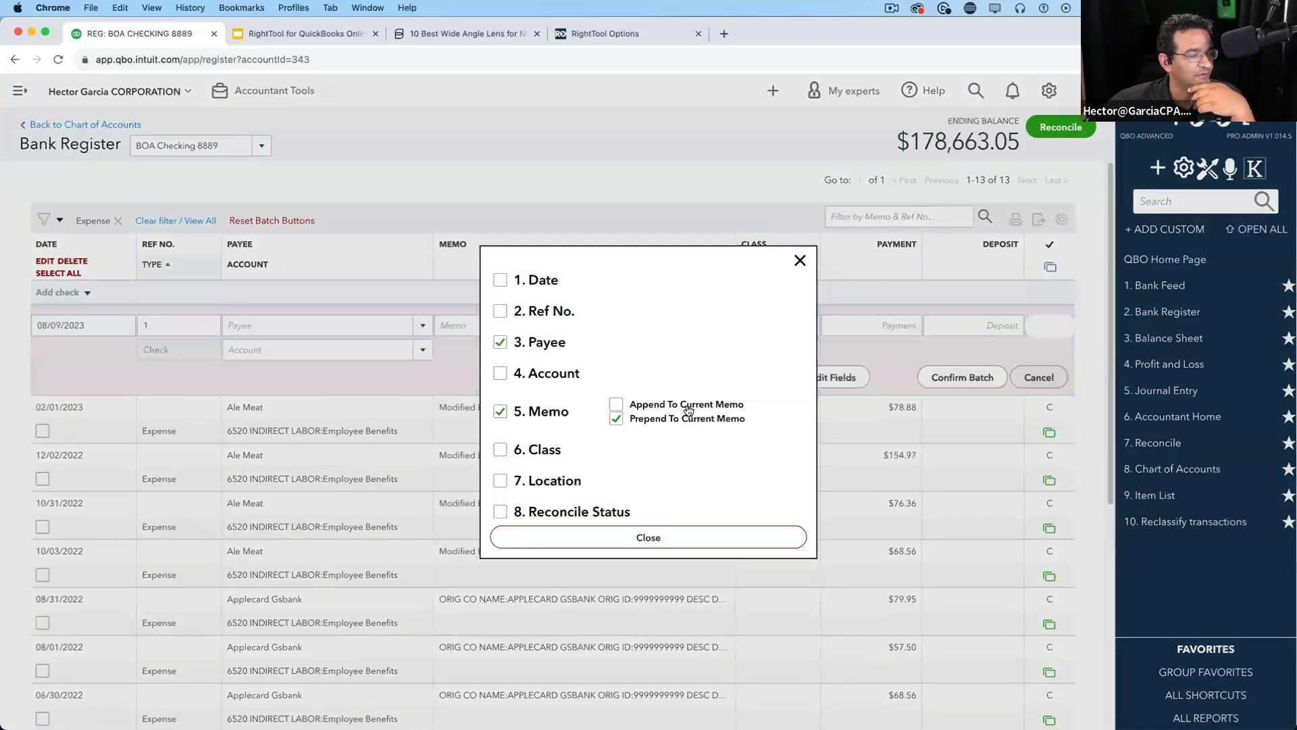
pyautogui.press('alt+super+8')
pyautogui.press('alt+super+8')
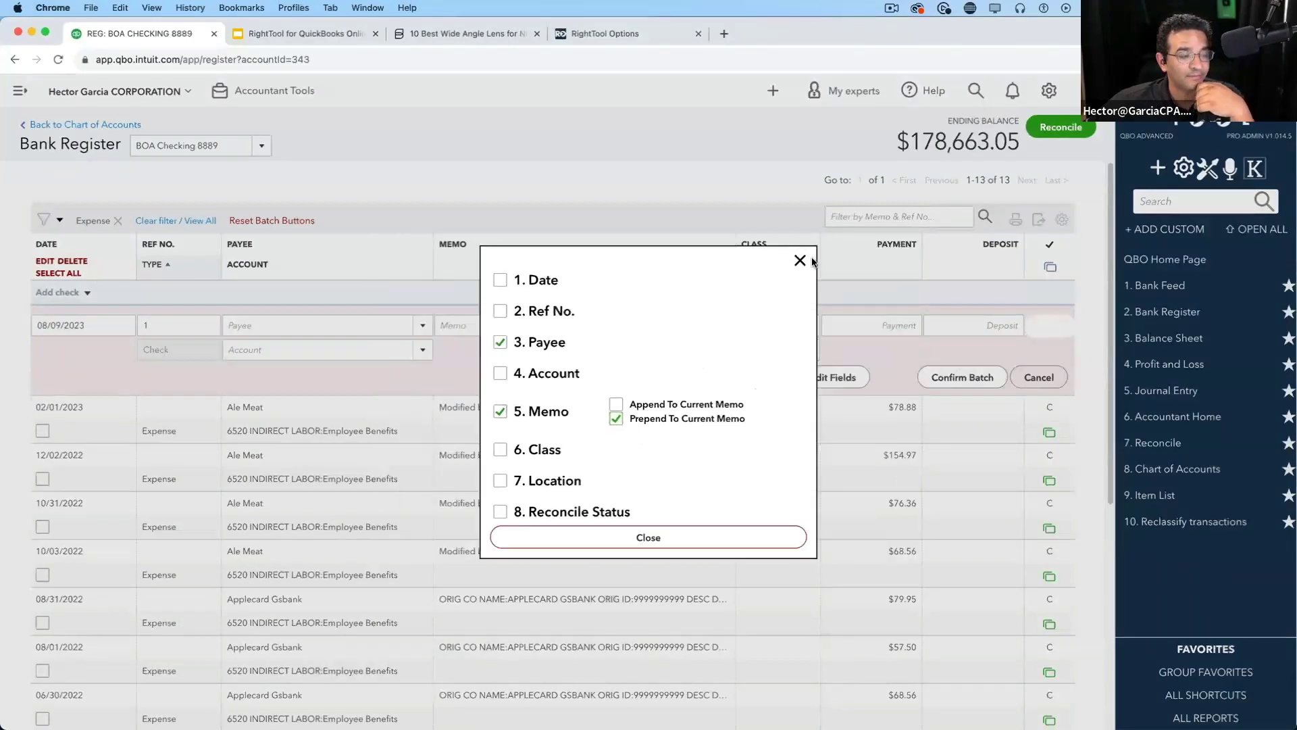
pyautogui.click(801, 261)
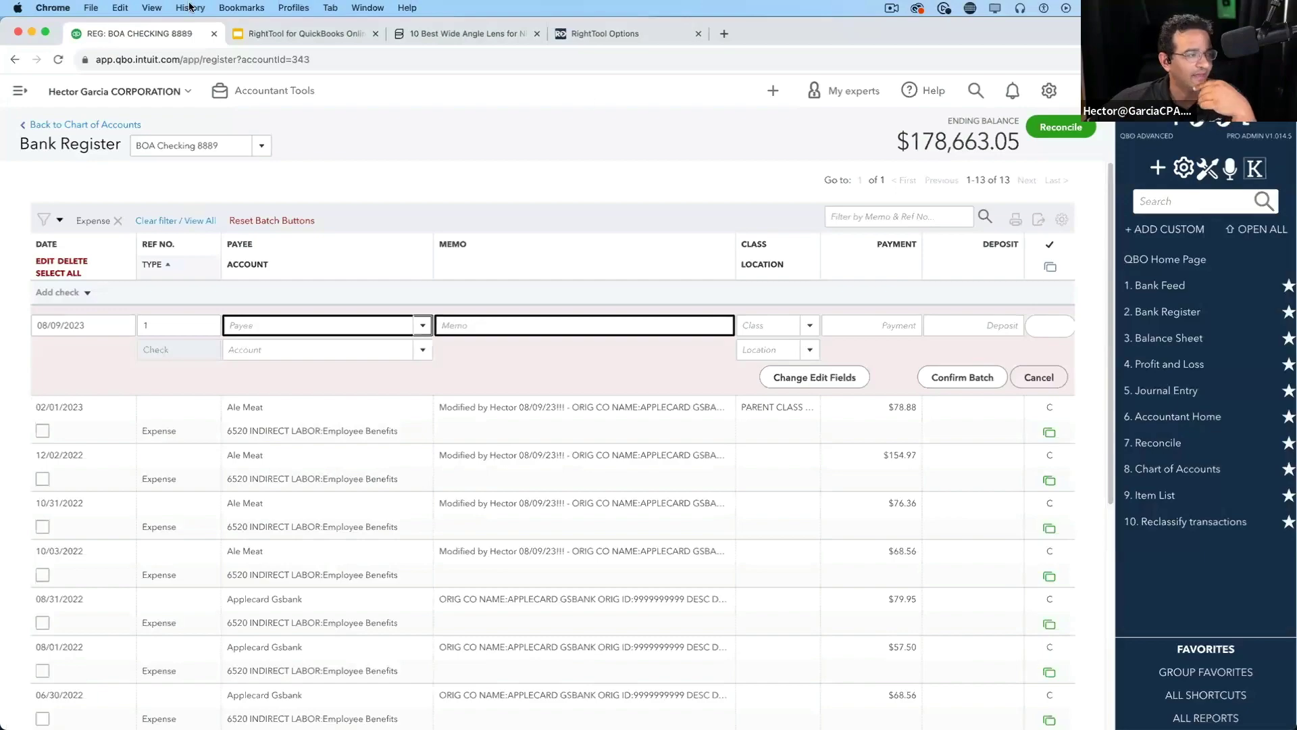
pyautogui.click(262, 34)
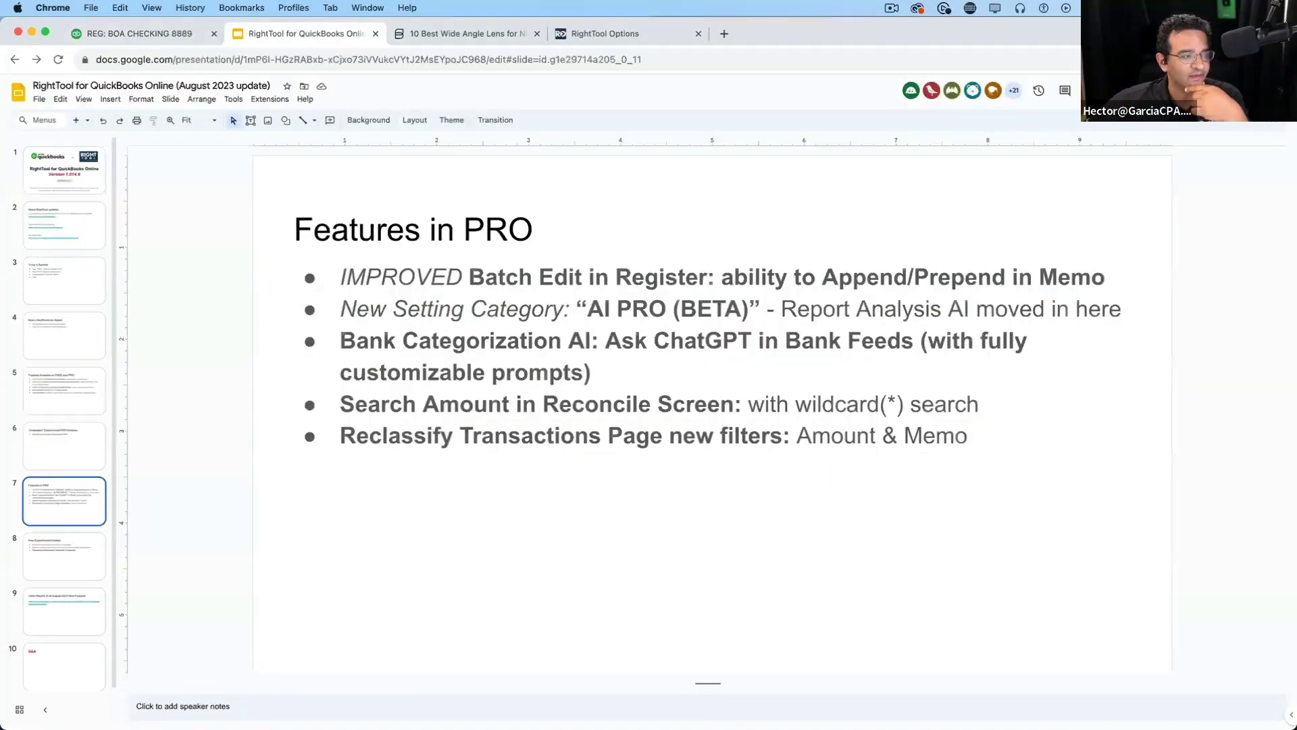
# Present the 'Features in PRO' slide full screen, then exit the slideshow
pyautogui.press('super+Return')
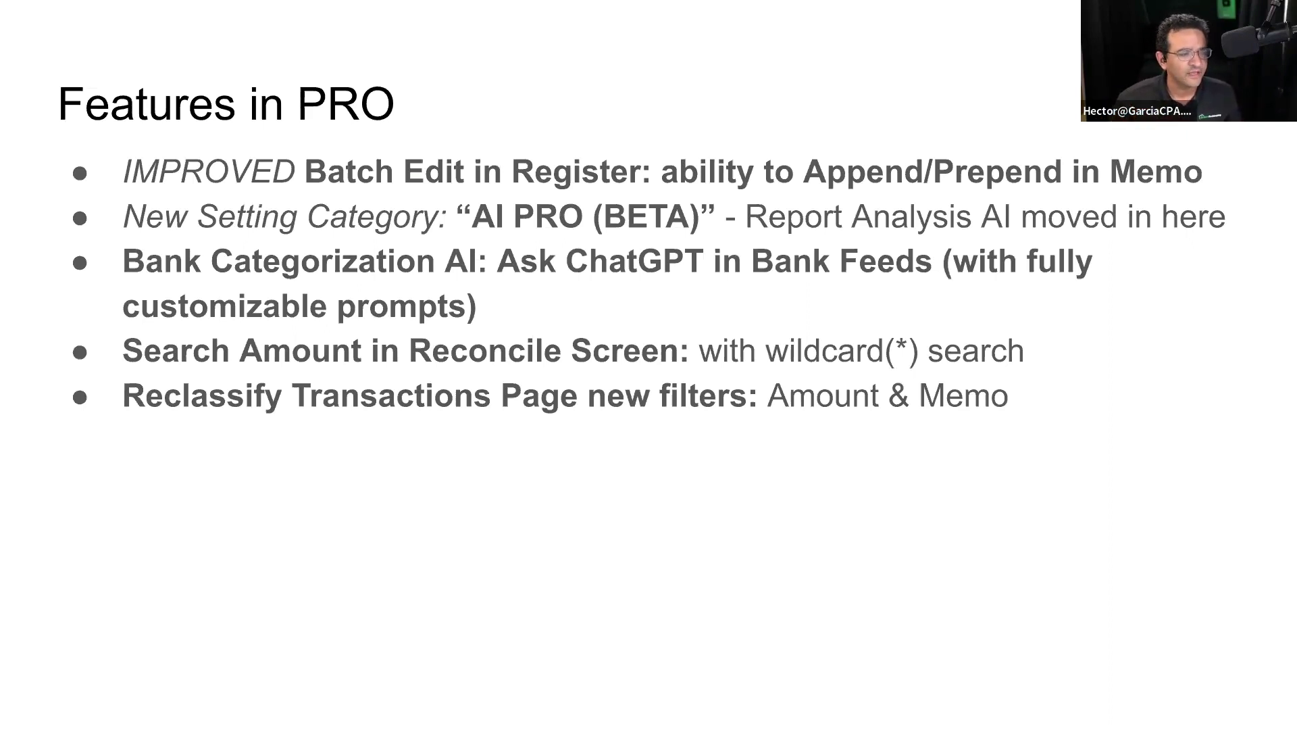
pyautogui.press('Escape')
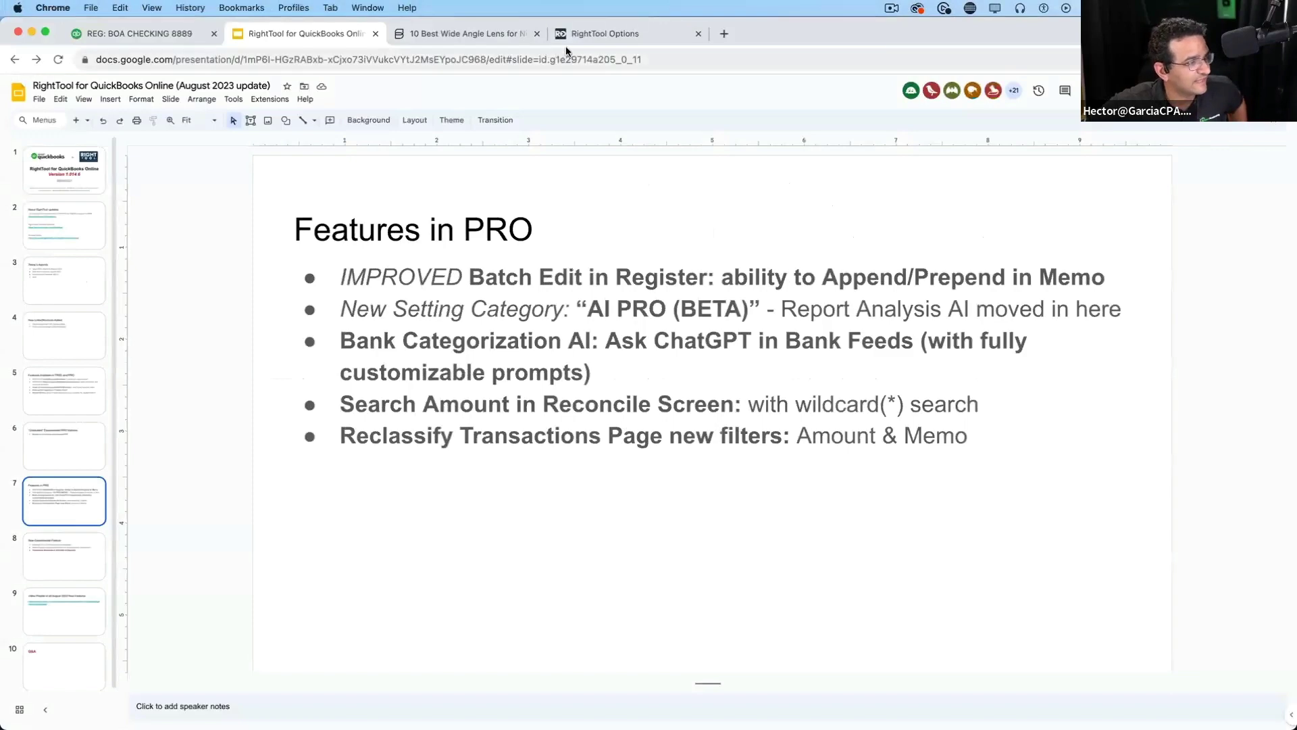
pyautogui.click(587, 34)
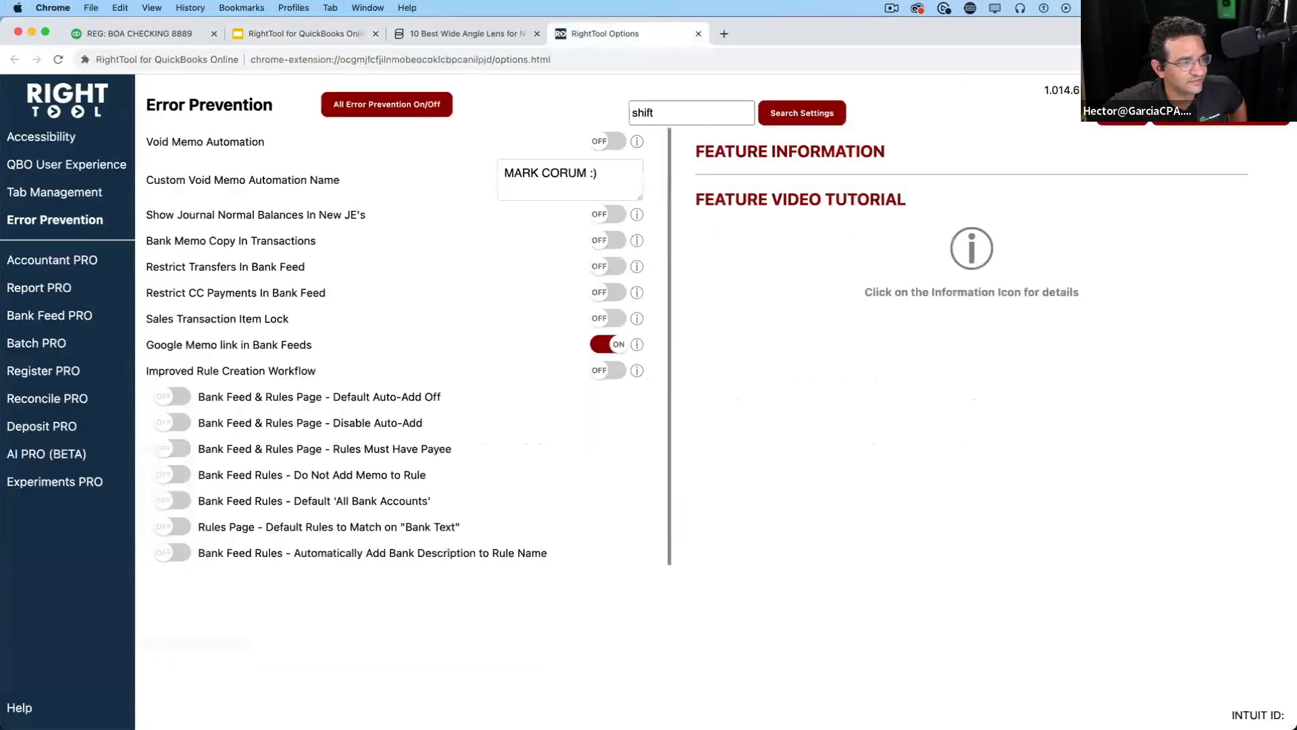
# In AI PRO (BETA), switch Report Analysis AI ChatGPT 3.5 off and Bank Categorization AI on
pyautogui.click(37, 454)
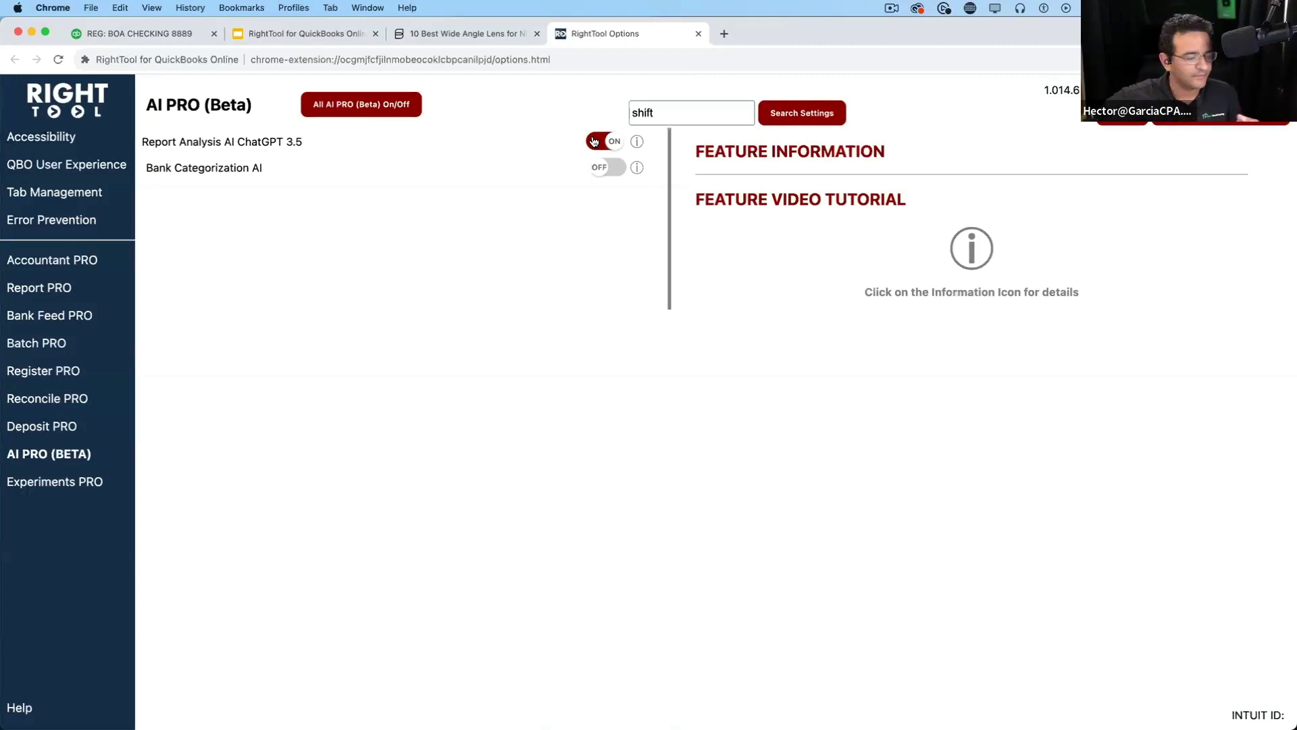
pyautogui.click(639, 145)
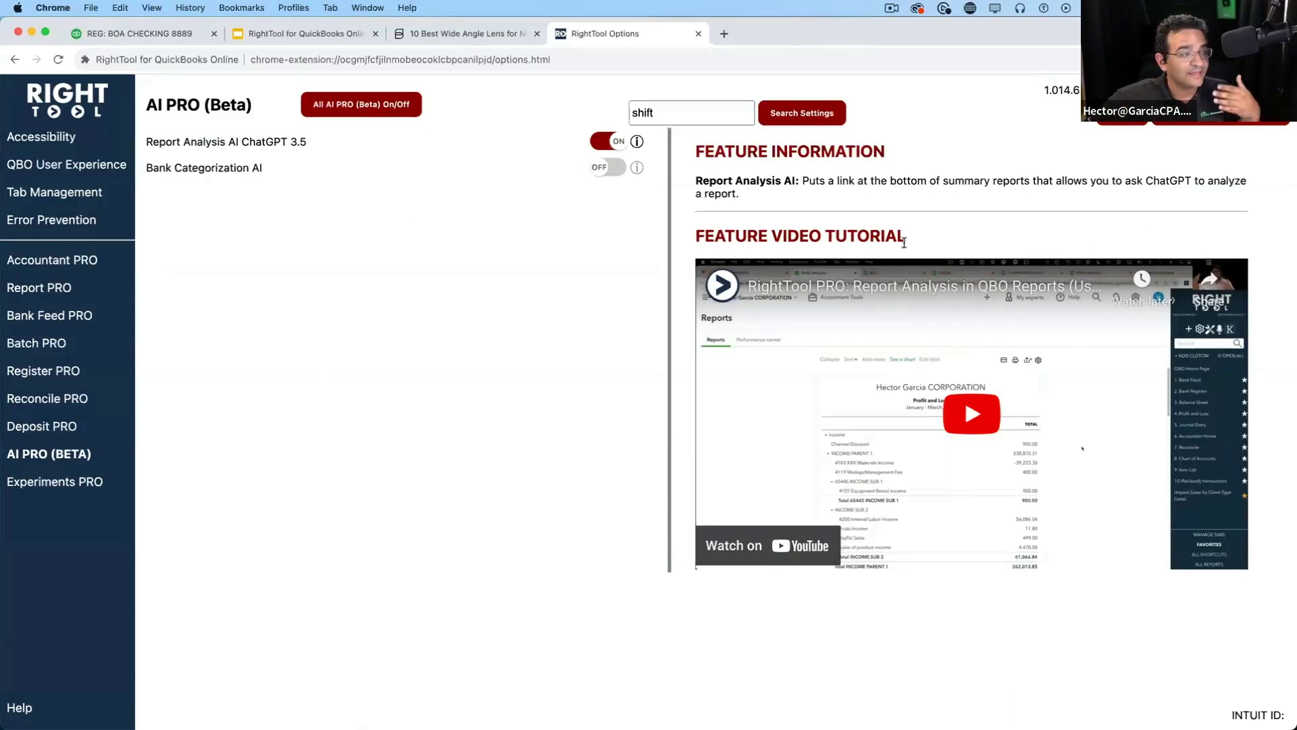
pyautogui.click(595, 141)
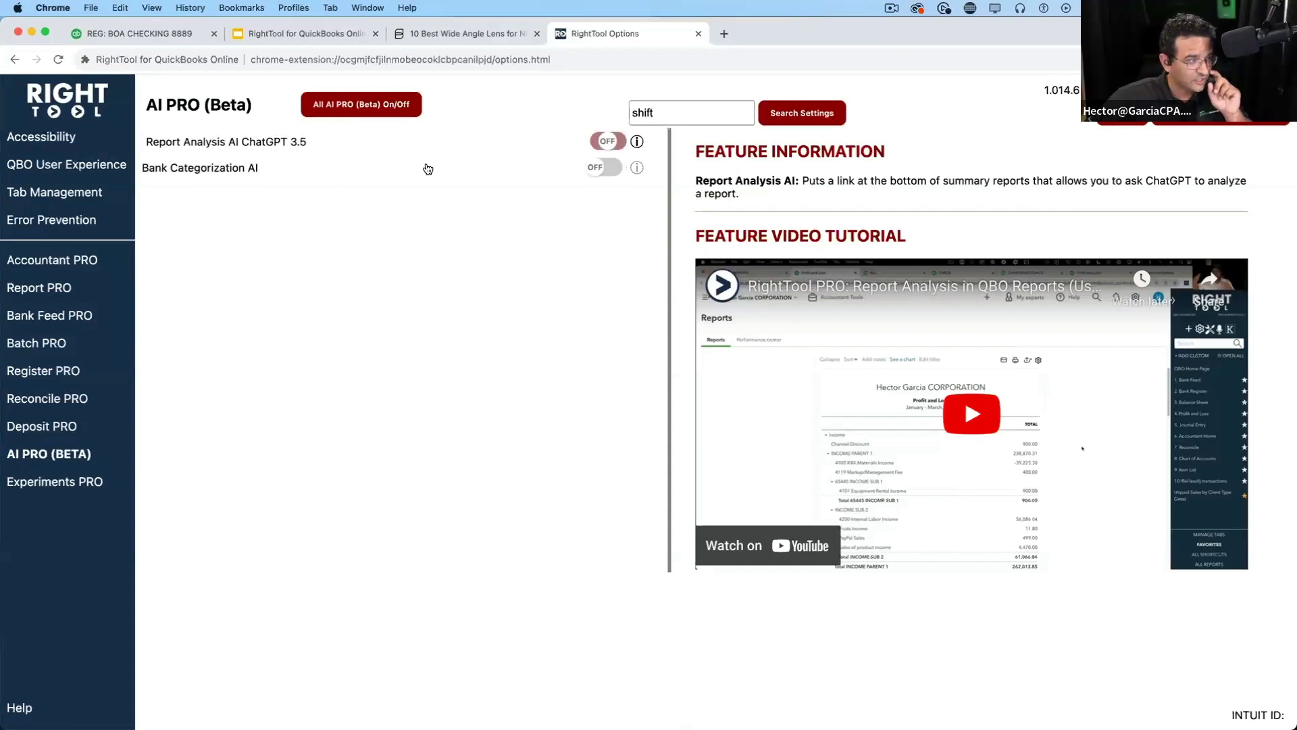
pyautogui.click(594, 174)
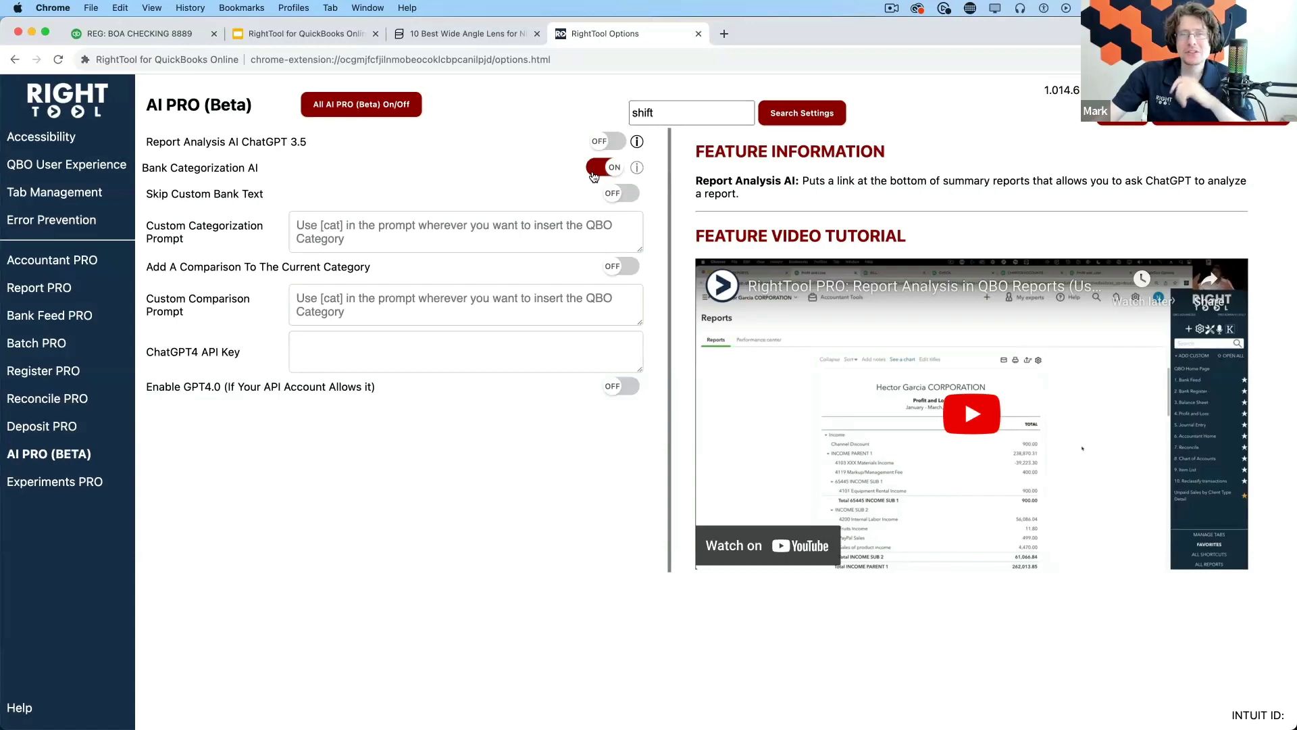
# Review the custom categorization prompt and ChatGPT4 API Key fields
pyautogui.click(724, 34)
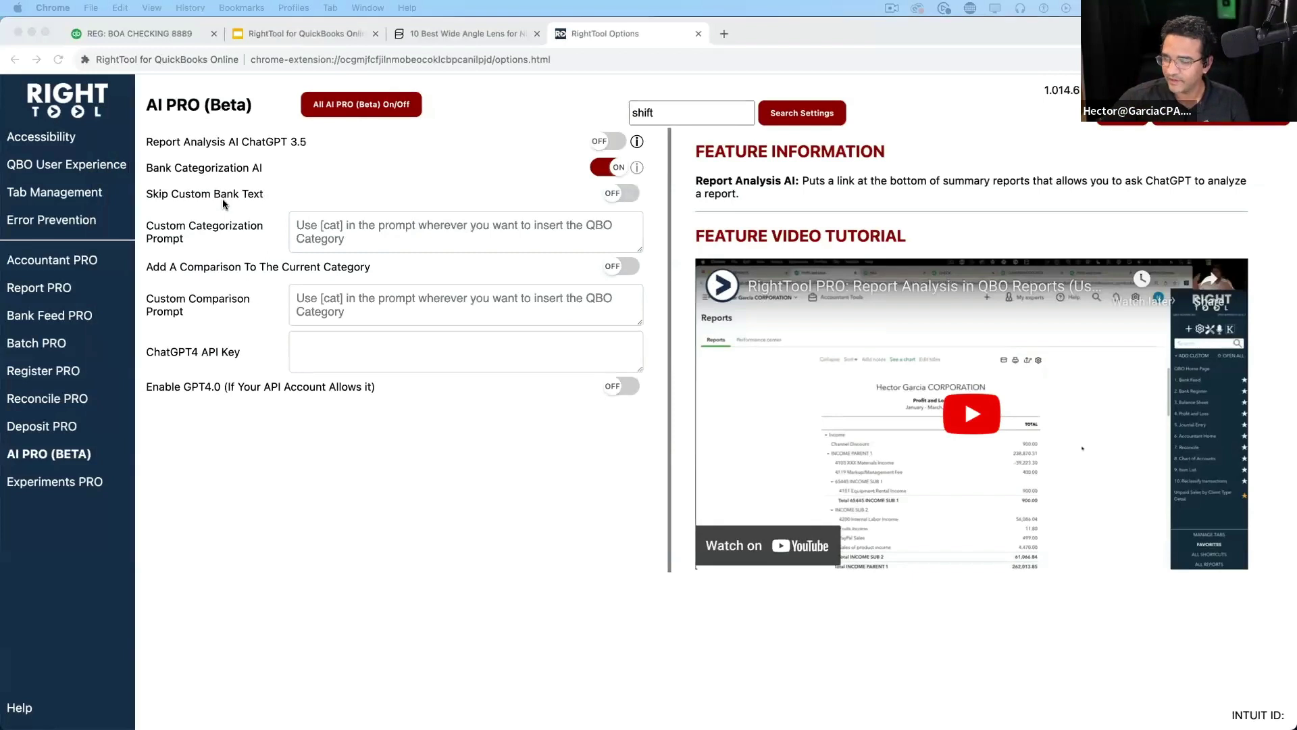
pyautogui.click(304, 237)
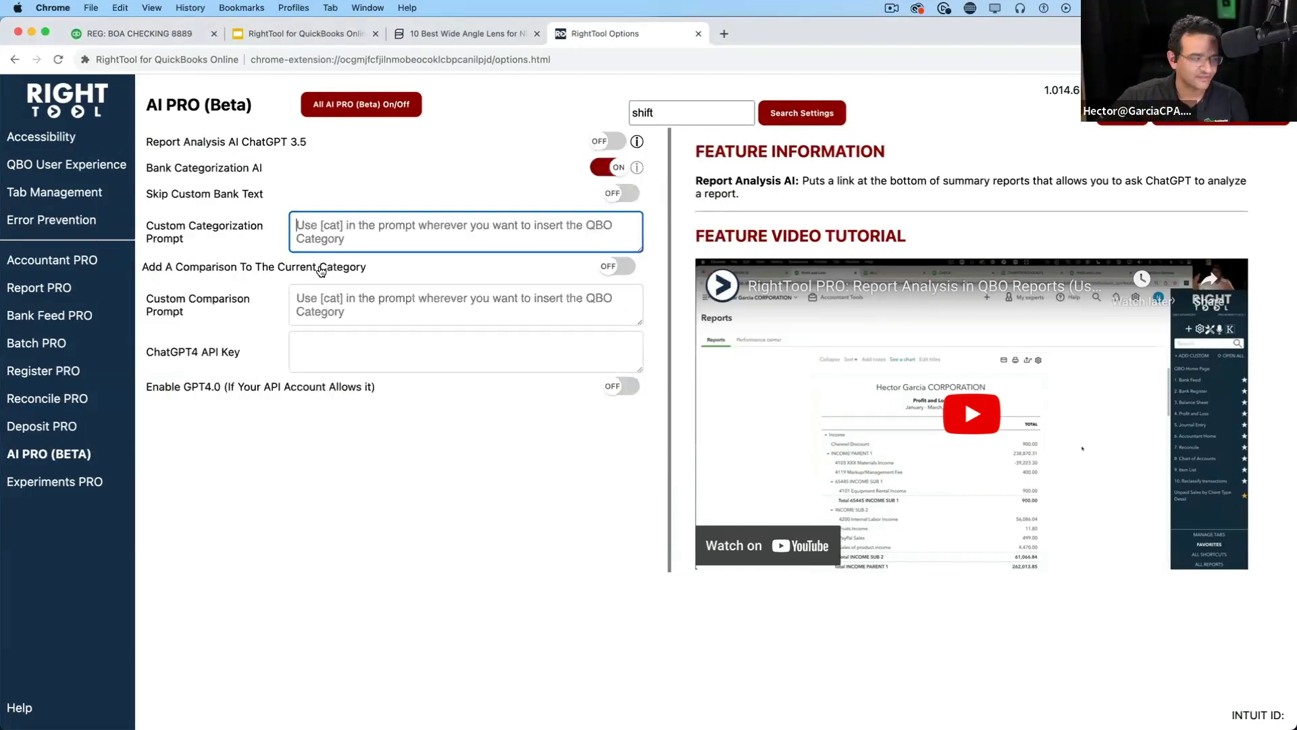
pyautogui.click(324, 358)
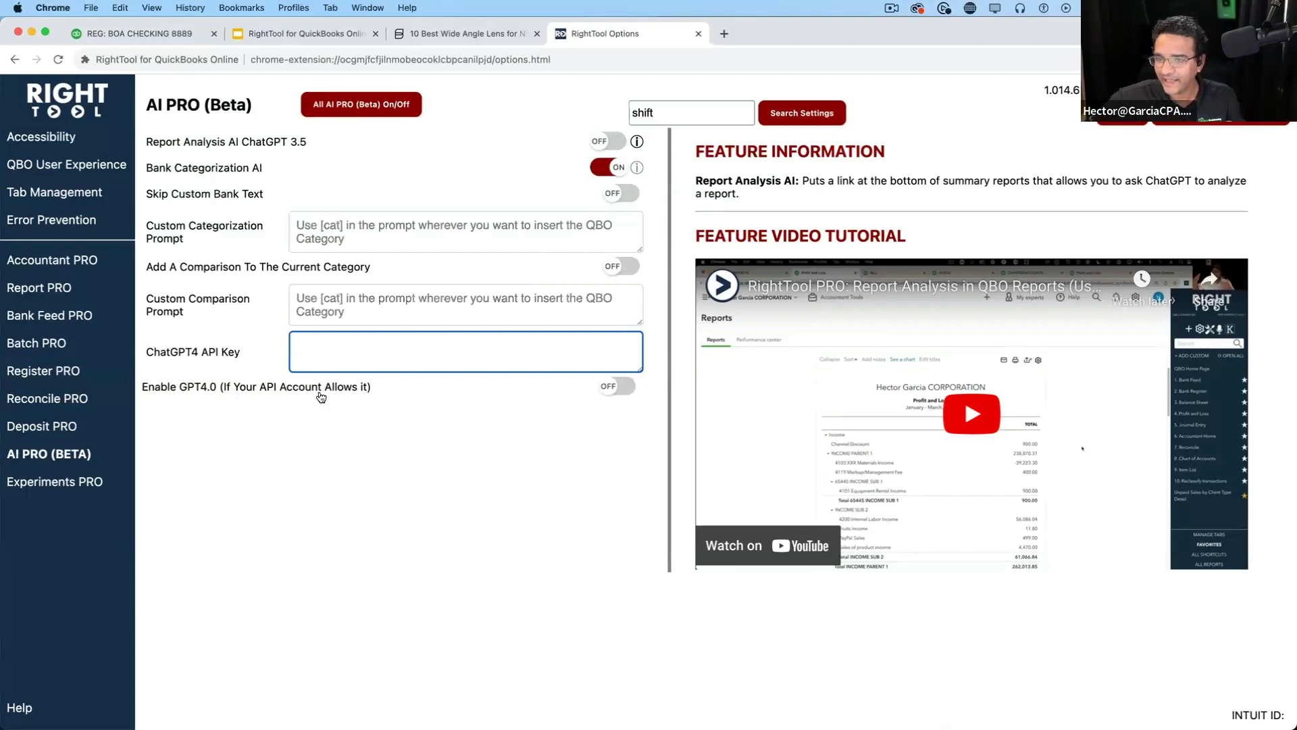
pyautogui.click(119, 32)
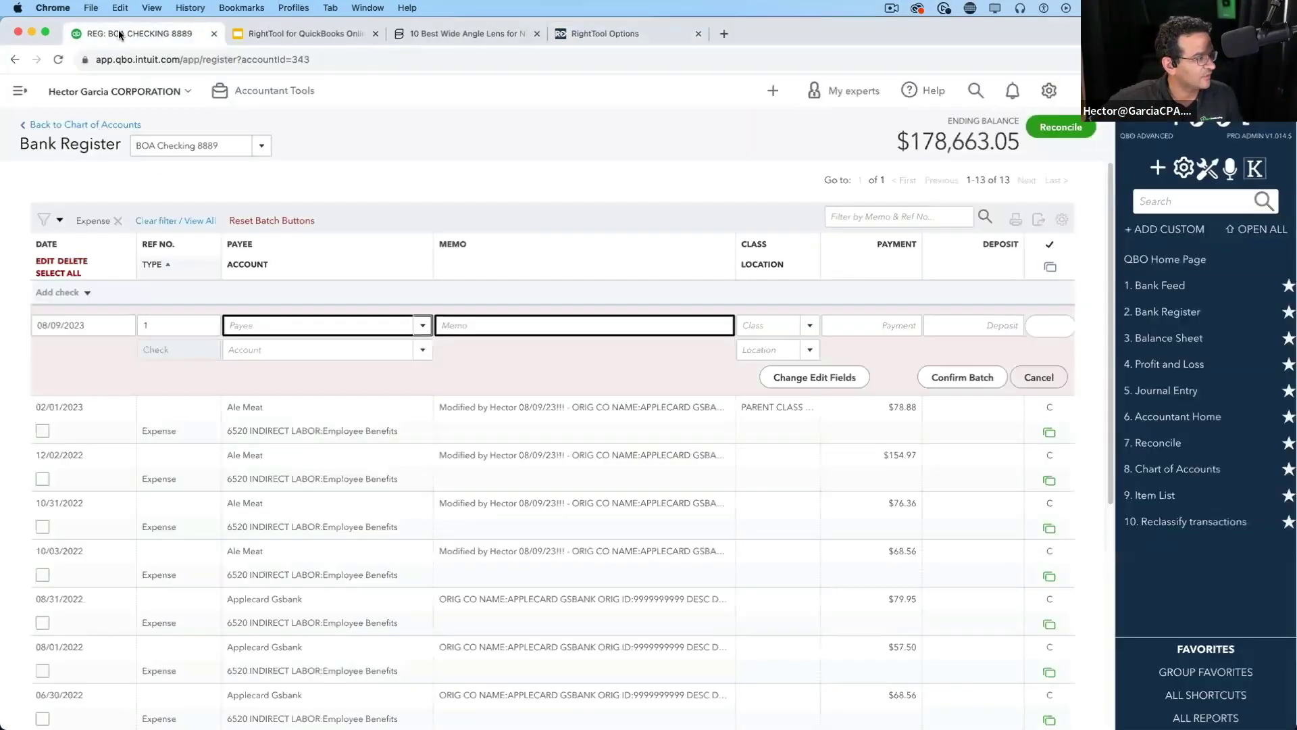
# Open the bank feed and page through the account cards to review AMEX1234 transactions
pyautogui.click(1165, 287)
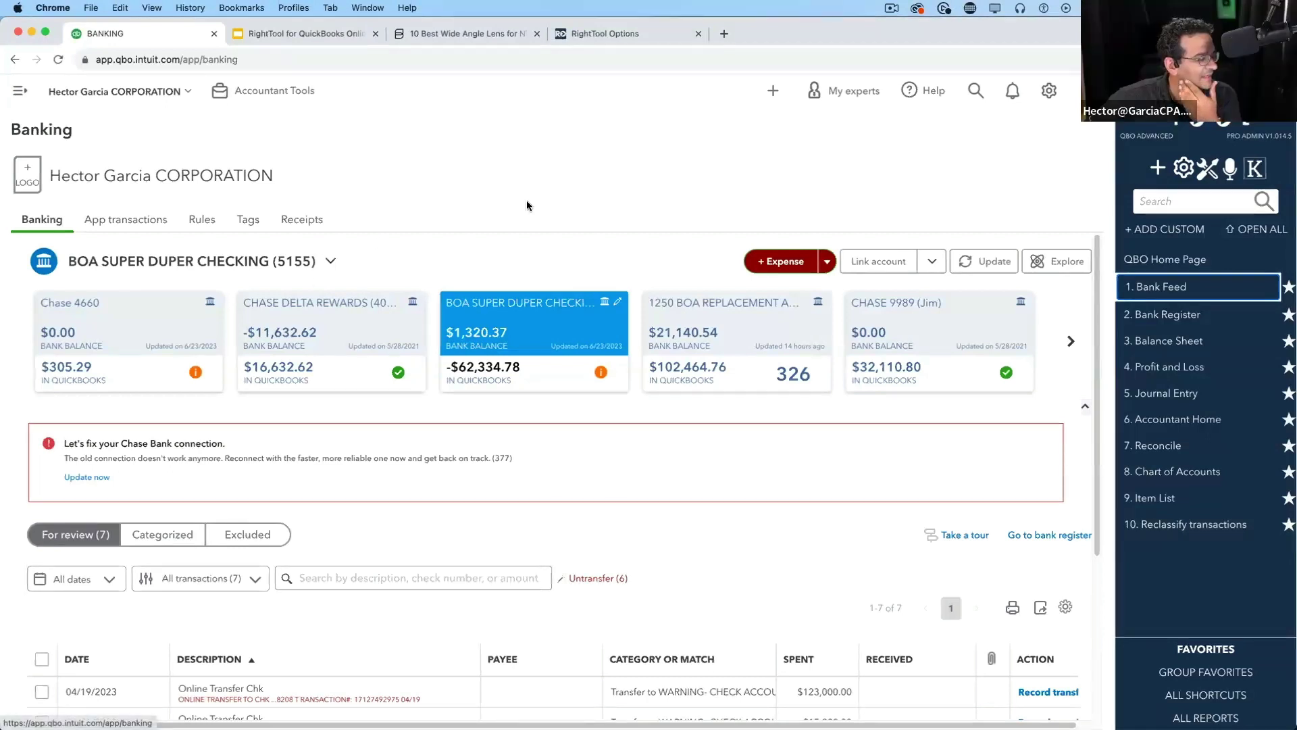
pyautogui.click(1070, 341)
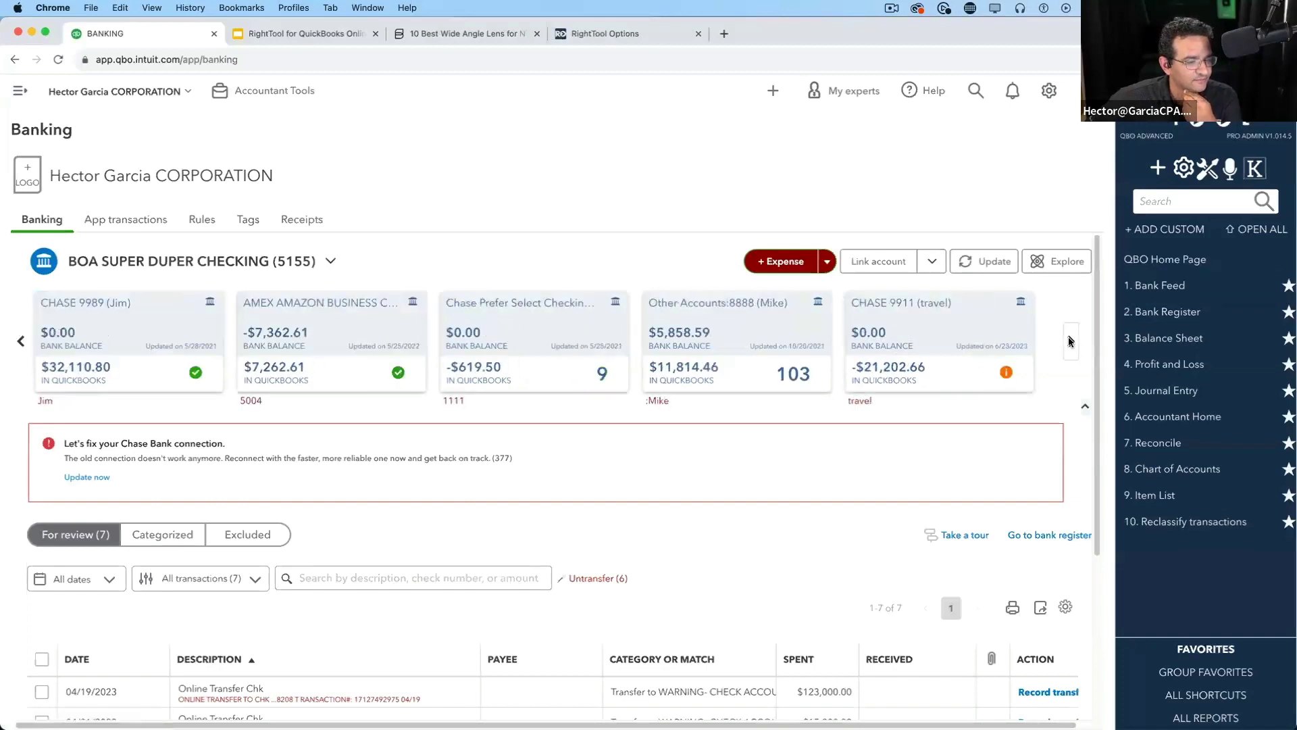
pyautogui.click(1070, 341)
pyautogui.click(1070, 341)
pyautogui.click(1070, 341)
pyautogui.click(1070, 342)
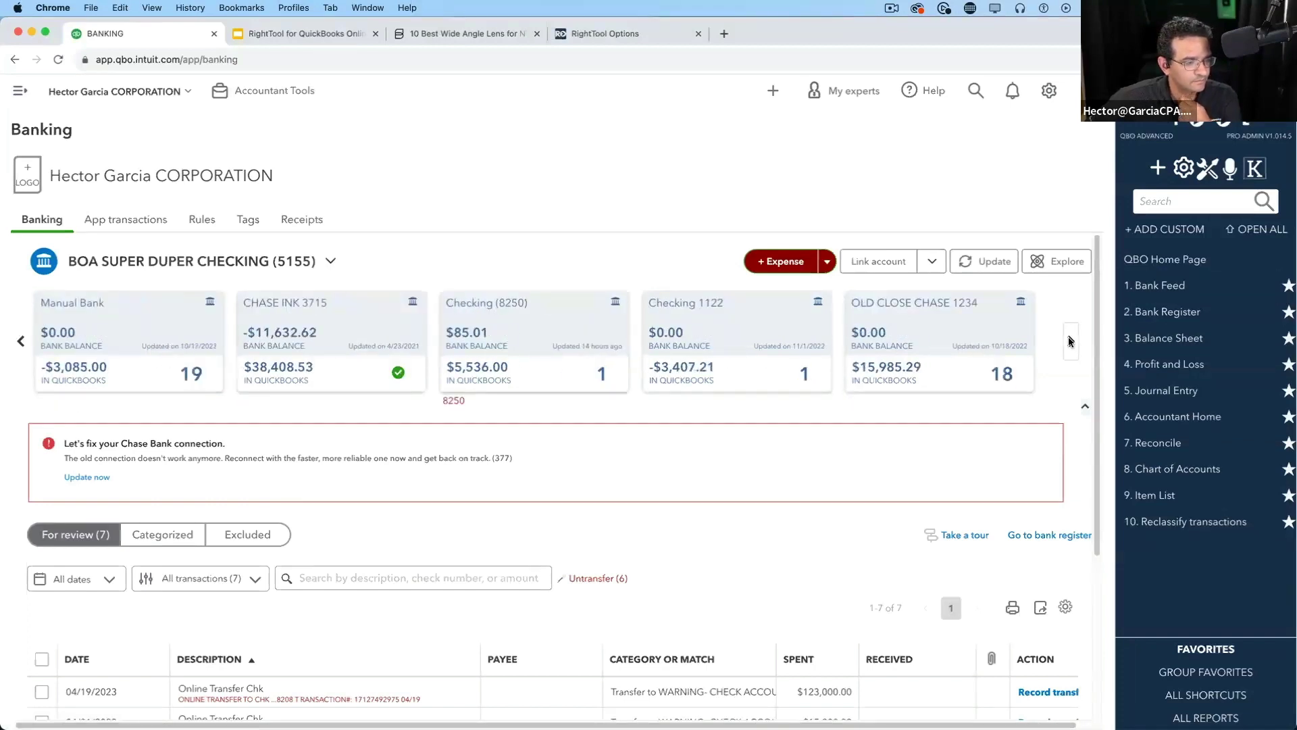
pyautogui.click(1070, 341)
pyautogui.click(699, 334)
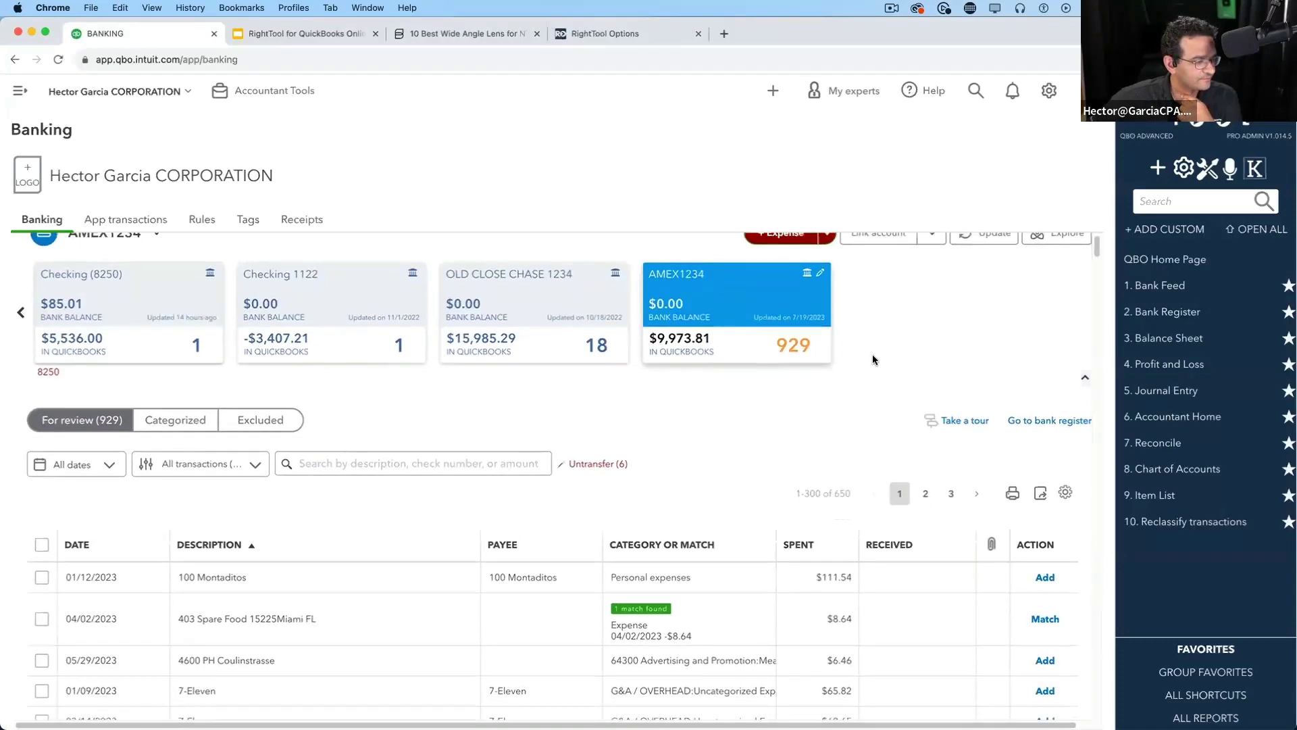
pyautogui.scroll(-3, 873, 354)
pyautogui.scroll(-5, 408, 484)
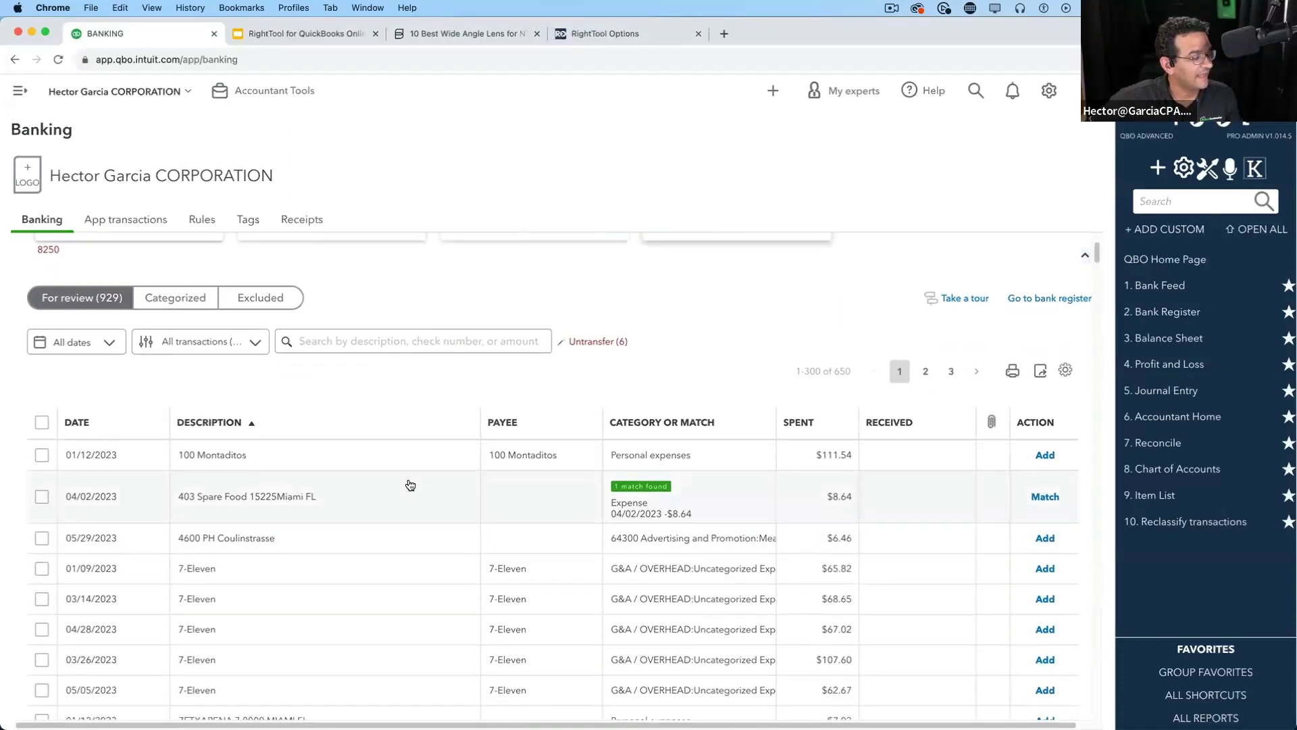
pyautogui.scroll(2, 410, 484)
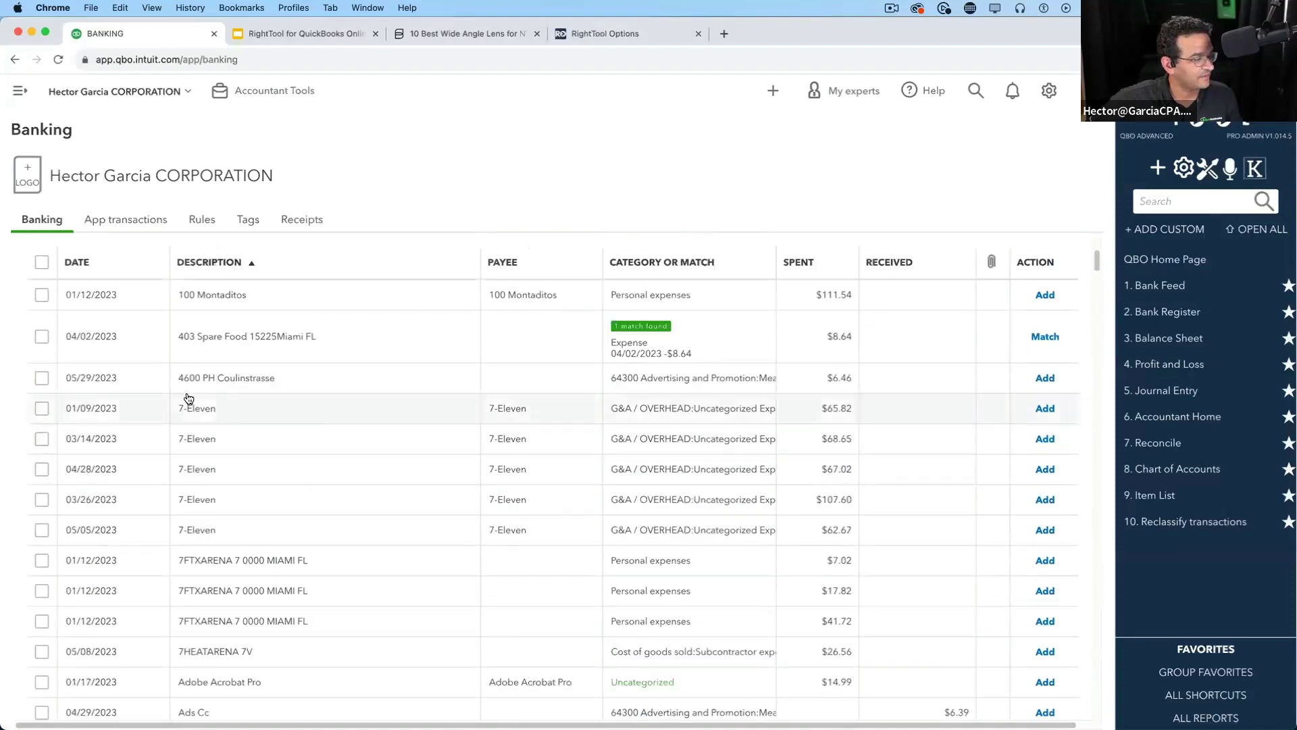
# Expand the 4600 PH Coulinstrasse transaction, Google its memo, then close the search window
pyautogui.click(233, 381)
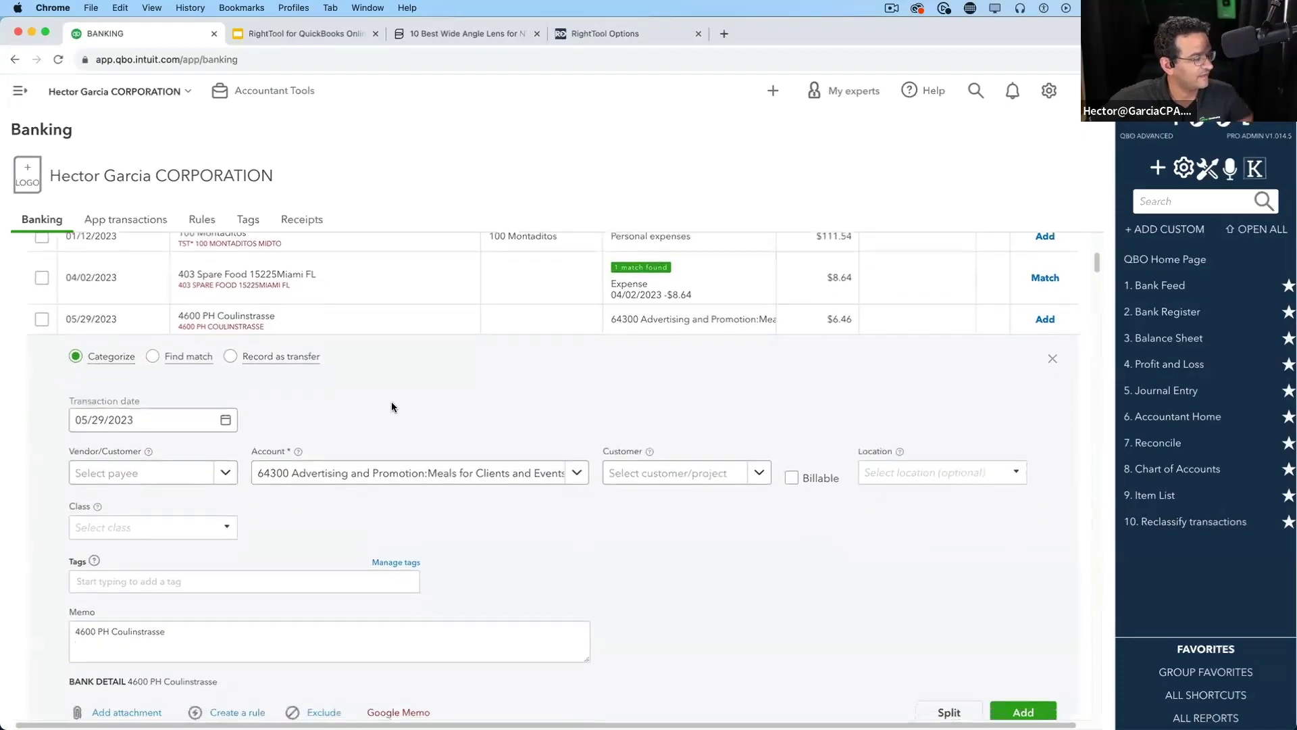
pyautogui.moveTo(188, 486); pyautogui.dragTo(70, 485)
pyautogui.click(398, 574)
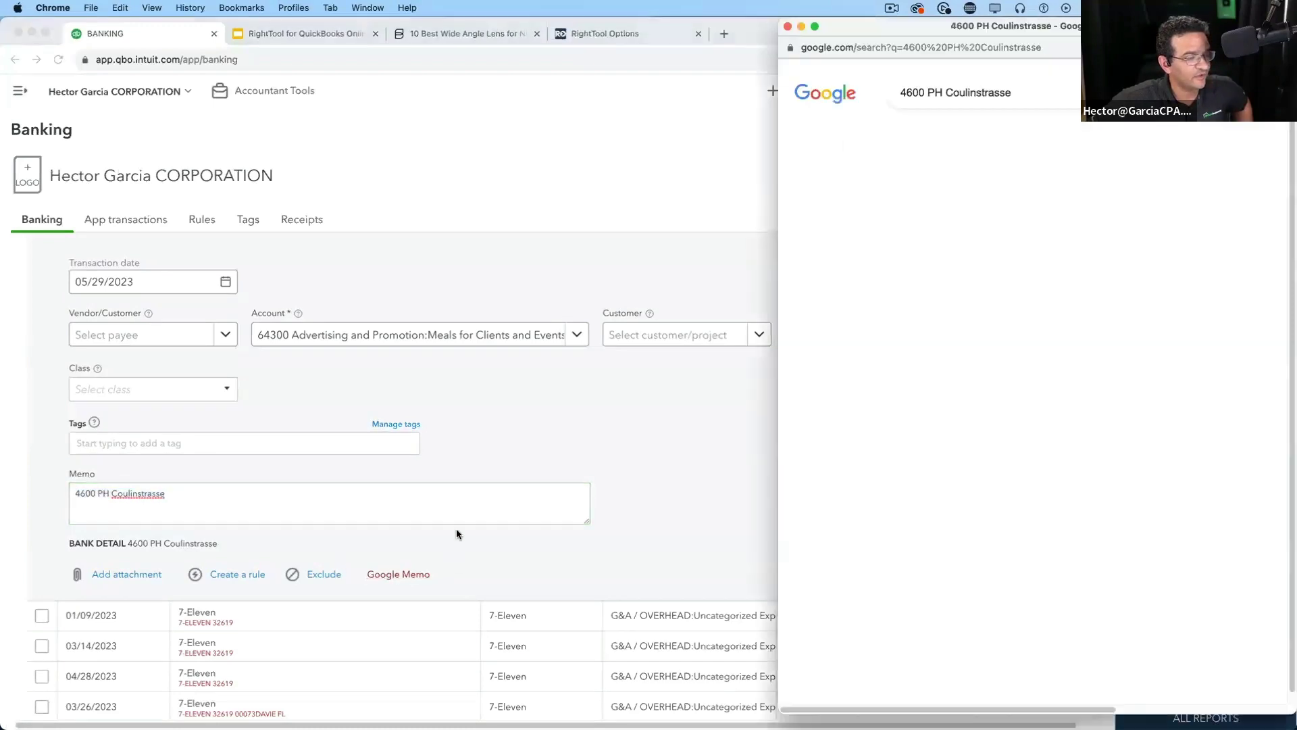
pyautogui.scroll(-2, 1133, 358)
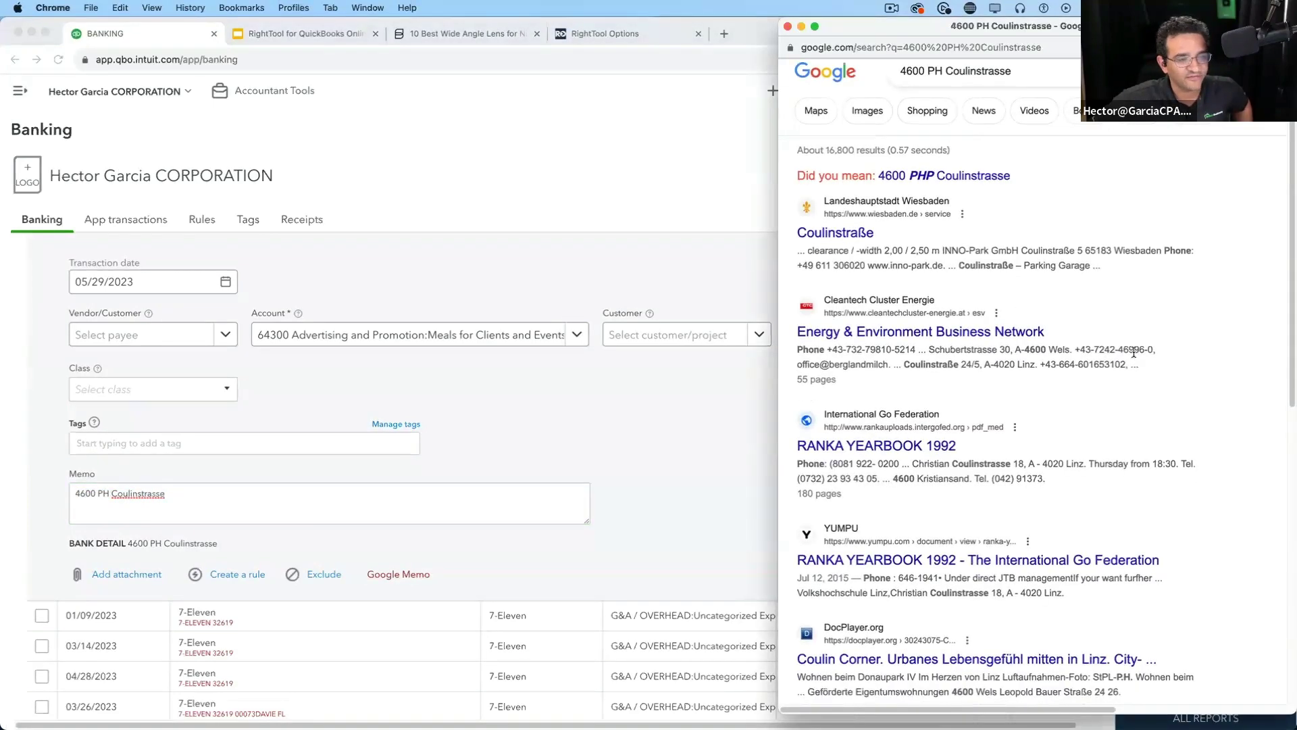
pyautogui.scroll(-10, 1137, 385)
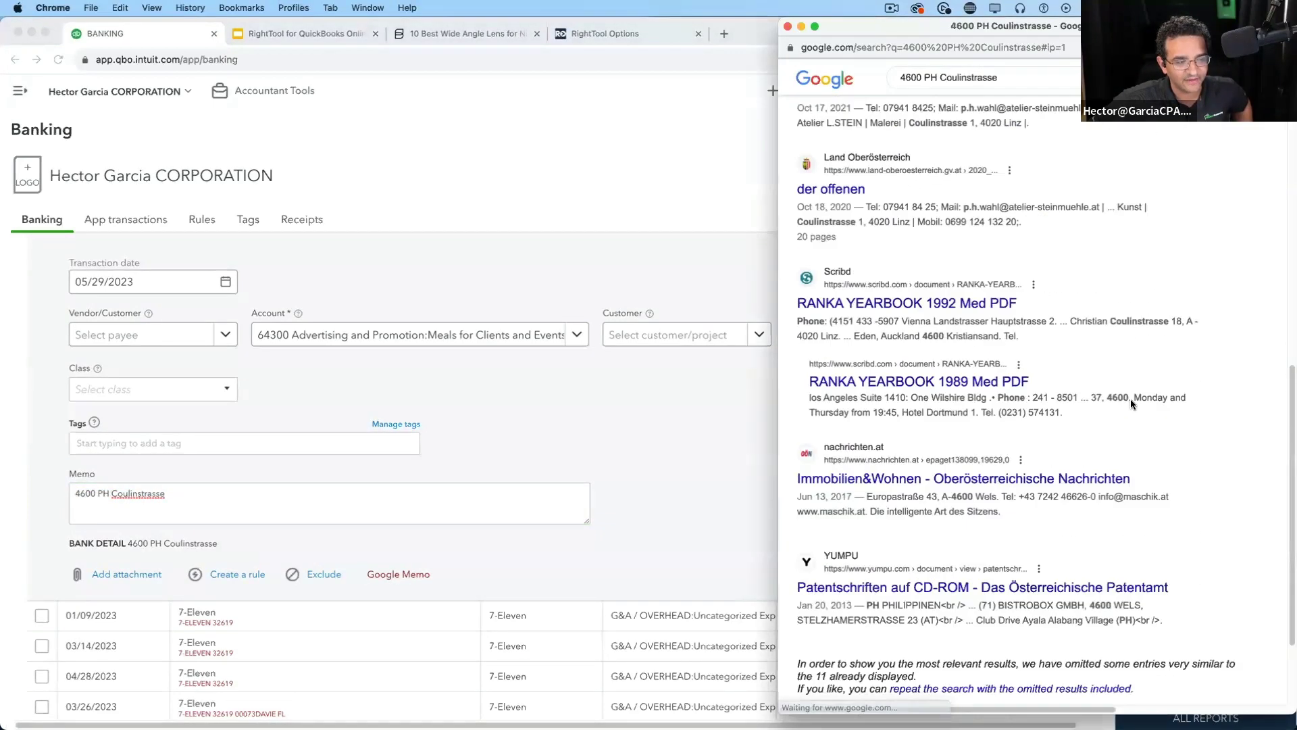
pyautogui.scroll(7, 1131, 404)
pyautogui.scroll(4, 1130, 404)
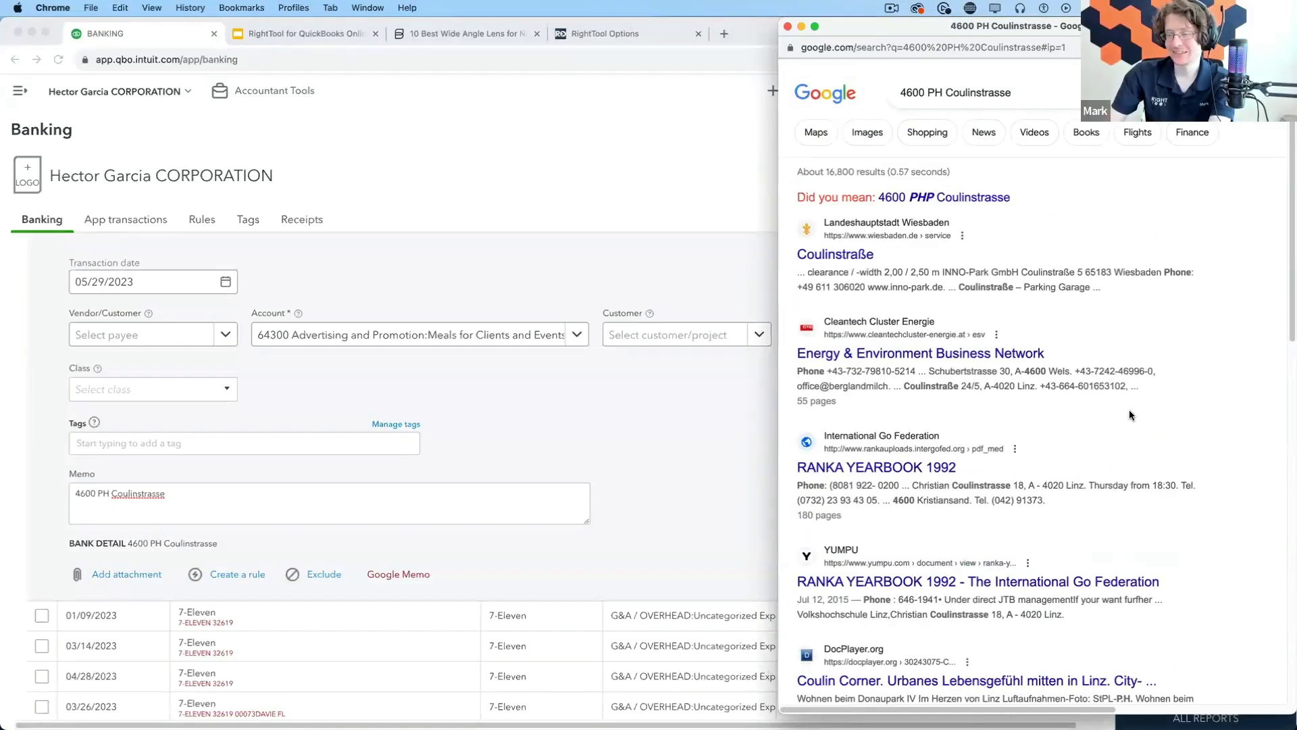
pyautogui.click(780, 27)
# Save the RightTool AI settings and reopen the AMEX1234 bank feed for review
pyautogui.click(594, 35)
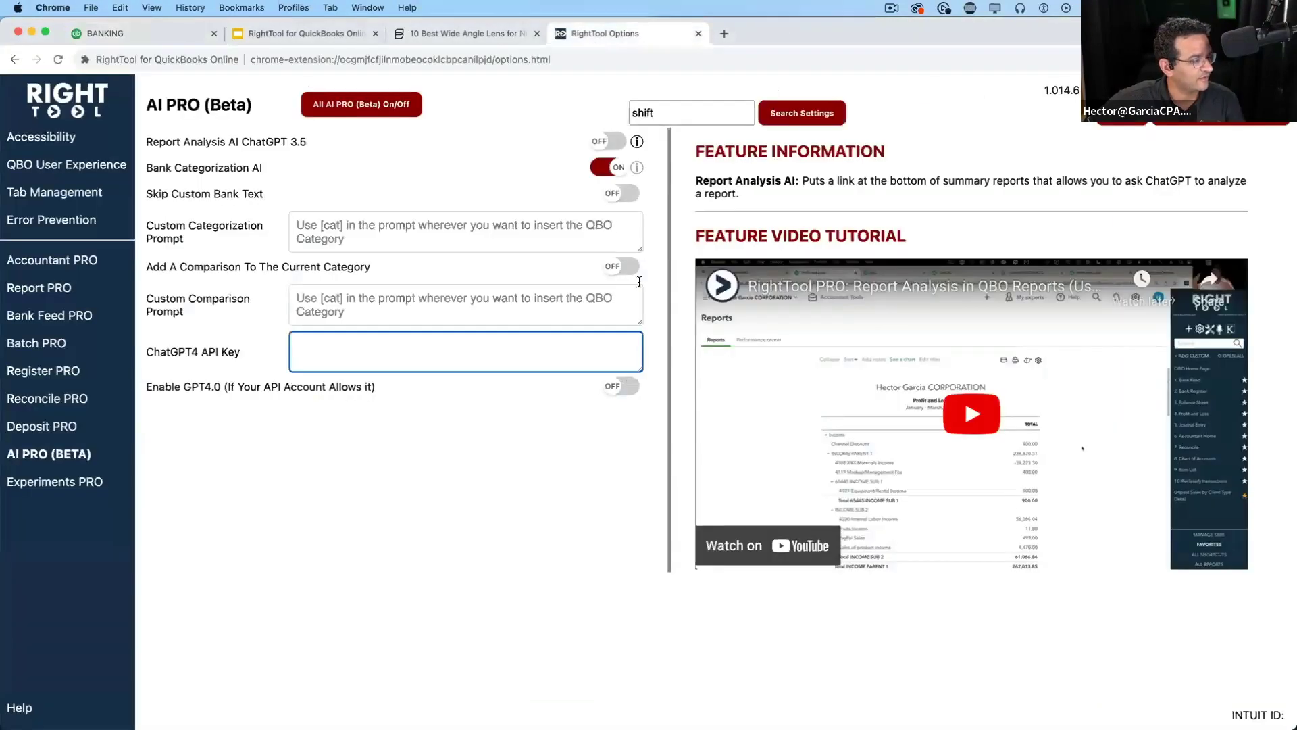
pyautogui.click(1123, 119)
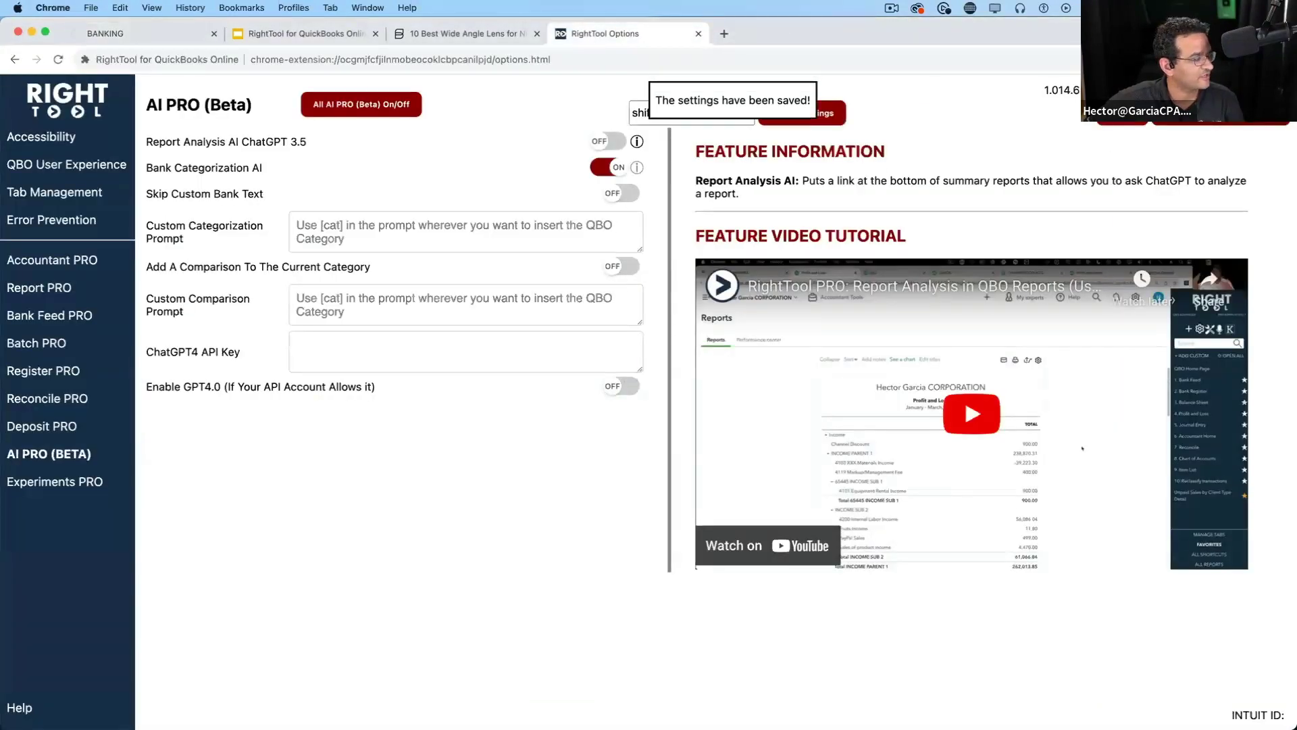
pyautogui.click(134, 34)
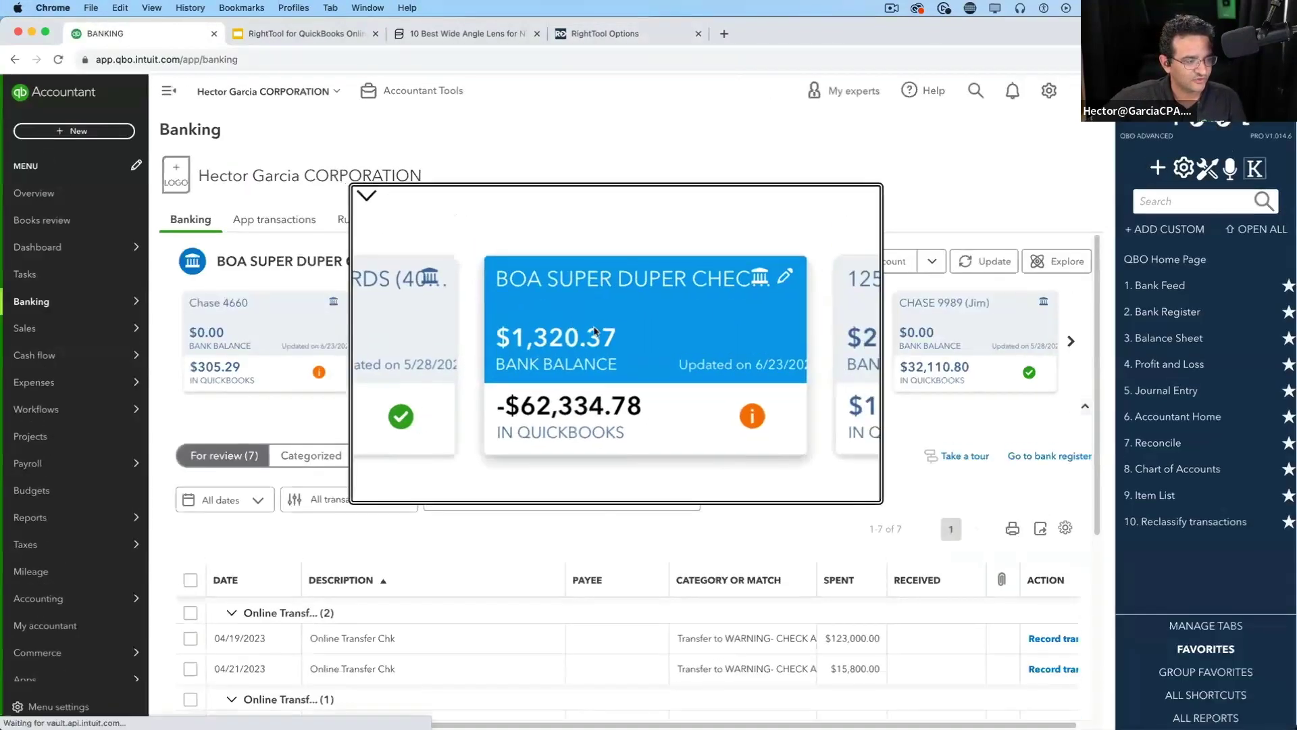
pyautogui.click(1069, 341)
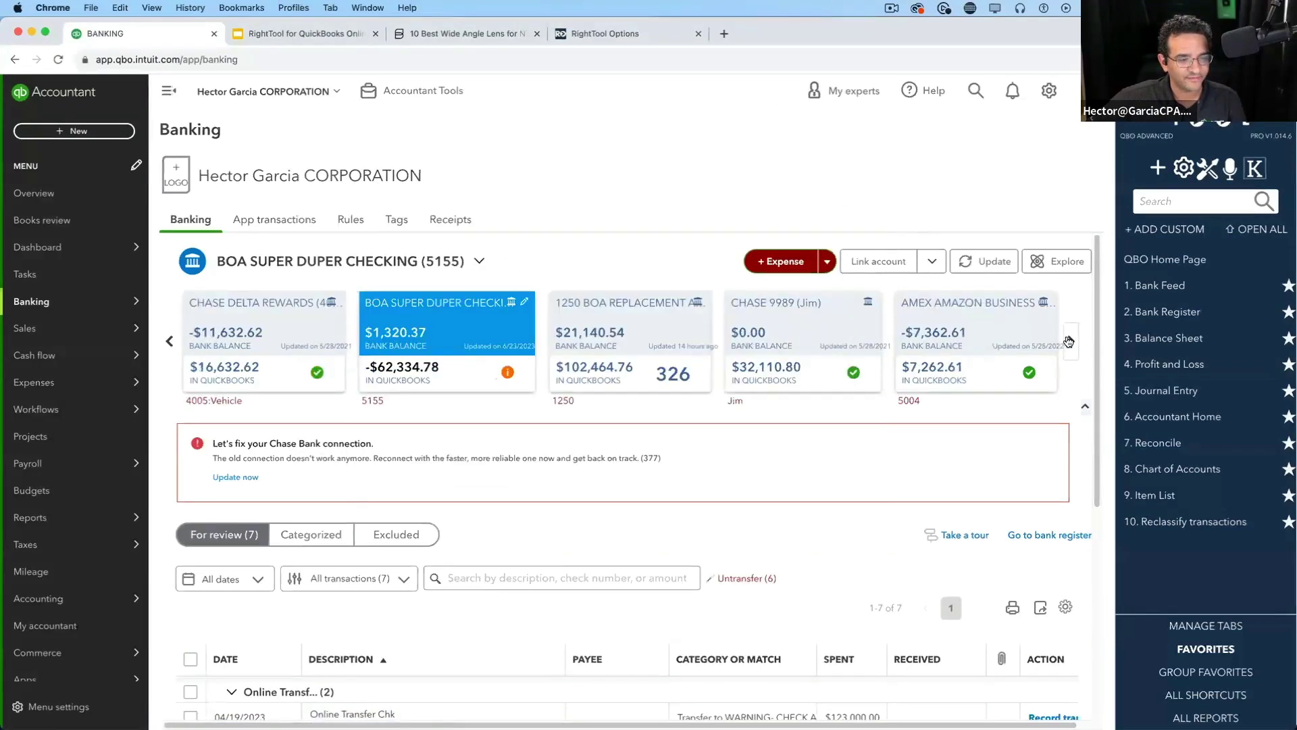
pyautogui.click(1069, 341)
pyautogui.click(1069, 341)
pyautogui.click(1069, 342)
pyautogui.click(1069, 341)
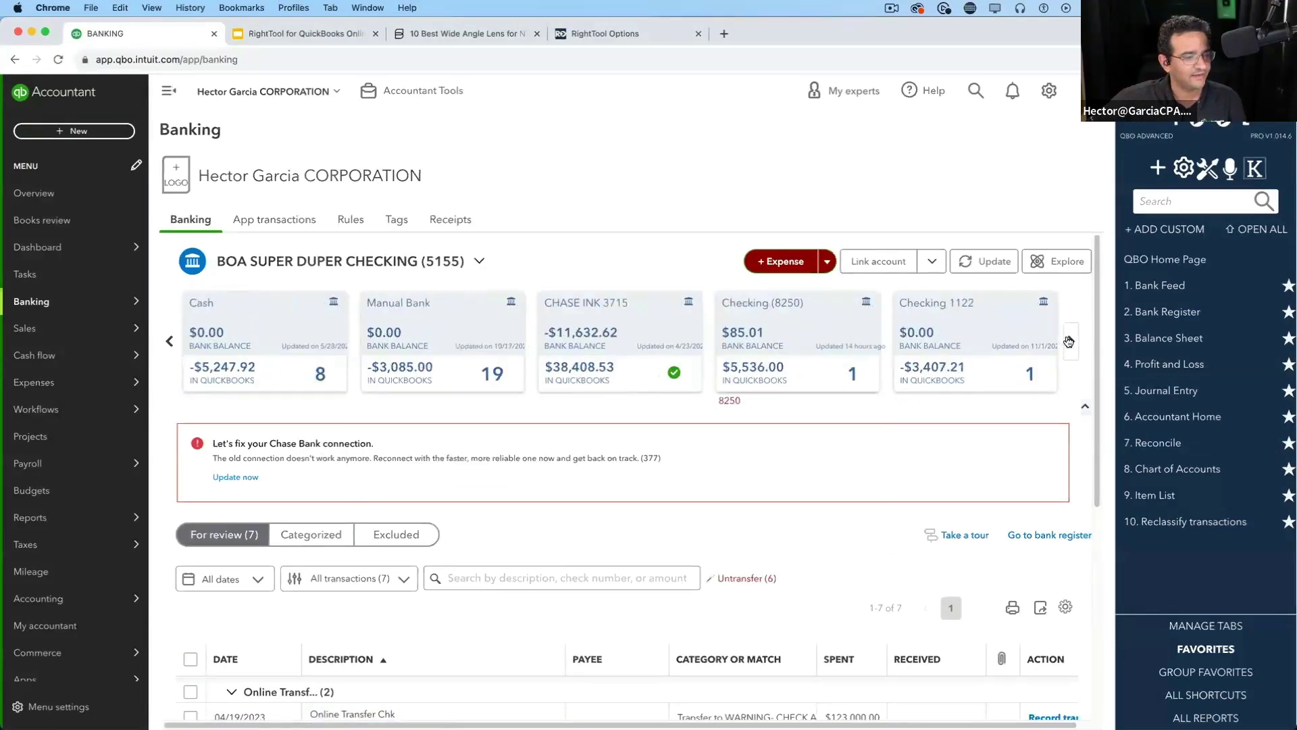
pyautogui.click(1069, 338)
pyautogui.click(810, 315)
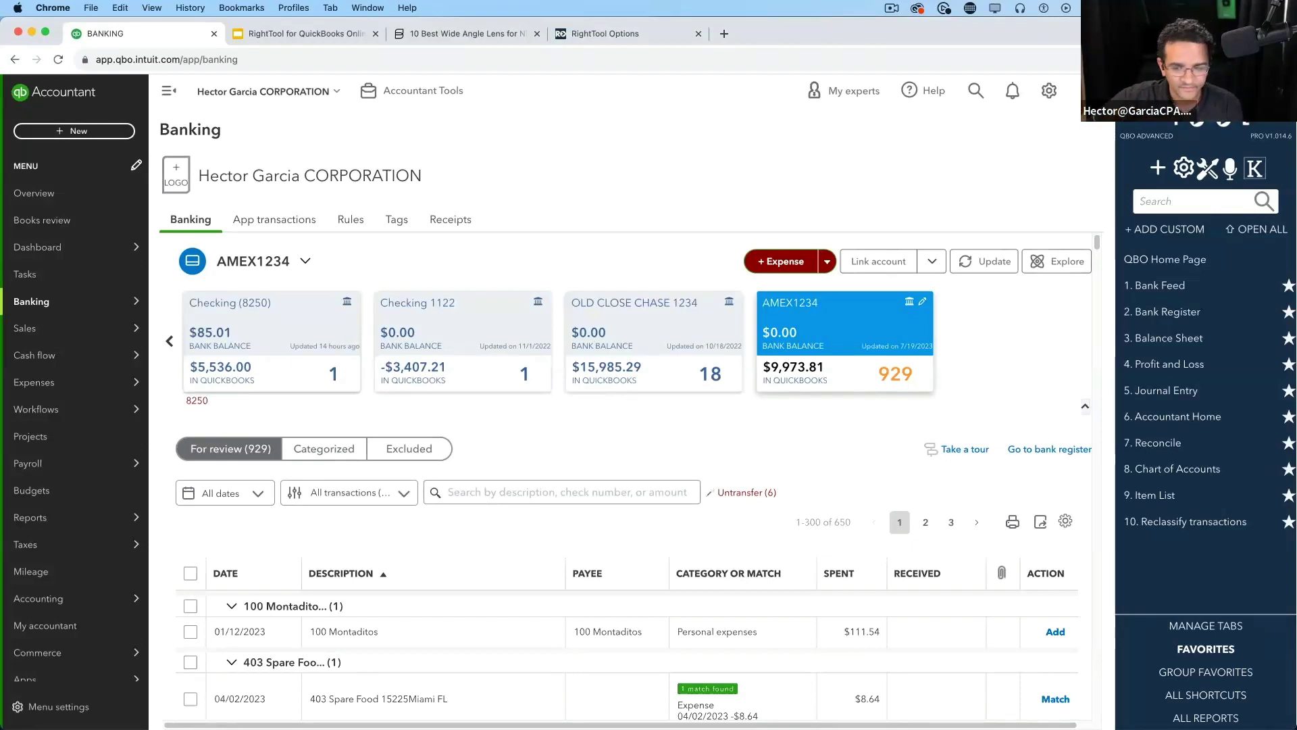
pyautogui.scroll(-2, 753, 298)
pyautogui.scroll(2, 743, 405)
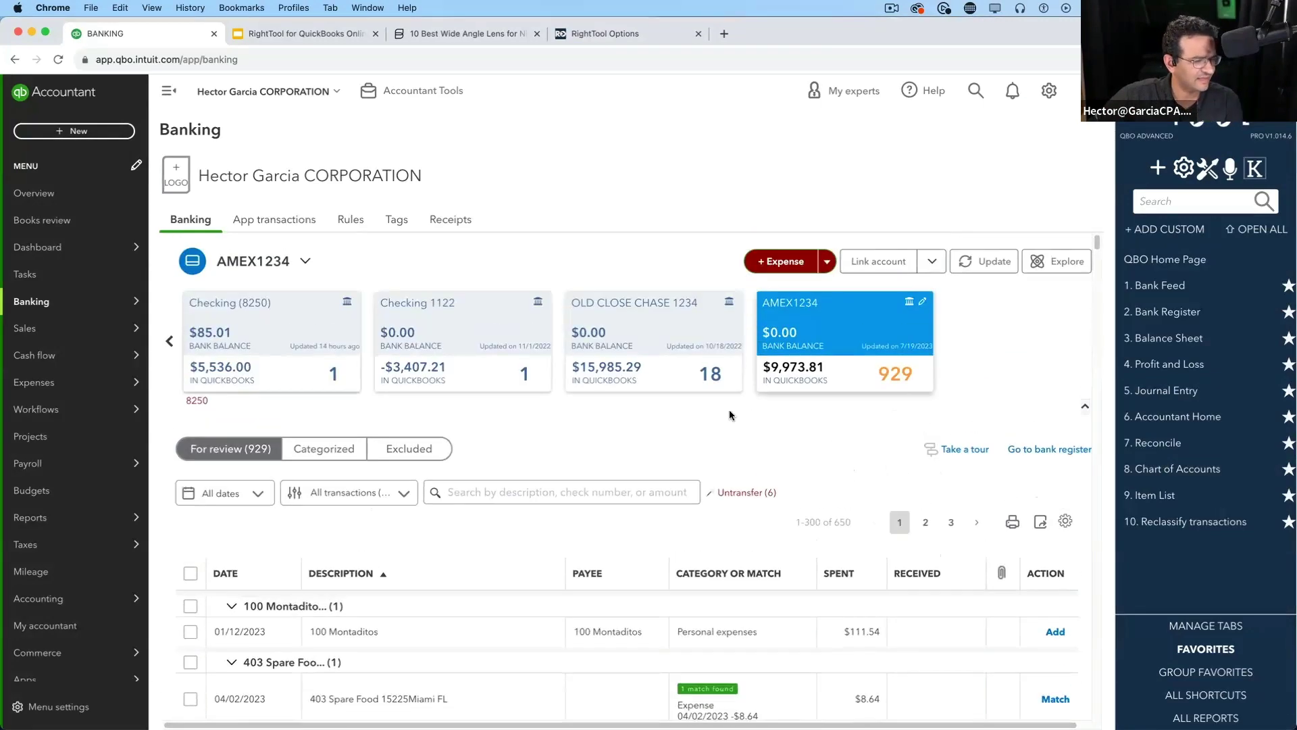
# Turn off payee grouping in the bank feed table settings
pyautogui.click(1066, 521)
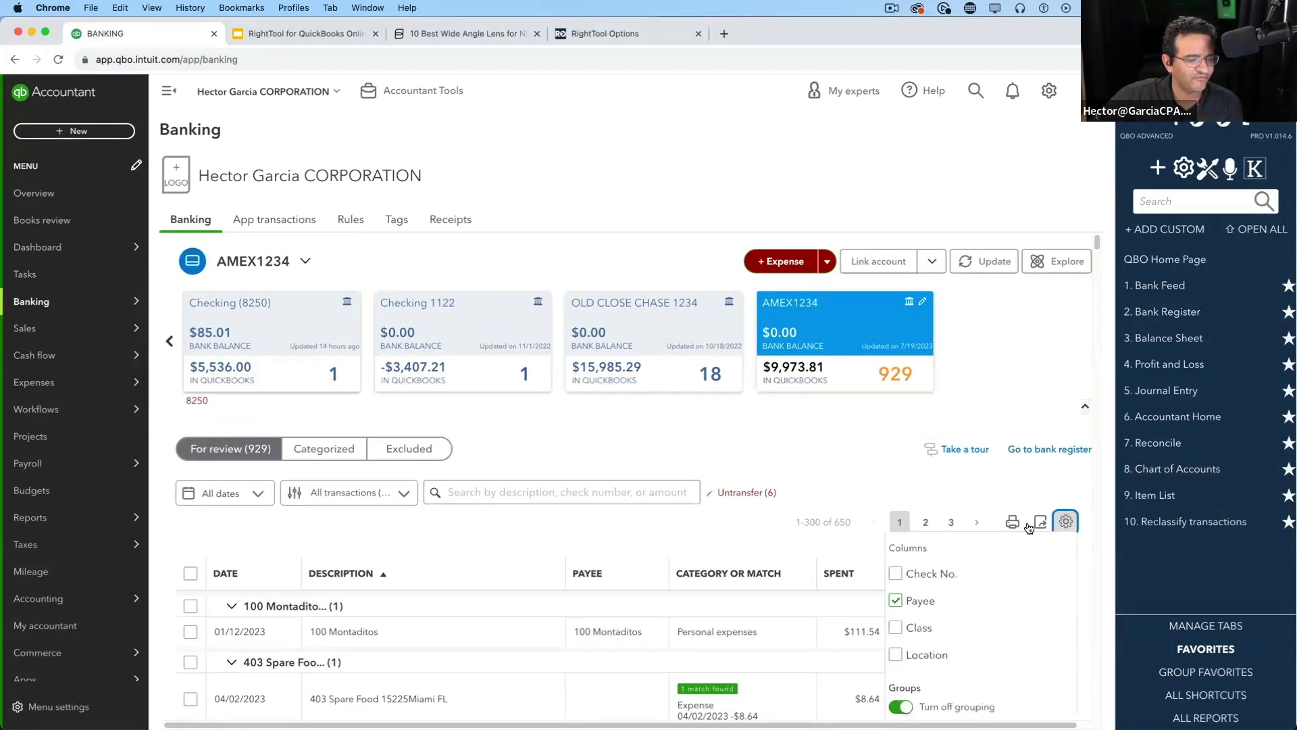
pyautogui.scroll(-1, 971, 604)
pyautogui.scroll(-2, 971, 598)
pyautogui.scroll(-2, 958, 567)
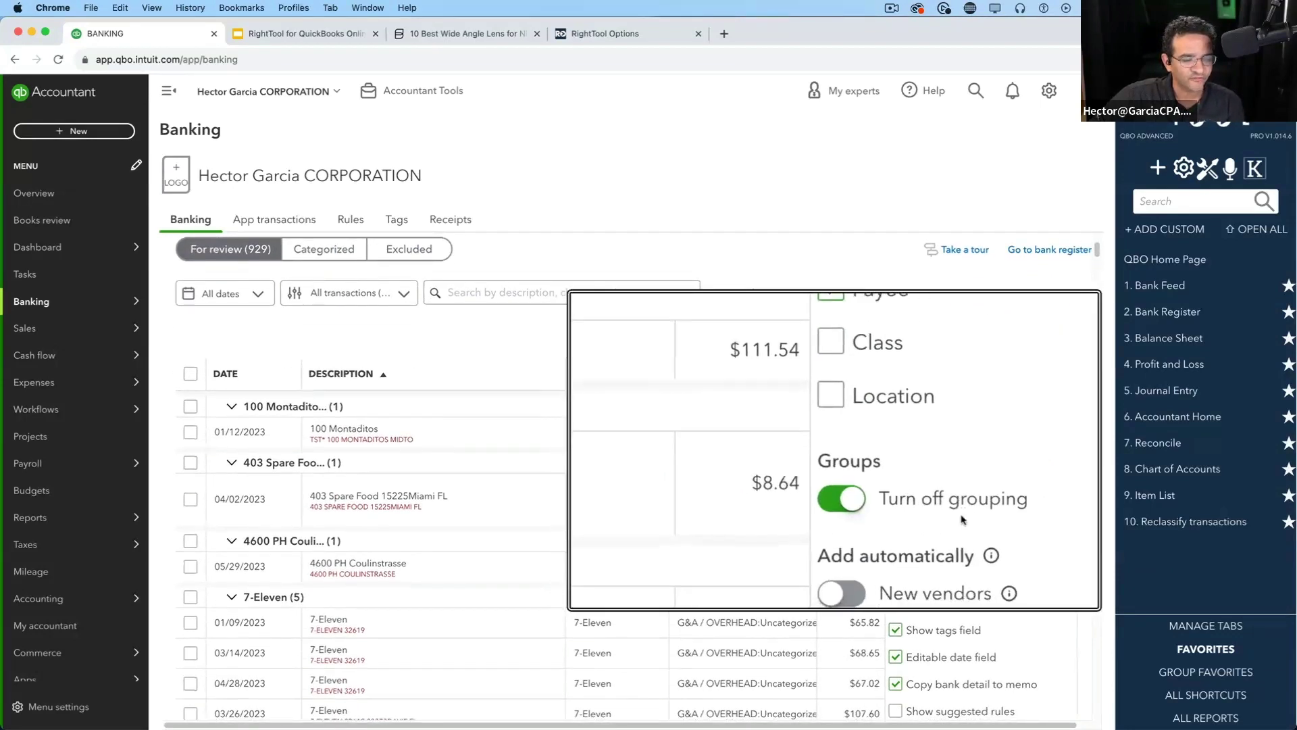
pyautogui.click(920, 505)
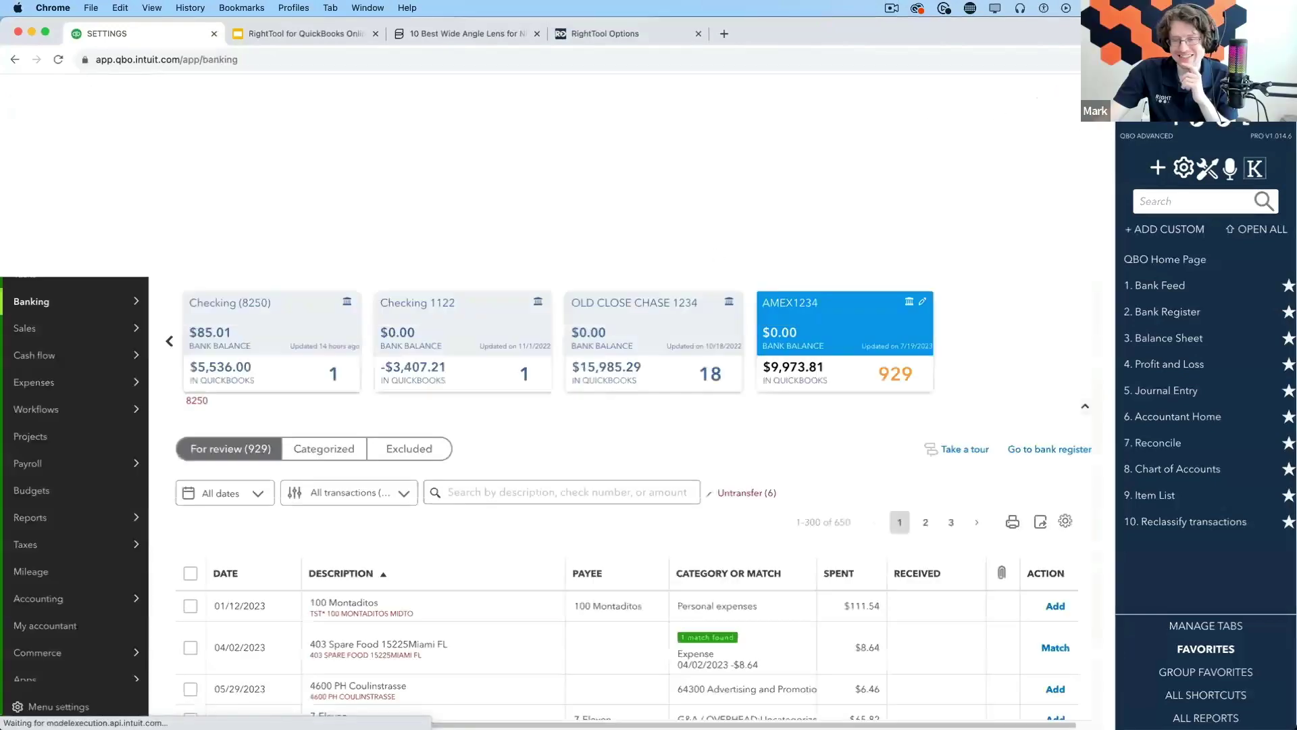
pyautogui.scroll(-2, 764, 518)
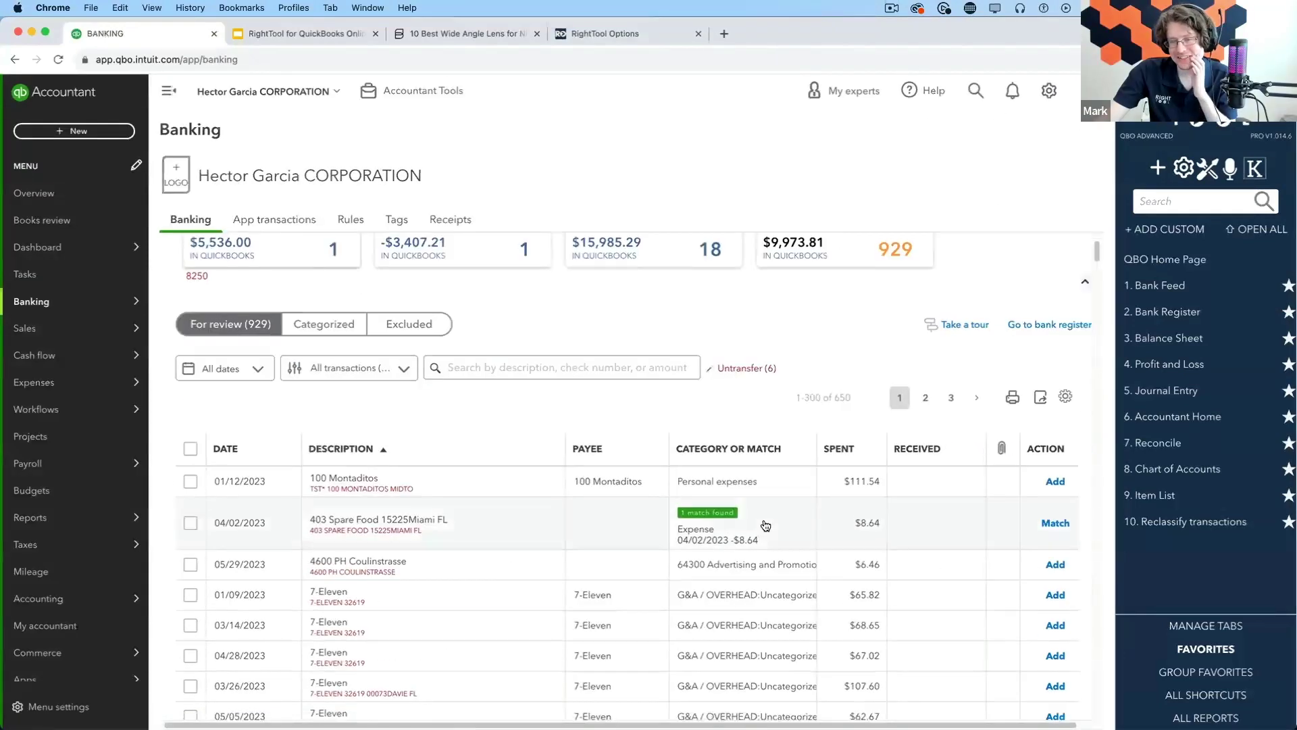
# Expand the 05/29/2023 4600 PH Coulinstrasse $6.46 charge and request a GPT Suggest category
pyautogui.click(426, 563)
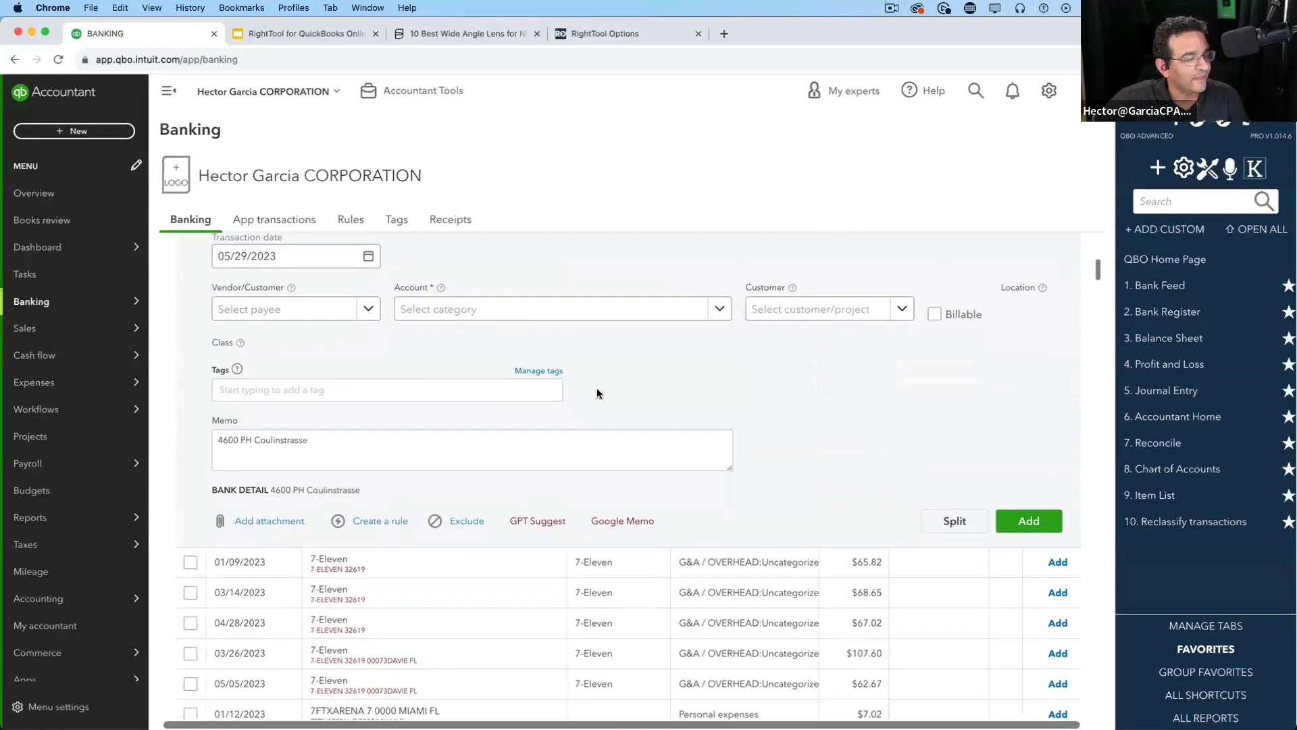
pyautogui.scroll(-3, 629, 700)
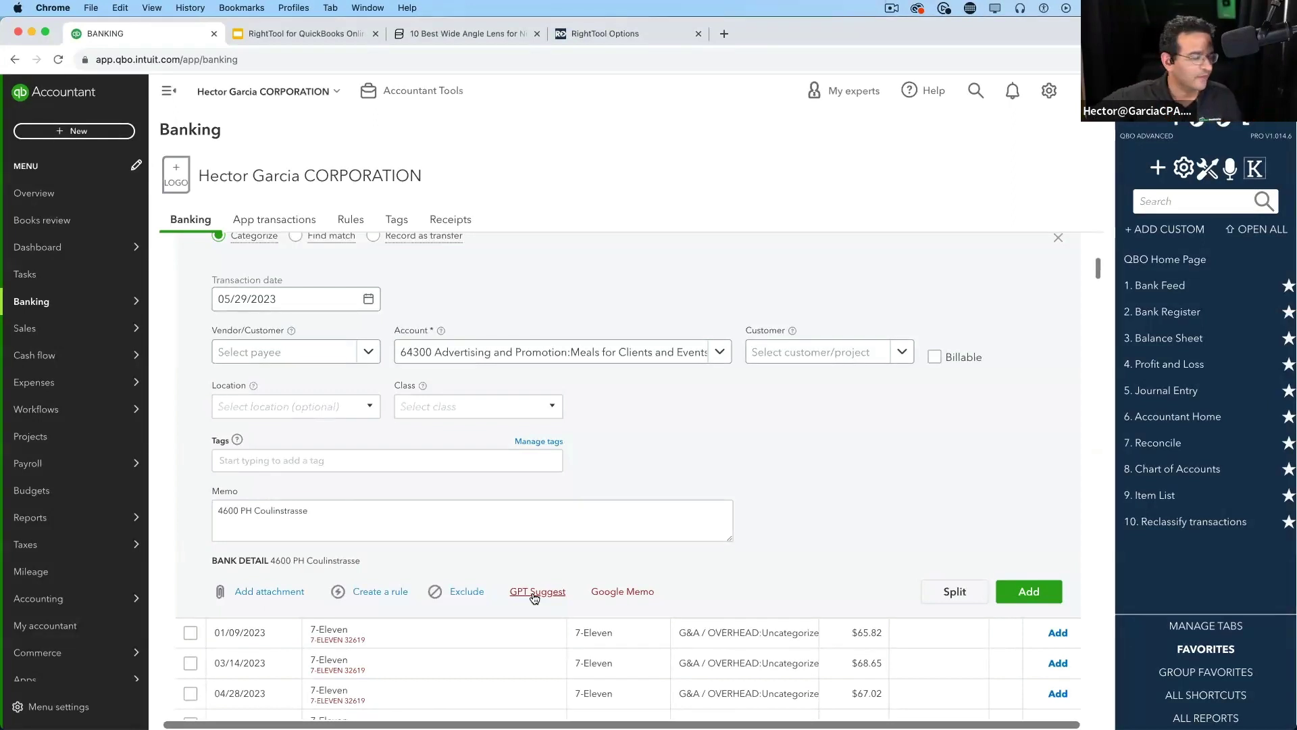
pyautogui.click(533, 592)
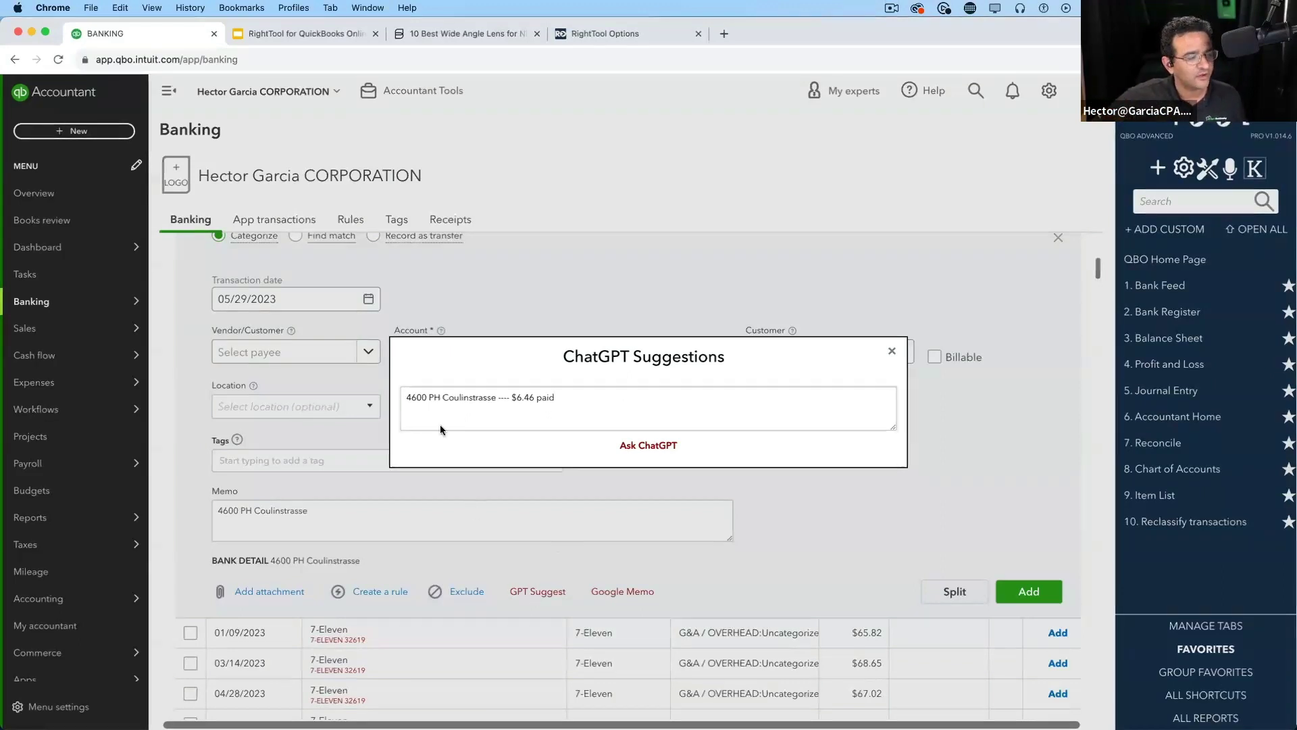
# Select the prompt text and rerun GPT Suggest, giving 64300 Advertising and Promotion:Meals for Clients and Events
pyautogui.moveTo(557, 398); pyautogui.dragTo(406, 400)
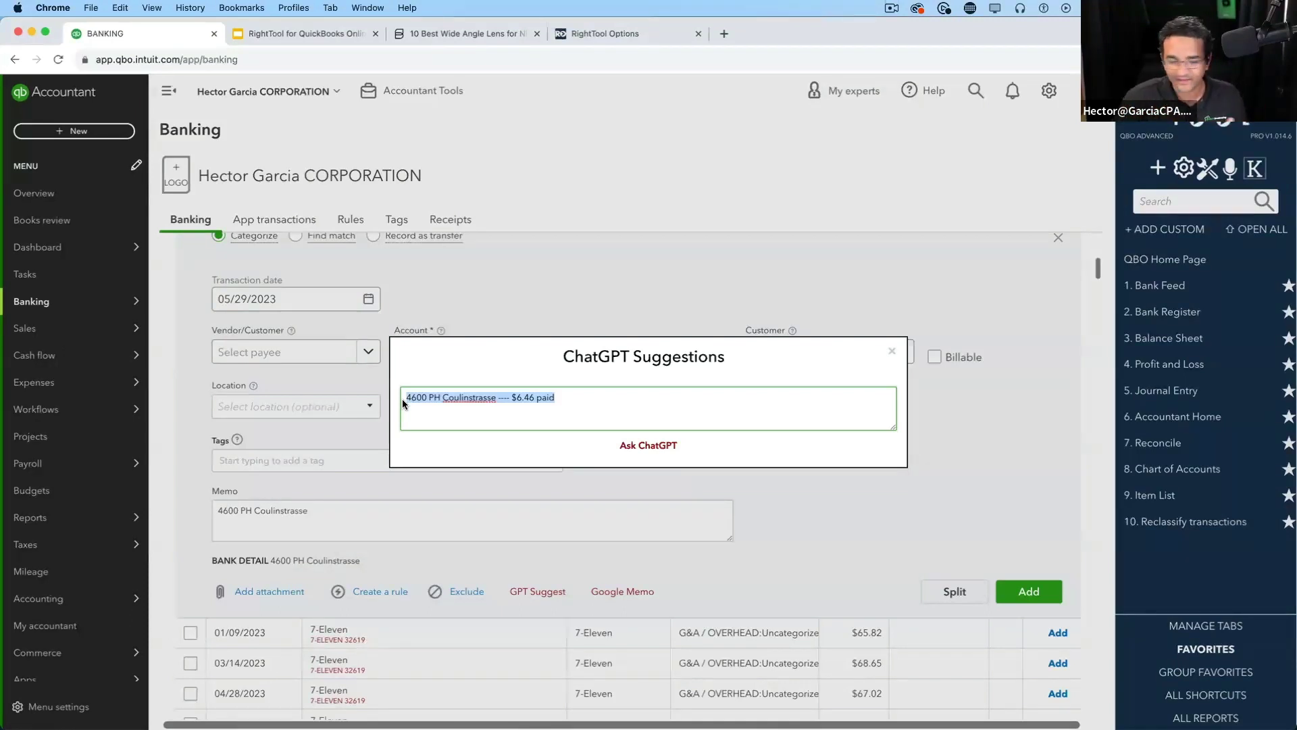
pyautogui.click(529, 395)
pyautogui.moveTo(605, 398); pyautogui.dragTo(385, 392)
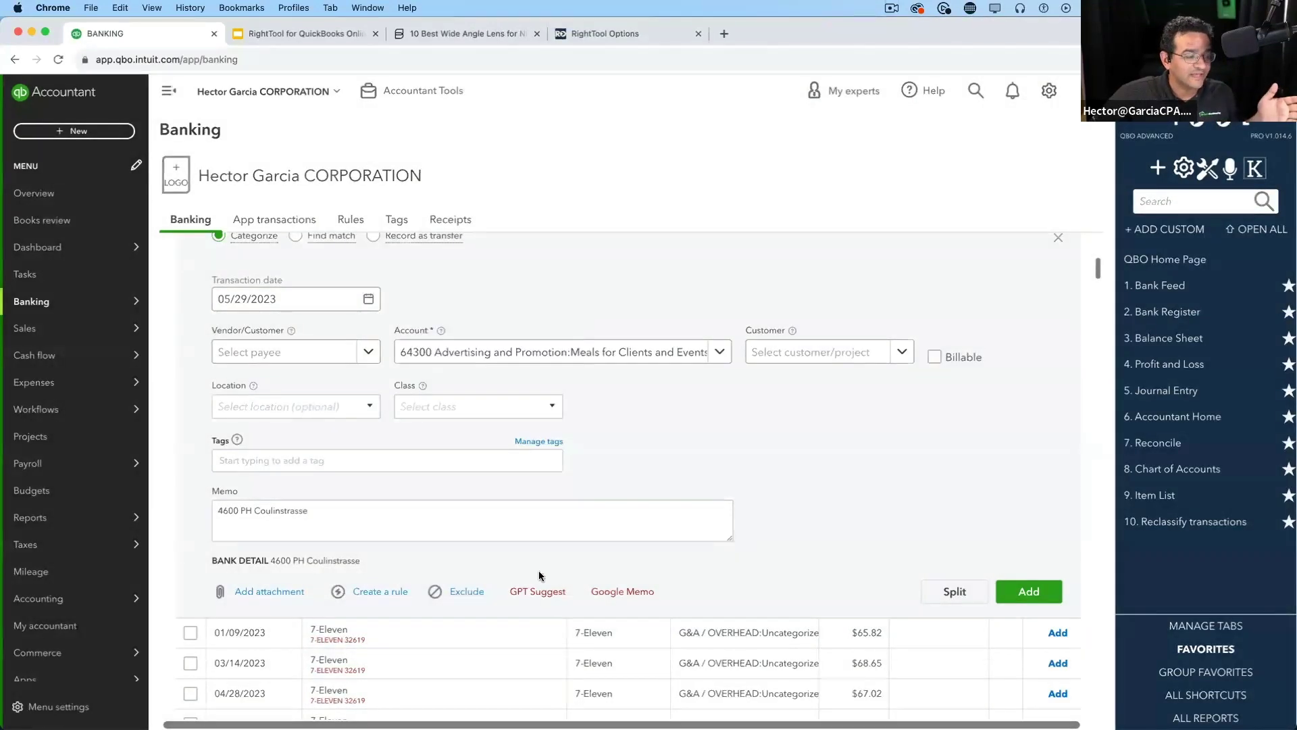
pyautogui.click(538, 588)
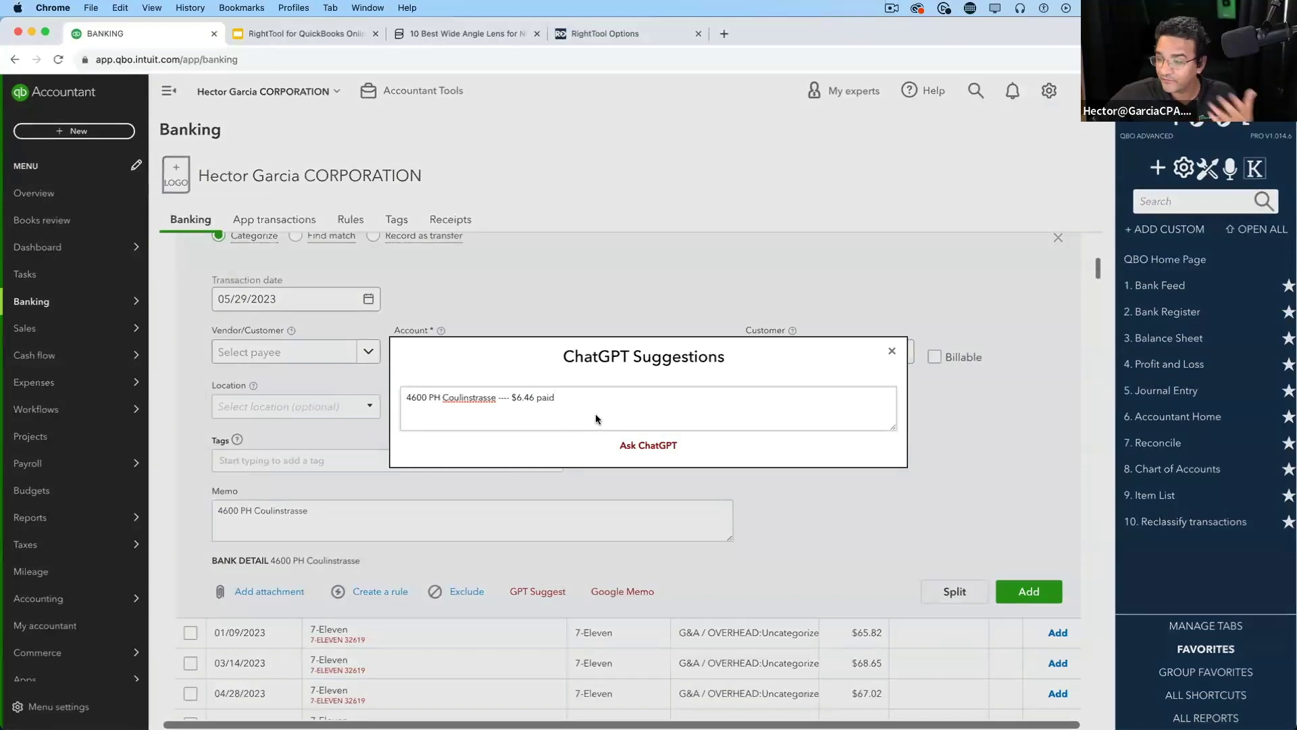
# Ask ChatGPT about the Coulinstrasse charge and review its Office Supplies Expense suggestion for payee PH Coulinstrasse
pyautogui.click(663, 446)
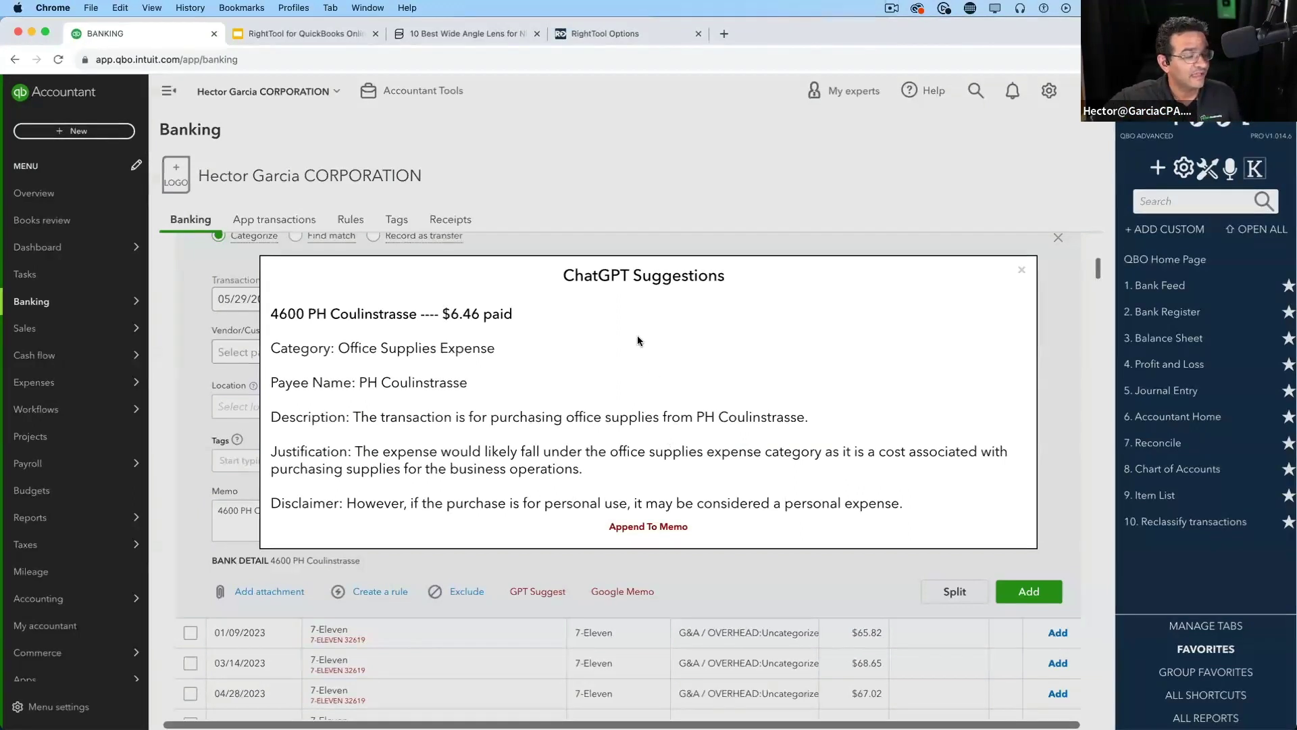
pyautogui.moveTo(467, 383); pyautogui.dragTo(359, 385)
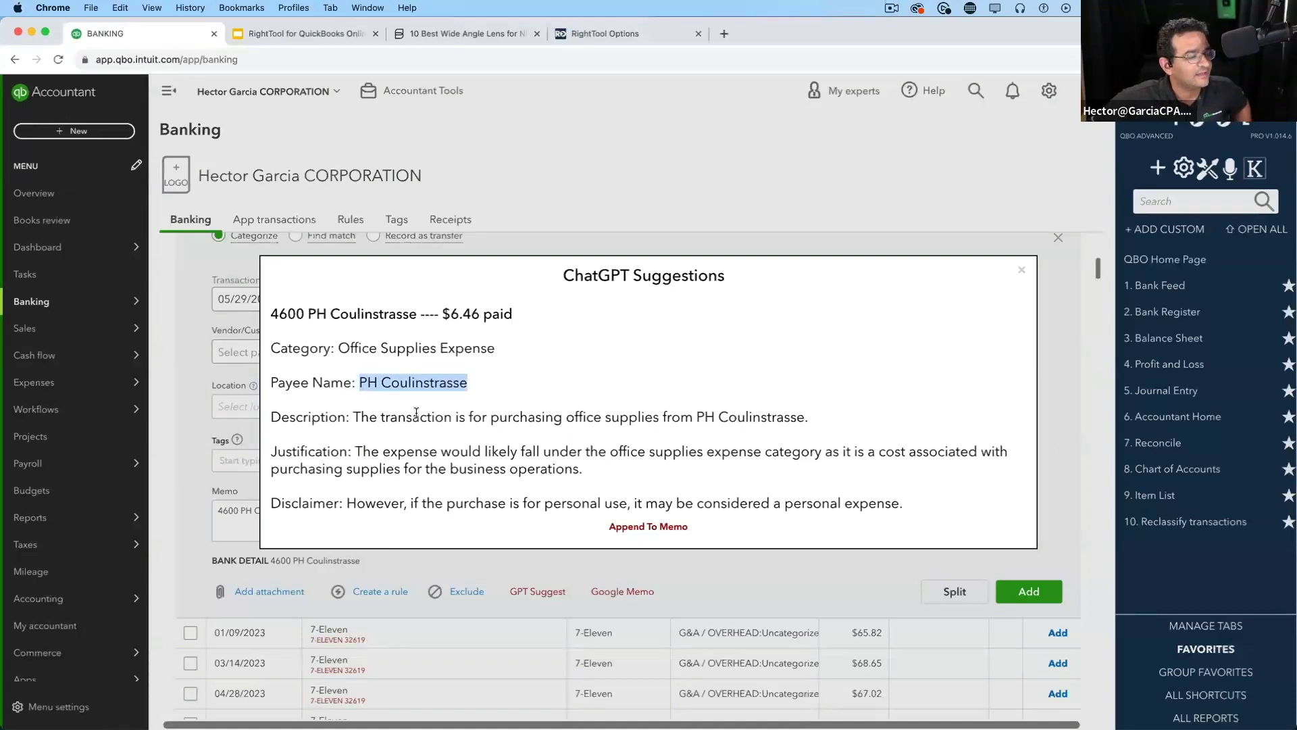
pyautogui.moveTo(518, 351); pyautogui.dragTo(362, 335)
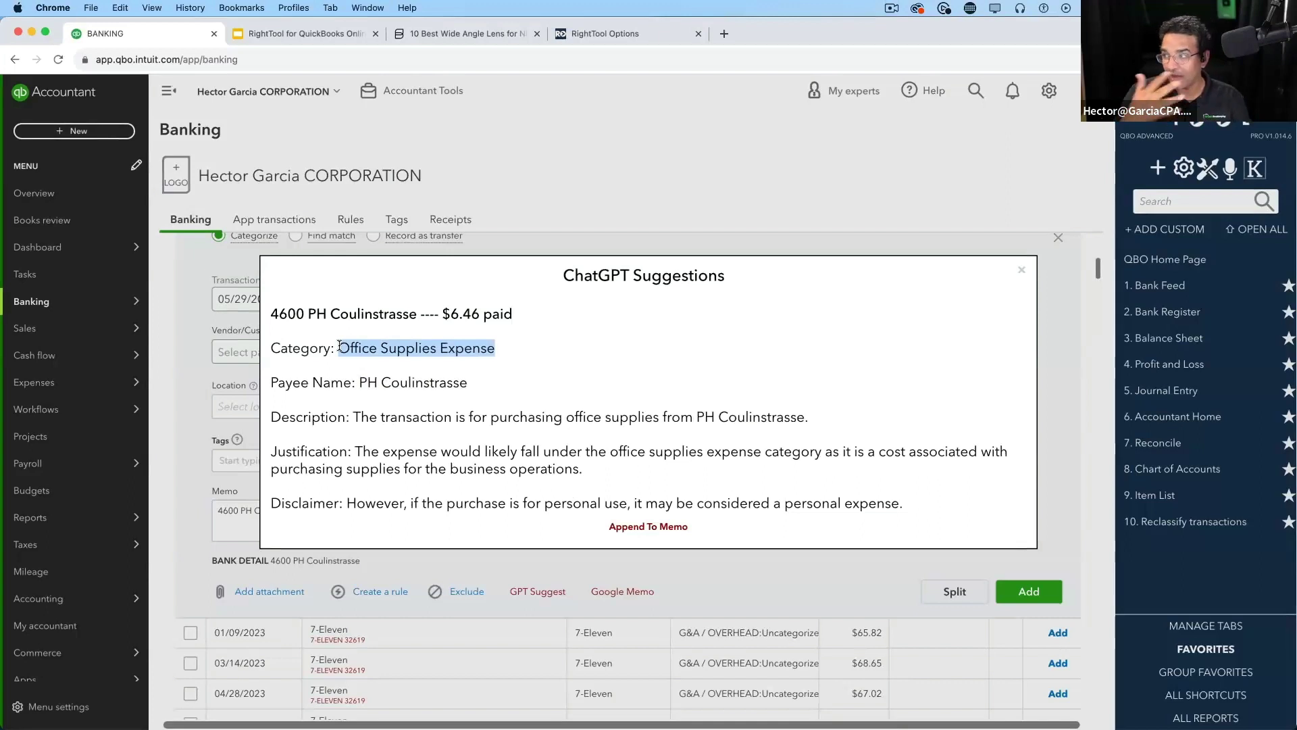
pyautogui.click(408, 422)
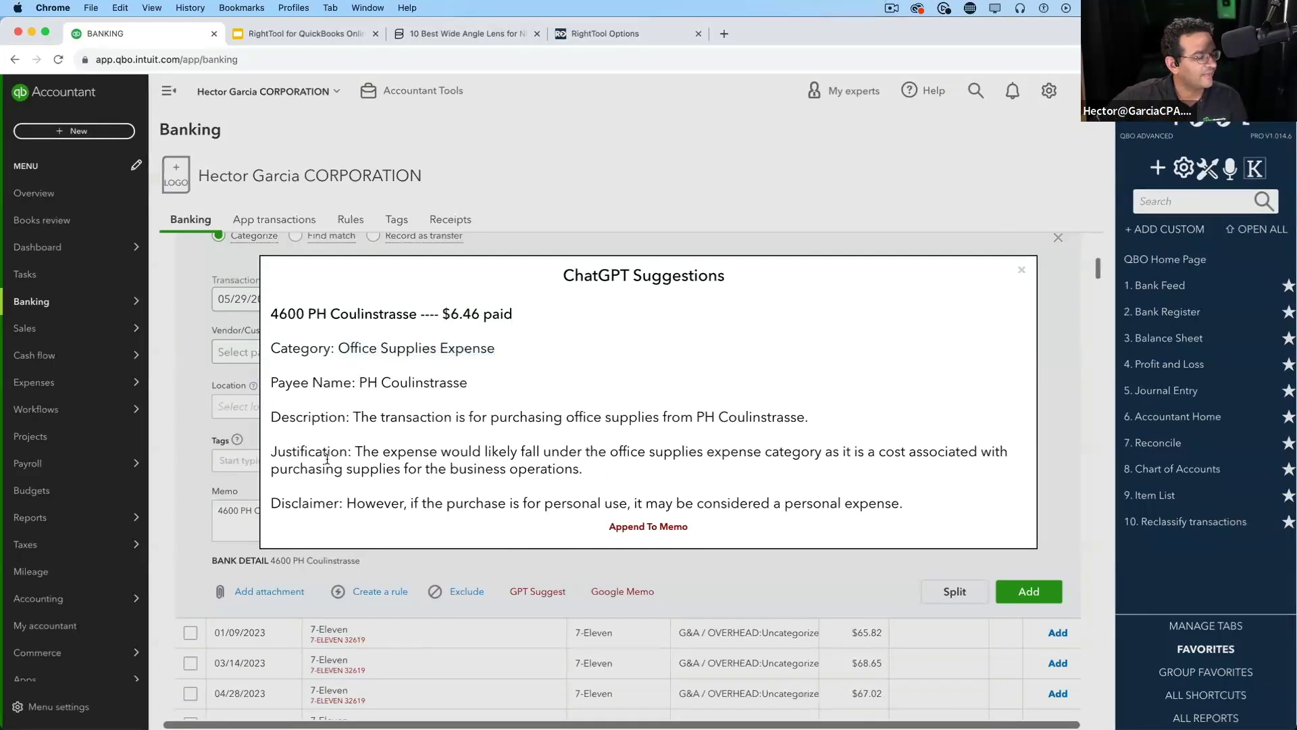
pyautogui.moveTo(353, 451); pyautogui.dragTo(716, 481)
pyautogui.moveTo(347, 503); pyautogui.dragTo(927, 504)
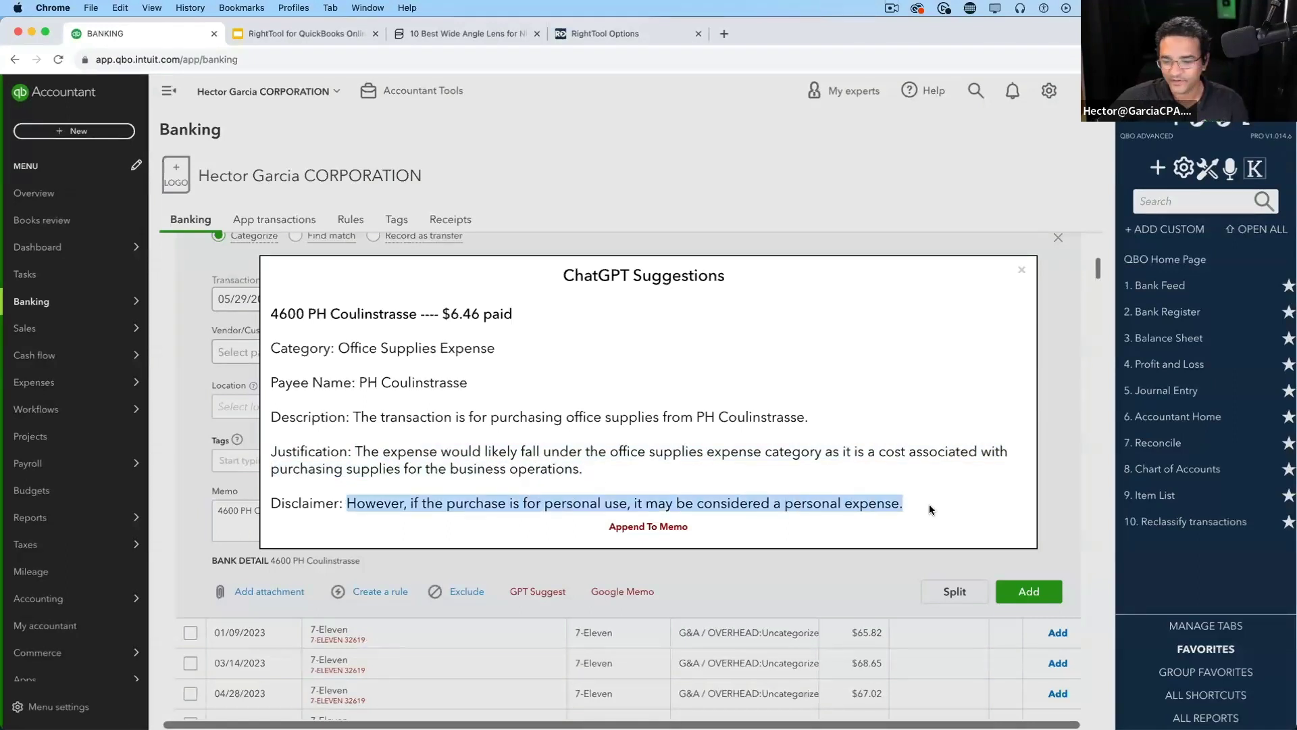
pyautogui.click(729, 464)
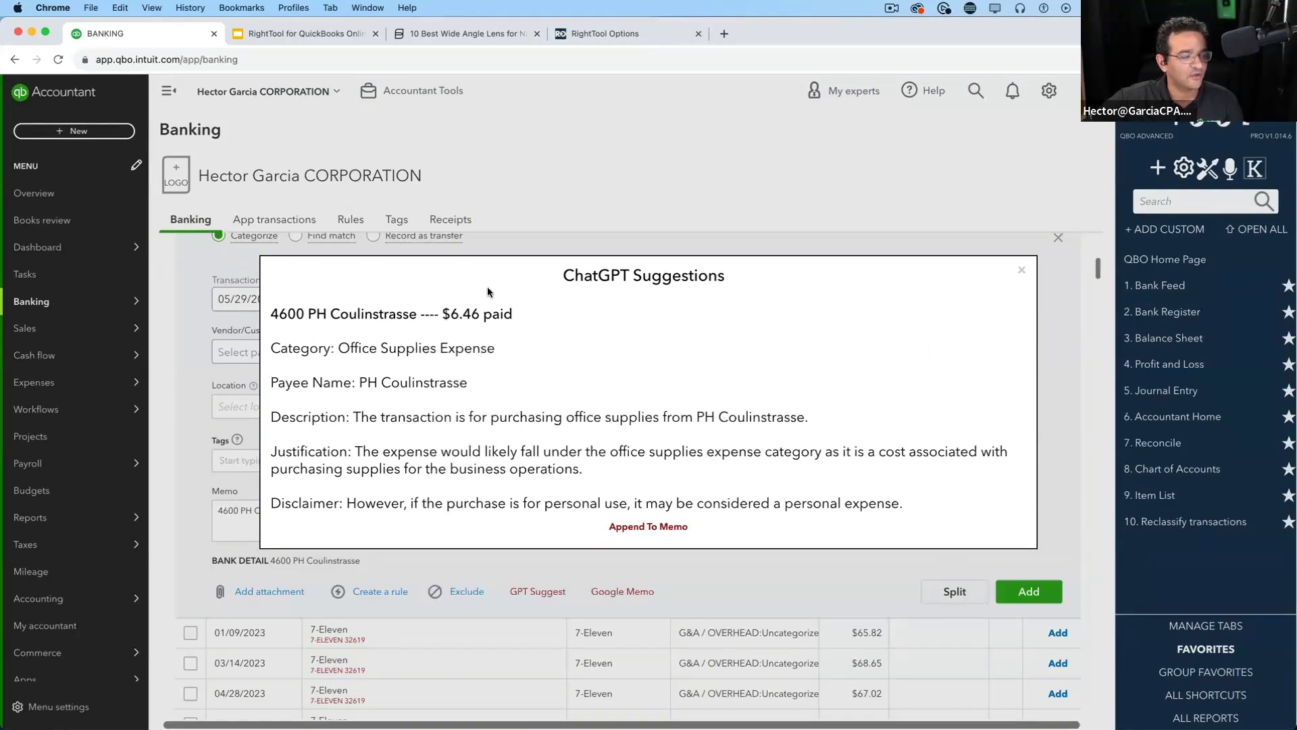
# Append ChatGPT's notes to the transaction memo and close the suggestions
pyautogui.moveTo(296, 318); pyautogui.dragTo(541, 418)
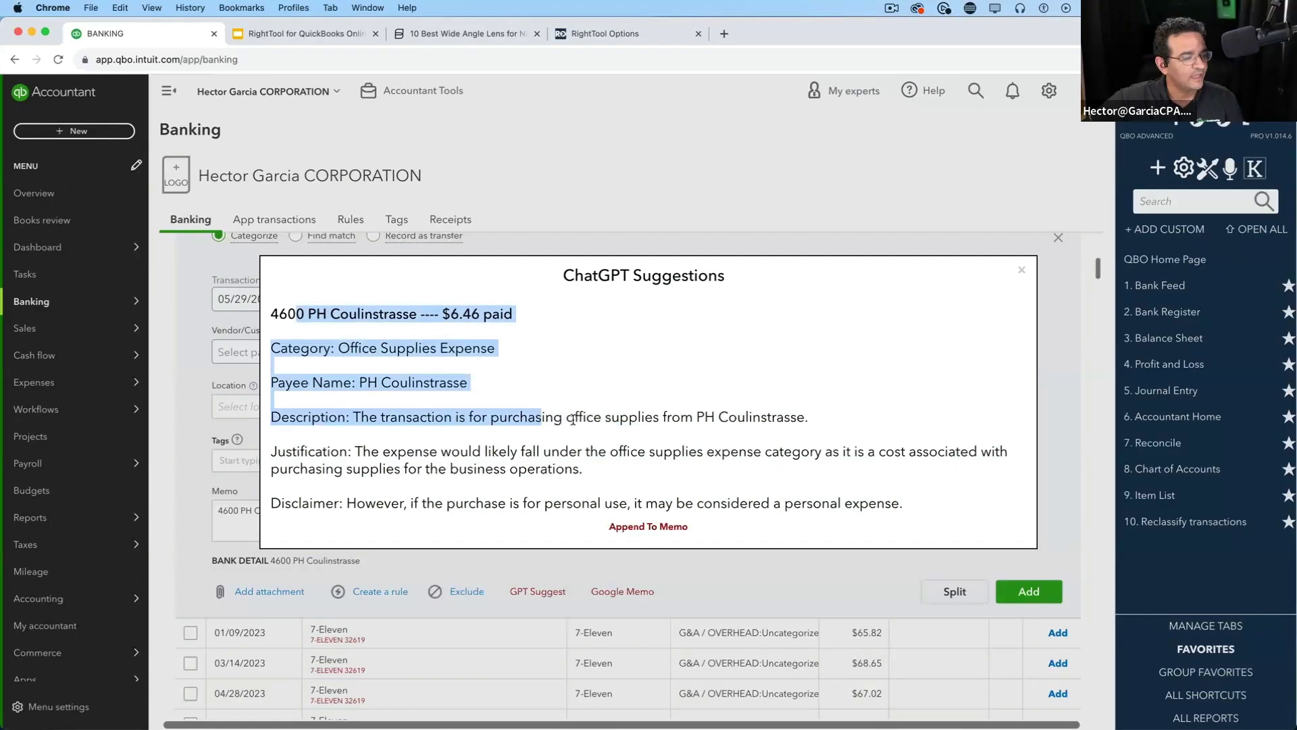
pyautogui.click(654, 533)
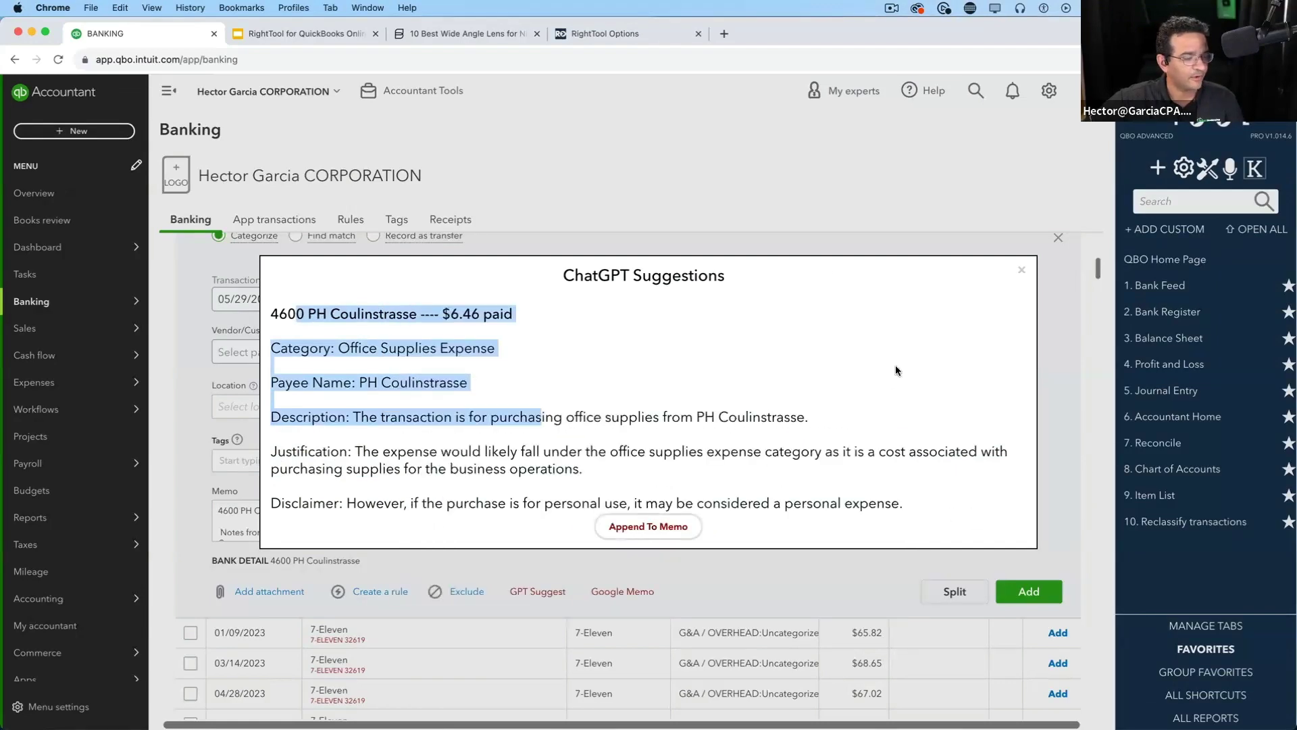
pyautogui.click(1044, 269)
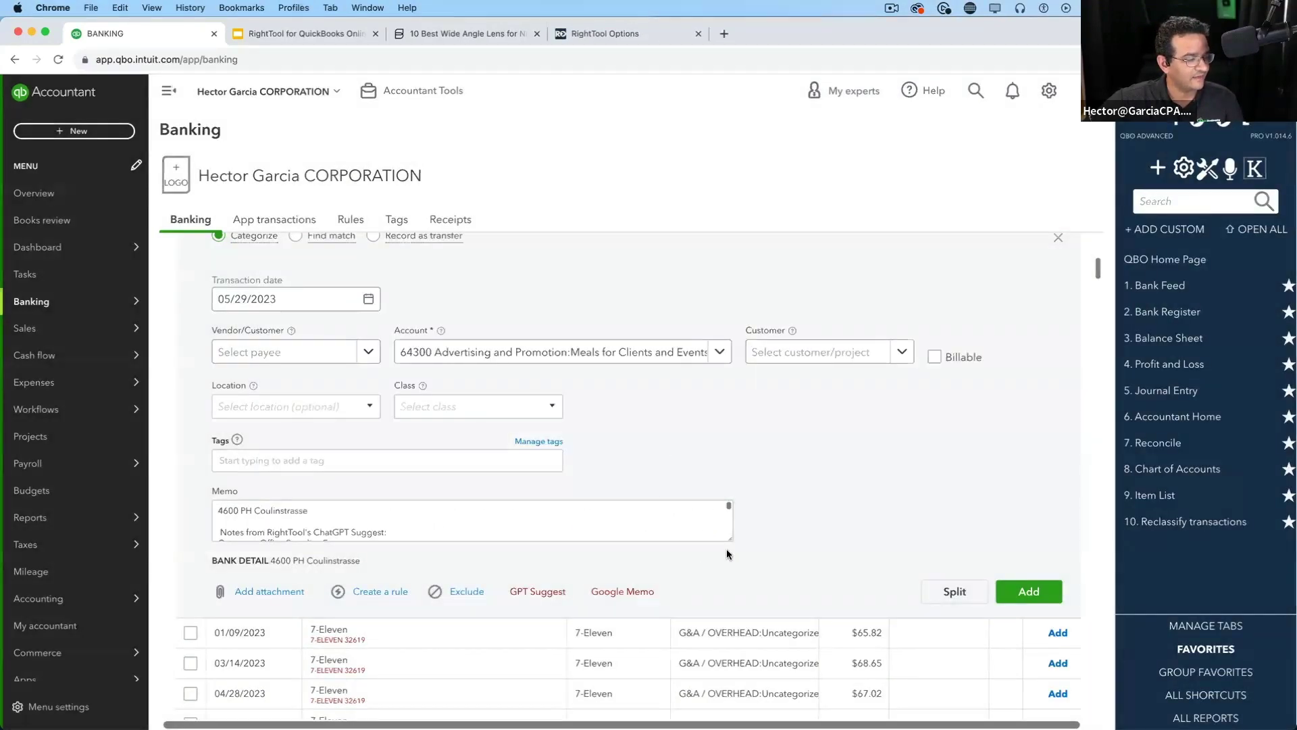
# Enlarge the memo box to show the appended ChatGPT notes
pyautogui.moveTo(730, 539); pyautogui.dragTo(746, 699)
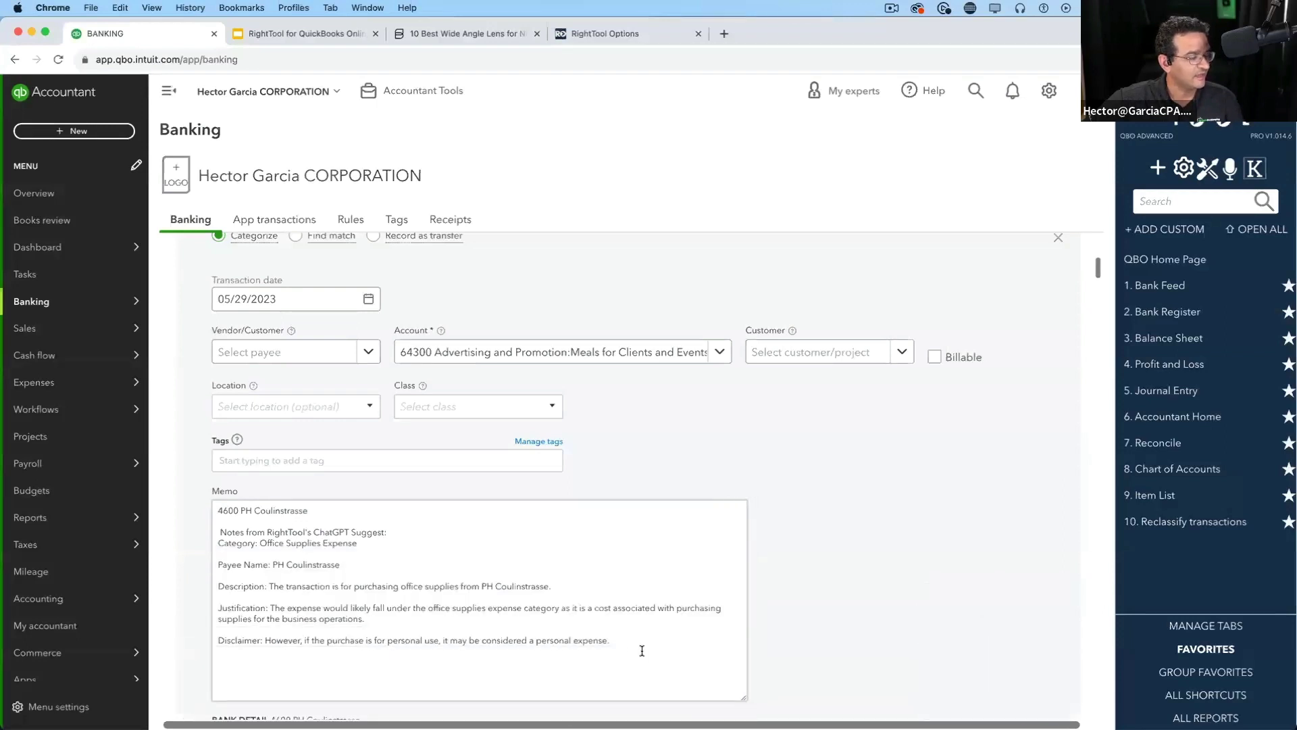
pyautogui.moveTo(629, 647); pyautogui.dragTo(222, 531)
pyautogui.click(990, 505)
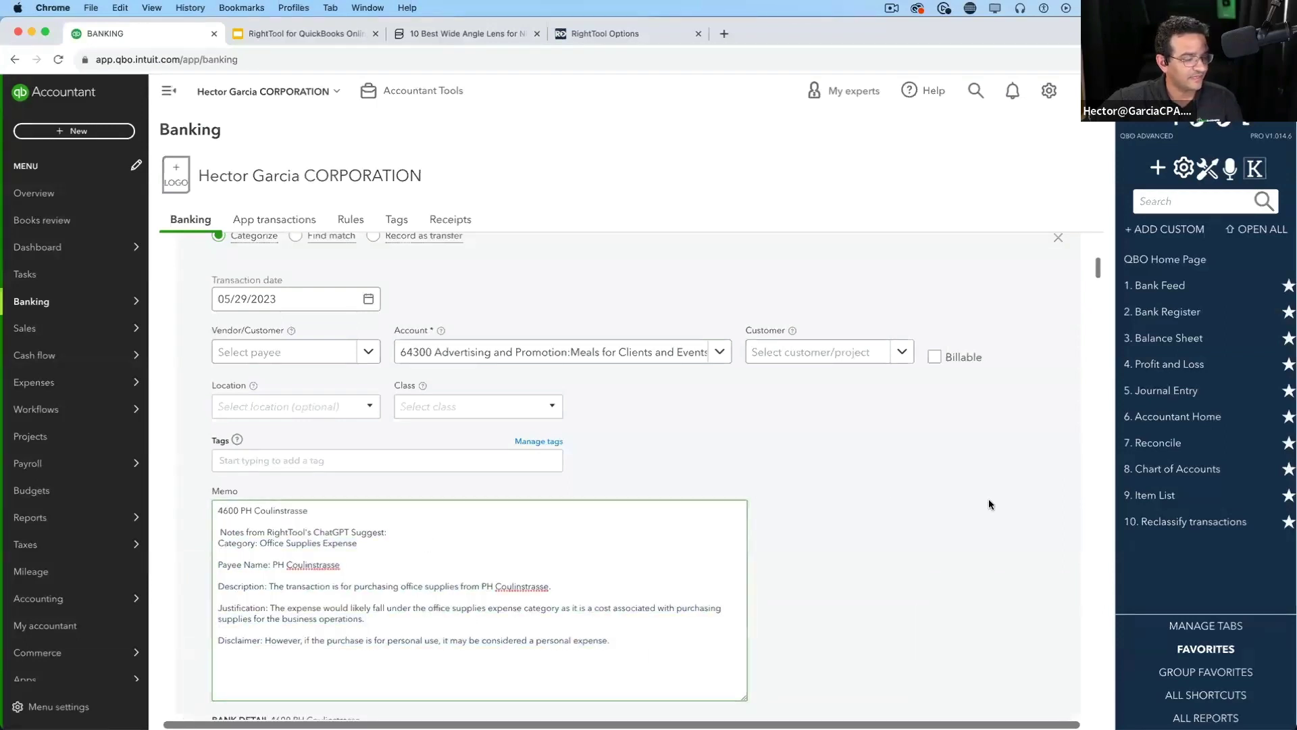
# Set the transaction's account to Office expenses by searching 'office'
pyautogui.click(559, 352)
pyautogui.write('office')
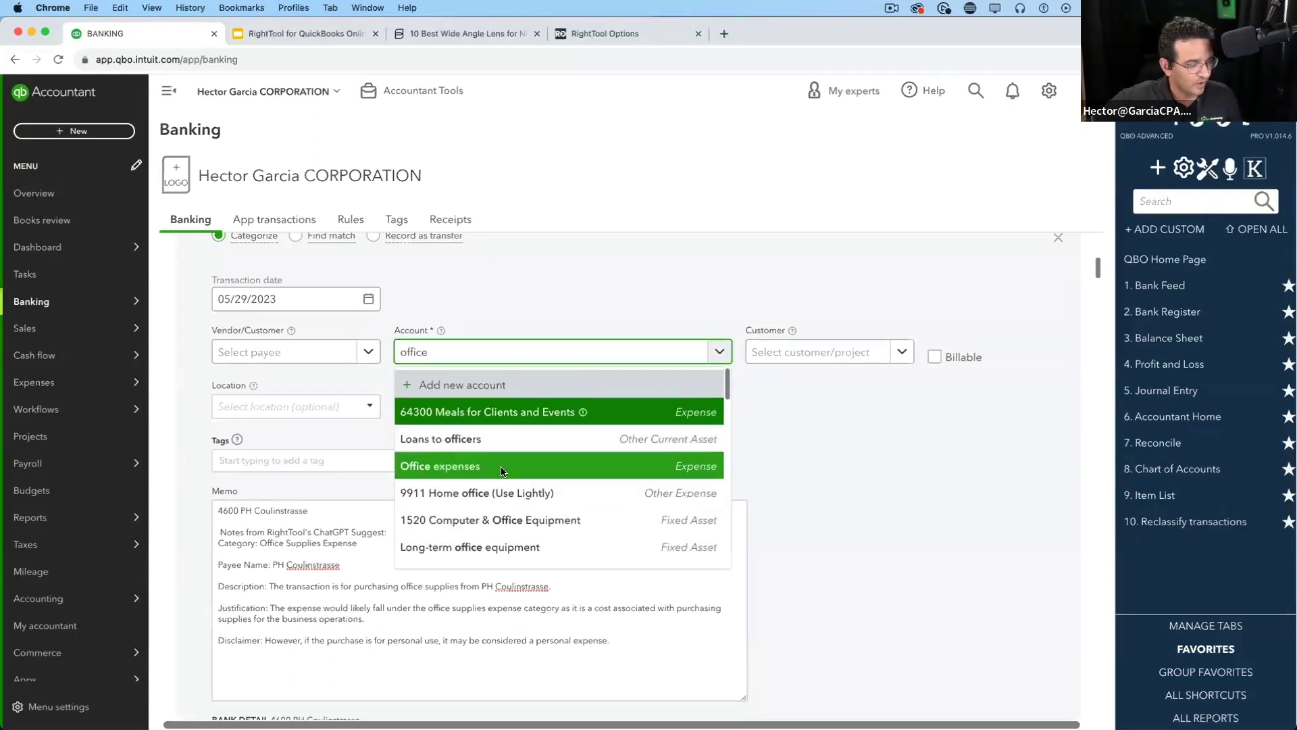
pyautogui.click(496, 472)
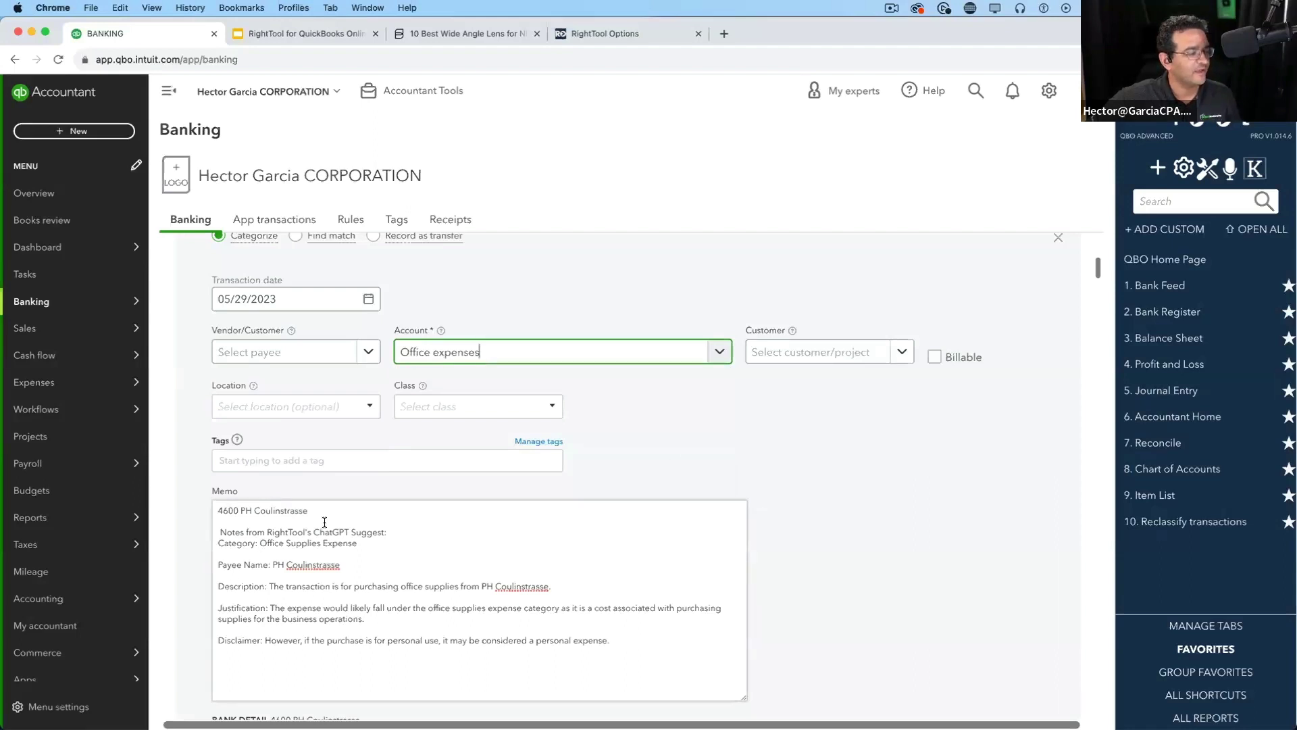
pyautogui.moveTo(313, 532); pyautogui.dragTo(579, 673)
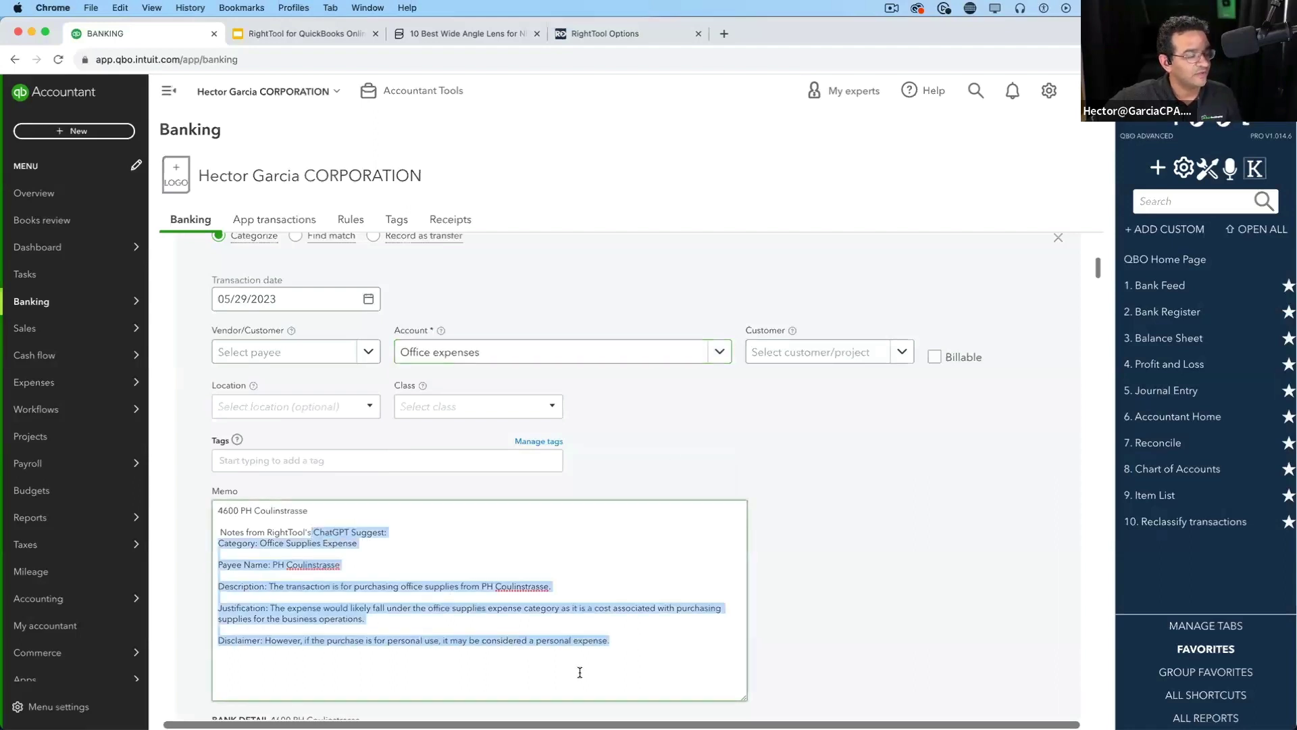
pyautogui.click(631, 653)
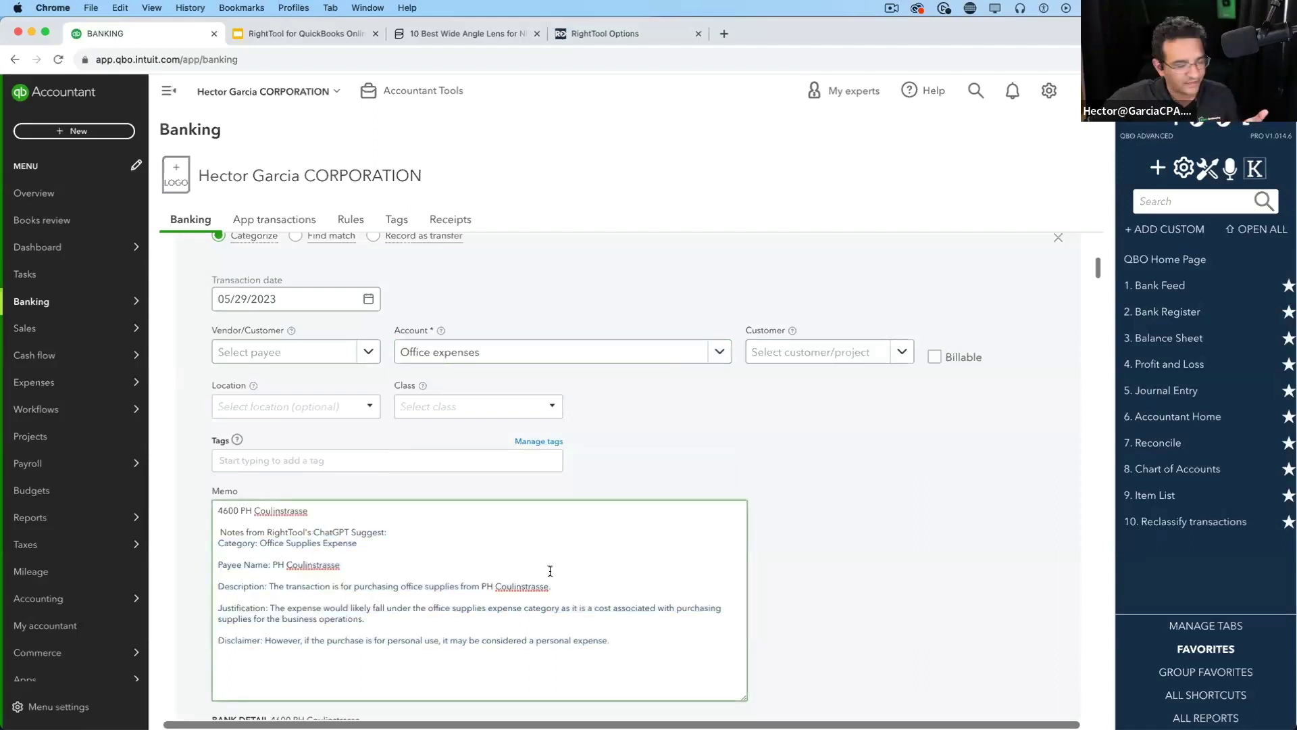
# Collapse and reopen the Coulinstrasse transaction details
pyautogui.scroll(-4, 550, 570)
pyautogui.scroll(2, 603, 491)
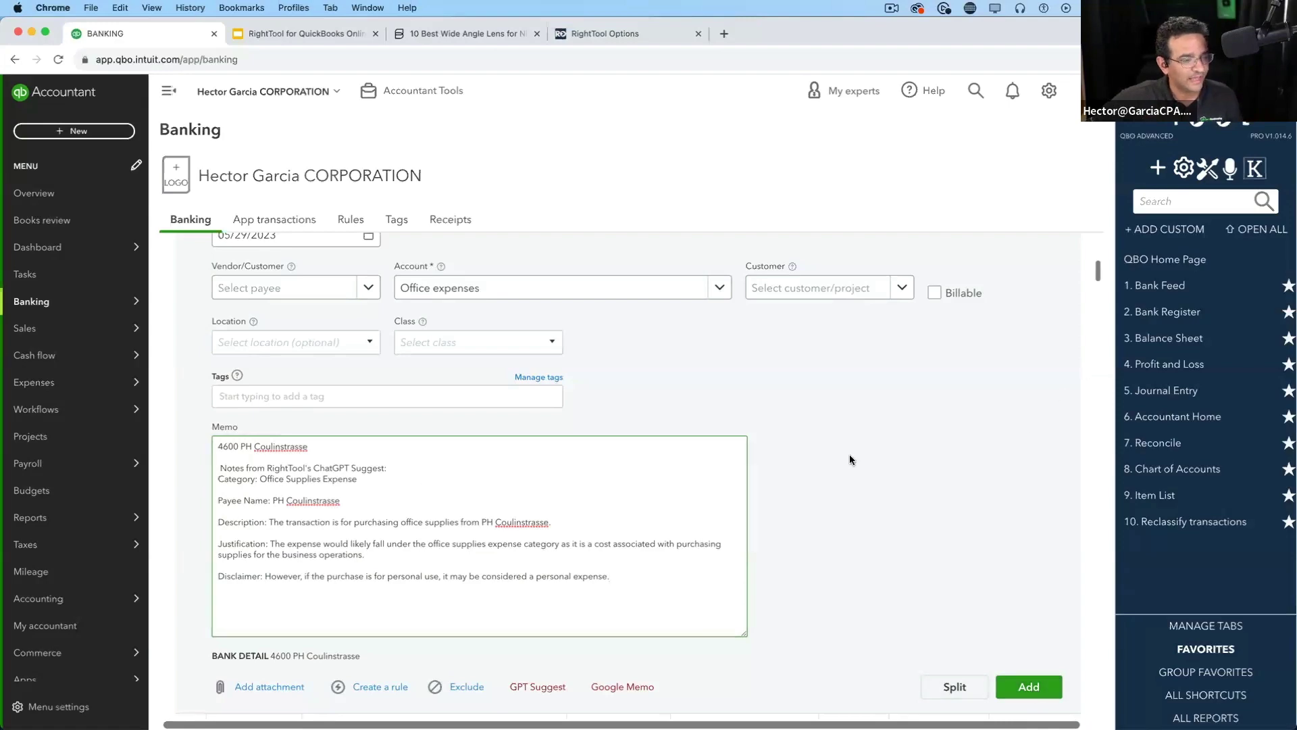
pyautogui.scroll(1, 849, 457)
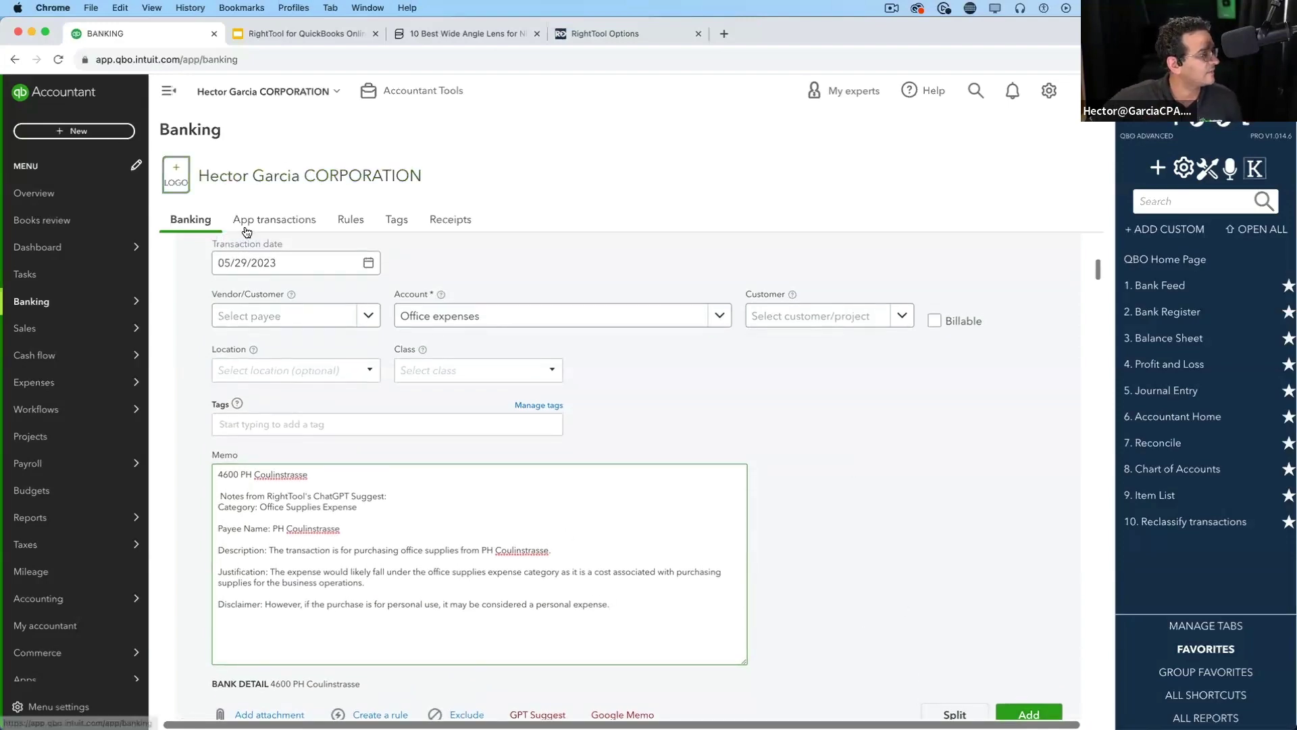
pyautogui.scroll(4, 337, 317)
pyautogui.click(249, 269)
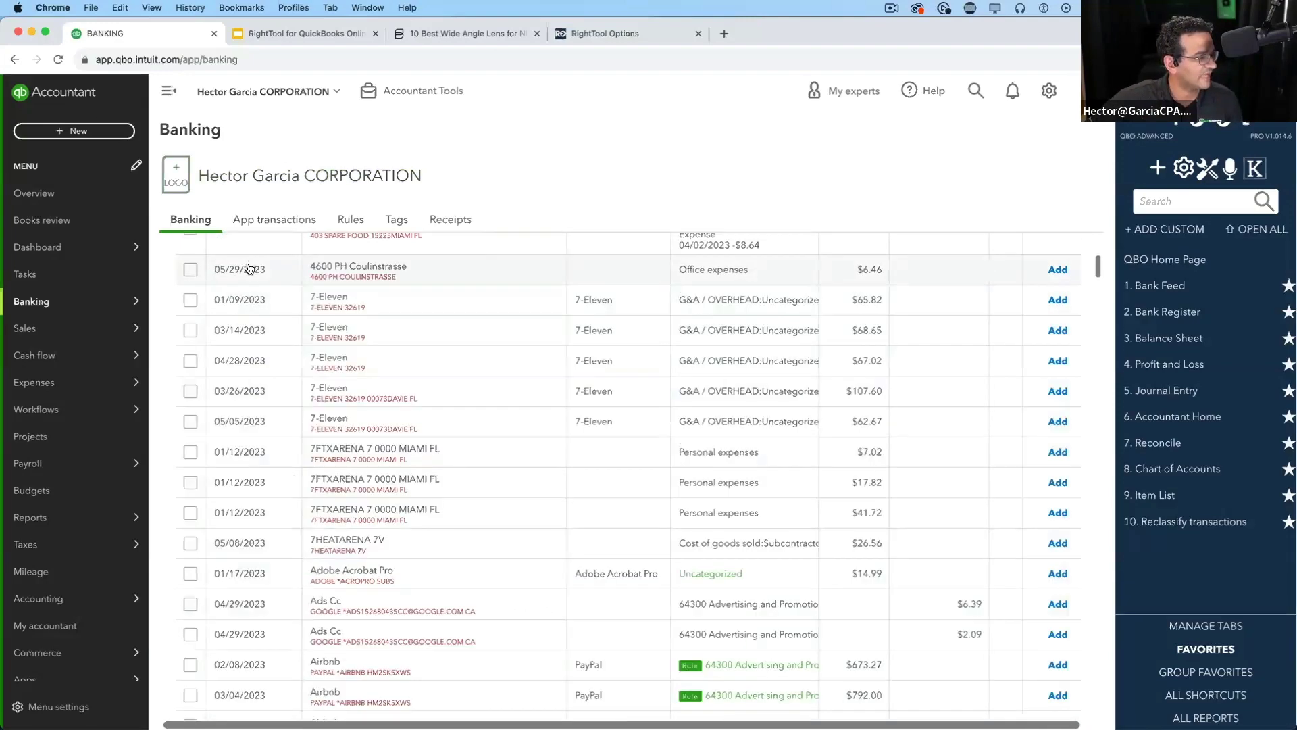
pyautogui.click(250, 269)
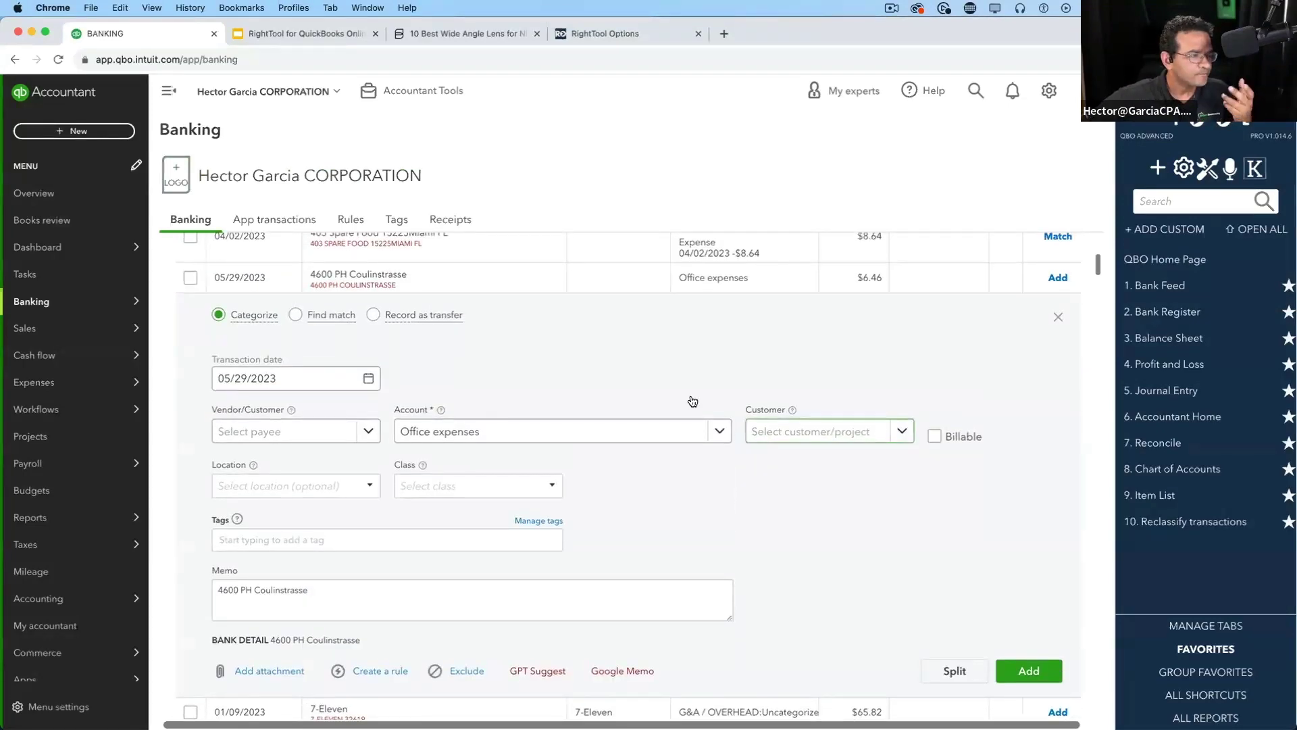
# Turn on Skip Custom Bank Text in RightTool Options and save the AI PRO settings
pyautogui.click(610, 32)
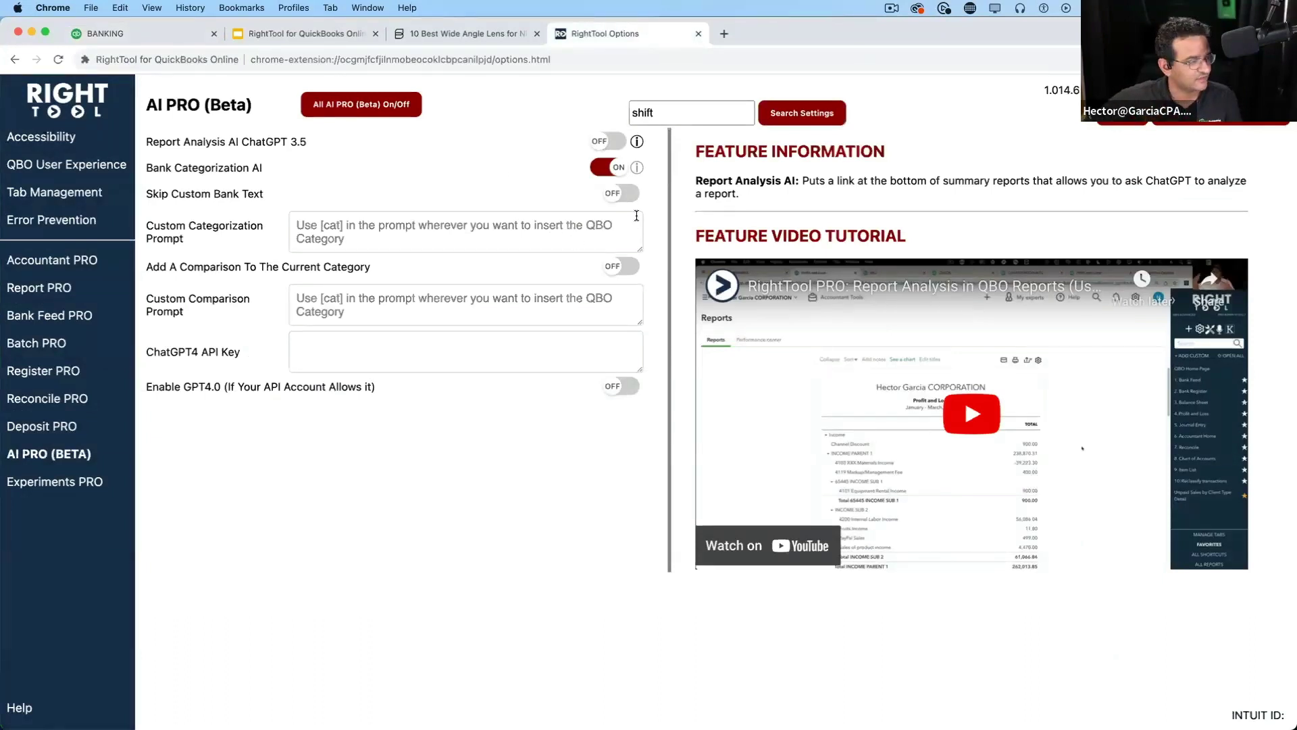
pyautogui.click(615, 194)
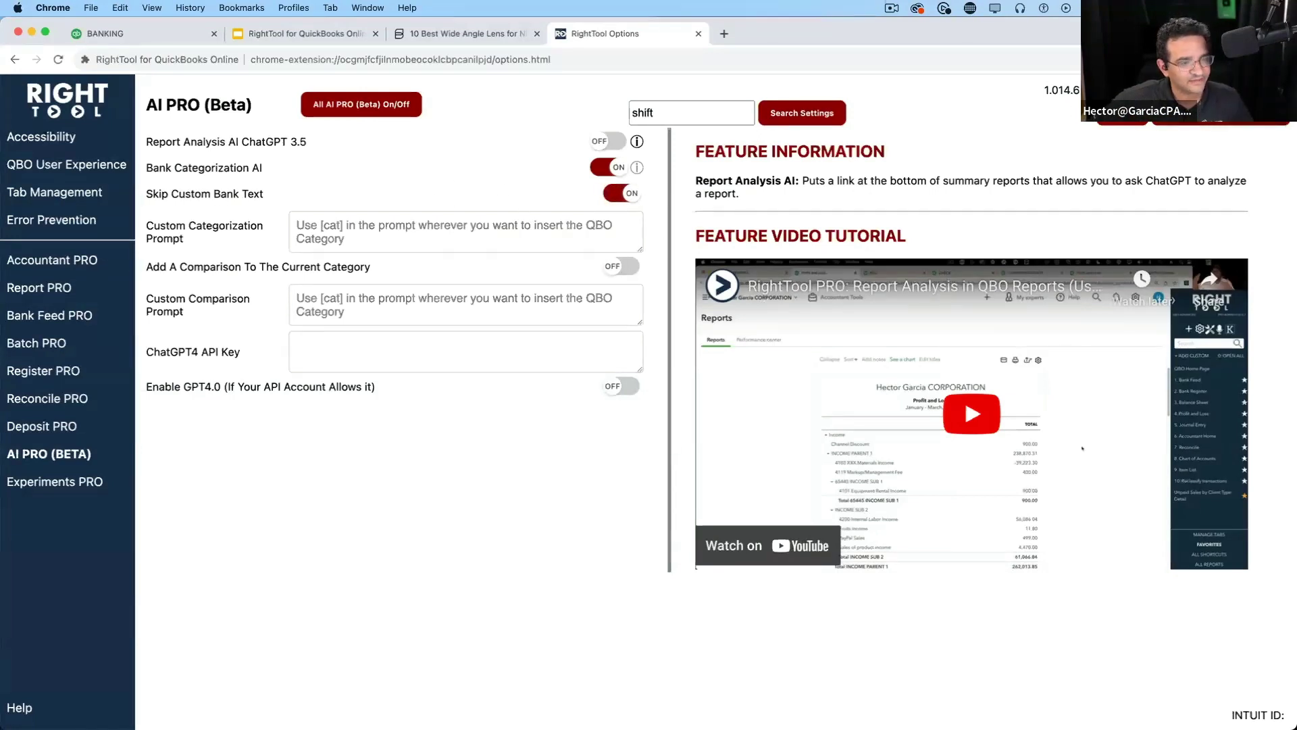
pyautogui.click(150, 35)
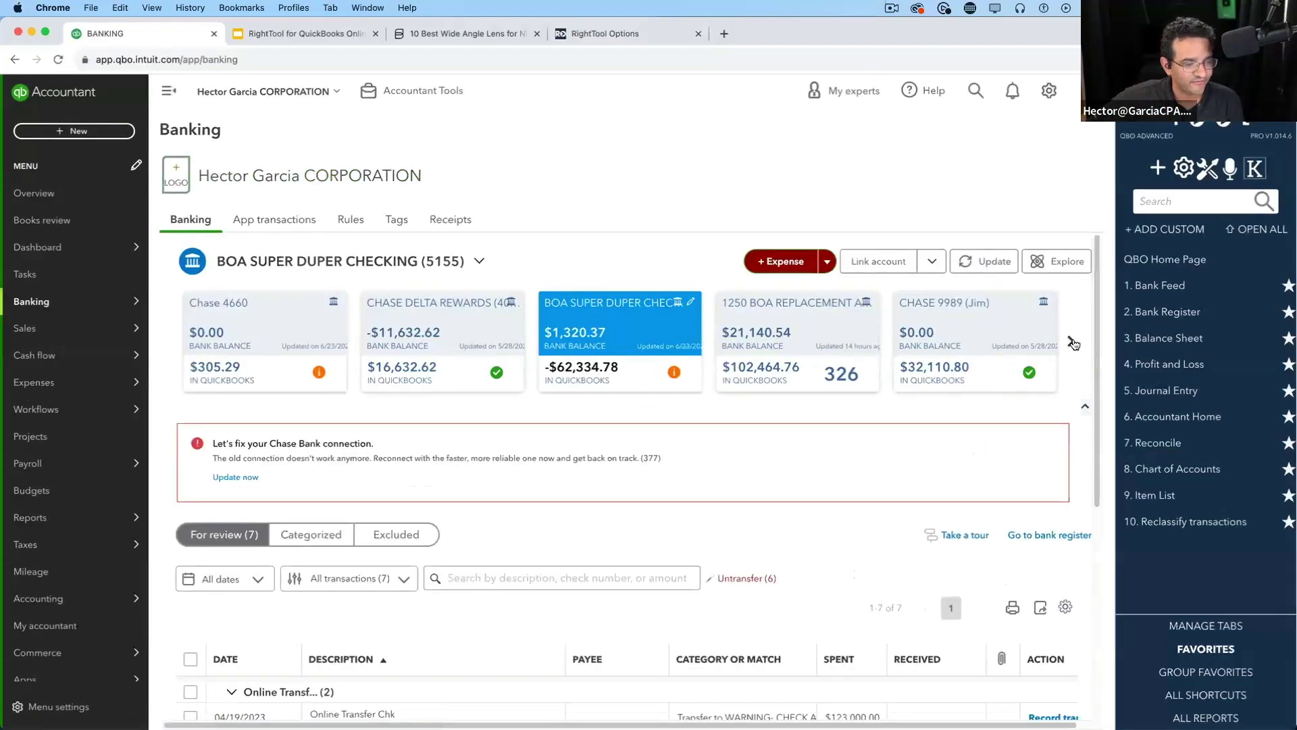
# Page to the last bank account cards and open the AMEX1234 bank feed
pyautogui.click(1071, 341)
pyautogui.click(1071, 342)
pyautogui.click(1073, 344)
pyautogui.click(1072, 341)
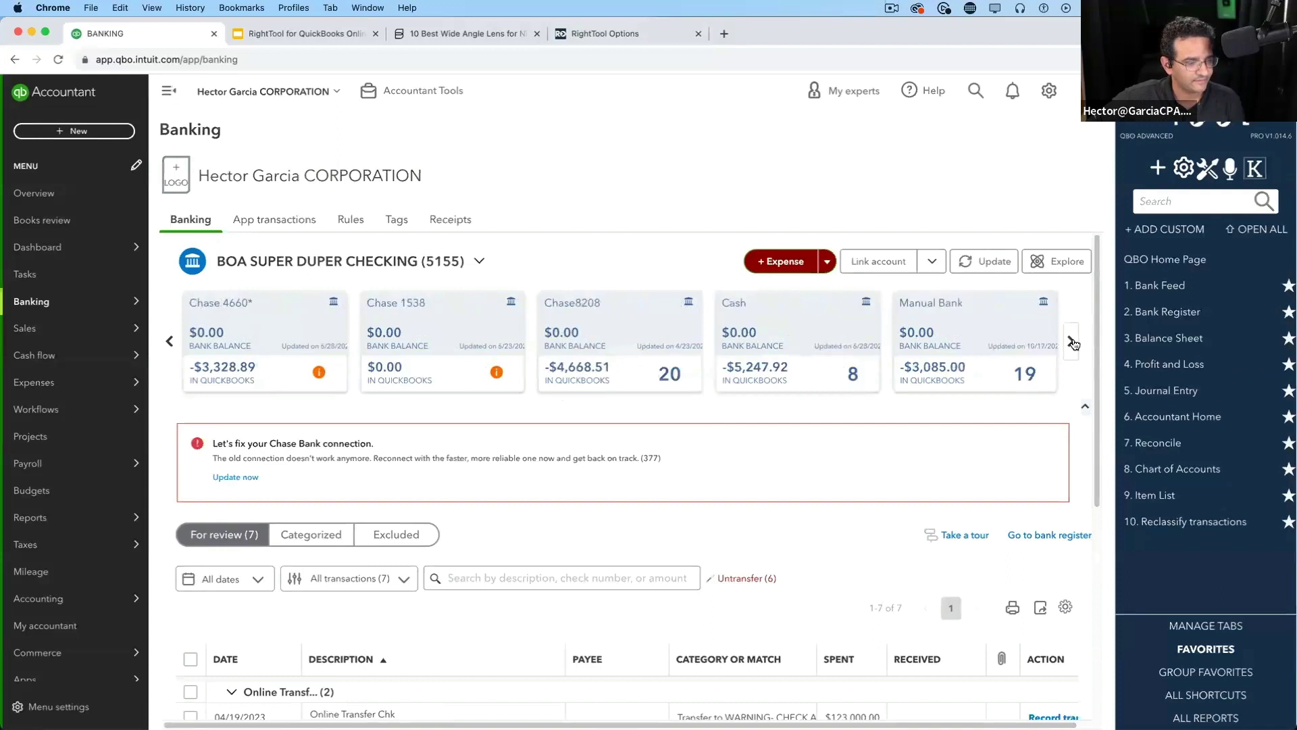
pyautogui.click(1072, 342)
pyautogui.click(1072, 342)
pyautogui.click(848, 337)
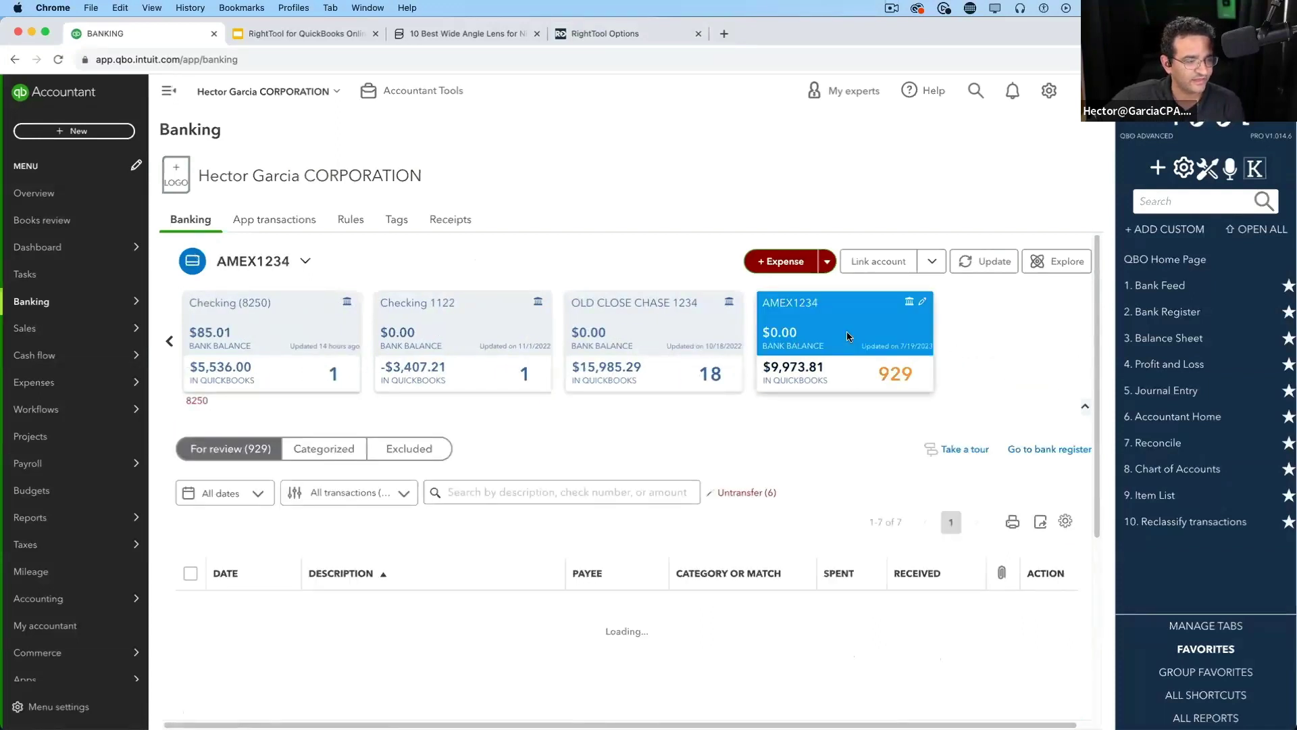
# Turn off transaction grouping in the table settings
pyautogui.scroll(-1, 825, 432)
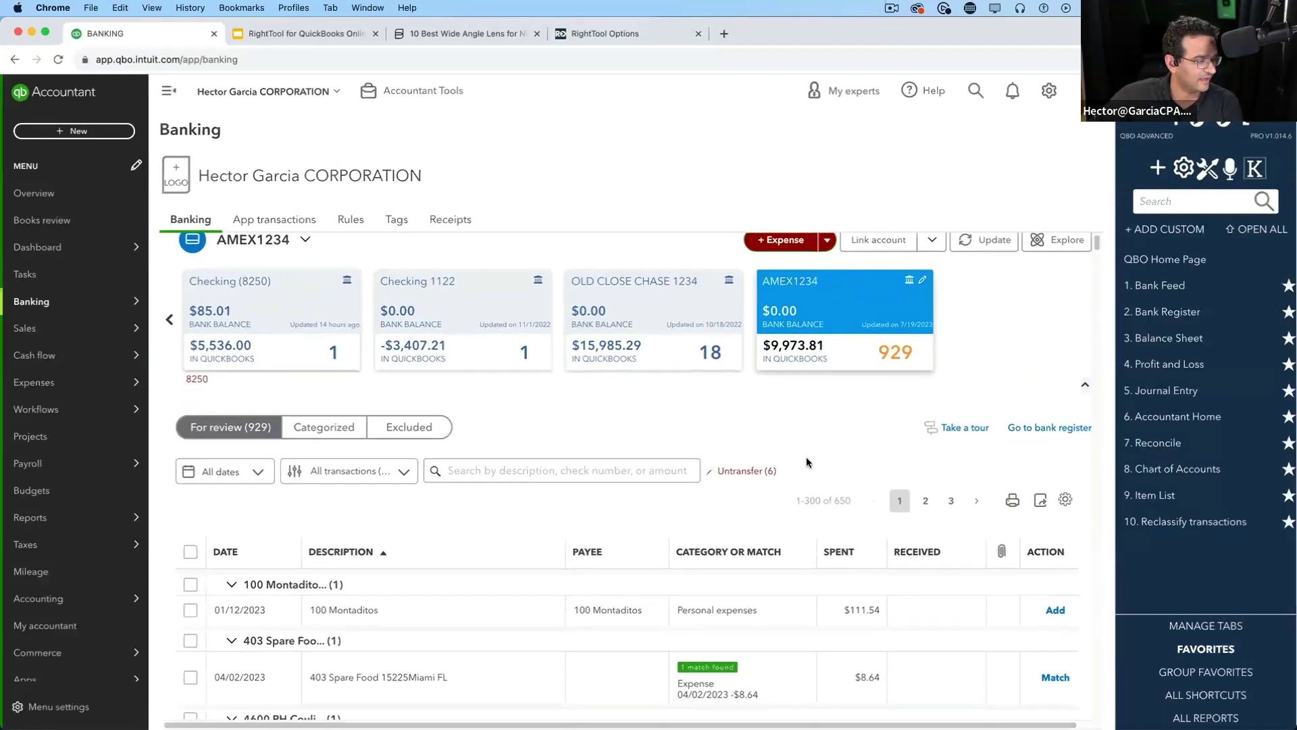
pyautogui.click(1066, 476)
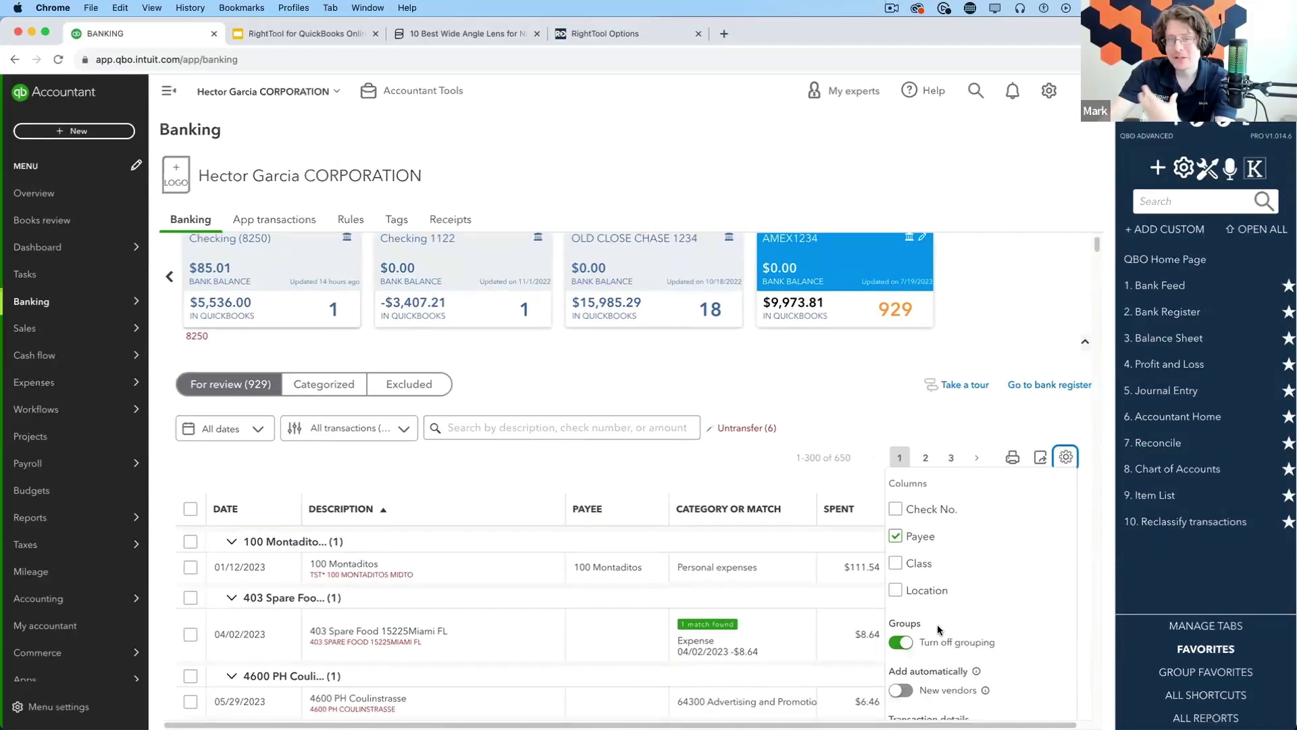
pyautogui.click(901, 645)
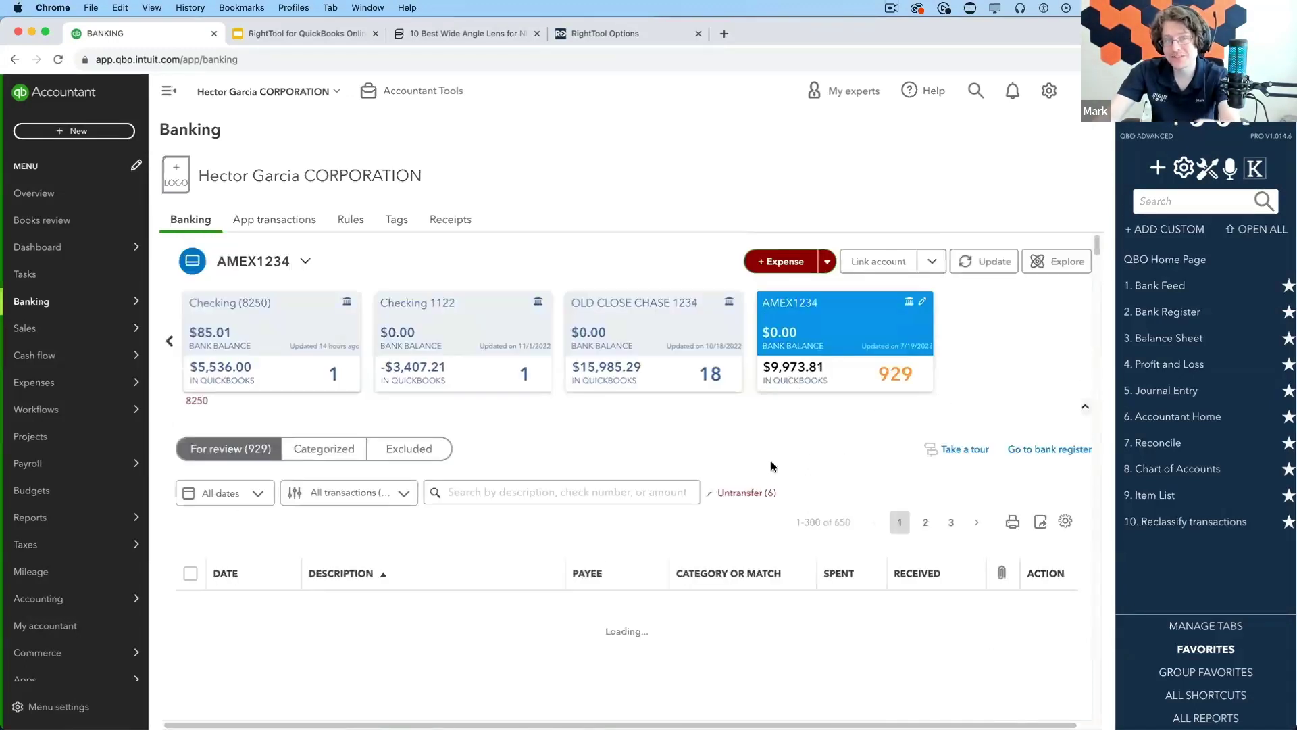
# Expand the 4600 PH Coulinstrasse transaction, now coded to 64300 Meals for Clients and Events
pyautogui.scroll(-3, 771, 466)
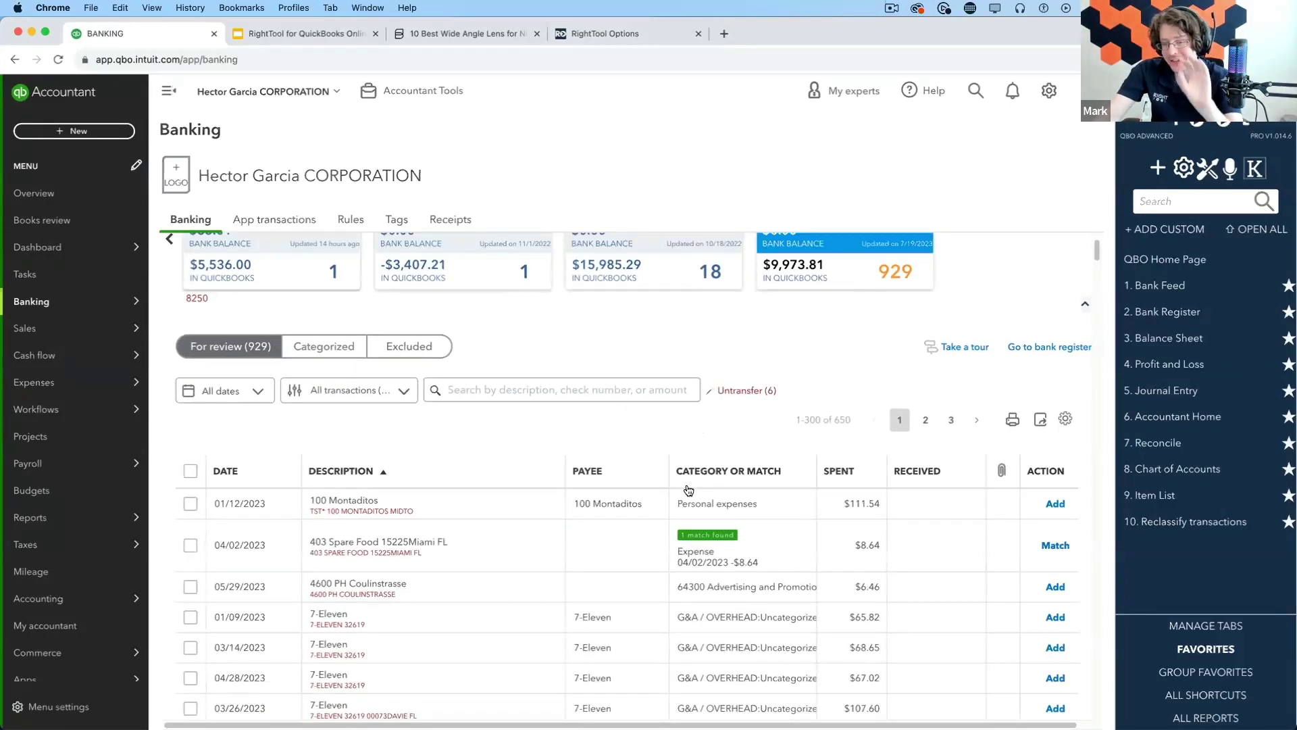
pyautogui.scroll(-1, 433, 520)
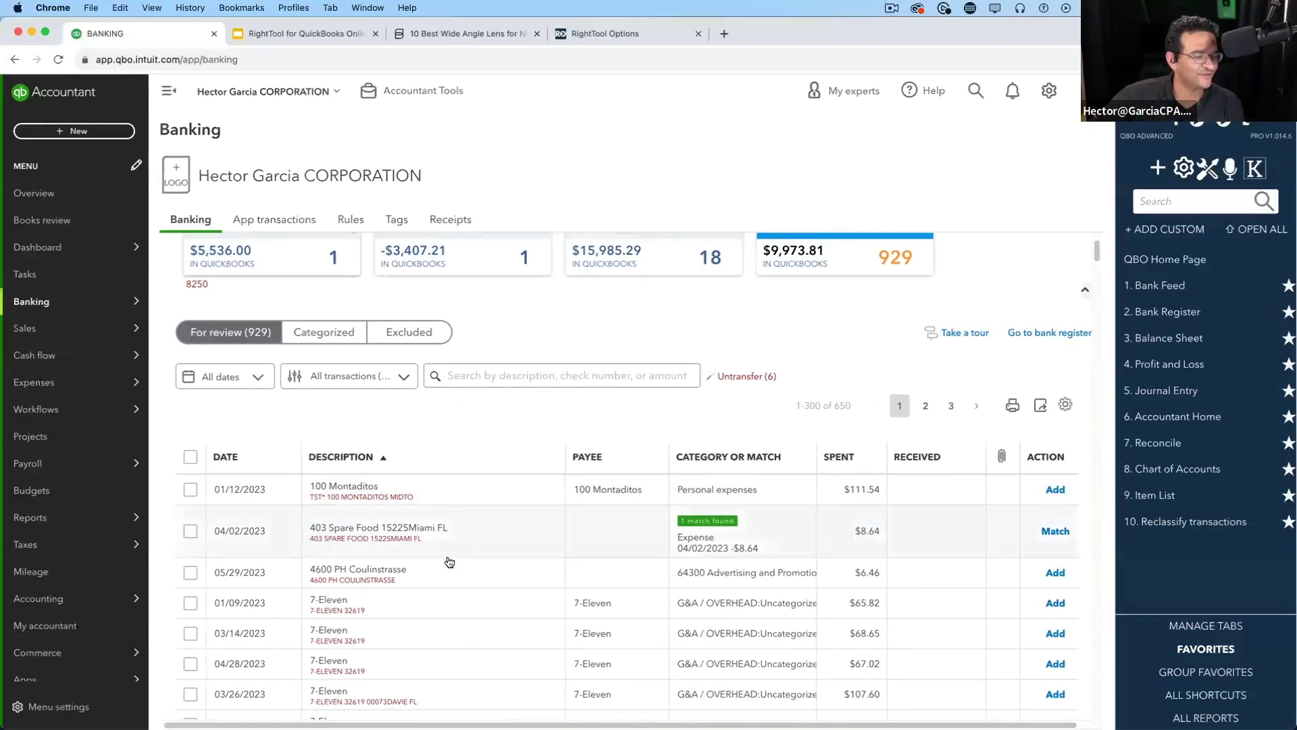
pyautogui.click(432, 581)
pyautogui.scroll(-5, 575, 509)
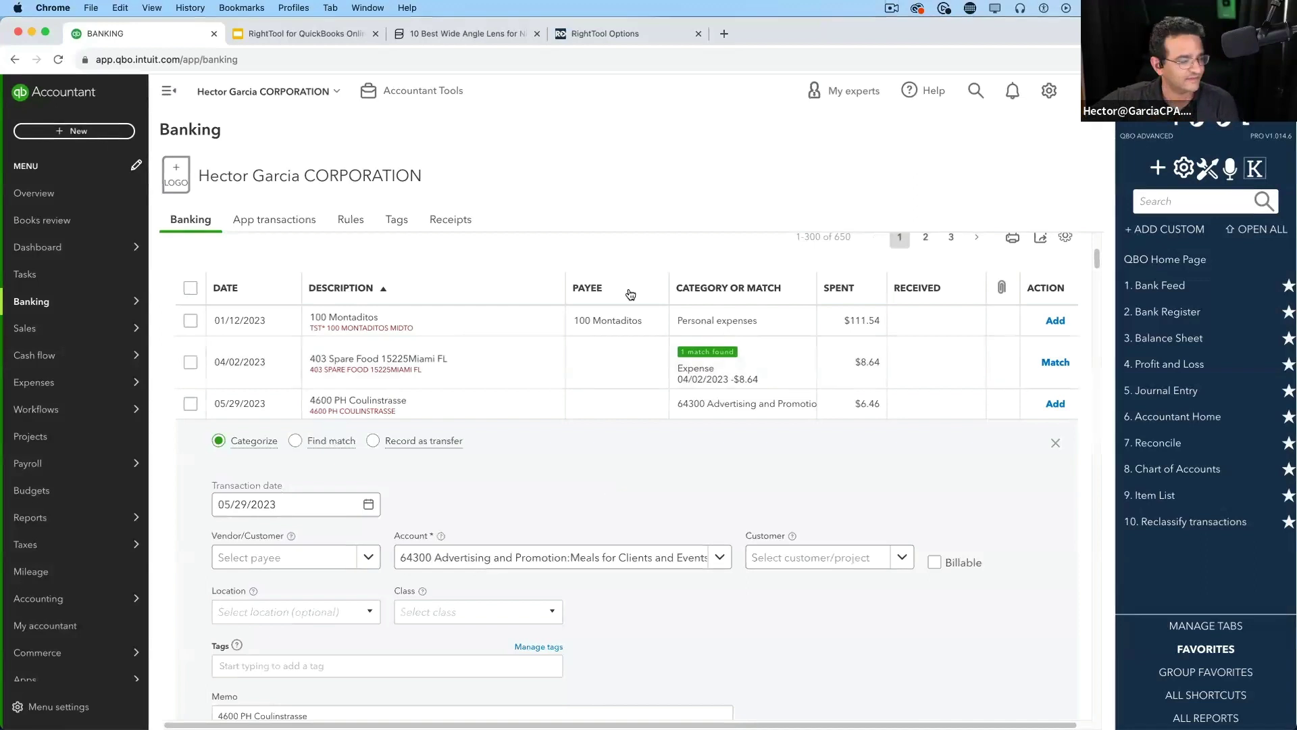
pyautogui.scroll(-3, 546, 484)
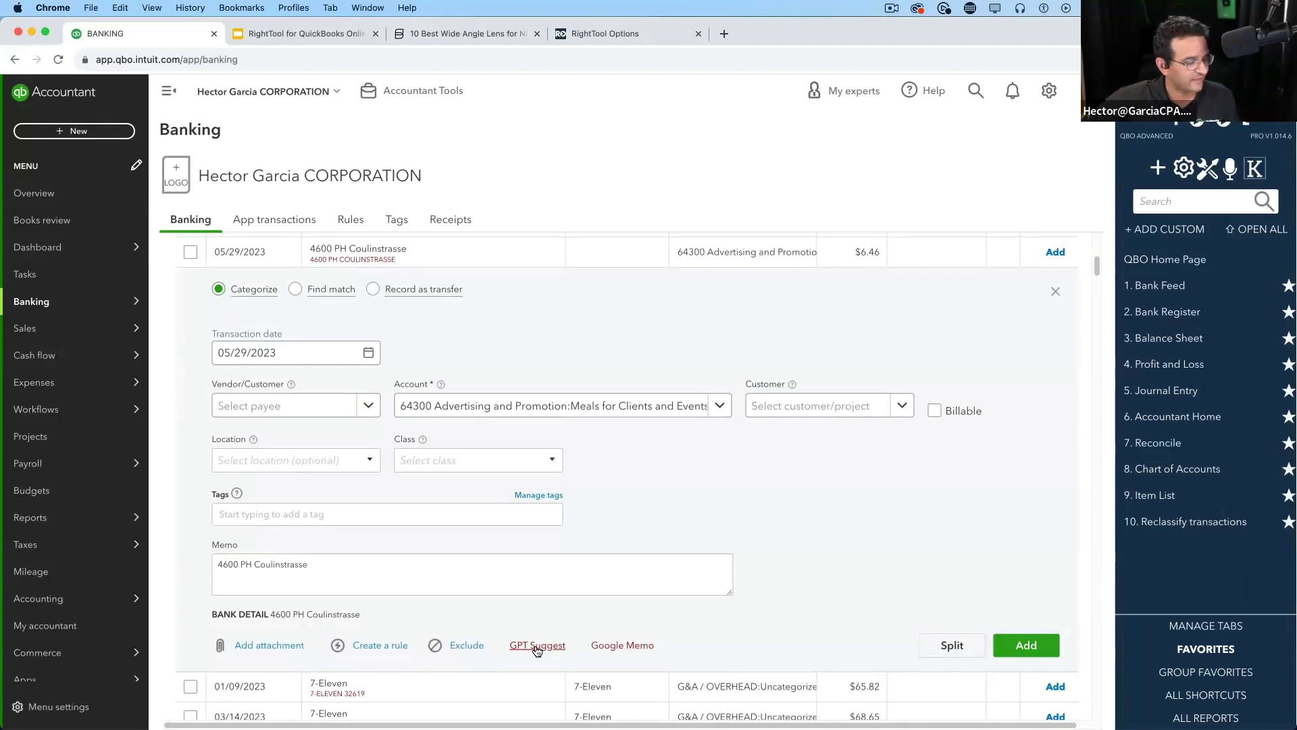
pyautogui.click(537, 645)
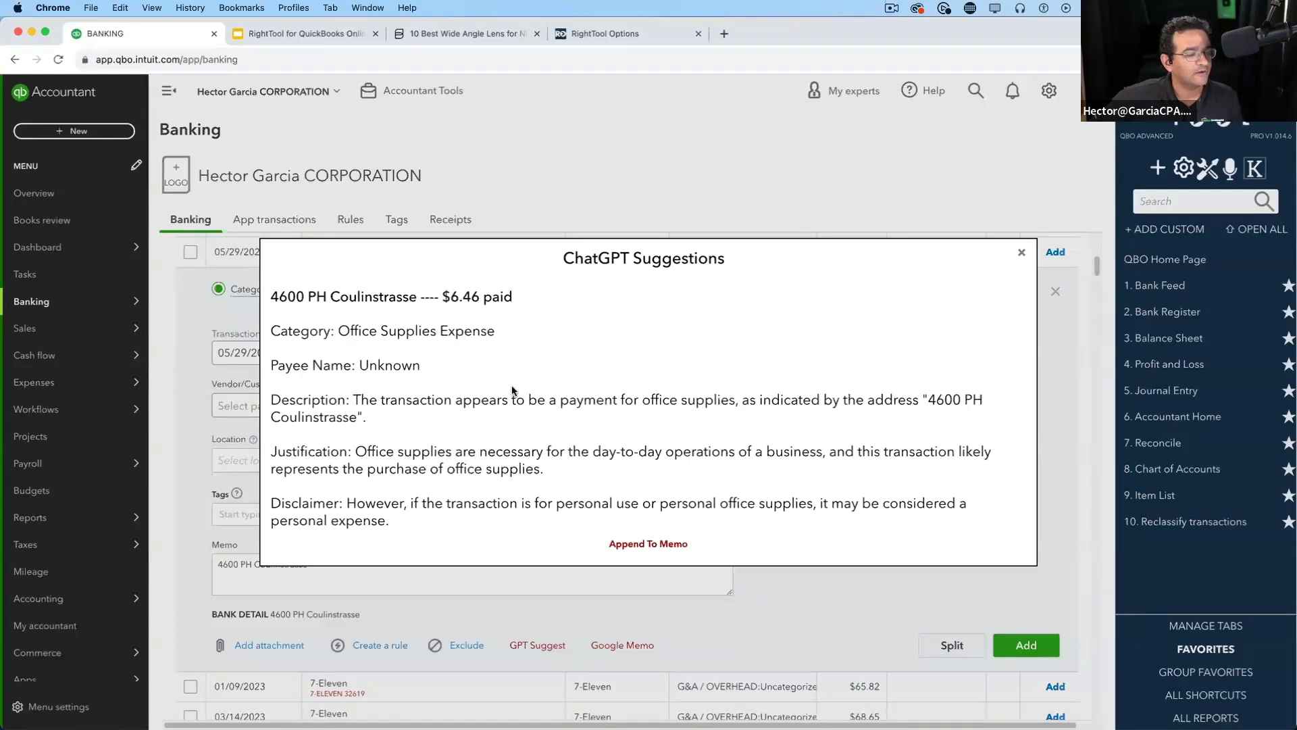
pyautogui.moveTo(350, 326); pyautogui.dragTo(497, 332)
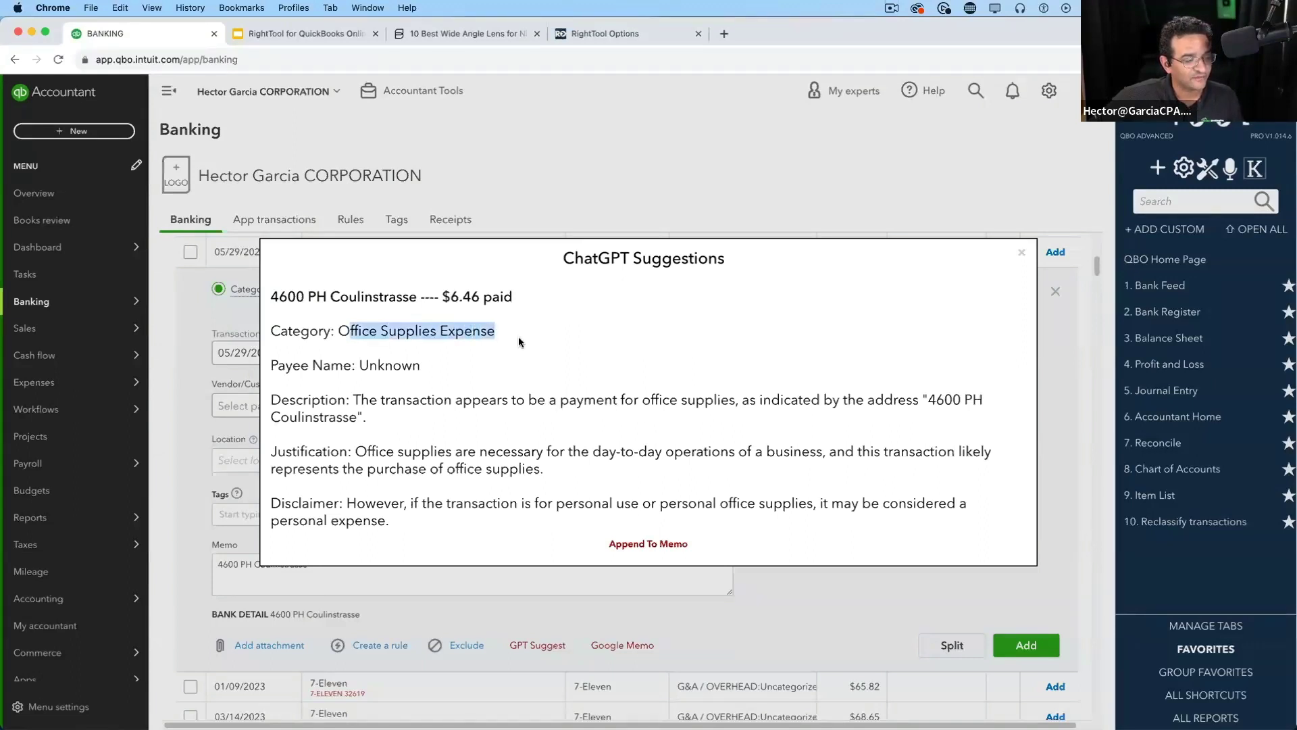
pyautogui.click(517, 338)
pyautogui.tripleClick(353, 361)
pyautogui.click(389, 365)
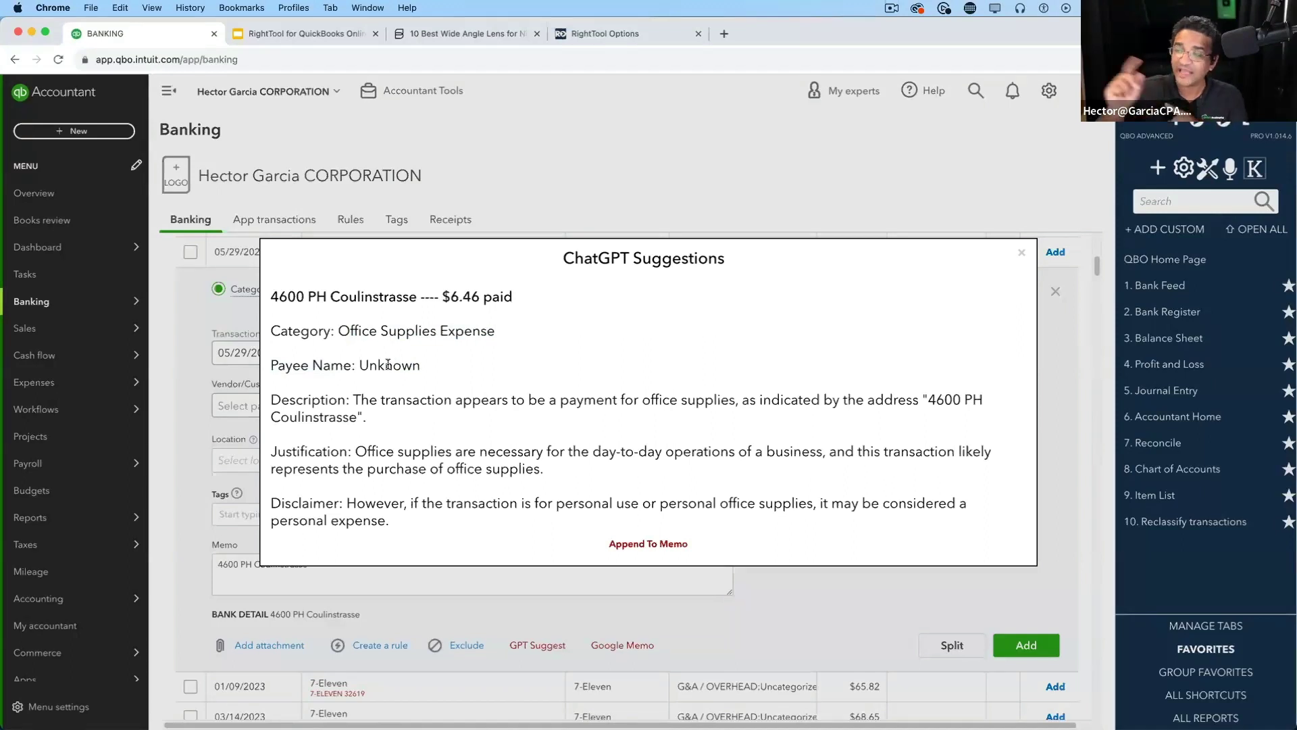
pyautogui.click(1022, 252)
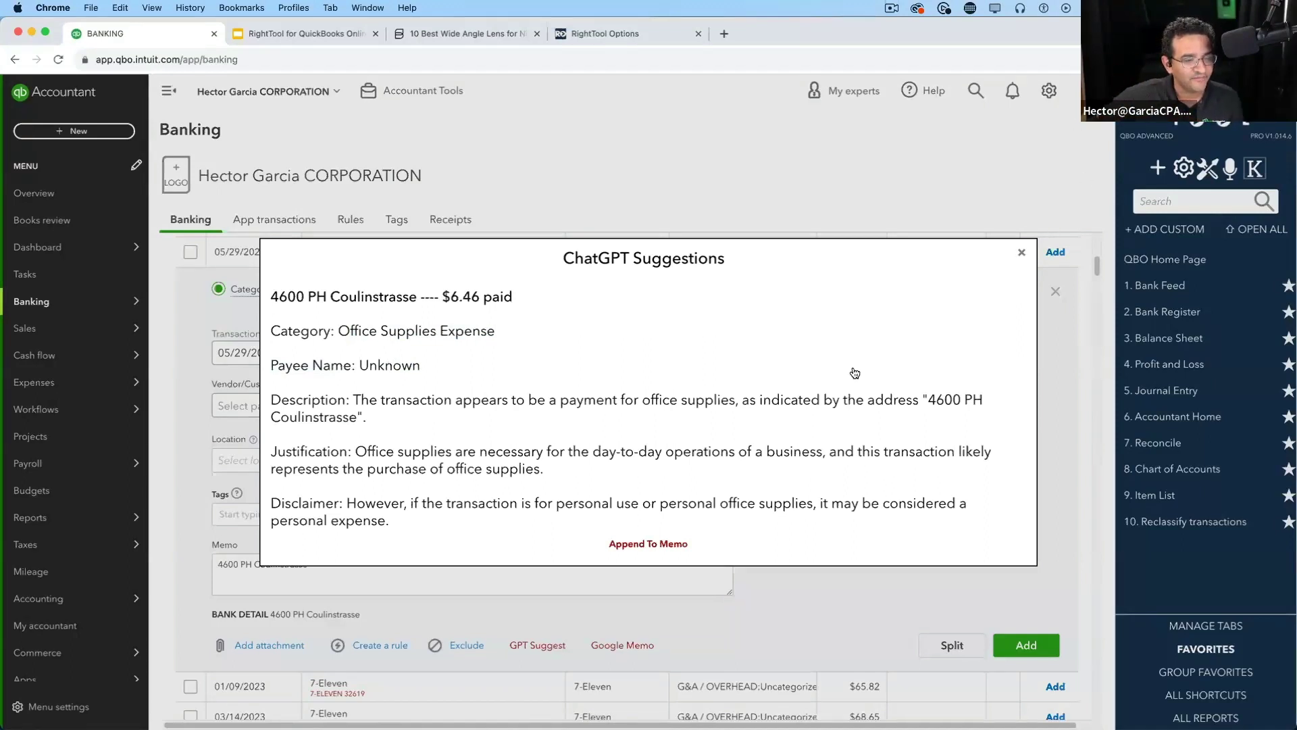
pyautogui.click(537, 649)
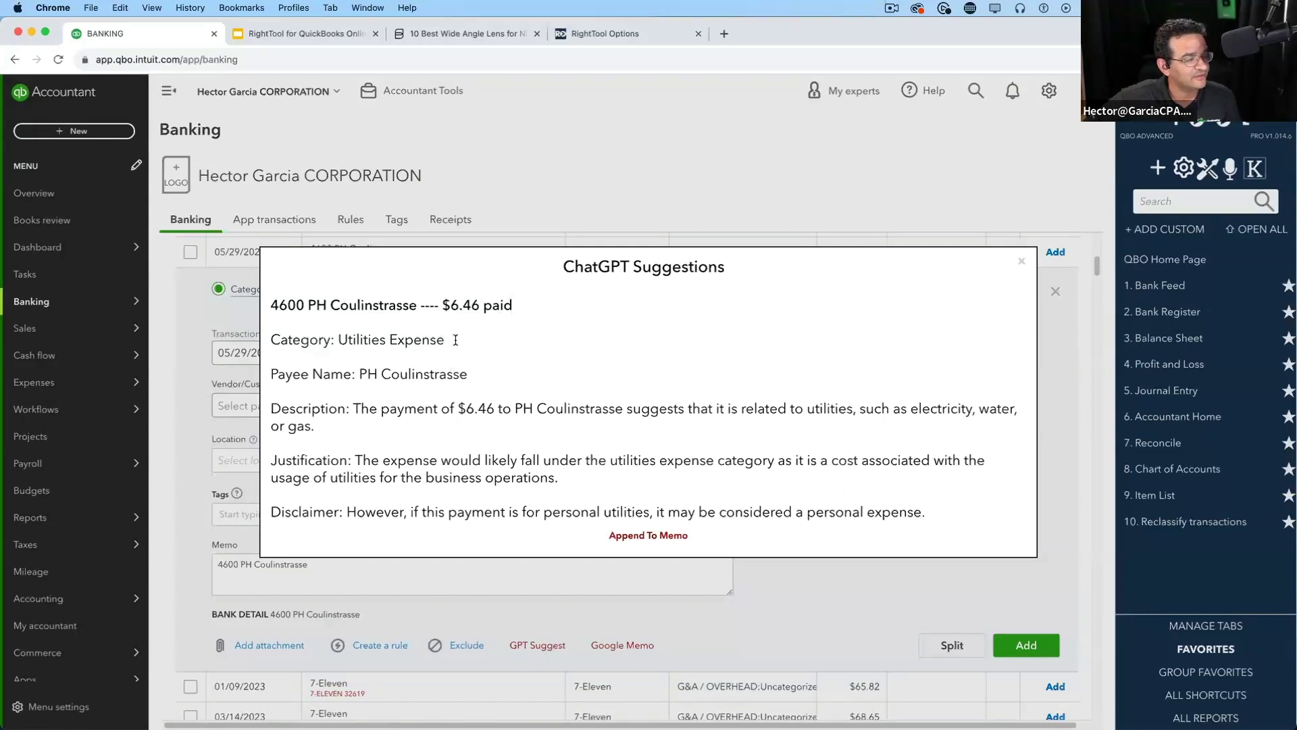
pyautogui.moveTo(445, 340); pyautogui.dragTo(338, 340)
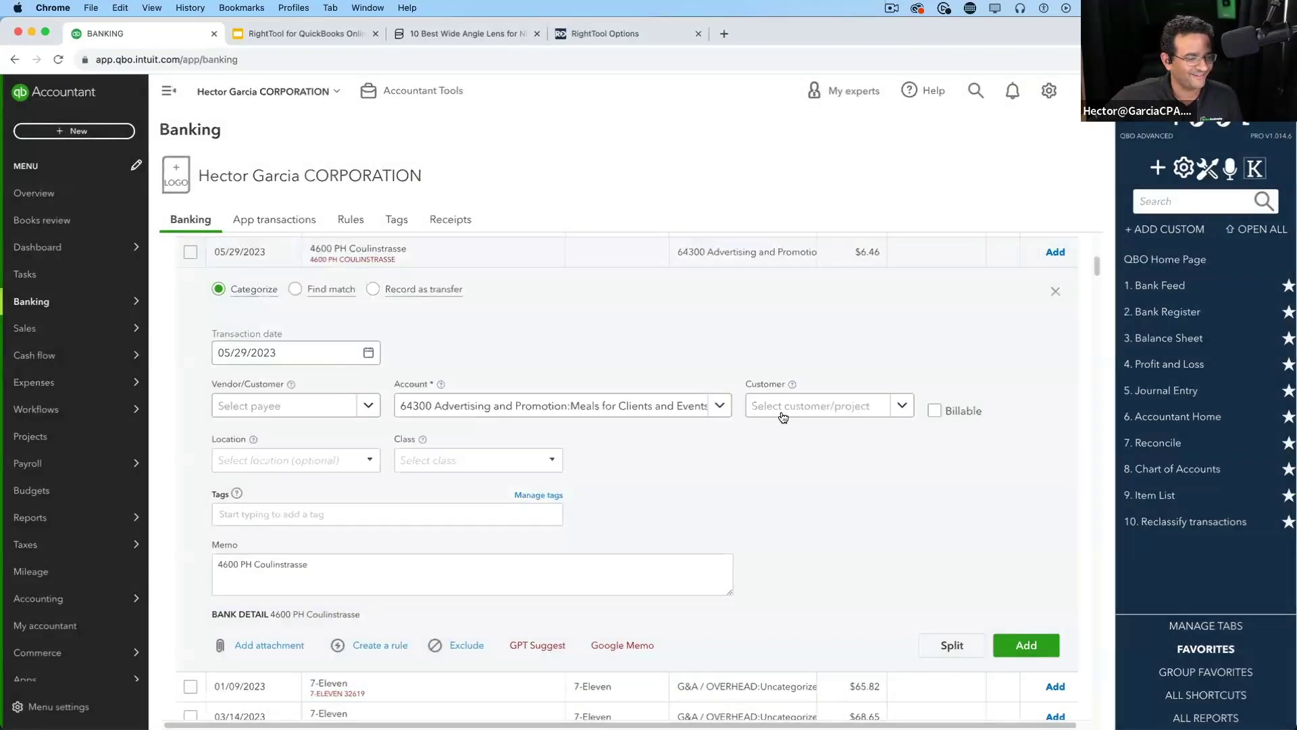
pyautogui.click(1021, 261)
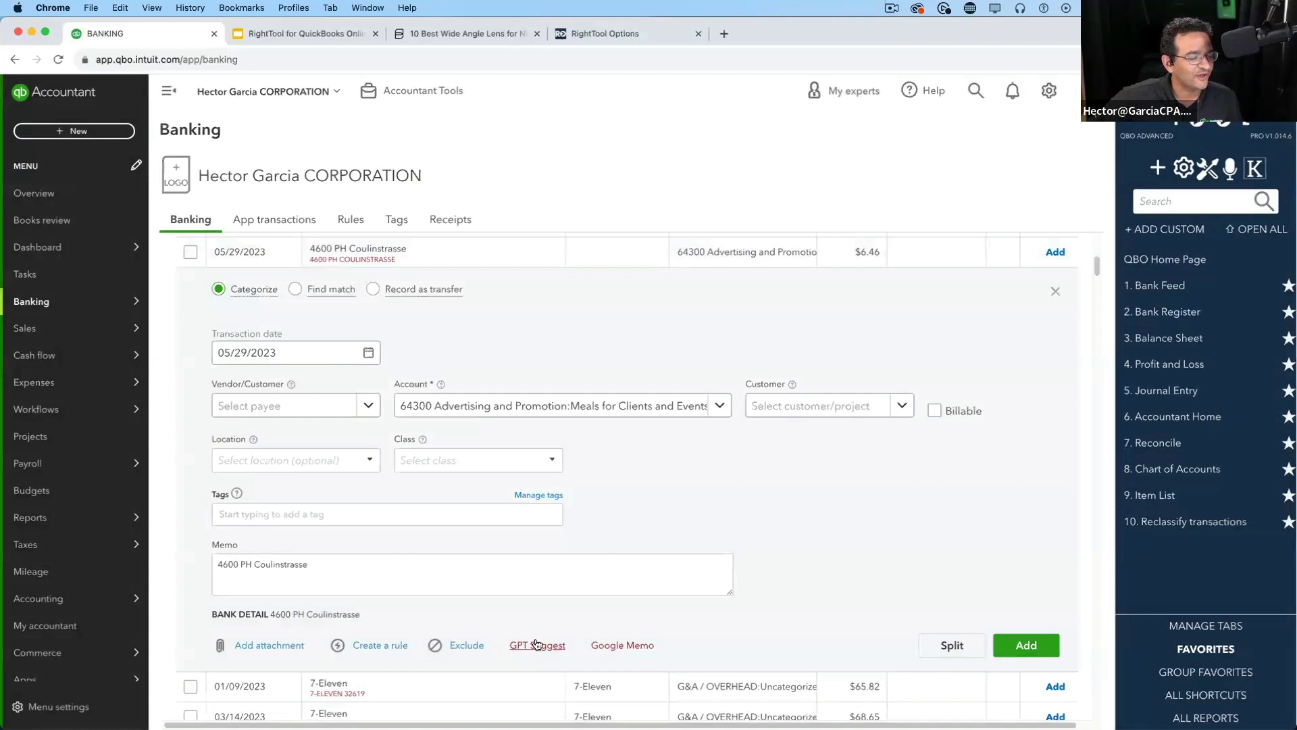
pyautogui.click(536, 645)
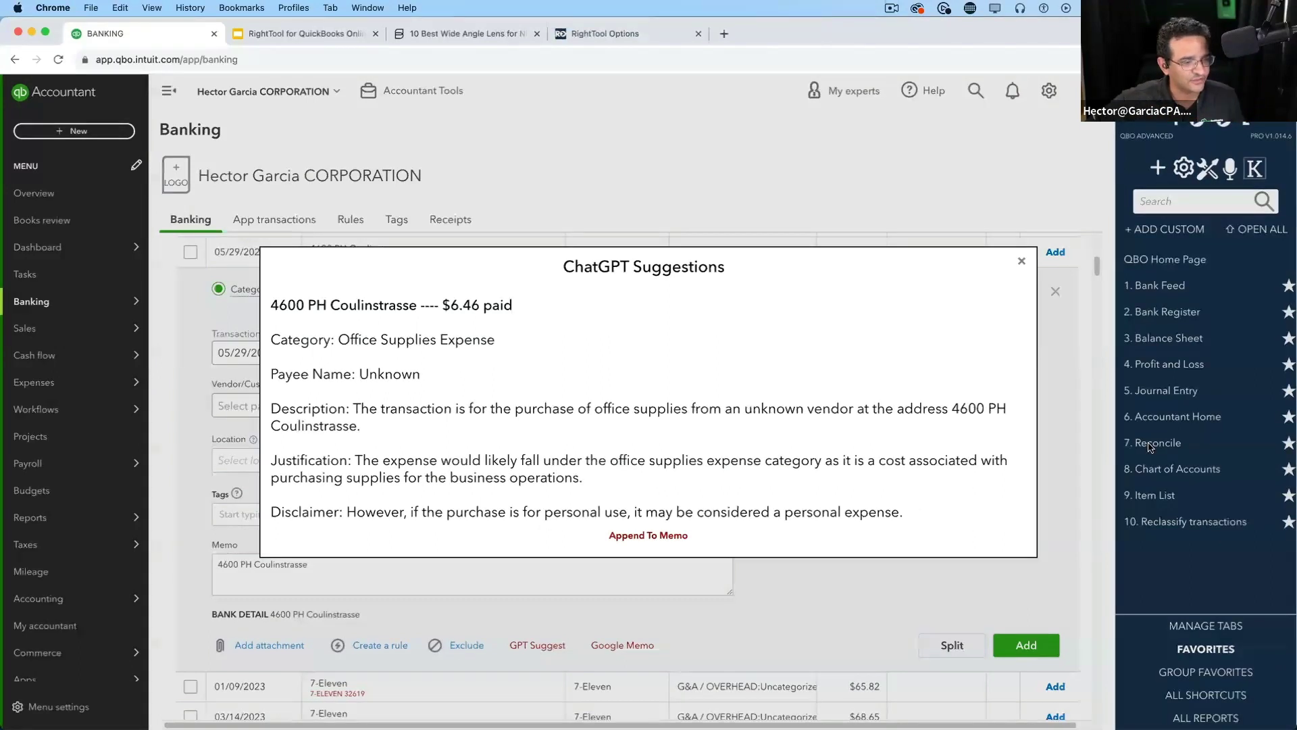
pyautogui.click(1022, 263)
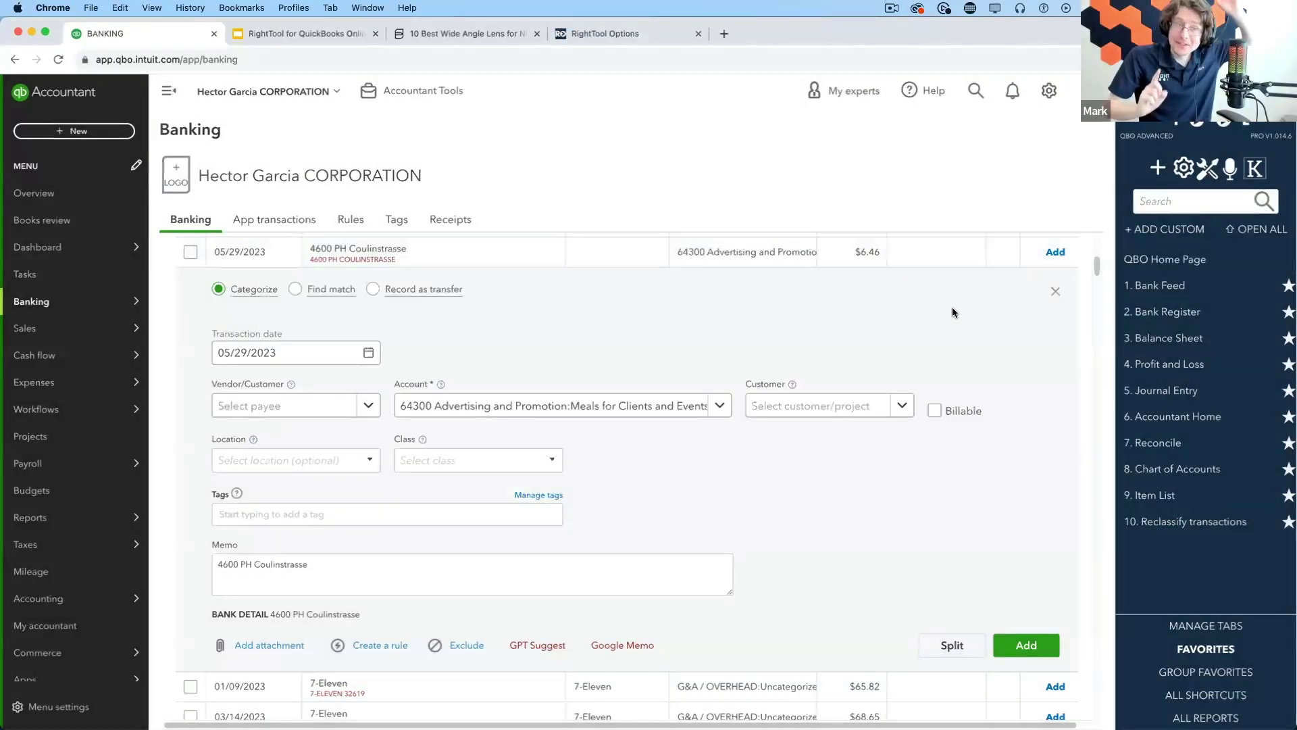
pyautogui.scroll(1, 551, 313)
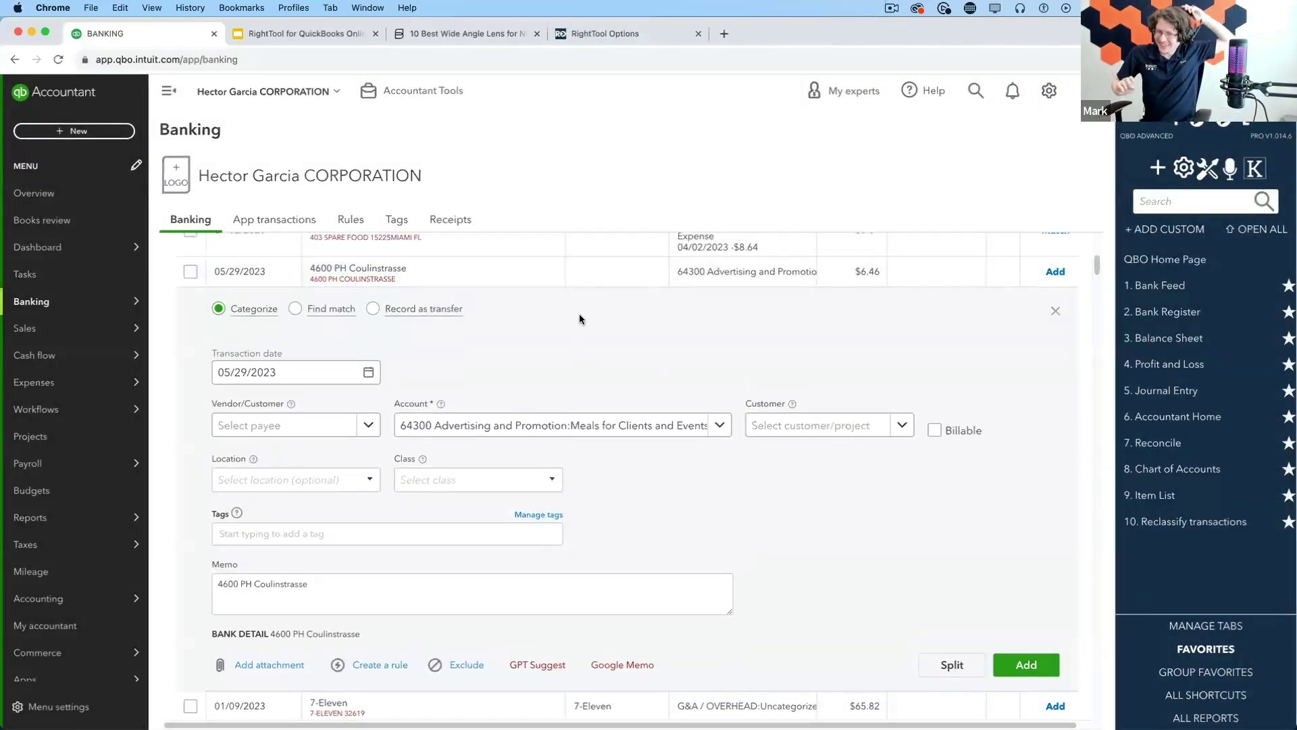
# In a new tab, go to the OpenAI Playground and open its API keys page
pyautogui.click(724, 33)
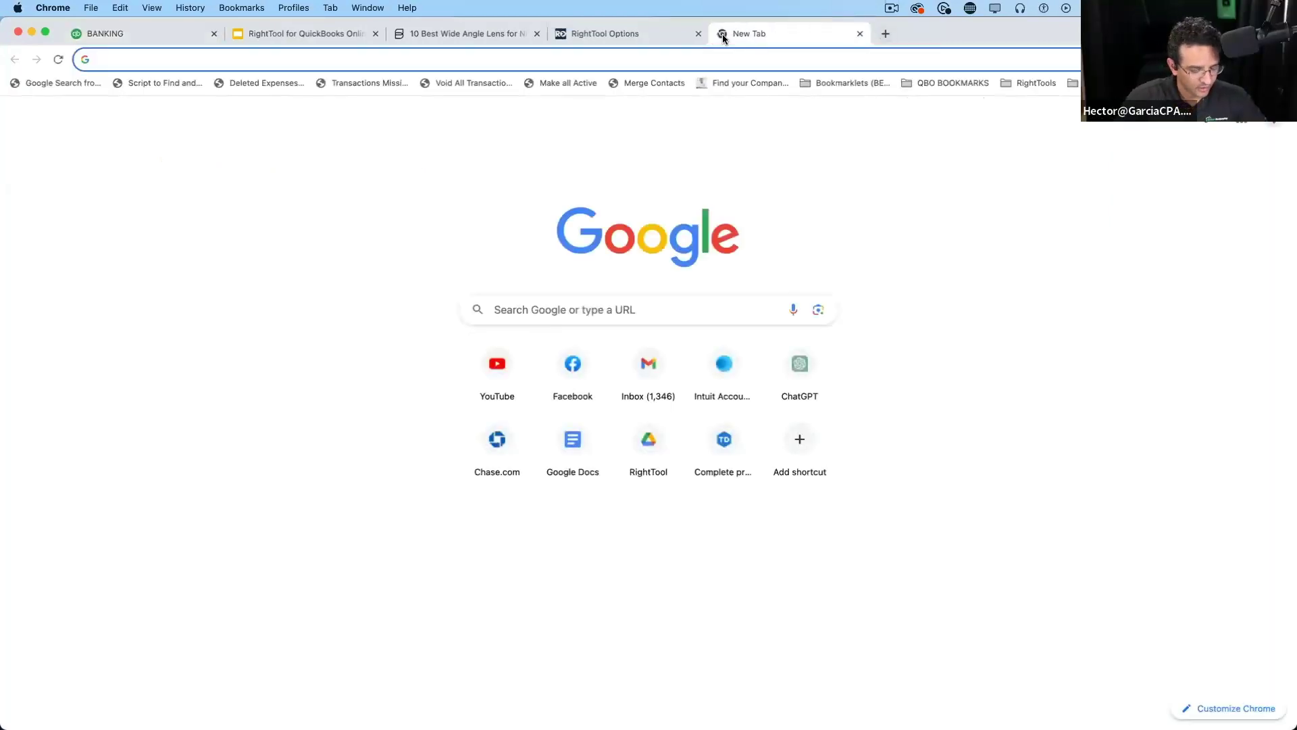
pyautogui.write('cha')
pyautogui.press('Return')
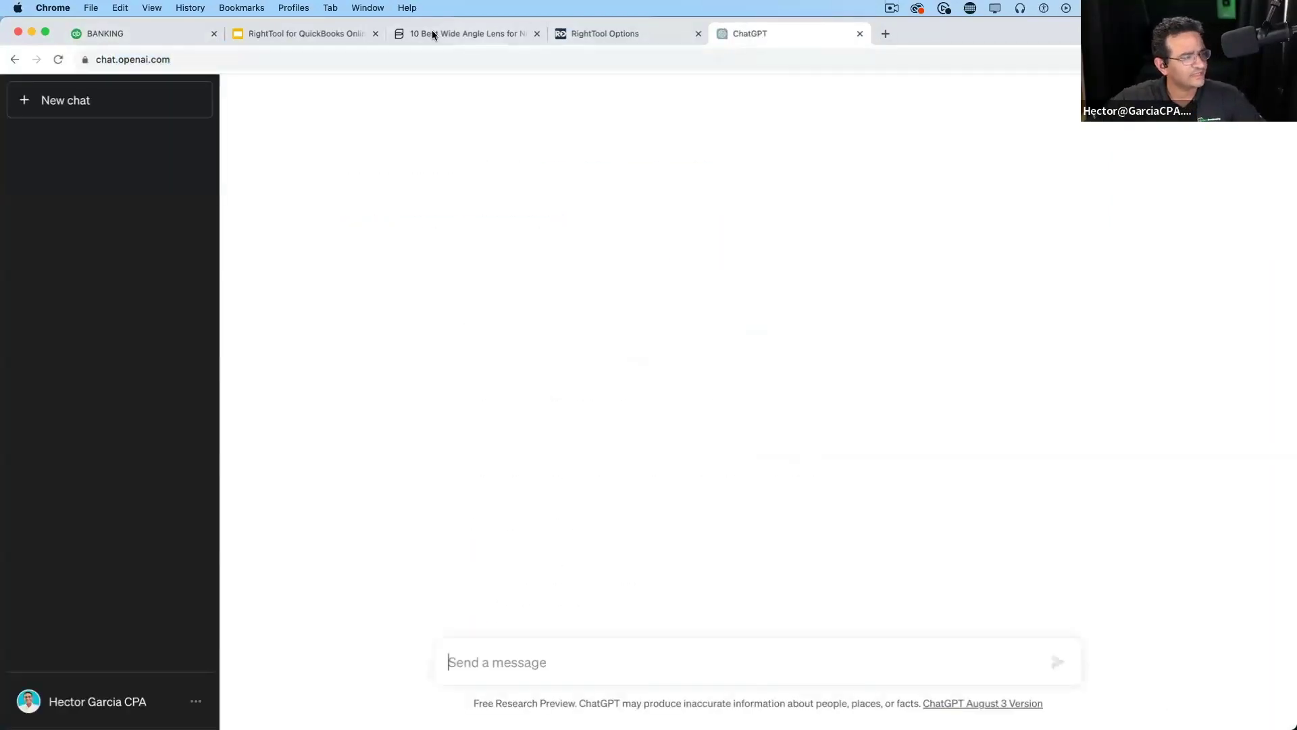
pyautogui.click(364, 52)
pyautogui.write('play')
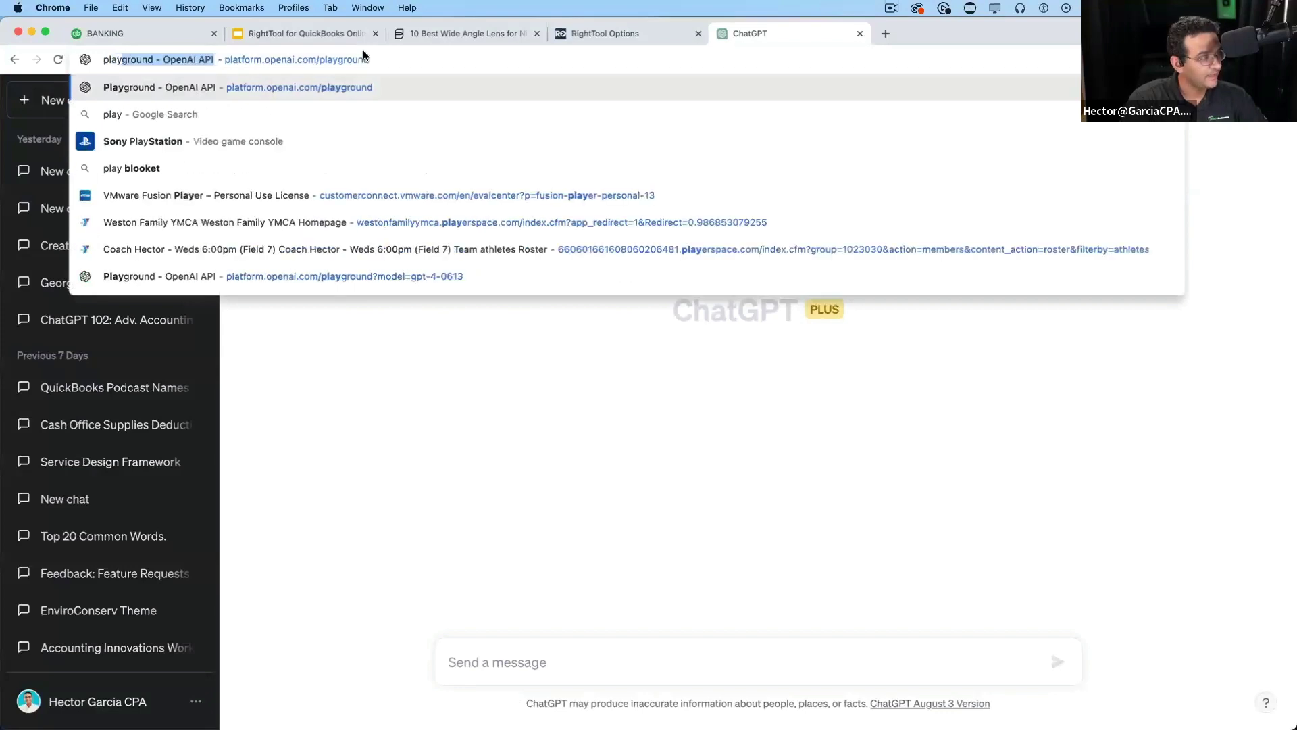
pyautogui.press('Return')
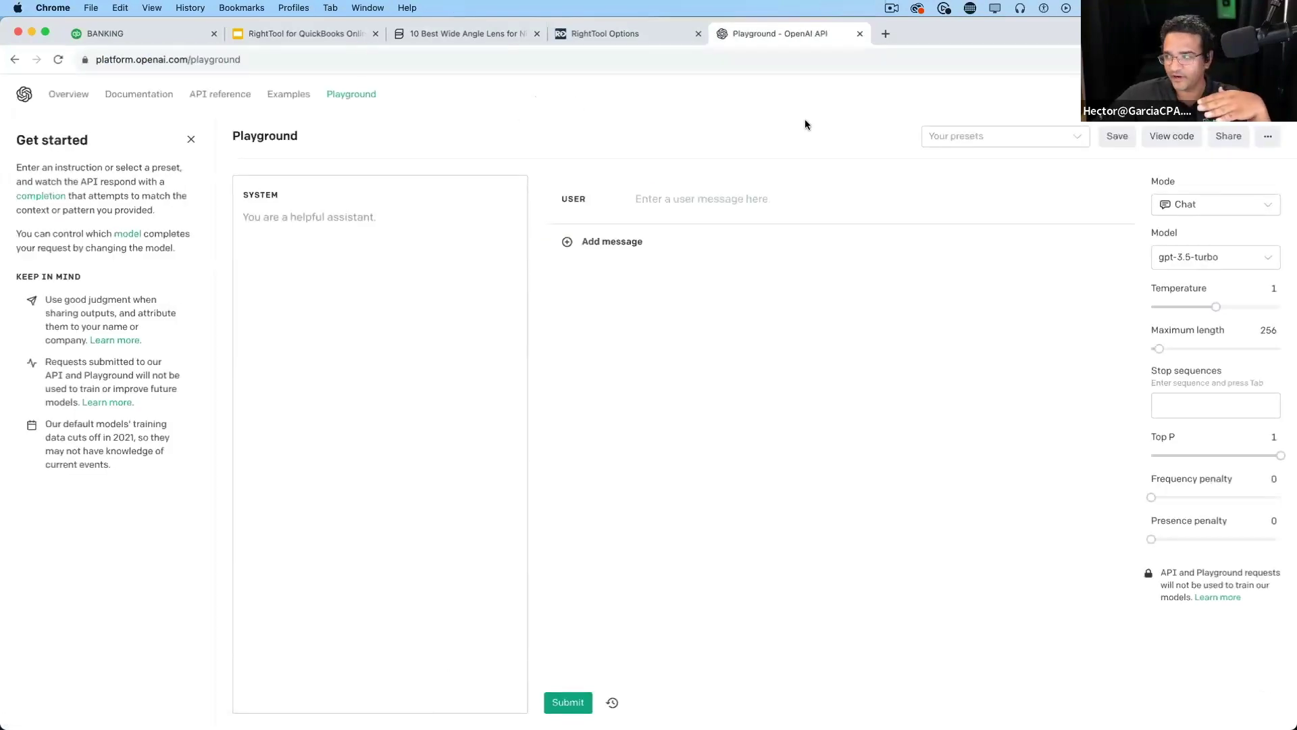
pyautogui.click(284, 60)
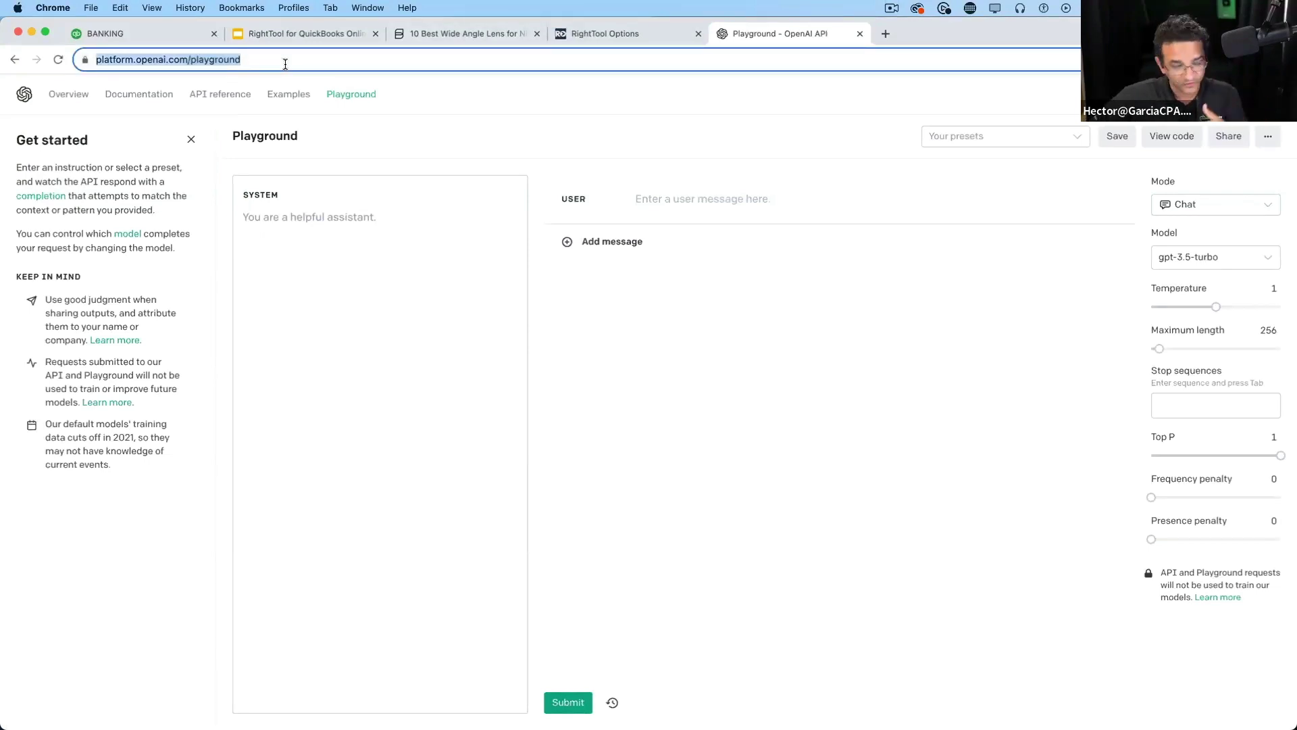
pyautogui.click(1250, 101)
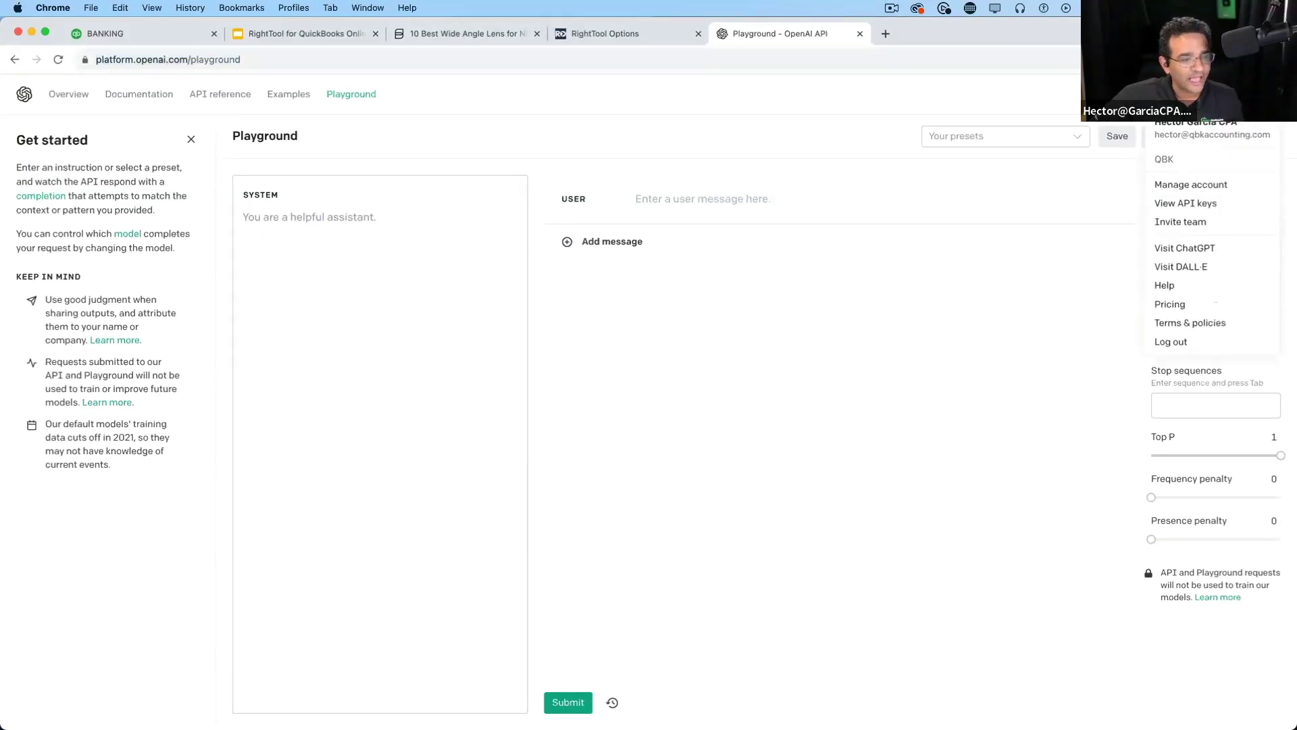
pyautogui.click(1194, 204)
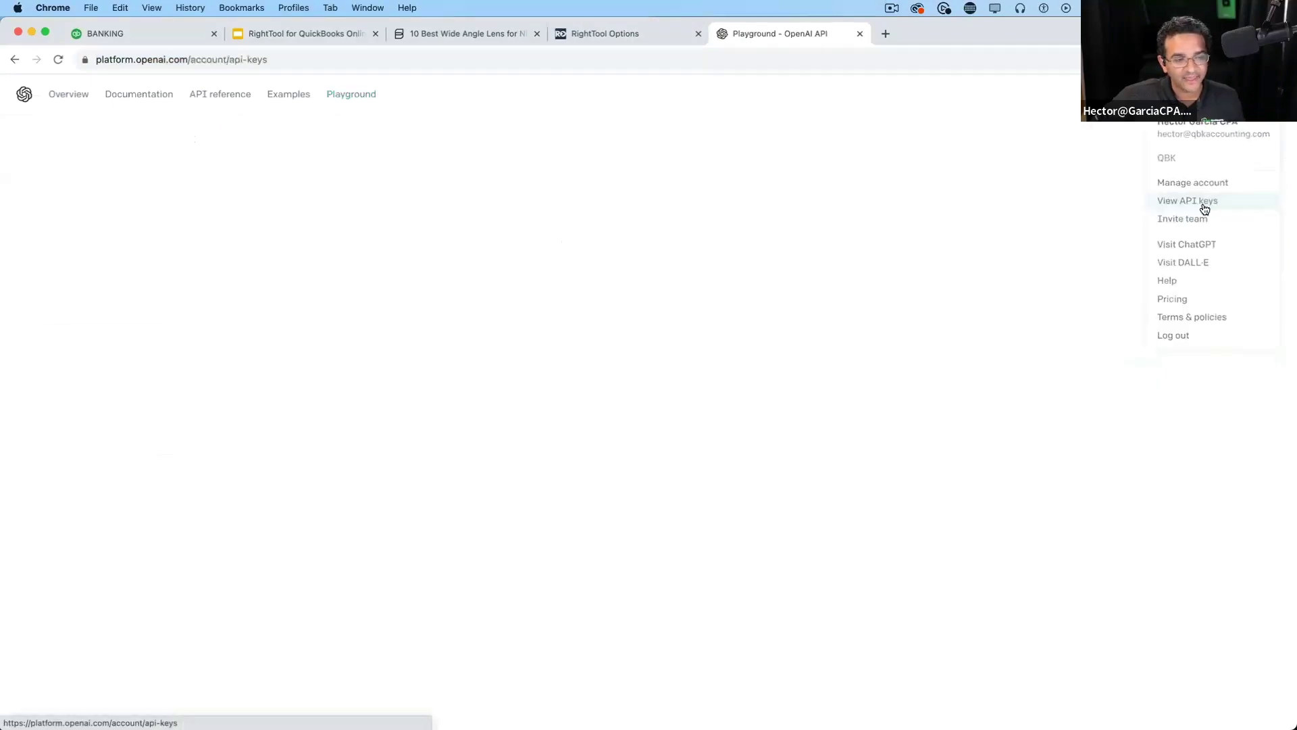
# Create and copy a secret key named RT Test 080923, then return to RightTool Options
pyautogui.scroll(-3, 529, 608)
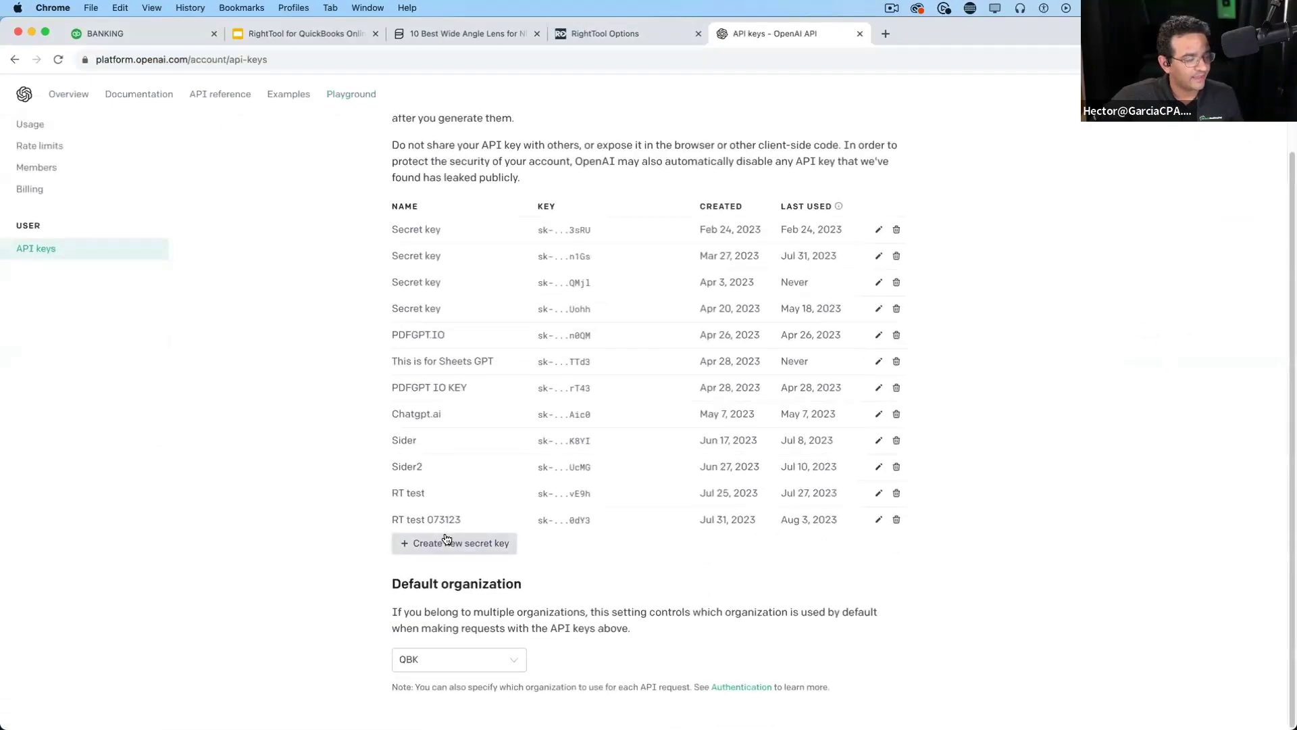
pyautogui.click(454, 546)
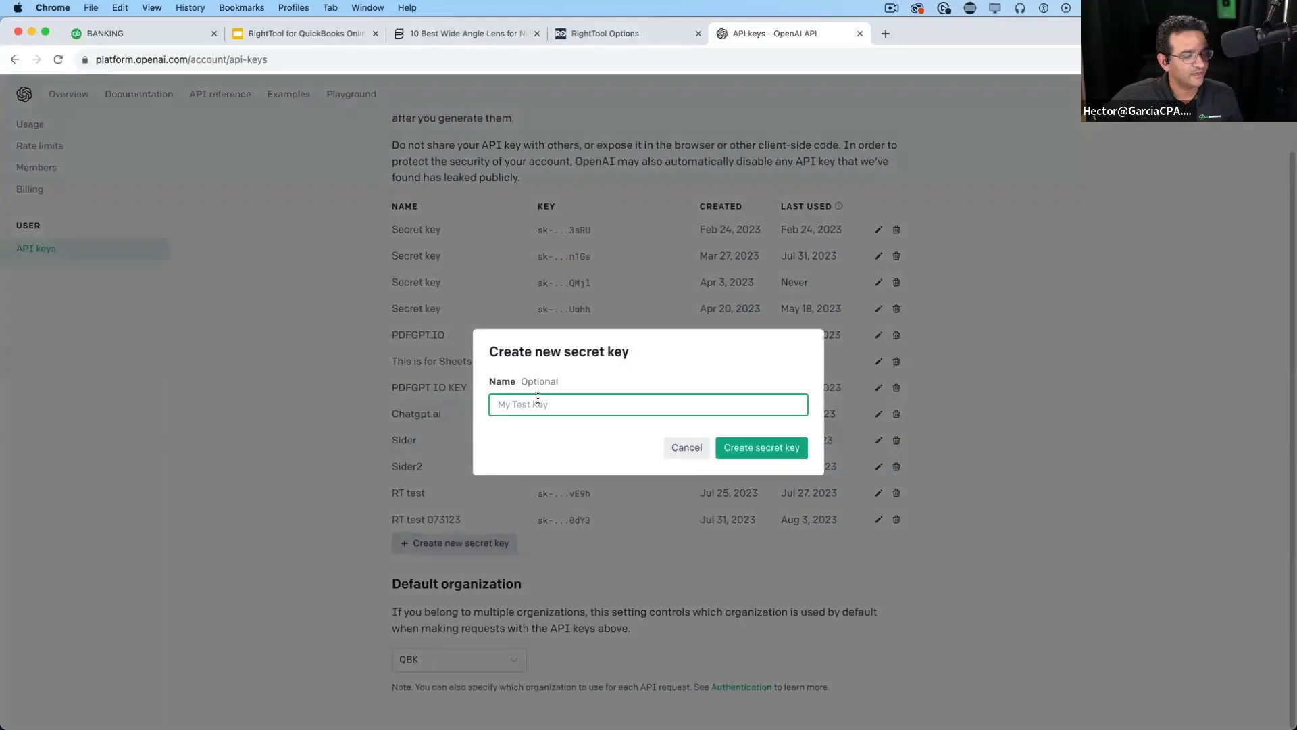
pyautogui.write('RT')
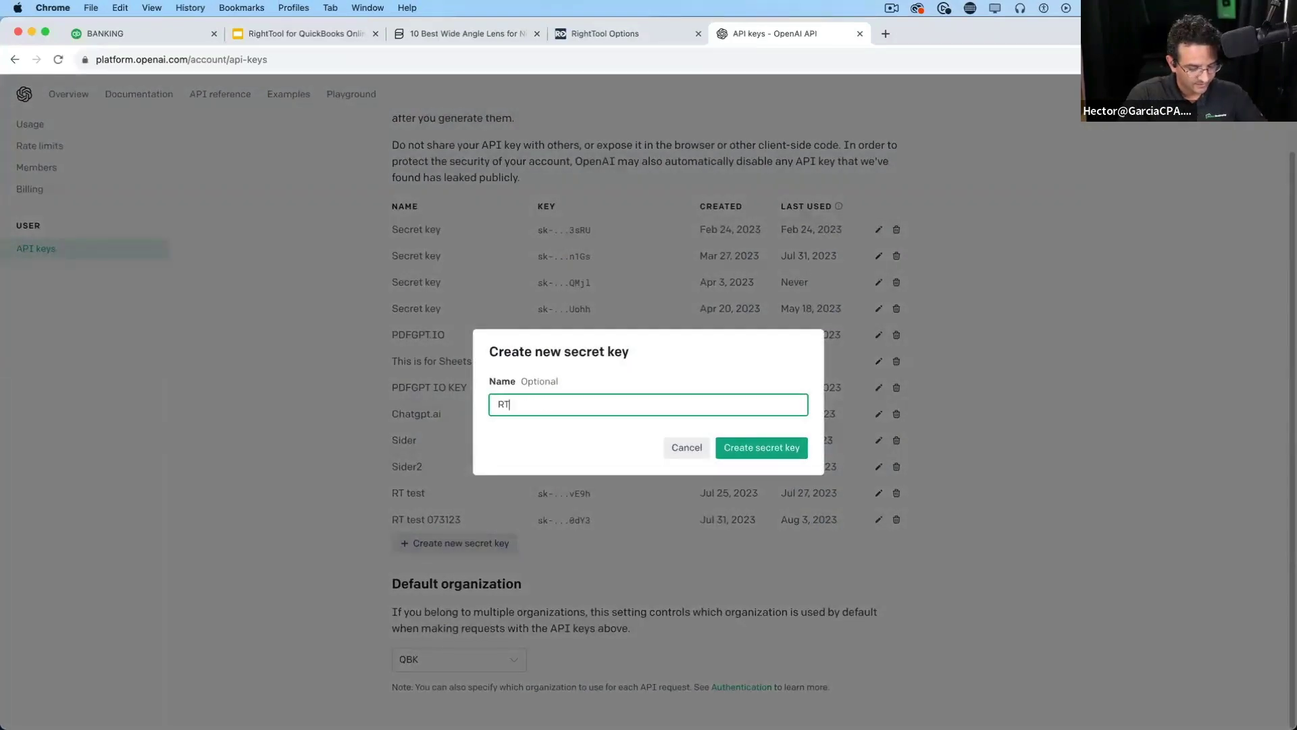
pyautogui.write(' Test 08')
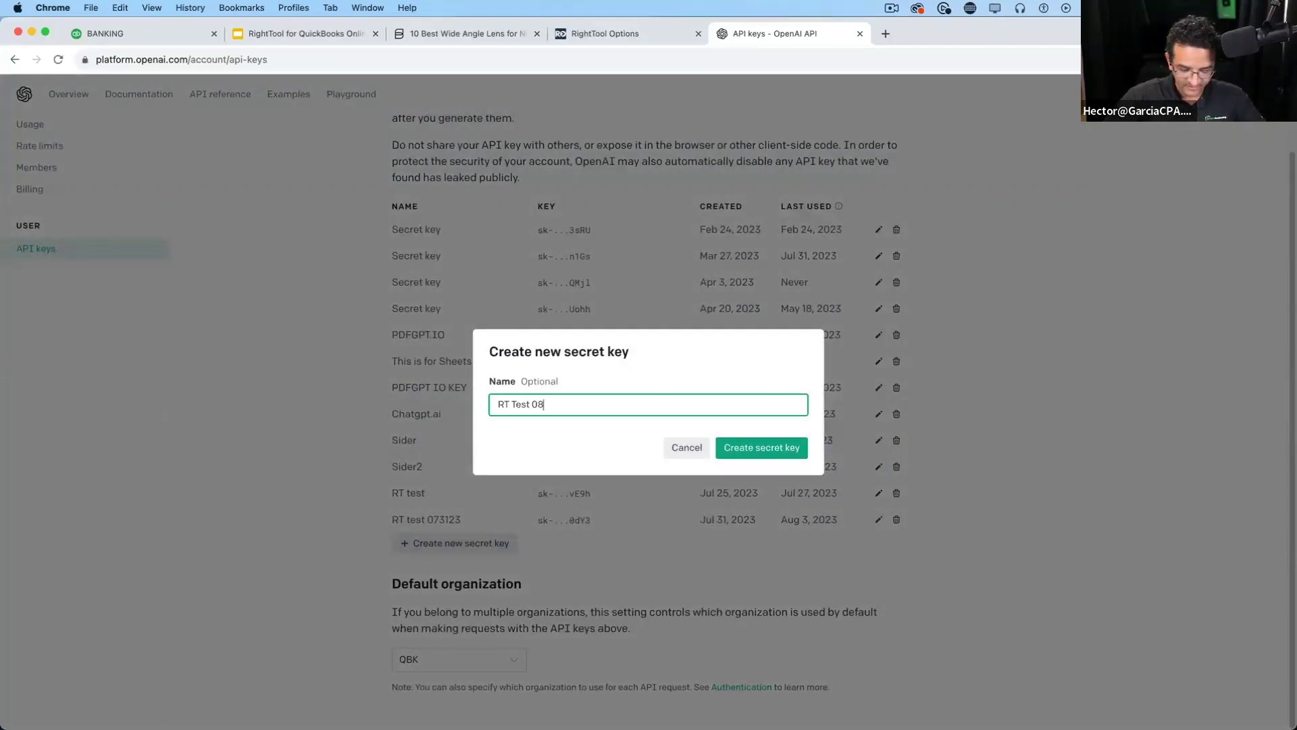
pyautogui.write('0923')
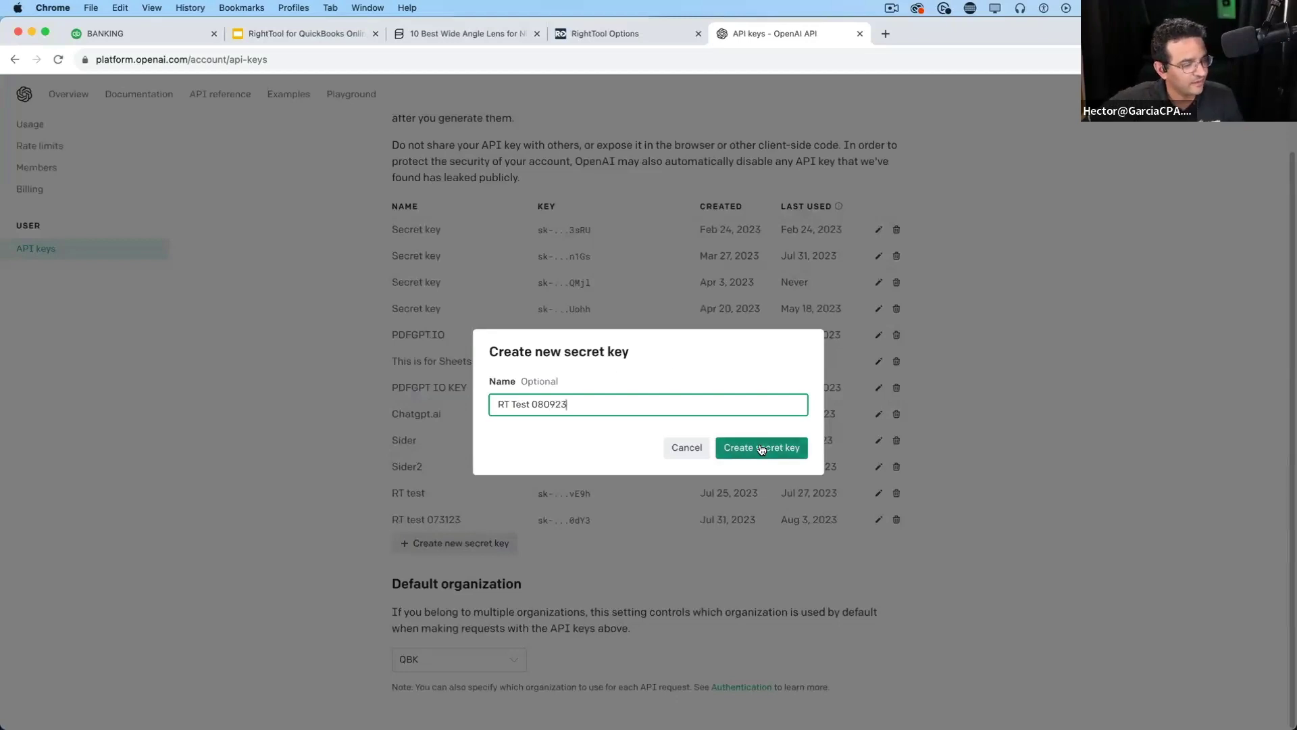
pyautogui.click(743, 447)
pyautogui.click(796, 426)
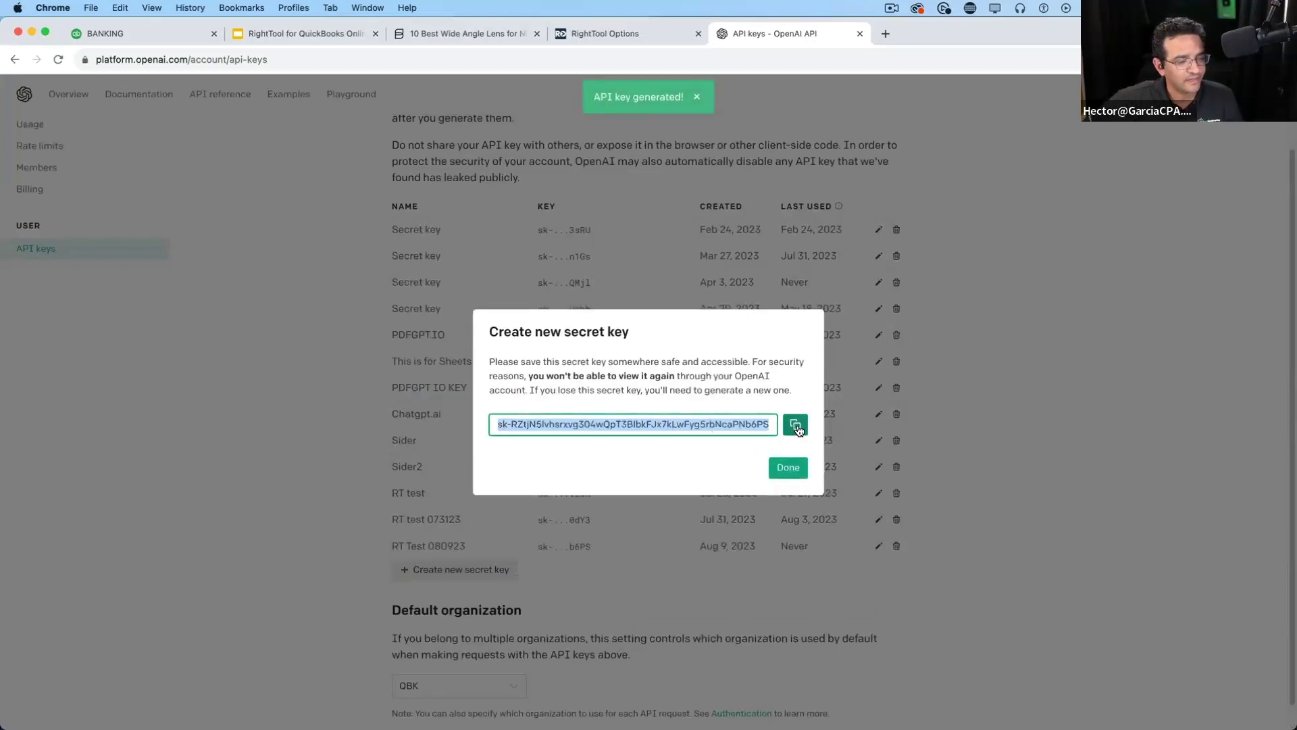
pyautogui.click(801, 469)
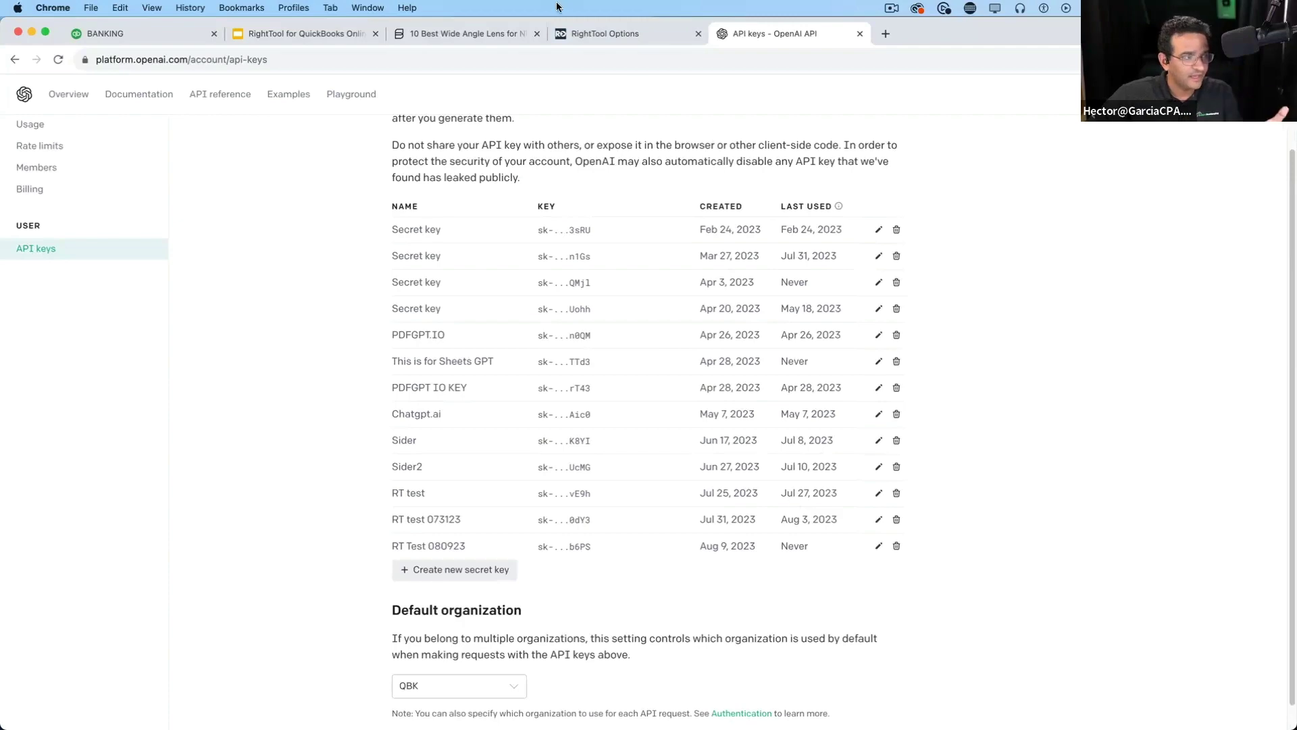
pyautogui.click(610, 34)
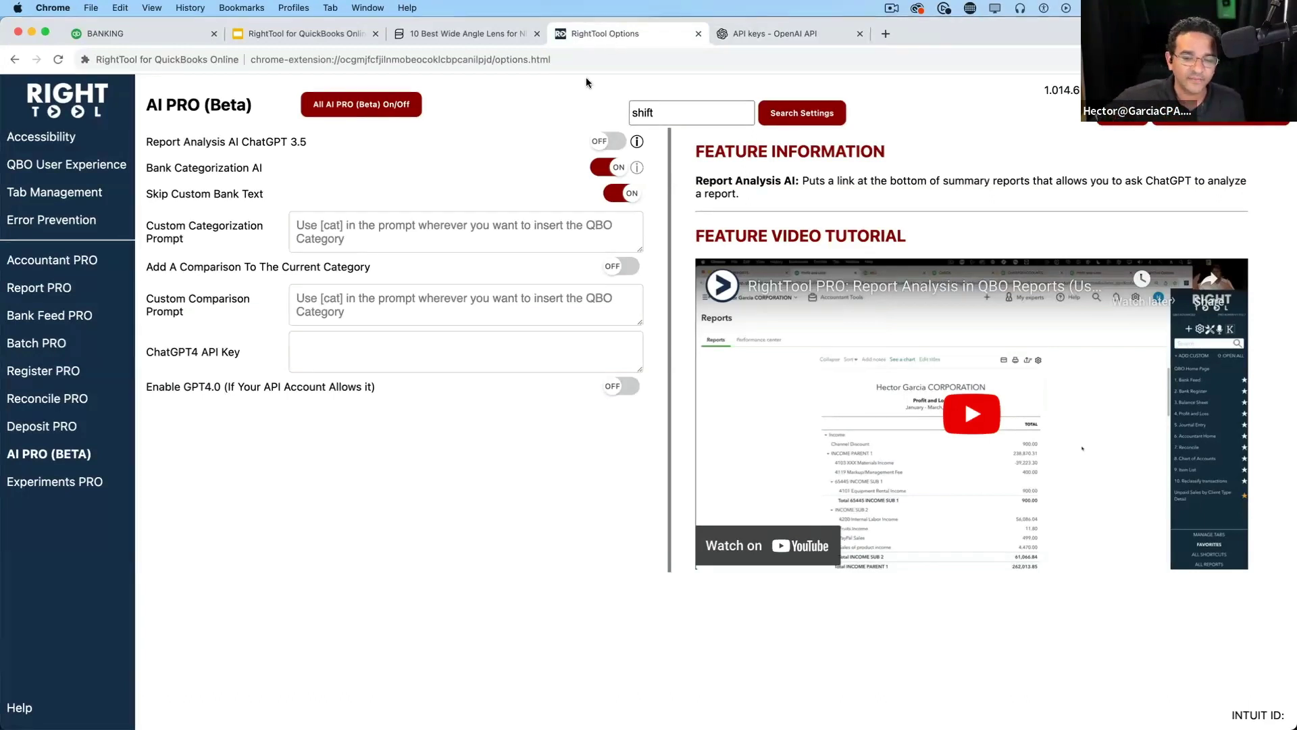
# Paste the new OpenAI key into ChatGPT4 API Key, enable GPT4.0, and save
pyautogui.click(334, 347)
pyautogui.rightClick(336, 346)
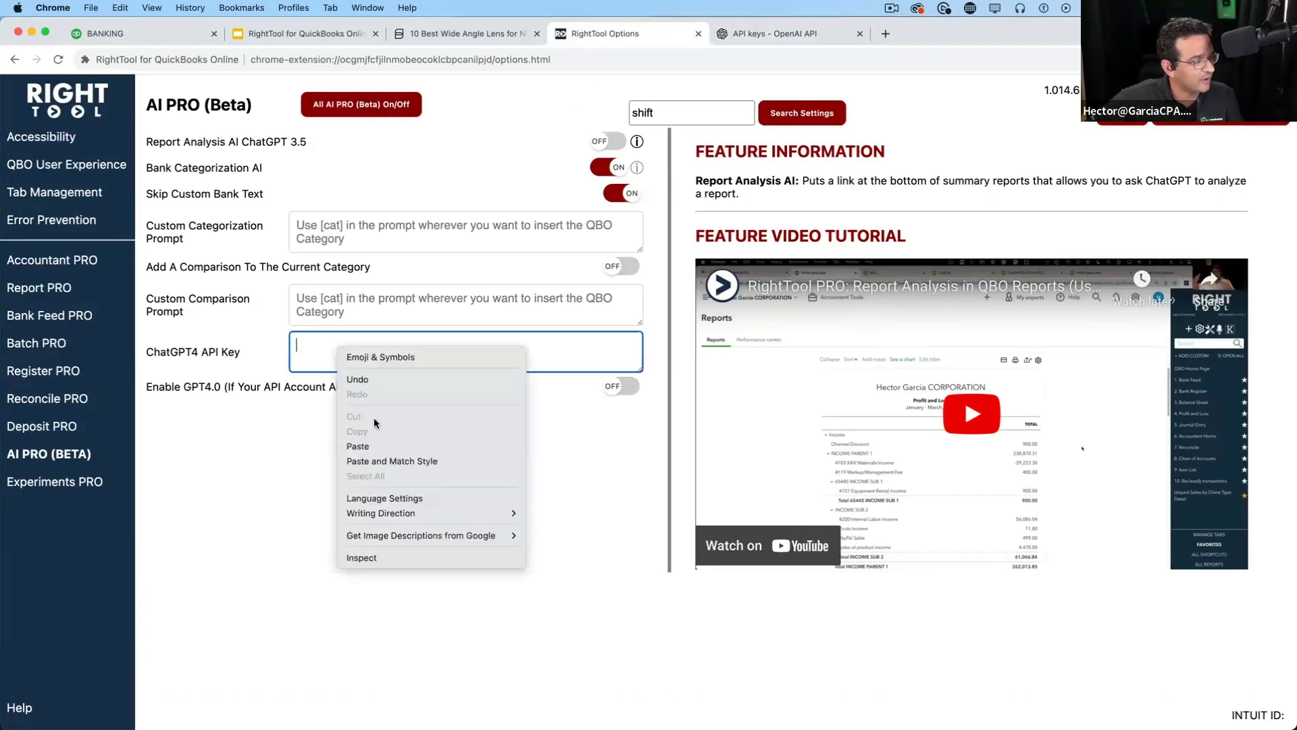
pyautogui.click(362, 446)
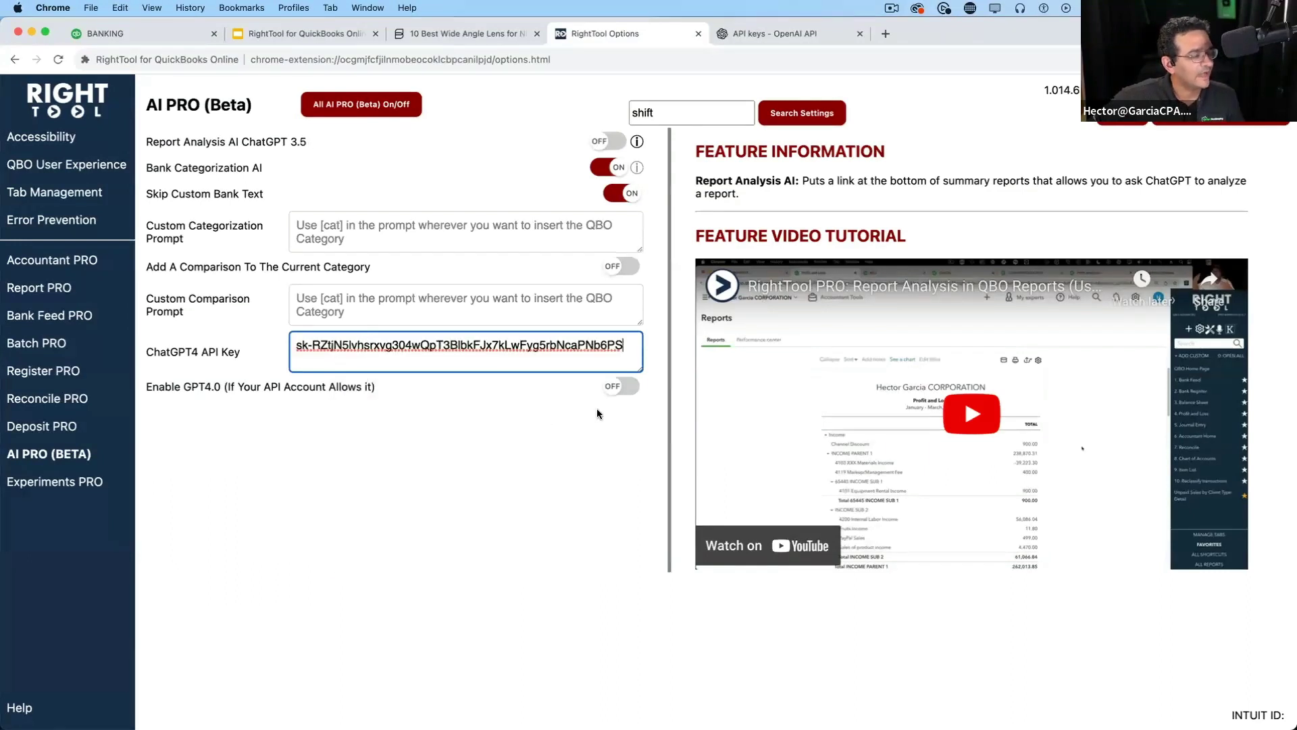
pyautogui.press('alt+super+8')
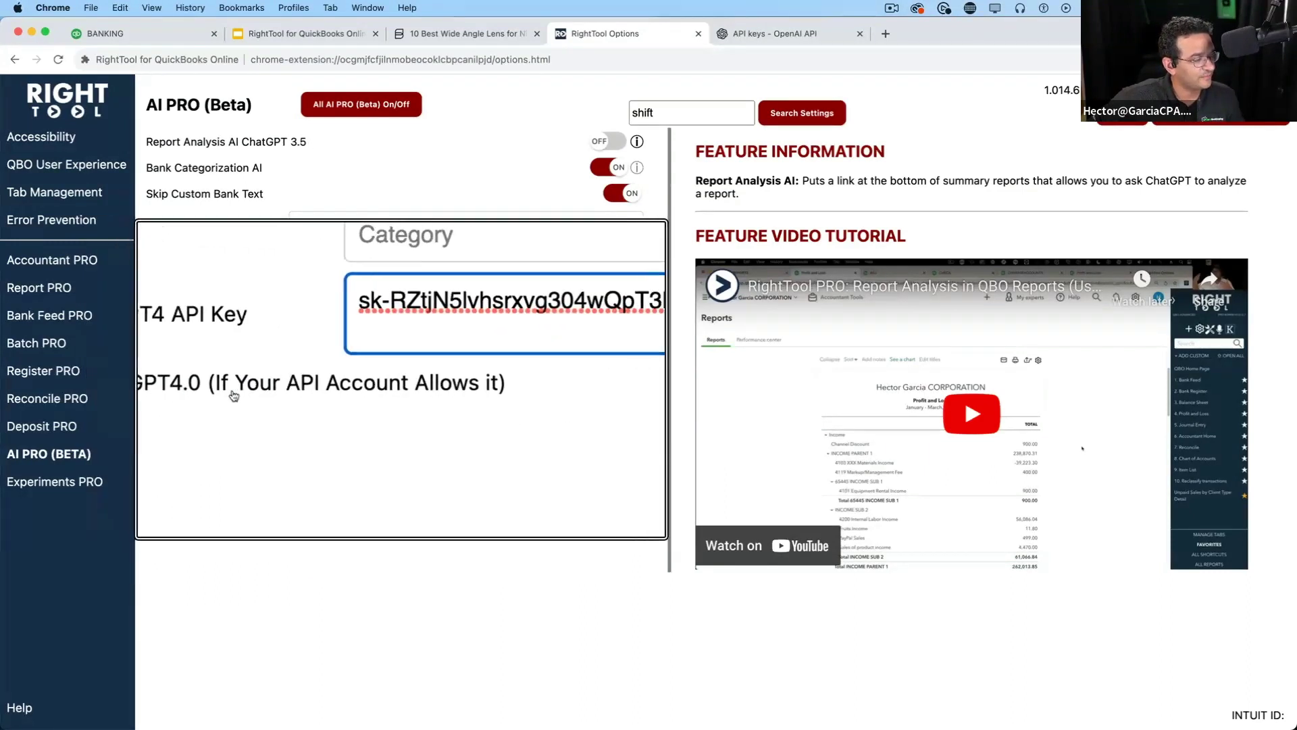
pyautogui.press('alt+super+8')
pyautogui.click(616, 389)
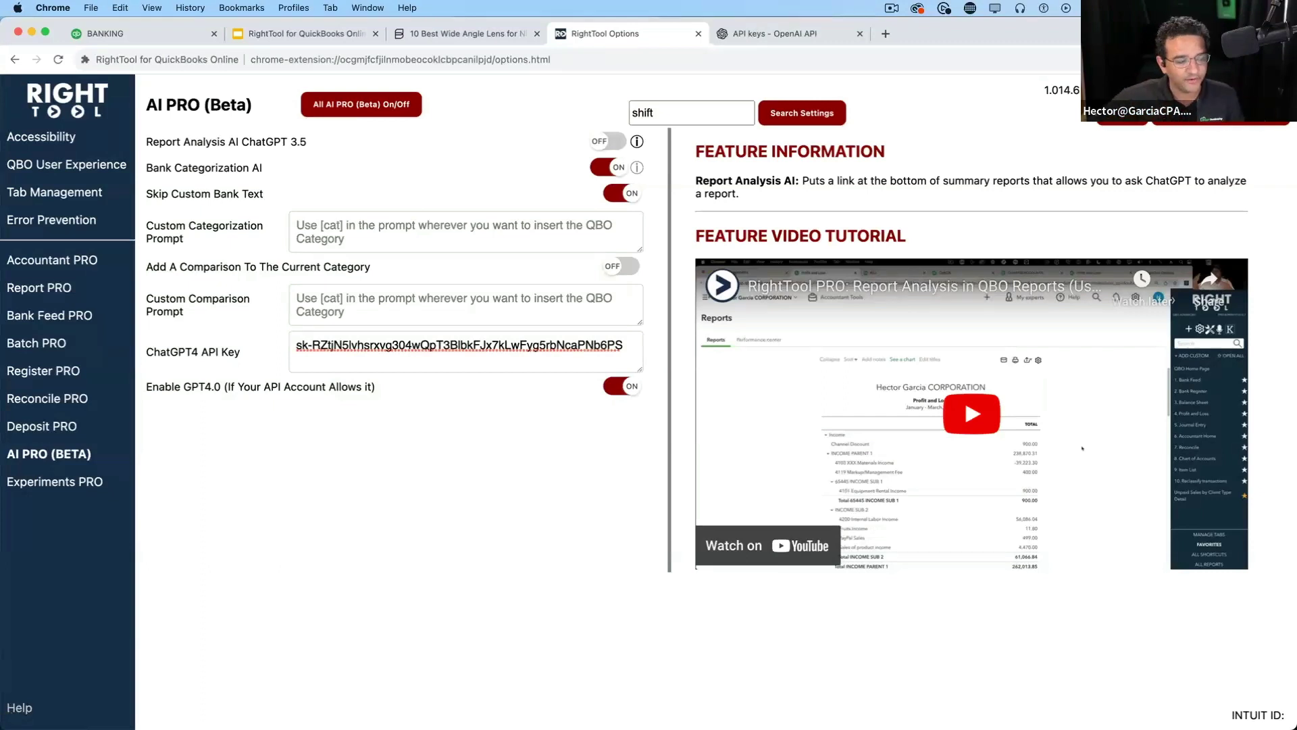
pyautogui.click(1217, 119)
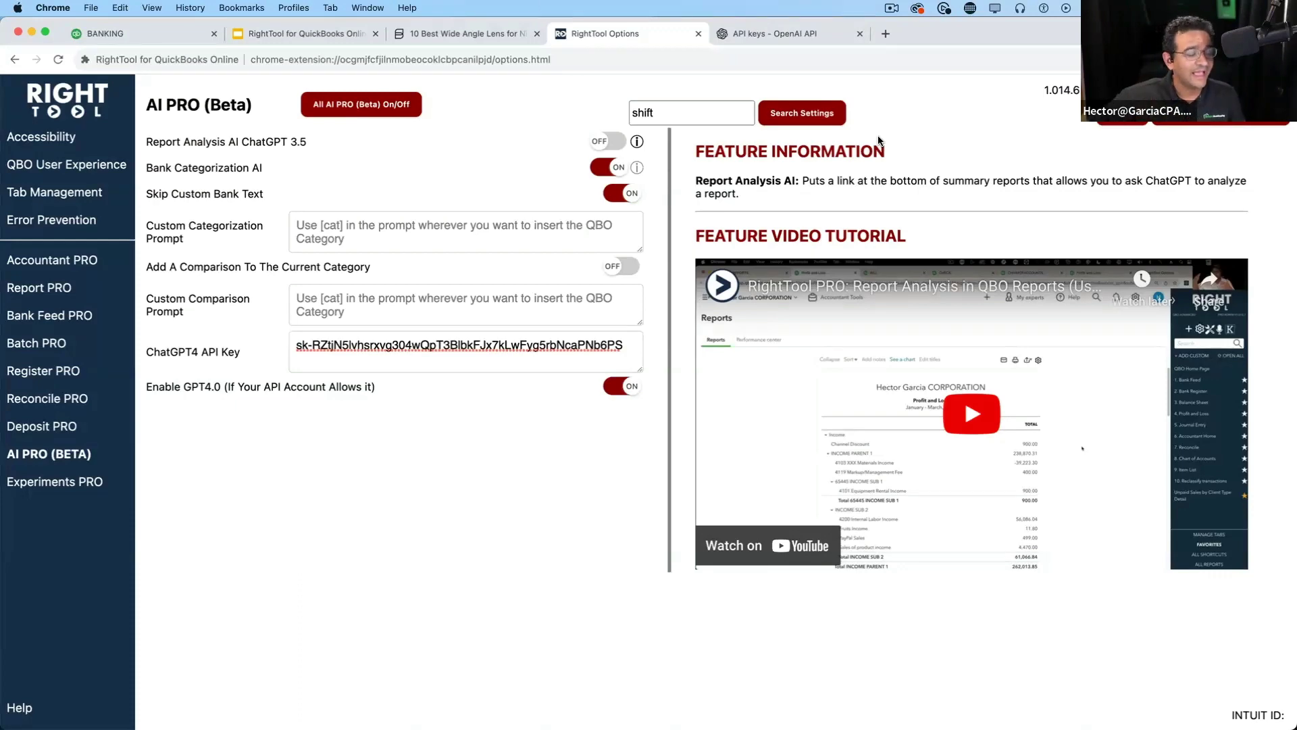
# Back on QuickBooks Banking, page to the last cards and show the AMEX1234 feed
pyautogui.click(135, 35)
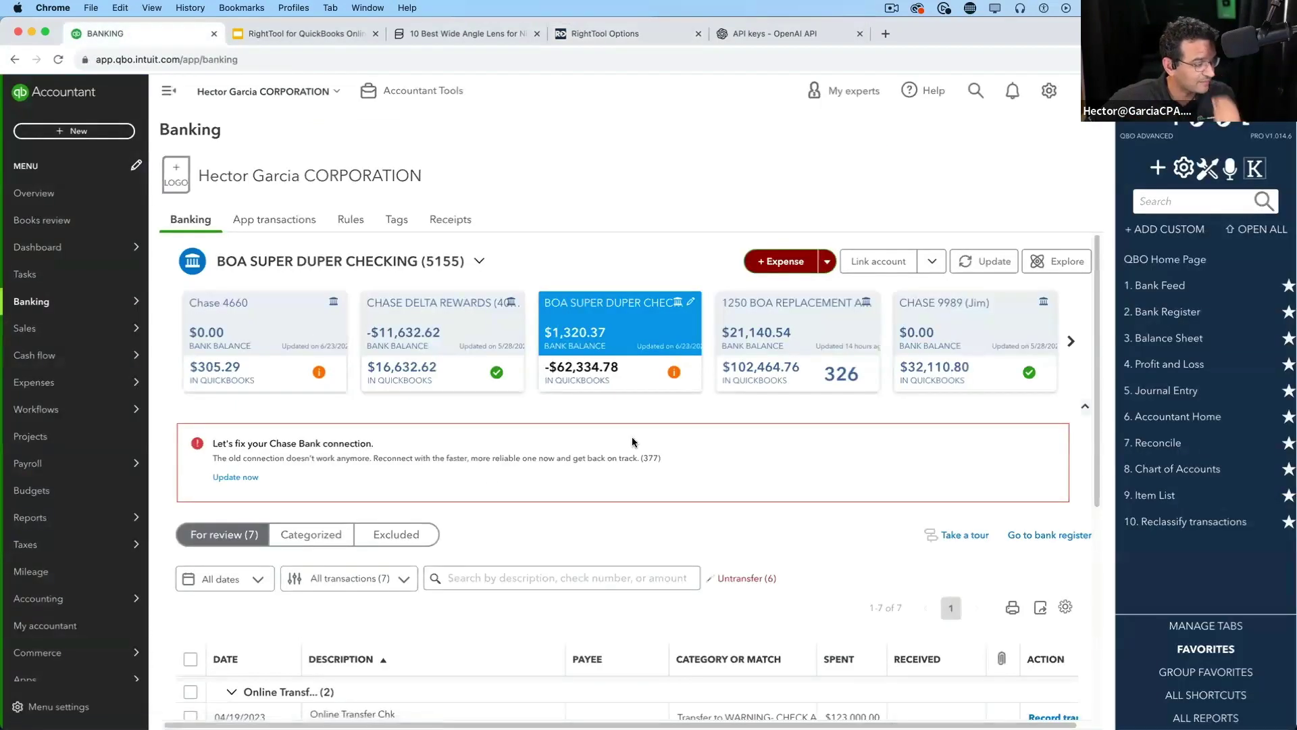
pyautogui.click(1069, 343)
pyautogui.click(1069, 343)
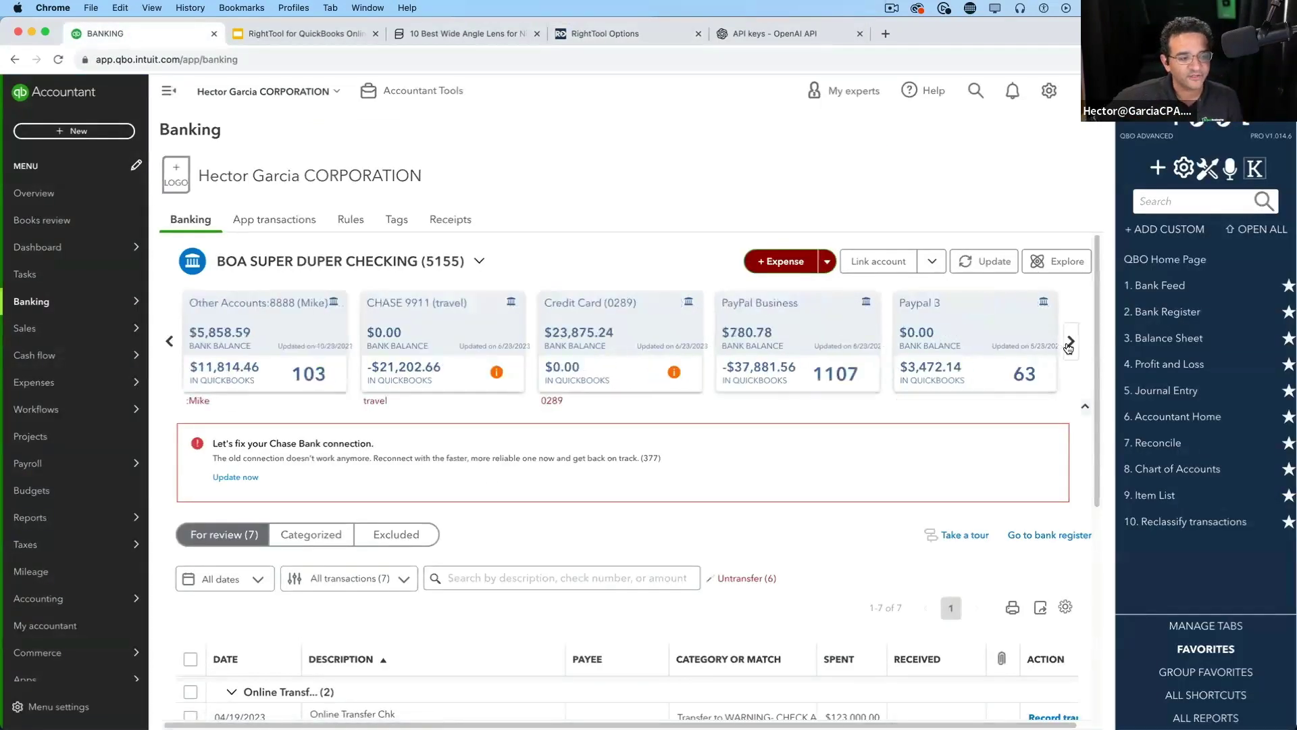
pyautogui.click(1069, 345)
pyautogui.click(1068, 342)
pyautogui.click(1069, 342)
pyautogui.click(1069, 342)
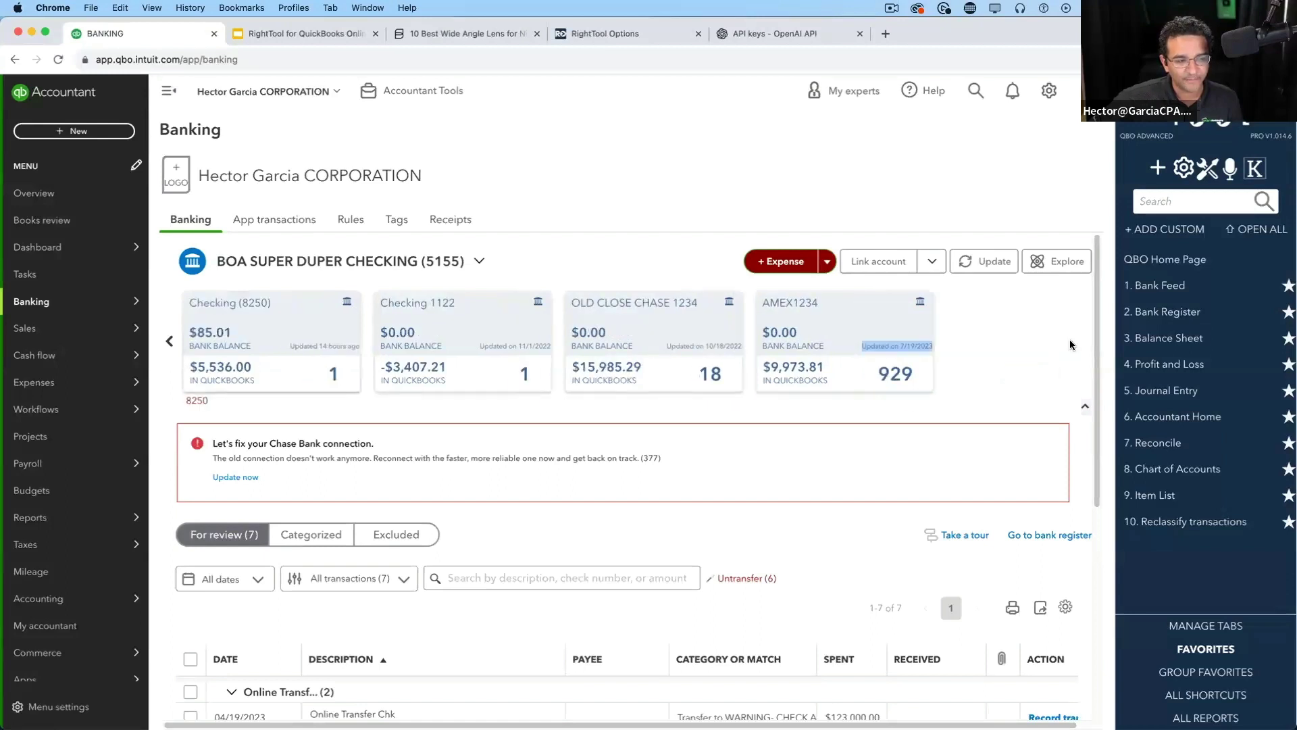
pyautogui.click(836, 321)
# Open the 4600 PH Coulinstrasse transaction for categorizing, with account 64300 shown
pyautogui.scroll(-1, 1055, 349)
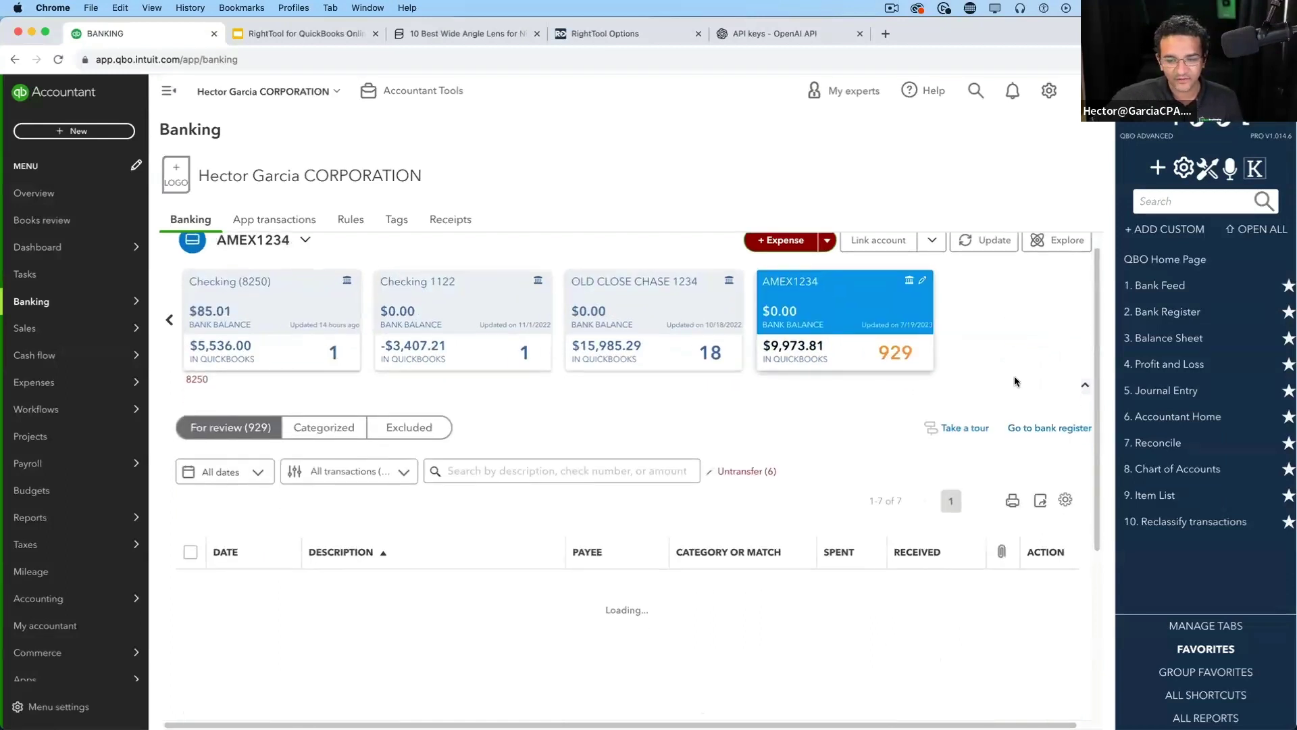
pyautogui.scroll(-3, 1011, 391)
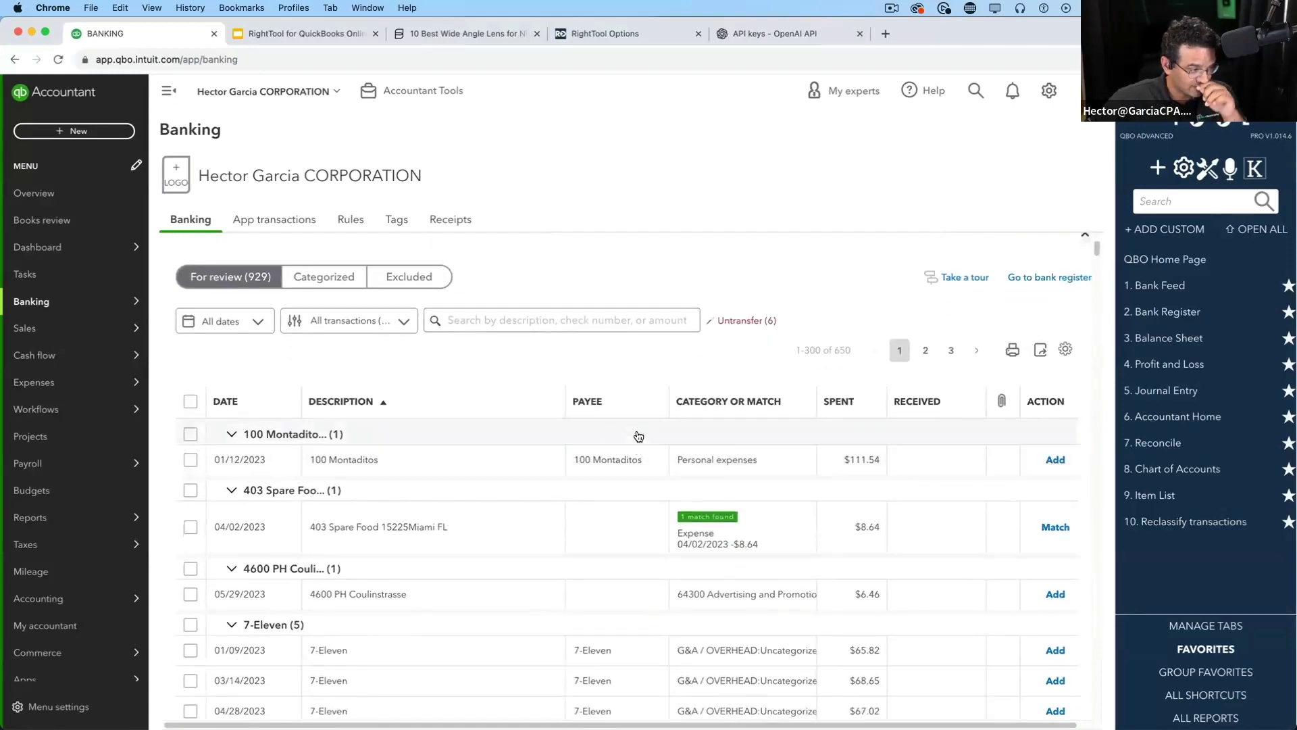
pyautogui.click(464, 601)
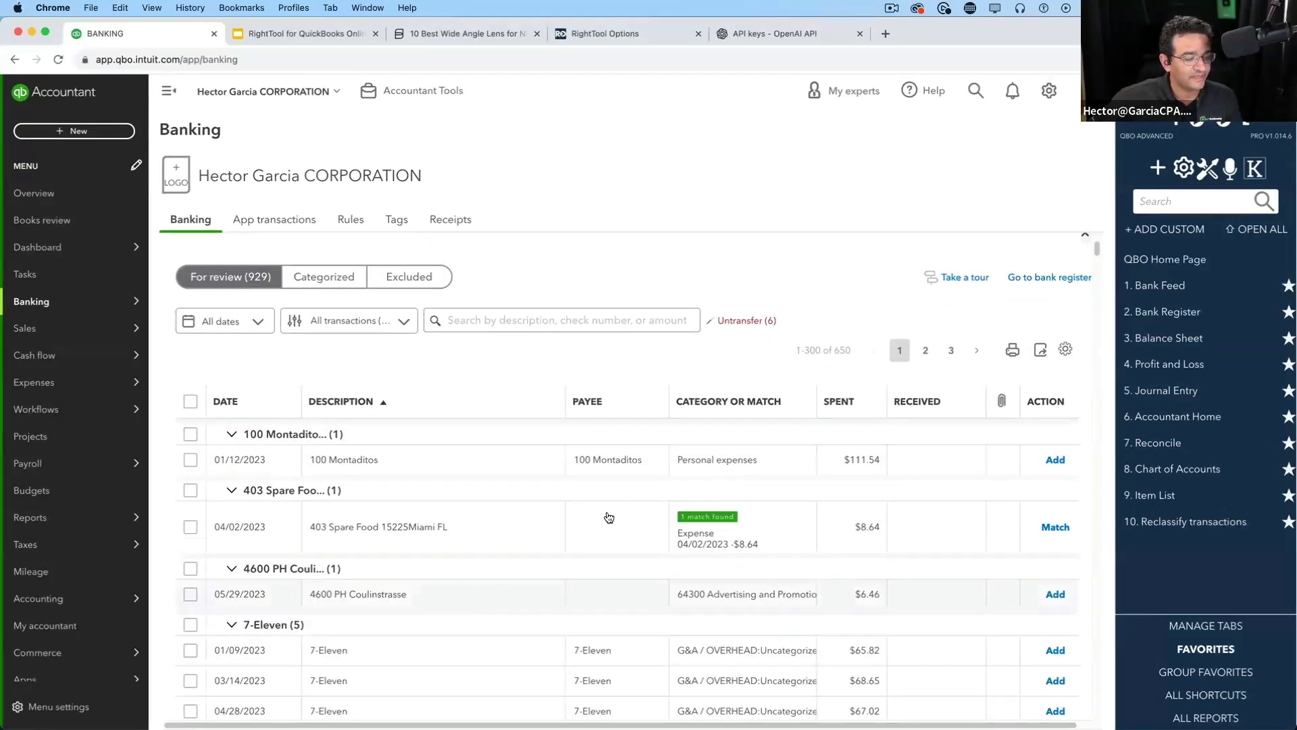
pyautogui.scroll(-5, 567, 526)
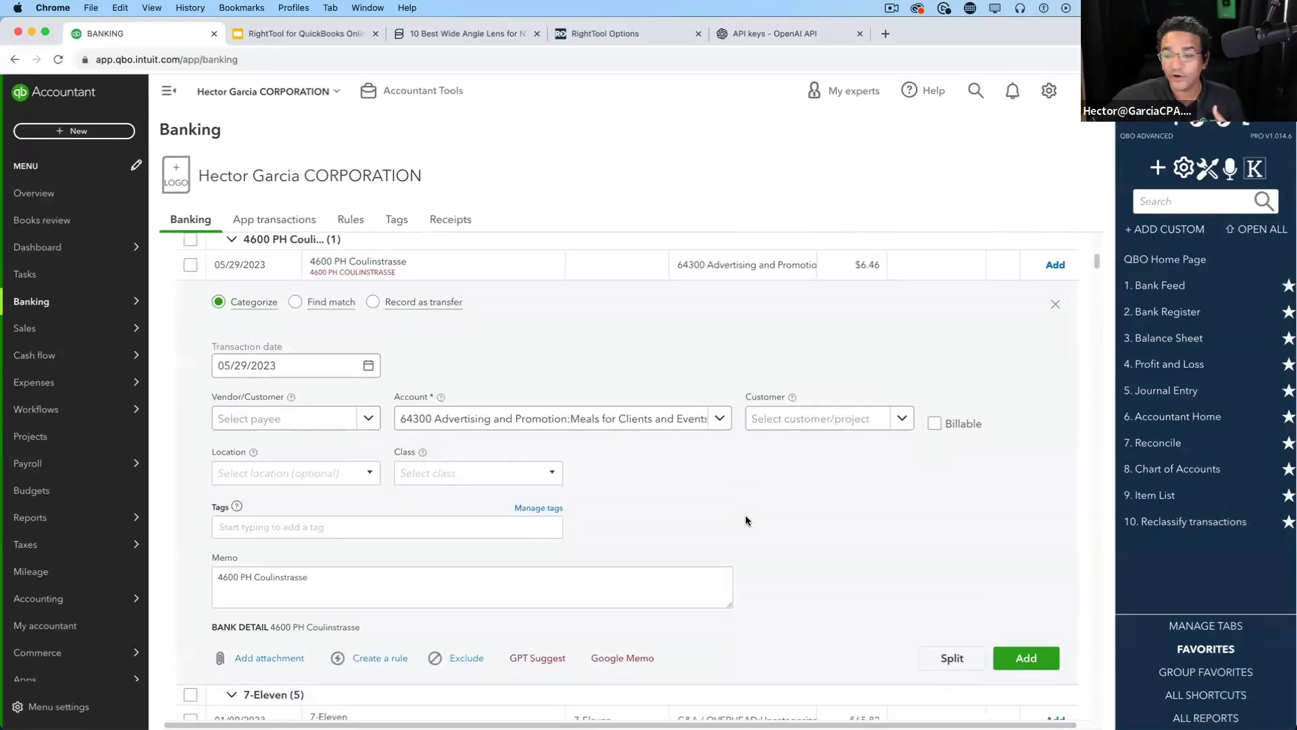
pyautogui.scroll(-2, 744, 515)
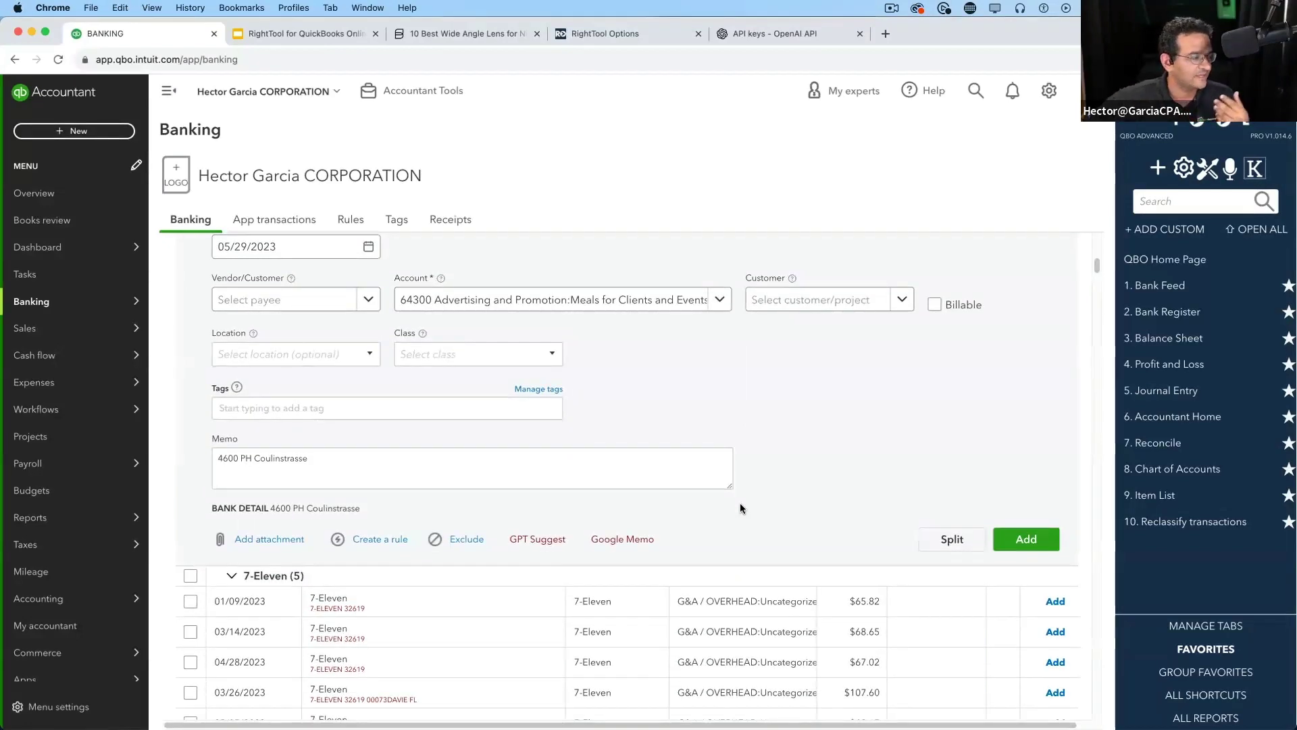
pyautogui.scroll(2, 741, 508)
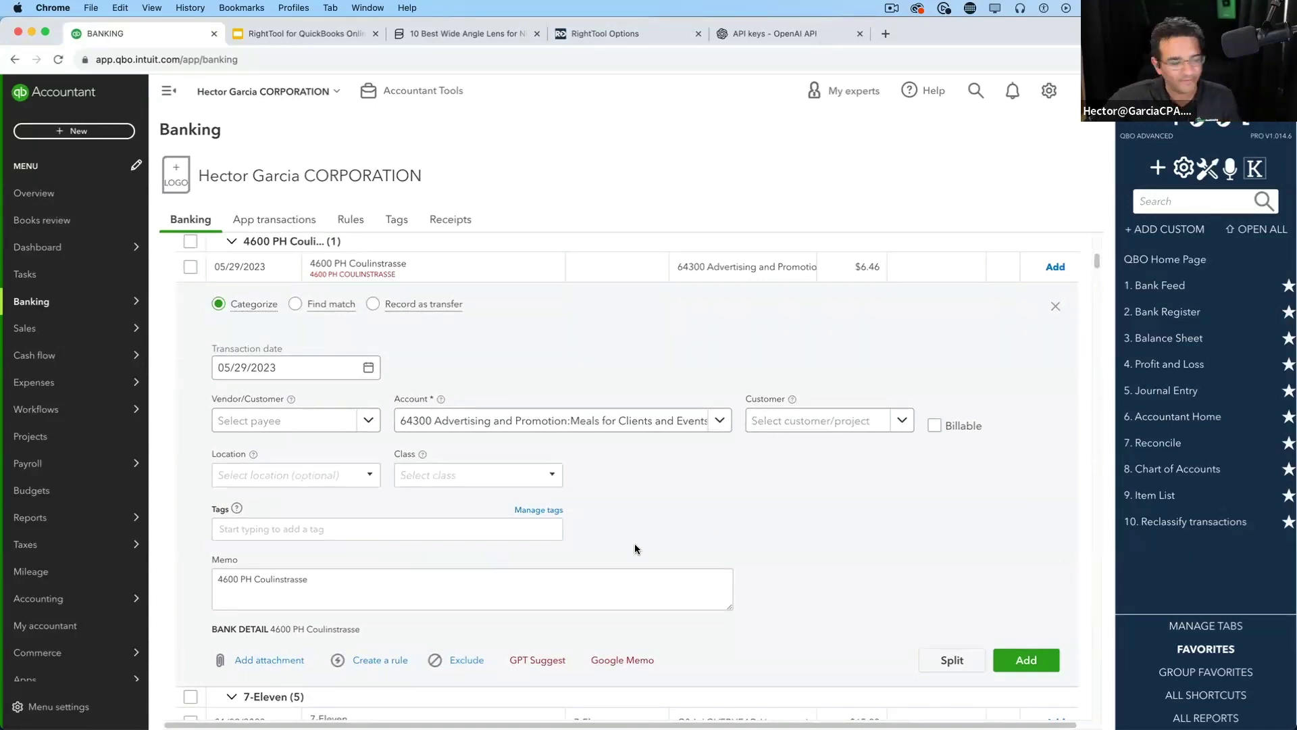
# Request ChatGPT's suggestion twice for the $6.46 Coulinstrasse charge (Miscellaneous Expense), then collapse the row
pyautogui.click(539, 661)
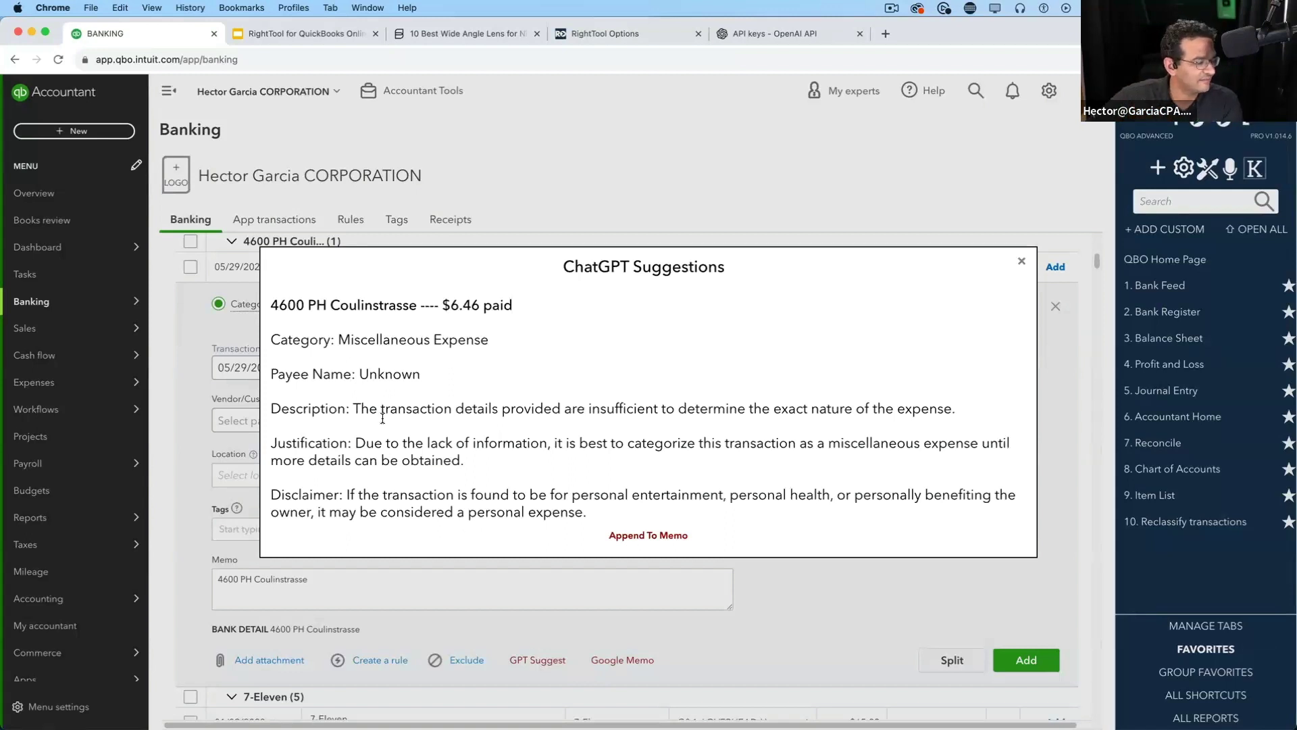
pyautogui.moveTo(339, 338); pyautogui.dragTo(517, 343)
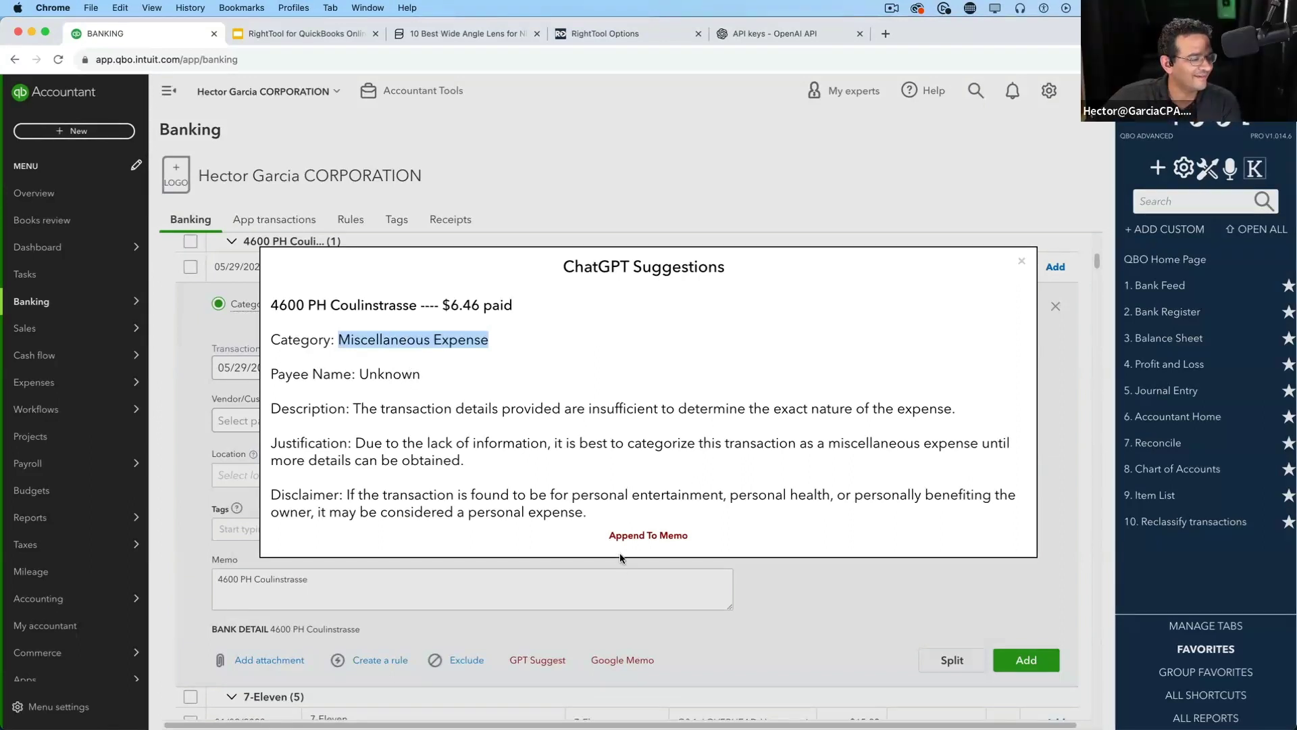
pyautogui.click(1022, 261)
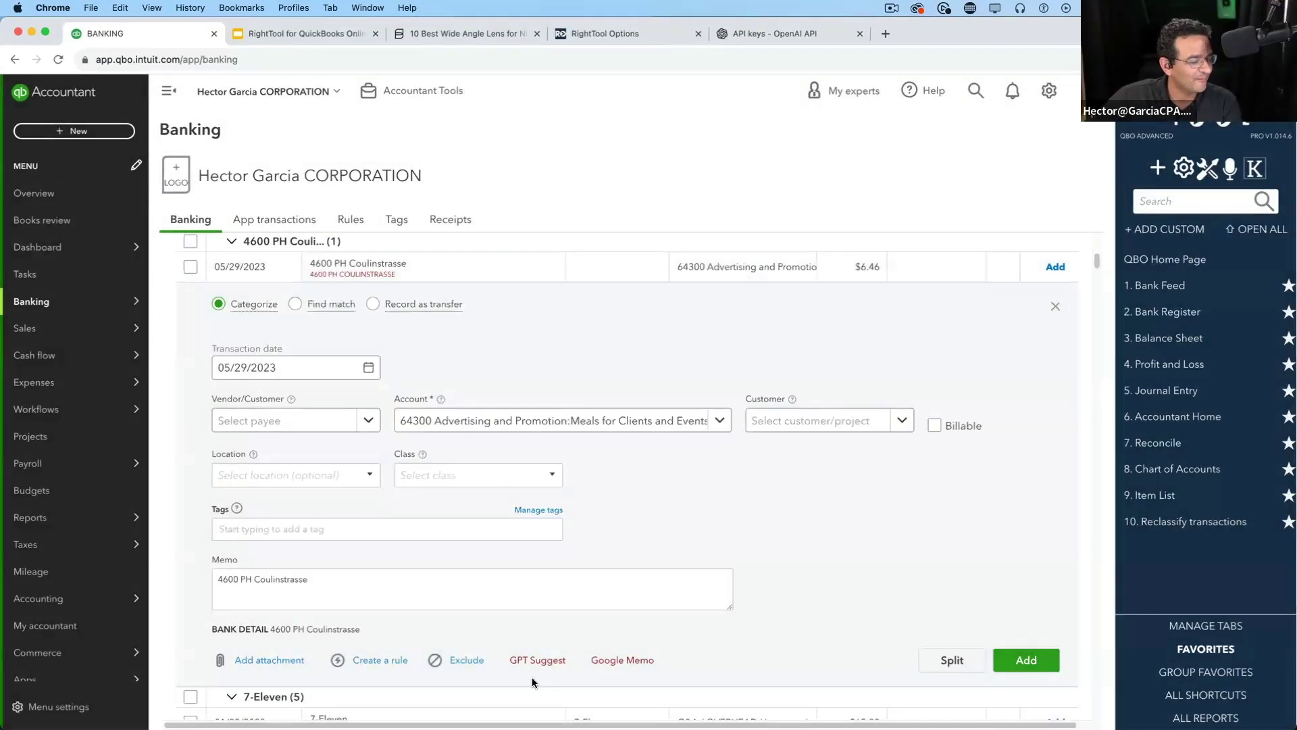
pyautogui.click(540, 661)
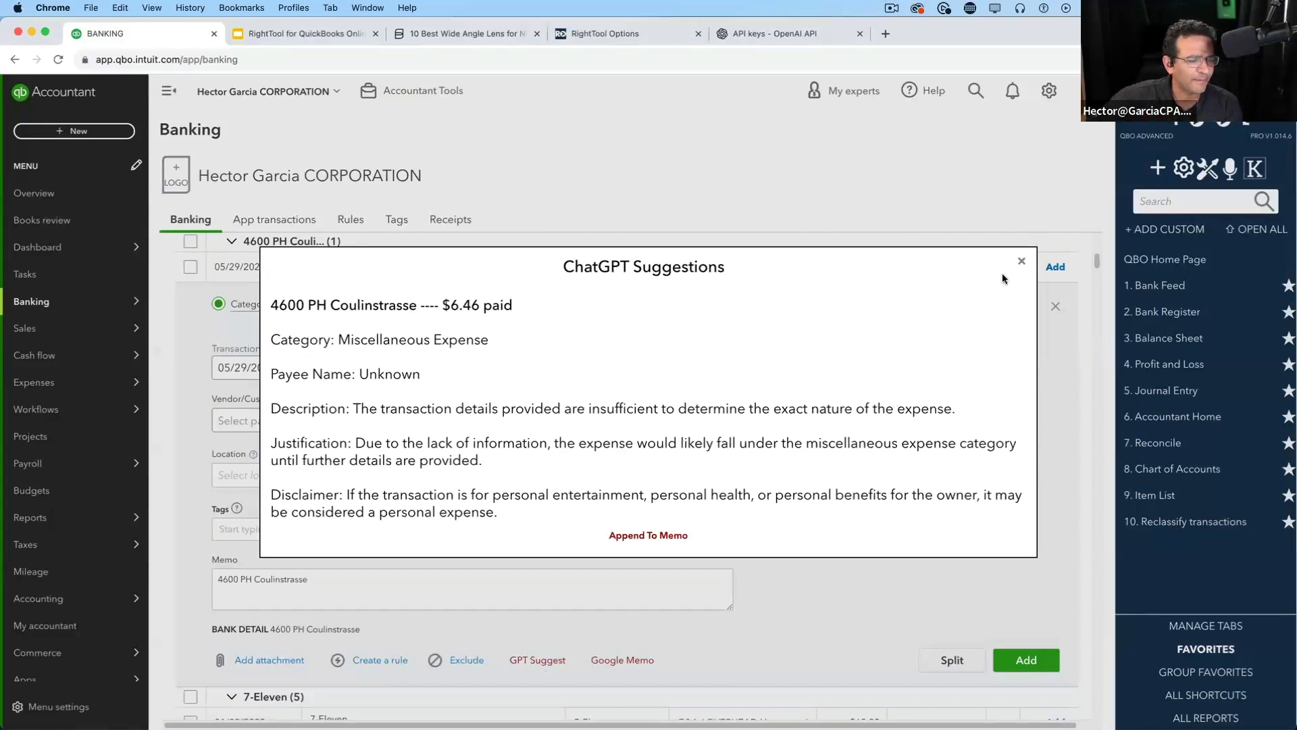
pyautogui.click(1021, 261)
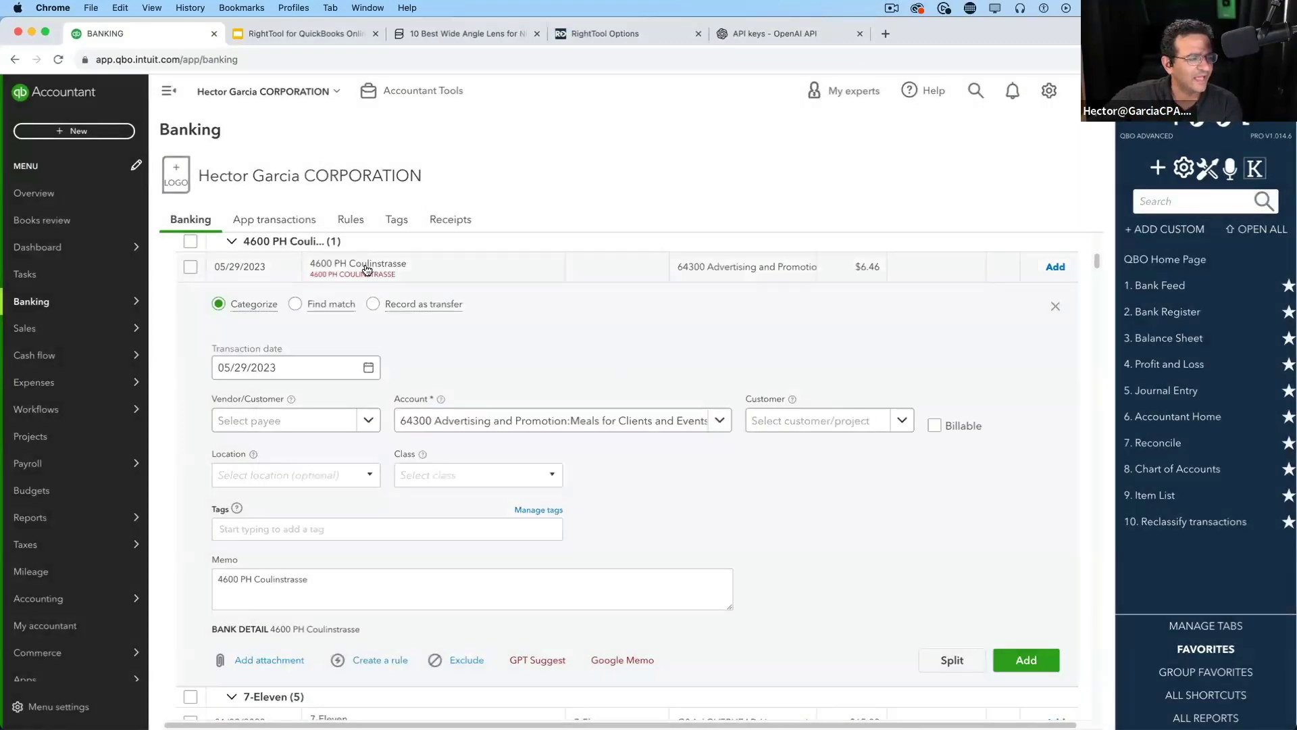
pyautogui.click(403, 269)
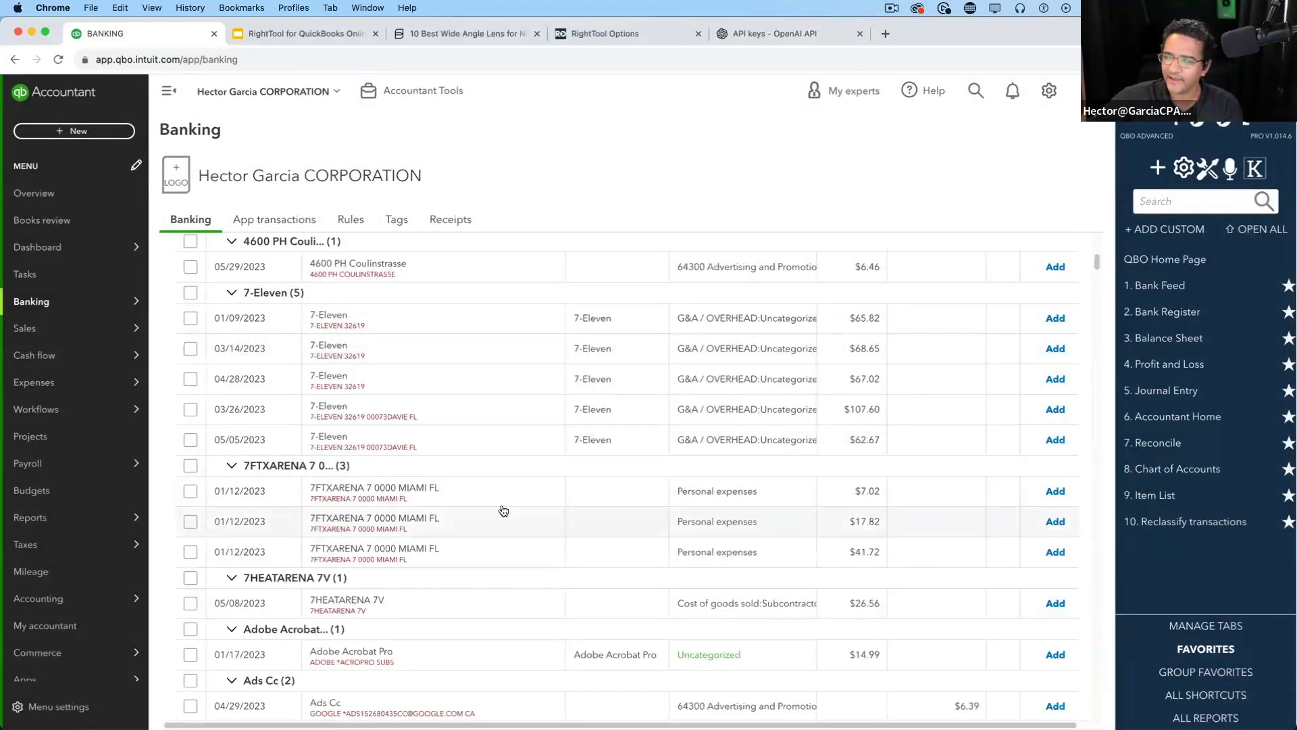
# Expand the $7.02 7FTXARENA 7 0000 MIAMI FL transaction and select its memo text
pyautogui.click(529, 503)
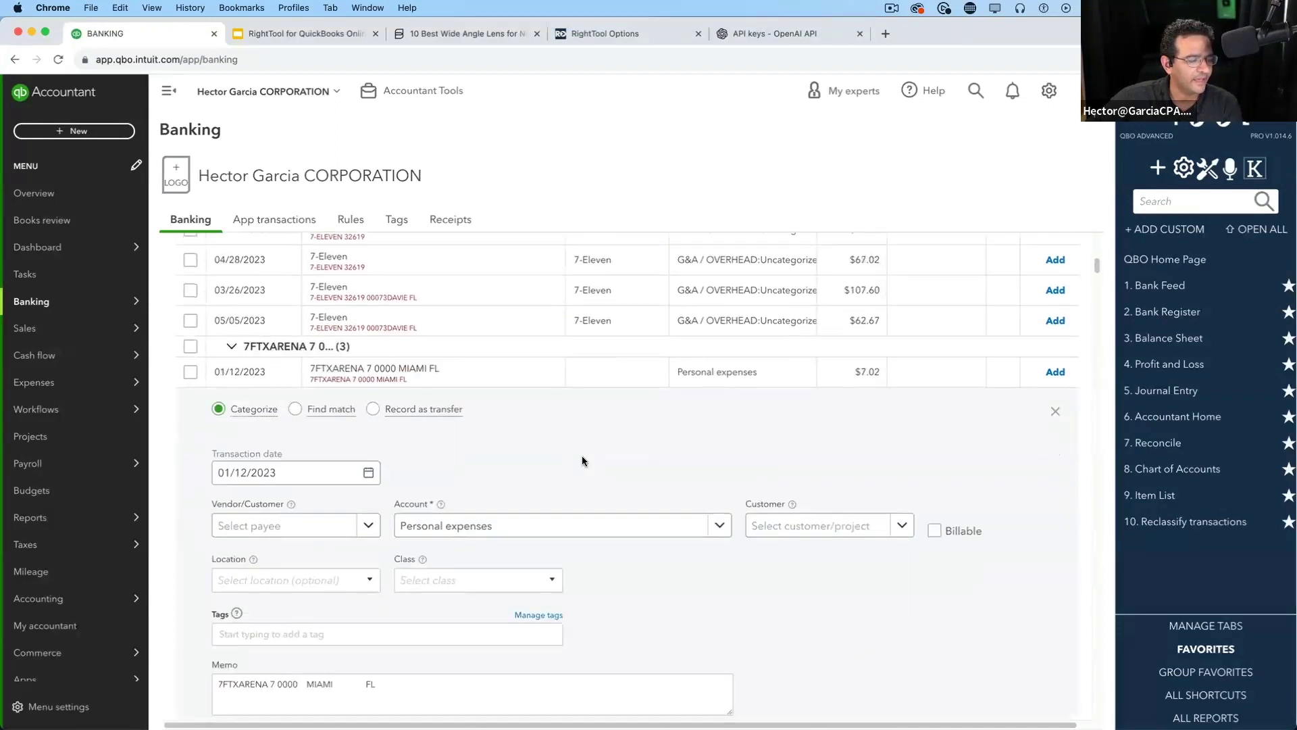
pyautogui.scroll(-4, 580, 453)
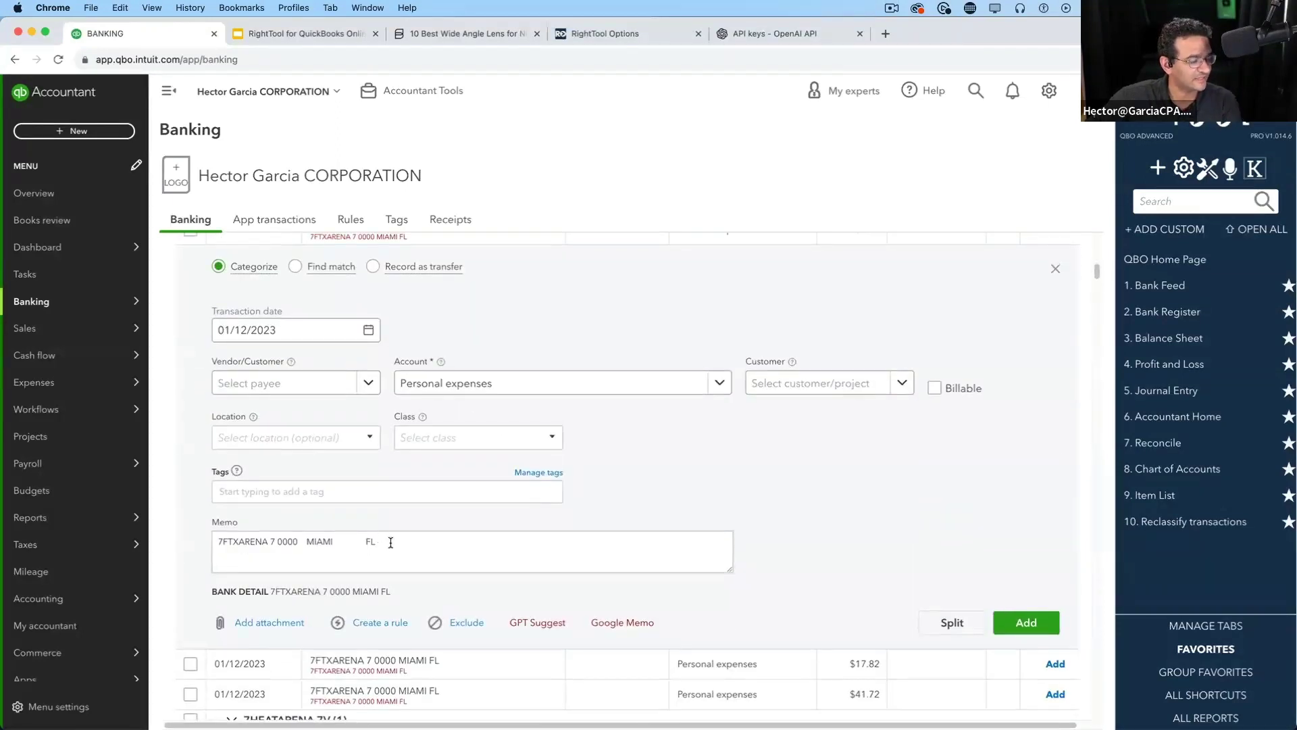
pyautogui.moveTo(390, 543); pyautogui.dragTo(189, 541)
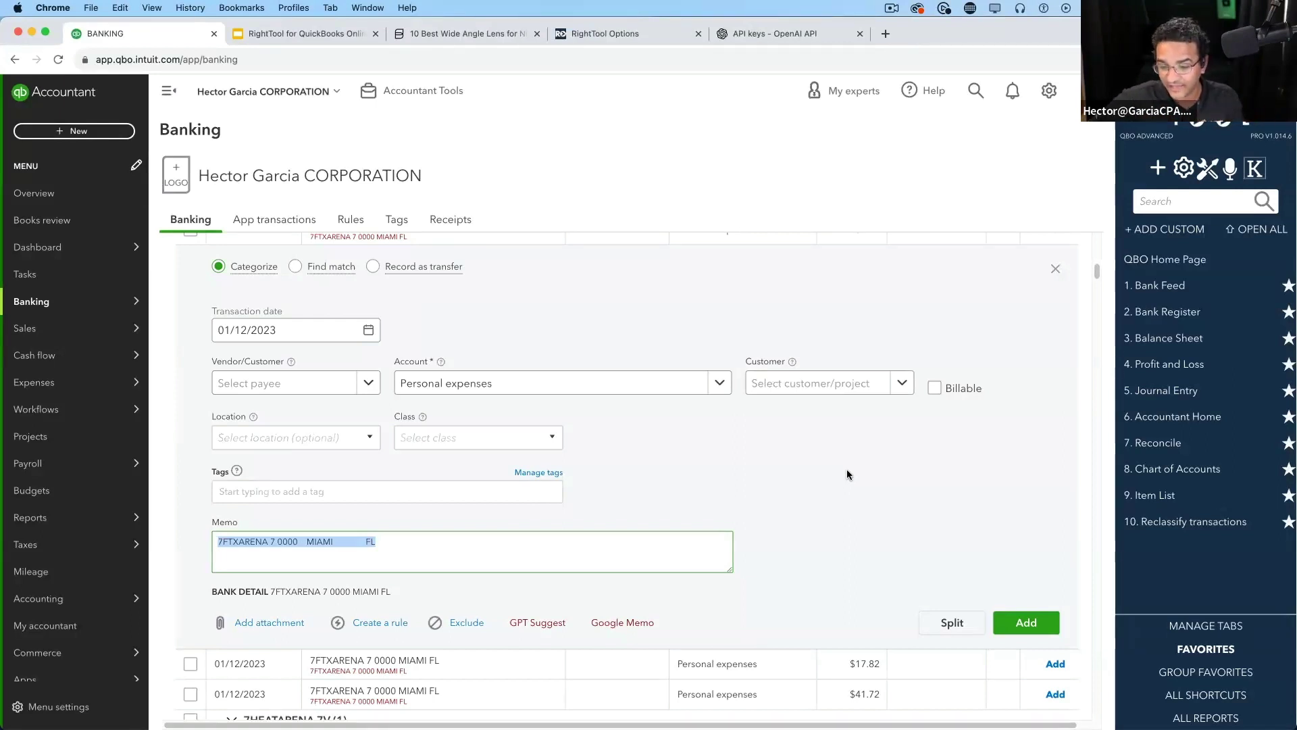
pyautogui.click(467, 568)
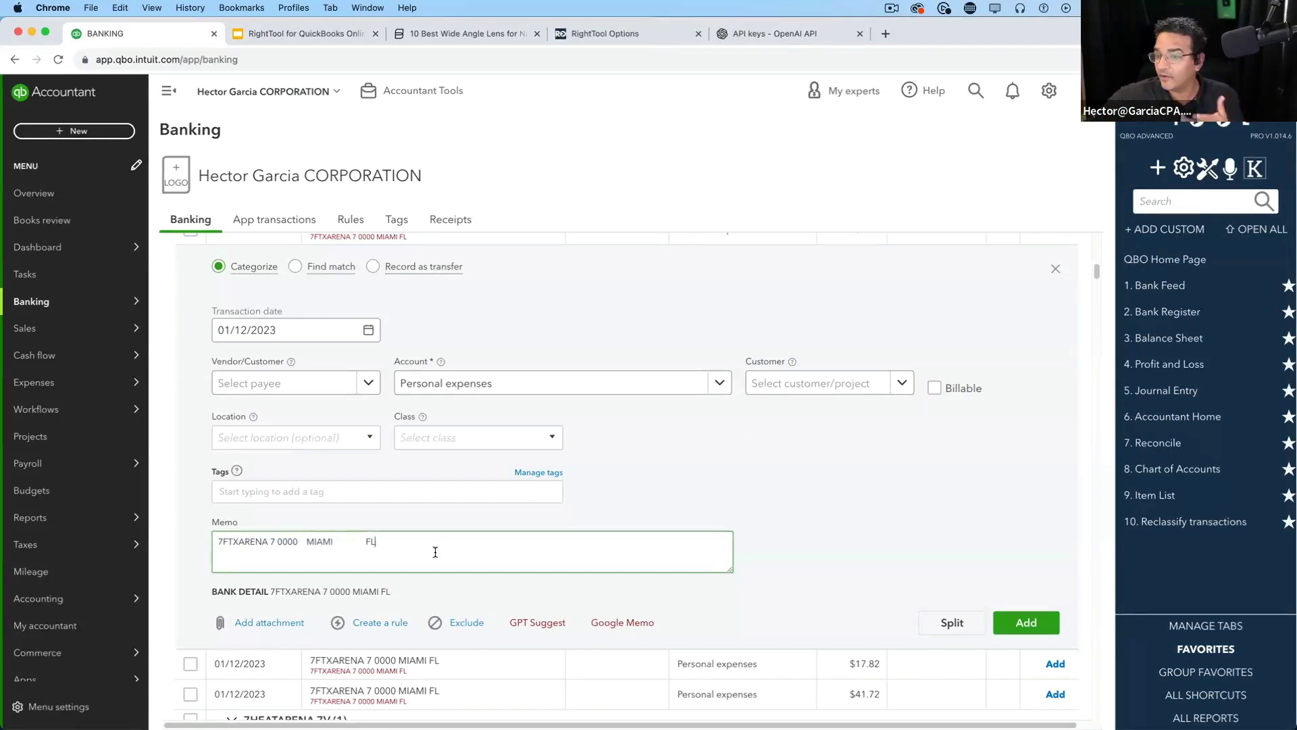
pyautogui.click(633, 629)
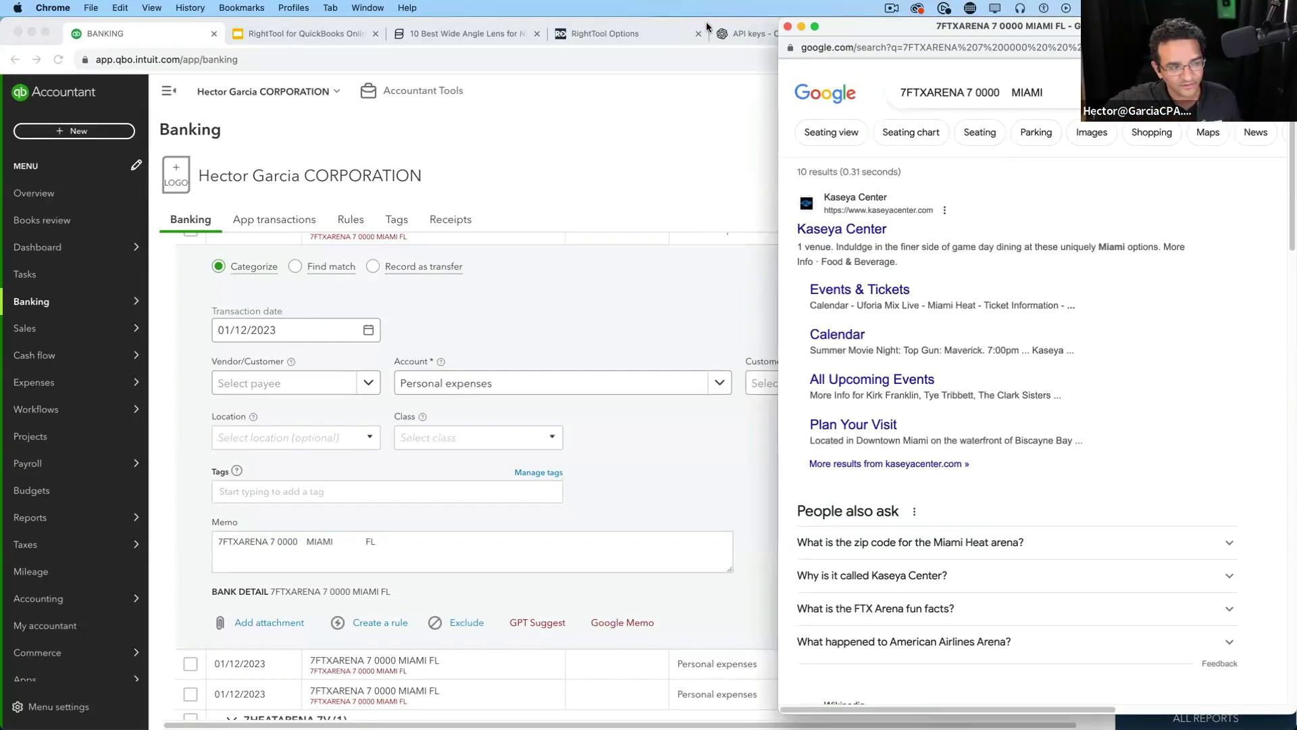
pyautogui.click(787, 26)
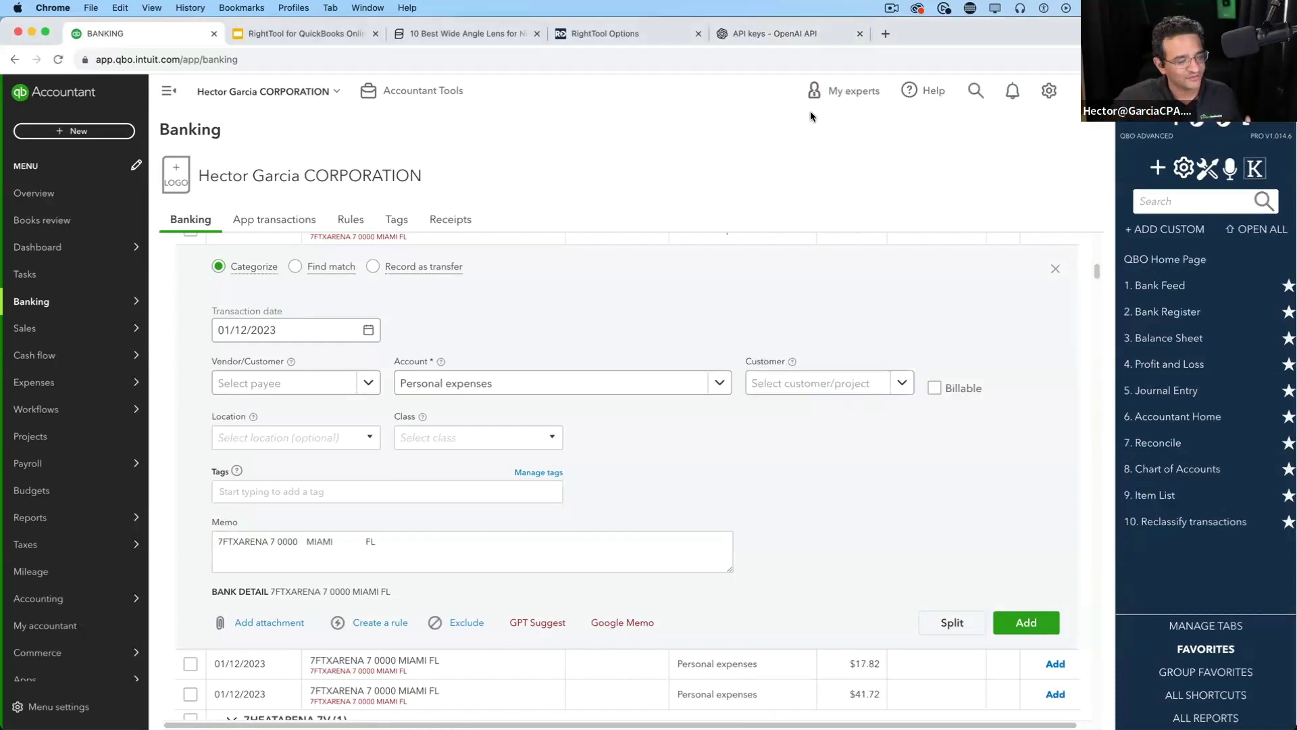
# Get ChatGPT's Entertainment Expense suggestion for the $7.02 7FTXARENA charge
pyautogui.click(545, 623)
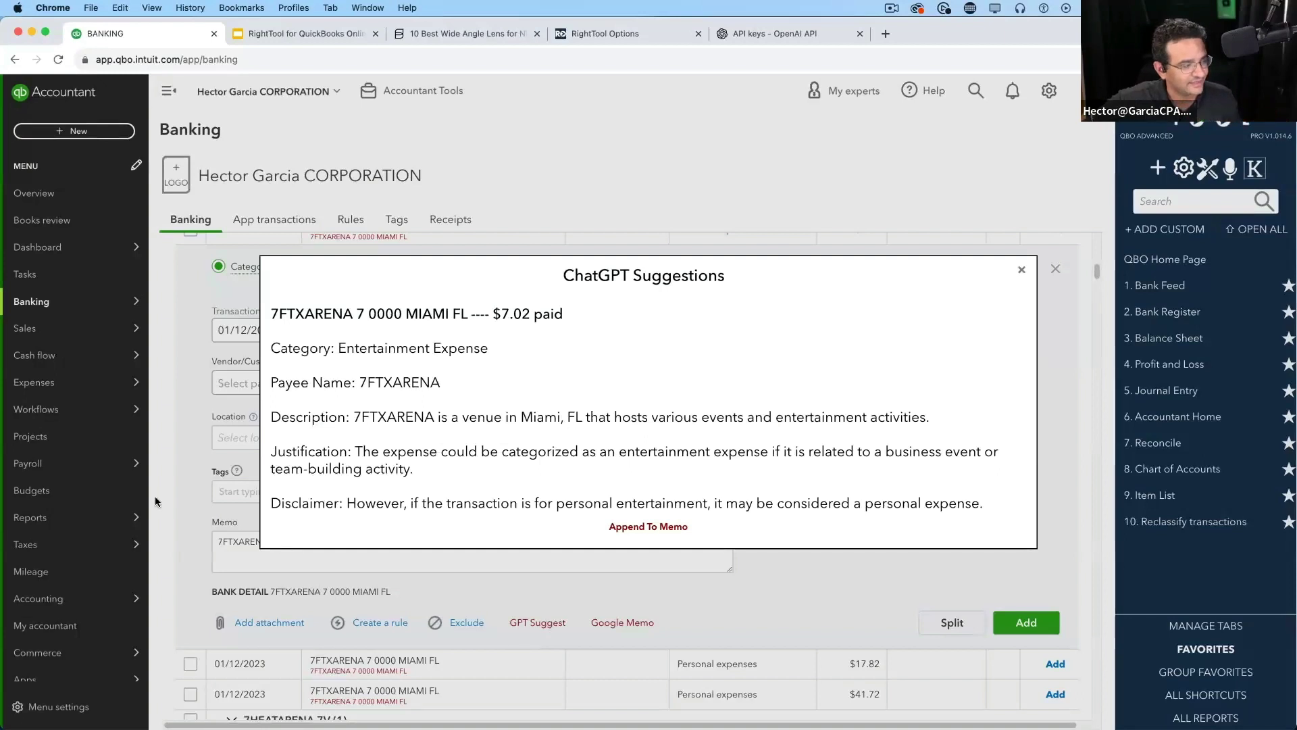
pyautogui.moveTo(338, 348); pyautogui.dragTo(343, 382)
pyautogui.click(445, 439)
pyautogui.moveTo(478, 413); pyautogui.dragTo(934, 426)
pyautogui.click(934, 422)
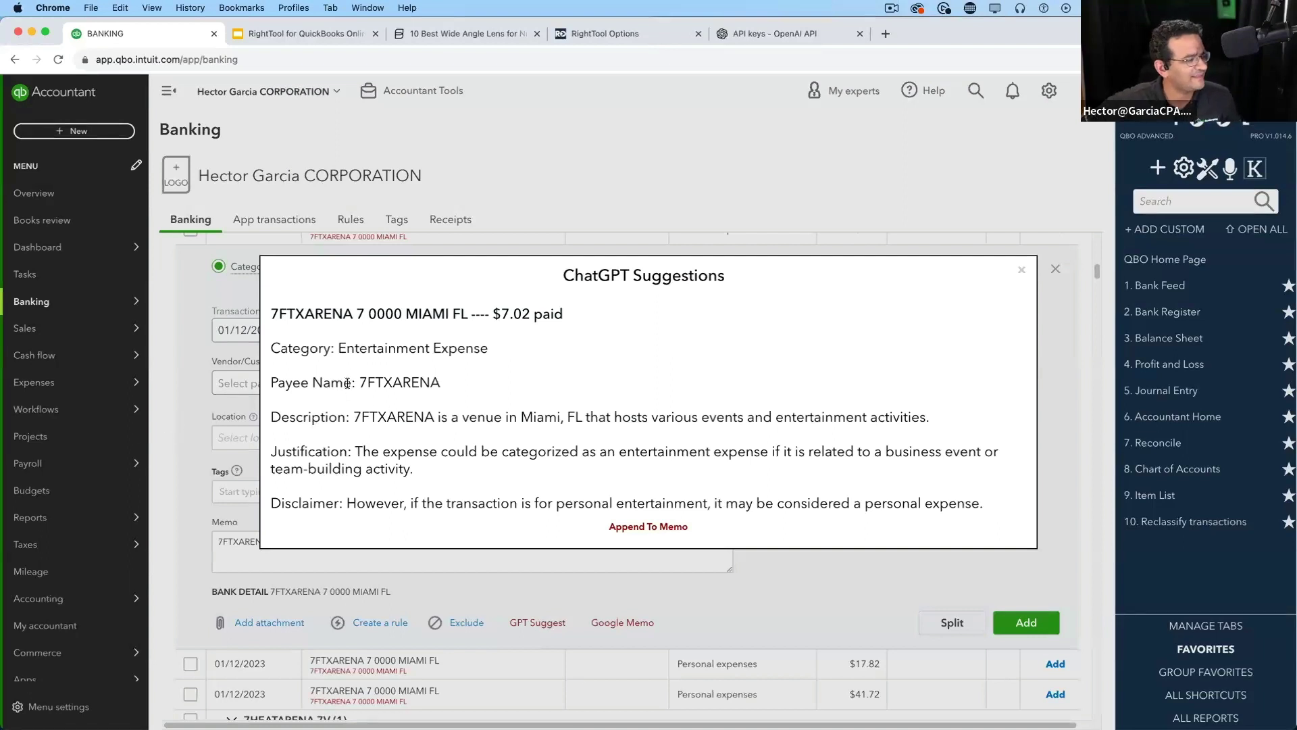
# Review the suggestion through its disclaimer, close it, and bring up RightTool Options
pyautogui.moveTo(268, 350); pyautogui.dragTo(975, 507)
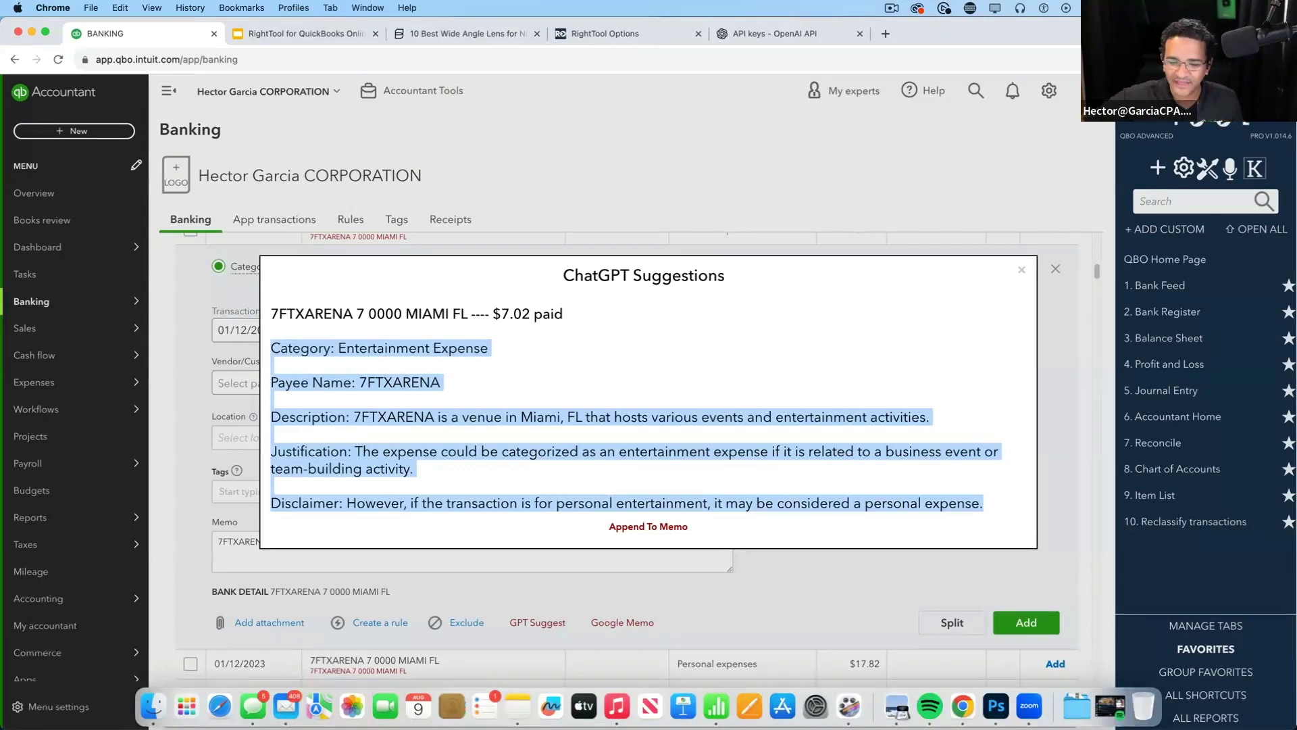
pyautogui.click(315, 506)
pyautogui.moveTo(284, 504); pyautogui.dragTo(990, 509)
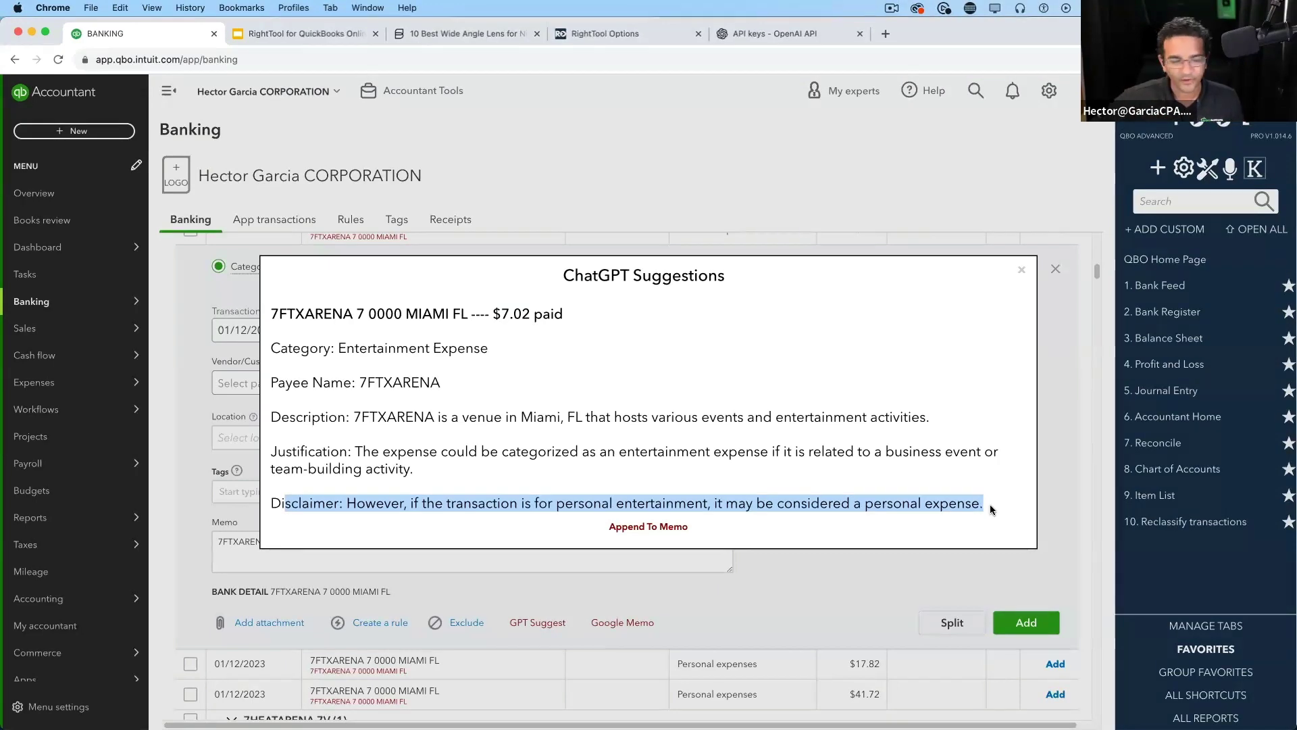
pyautogui.click(1023, 270)
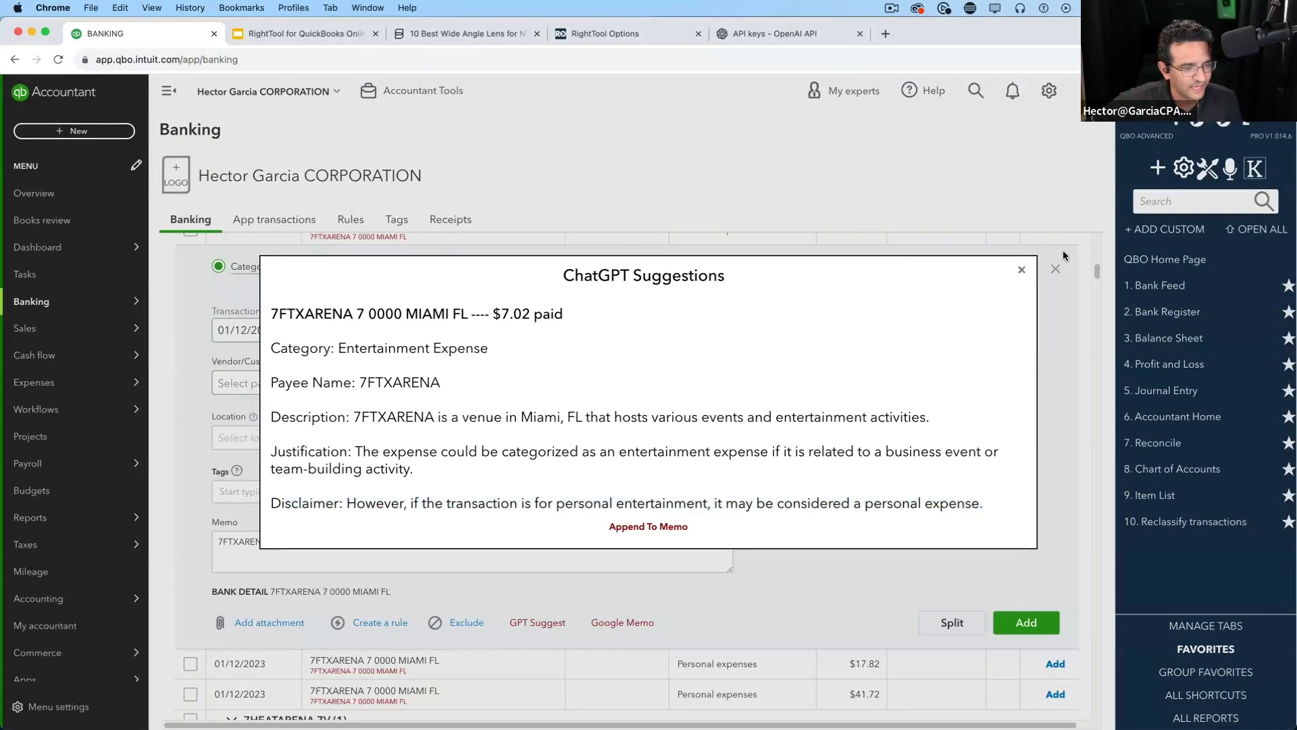
pyautogui.click(1206, 173)
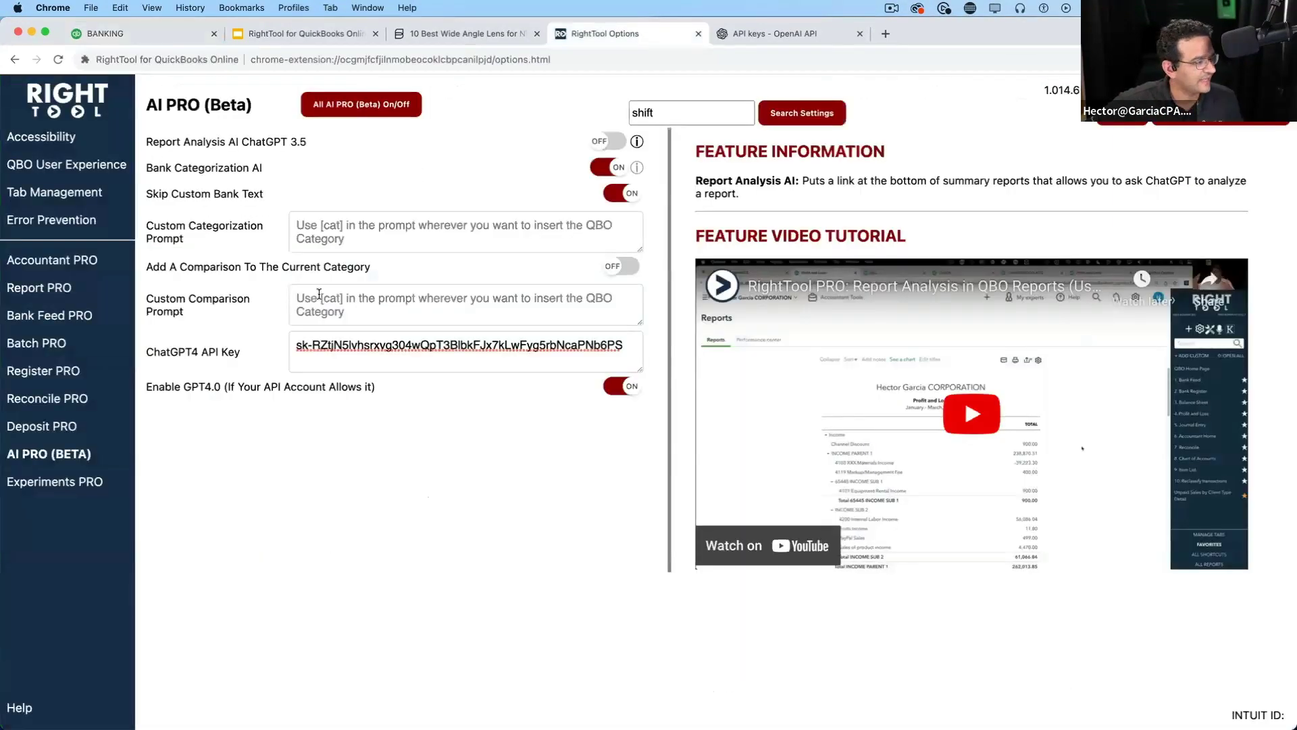
# Toggle Skip Custom Bank Text off and back on, then drag the Custom Categorization Prompt box much taller
pyautogui.click(343, 202)
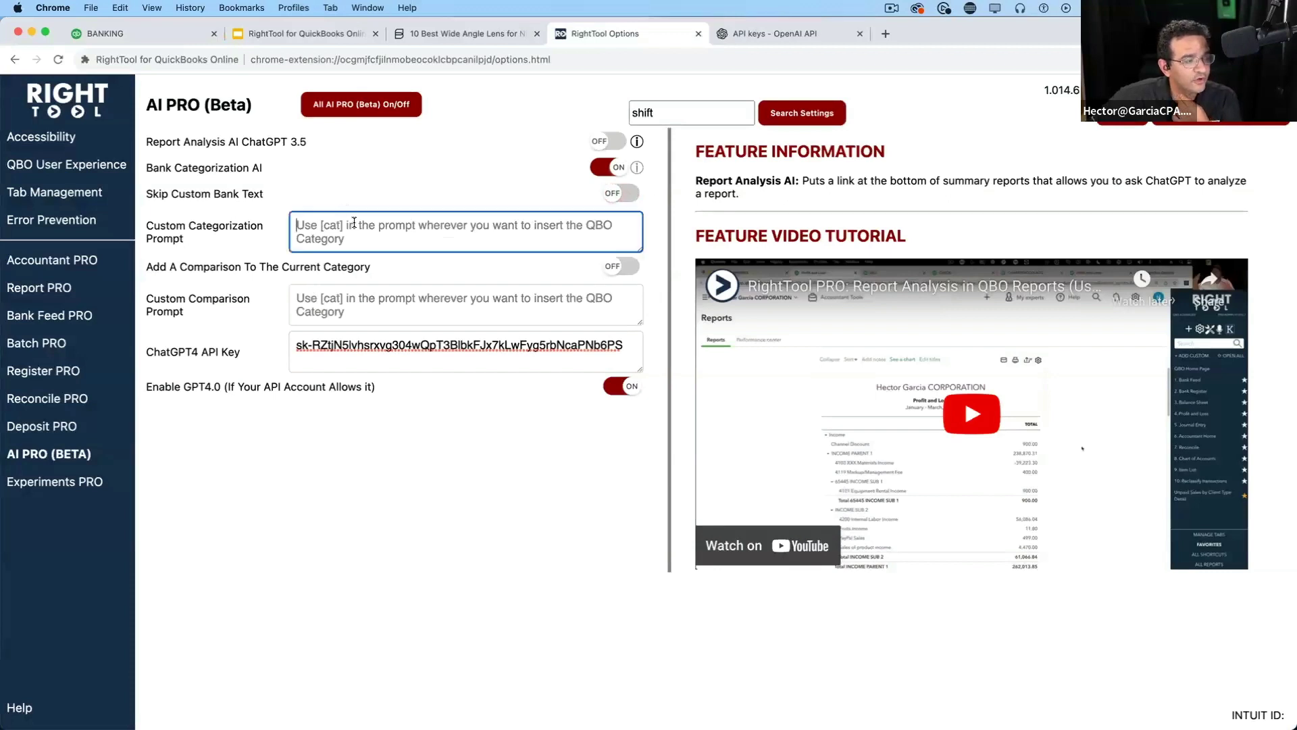
pyautogui.click(339, 196)
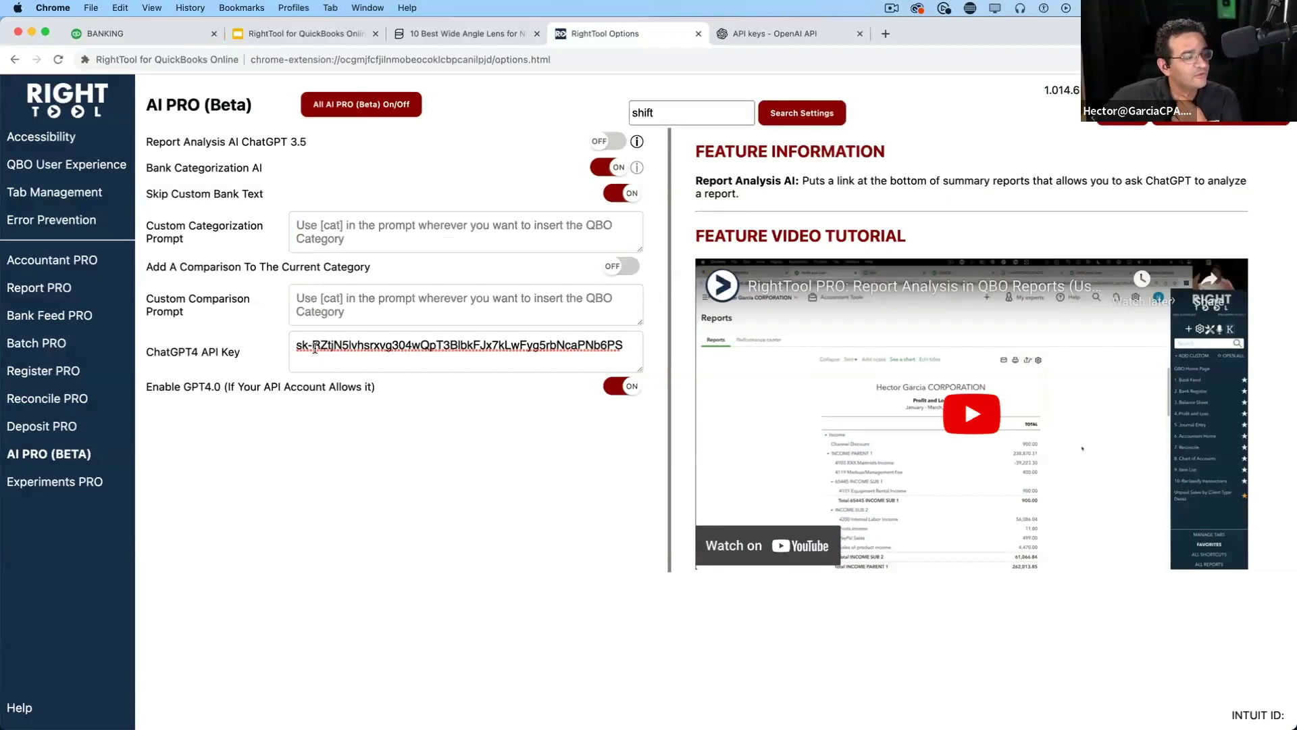
pyautogui.moveTo(312, 346); pyautogui.dragTo(639, 360)
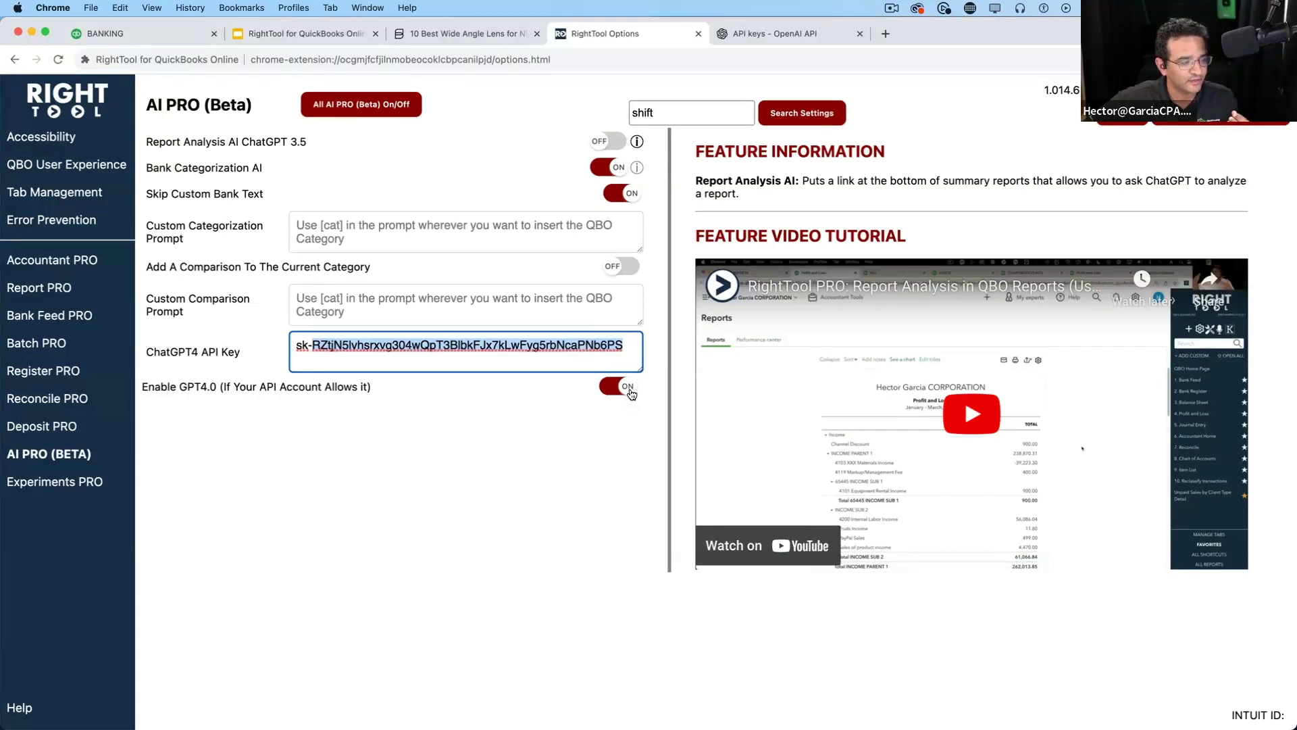
pyautogui.click(603, 346)
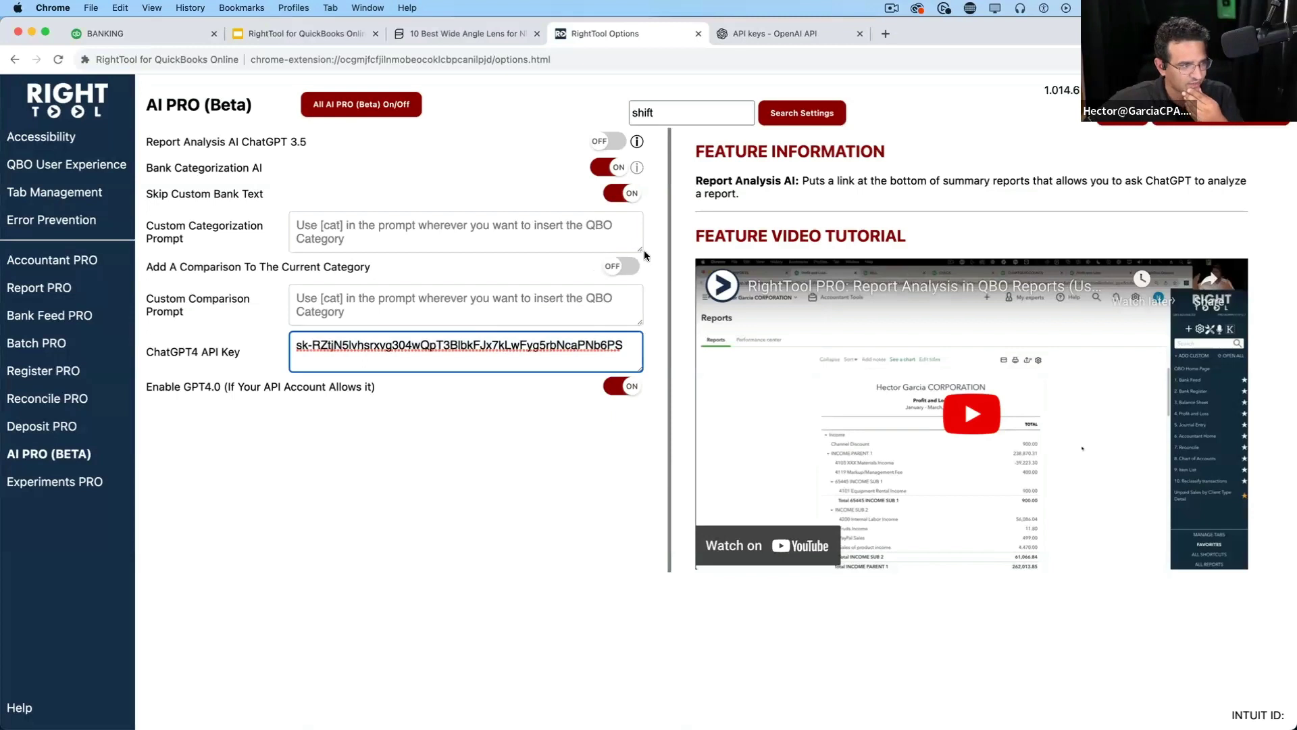
pyautogui.moveTo(642, 252); pyautogui.dragTo(672, 440)
# Begin the prompt with 'I am going to give you', correcting 'goping' to 'going'
pyautogui.click(422, 283)
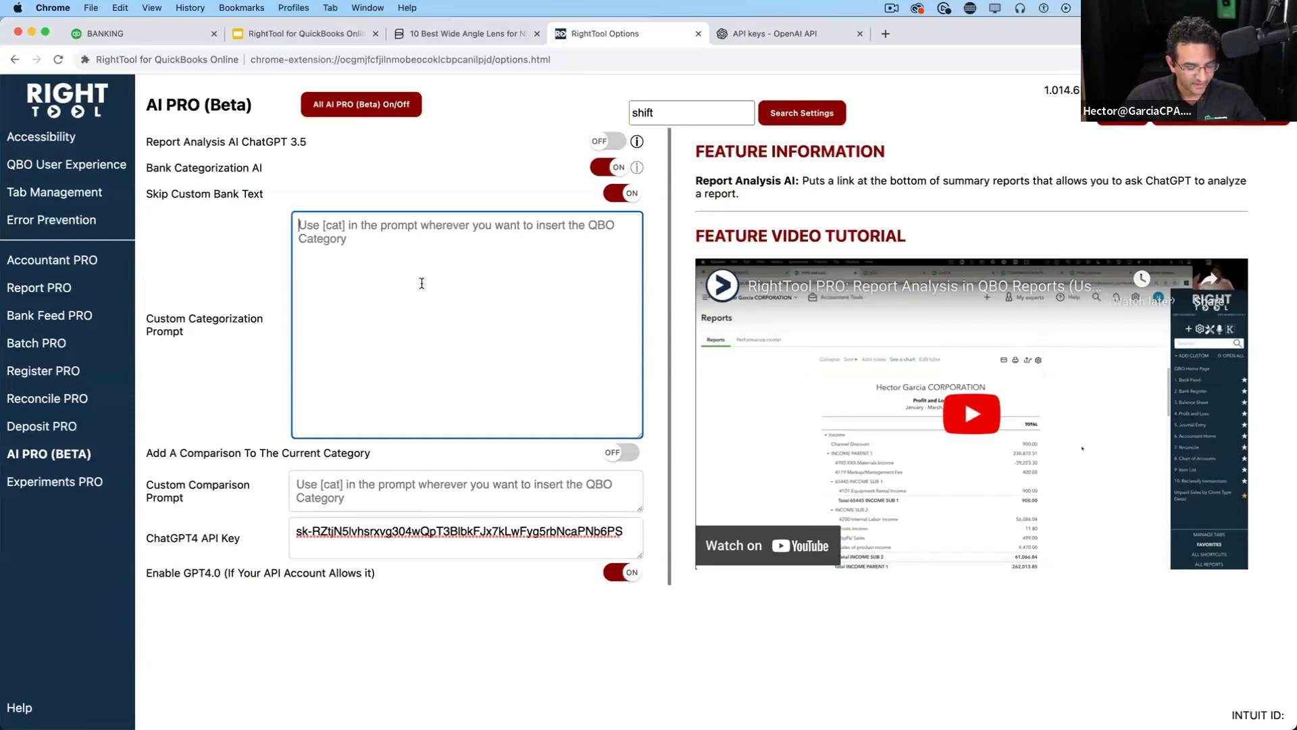
pyautogui.write('I am gopi')
pyautogui.write('ng t')
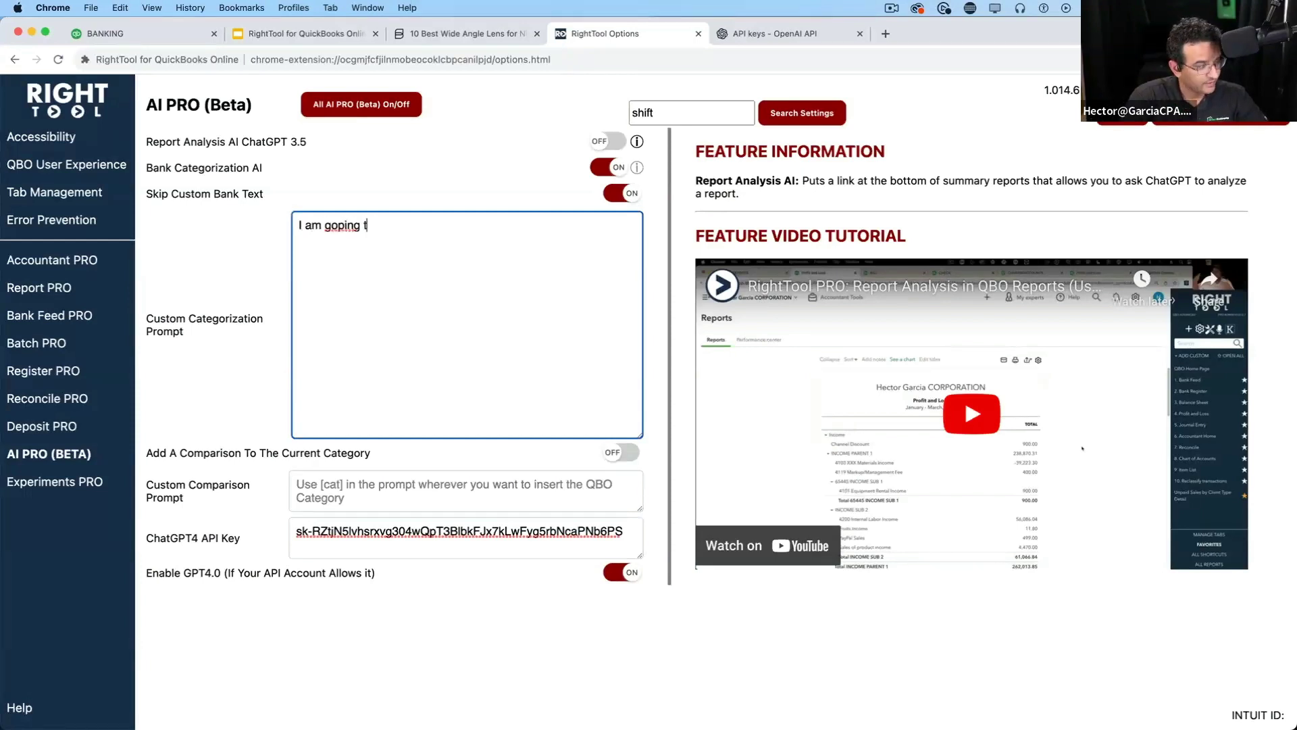
pyautogui.write('o give you')
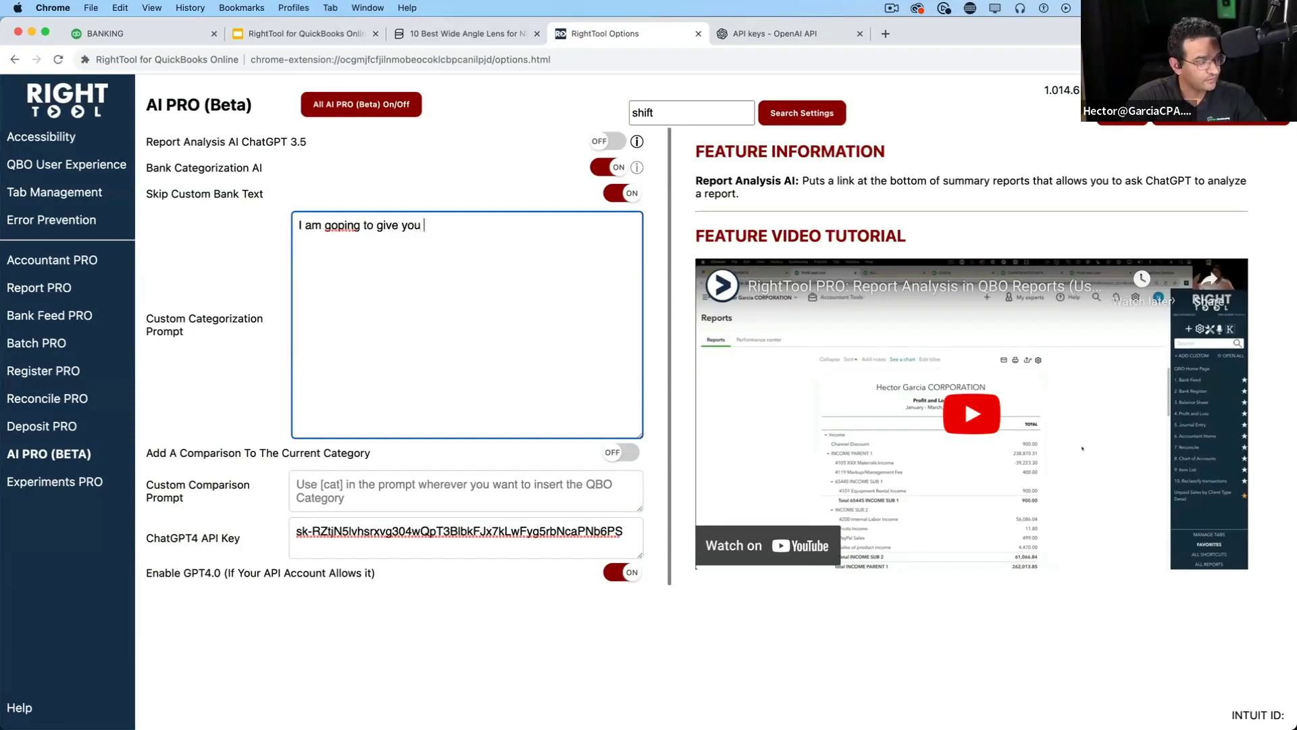
pyautogui.rightClick(343, 228)
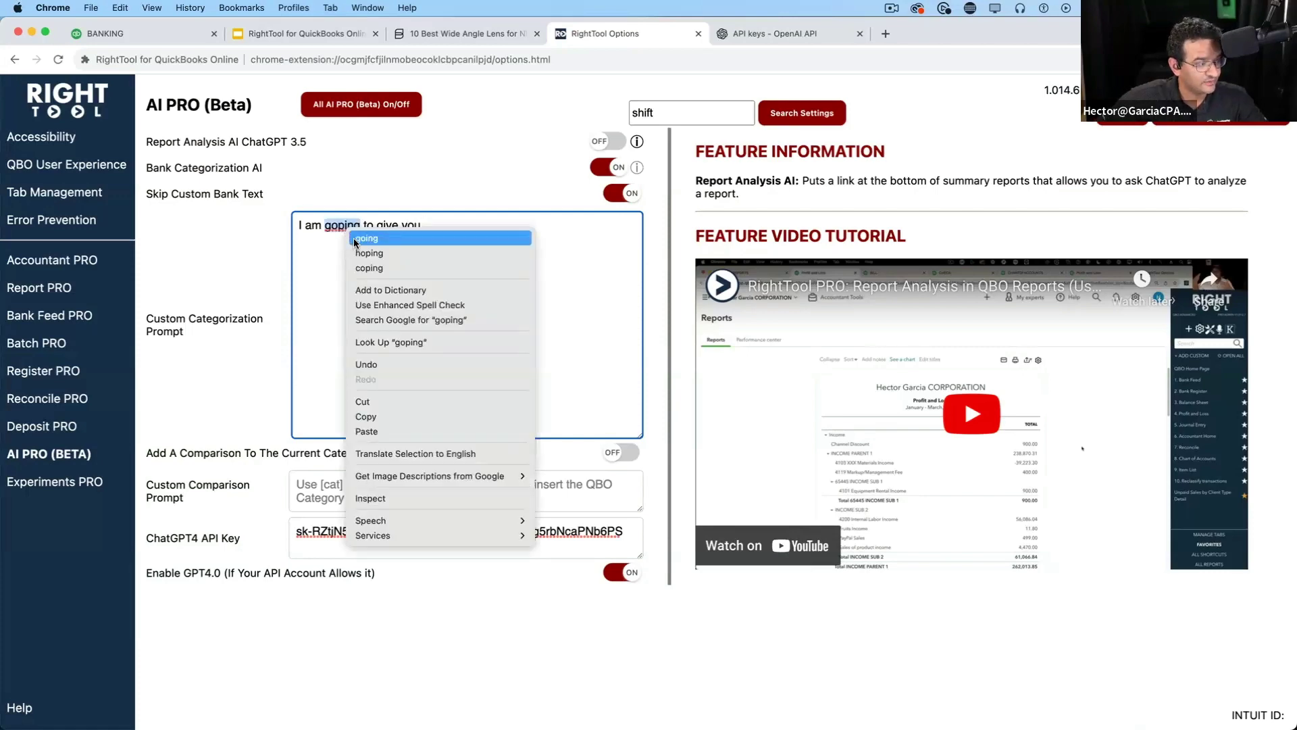
pyautogui.click(354, 238)
pyautogui.press('super+equal')
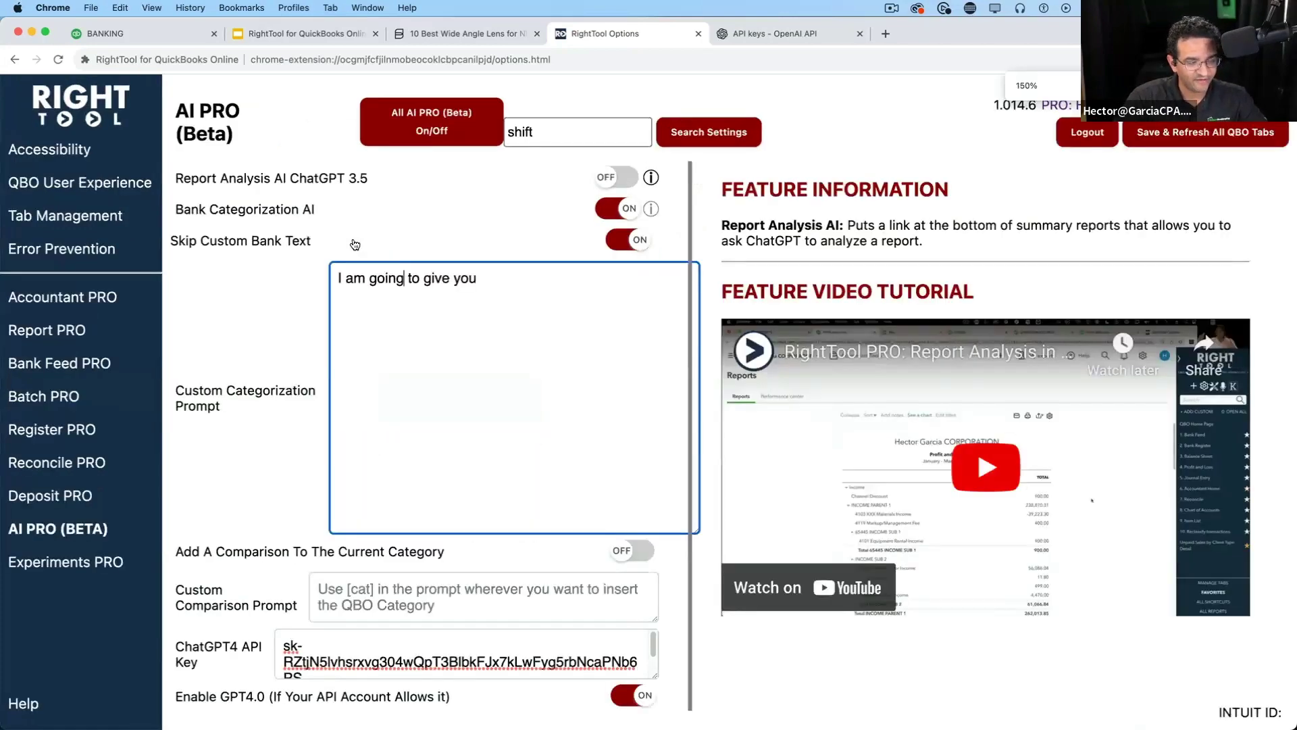
pyautogui.press('super+minus')
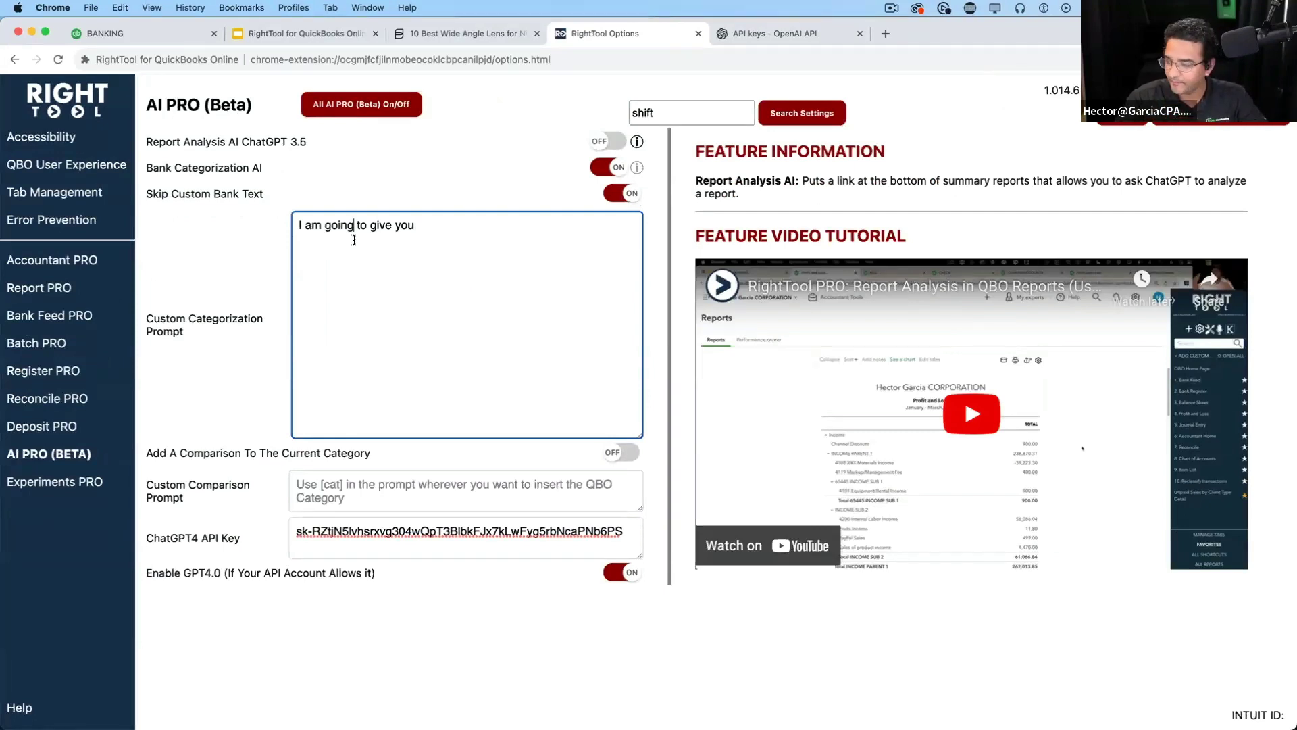
# Ask for the best possible Payee and Expense Category guess for a credit card transaction, fixing 'ammount'
pyautogui.click(425, 229)
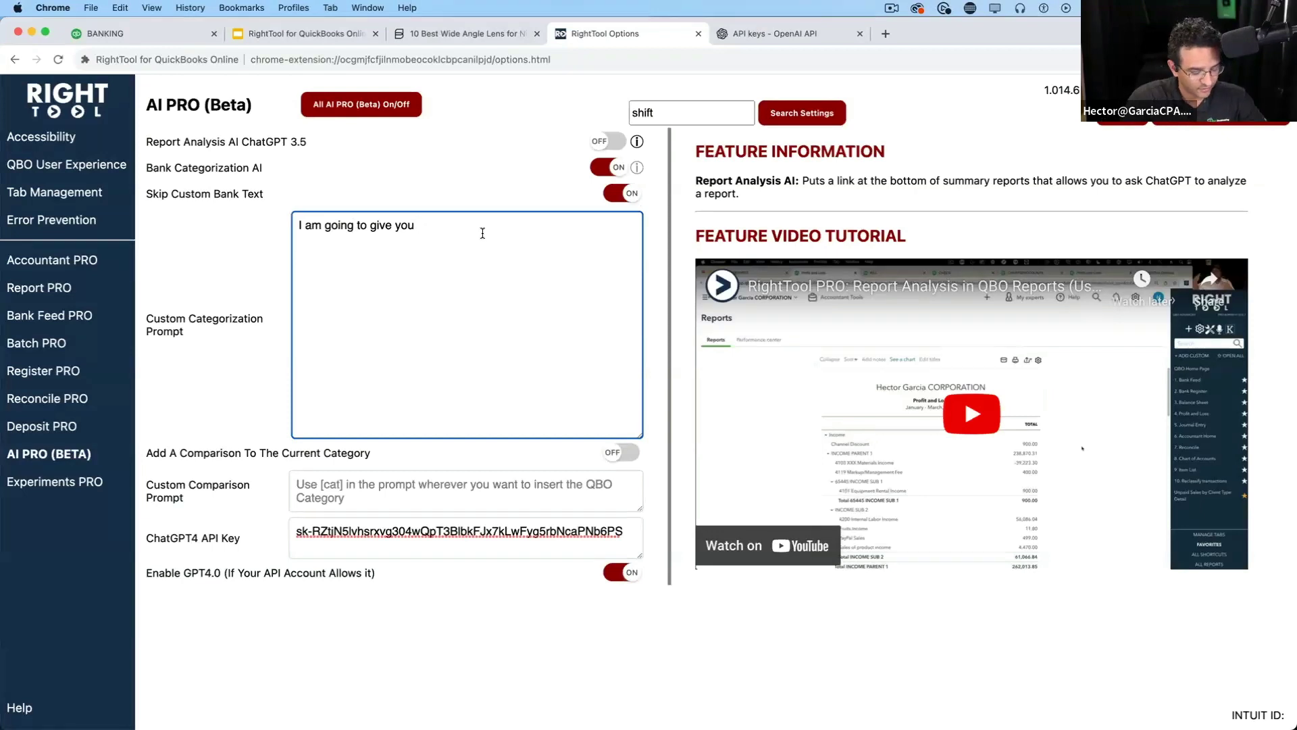
pyautogui.write('a transaction fr')
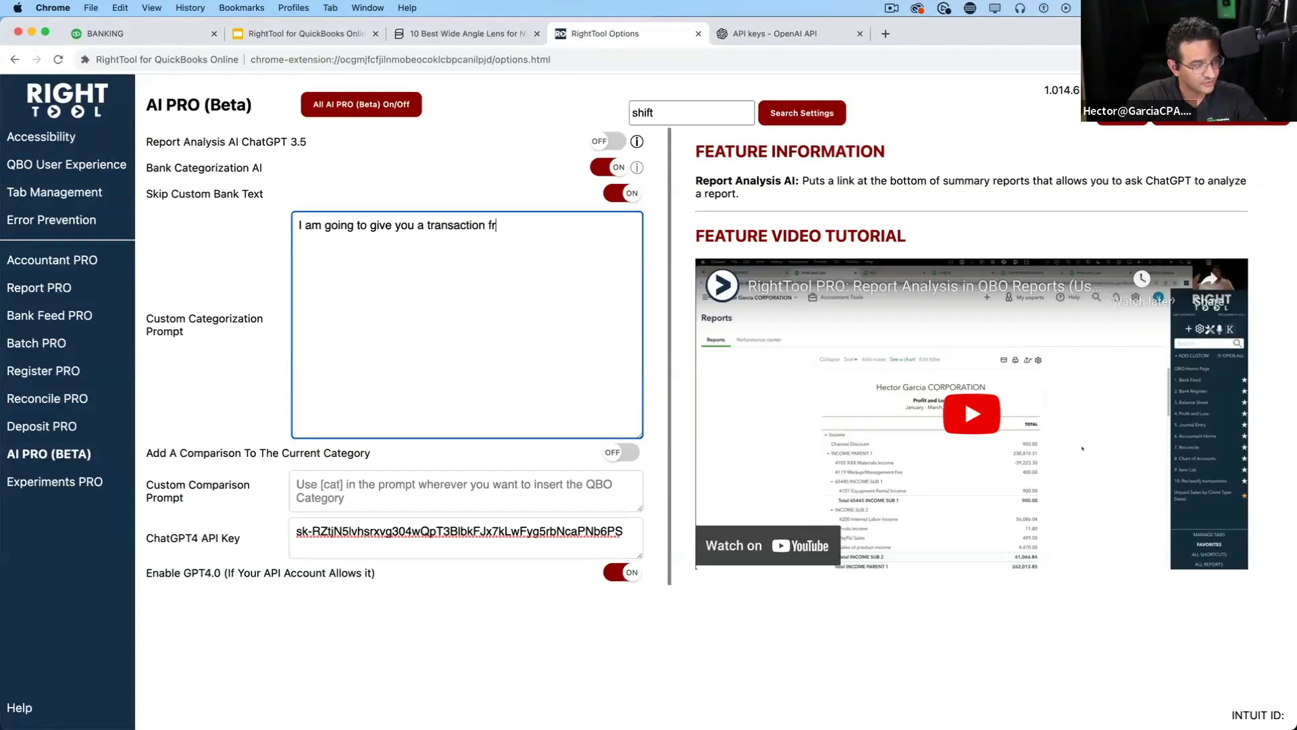
pyautogui.write('om my cred')
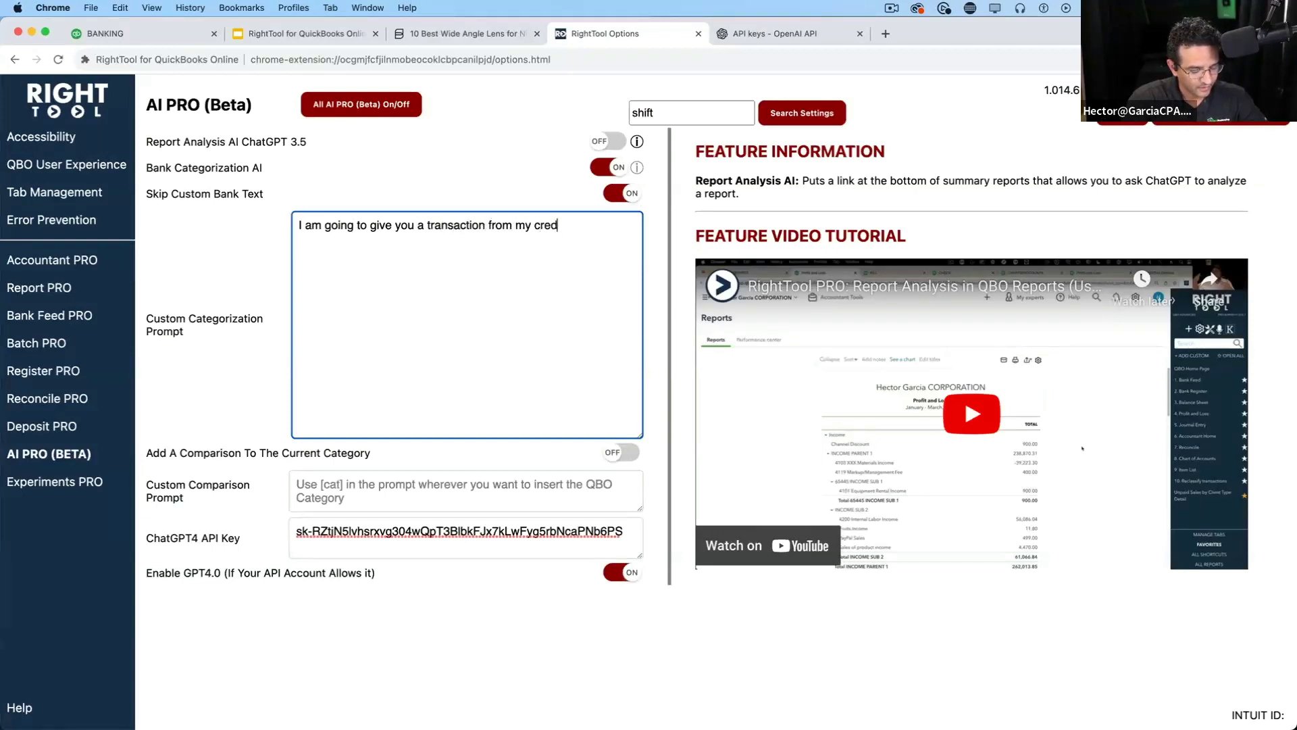
pyautogui.write('it card')
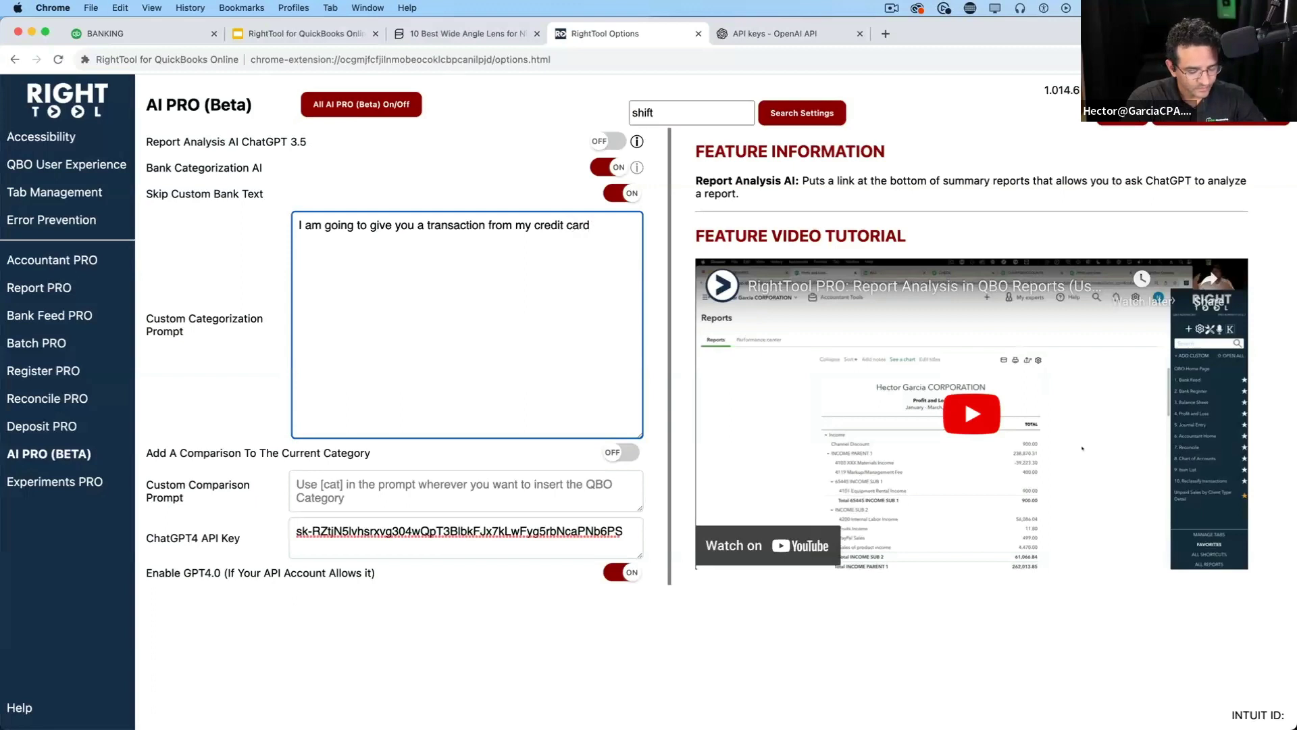
pyautogui.write(' with an amm')
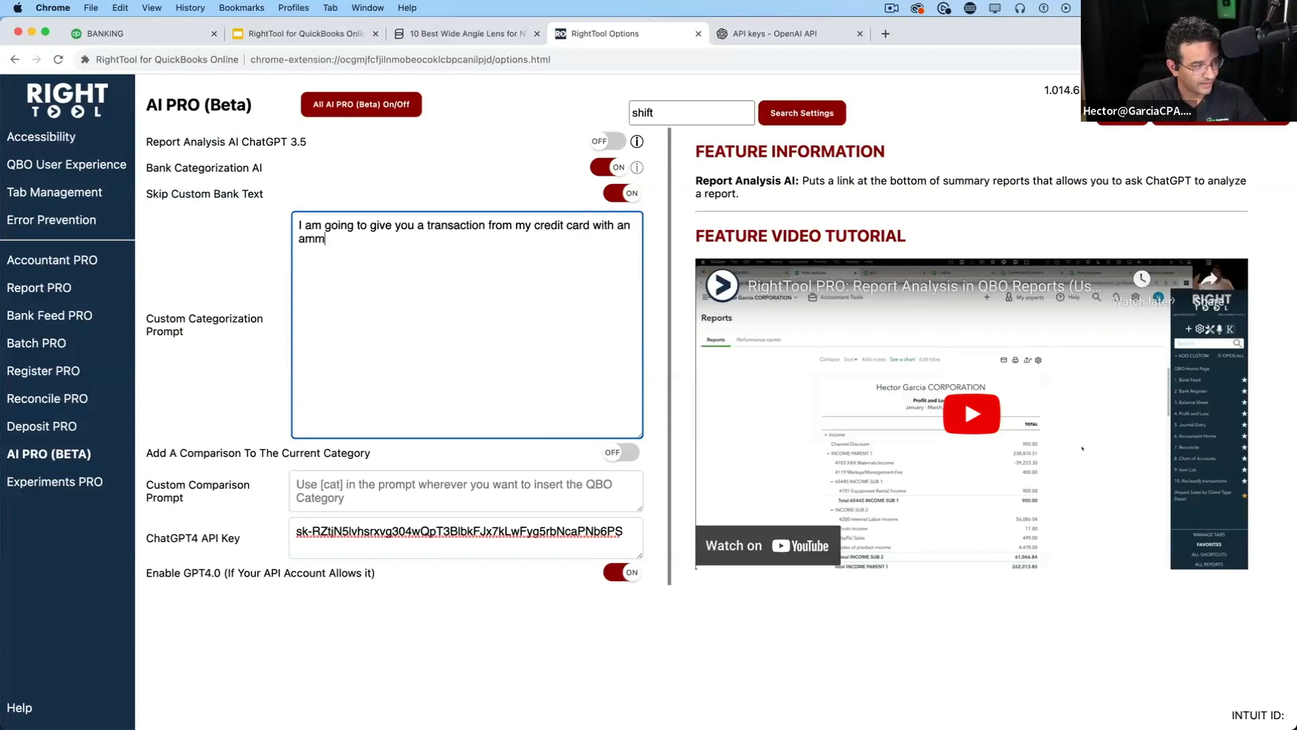
pyautogui.write('ount. ')
pyautogui.write('I want you to ')
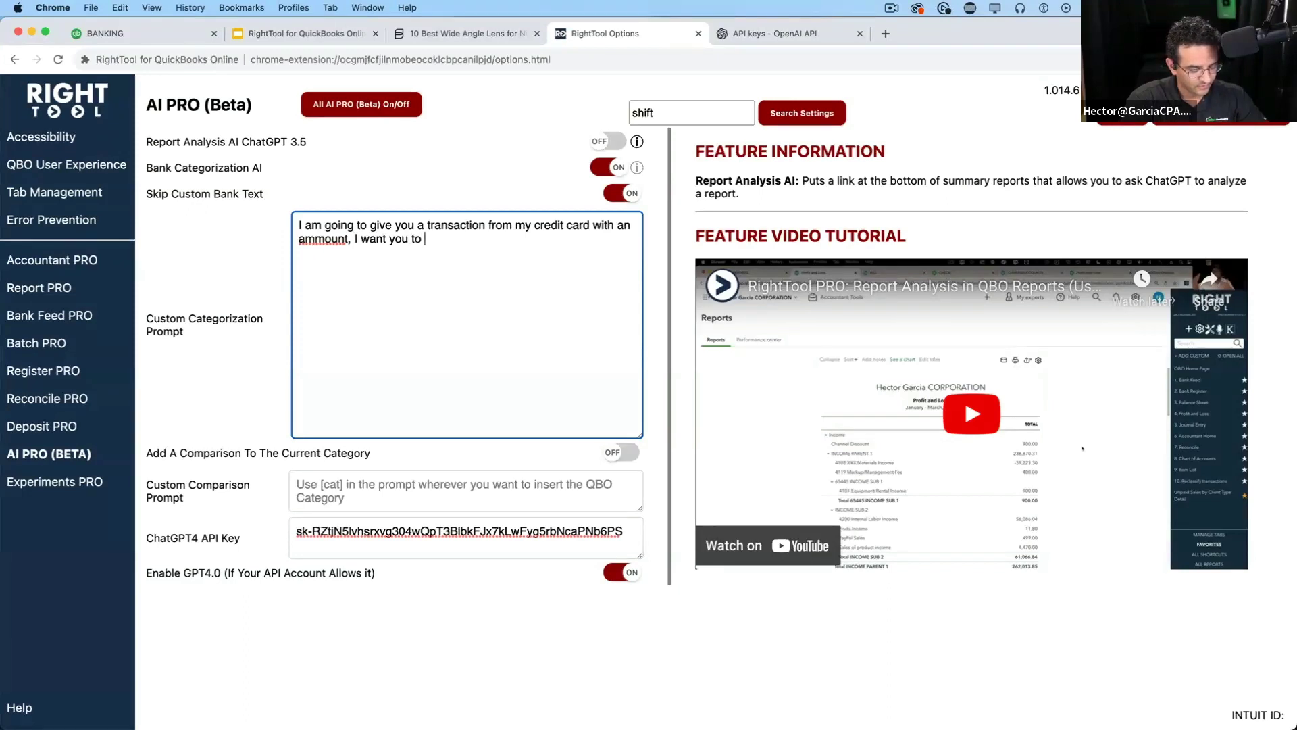
pyautogui.write('give me the best ')
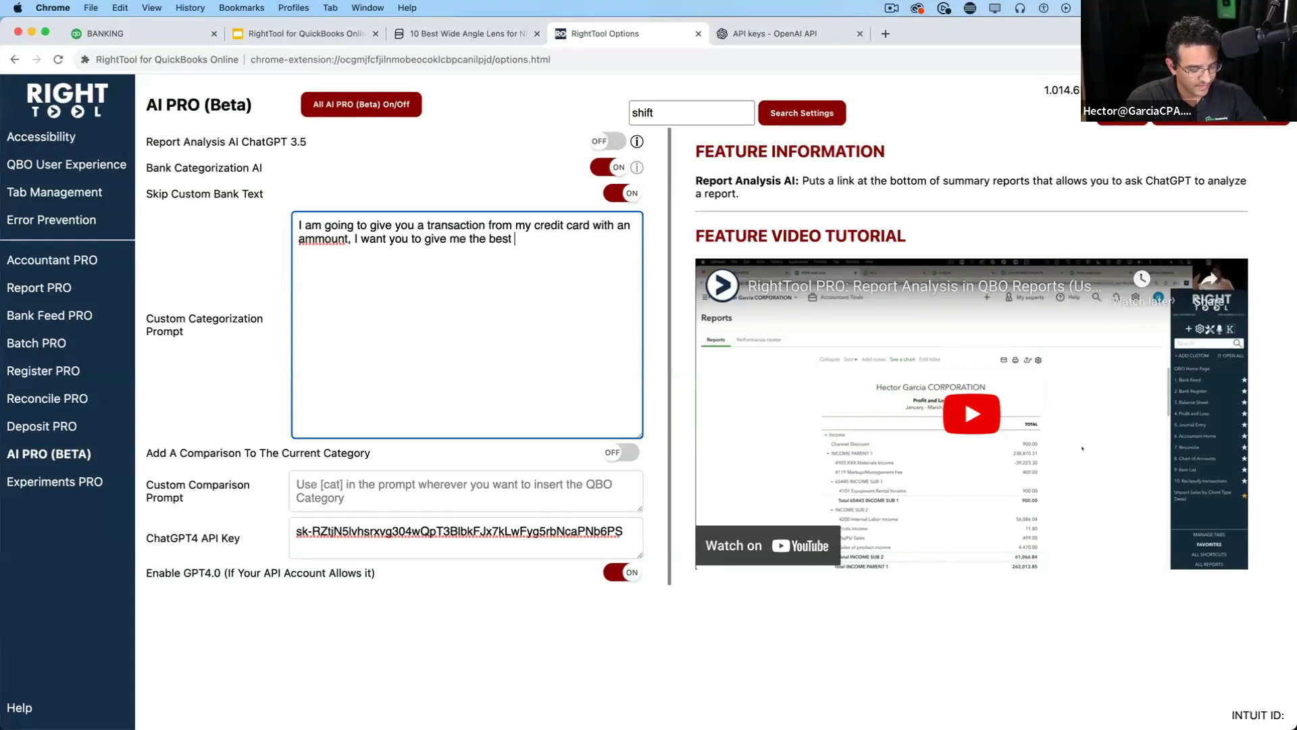
pyautogui.write('possible hg')
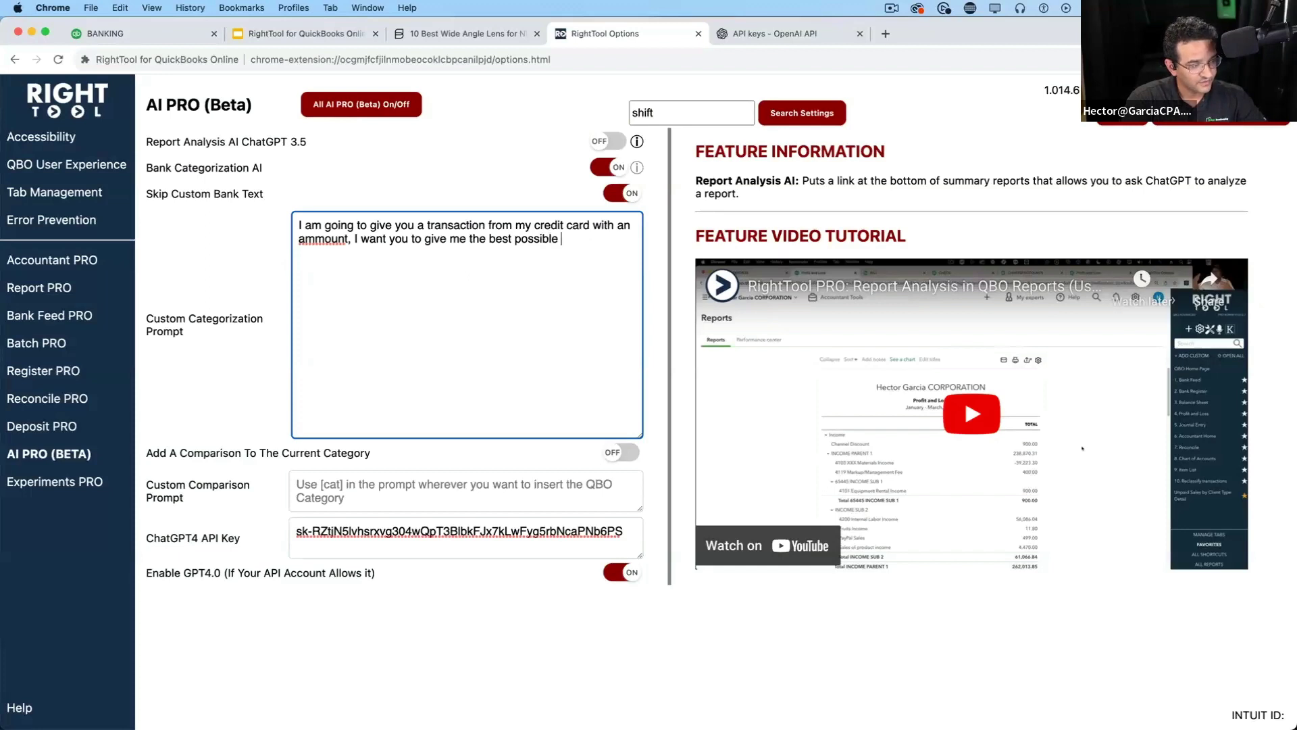
pyautogui.press('BackSpace')
pyautogui.write('giue')
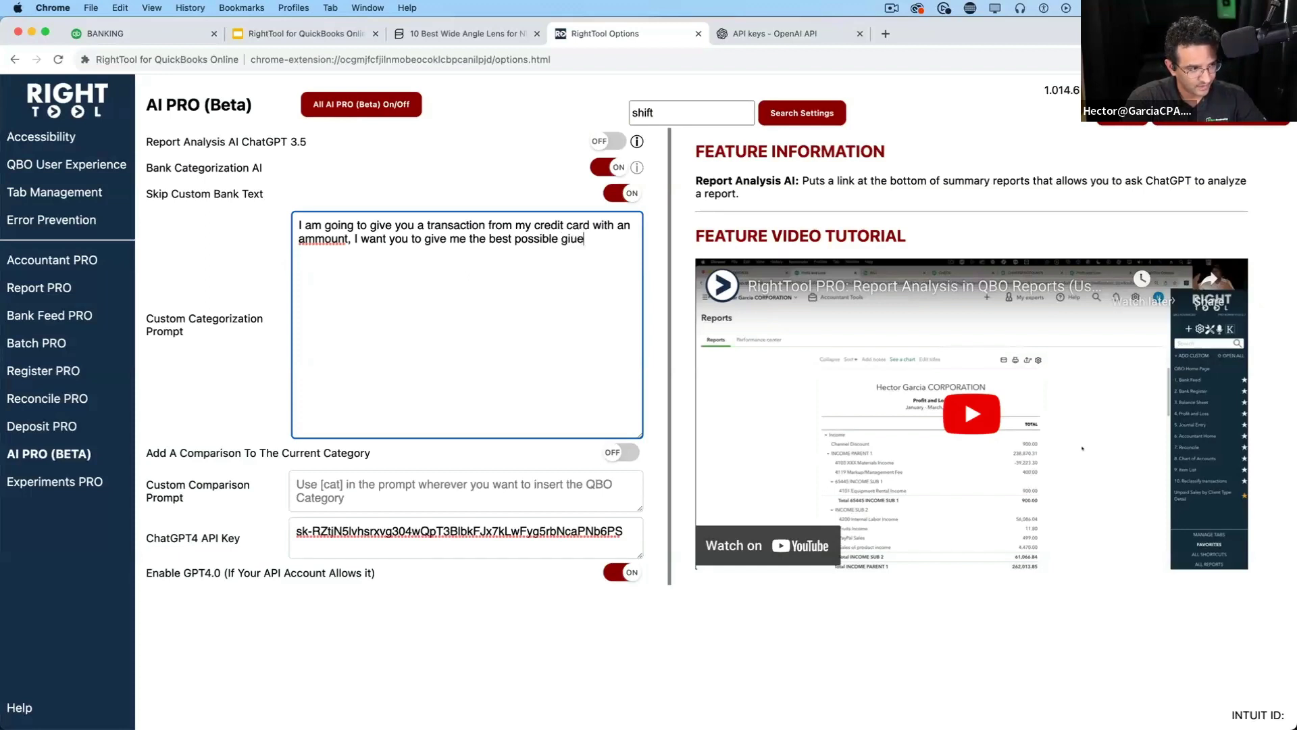
pyautogui.press('BackSpace')
pyautogui.press('BackSpace')
pyautogui.press('BackSpace')
pyautogui.write('uess f')
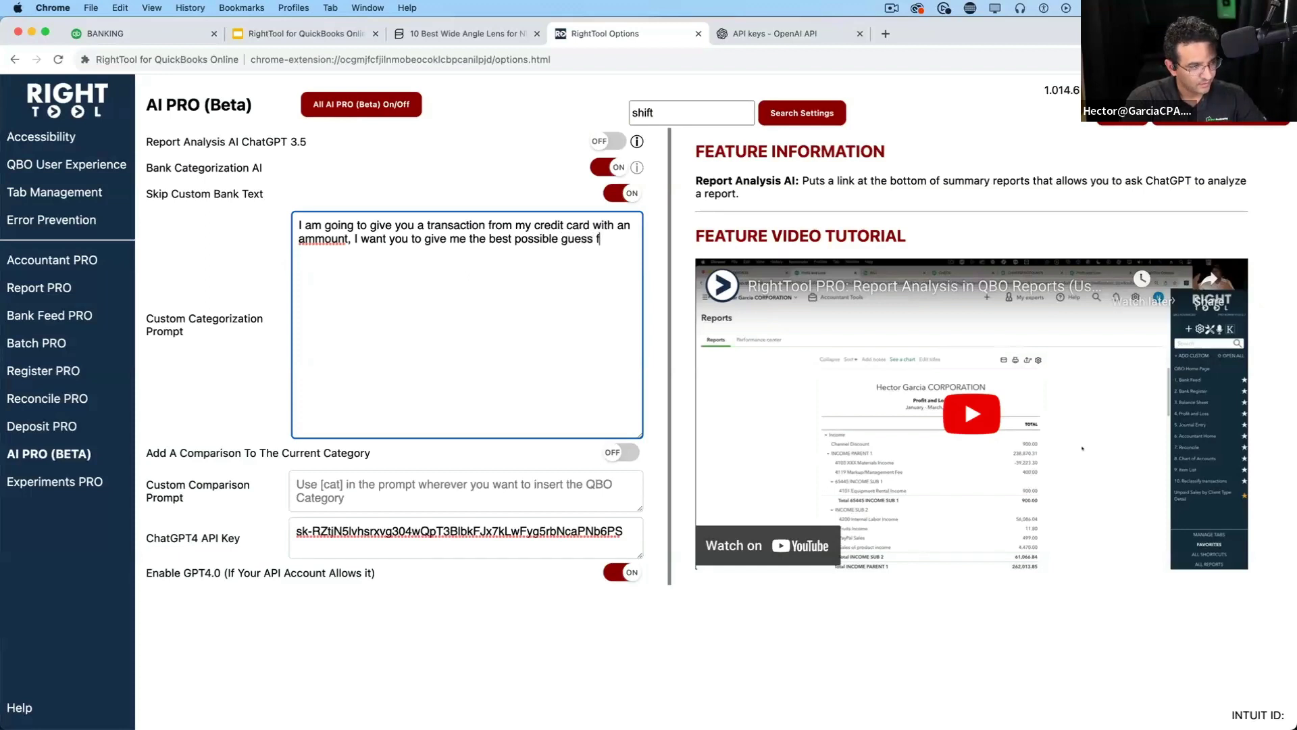
pyautogui.write('or Payee and ')
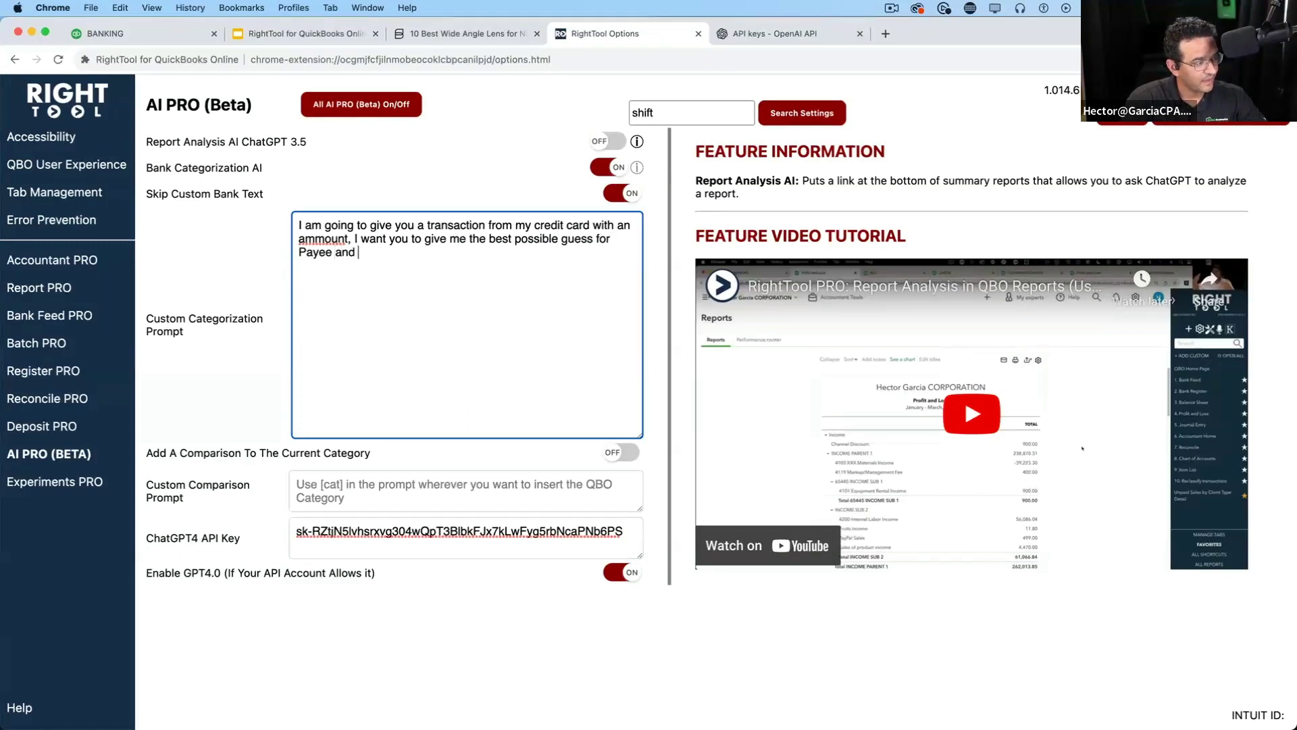
pyautogui.write('Expense C')
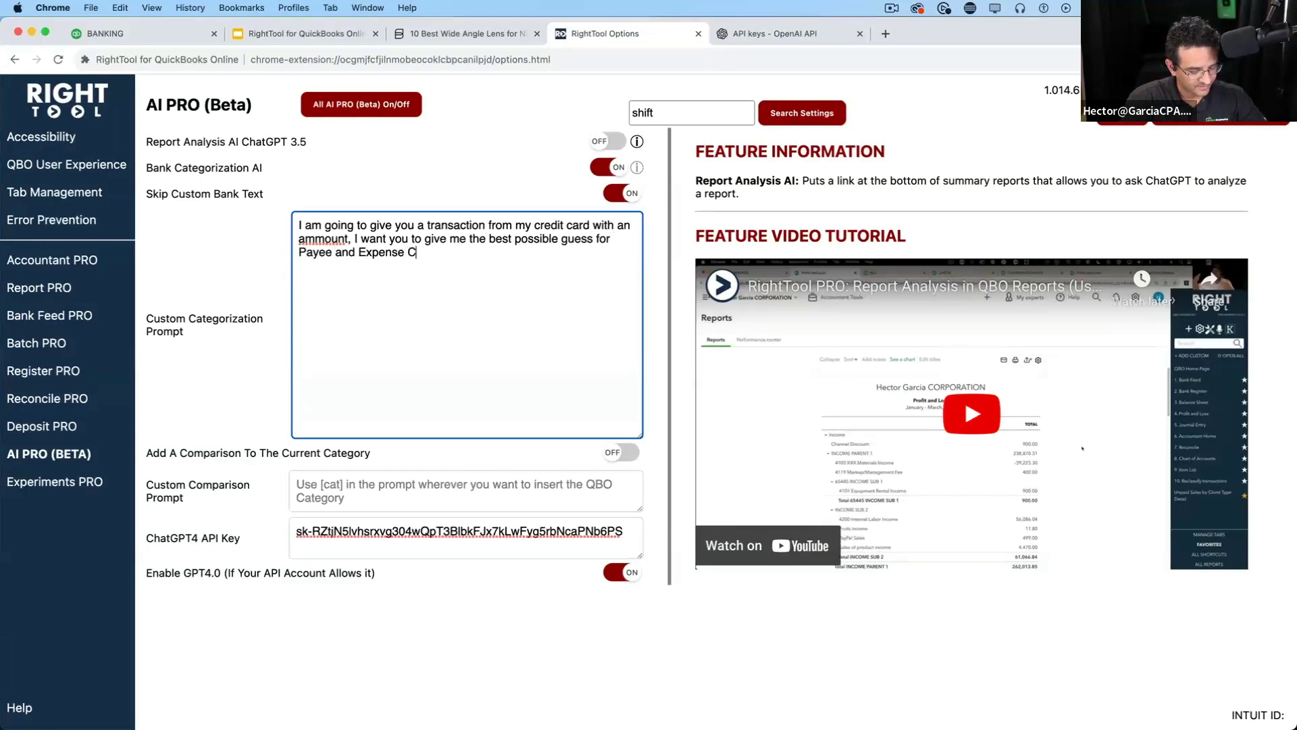
pyautogui.write('atreegoruy')
pyautogui.press('BackSpace')
pyautogui.press('BackSpace')
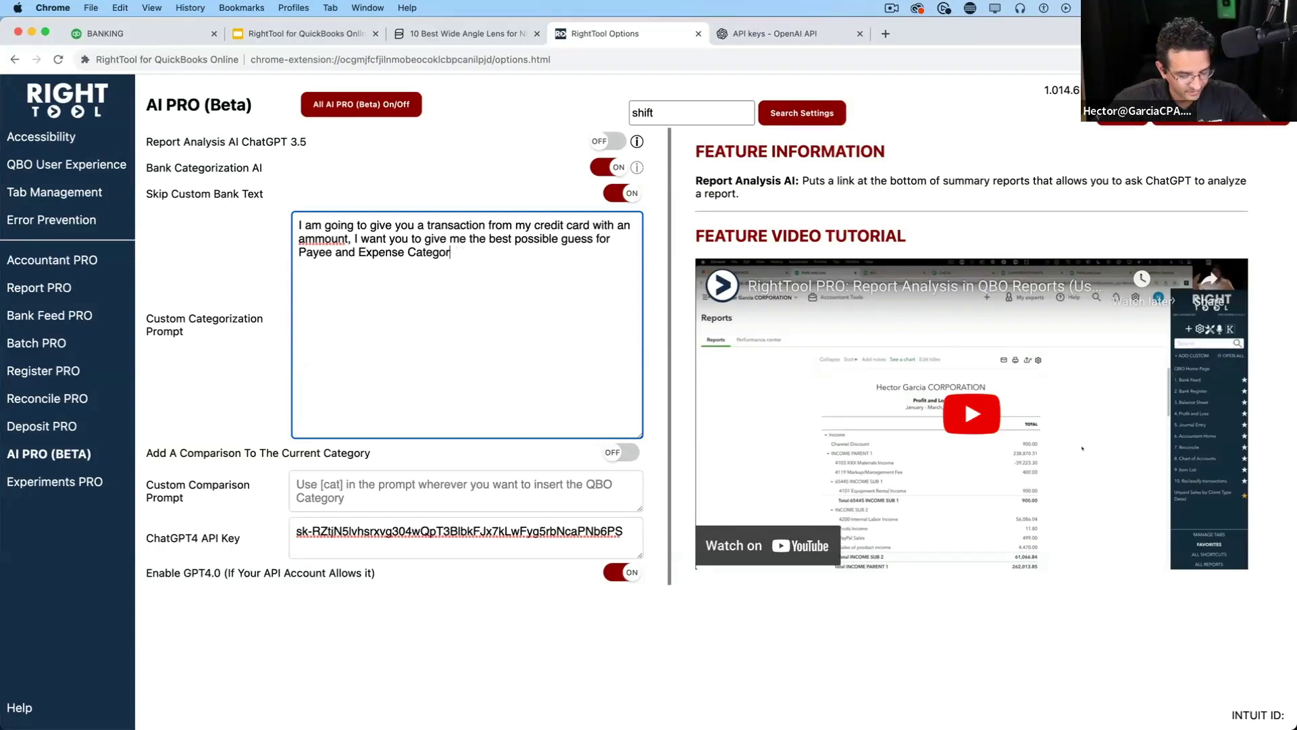
pyautogui.write('y')
pyautogui.rightClick(328, 238)
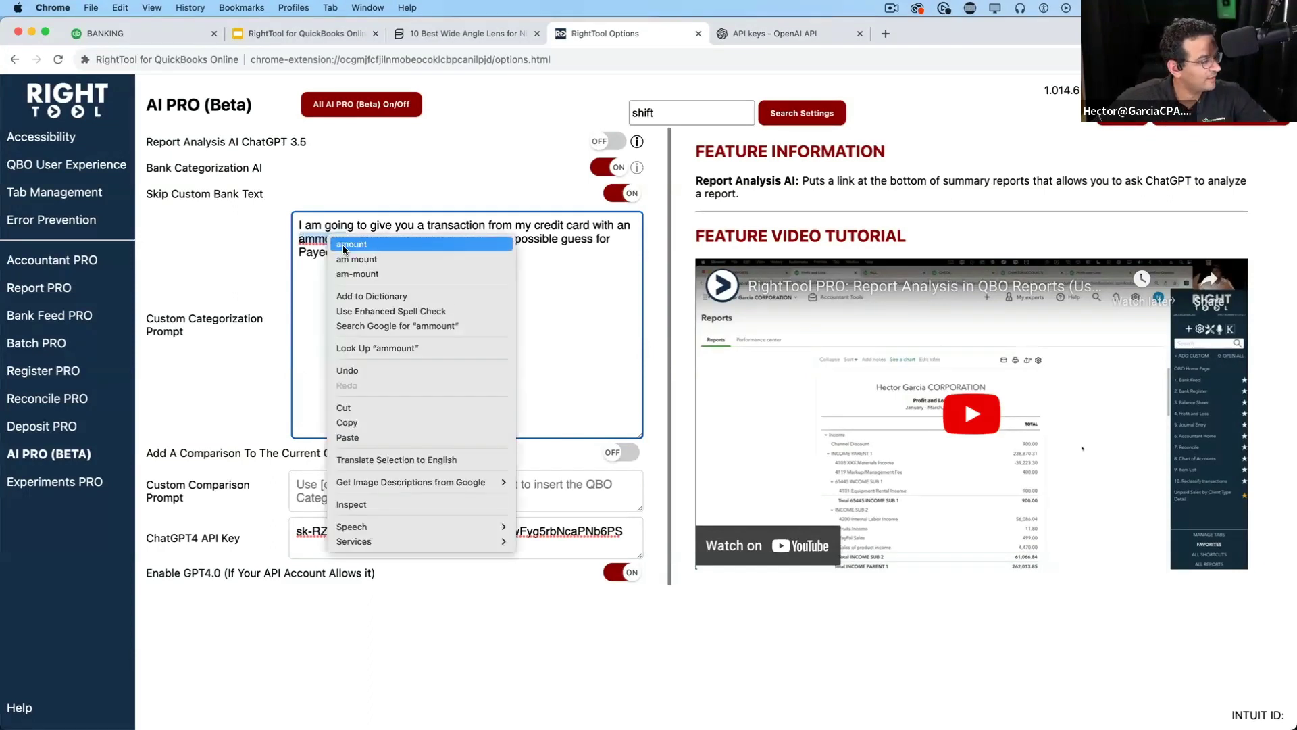
pyautogui.click(466, 243)
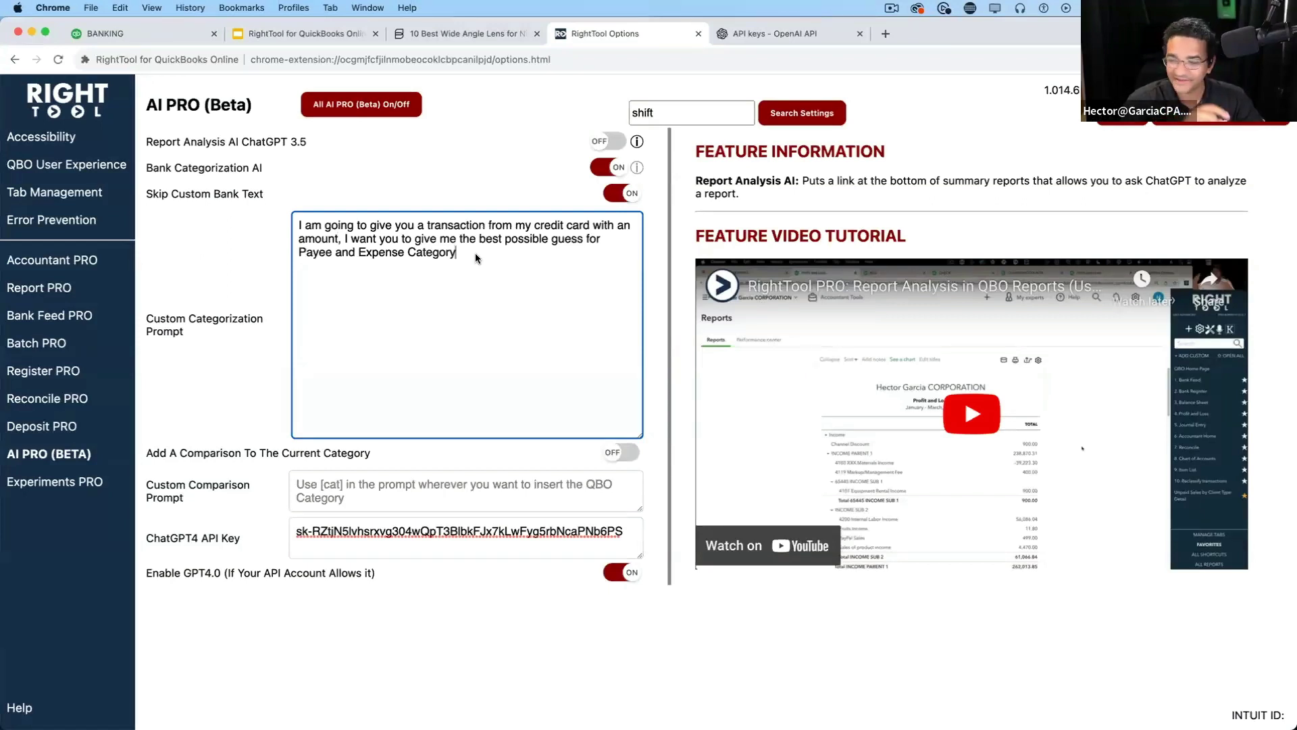
pyautogui.write(', us')
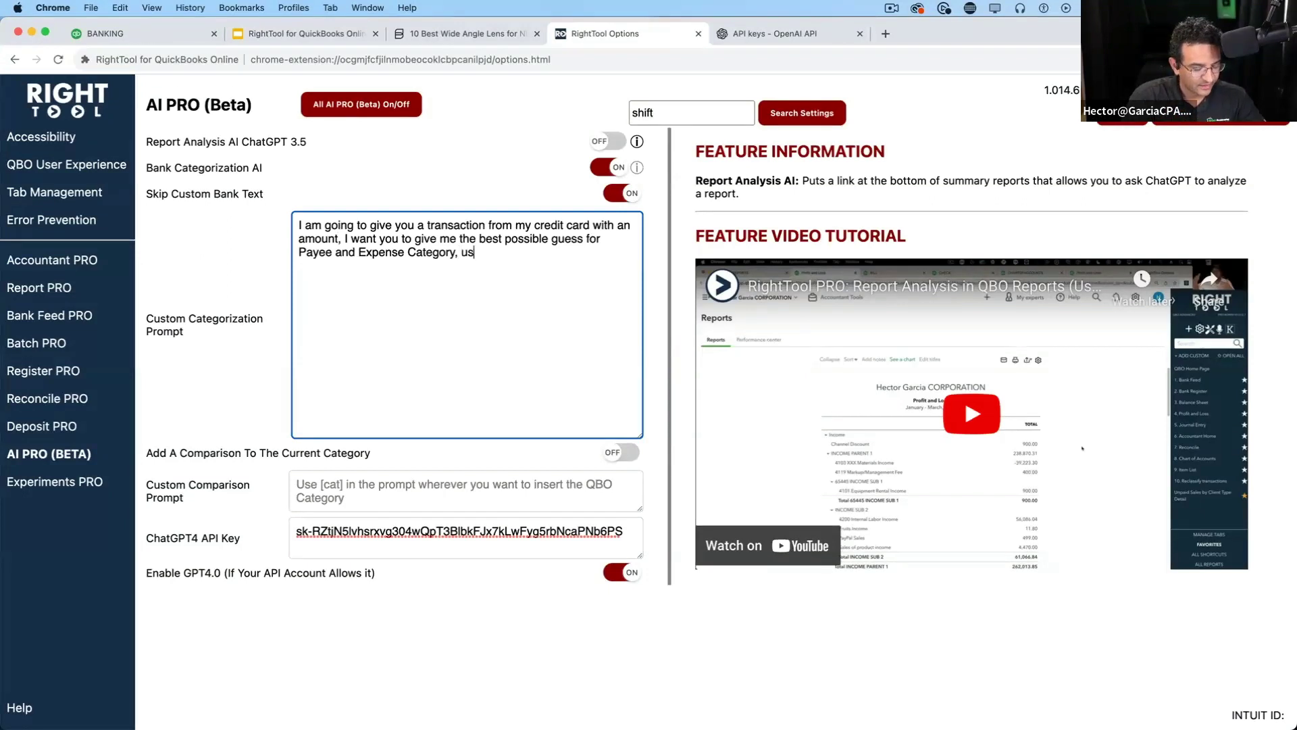
pyautogui.write('e this as ')
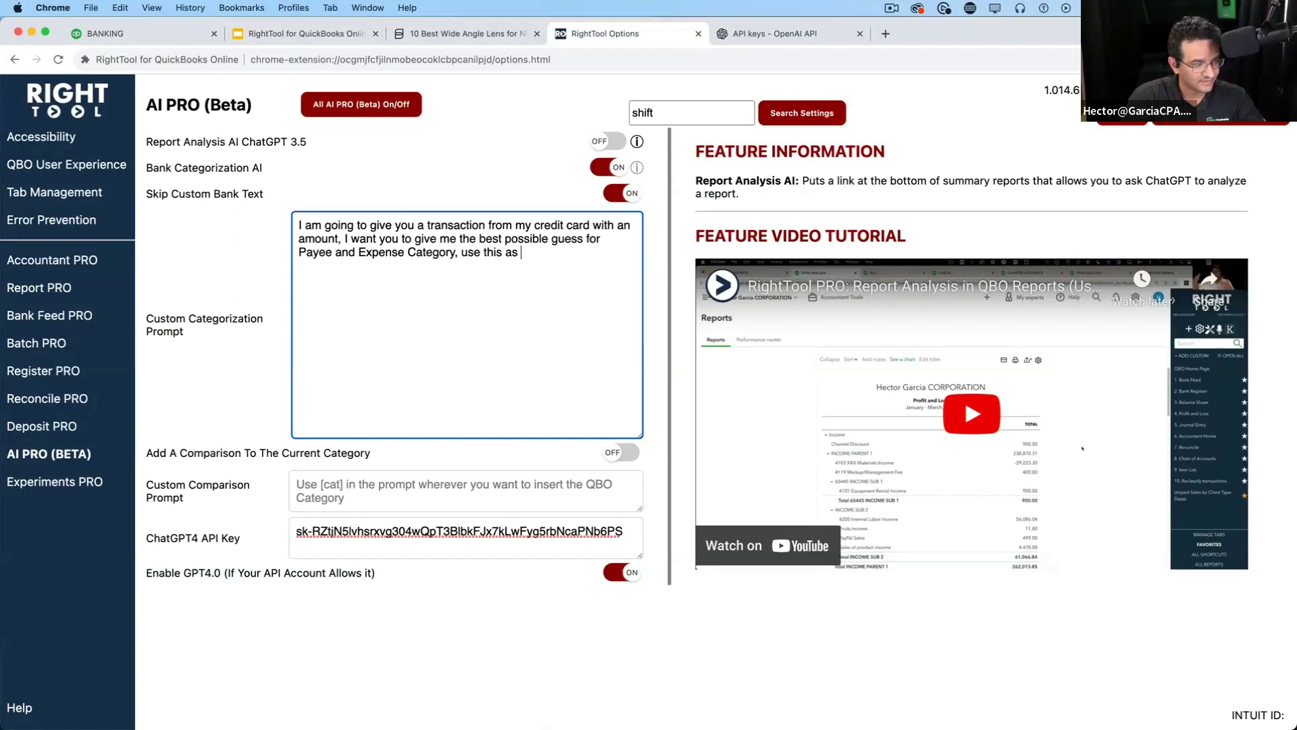
pyautogui.write('an example:')
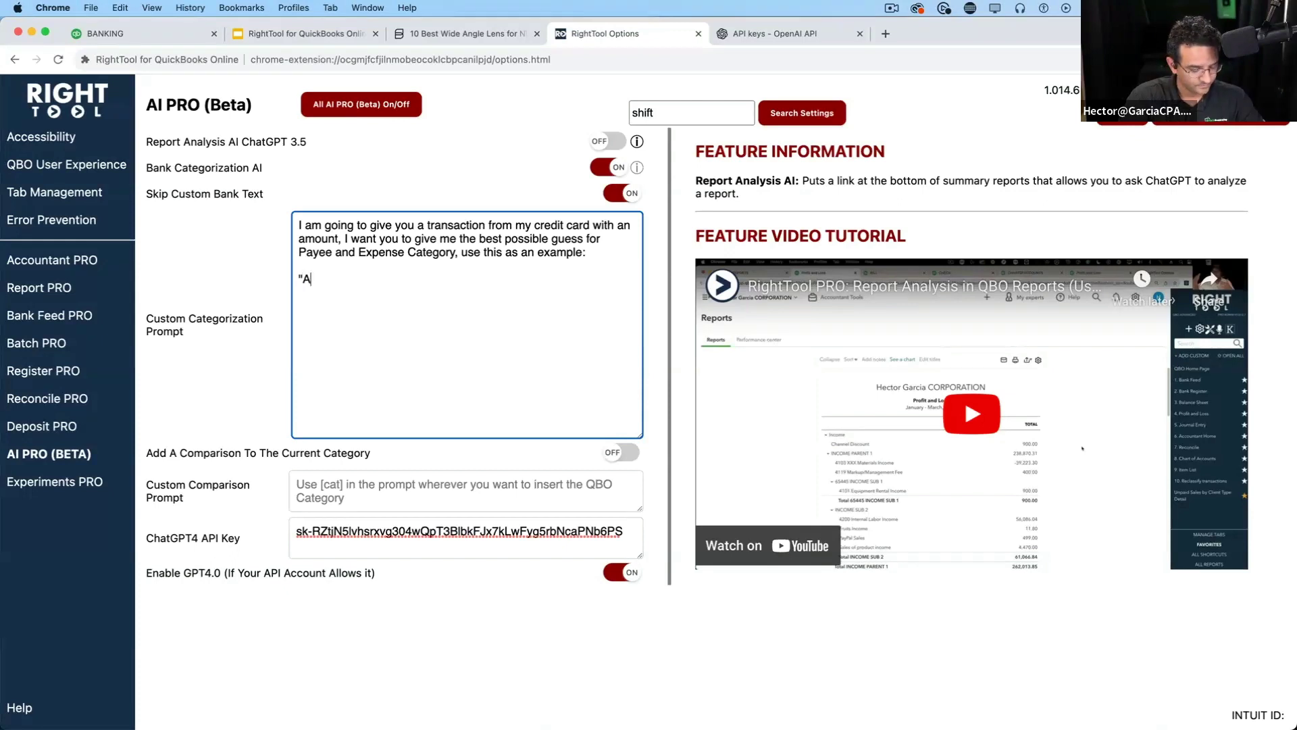
# Add the example lines Bank Info: ADOBE $9.99, Vendor: Adobe Inc, Category: Software, save, and return to Banking
pyautogui.write('DOBE')
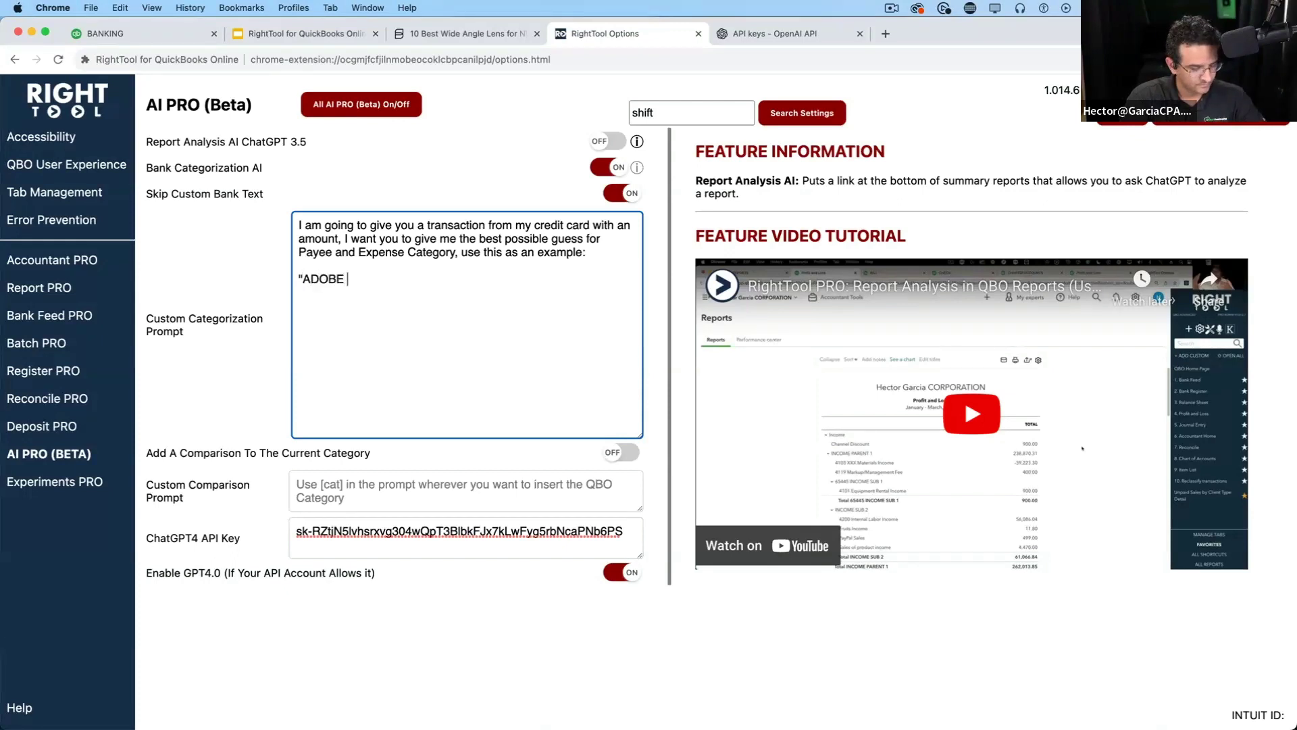
pyautogui.write(' $9.99')
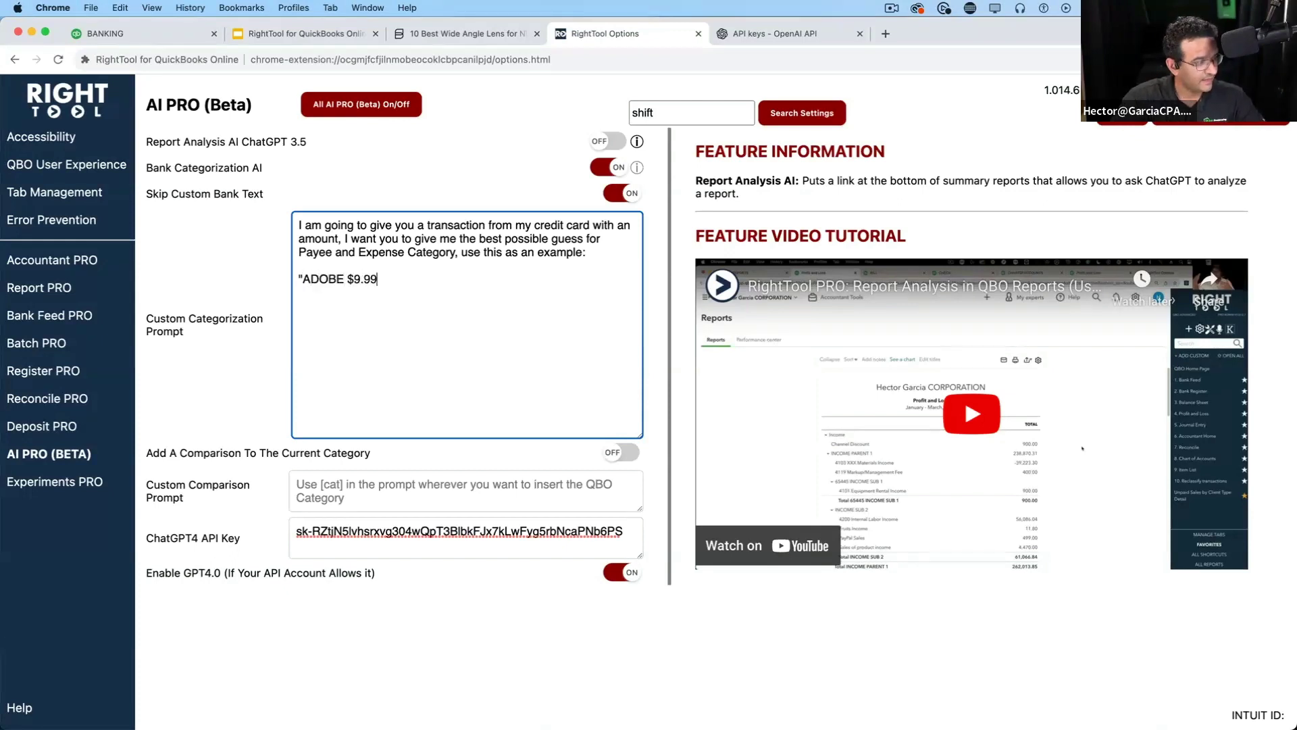
pyautogui.press('BackSpace')
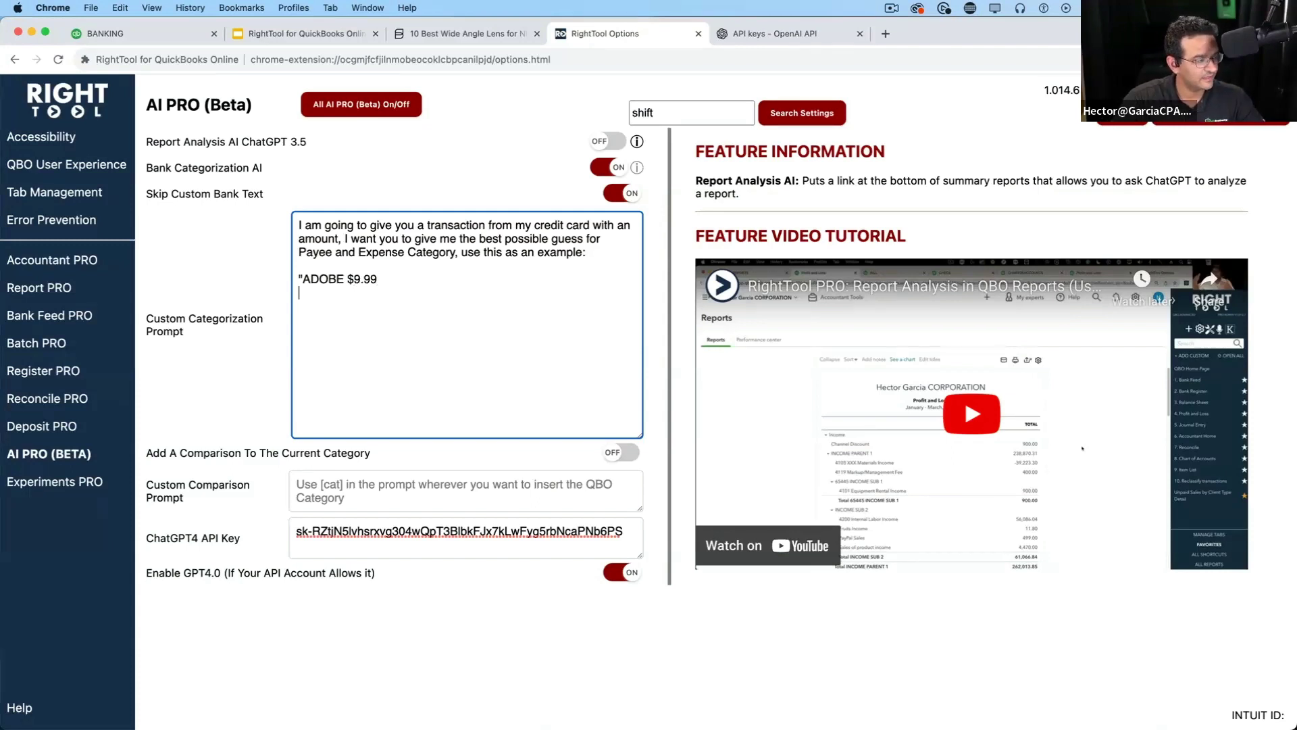
pyautogui.write('Bank ')
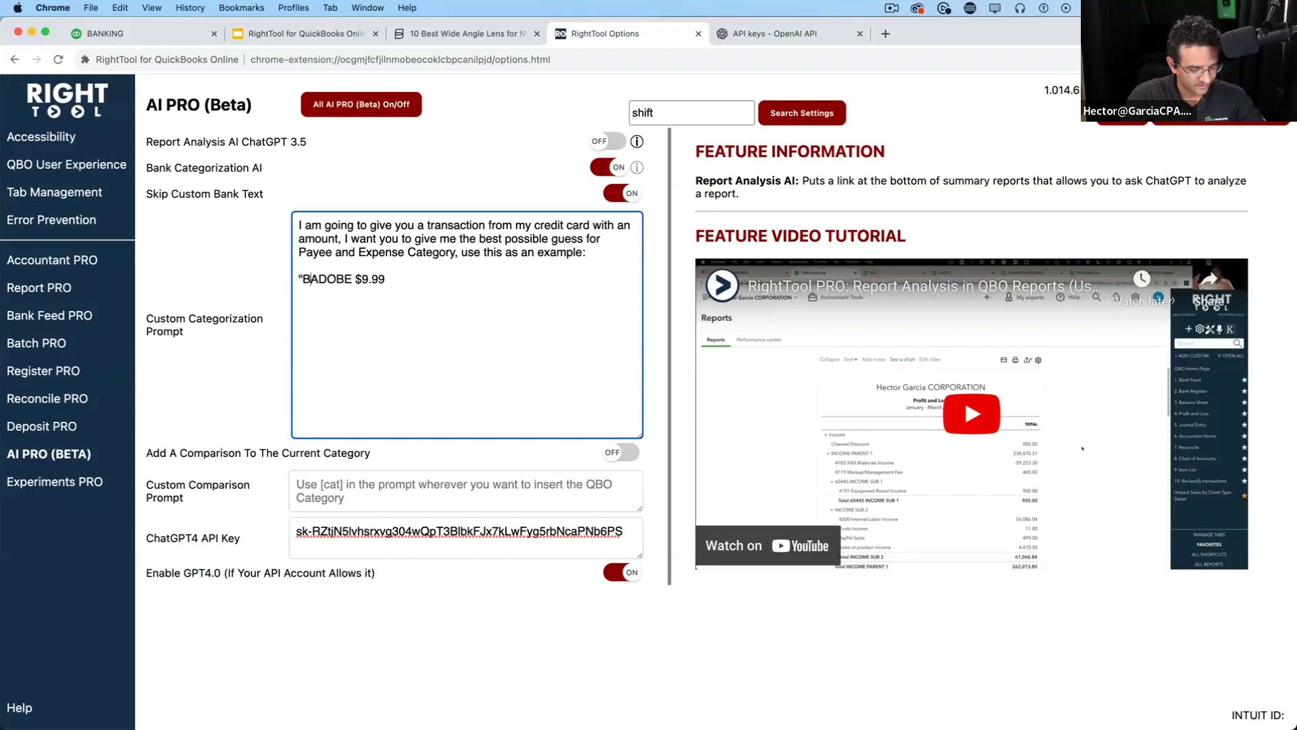
pyautogui.write('Info:')
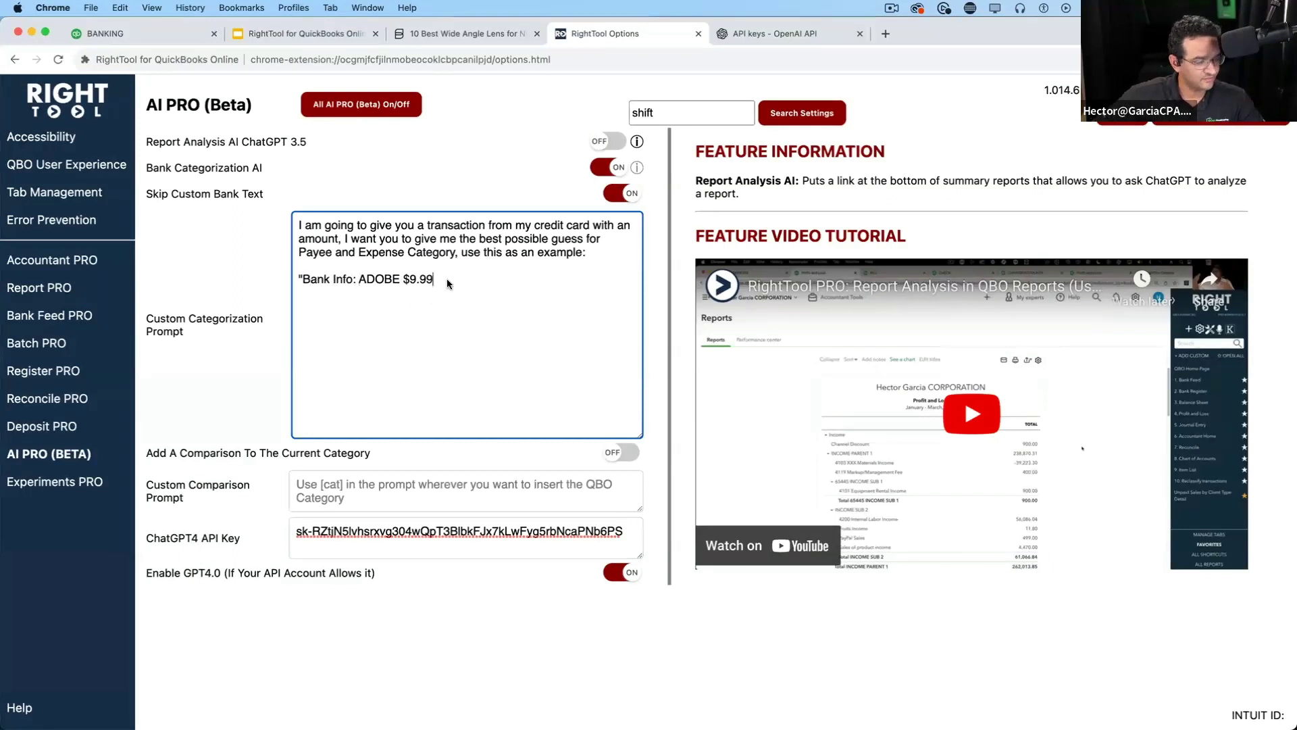
pyautogui.press('Return')
pyautogui.press('Return')
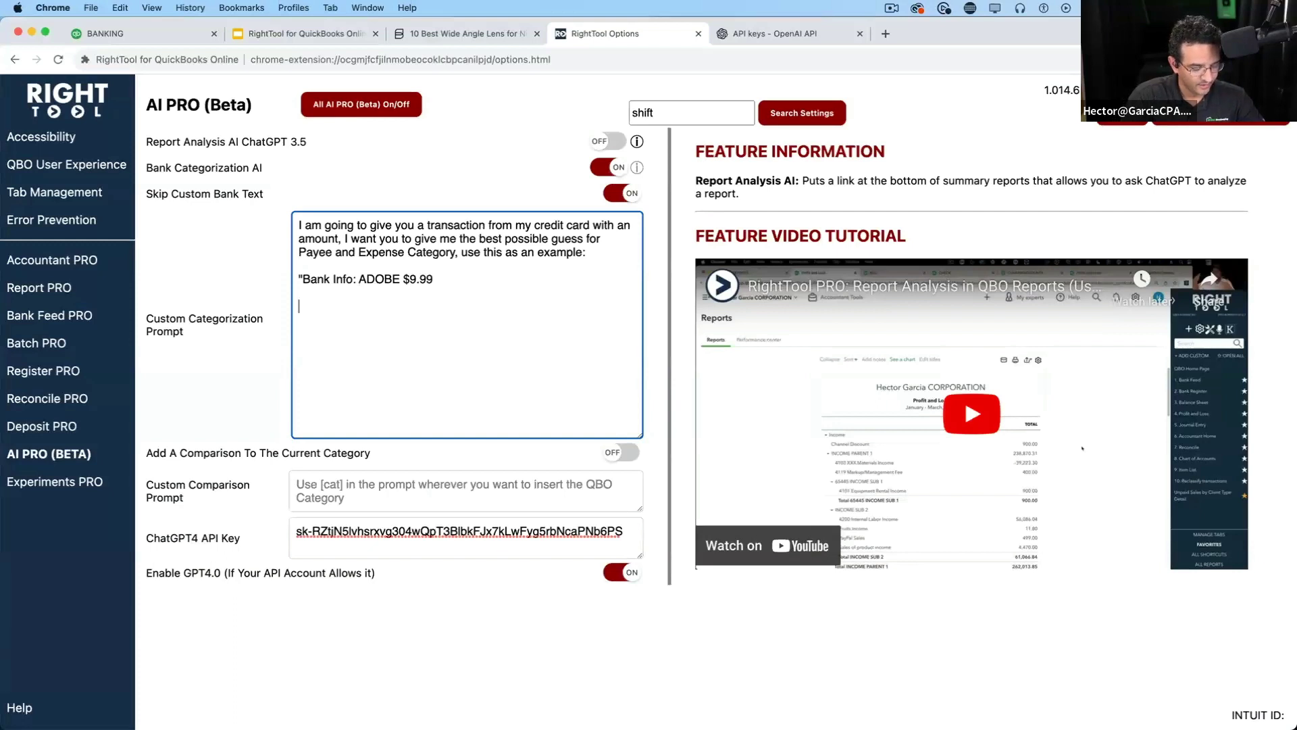
pyautogui.write('Vendor: Ad')
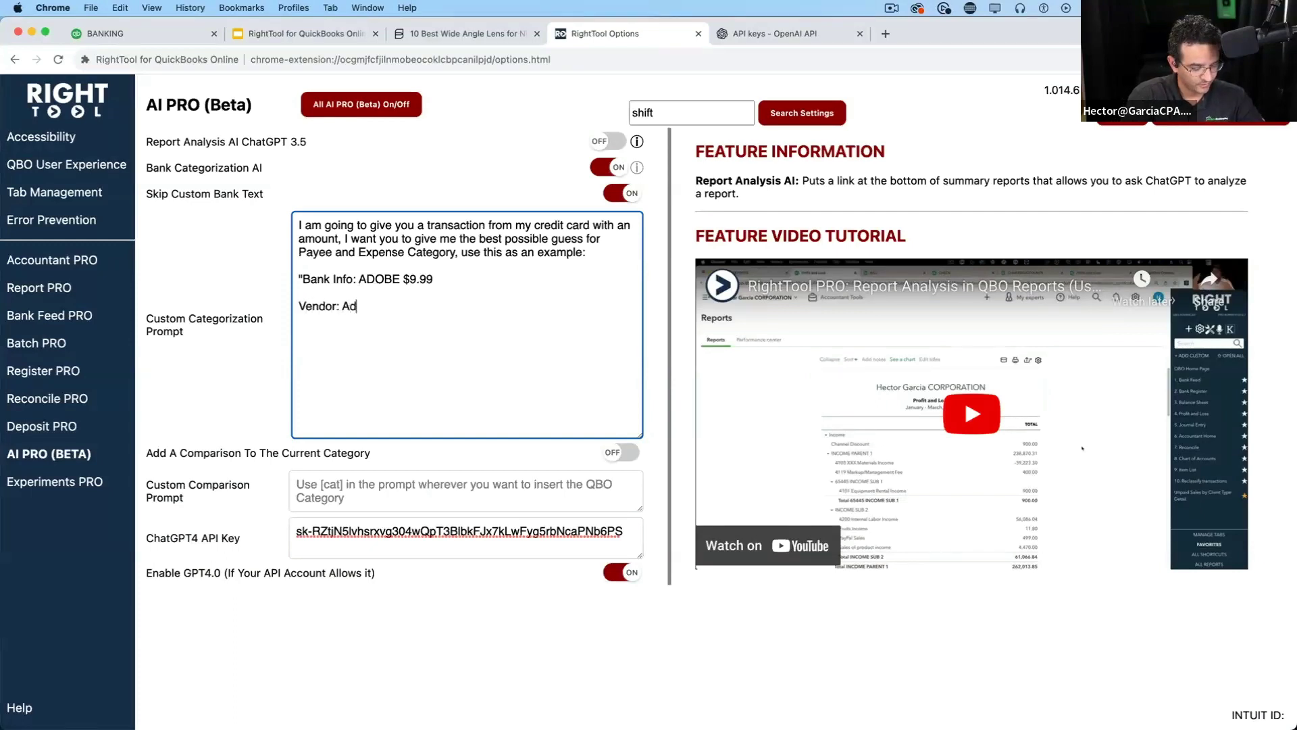
pyautogui.write('ove Inc')
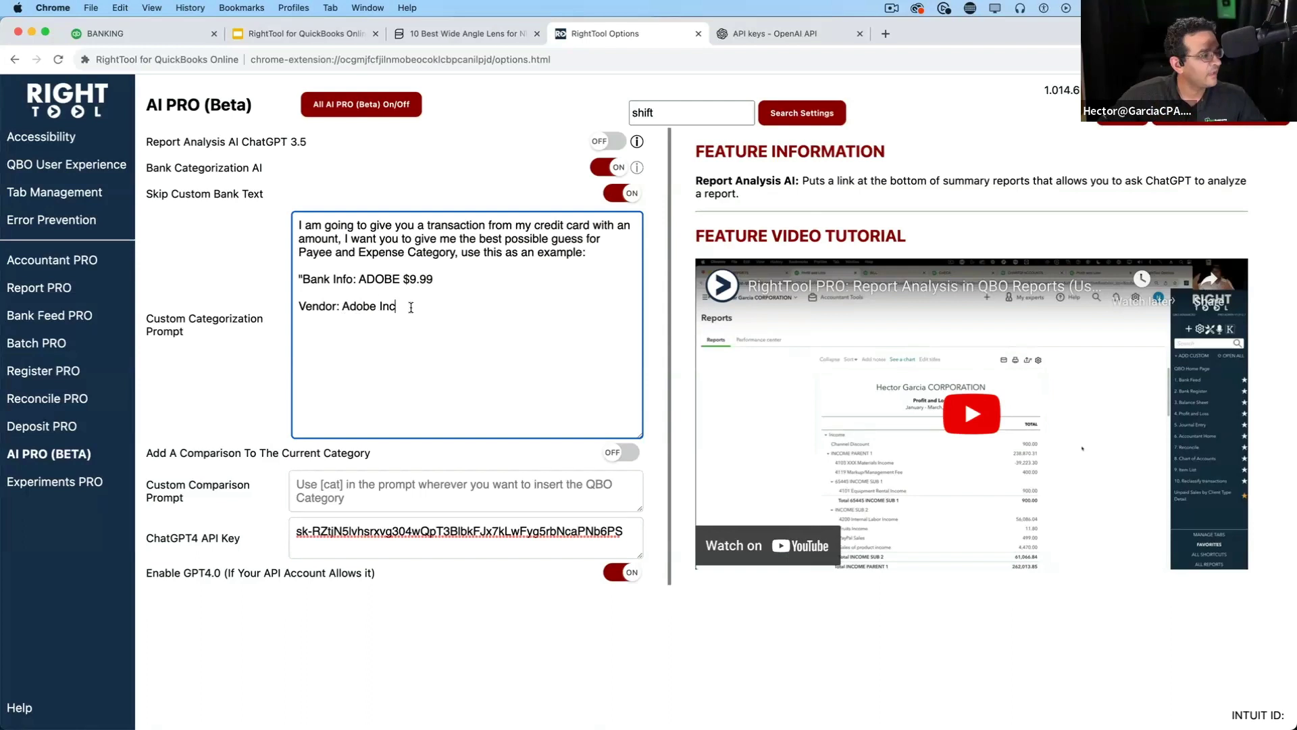
pyautogui.press('Return')
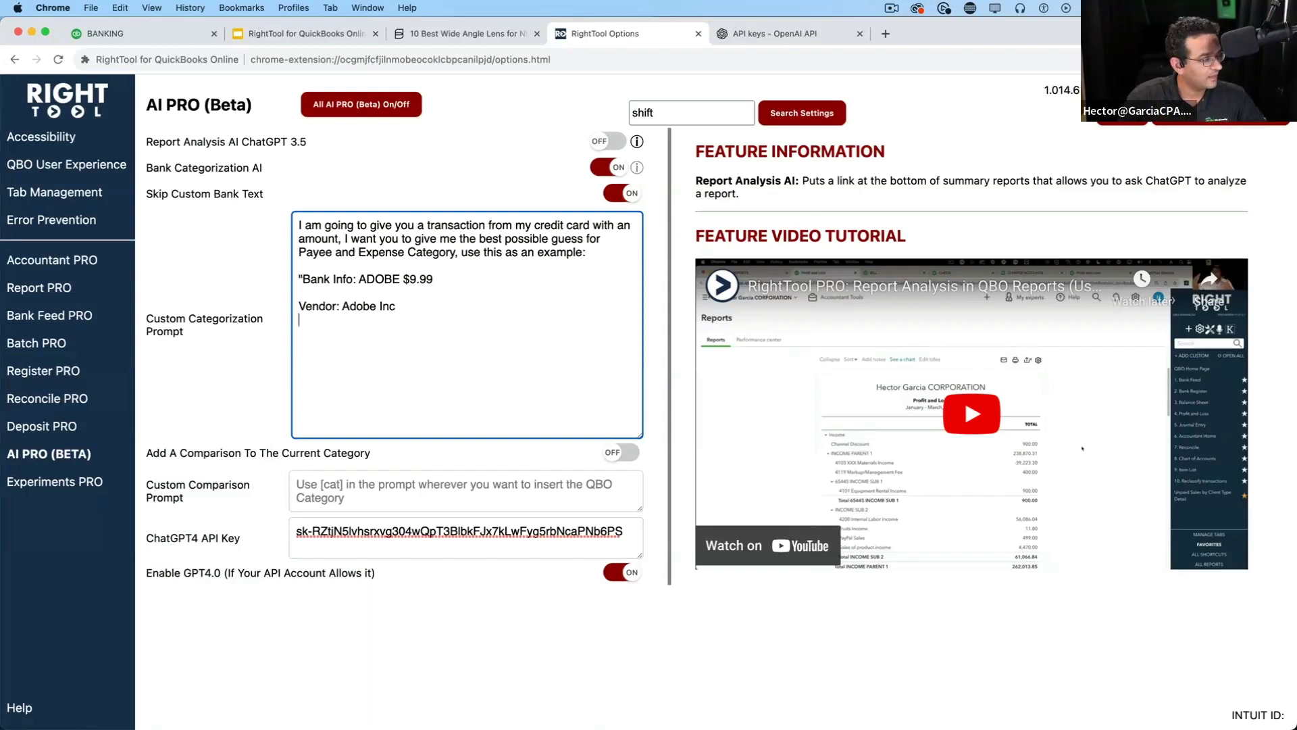
pyautogui.write('Category: ')
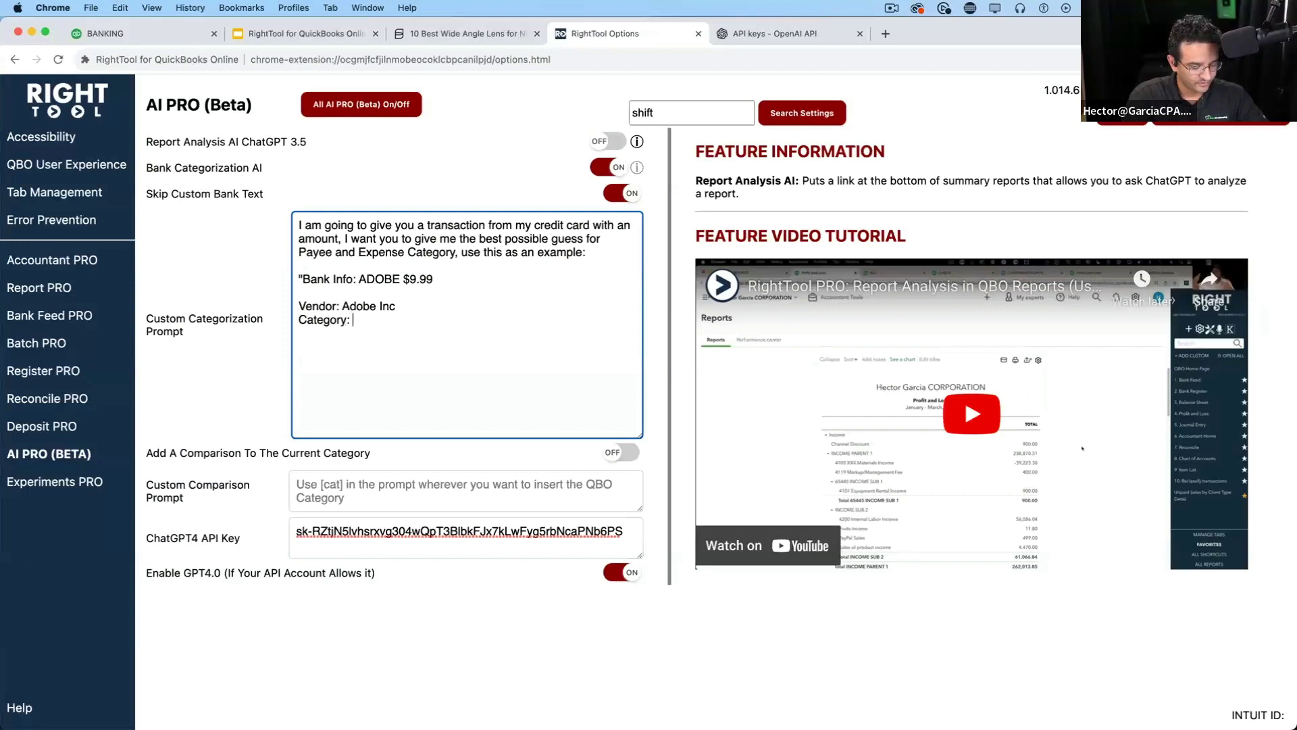
pyautogui.write('Soft')
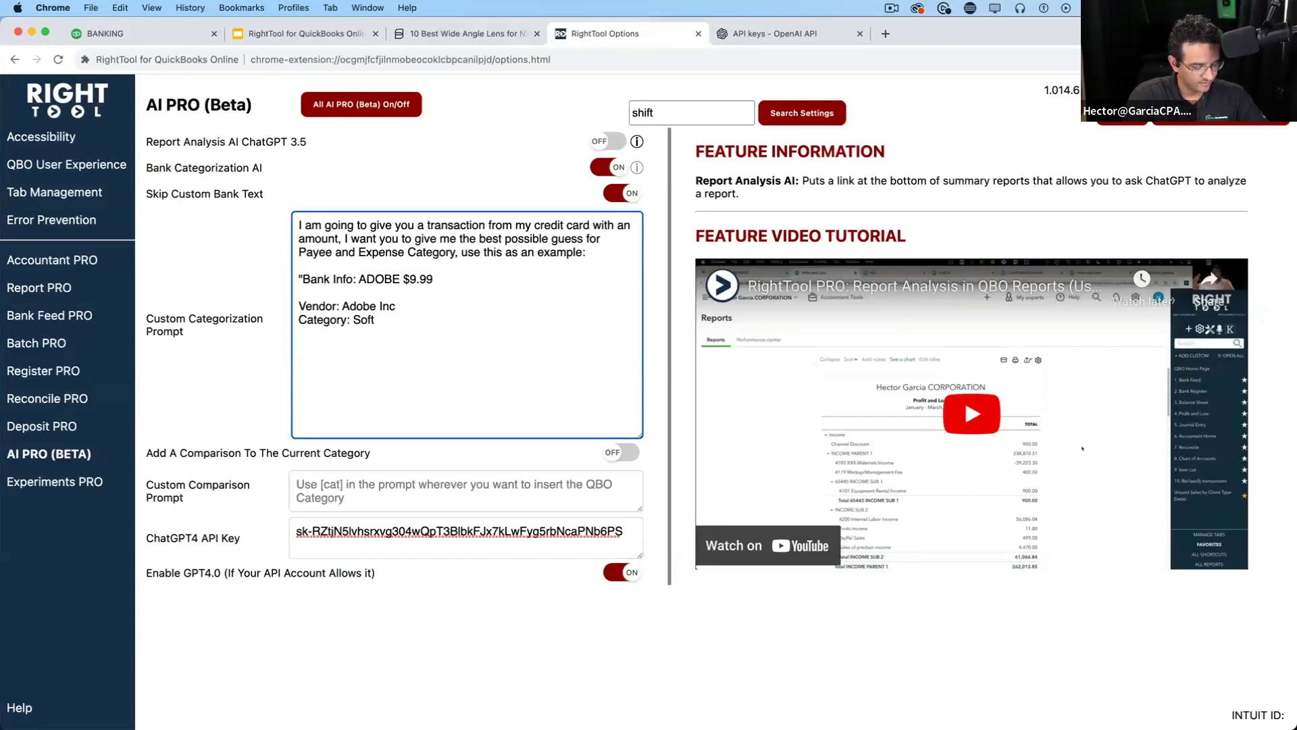
pyautogui.write('ware and Su')
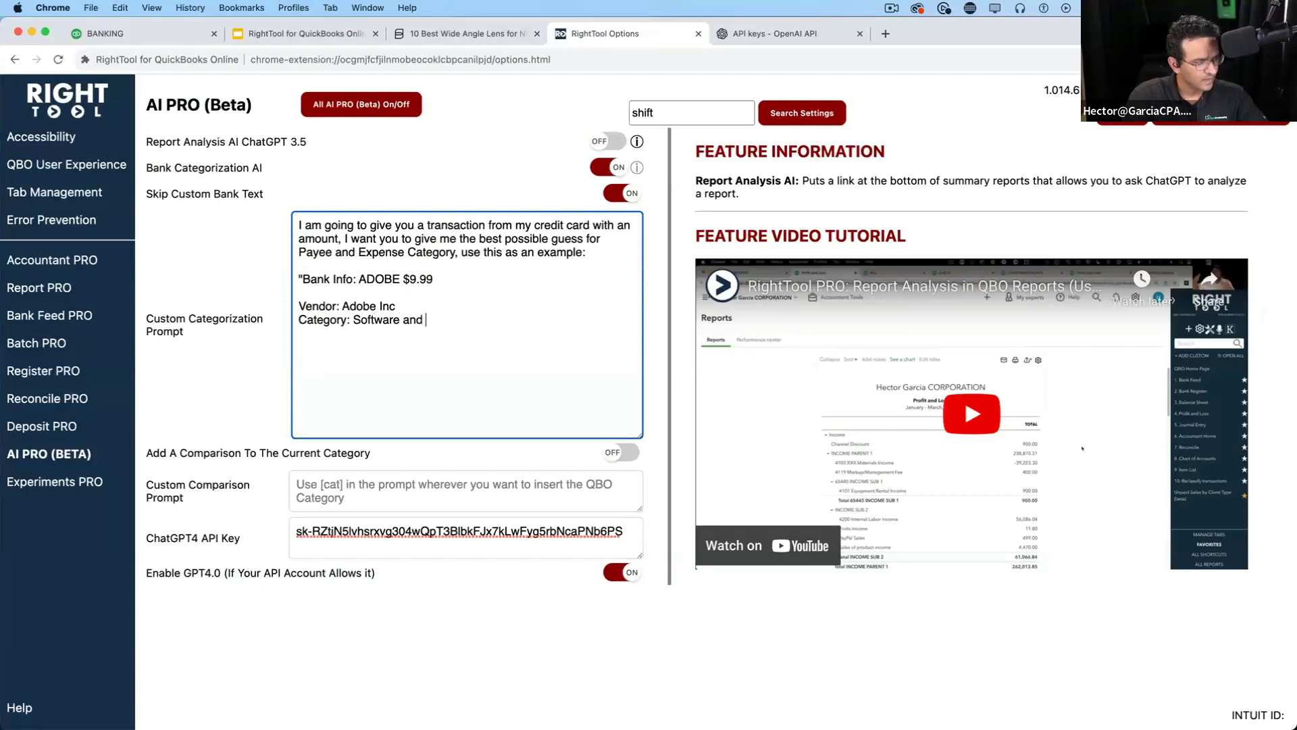
pyautogui.press('BackSpace')
pyautogui.press('BackSpace')
pyautogui.press('BackSpace')
pyautogui.press('BackSpace')
pyautogui.press('BackSpace')
pyautogui.press('BackSpace')
pyautogui.press('BackSpace')
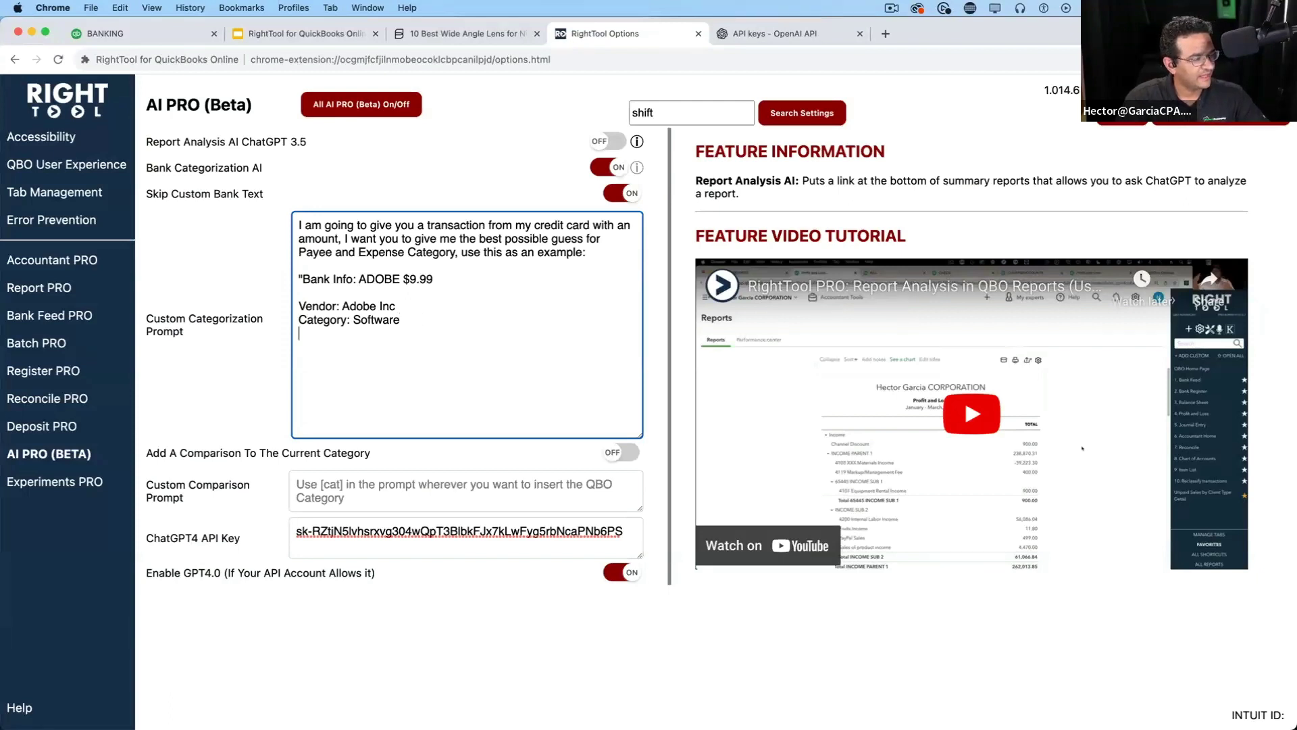
pyautogui.write('"')
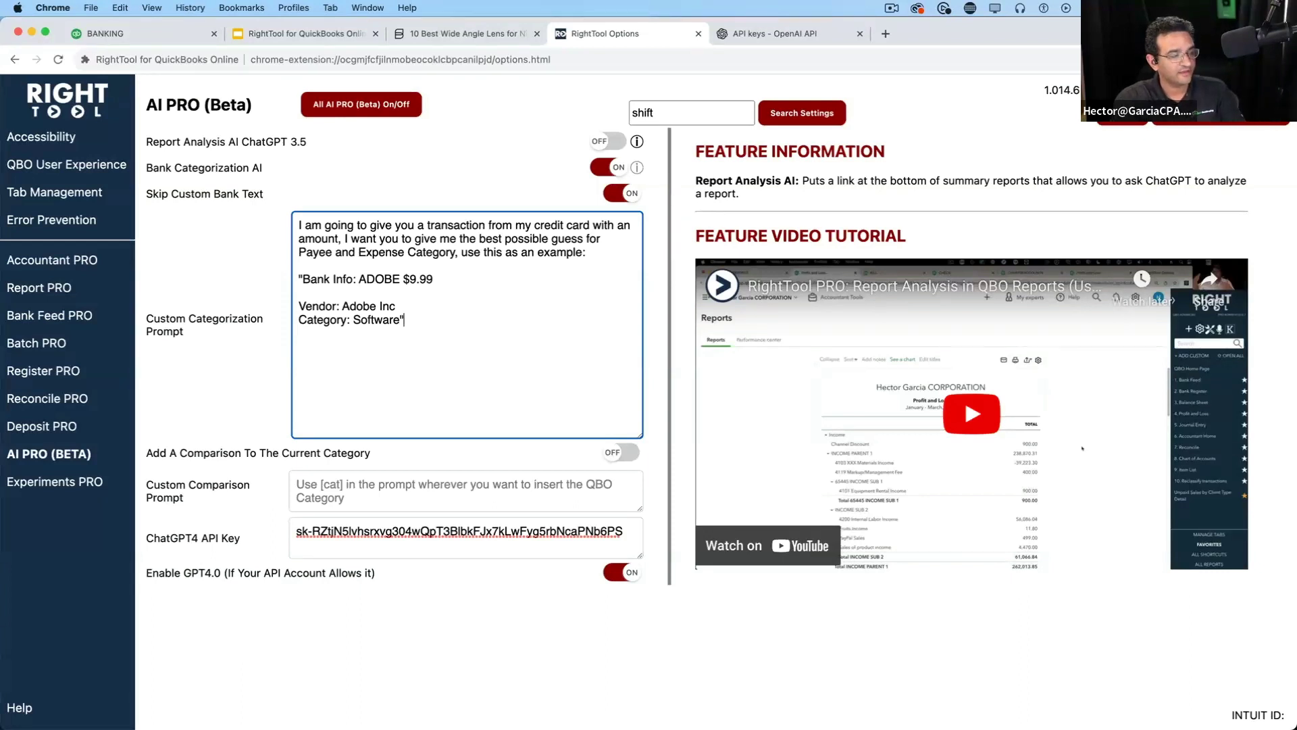
pyautogui.click(1212, 131)
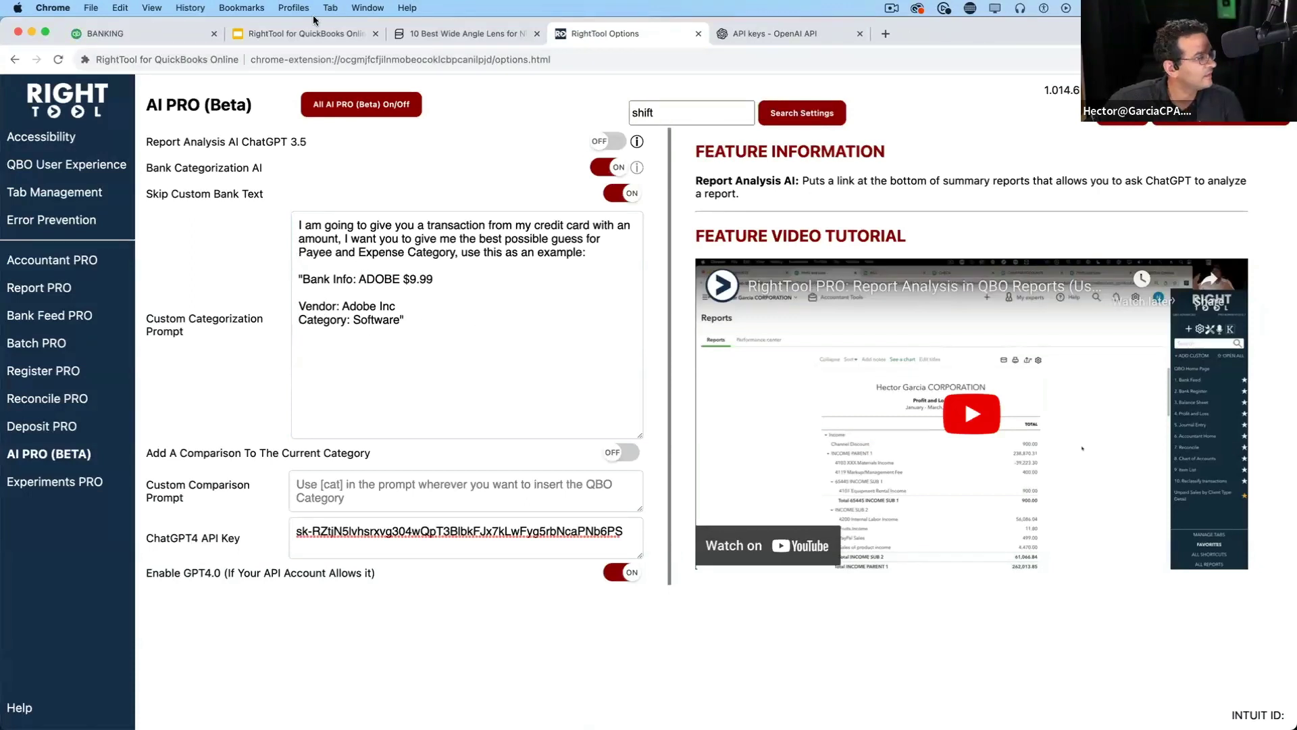
pyautogui.press('super+1')
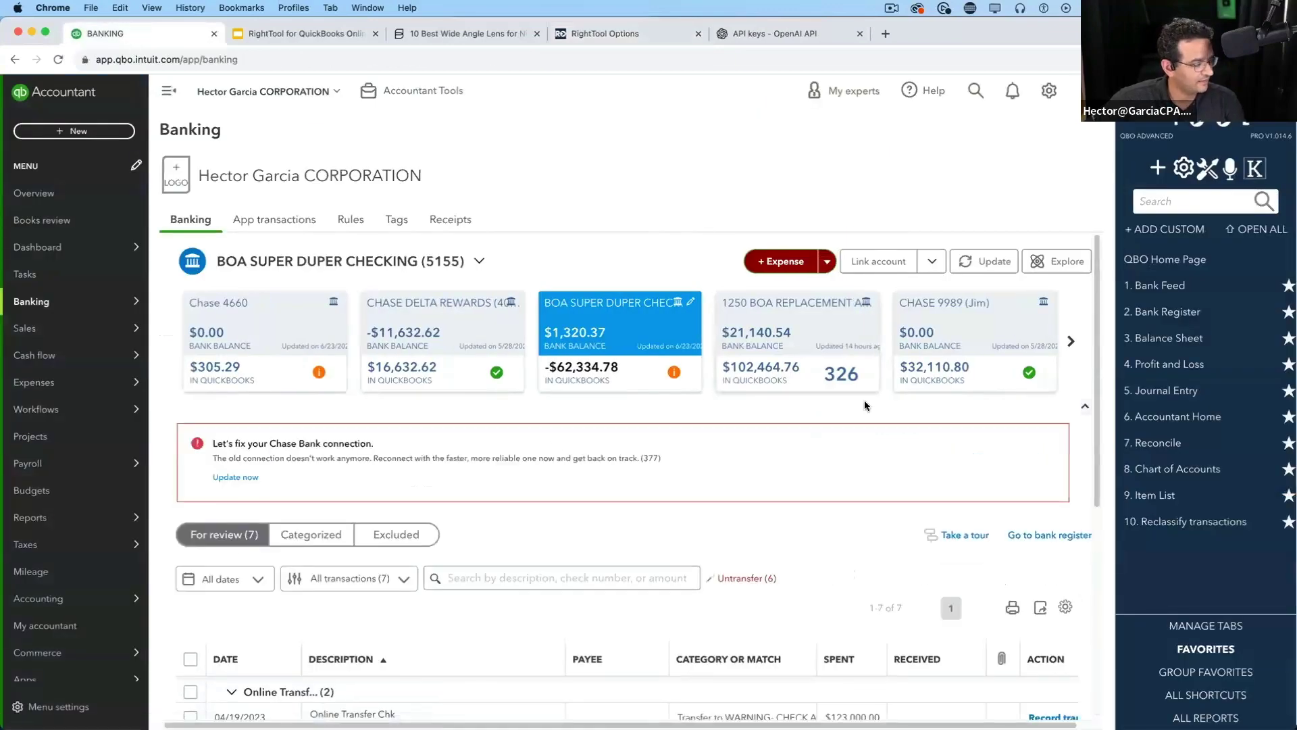
# Page through the bank account cards and open the AMEX1234 bank feed
pyautogui.click(1071, 340)
pyautogui.click(1072, 339)
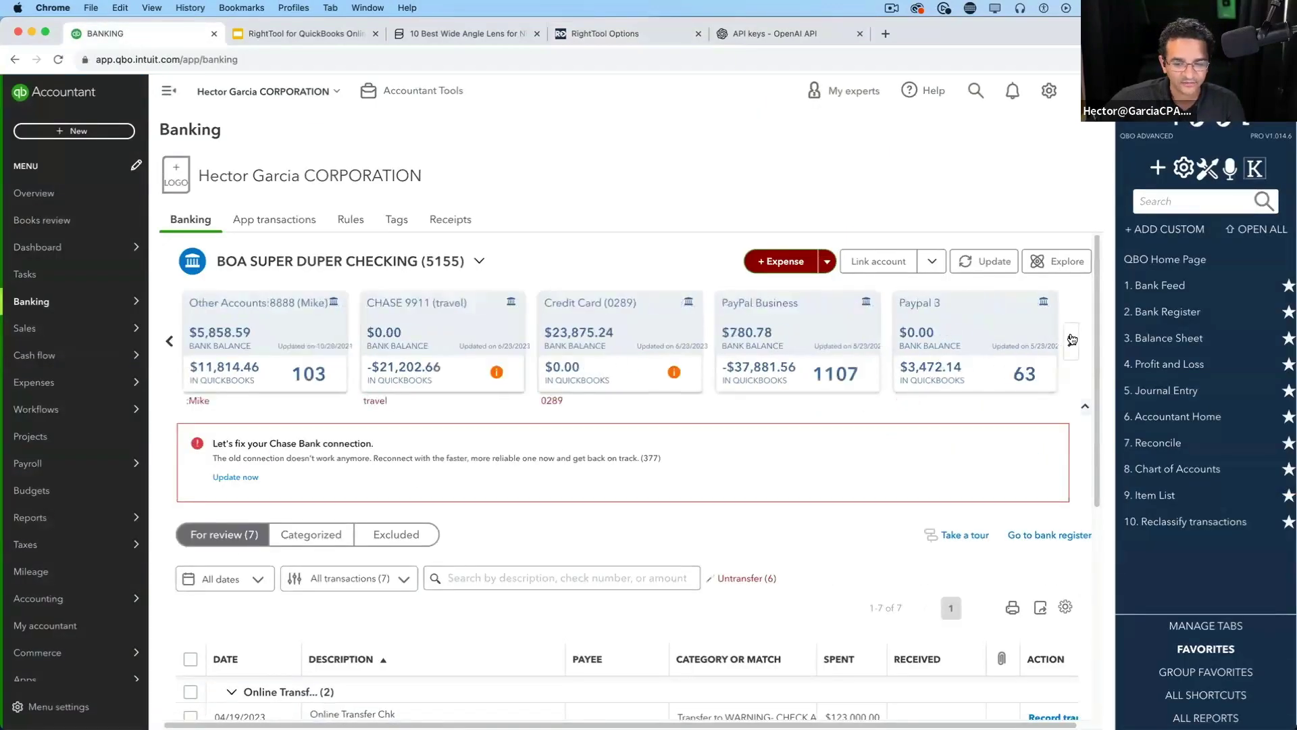
pyautogui.click(1072, 339)
pyautogui.click(1072, 339)
pyautogui.click(1072, 339)
pyautogui.click(1071, 339)
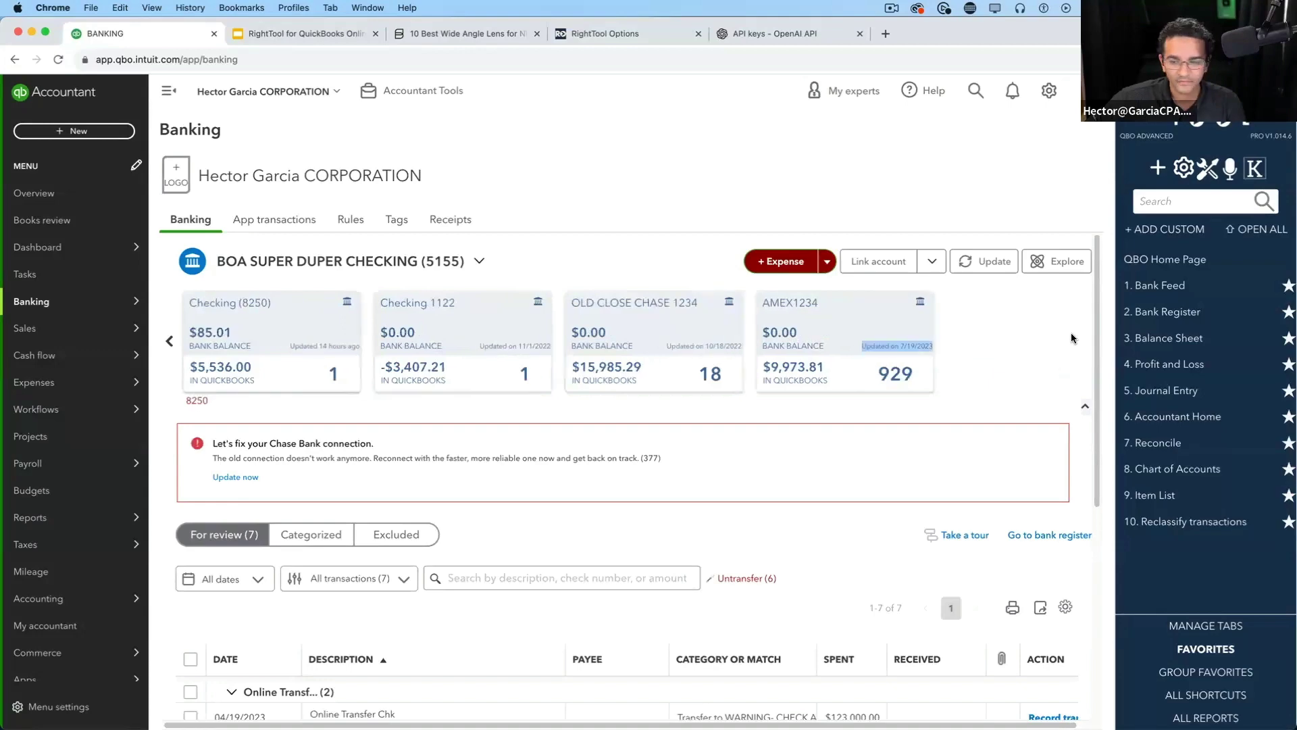
pyautogui.click(811, 331)
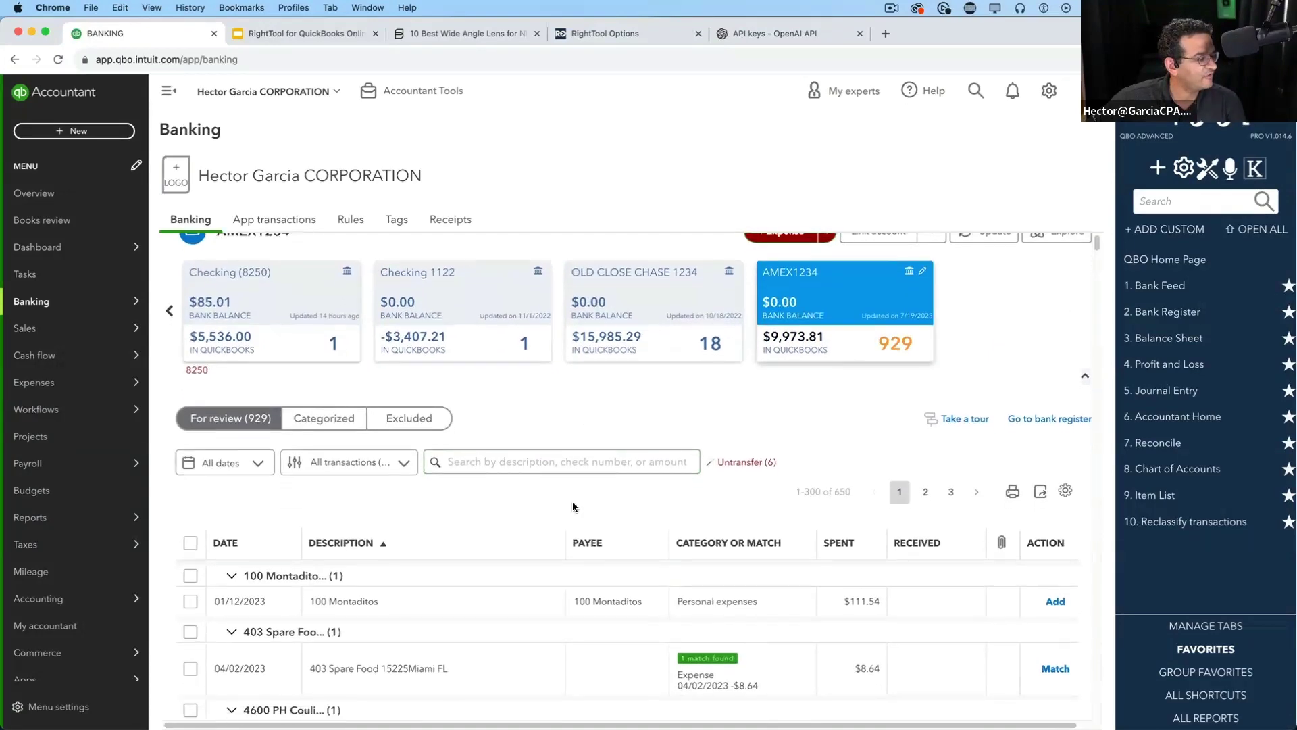
# Expand the 01/12/2023 $7.02 7FTXARENA transaction for categorizing
pyautogui.scroll(-5, 428, 498)
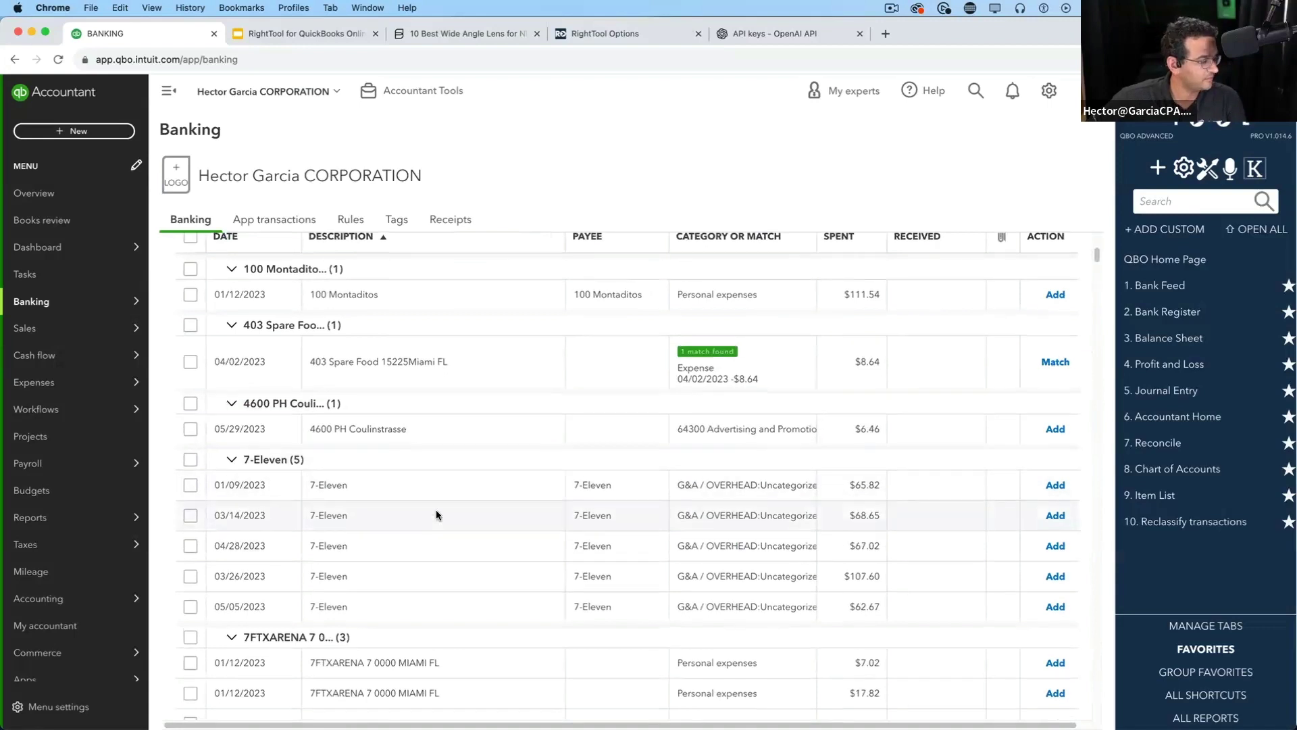
pyautogui.scroll(-1, 434, 515)
pyautogui.scroll(-5, 428, 527)
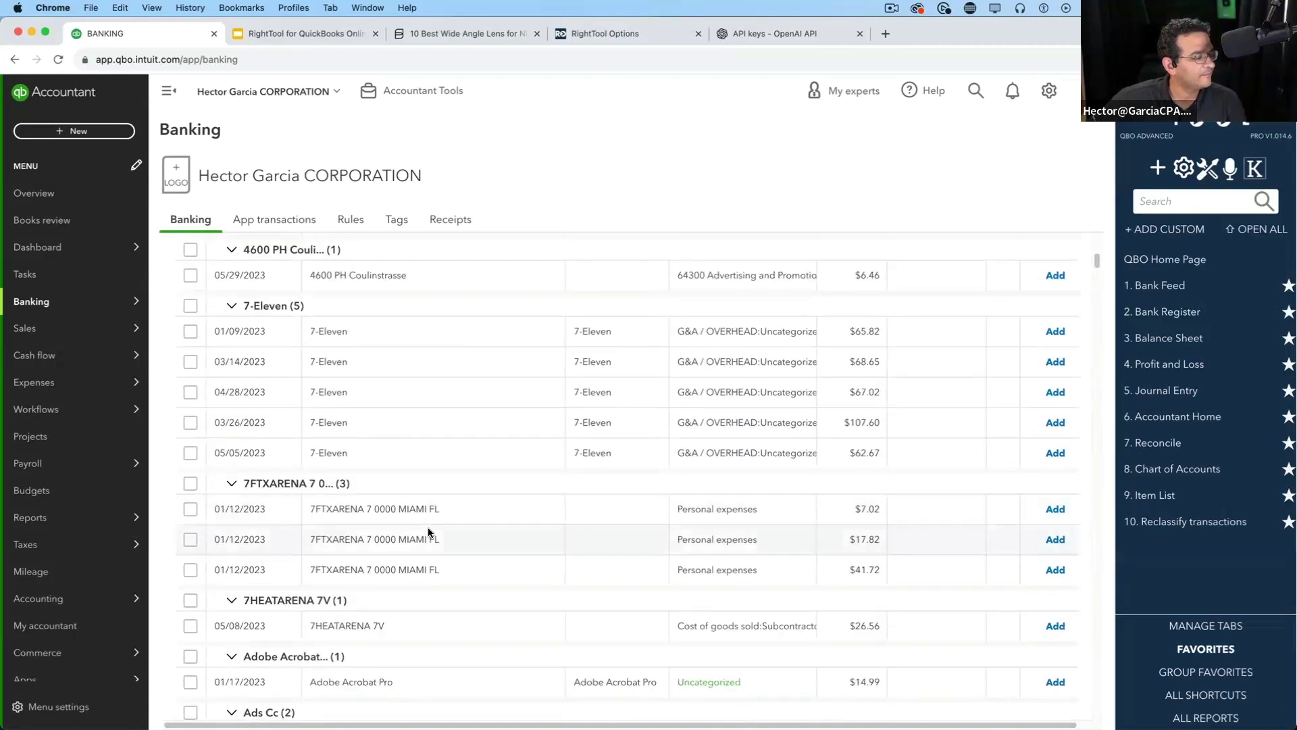
pyautogui.click(346, 607)
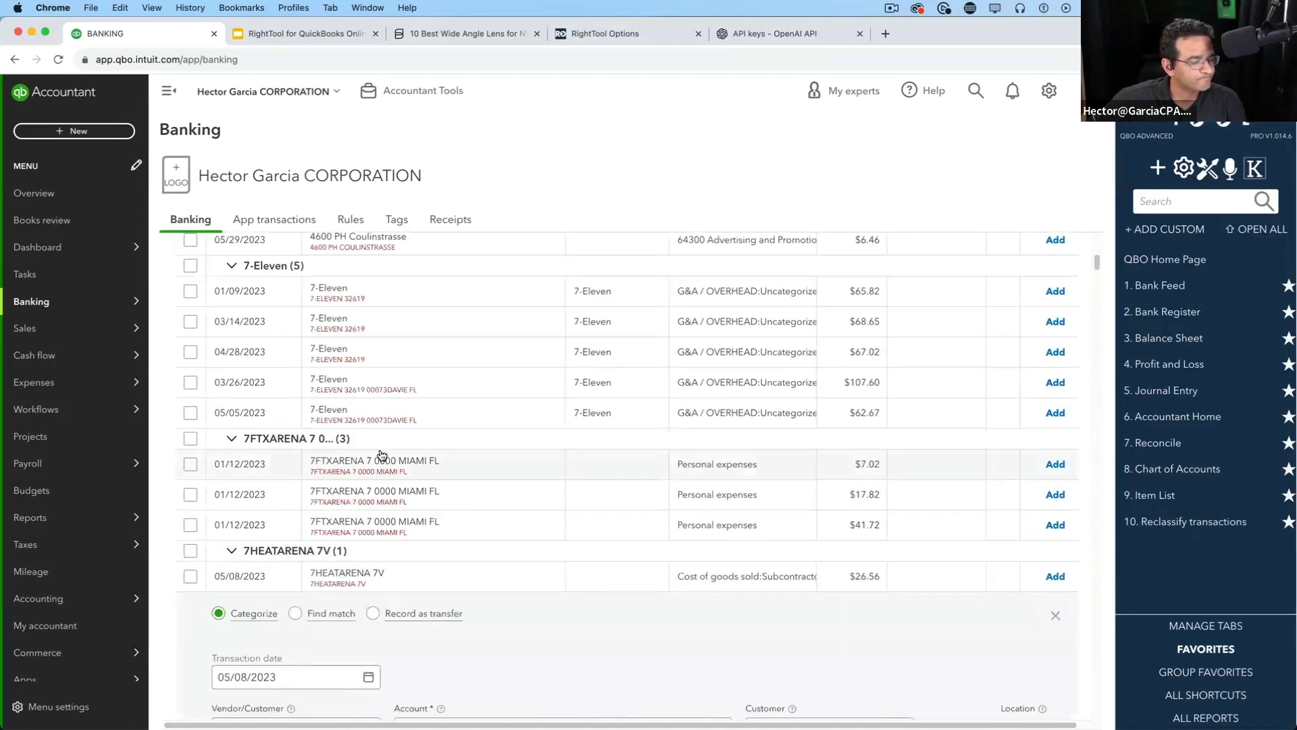
pyautogui.click(514, 461)
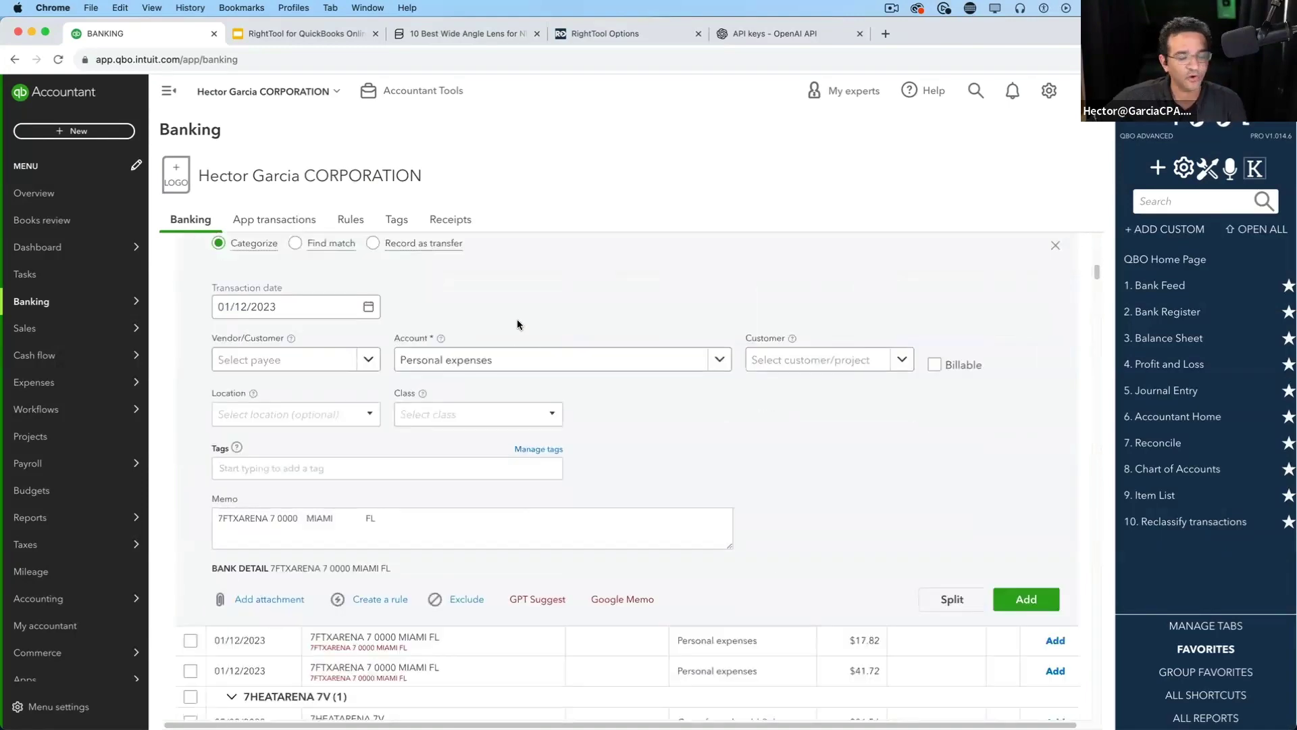
pyautogui.click(548, 601)
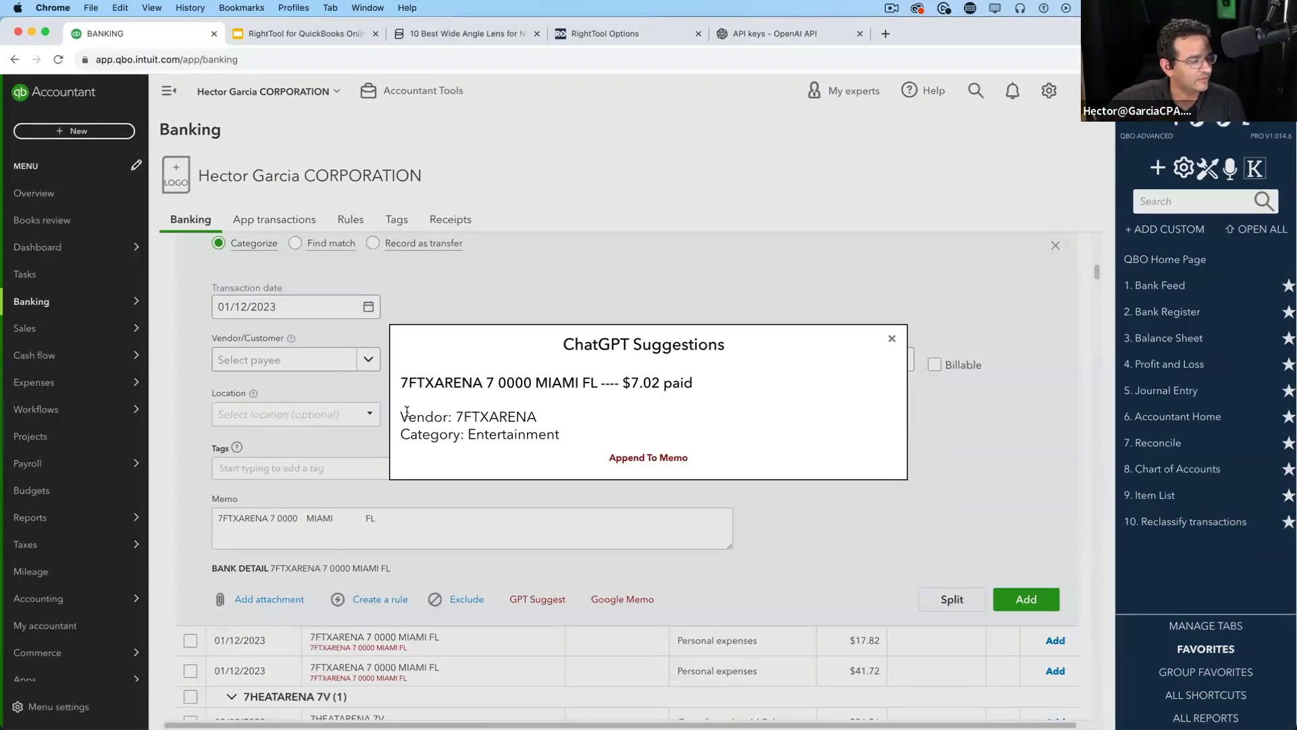
pyautogui.moveTo(402, 417); pyautogui.dragTo(585, 436)
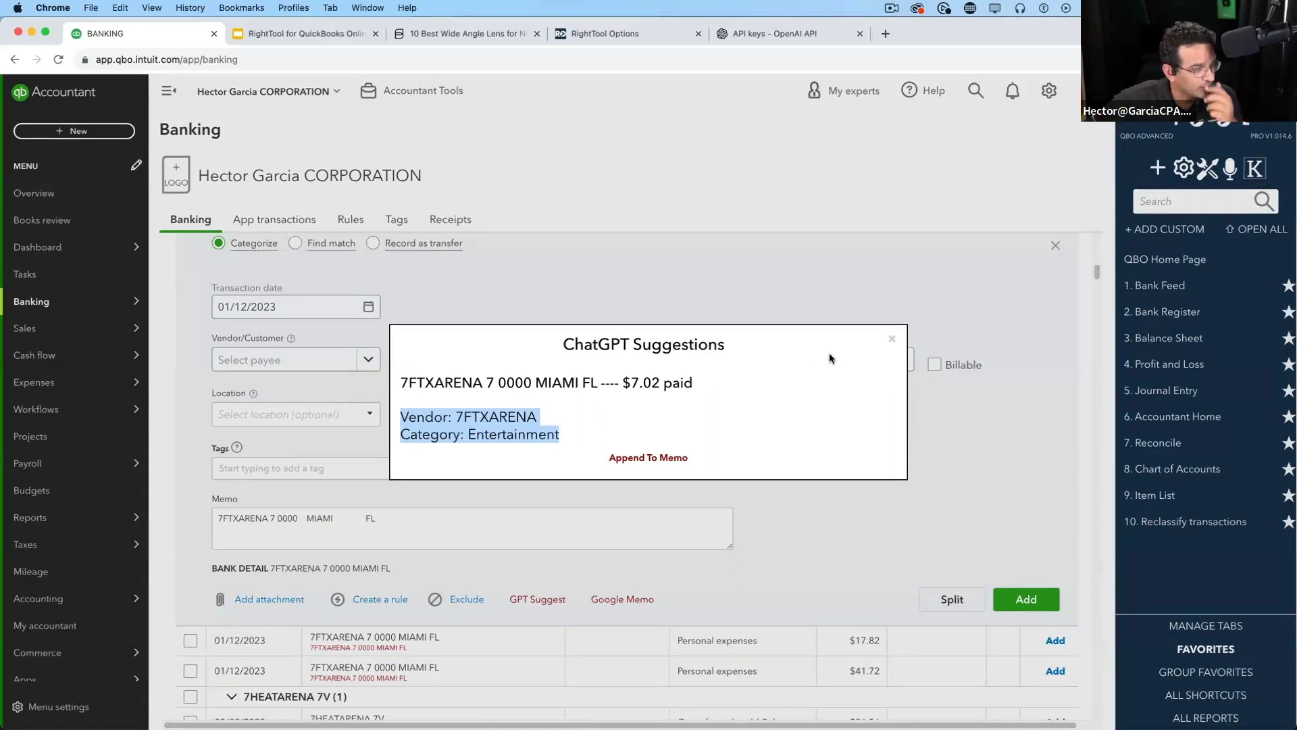
pyautogui.click(892, 340)
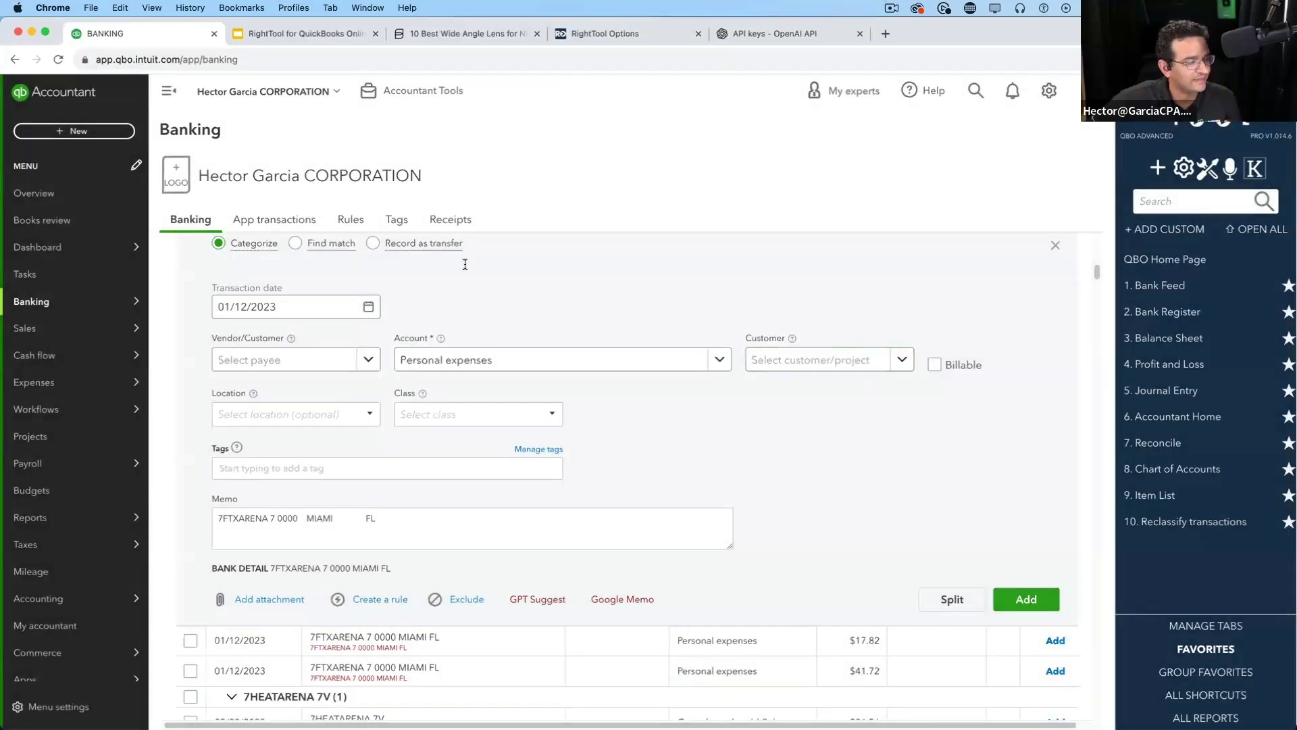
pyautogui.click(473, 360)
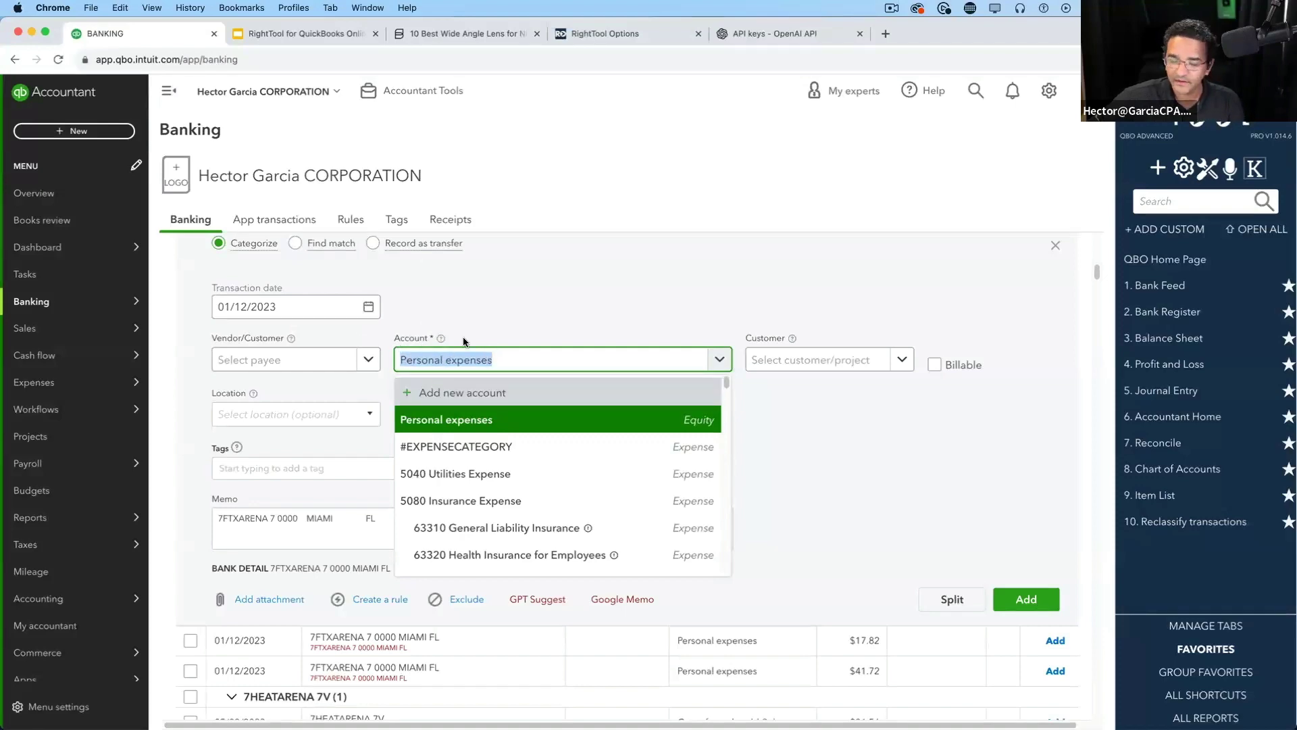
pyautogui.click(544, 315)
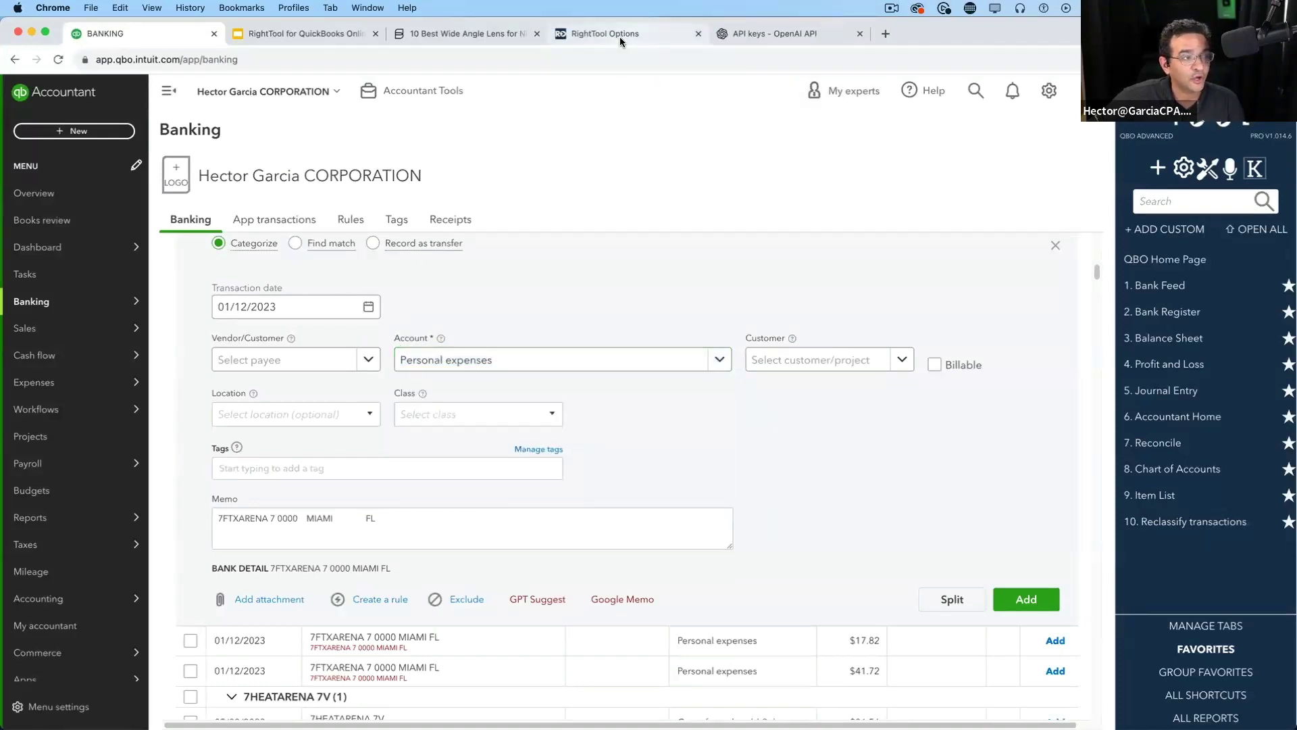
# Write a comparison prompt asking how far the ChatGPT category suggestion is from the [cat] QuickBooks category
pyautogui.click(620, 41)
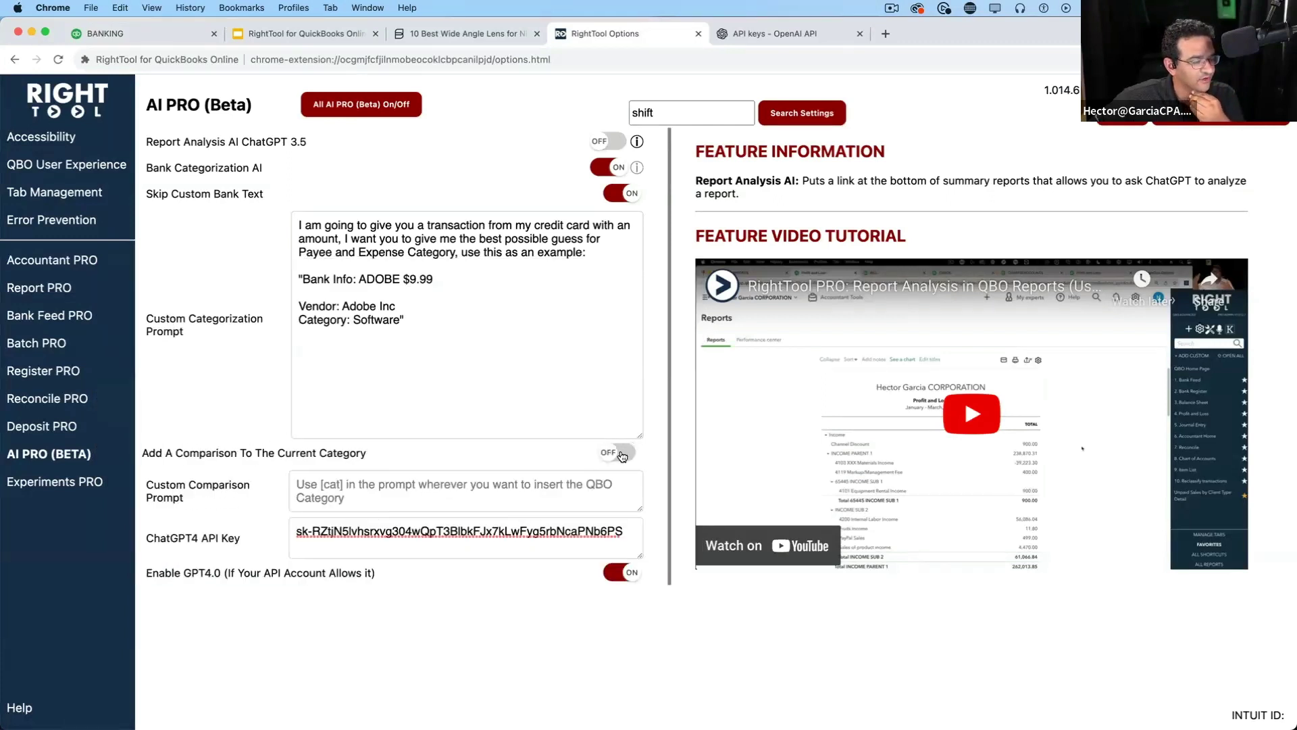
pyautogui.click(376, 500)
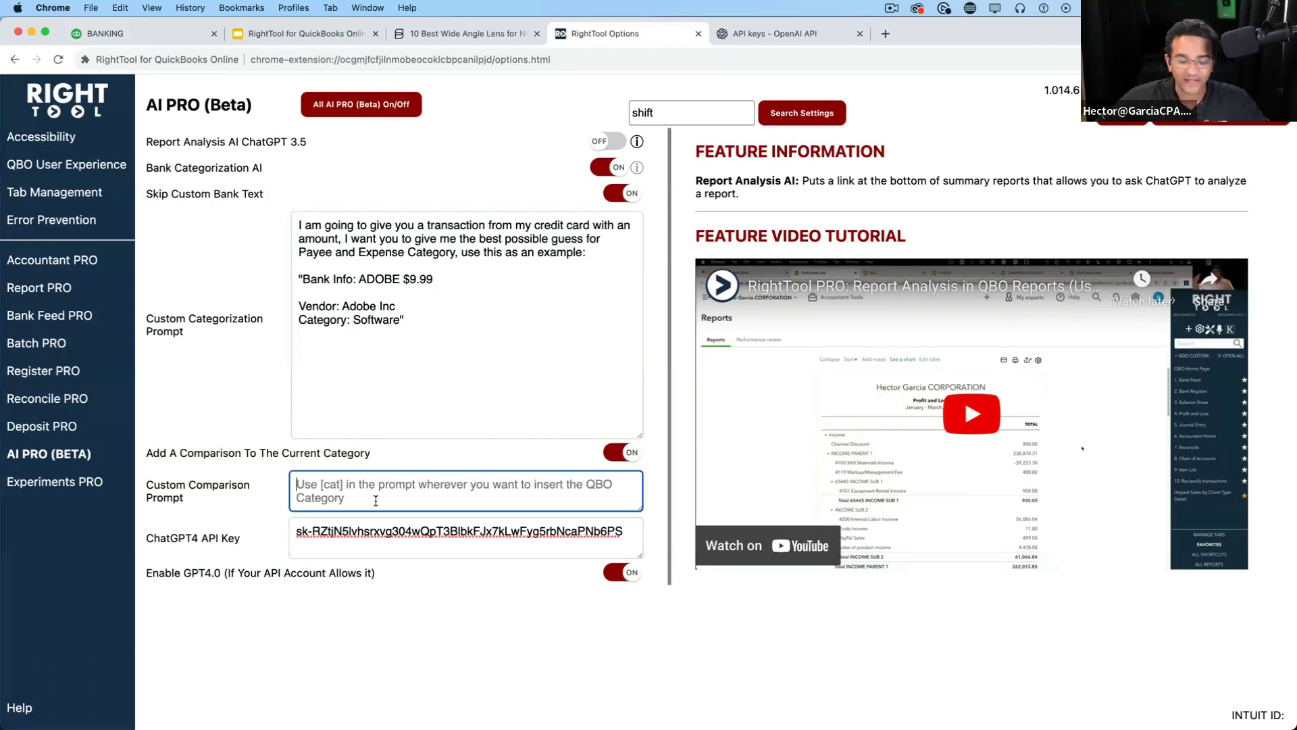
pyautogui.write('Base')
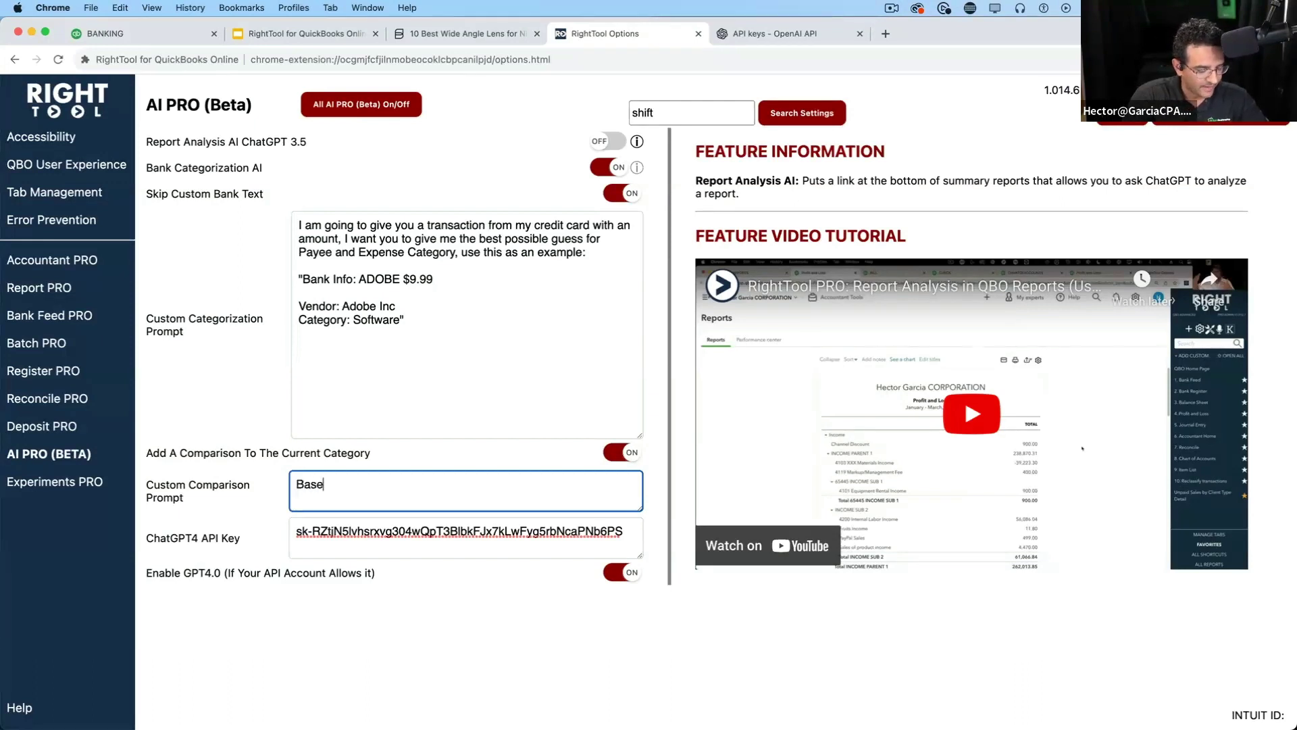
pyautogui.write('d on the Chat')
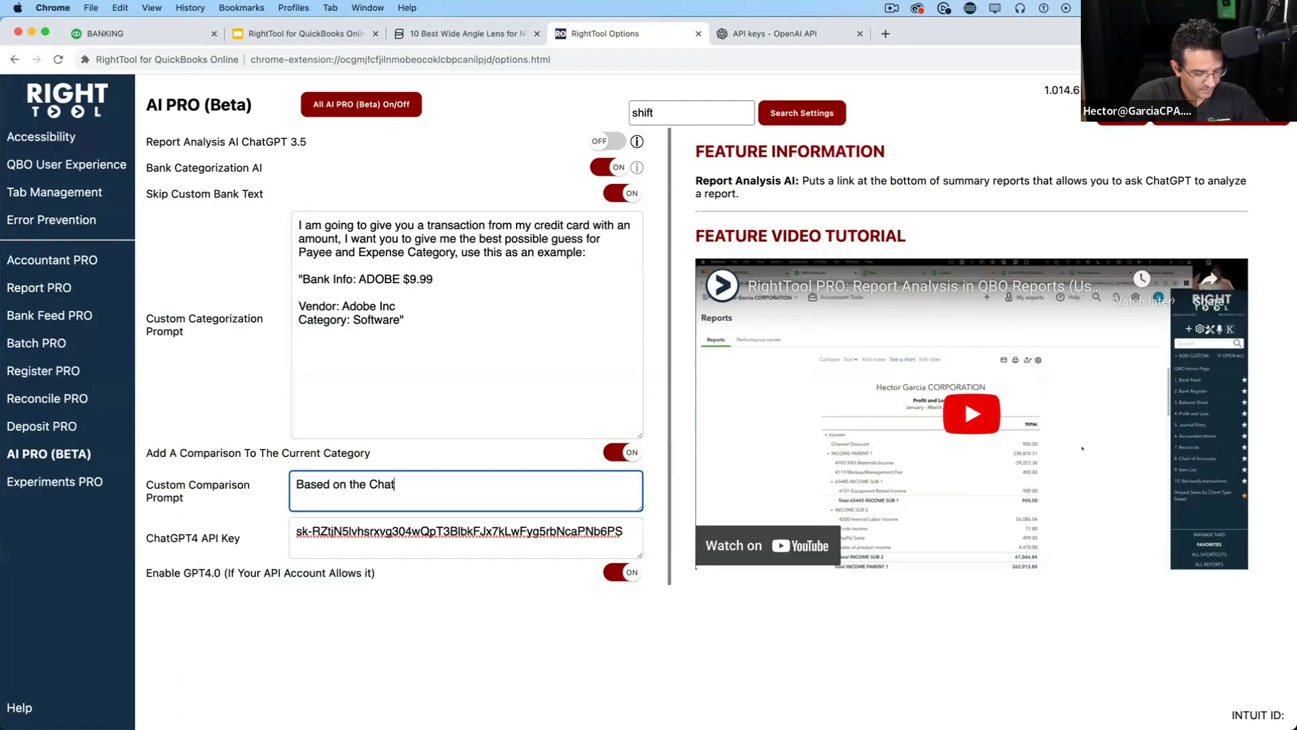
pyautogui.write('GPT Categor')
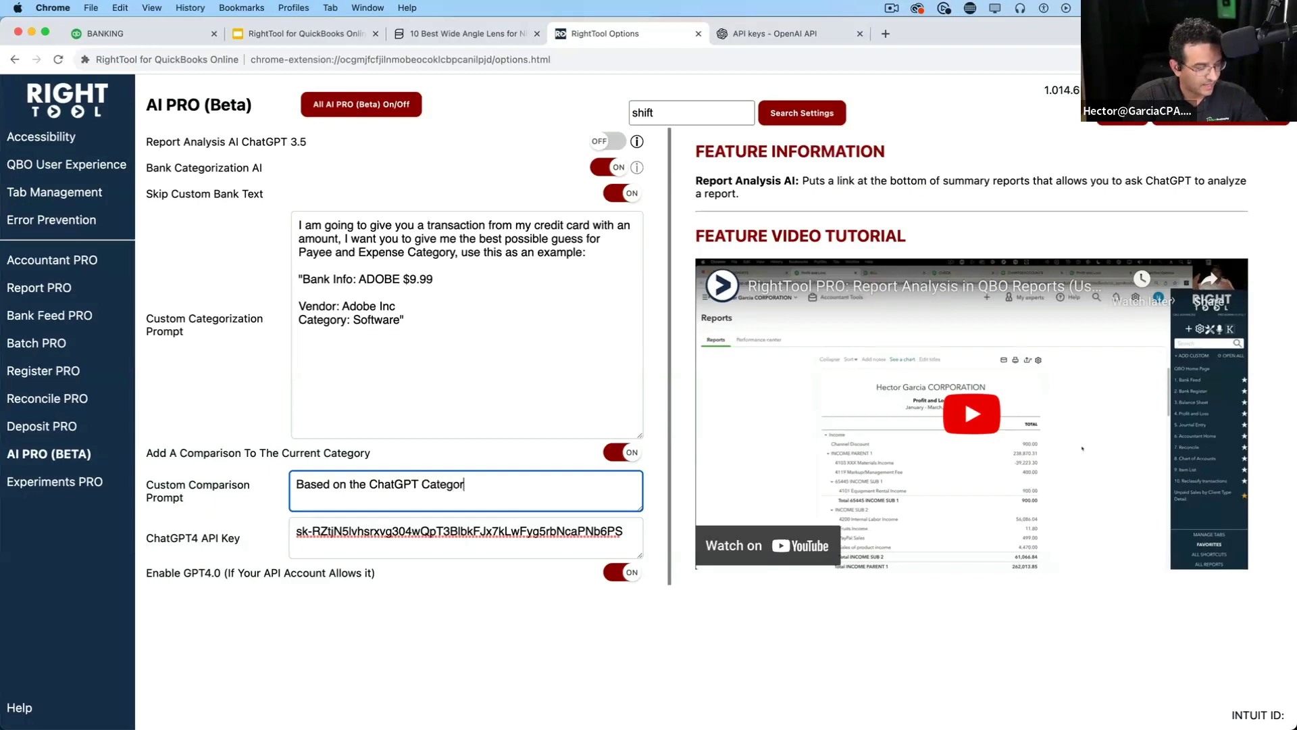
pyautogui.write('y usage')
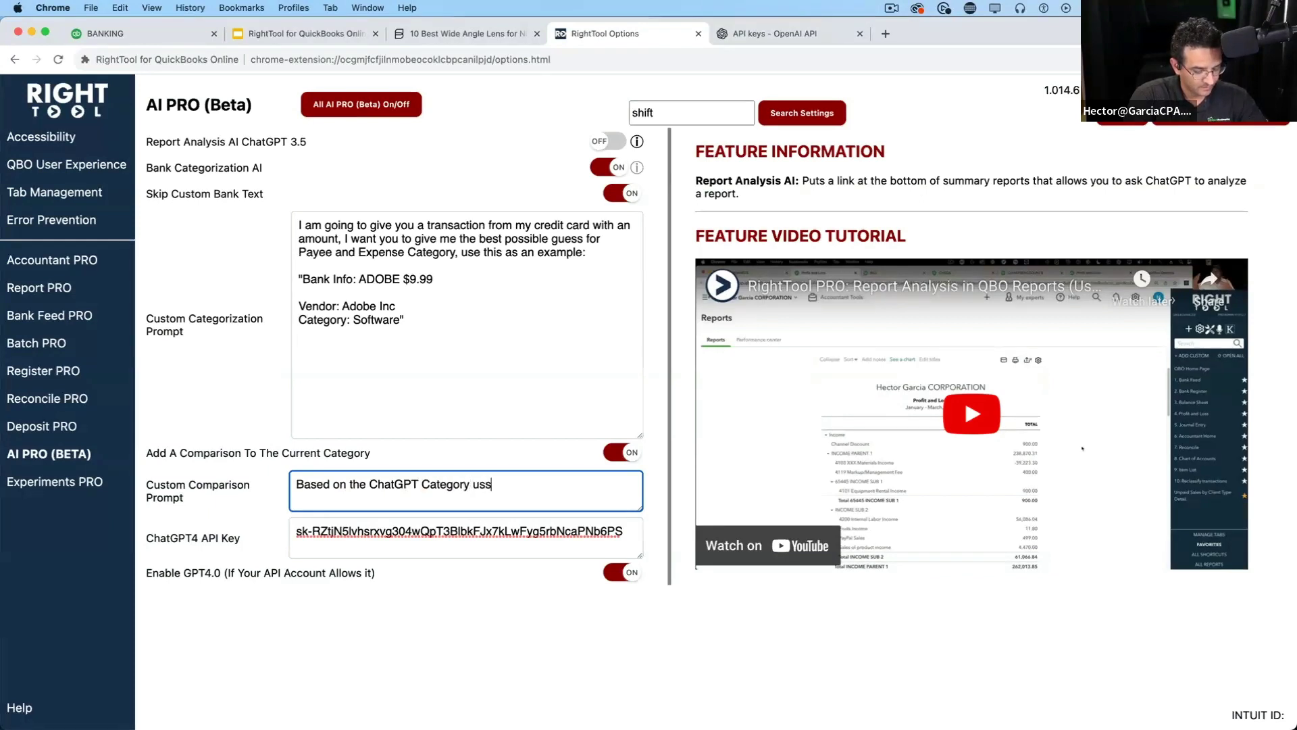
pyautogui.press('BackSpace')
pyautogui.press('BackSpace')
pyautogui.press('BackSpace')
pyautogui.press('BackSpace')
pyautogui.press('BackSpace')
pyautogui.write('sugf')
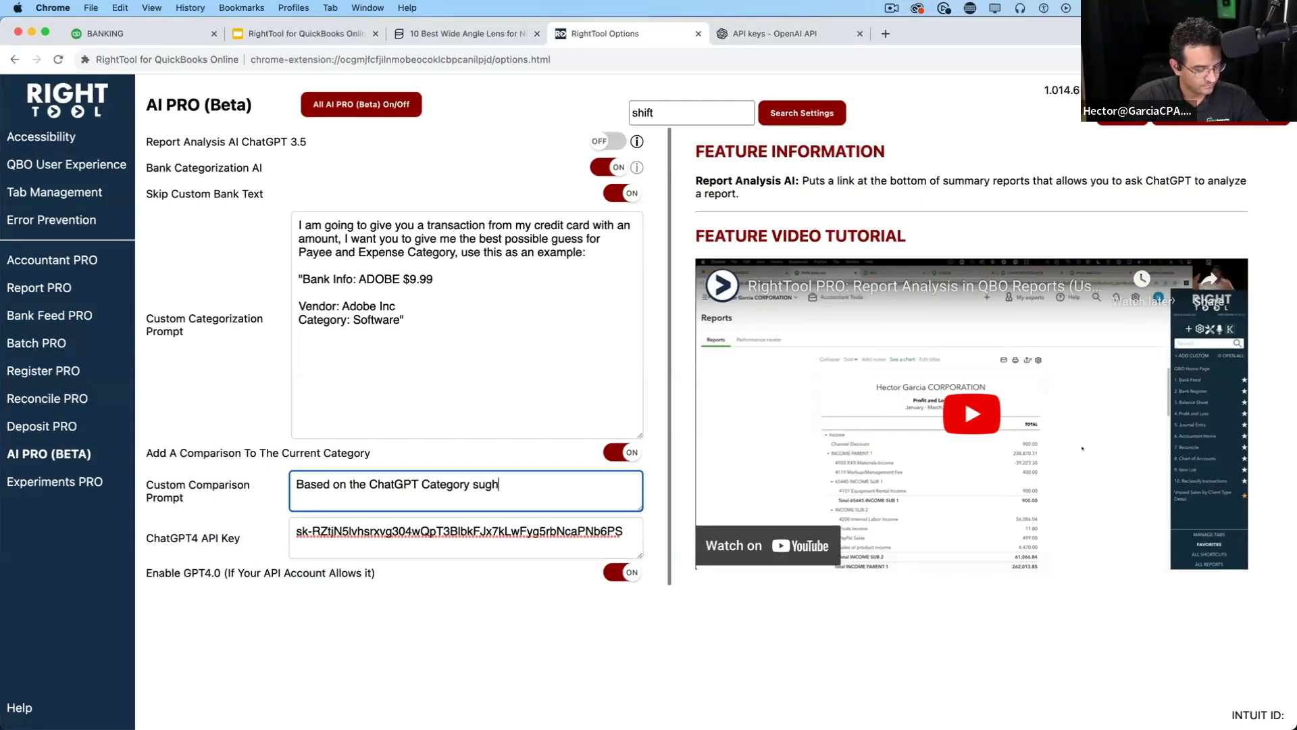
pyautogui.press('BackSpace')
pyautogui.press('BackSpace')
pyautogui.write('ggestion, how far is t')
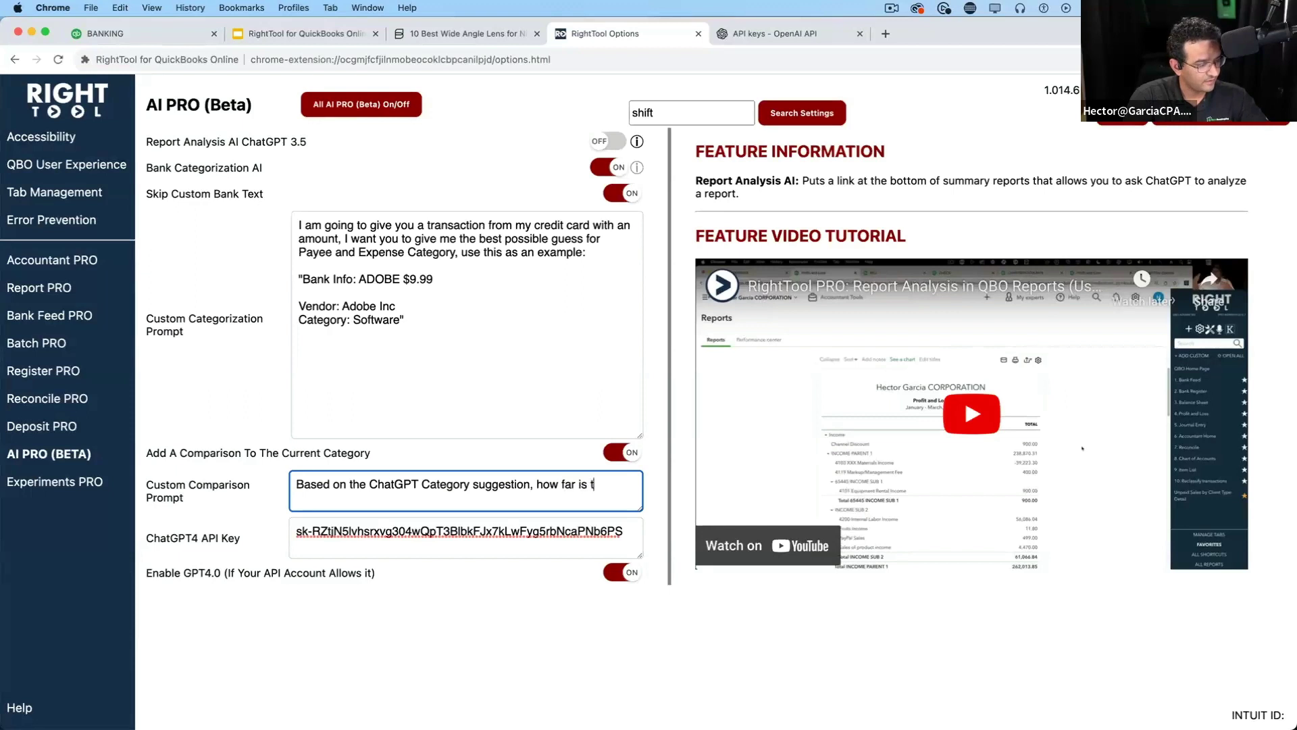
pyautogui.write('hat from ')
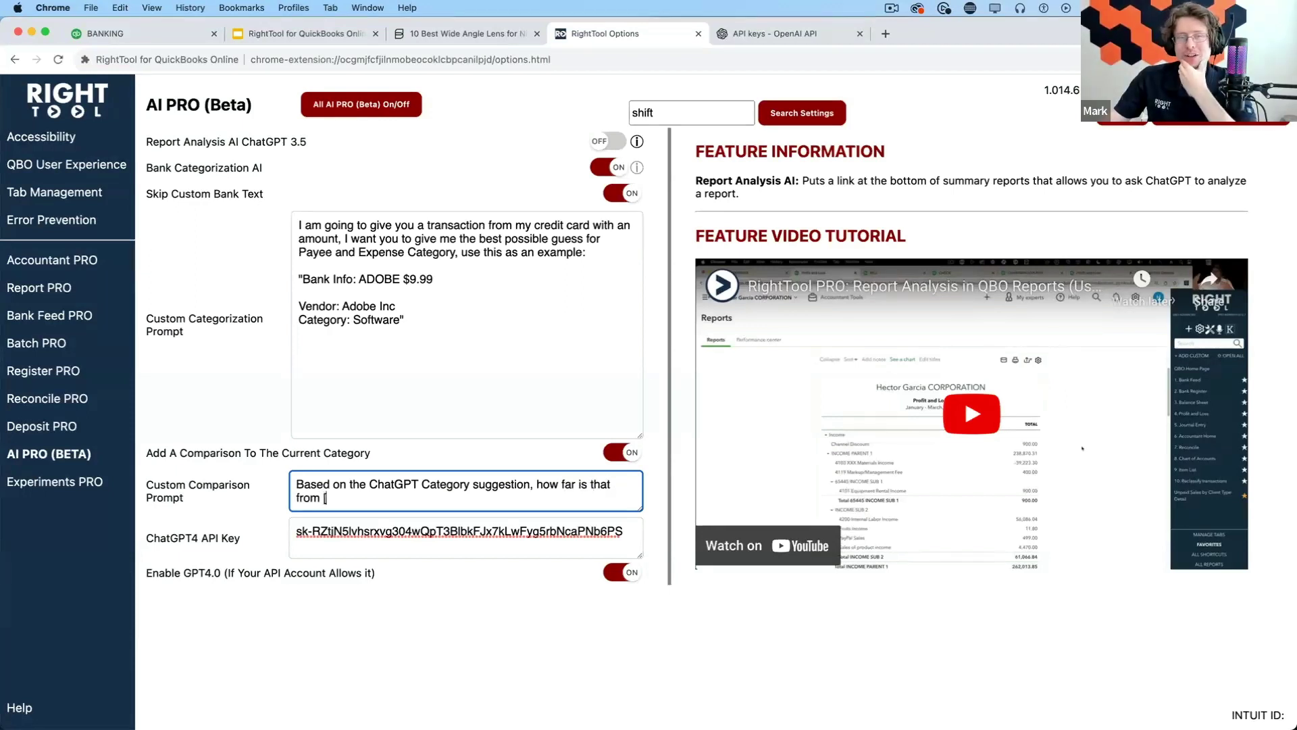
pyautogui.write('[cat')
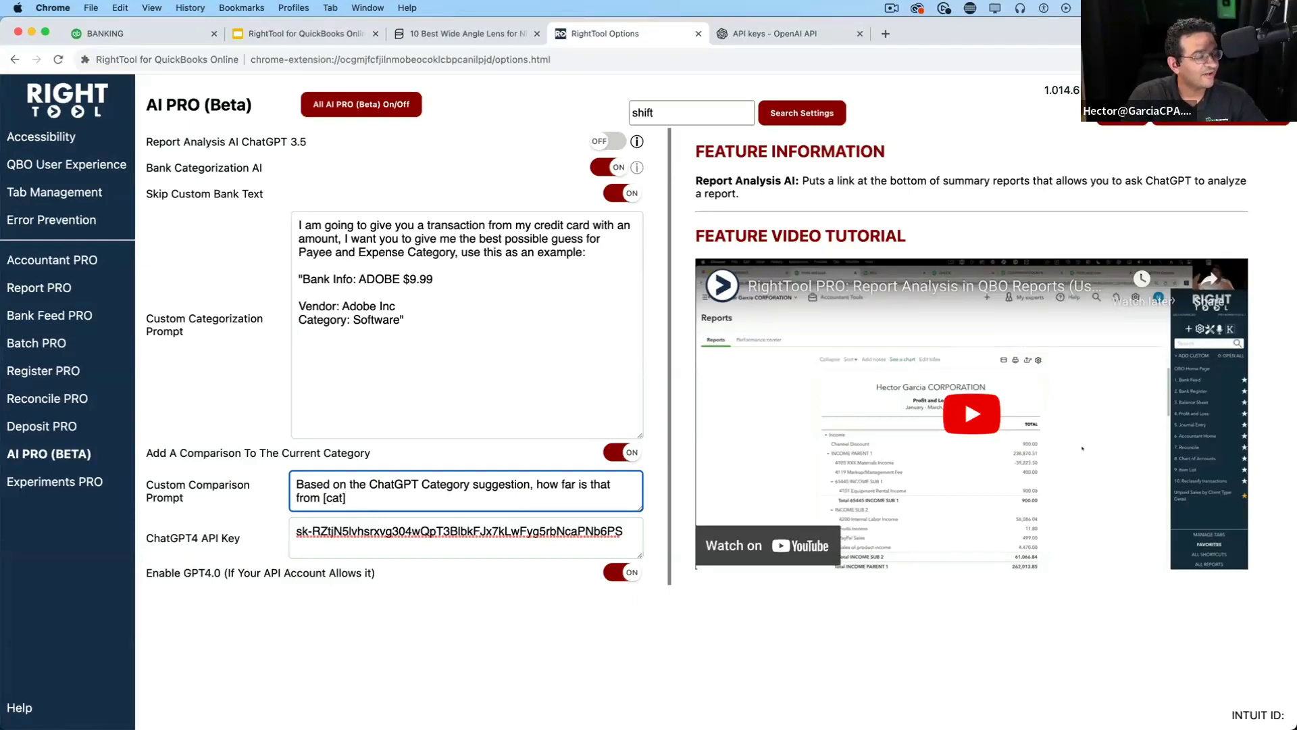
pyautogui.write('] category sy')
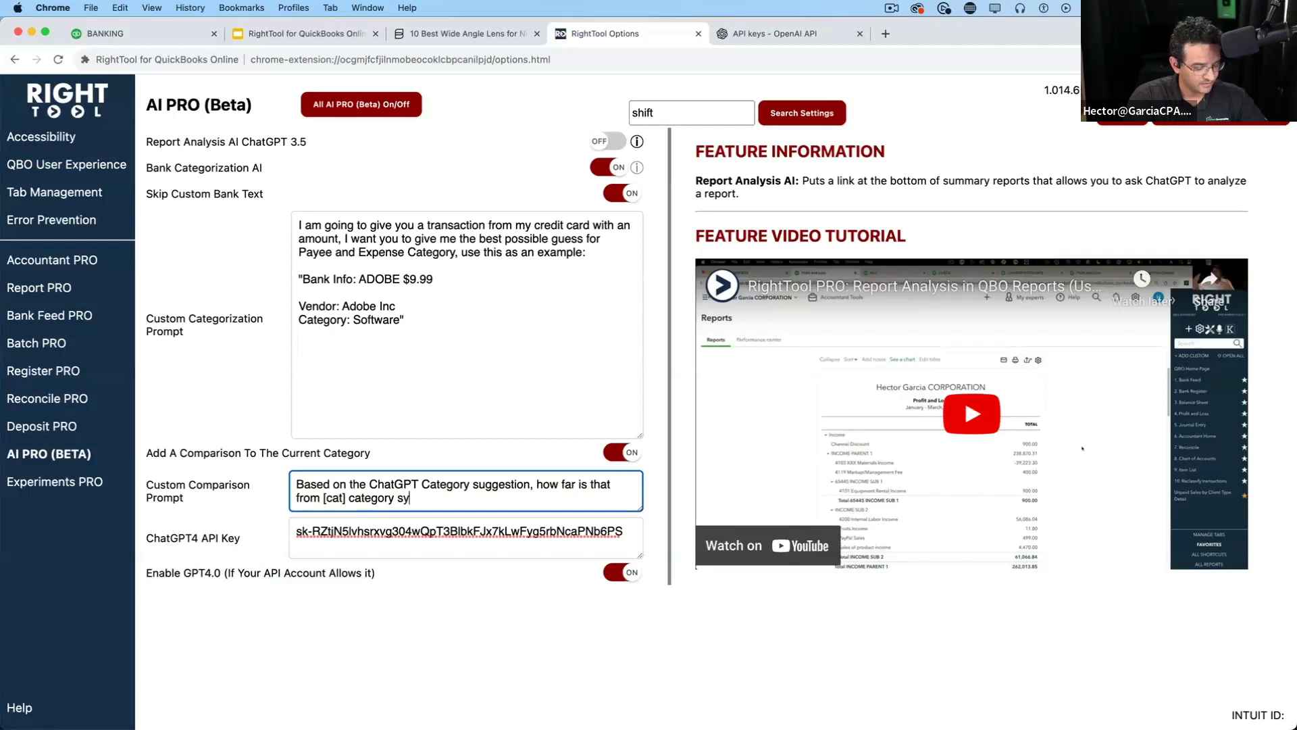
pyautogui.press('BackSpace')
pyautogui.write('uggested')
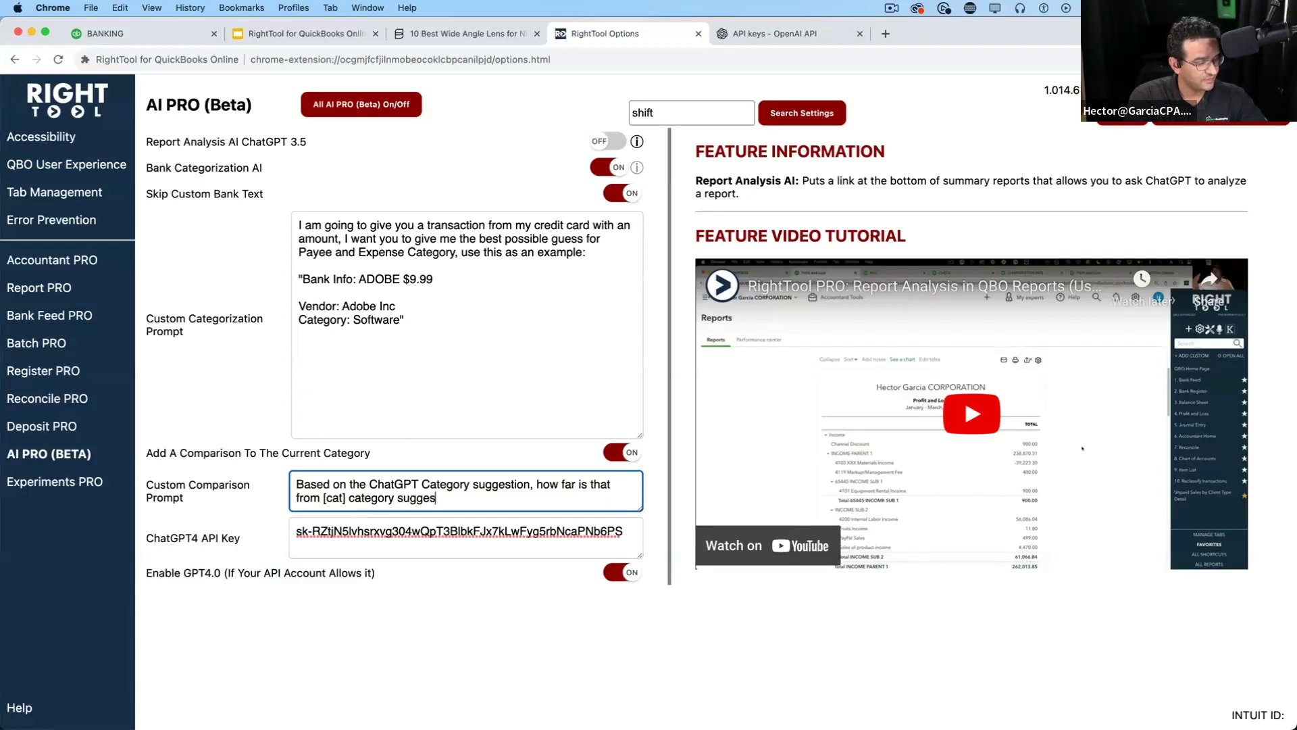
pyautogui.press('BackSpace')
pyautogui.press('BackSpace')
pyautogui.write('ed by ')
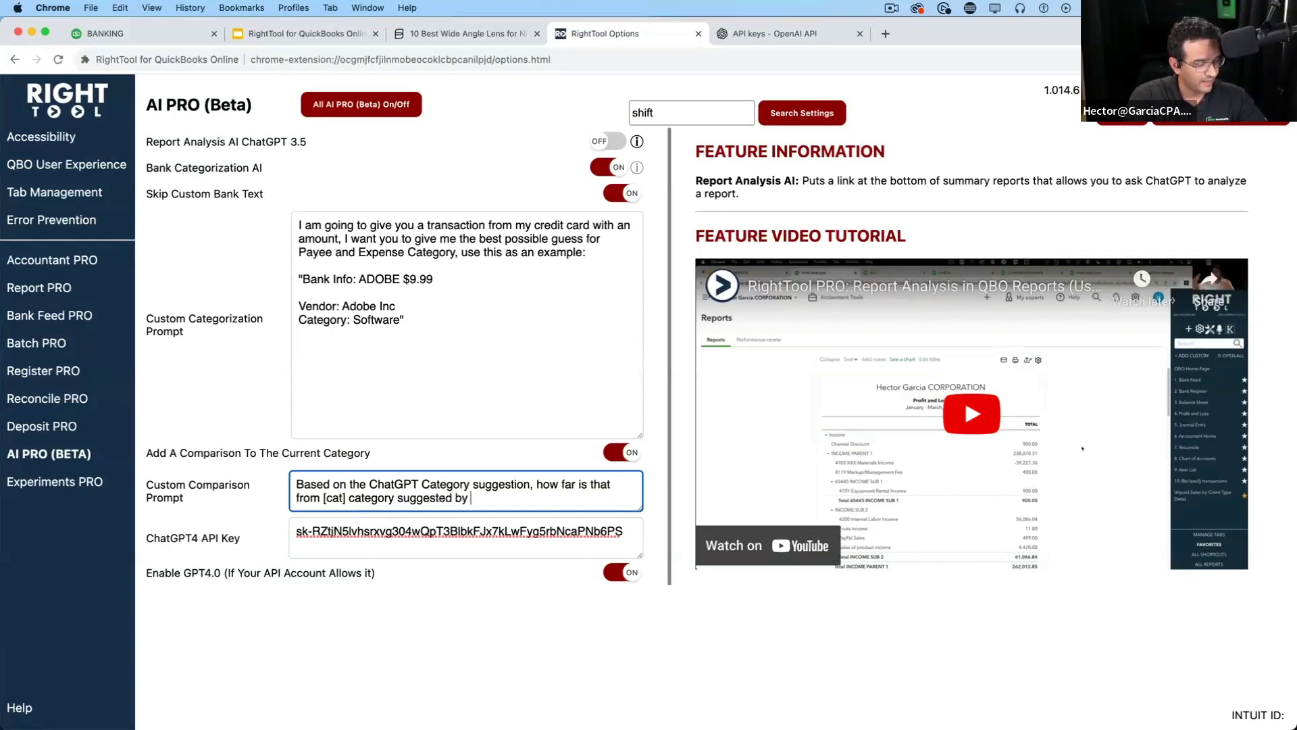
pyautogui.write('QuickBooks')
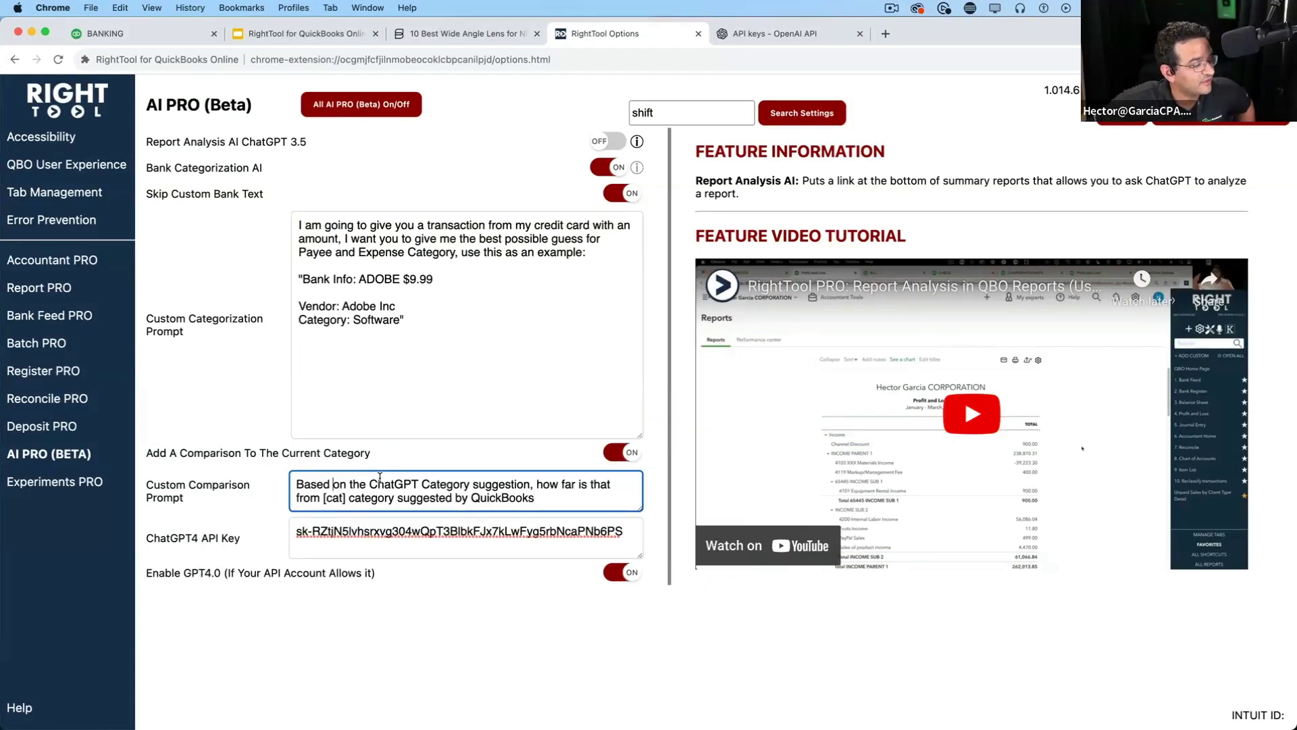
# Highlight the [cat] placeholder and the prompt's ending to explain them, then save the prompt
pyautogui.moveTo(334, 483)
pyautogui.mouseDown()
pyautogui.moveTo(633, 487)
pyautogui.moveTo(315, 511)
pyautogui.moveTo(346, 498)
pyautogui.mouseUp()
pyautogui.click(536, 483)
pyautogui.click(322, 499)
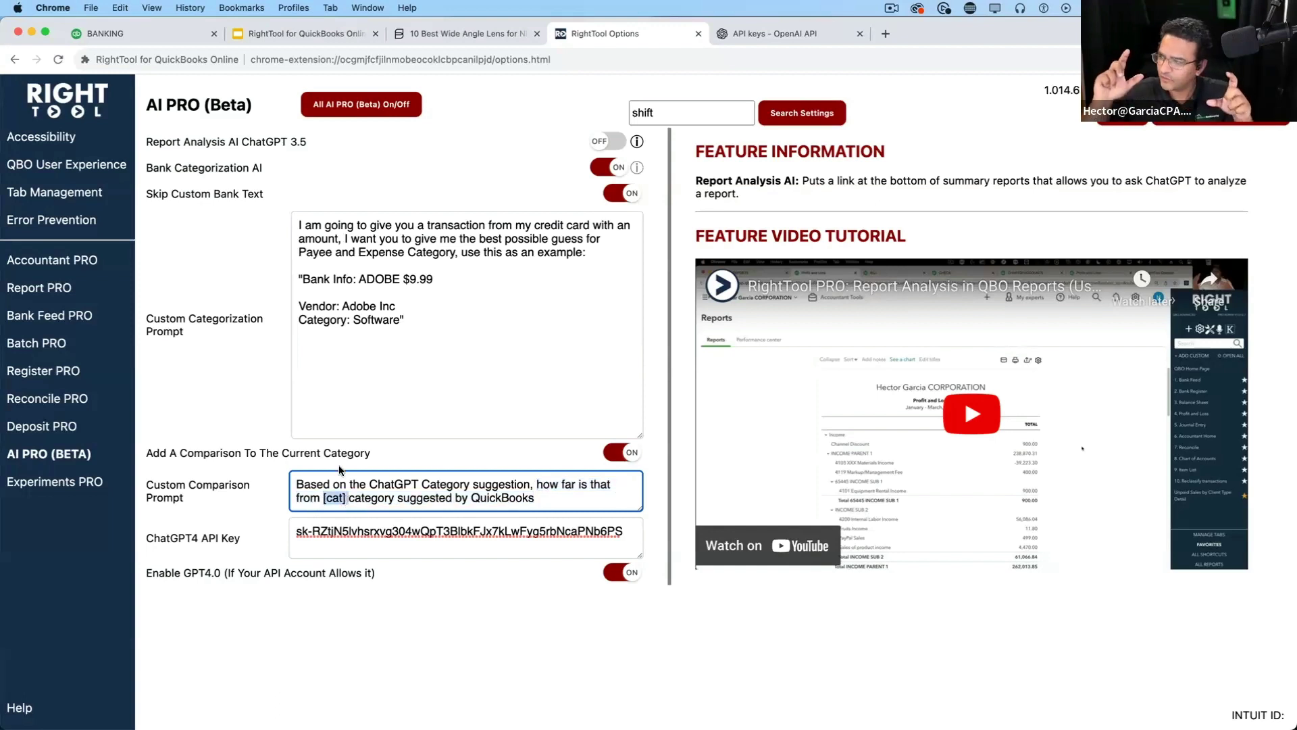
pyautogui.click(400, 484)
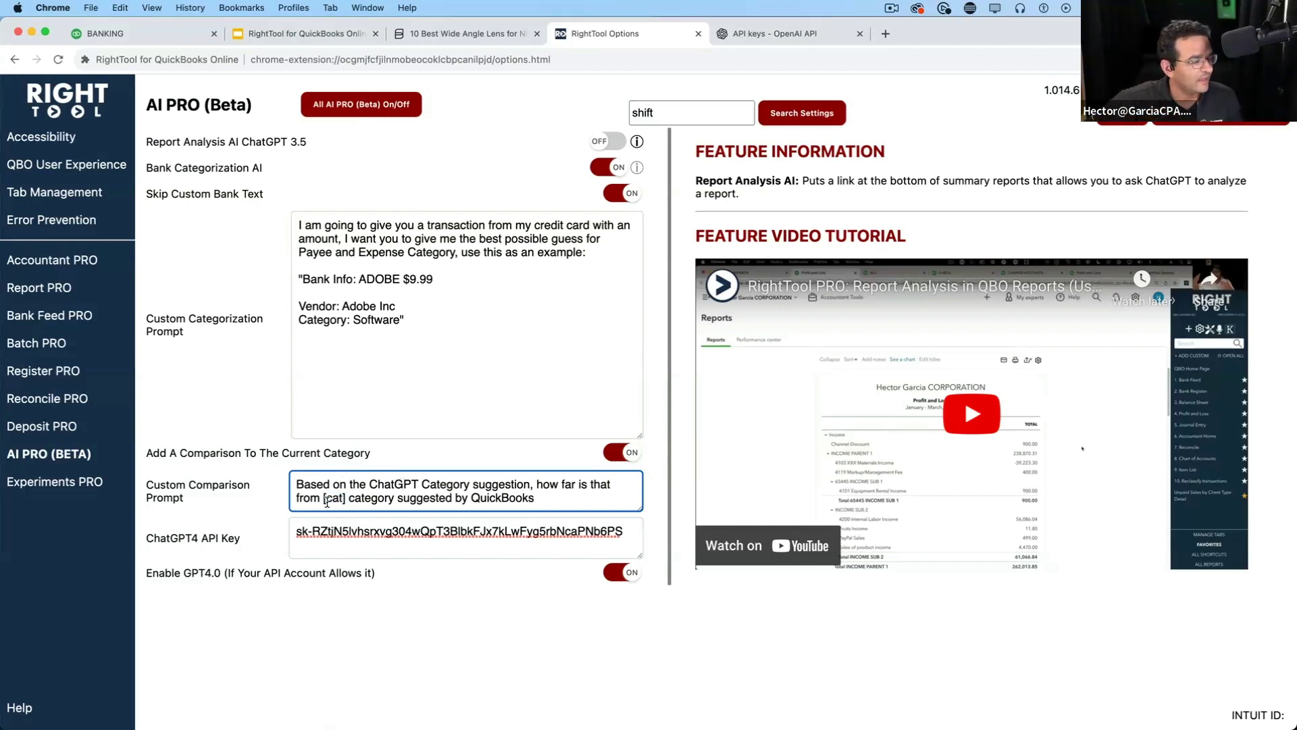
pyautogui.moveTo(371, 498); pyautogui.dragTo(302, 456)
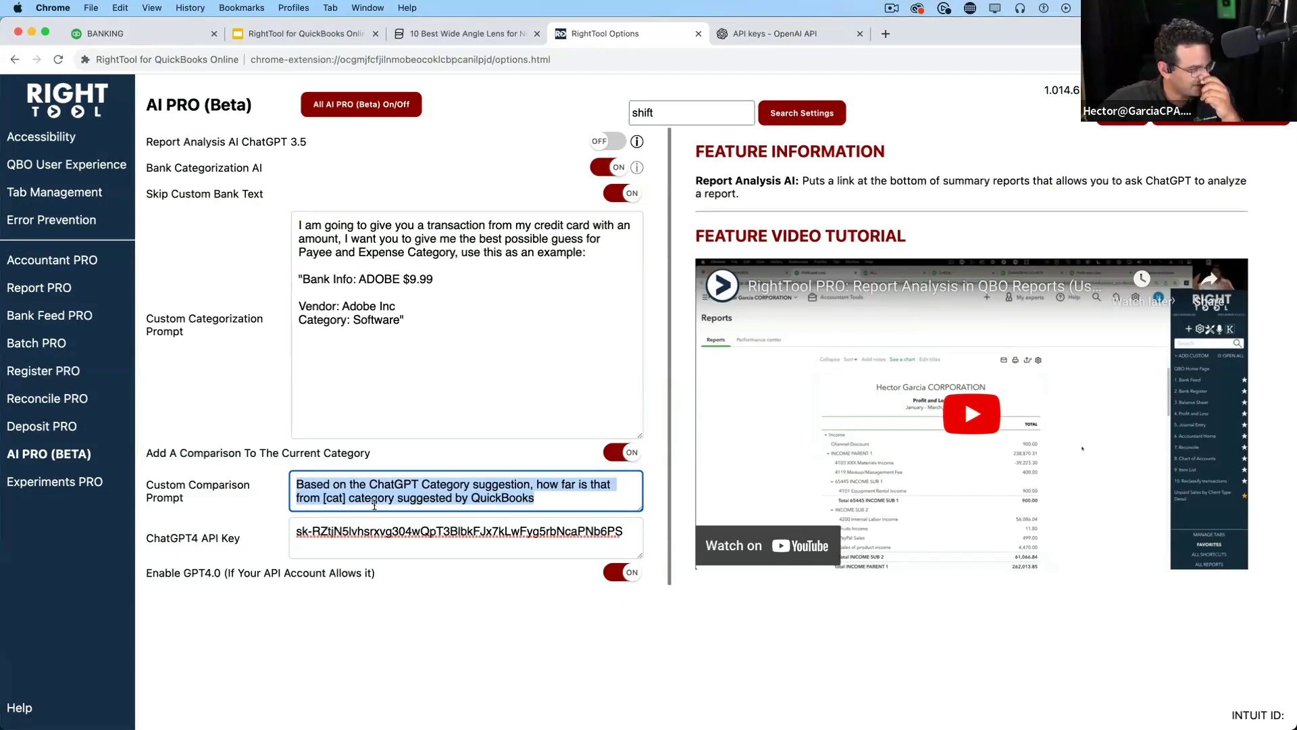
pyautogui.click(1194, 134)
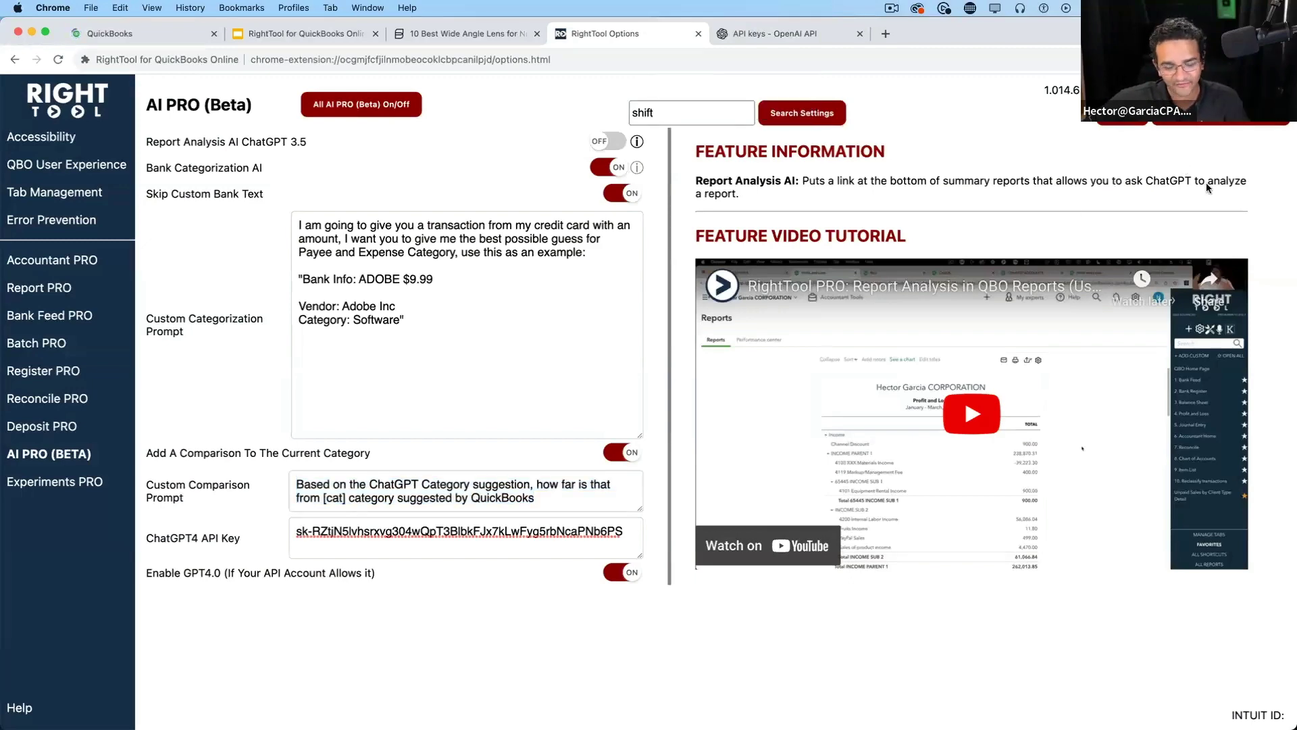
# Return to QuickBooks Banking and open the AMEX1234 bank feed
pyautogui.click(130, 38)
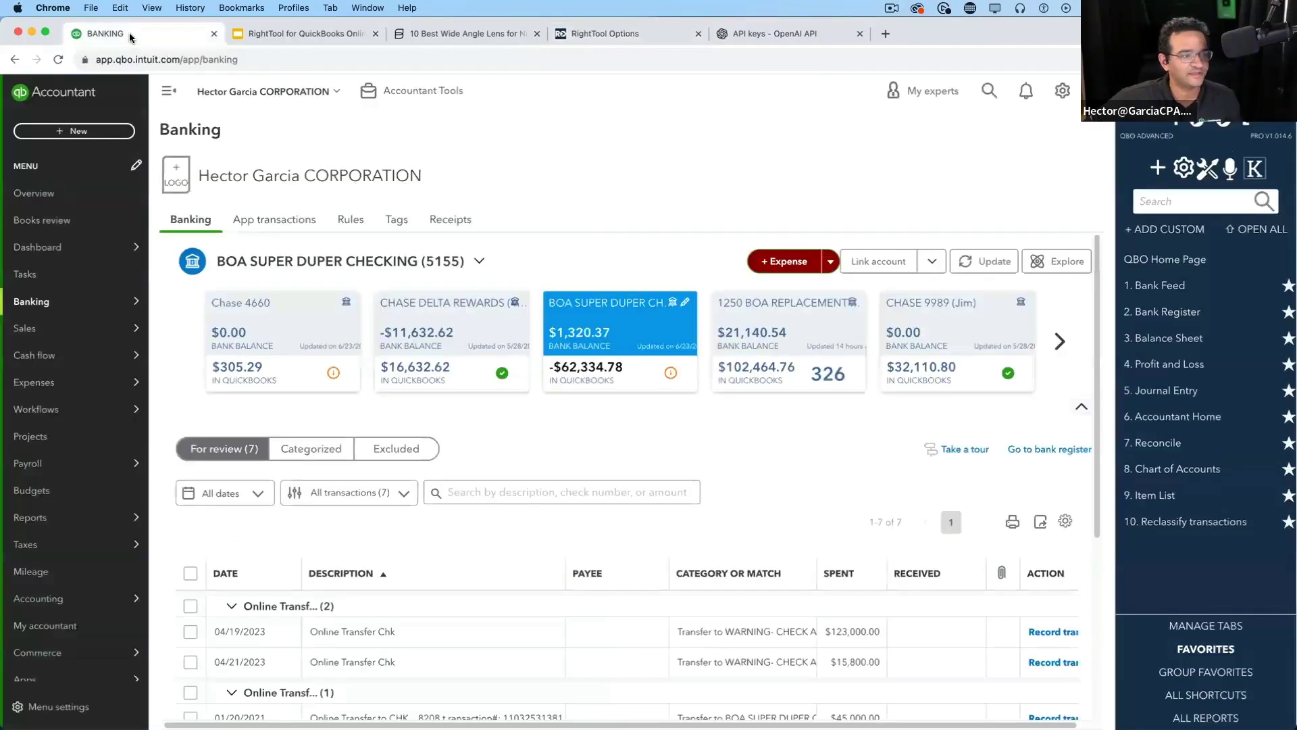
pyautogui.click(1072, 342)
pyautogui.click(1072, 342)
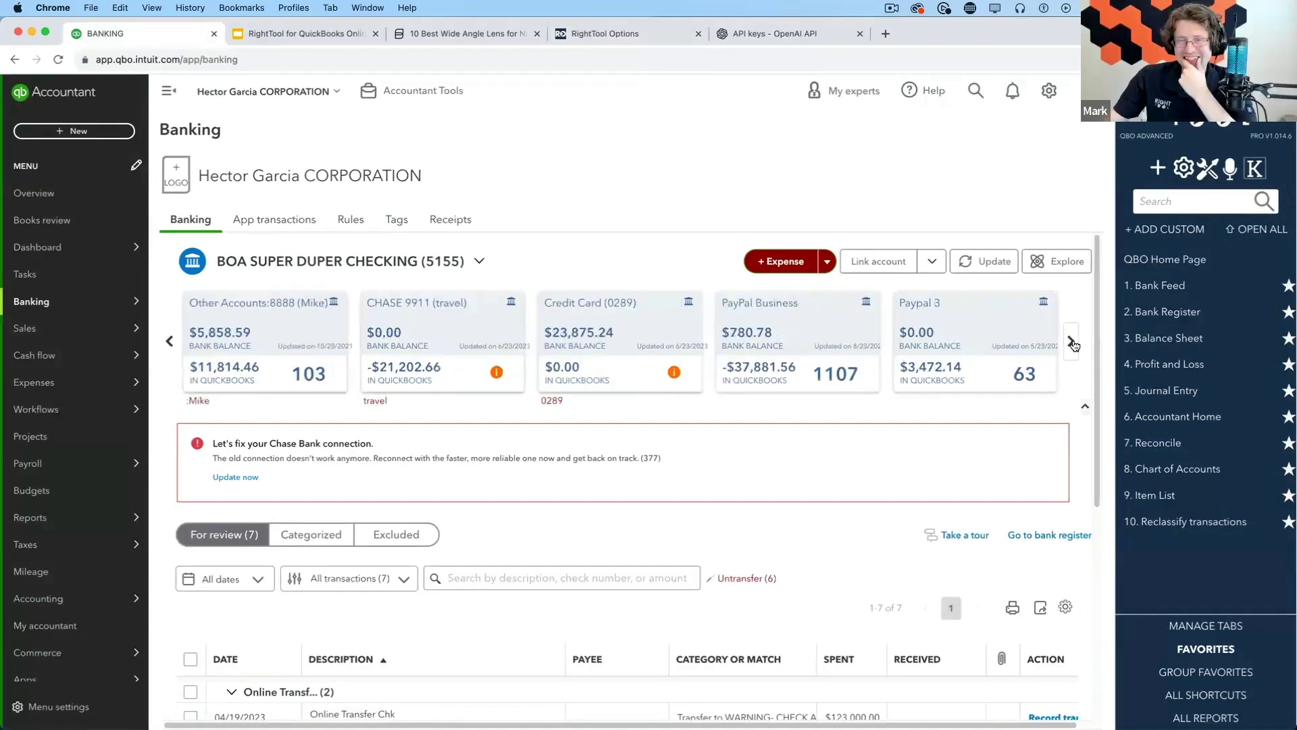
pyautogui.click(1073, 342)
pyautogui.click(1072, 342)
pyautogui.click(1072, 342)
pyautogui.click(1073, 342)
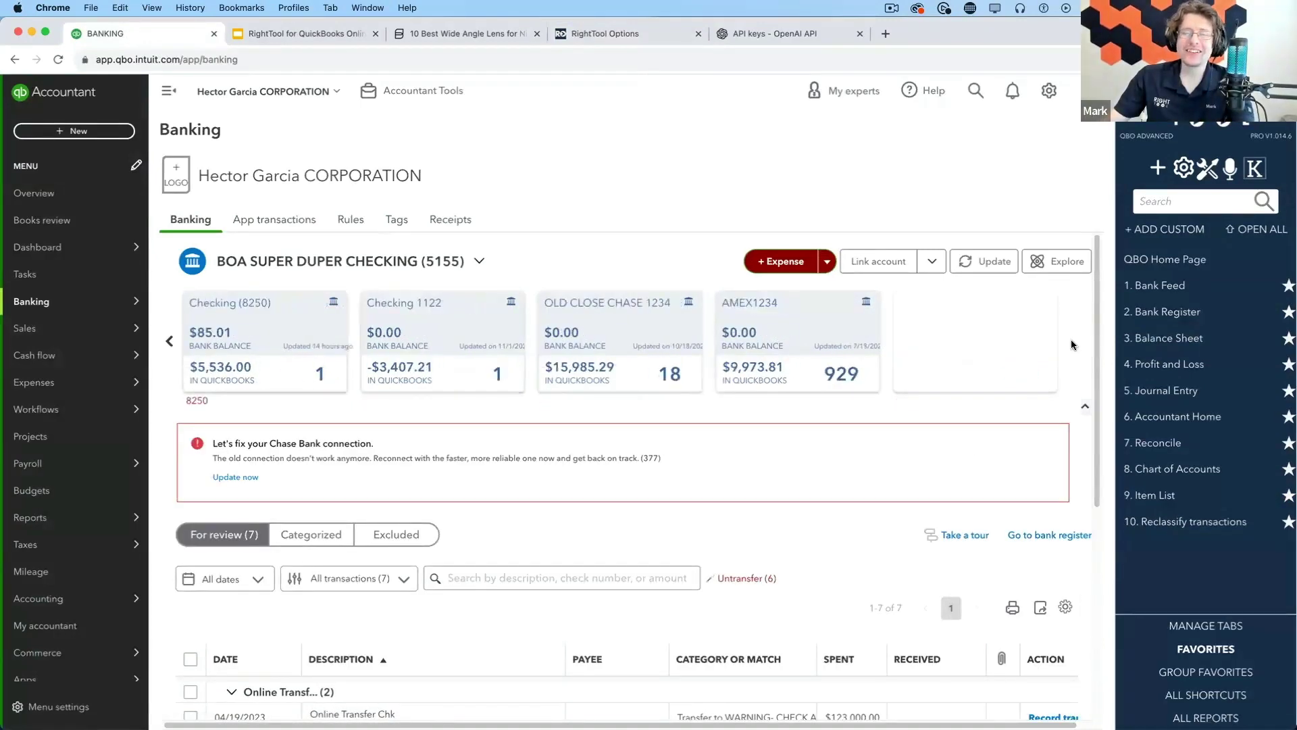
pyautogui.click(815, 320)
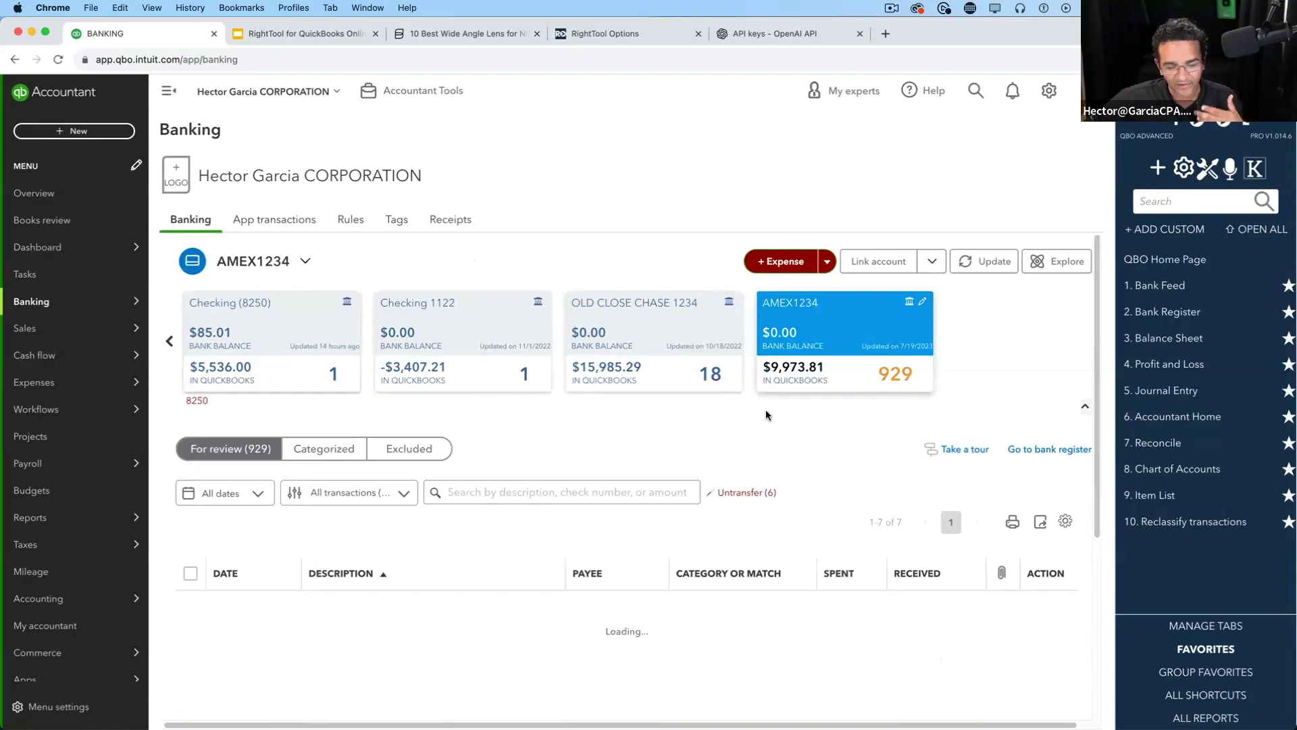
# Expand the 7FTXARENA $7.02 transaction's categorize form
pyautogui.scroll(-3, 733, 476)
pyautogui.scroll(-1, 731, 483)
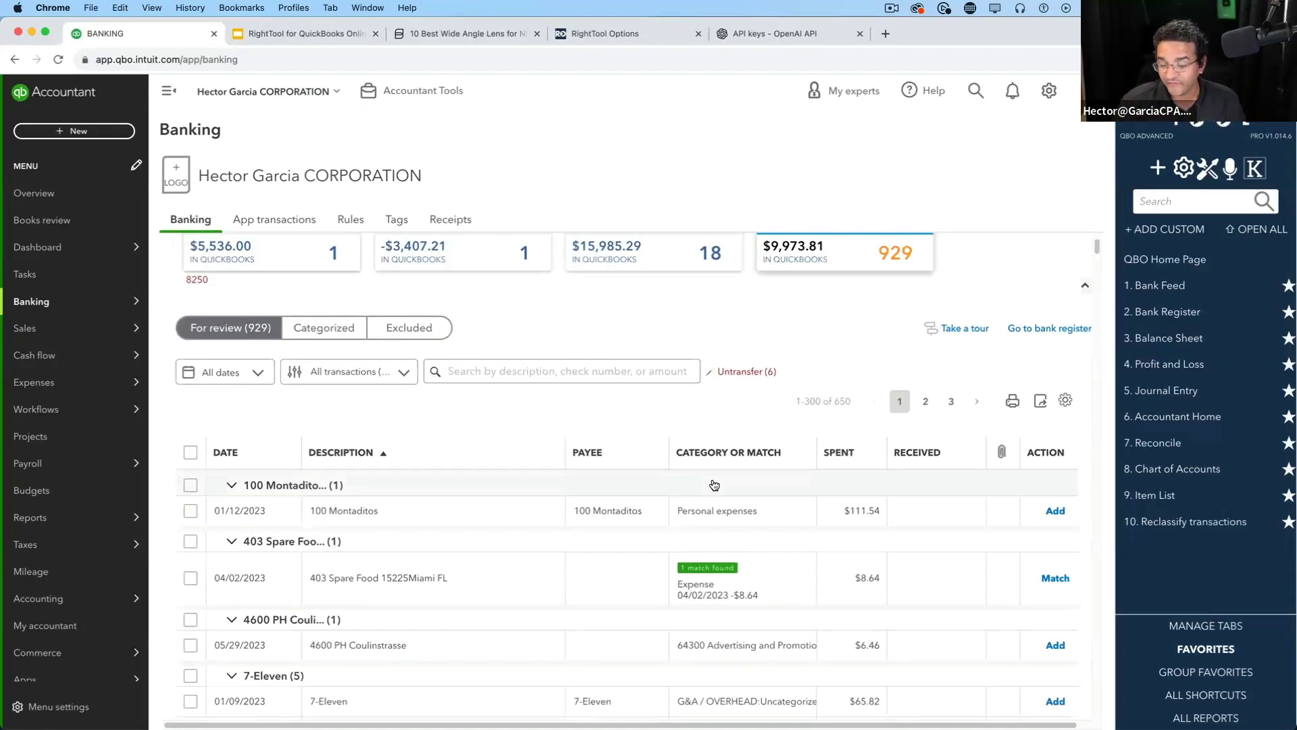
pyautogui.scroll(-1, 588, 529)
pyautogui.scroll(-10, 588, 529)
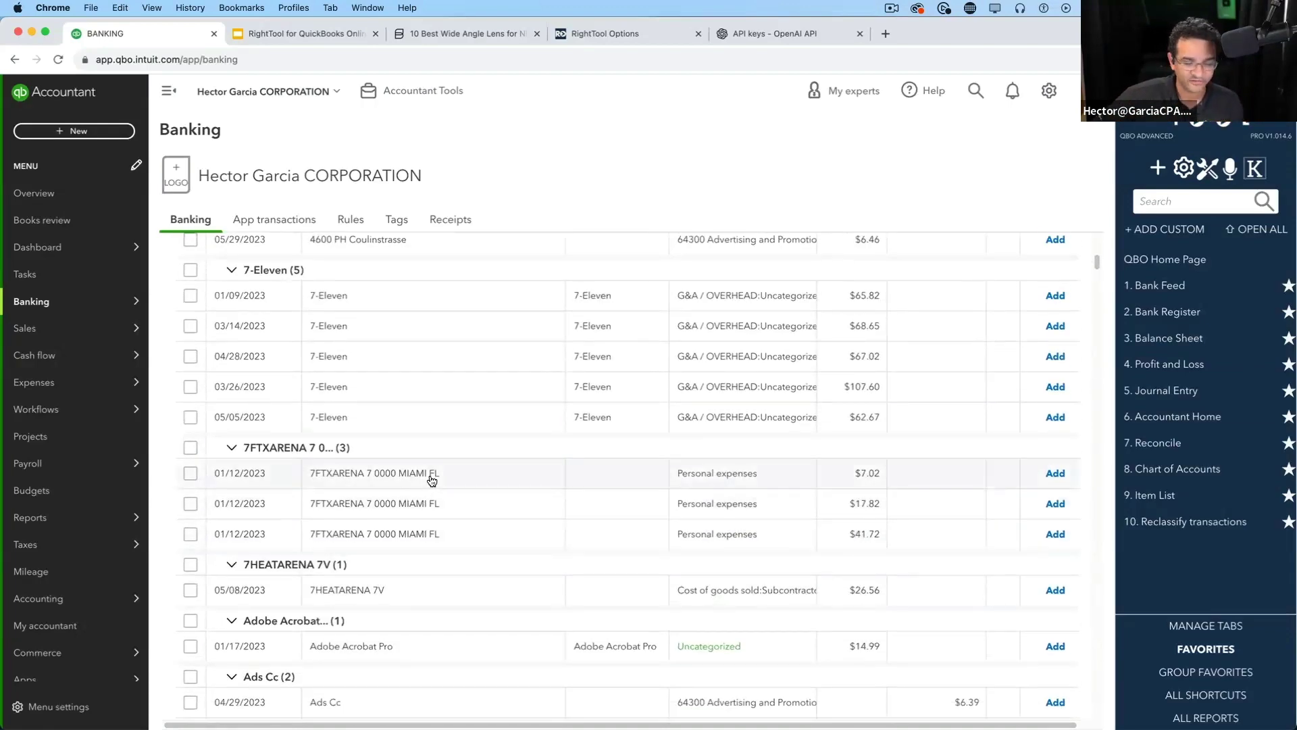
pyautogui.click(431, 477)
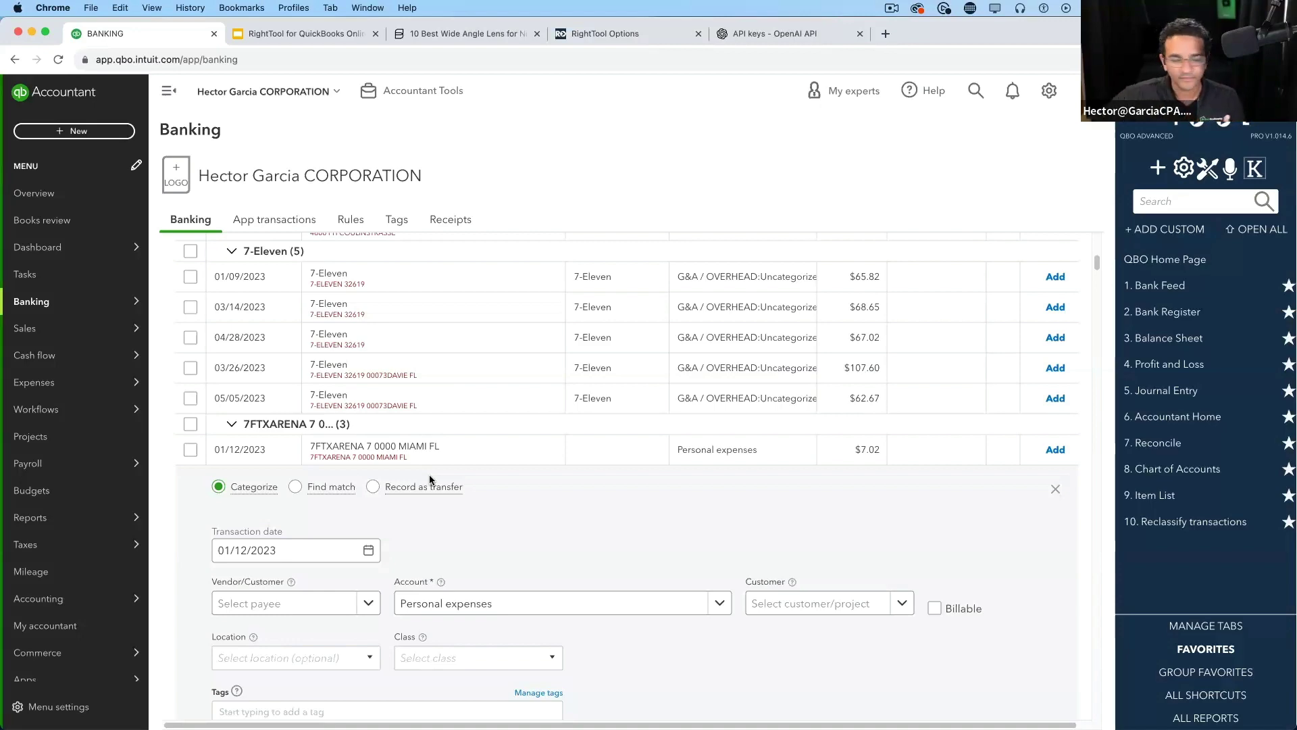
pyautogui.scroll(-4, 455, 484)
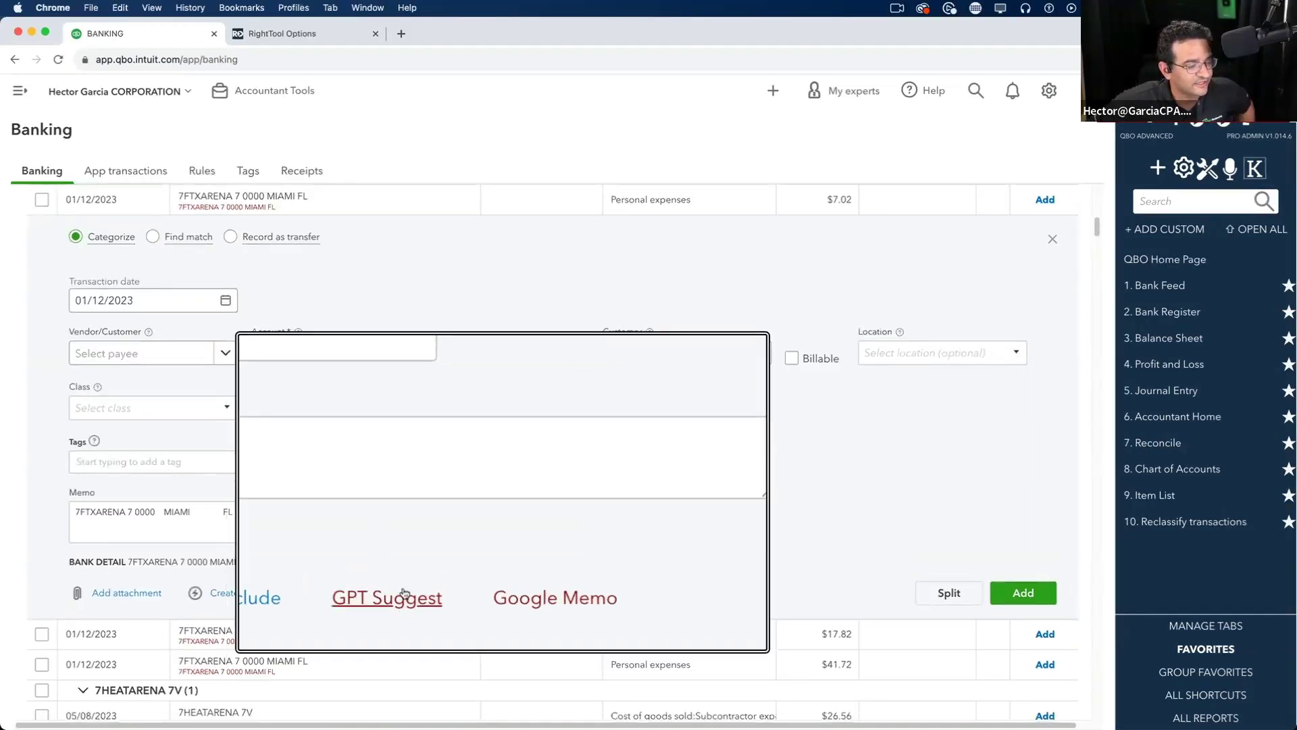
# Run GPT Suggest on the $7.02 charge and highlight ChatGPT's comparison and FTX Arena vendor
pyautogui.click(398, 592)
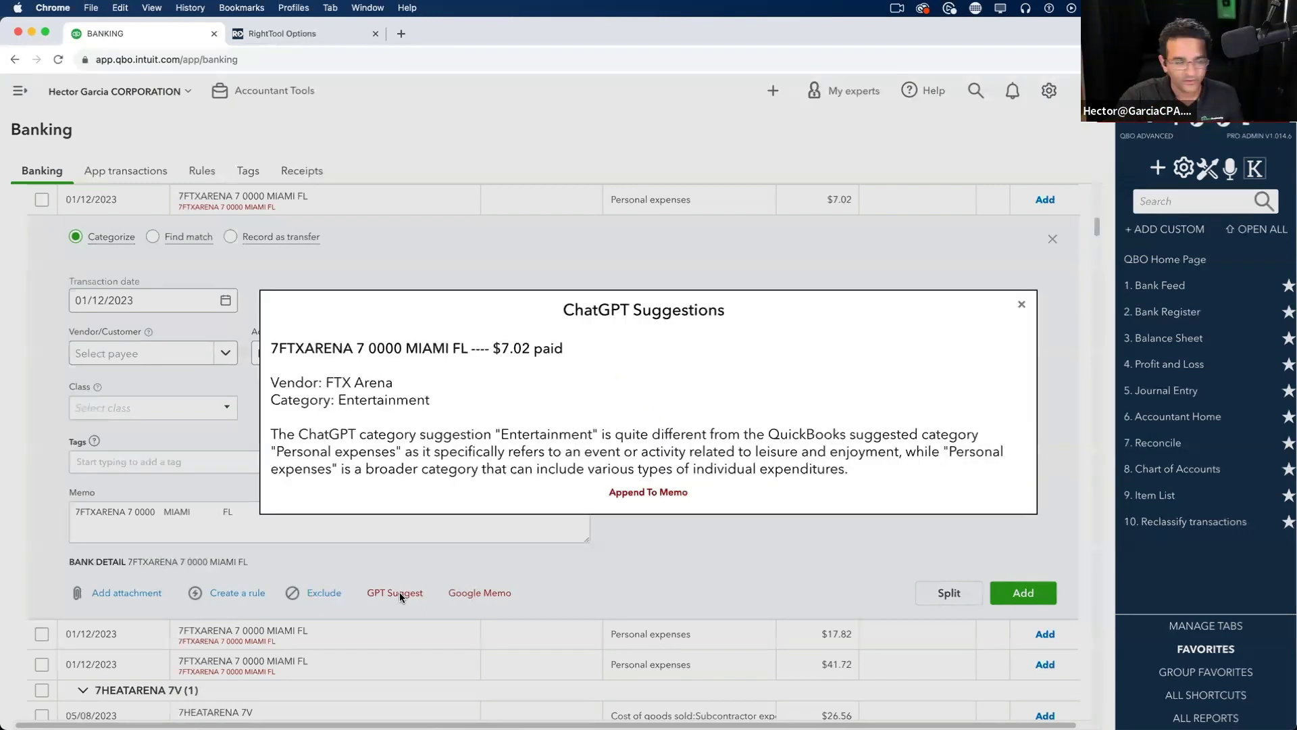
pyautogui.moveTo(273, 434); pyautogui.dragTo(925, 467)
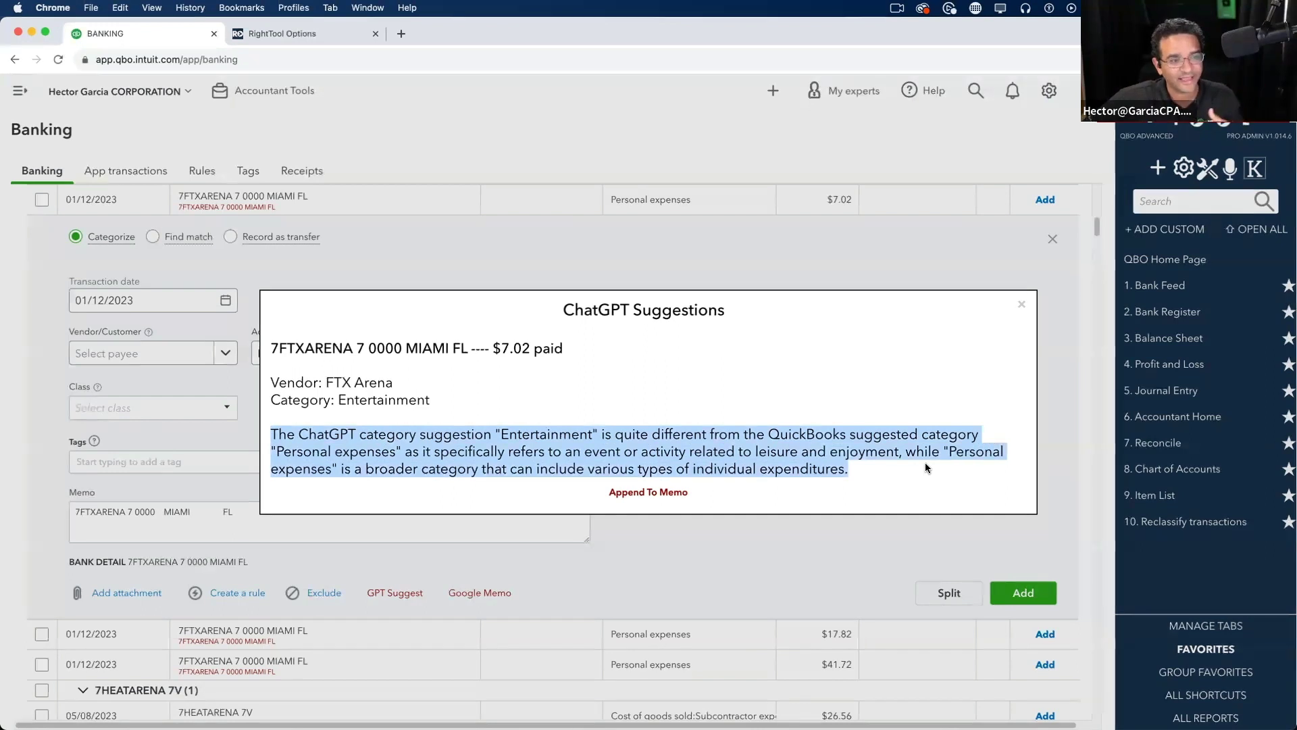
pyautogui.click(438, 388)
pyautogui.moveTo(317, 383); pyautogui.dragTo(1003, 454)
pyautogui.click(447, 405)
# Highlight the Entertainment versus Personal expenses explanation, then present the Features in PRO slide full screen
pyautogui.click(316, 425)
pyautogui.click(419, 453)
pyautogui.click(312, 474)
pyautogui.moveTo(312, 474); pyautogui.dragTo(599, 474)
pyautogui.click(876, 473)
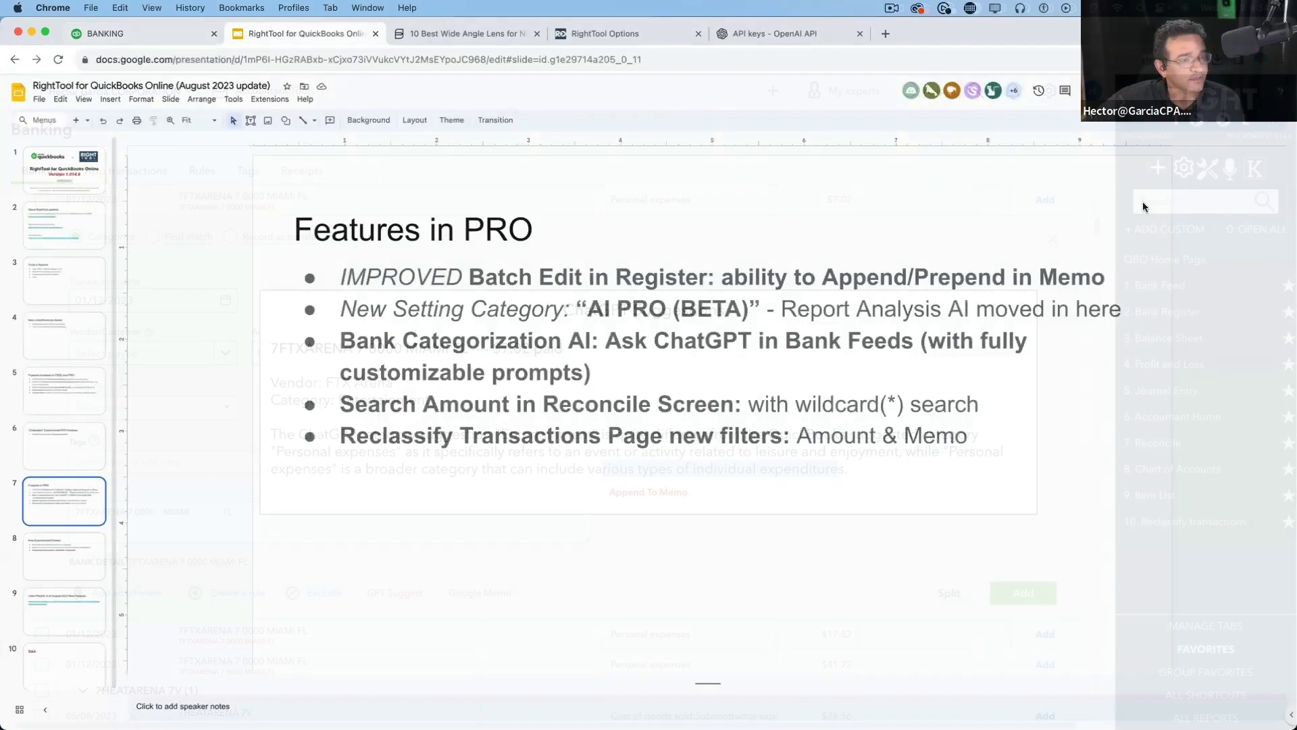
pyautogui.press('super+Return')
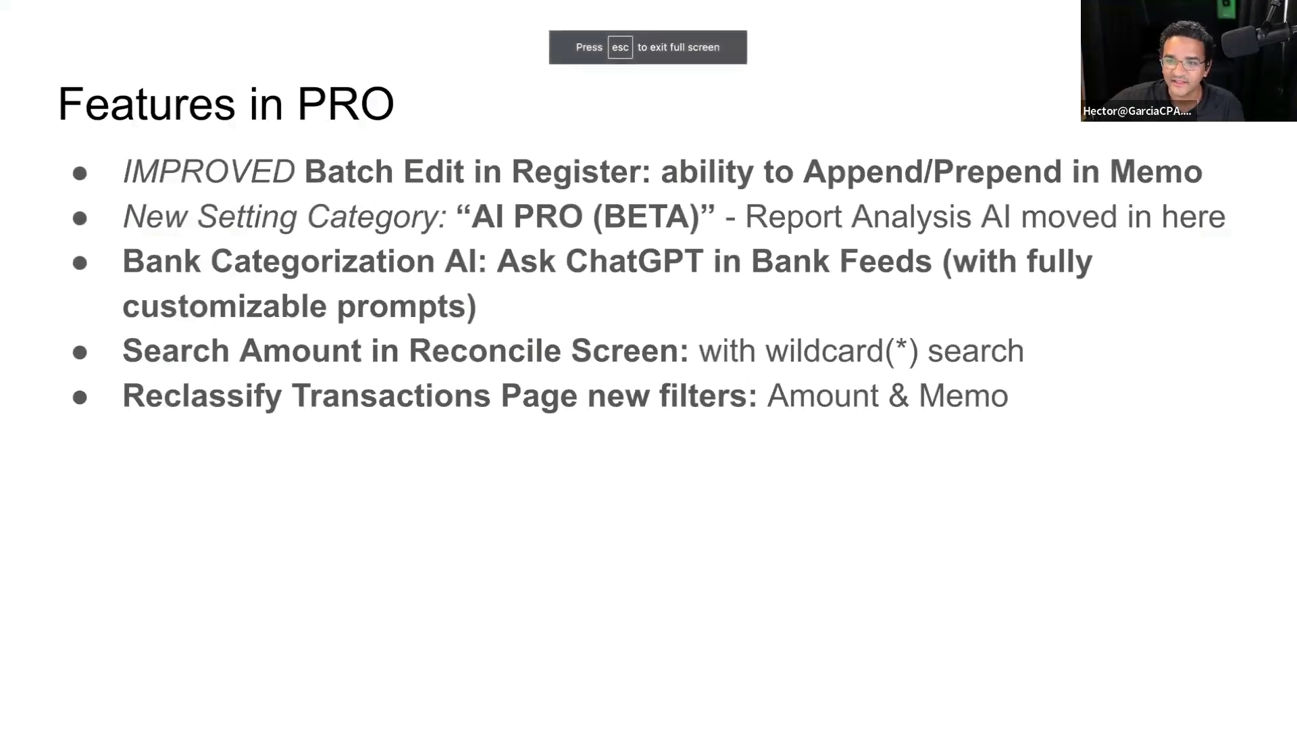
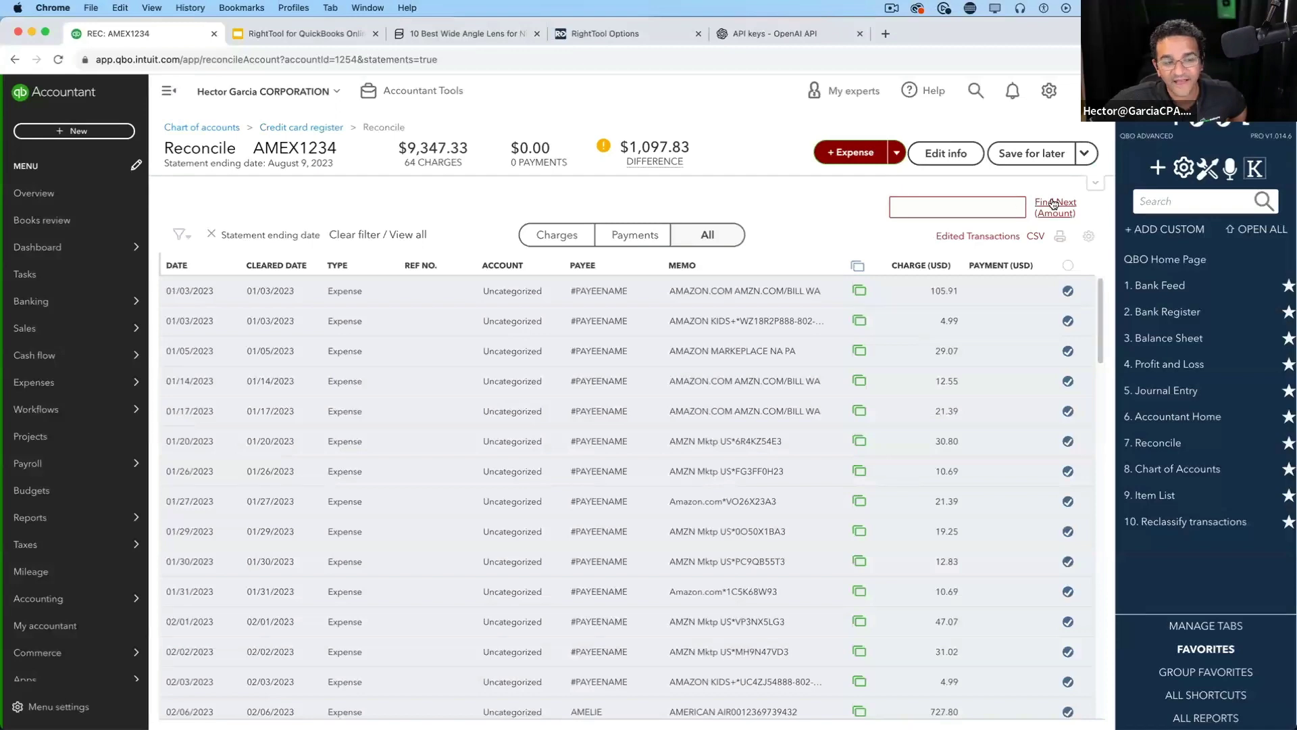
# Switch off all Reconcile PRO features except Search For Amount in RightTool Options, then return to QuickBooks
pyautogui.click(646, 33)
pyautogui.click(42, 398)
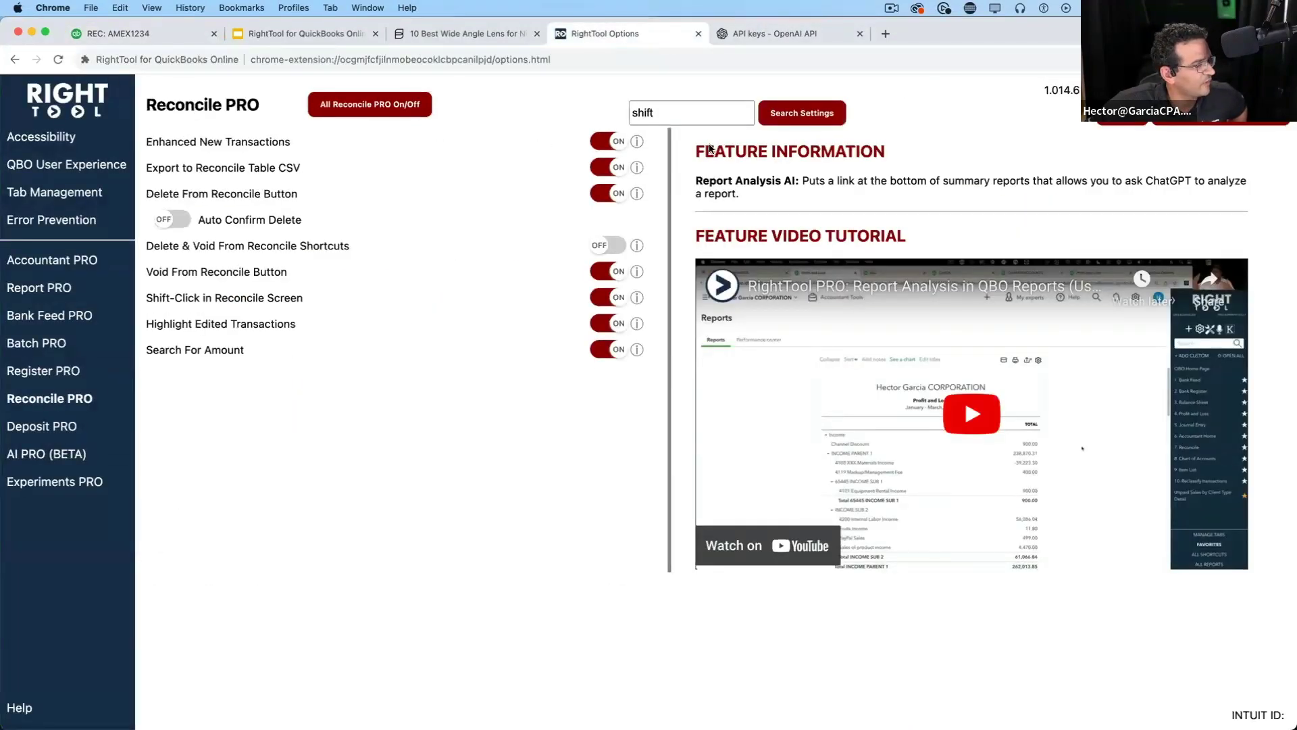
pyautogui.click(404, 112)
pyautogui.click(611, 351)
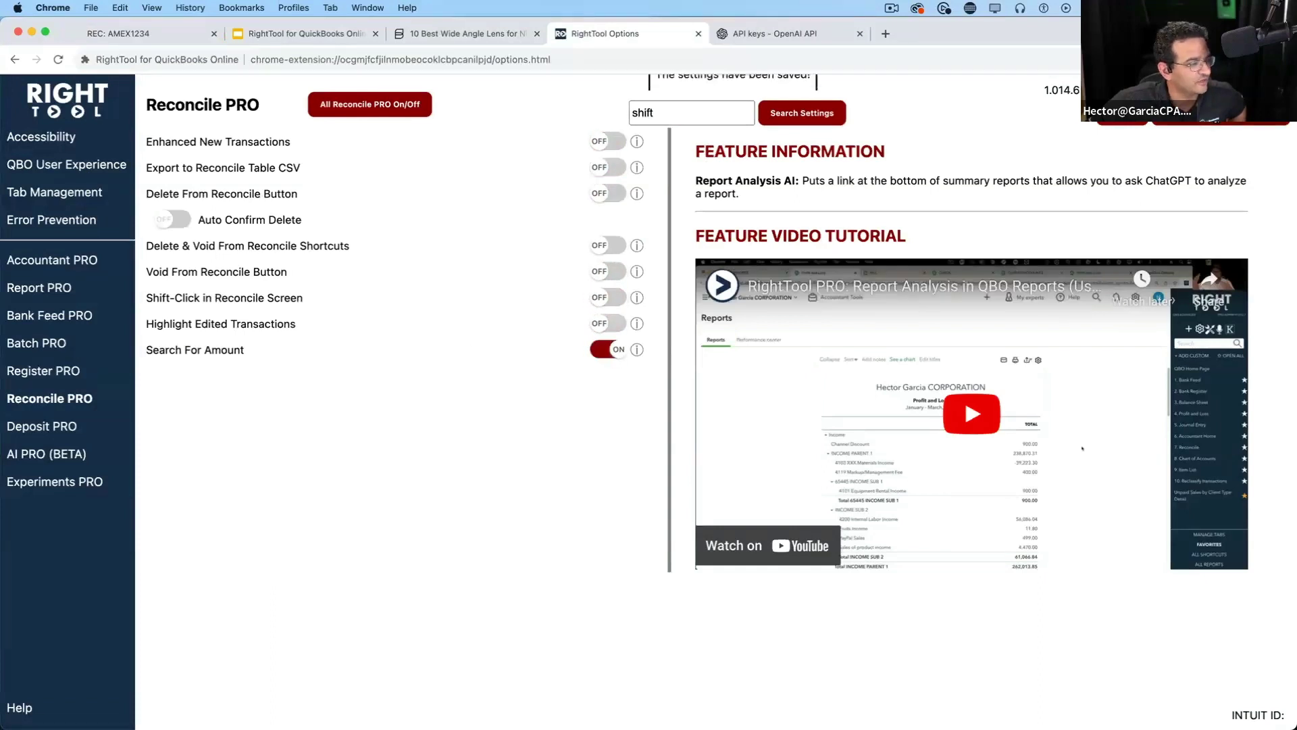
pyautogui.click(148, 35)
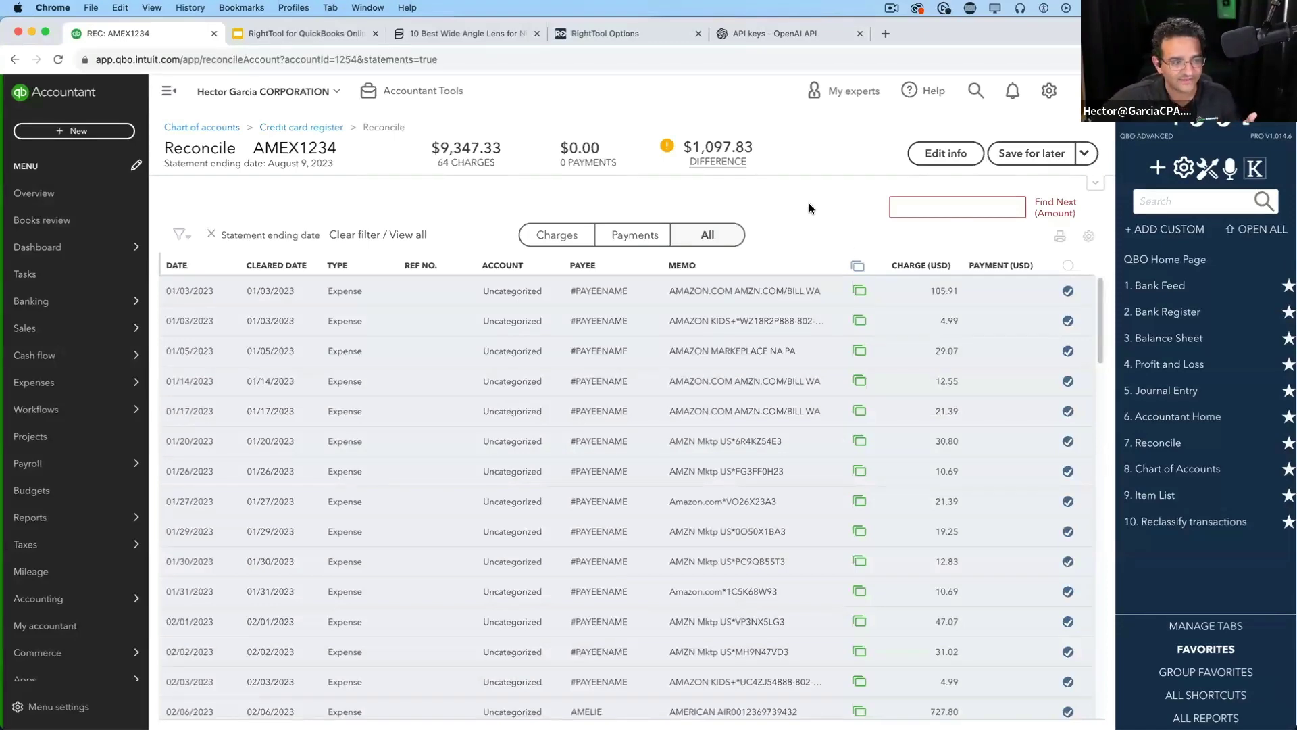
pyautogui.moveTo(1100, 292); pyautogui.dragTo(1100, 617)
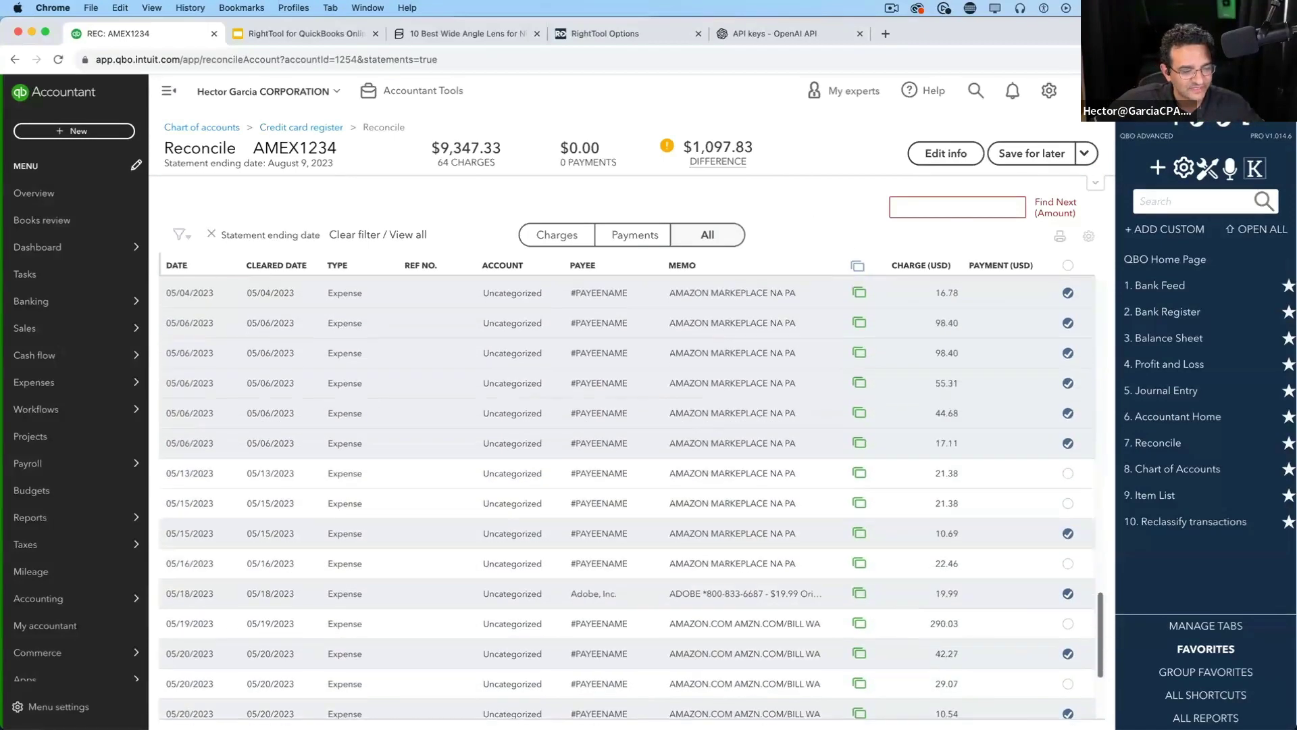
pyautogui.scroll(-3, 627, 497)
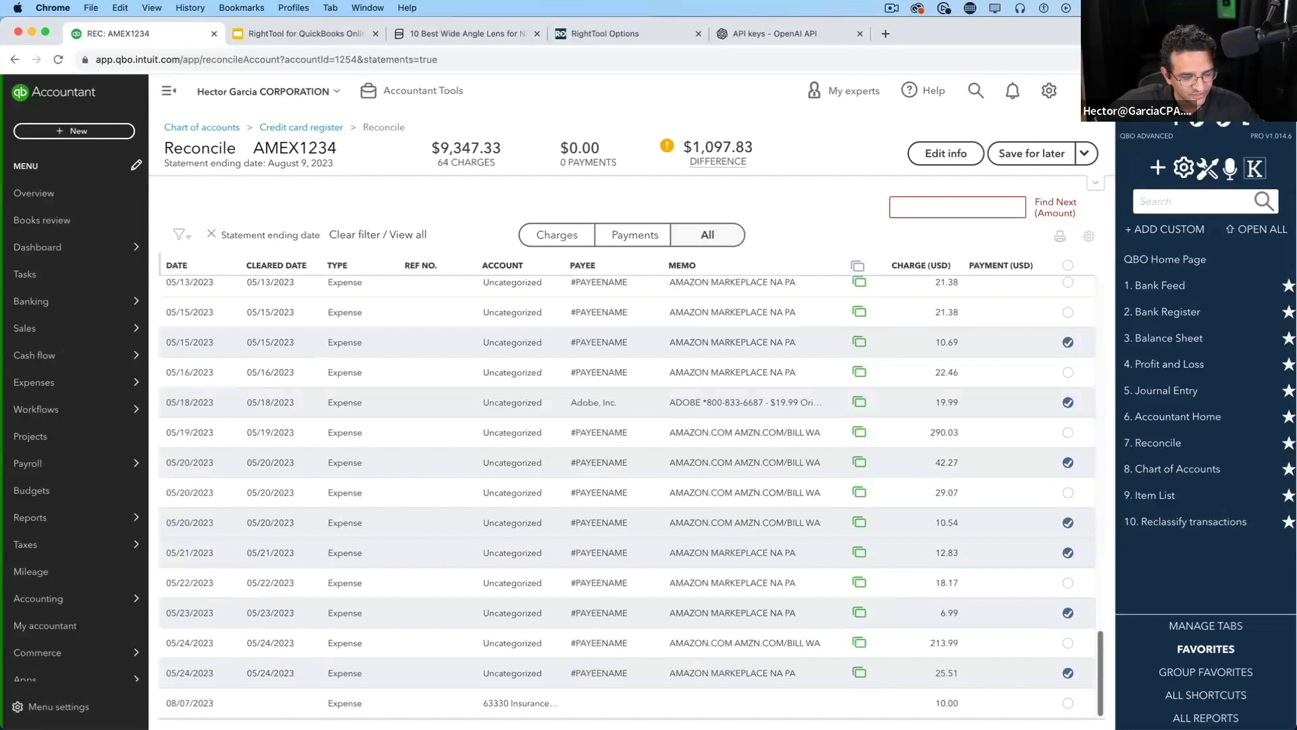
pyautogui.moveTo(1100, 669); pyautogui.dragTo(1099, 318)
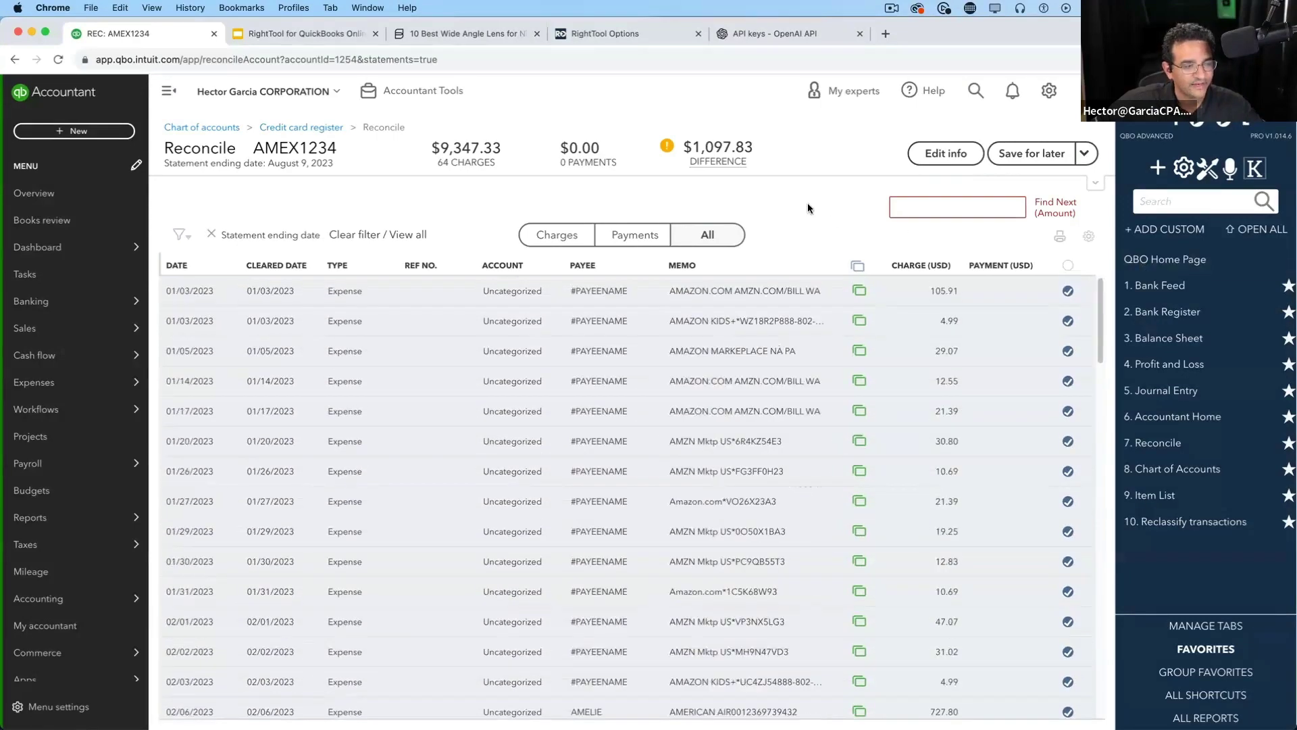
pyautogui.press('super+f')
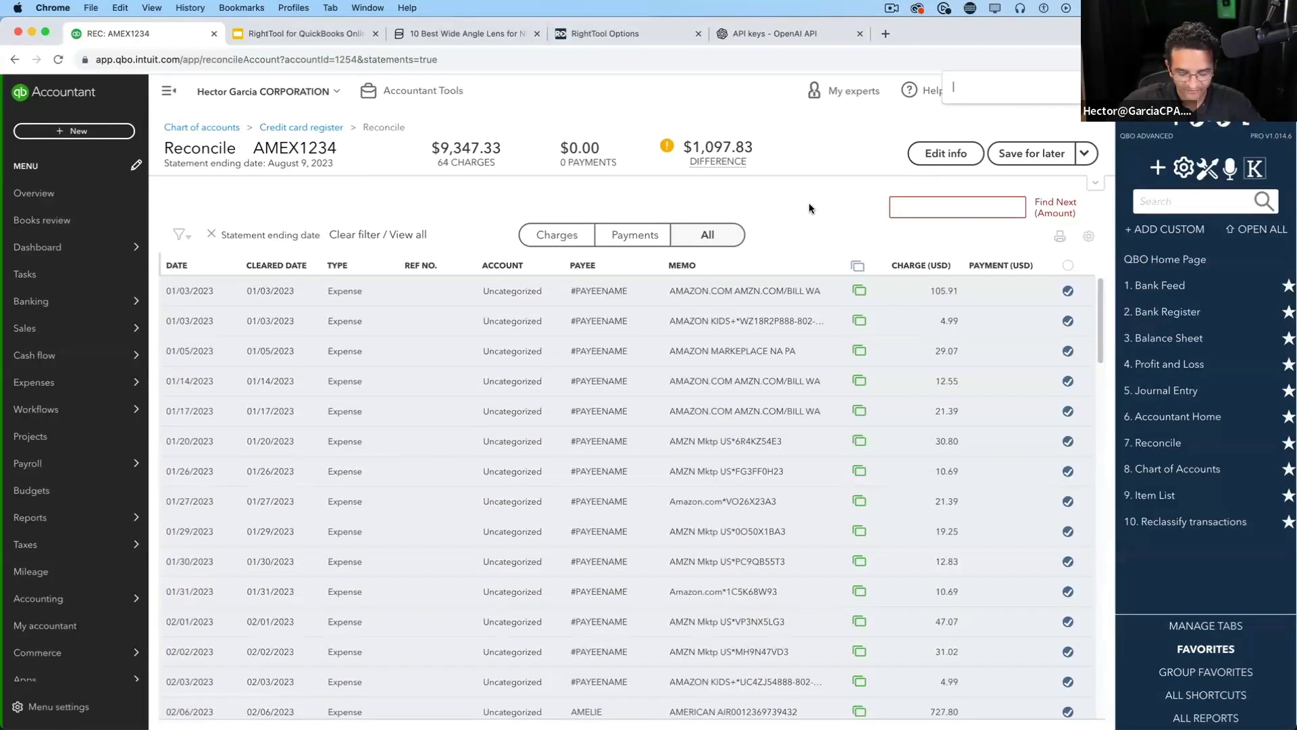
pyautogui.write('213.99')
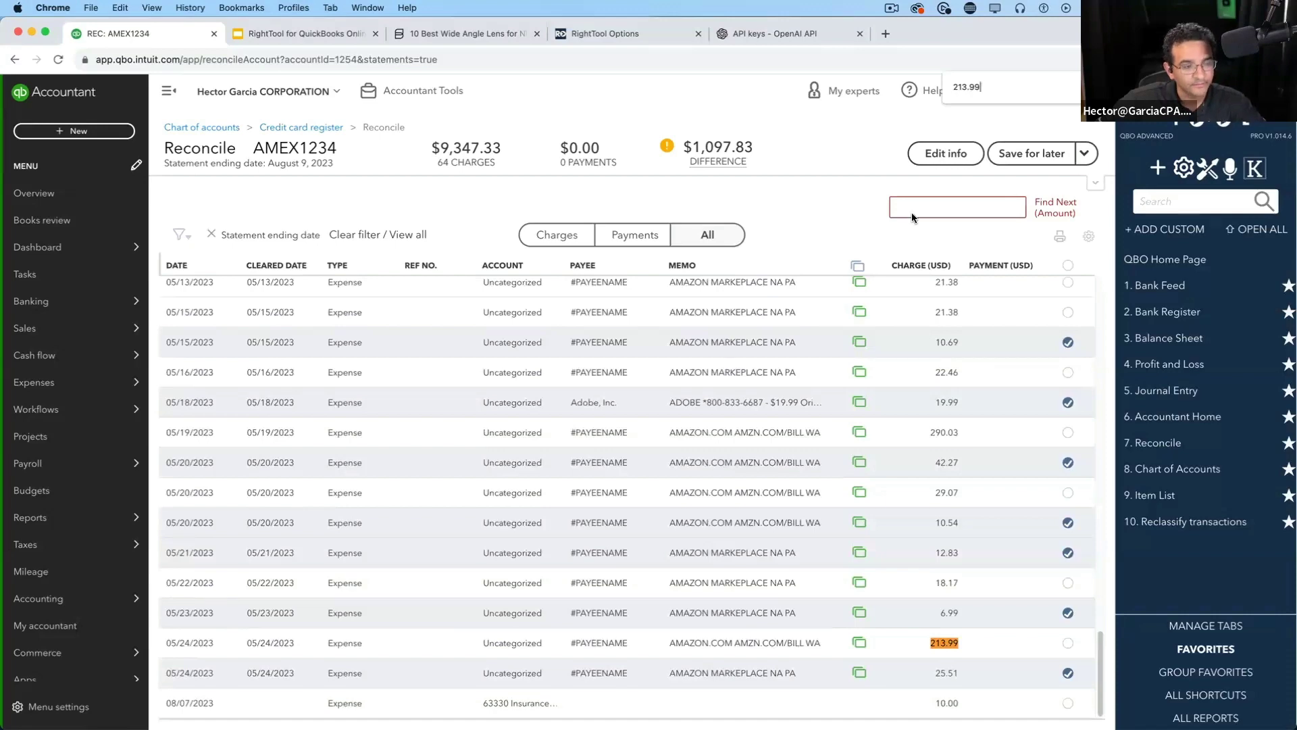
pyautogui.press('Escape')
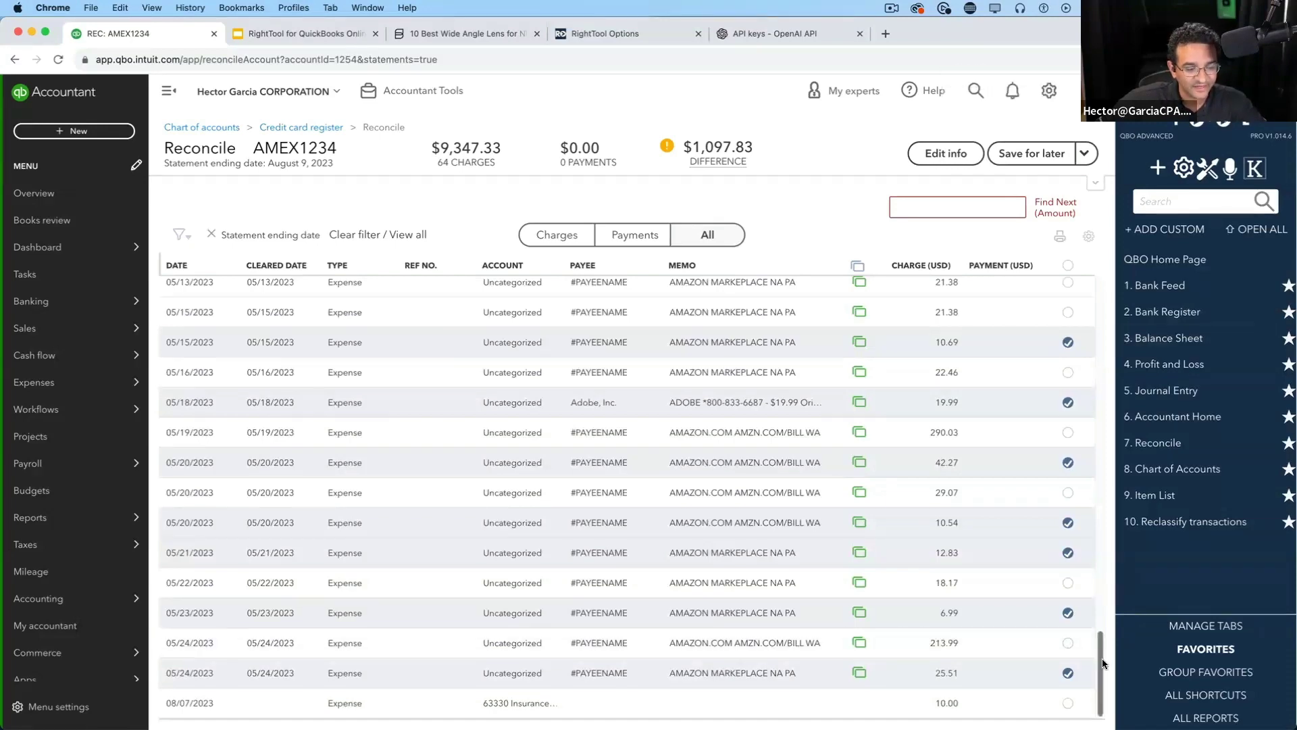
pyautogui.moveTo(1112, 599); pyautogui.dragTo(1104, 267)
pyautogui.click(58, 60)
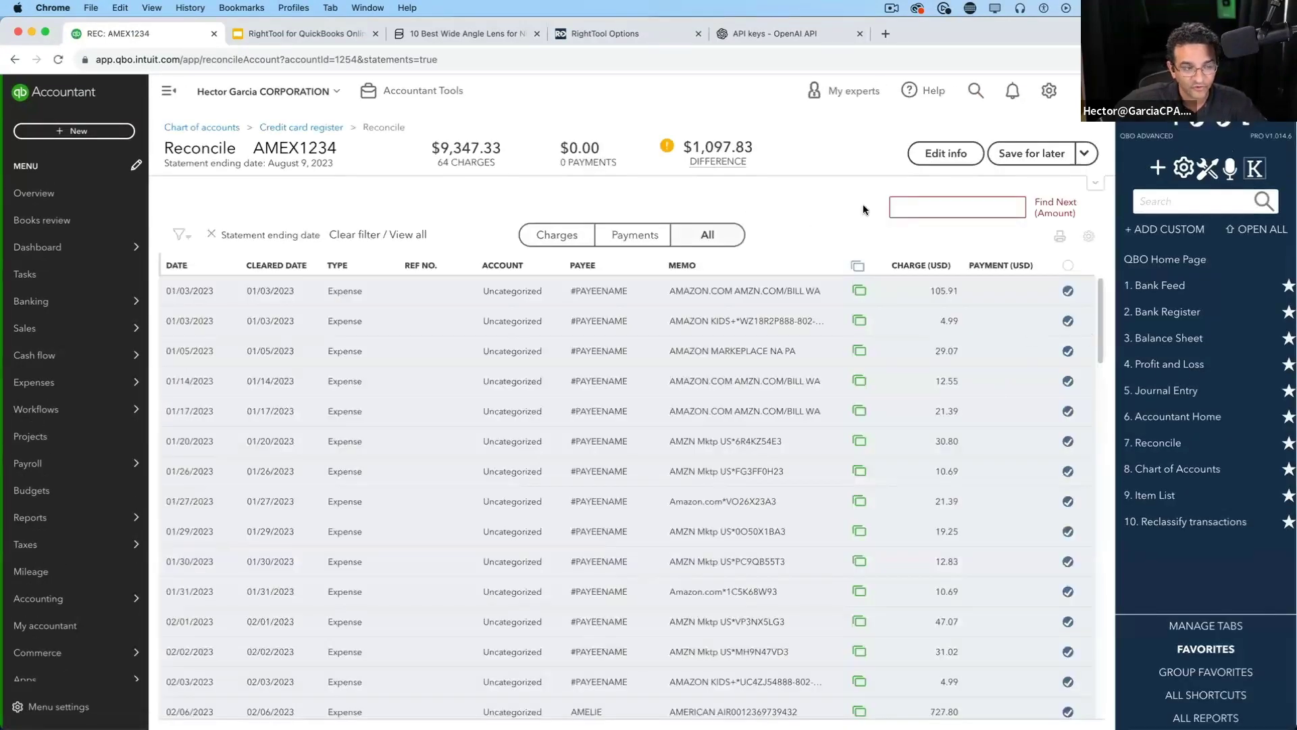
pyautogui.press('super+f')
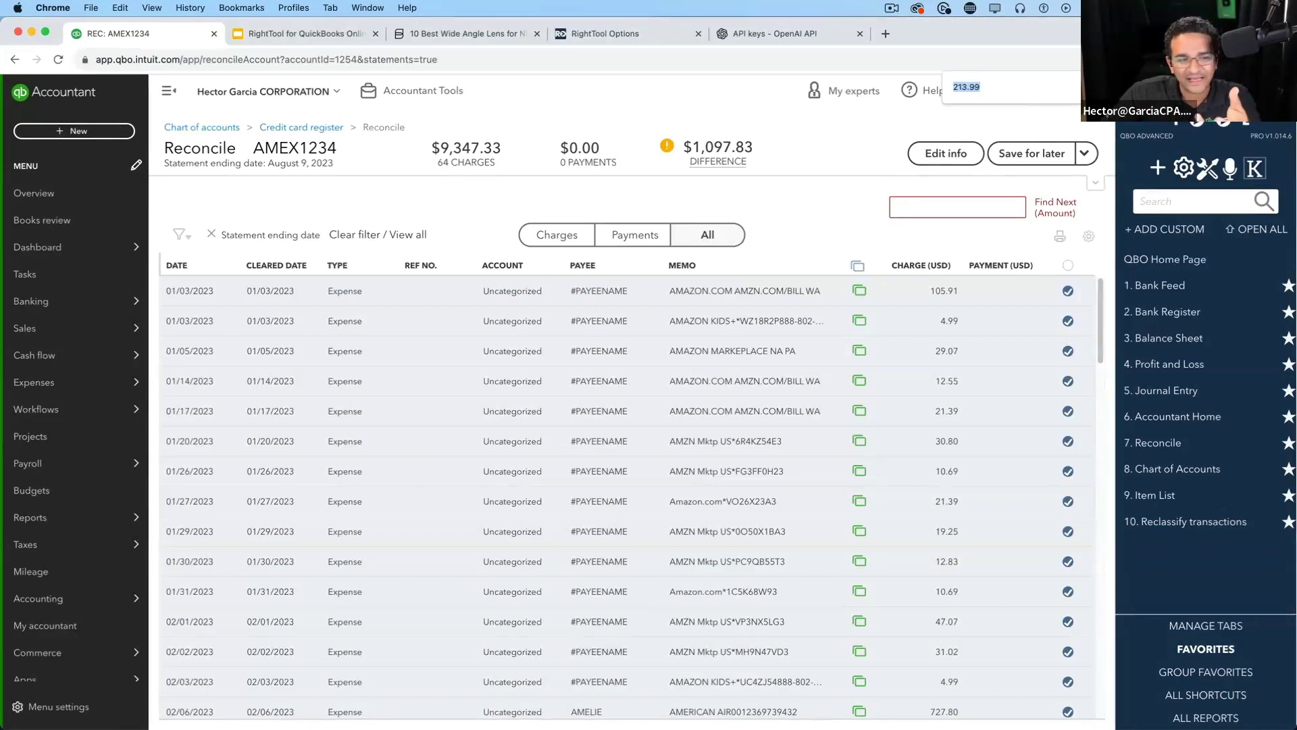
pyautogui.press('Escape')
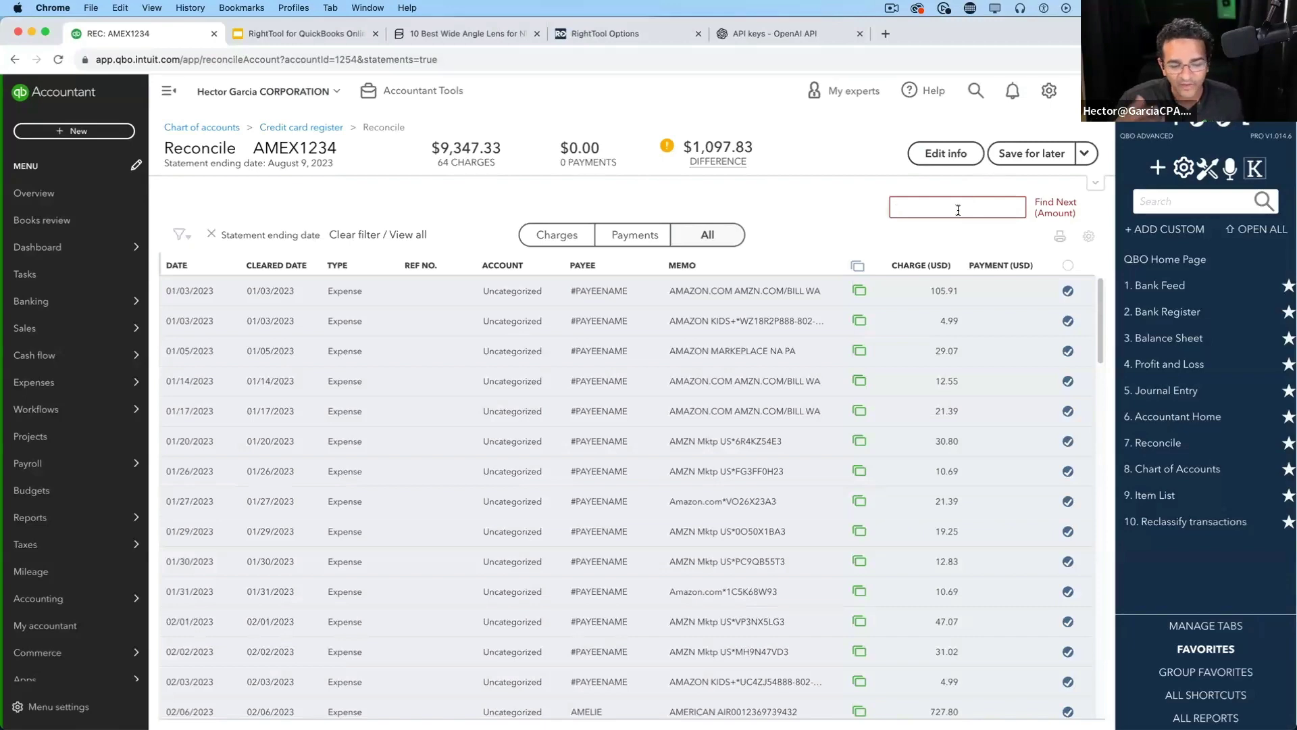
pyautogui.write('213')
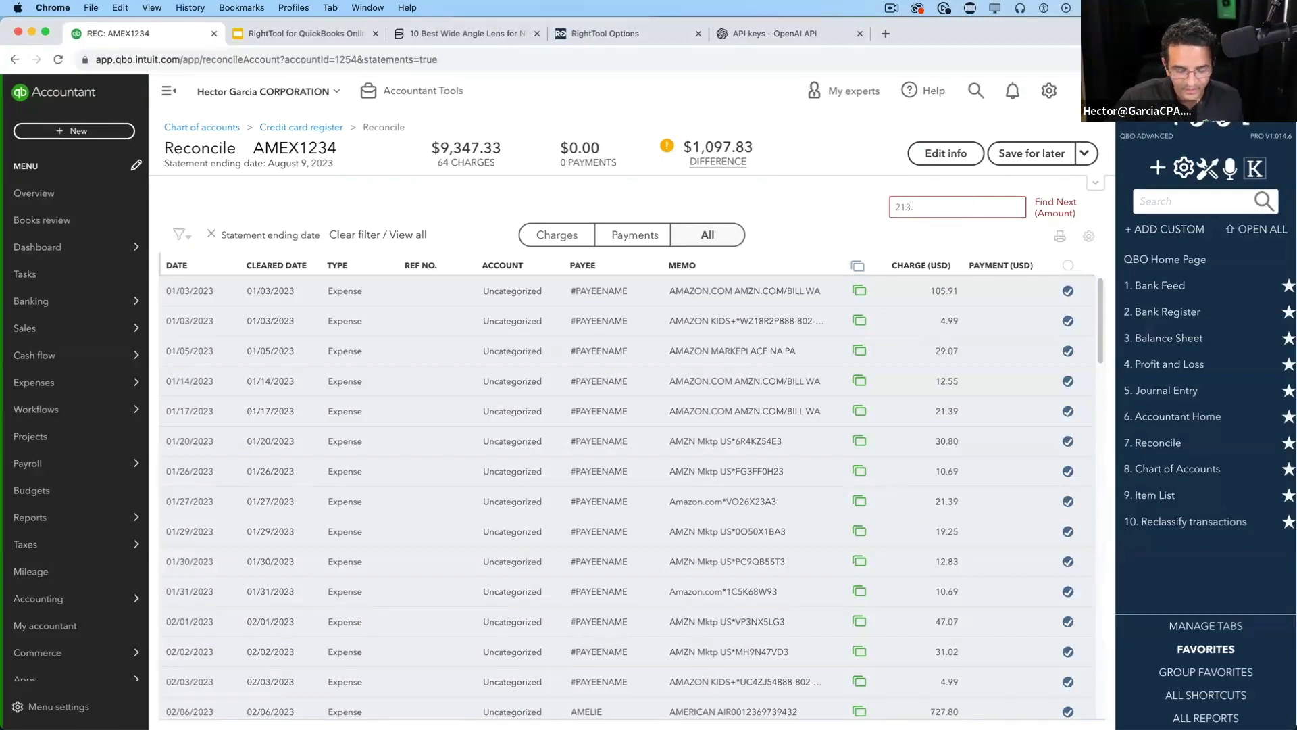
pyautogui.write('.99')
pyautogui.click(1059, 201)
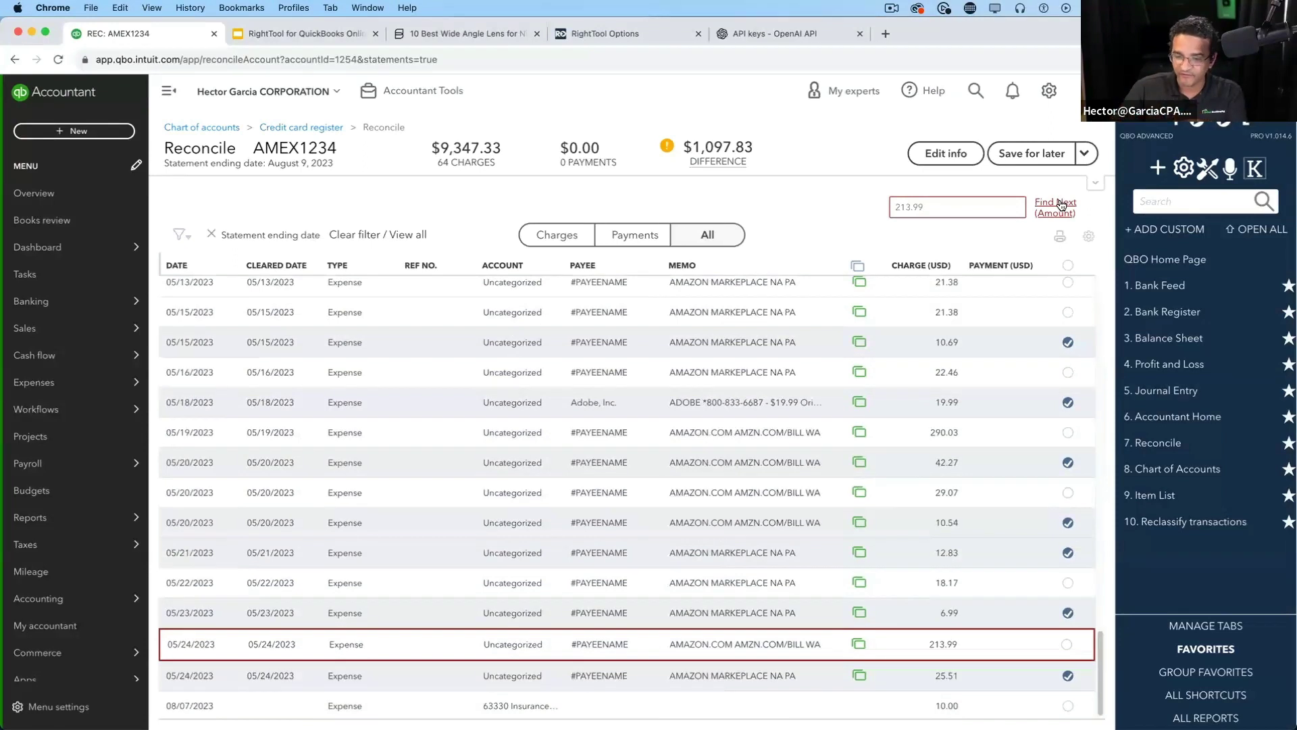
pyautogui.click(1061, 204)
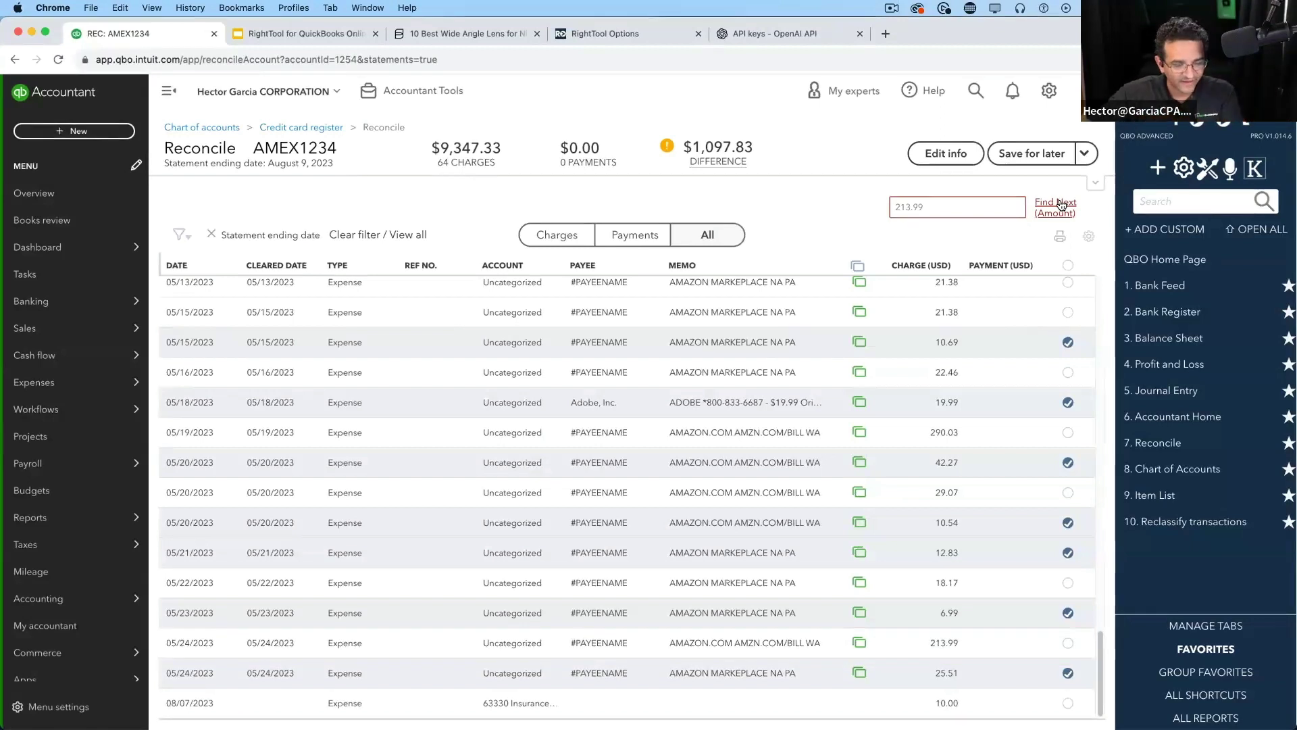
pyautogui.click(1061, 204)
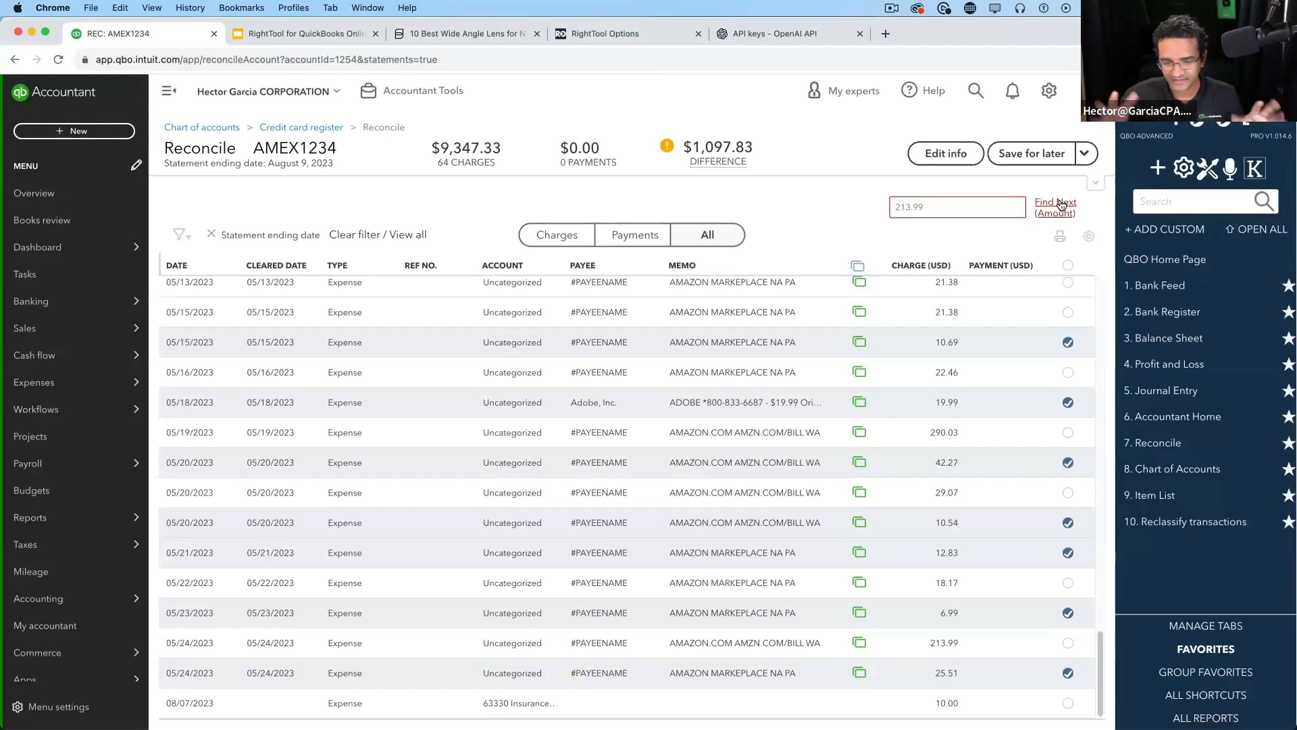
pyautogui.click(1061, 205)
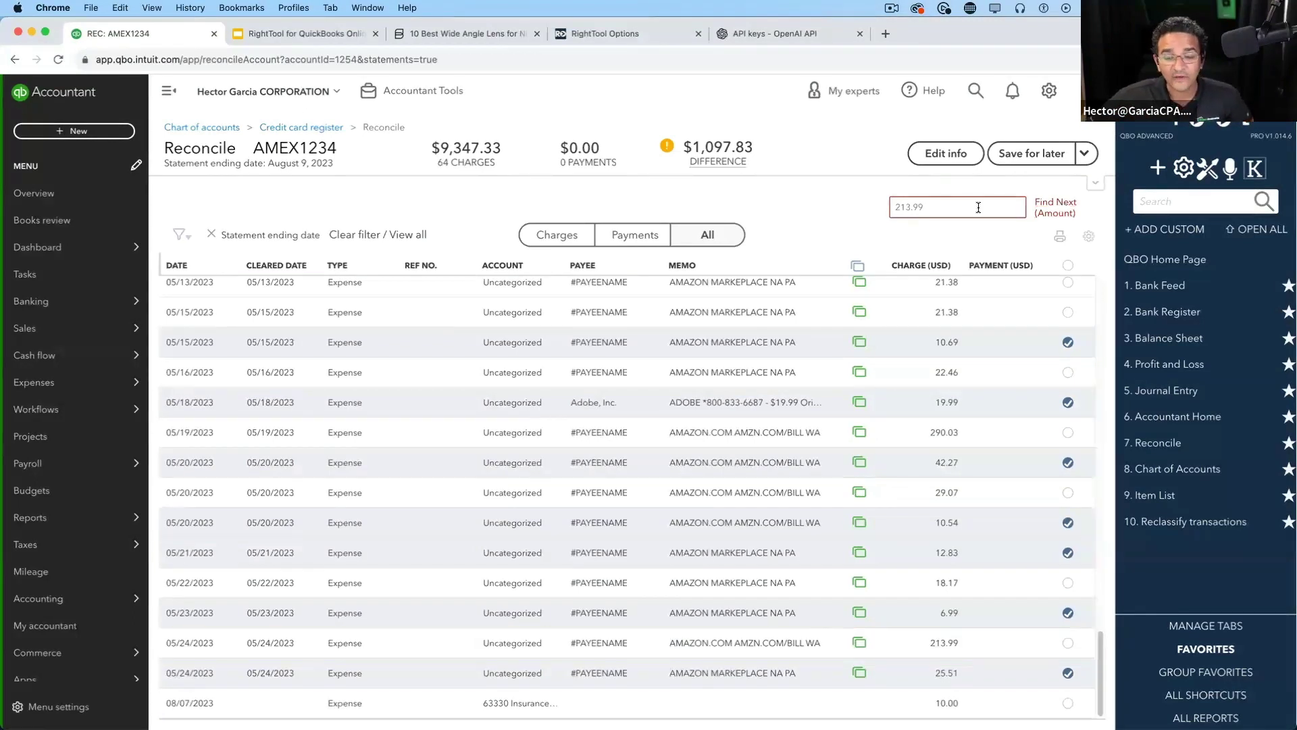
pyautogui.moveTo(978, 208); pyautogui.dragTo(872, 211)
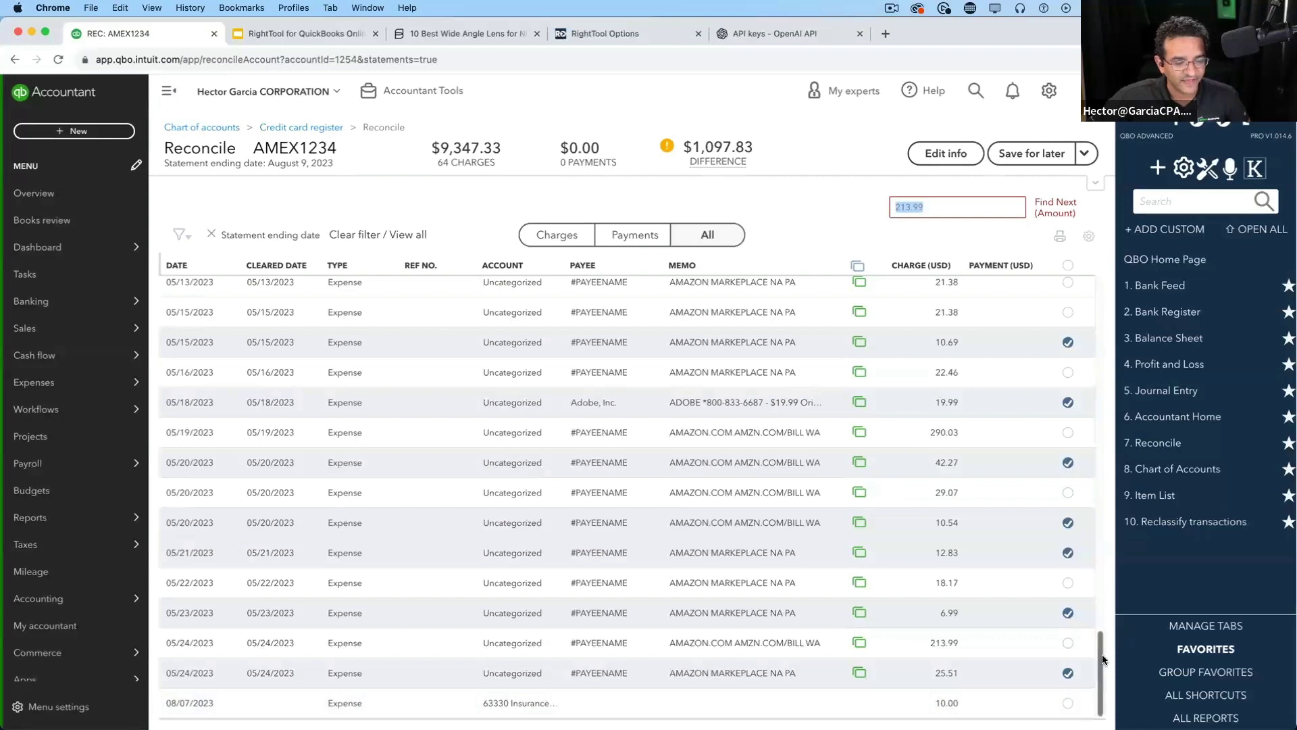
pyautogui.moveTo(1101, 657); pyautogui.dragTo(1101, 284)
pyautogui.doubleClick(943, 210)
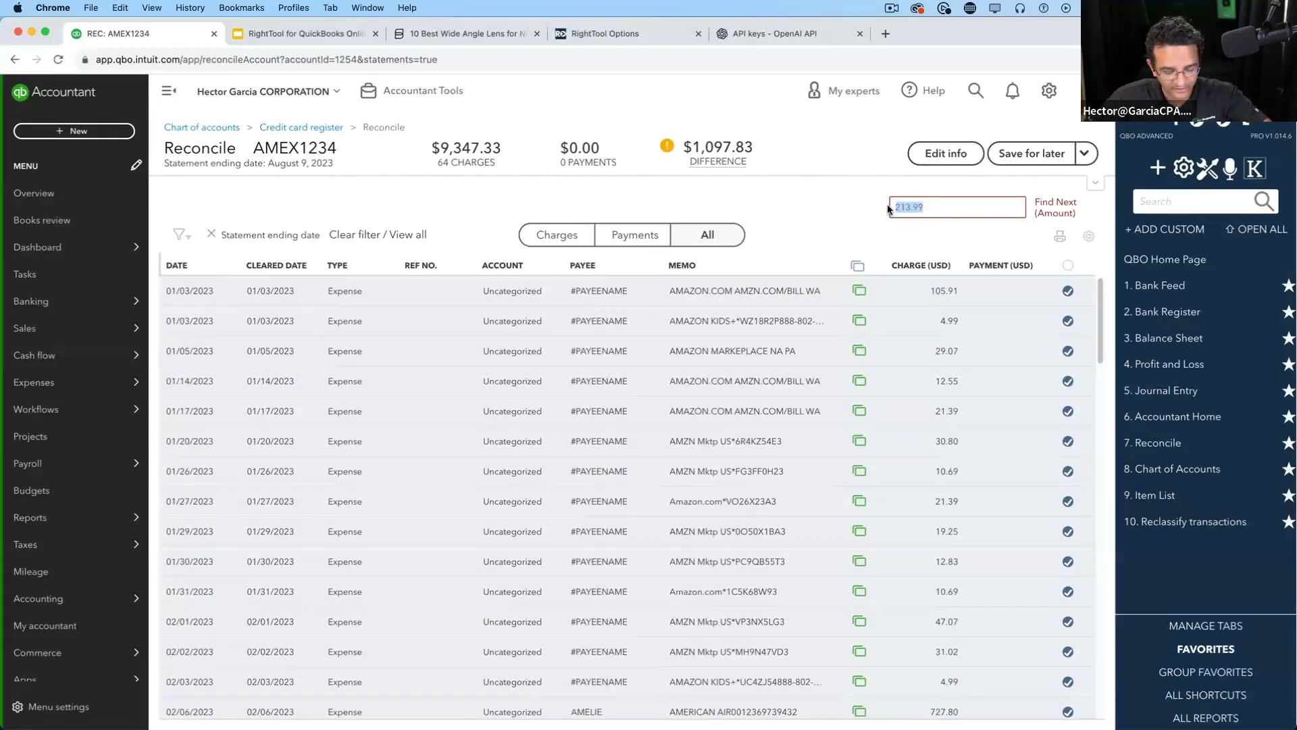
pyautogui.press('BackSpace')
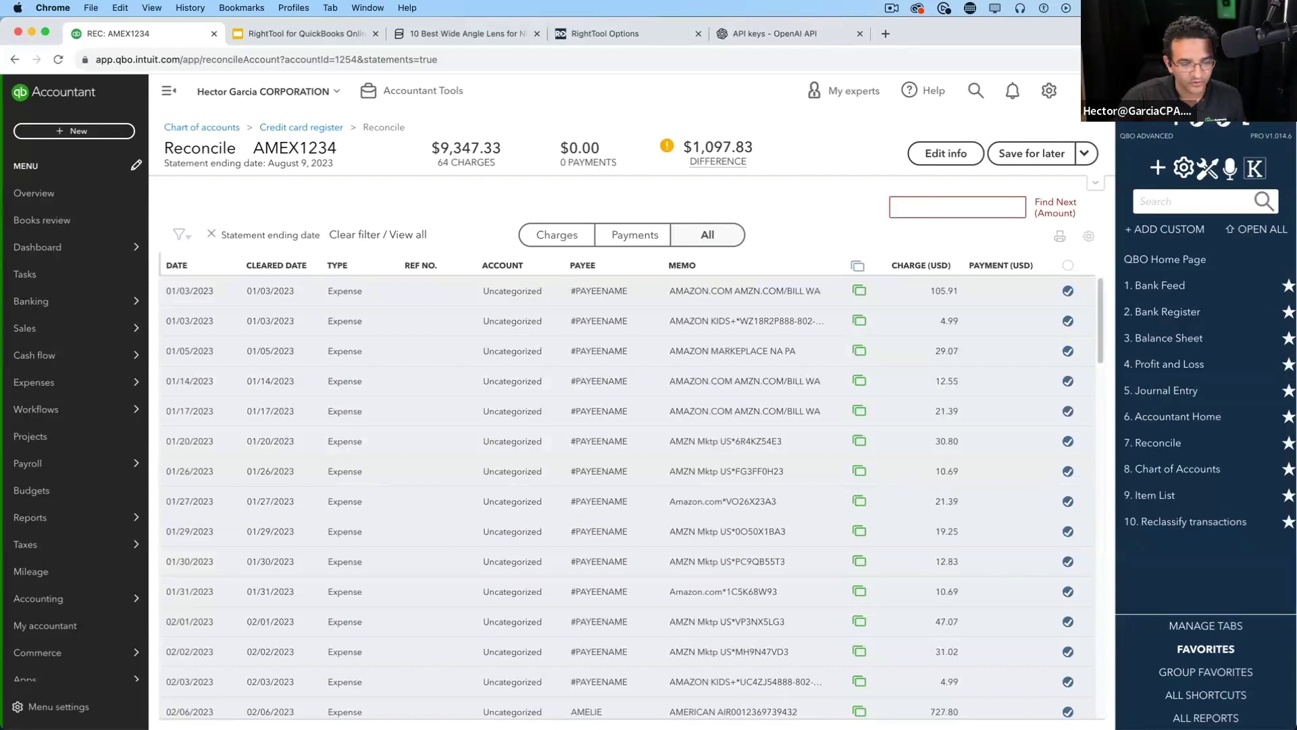
pyautogui.write('*.6969')
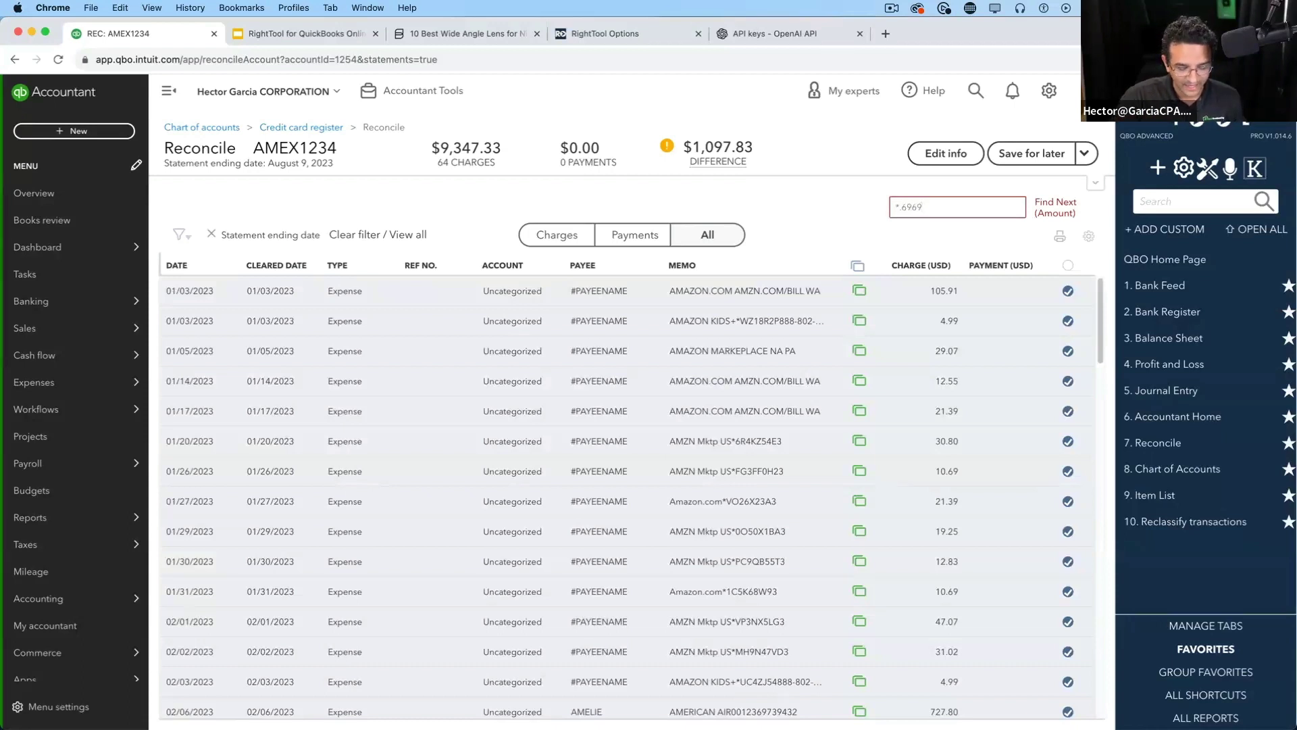
pyautogui.press('BackSpace')
pyautogui.press('BackSpace')
pyautogui.press('BackSpace')
pyautogui.press('BackSpace')
pyautogui.write('99')
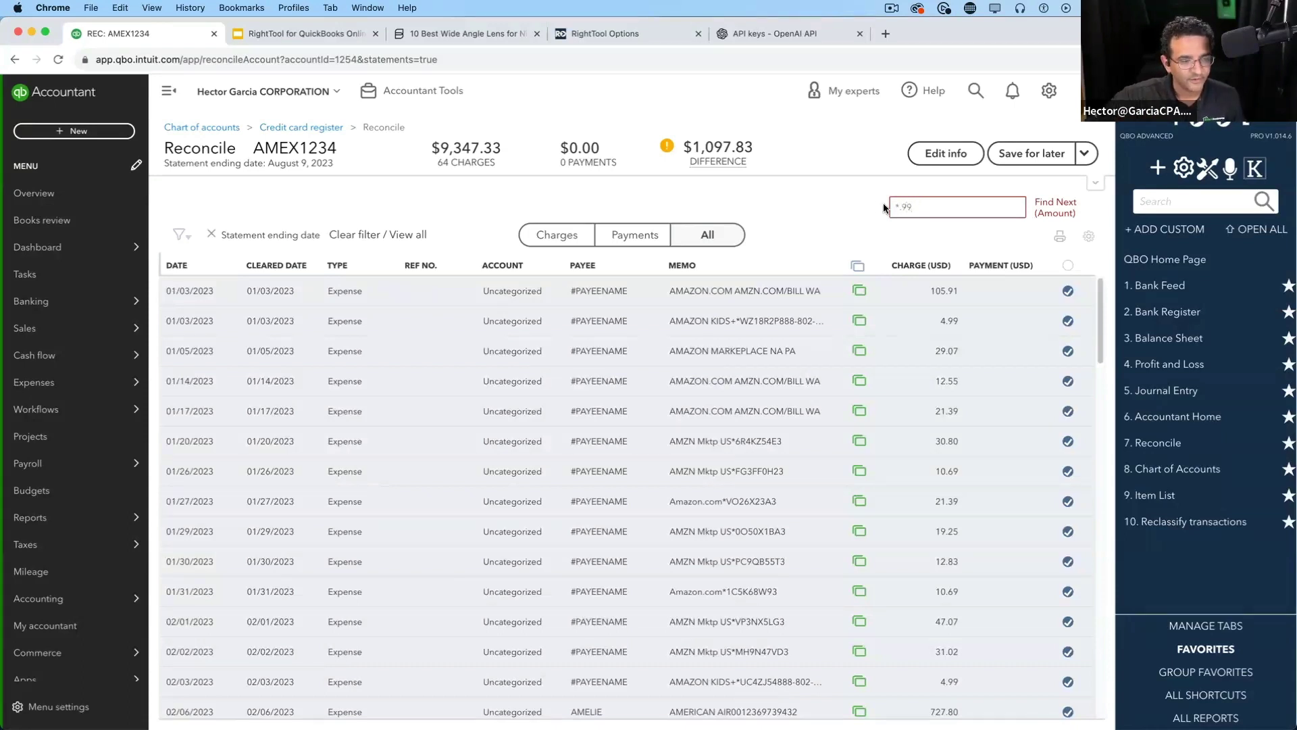
pyautogui.click(1049, 209)
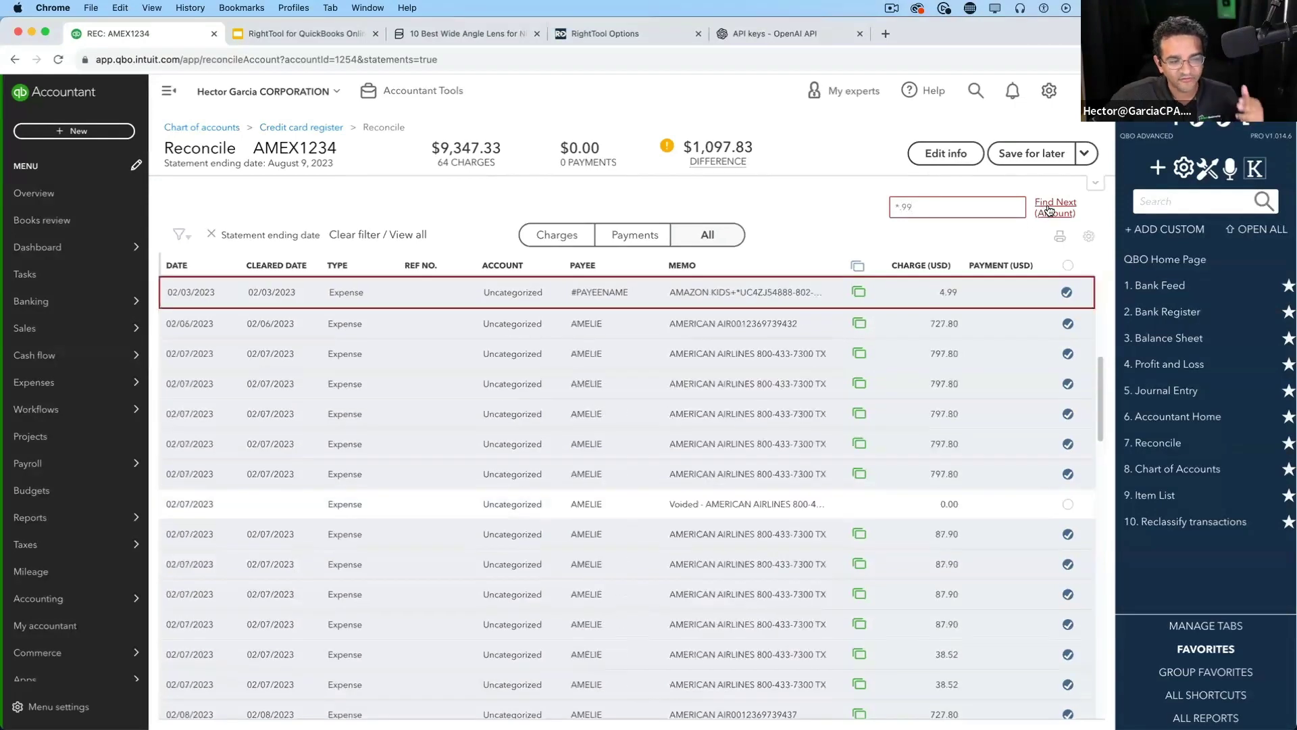
pyautogui.click(1049, 209)
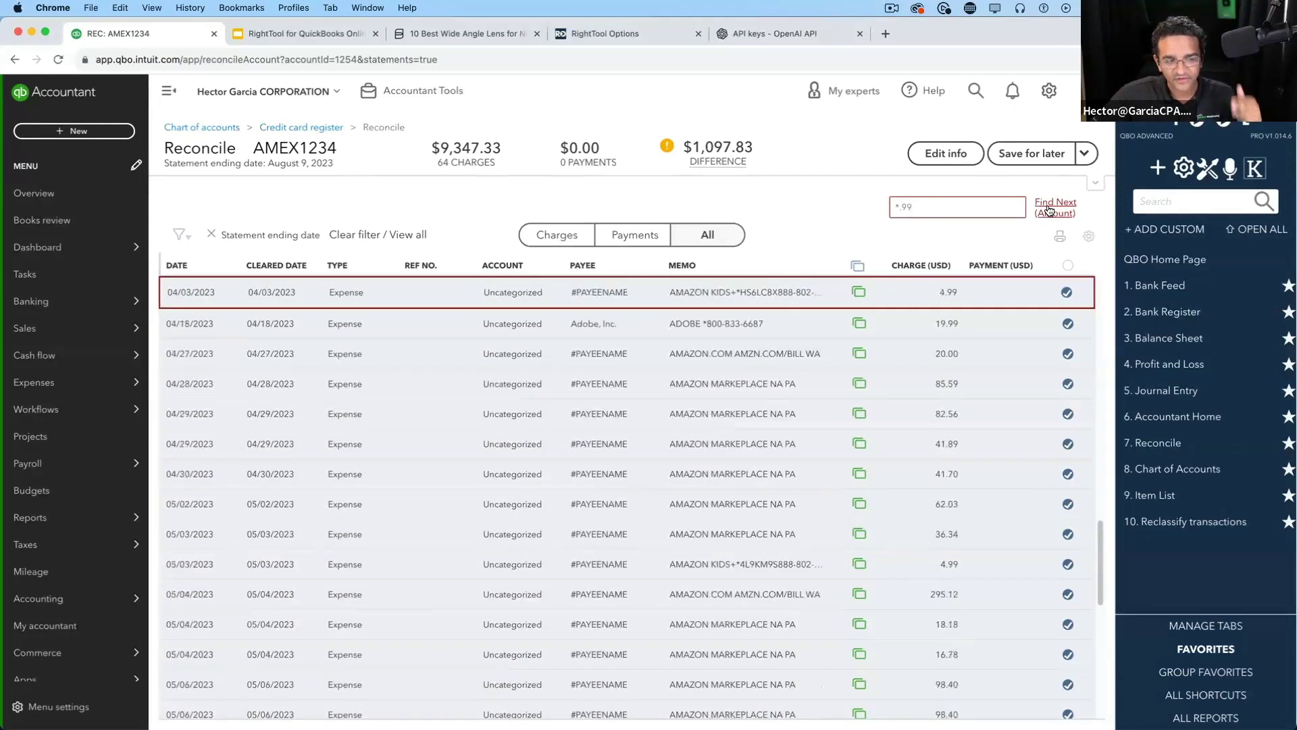
pyautogui.click(1049, 209)
pyautogui.click(1050, 209)
pyautogui.click(1050, 209)
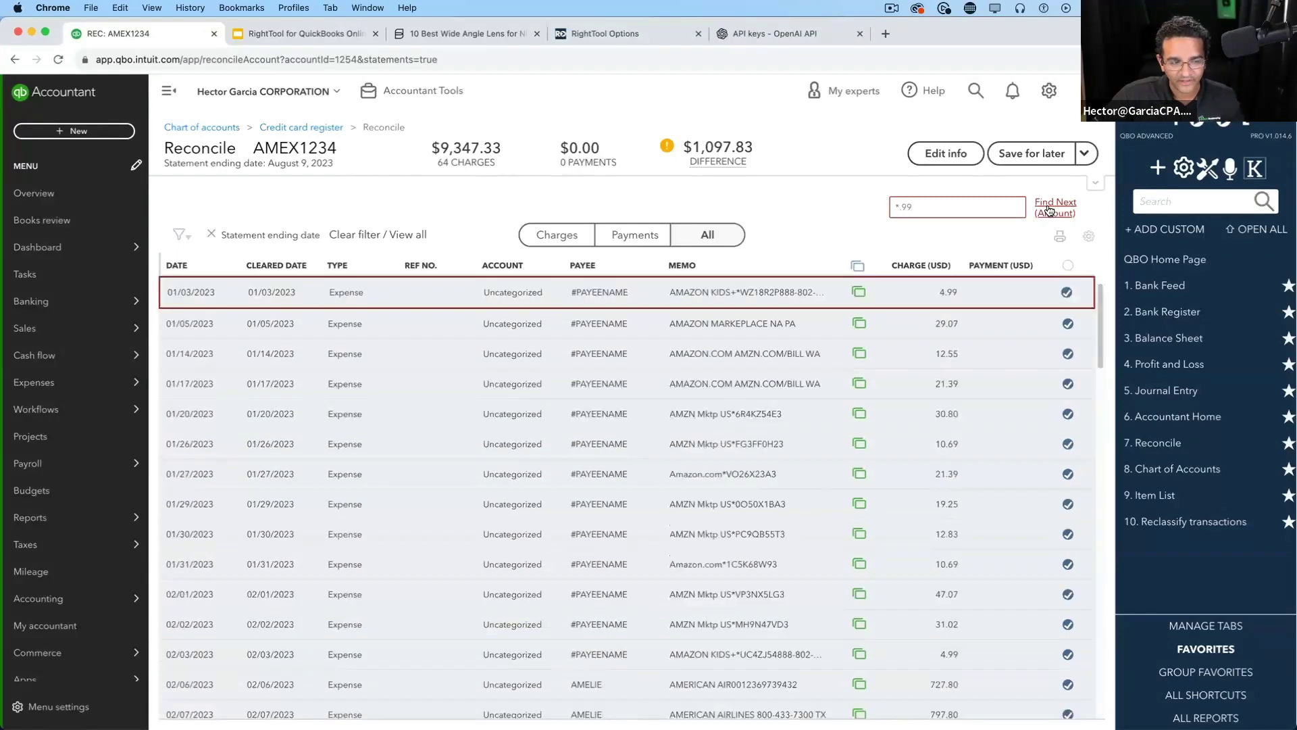
pyautogui.click(1049, 210)
pyautogui.click(1049, 210)
pyautogui.click(1050, 210)
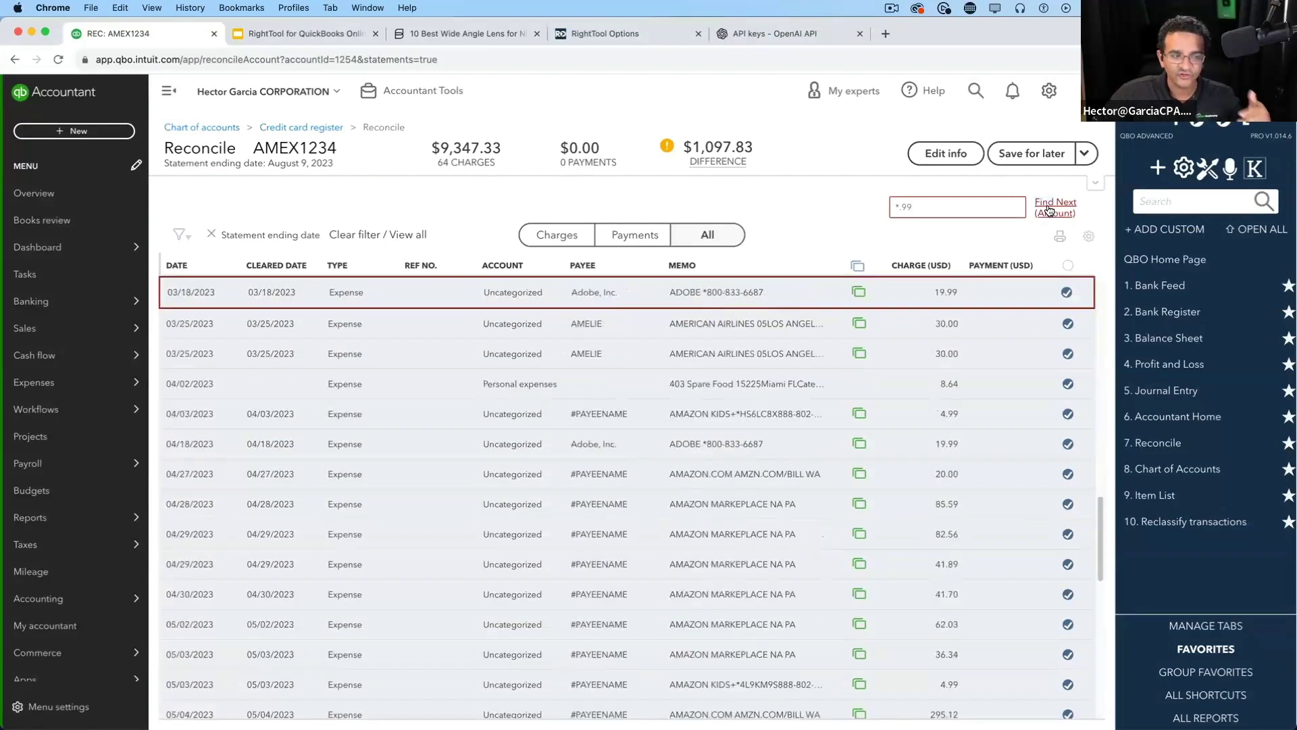
pyautogui.click(1049, 210)
pyautogui.click(1049, 210)
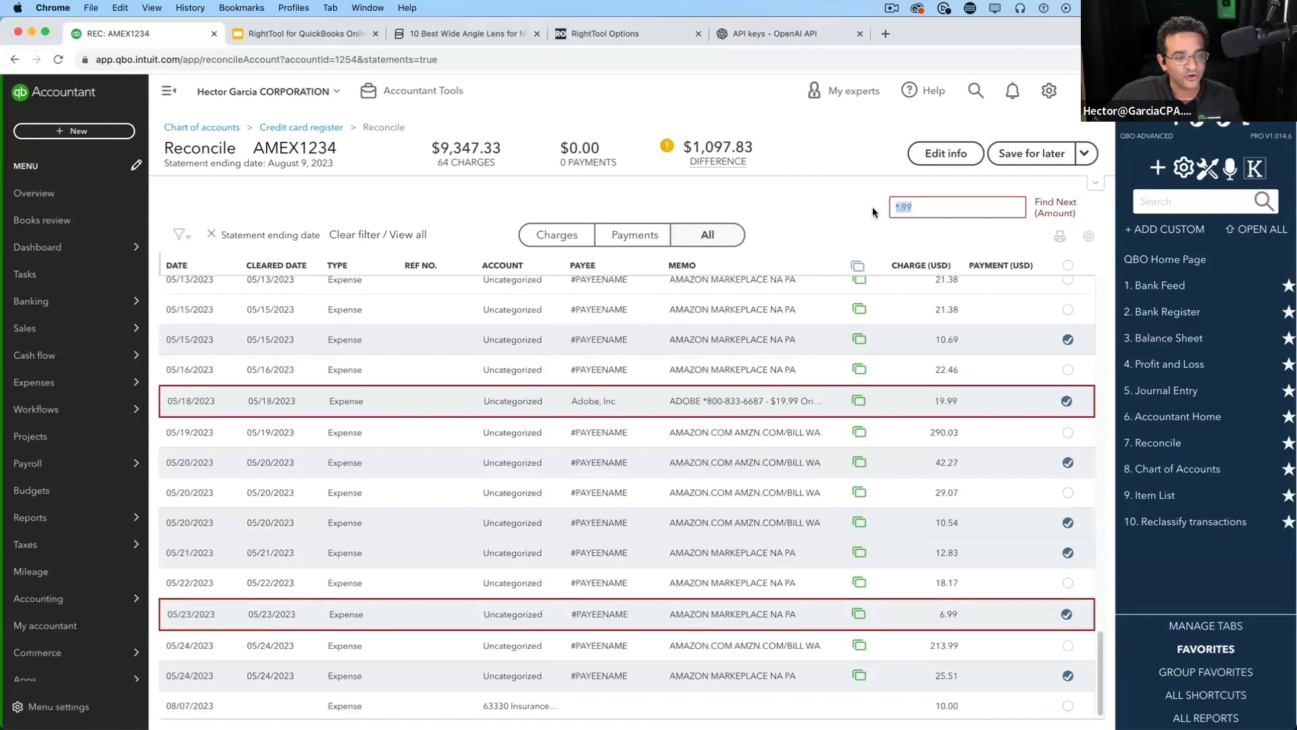
pyautogui.press('BackSpace')
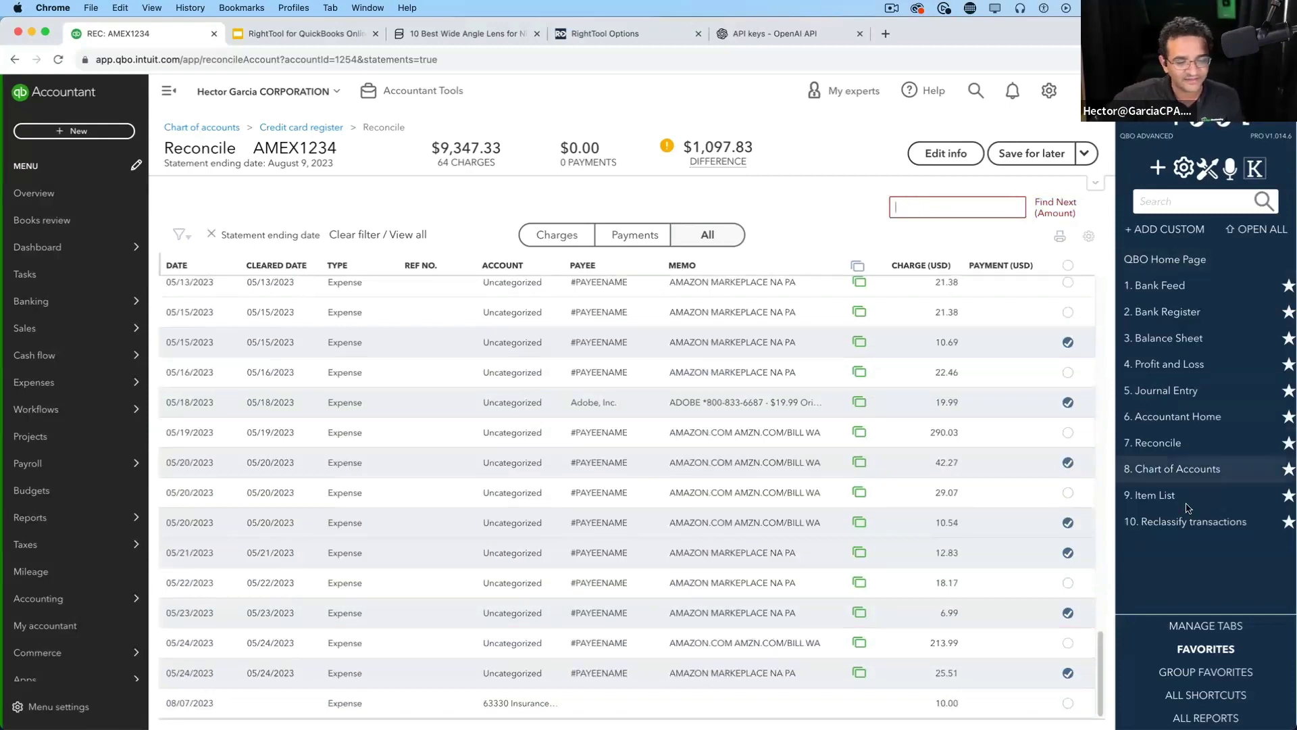
# Enter 10. in the Find Next amount box and jump to the first matching charge
pyautogui.moveTo(1100, 669); pyautogui.dragTo(1091, 291)
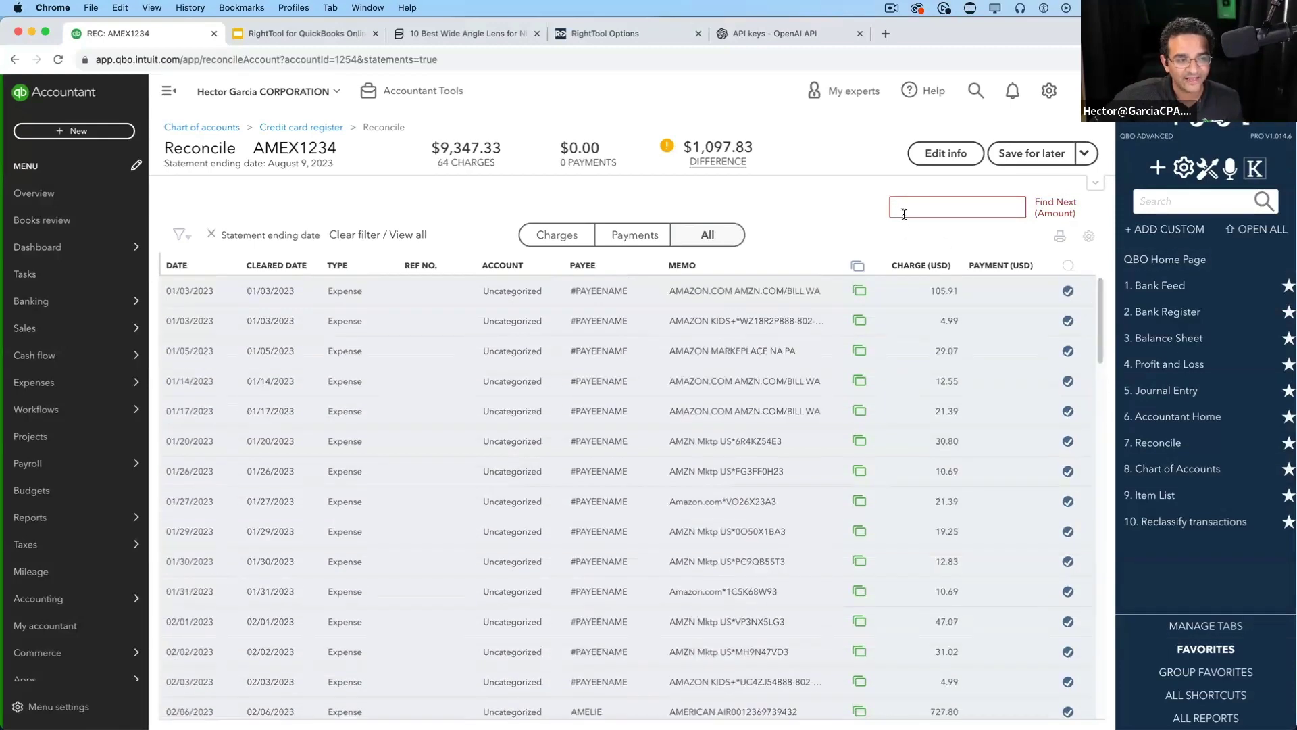
pyautogui.click(904, 214)
pyautogui.write('10')
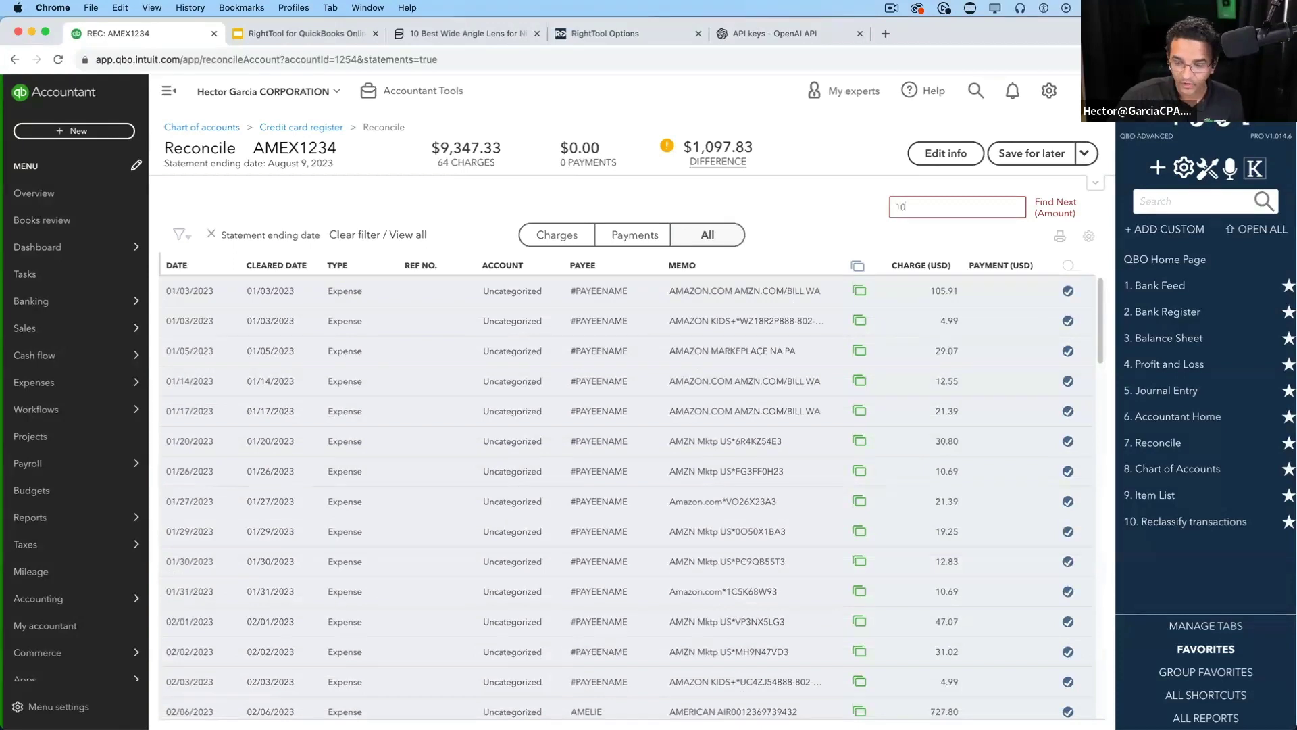
pyautogui.write('.*')
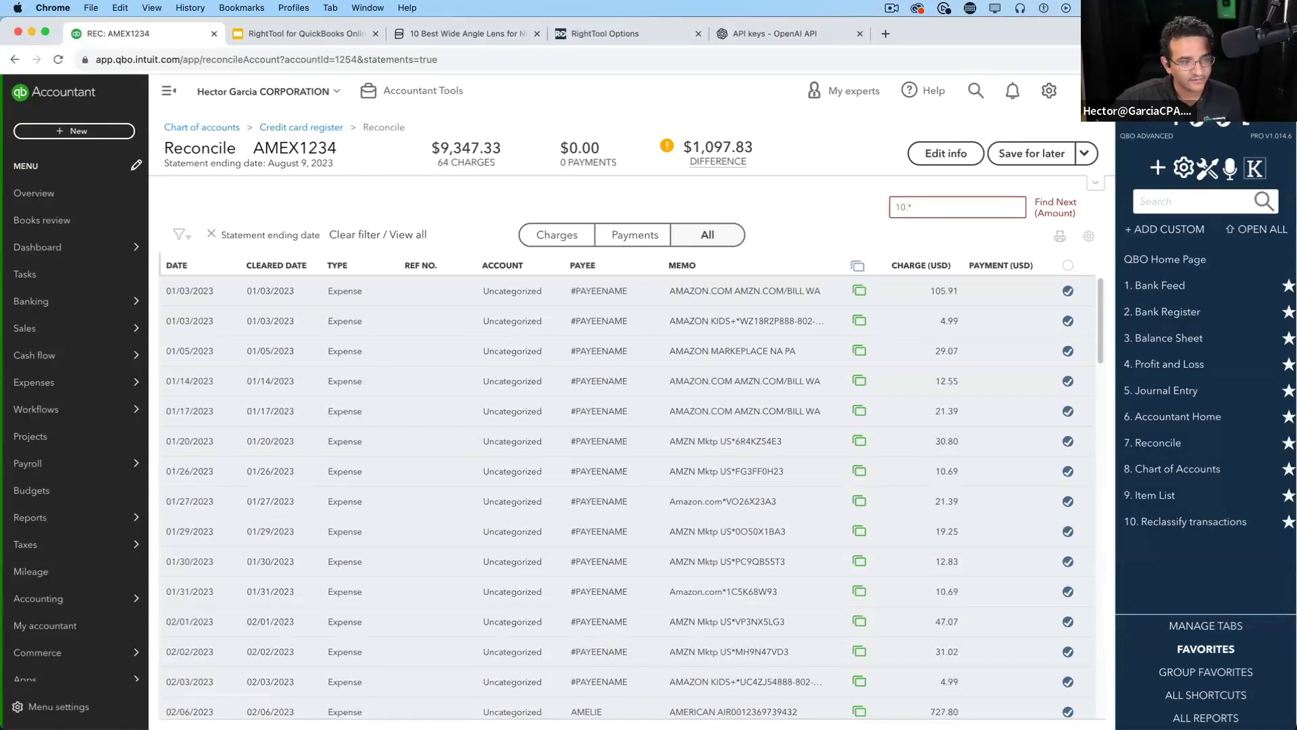
pyautogui.click(1053, 212)
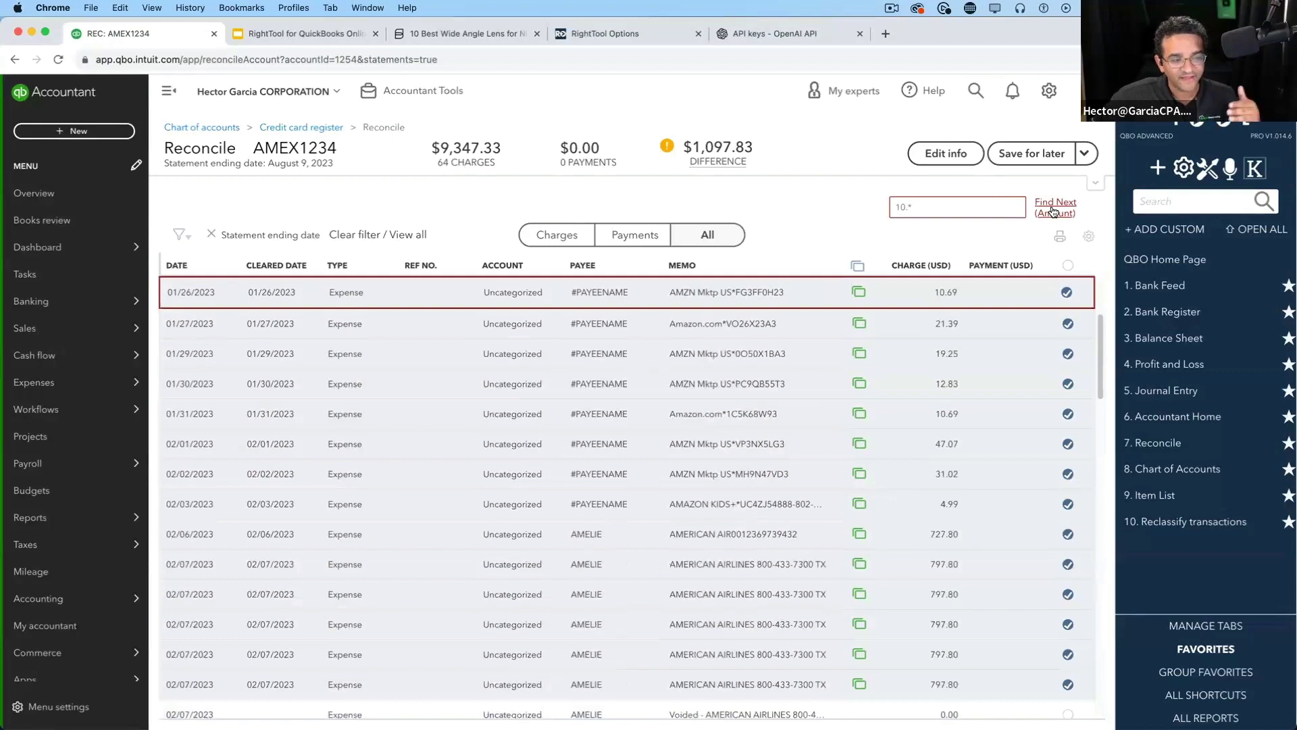
# Step through the remaining 10.x charges such as 10.69, 10.54 and 10.00, then clear the search
pyautogui.click(1053, 212)
pyautogui.click(1053, 212)
pyautogui.click(1053, 212)
pyautogui.click(1053, 213)
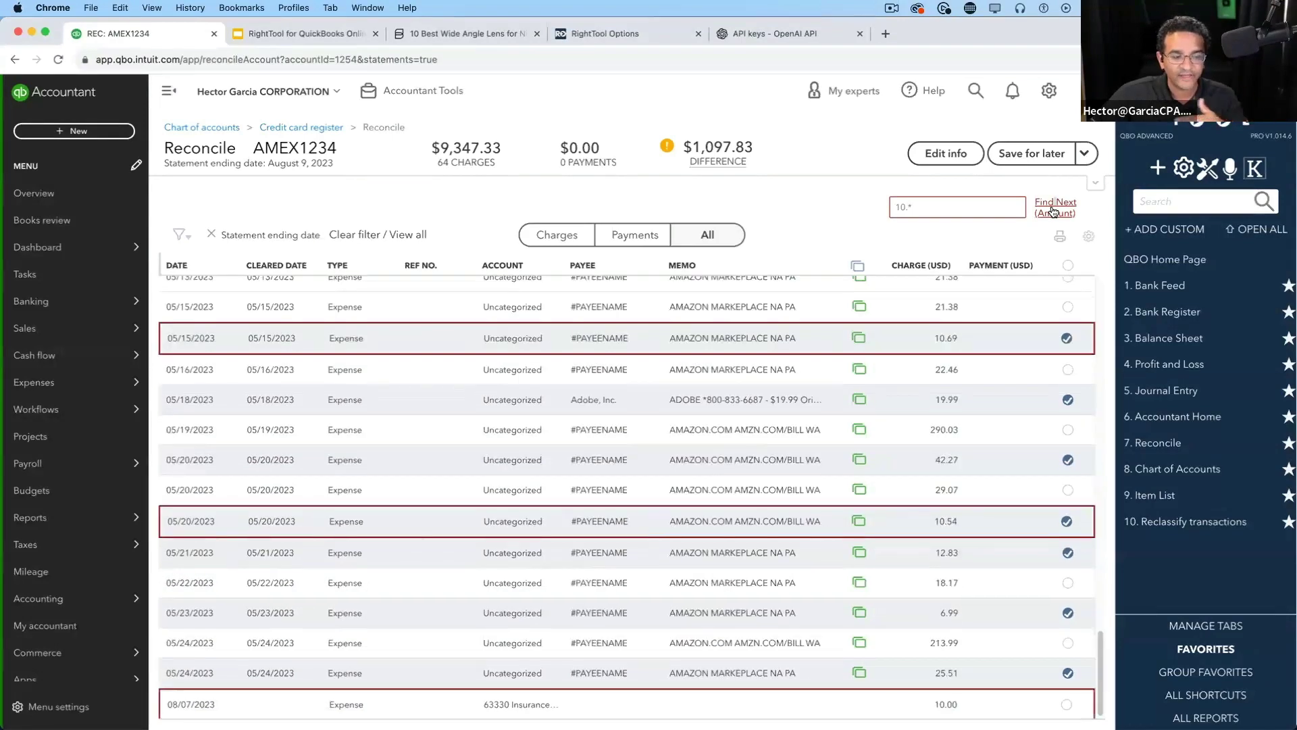
pyautogui.click(1053, 211)
pyautogui.click(1053, 211)
pyautogui.click(1053, 212)
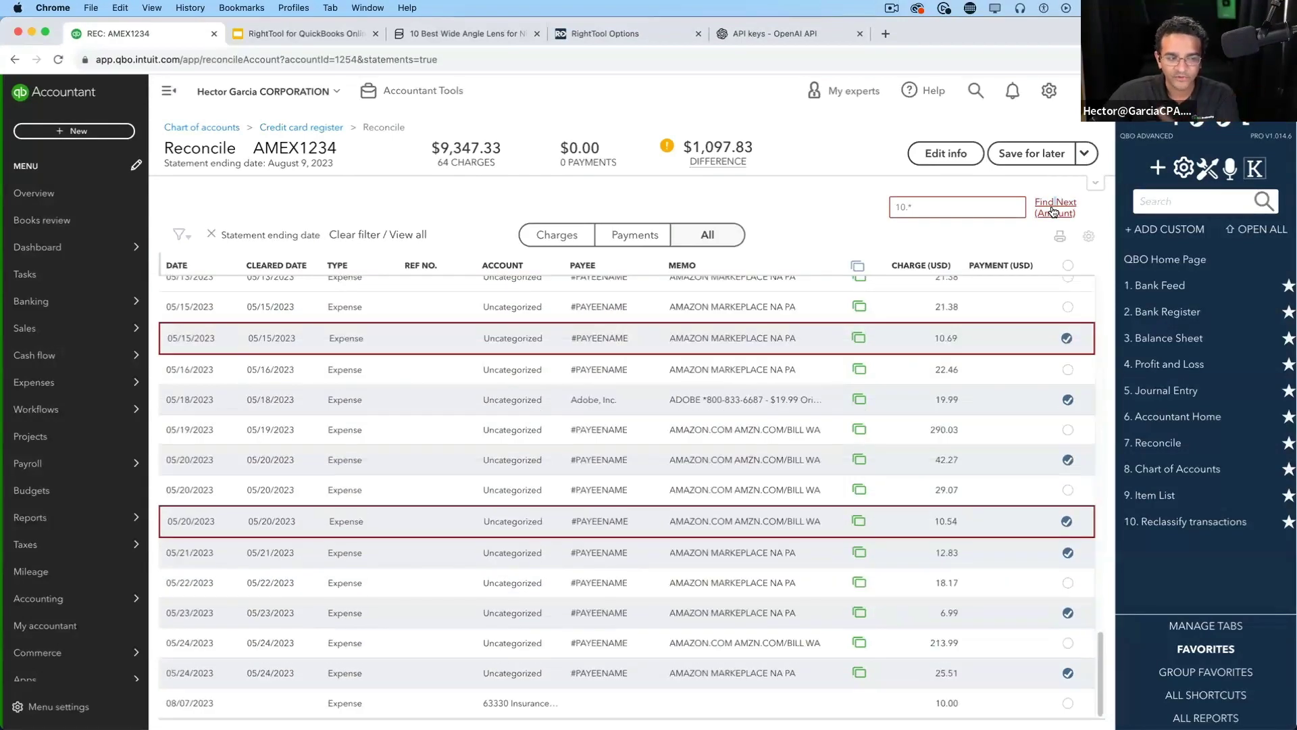
pyautogui.click(1053, 212)
pyautogui.click(1053, 212)
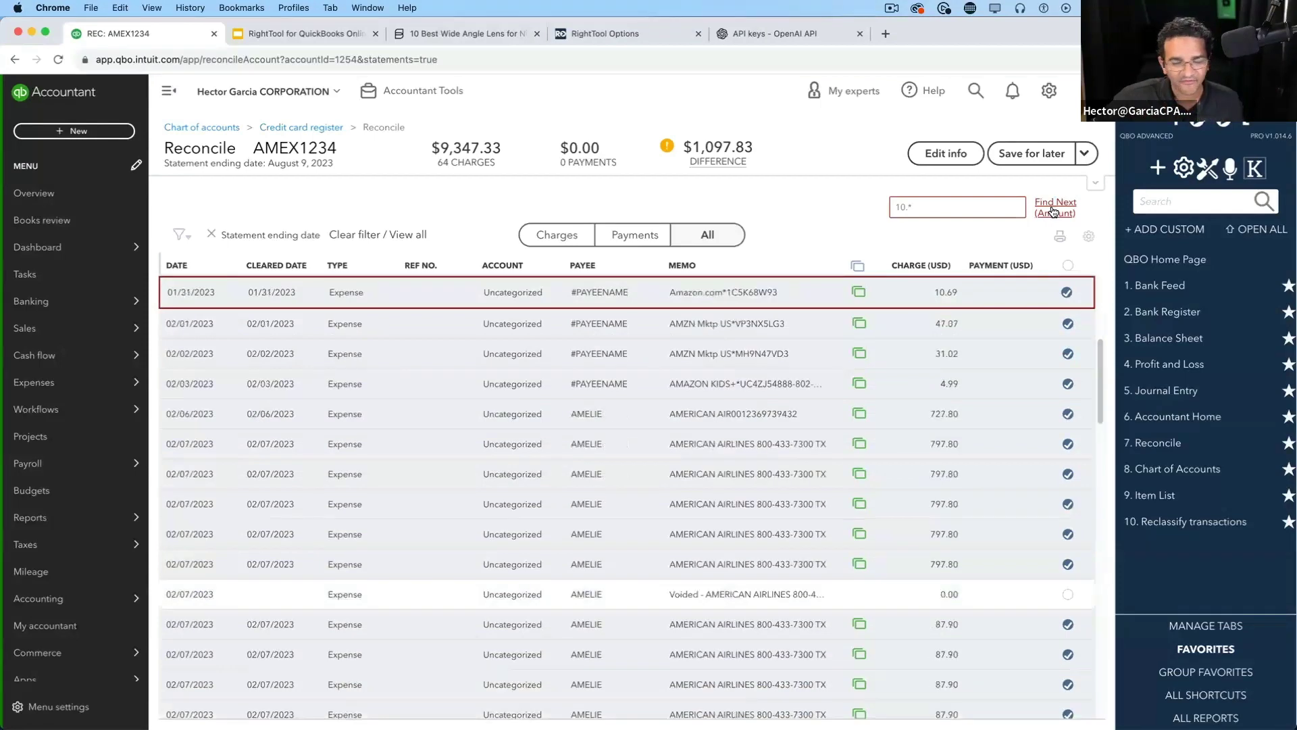
pyautogui.click(1053, 212)
pyautogui.tripleClick(896, 210)
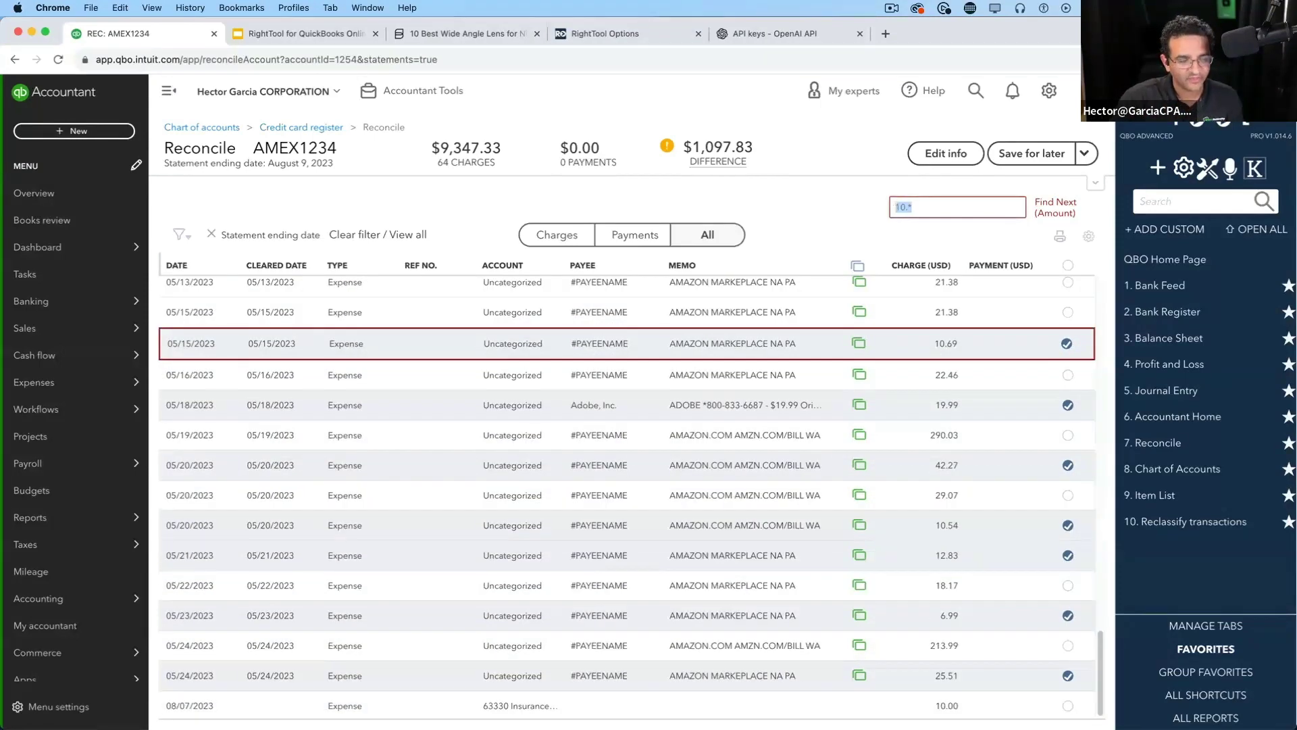
pyautogui.press('BackSpace')
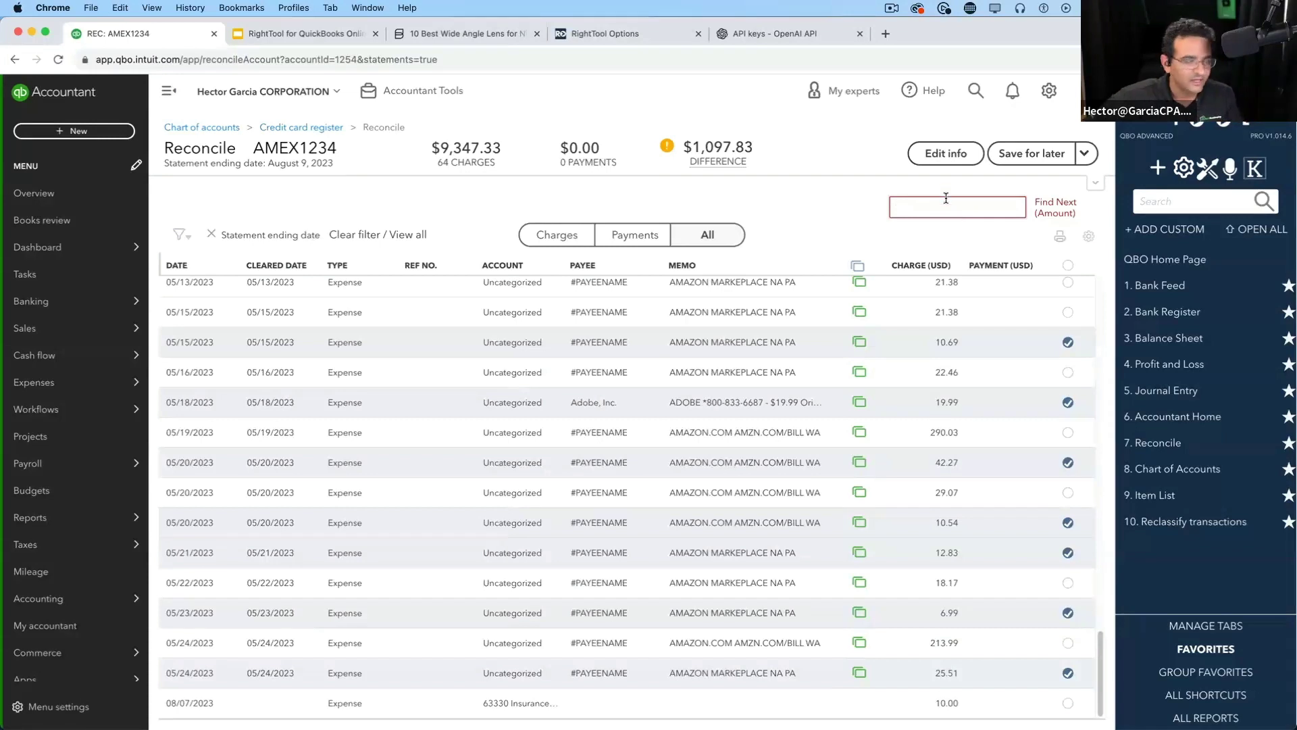
# Filter the AMEX1234 reconcile list by the term amazon
pyautogui.click(181, 234)
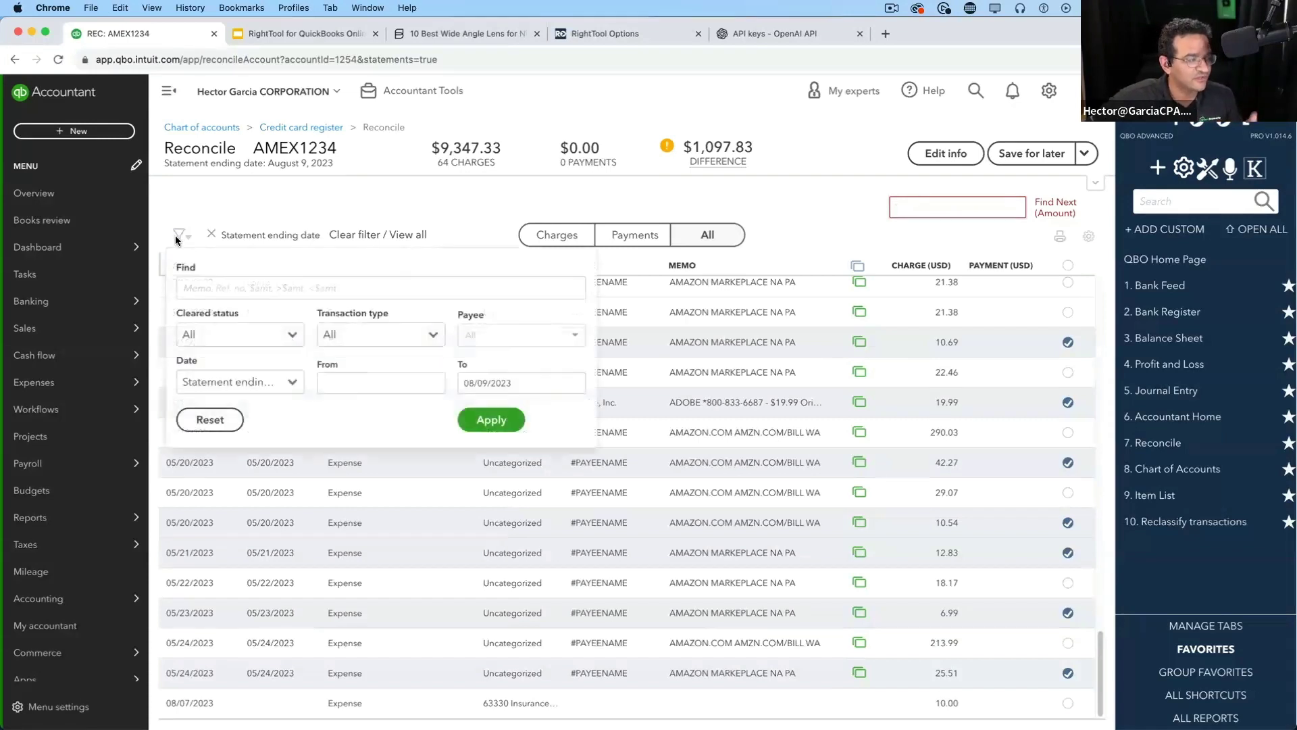
pyautogui.click(212, 292)
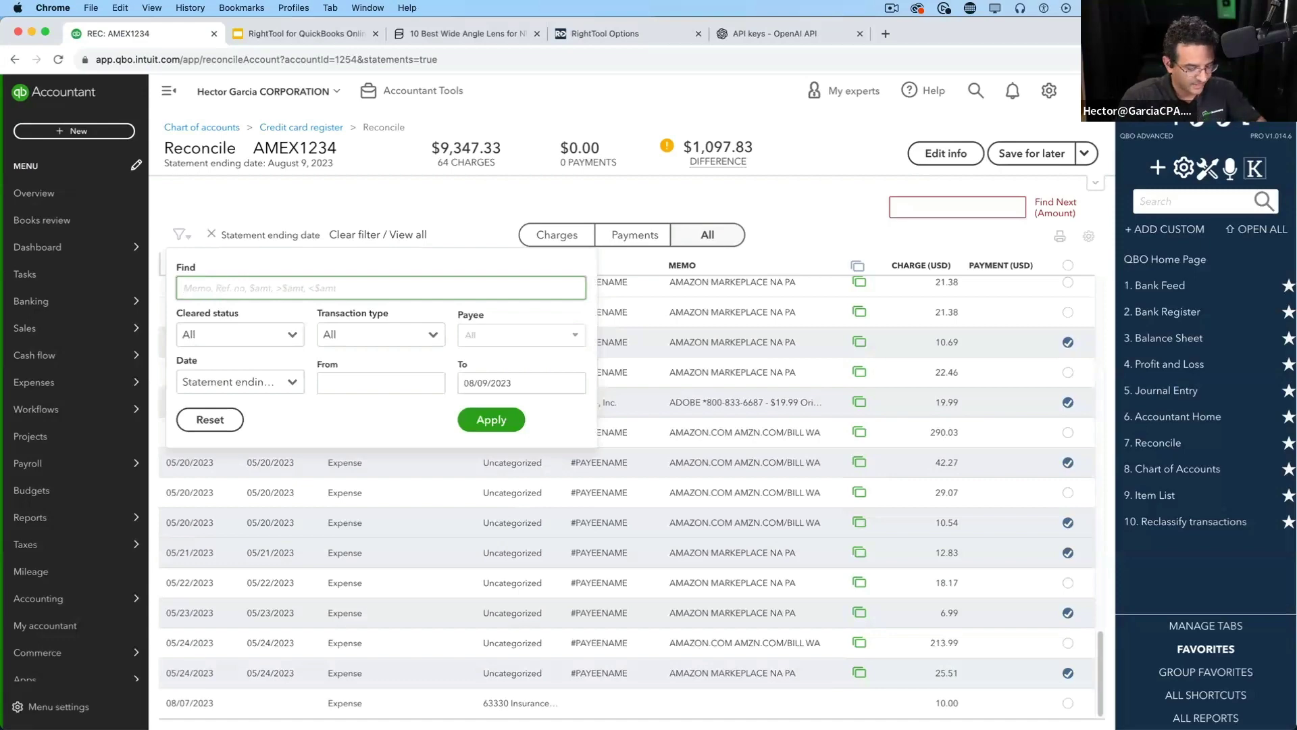
pyautogui.write('amazon')
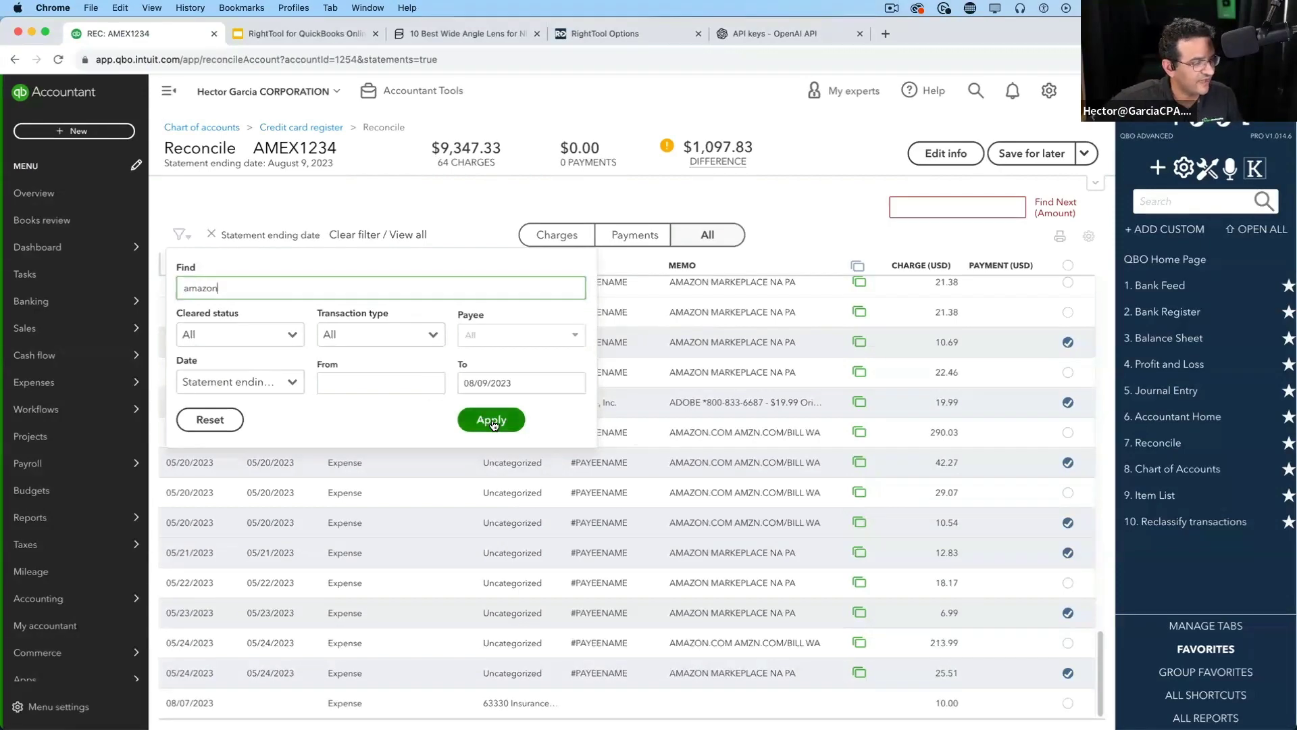
pyautogui.click(491, 419)
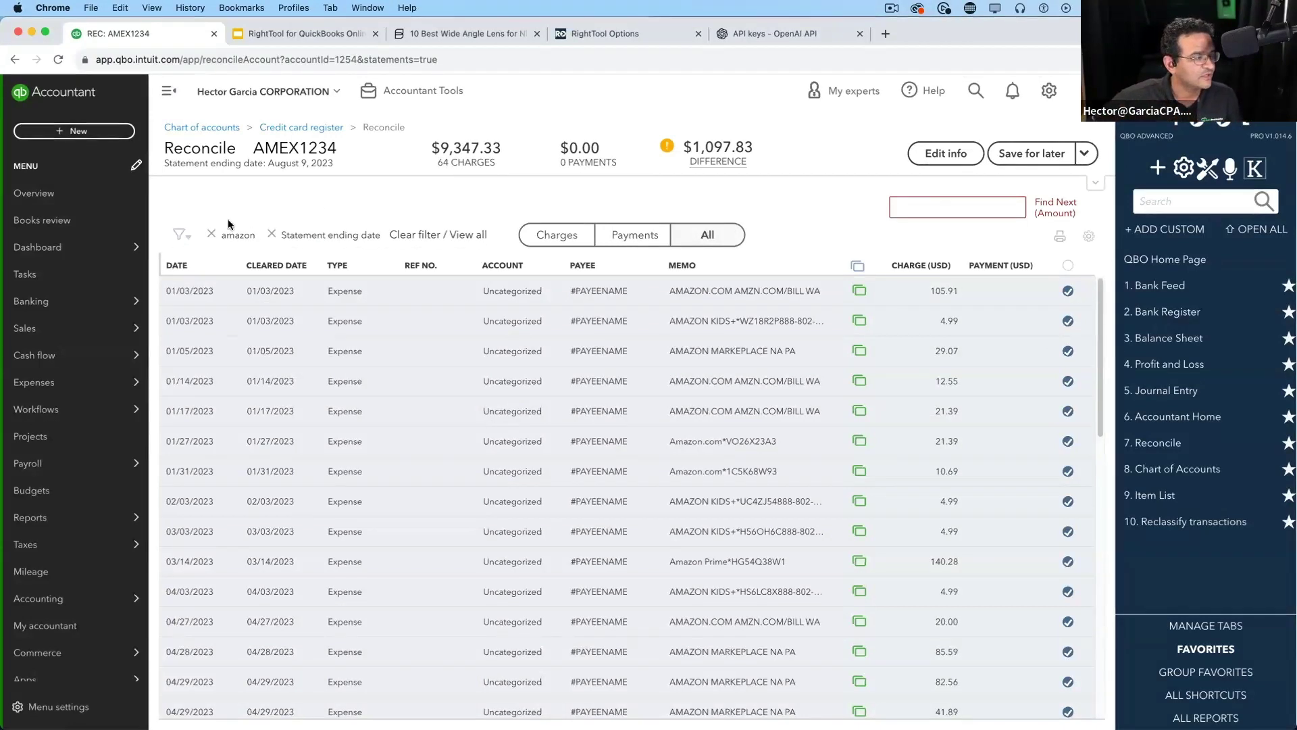
pyautogui.click(181, 235)
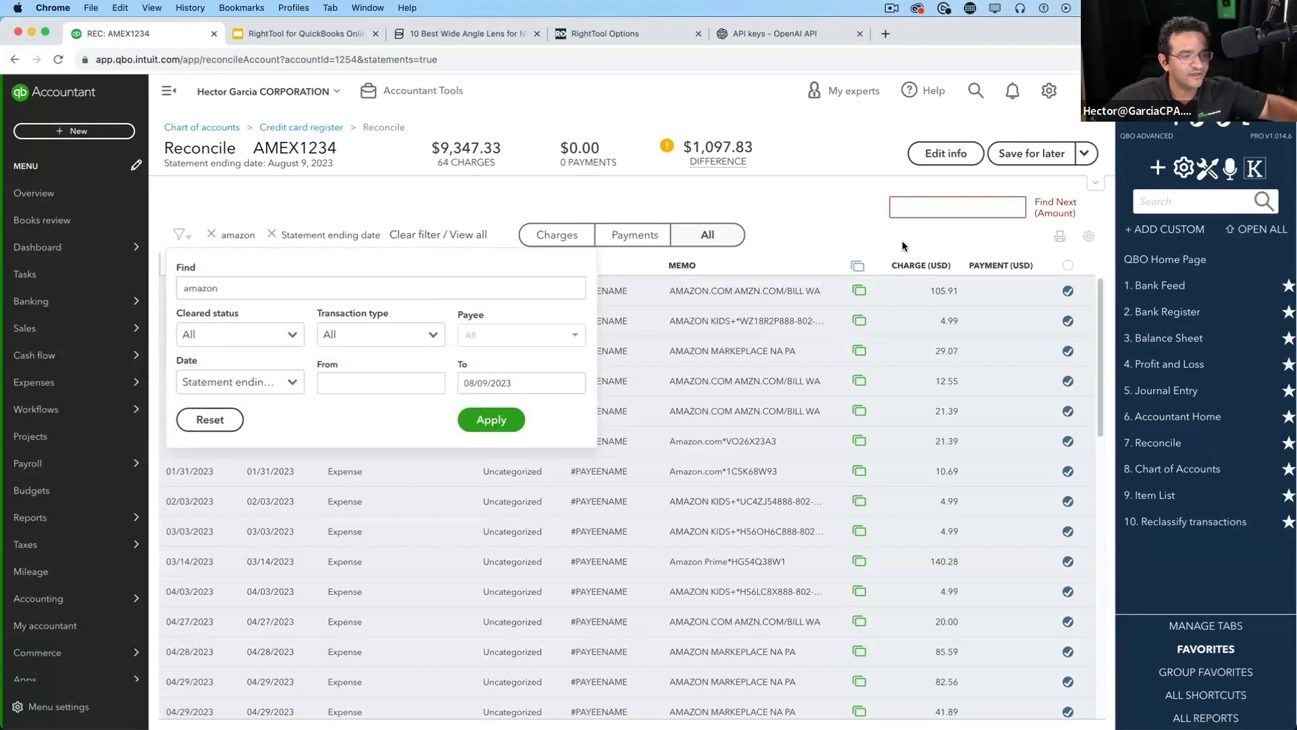
# Search amounts for *.99 and step through the Amazon 4.99 charges
pyautogui.click(921, 200)
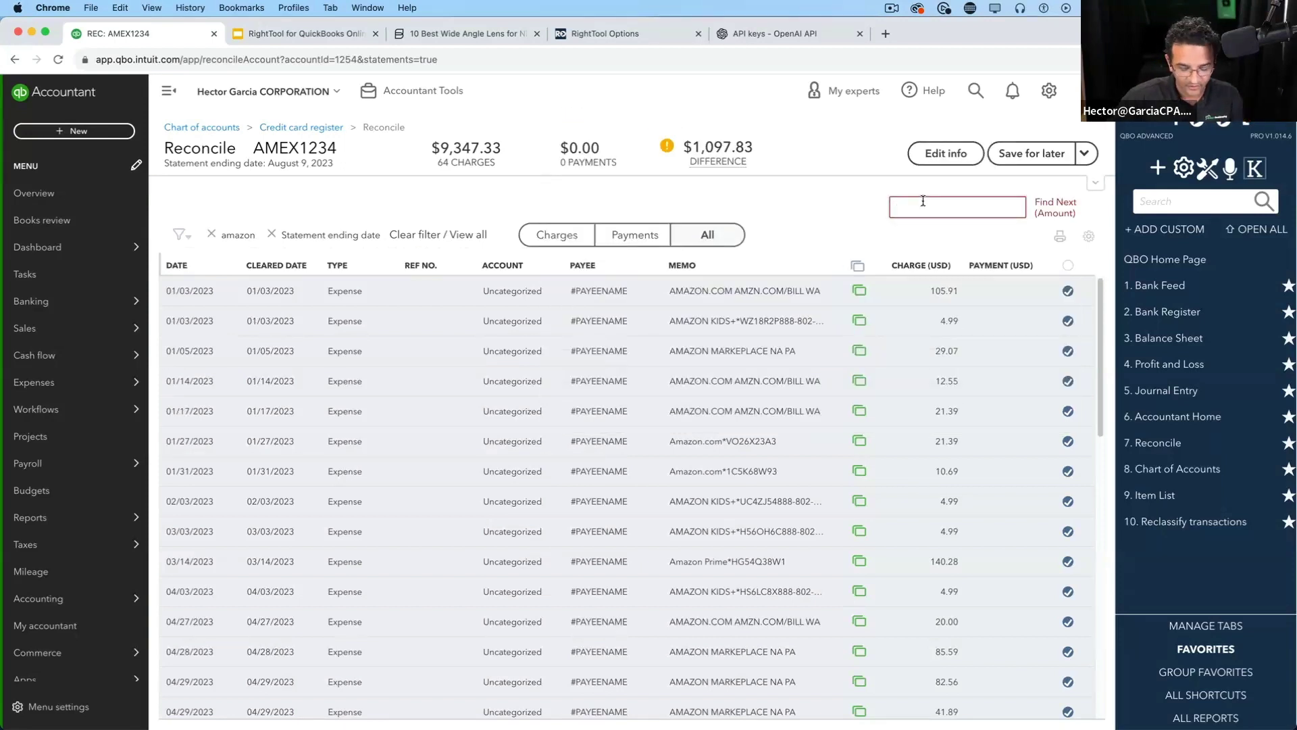
pyautogui.write('*.99')
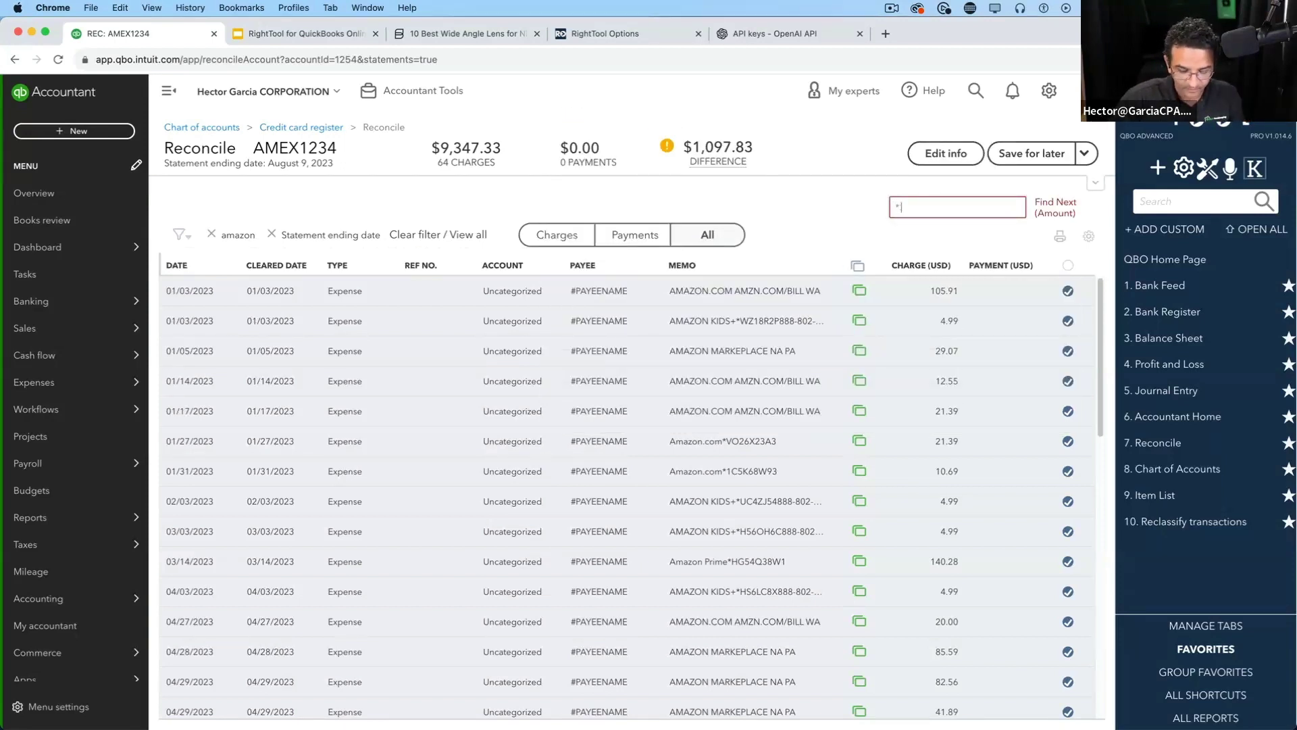
pyautogui.click(1054, 204)
pyautogui.click(1054, 205)
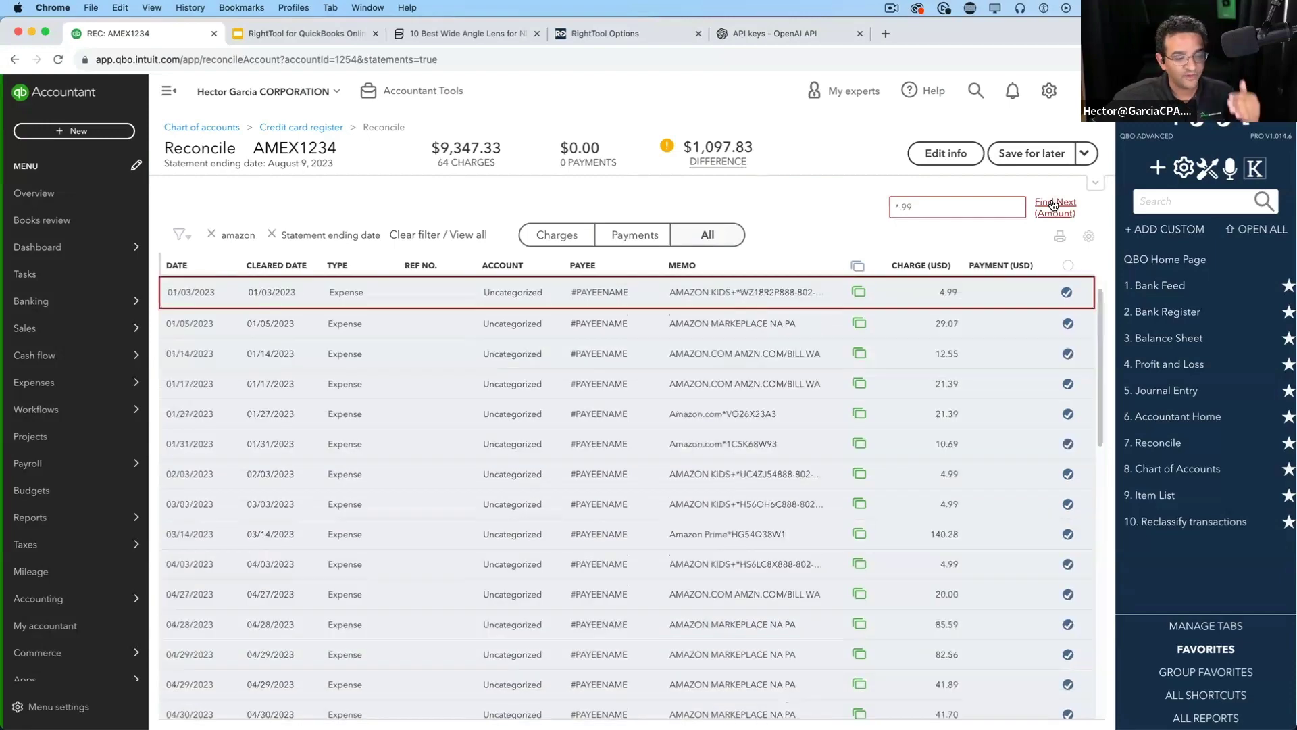
pyautogui.click(1053, 204)
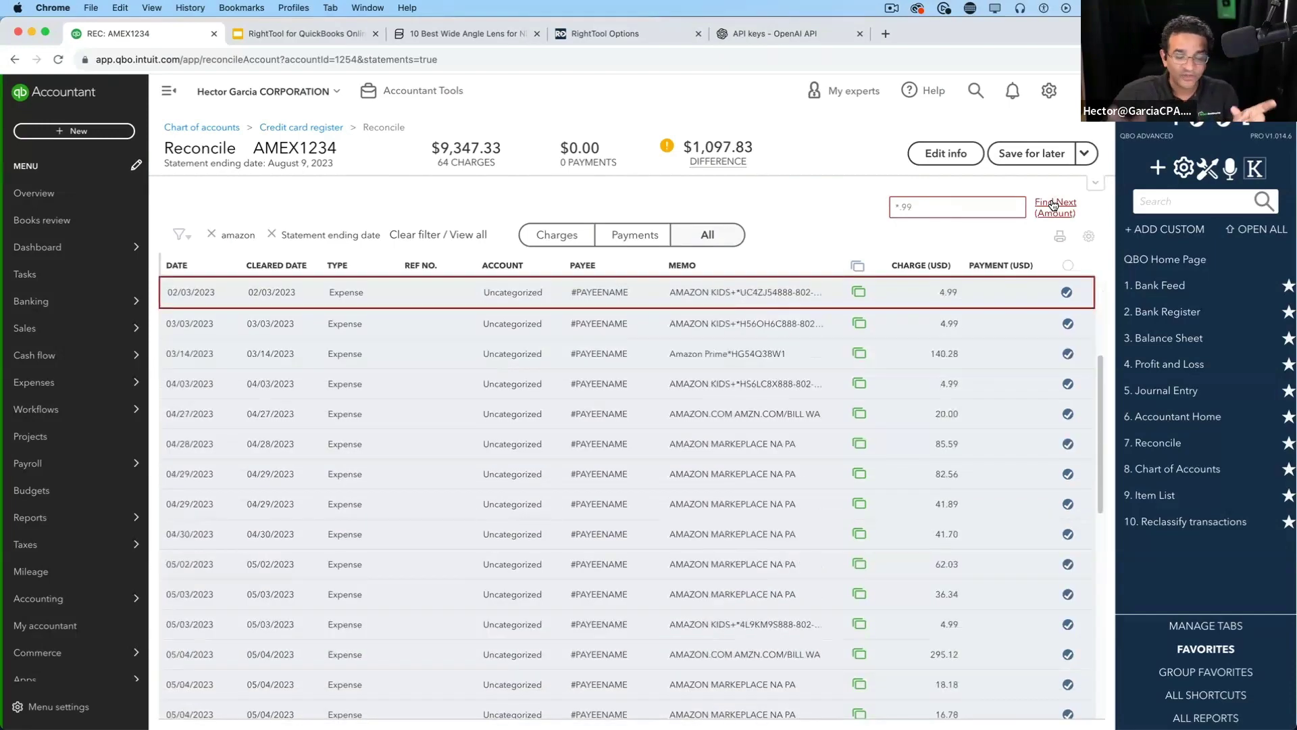
pyautogui.click(1054, 204)
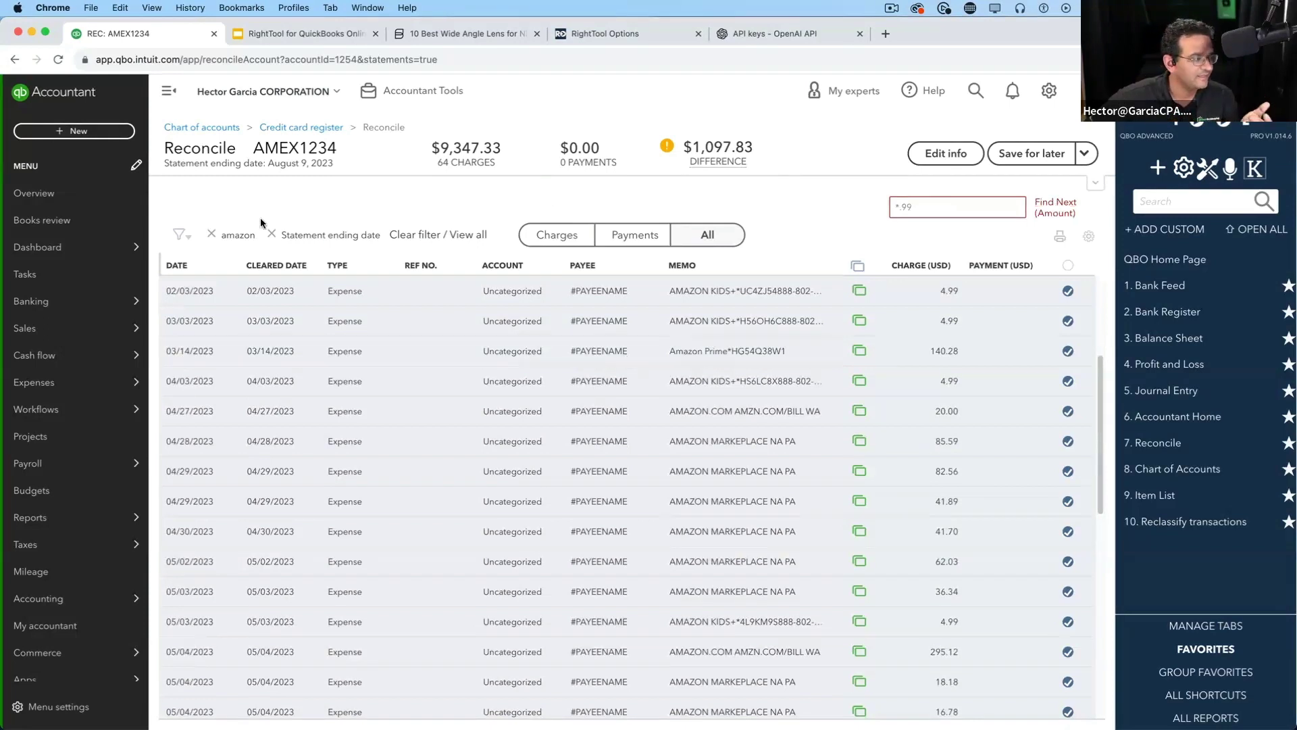
pyautogui.click(178, 234)
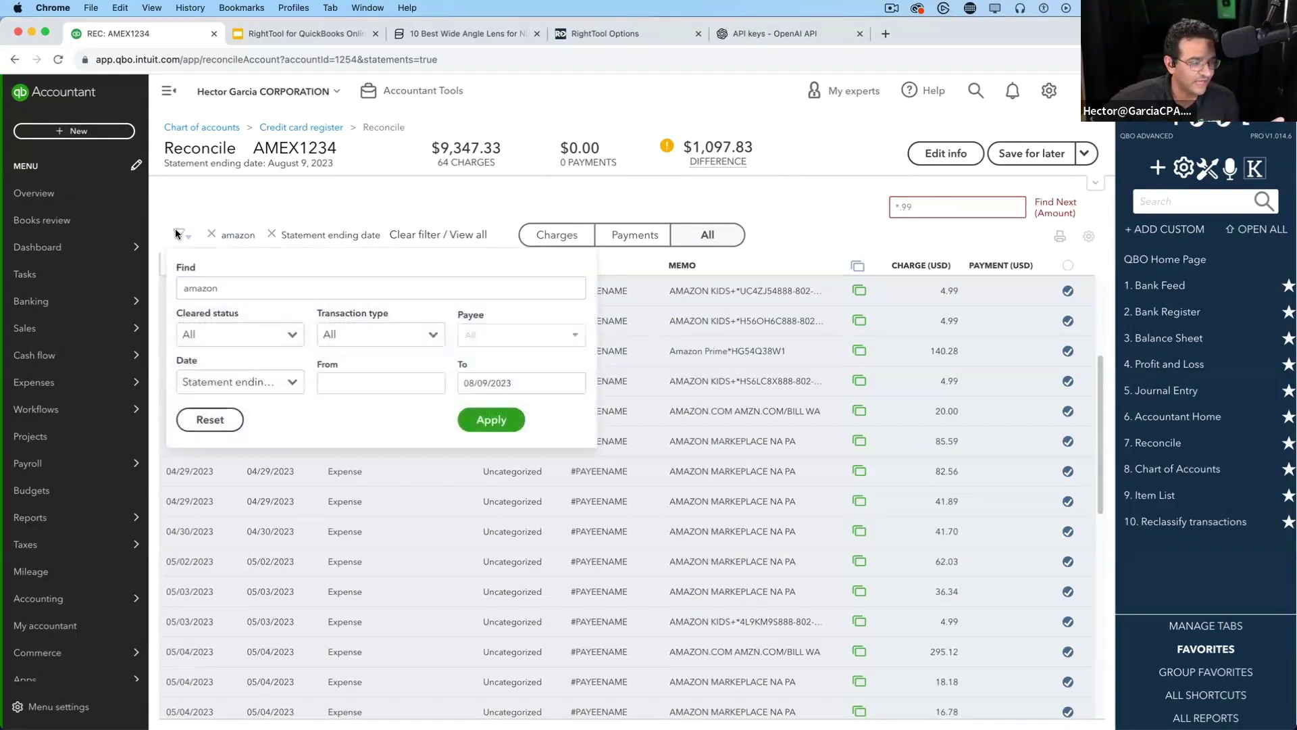
# Replace the amazon filter with a <100 filter on the reconcile list
pyautogui.click(813, 223)
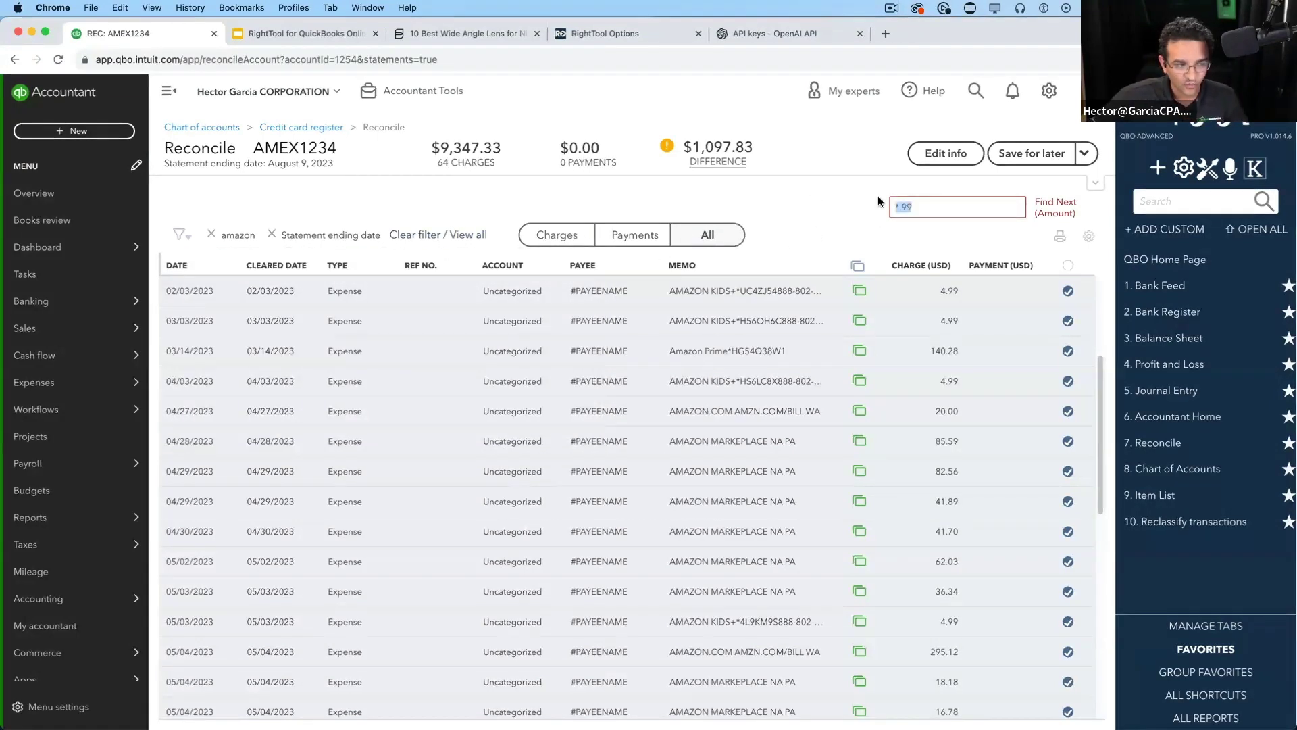
pyautogui.click(951, 208)
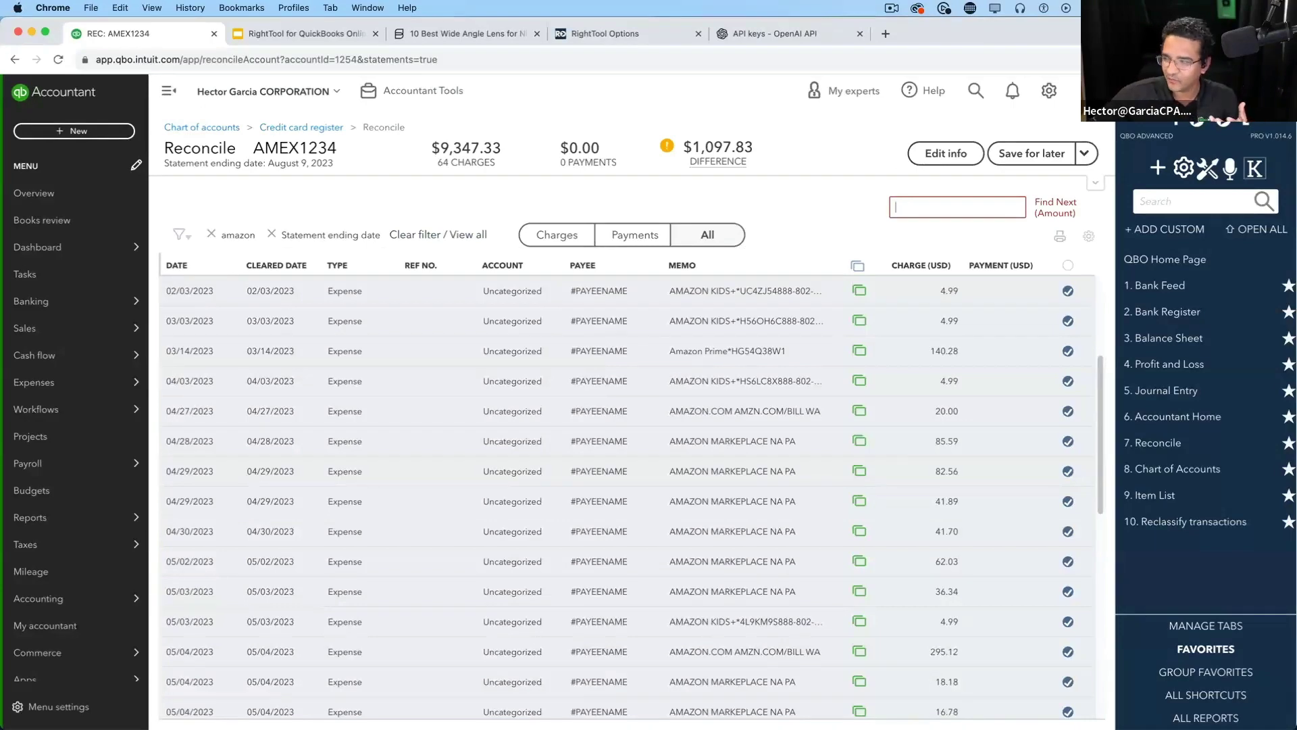
pyautogui.click(210, 234)
pyautogui.click(185, 233)
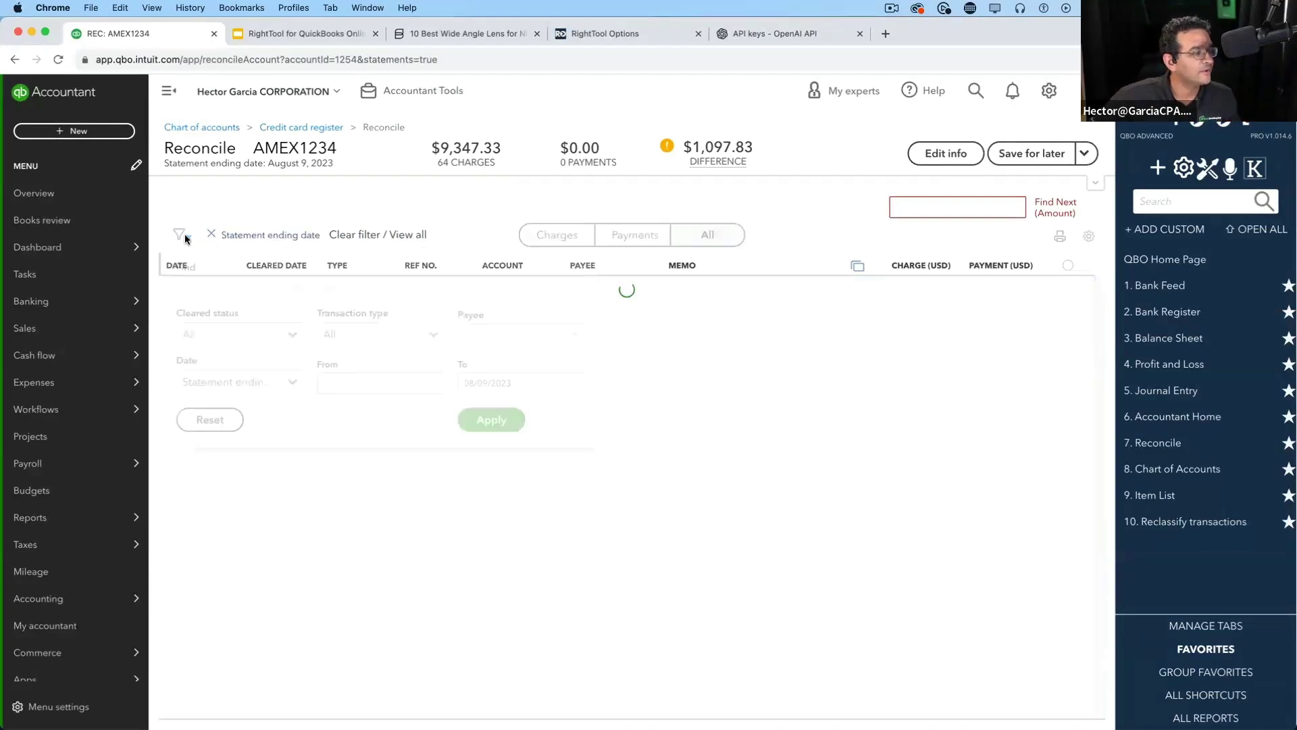
pyautogui.click(239, 288)
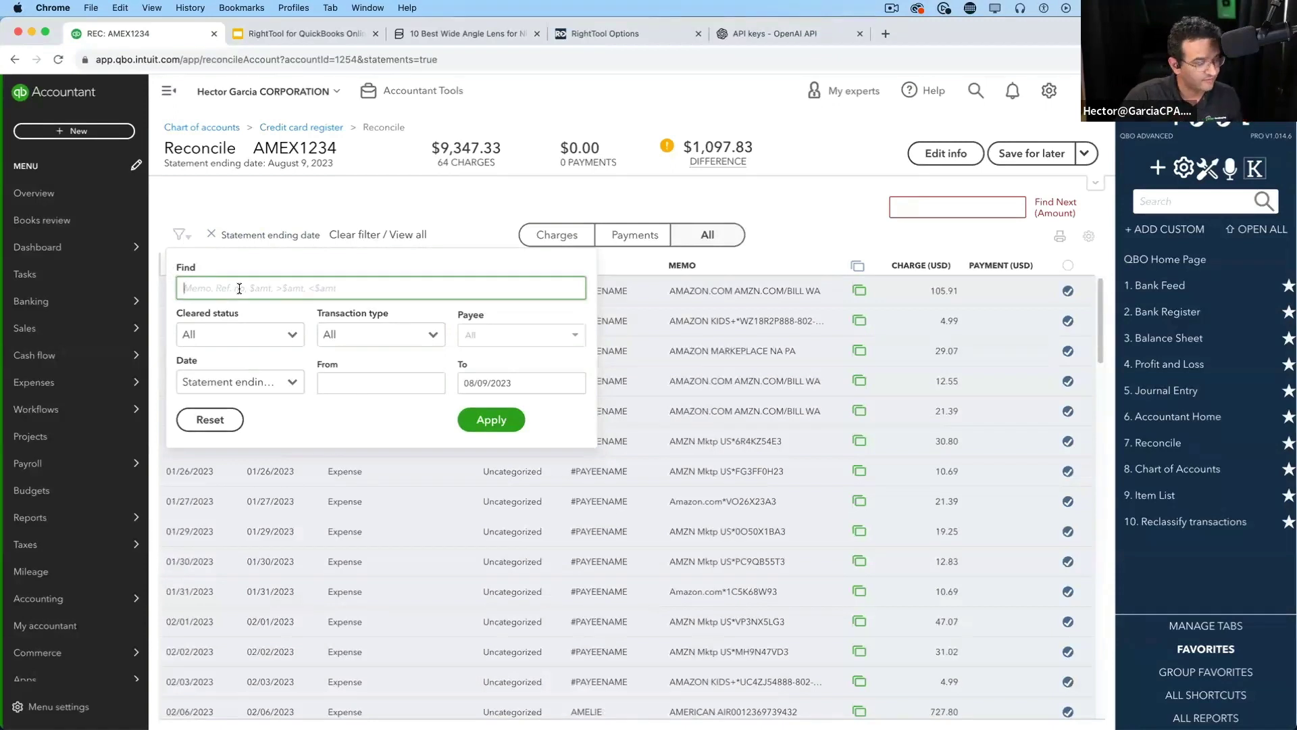
pyautogui.write('<100')
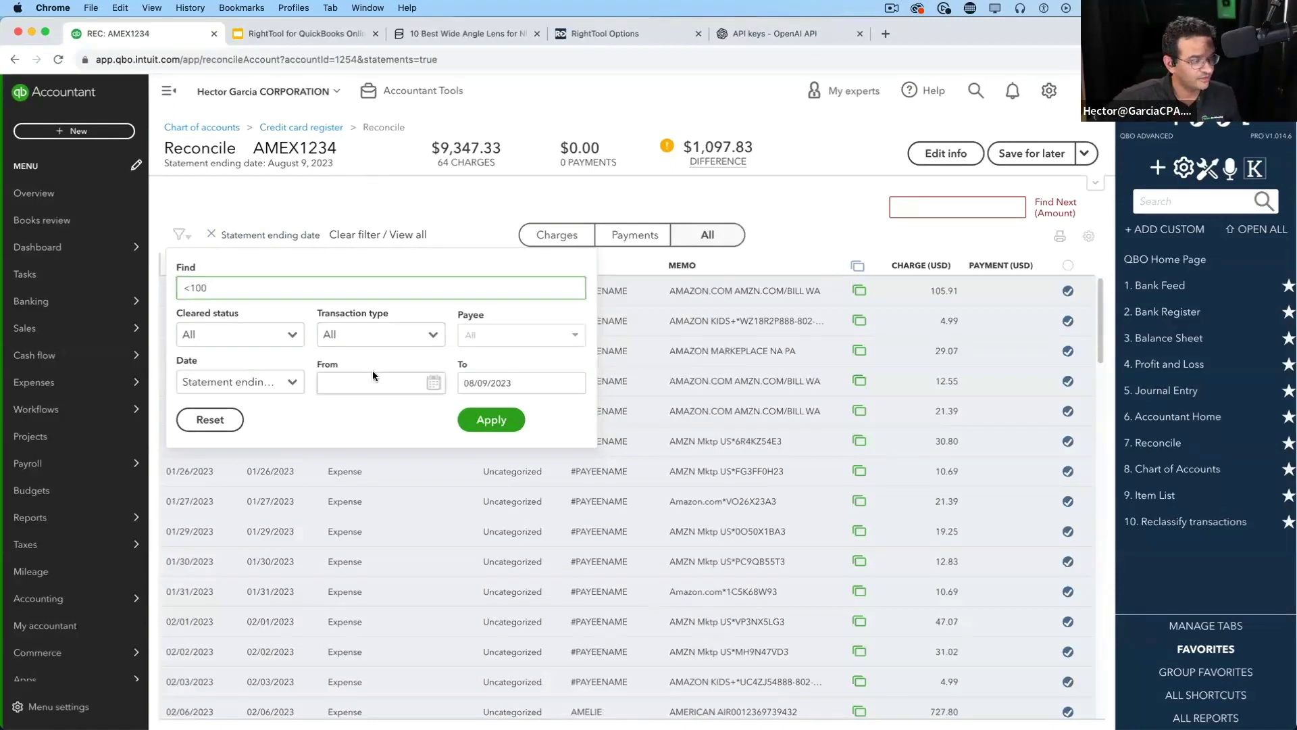
pyautogui.click(481, 420)
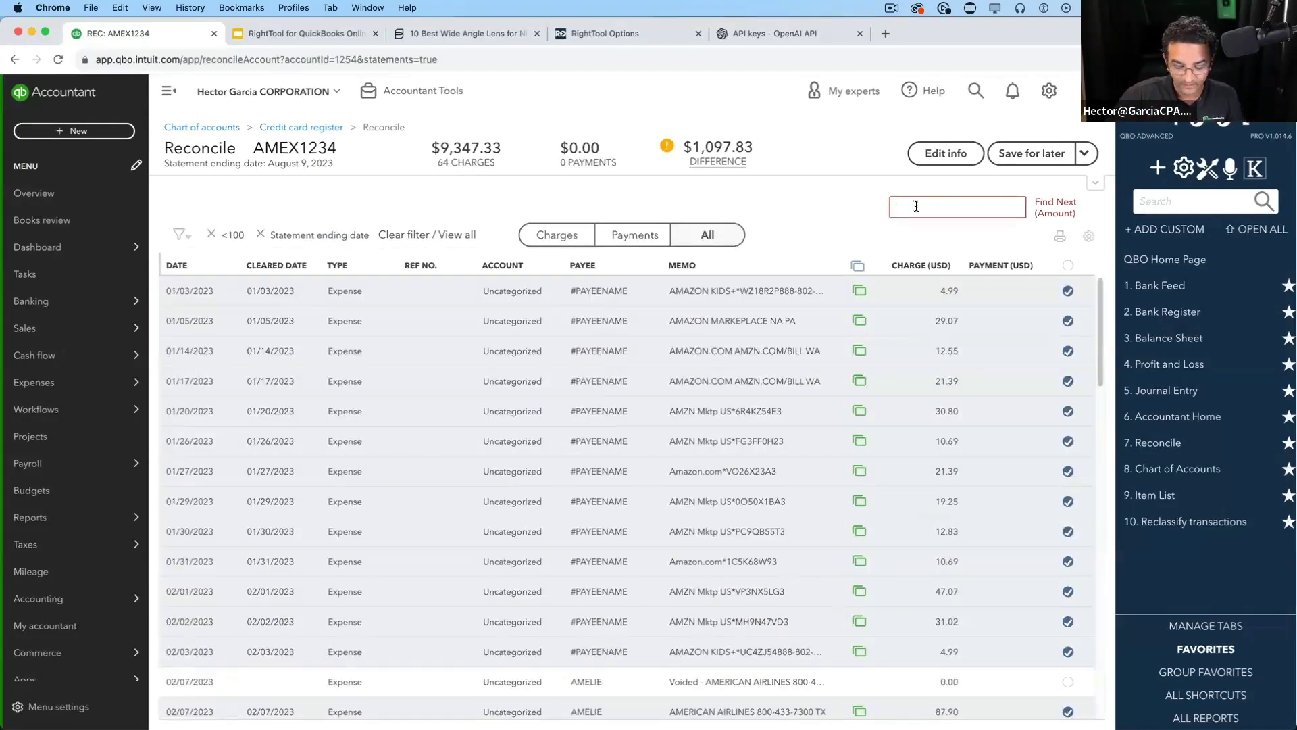
# Find the 29.07 charge using 29.*, then remove the <100 filter chip
pyautogui.write('29')
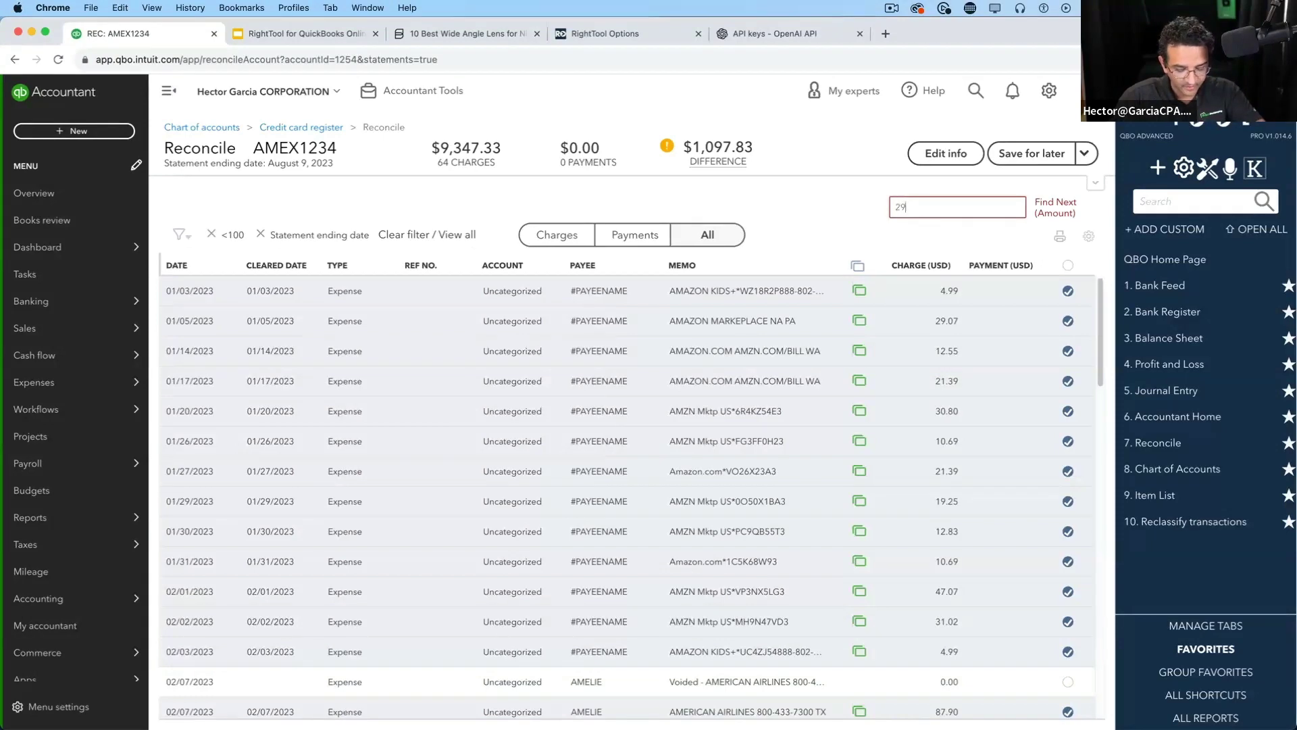
pyautogui.write('.*')
pyautogui.rightClick(916, 204)
pyautogui.click(1057, 203)
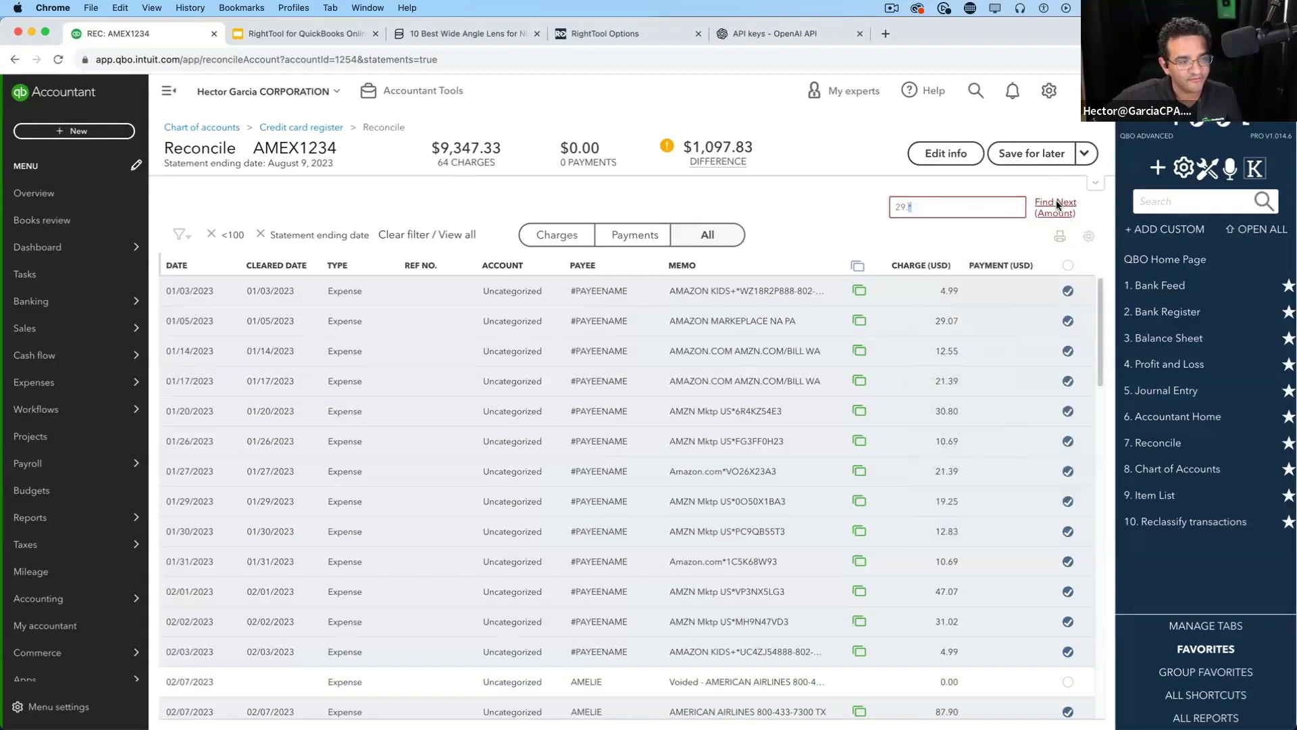
pyautogui.click(1056, 203)
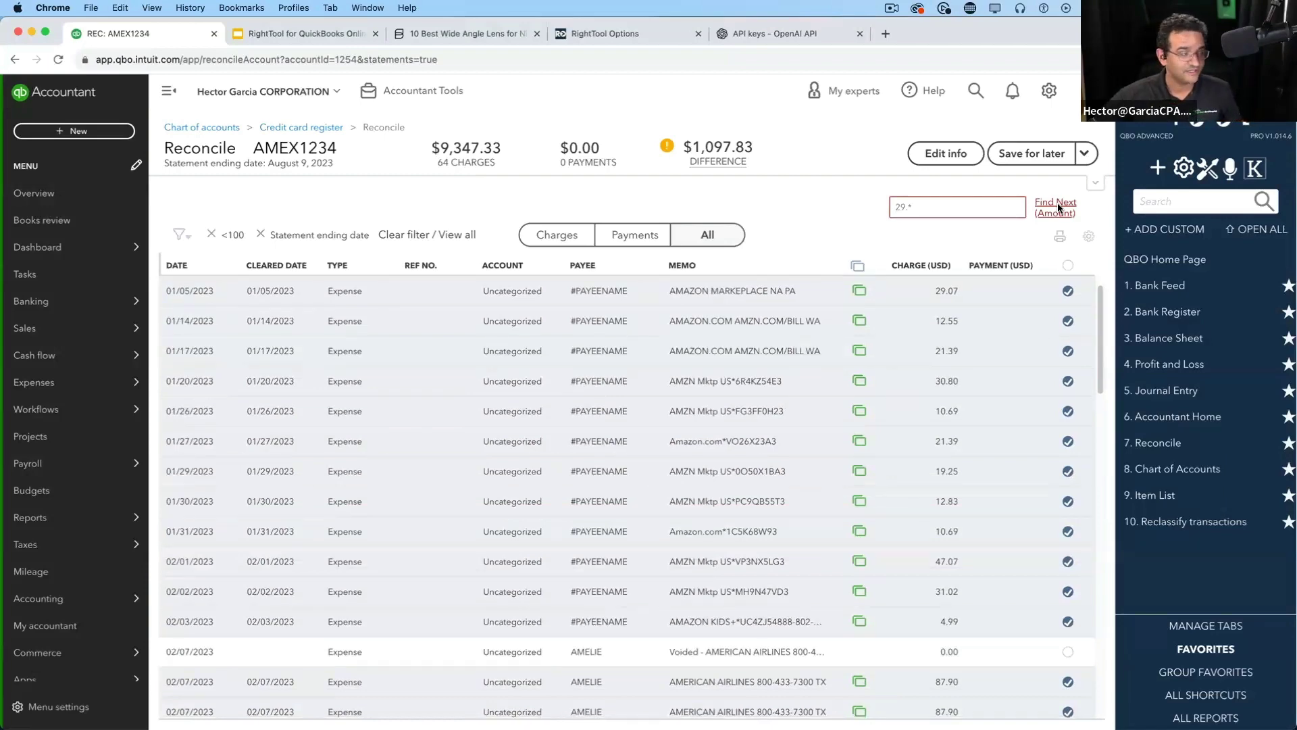
pyautogui.click(211, 234)
pyautogui.click(181, 234)
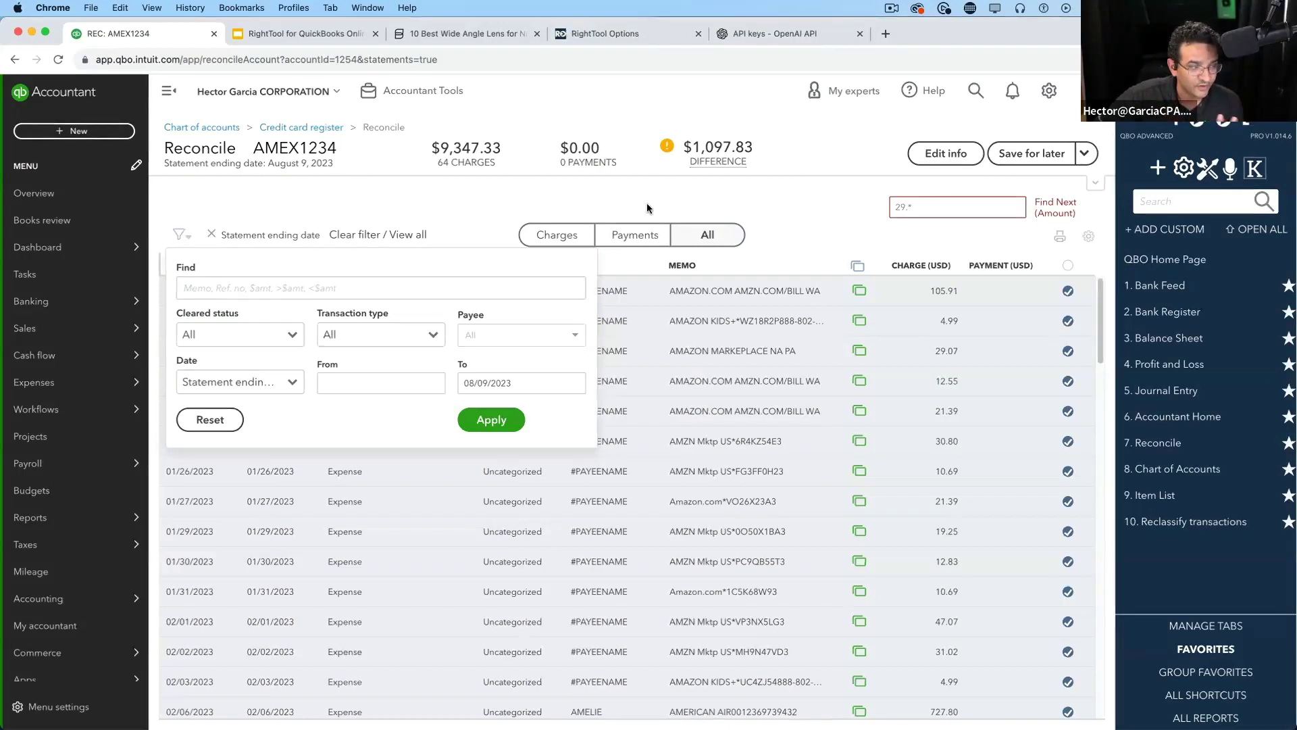
pyautogui.moveTo(920, 205); pyautogui.dragTo(877, 199)
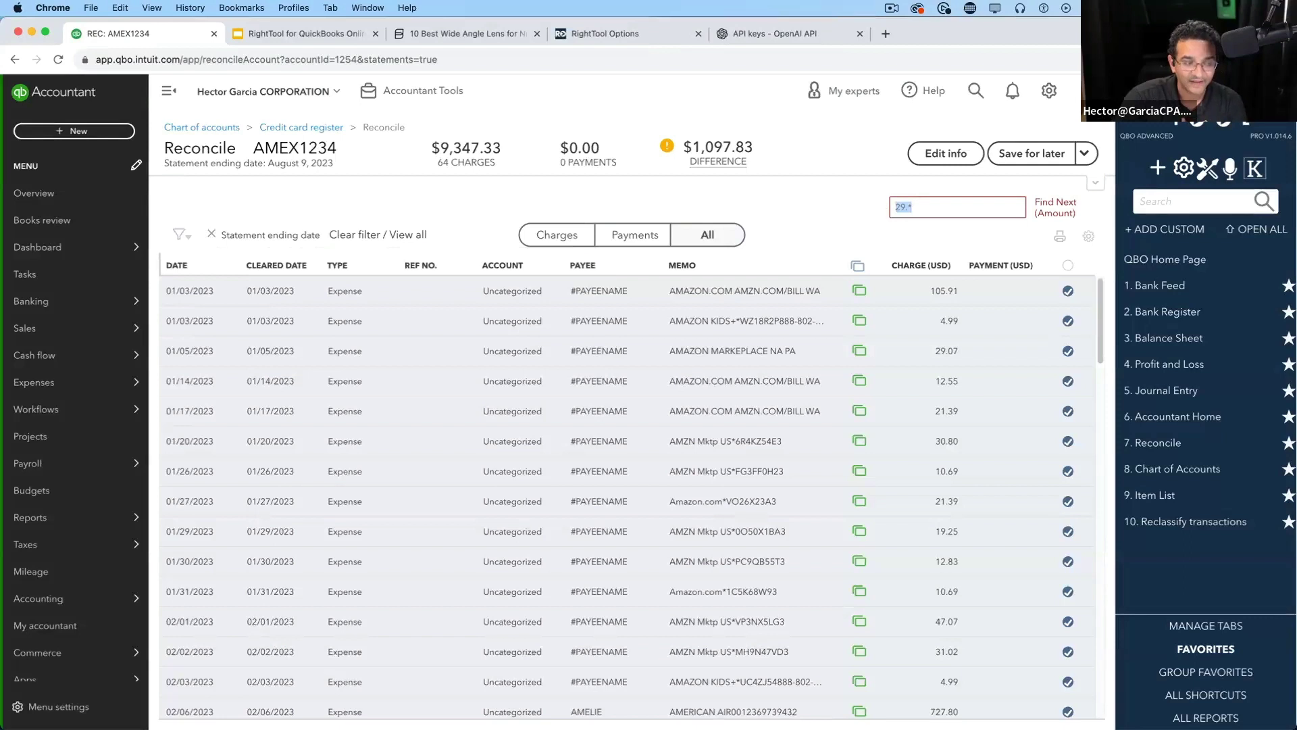
pyautogui.press('BackSpace')
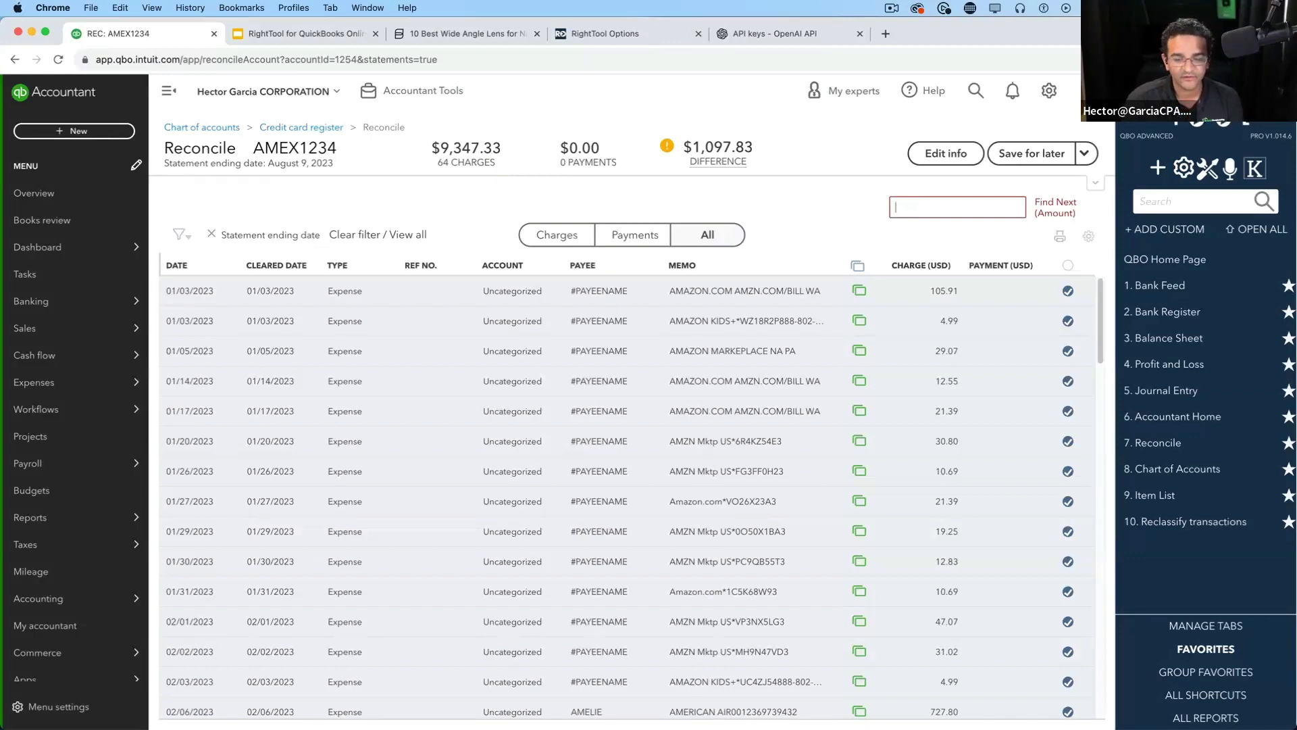
pyautogui.moveTo(718, 160)
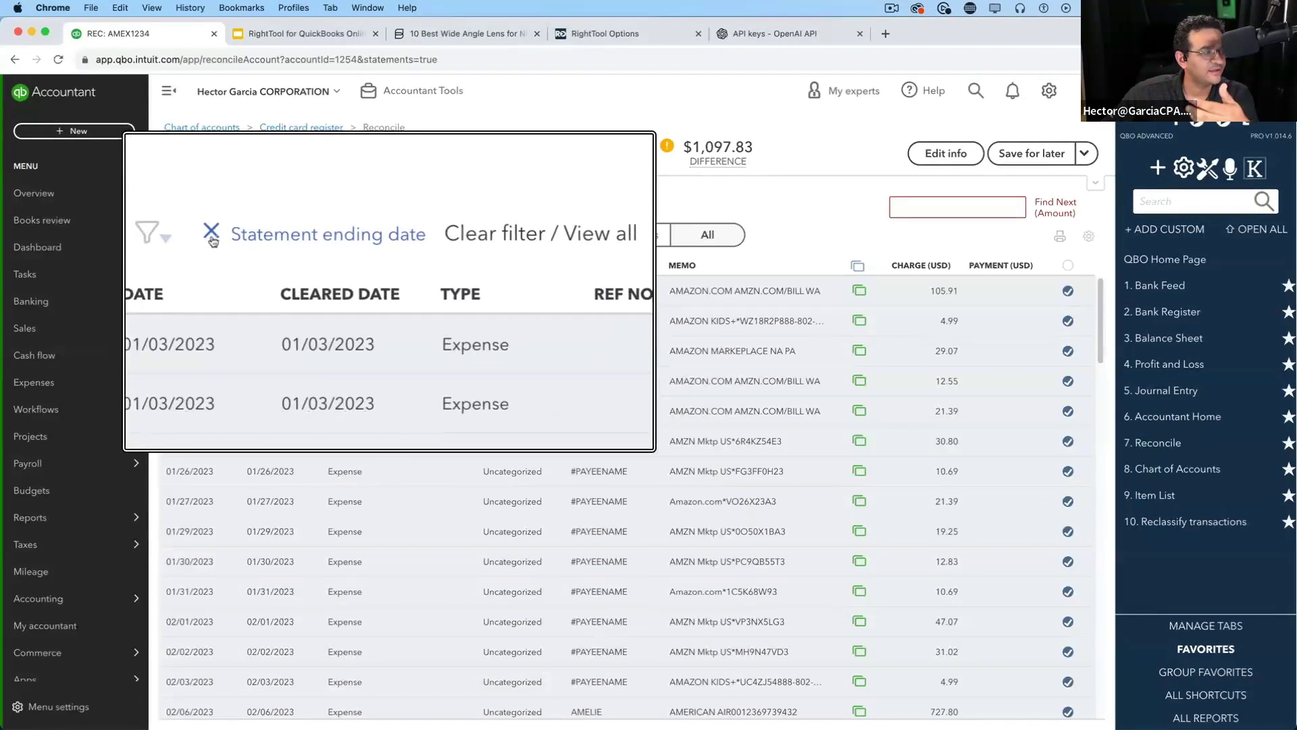
# Filter the reconcile list to Not cleared transactions only
pyautogui.click(186, 234)
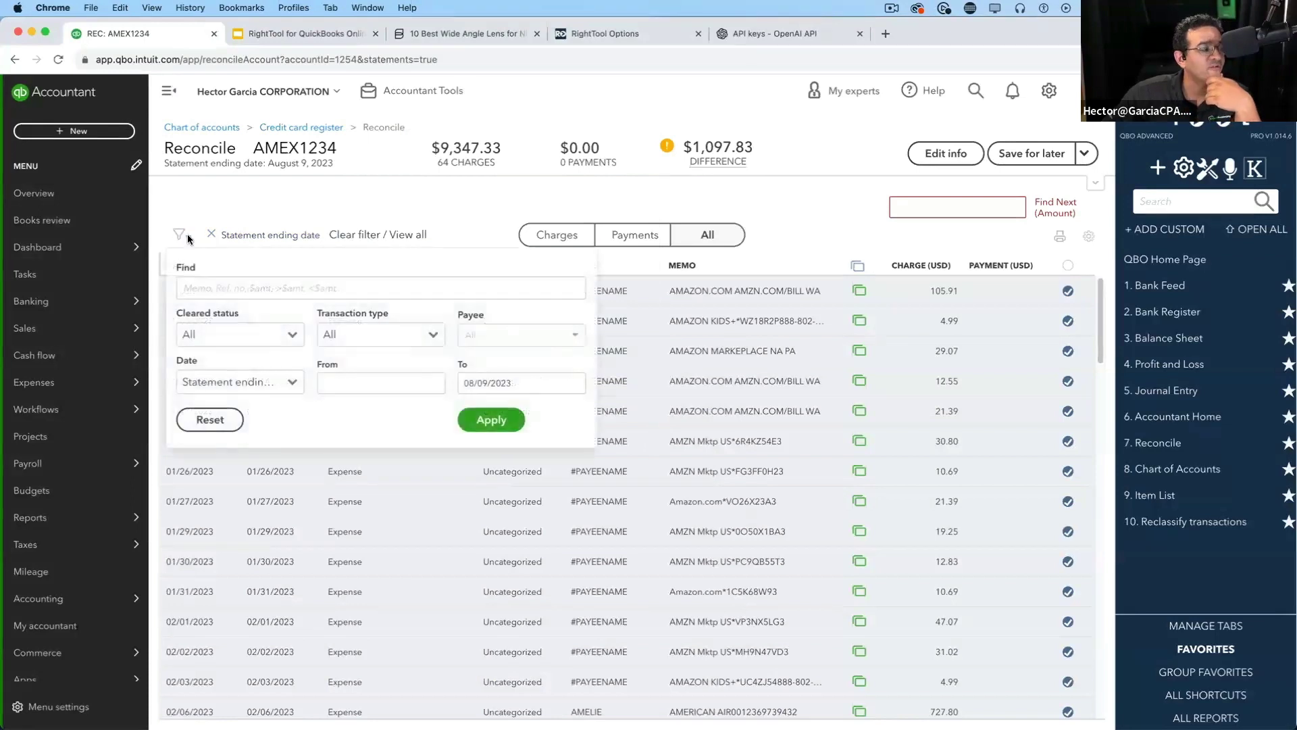
pyautogui.click(244, 335)
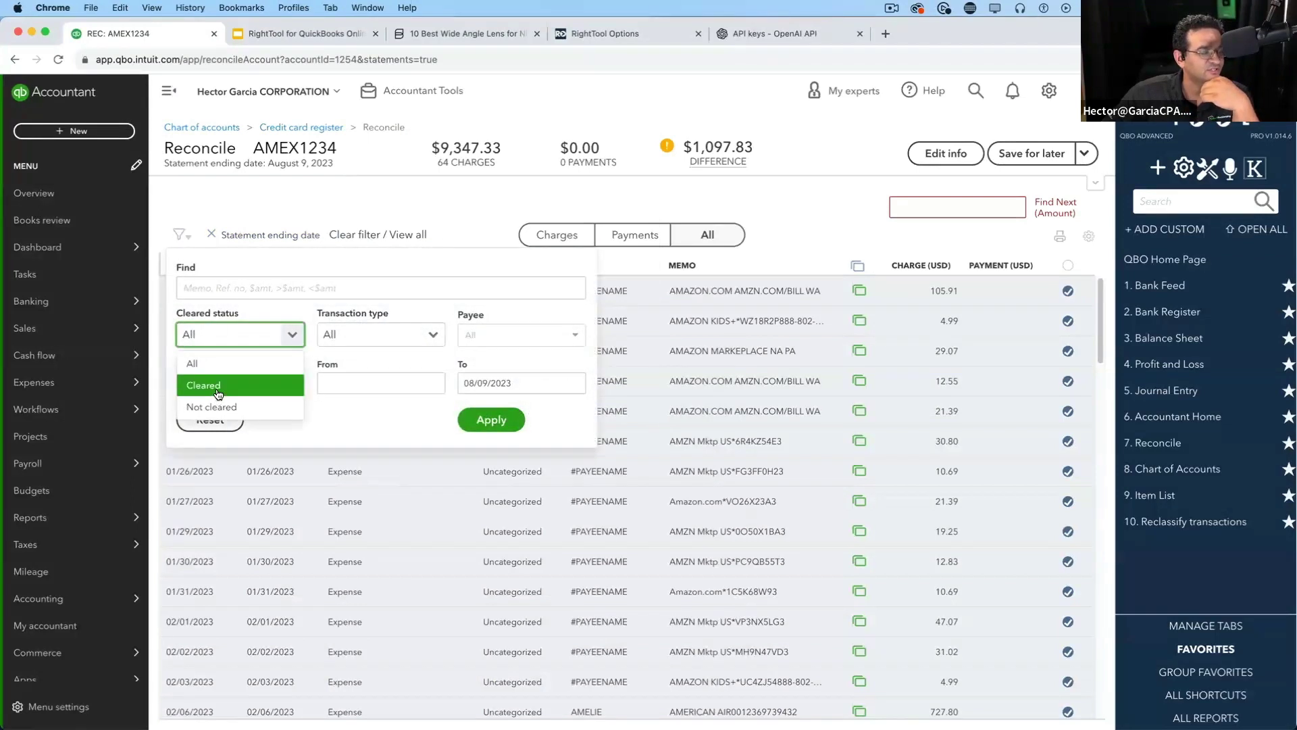
pyautogui.click(216, 392)
pyautogui.click(227, 335)
pyautogui.click(212, 406)
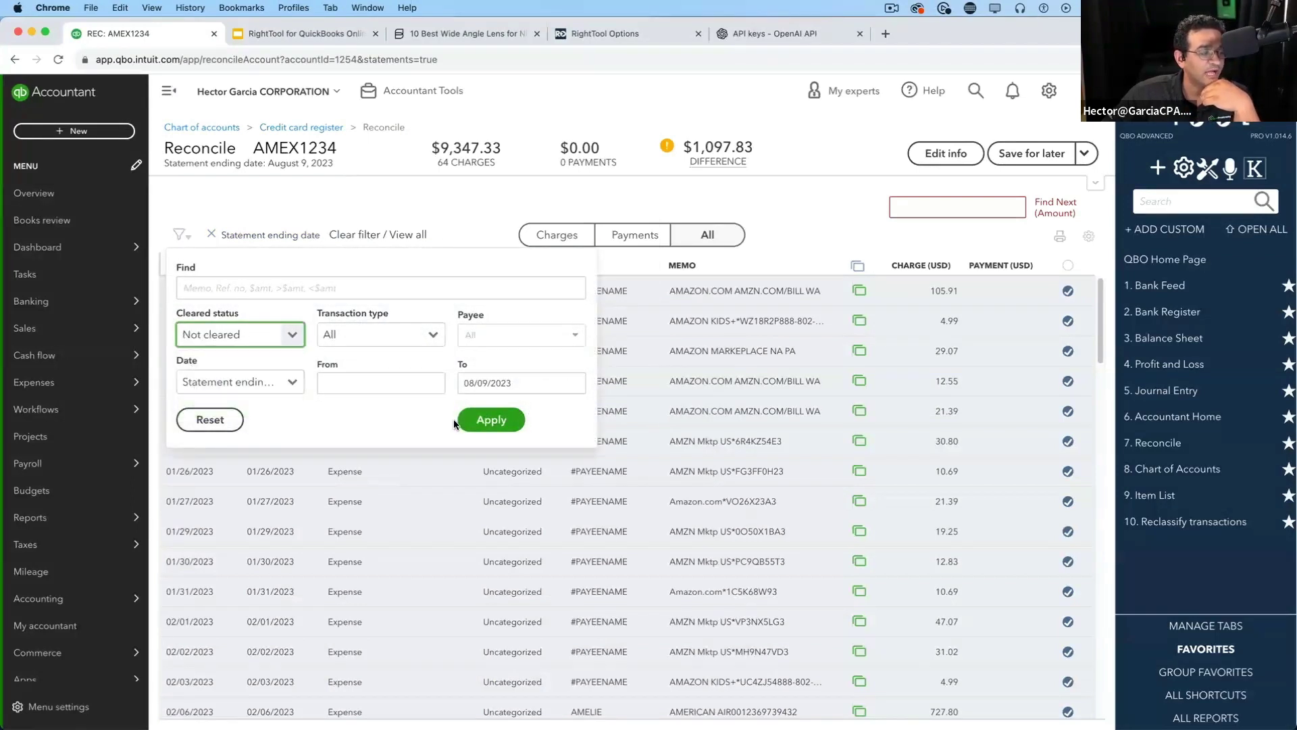
pyautogui.click(484, 418)
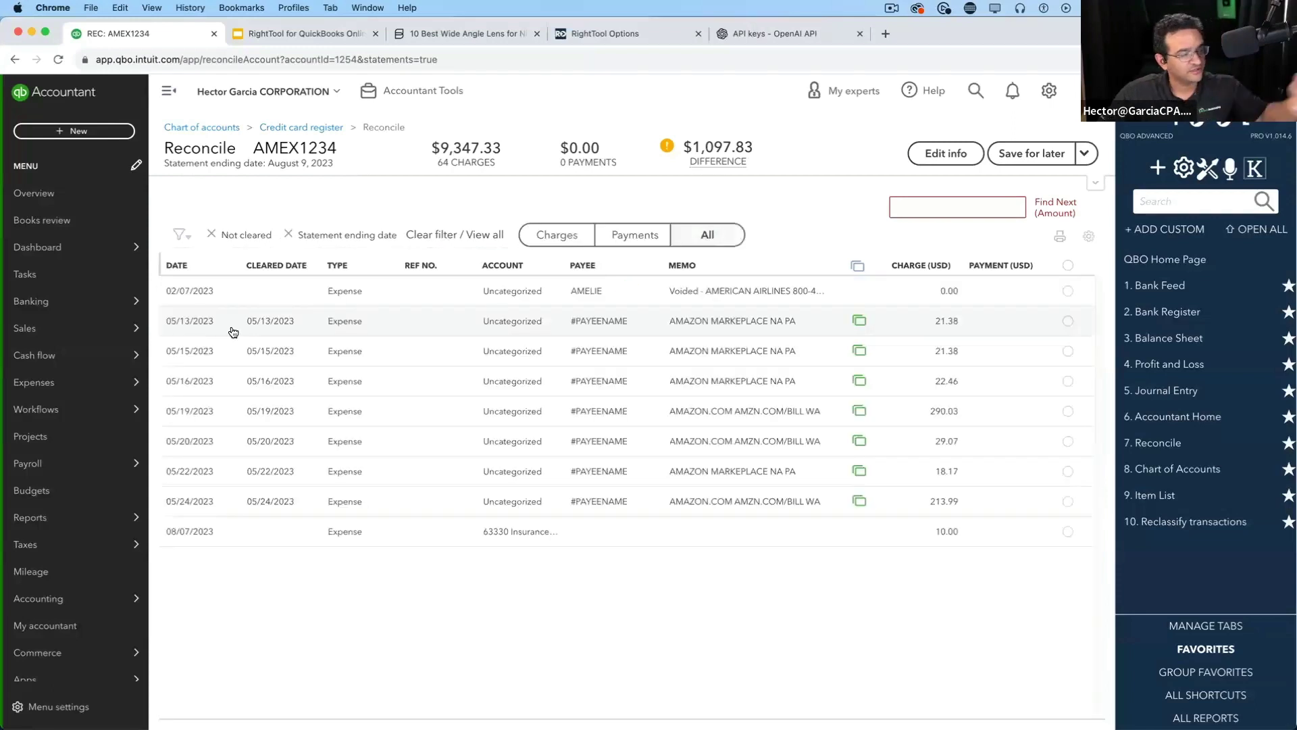
# Search the amount 22.4 and land on the 22.46 charge
pyautogui.click(956, 207)
pyautogui.write('22')
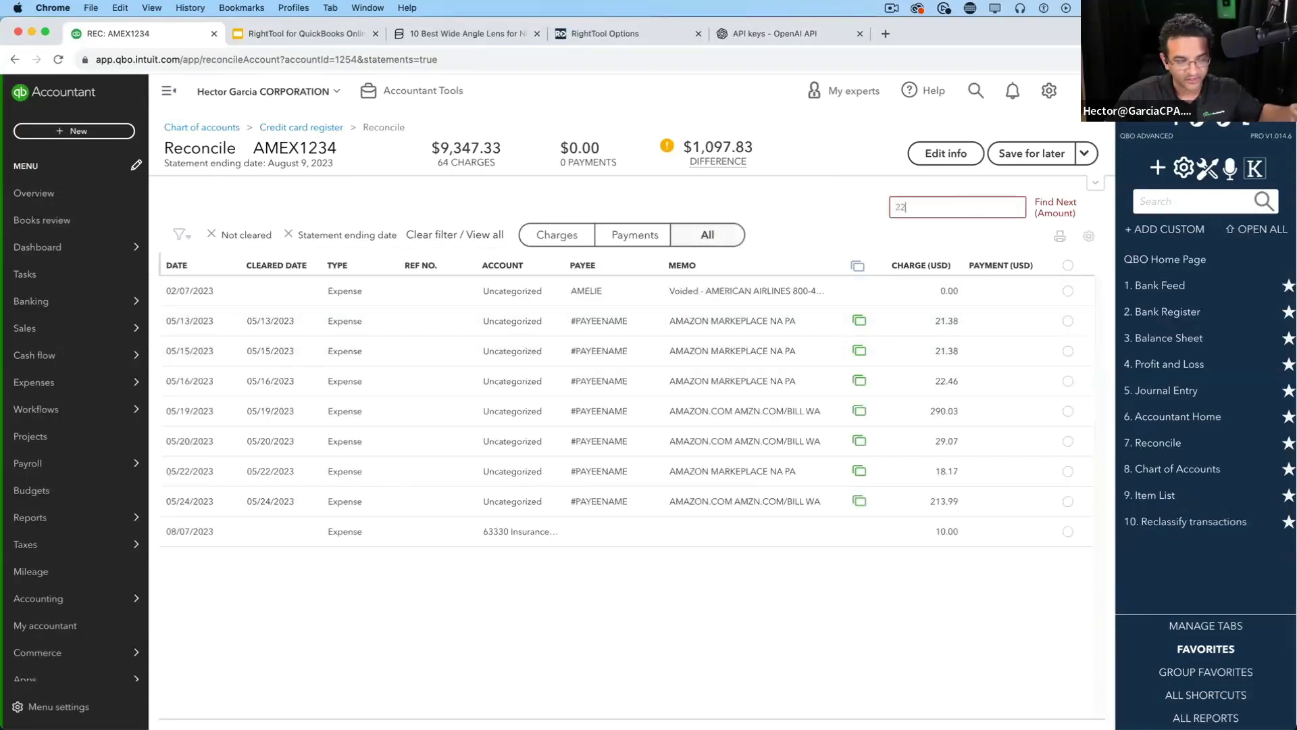
pyautogui.write('.4')
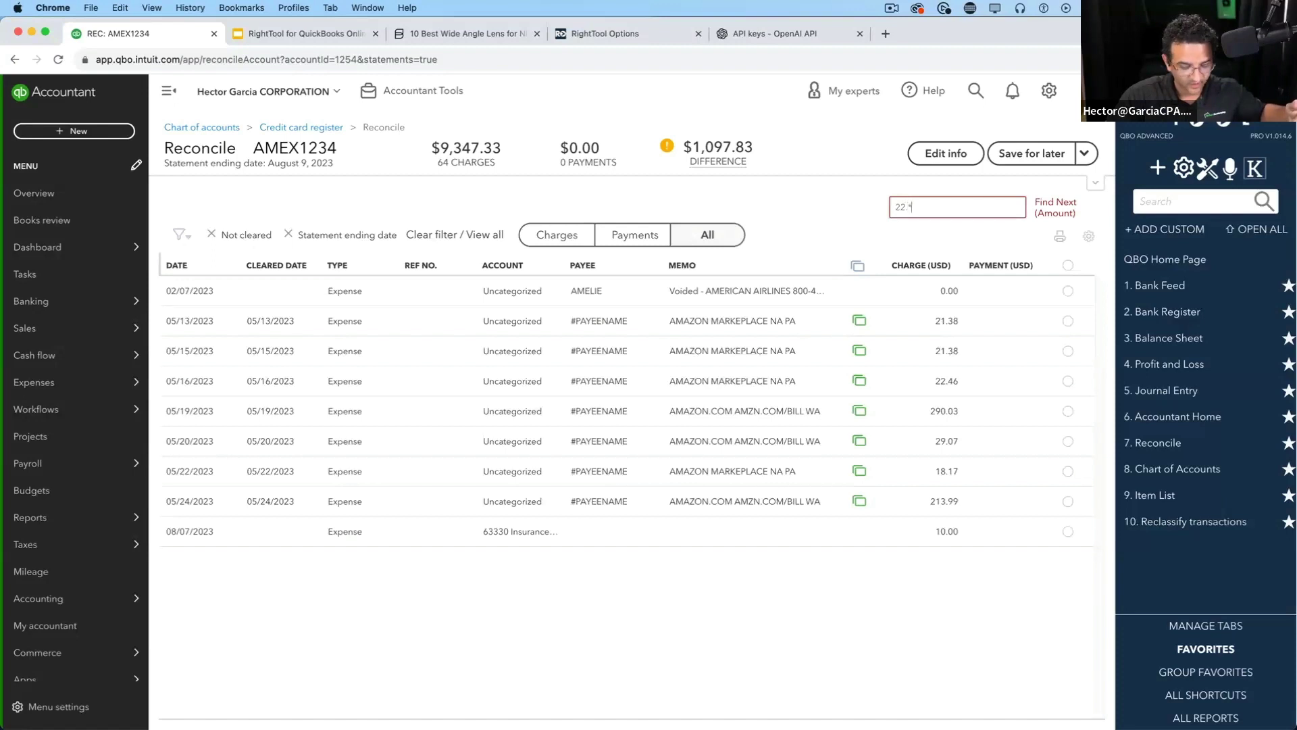
pyautogui.click(1058, 203)
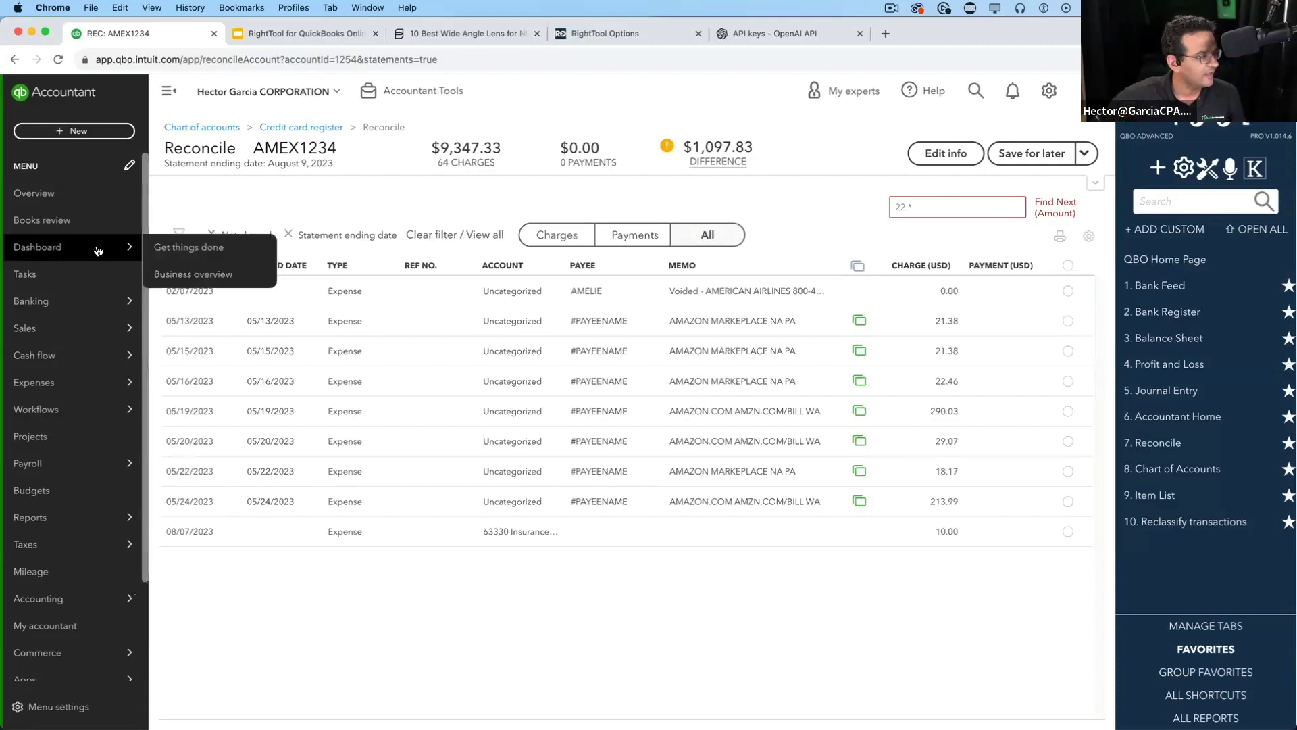
# Remove the Not cleared filter and jump to the 22.46 charge in the full list
pyautogui.click(211, 234)
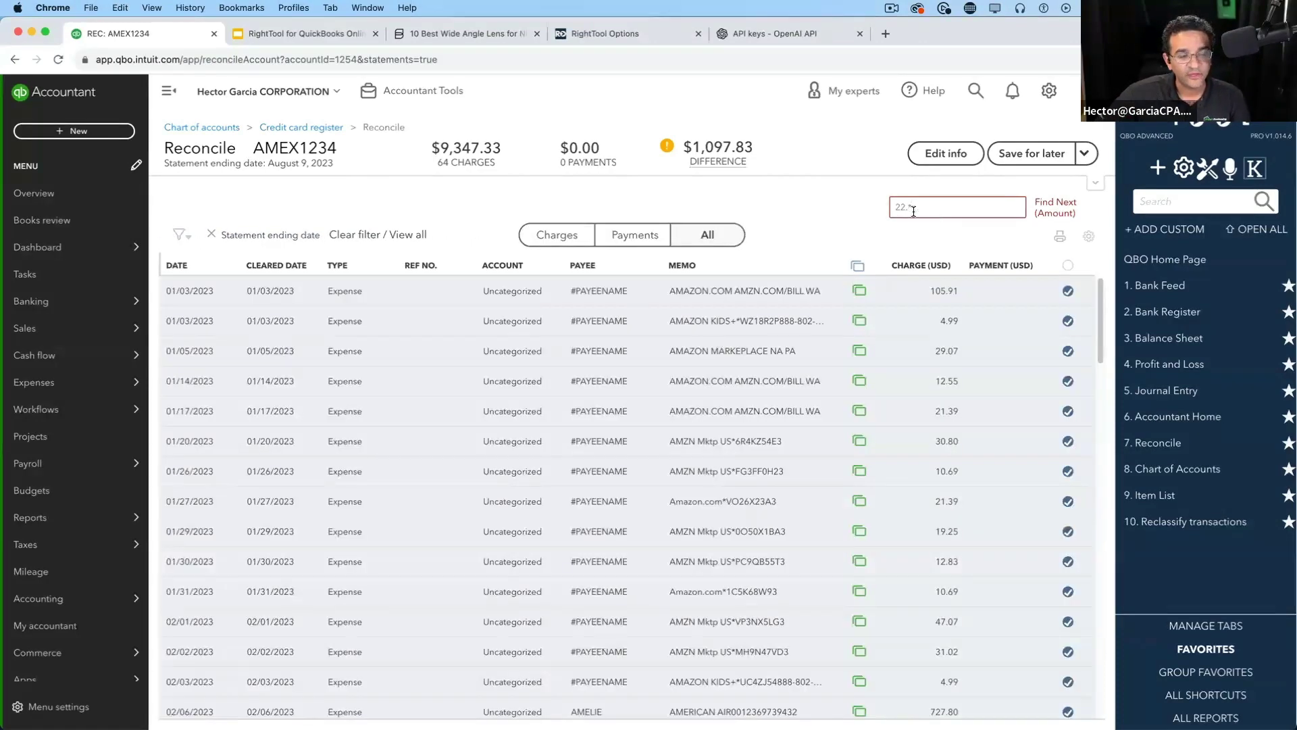
pyautogui.moveTo(915, 212); pyautogui.dragTo(874, 213)
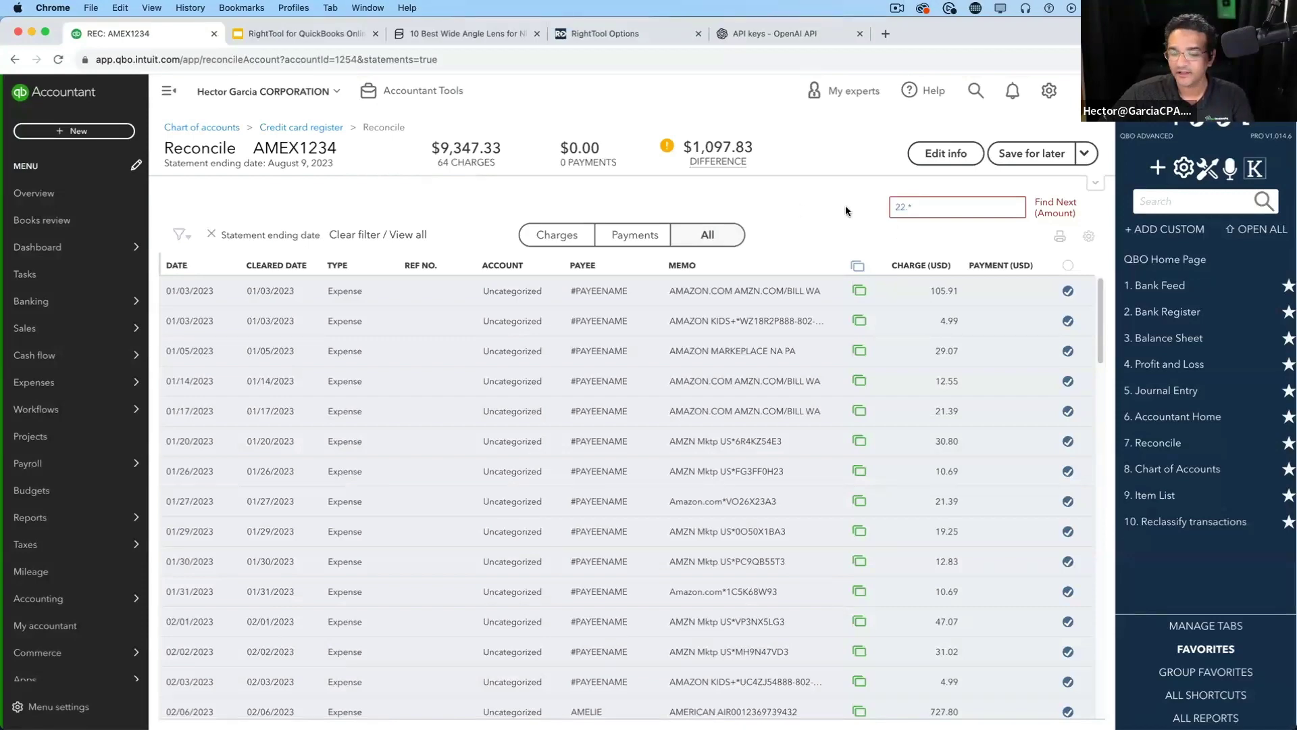
pyautogui.click(1070, 206)
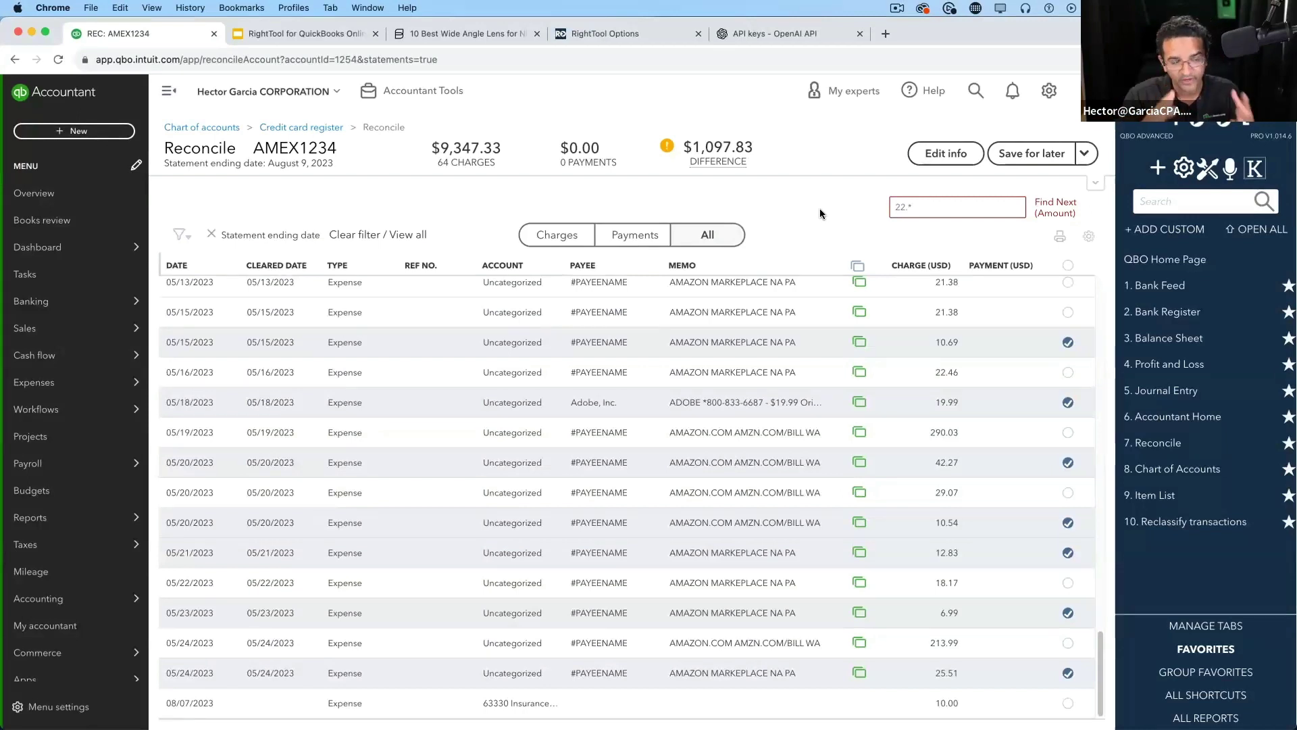
pyautogui.click(993, 203)
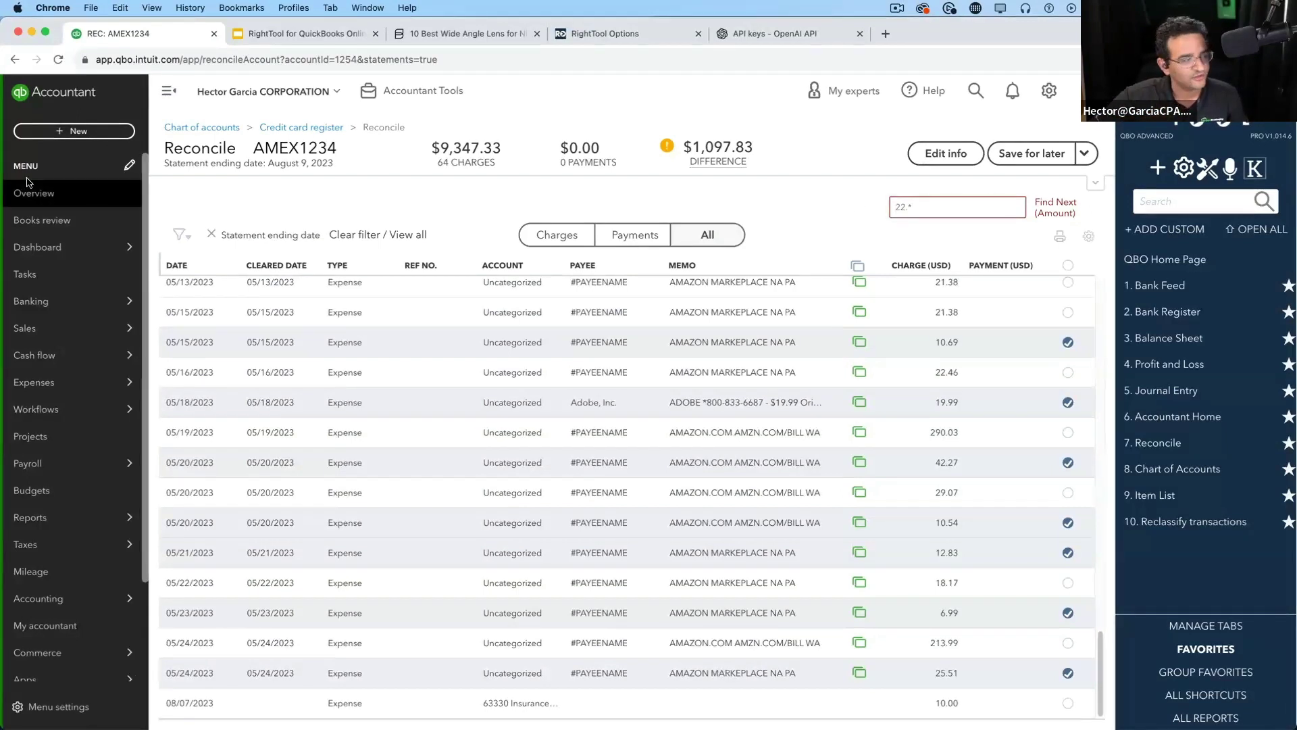
pyautogui.click(179, 234)
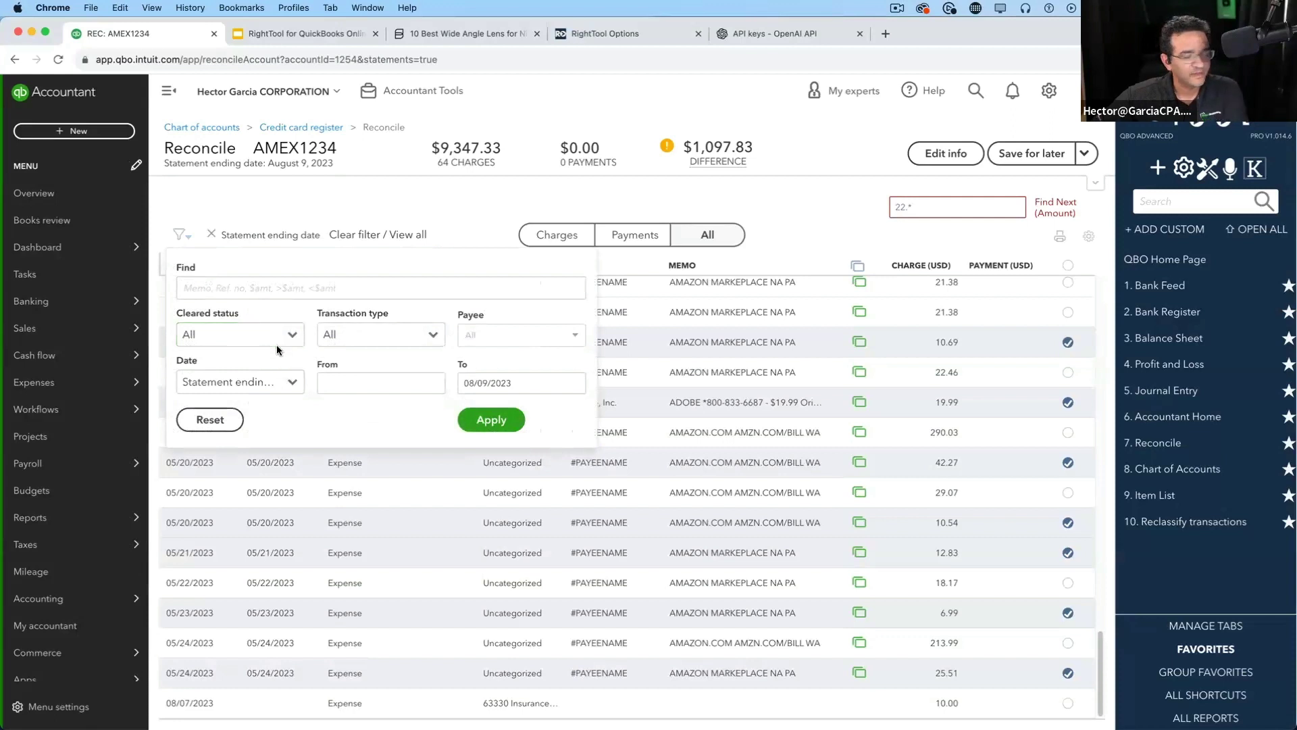
pyautogui.click(459, 207)
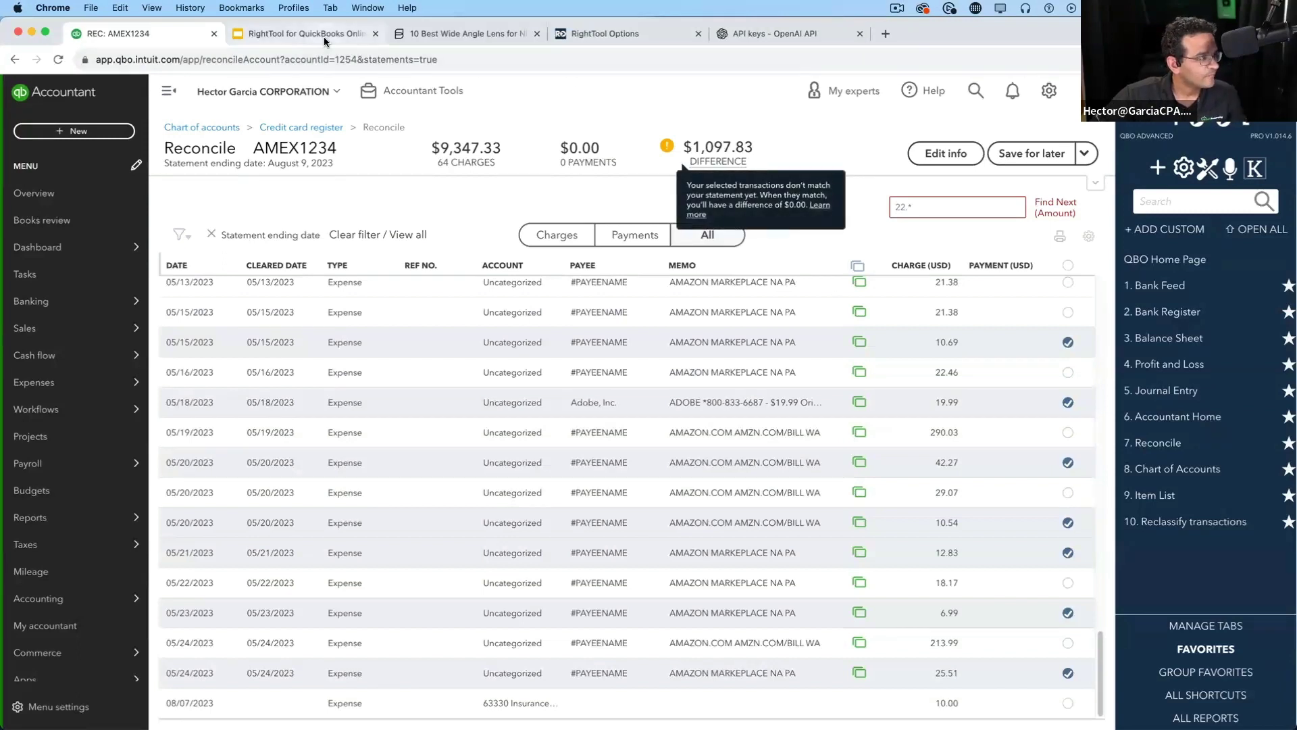
# Open the Bank Register, try a memo filter, and switch the account to AMEX1234
pyautogui.click(1155, 317)
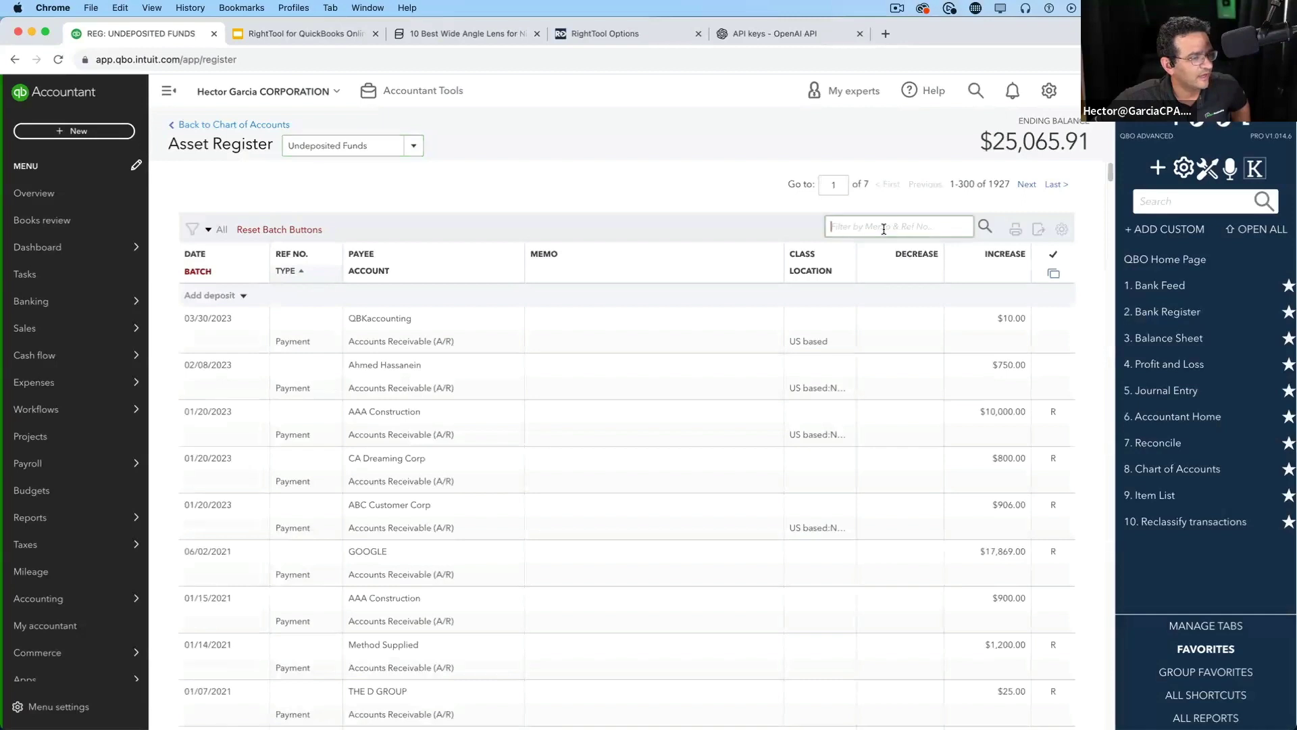
pyautogui.click(833, 230)
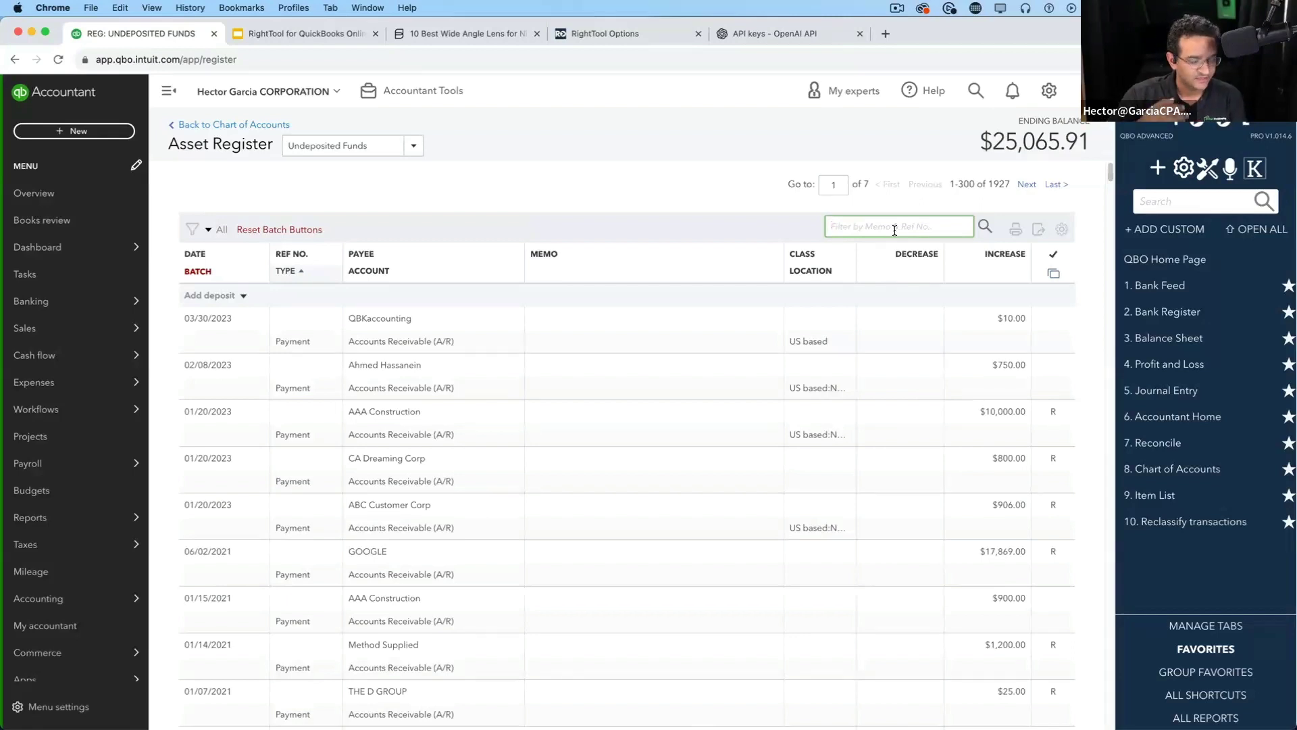
pyautogui.write('amzin')
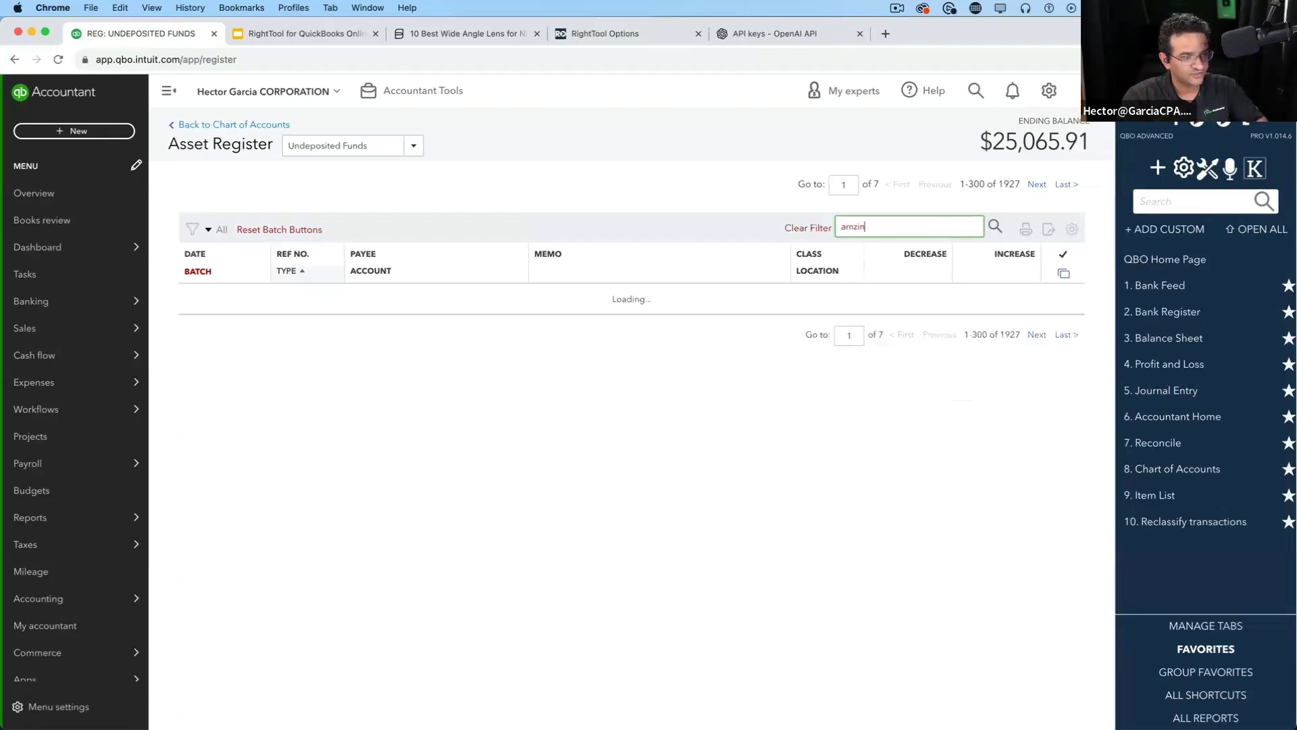
pyautogui.press('BackSpace')
pyautogui.press('BackSpace')
pyautogui.press('Return')
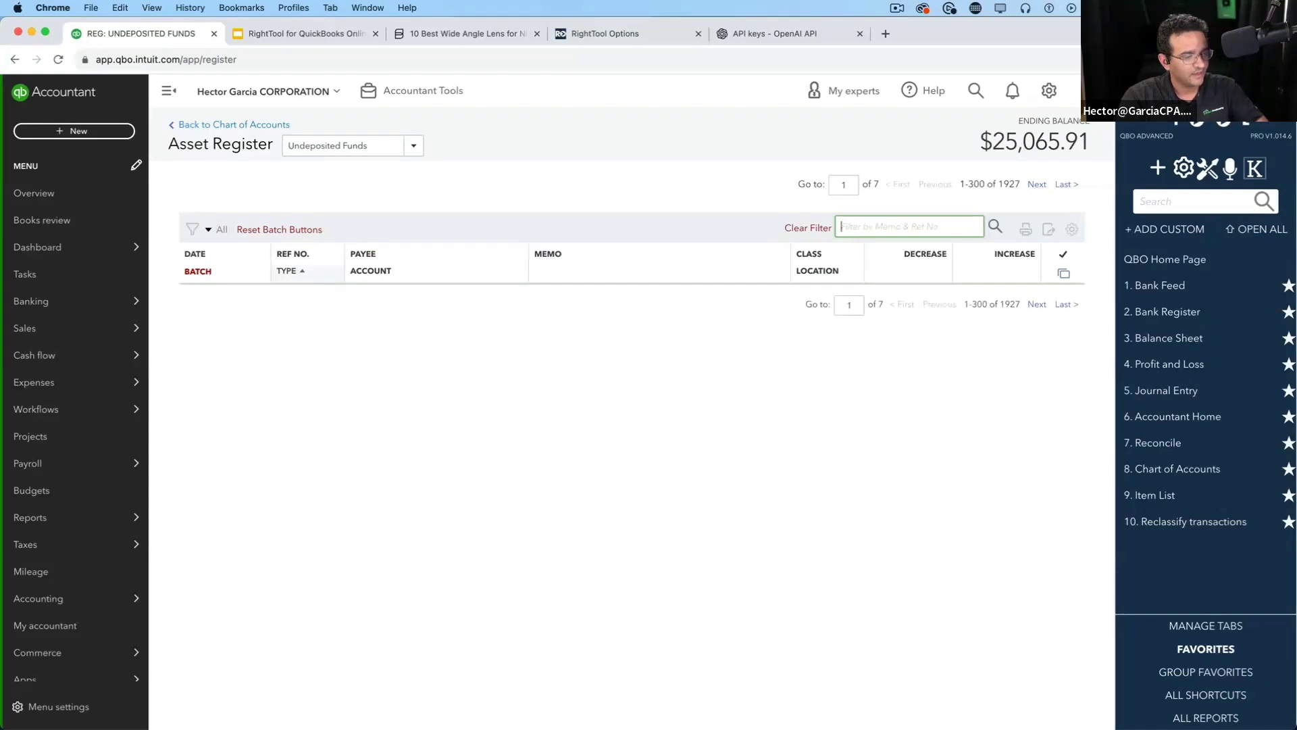
pyautogui.click(414, 145)
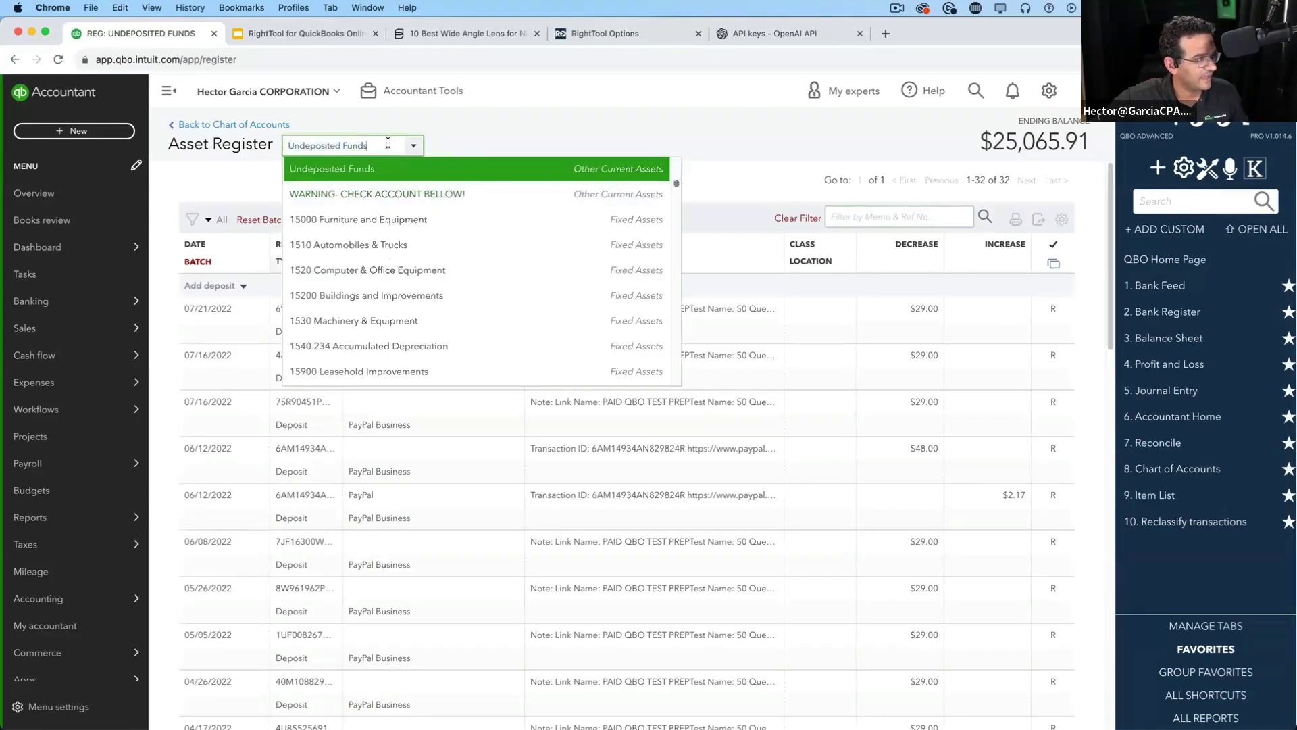
pyautogui.write('amex')
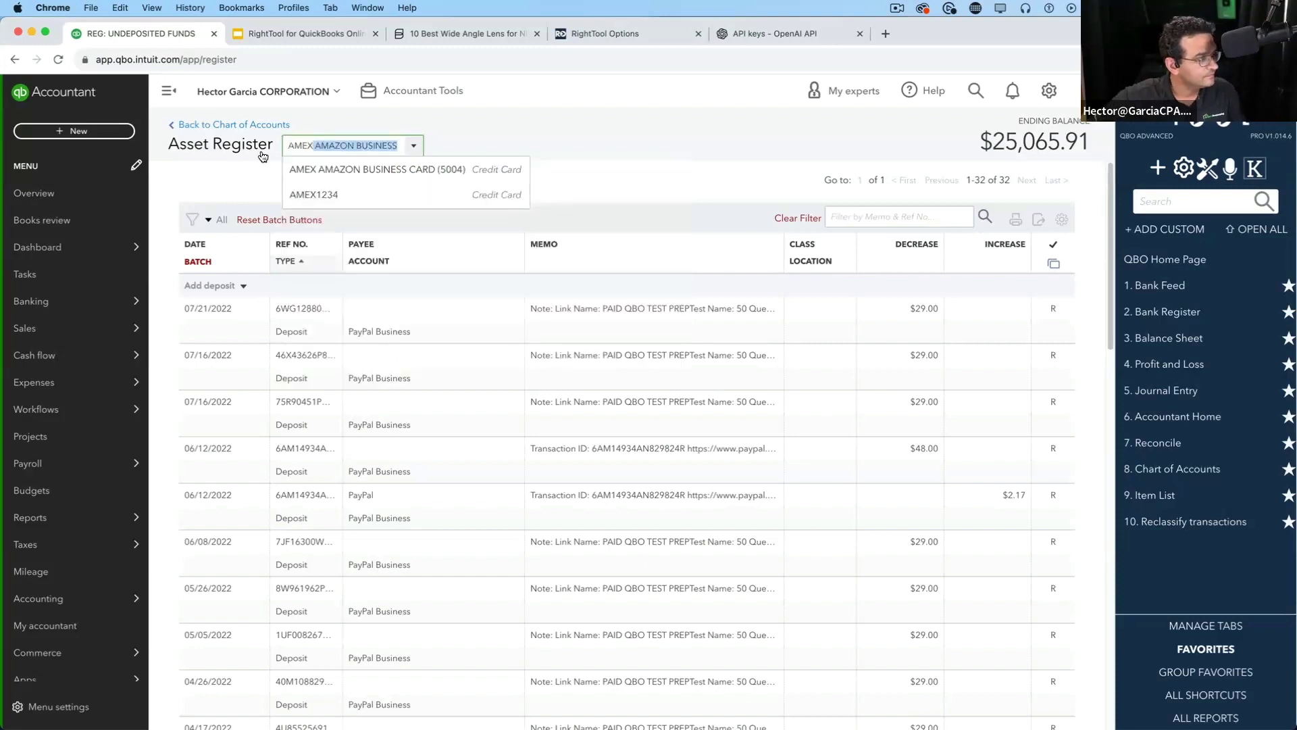
pyautogui.click(333, 191)
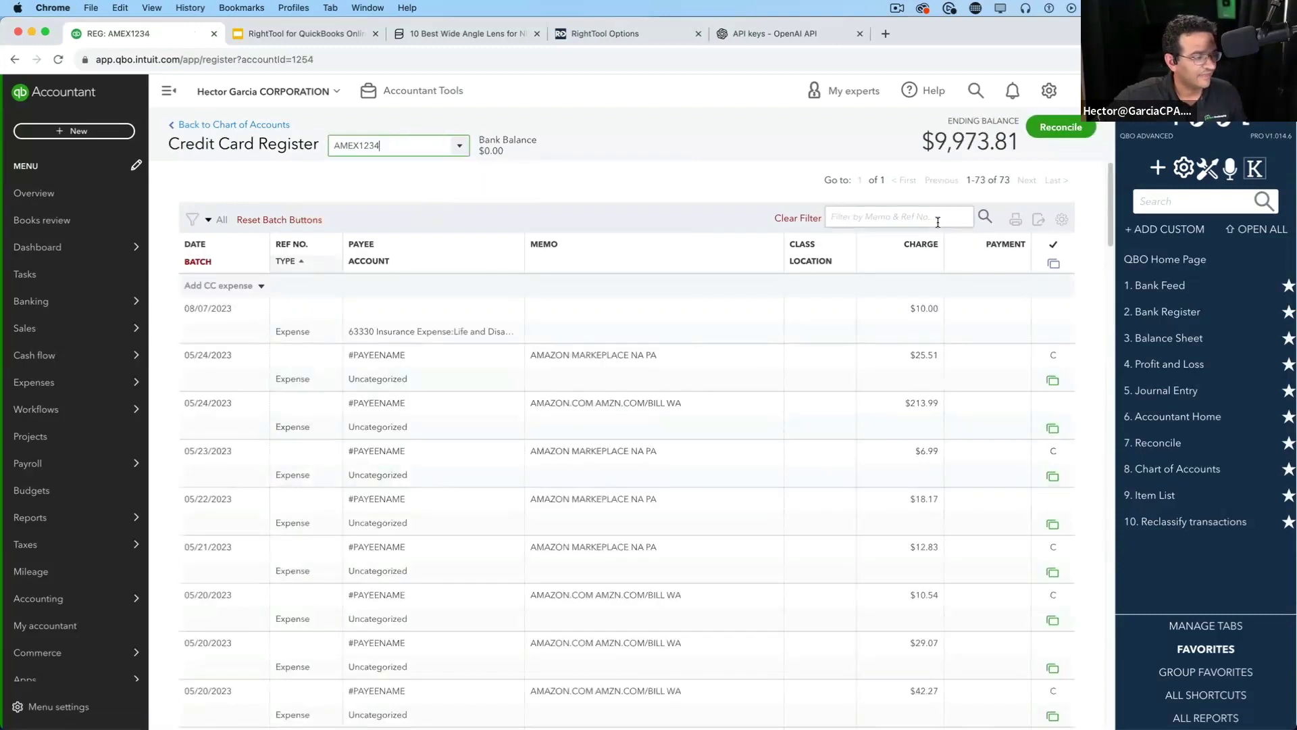
# Filter the AMEX1234 register by amazon, then by 10.00, and clear the filter
pyautogui.click(877, 214)
pyautogui.write('am')
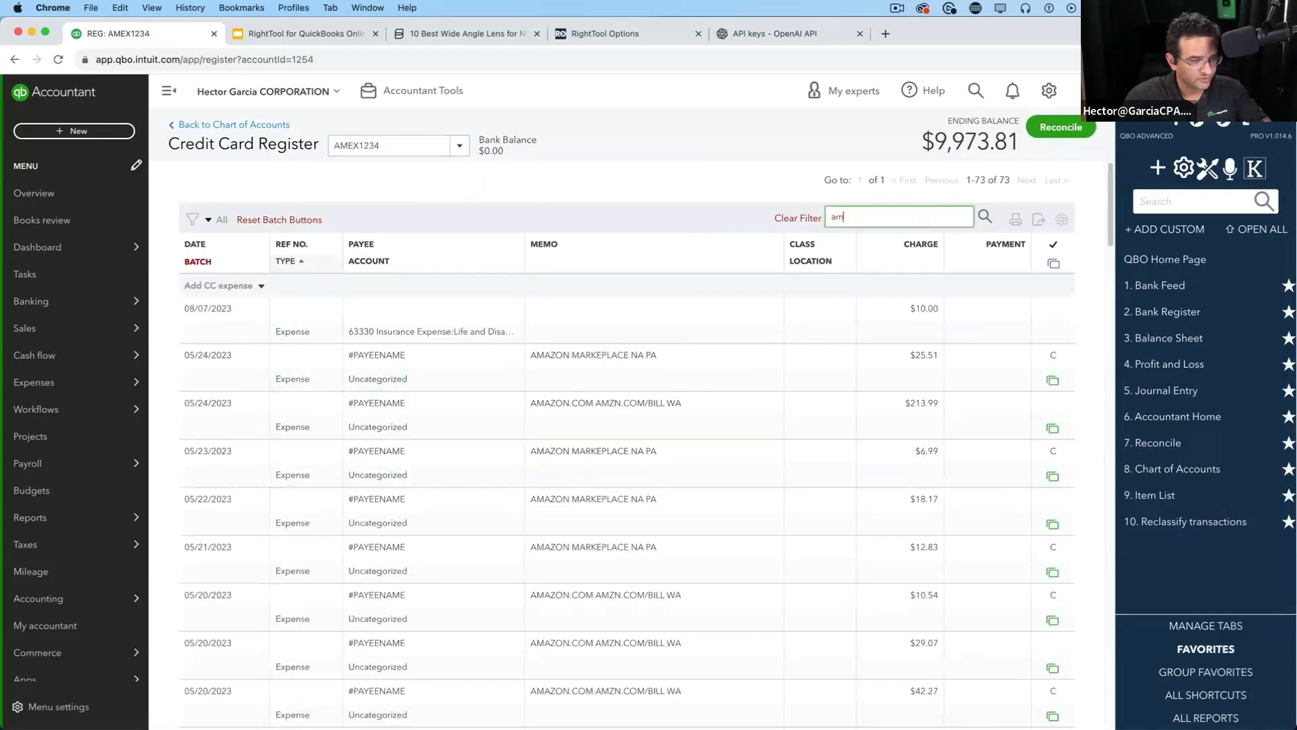
pyautogui.write('zon')
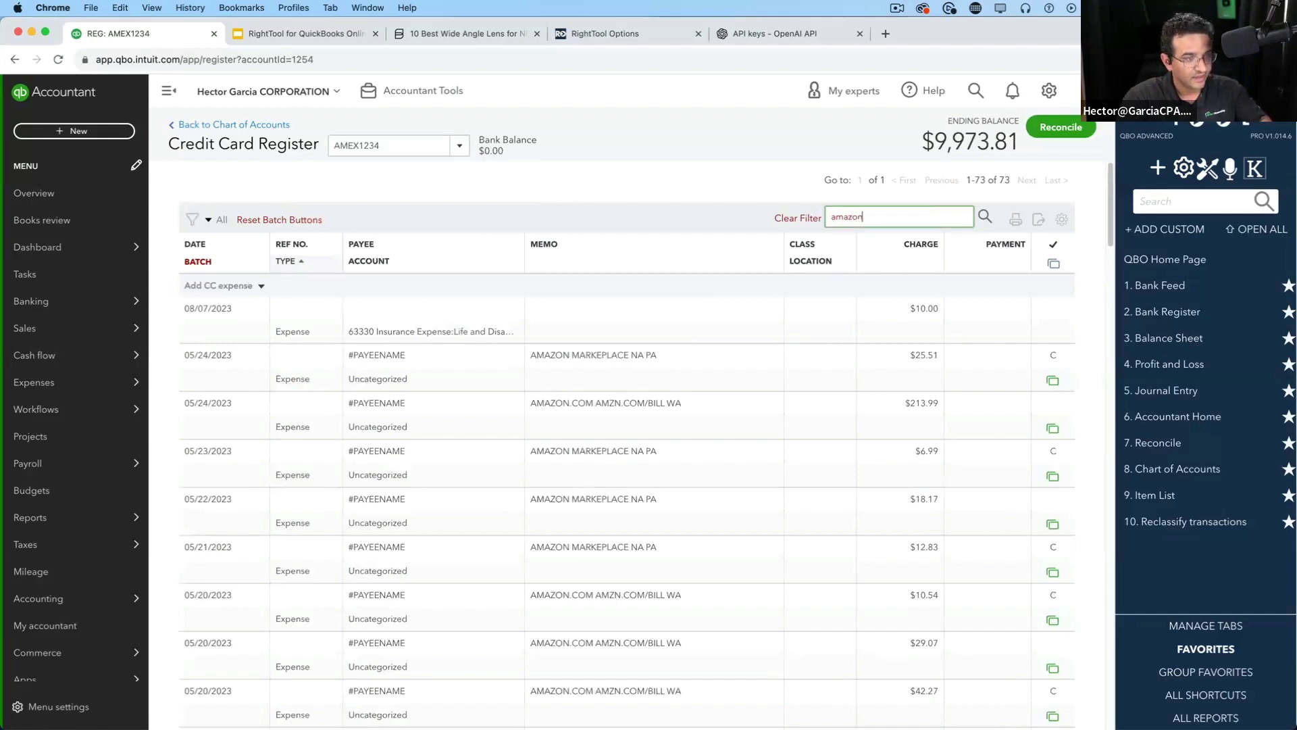
pyautogui.press('Return')
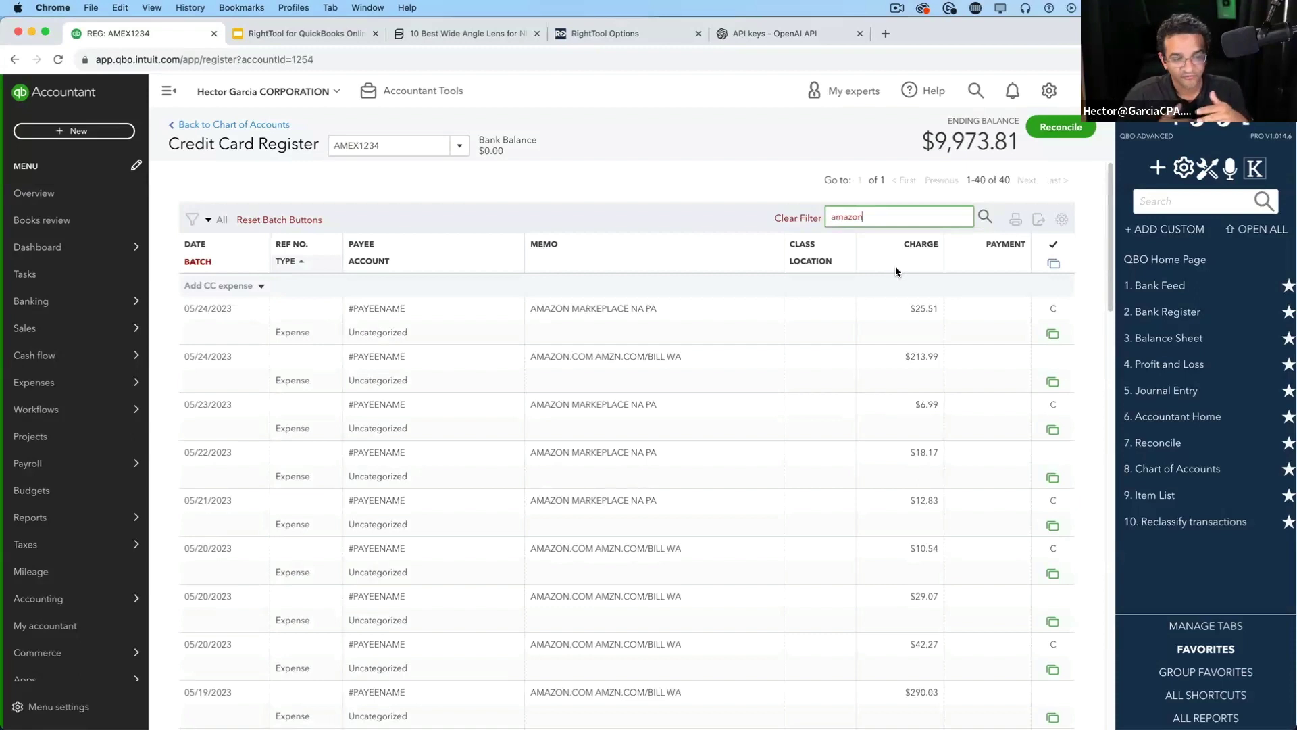
pyautogui.doubleClick(848, 216)
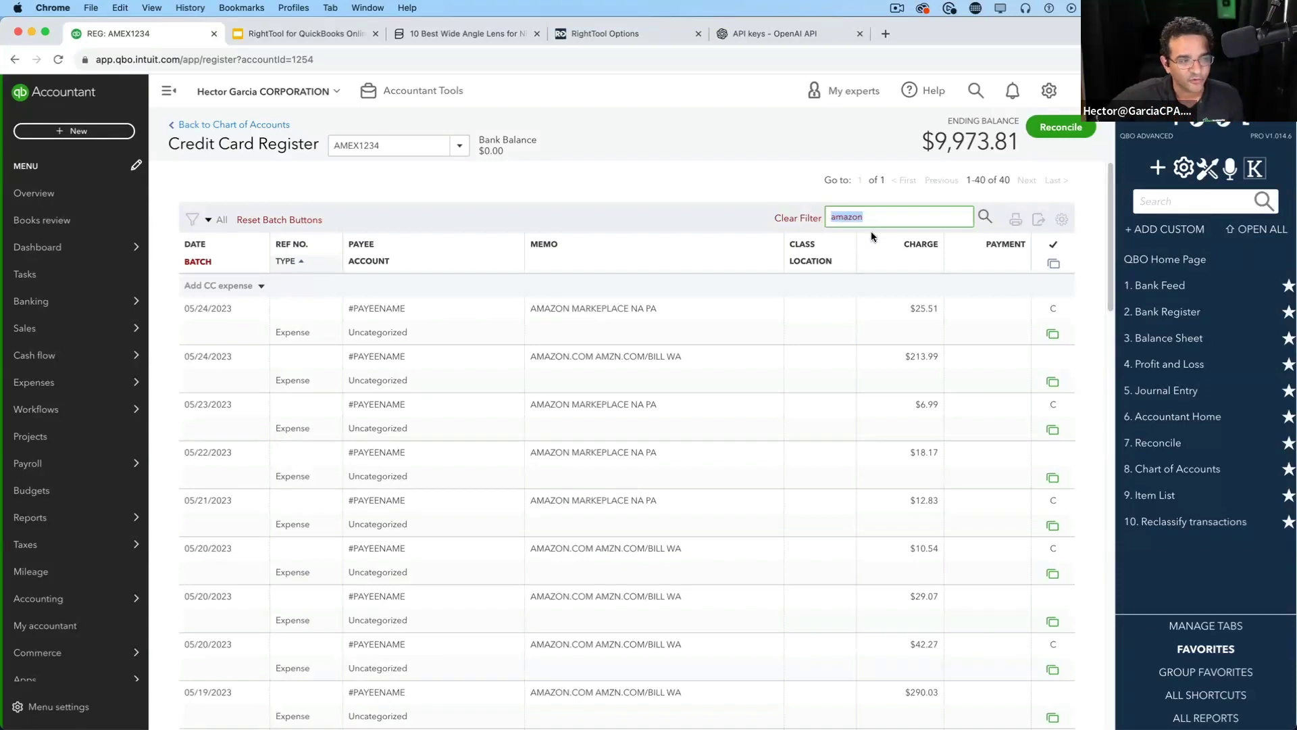
pyautogui.click(817, 219)
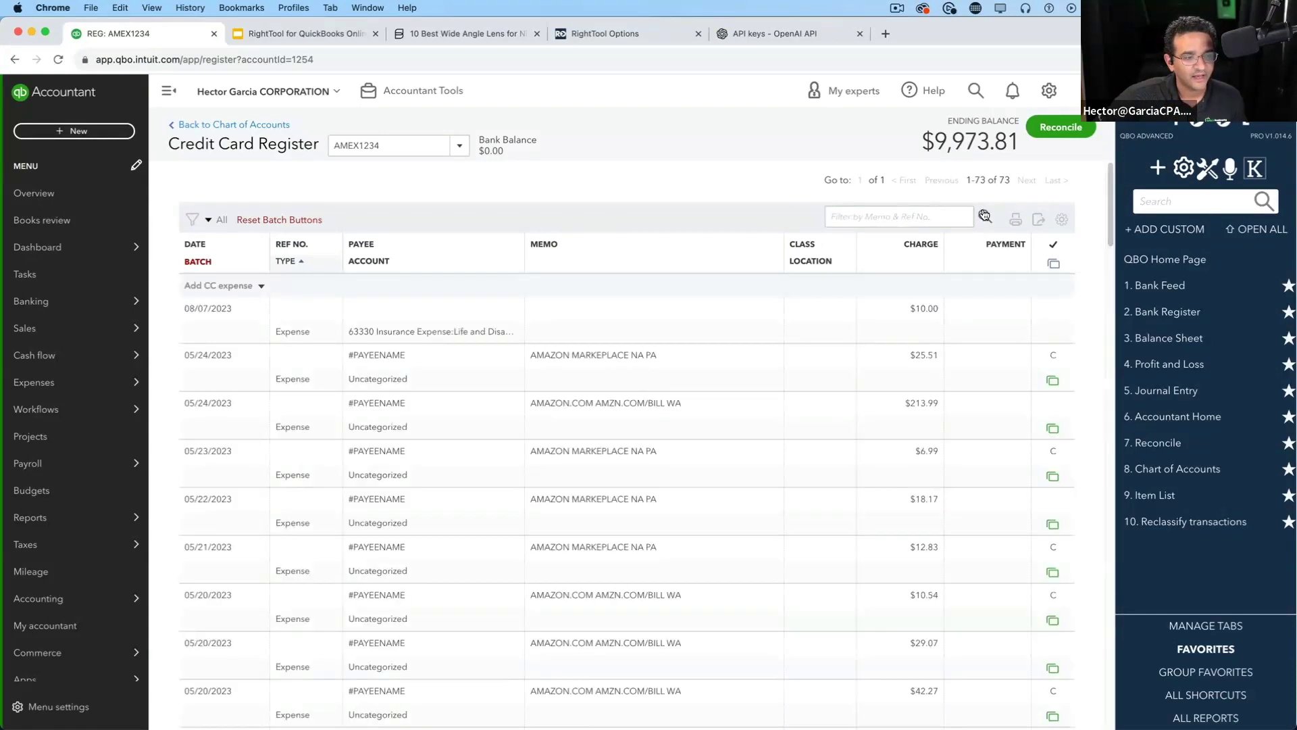
pyautogui.click(890, 214)
pyautogui.write('10.00')
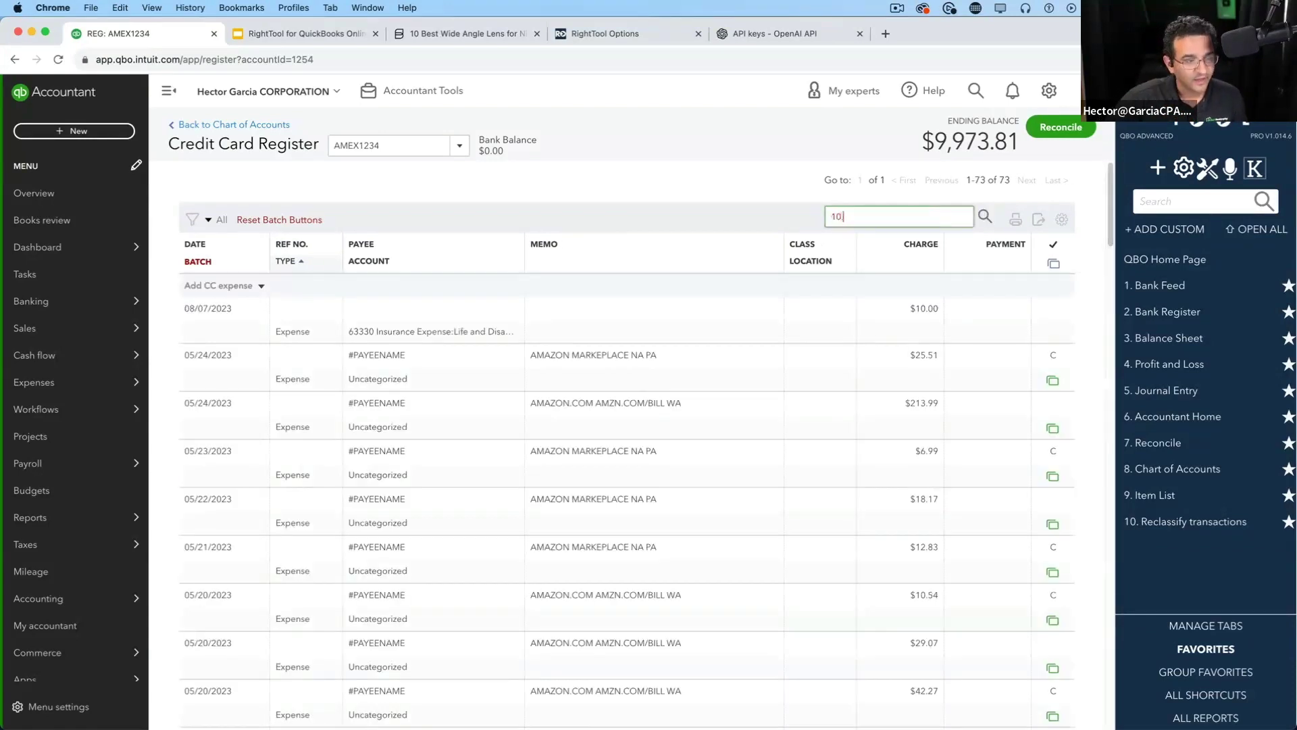
pyautogui.click(985, 218)
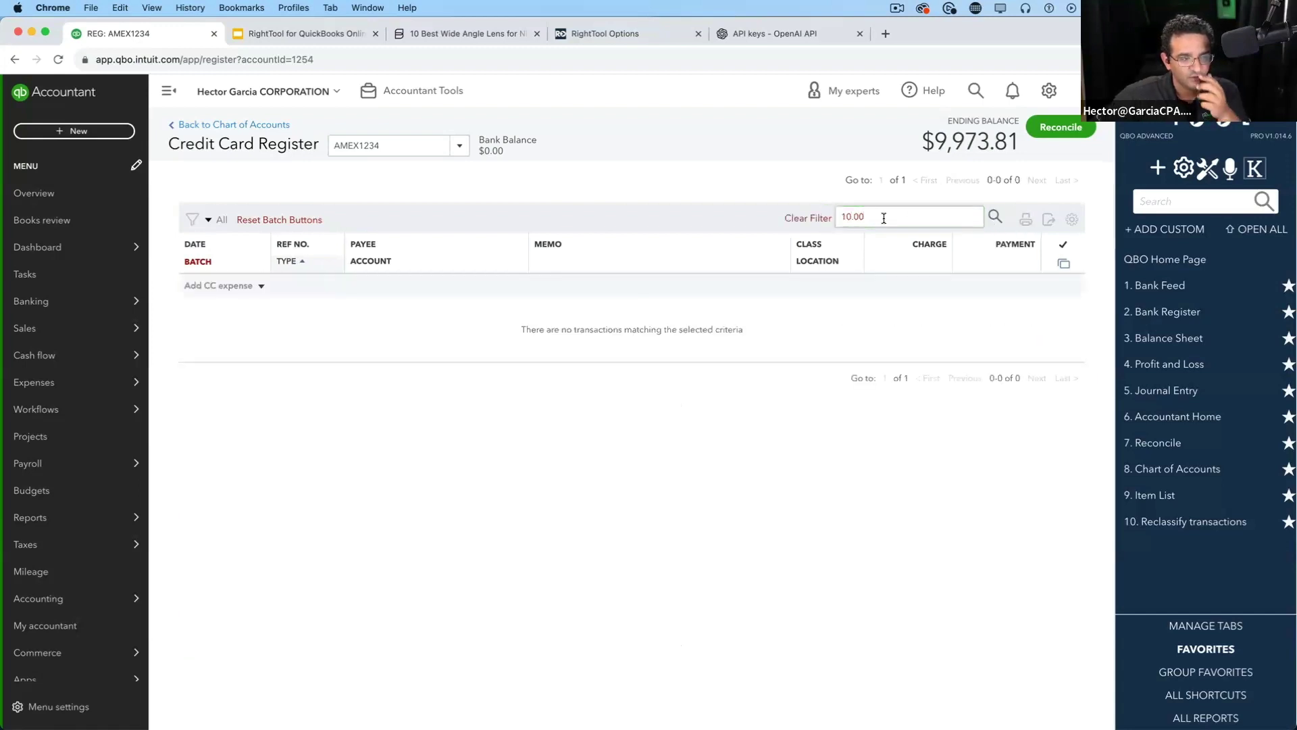
pyautogui.click(804, 217)
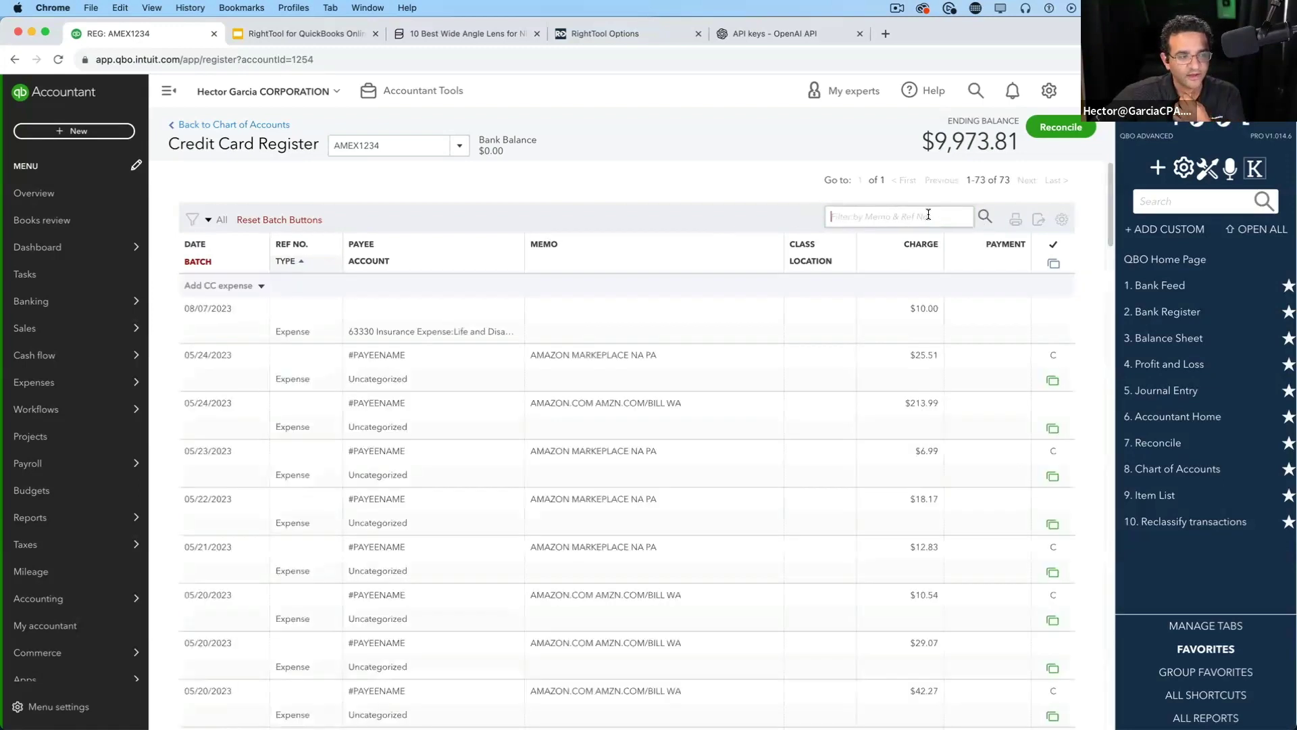
pyautogui.click(208, 219)
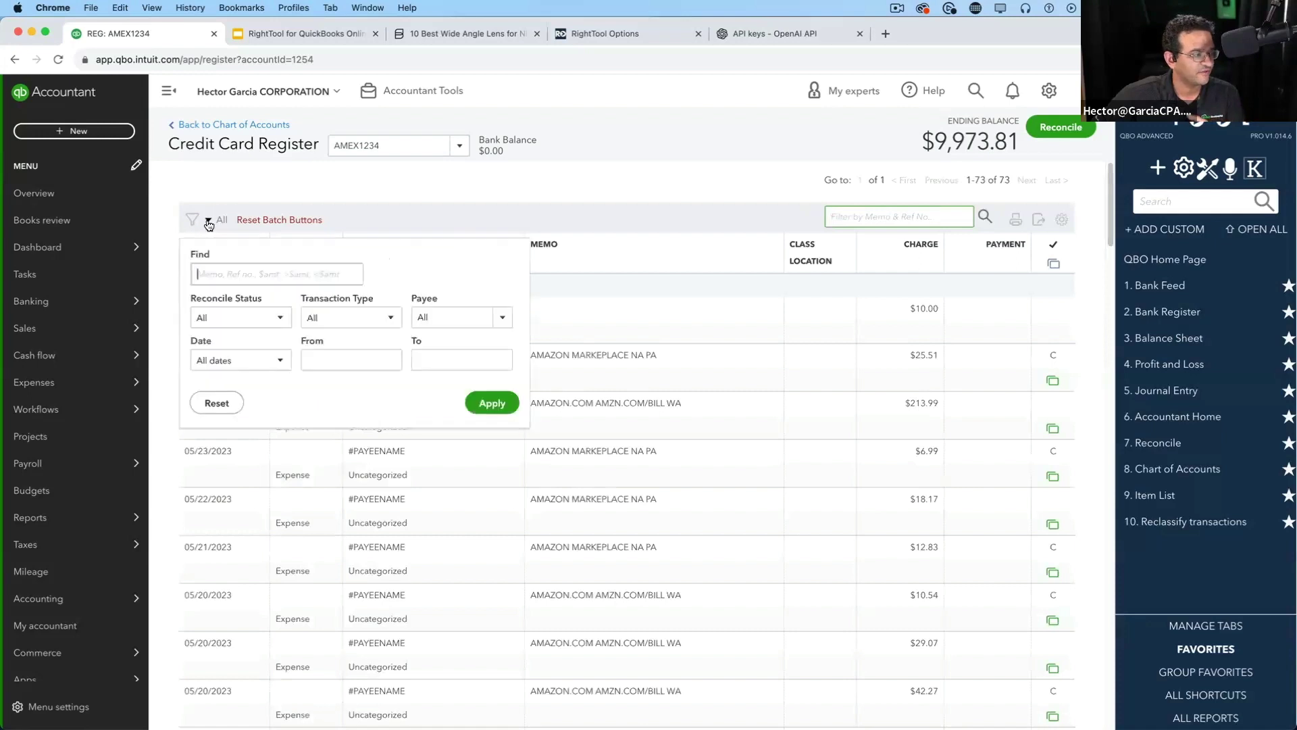
# Filter the AMEX1234 register to $10.00 to find the insurance charge, then clear the filter
pyautogui.click(218, 275)
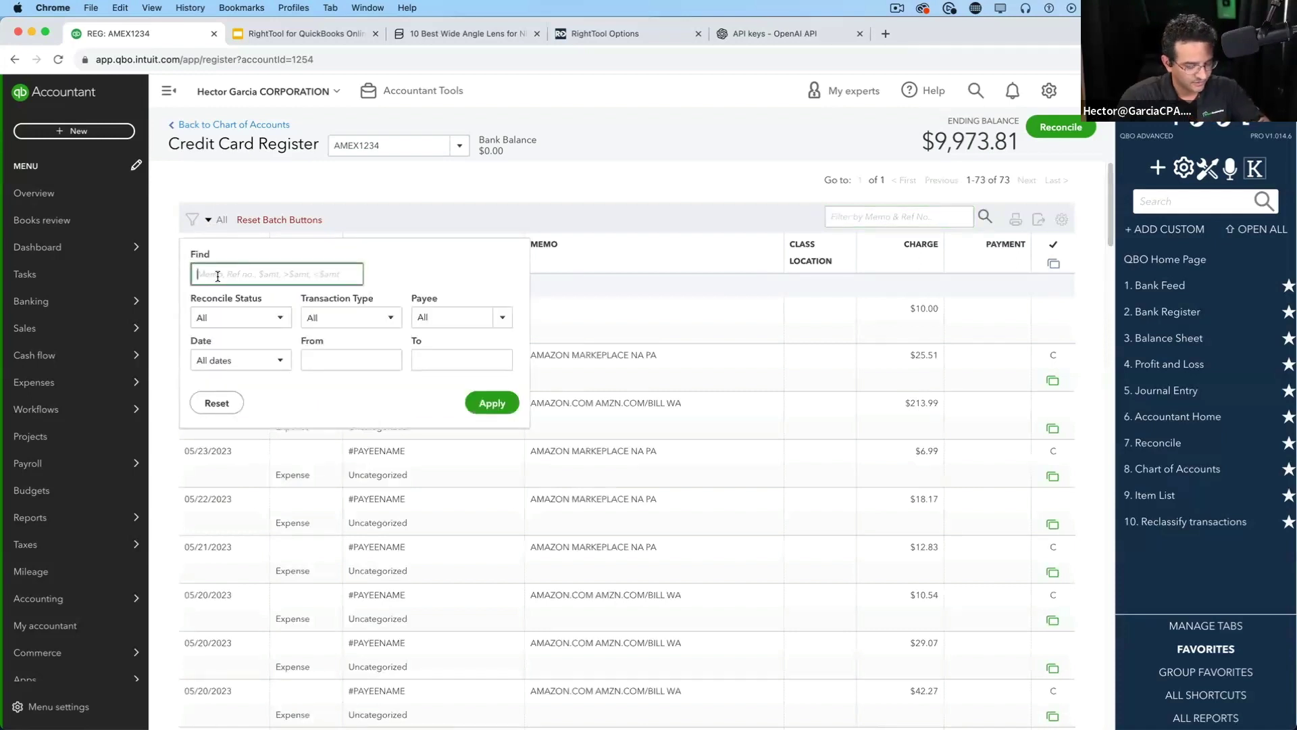
pyautogui.write('$10.00')
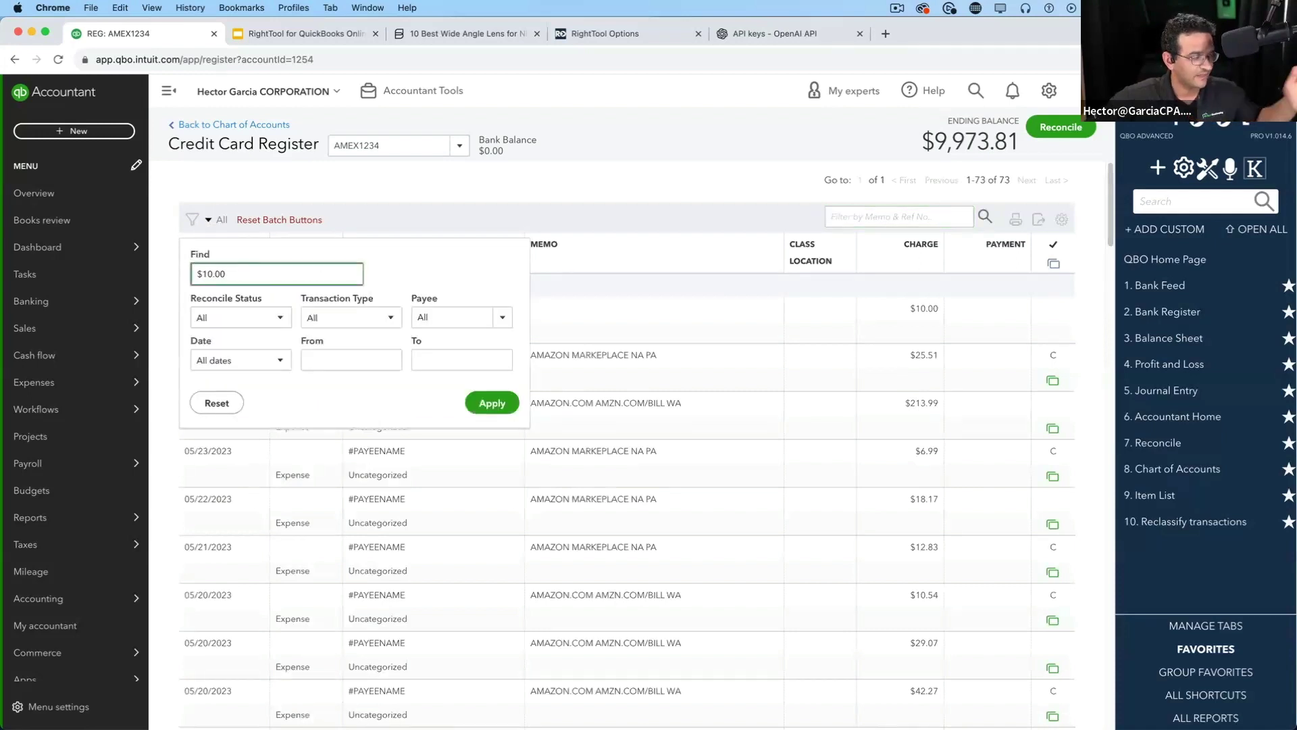
pyautogui.click(482, 398)
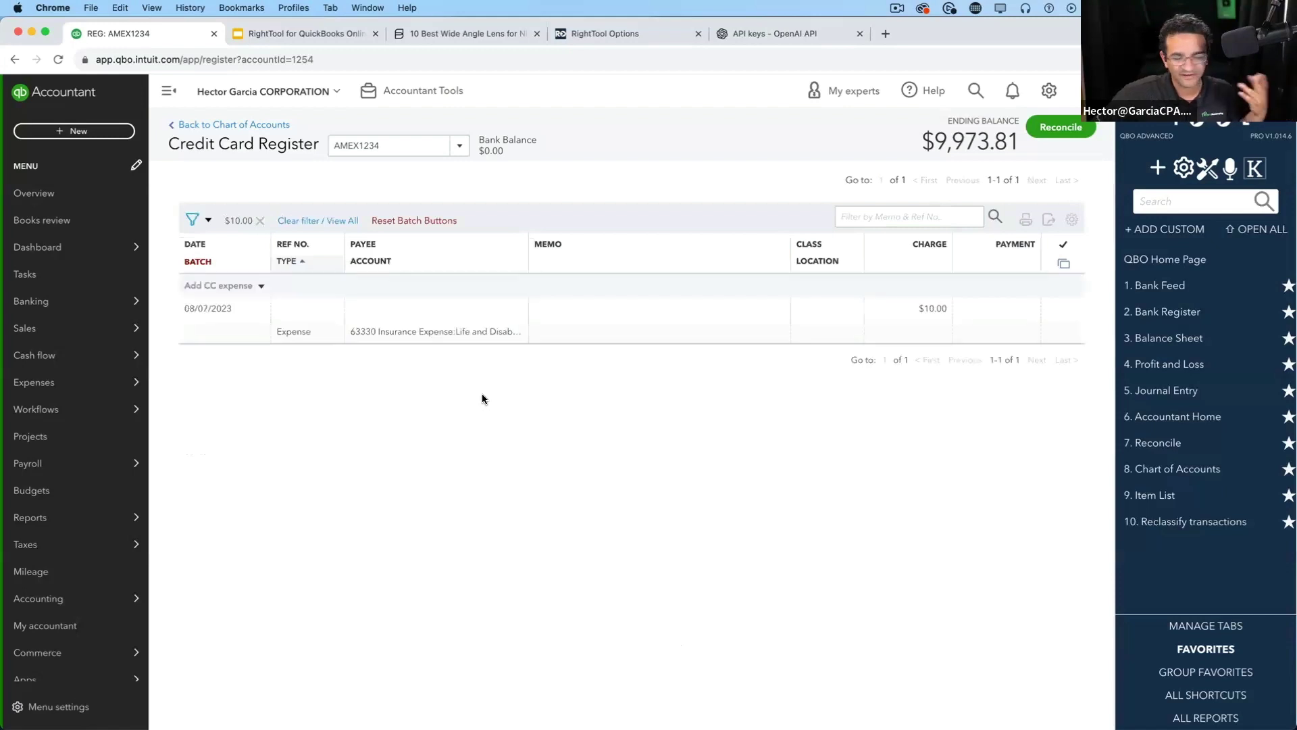
pyautogui.click(260, 221)
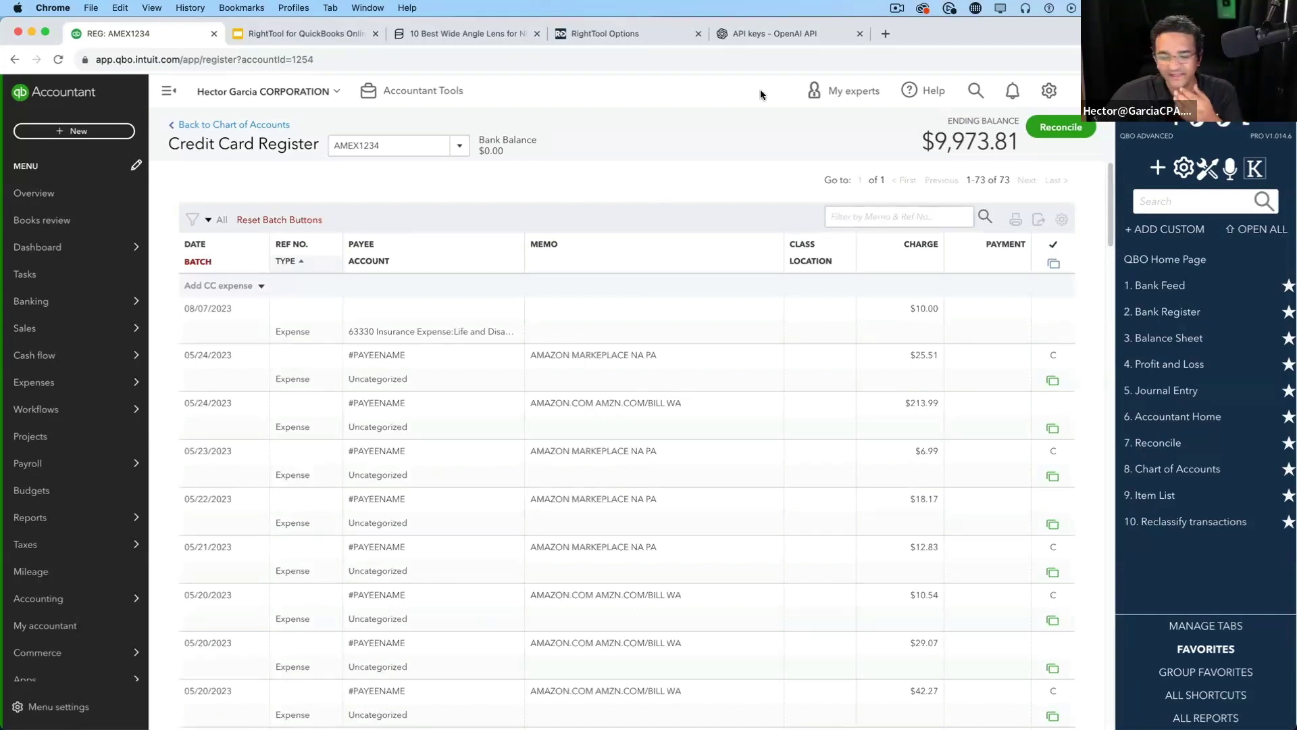
pyautogui.click(614, 31)
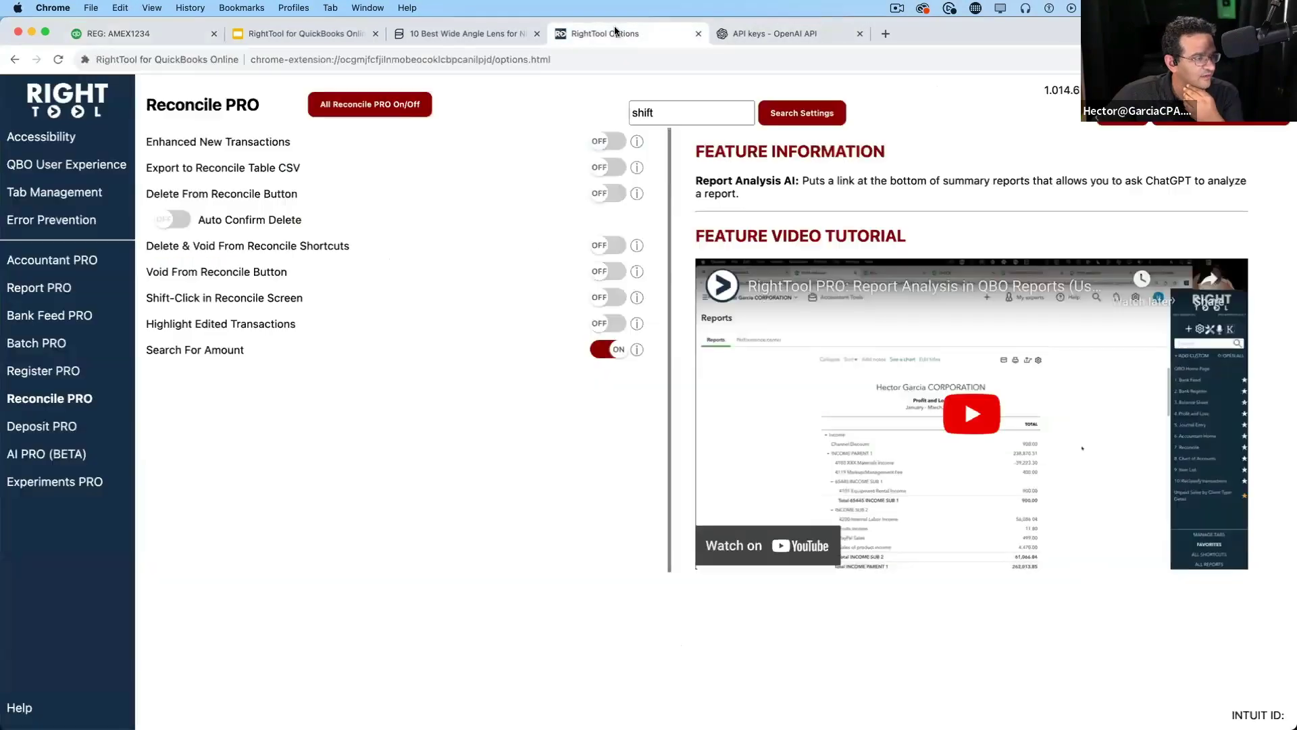
pyautogui.click(328, 37)
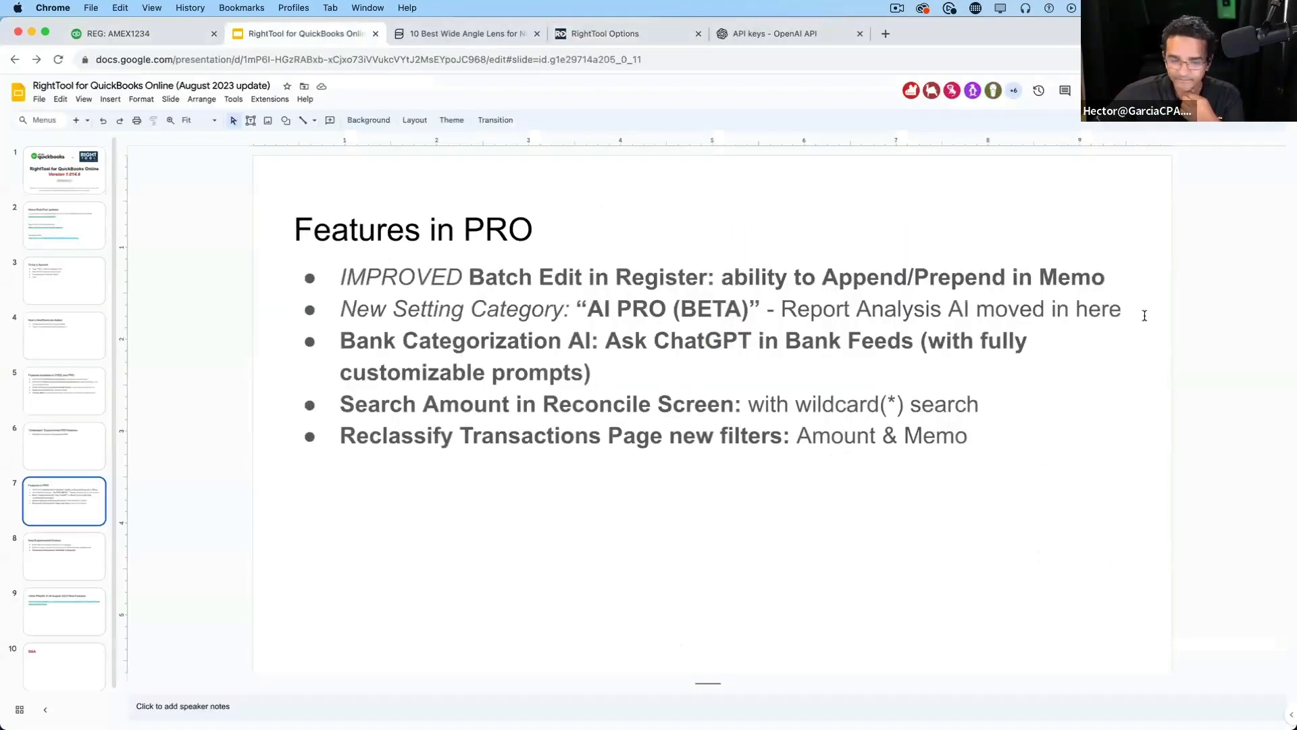
pyautogui.press('super+Return')
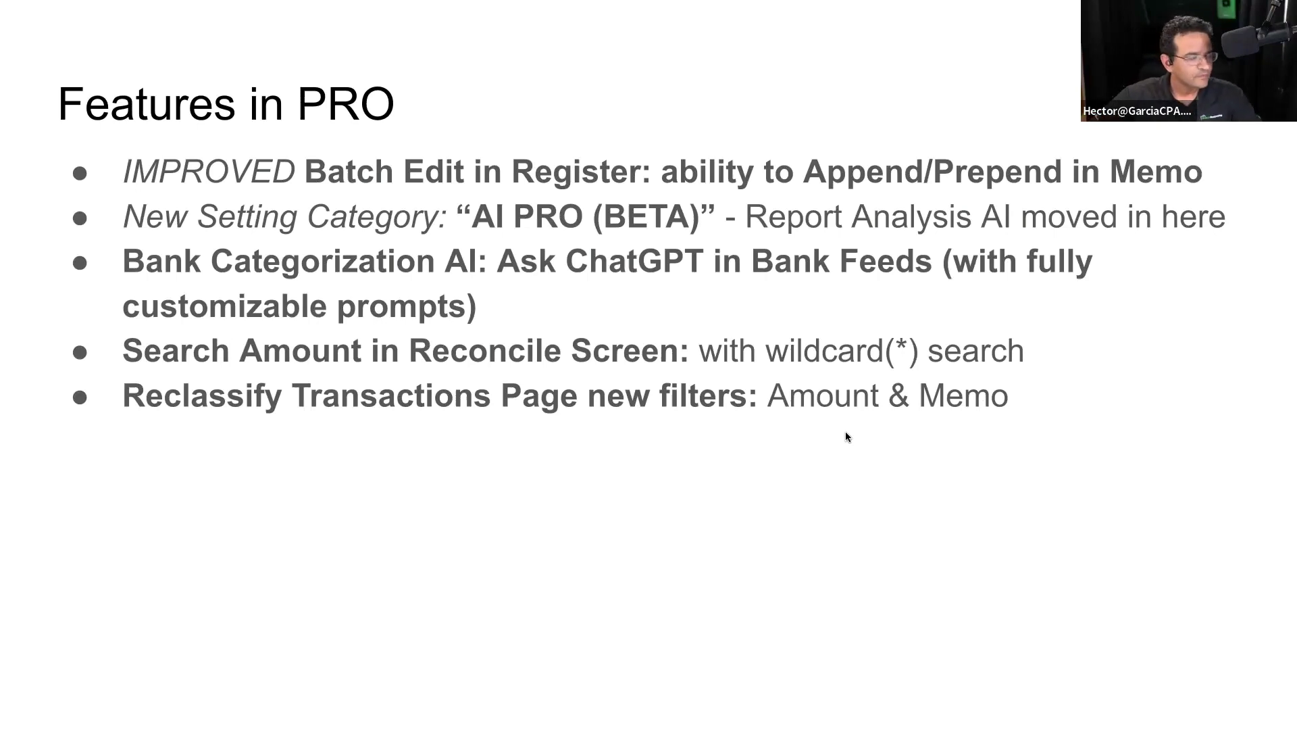
pyautogui.press('Escape')
pyautogui.click(185, 35)
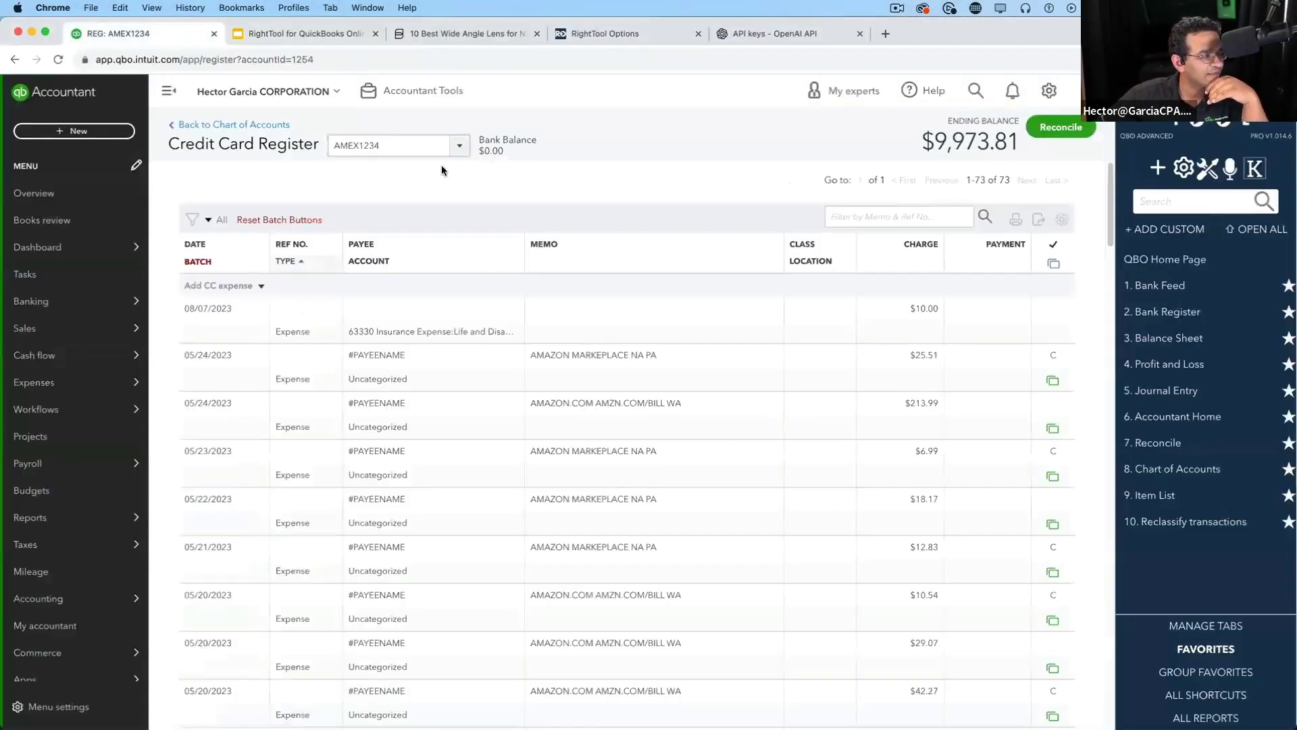
# Open Reclassify transactions and list transactions from 01/01/2023
pyautogui.click(429, 90)
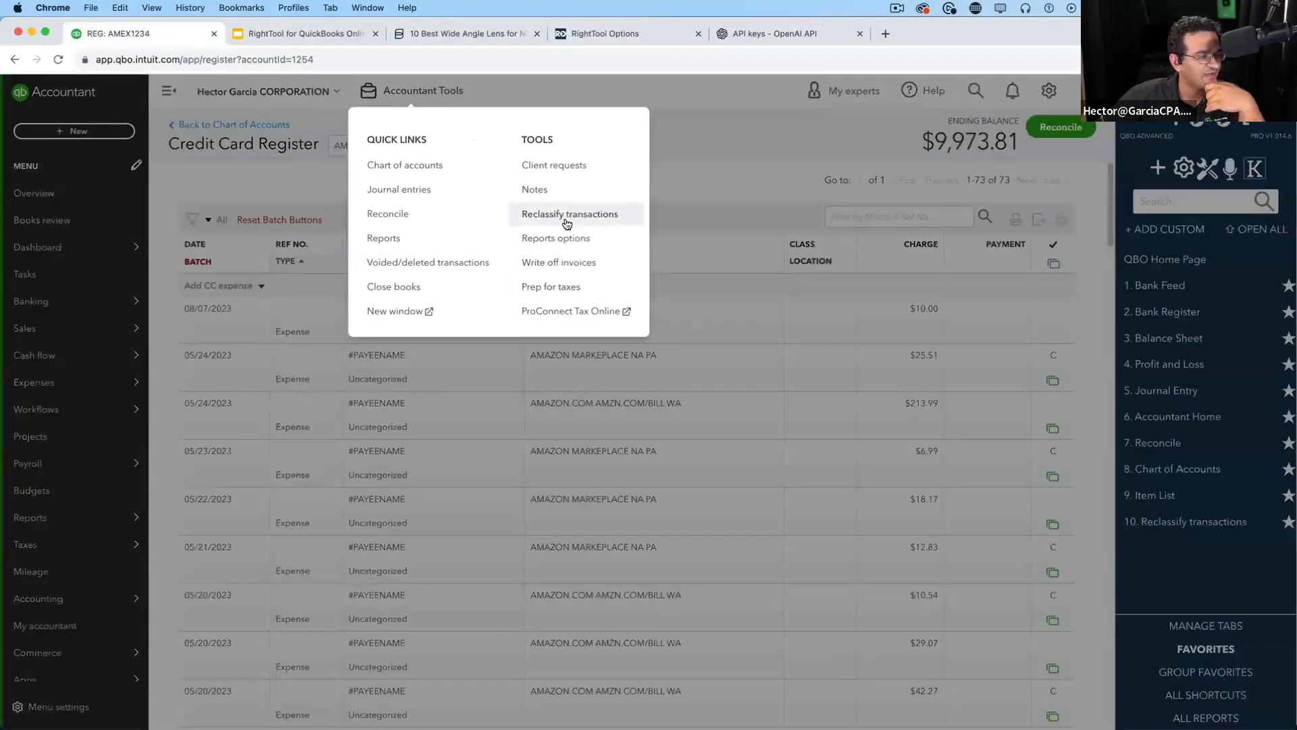
pyautogui.click(566, 215)
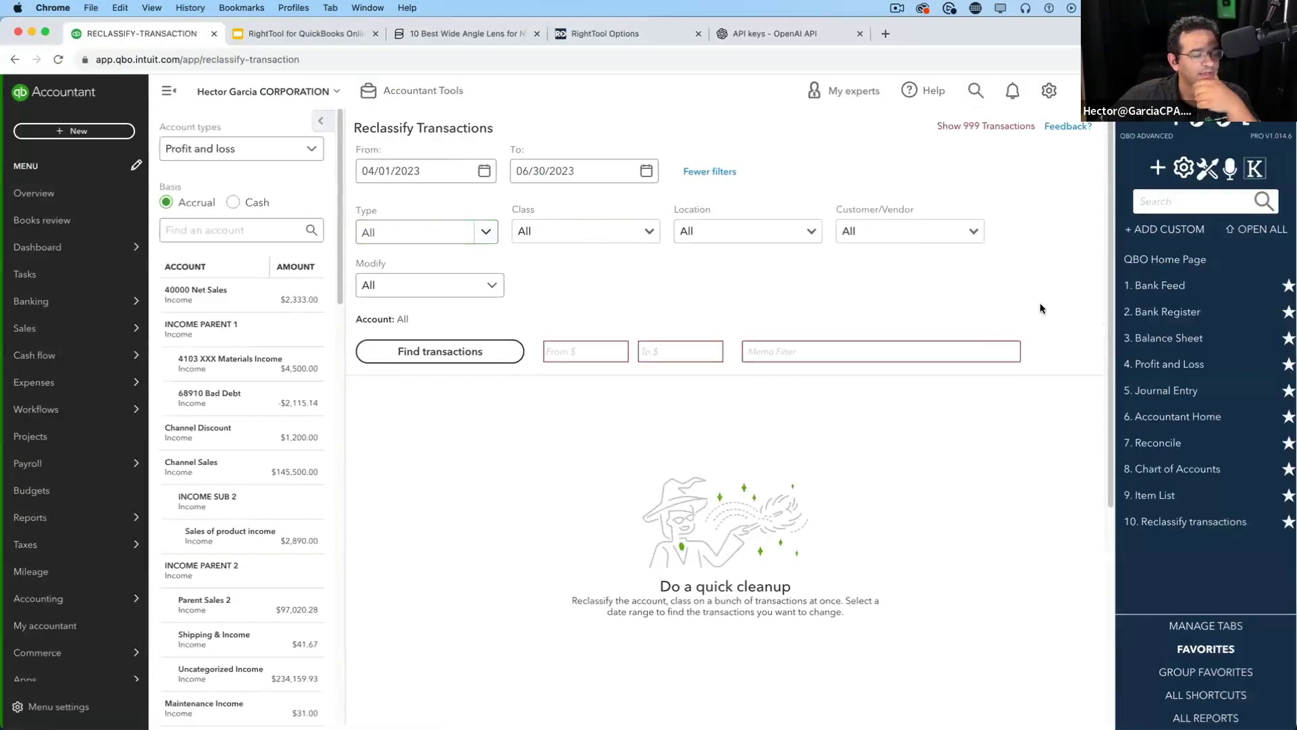
pyautogui.click(395, 170)
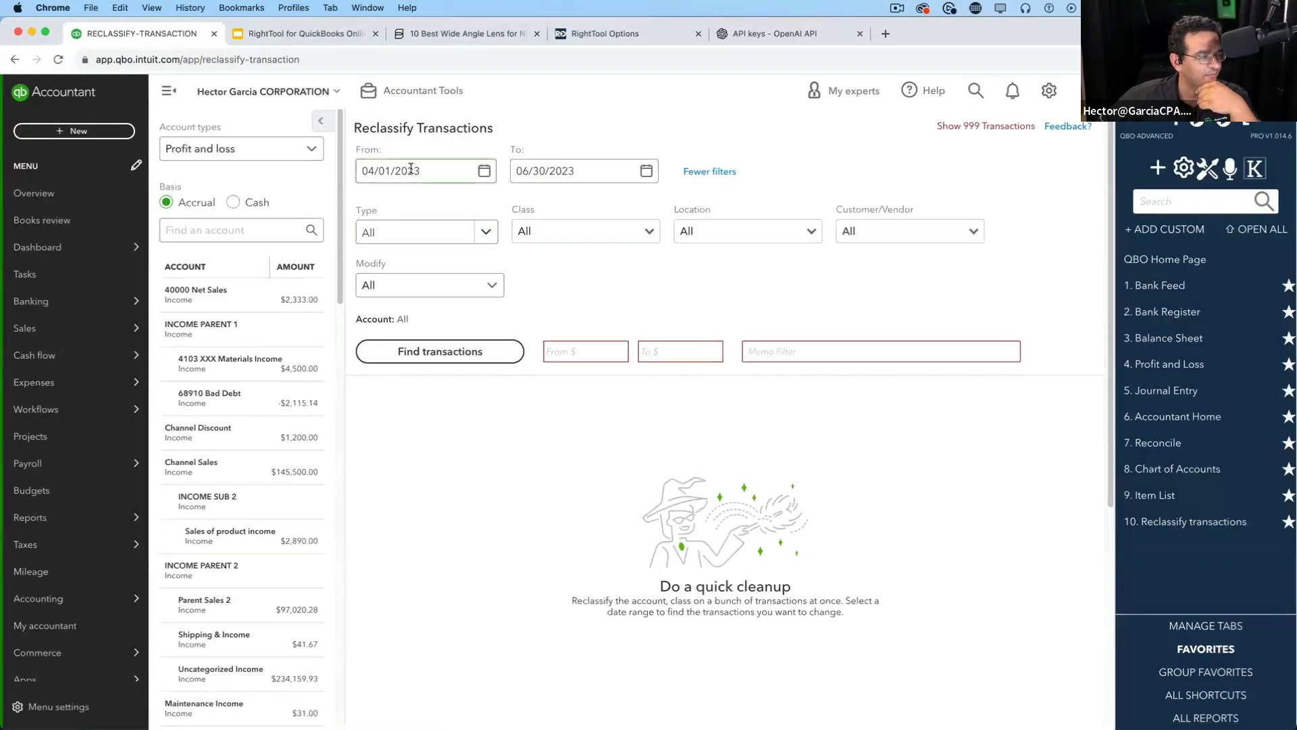
pyautogui.tripleClick(399, 174)
pyautogui.write('01/01/2023')
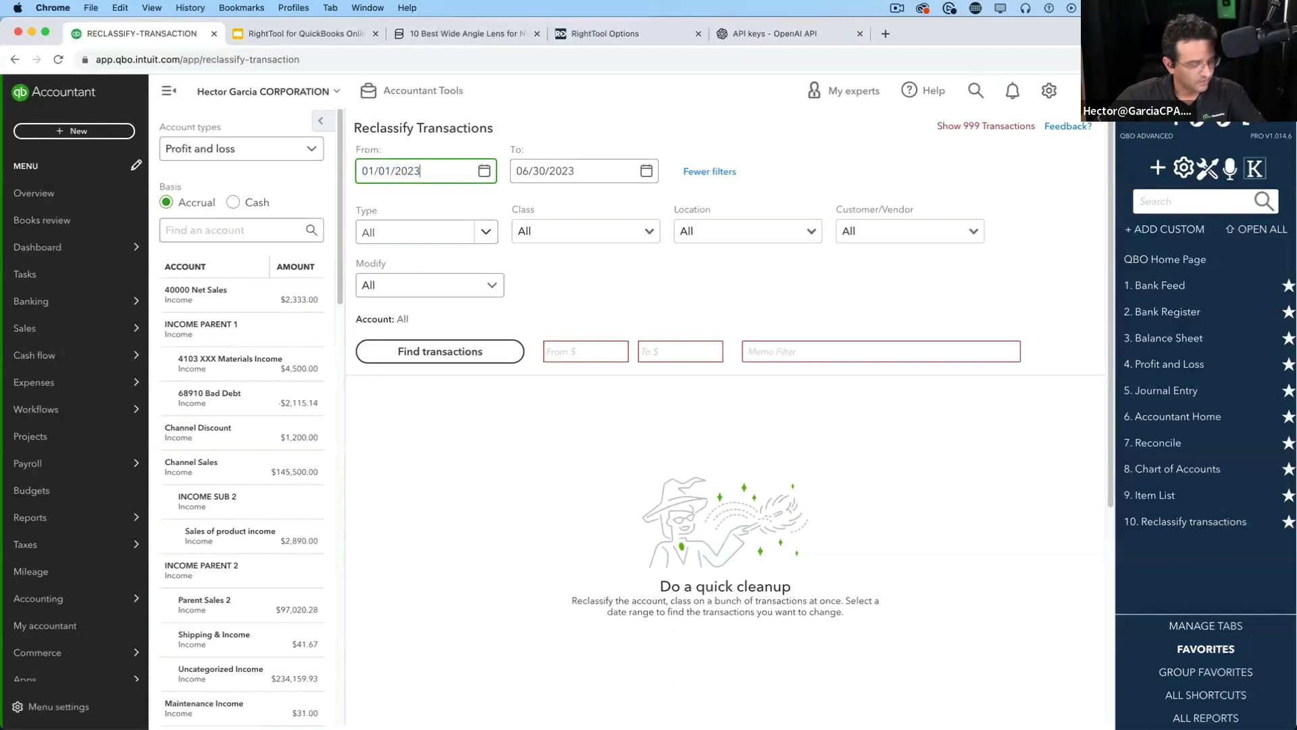
pyautogui.click(439, 351)
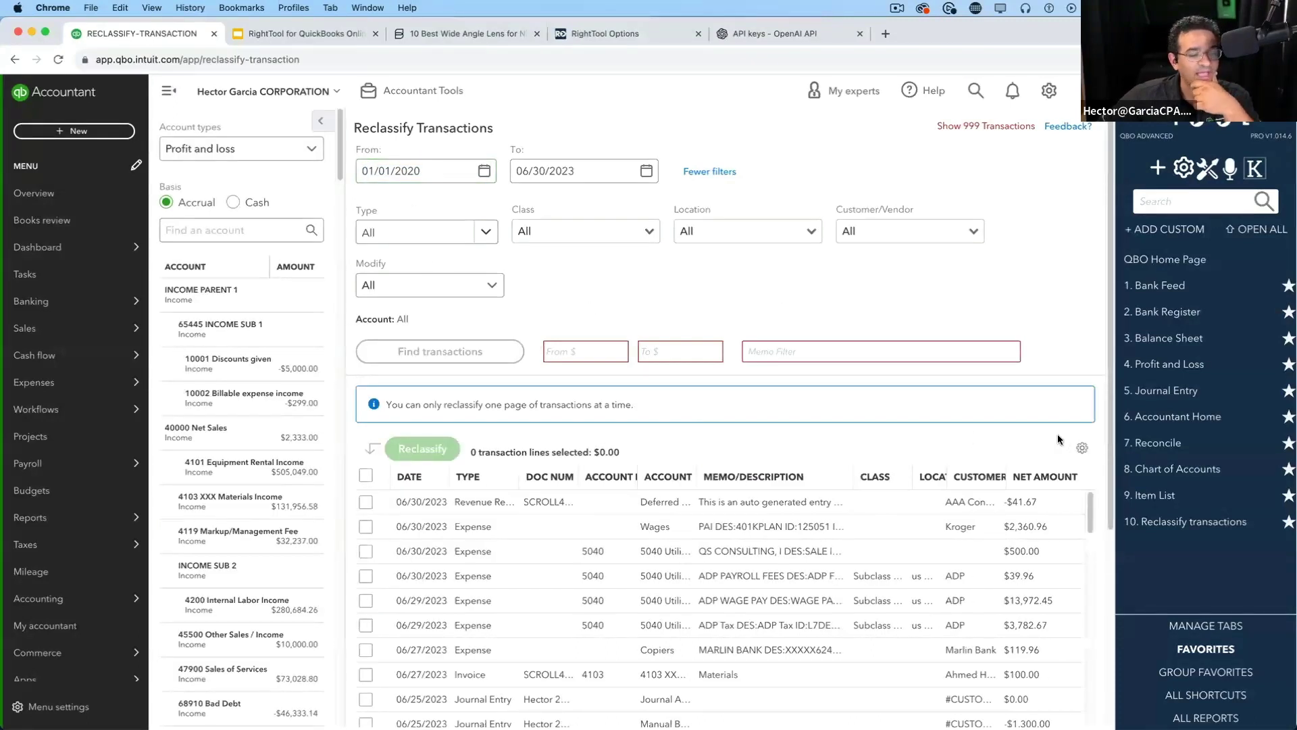
# Check the table display settings and select all listed transactions
pyautogui.click(1080, 451)
pyautogui.scroll(-4, 1048, 592)
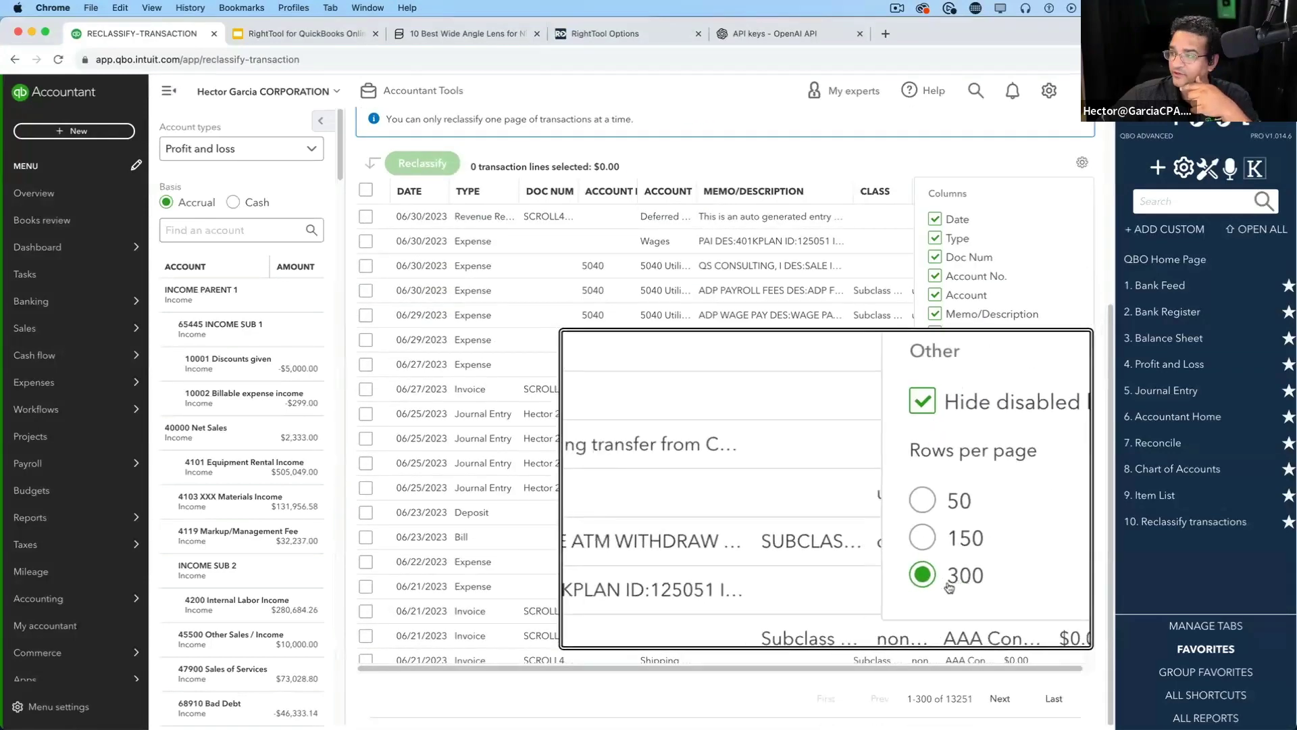
pyautogui.scroll(4, 951, 581)
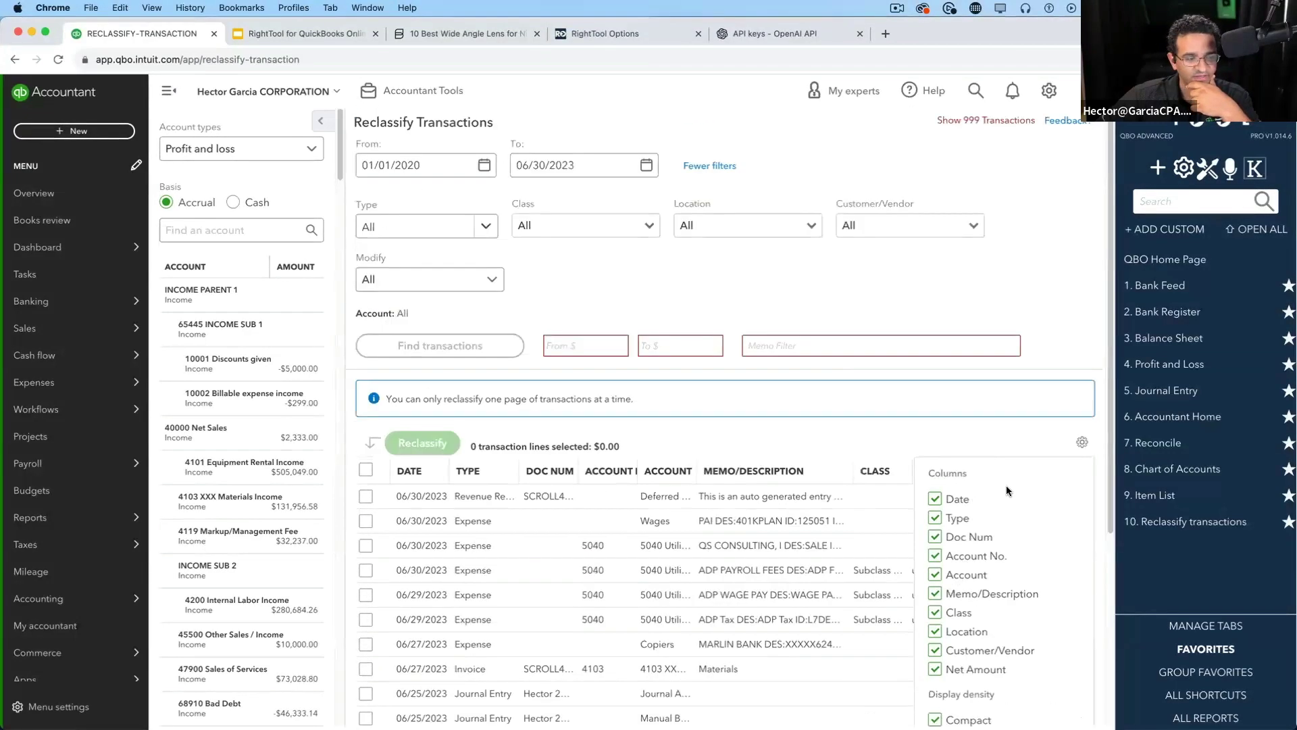
pyautogui.click(1082, 443)
pyautogui.click(1092, 446)
pyautogui.click(1091, 446)
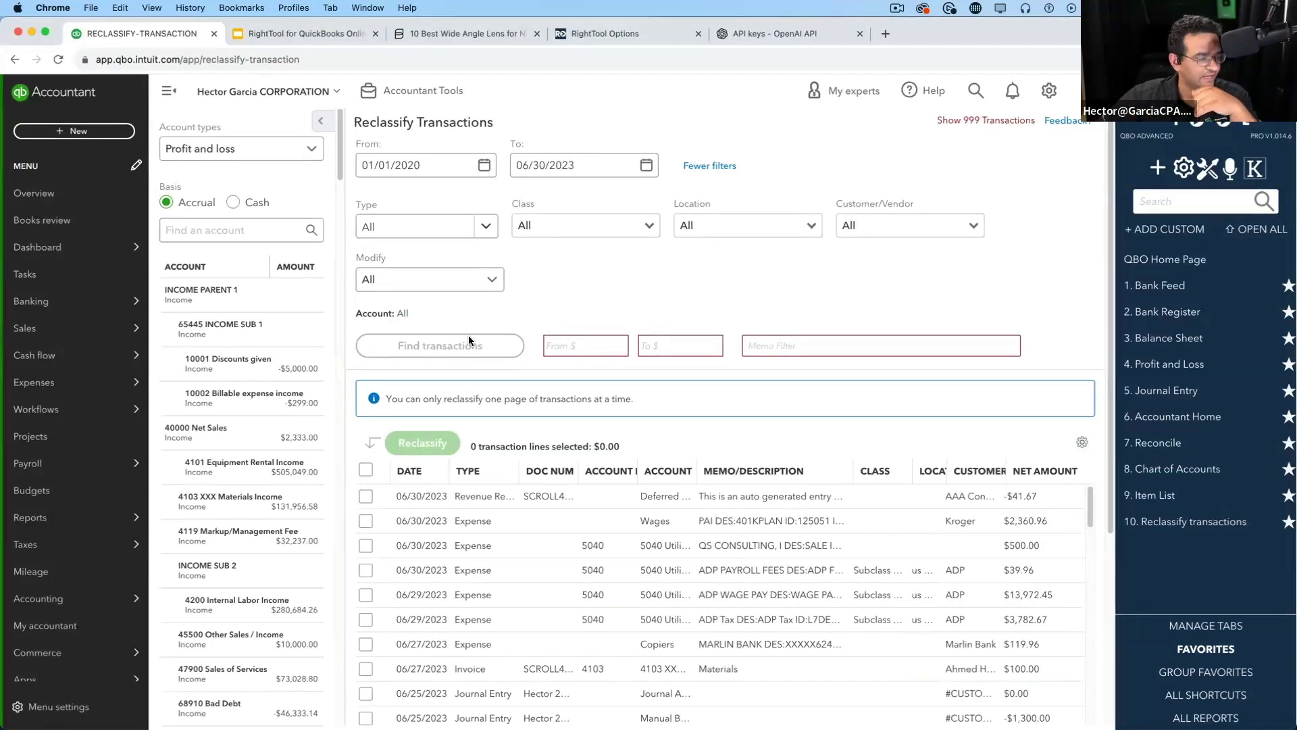
pyautogui.click(365, 470)
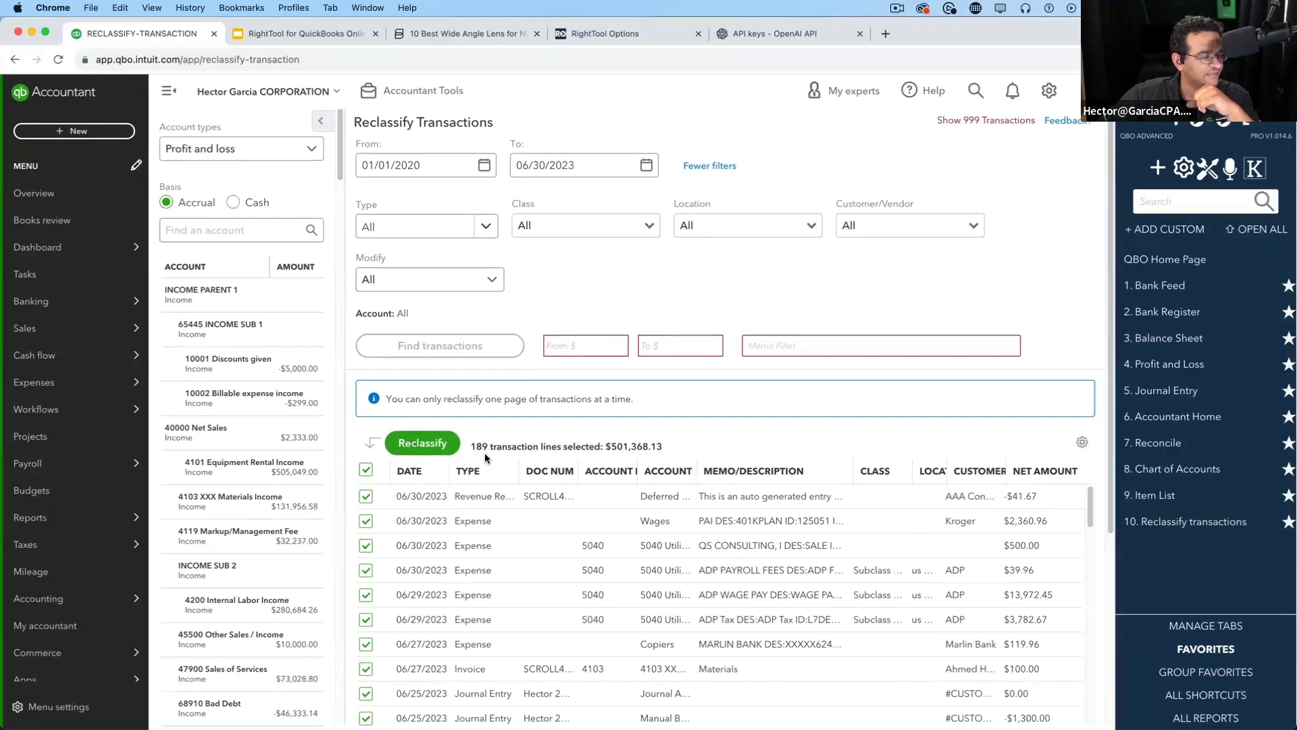
# Widen the range to 01/01/2017–12/31/2023, search again and select all lines
pyautogui.tripleClick(415, 166)
pyautogui.write('01/01/2019')
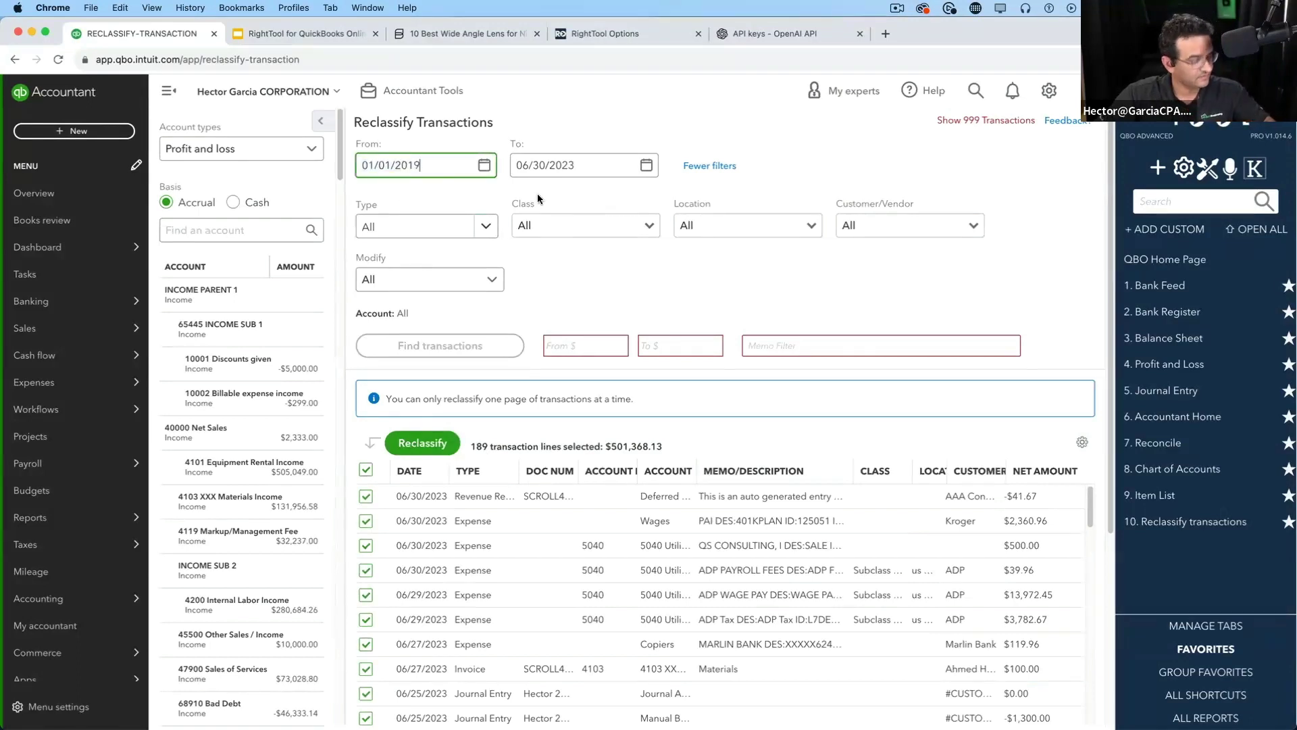
pyautogui.press('y')
pyautogui.press('y')
pyautogui.click(564, 166)
pyautogui.press('r')
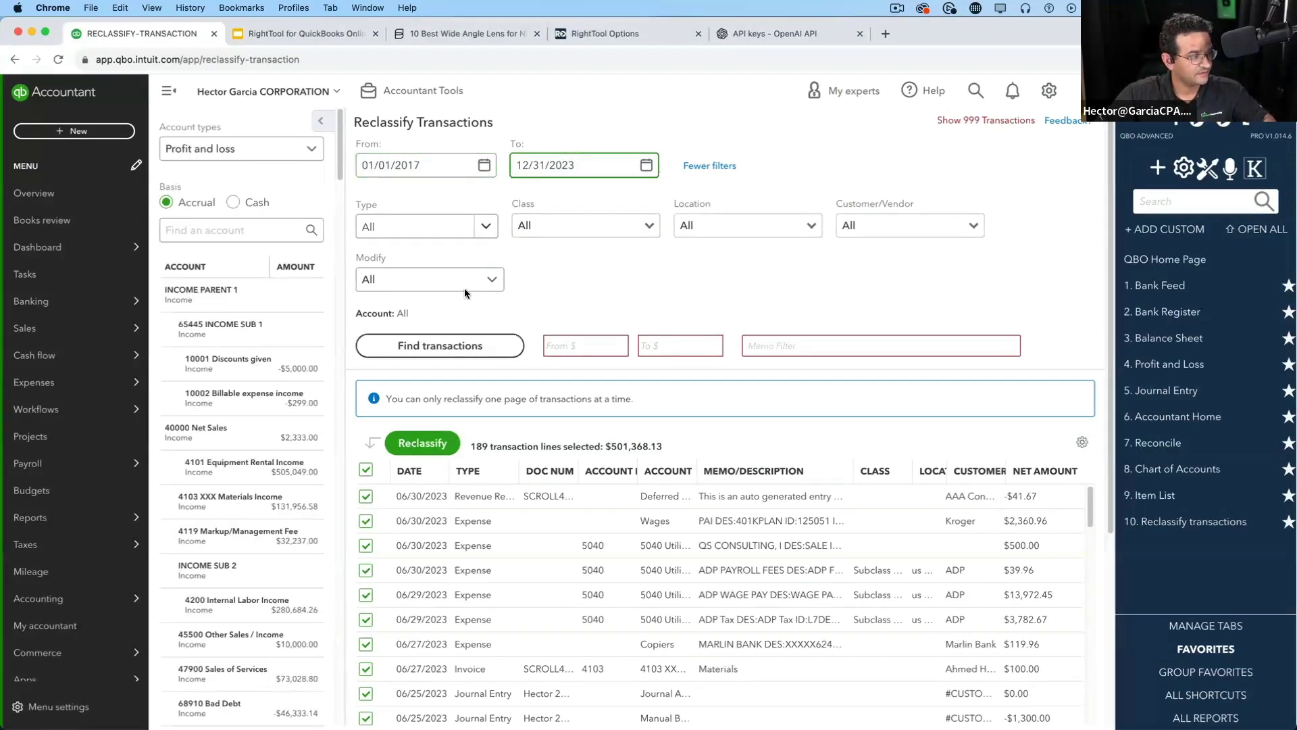
pyautogui.click(480, 346)
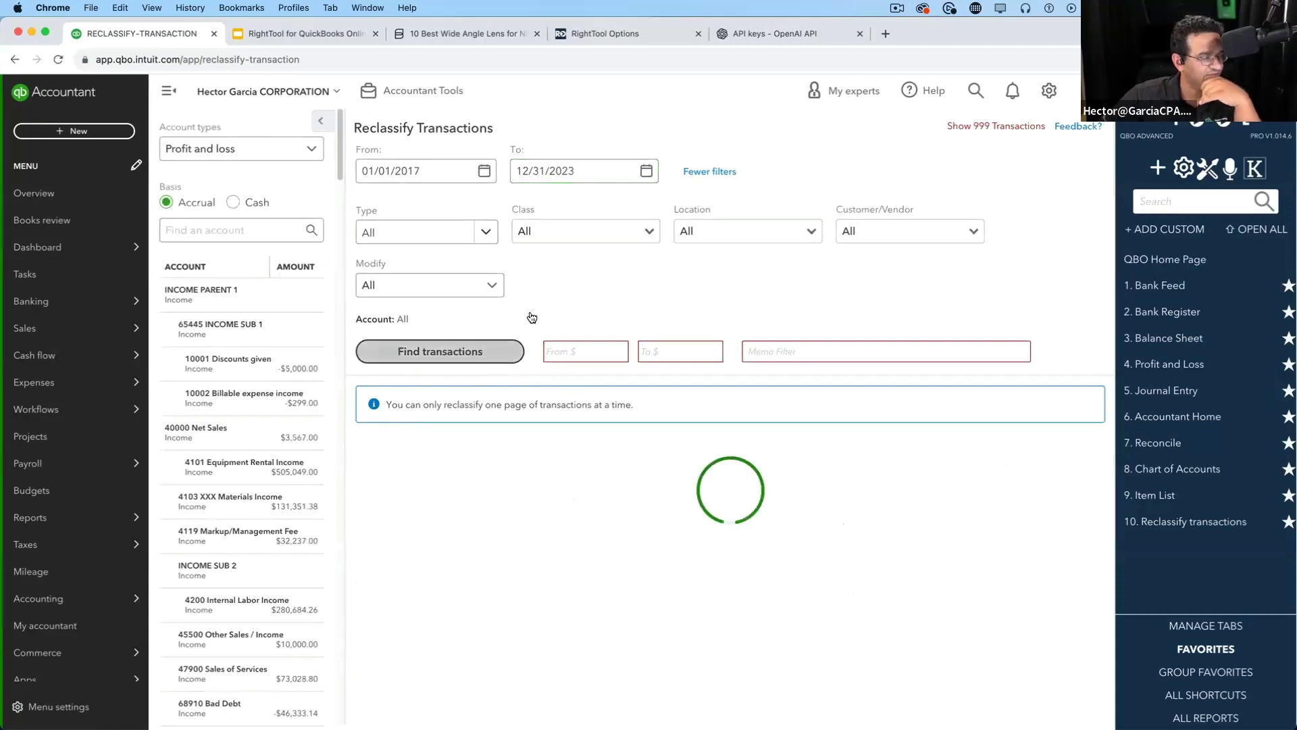
pyautogui.click(367, 478)
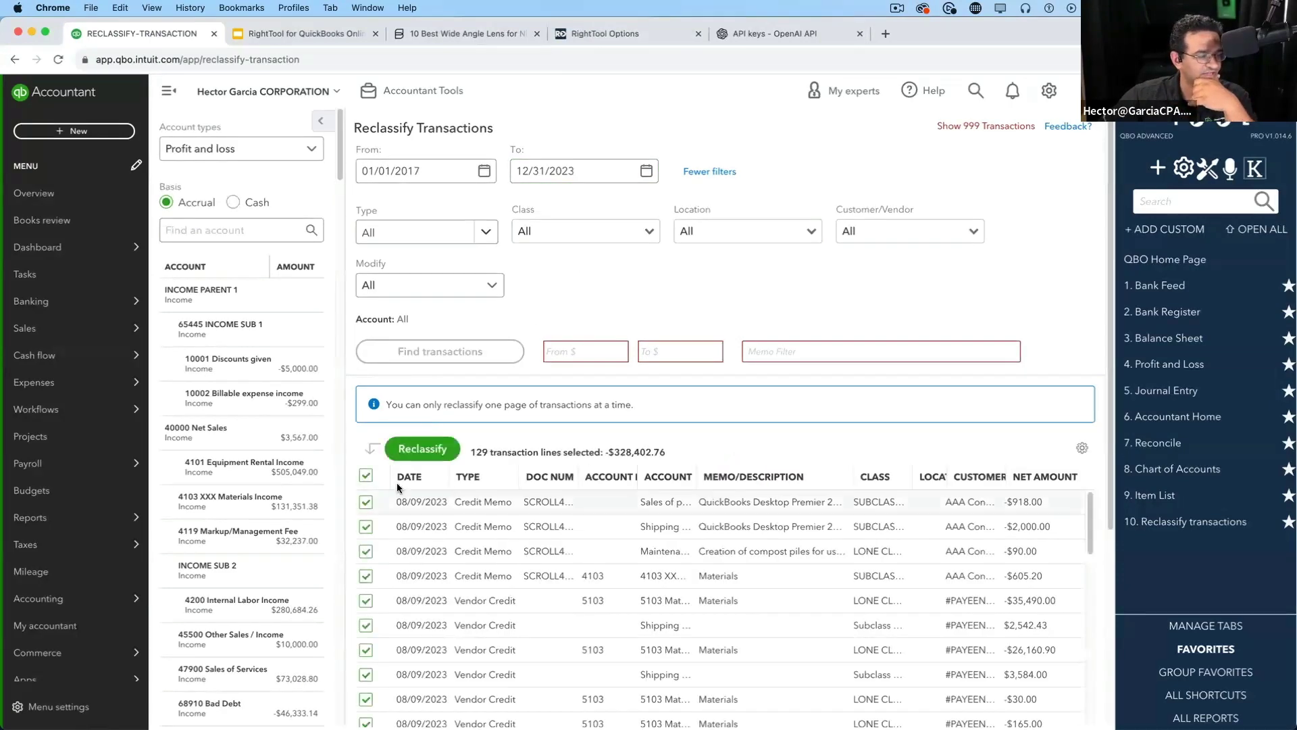
# Filter the list to Uncategorized Expense 2 and check the 300-line selection count
pyautogui.click(364, 478)
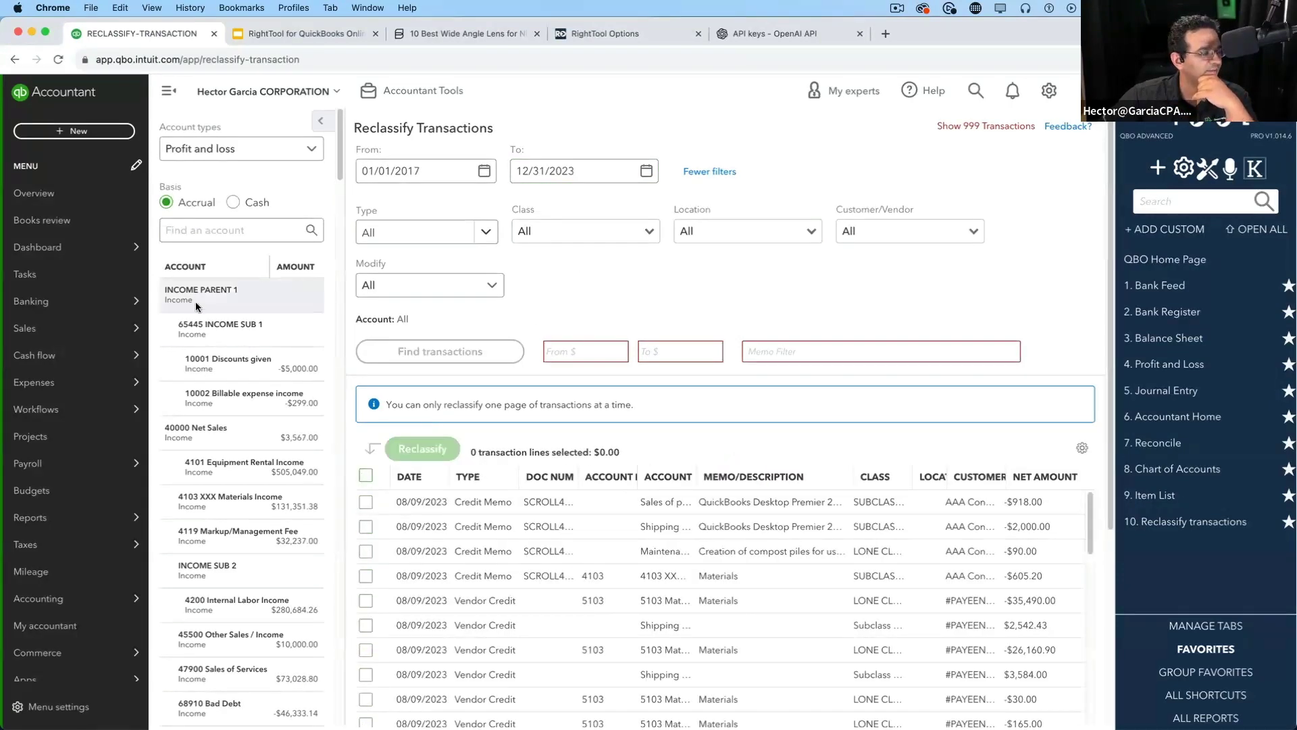
pyautogui.moveTo(340, 164); pyautogui.dragTo(341, 699)
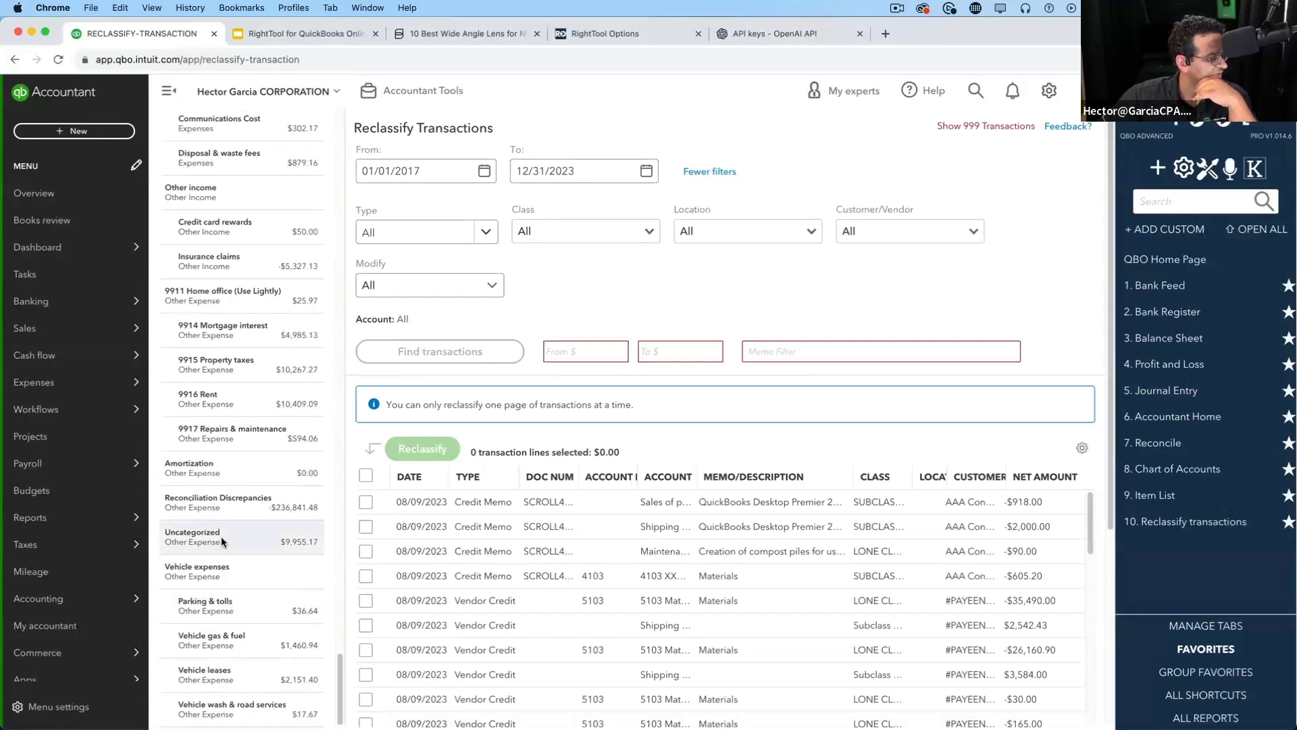
pyautogui.click(221, 537)
pyautogui.click(365, 436)
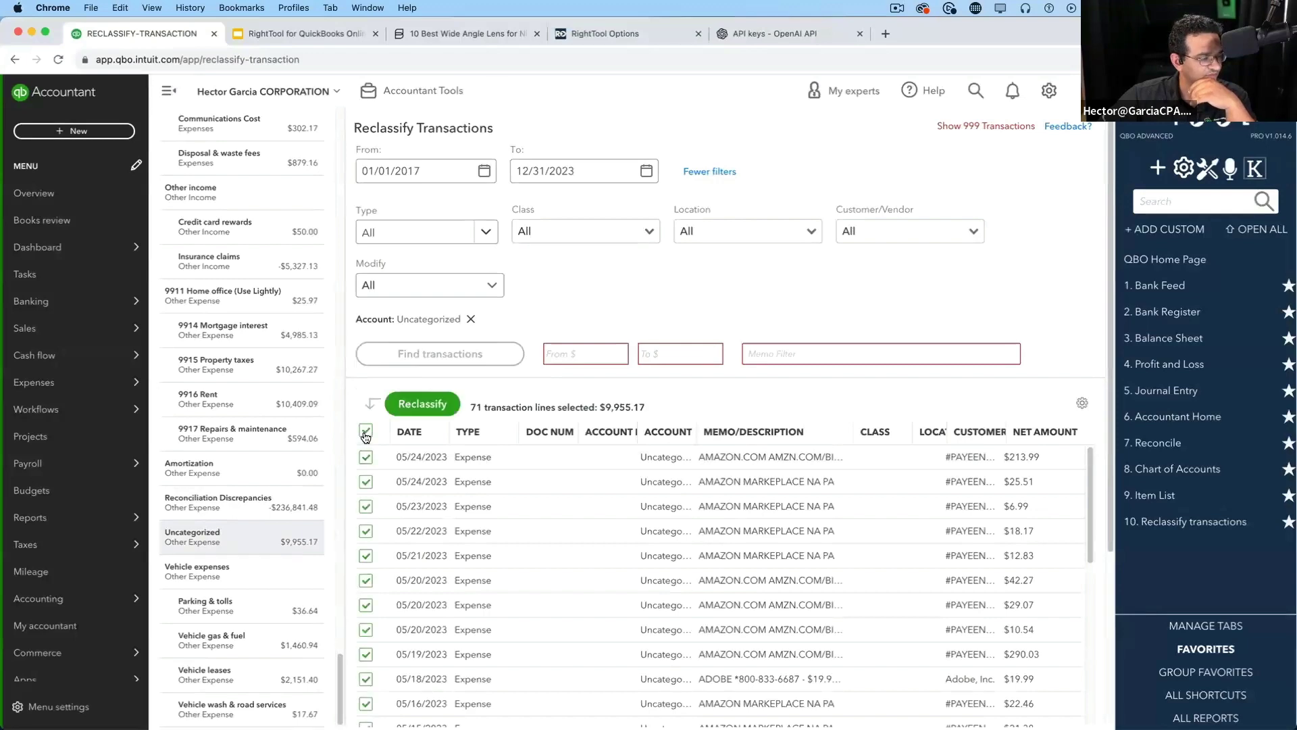
pyautogui.click(365, 435)
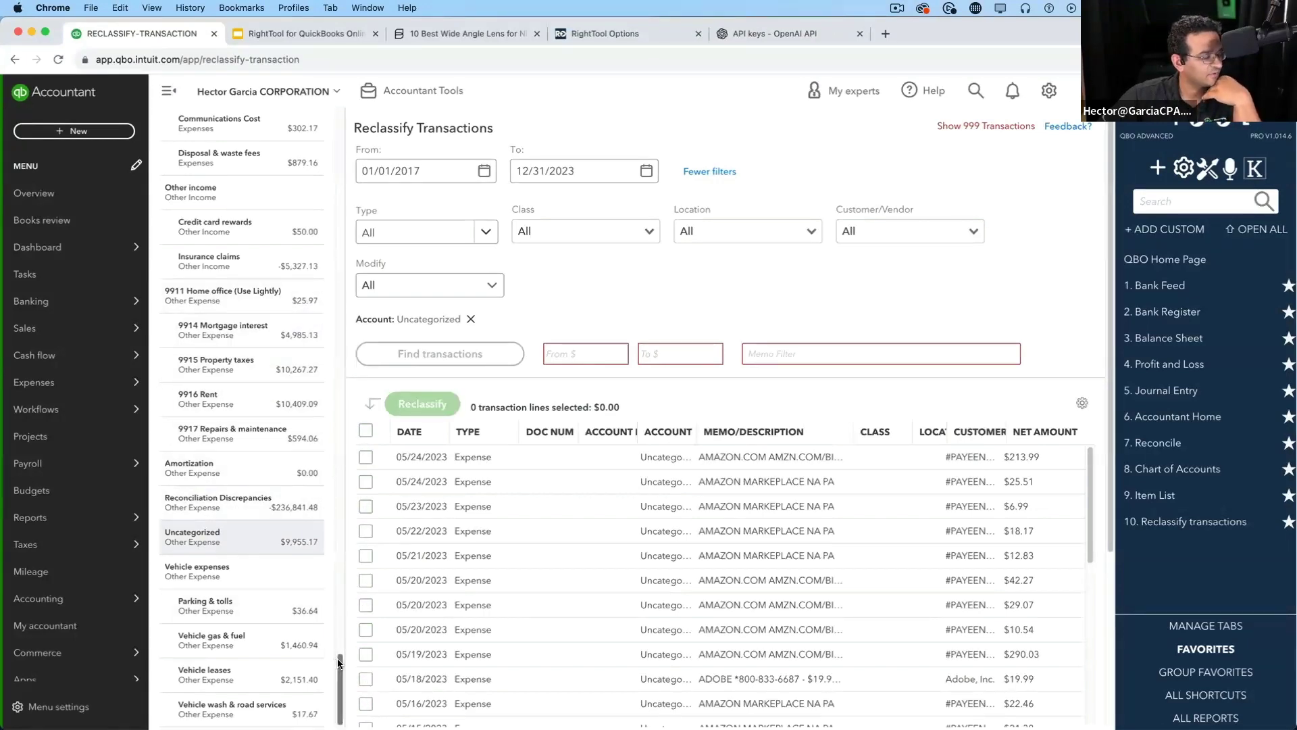
pyautogui.scroll(10, 284, 473)
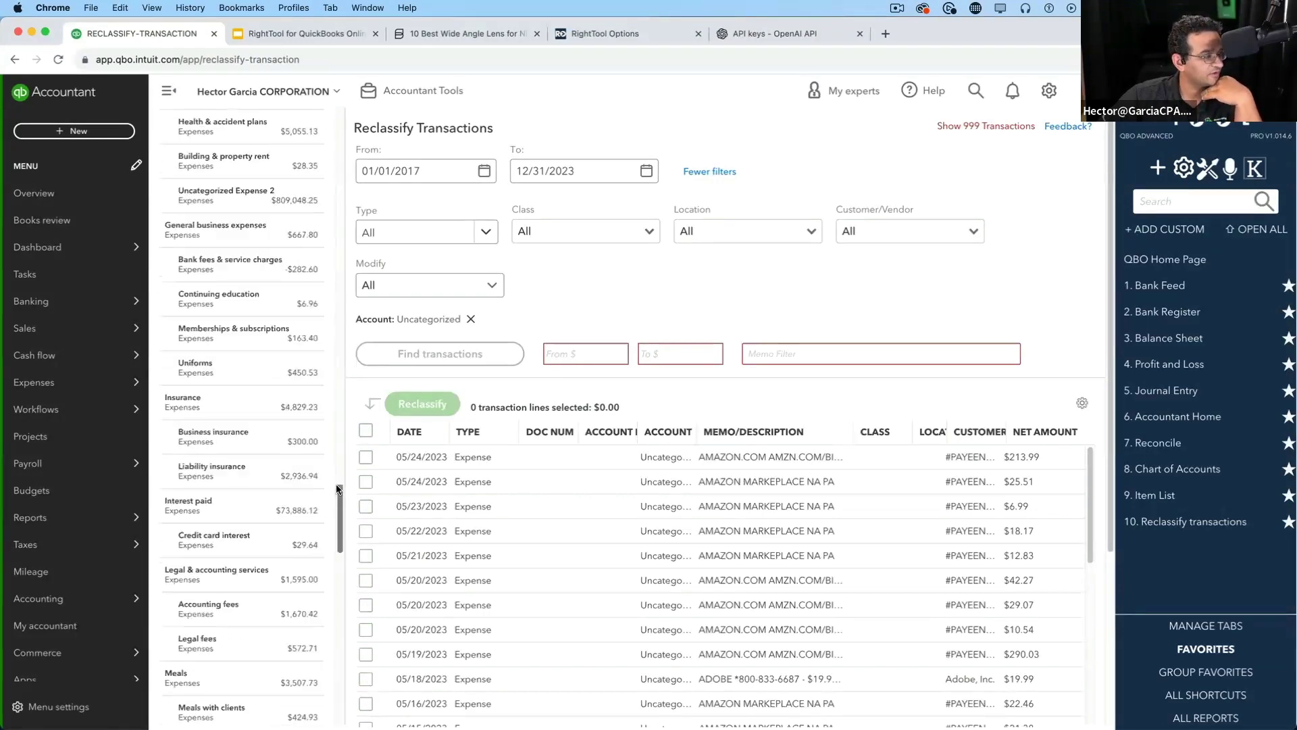
pyautogui.click(230, 204)
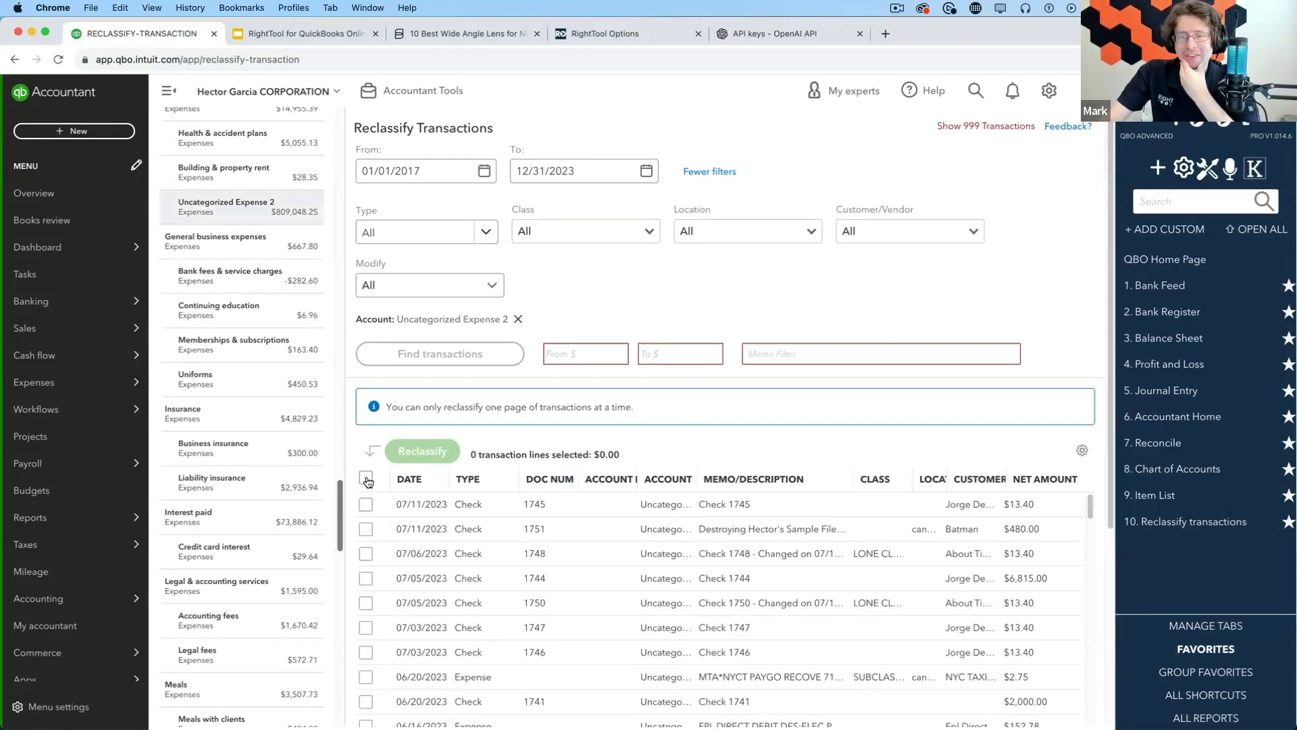
pyautogui.click(365, 478)
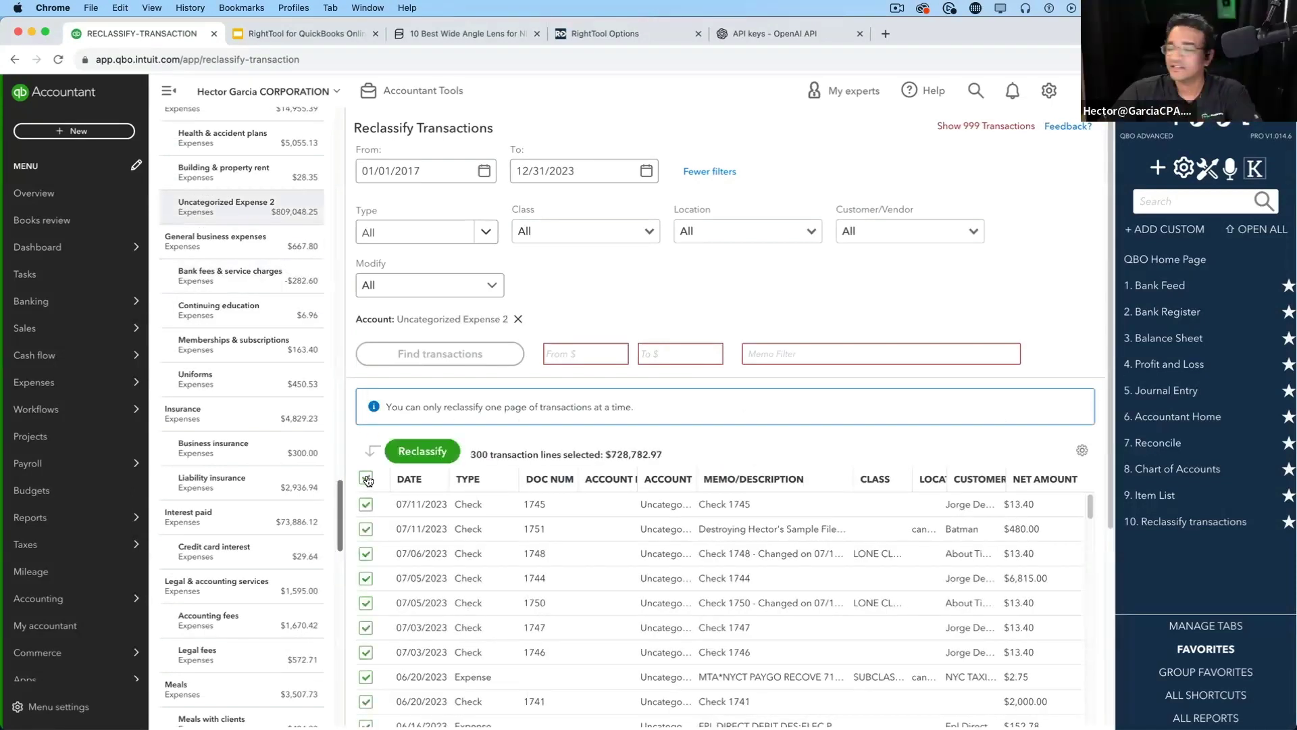
pyautogui.click(366, 479)
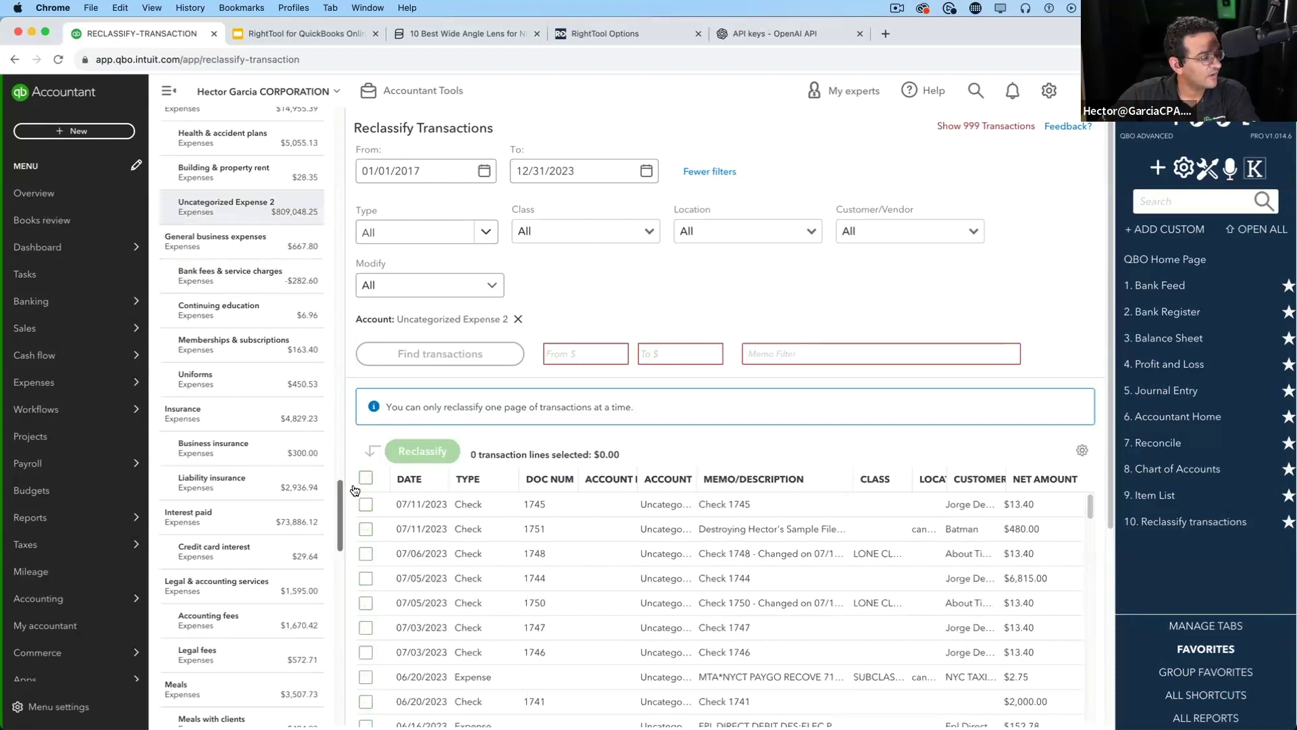
pyautogui.click(366, 479)
pyautogui.moveTo(471, 454); pyautogui.dragTo(497, 454)
pyautogui.click(367, 478)
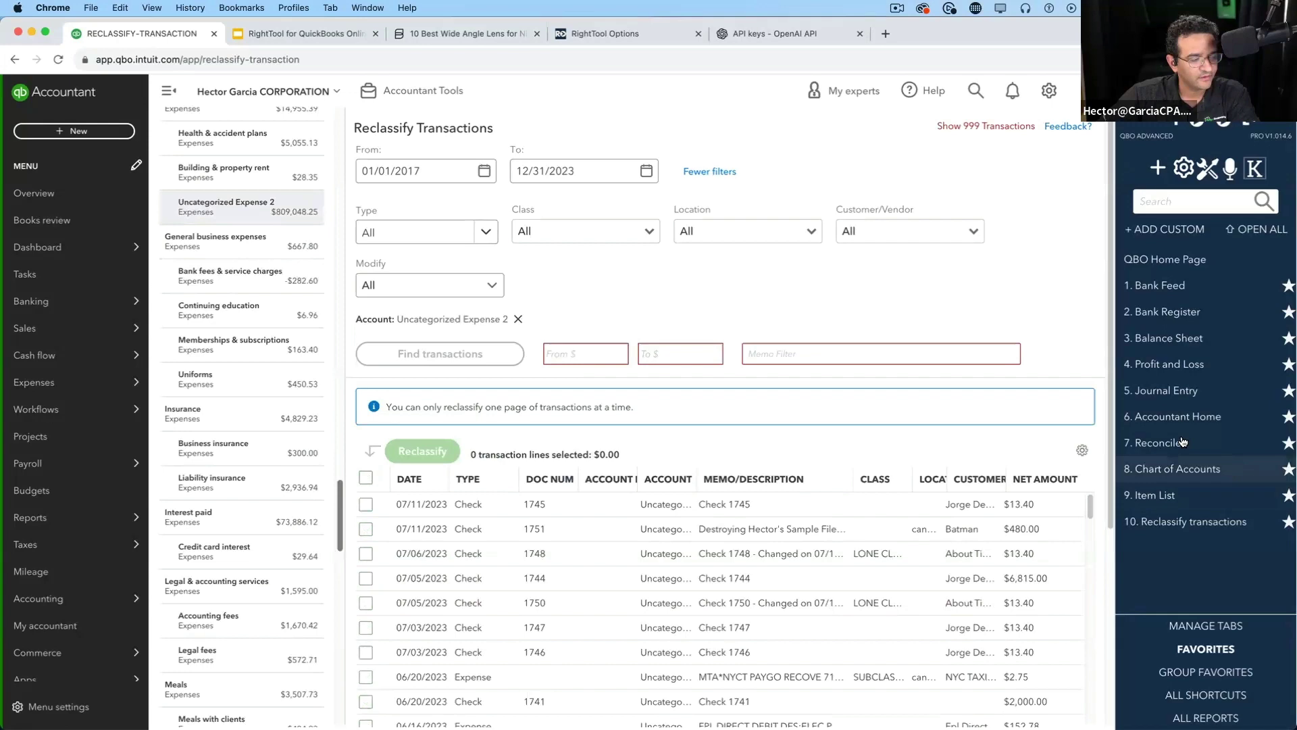
# Show up to 999 transactions on one page and select all 659 lines
pyautogui.click(1082, 450)
pyautogui.scroll(-5, 1054, 574)
pyautogui.scroll(5, 1000, 581)
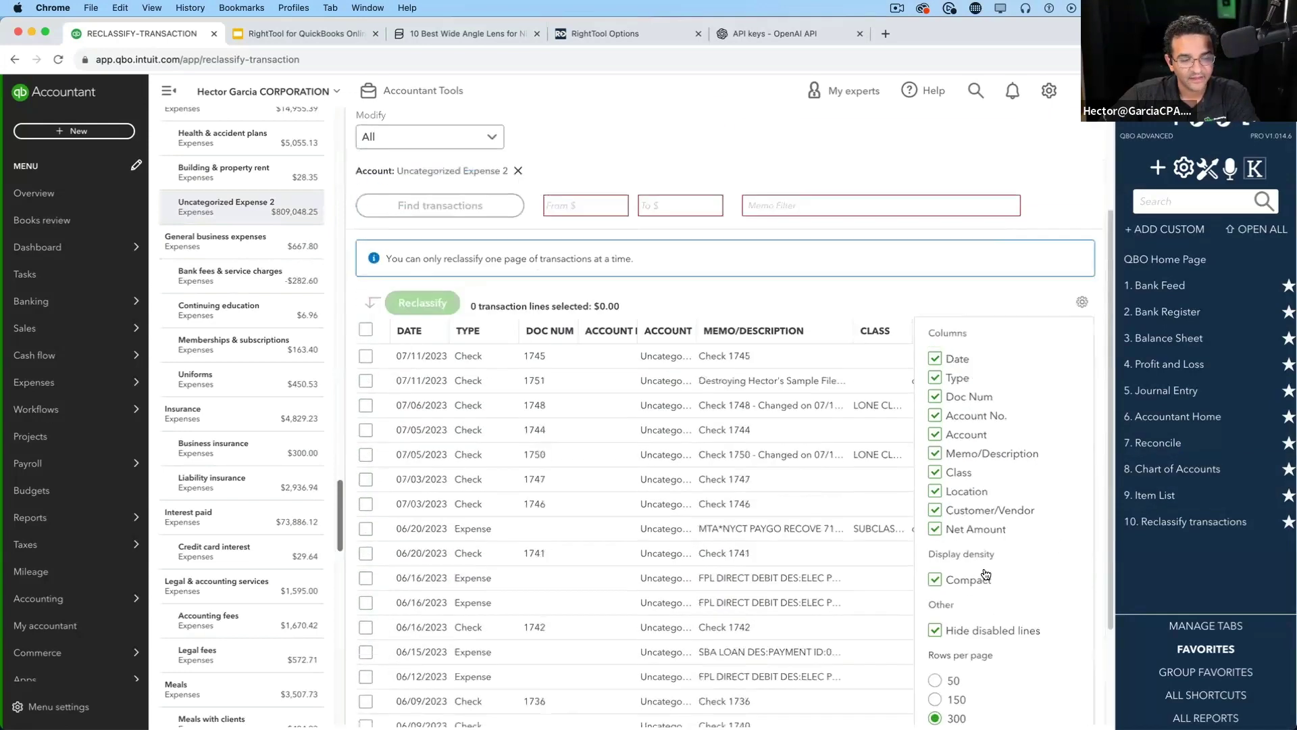
pyautogui.click(1081, 445)
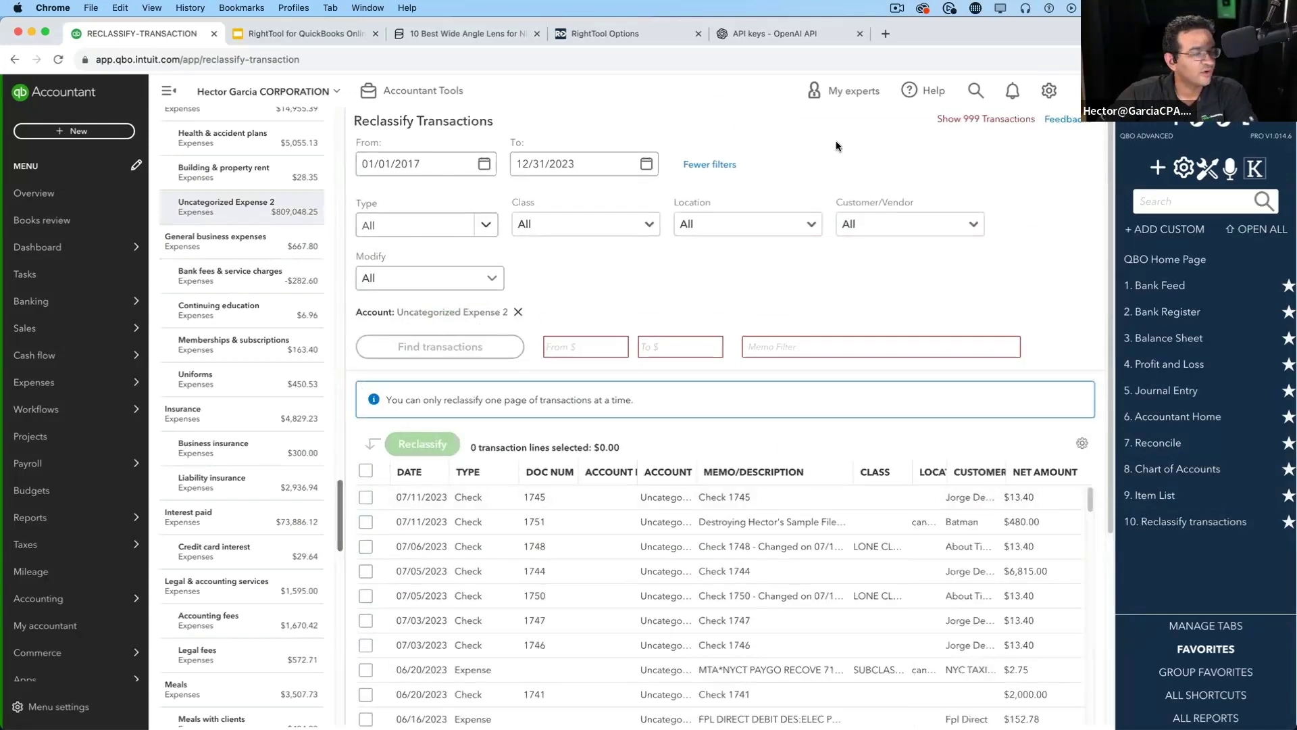
pyautogui.scroll(1, 975, 135)
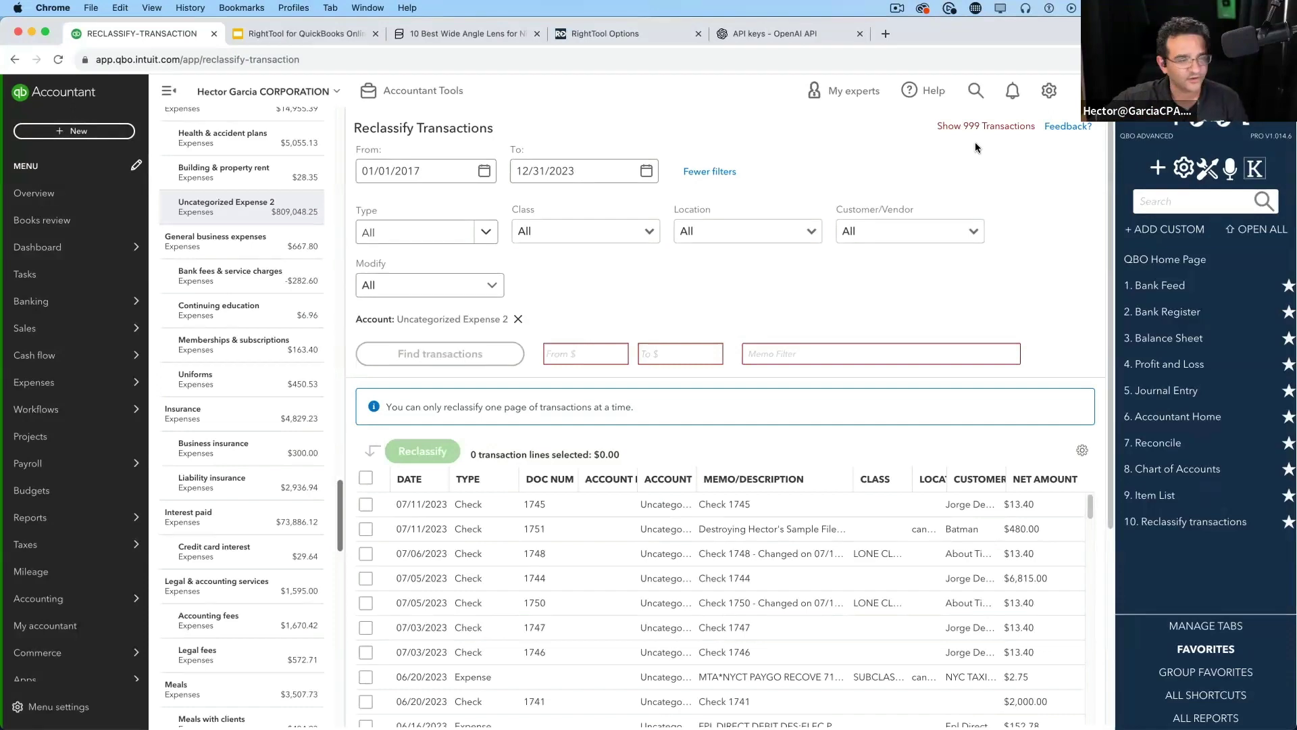
pyautogui.click(986, 127)
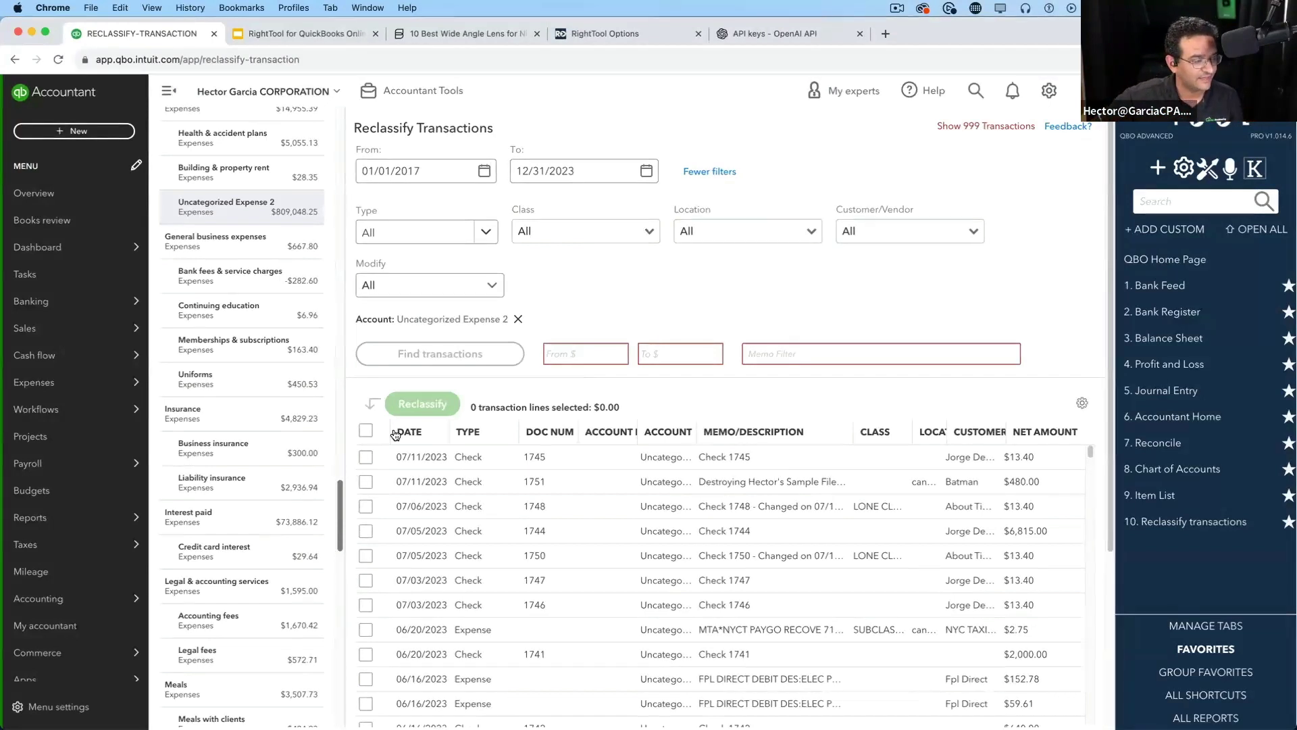
pyautogui.click(365, 431)
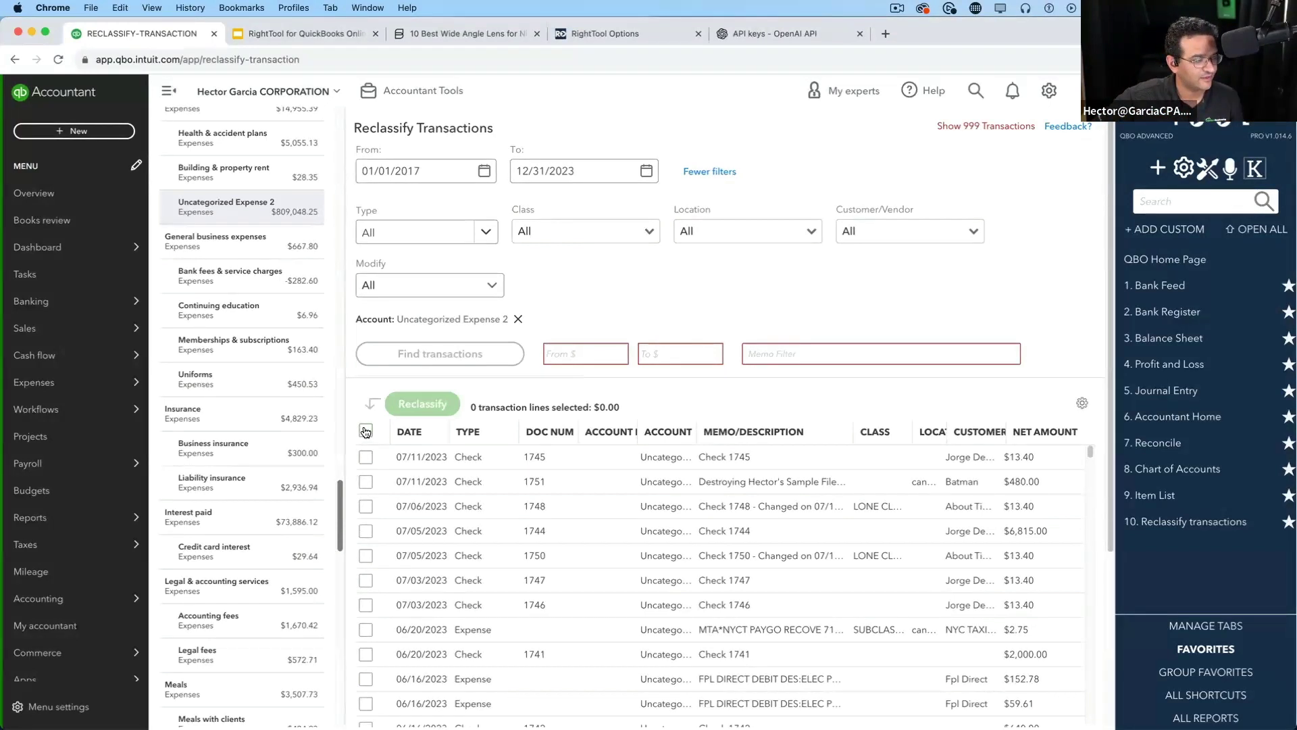
pyautogui.doubleClick(482, 407)
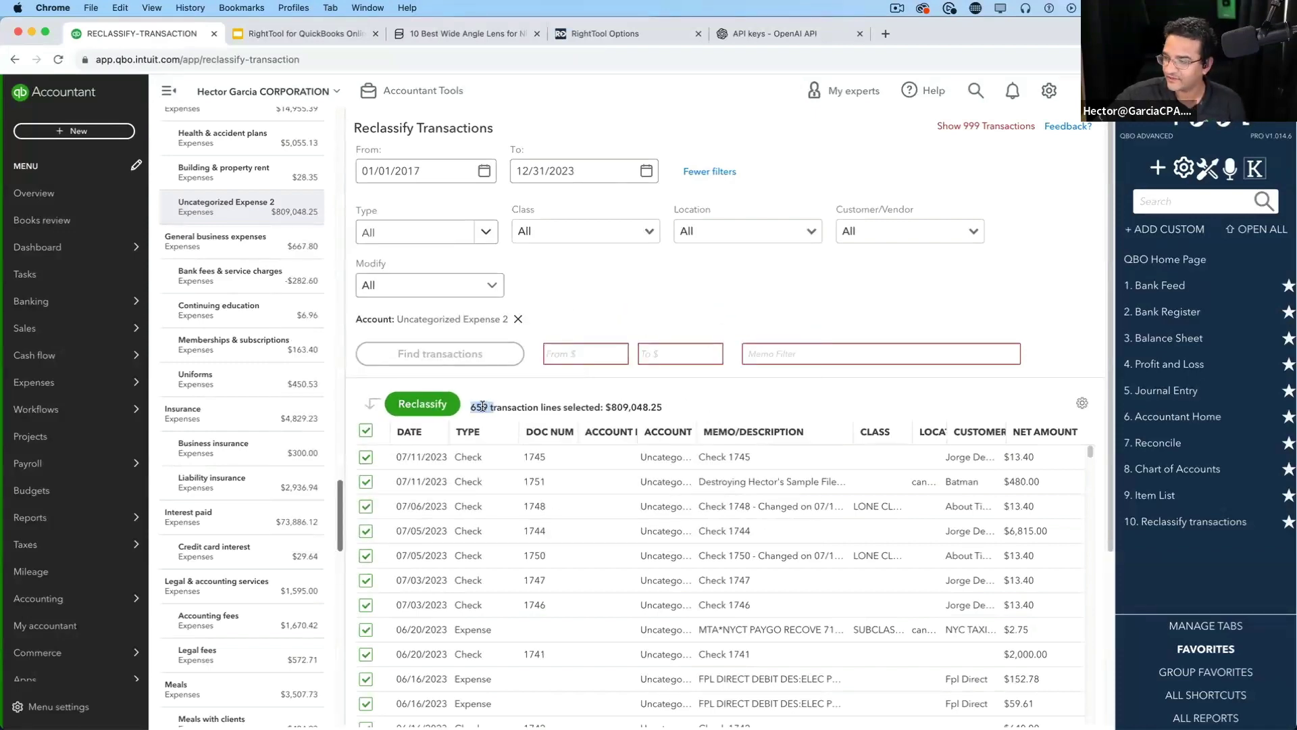
# Clear the selection of all 659 transaction lines
pyautogui.click(363, 432)
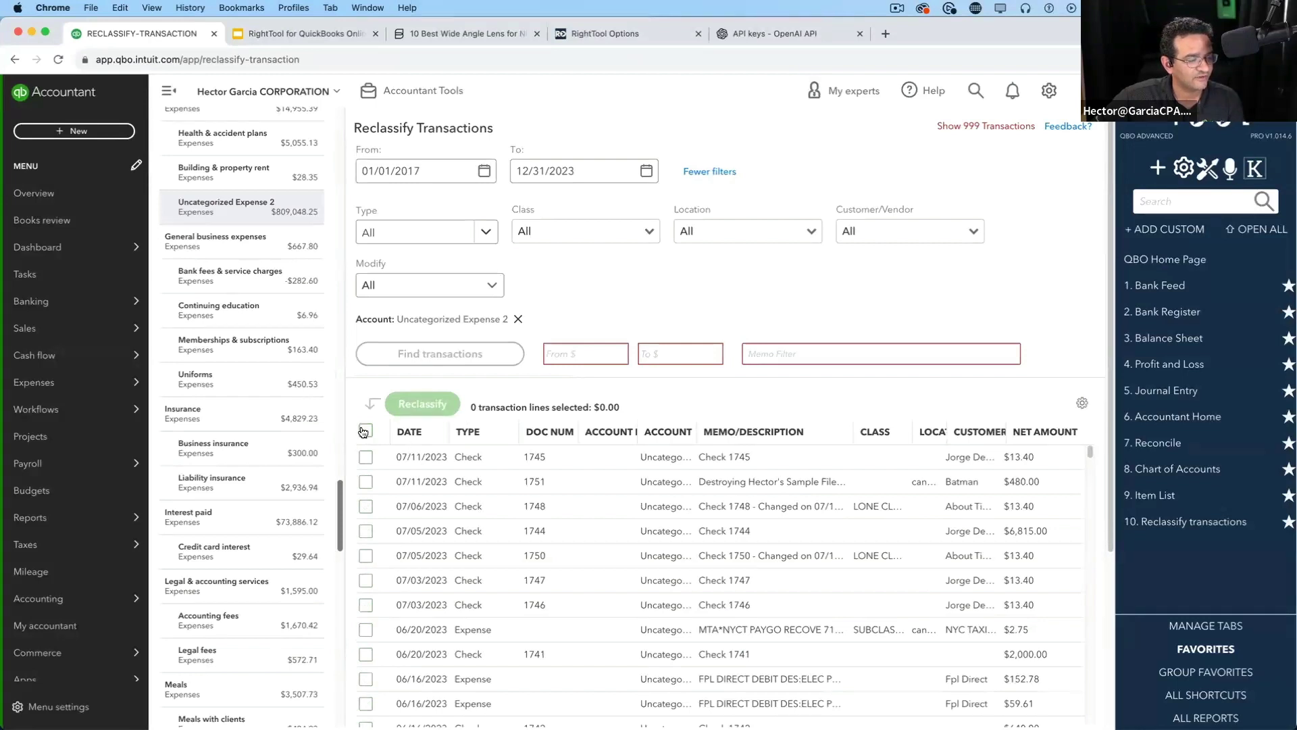
pyautogui.click(364, 432)
pyautogui.click(362, 432)
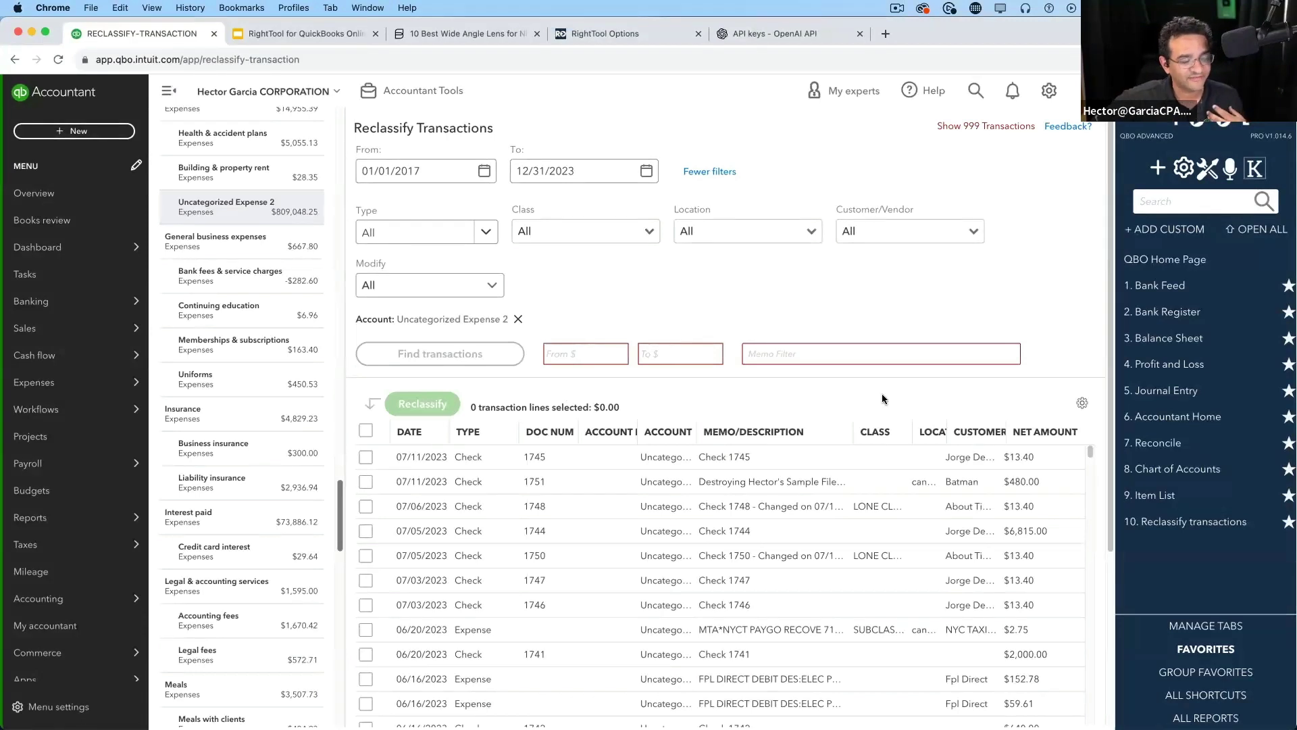
# Filter the transactions by the memo text 'amaz' to show Amazon lines
pyautogui.click(829, 353)
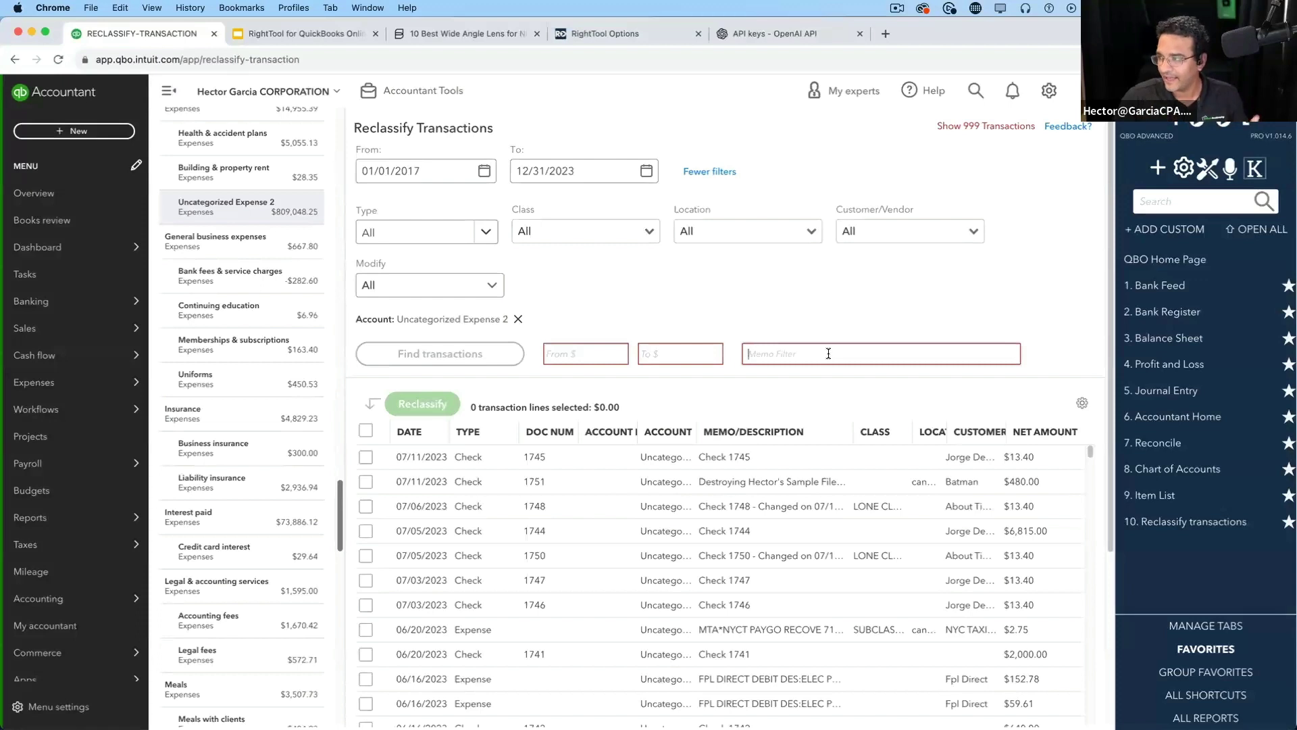
pyautogui.write('air')
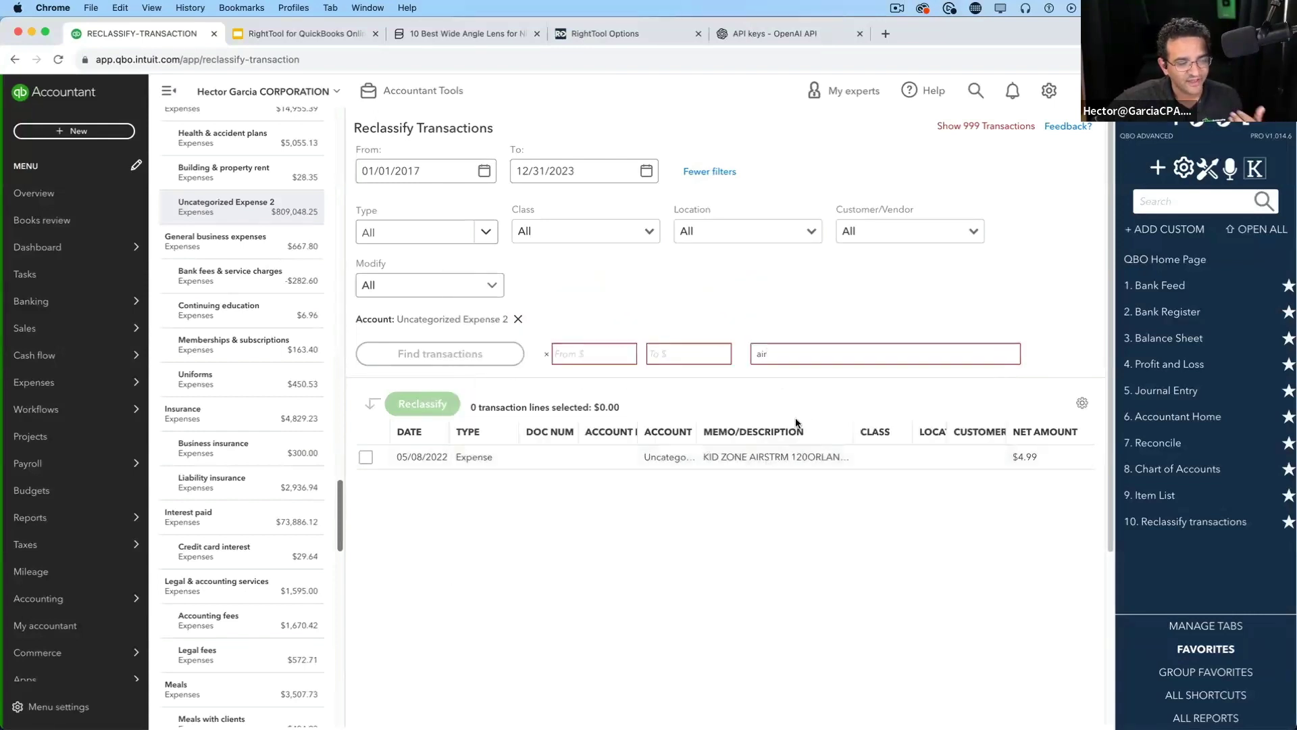
pyautogui.write('a')
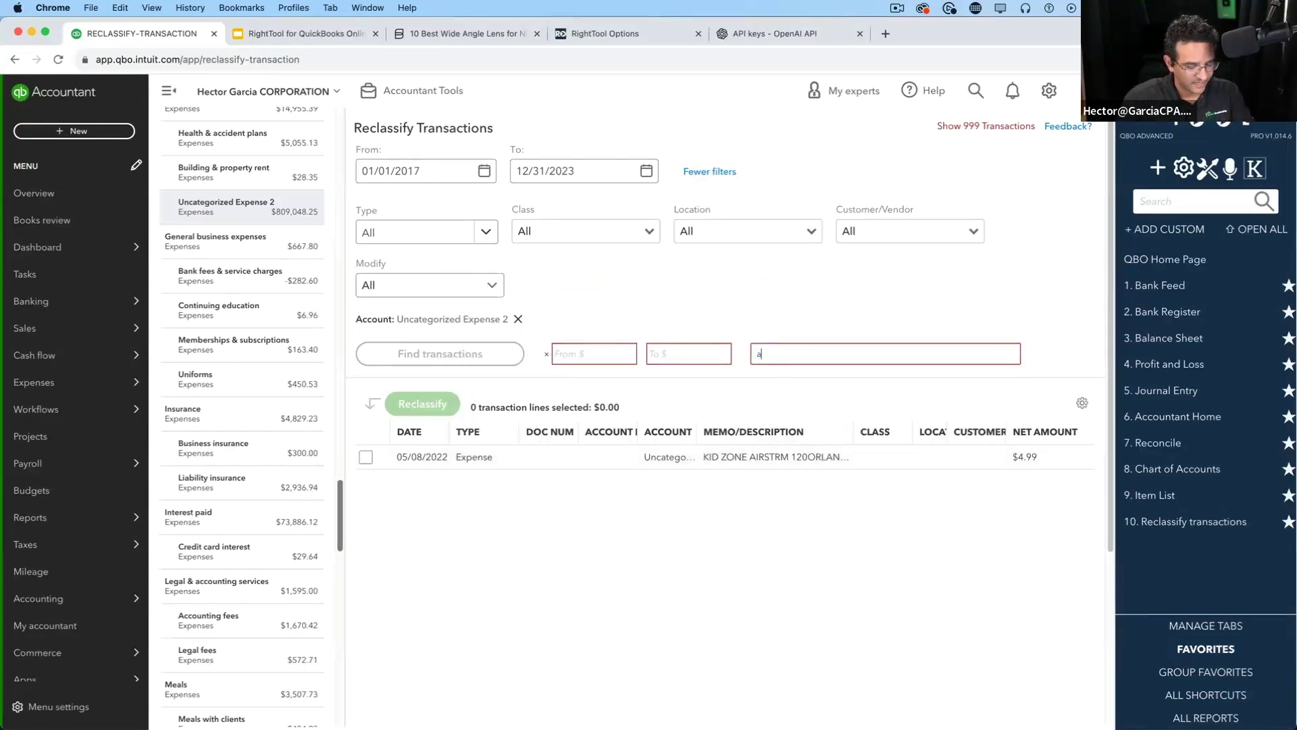
pyautogui.write('maz')
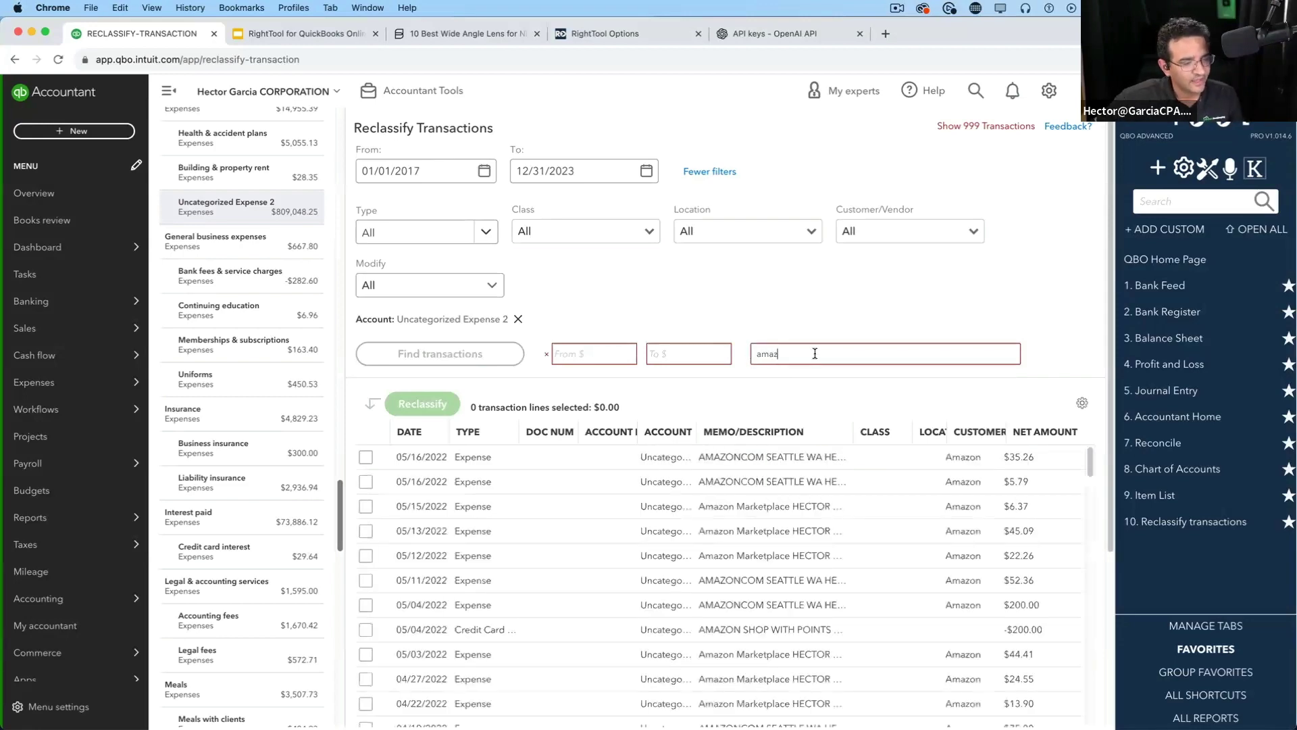
pyautogui.scroll(-5, 791, 546)
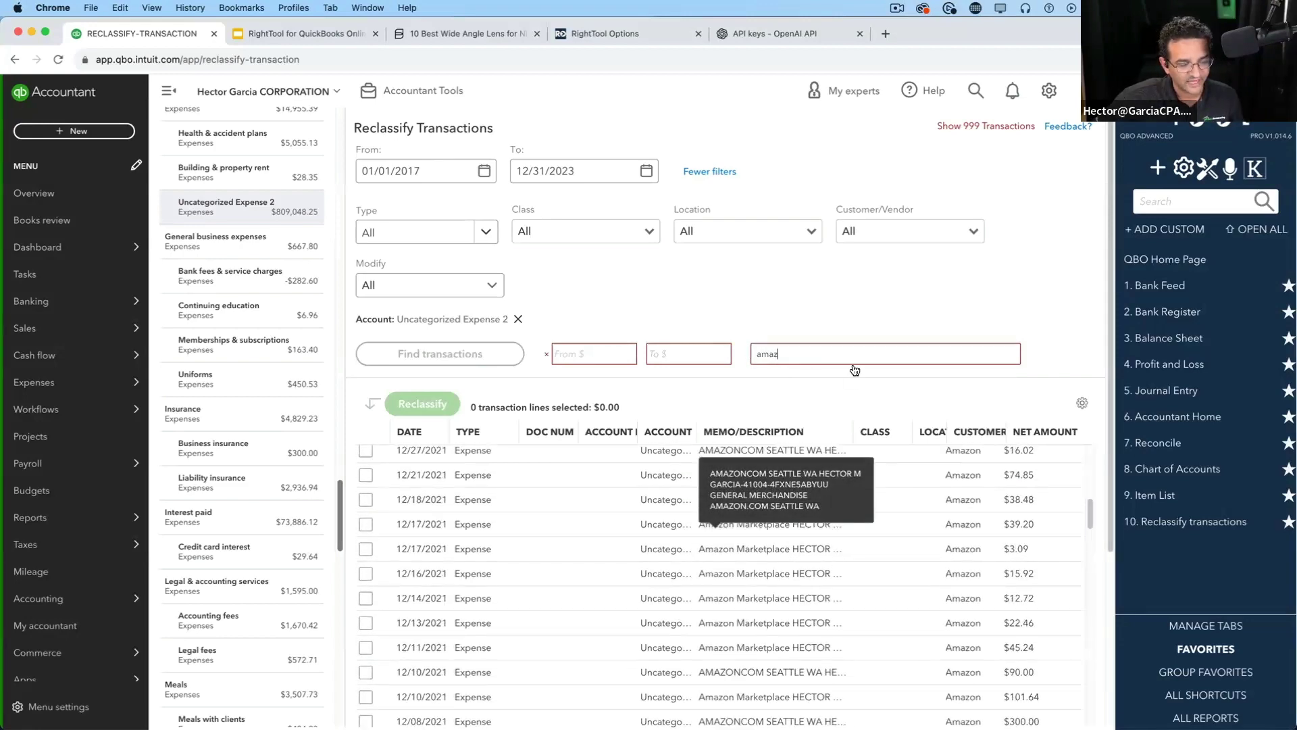
pyautogui.scroll(-5, 797, 541)
pyautogui.scroll(15, 761, 490)
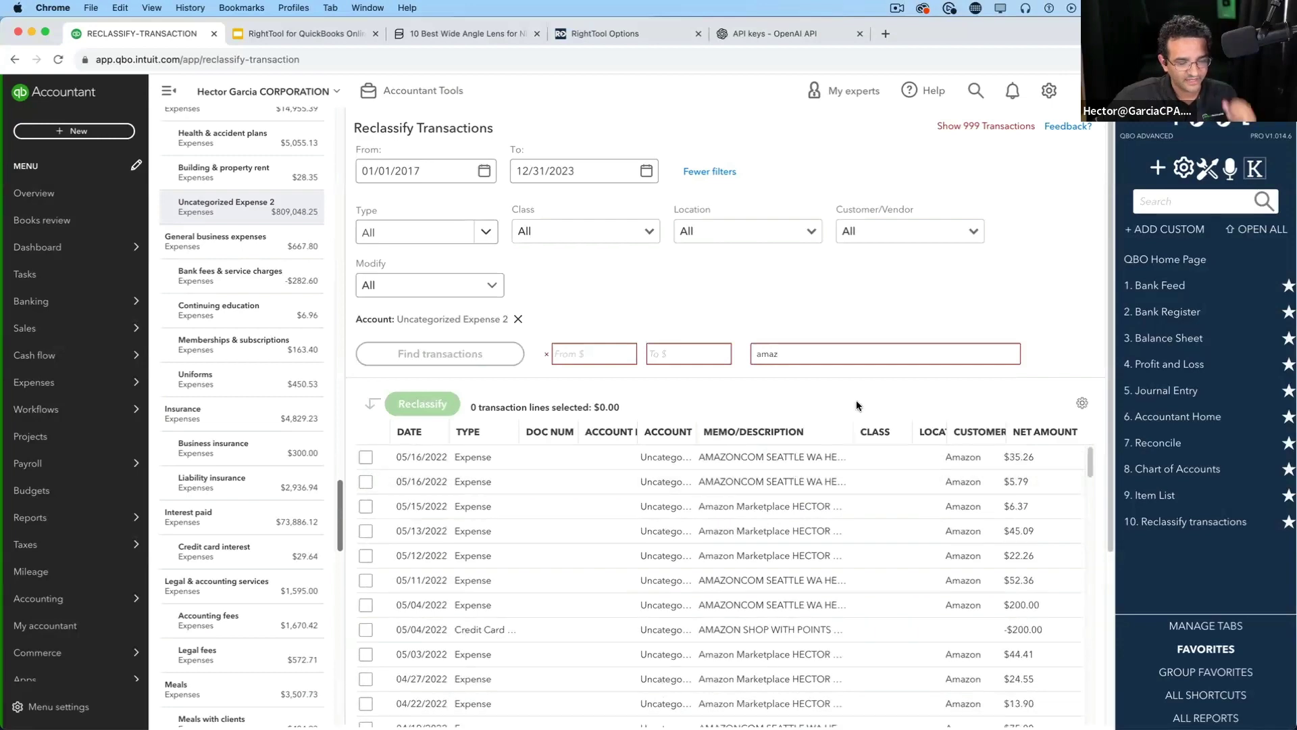
pyautogui.scroll(-2, 955, 309)
pyautogui.scroll(2, 1003, 337)
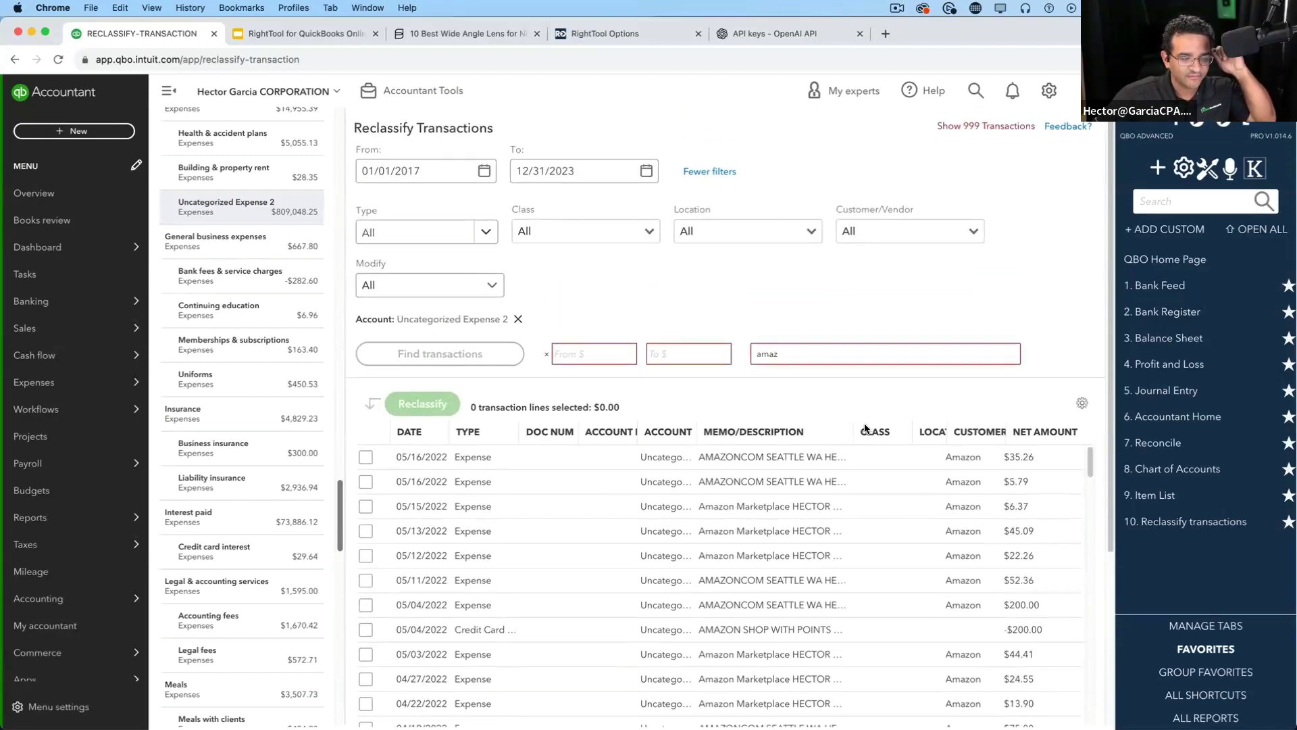
# Tick 109 Amazon lines totaling $8,777.80, then preview and close the Reclassify dialog
pyautogui.click(366, 458)
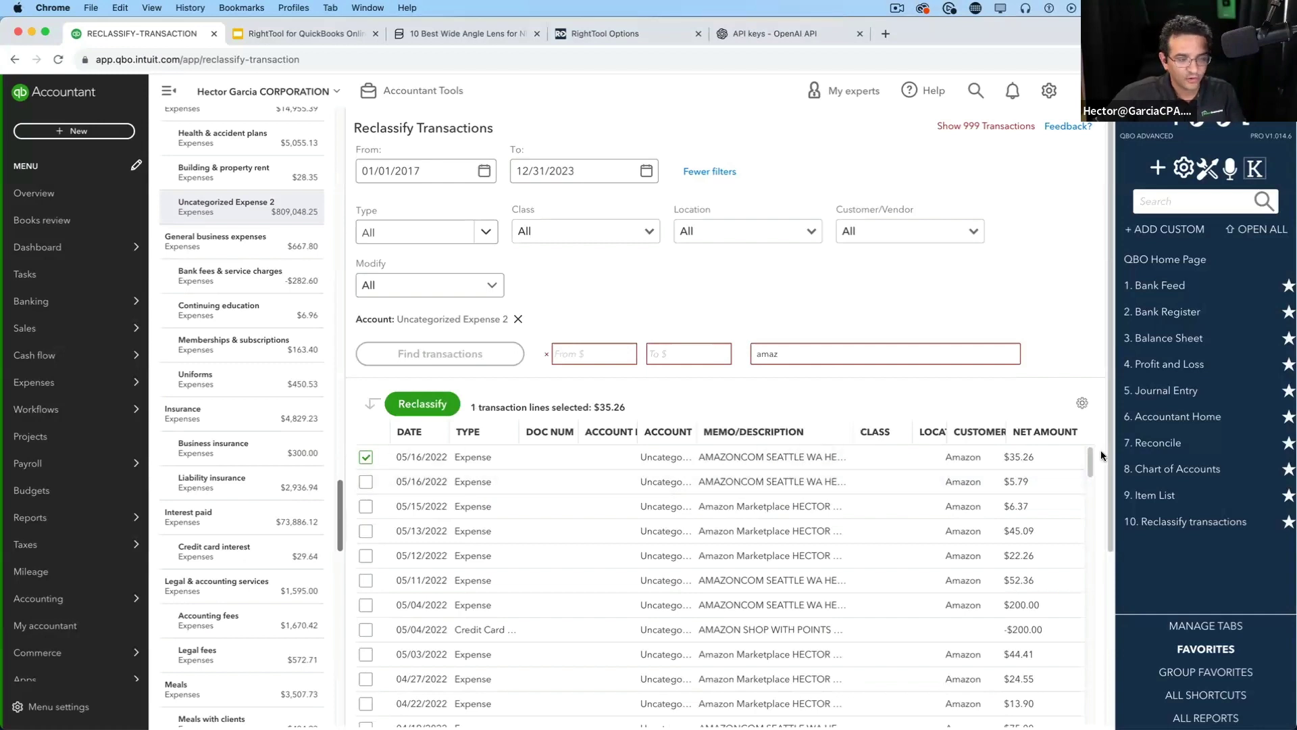
pyautogui.moveTo(1092, 454); pyautogui.dragTo(1093, 585)
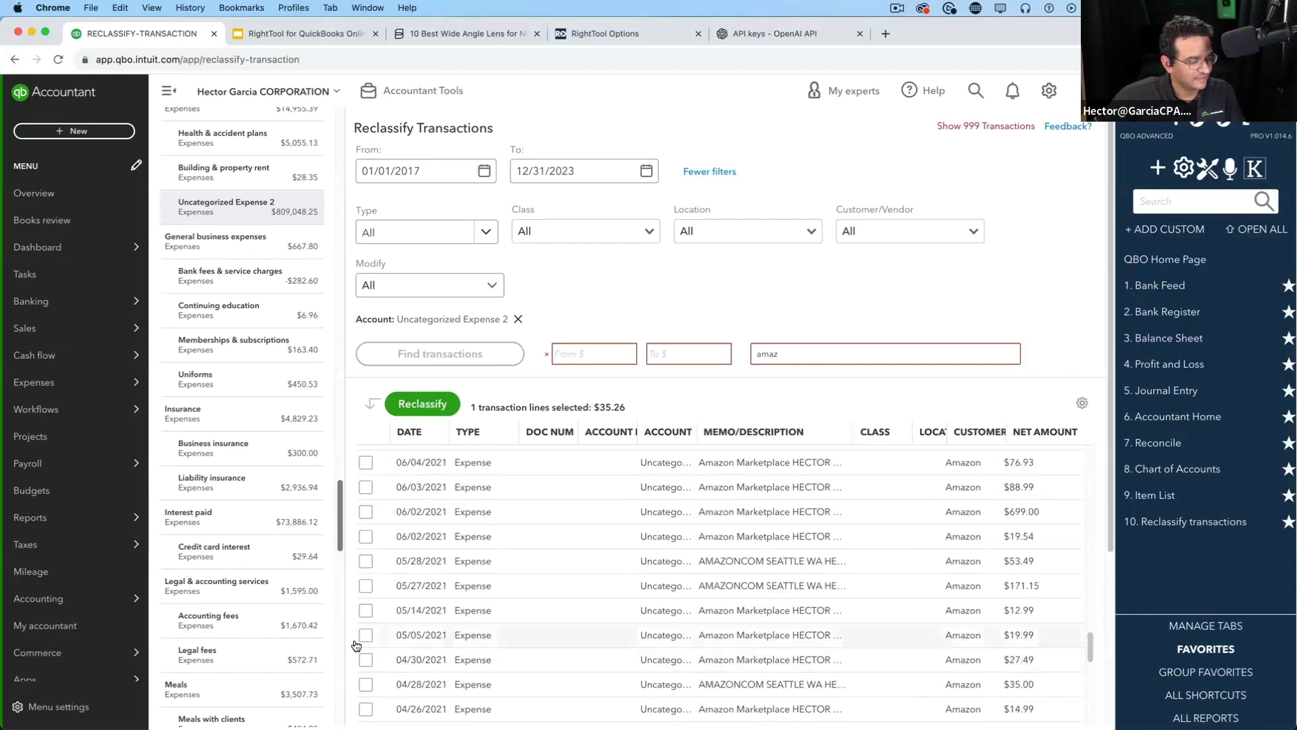
pyautogui.keyDown('shift'); pyautogui.click(364, 639); pyautogui.keyUp('shift')
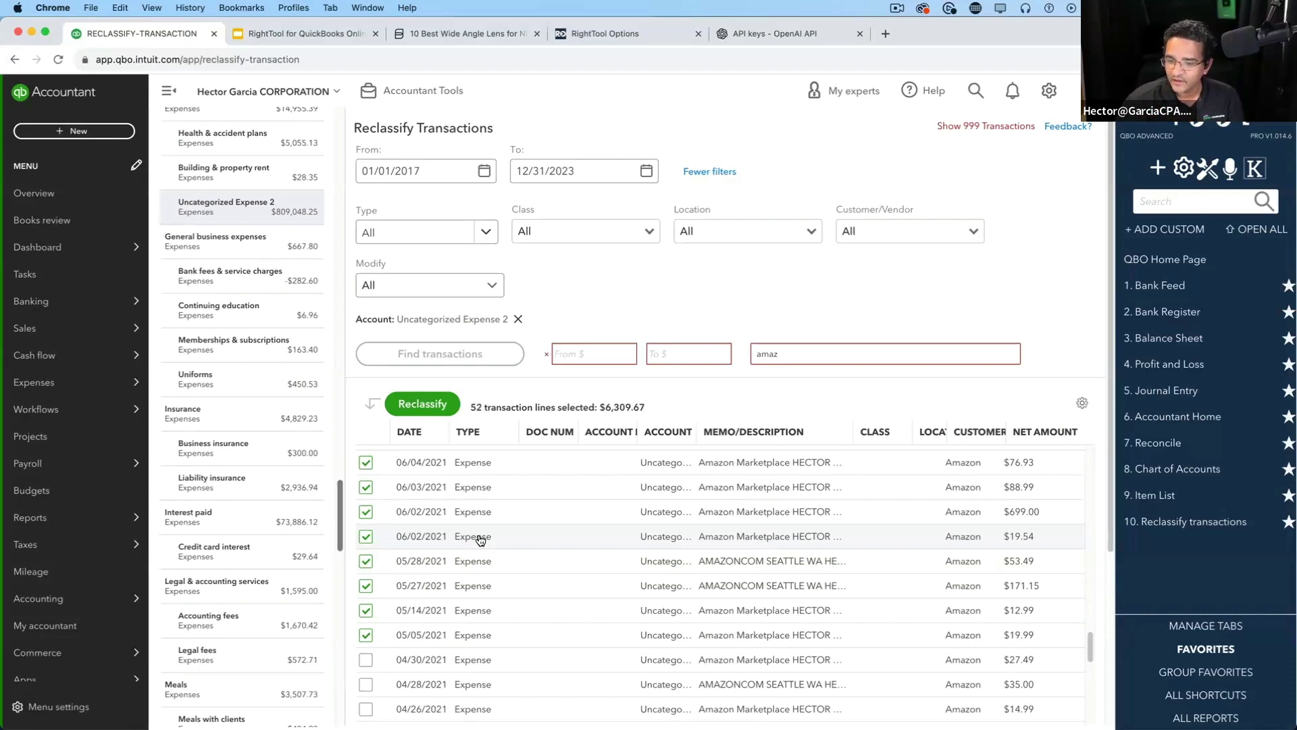
pyautogui.scroll(4, 503, 546)
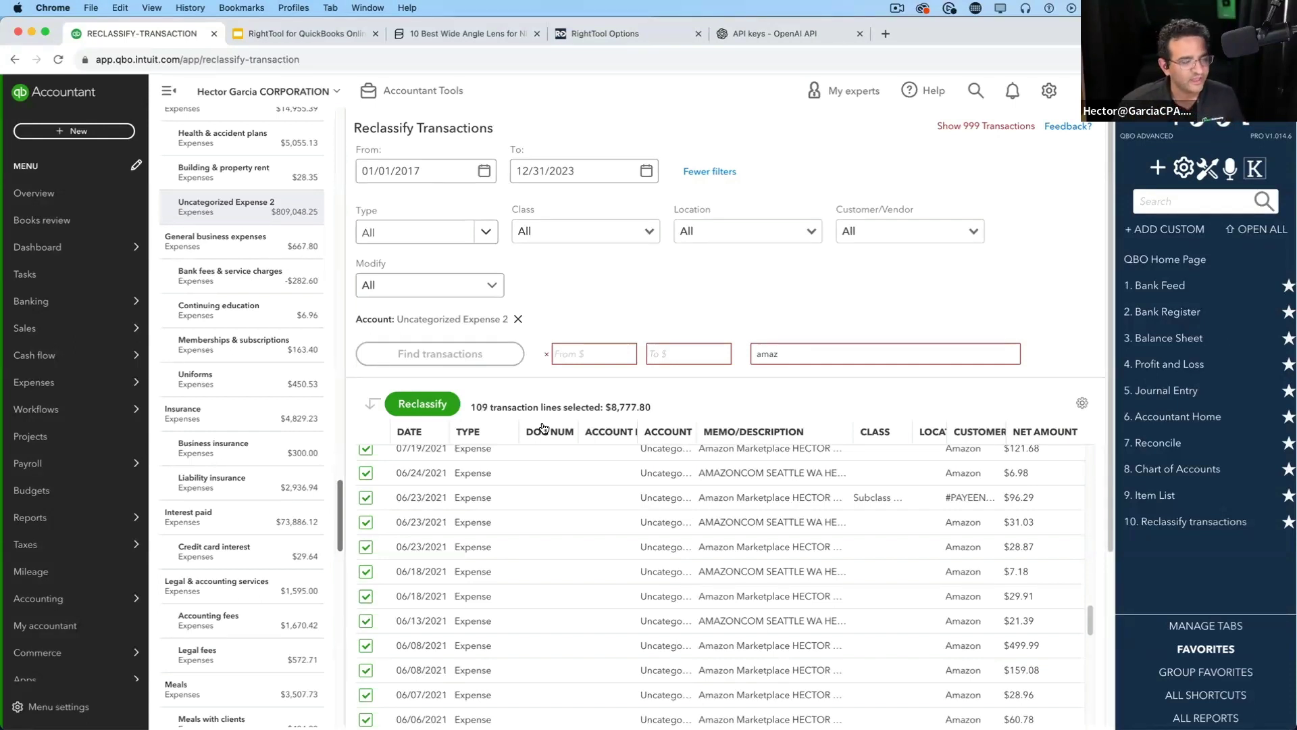
pyautogui.click(422, 403)
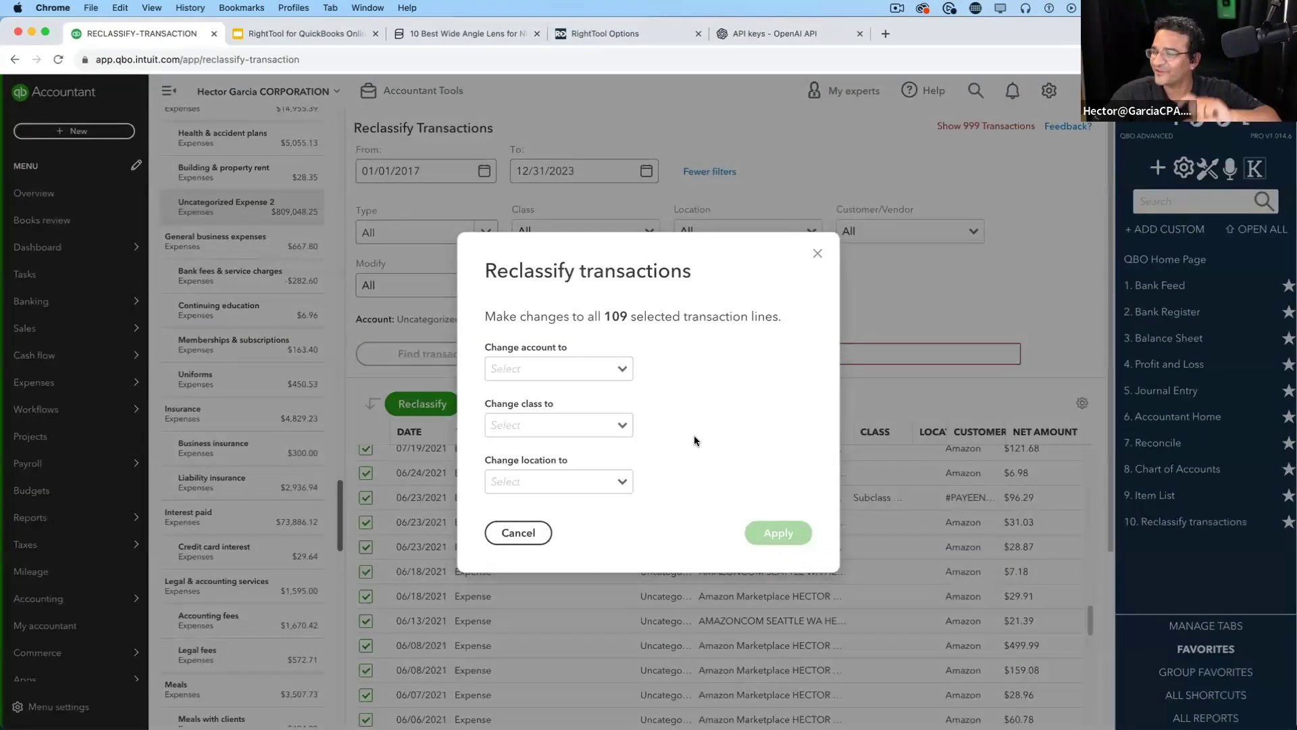
pyautogui.click(818, 253)
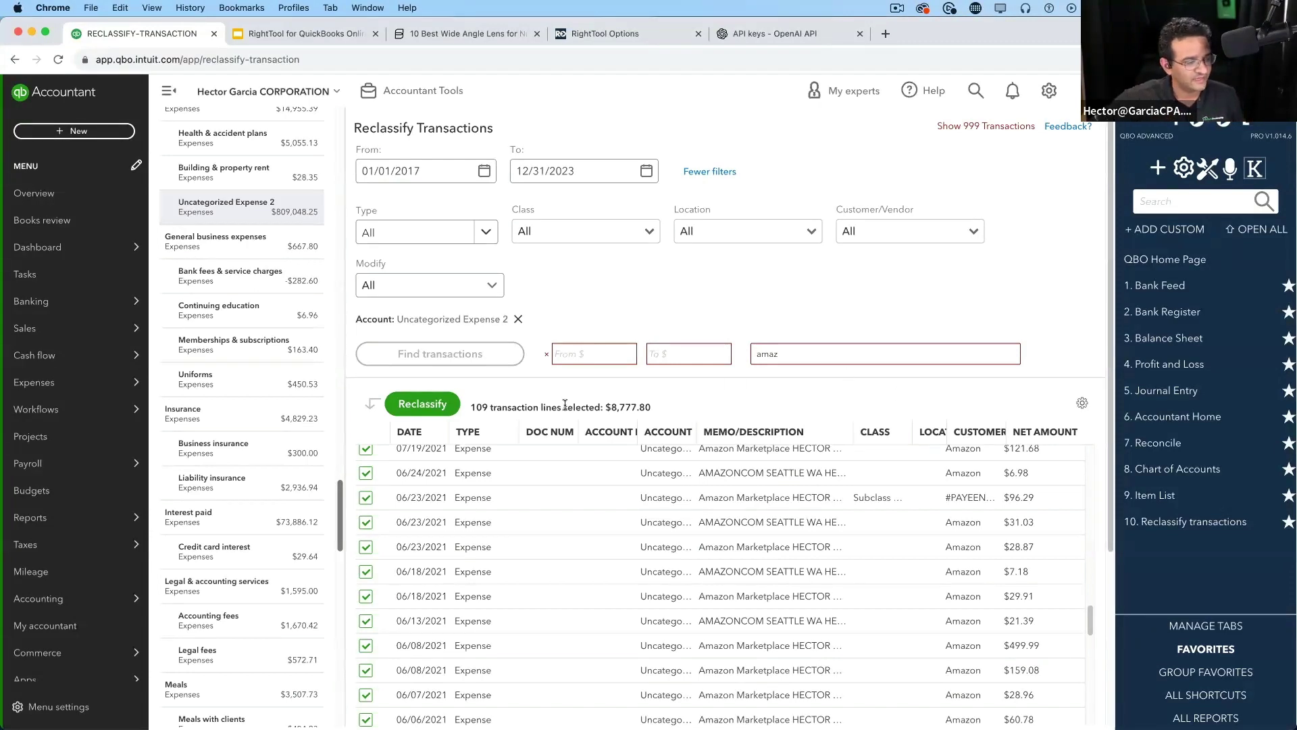
# Try an amount range of 100 to 200, then clear the amount and amaz filters
pyautogui.click(612, 355)
pyautogui.write('100')
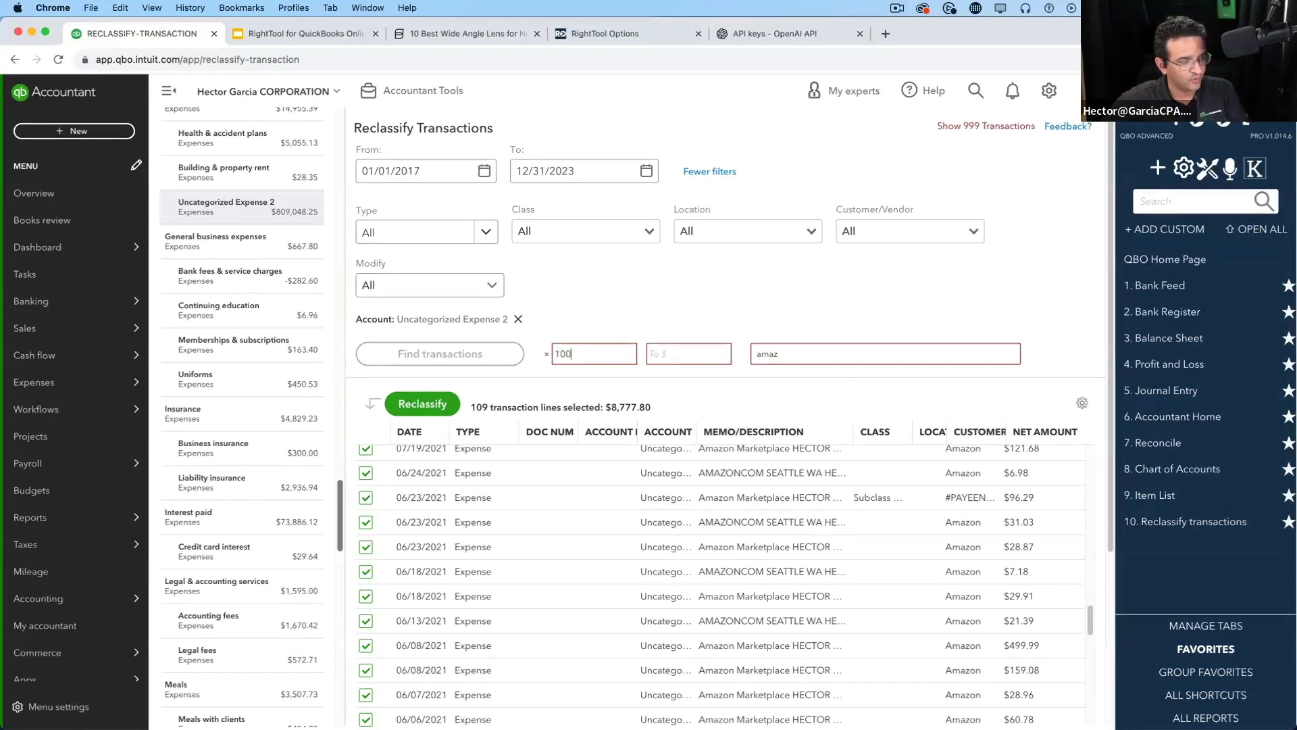
pyautogui.scroll(-5, 719, 584)
pyautogui.write('21')
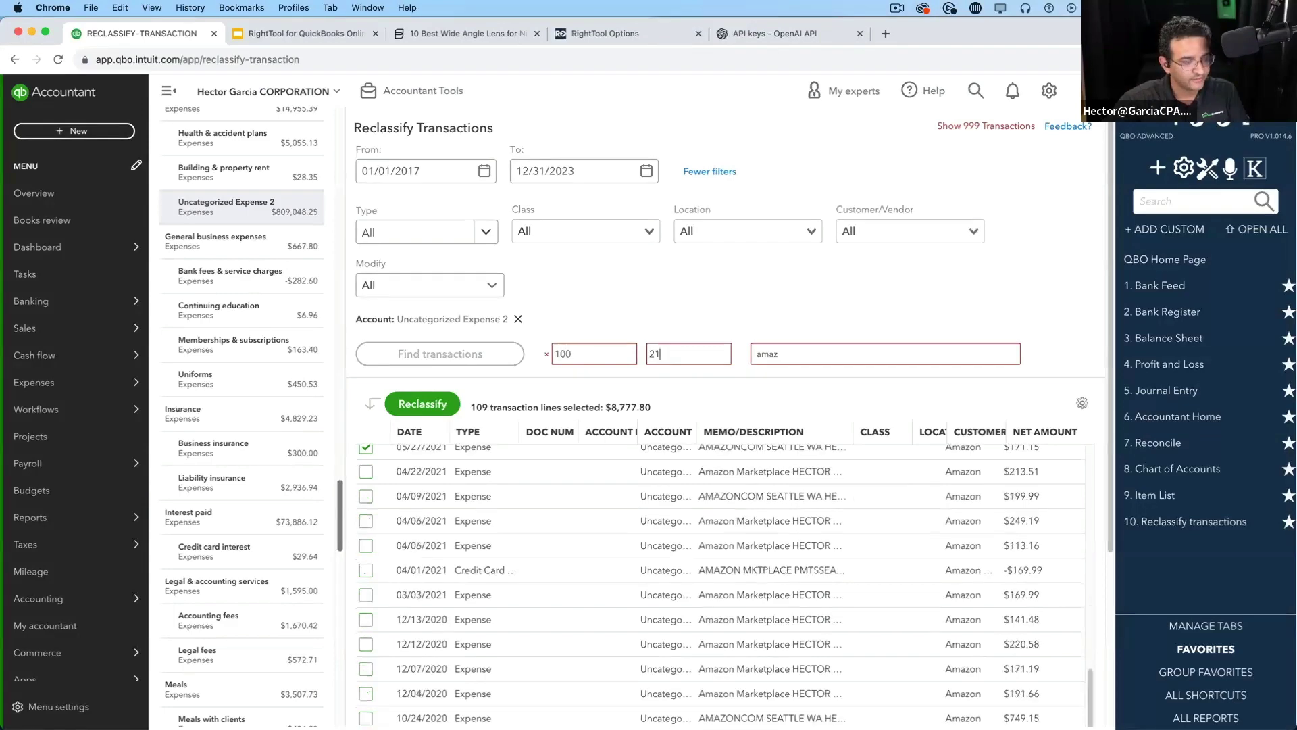
pyautogui.press('BackSpace')
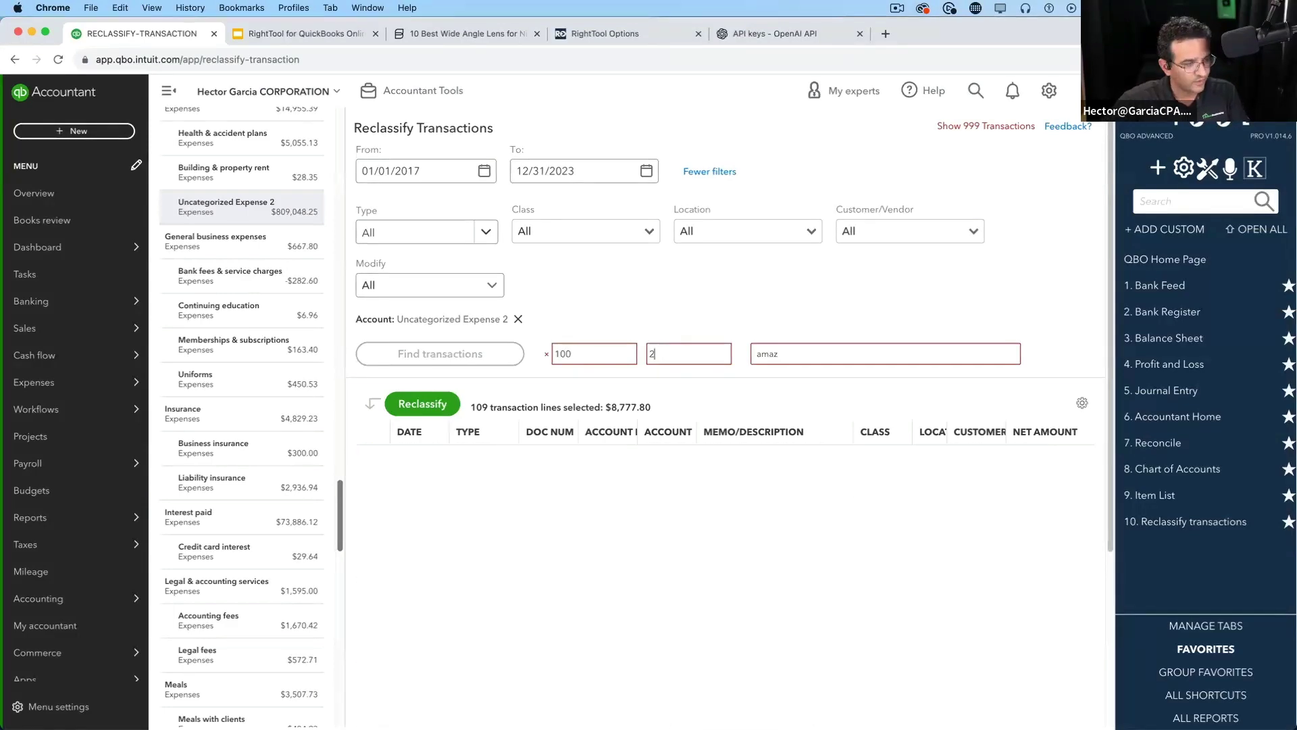
pyautogui.write('00')
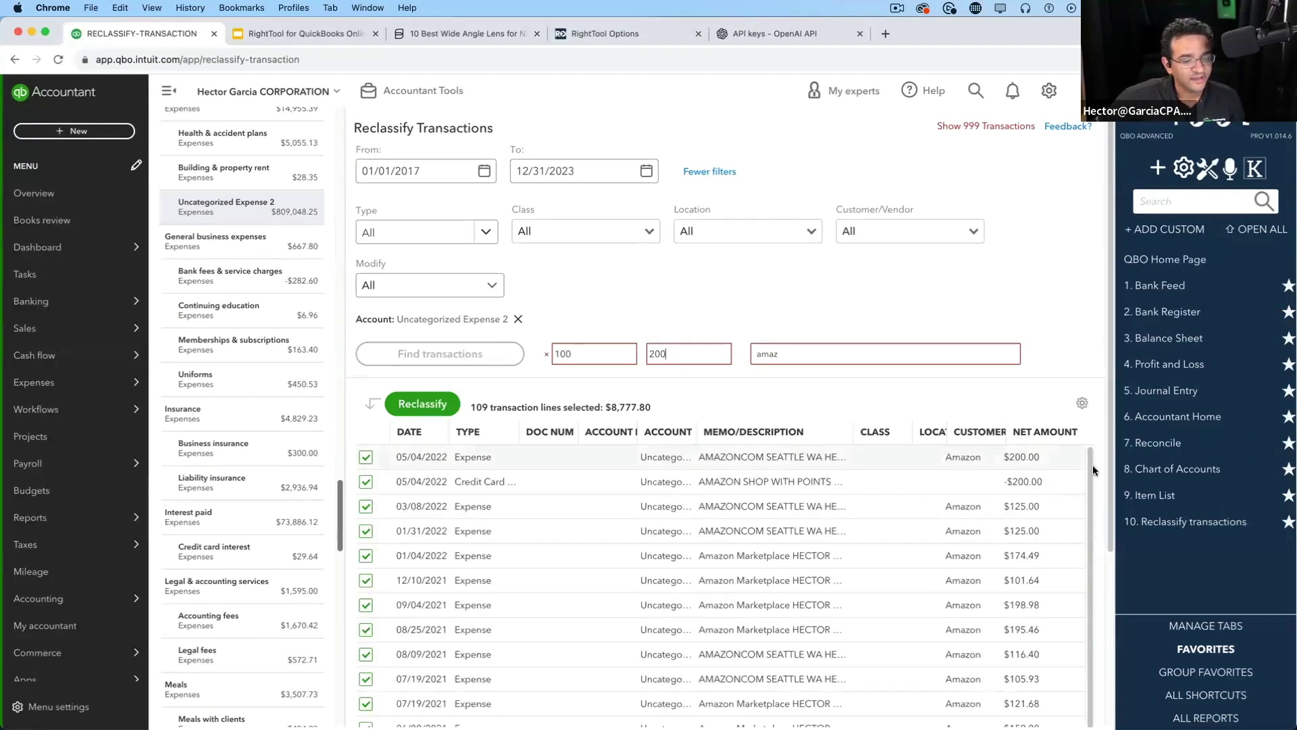
pyautogui.scroll(-3, 371, 460)
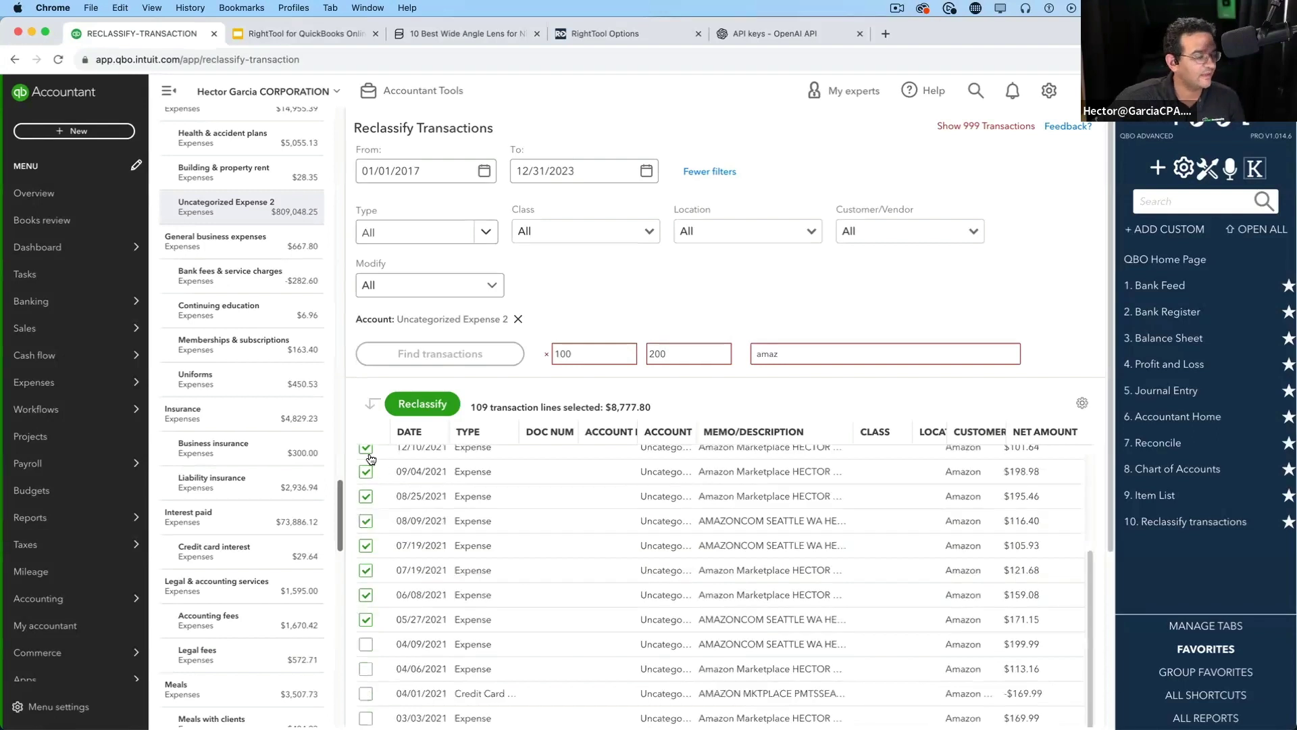
pyautogui.scroll(3, 473, 561)
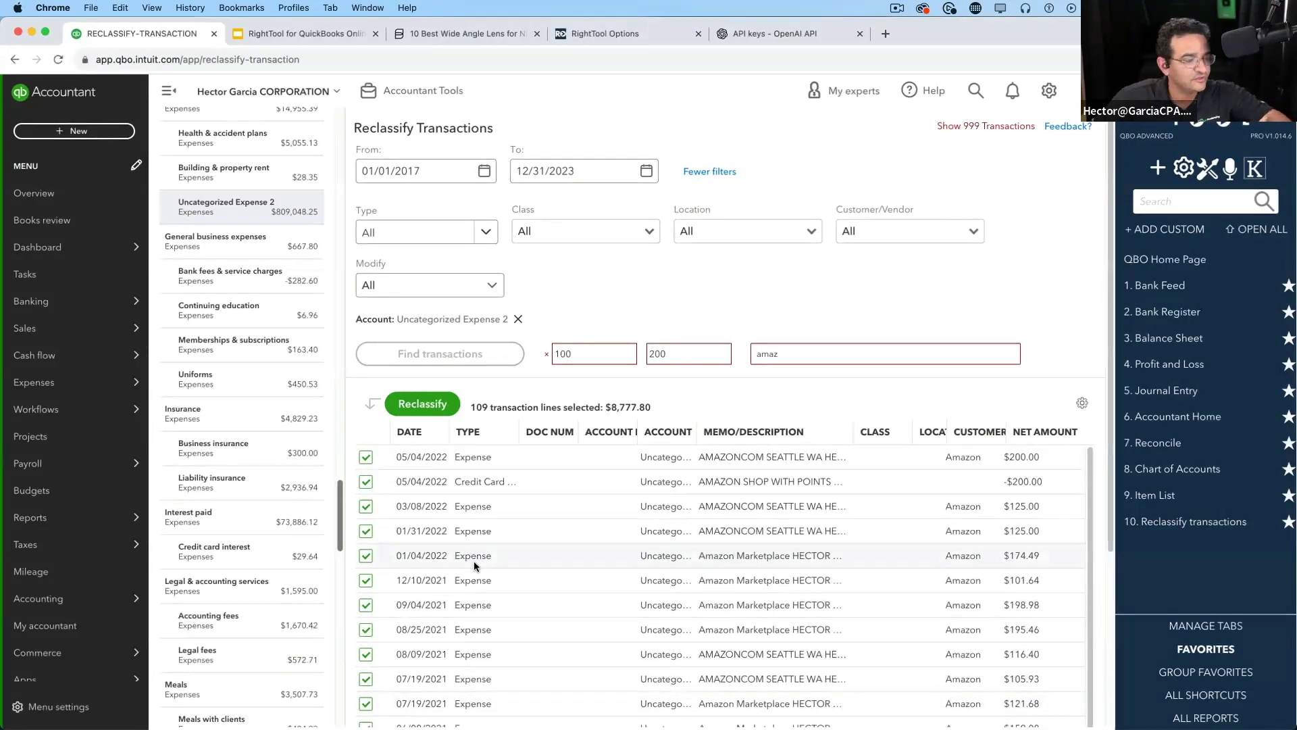
pyautogui.click(448, 410)
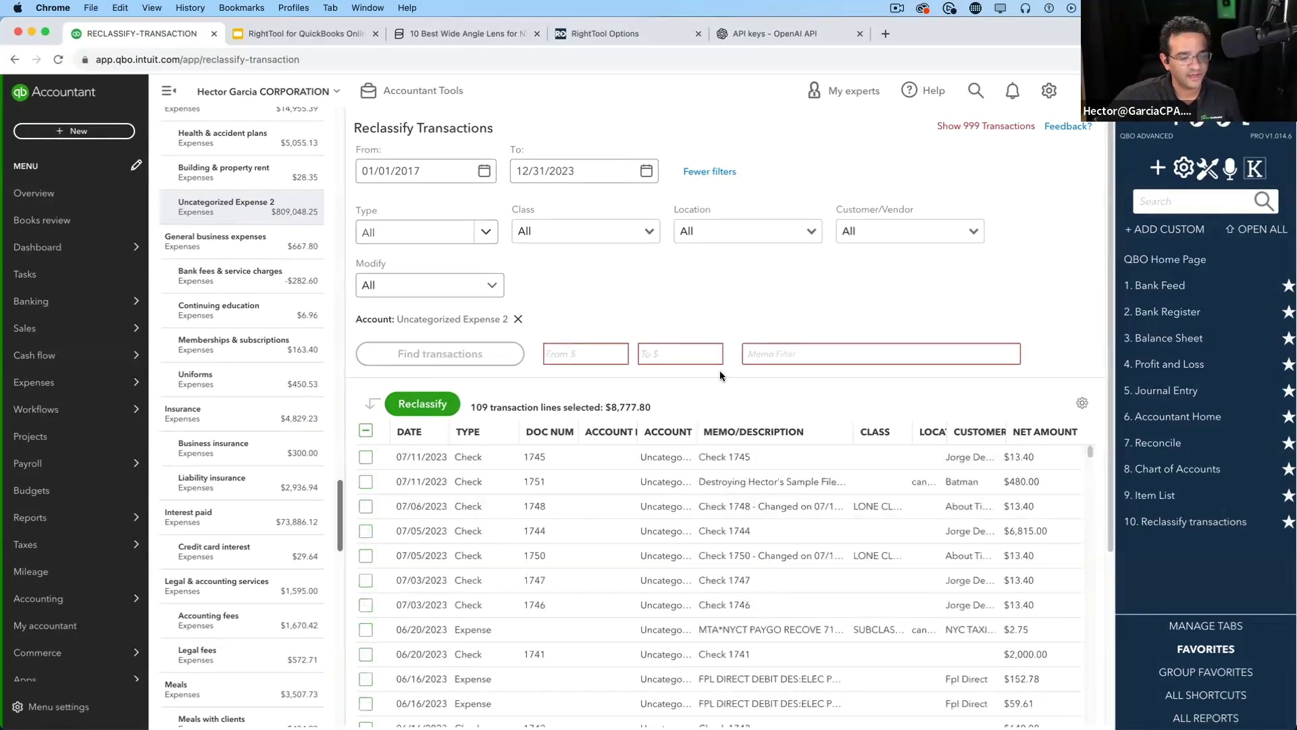
# Try a 10 to 12 amount range, clear it, and toggle select-all off
pyautogui.click(676, 356)
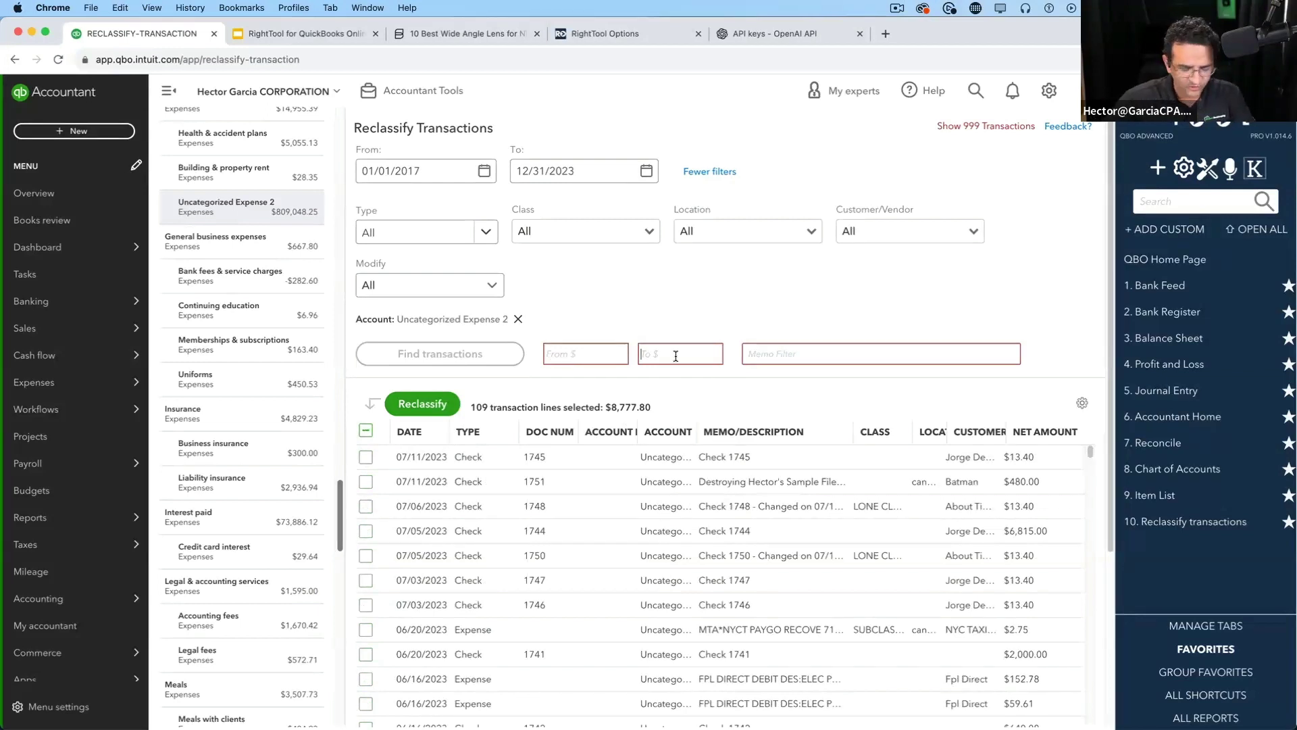
pyautogui.write('12')
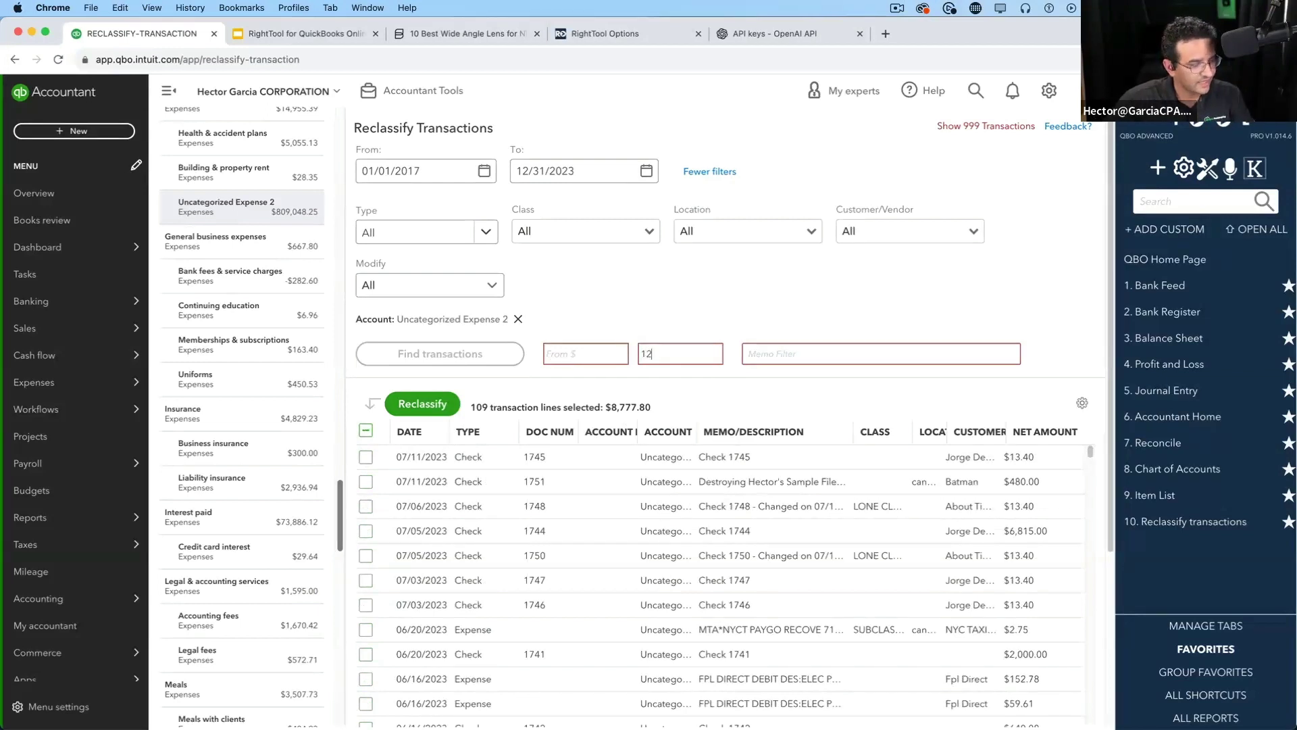
pyautogui.press('Return')
pyautogui.write('10')
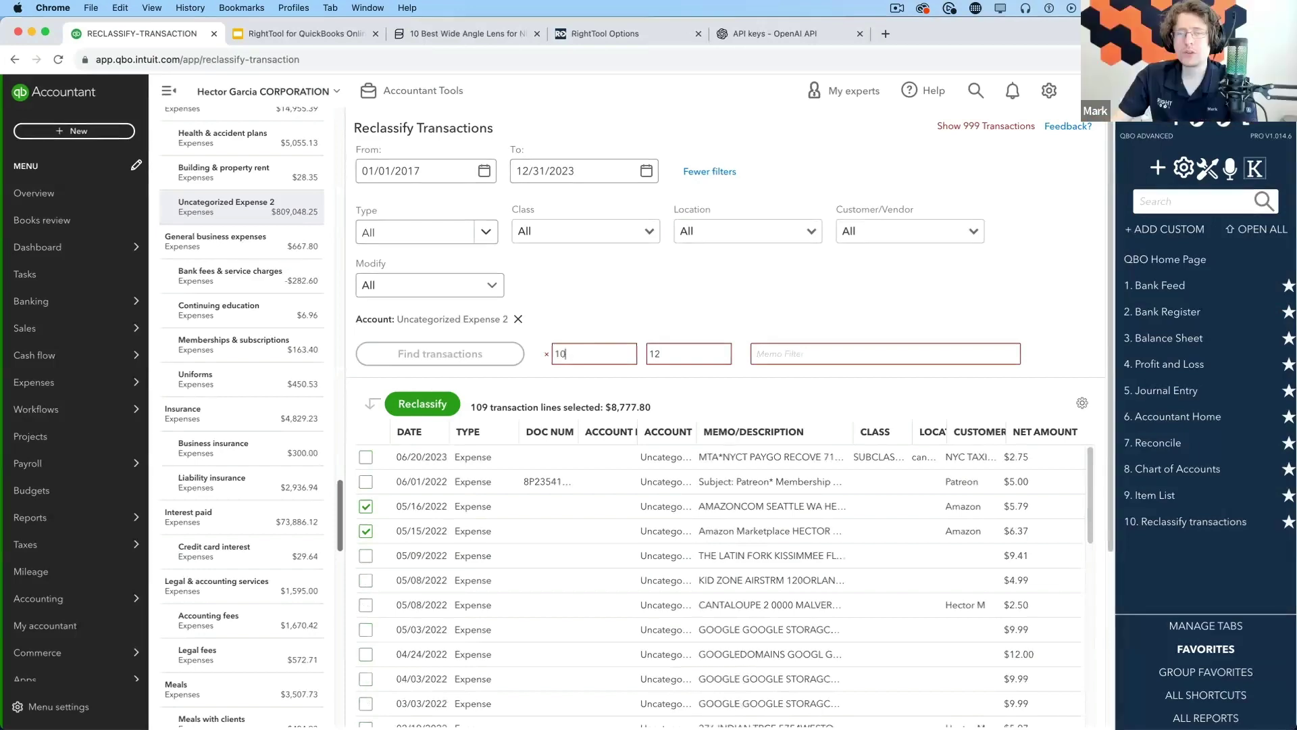
pyautogui.press('Tab')
pyautogui.press('Return')
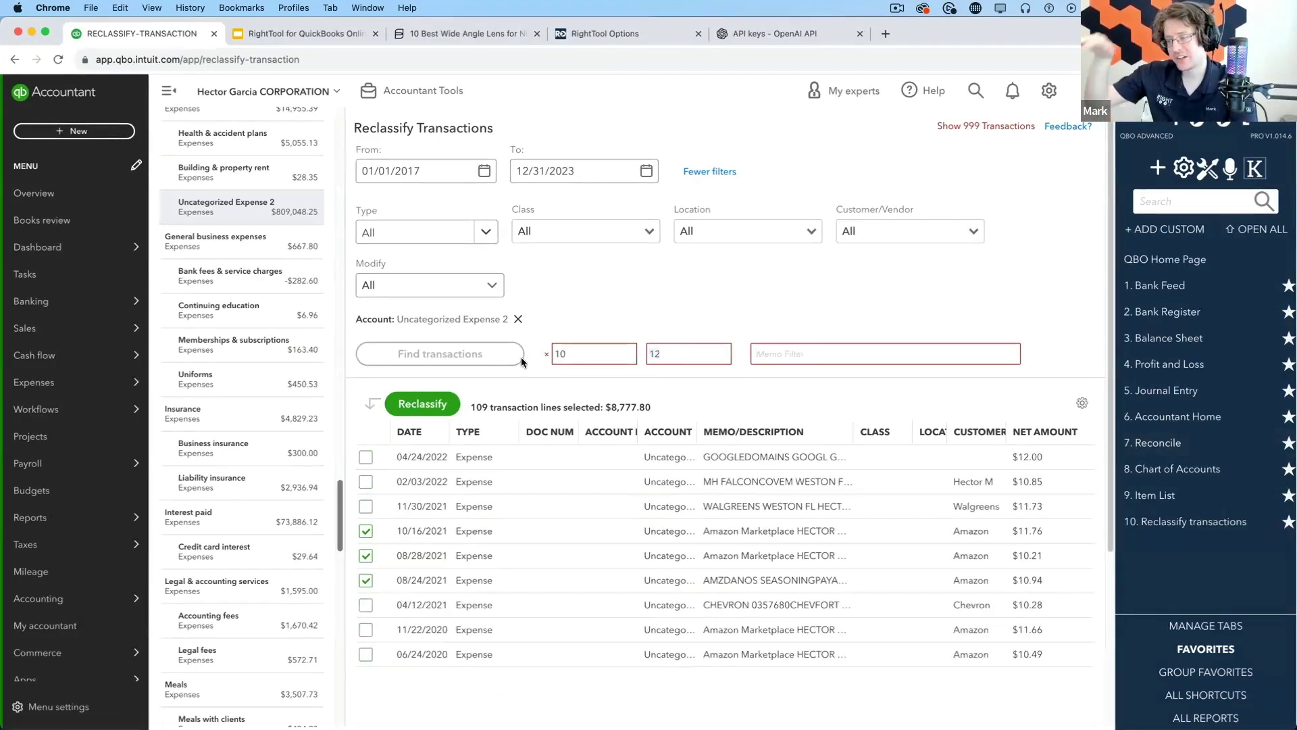
pyautogui.click(547, 356)
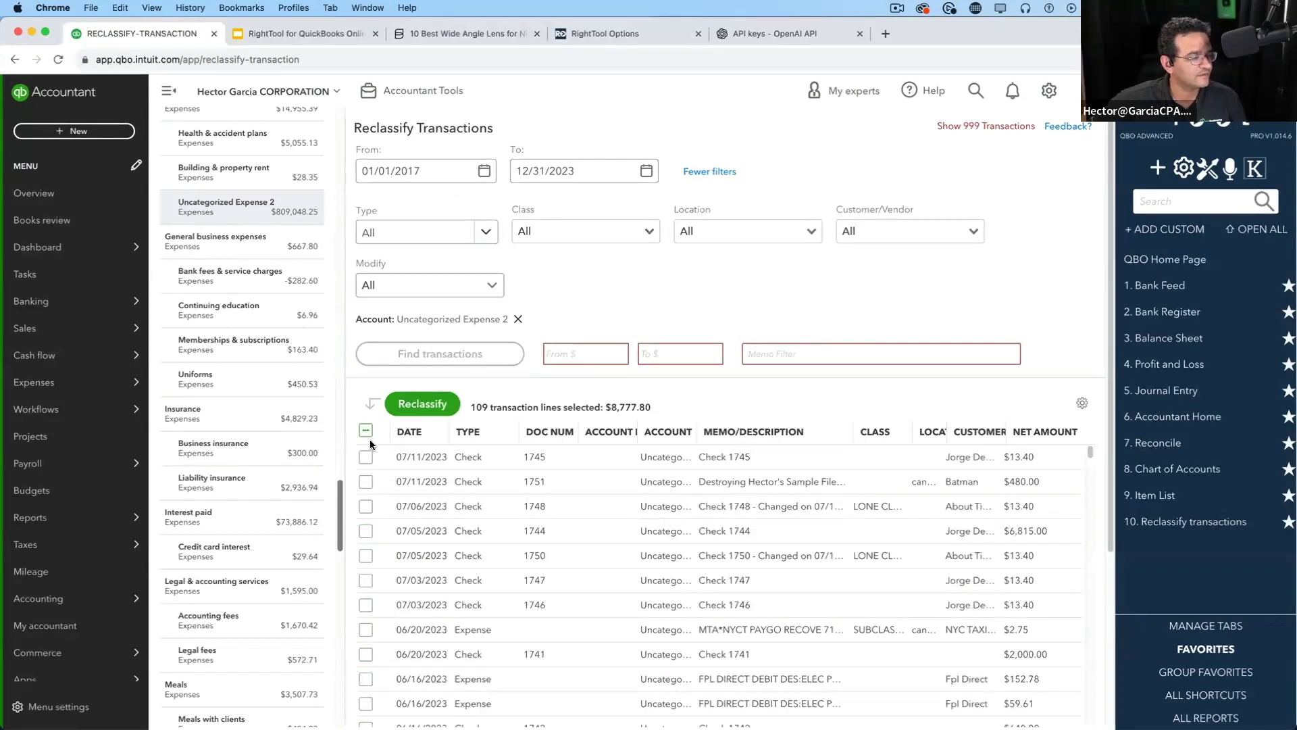
pyautogui.click(366, 432)
pyautogui.click(366, 432)
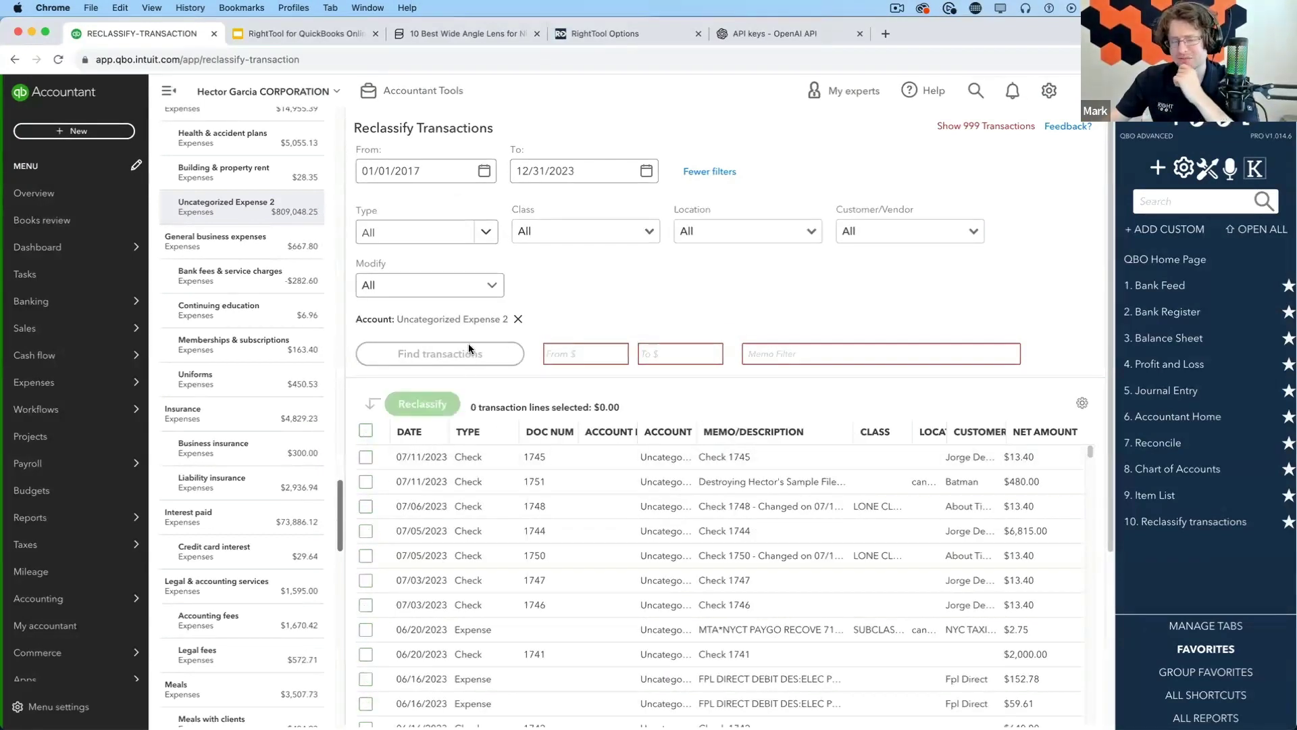
# Filter amounts 10 to 12, select all nine lines ($99.92), and present the Features in PRO slide
pyautogui.write('10')
pyautogui.press('Tab')
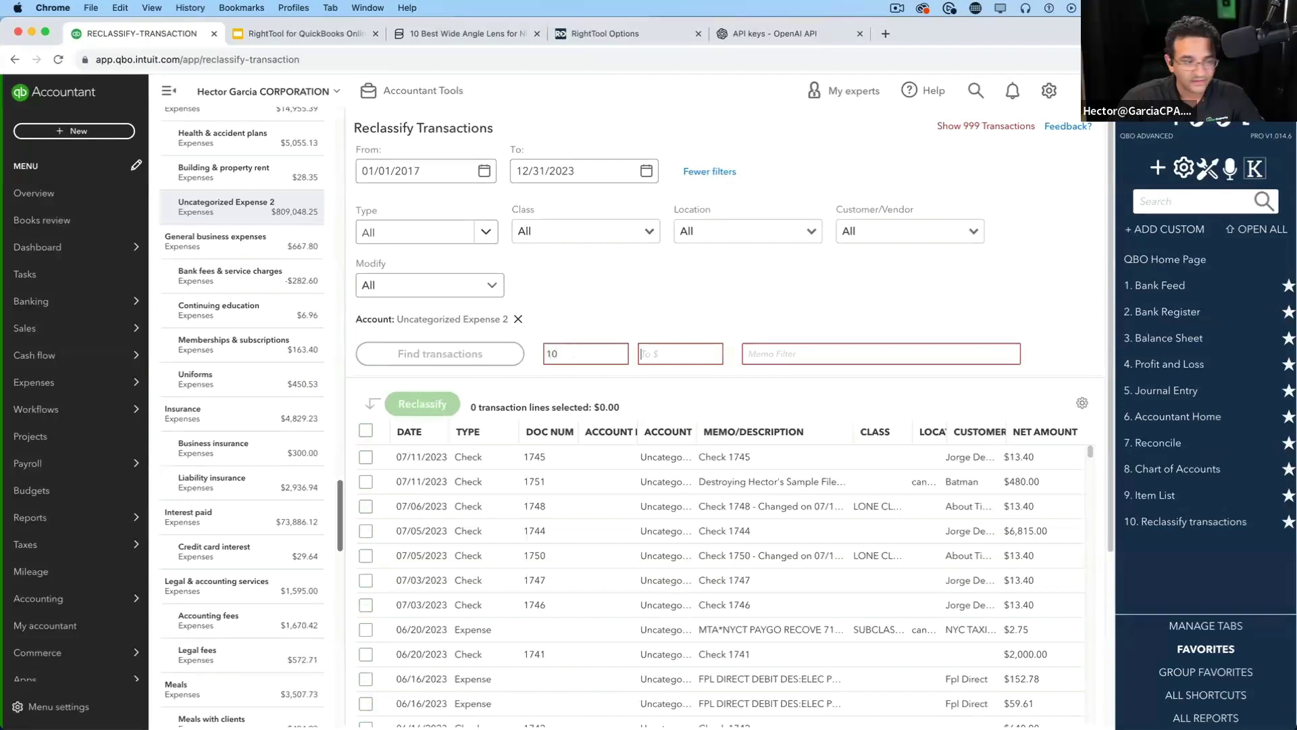
pyautogui.write('12')
pyautogui.press('Tab')
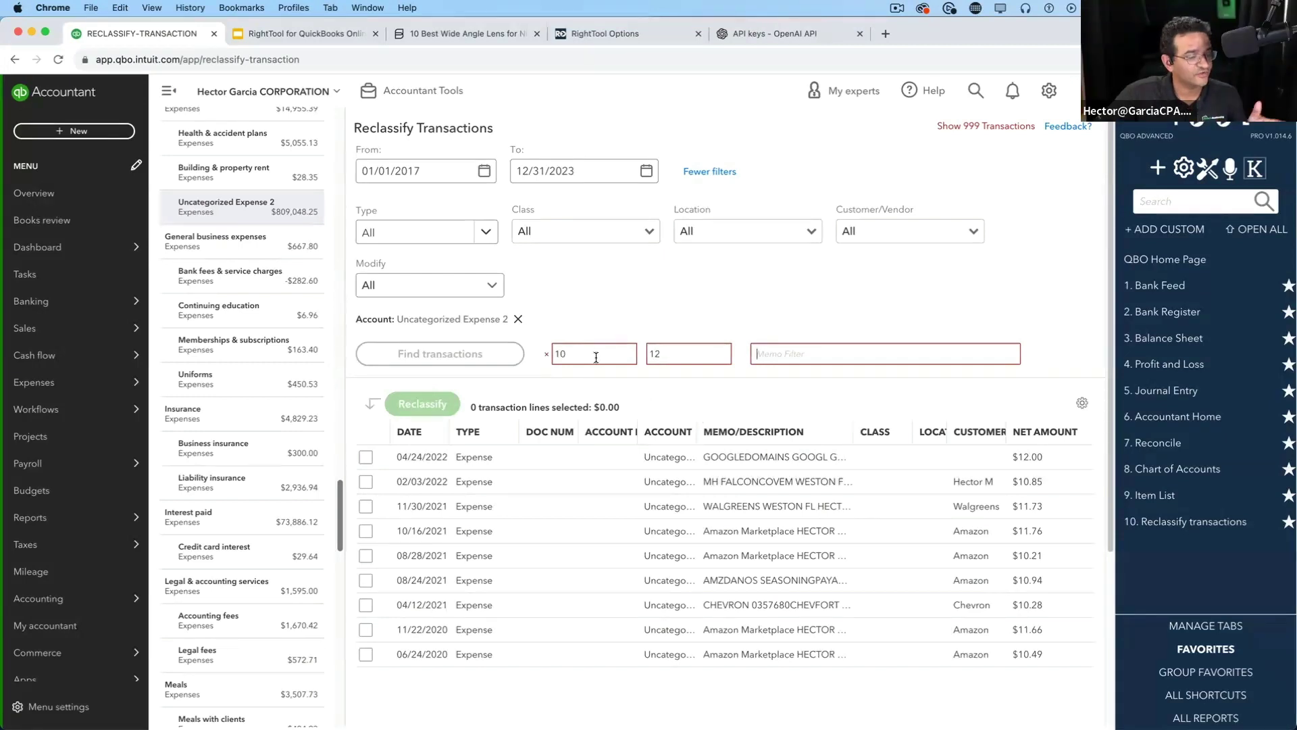
pyautogui.click(367, 459)
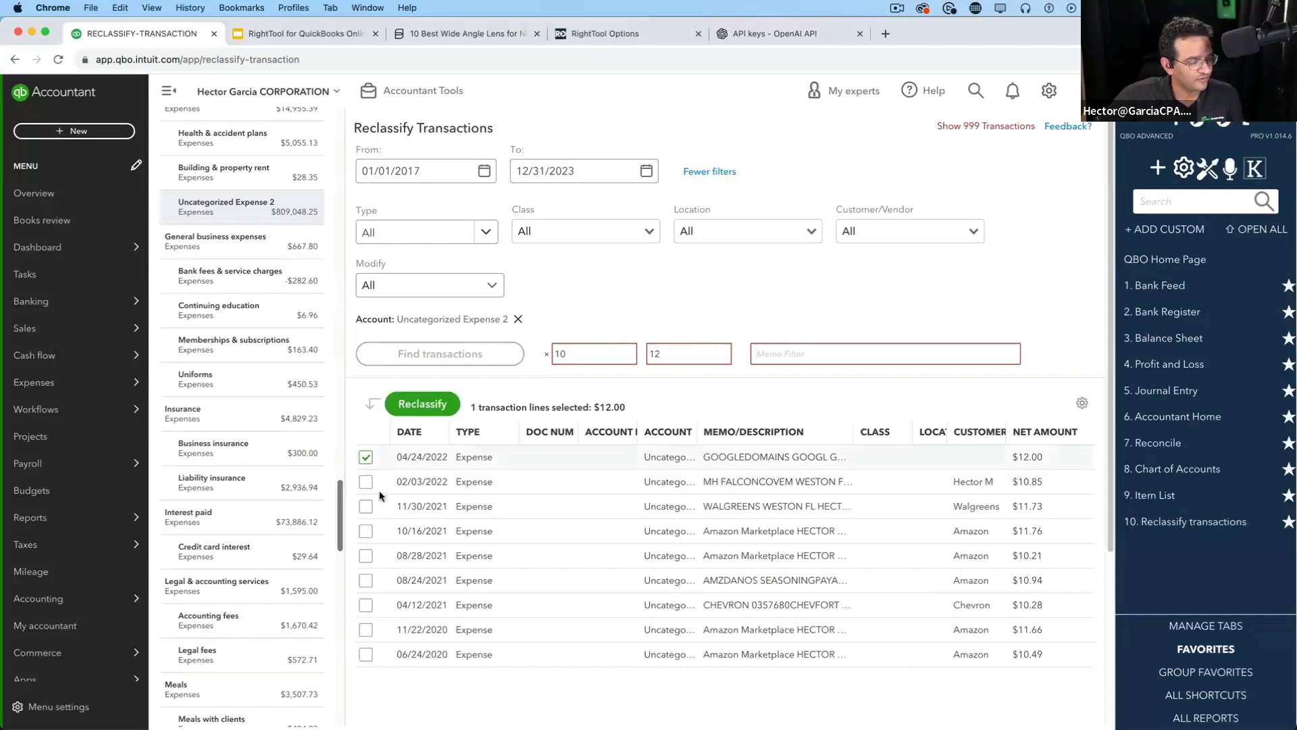
pyautogui.keyDown('shift'); pyautogui.click(365, 655); pyautogui.keyUp('shift')
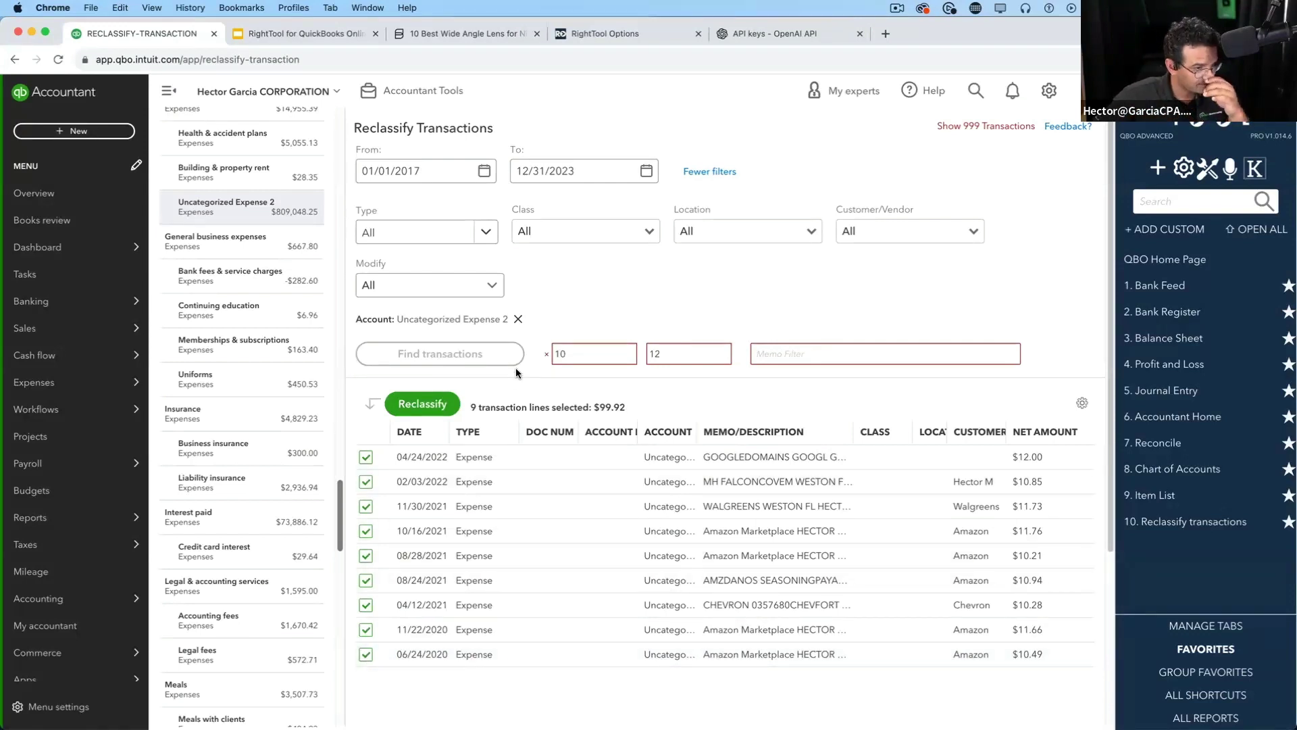
pyautogui.click(313, 35)
pyautogui.press('super+Return')
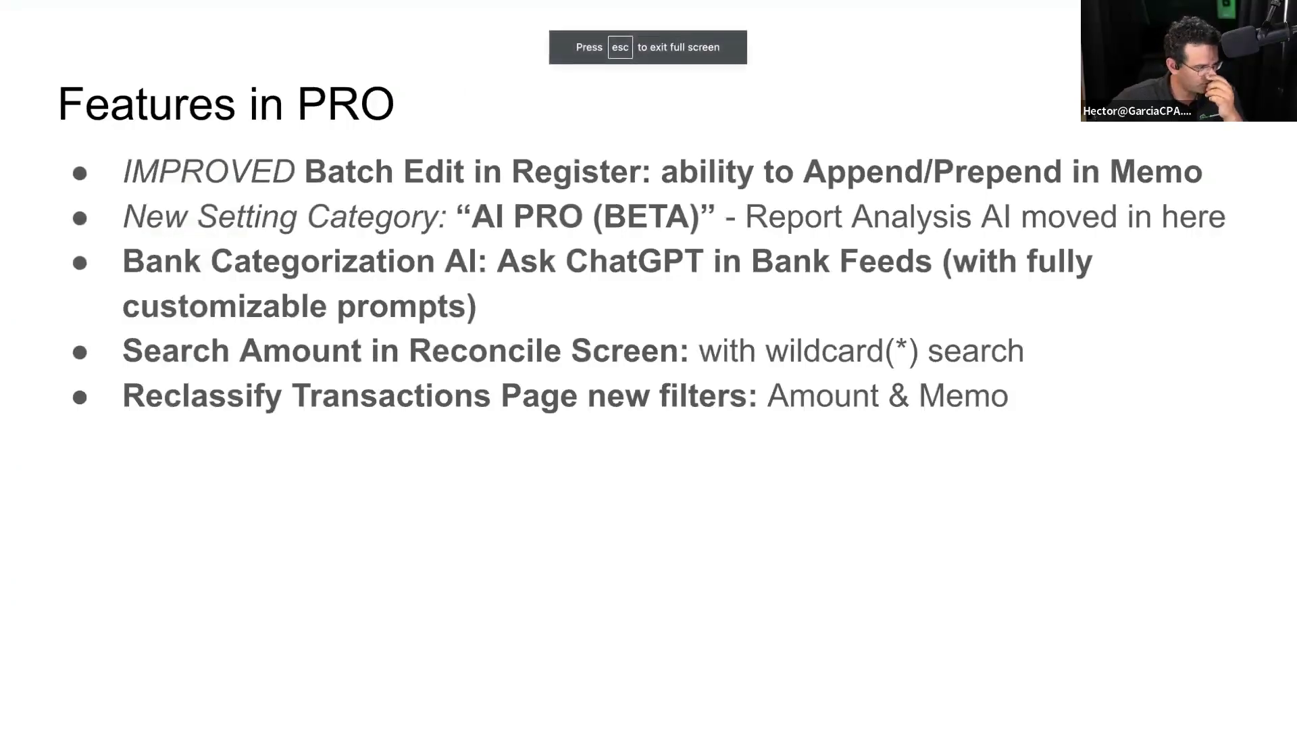
# Advance to the New Experimental Feature slide and exit the slideshow to the editor
pyautogui.click(492, 487)
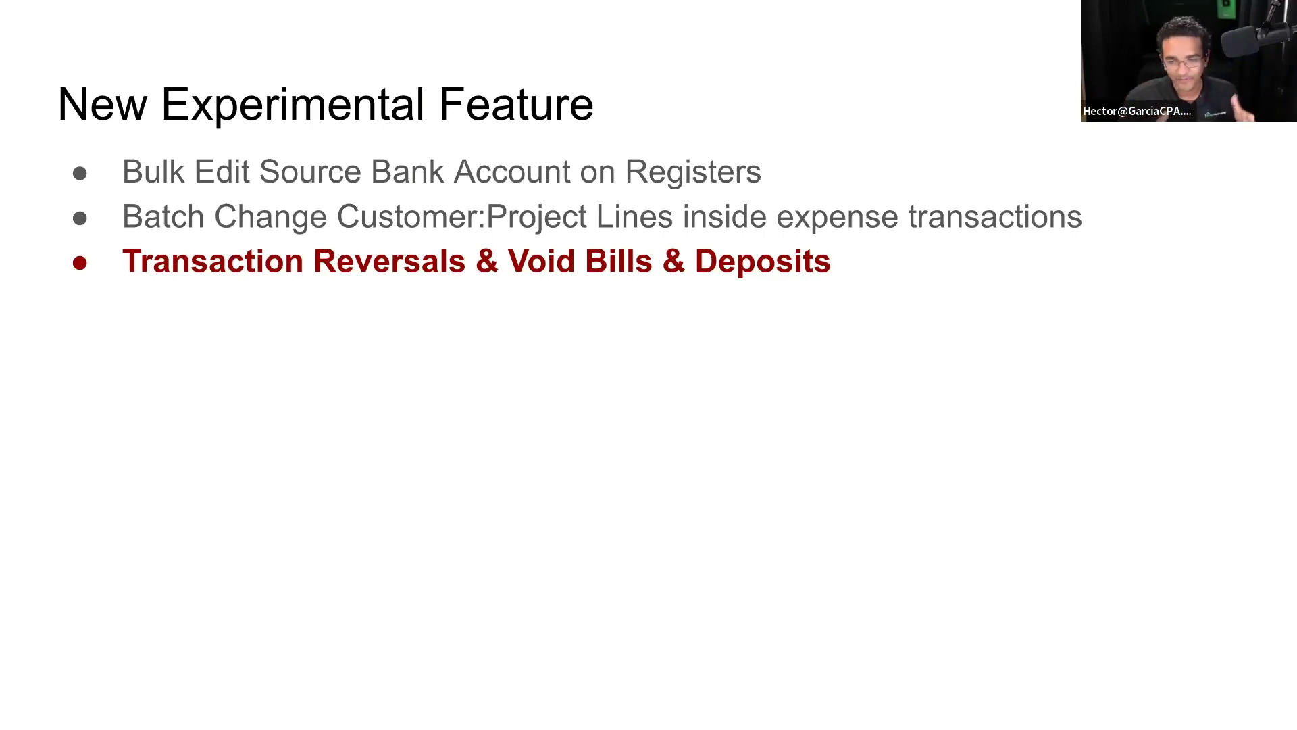
pyautogui.press('Escape')
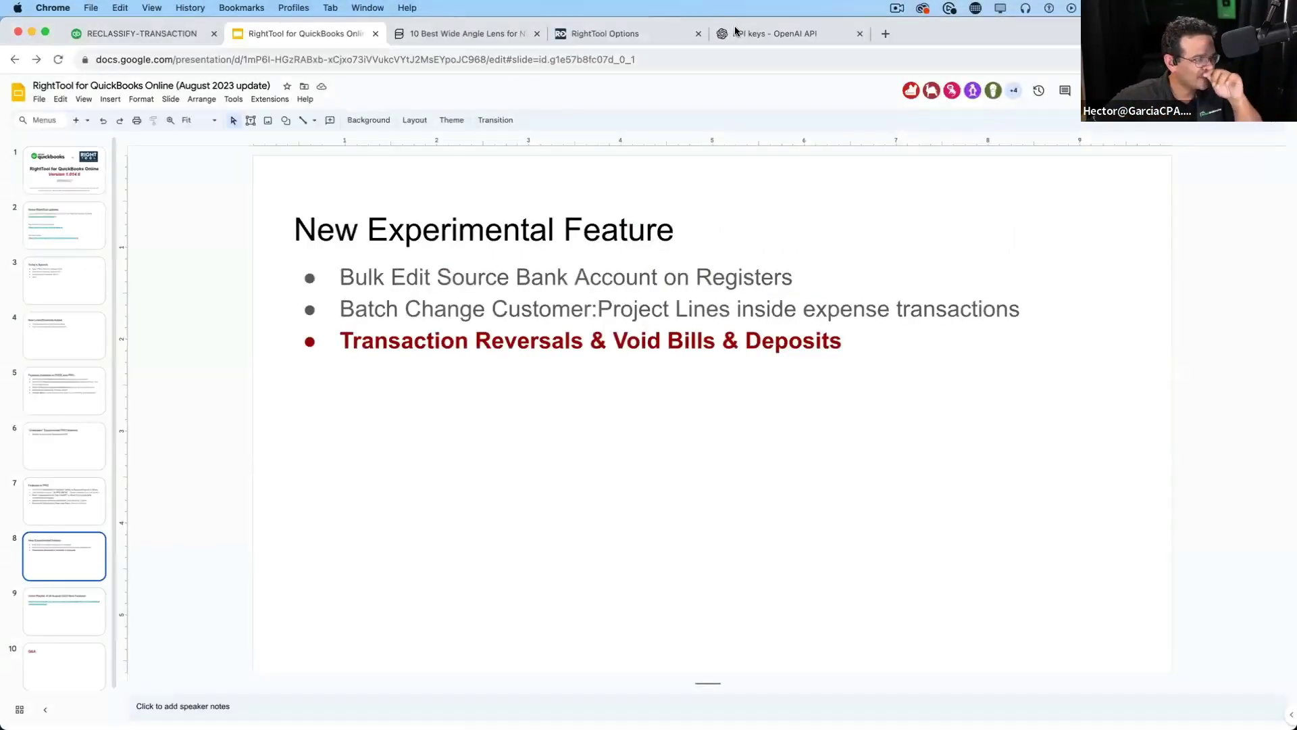
# Turn on Reversing Transaction Options under Experiments PRO in RightTool settings
pyautogui.click(654, 34)
pyautogui.click(54, 481)
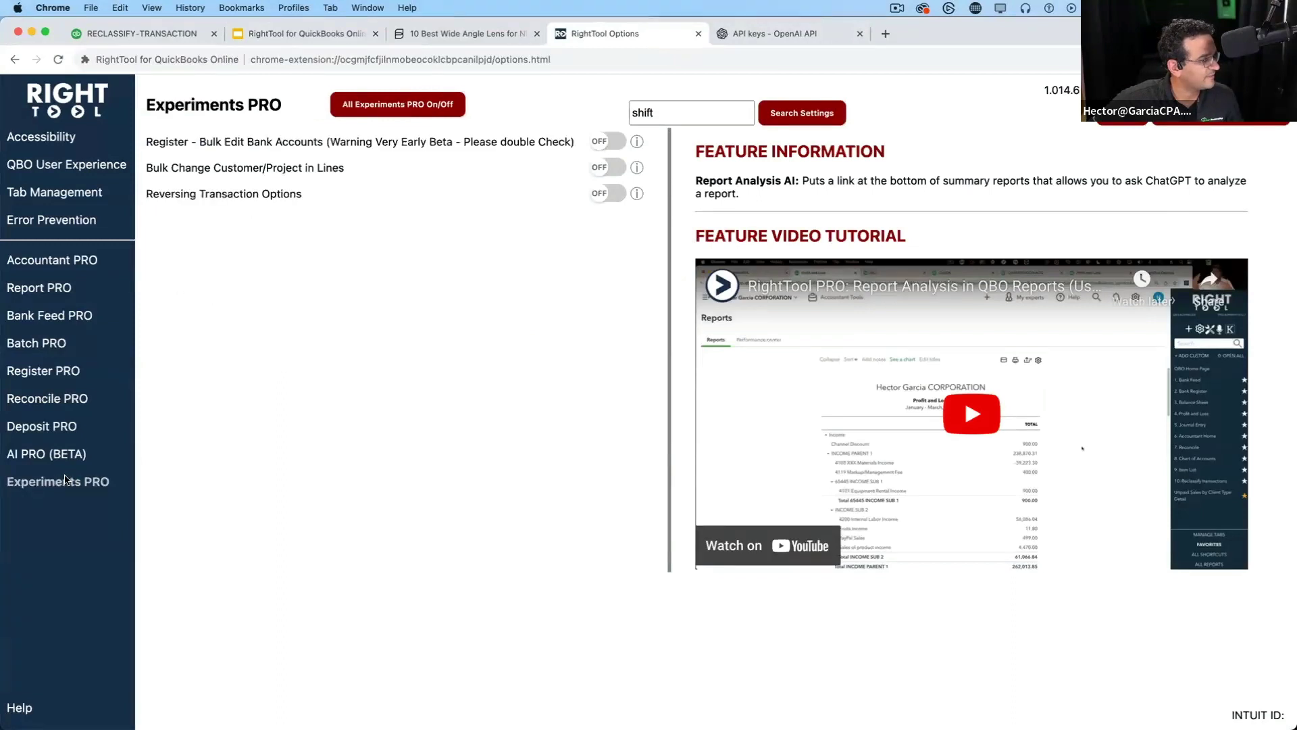
pyautogui.click(602, 197)
pyautogui.press('alt+super+8')
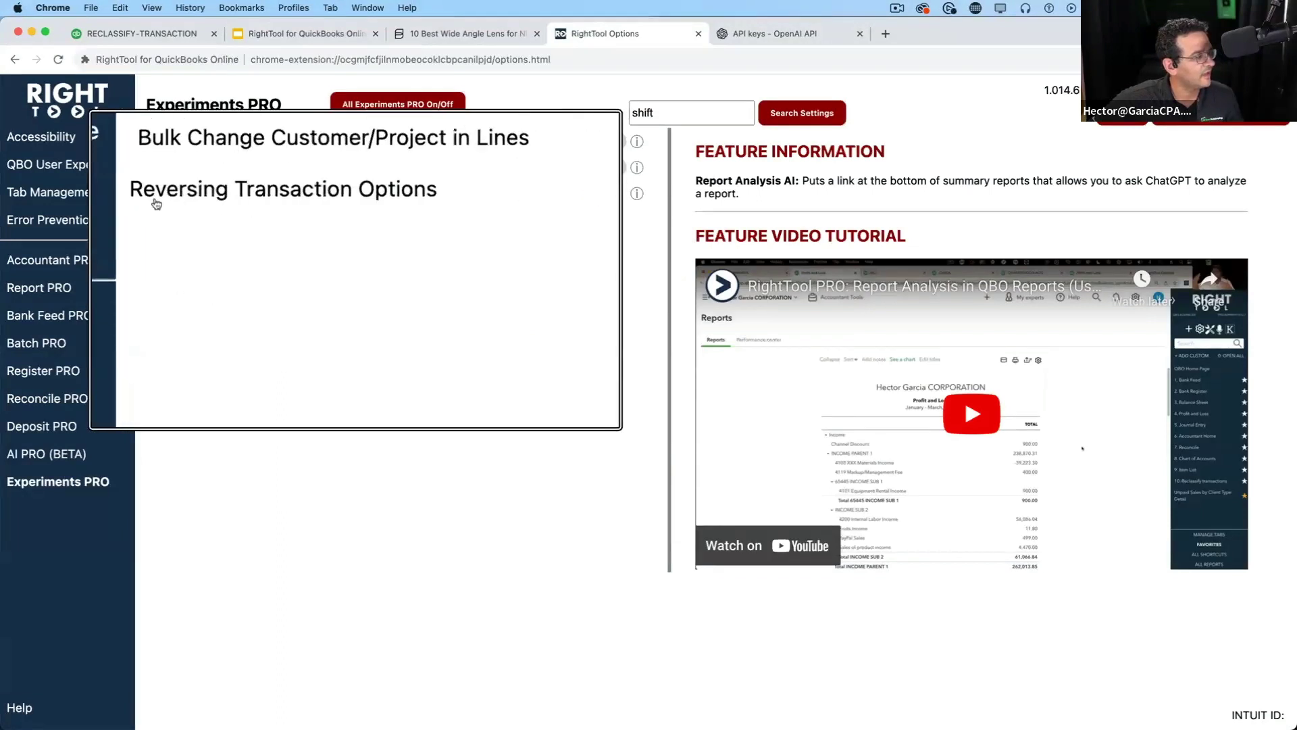
pyautogui.press('alt+super+8')
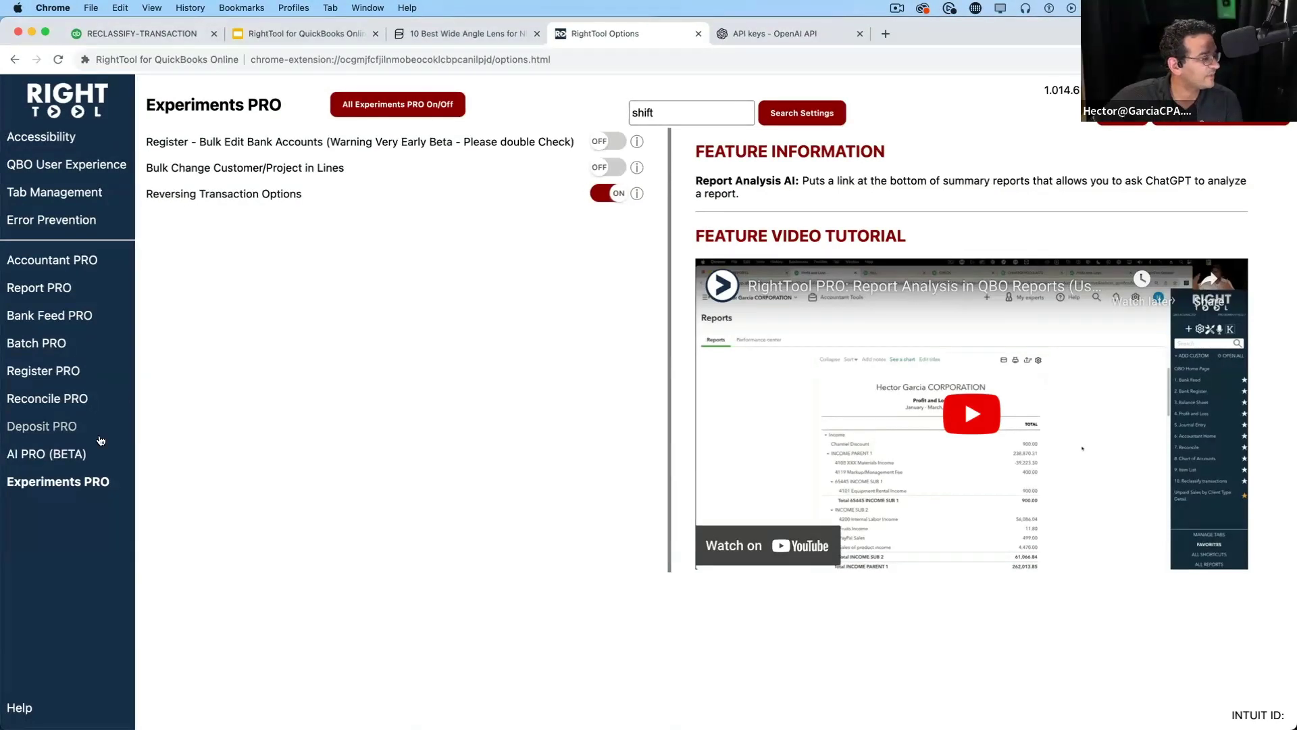
# Toggle the all-settings switches in AI, Deposit, Reconcile, Register, Batch, Report and Accountant PRO
pyautogui.click(40, 453)
pyautogui.click(354, 117)
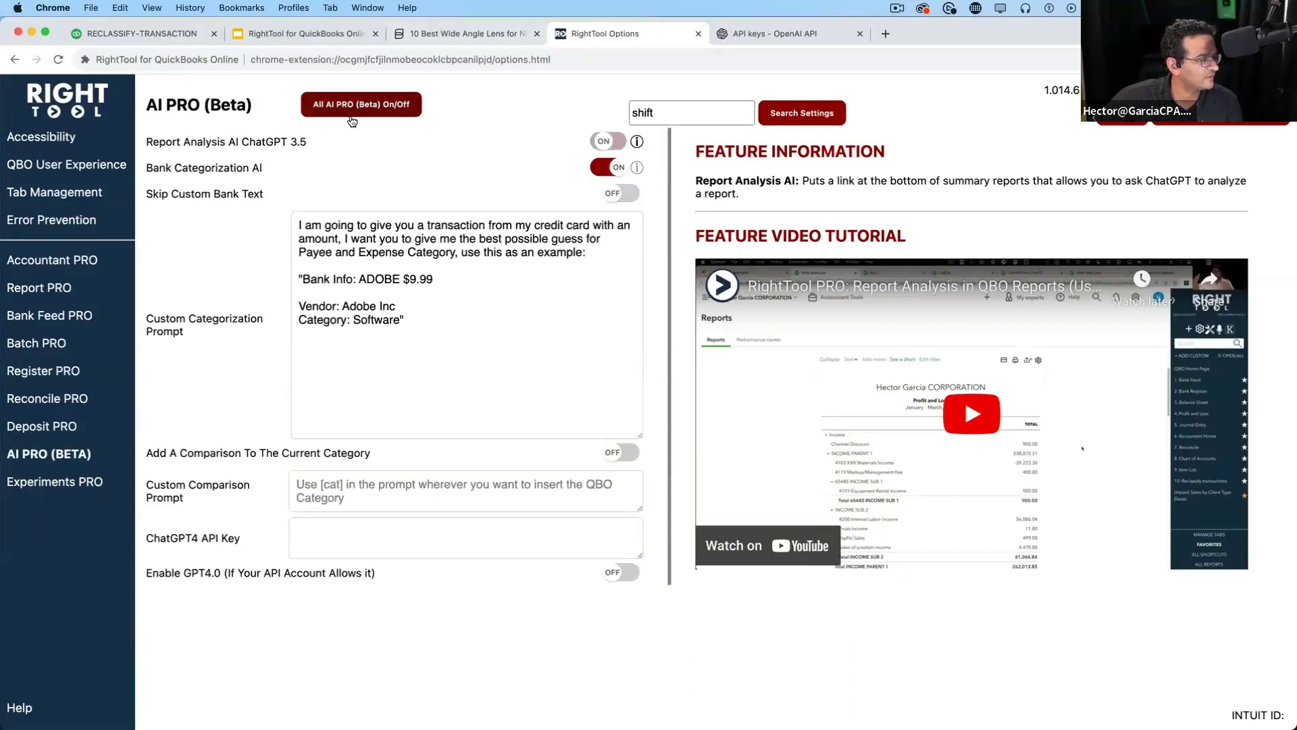
pyautogui.click(343, 112)
pyautogui.click(51, 424)
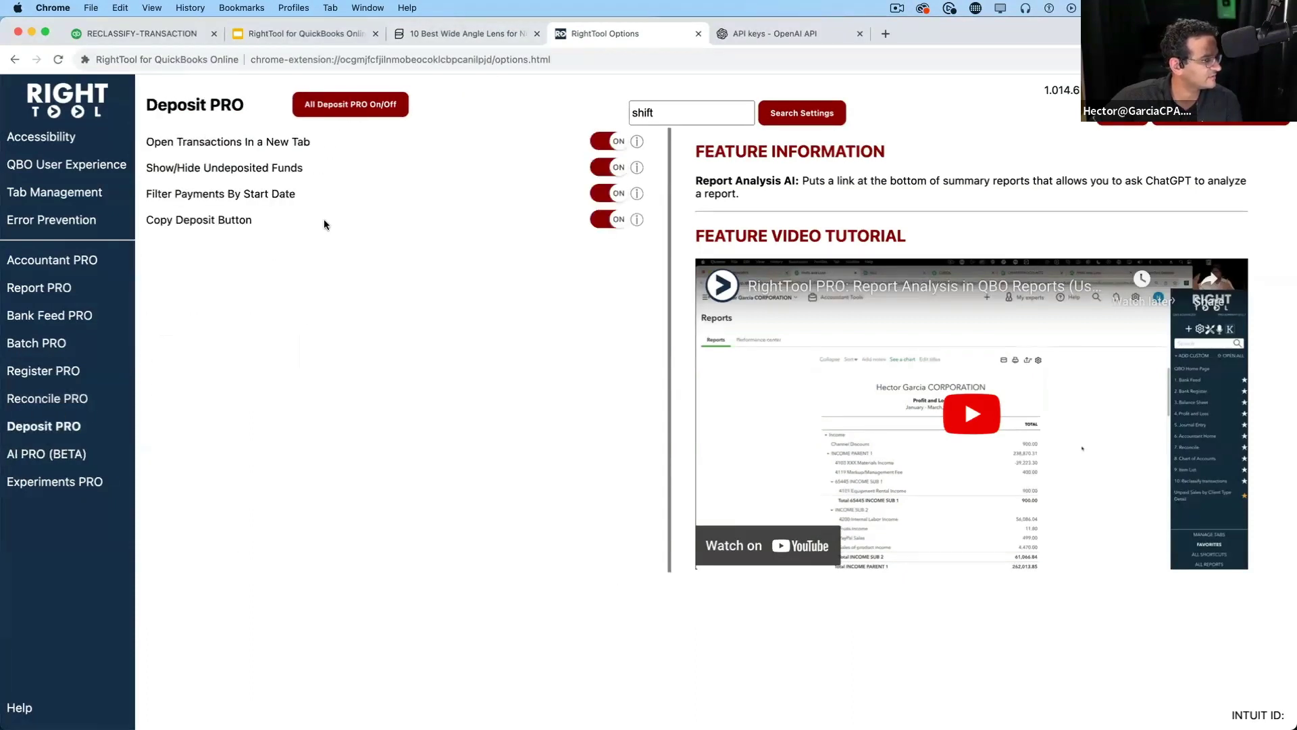
pyautogui.click(371, 104)
pyautogui.click(47, 398)
pyautogui.click(368, 105)
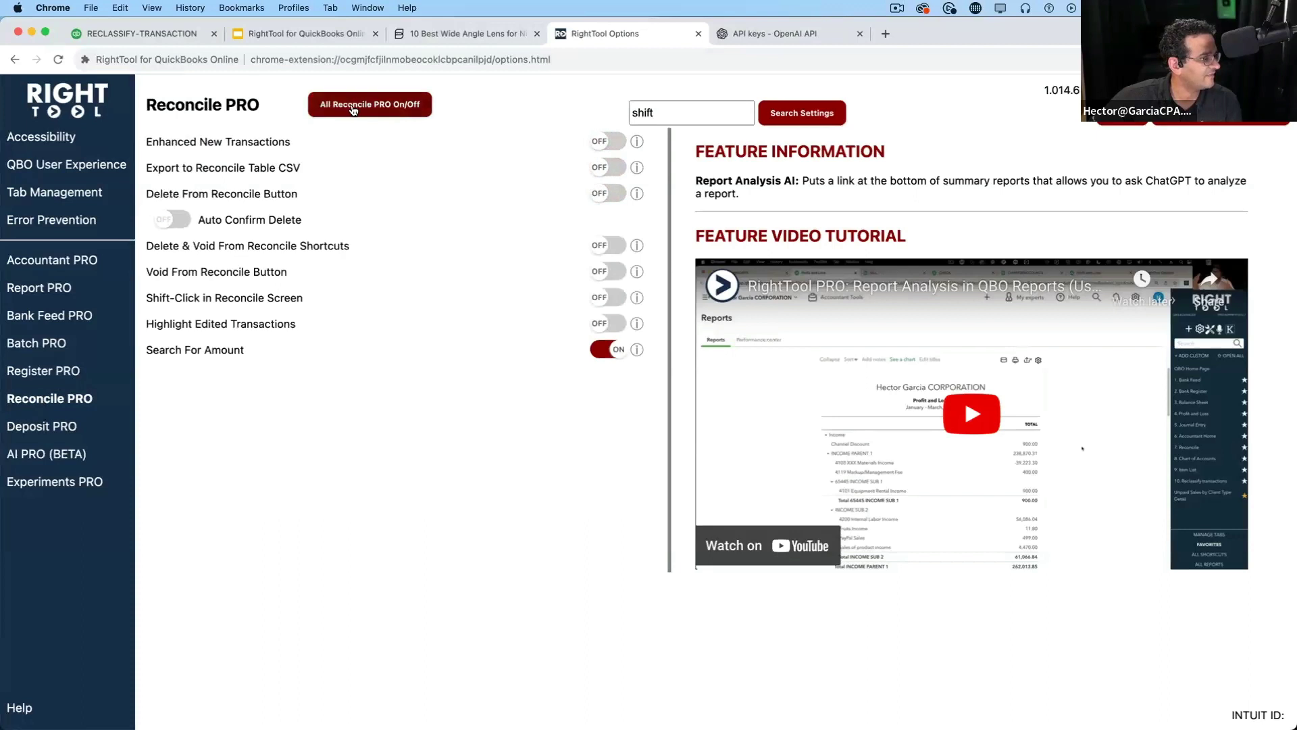
pyautogui.click(365, 108)
pyautogui.click(64, 370)
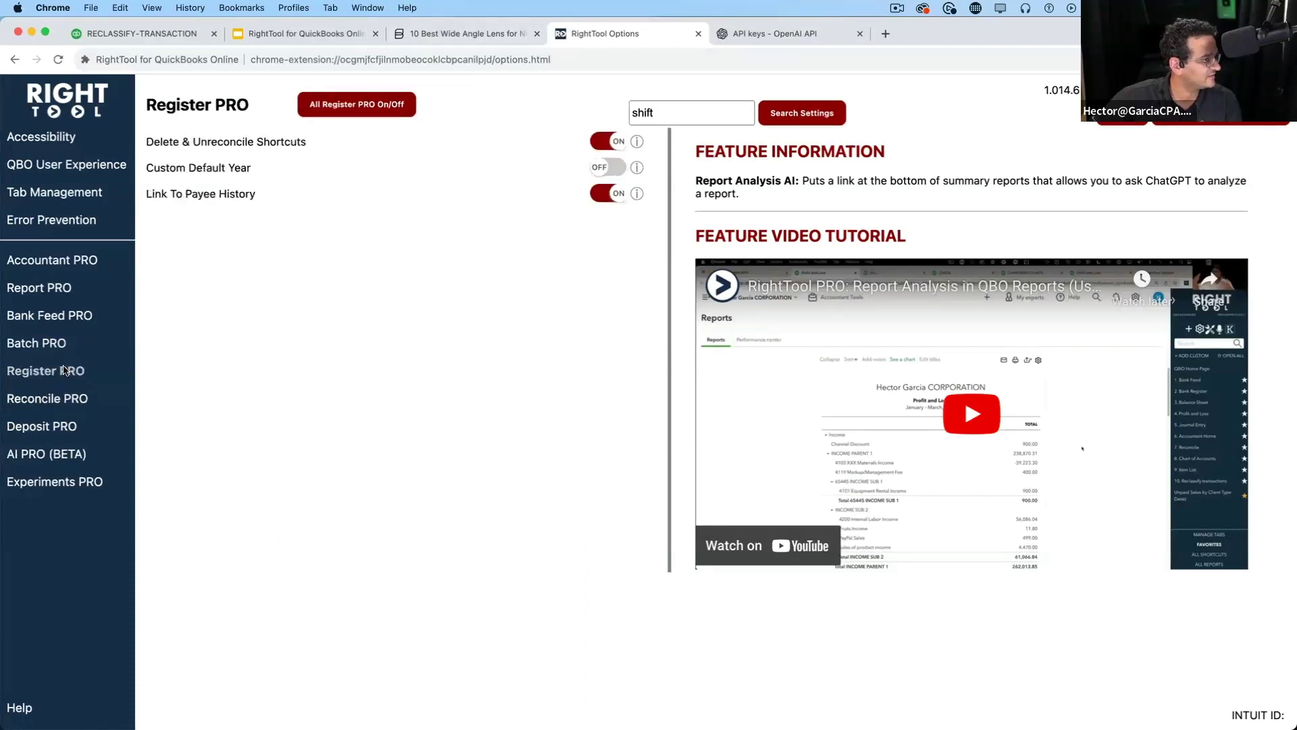
pyautogui.click(368, 106)
pyautogui.click(41, 343)
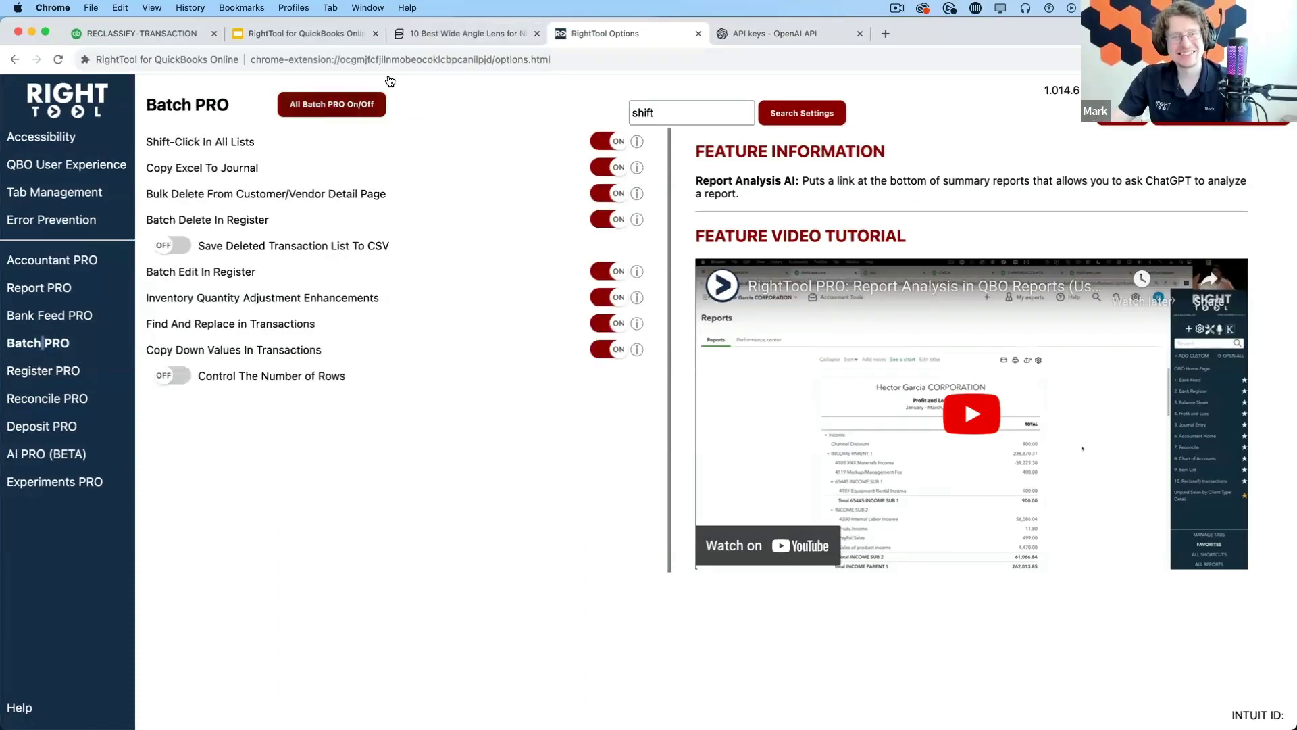
pyautogui.click(327, 103)
pyautogui.click(39, 288)
pyautogui.click(300, 115)
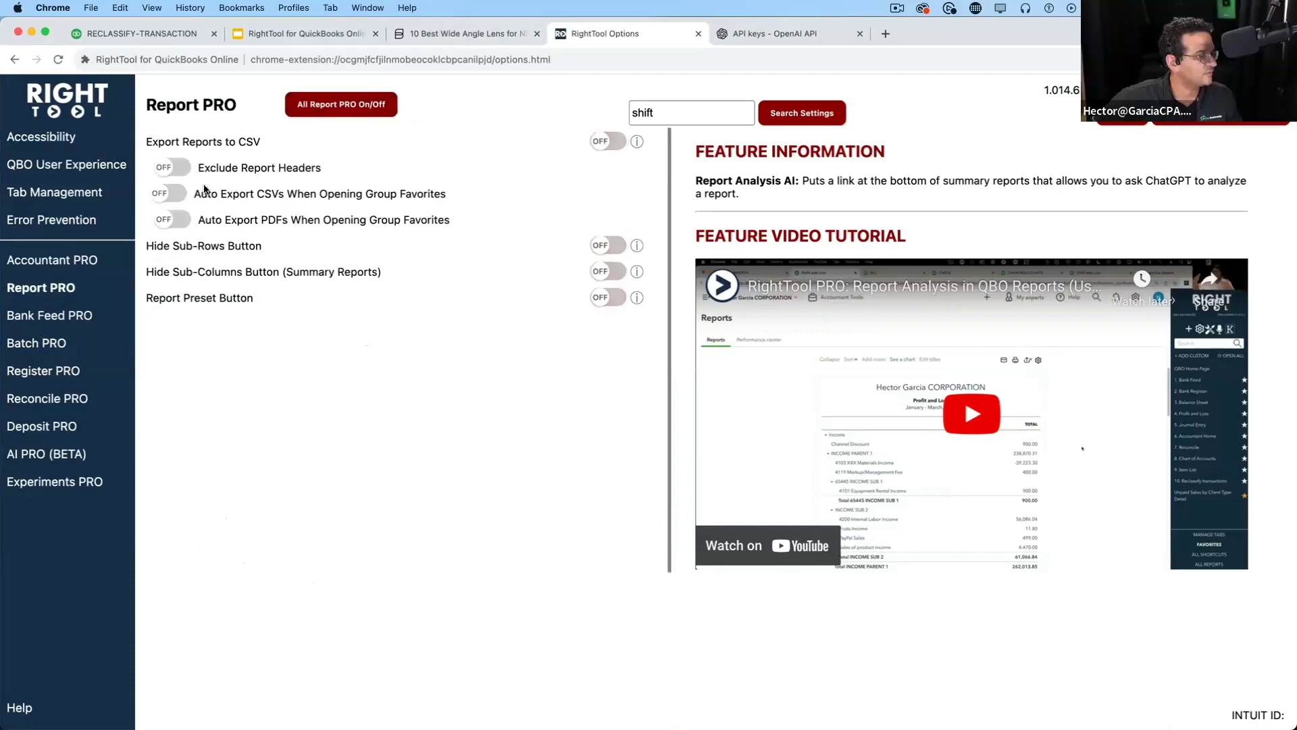
pyautogui.click(65, 263)
pyautogui.click(343, 110)
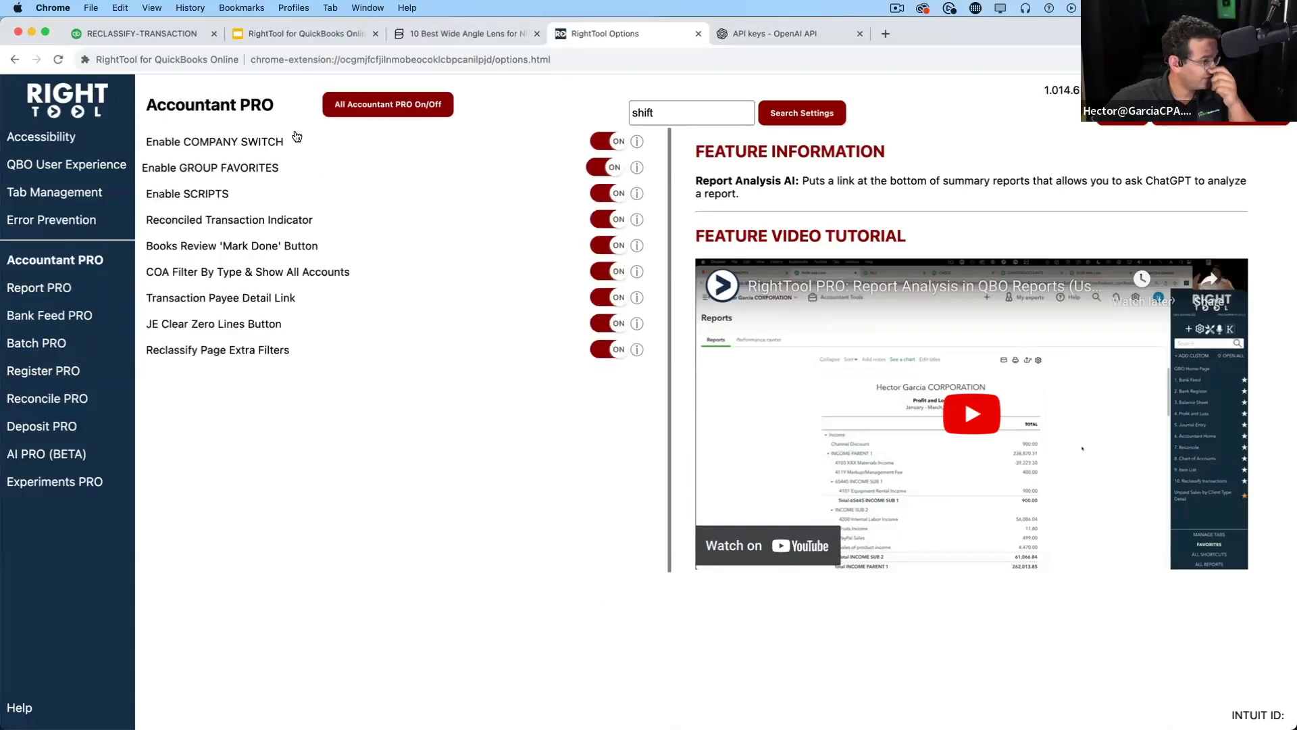
# Toggle the all-settings switches in Error Prevention, Tab Management and QBO User Experience
pyautogui.click(52, 220)
pyautogui.click(418, 110)
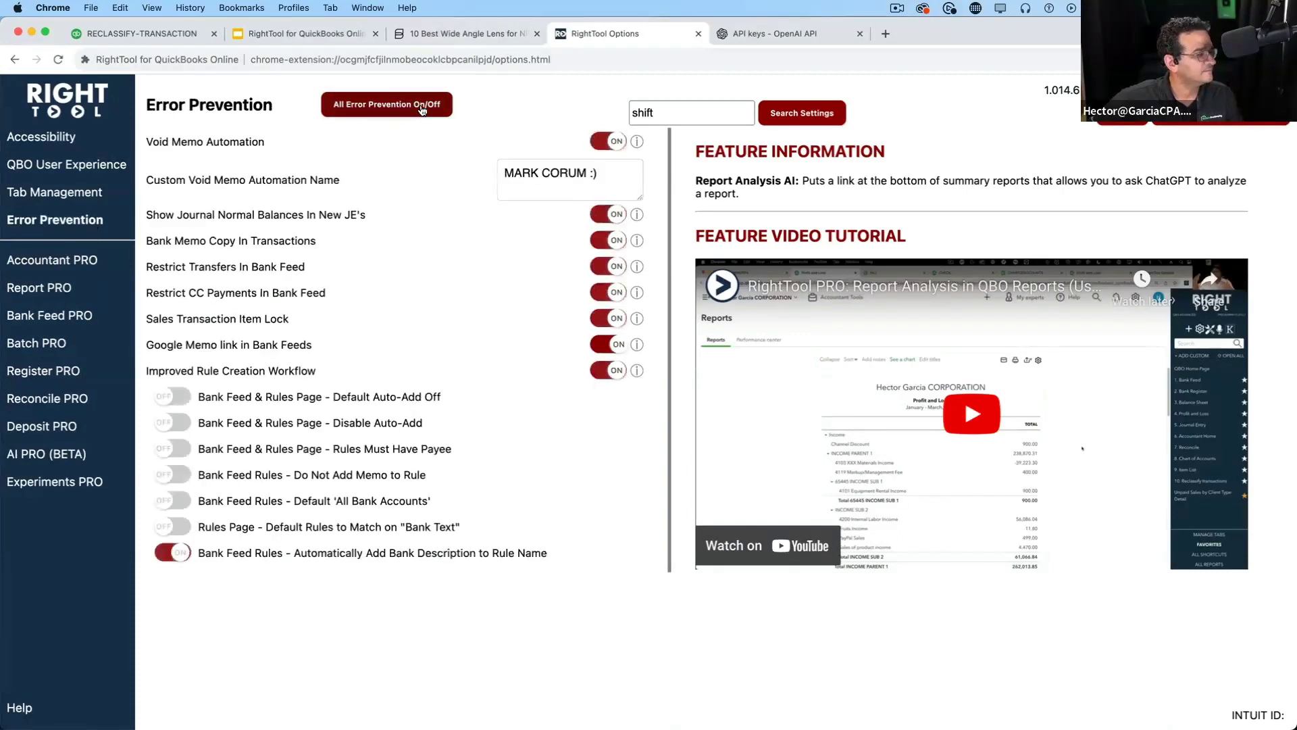
pyautogui.click(420, 112)
pyautogui.click(54, 192)
pyautogui.click(356, 109)
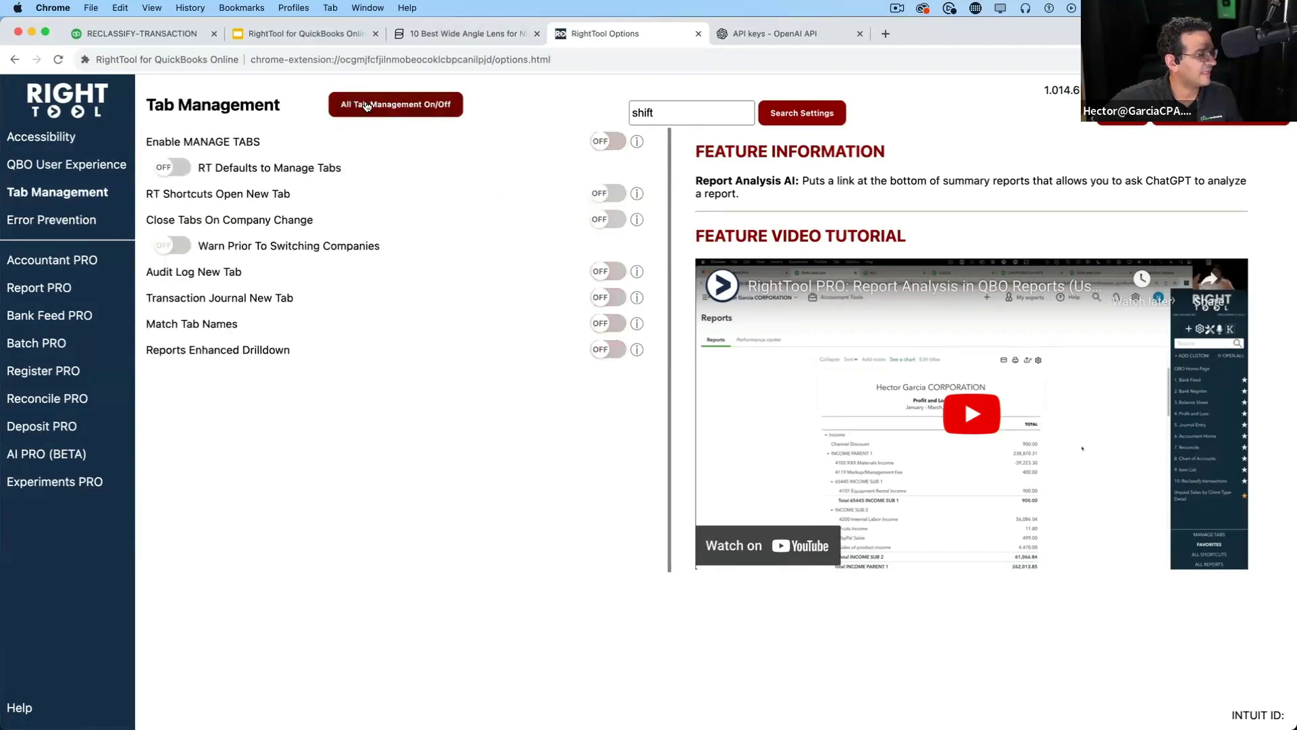
pyautogui.click(360, 108)
pyautogui.click(361, 108)
pyautogui.click(104, 169)
pyautogui.click(409, 104)
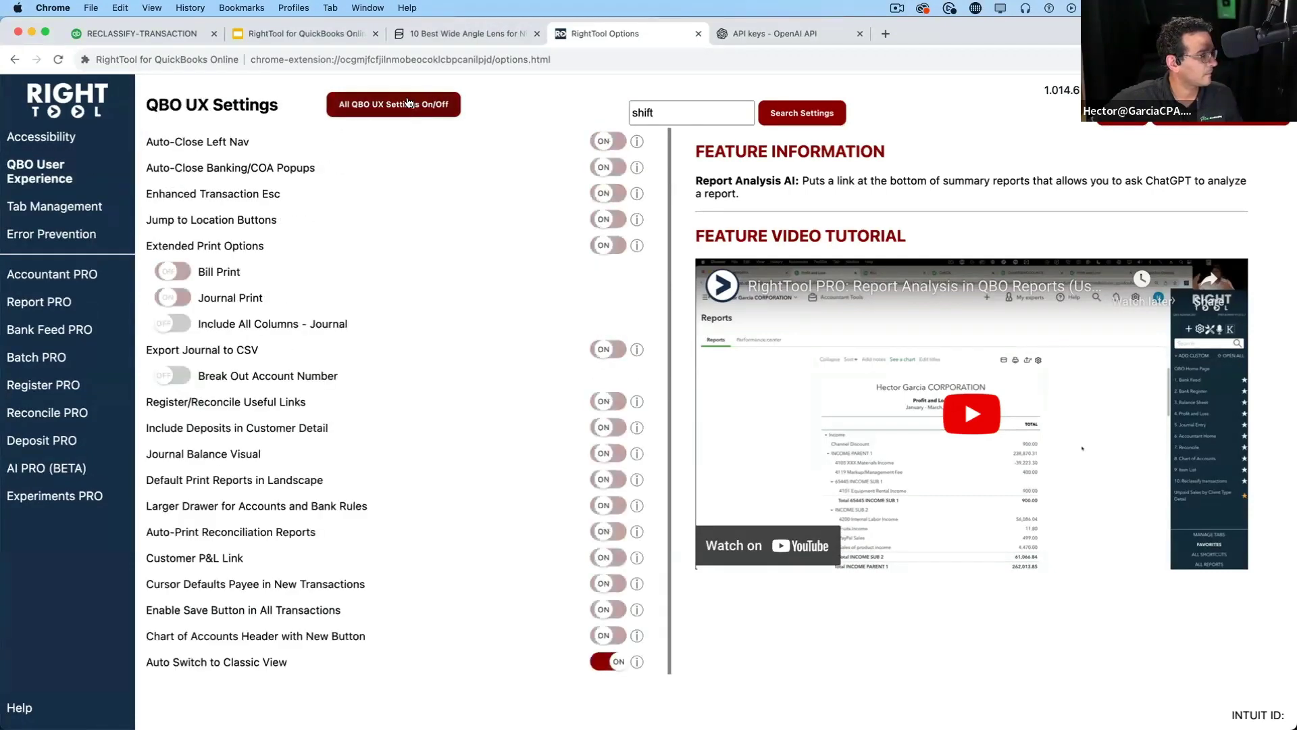
pyautogui.click(413, 105)
pyautogui.click(61, 136)
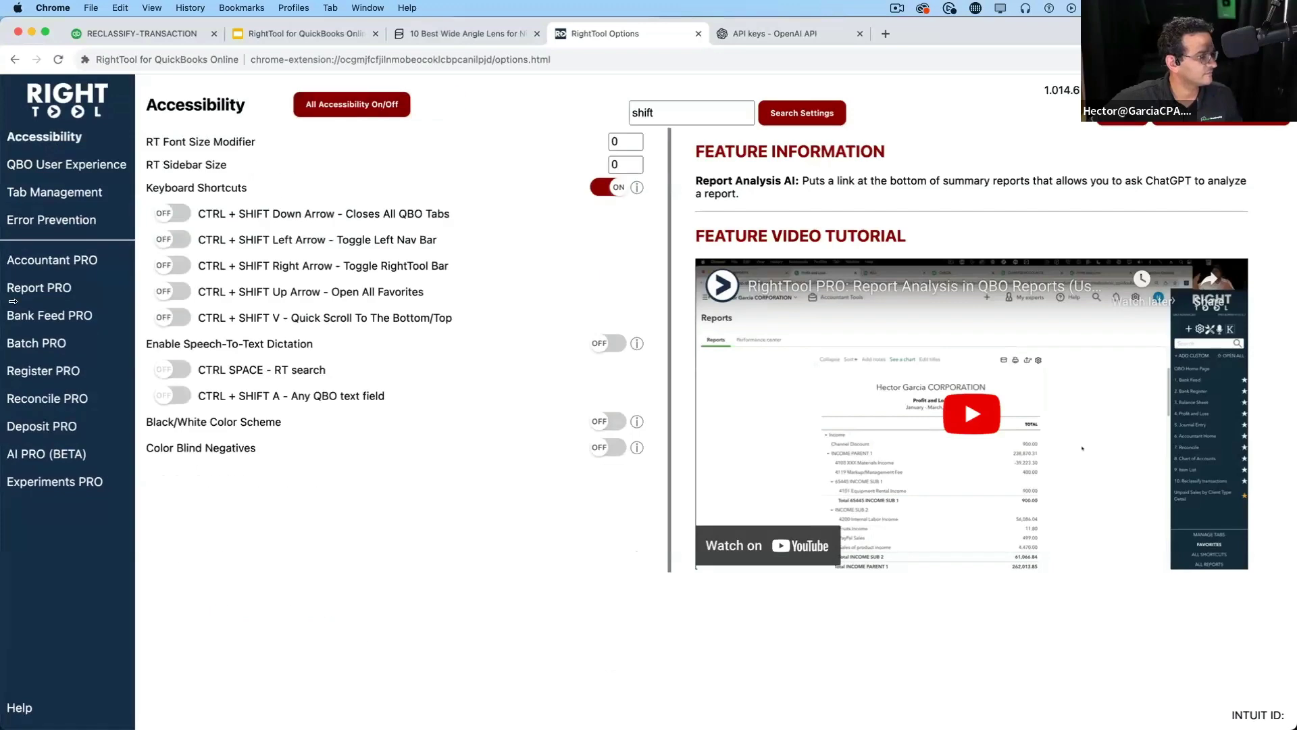
# Save the RightTool settings and return to the QuickBooks reclassify page
pyautogui.click(57, 481)
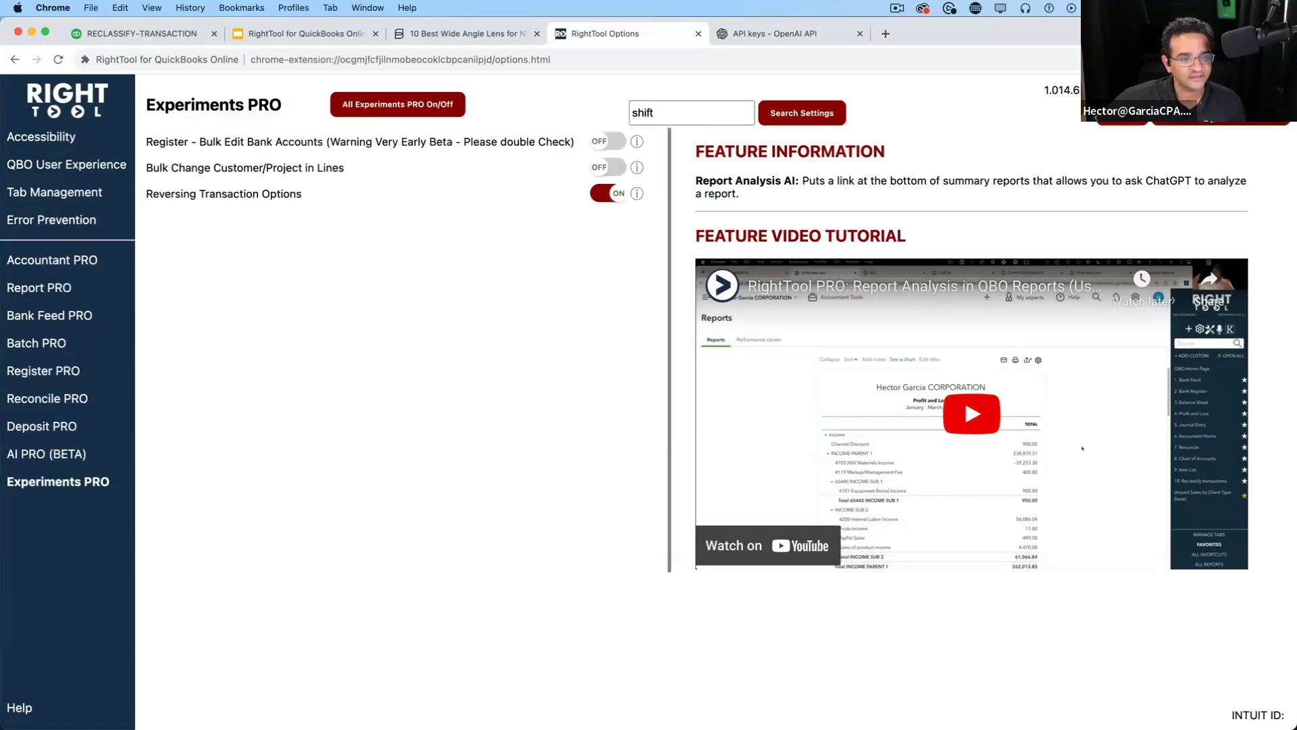
pyautogui.click(1211, 117)
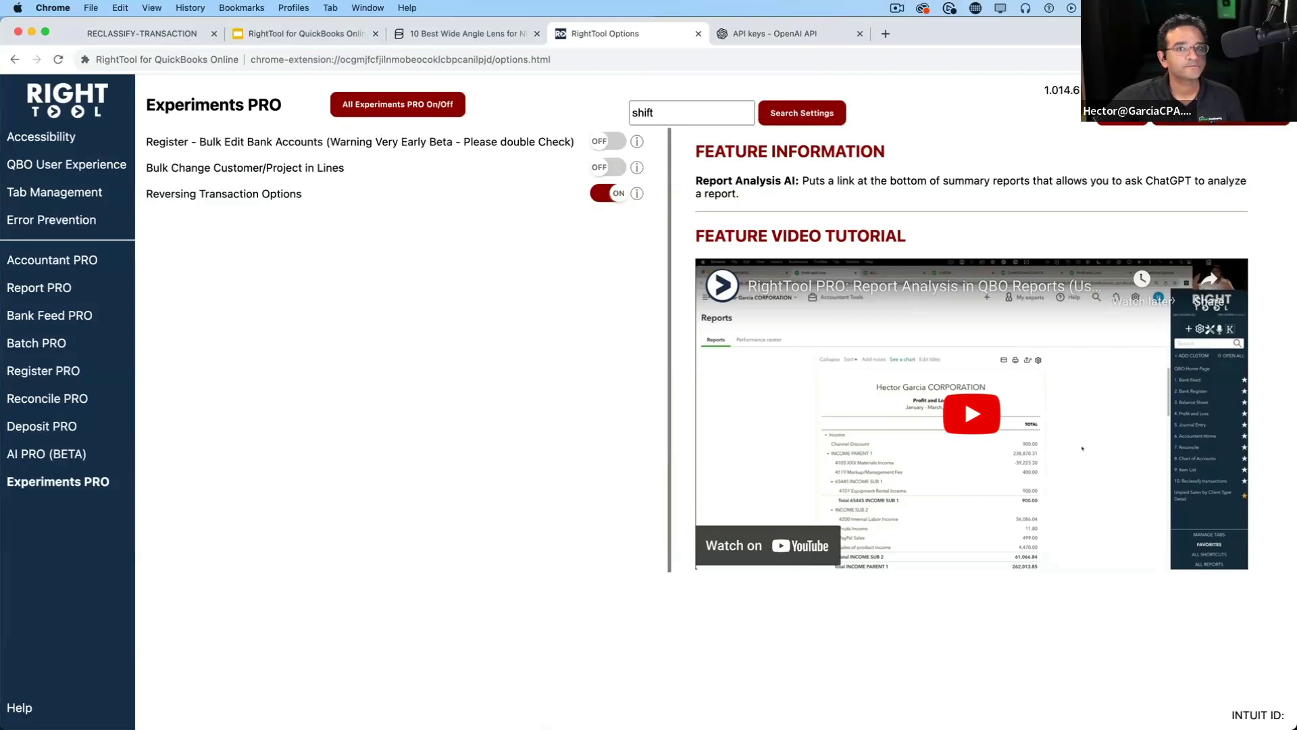
pyautogui.click(145, 34)
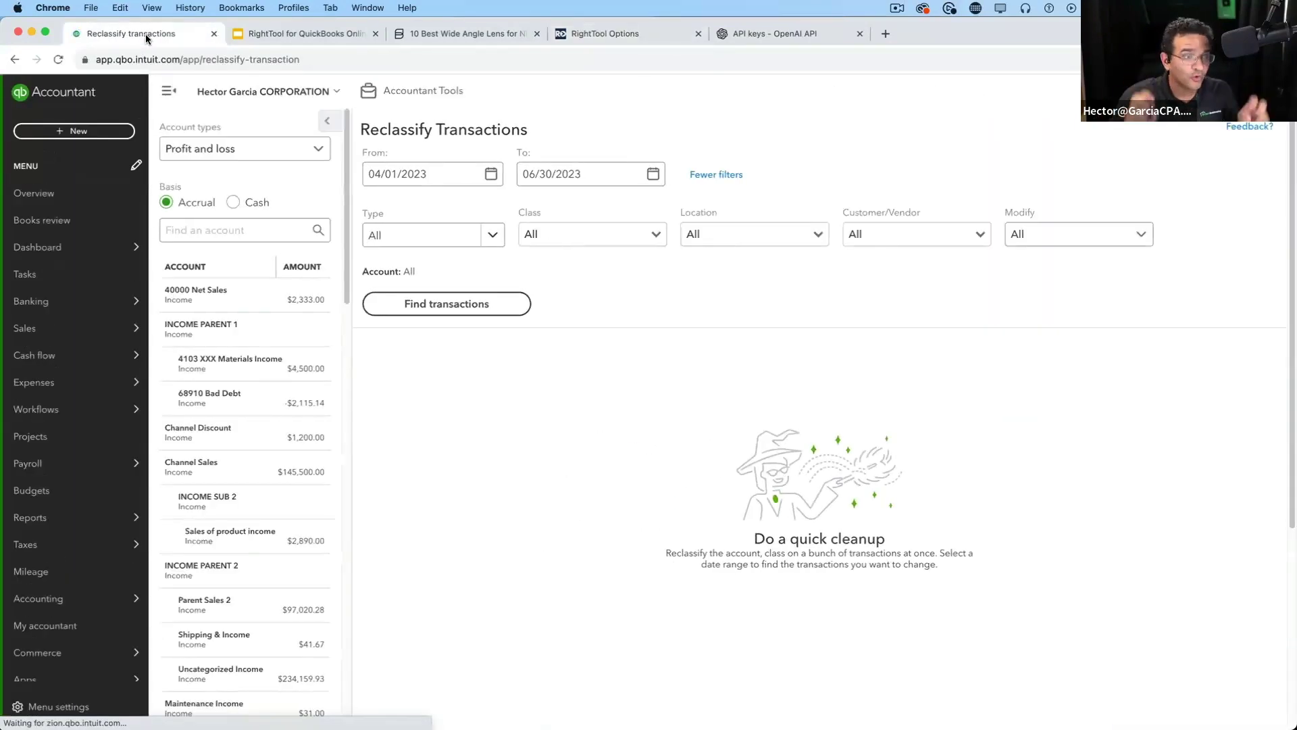
# Start a new invoice, then open invoice 100314 dated 07/14/2021 from Recent Invoices
pyautogui.click(57, 135)
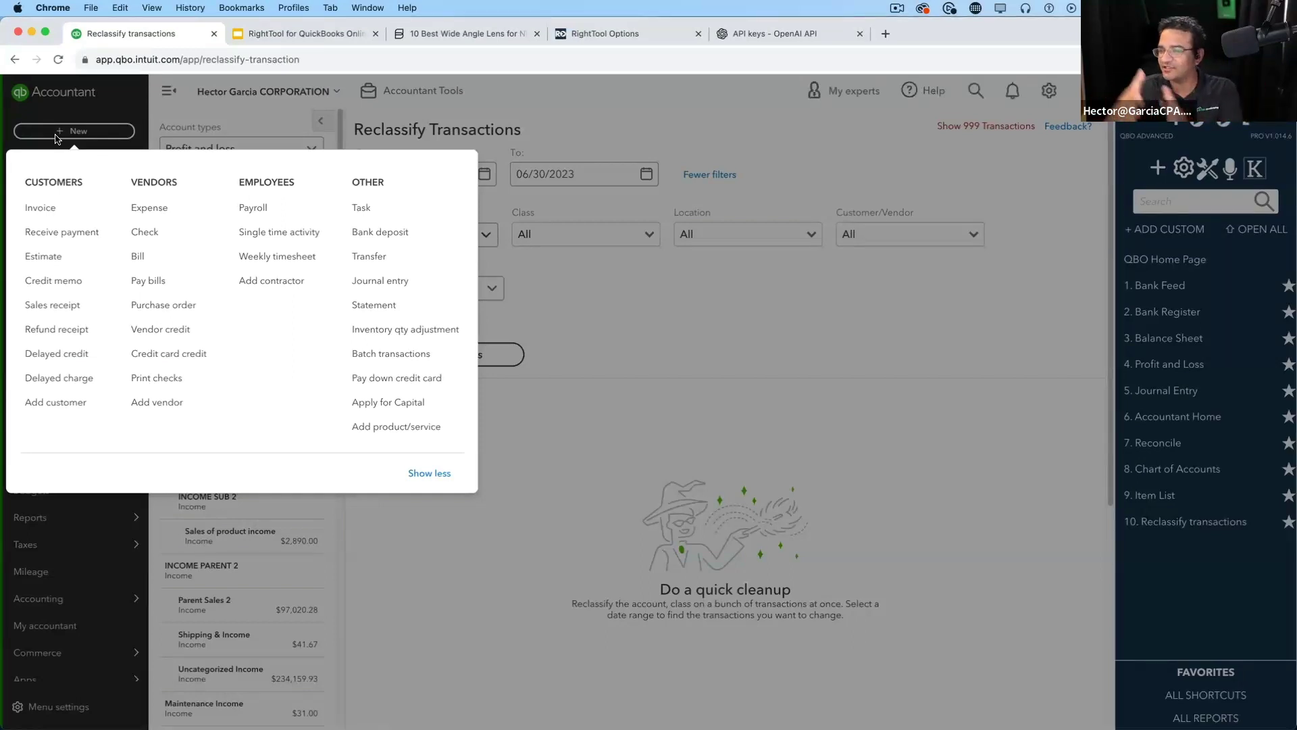
pyautogui.click(63, 202)
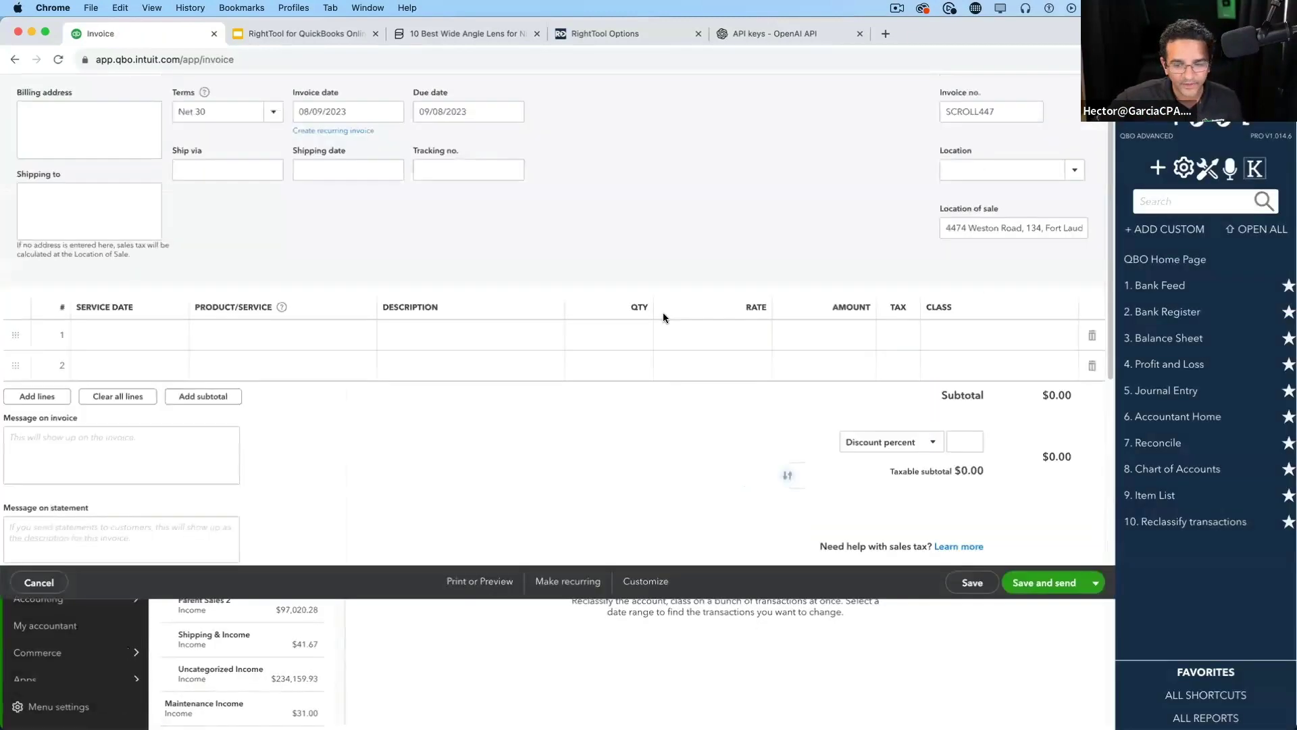
pyautogui.click(17, 91)
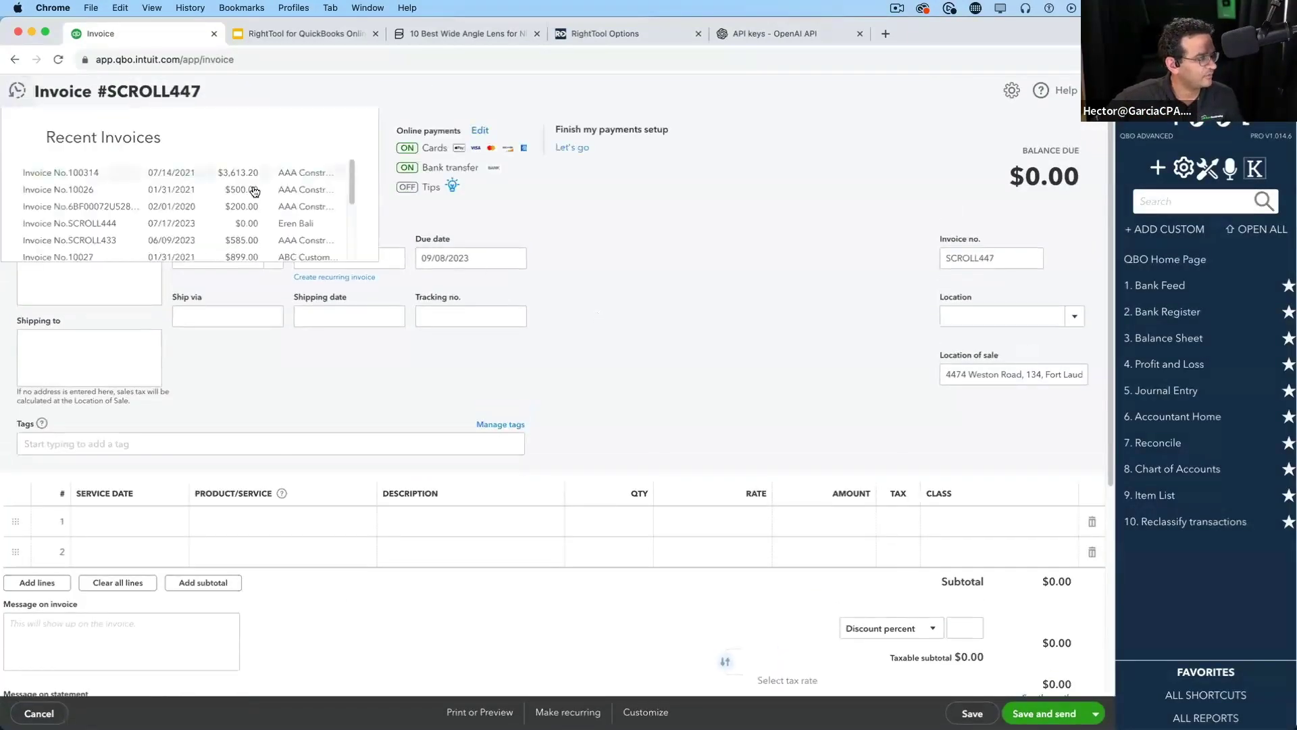
pyautogui.moveTo(351, 200); pyautogui.dragTo(351, 205)
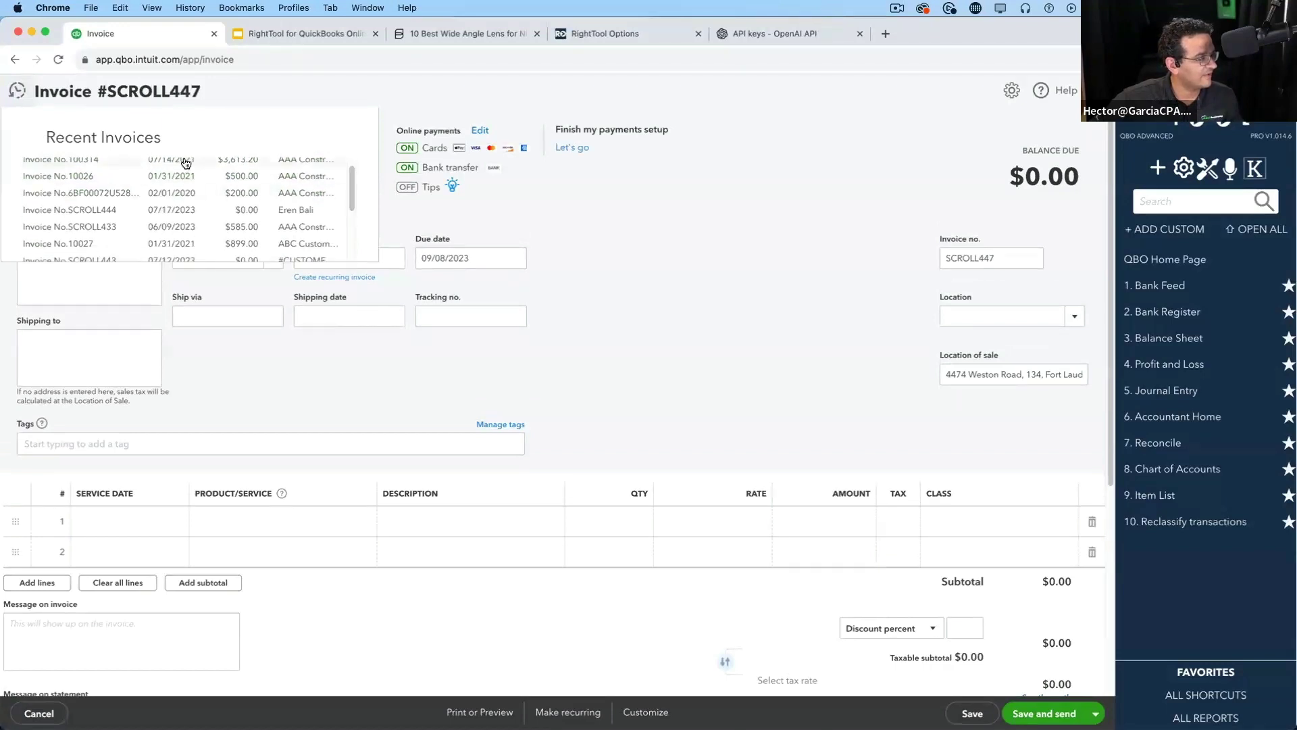
pyautogui.scroll(-4, 242, 194)
pyautogui.scroll(4, 239, 187)
pyautogui.click(238, 173)
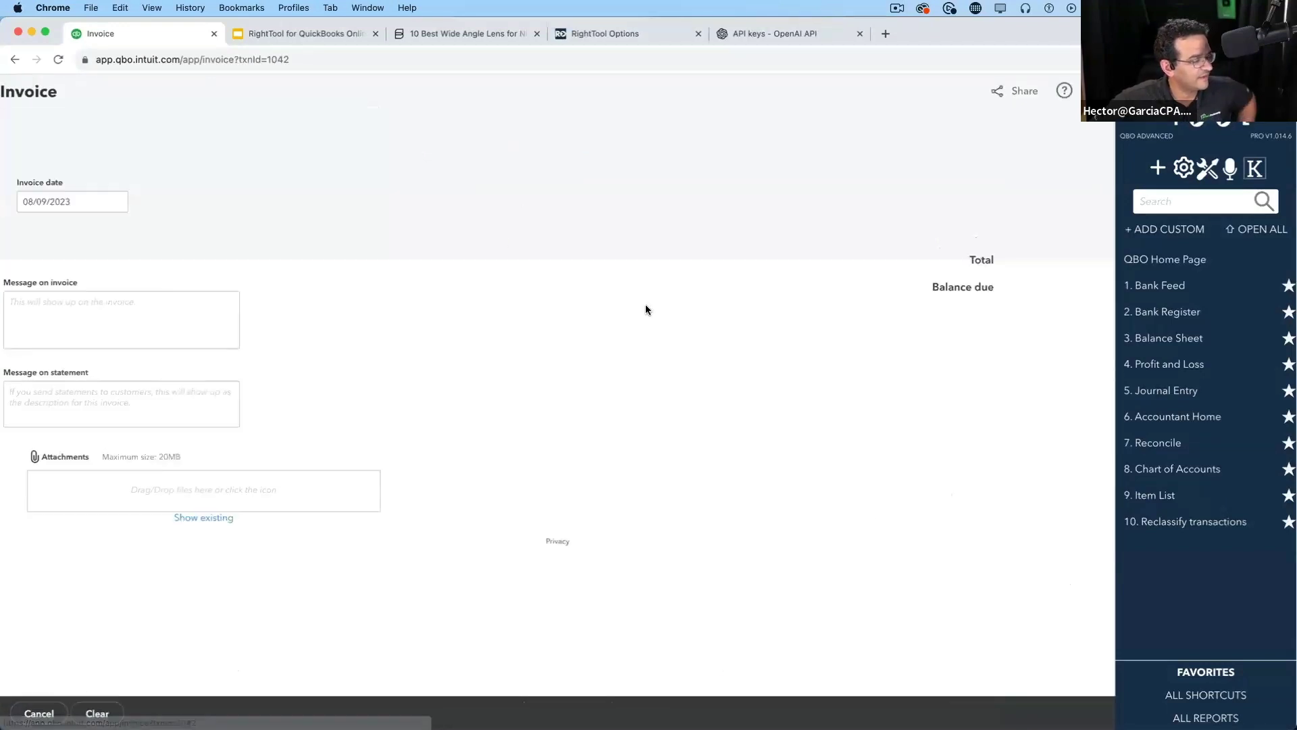
pyautogui.moveTo(353, 267); pyautogui.dragTo(295, 265)
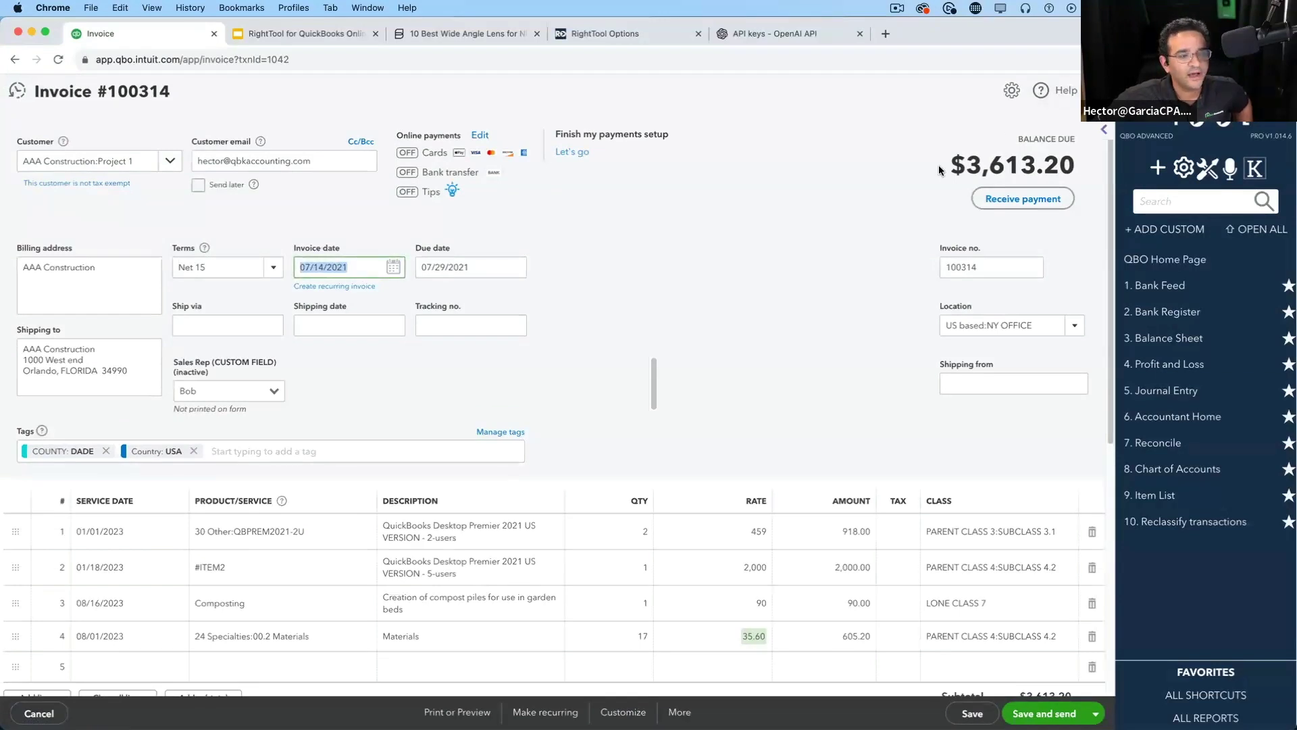
# Review invoice 100314's $3,613.20 balance due and its first line quantity
pyautogui.moveTo(944, 165); pyautogui.dragTo(1075, 165)
pyautogui.click(706, 370)
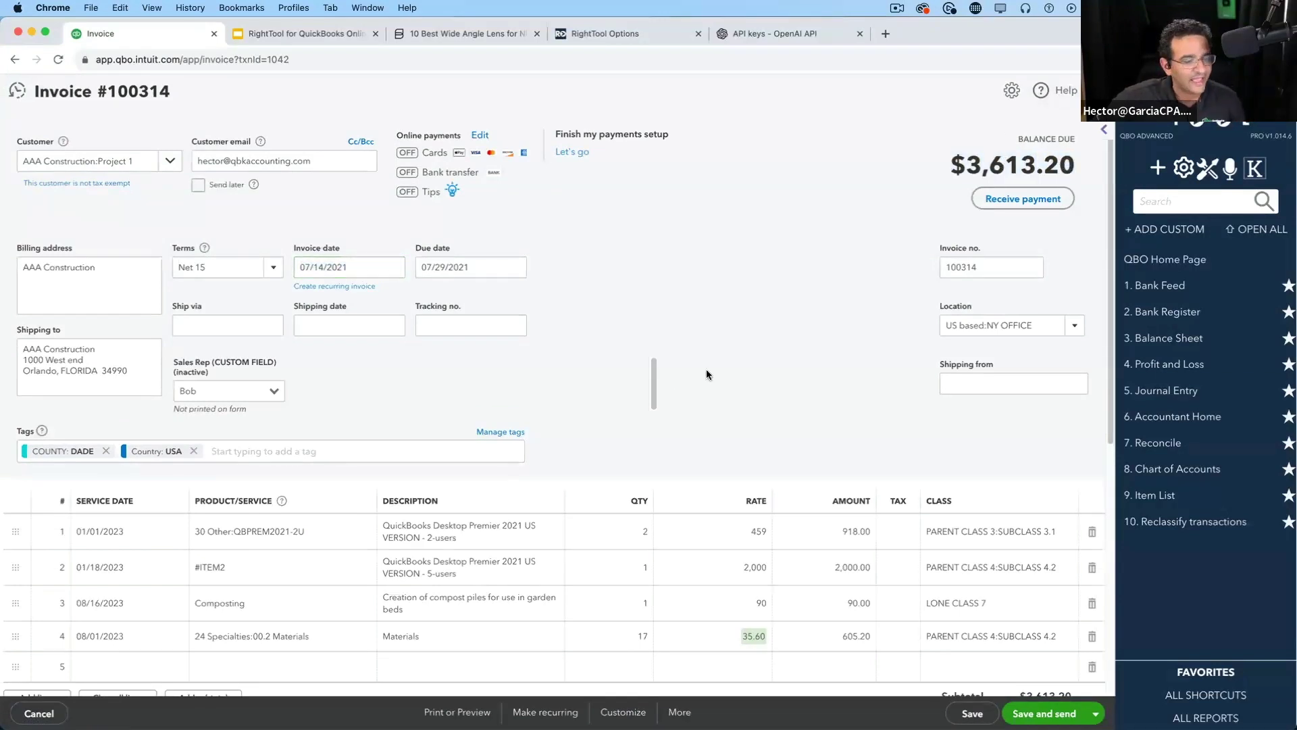
pyautogui.scroll(-2, 702, 377)
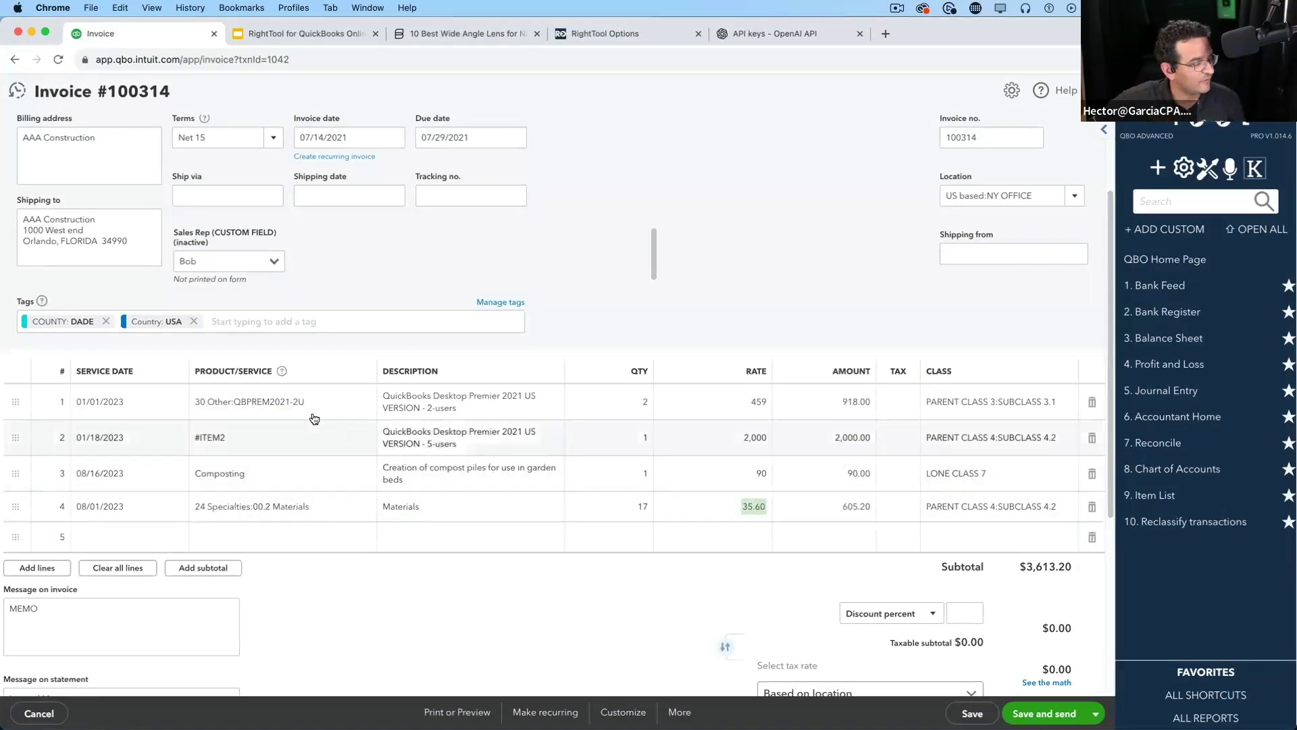
pyautogui.click(284, 410)
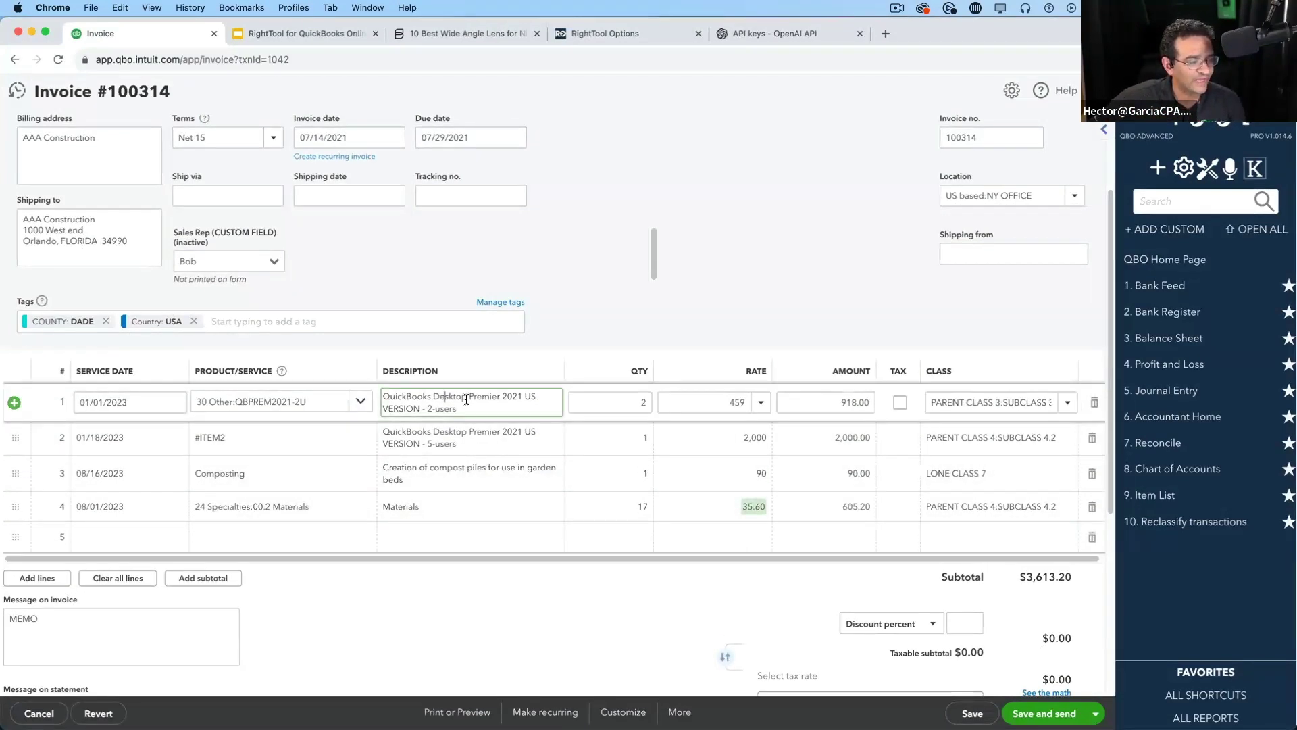
pyautogui.click(606, 395)
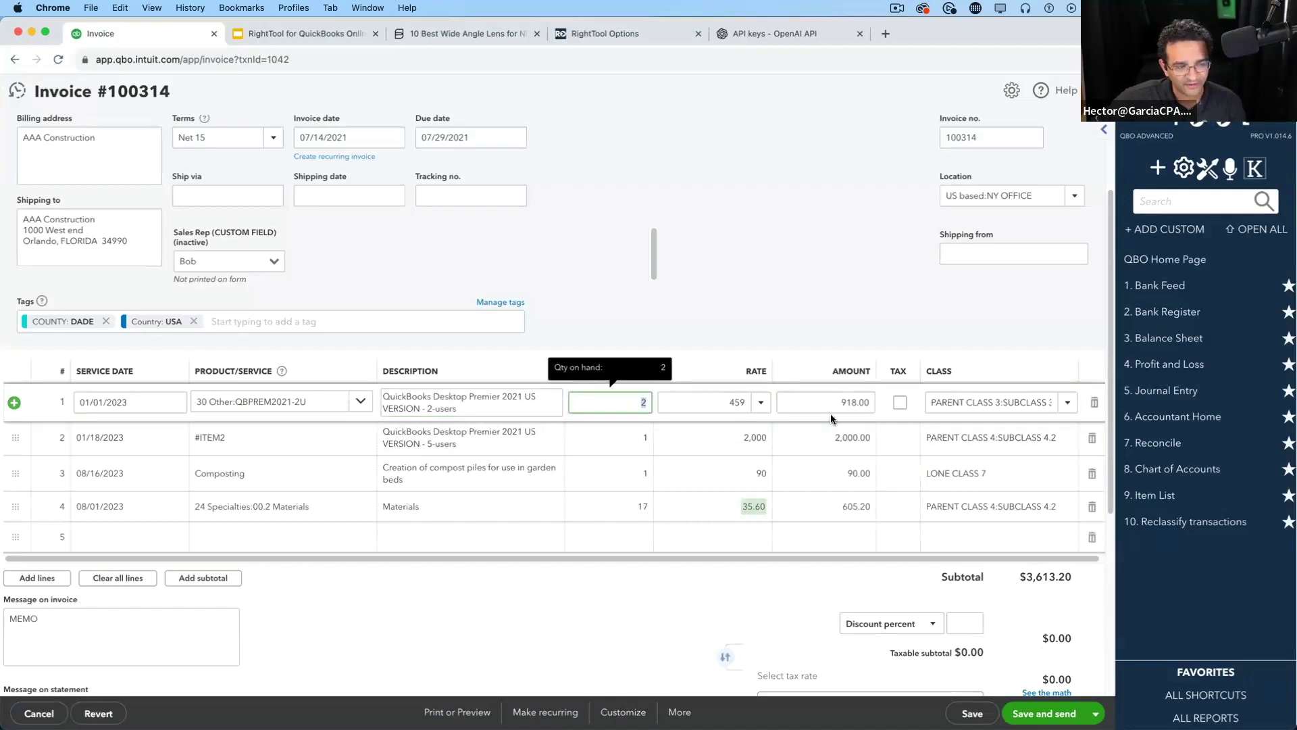
pyautogui.click(604, 620)
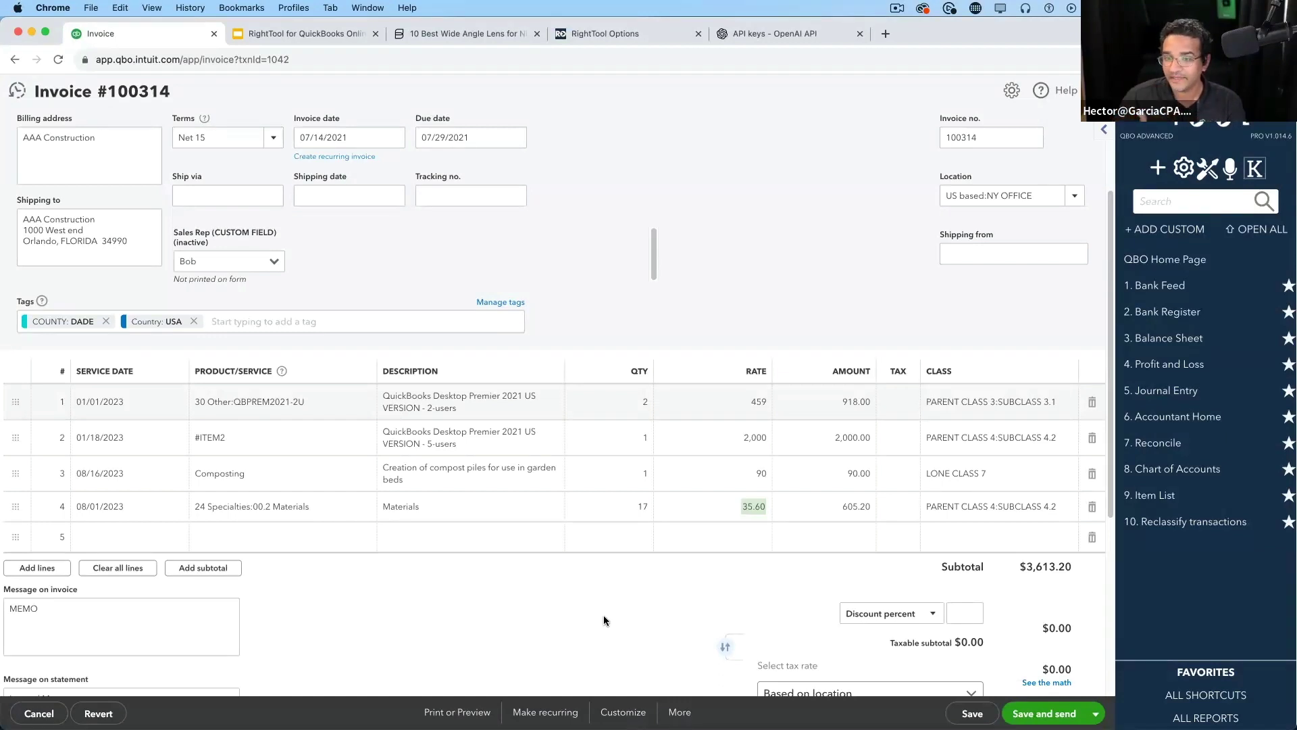
pyautogui.scroll(3, 605, 569)
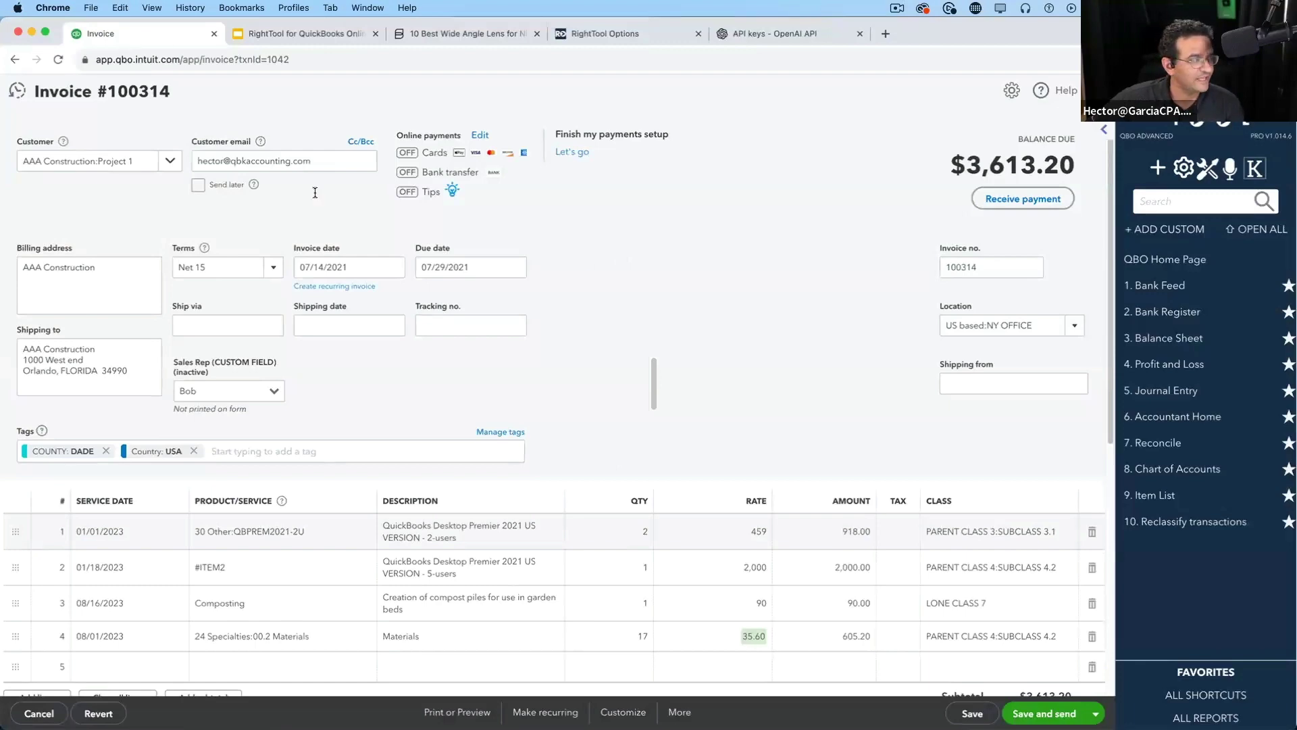
pyautogui.scroll(-5, 691, 525)
pyautogui.scroll(5, 691, 526)
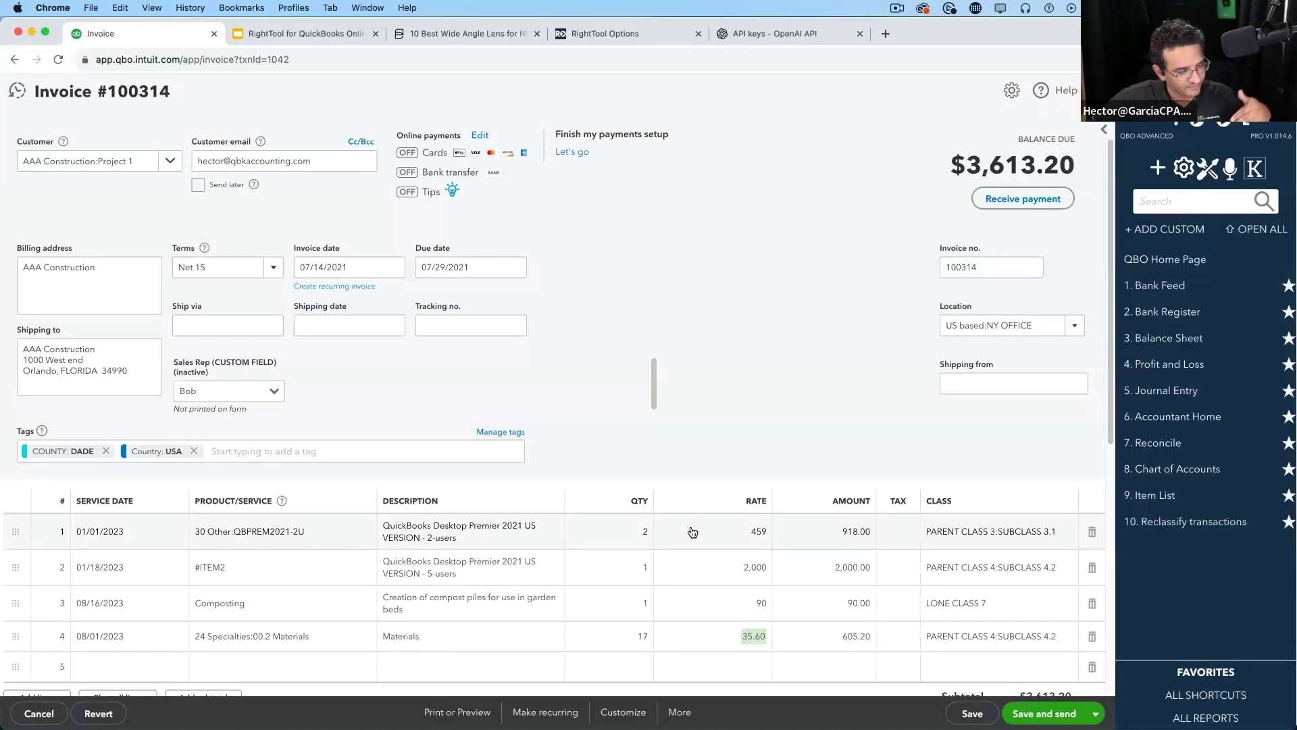
# Copy the invoice to a new credit memo with More > Copy To Credit, discarding changes
pyautogui.click(679, 713)
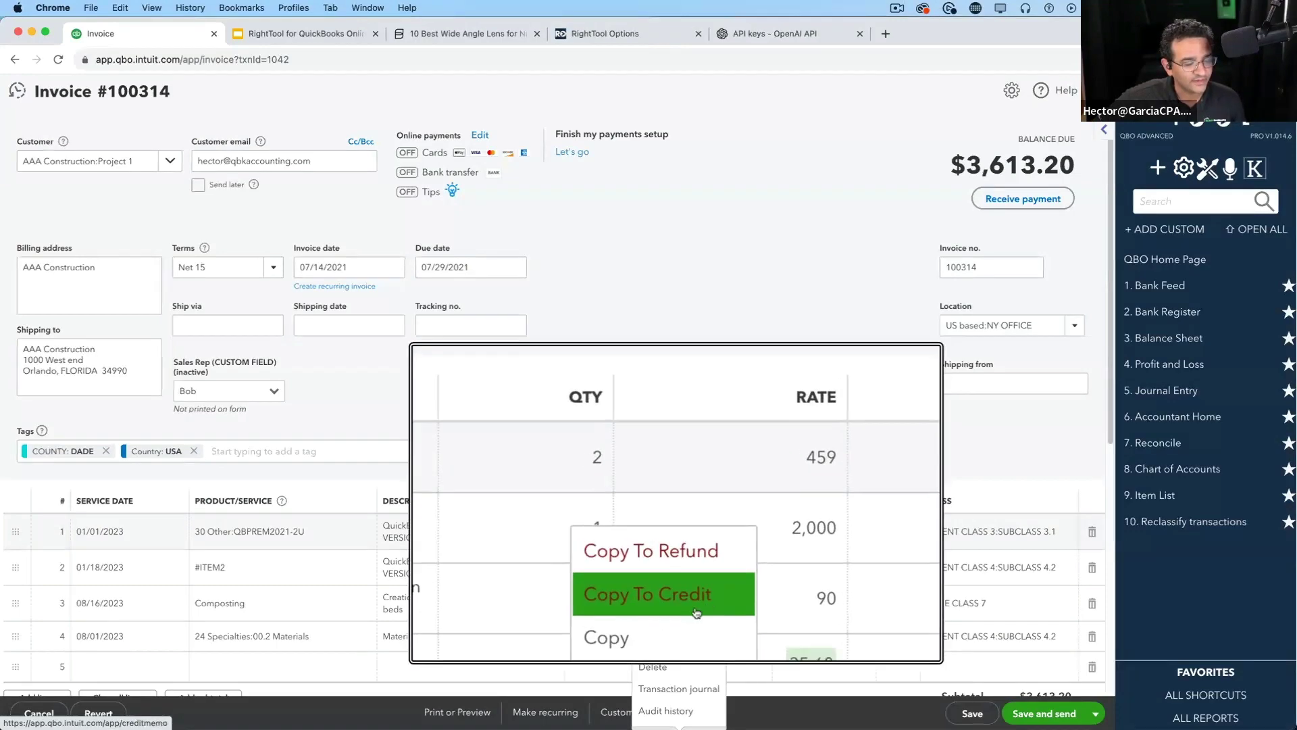
pyautogui.click(695, 607)
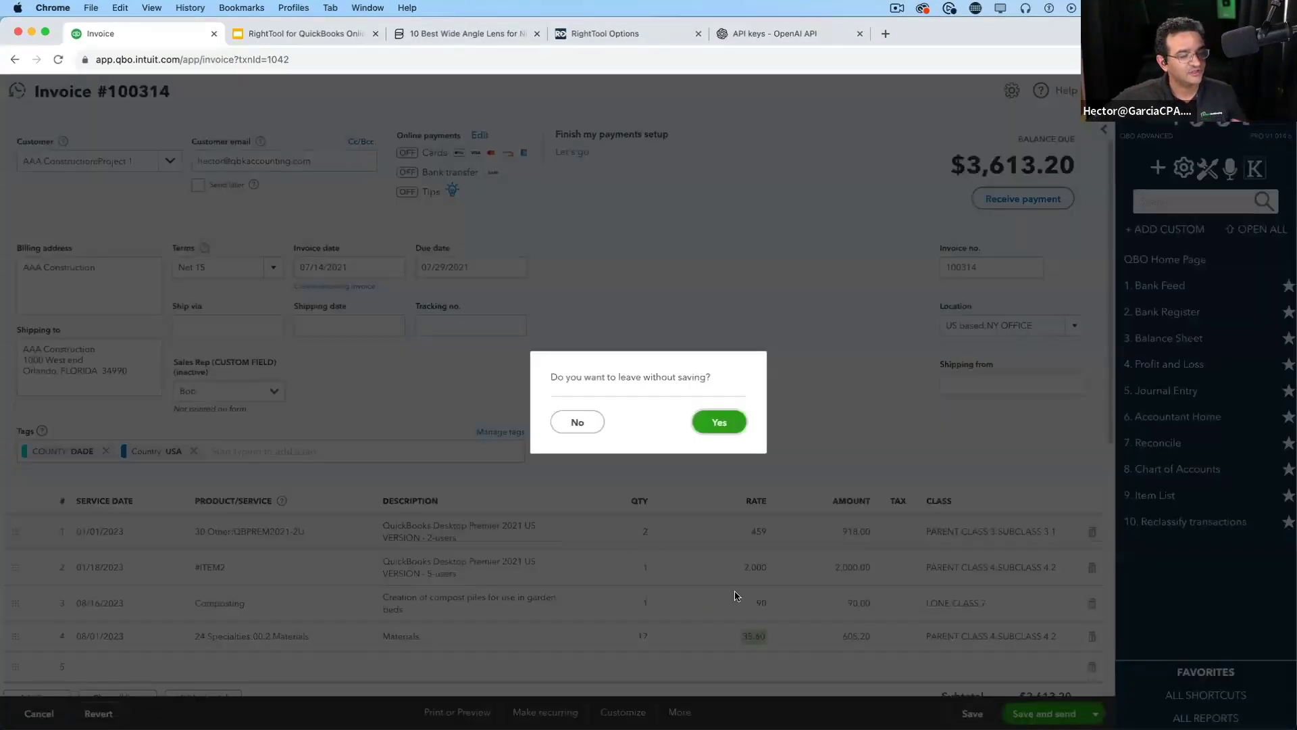
pyautogui.click(721, 423)
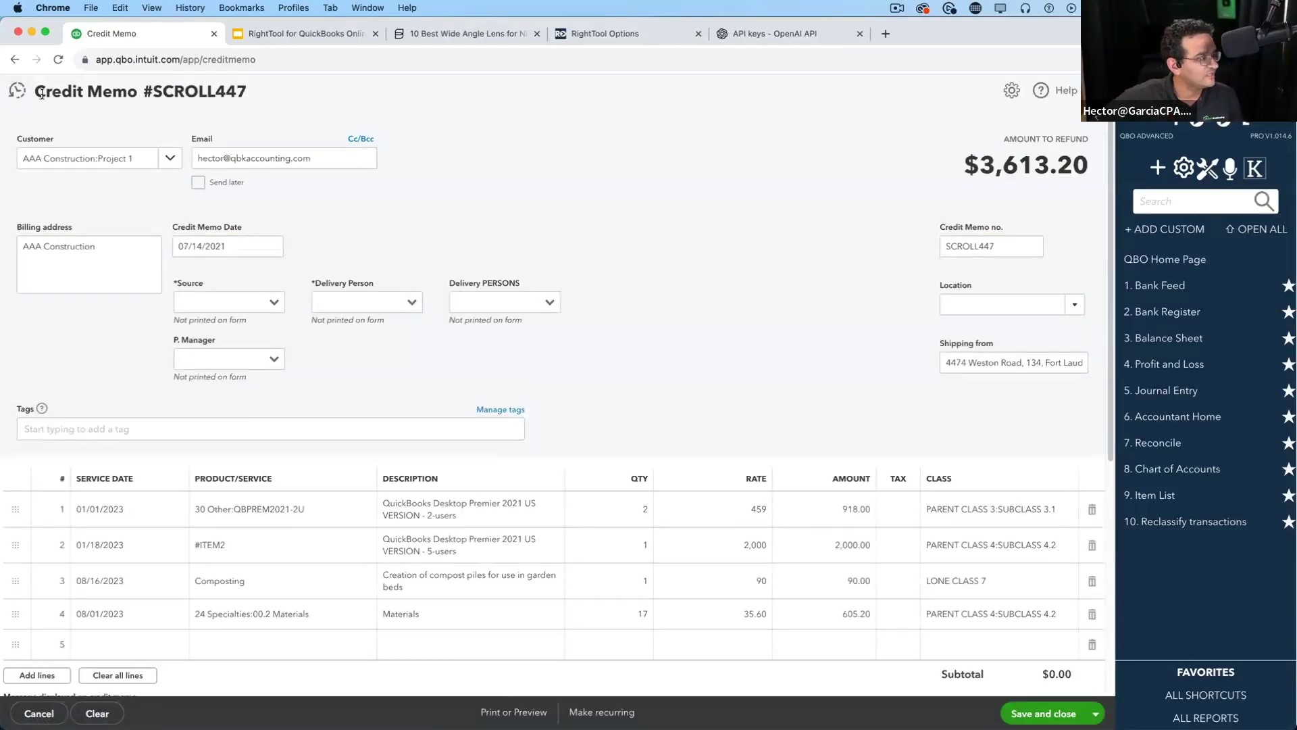
# Change Credit Memo #SCROLL447's date from 07/14/2021 to today, 08/09/2023, and save and close it
pyautogui.moveTo(42, 94); pyautogui.dragTo(234, 108)
pyautogui.click(672, 234)
pyautogui.scroll(-3, 708, 450)
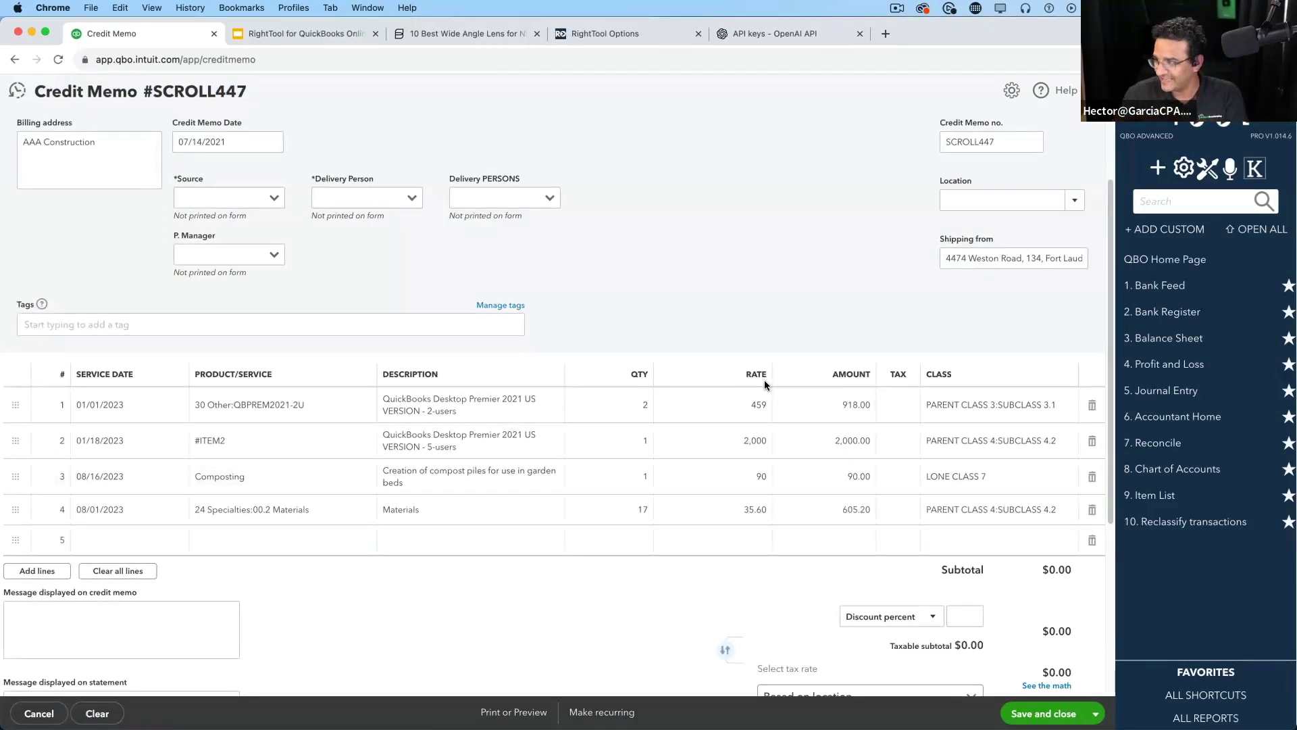
pyautogui.scroll(3, 655, 343)
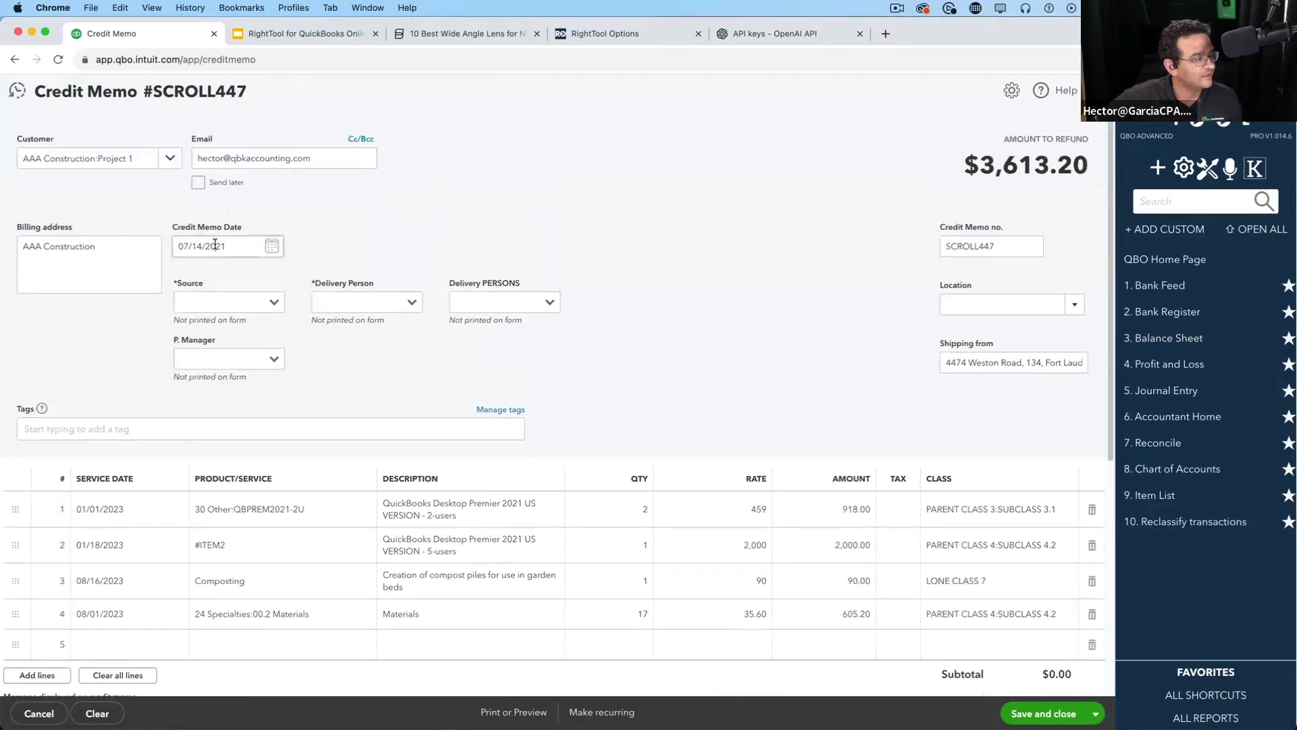
pyautogui.click(215, 245)
pyautogui.press('t')
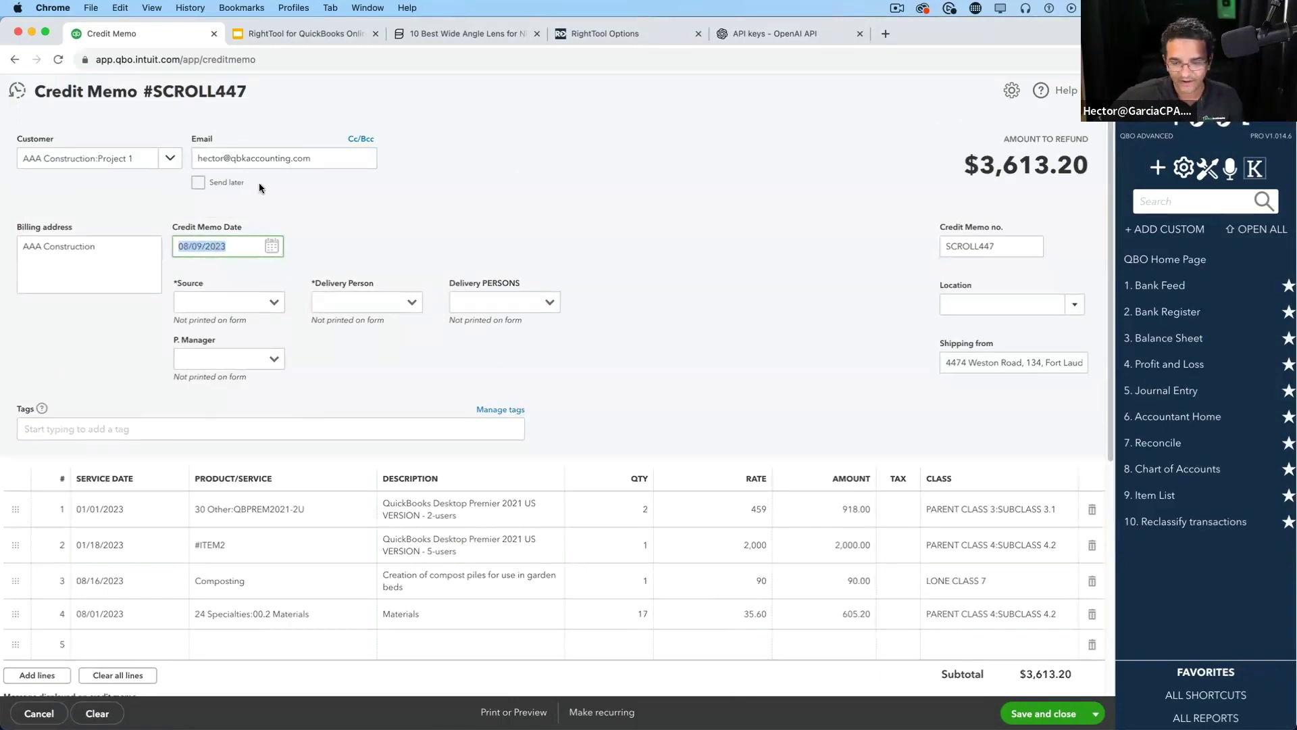
pyautogui.scroll(-3, 643, 308)
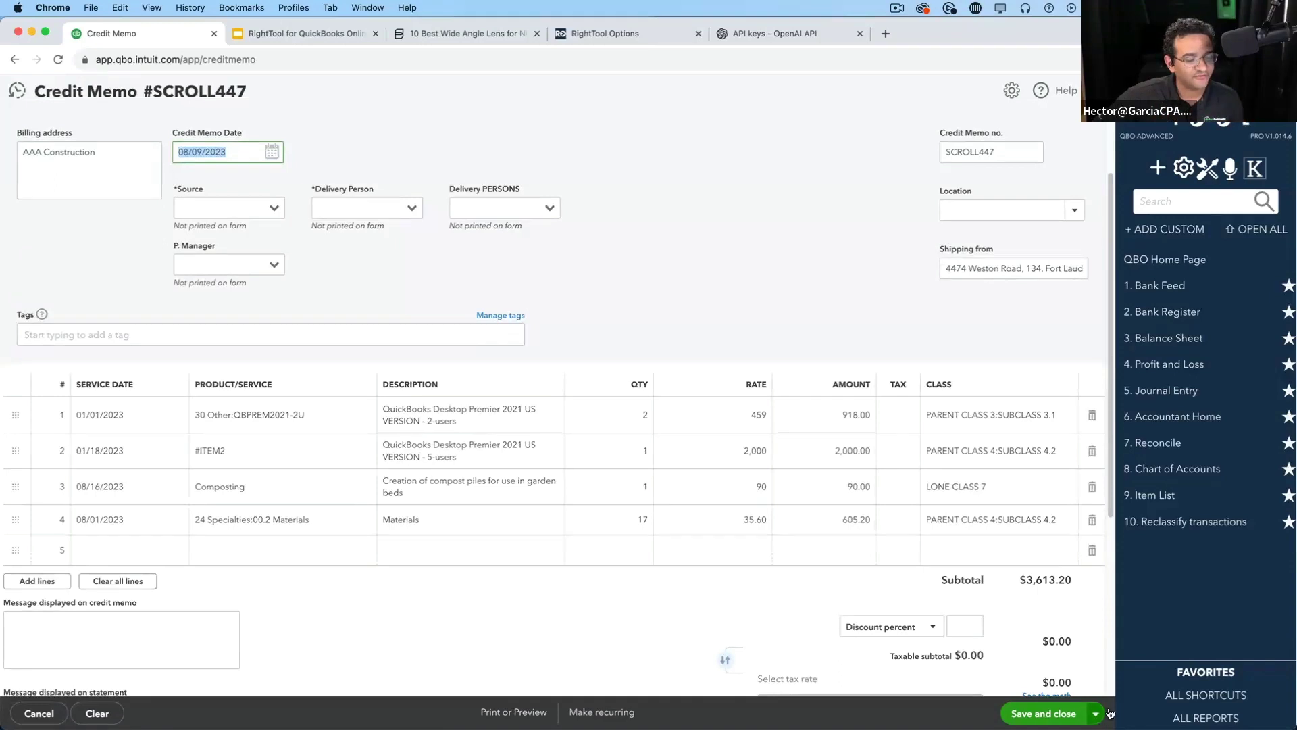
pyautogui.click(1049, 714)
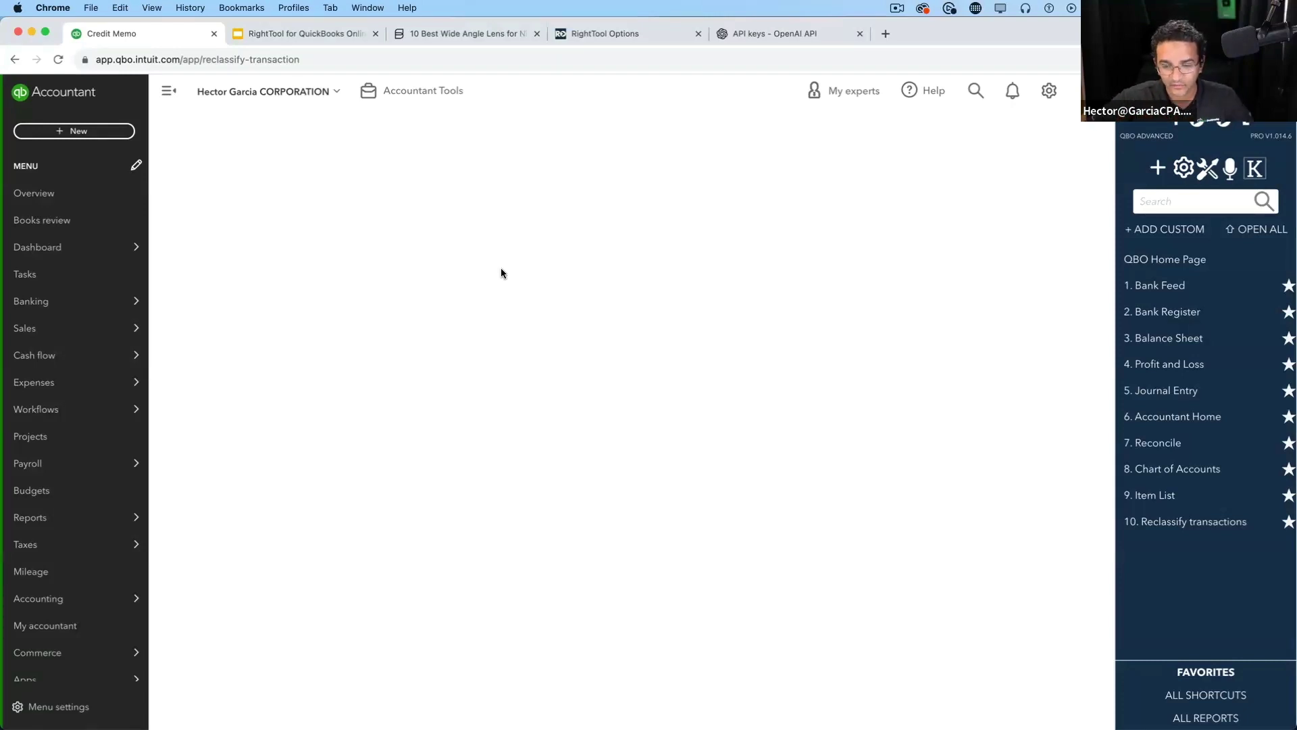
# Open the recent 02/08/2023 bill for $77,275.00
pyautogui.click(61, 135)
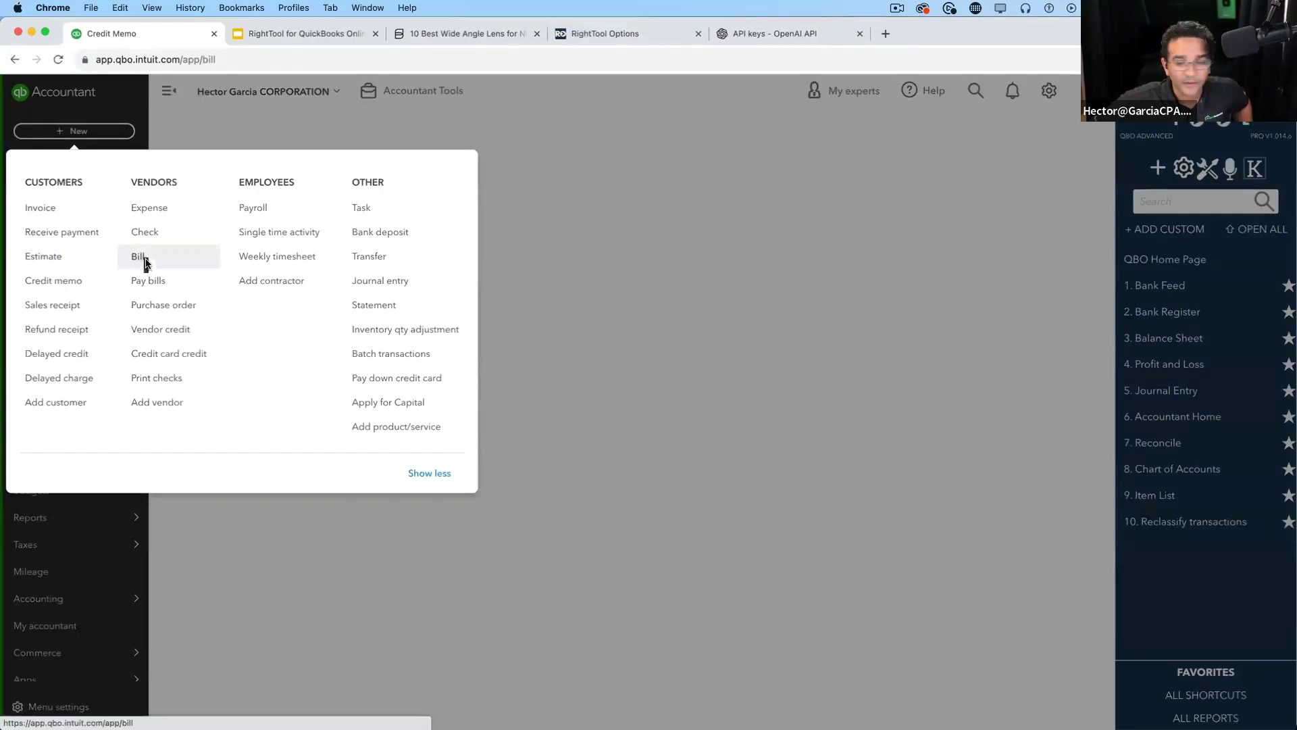
pyautogui.click(137, 256)
pyautogui.click(18, 90)
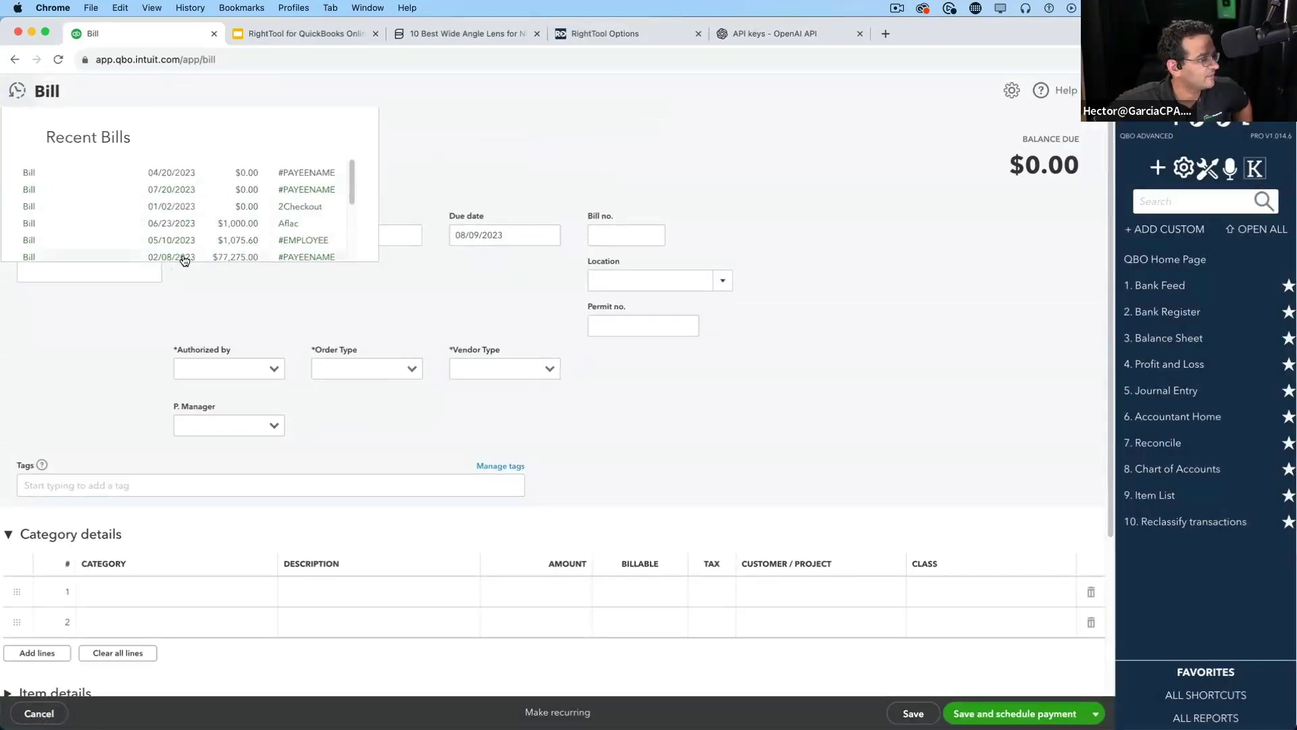
pyautogui.click(183, 258)
# Give line 2 the 5040 Utilities Expense category with 275.00, and set line 1 to 77,000.00
pyautogui.scroll(-4, 801, 419)
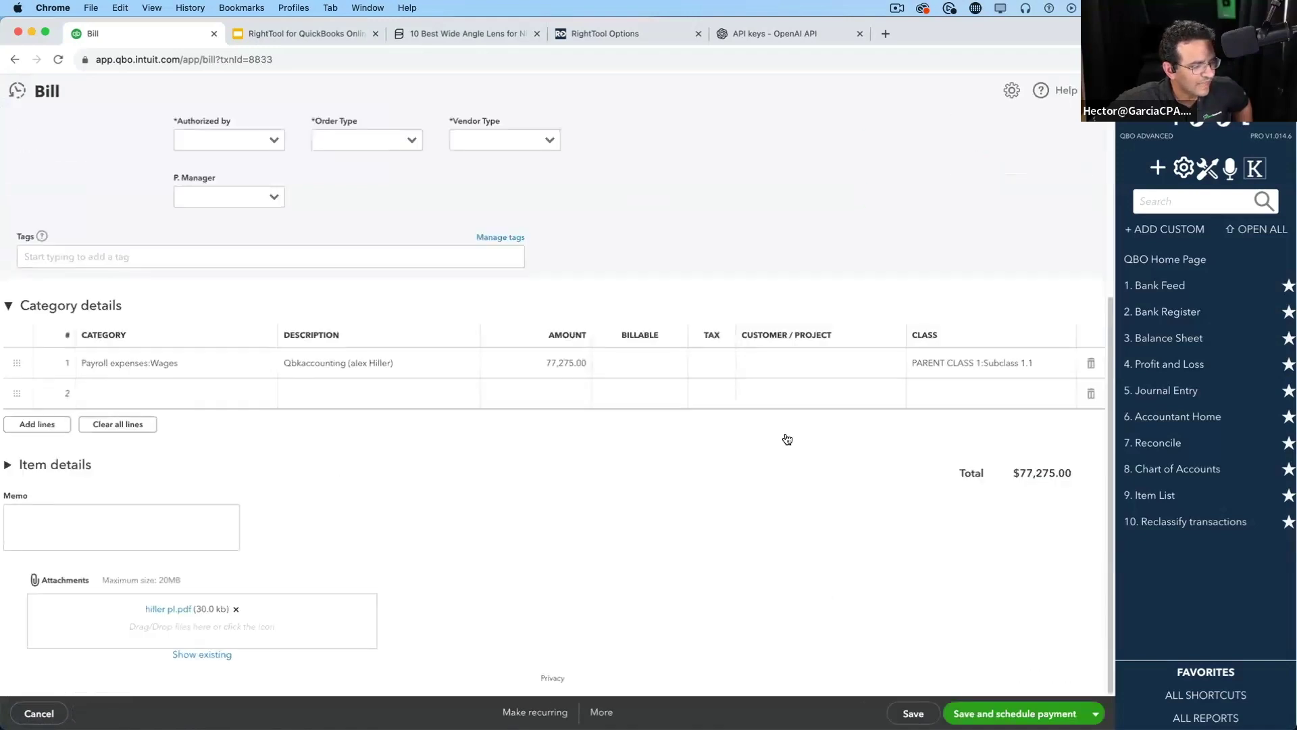
pyautogui.click(221, 398)
pyautogui.click(268, 393)
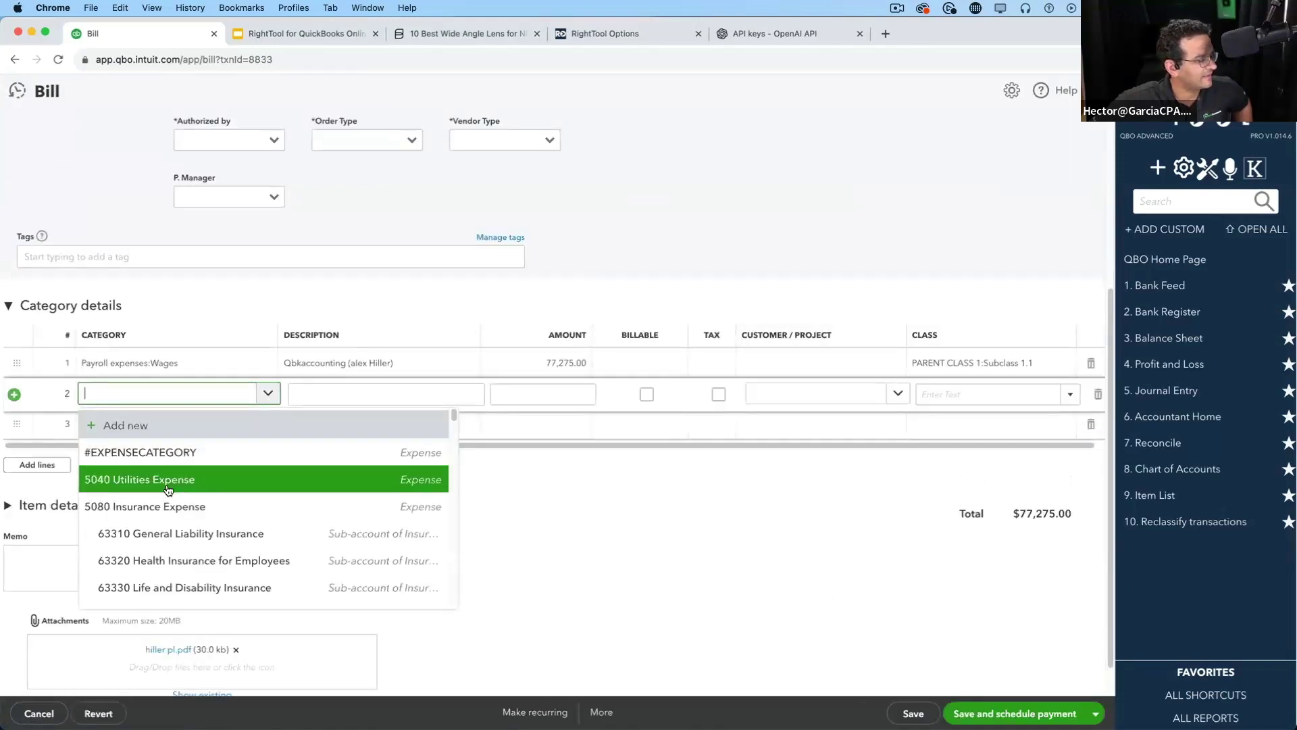
pyautogui.click(169, 483)
pyautogui.click(568, 397)
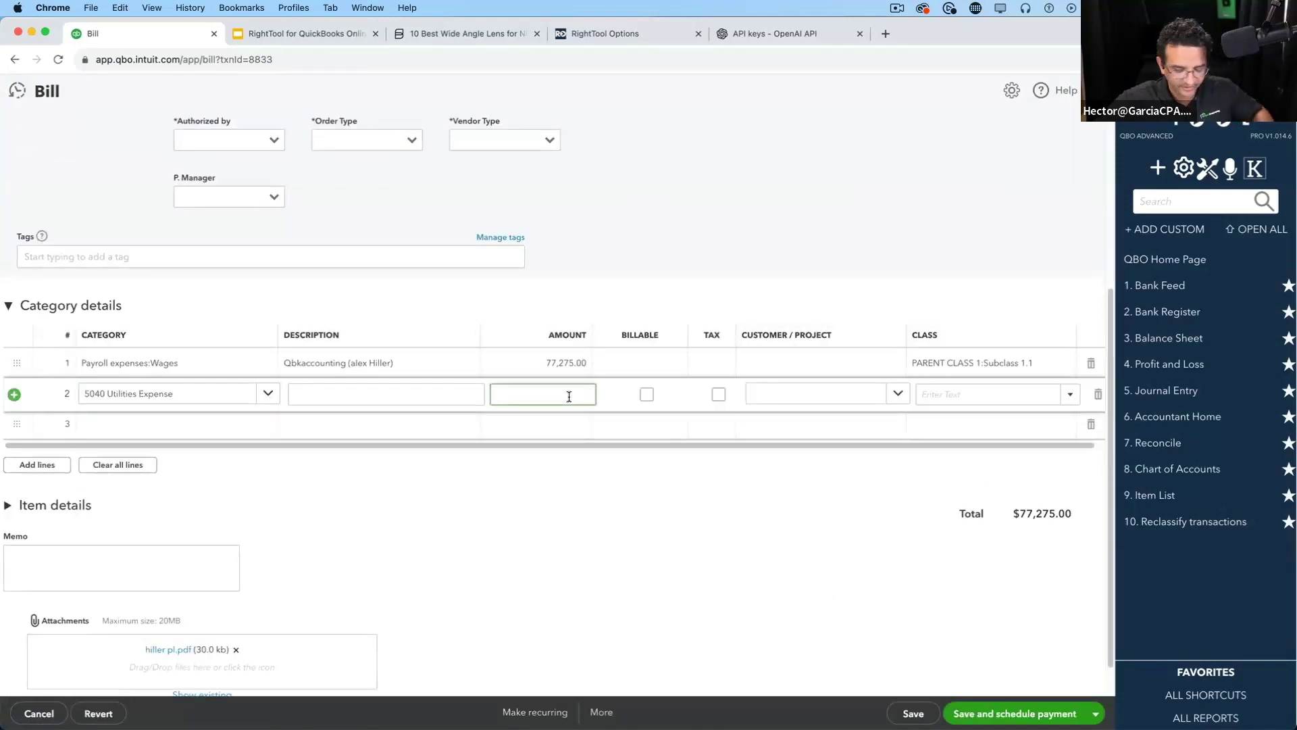
pyautogui.write('275')
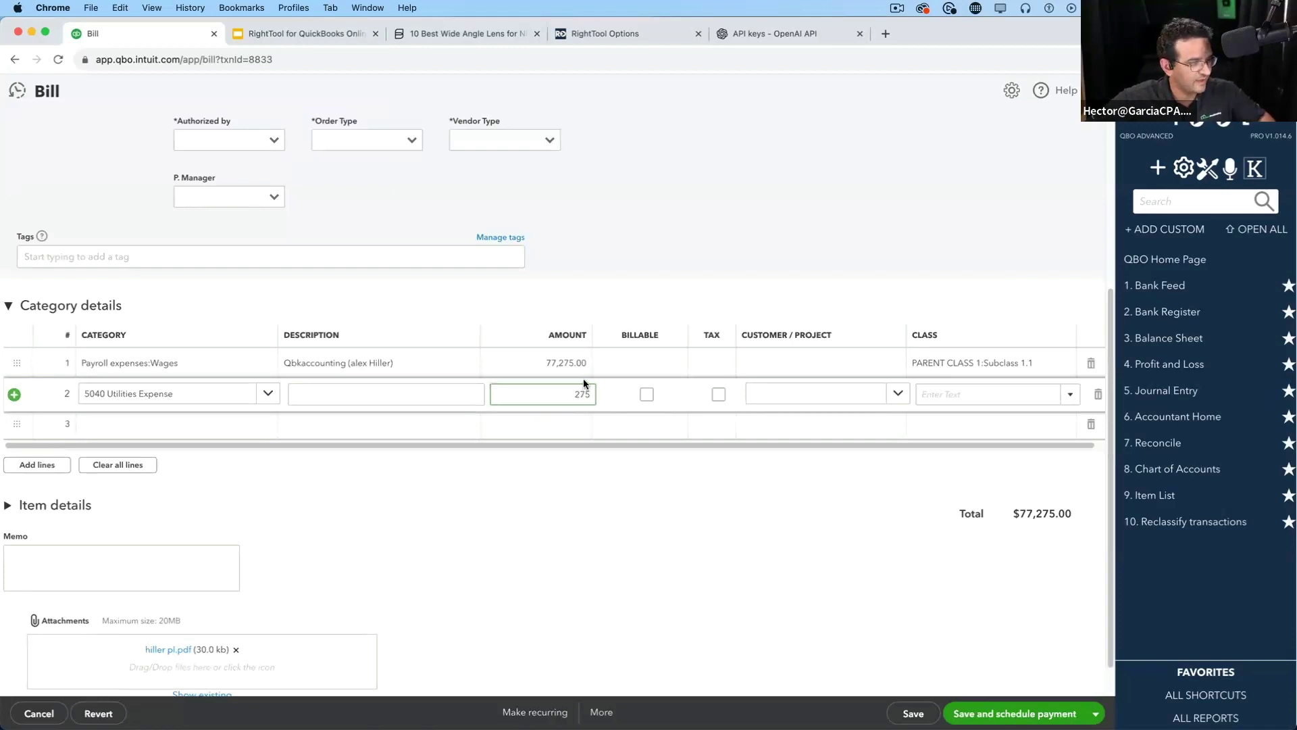
pyautogui.click(564, 366)
pyautogui.moveTo(565, 366); pyautogui.dragTo(612, 368)
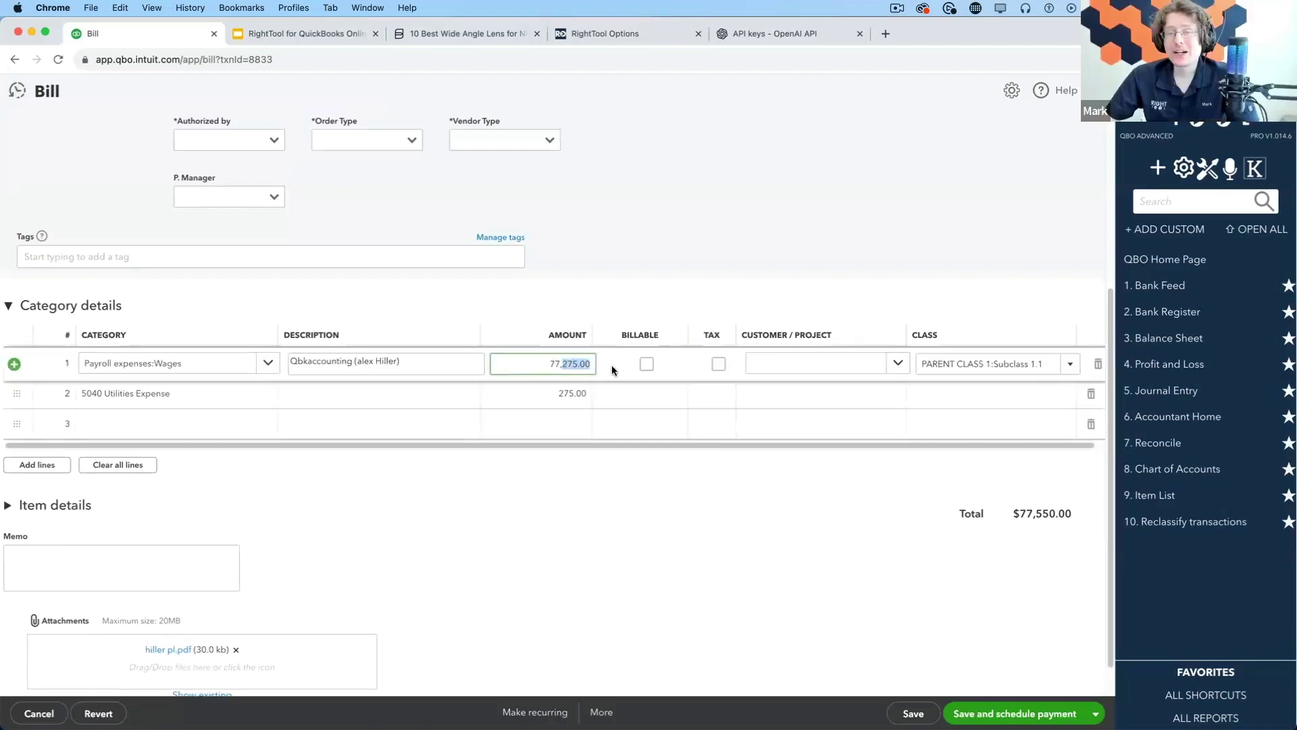
pyautogui.write('000')
pyautogui.press('Tab')
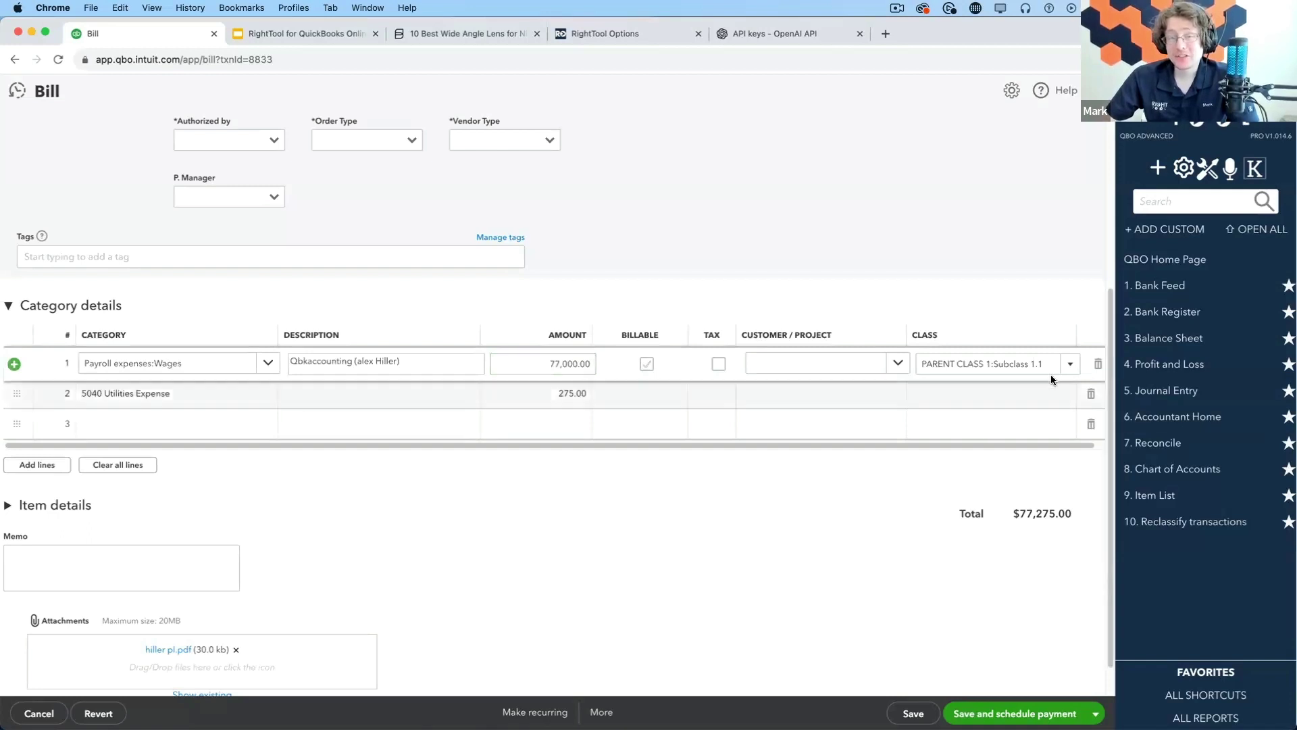
# Assign PARENT CLASS 1 and AAA Construction:Project 1 to line 2, and customer 7 eleven 2 to line 1
pyautogui.click(1013, 395)
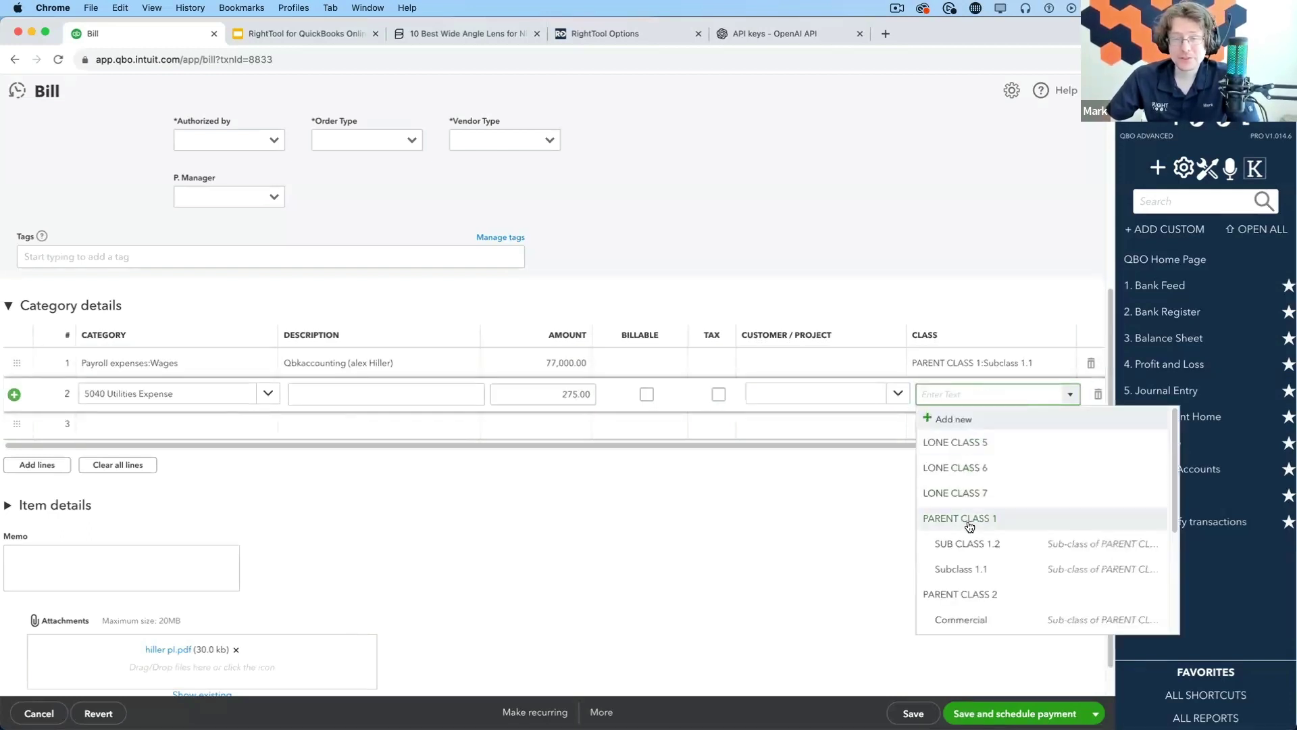
pyautogui.click(971, 526)
pyautogui.click(897, 368)
pyautogui.click(896, 369)
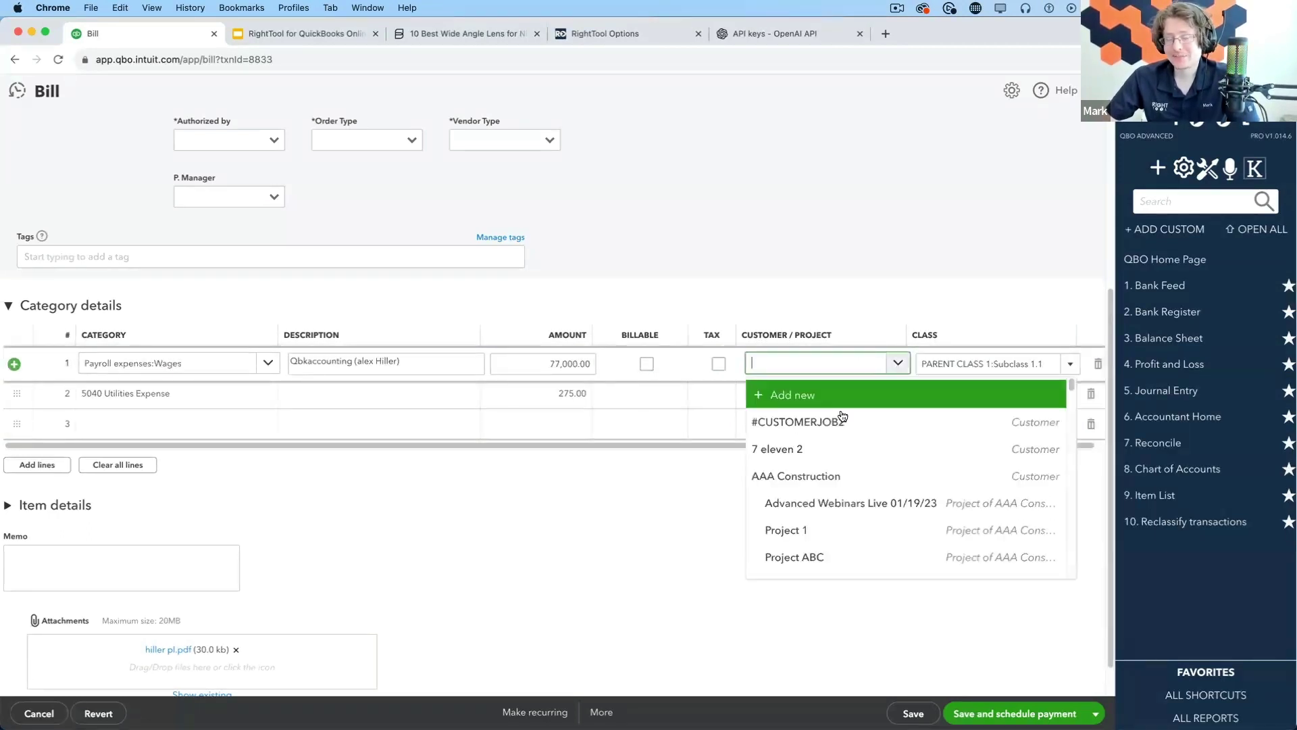
pyautogui.click(820, 454)
pyautogui.click(897, 400)
pyautogui.click(898, 401)
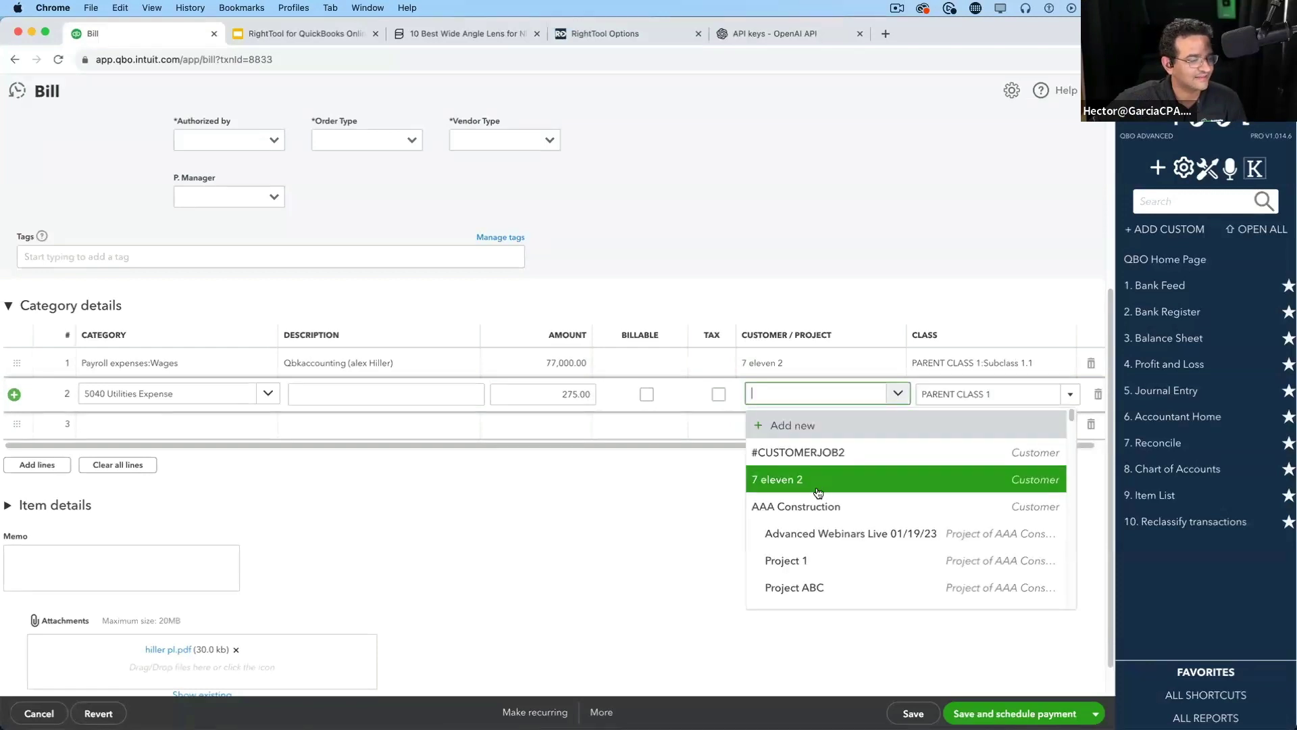
pyautogui.click(811, 559)
# Paste line 1's description into line 2 and save the bill
pyautogui.click(346, 374)
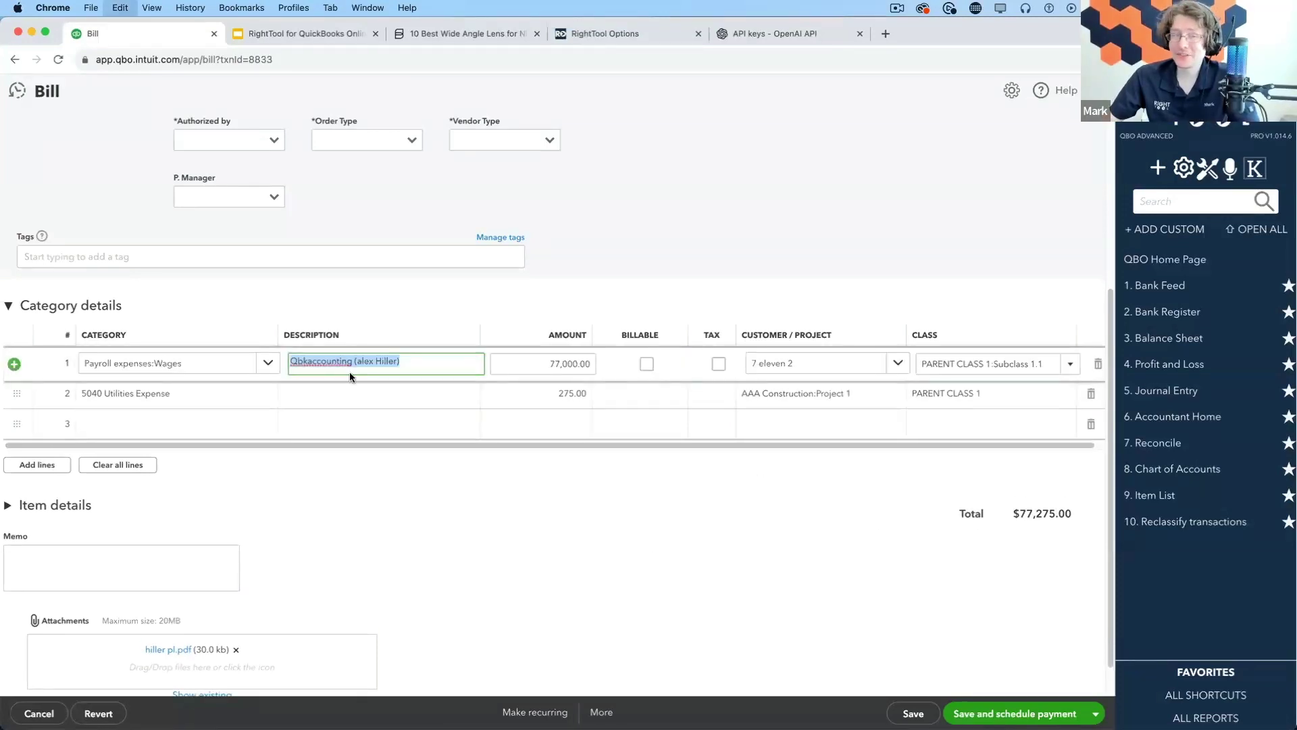
pyautogui.click(349, 396)
pyautogui.press('super+v')
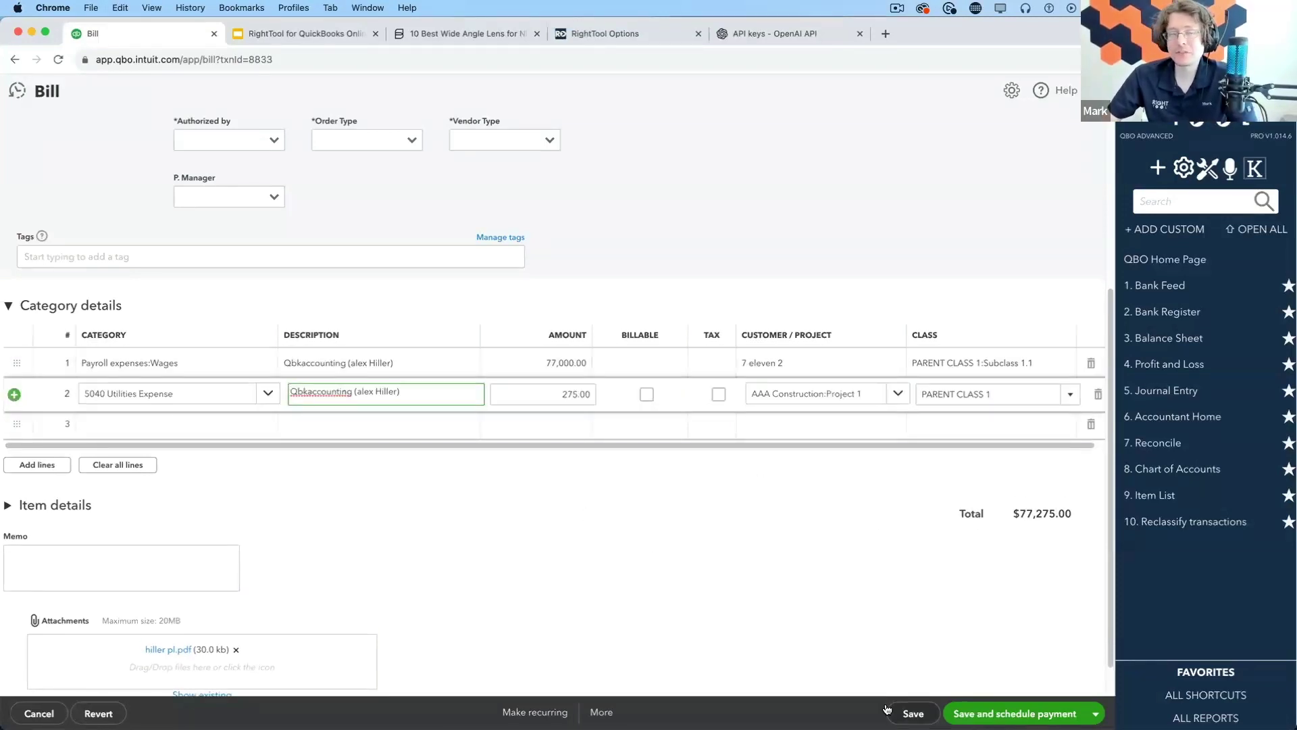
pyautogui.click(912, 712)
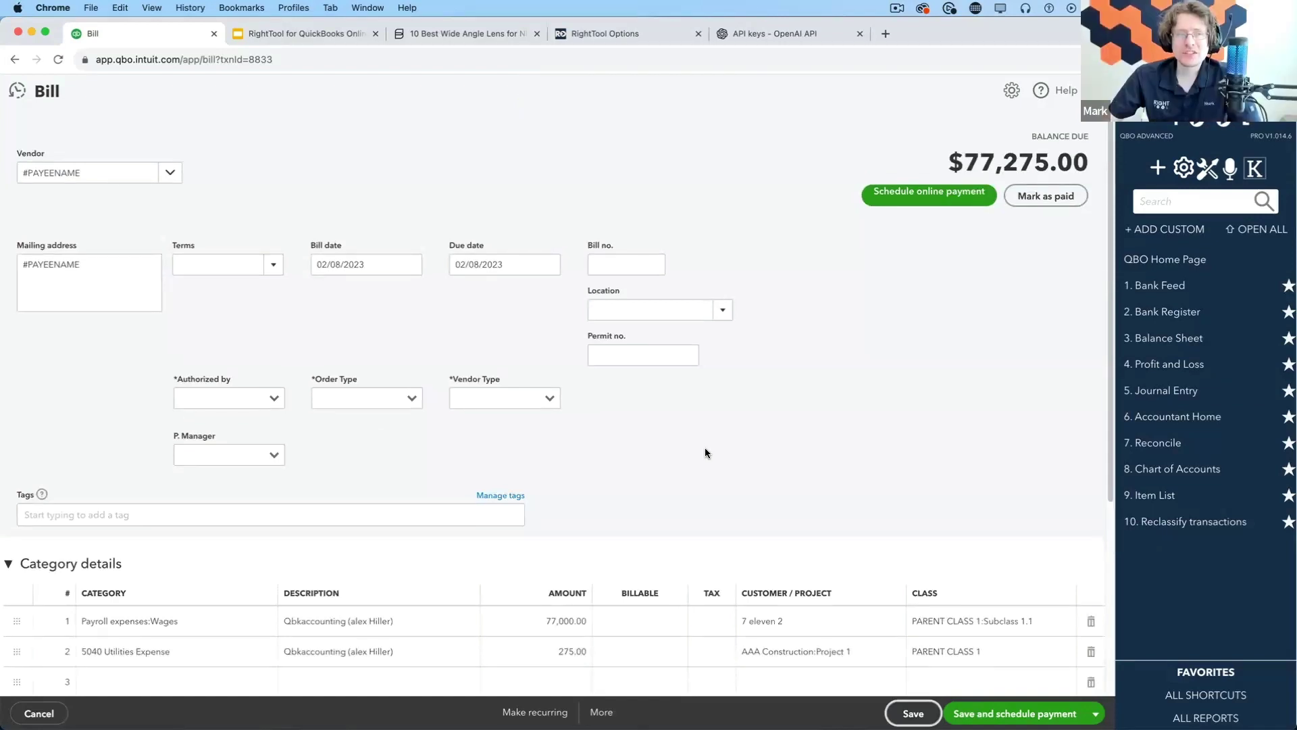
# Show the saved bill's More actions list, then close it without choosing anything
pyautogui.scroll(-1, 705, 453)
pyautogui.scroll(1, 661, 356)
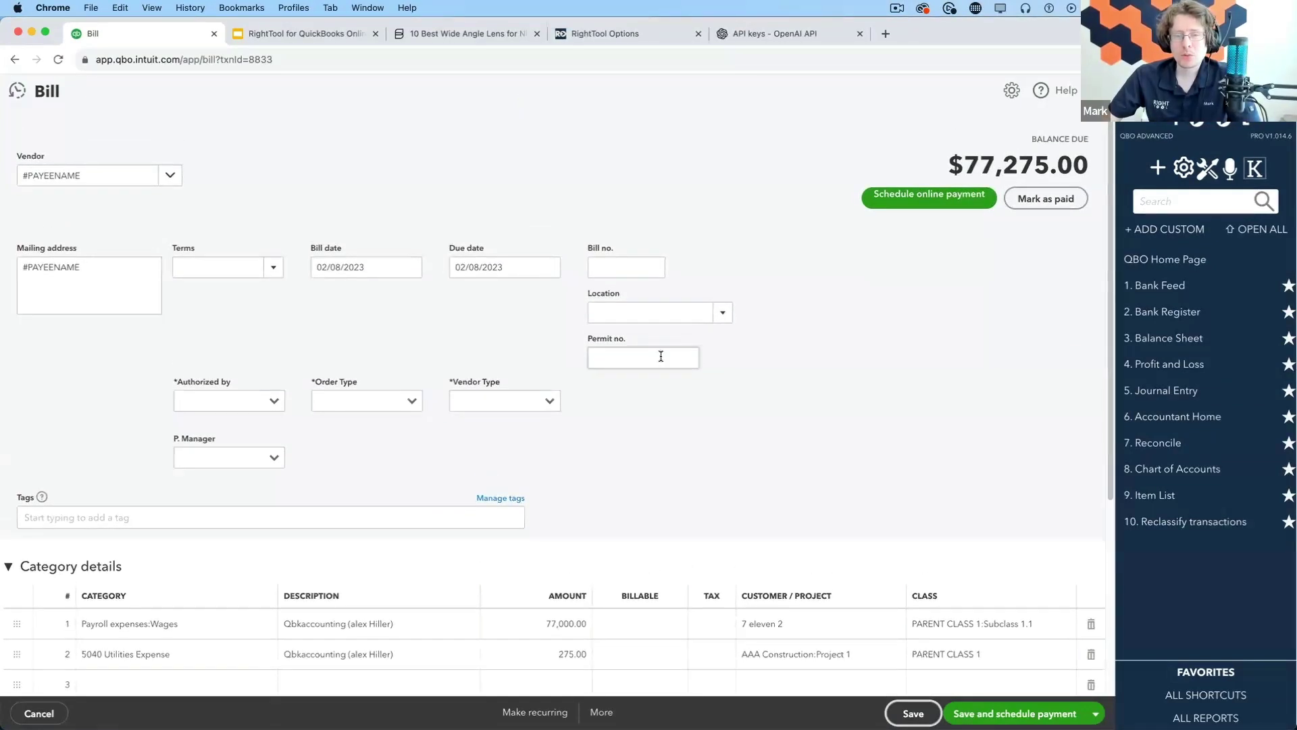
pyautogui.click(601, 716)
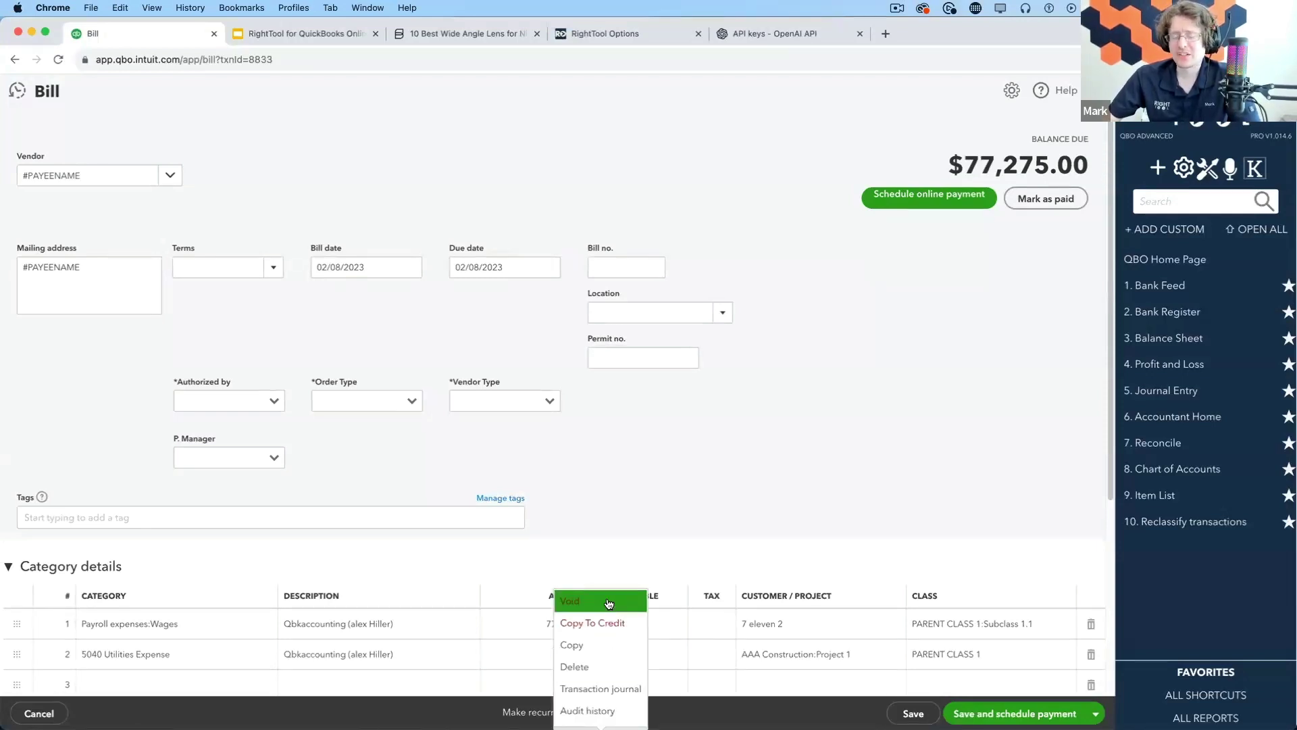
pyautogui.click(710, 568)
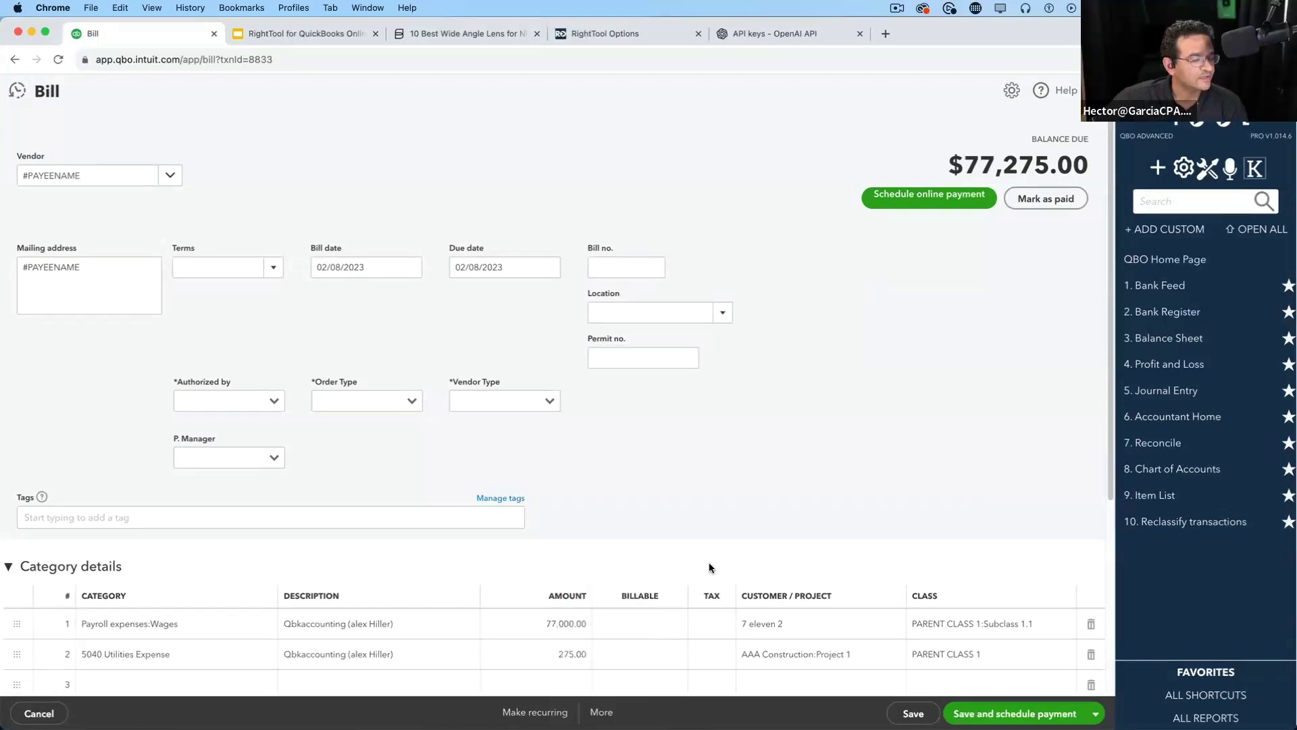
# Copy the bill into a new vendor credit with More > Copy To Credit
pyautogui.click(612, 710)
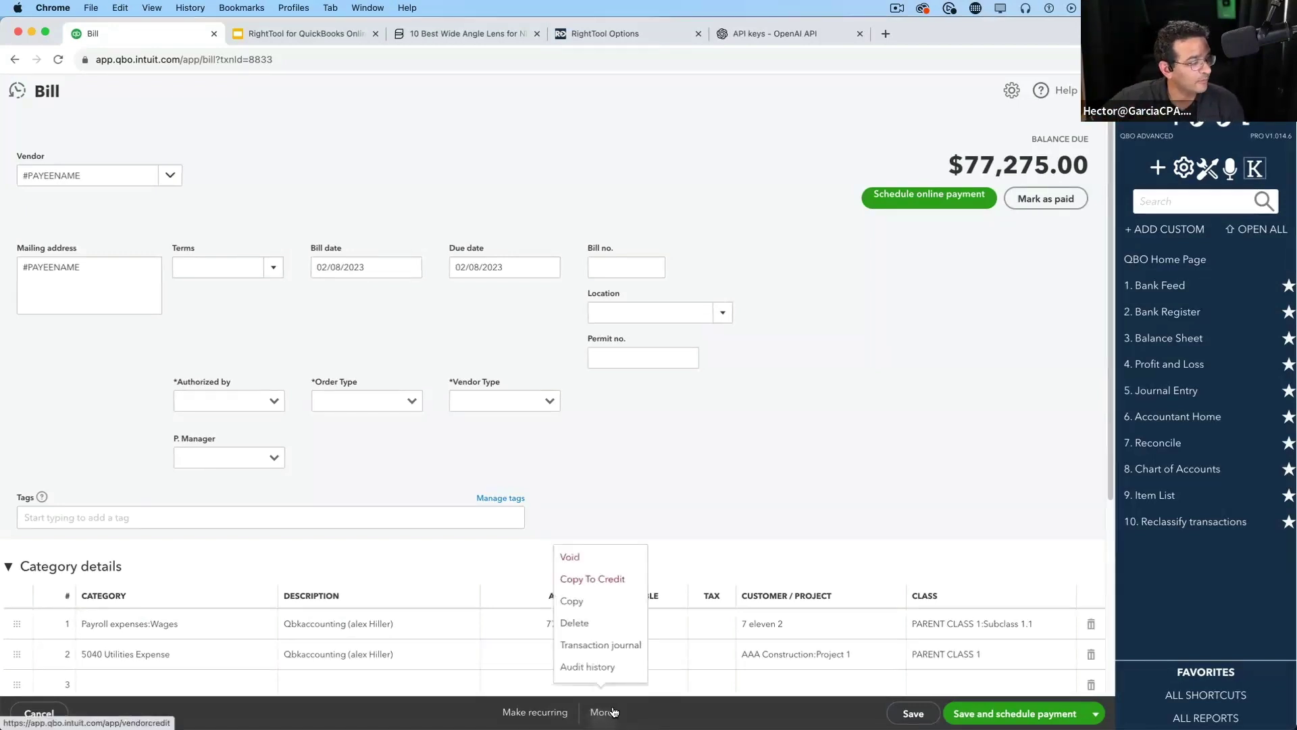
pyautogui.click(599, 585)
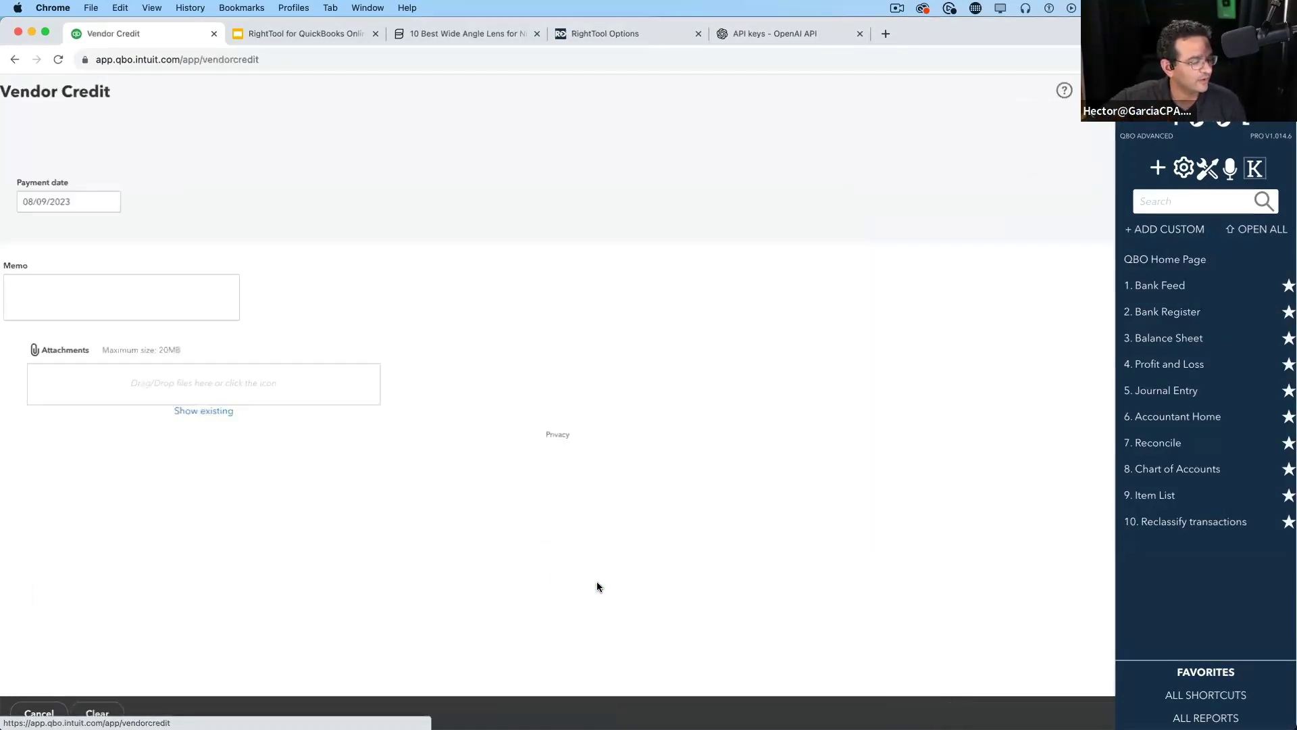
pyautogui.moveTo(39, 90); pyautogui.dragTo(160, 96)
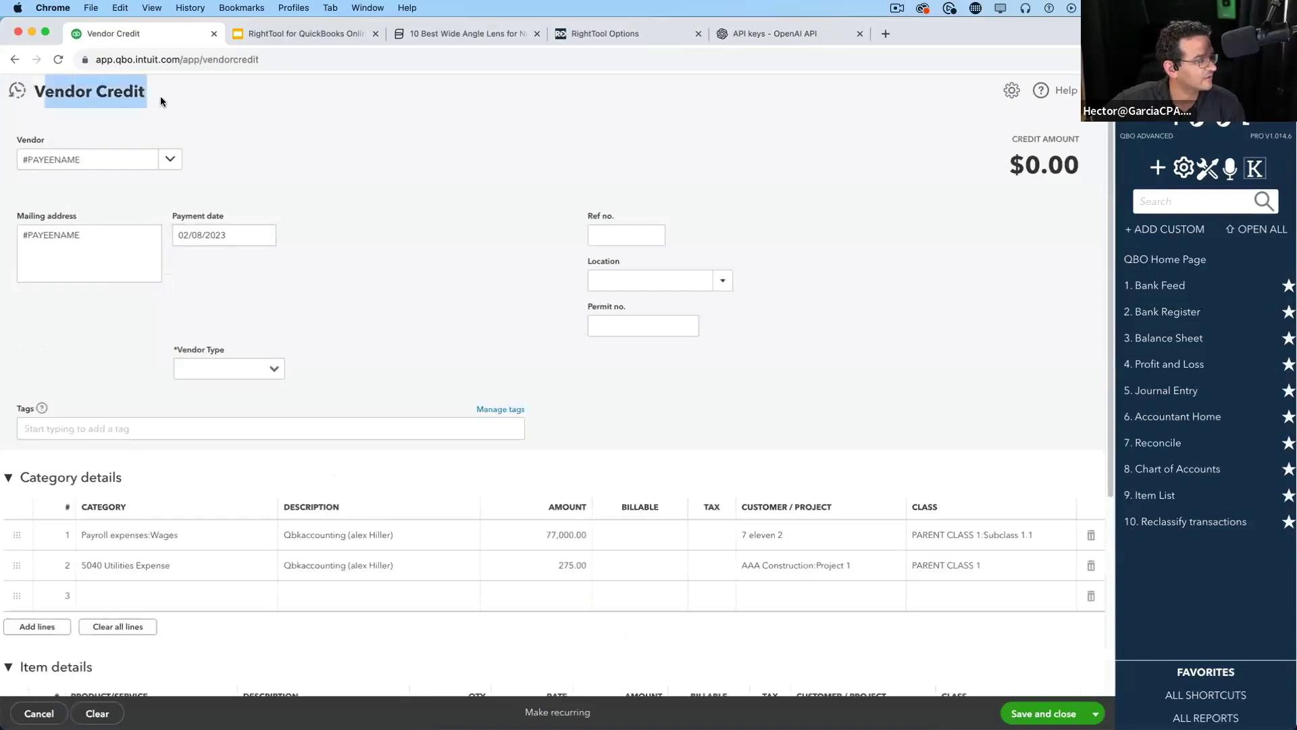
pyautogui.scroll(-1, 616, 471)
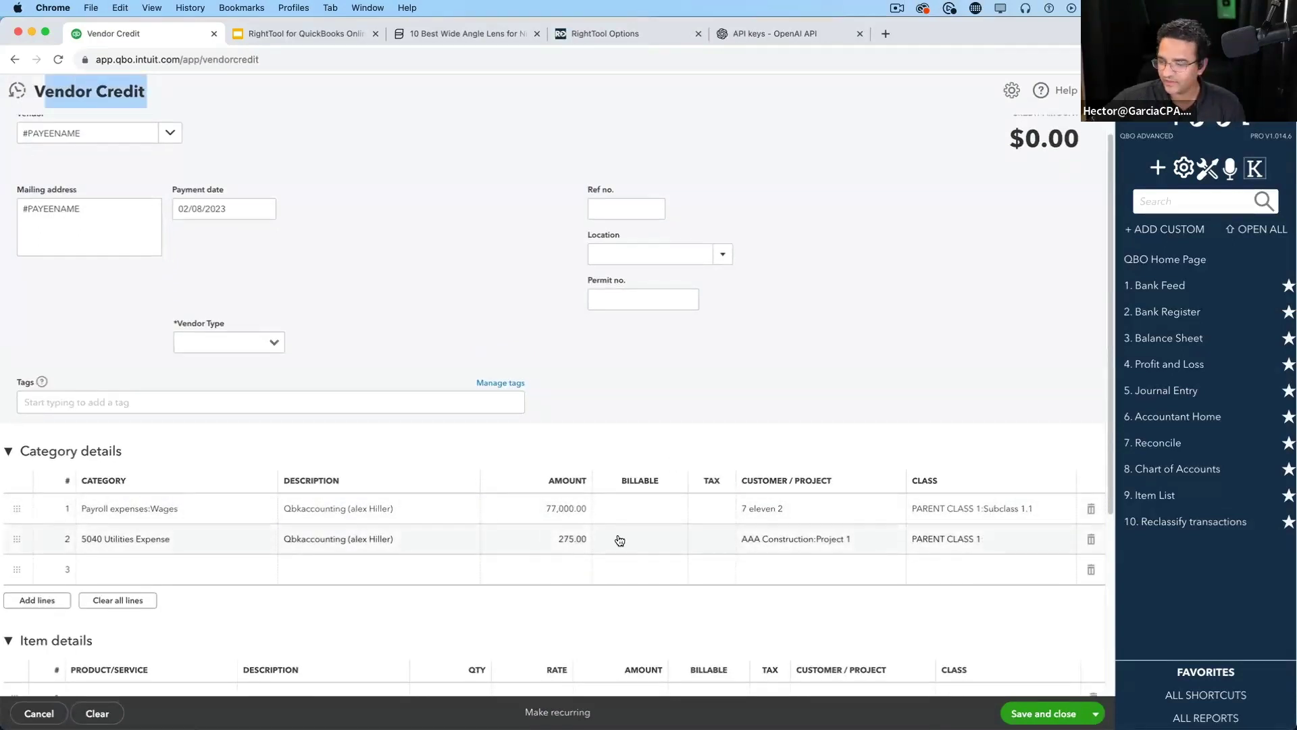
pyautogui.scroll(-1, 159, 518)
pyautogui.scroll(1, 270, 440)
pyautogui.scroll(1, 342, 377)
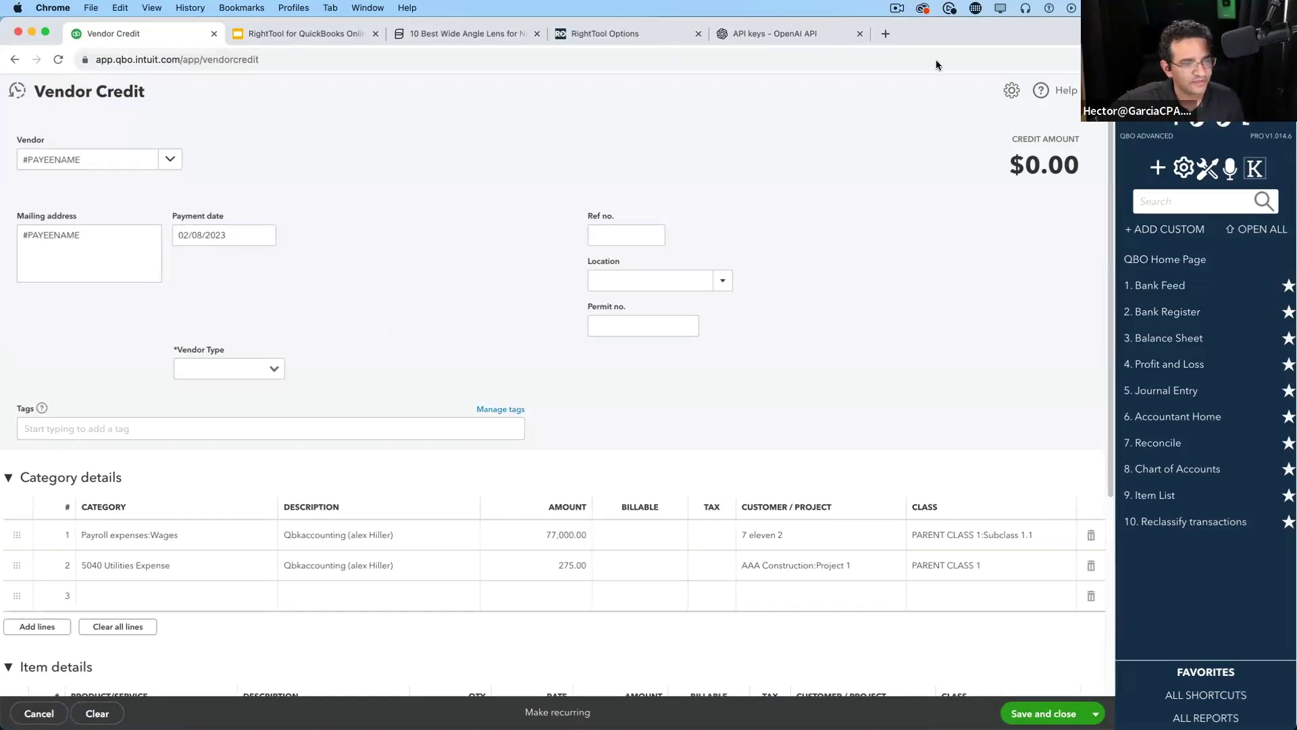
# Review the $77,275.00 credit's lines, including line 2's 275.00, and save and close it
pyautogui.click(638, 559)
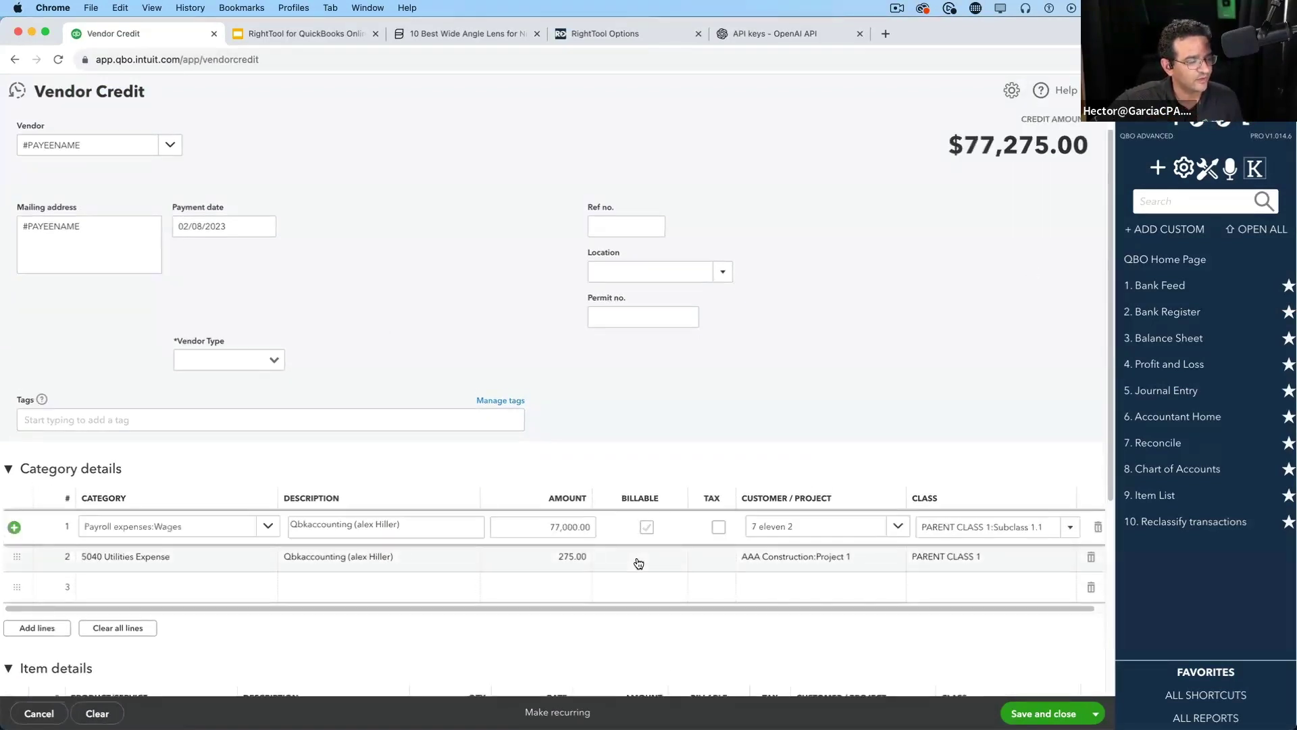
pyautogui.moveTo(949, 134); pyautogui.dragTo(1070, 156)
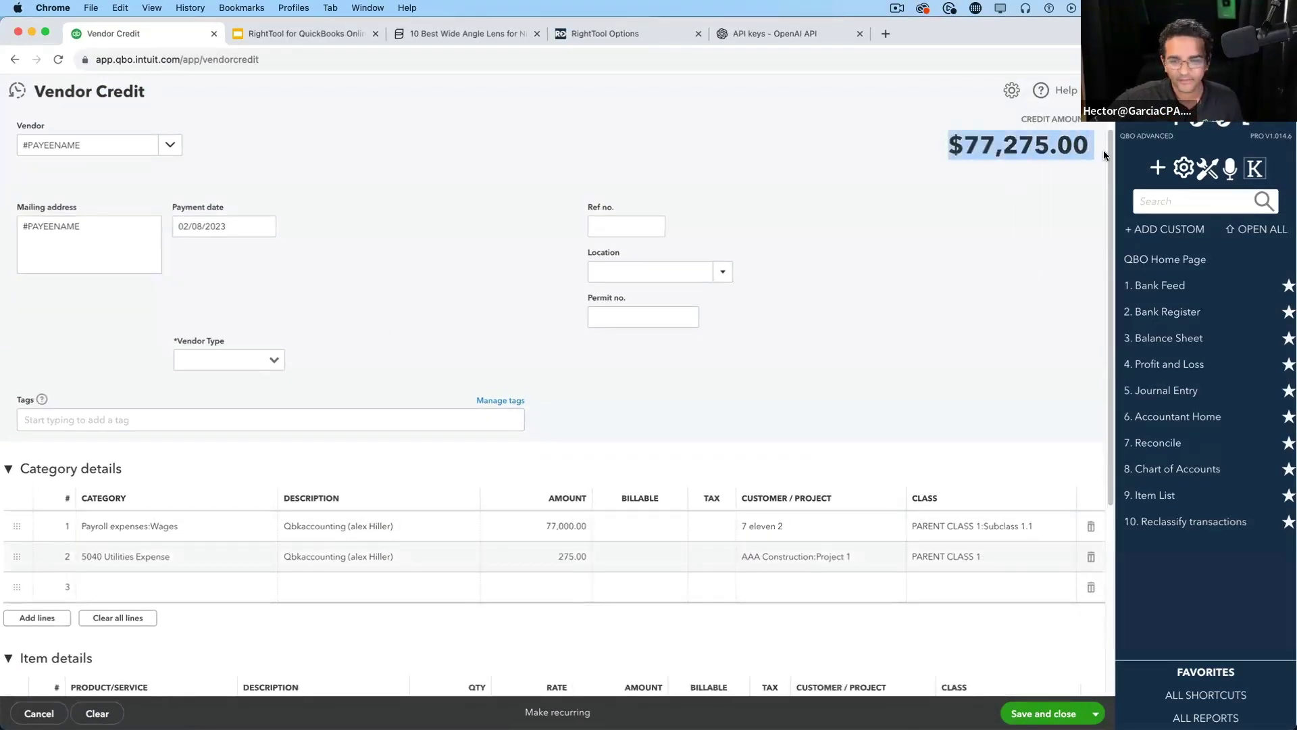
pyautogui.scroll(-1, 608, 554)
pyautogui.click(571, 533)
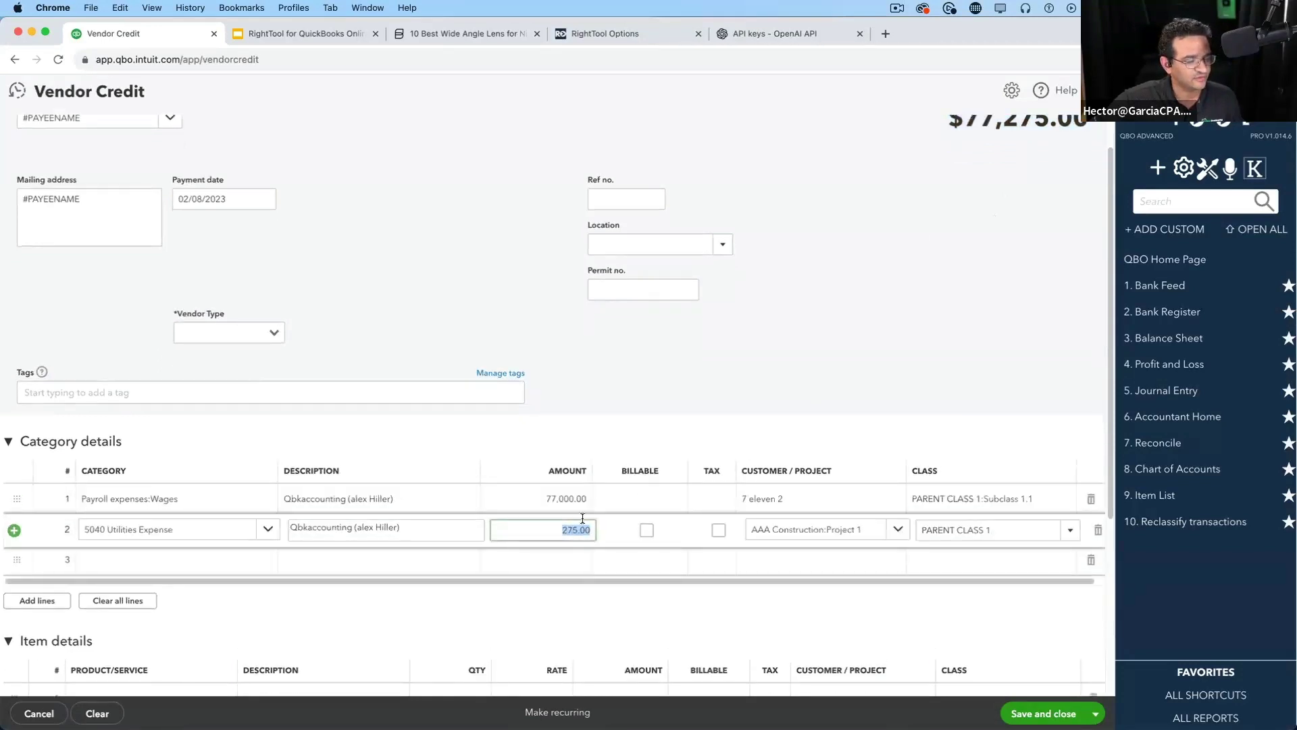
pyautogui.click(1047, 713)
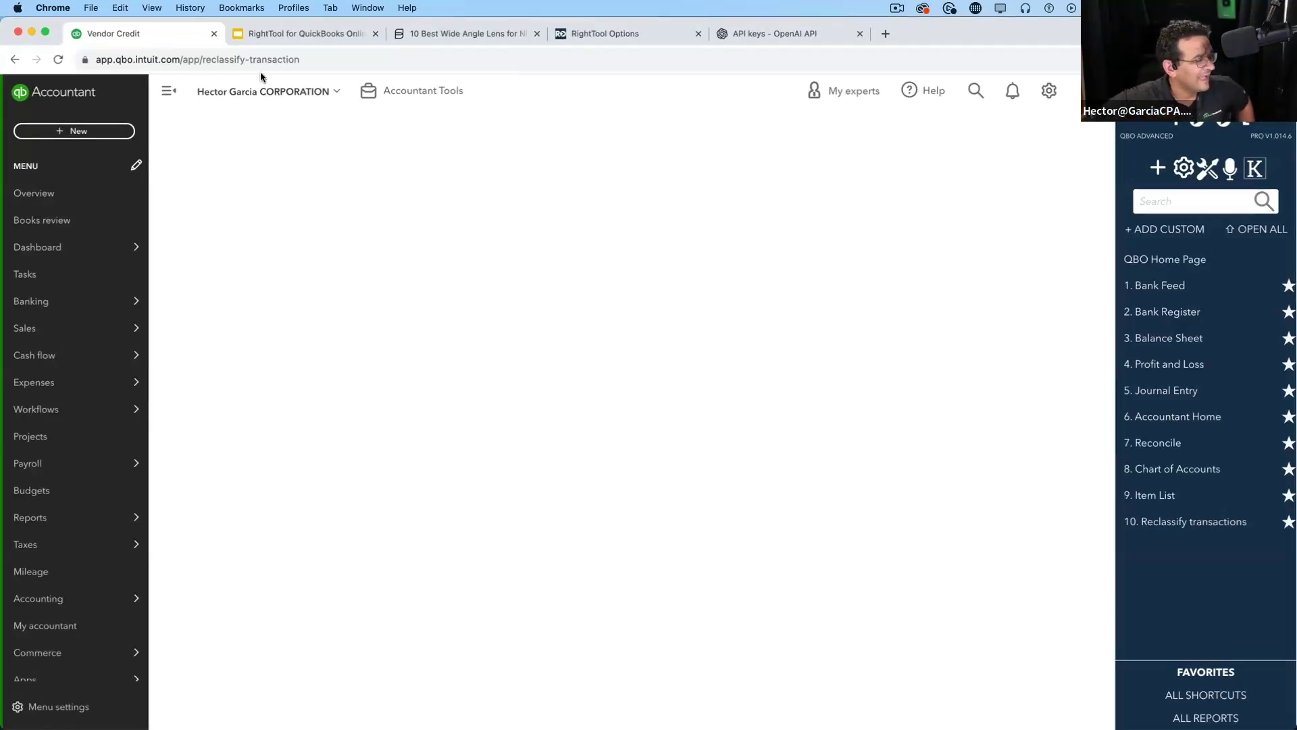
# Open existing check #1744 for $6,815.00 from Recent Checks and show its More actions
pyautogui.click(95, 130)
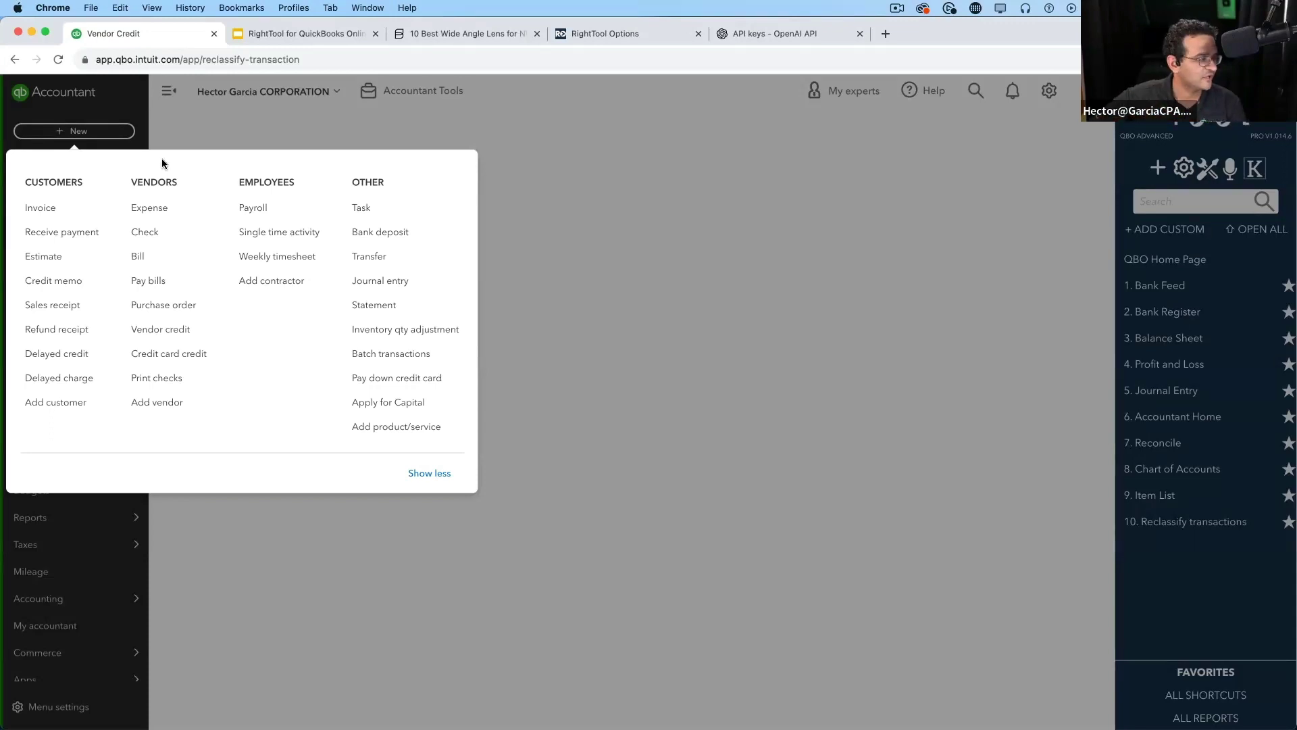
pyautogui.click(144, 232)
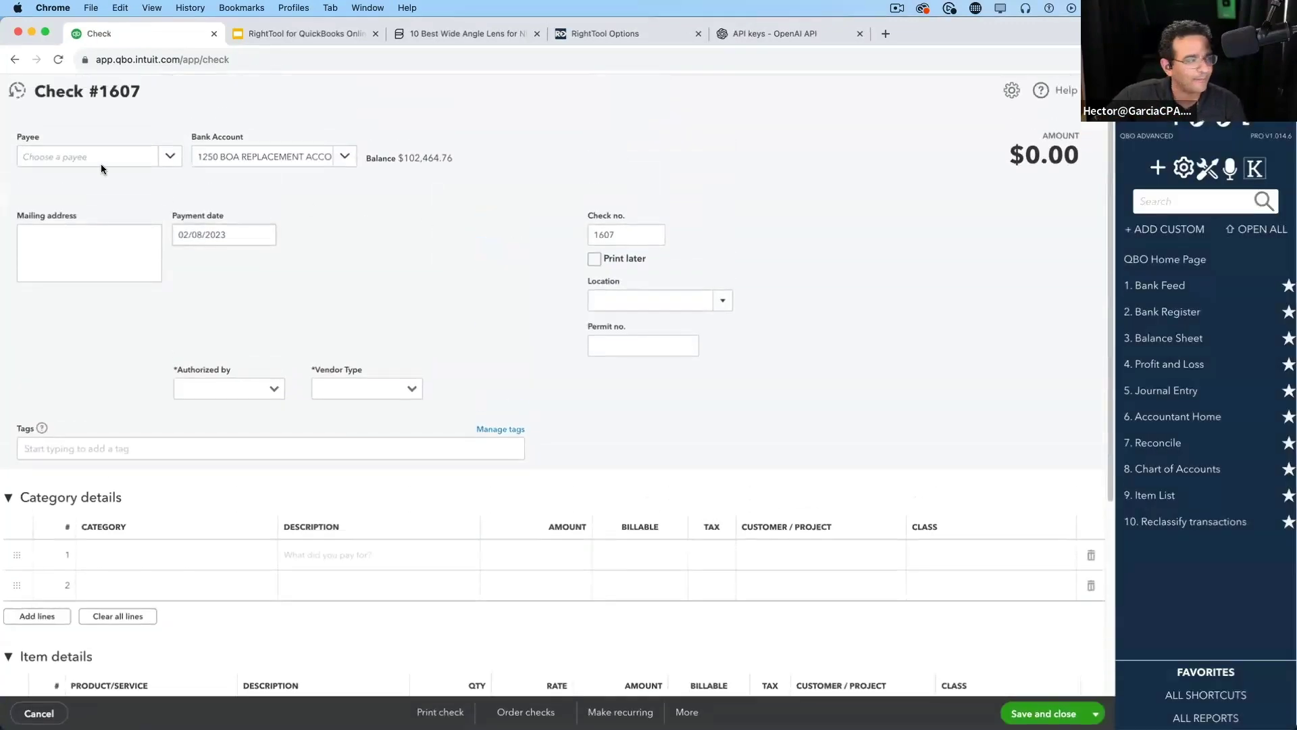
pyautogui.click(17, 91)
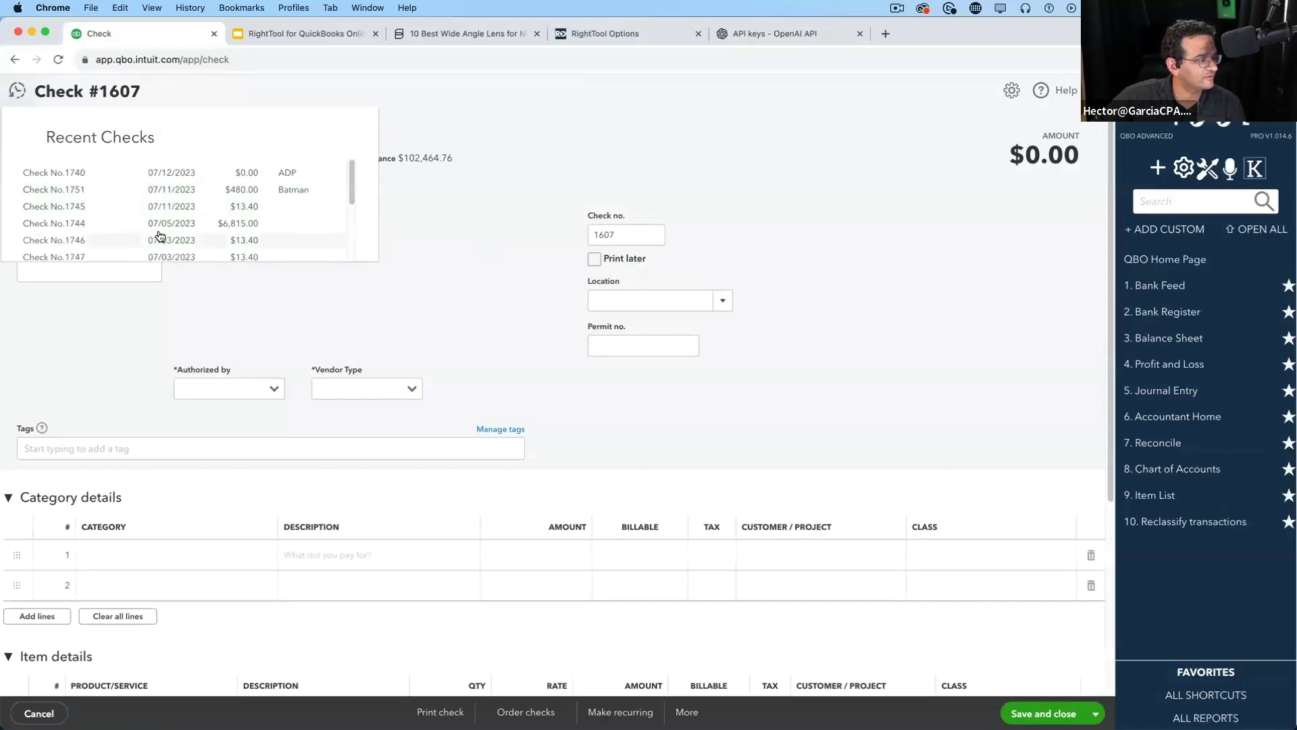
pyautogui.click(162, 223)
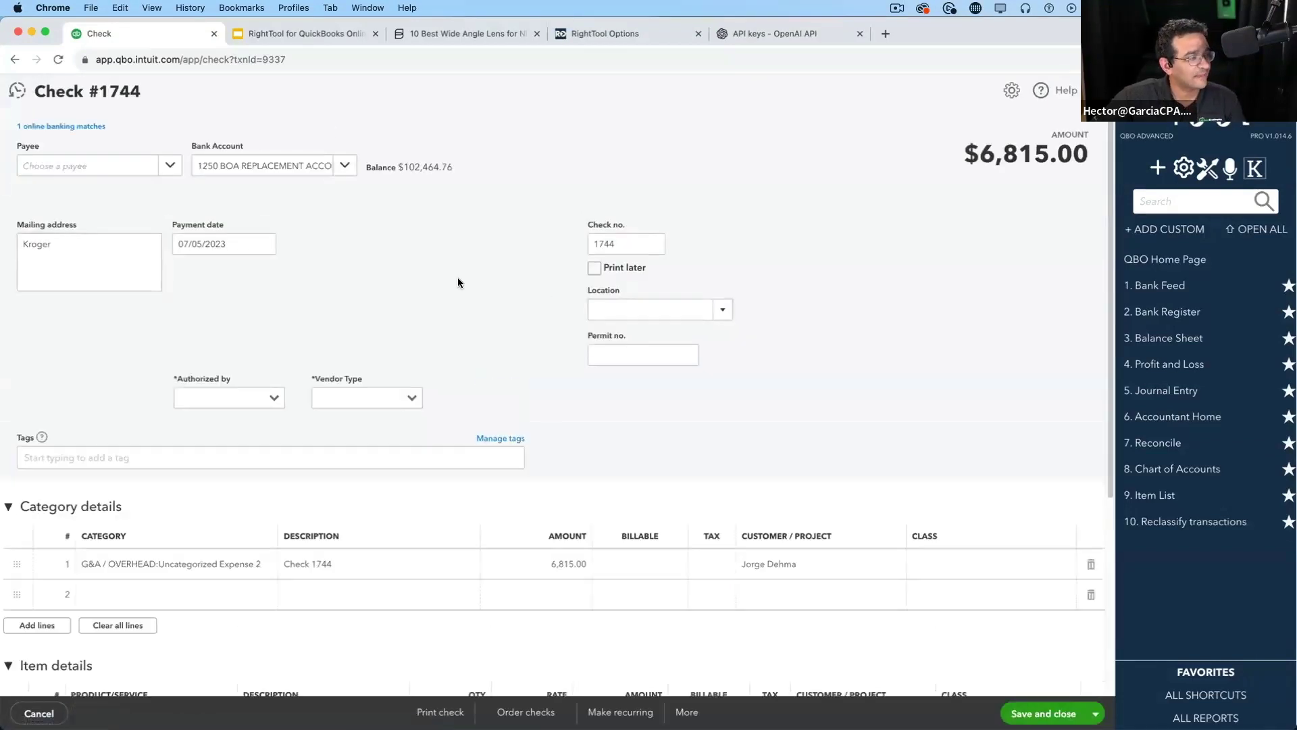
pyautogui.scroll(-2, 507, 398)
pyautogui.scroll(-5, 506, 393)
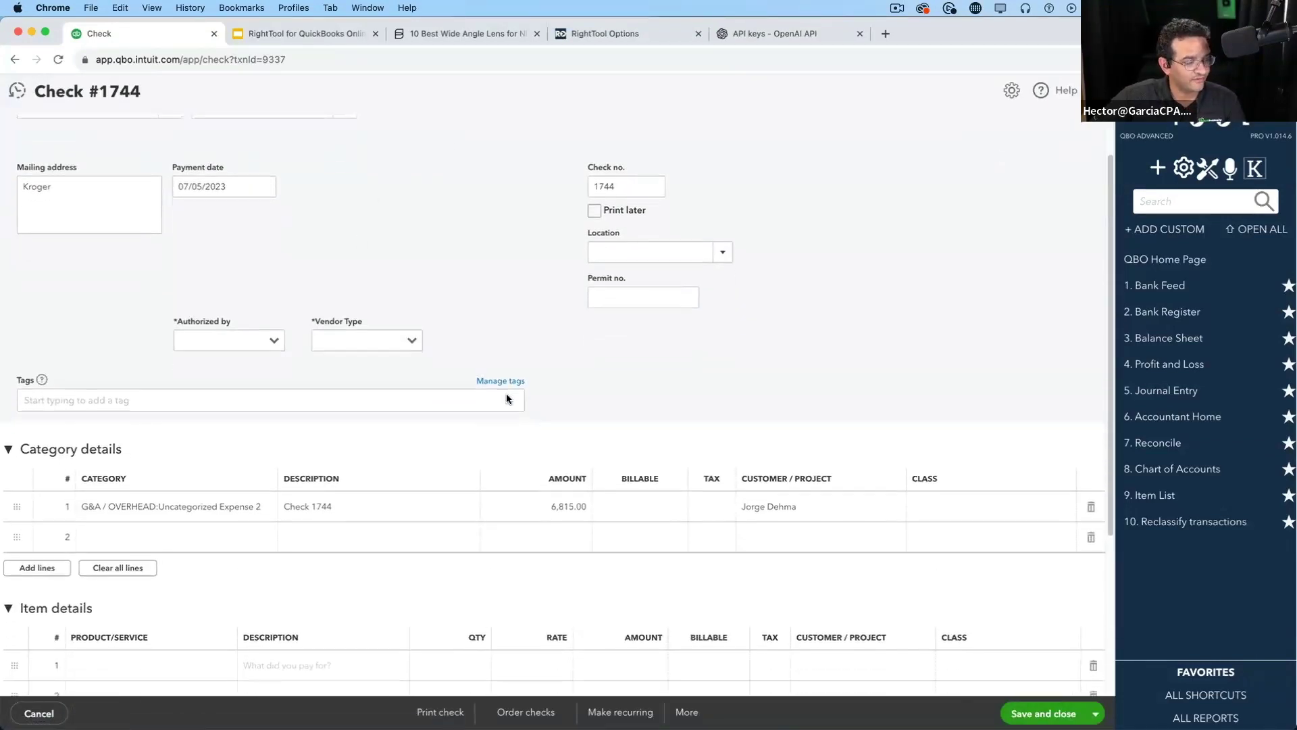
pyautogui.click(698, 709)
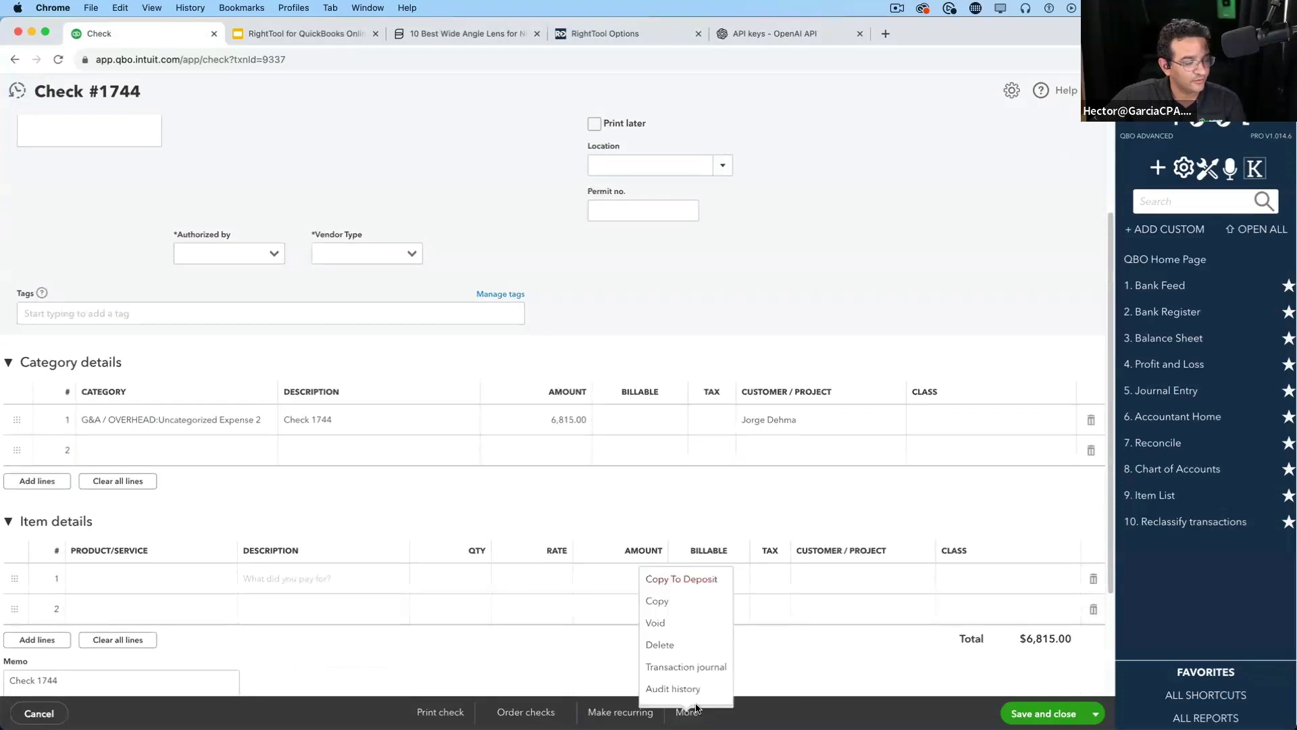
# Copy check 1744 into a $6,815.00 bank deposit, inspect its funds line, then discard it unsaved
pyautogui.click(689, 581)
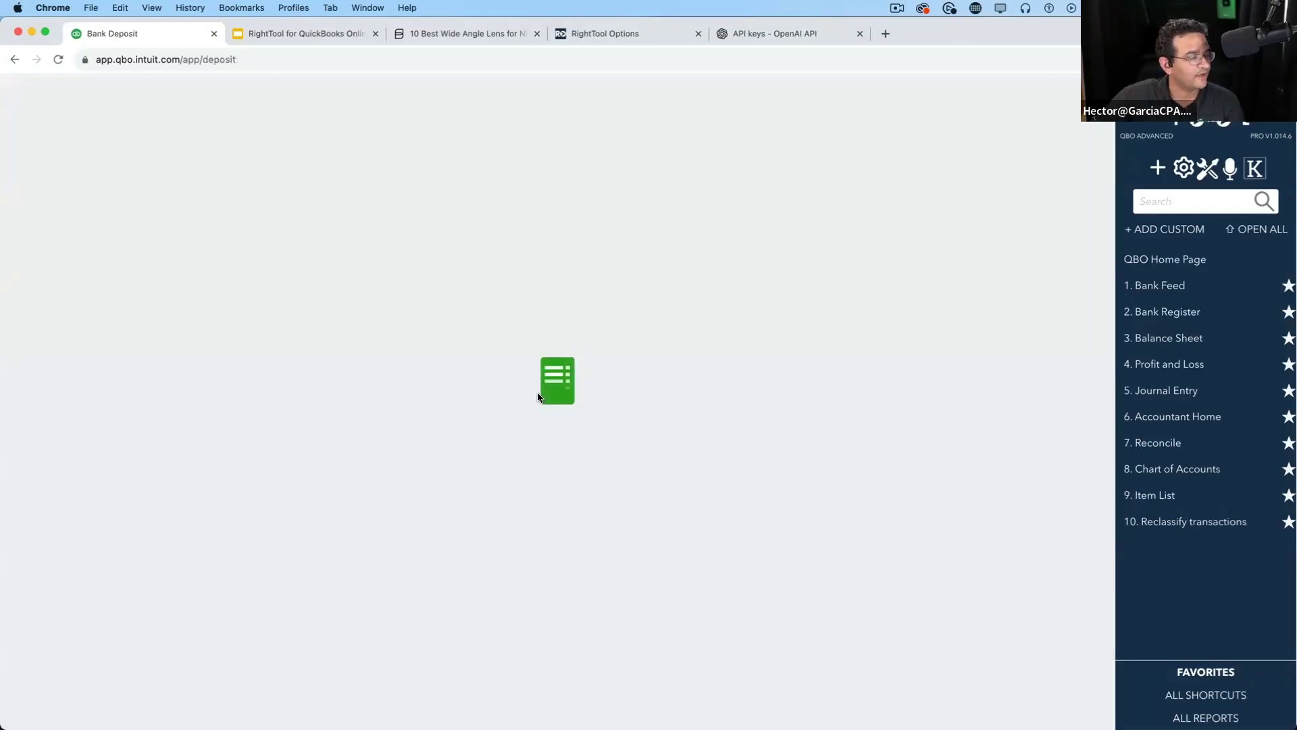
pyautogui.scroll(-10, 598, 466)
pyautogui.scroll(-10, 597, 467)
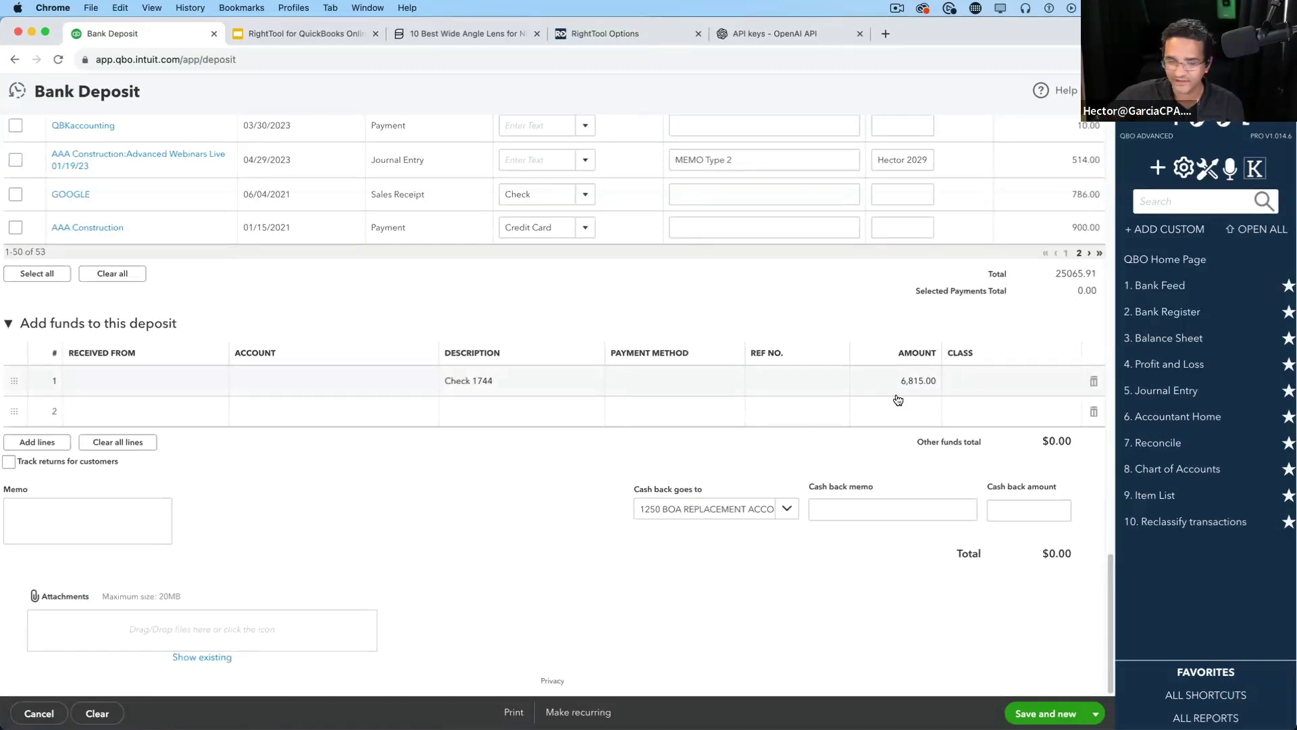
pyautogui.click(325, 375)
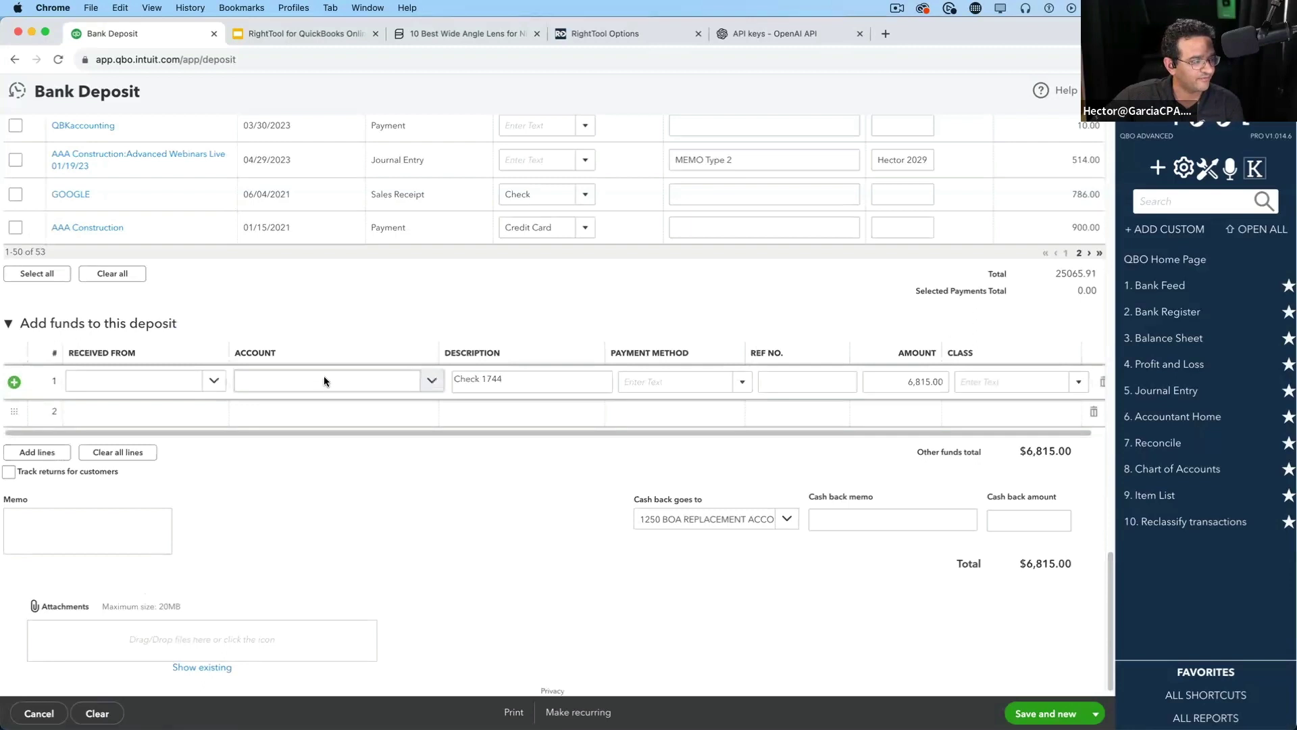
pyautogui.click(431, 380)
pyautogui.click(380, 344)
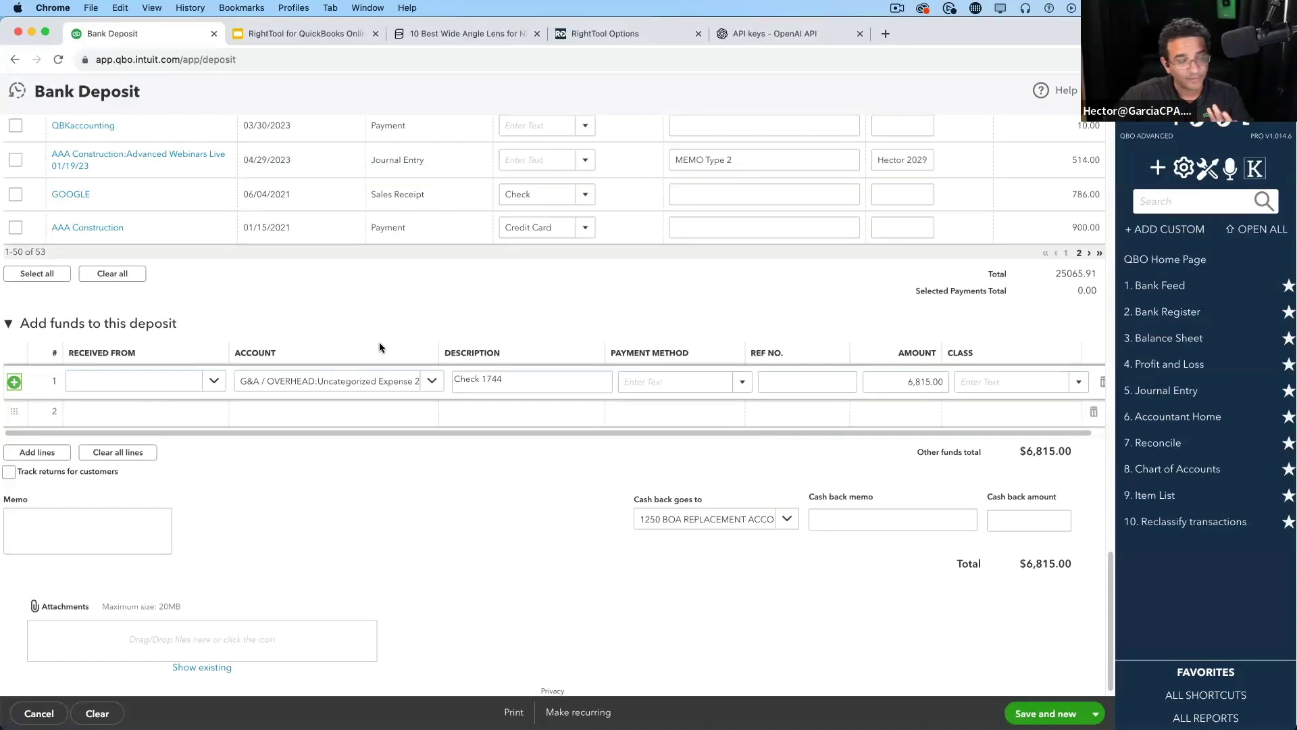
pyautogui.click(1096, 90)
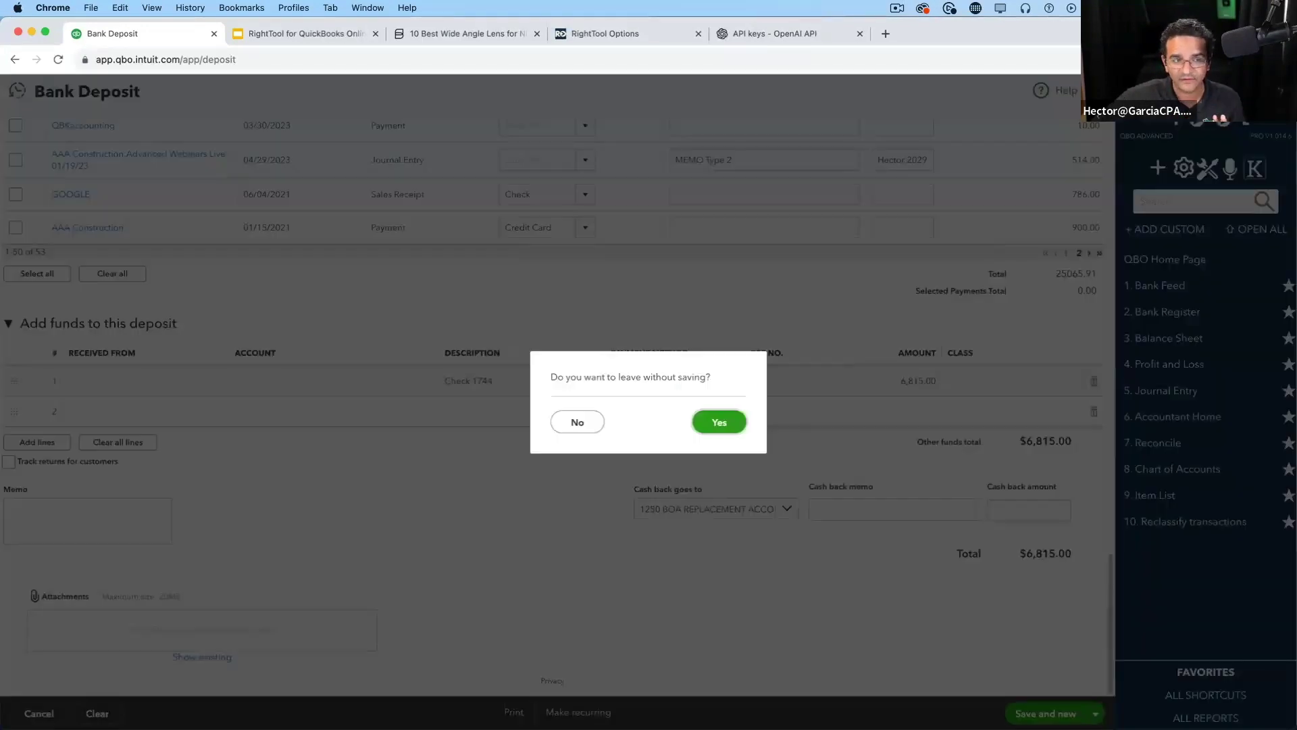
pyautogui.click(723, 422)
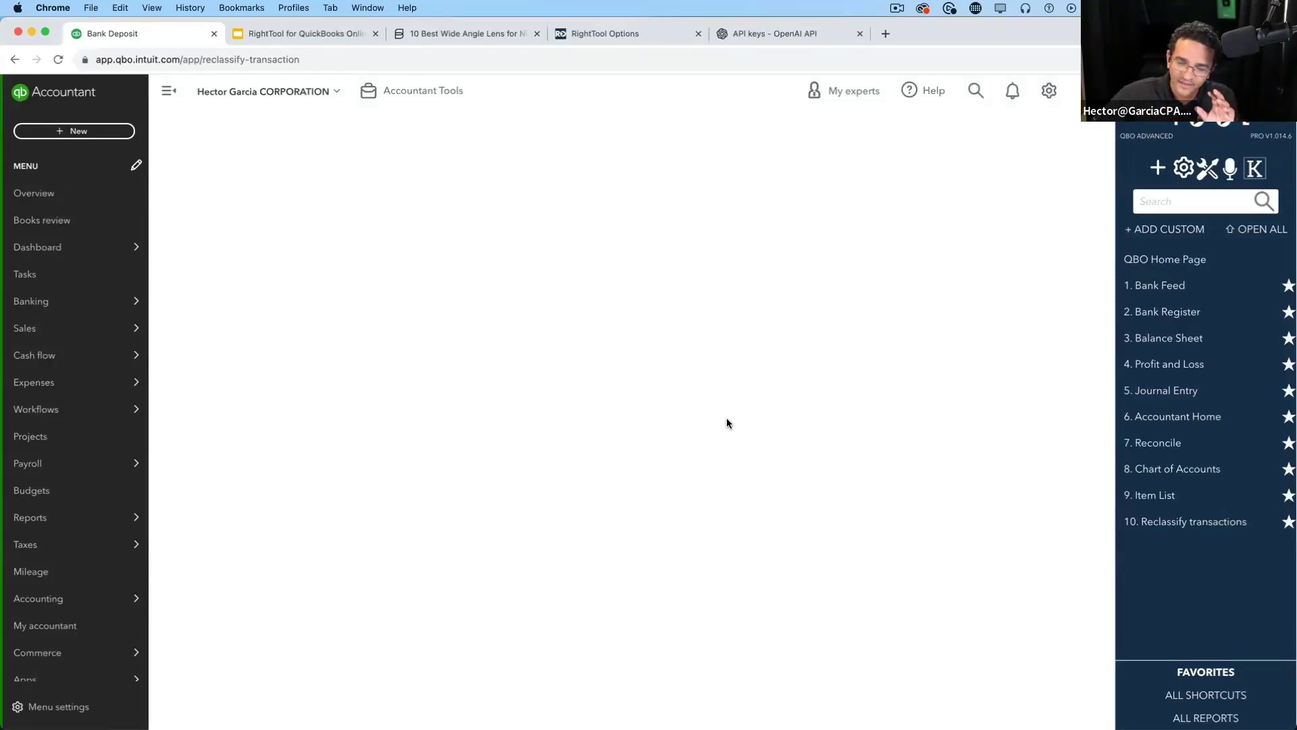
# Open the $154.97 Ale Meat expense from 12/02/2022 via Recent Expenses
pyautogui.click(108, 133)
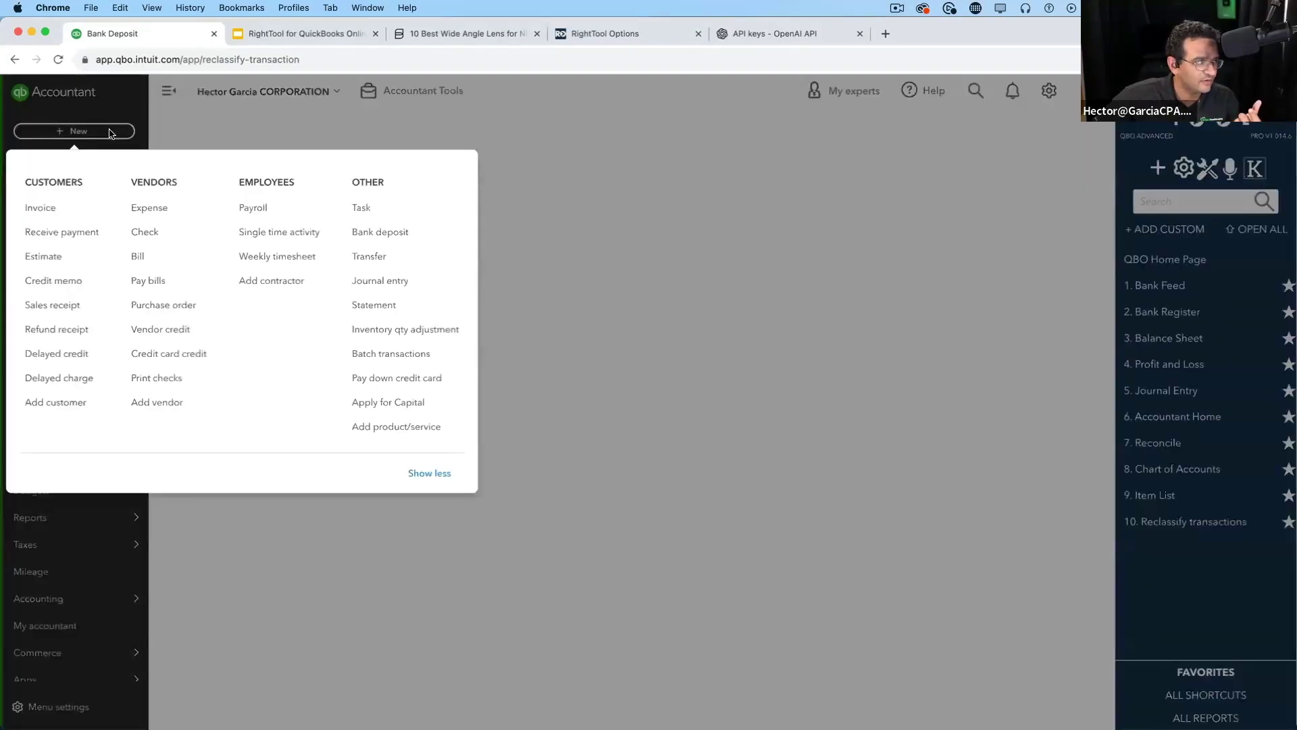
pyautogui.click(171, 205)
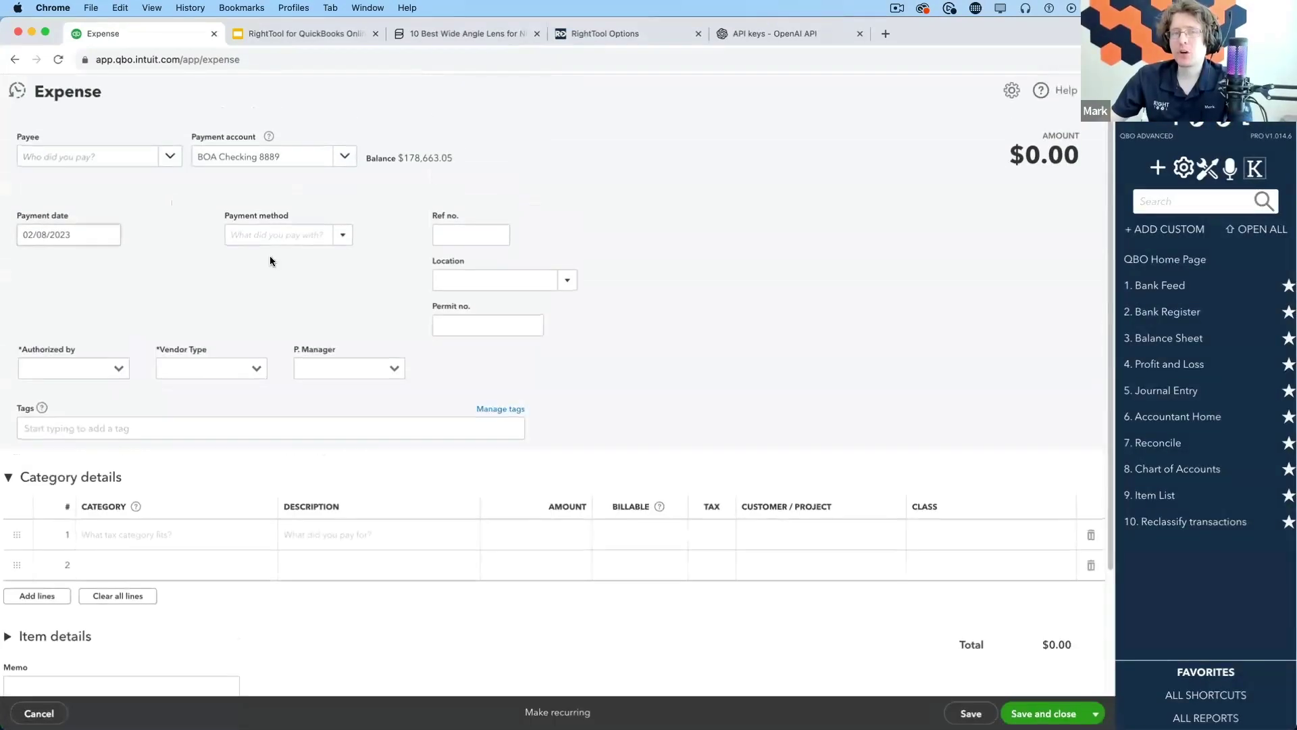
pyautogui.click(17, 91)
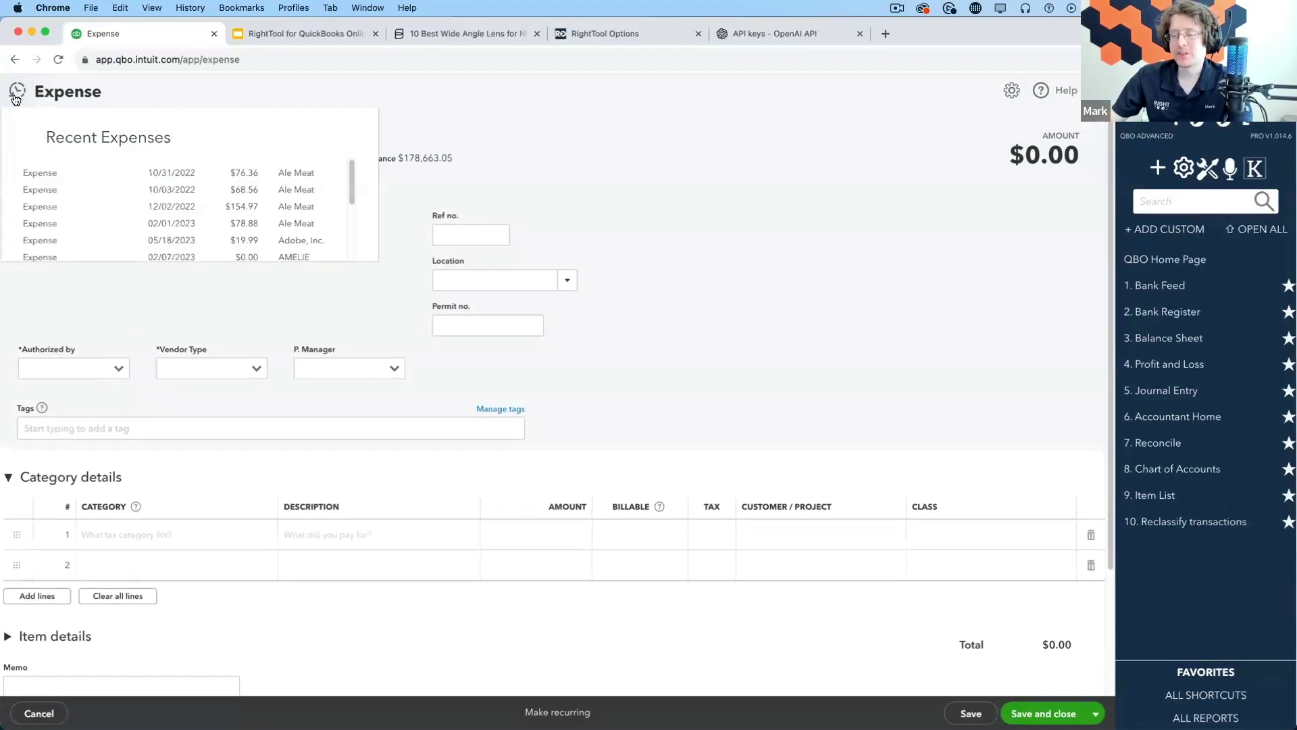
pyautogui.click(313, 206)
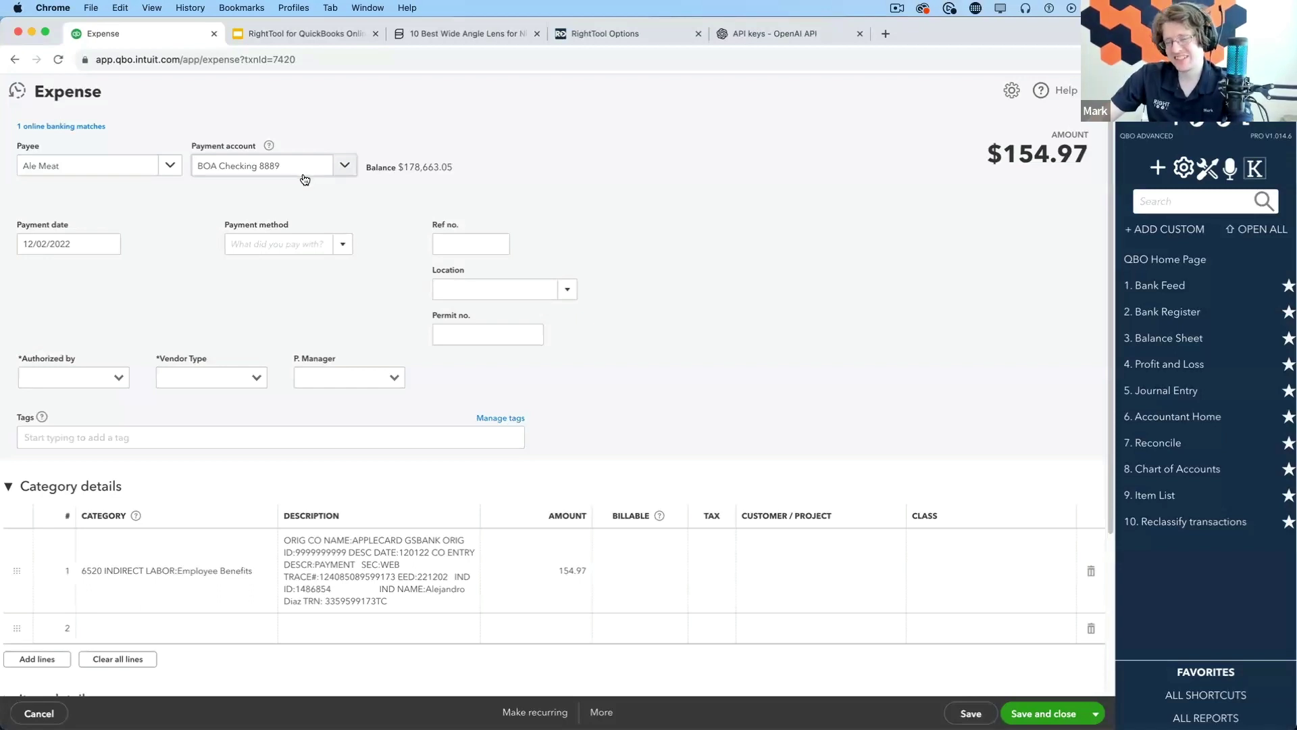
# Switch to the $19.99 Adobe expense from 02/18/2023, check its payment account, and show More actions
pyautogui.click(19, 92)
pyautogui.scroll(-5, 354, 203)
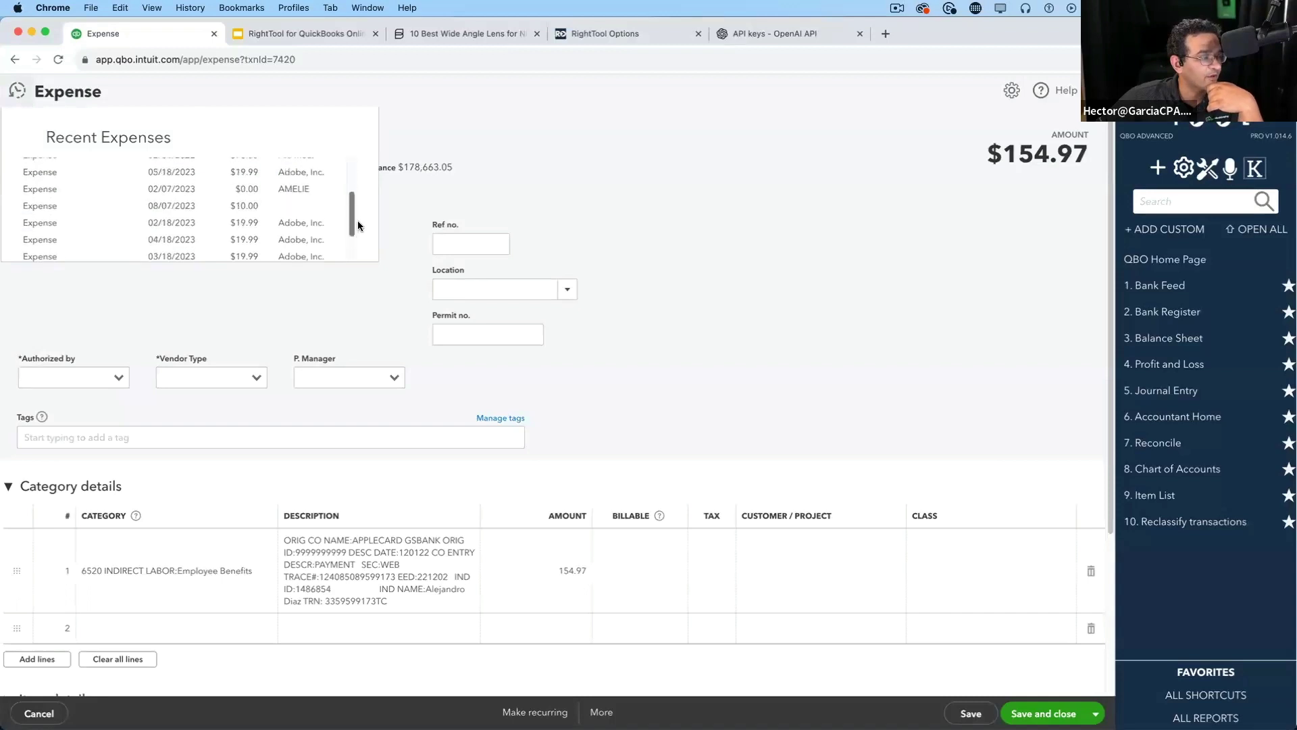
pyautogui.click(304, 213)
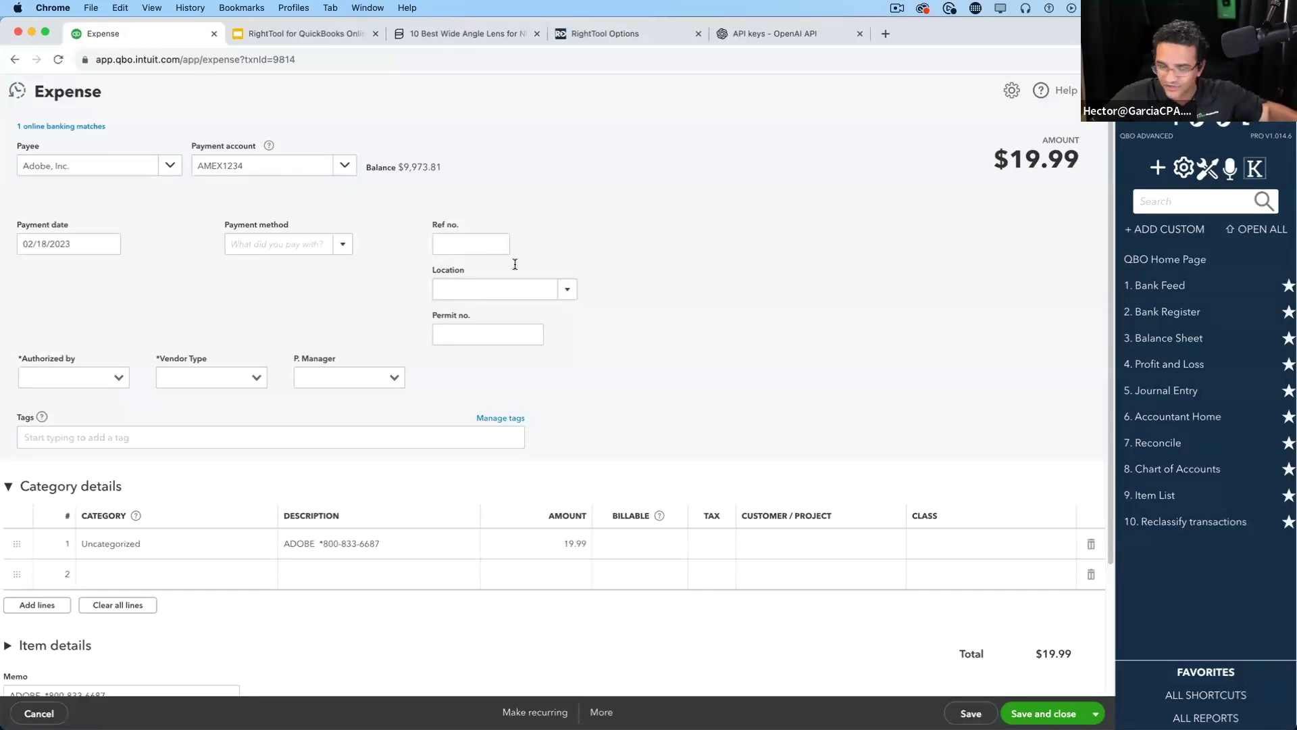
pyautogui.click(346, 167)
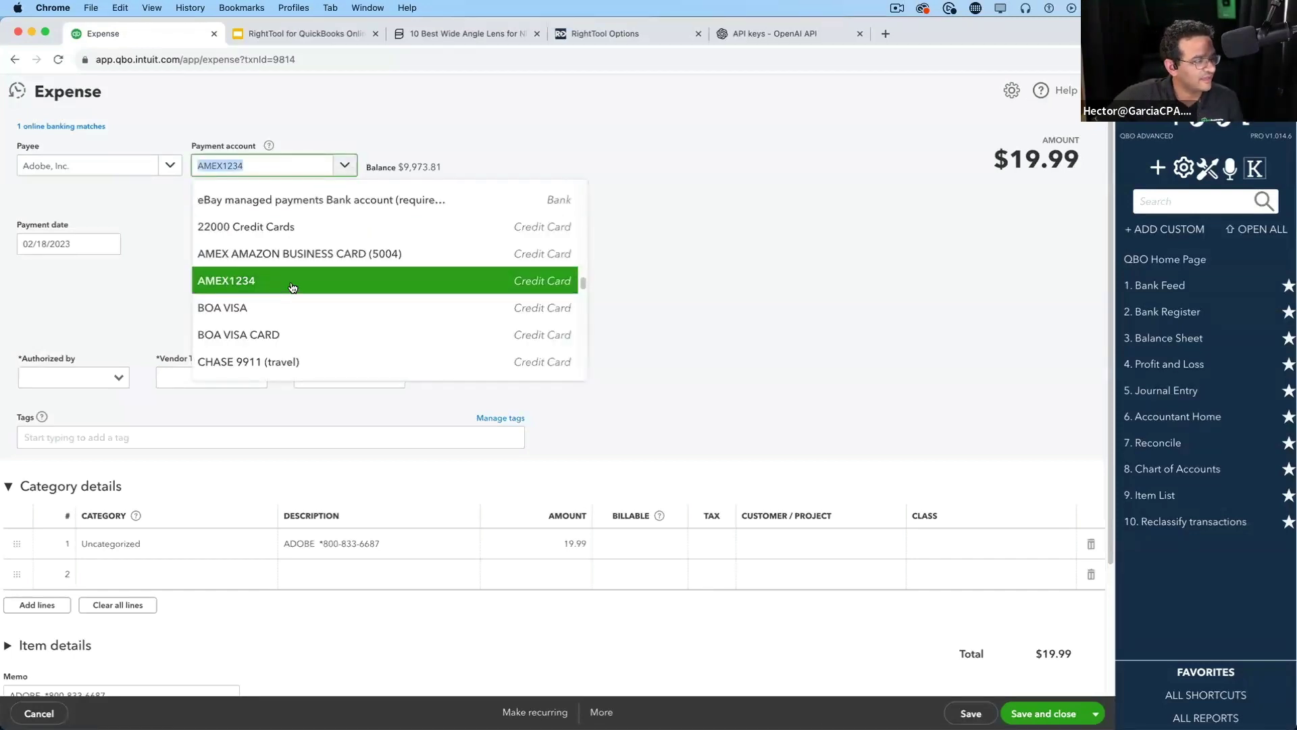
pyautogui.click(732, 275)
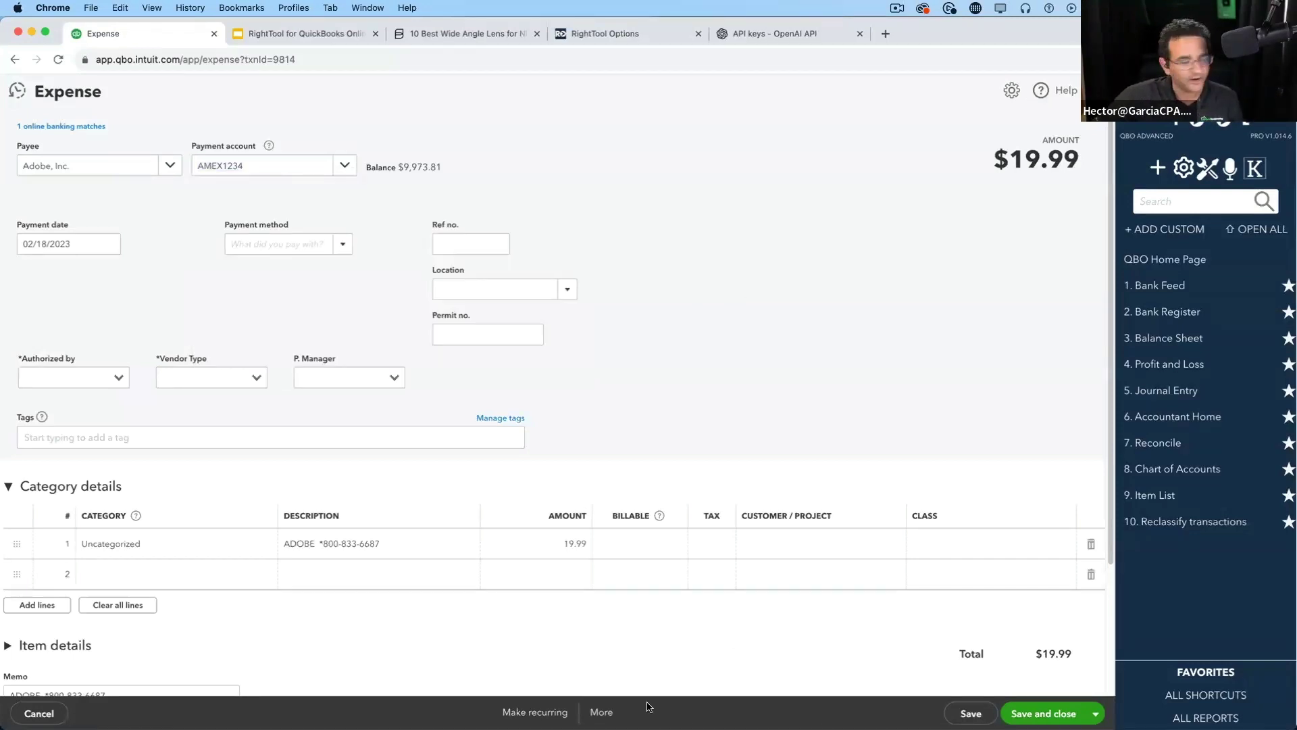
pyautogui.click(601, 712)
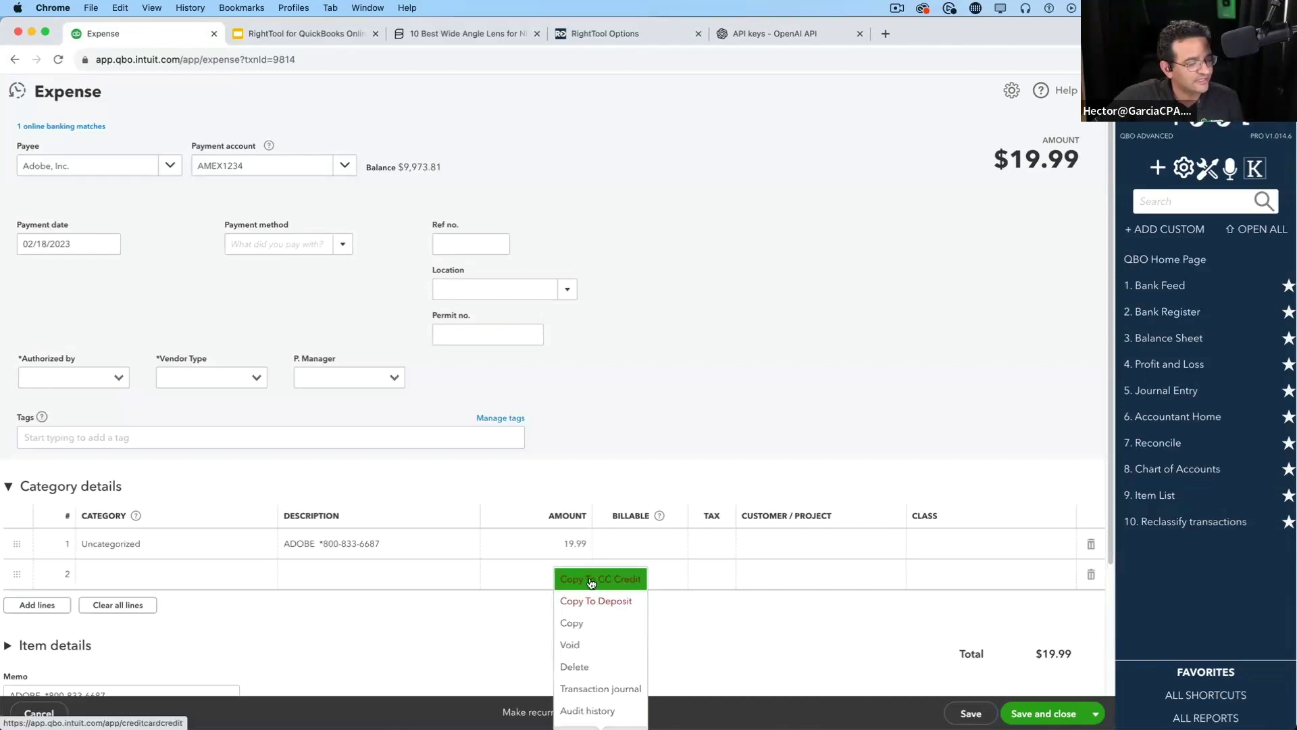
# Choose Copy To CC Credit for the Adobe expense, then leave the new credit unsaved
pyautogui.click(627, 580)
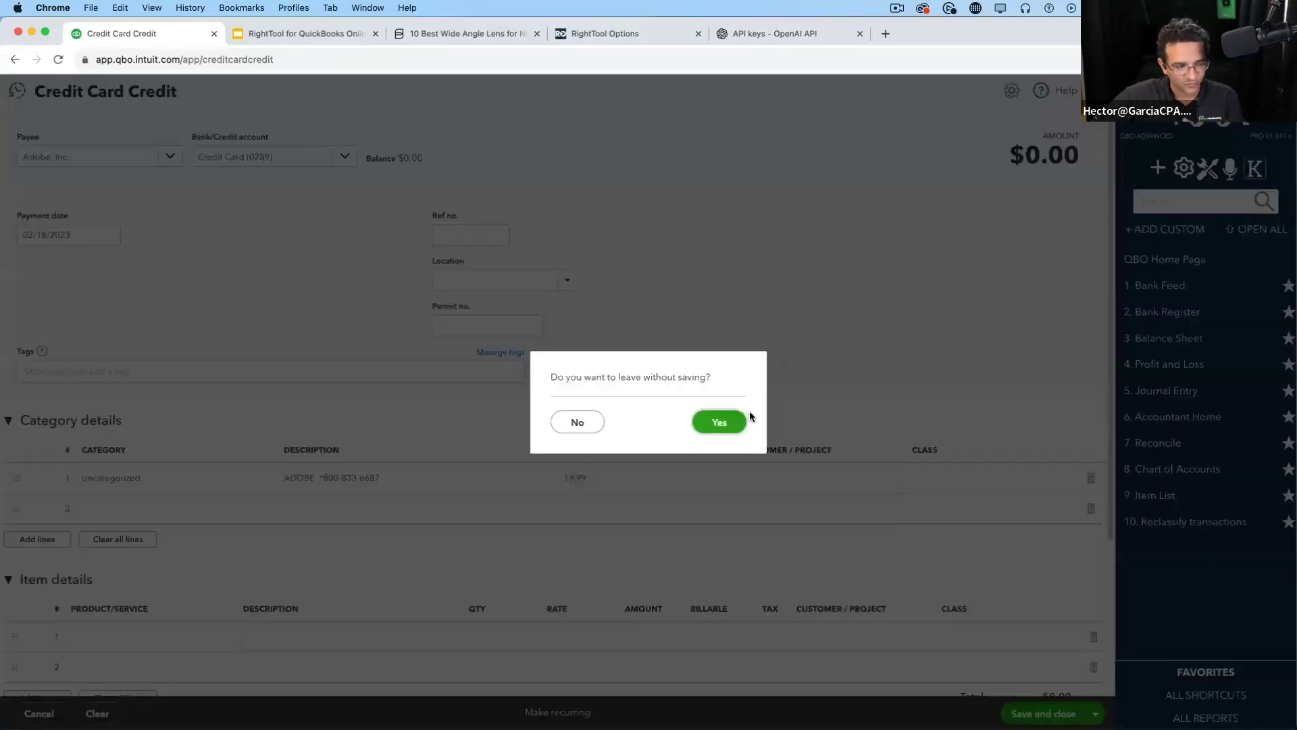
pyautogui.click(742, 418)
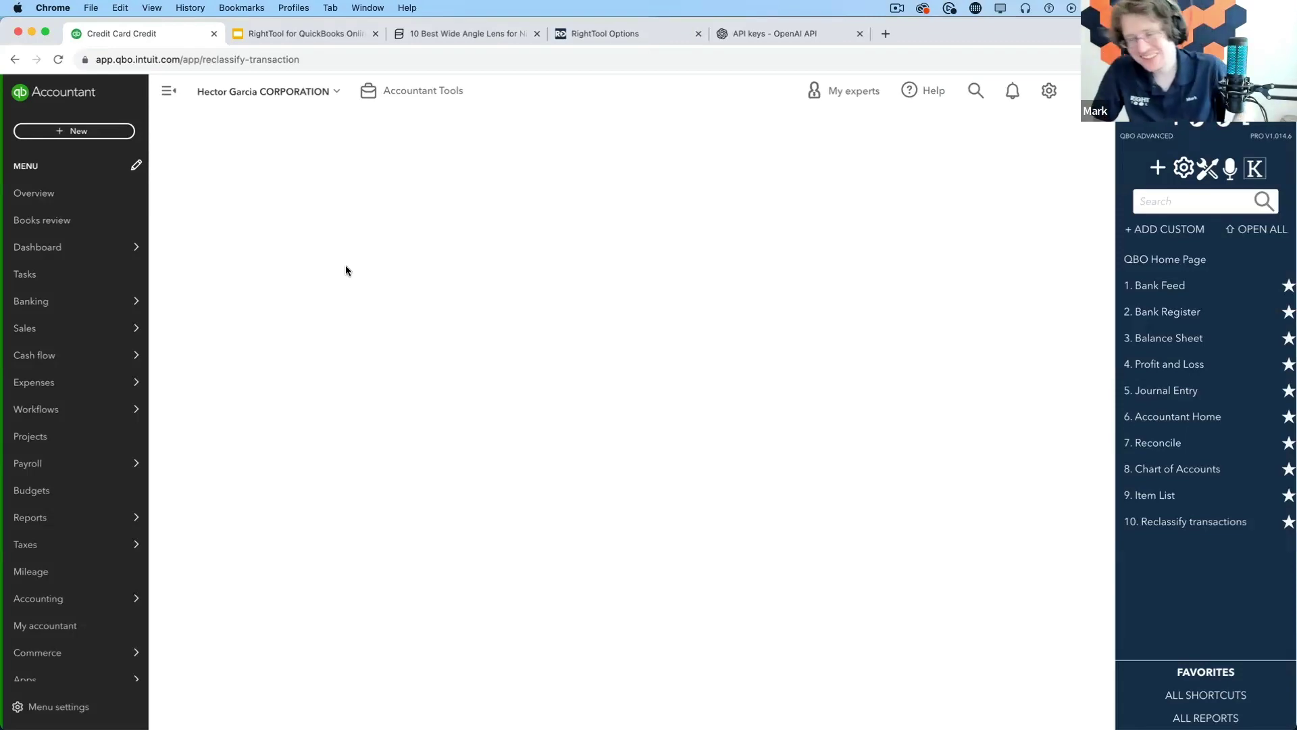
# Open check #1751 for $480.00 from the Recent Checks list
pyautogui.click(76, 134)
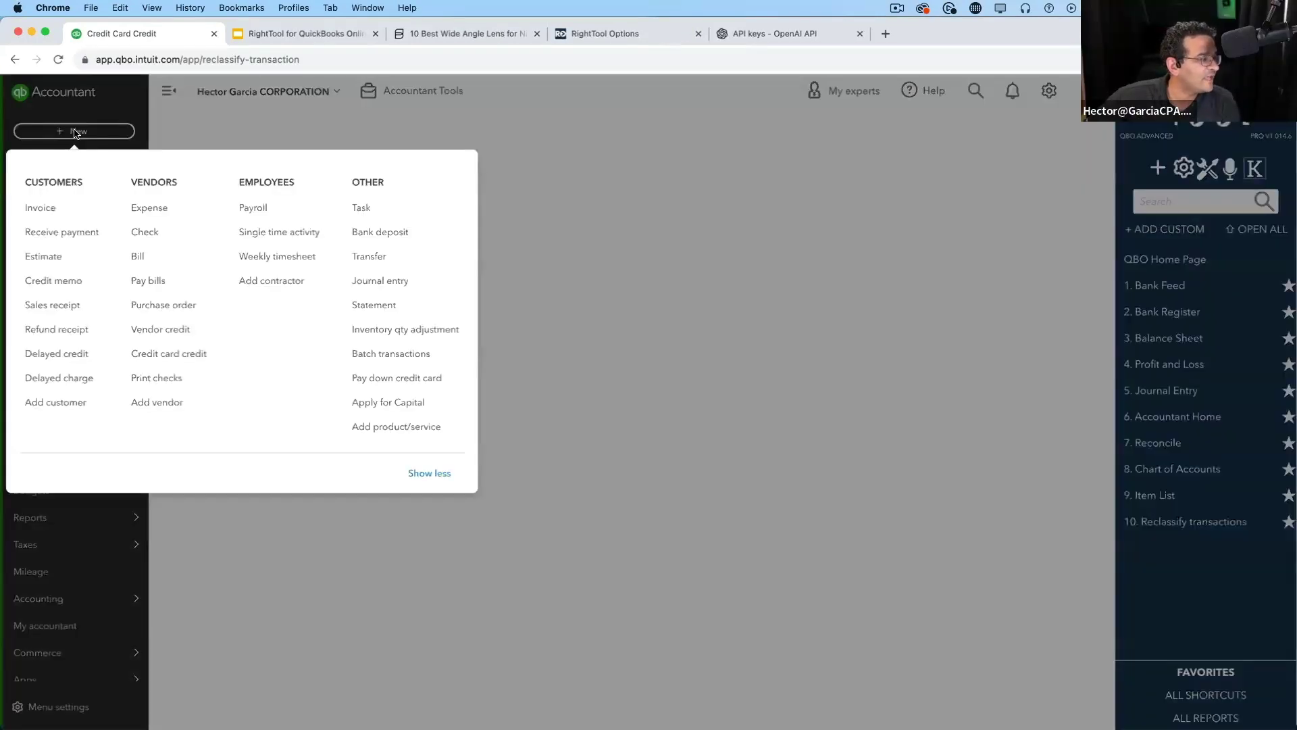
pyautogui.click(144, 229)
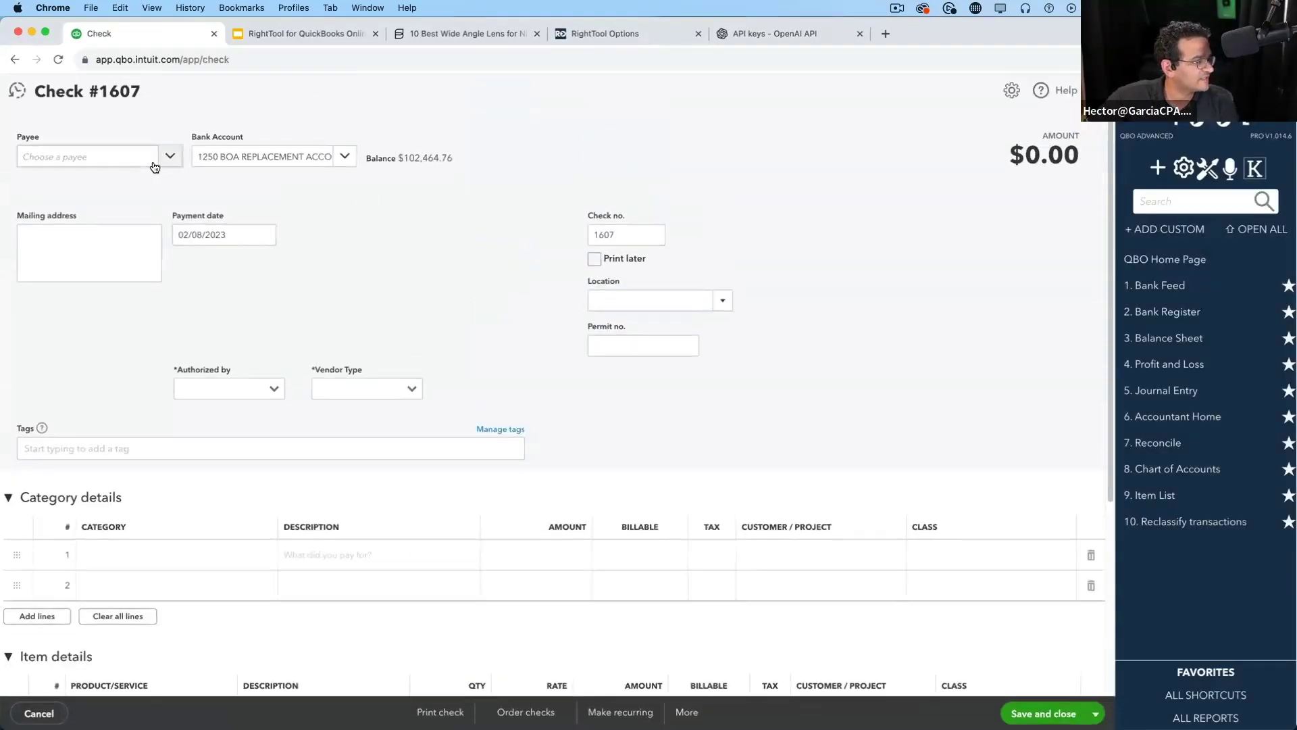
pyautogui.click(17, 95)
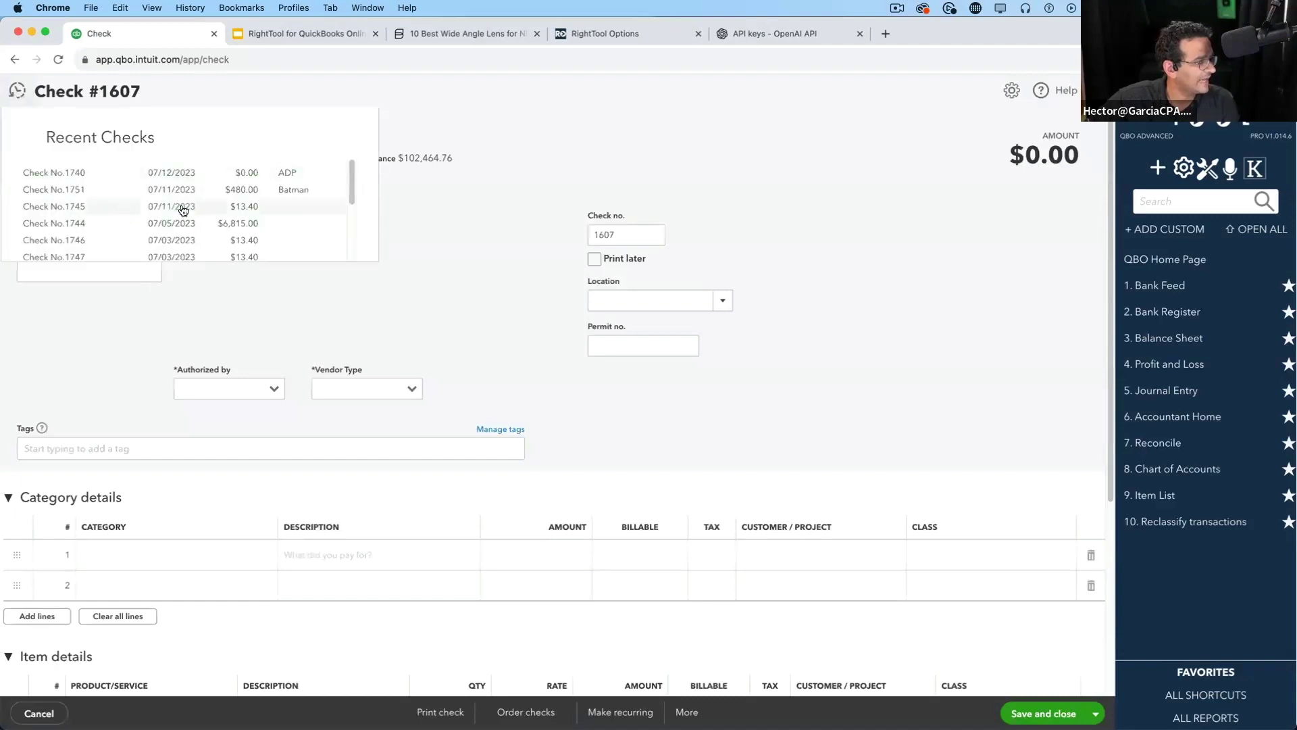
pyautogui.click(219, 192)
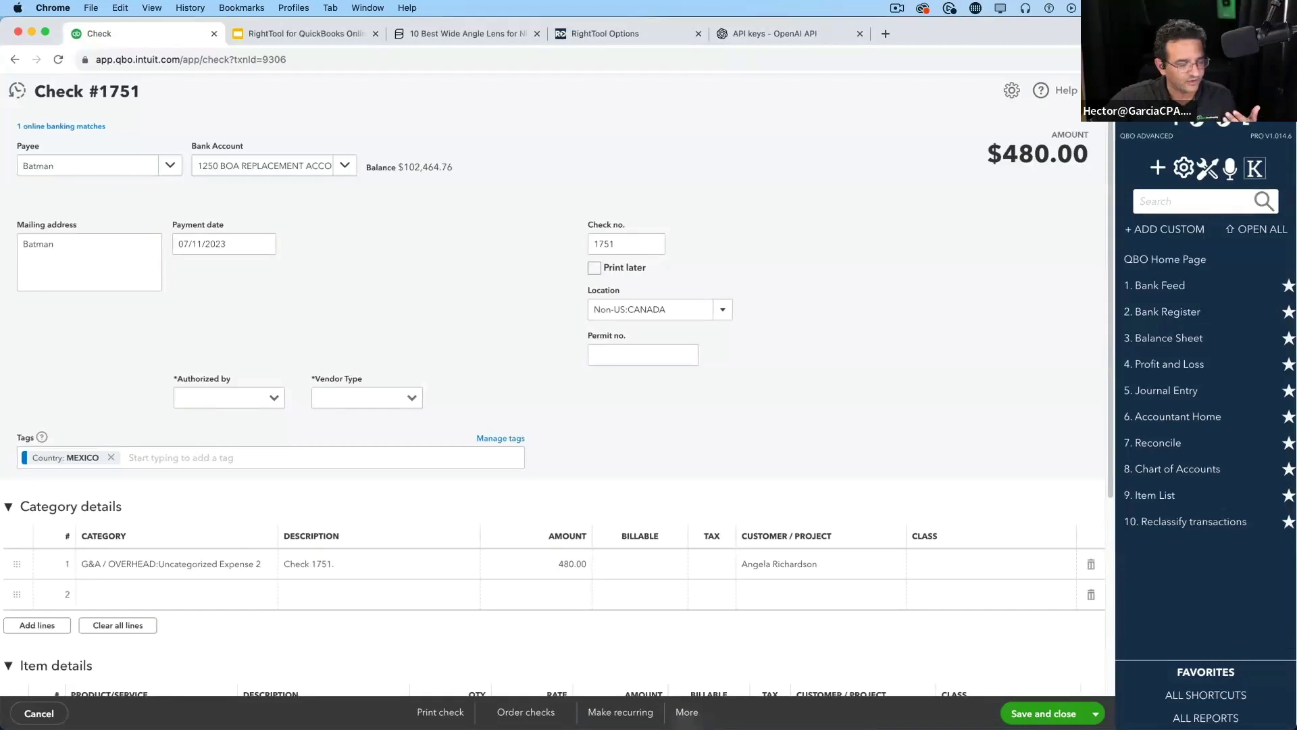
# Copy the category text from the check's first line
pyautogui.click(212, 565)
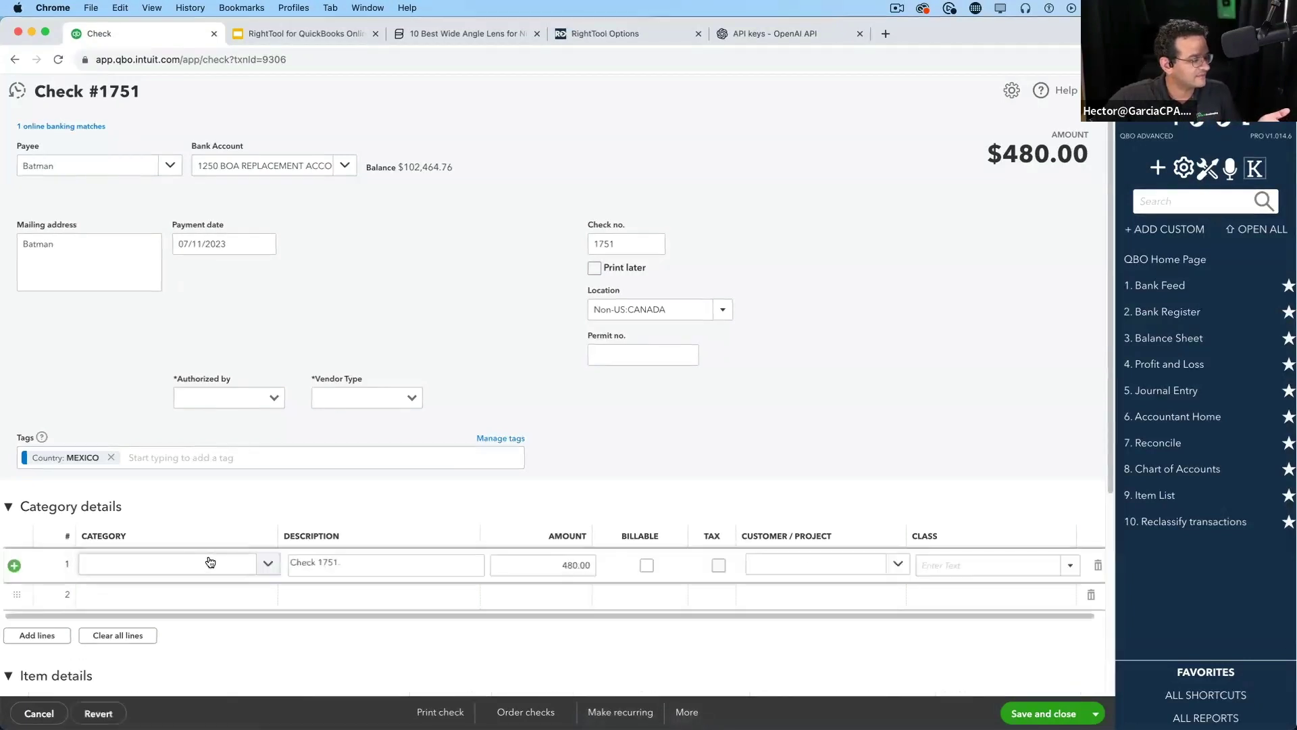
pyautogui.click(158, 573)
pyautogui.rightClick(176, 566)
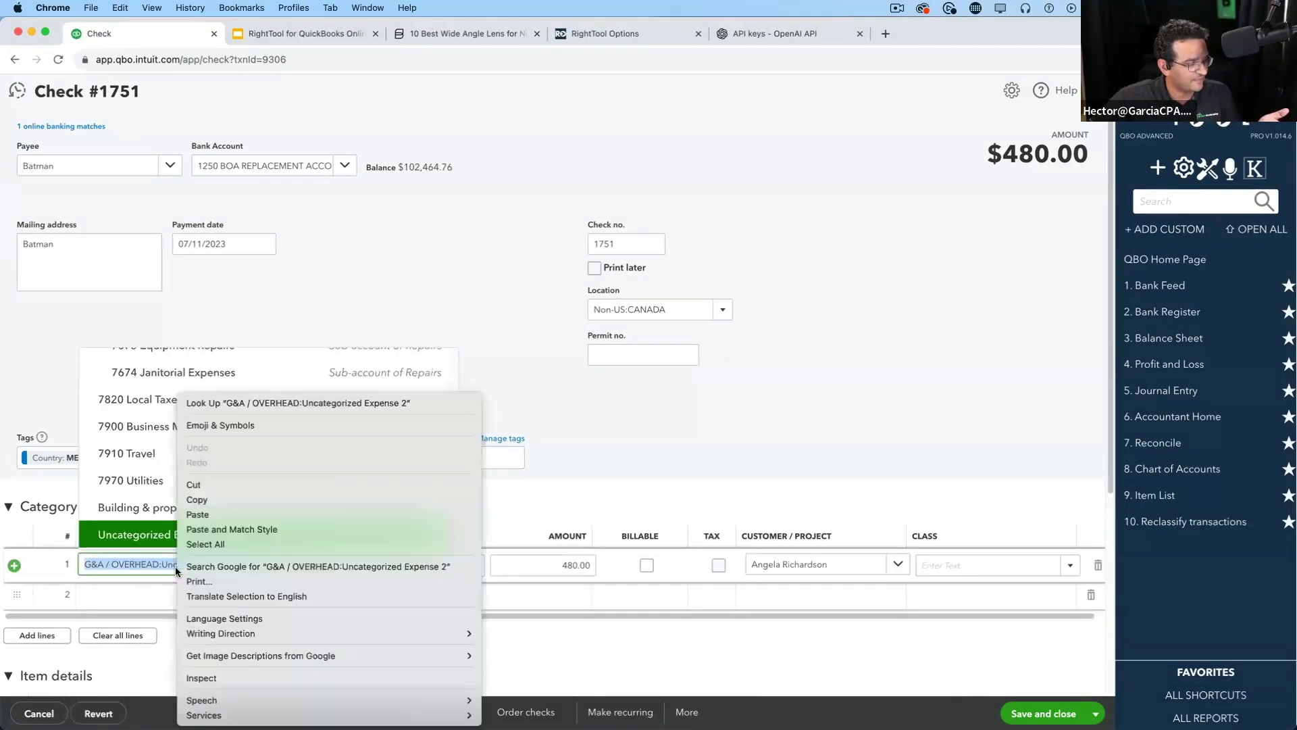
pyautogui.click(213, 499)
pyautogui.click(784, 433)
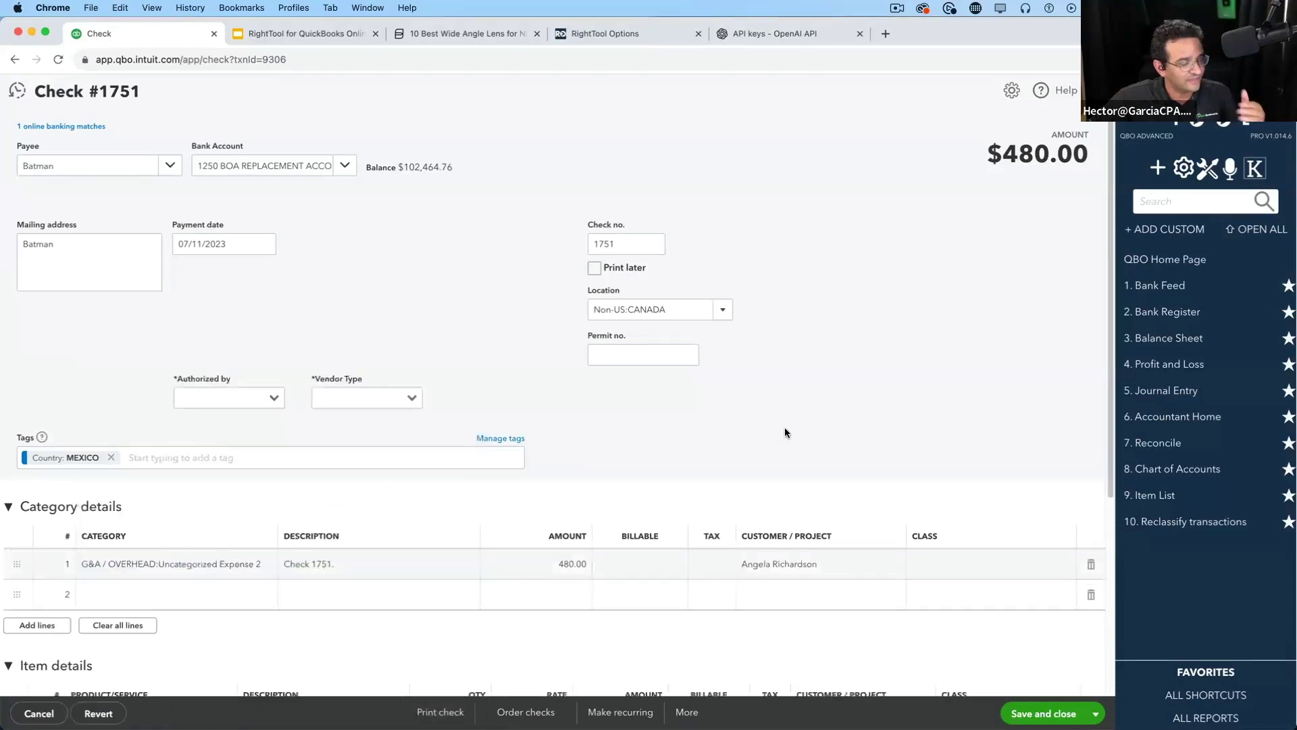
# Try Copy To Expense, then reload the check page and show its More actions again
pyautogui.click(686, 713)
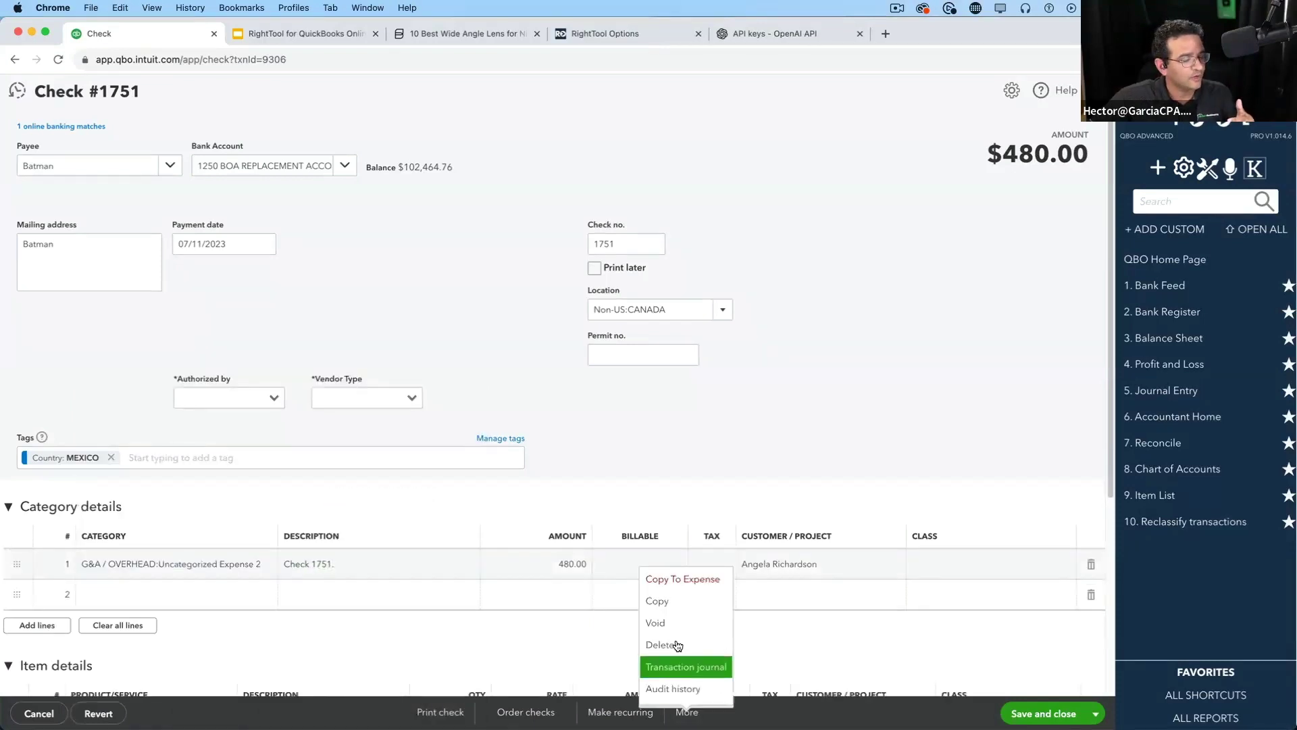
pyautogui.click(692, 581)
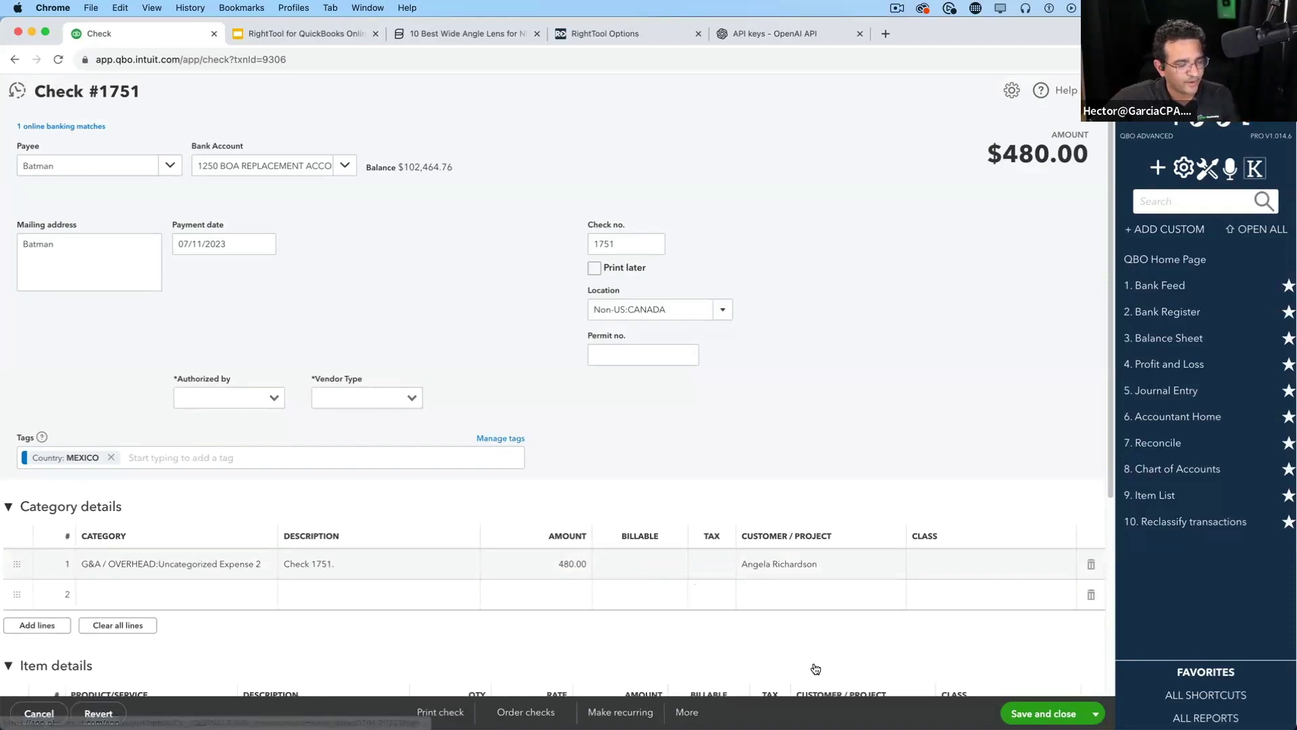
pyautogui.click(687, 711)
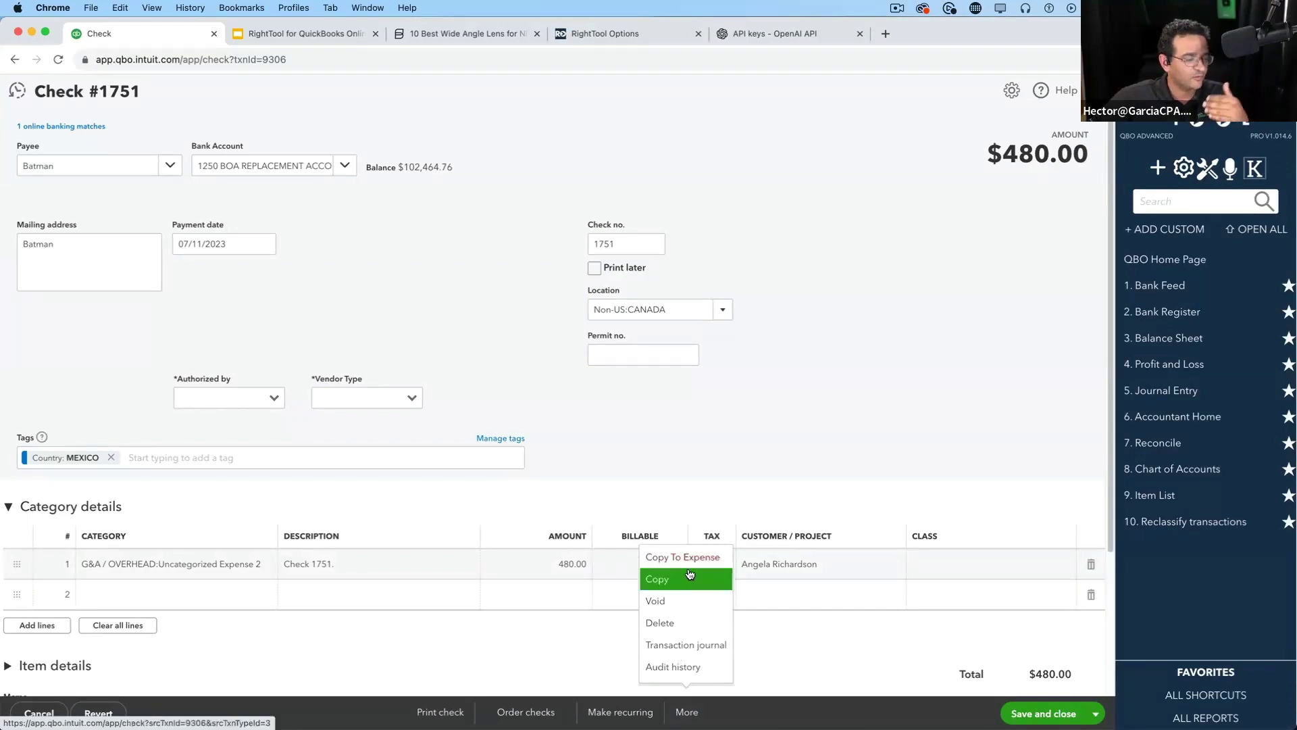
pyautogui.click(696, 707)
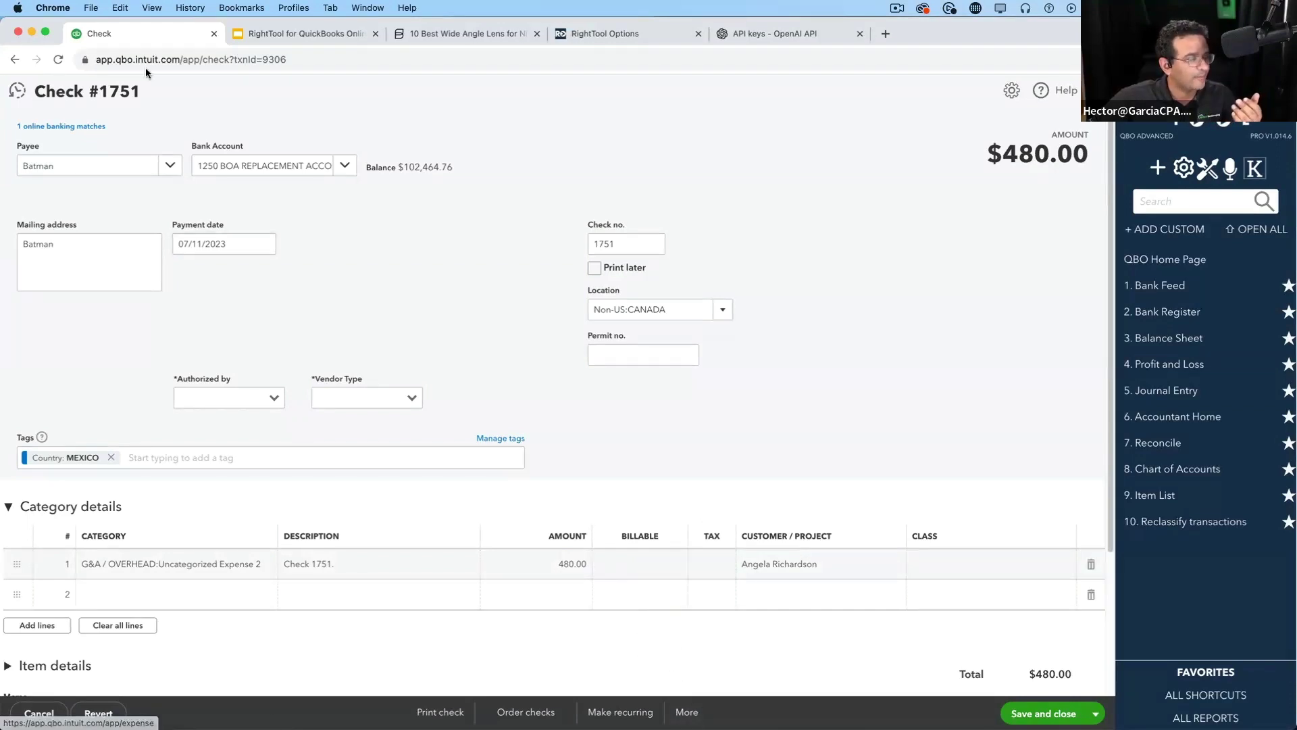
pyautogui.click(58, 59)
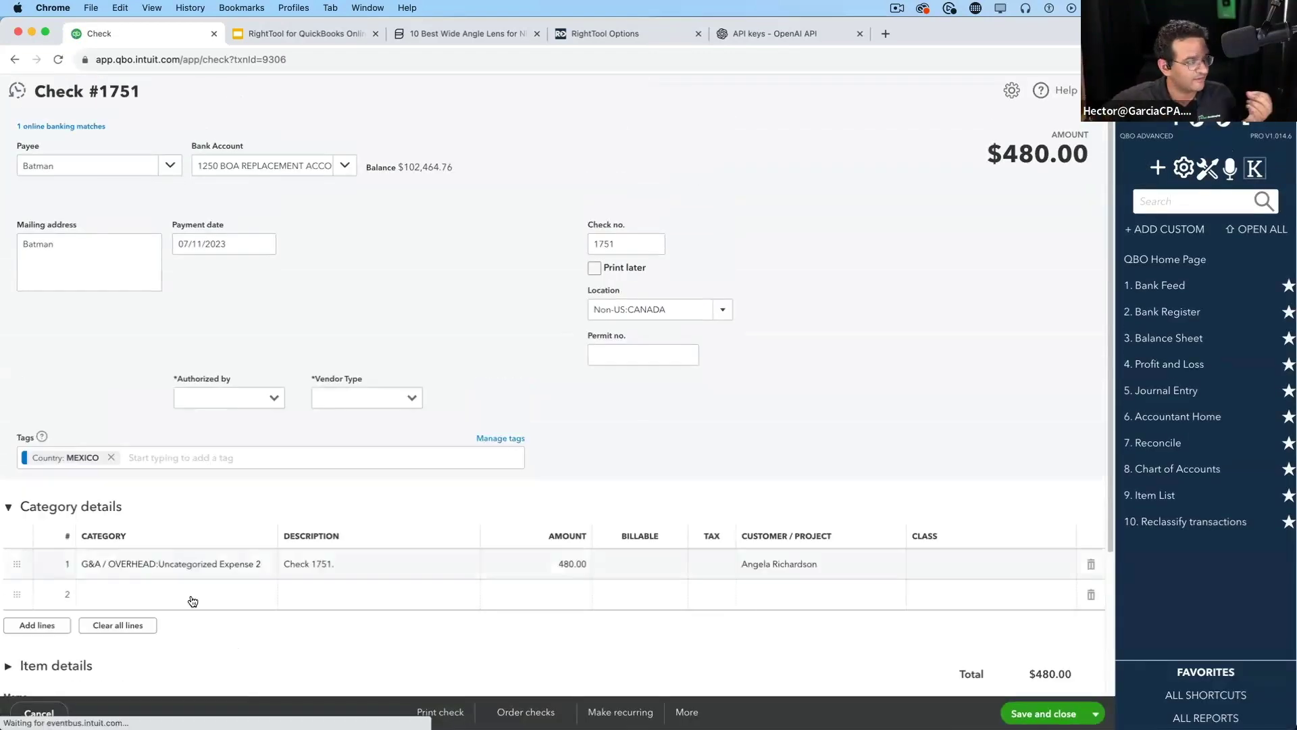
pyautogui.click(687, 712)
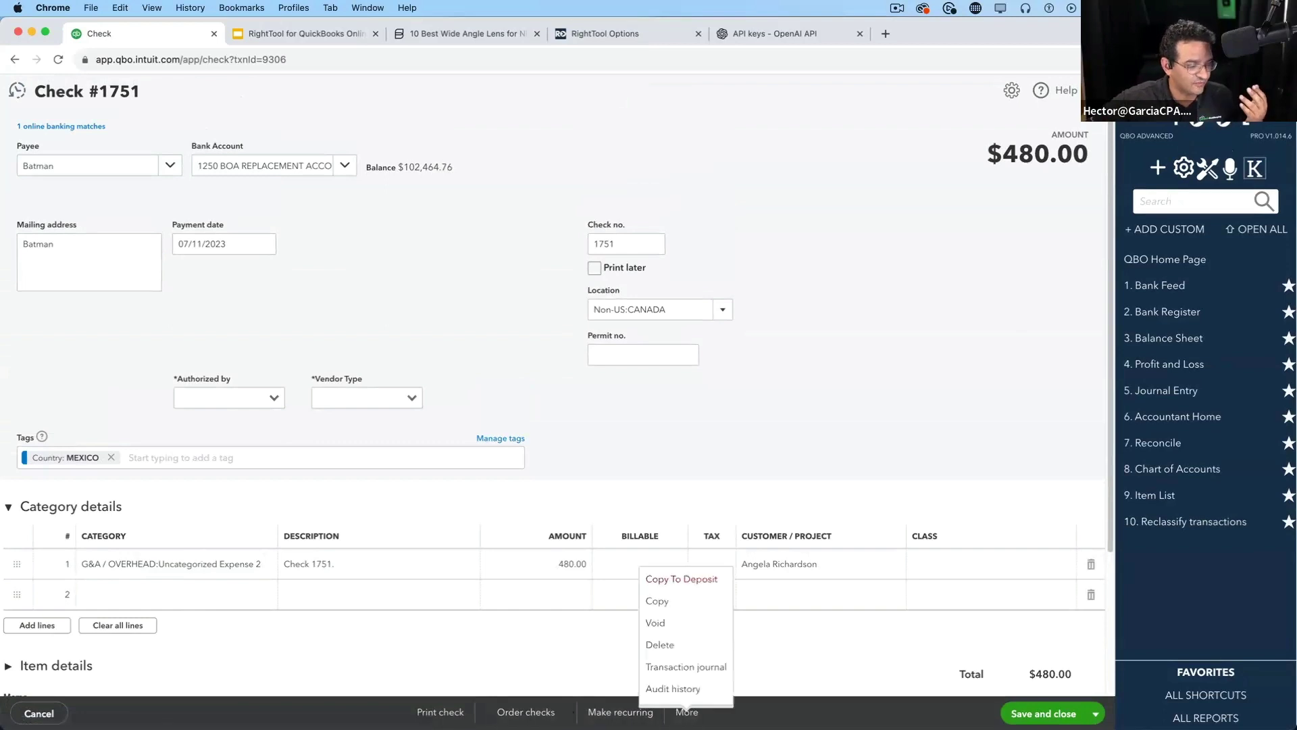
# Copy check 1751 into a bank deposit and review its $480.00 Add funds line
pyautogui.click(693, 578)
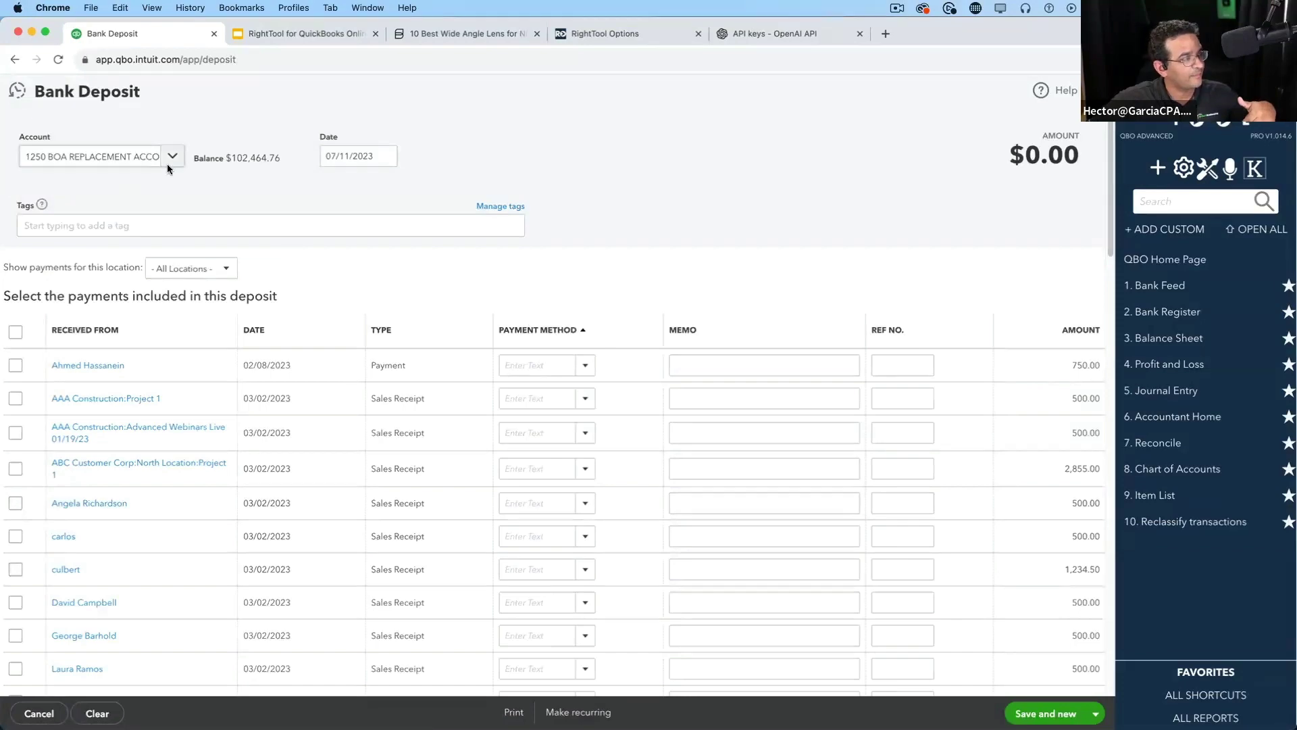
pyautogui.click(180, 158)
pyautogui.click(181, 159)
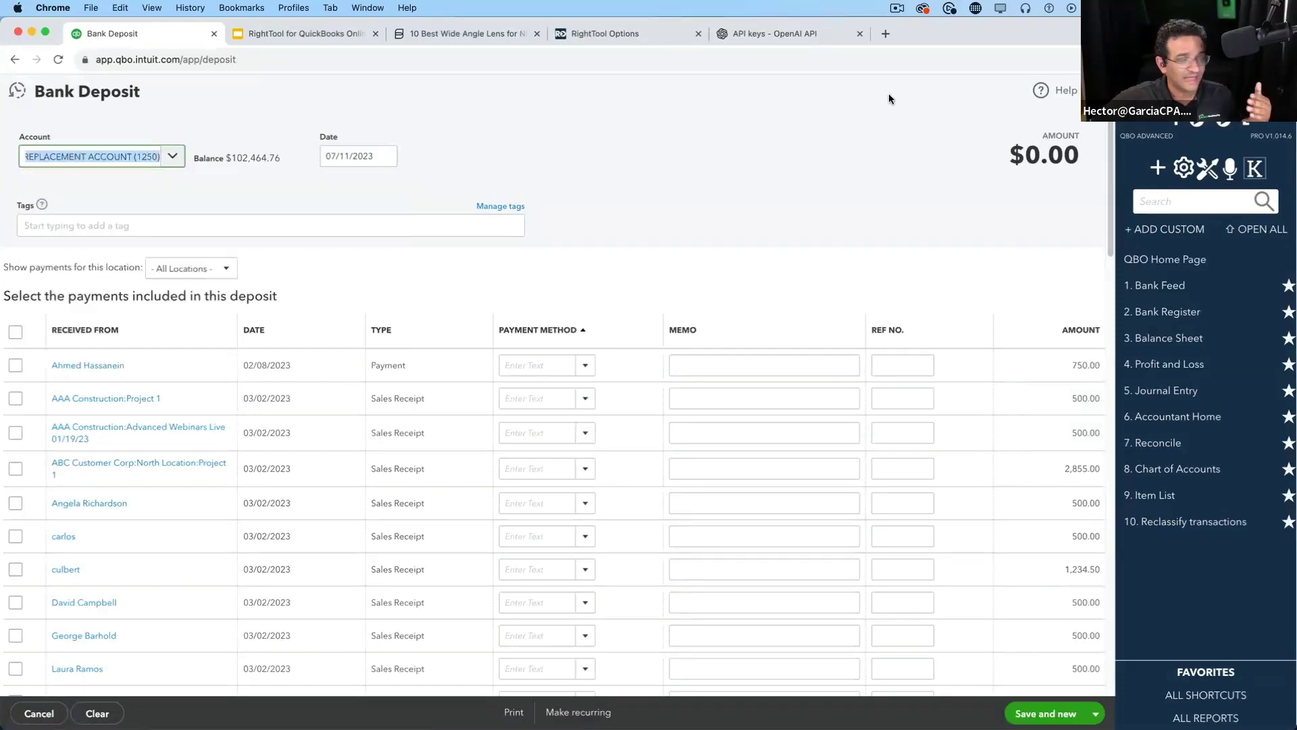
pyautogui.moveTo(1111, 200); pyautogui.dragTo(1080, 645)
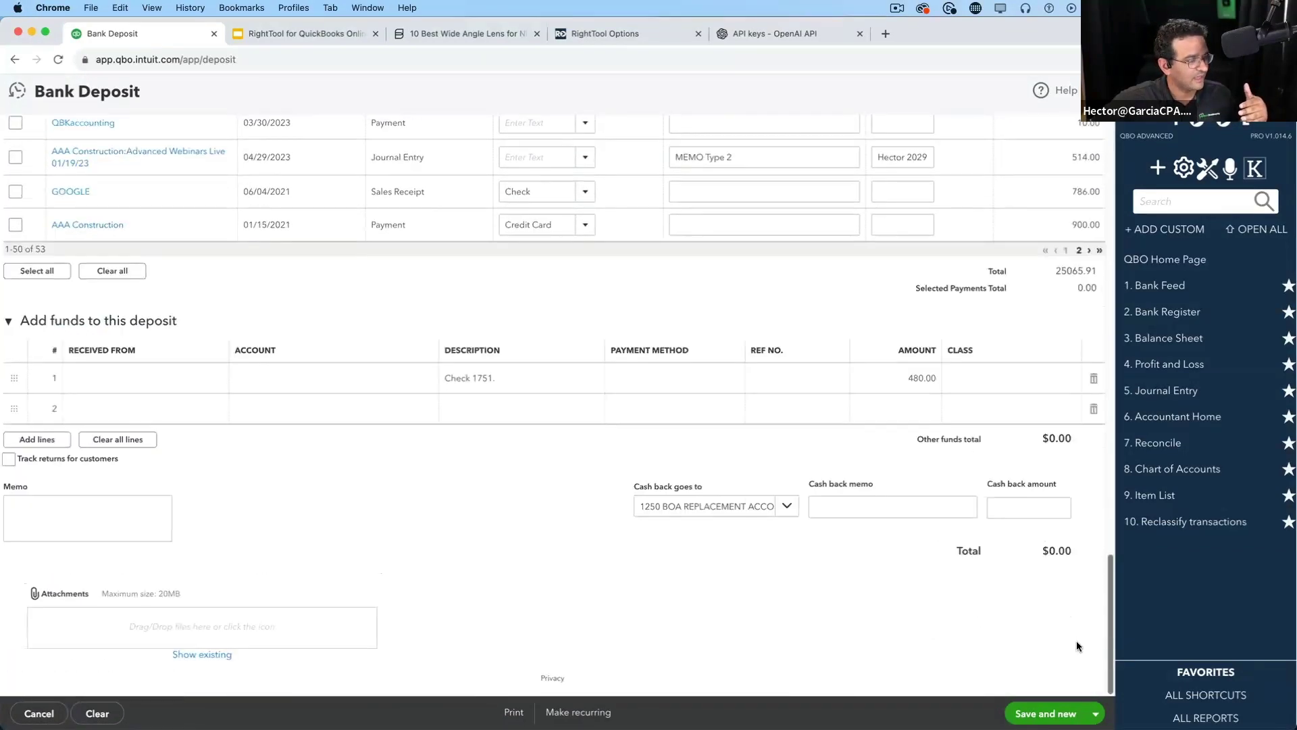
pyautogui.click(270, 377)
pyautogui.click(284, 384)
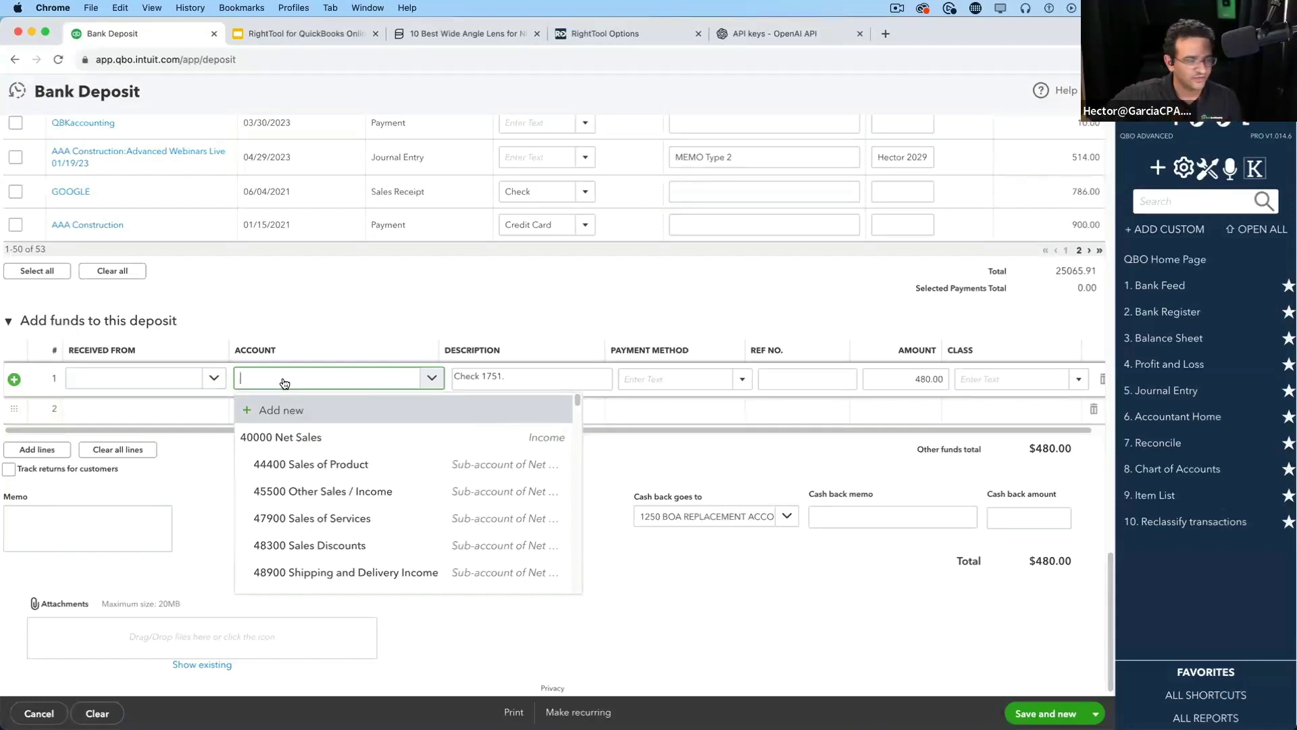
pyautogui.click(746, 630)
# Discard the unsaved deposit and switch to the RightTool slides presentation
pyautogui.click(1097, 91)
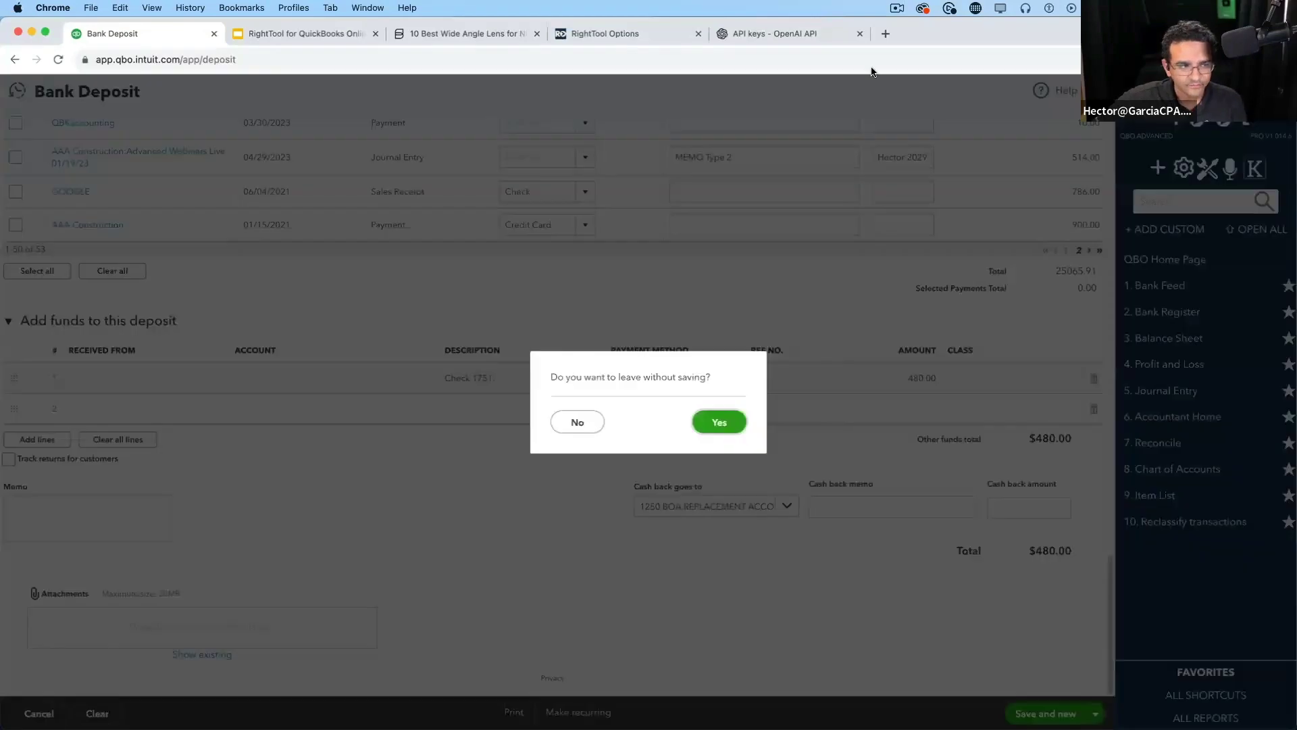
pyautogui.click(725, 418)
pyautogui.click(274, 40)
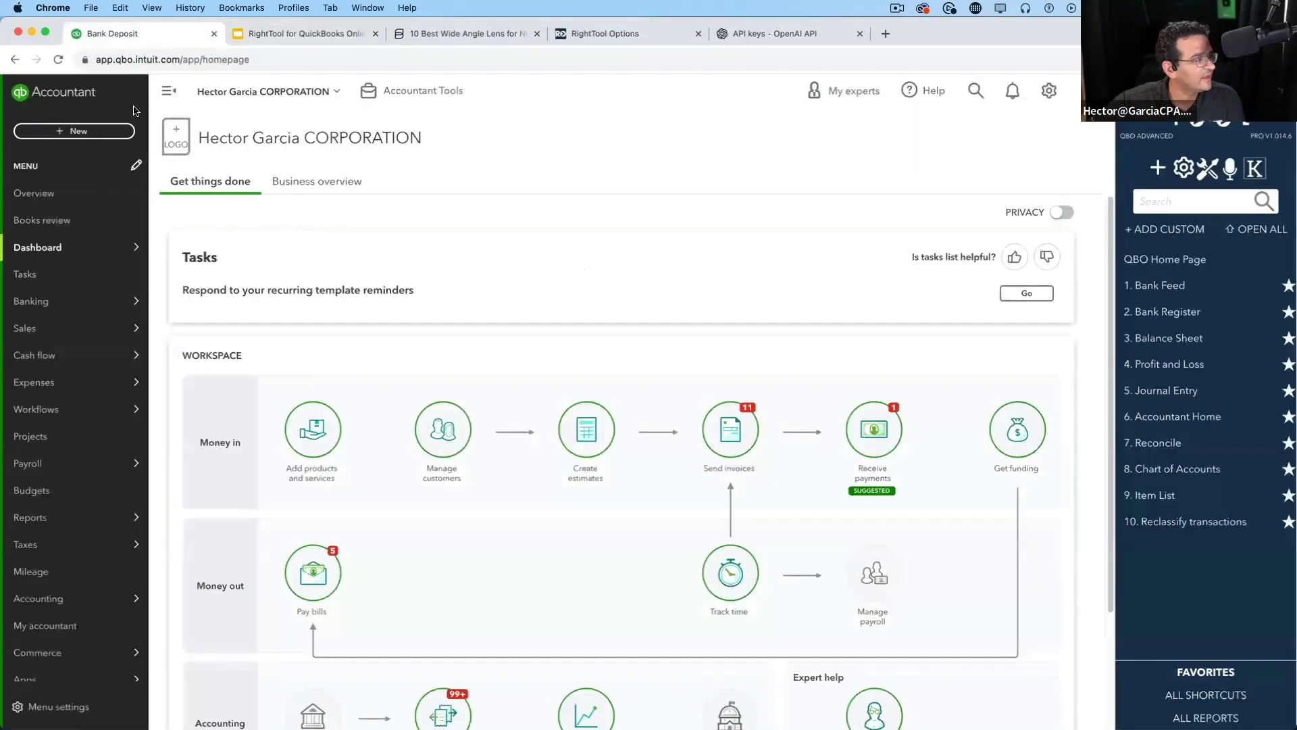
# Return to QuickBooks and reopen the 02/08/2023 $77,275.00 bill from Recent Bills
pyautogui.click(114, 33)
pyautogui.click(108, 135)
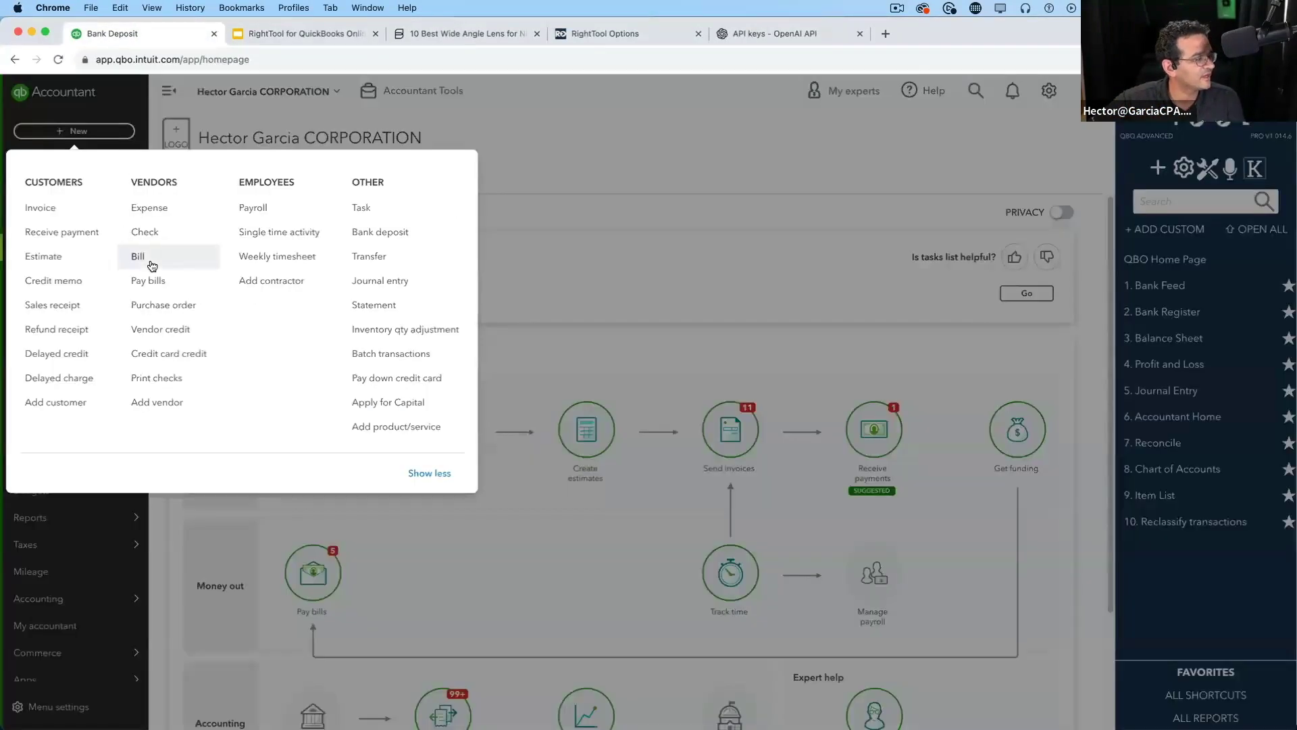
pyautogui.click(160, 259)
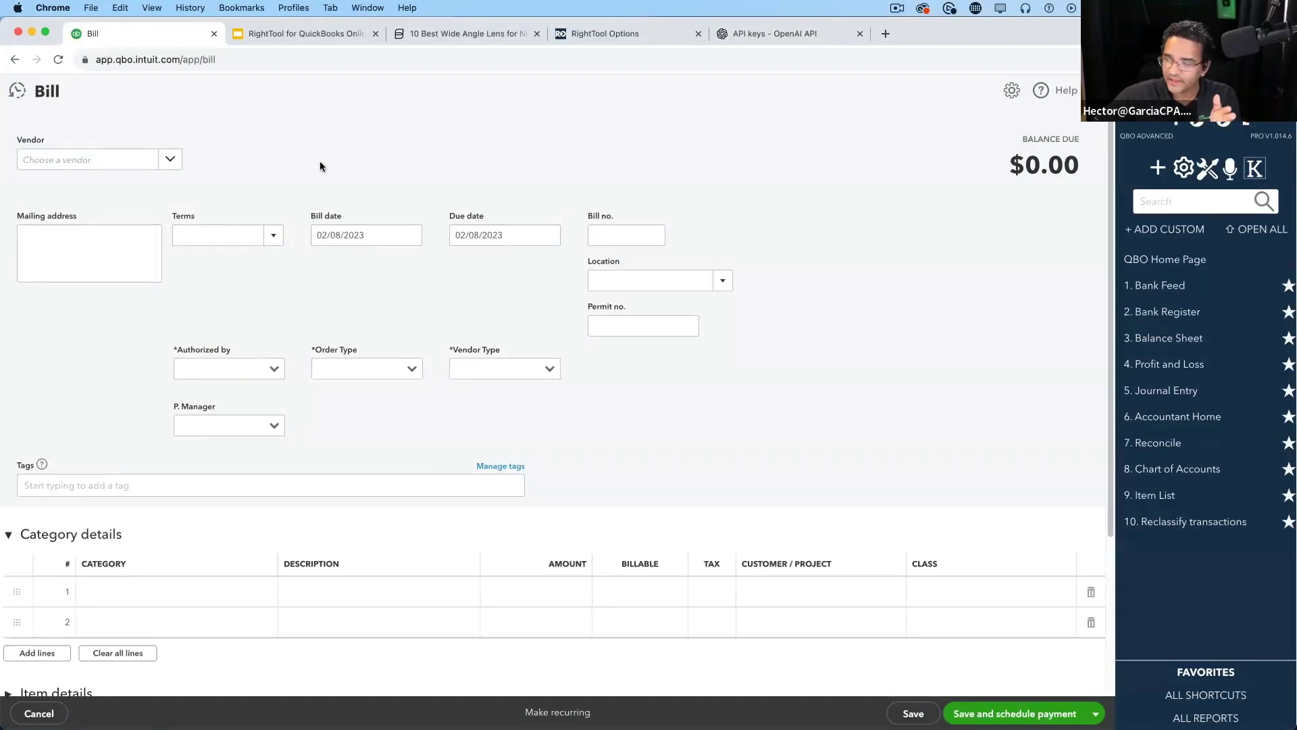
pyautogui.click(18, 91)
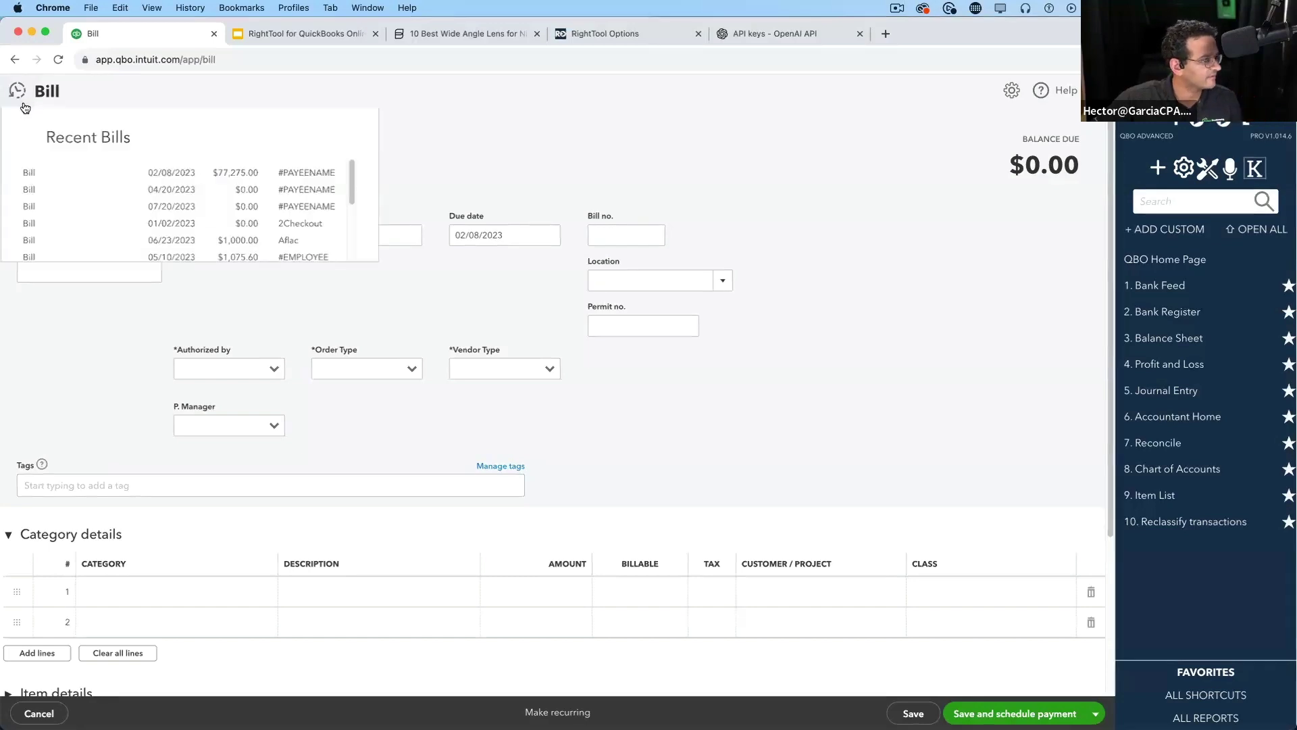
pyautogui.click(227, 174)
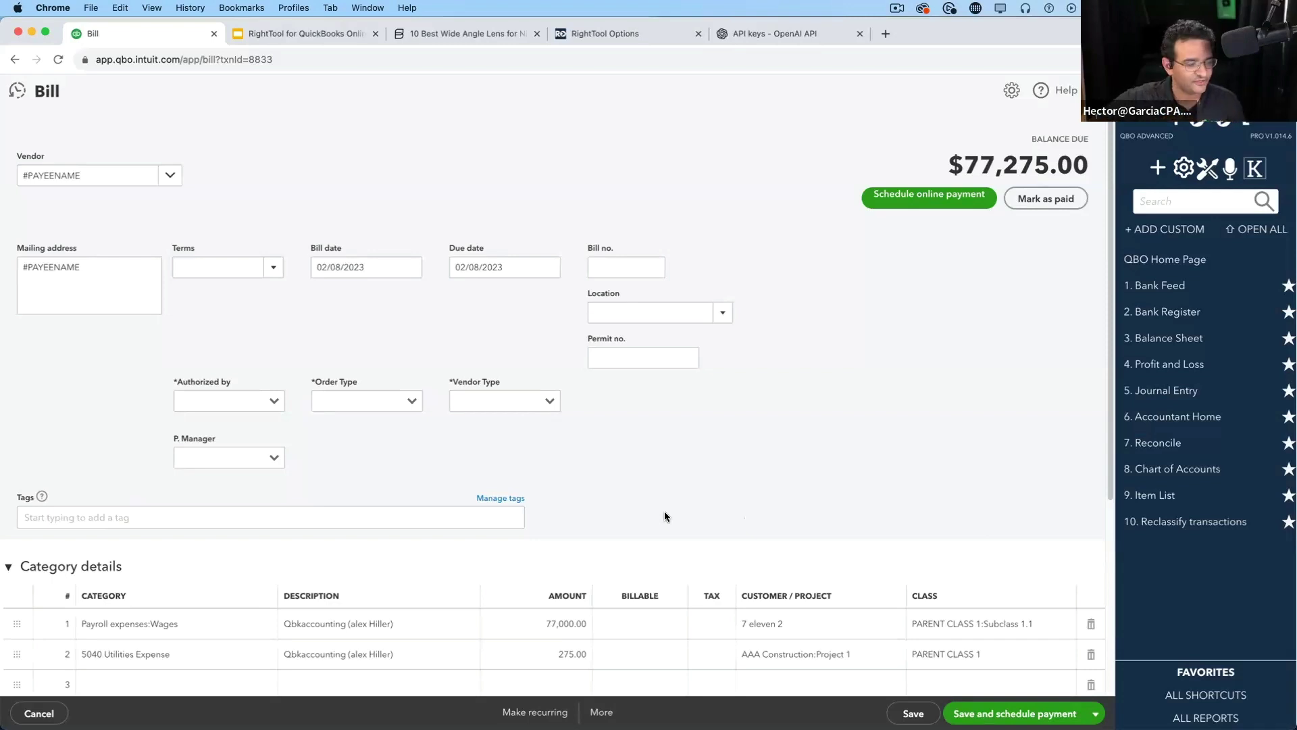
# Void the $77,275.00 bill from the More menu, confirm, and dismiss the send-for-approval request
pyautogui.click(602, 712)
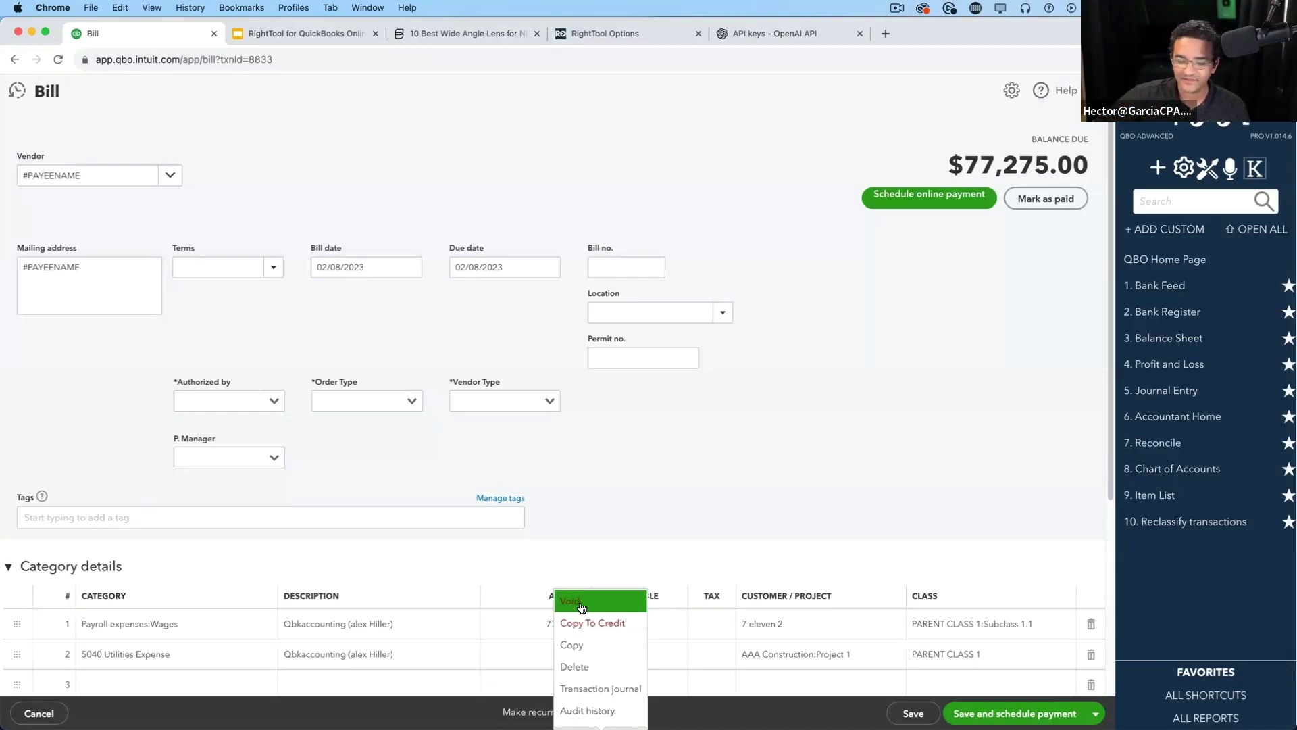
pyautogui.click(602, 712)
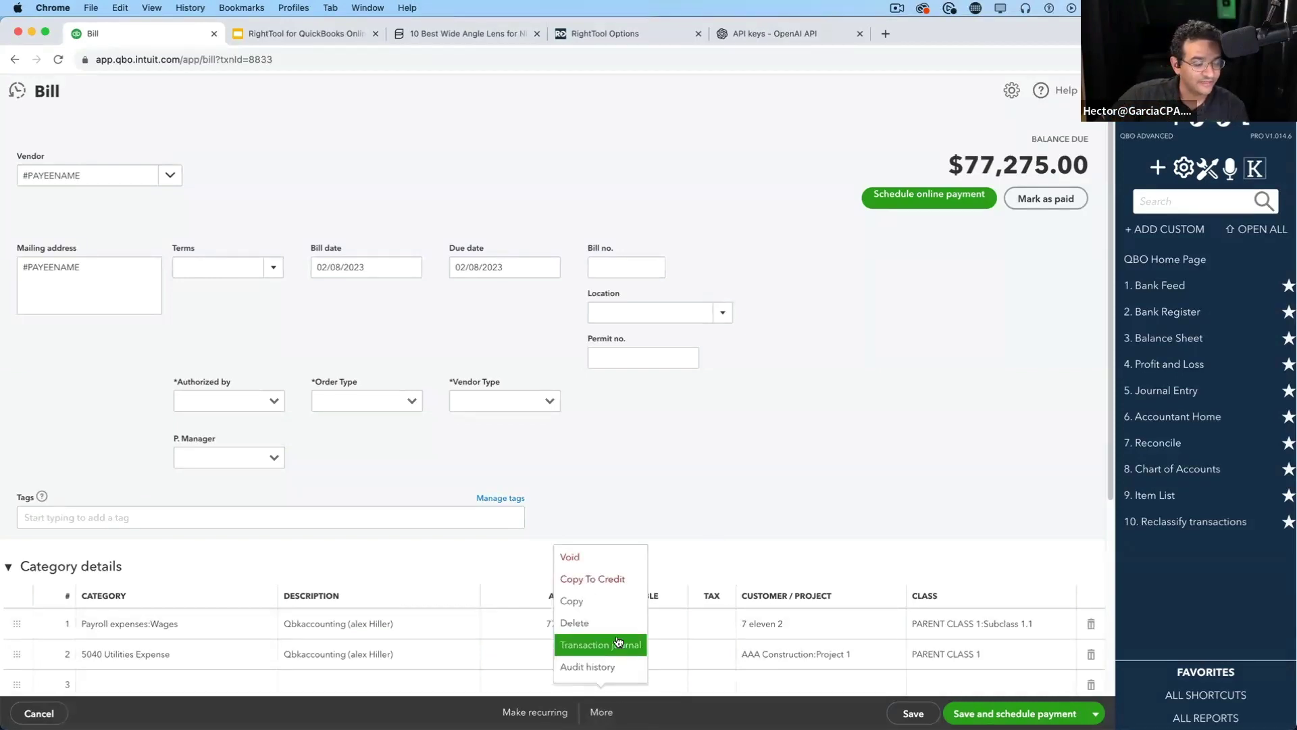
pyautogui.click(553, 624)
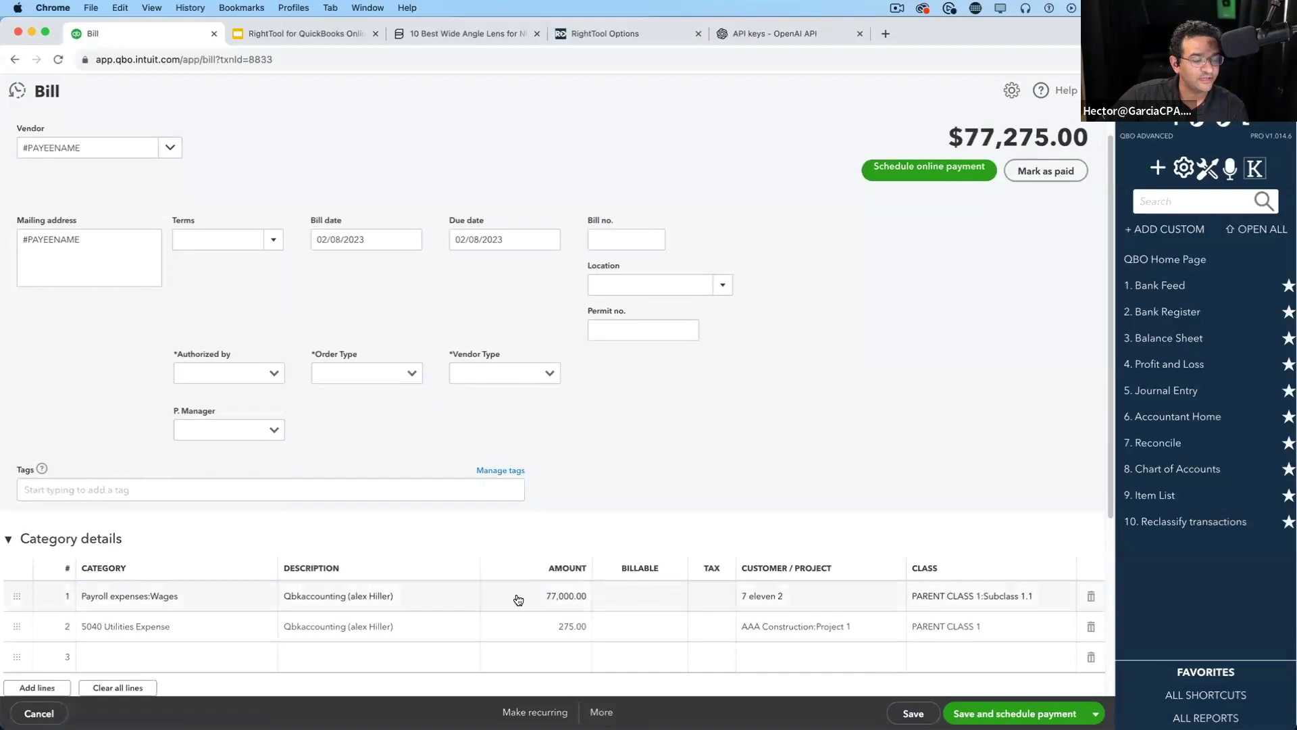
pyautogui.click(552, 626)
pyautogui.click(746, 464)
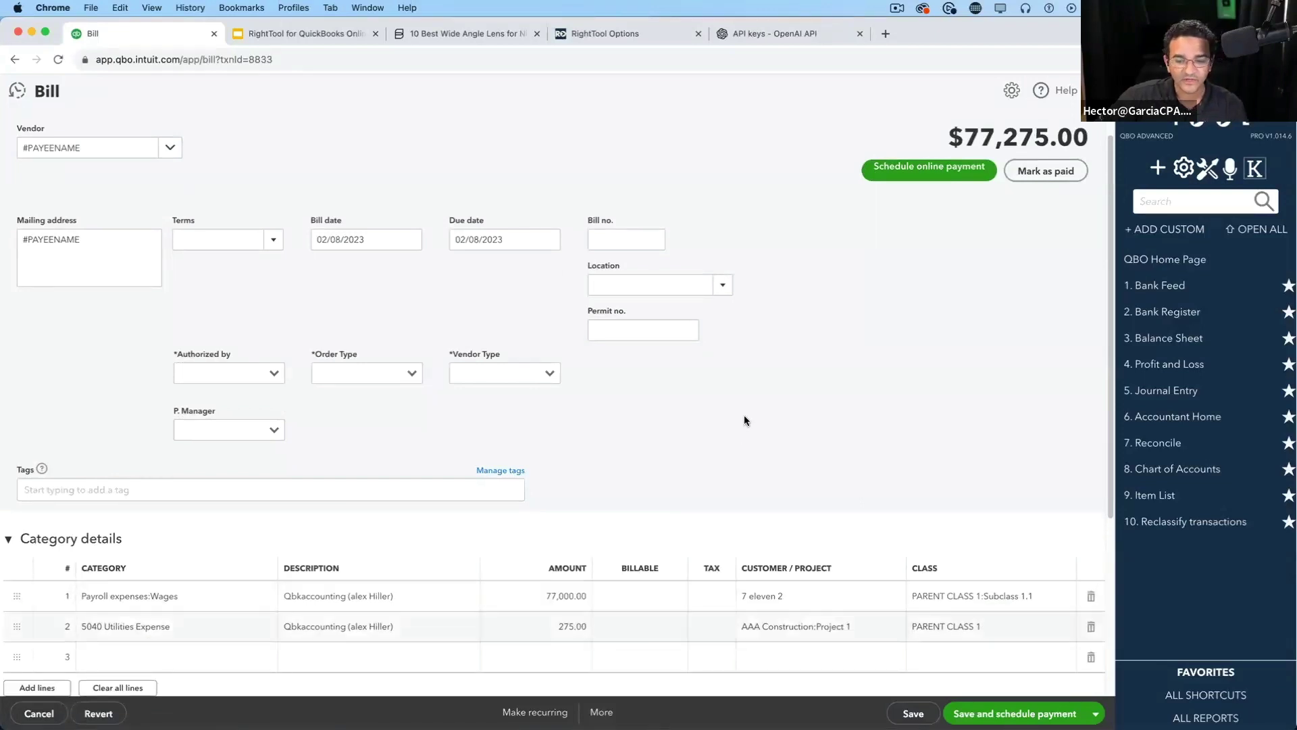
pyautogui.scroll(-3, 744, 420)
pyautogui.click(602, 712)
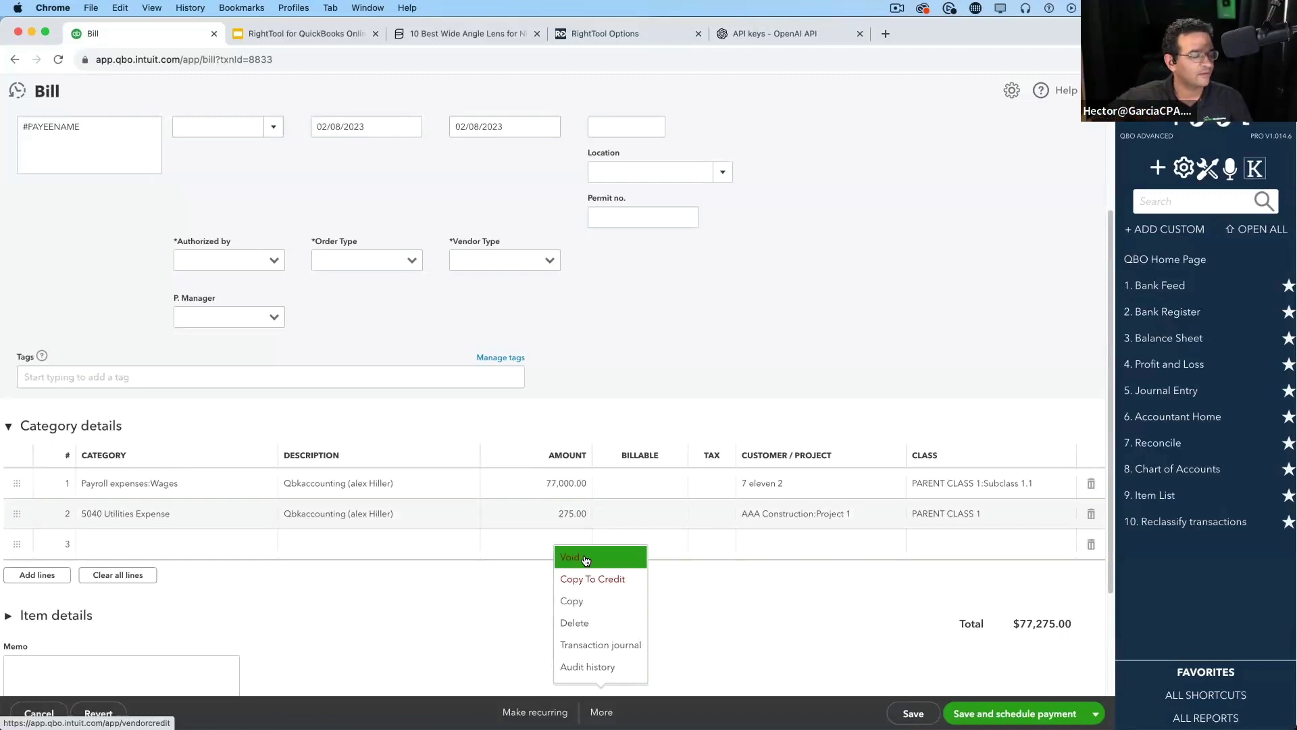
pyautogui.click(585, 558)
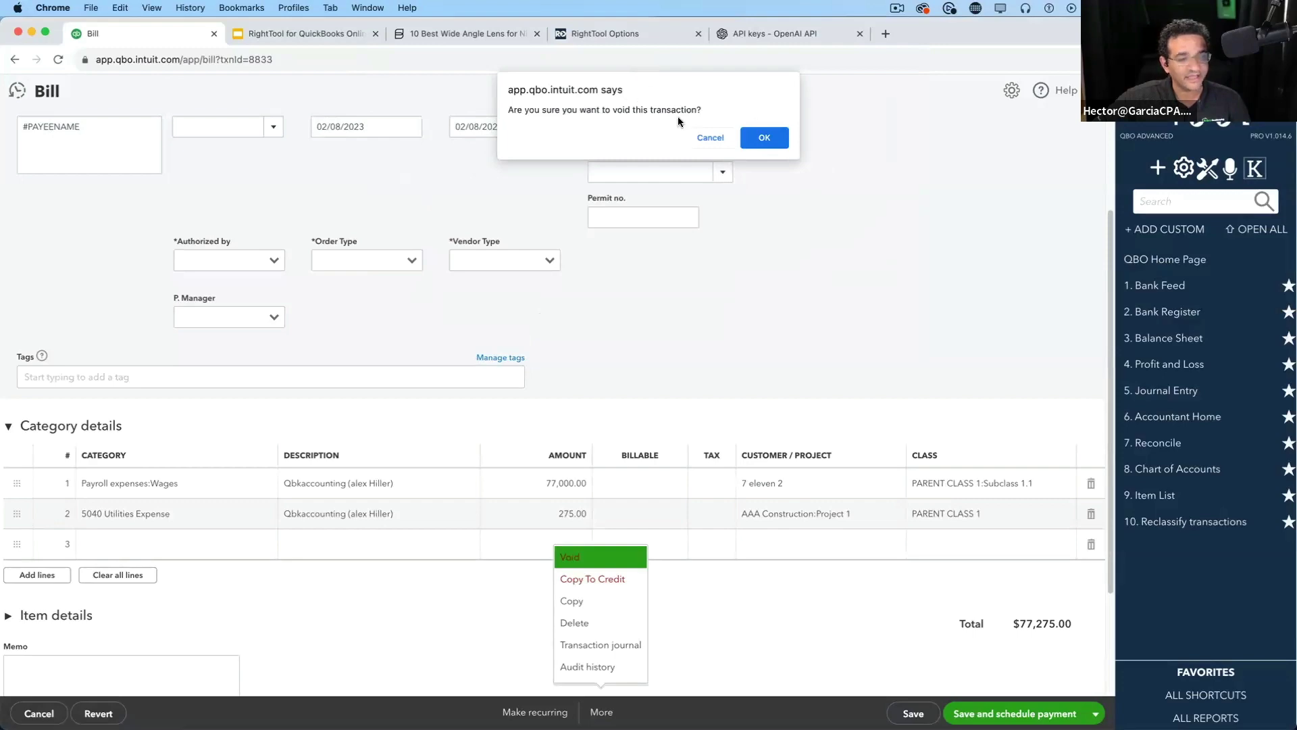
pyautogui.click(778, 140)
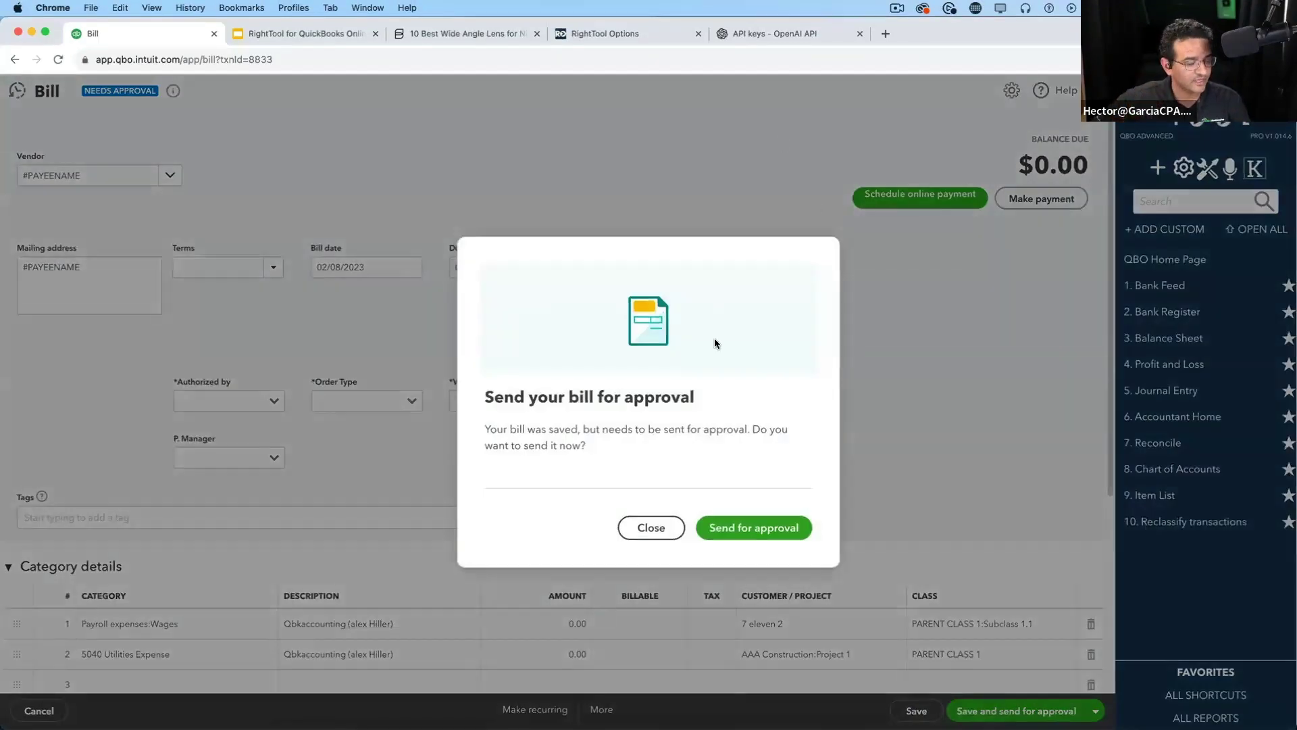
pyautogui.click(651, 528)
pyautogui.scroll(-3, 658, 513)
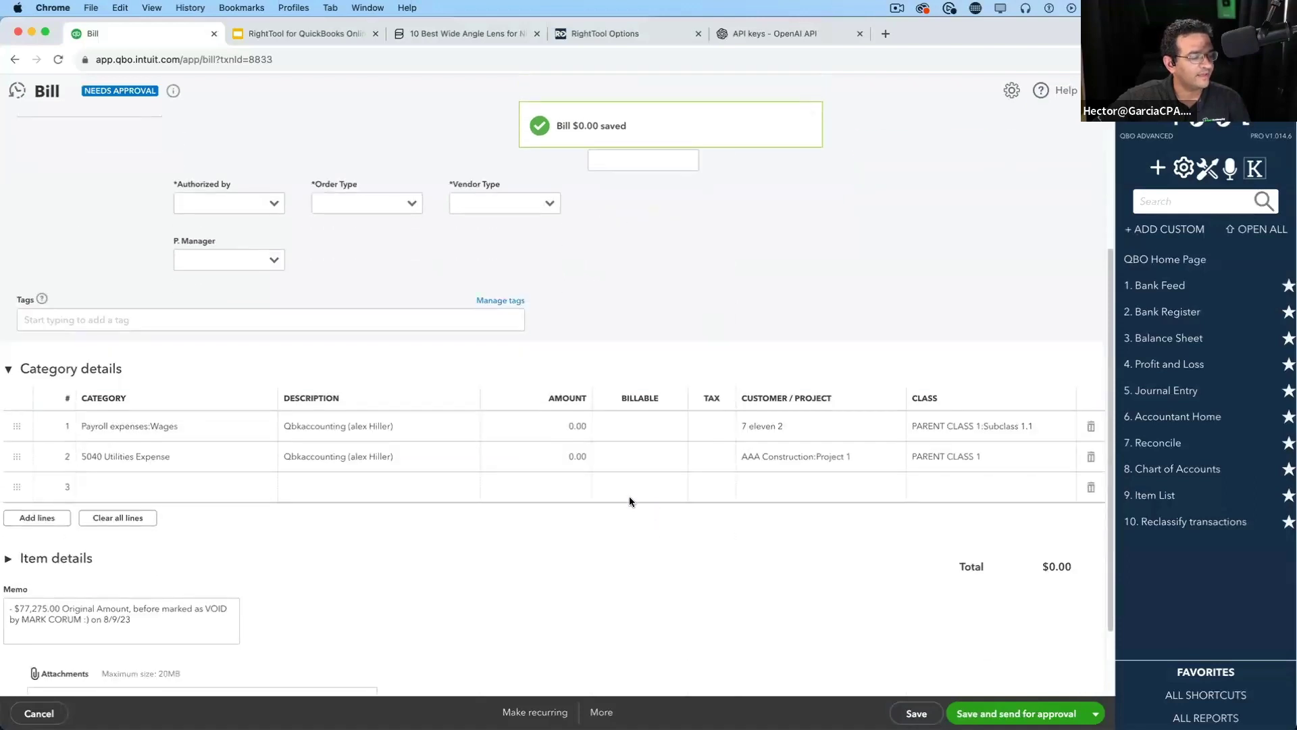
# Check both lines show 0.00 and review the memo's VOID note
pyautogui.click(565, 427)
pyautogui.click(560, 457)
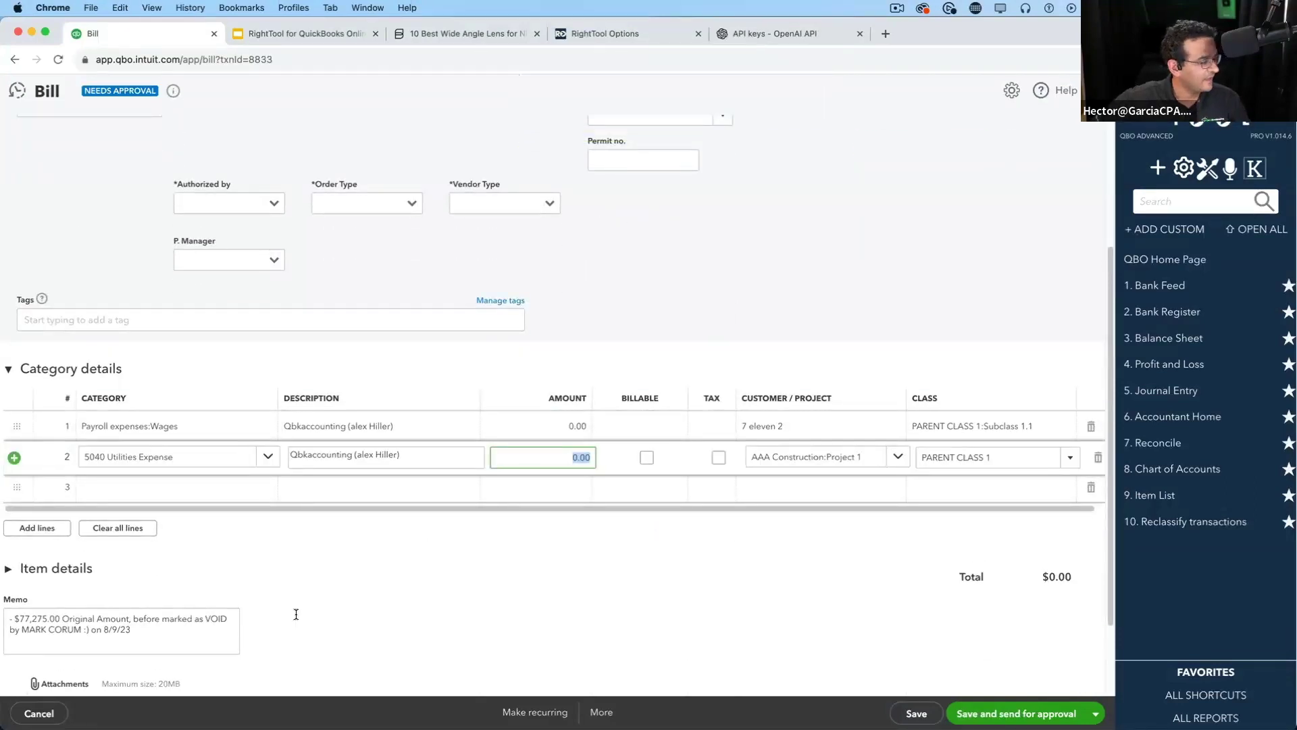
pyautogui.moveTo(135, 629); pyautogui.dragTo(4, 592)
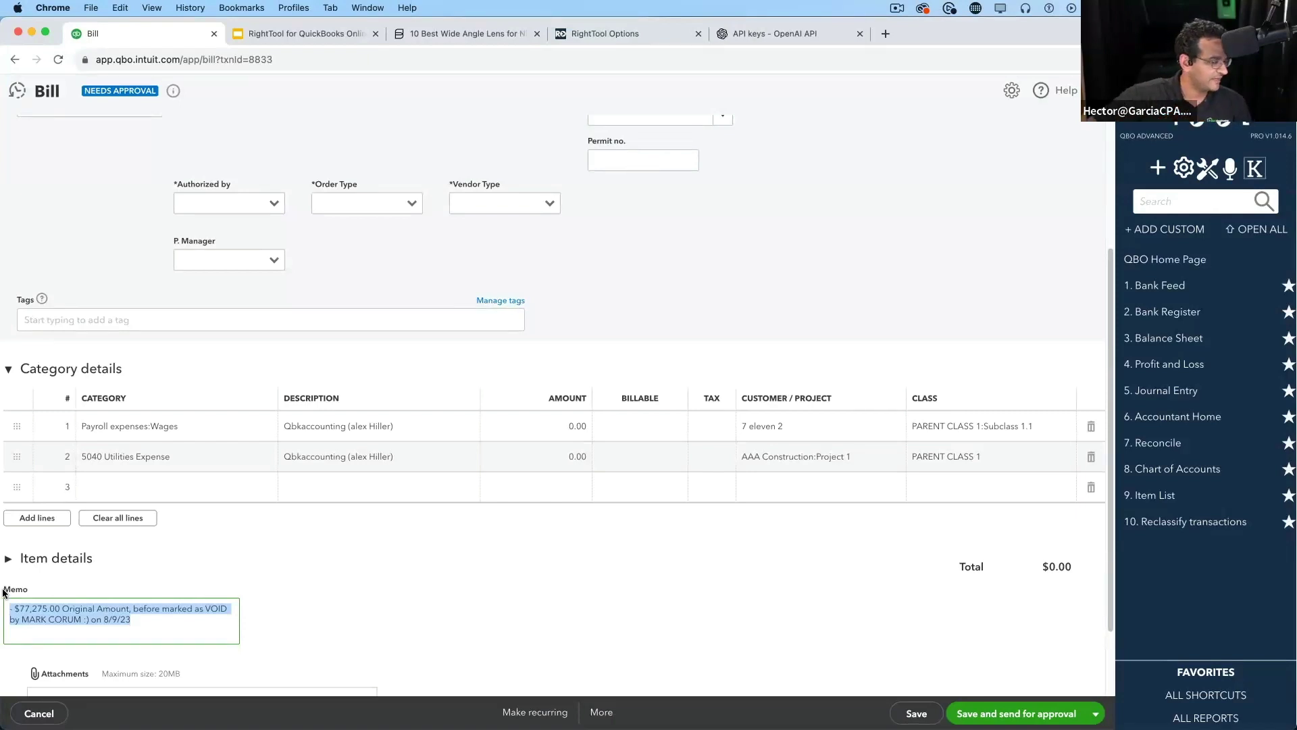
pyautogui.click(227, 609)
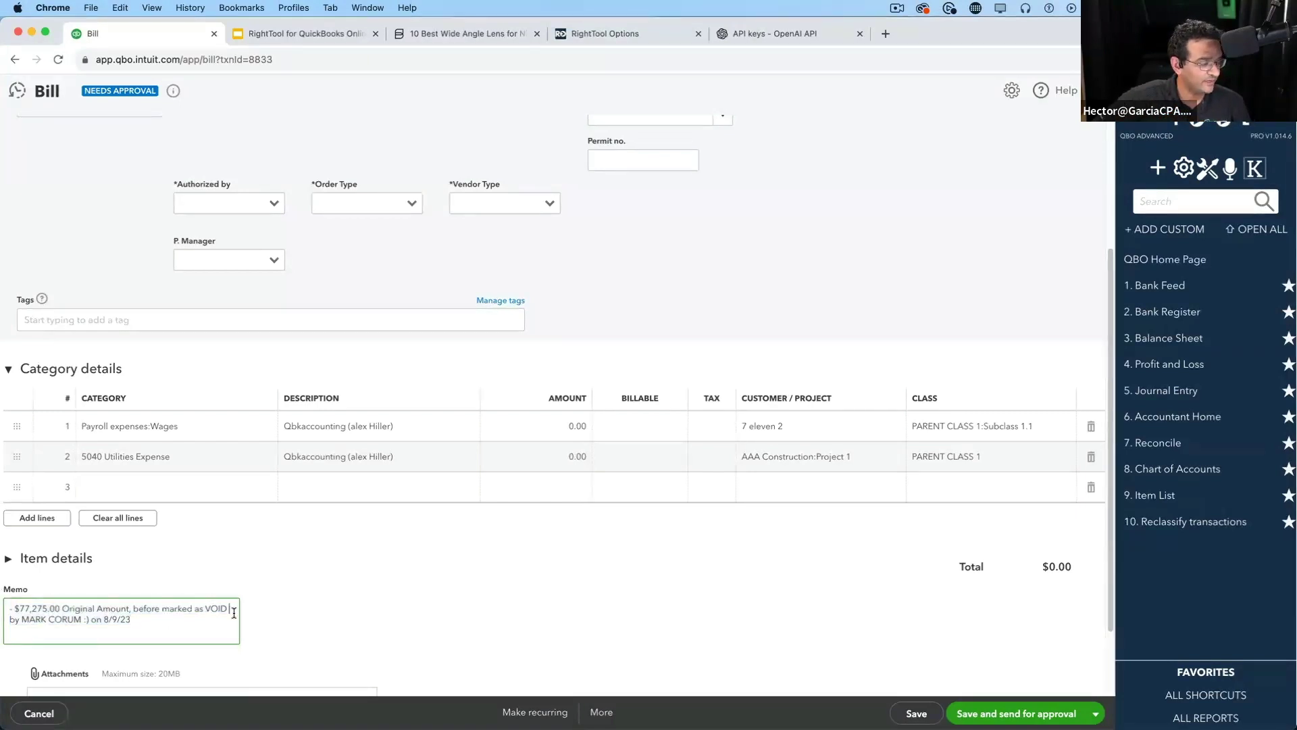
pyautogui.moveTo(205, 609); pyautogui.dragTo(226, 609)
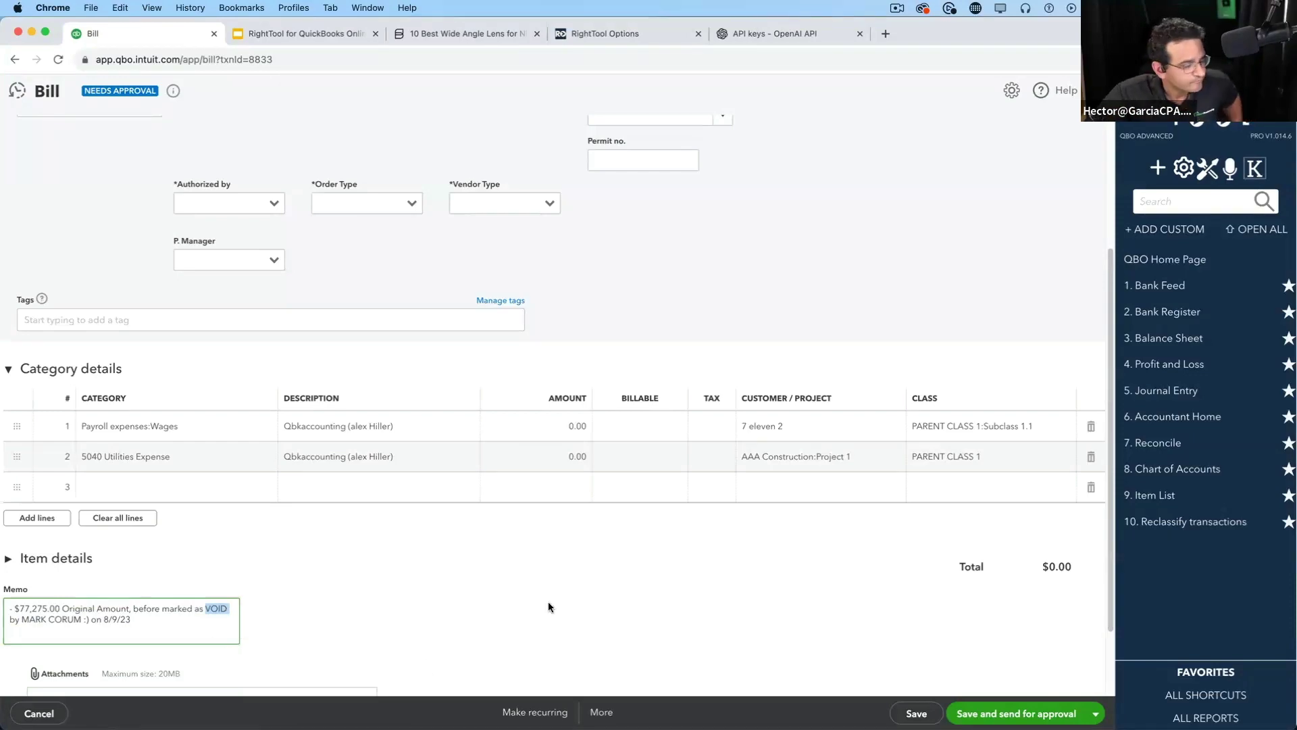
# Re-save the $0.00 voided bill, dismiss the approval request, and return to the RightTool slides
pyautogui.click(916, 713)
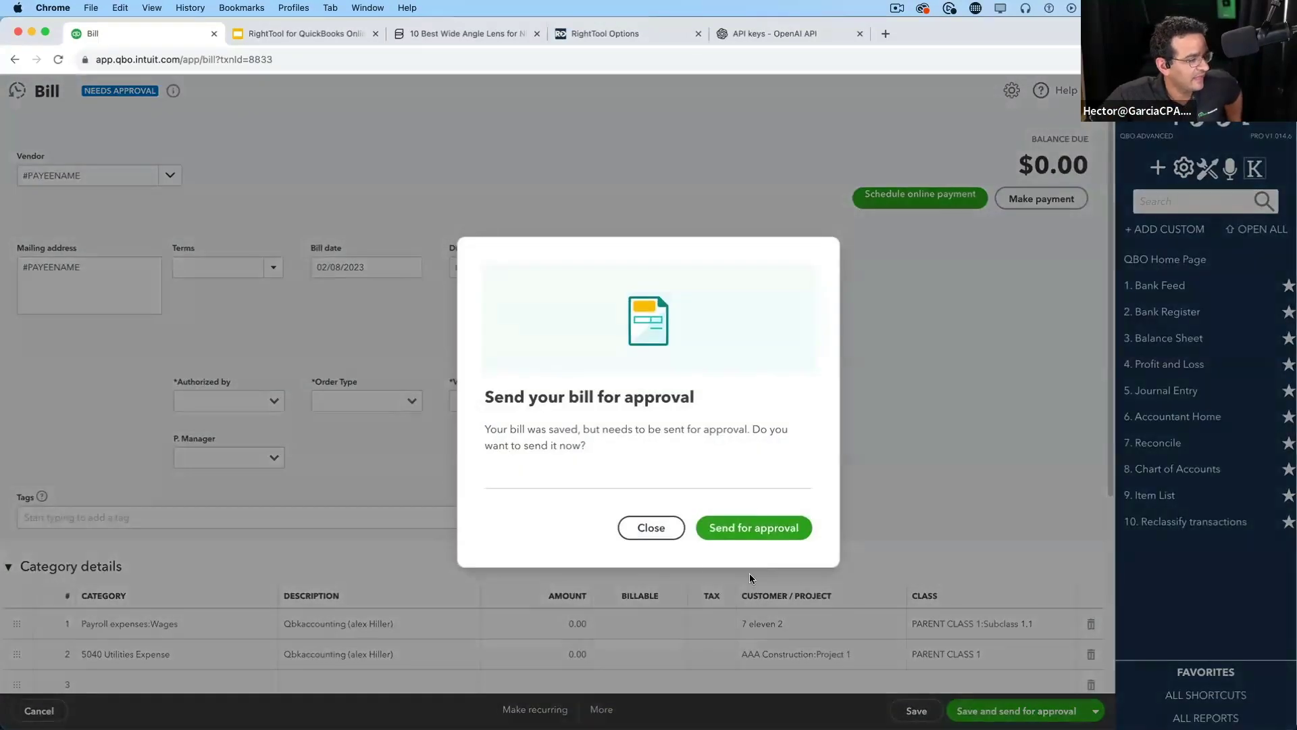
pyautogui.click(666, 529)
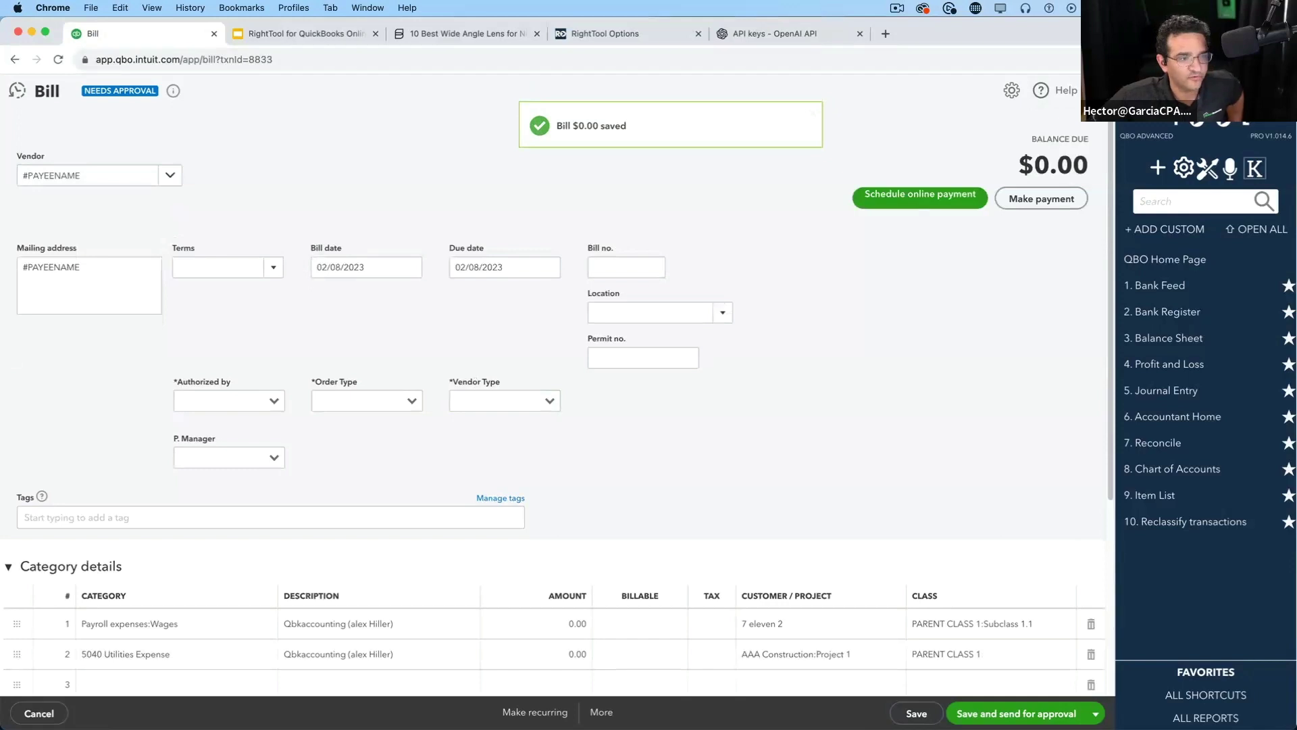
pyautogui.click(322, 34)
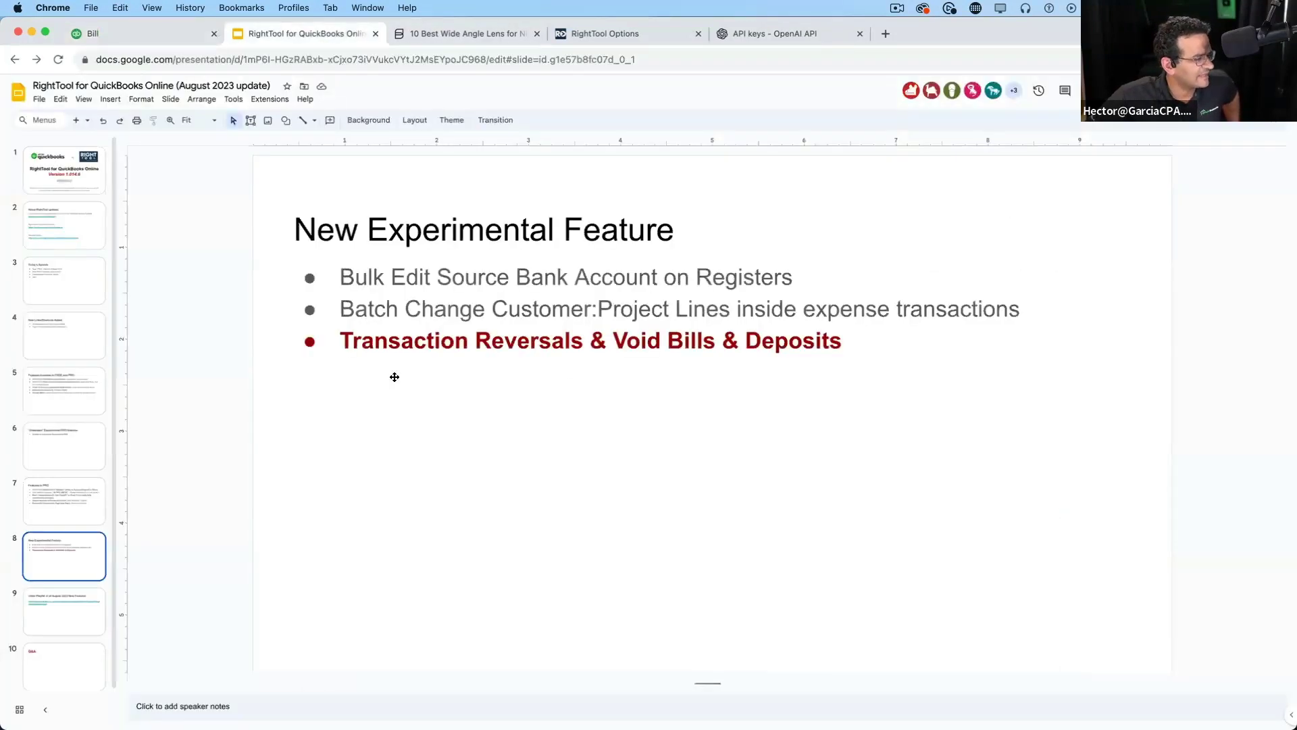
# On the Video Playlist slide, copy the presentation's share link
pyautogui.click(48, 618)
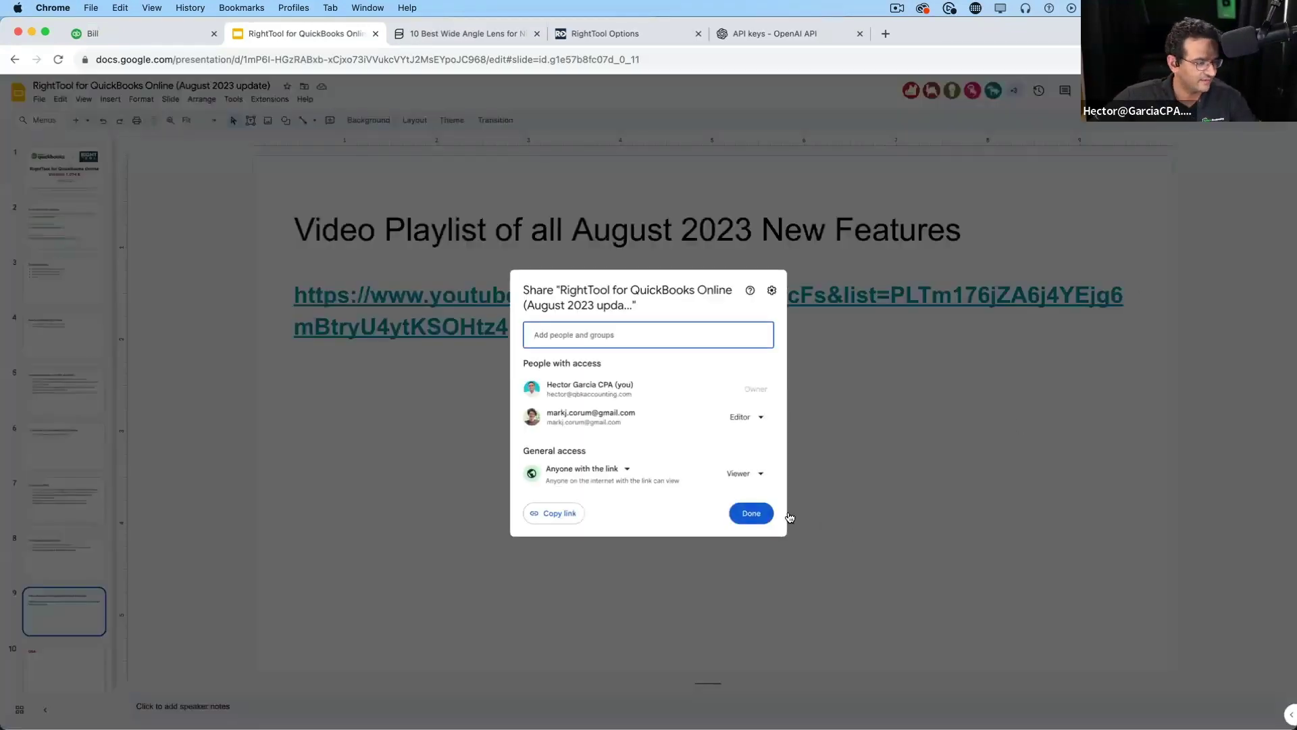
pyautogui.click(559, 513)
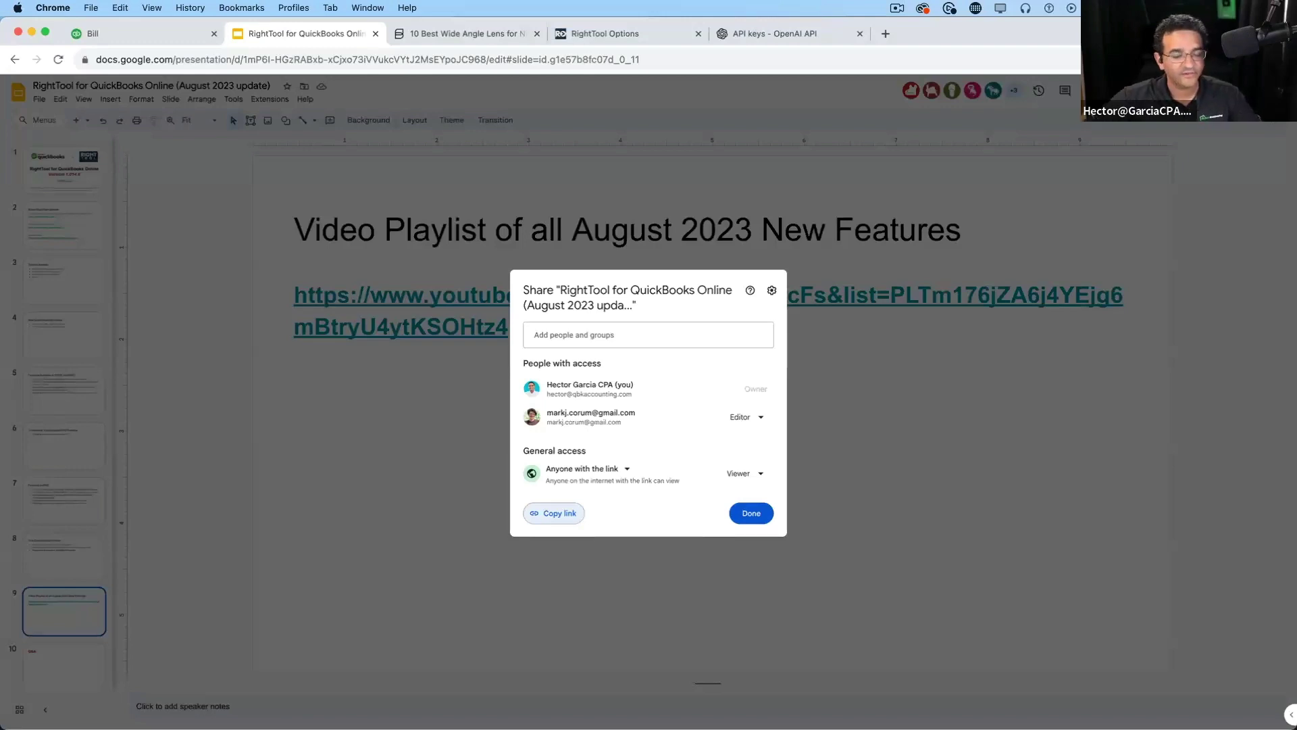
pyautogui.click(743, 513)
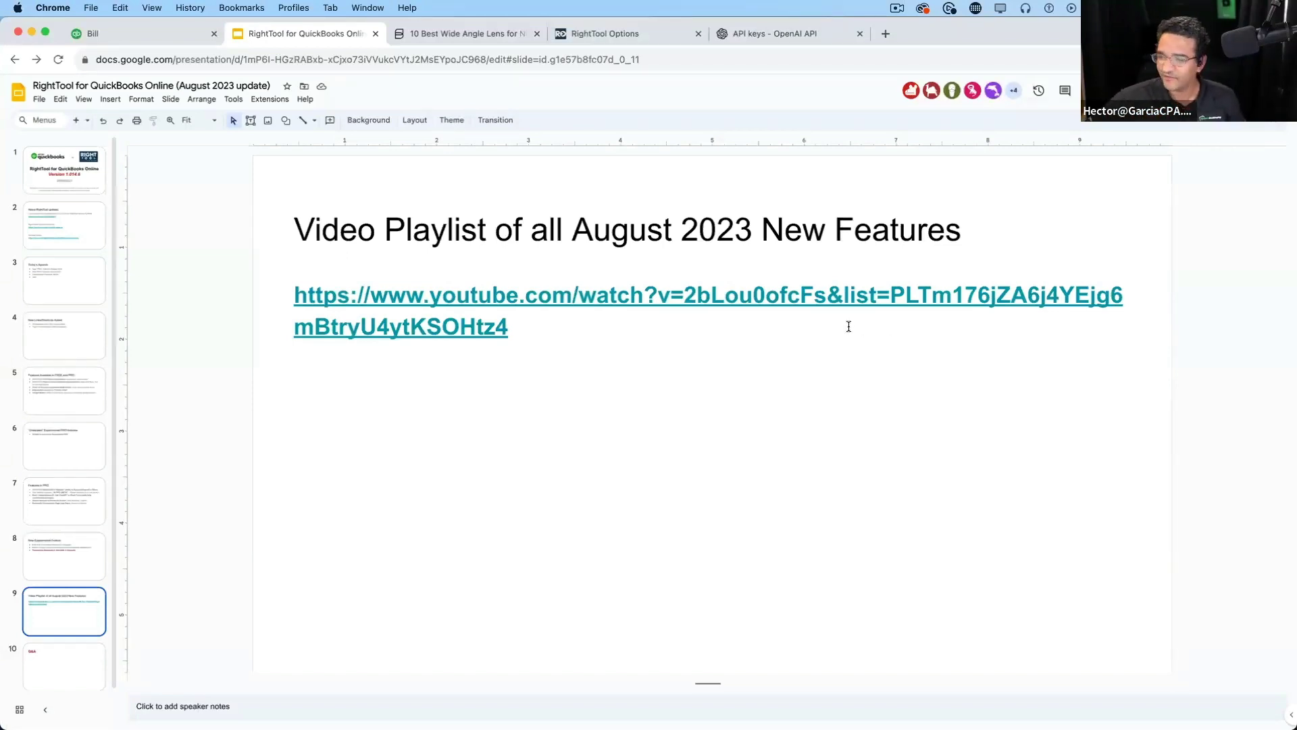
# Select the playlist URL, then present the Q&A slide full screen
pyautogui.click(476, 323)
pyautogui.press('super+a')
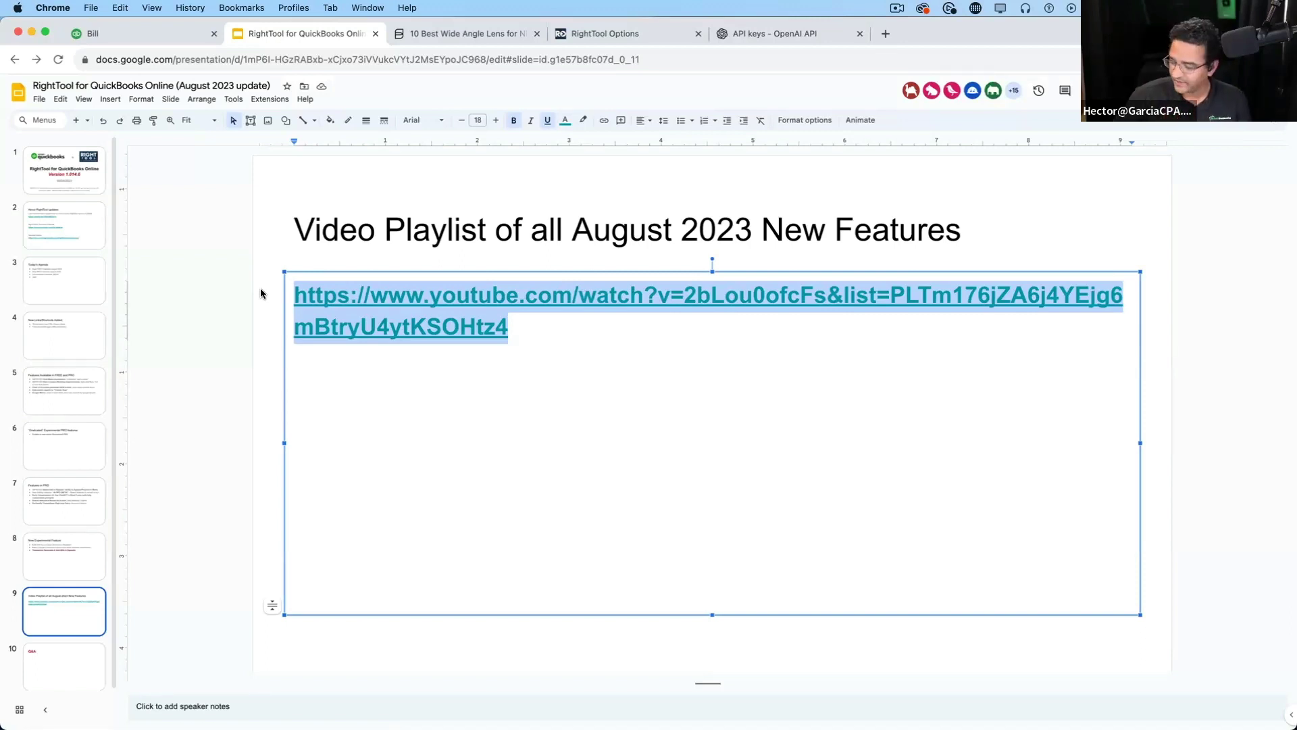
pyautogui.click(349, 503)
pyautogui.click(54, 660)
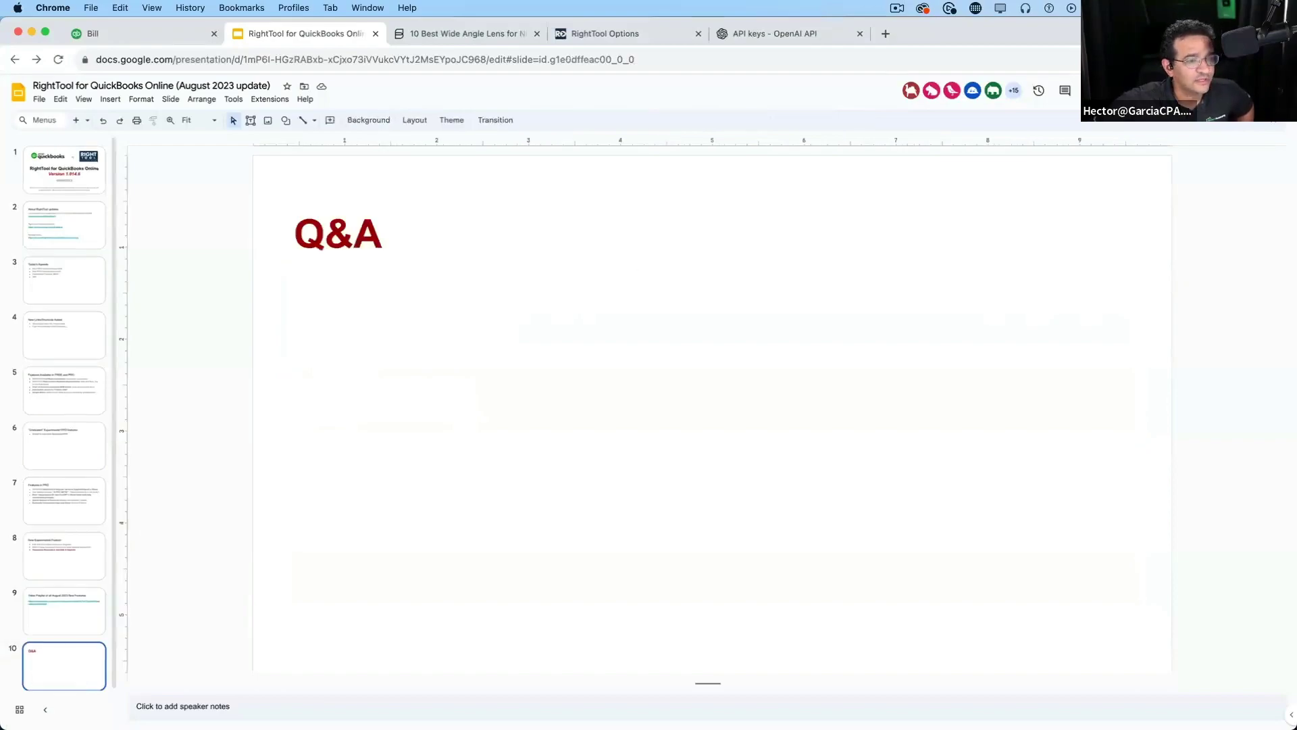
pyautogui.press('super+Return')
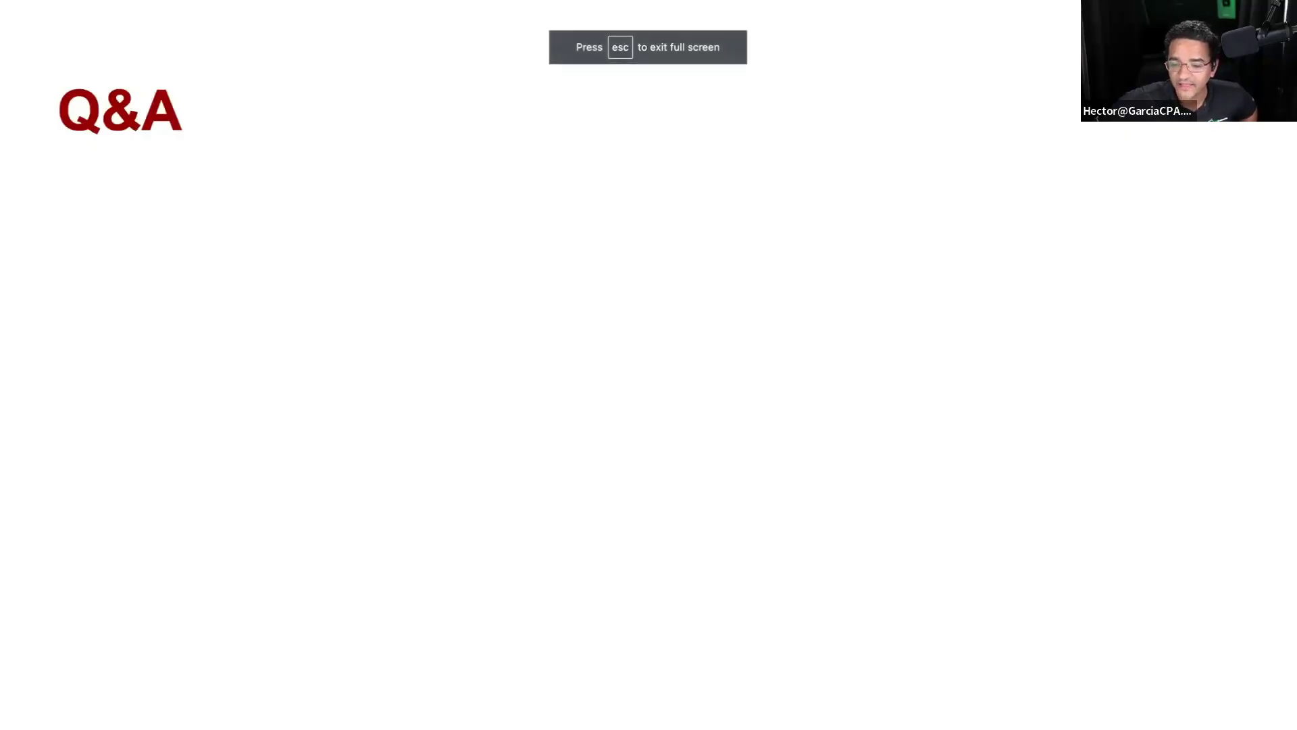
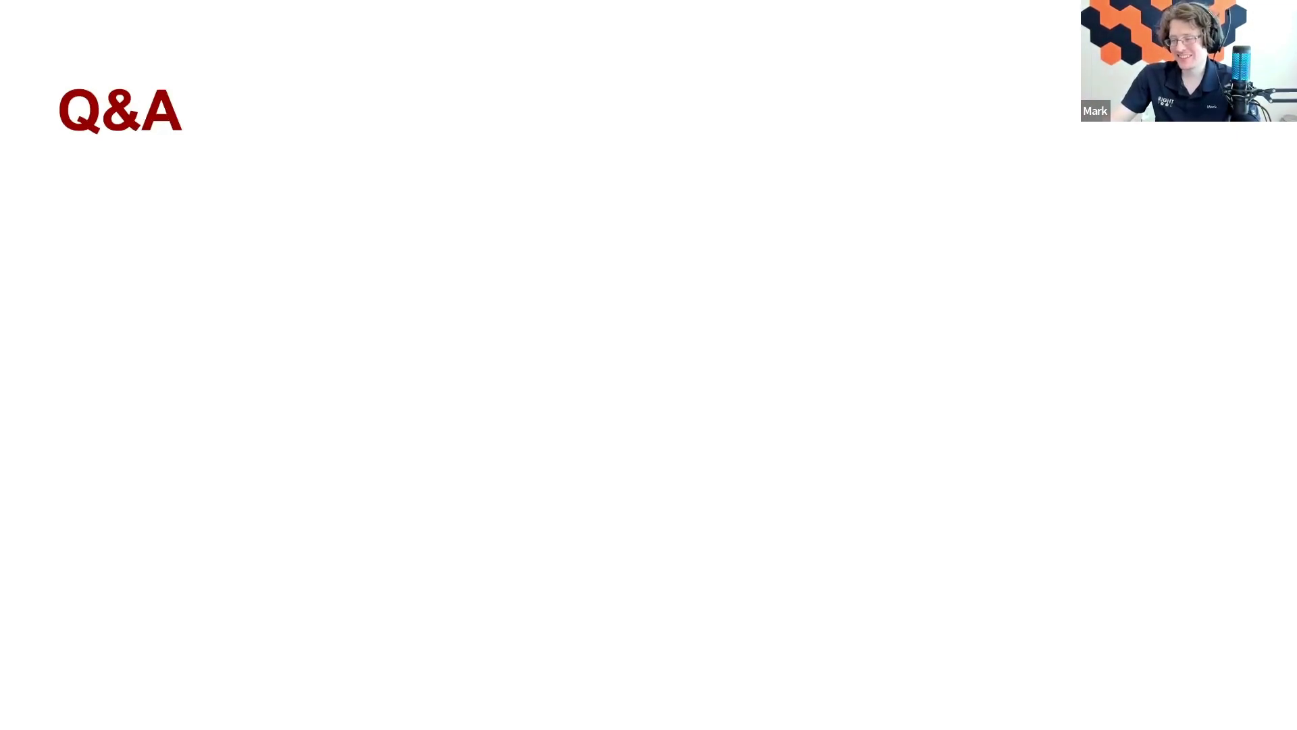
# Exit the Q&A slideshow and switch to the QuickBooks company tab
pyautogui.press('Escape')
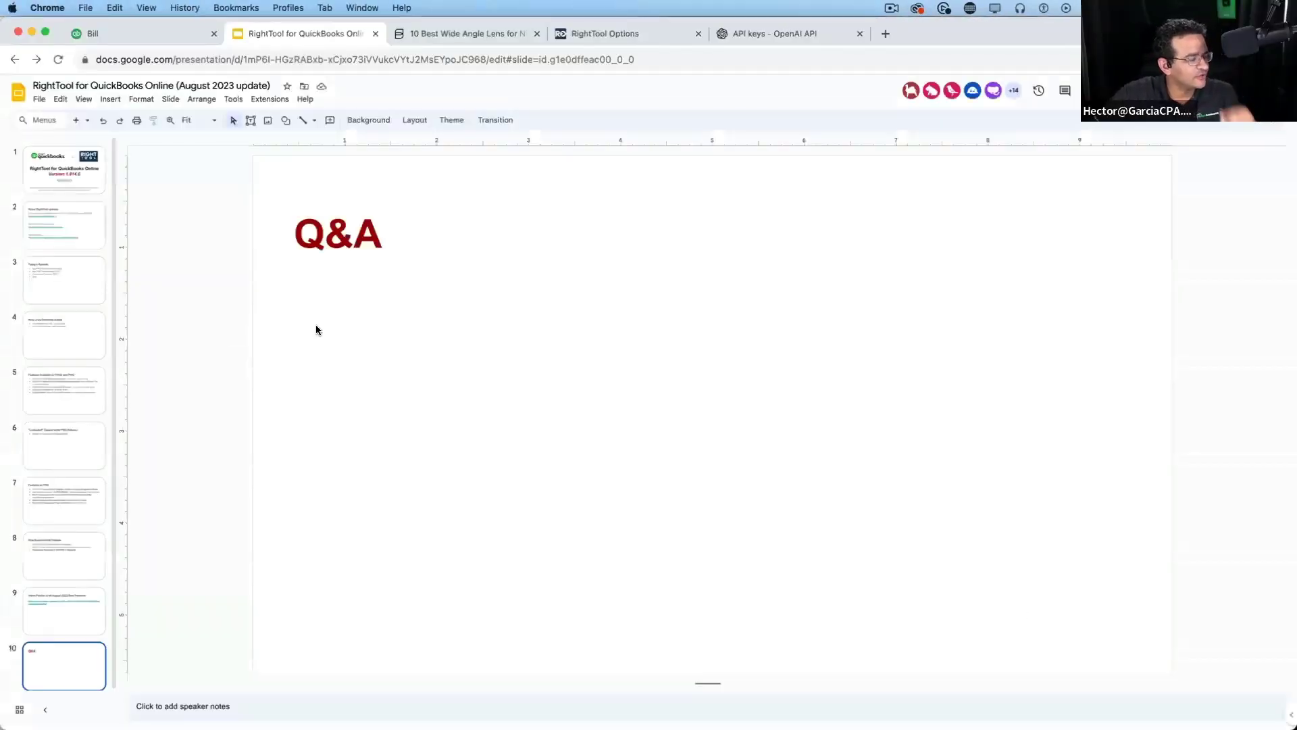
pyautogui.click(138, 28)
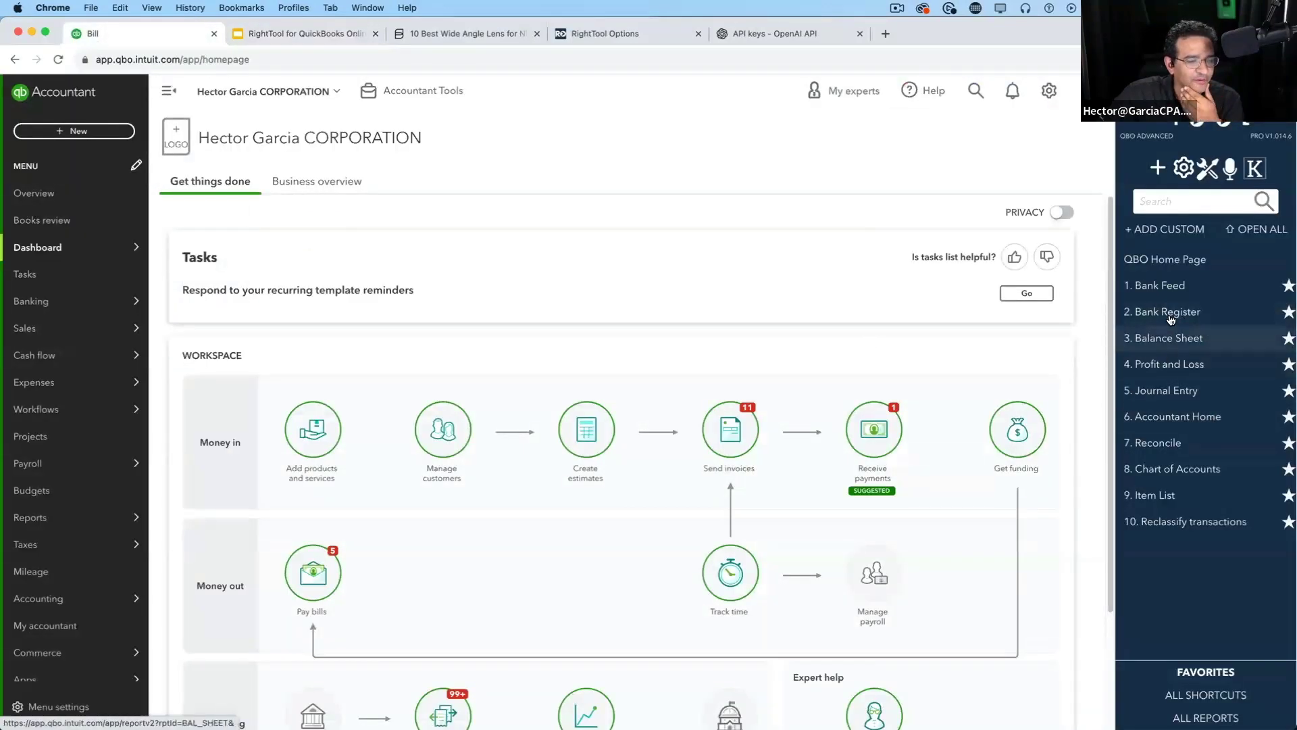
# Open the Bank Feed from the RightTool panel, then bring up RightTool Options
pyautogui.click(1171, 293)
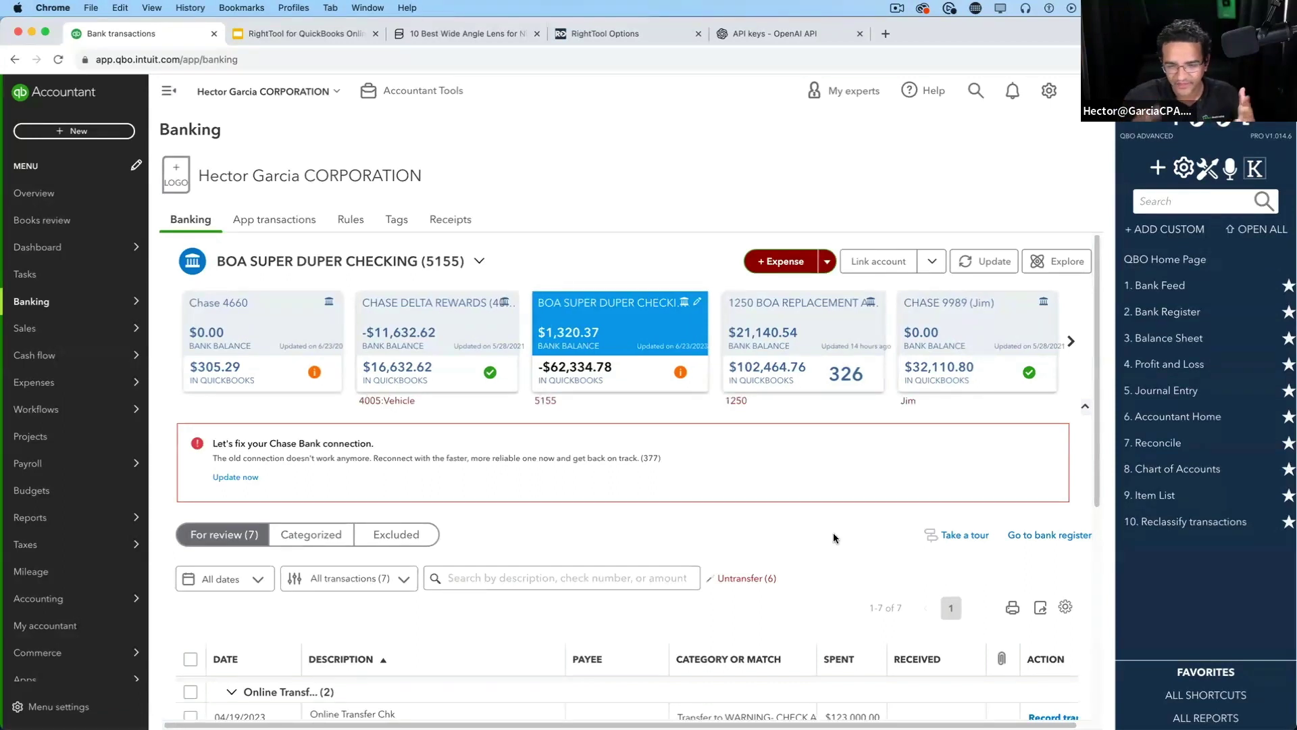
pyautogui.click(1208, 172)
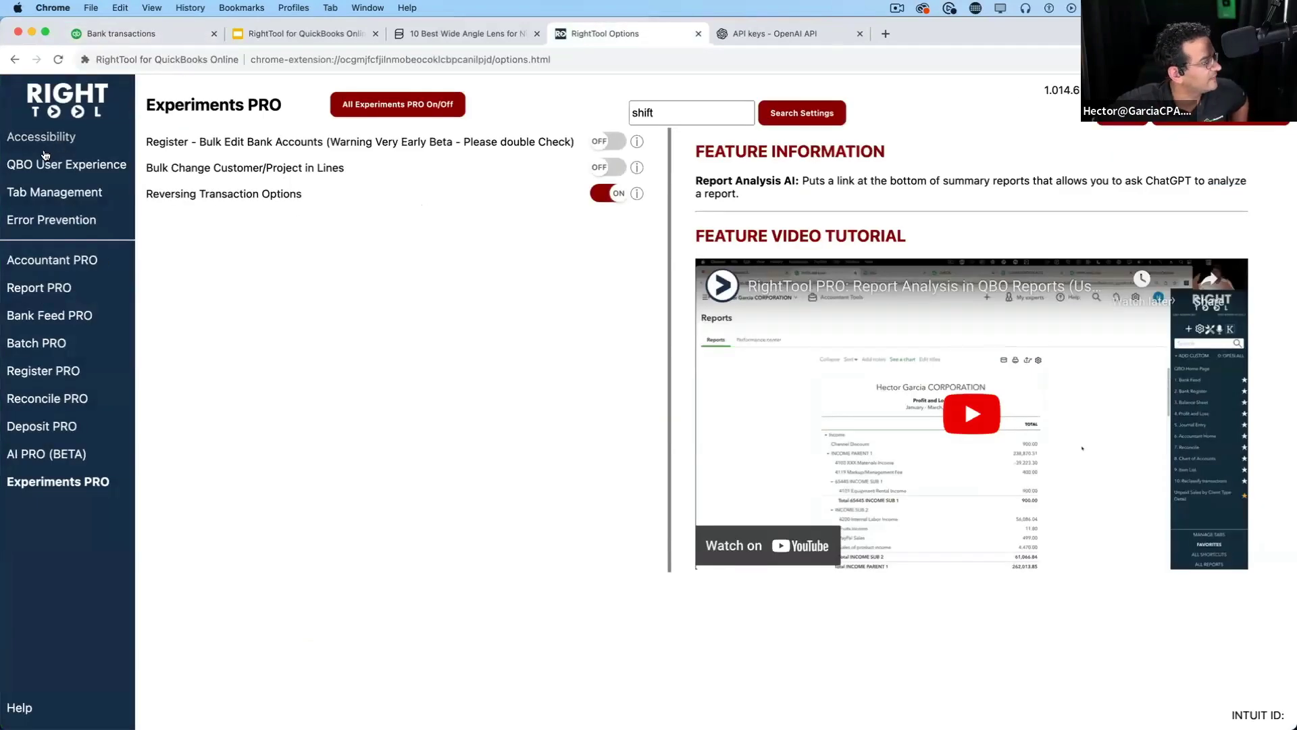
# Turn on Register/Reconcile Useful Links under QBO User Experience, save, and return to Banking
pyautogui.click(24, 174)
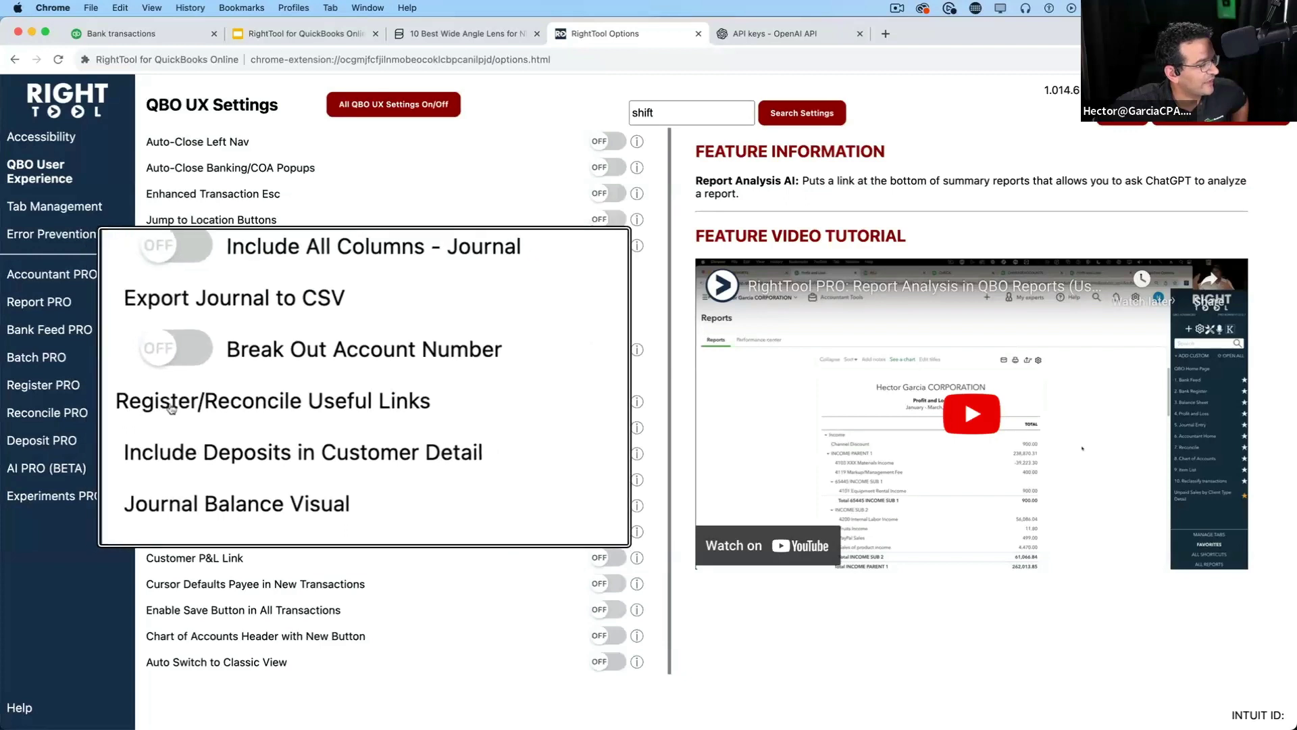
pyautogui.click(598, 401)
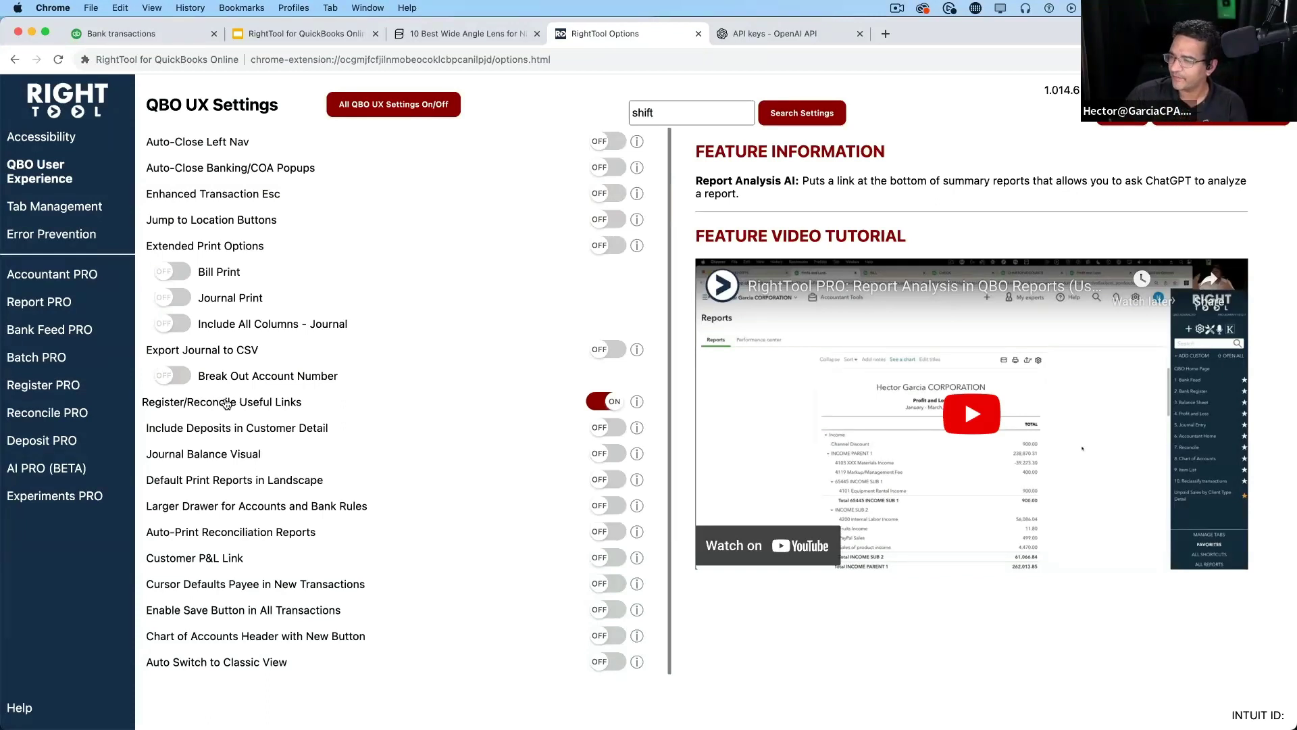
pyautogui.press('alt+super+8')
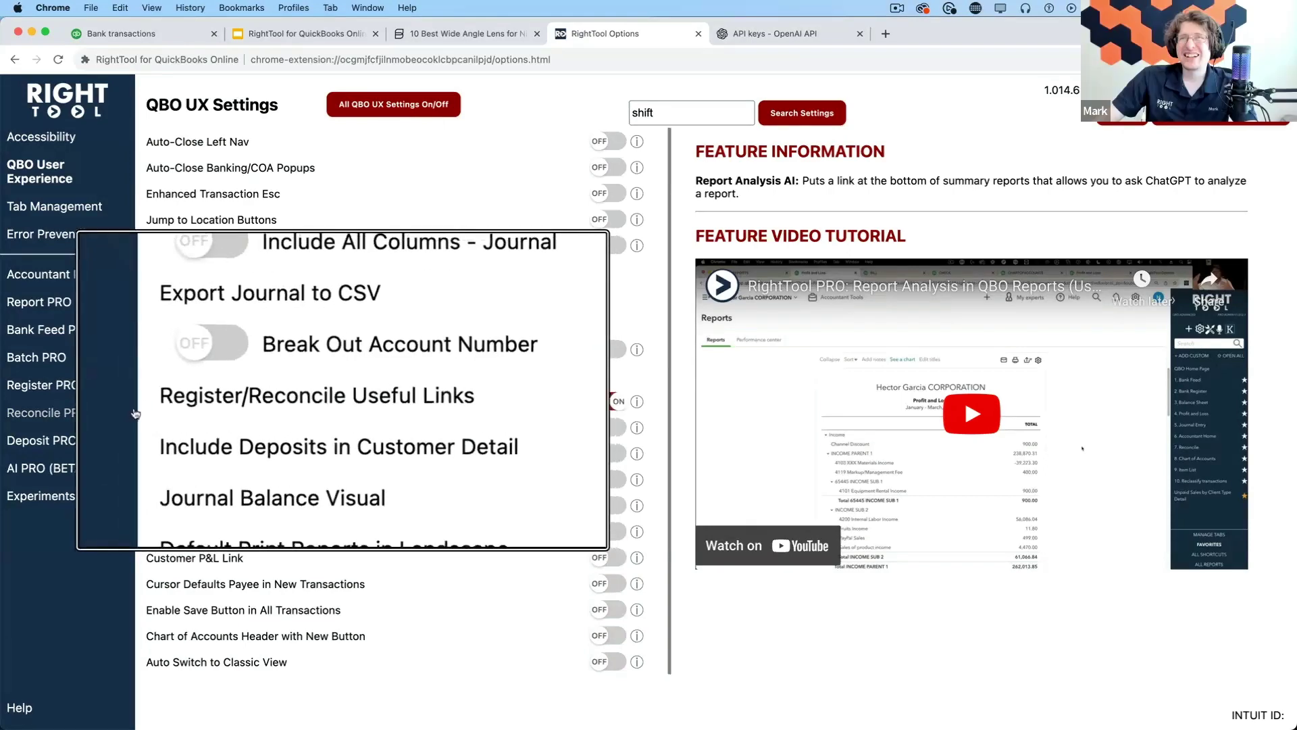
pyautogui.press('alt+super+8')
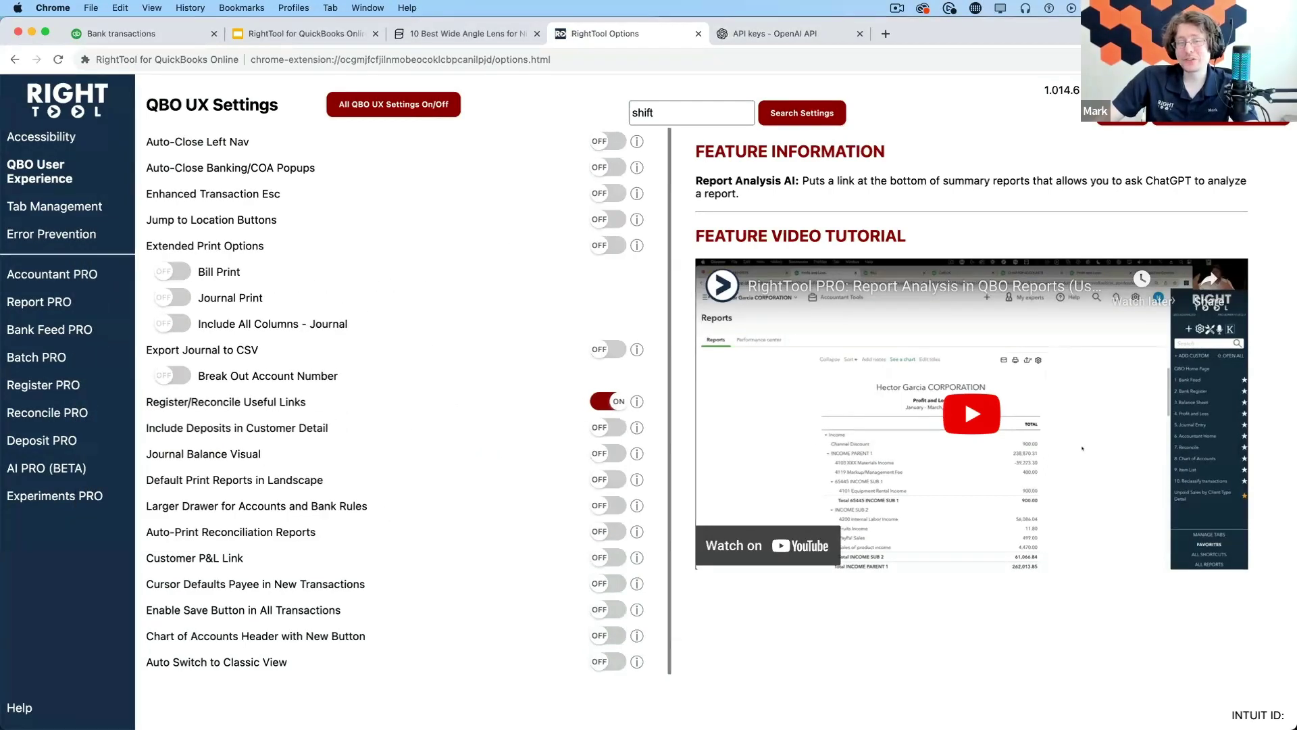
pyautogui.press('alt+super+8')
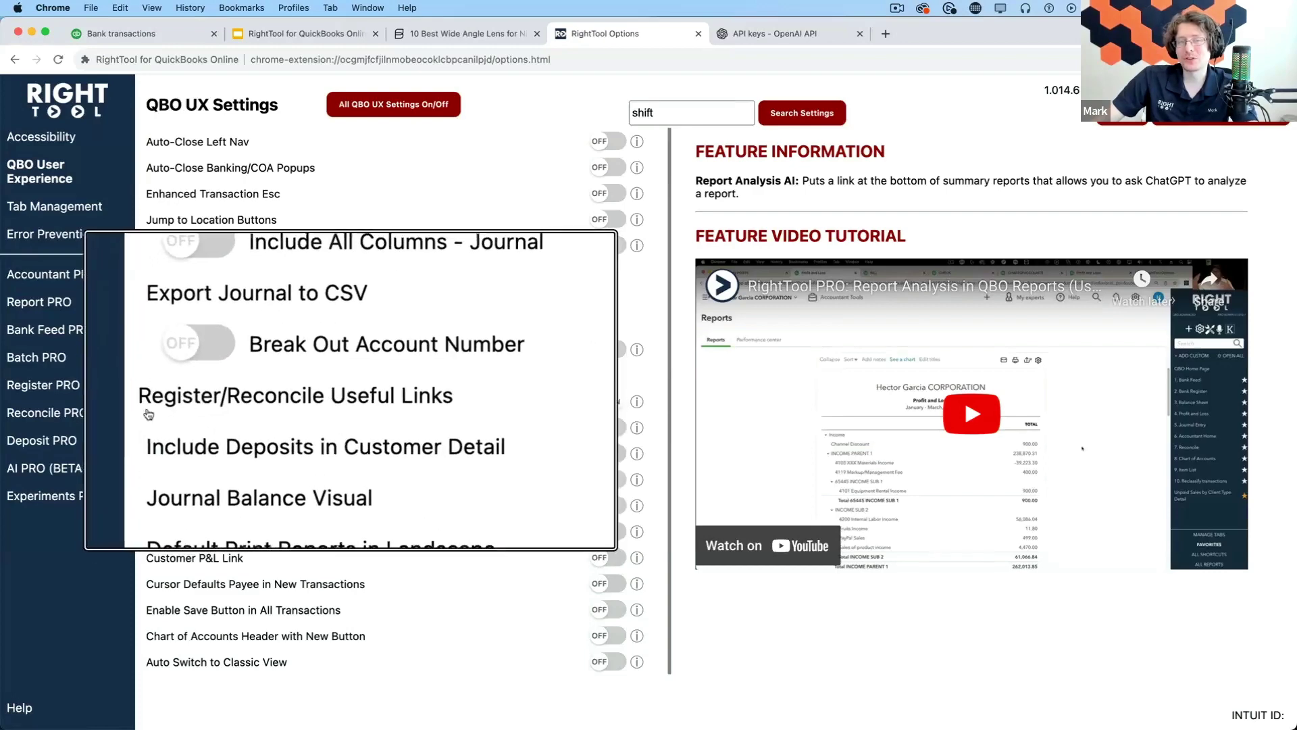
pyautogui.press('alt+super+8')
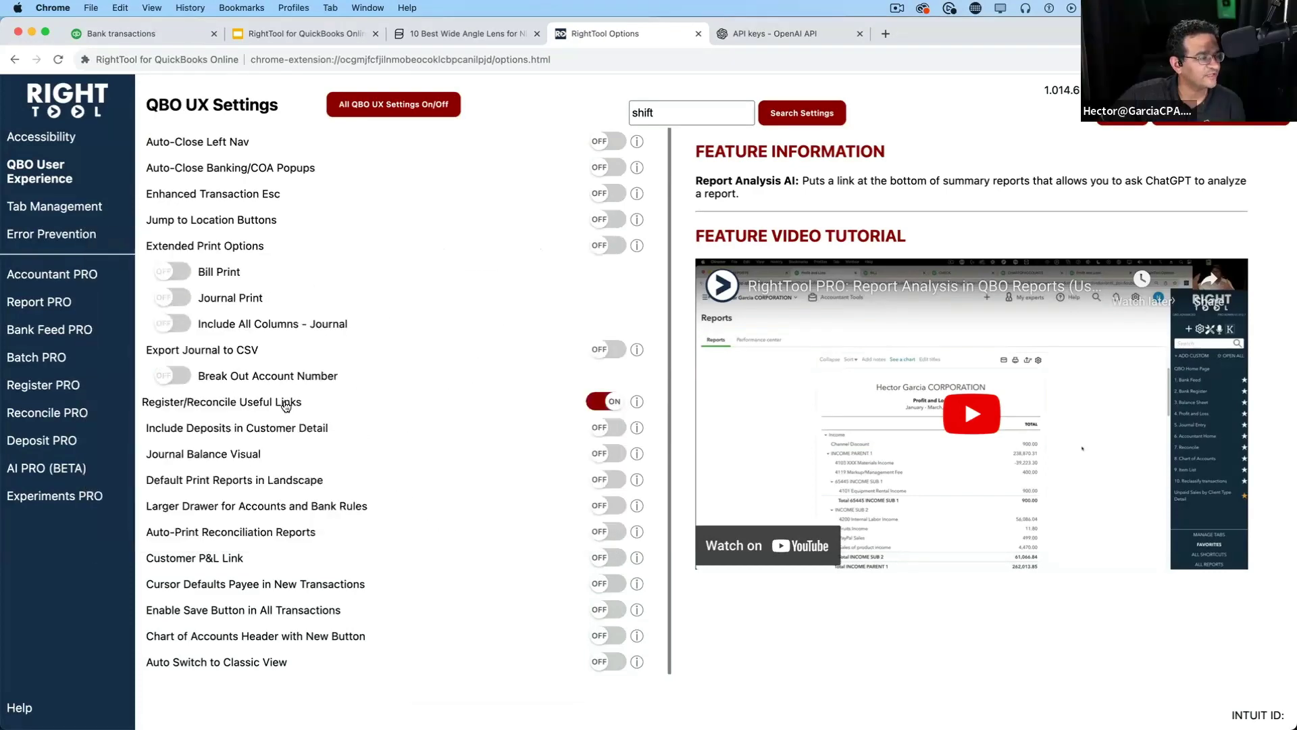
pyautogui.click(1220, 117)
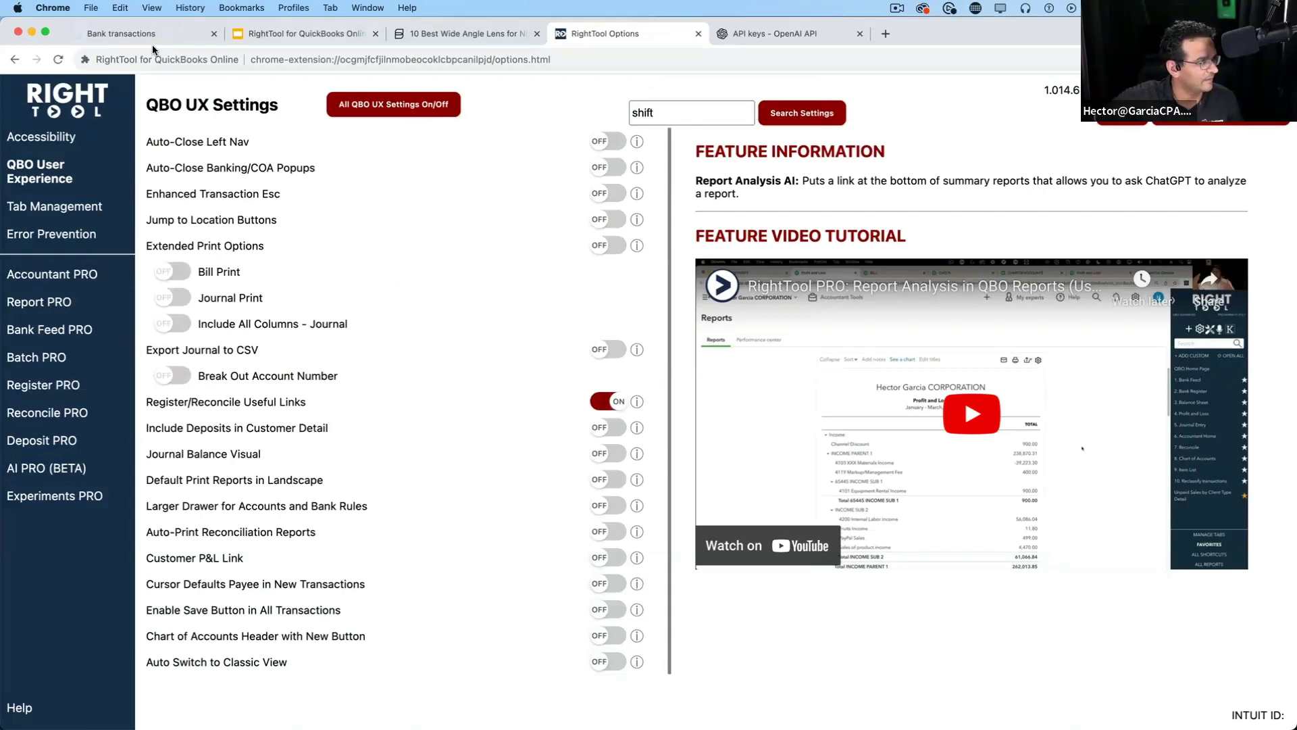
pyautogui.click(140, 32)
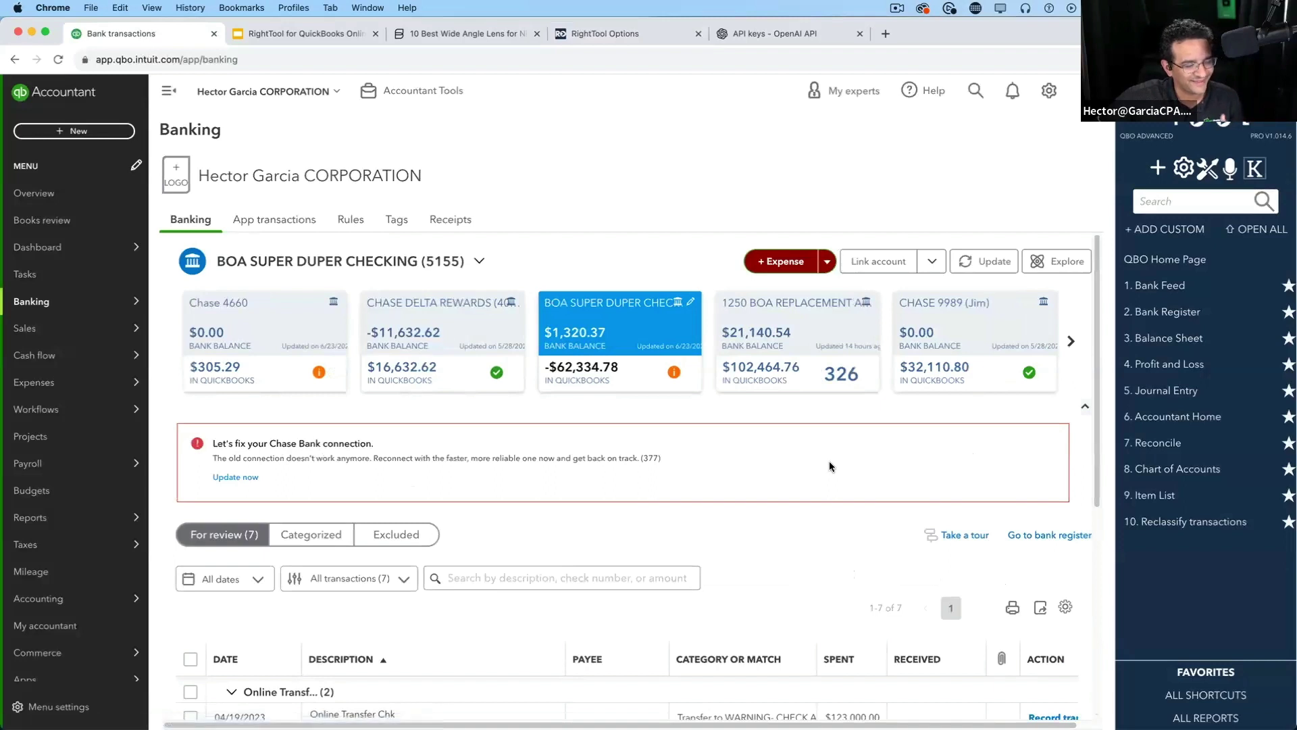
# Page the account cards to AMEX1234, select it, and open its Credit Card Register
pyautogui.scroll(-1, 1025, 377)
pyautogui.click(1072, 318)
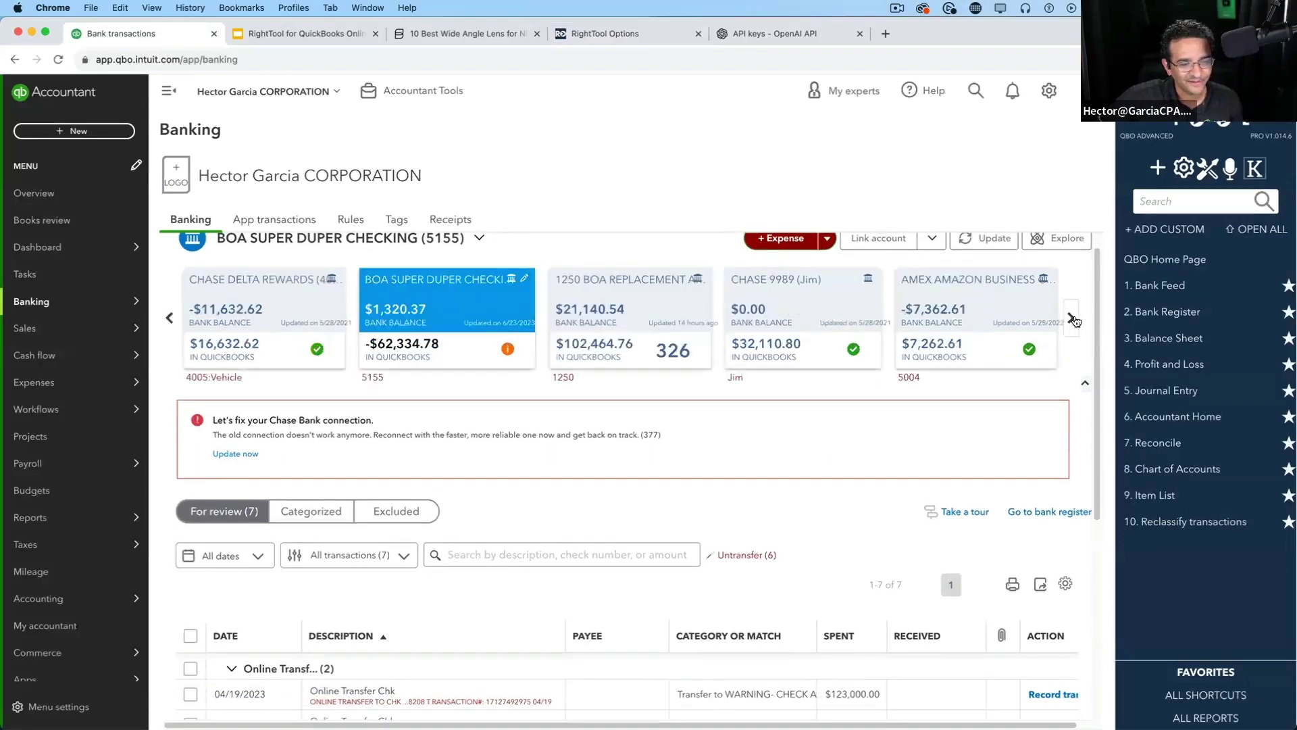
pyautogui.click(1072, 319)
pyautogui.click(1072, 319)
pyautogui.click(1073, 318)
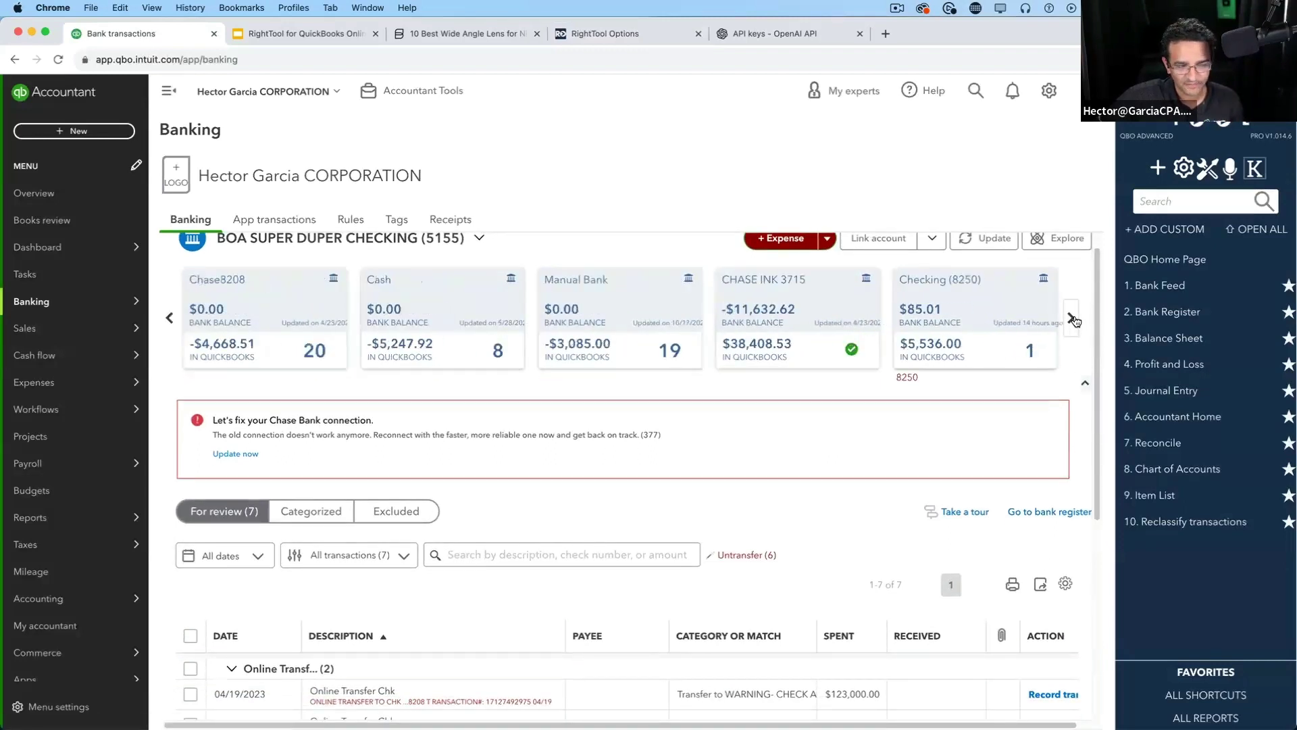
pyautogui.click(1073, 318)
pyautogui.click(846, 292)
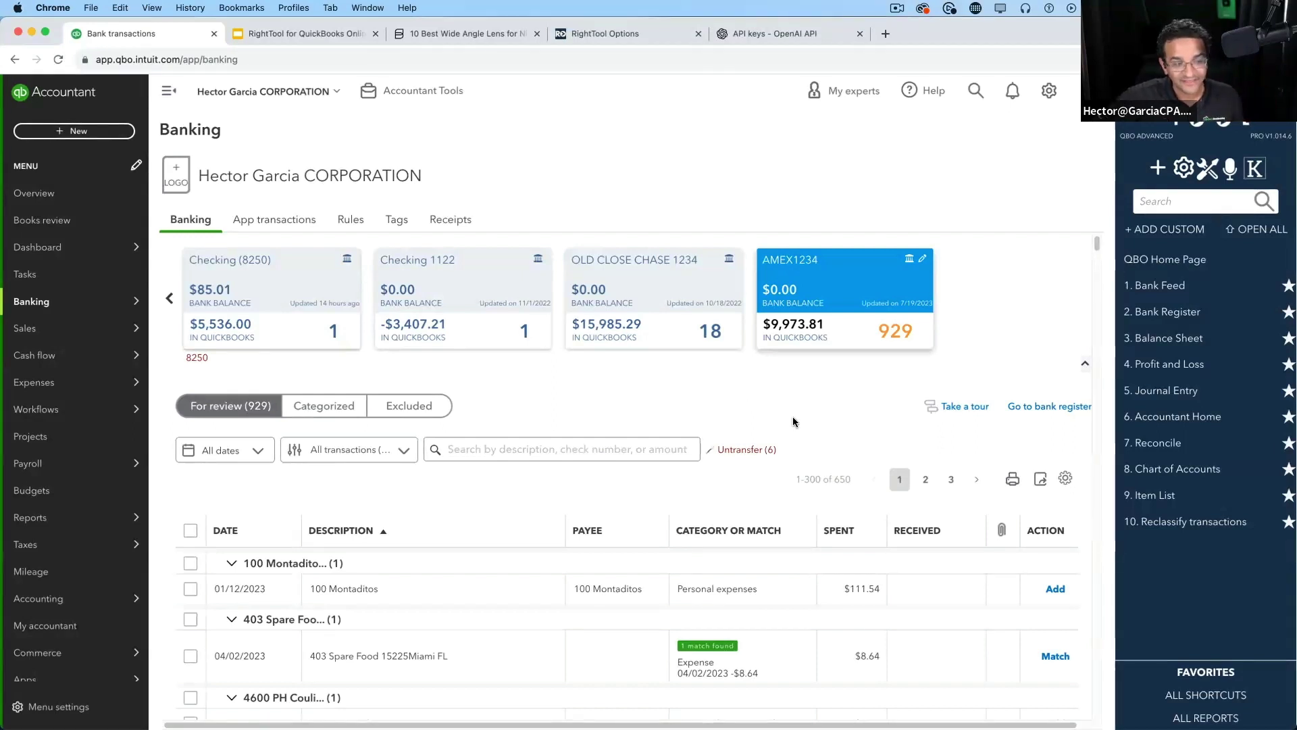
pyautogui.click(1064, 407)
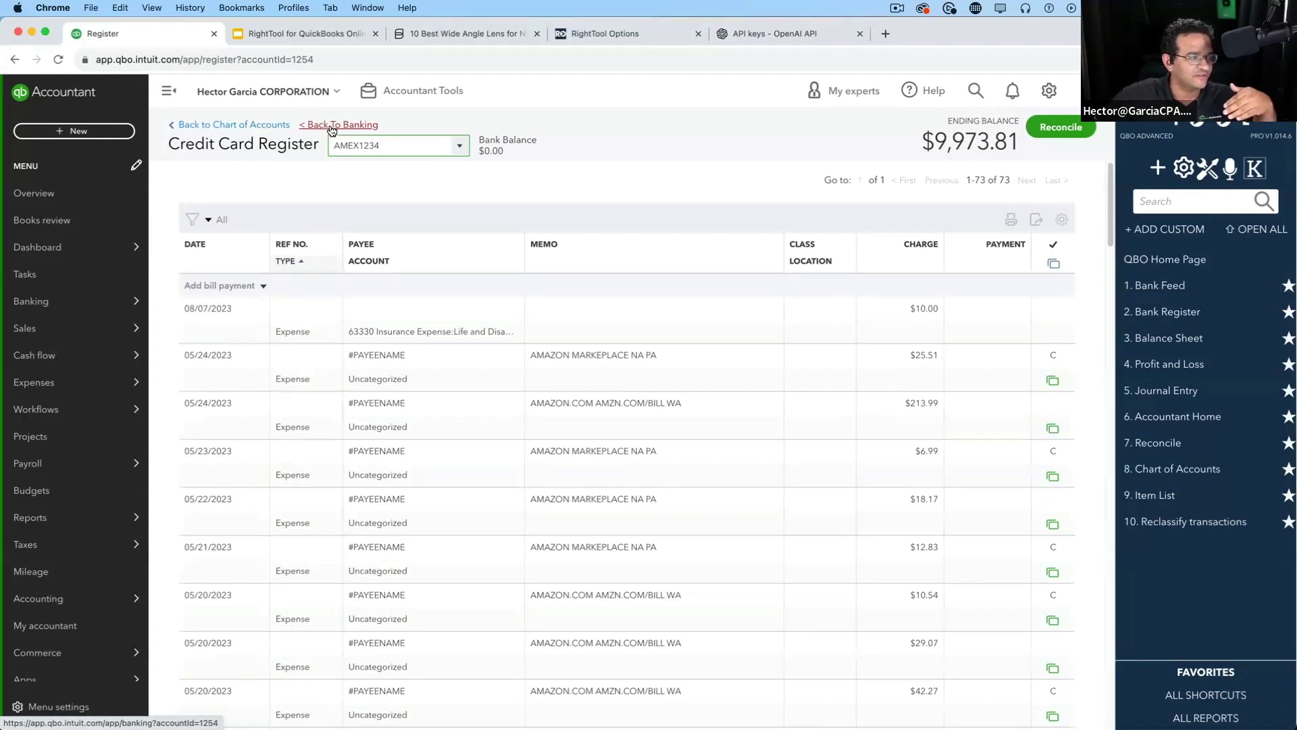
# Copy the Back To Banking link address for the AMEX1234 banking page
pyautogui.rightClick(331, 127)
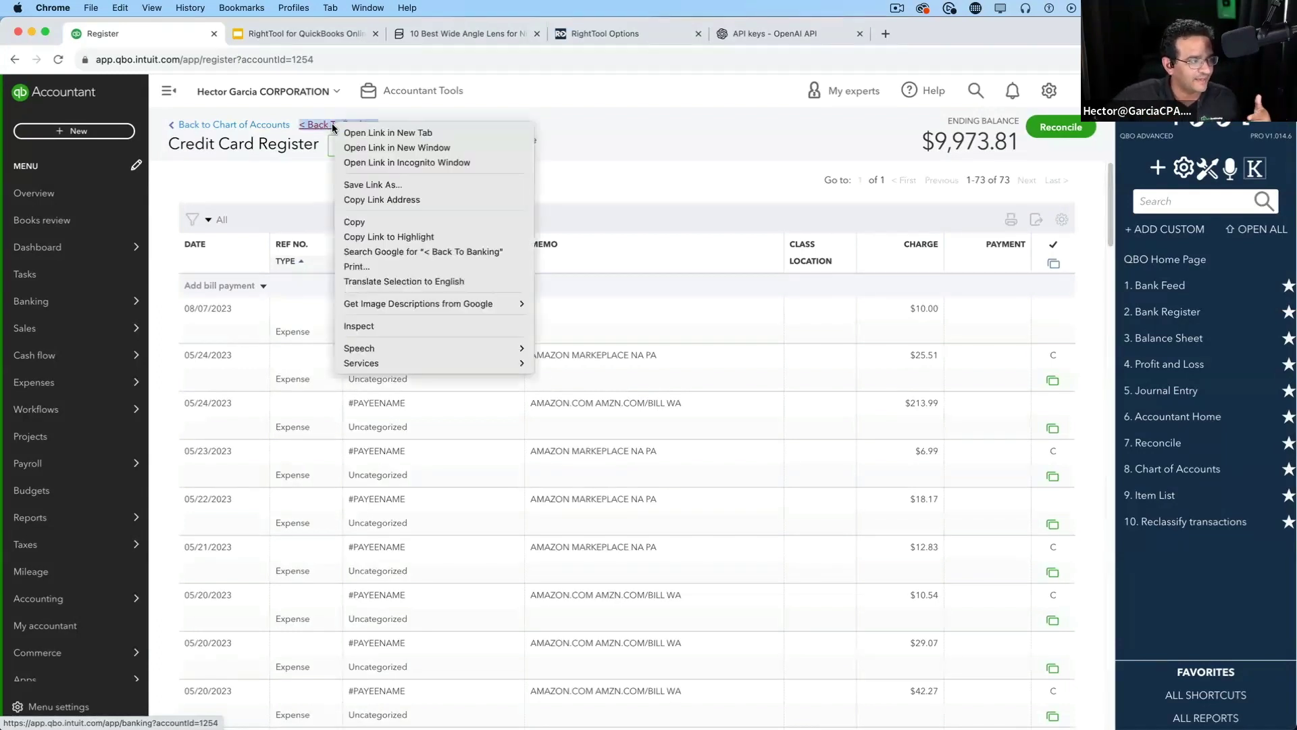
pyautogui.click(388, 200)
pyautogui.click(344, 60)
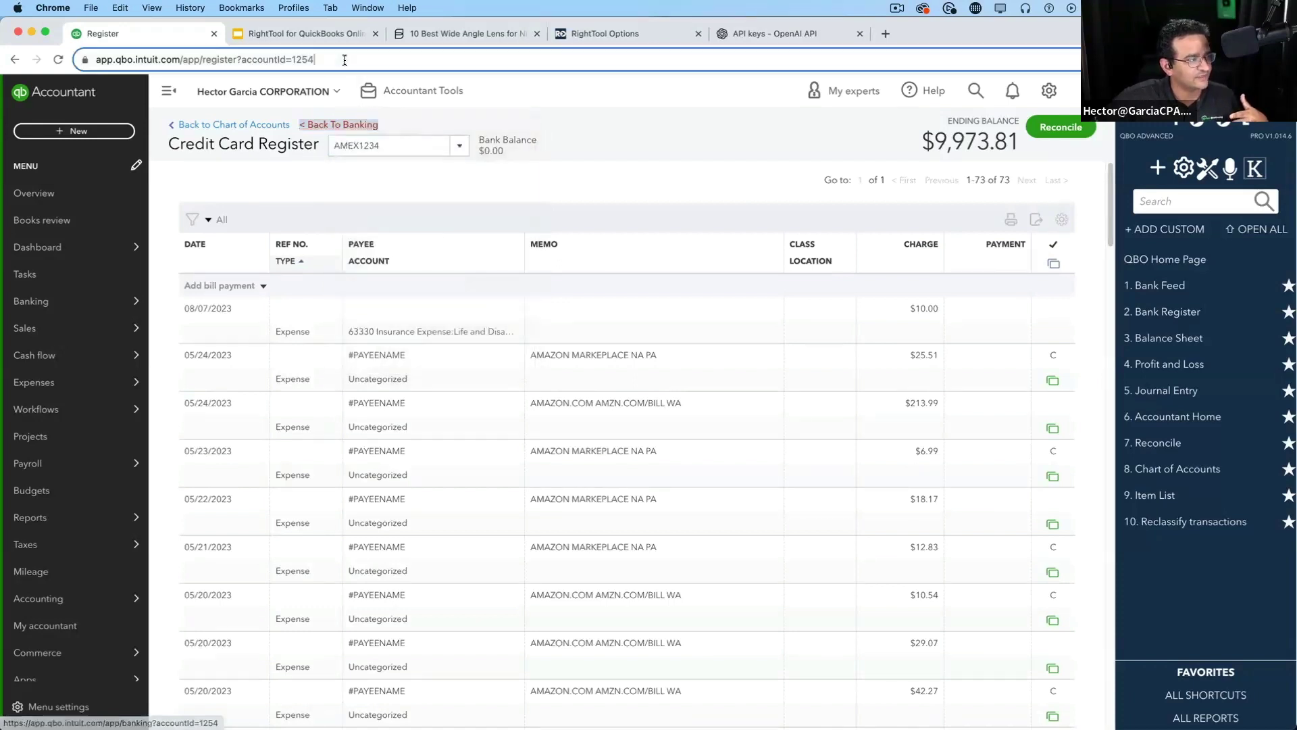
pyautogui.press('super+v')
pyautogui.press('super+a')
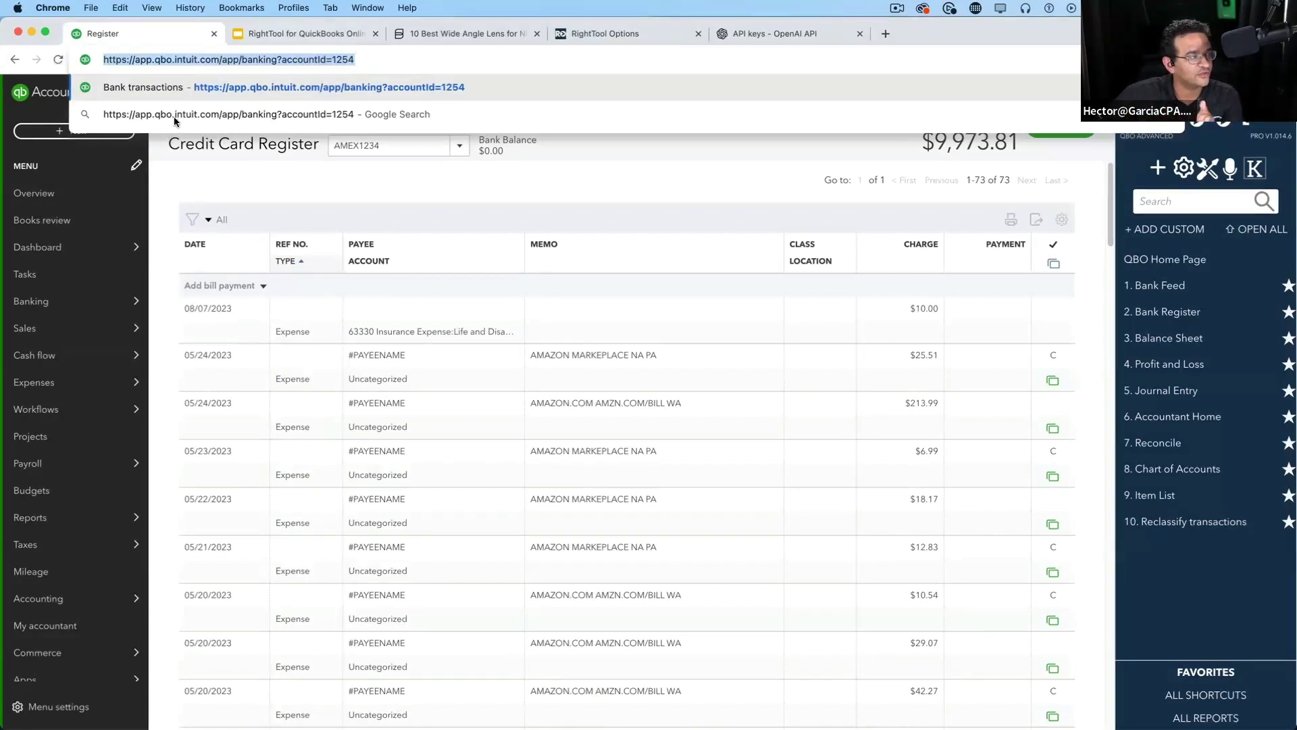
pyautogui.click(319, 190)
pyautogui.rightClick(372, 125)
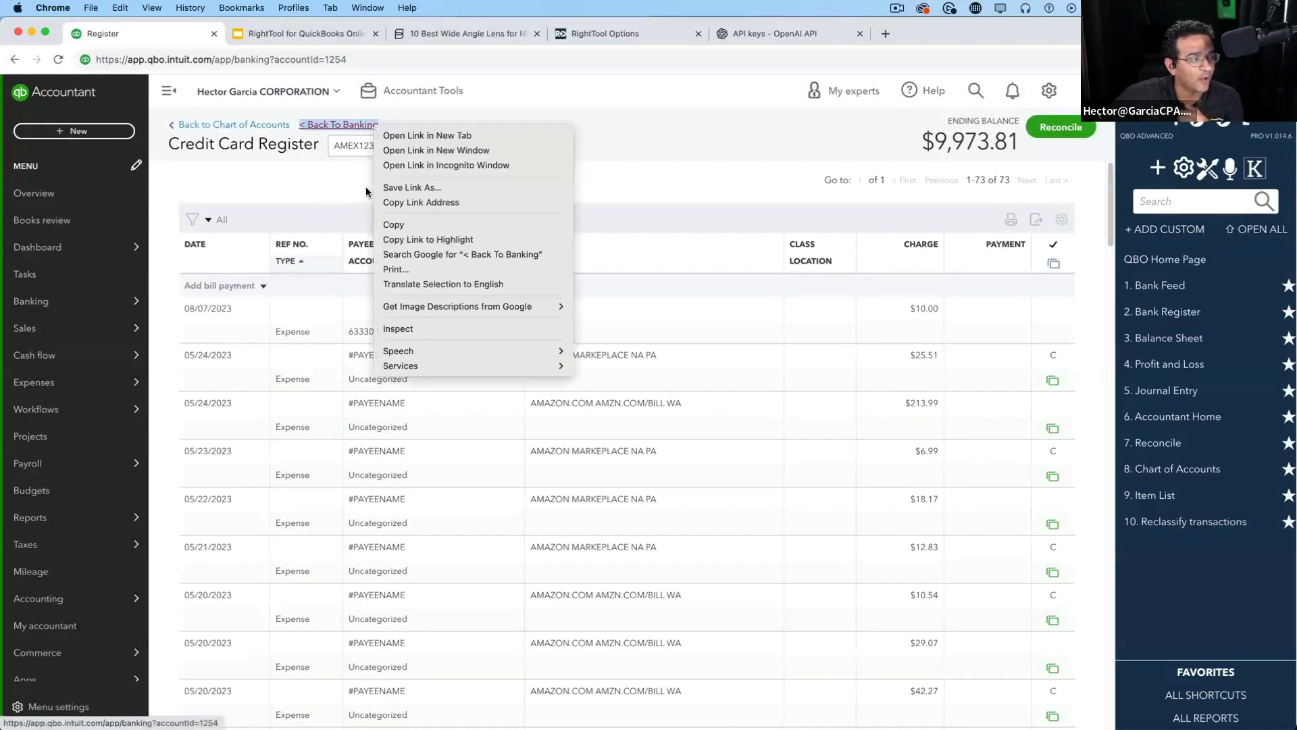
pyautogui.click(430, 204)
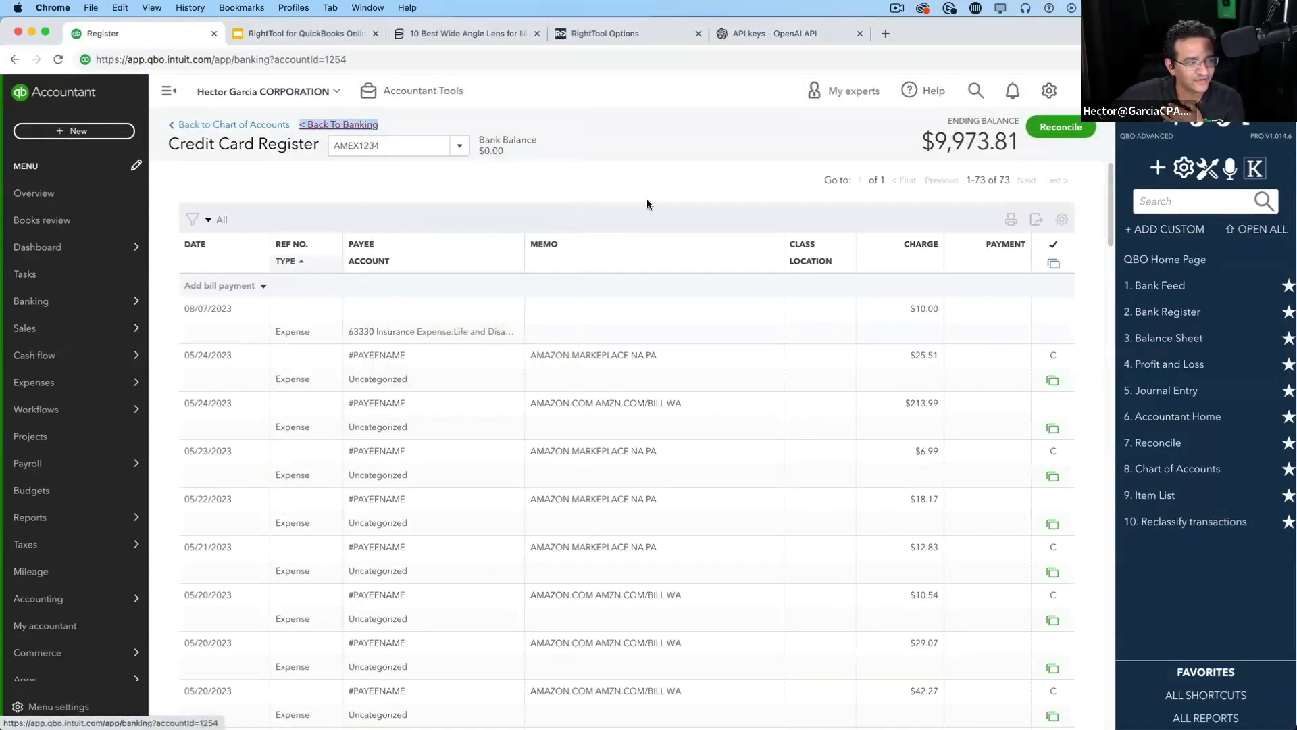
# Create a favorite named 'AMEX 1234 Bank Feed' using the full banking URL and save it
pyautogui.click(1171, 230)
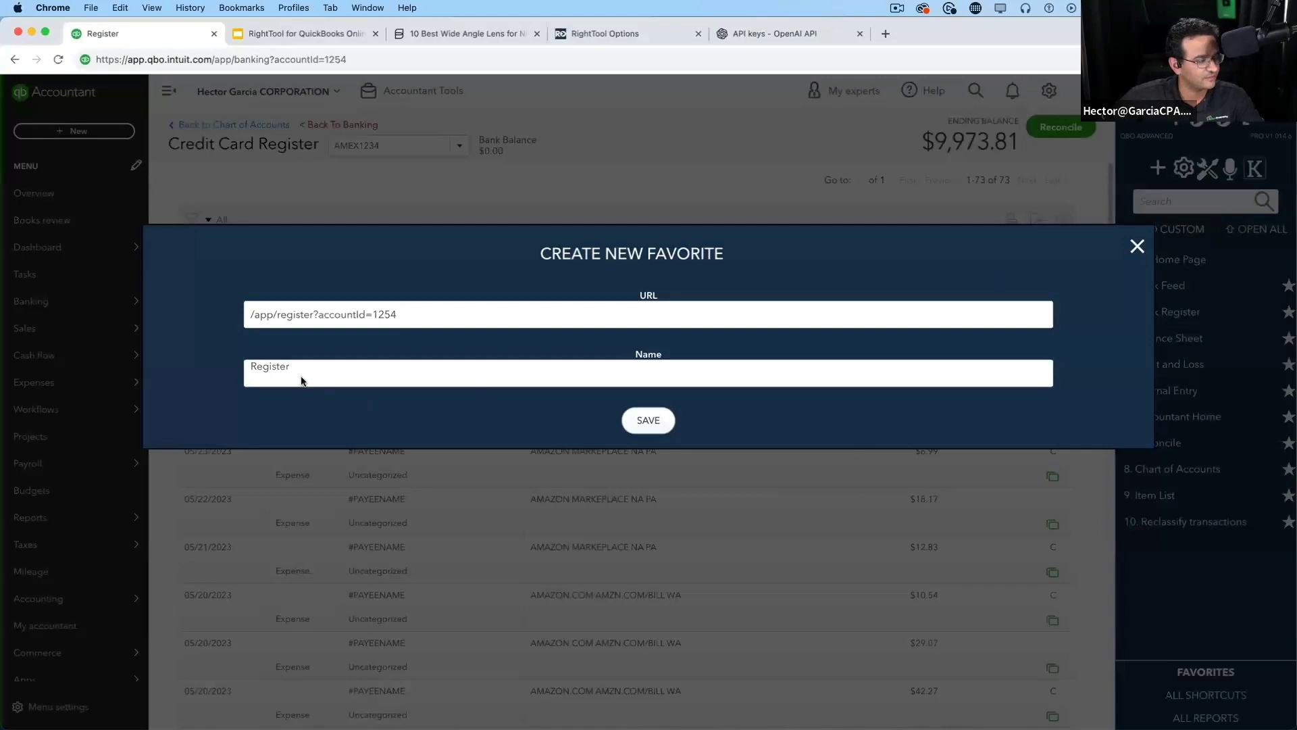
pyautogui.moveTo(301, 375); pyautogui.dragTo(243, 366)
pyautogui.write('AM')
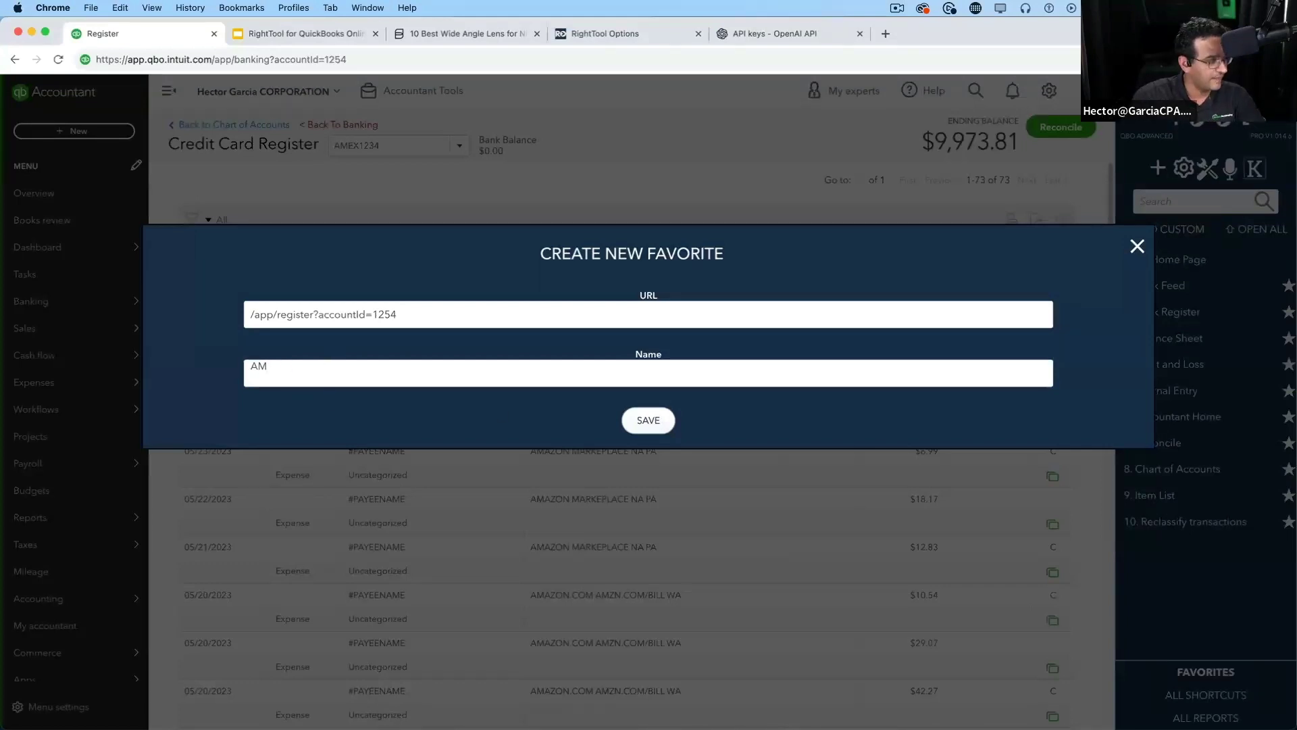
pyautogui.press('BackSpace')
pyautogui.press('BackSpace')
pyautogui.write('AMEX')
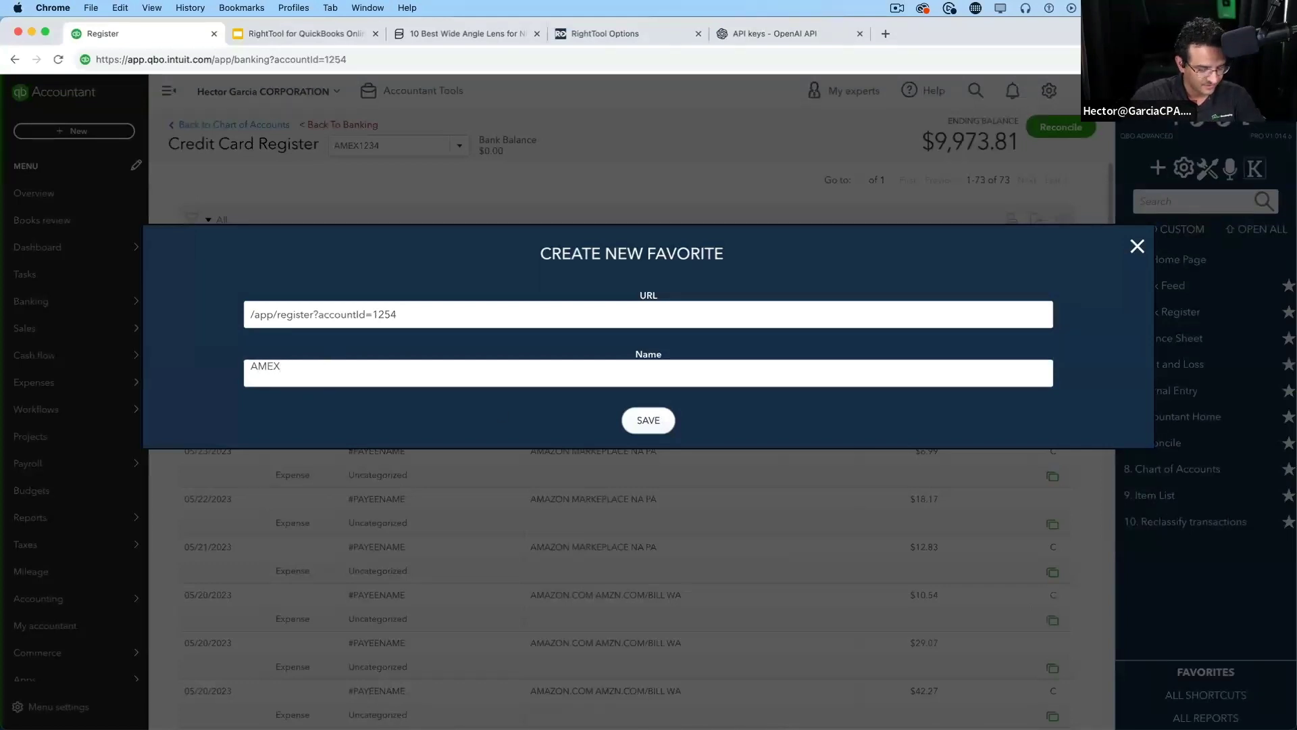
pyautogui.write(' 1234 Ban')
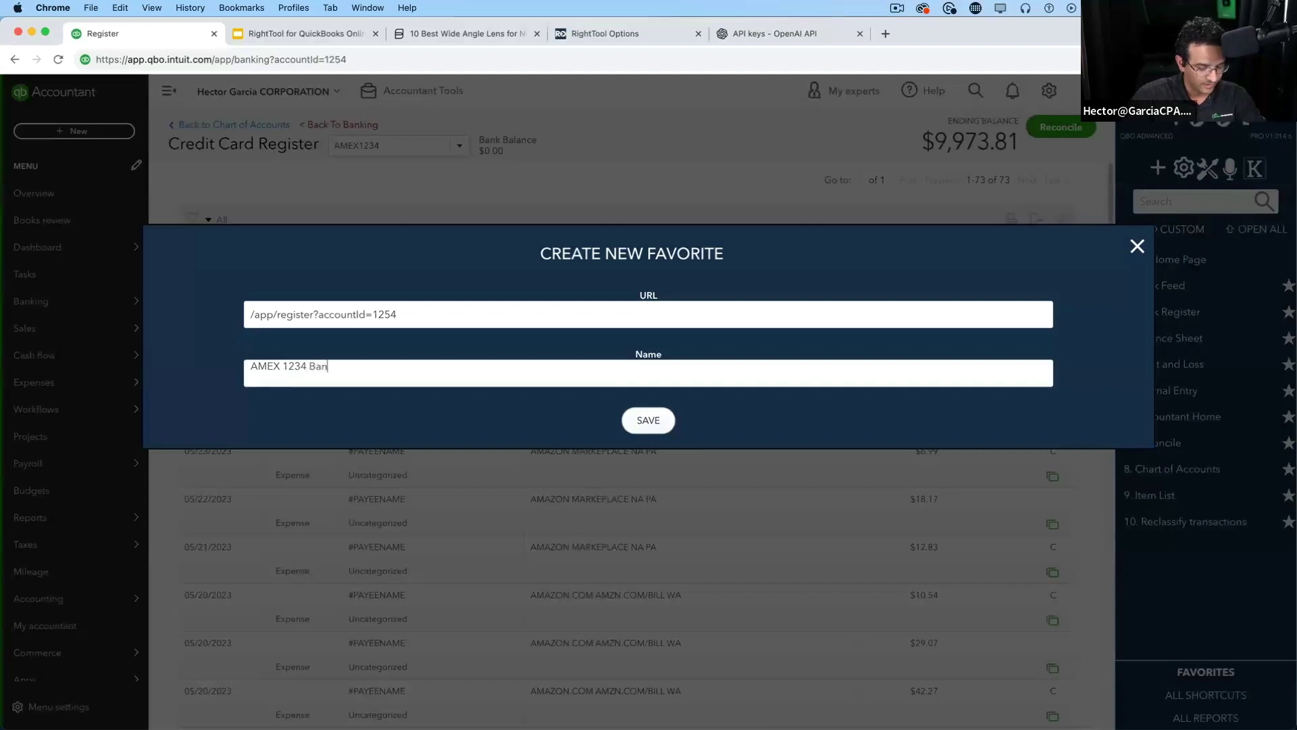
pyautogui.write('k Feed')
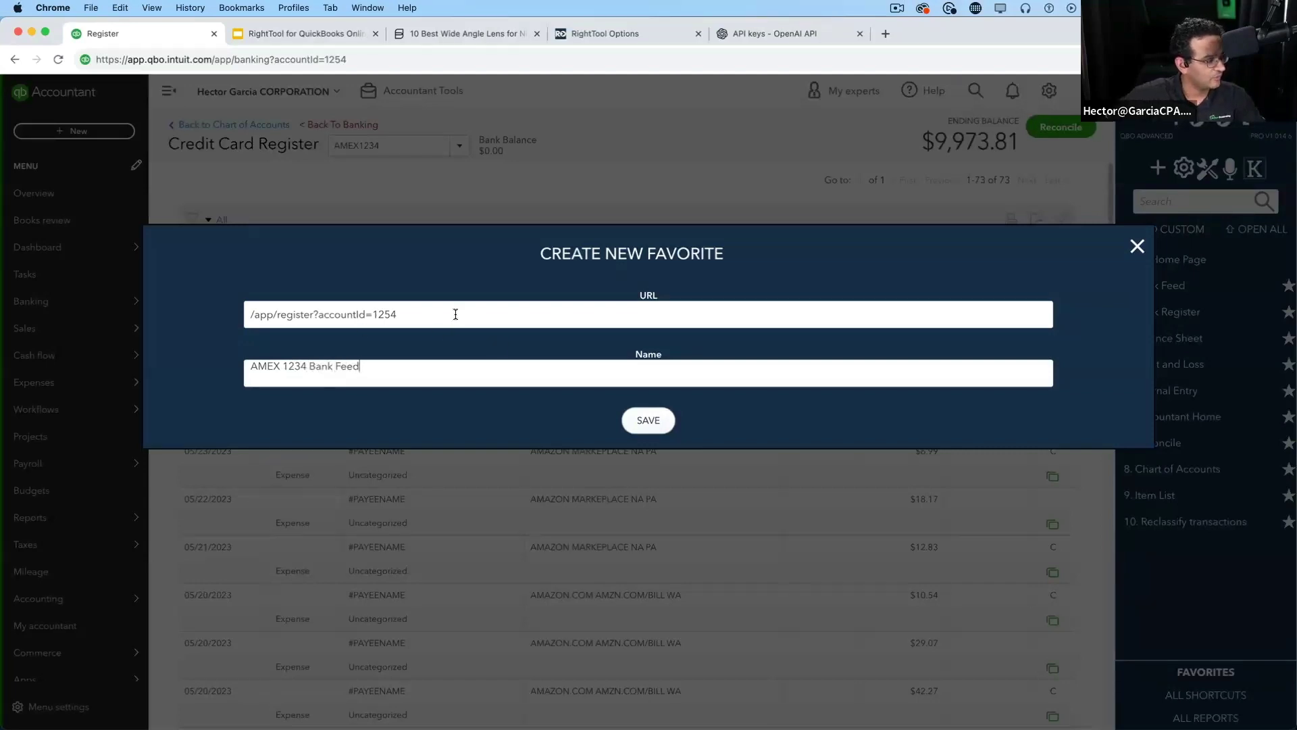
pyautogui.moveTo(455, 314); pyautogui.dragTo(568, 313)
pyautogui.press('super+v')
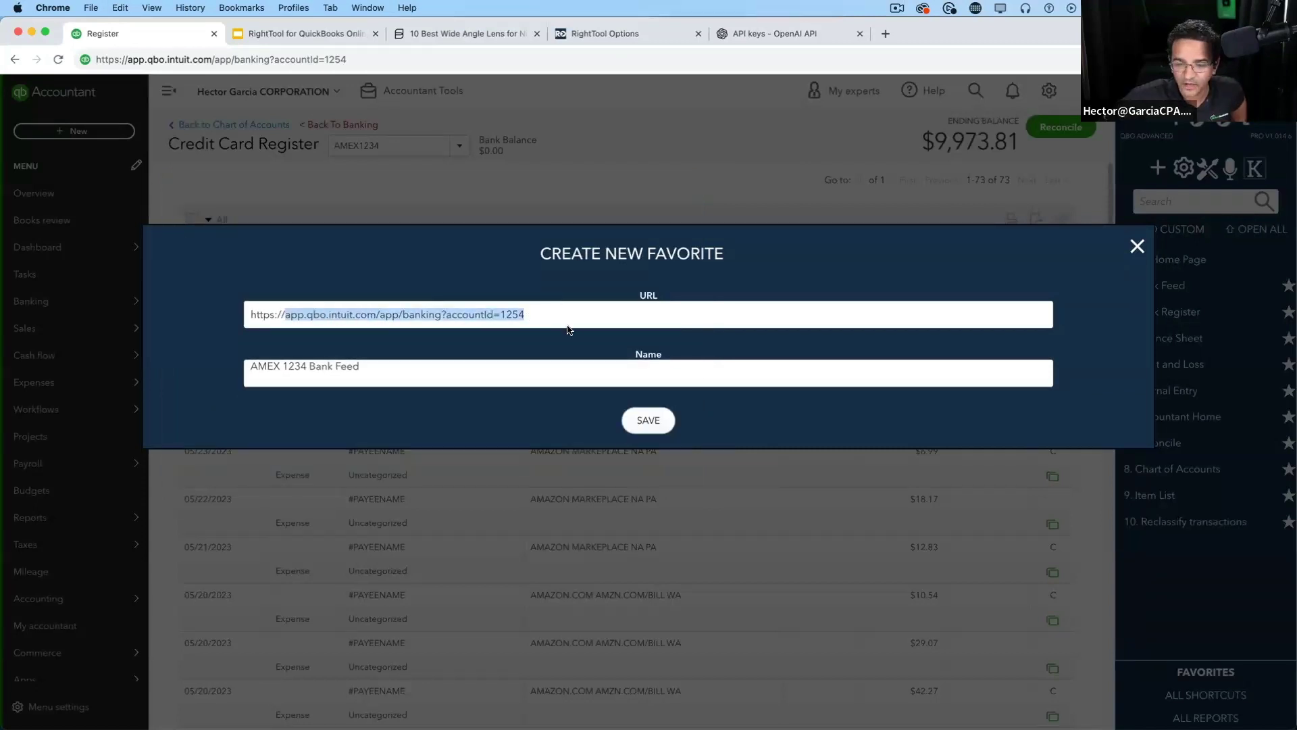
pyautogui.click(650, 422)
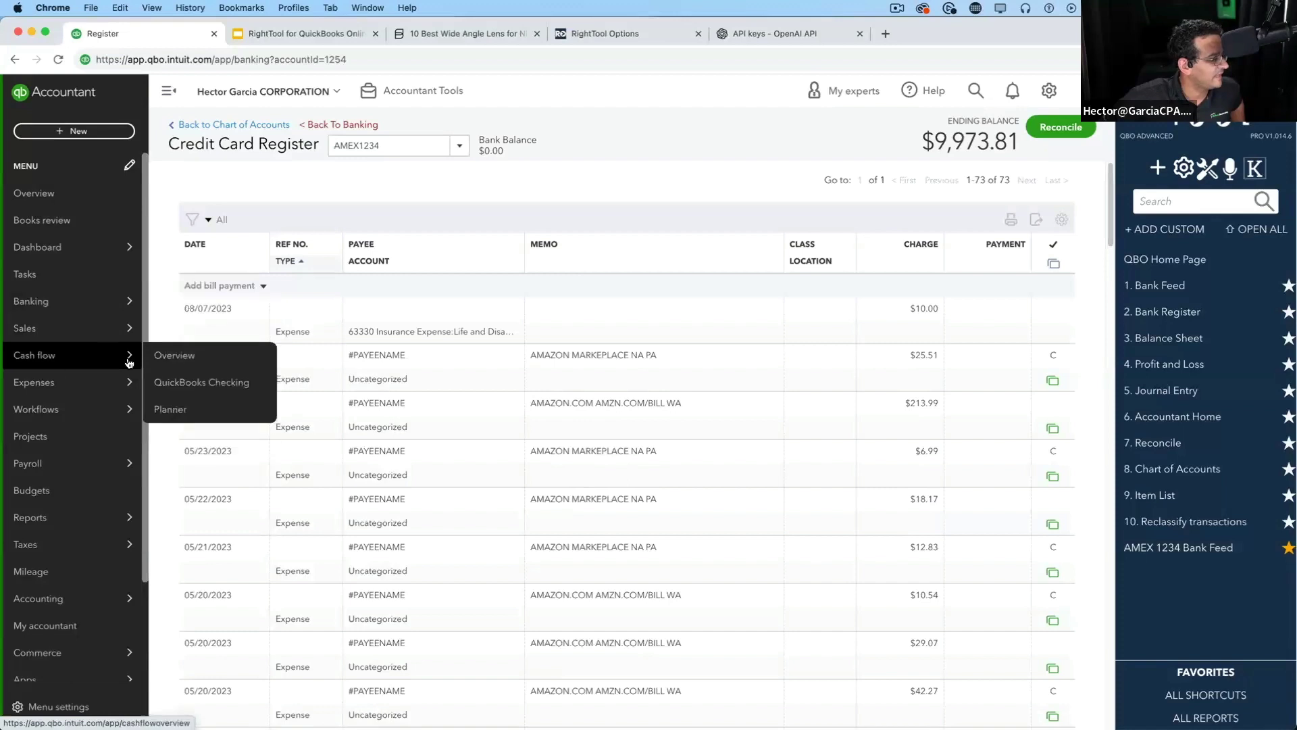
# Open the AMEX 1234 Bank Feed favorite, then enable GROUP FAVORITES under Accountant PRO
pyautogui.click(181, 363)
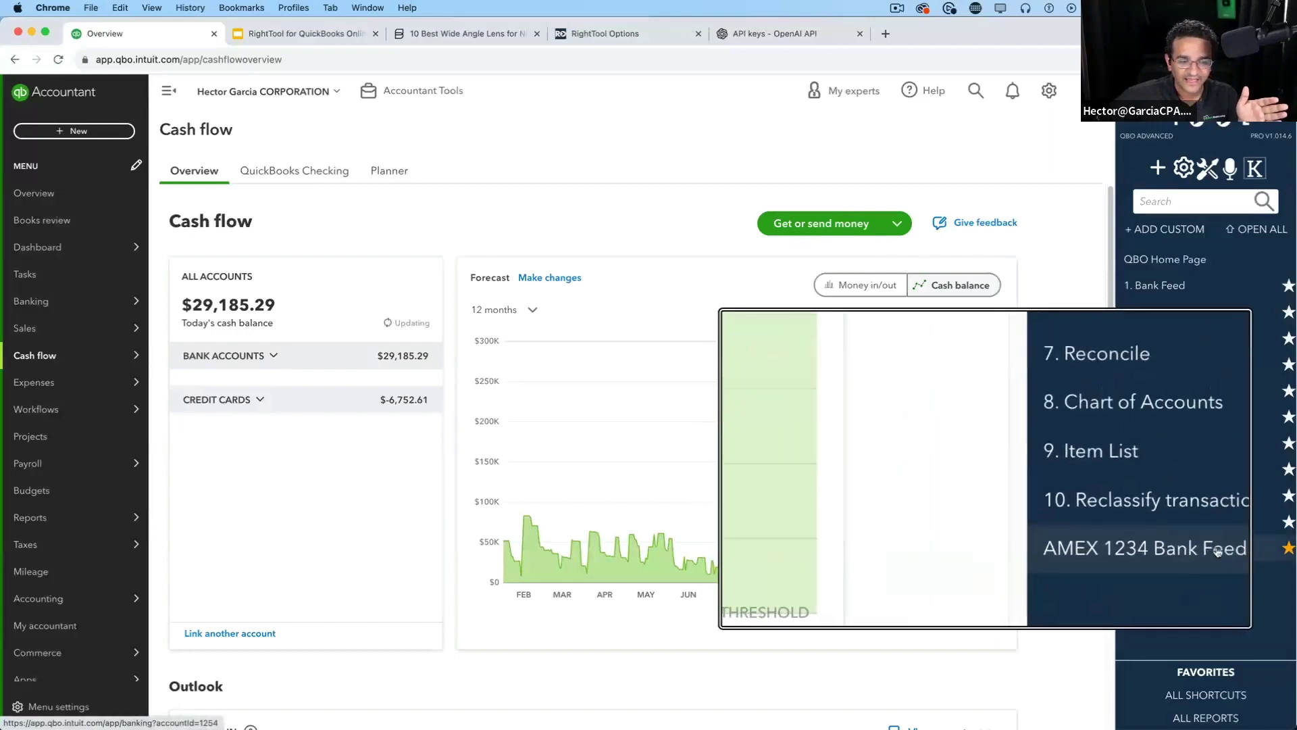
pyautogui.click(1216, 551)
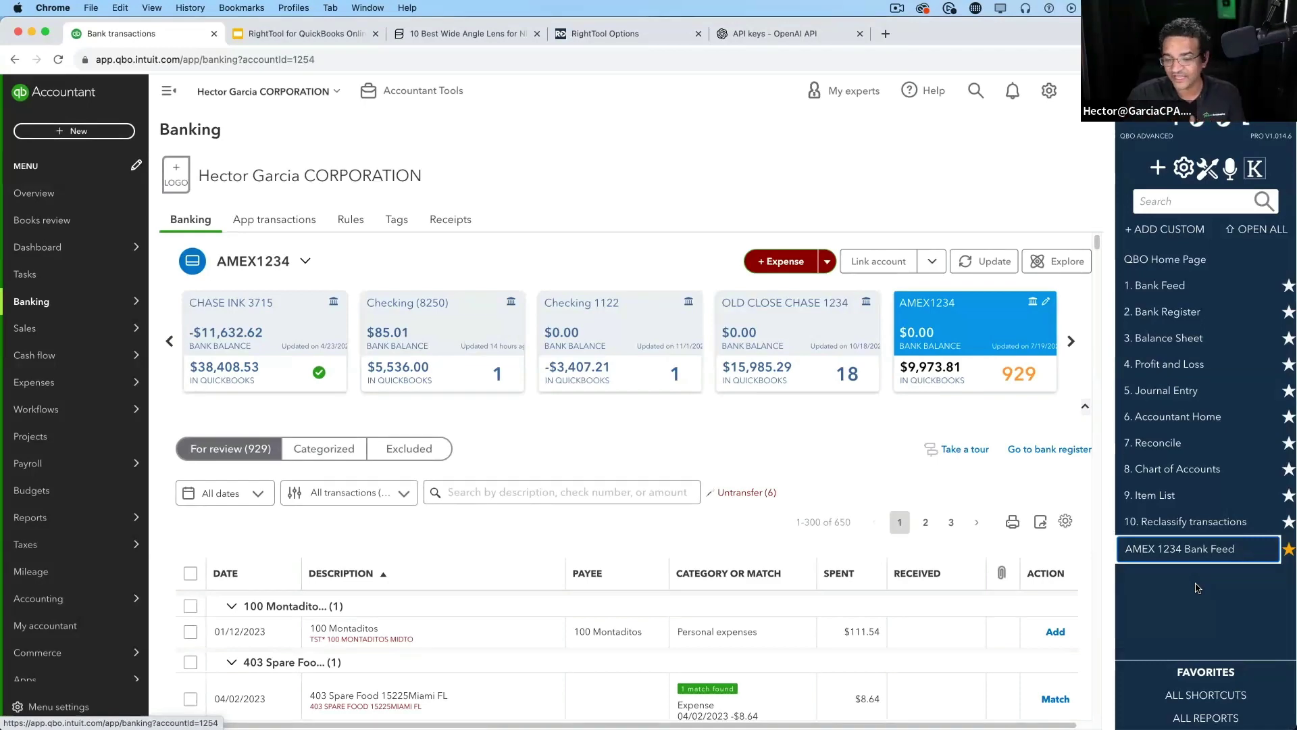
pyautogui.click(1210, 169)
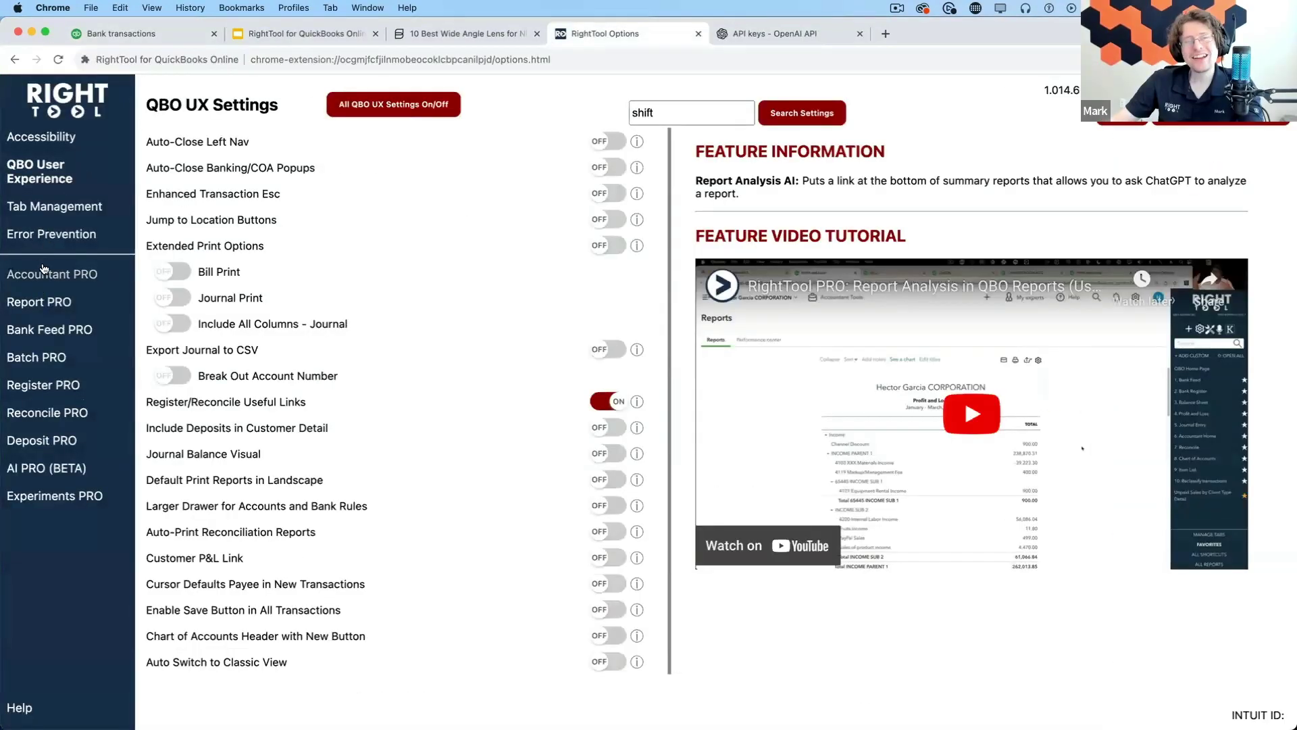
pyautogui.click(47, 274)
pyautogui.click(620, 167)
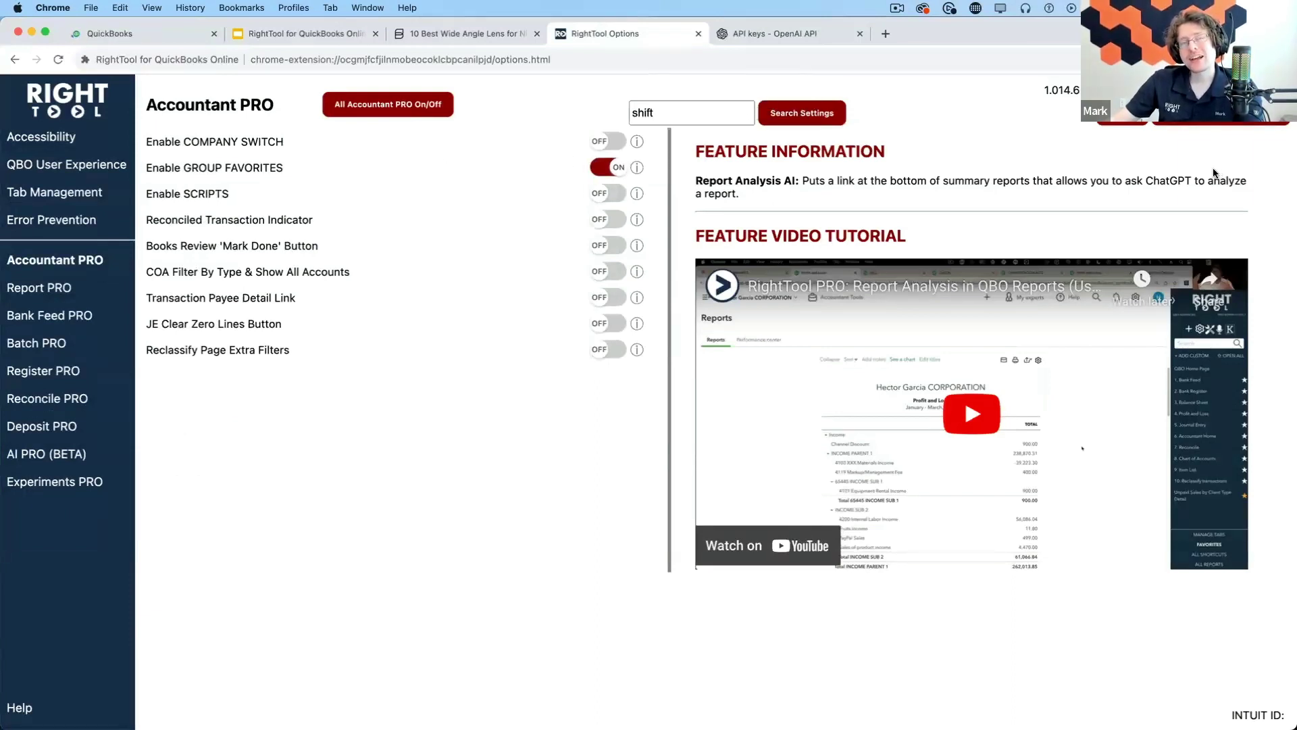
# On the AMEX1234 banking page, view the Group Favorites list, then return to Favorites
pyautogui.click(111, 35)
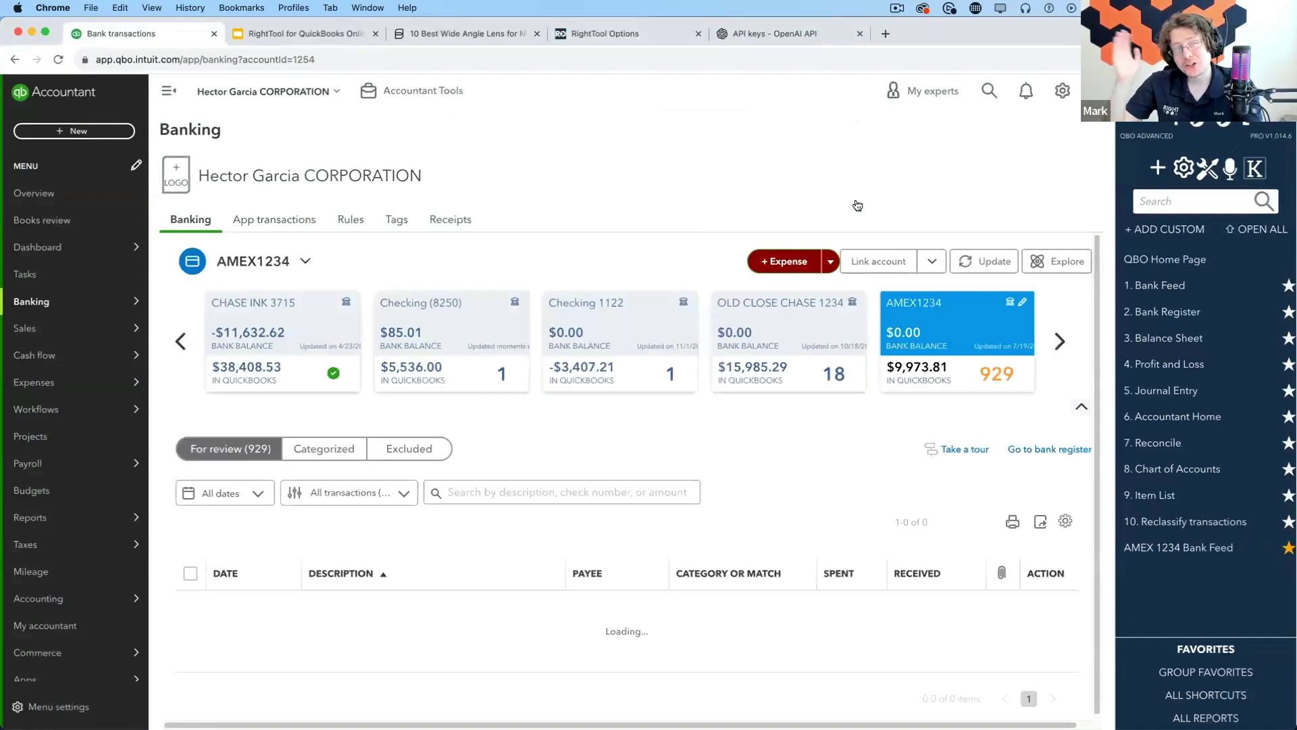
pyautogui.click(1229, 679)
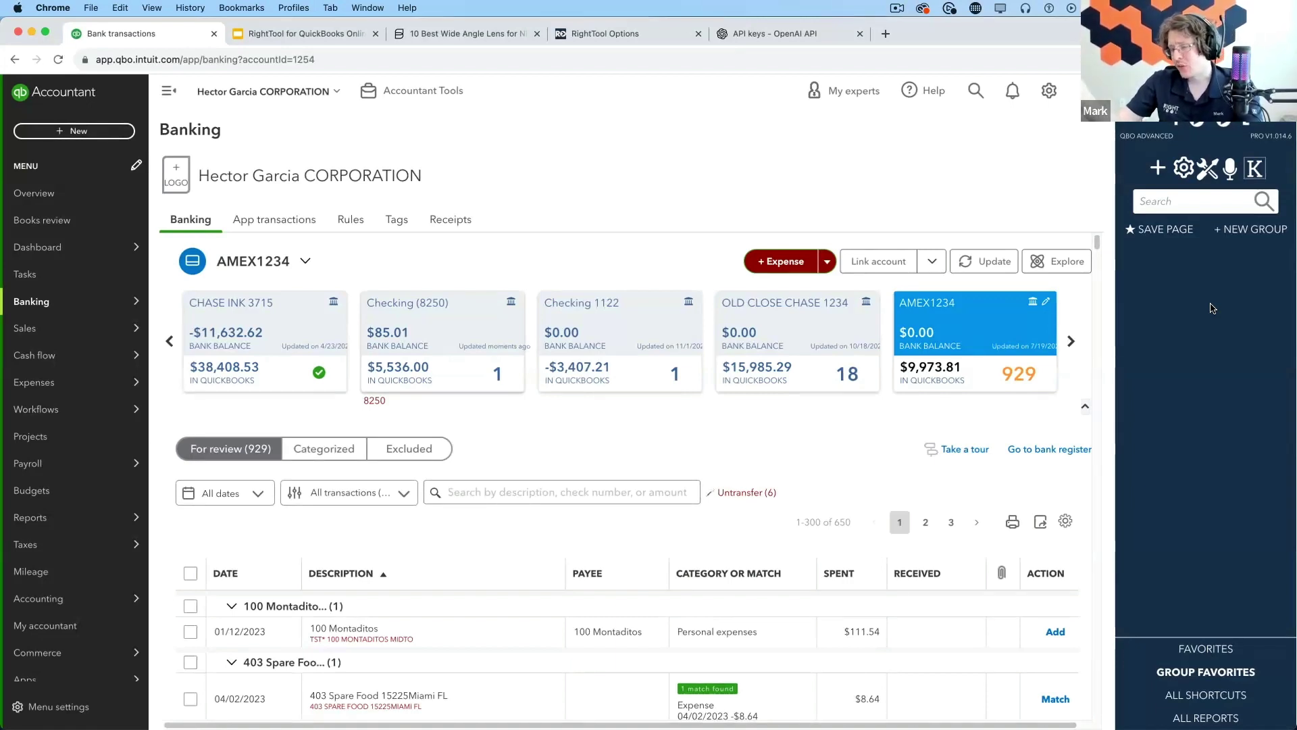
pyautogui.click(1207, 648)
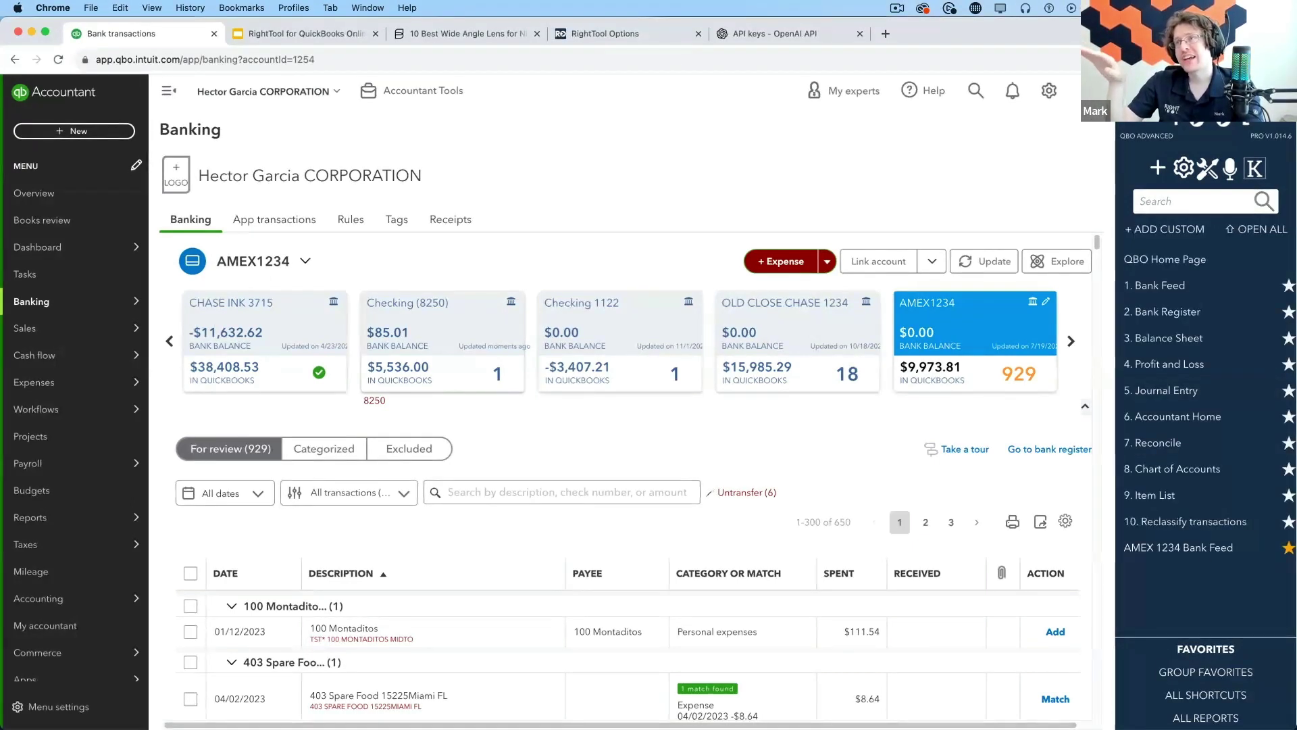
# Open Chart of Accounts and enable the Chart of Accounts Header with New Button setting
pyautogui.click(1210, 471)
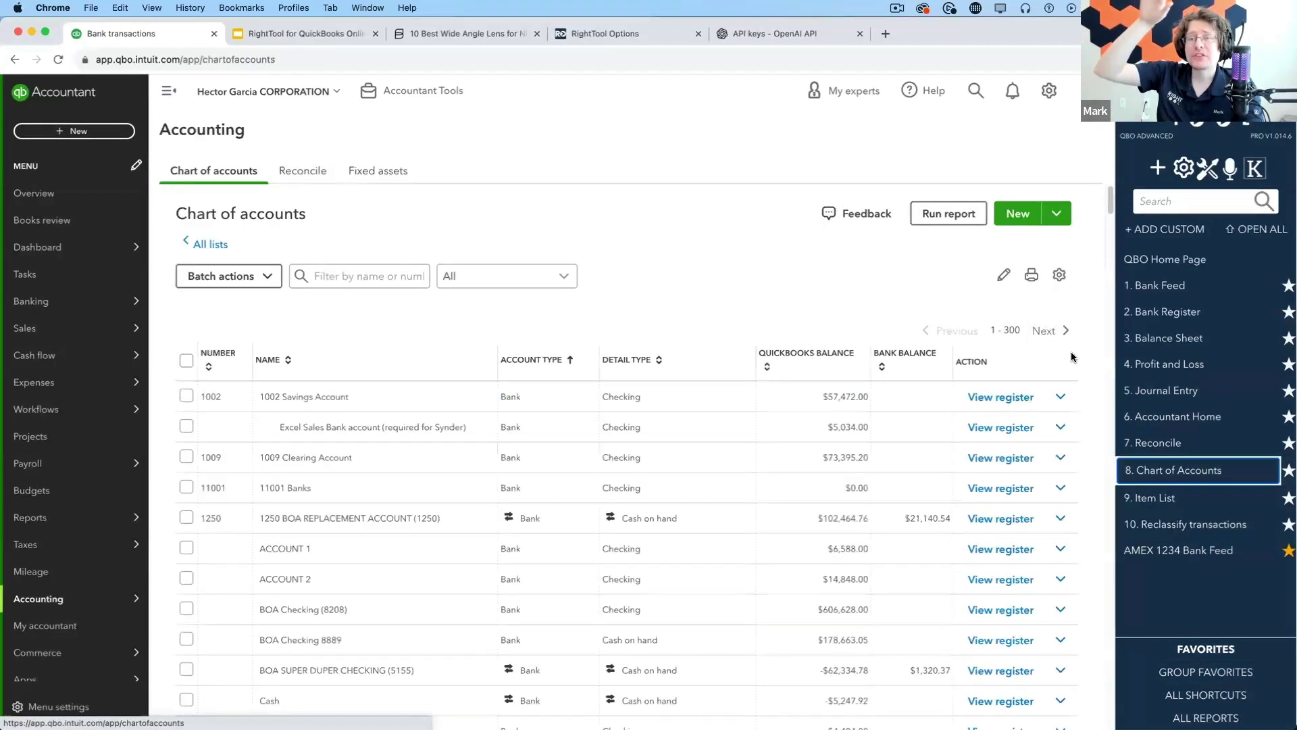
pyautogui.click(1208, 170)
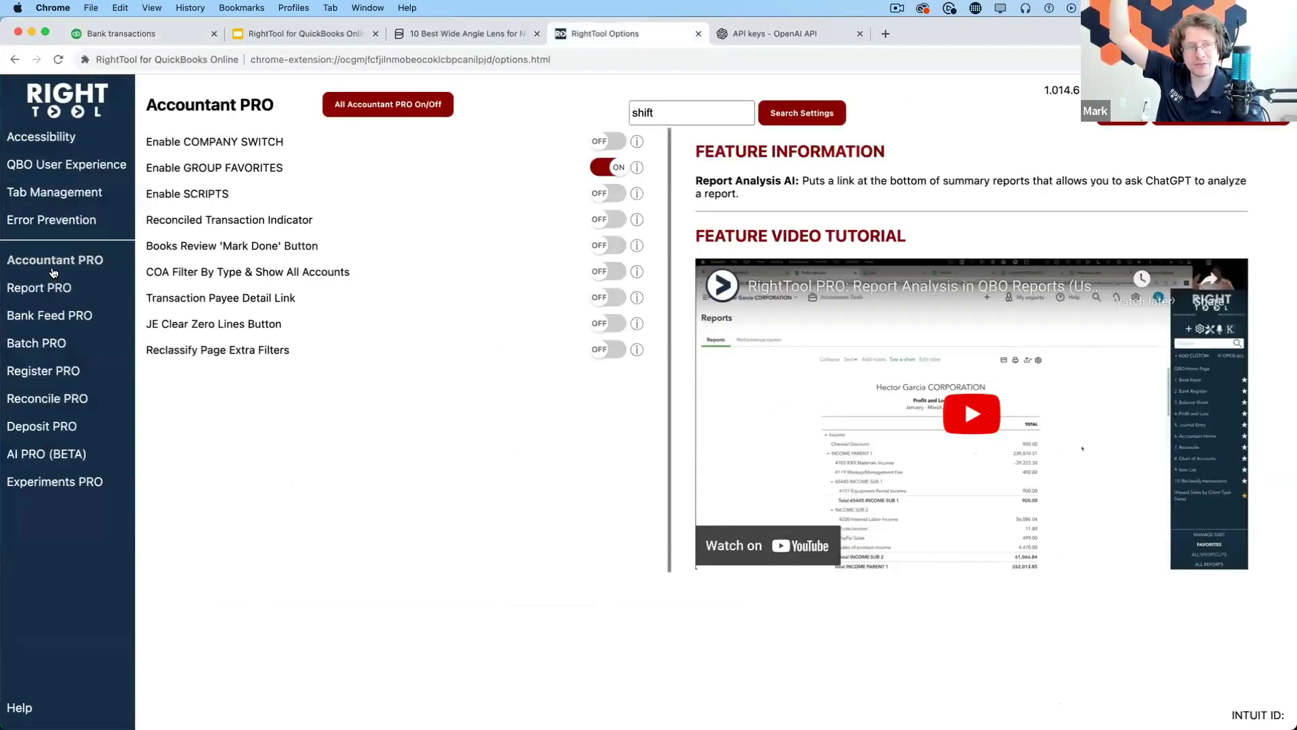
pyautogui.click(47, 194)
pyautogui.click(48, 171)
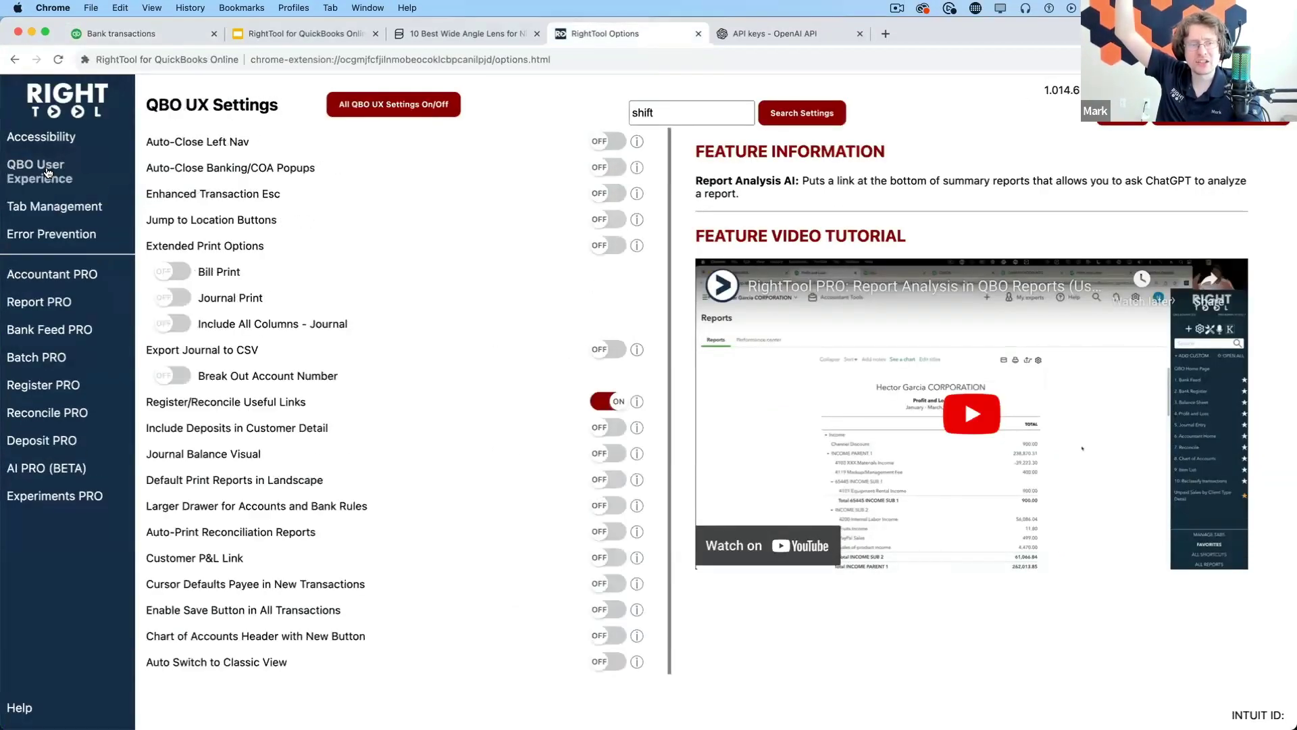
pyautogui.click(597, 639)
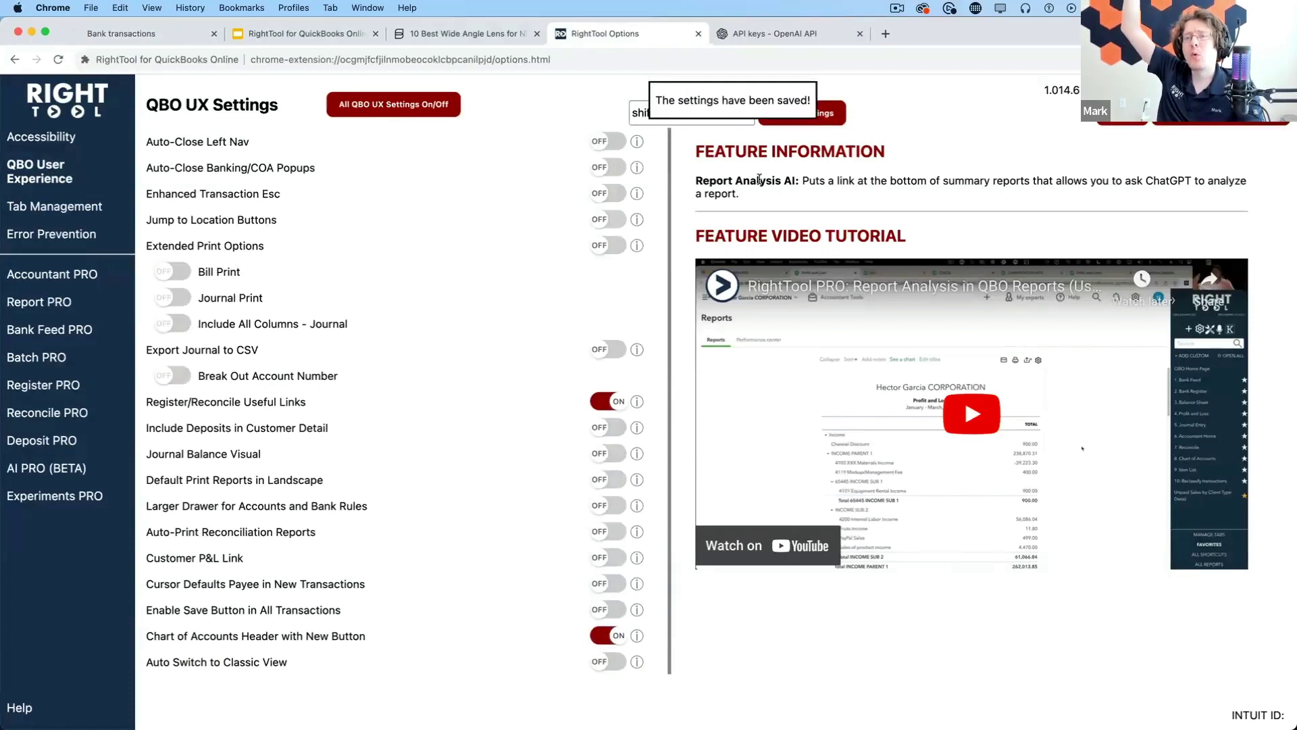
pyautogui.click(132, 36)
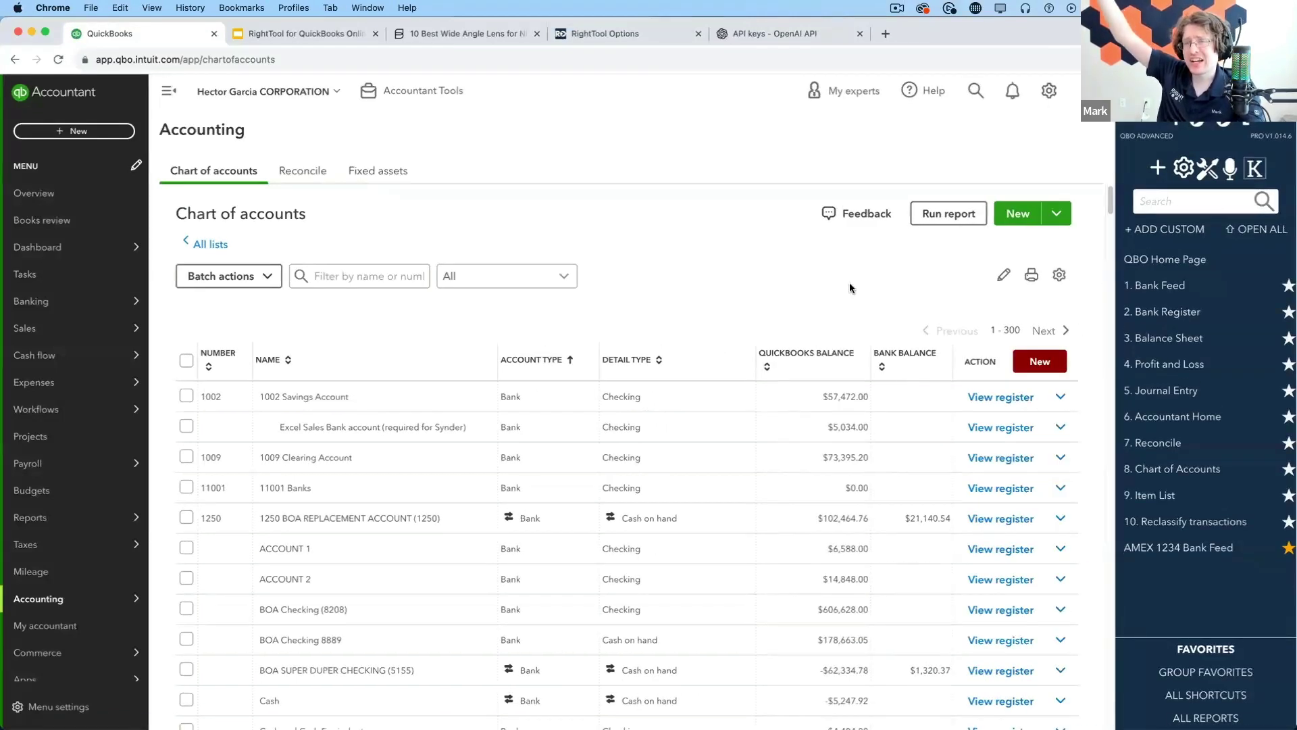
# Browse the RightTool extension popup's release notes, sidebar, reload and cache options
pyautogui.click(1194, 60)
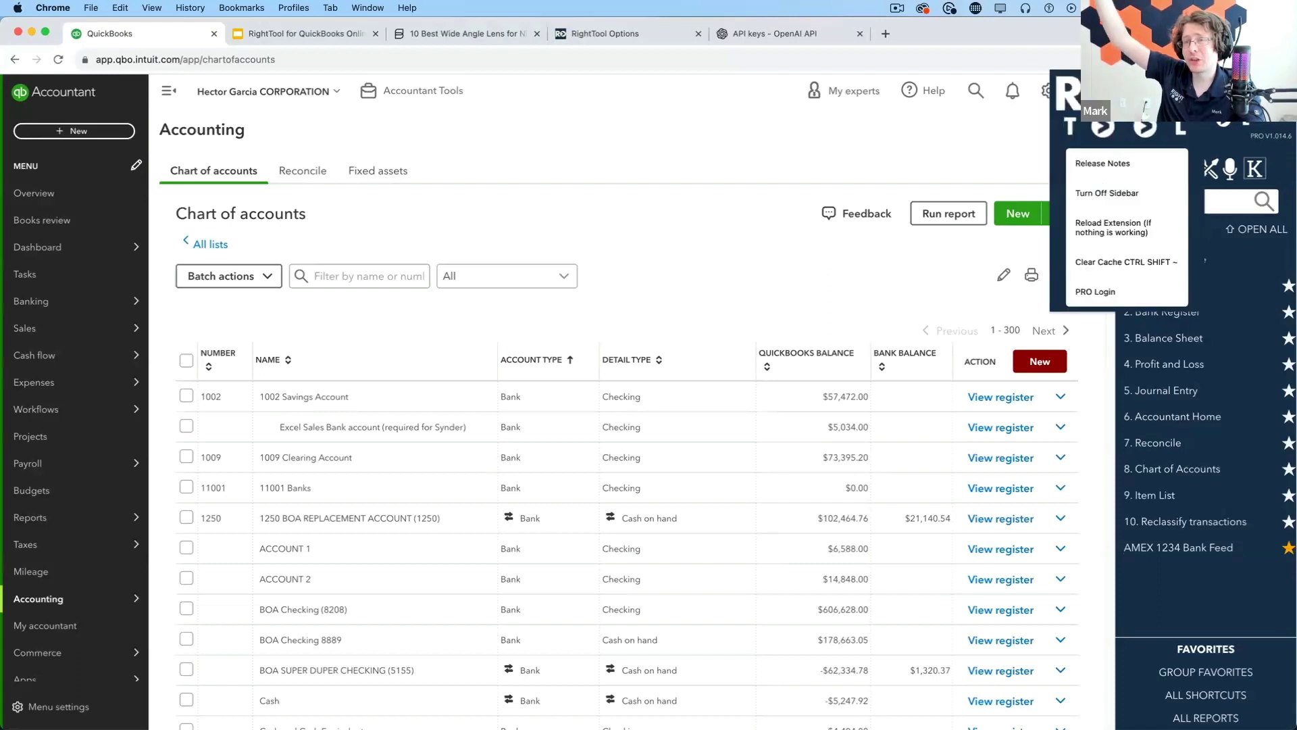
pyautogui.scroll(5, 1136, 223)
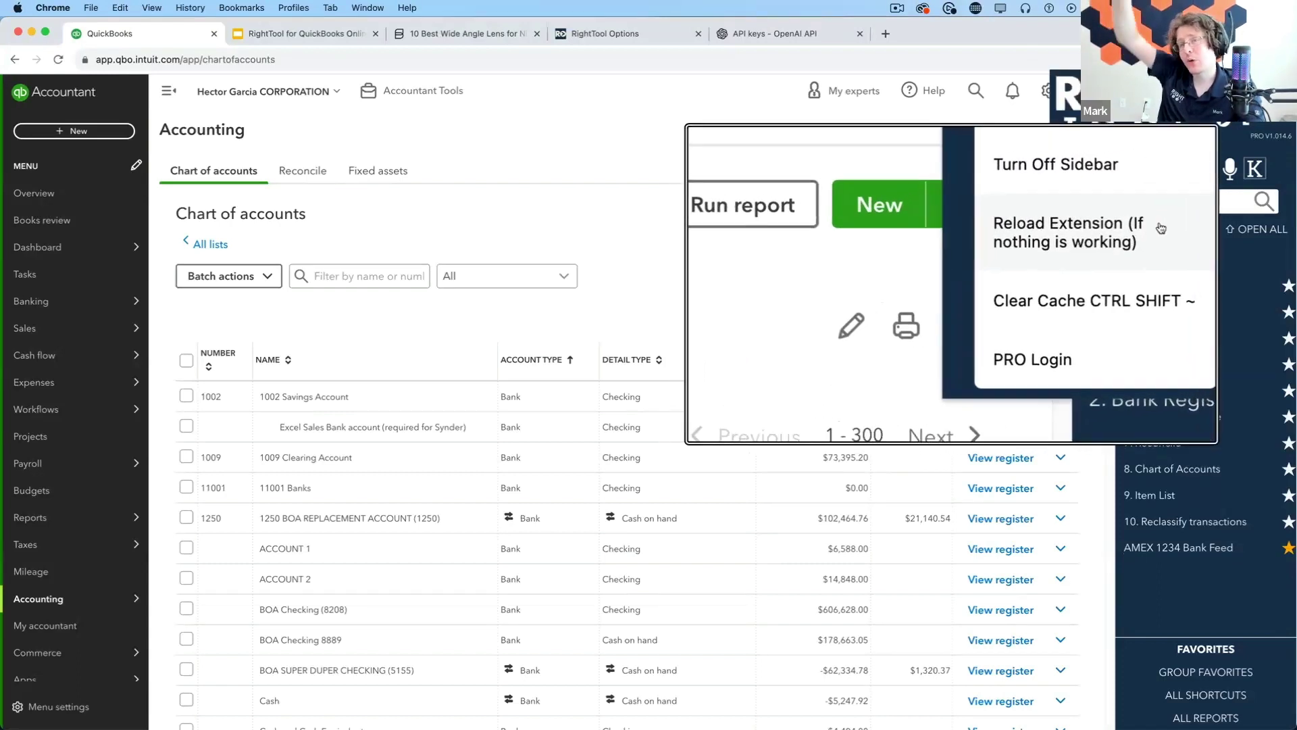
pyautogui.scroll(-5, 1162, 229)
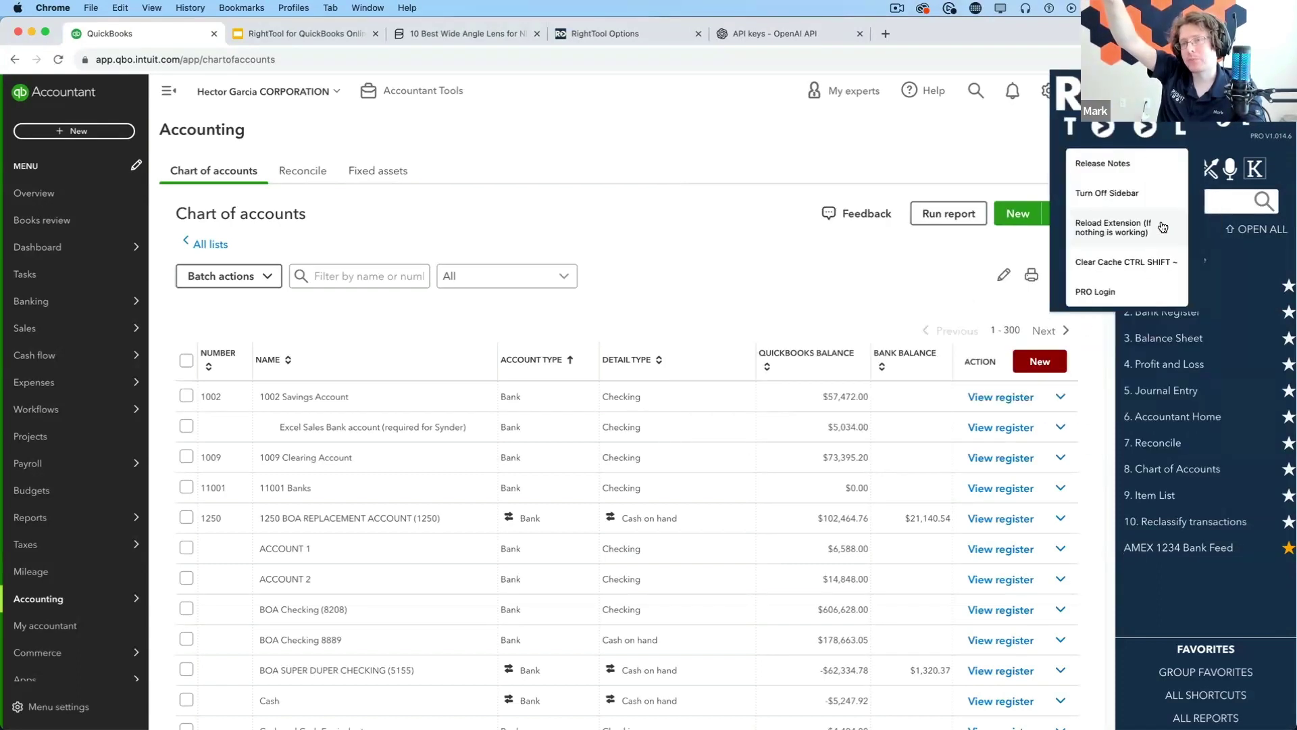
pyautogui.click(1220, 59)
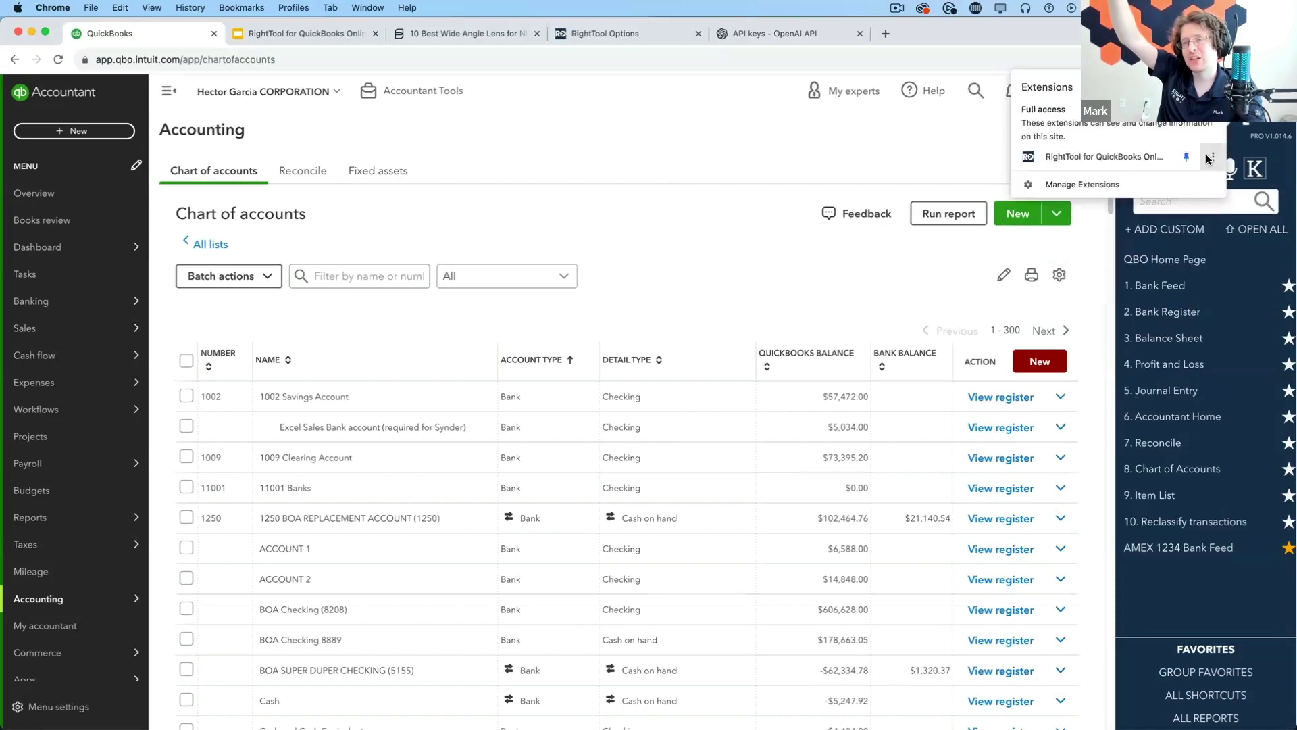
pyautogui.scroll(5, 1188, 164)
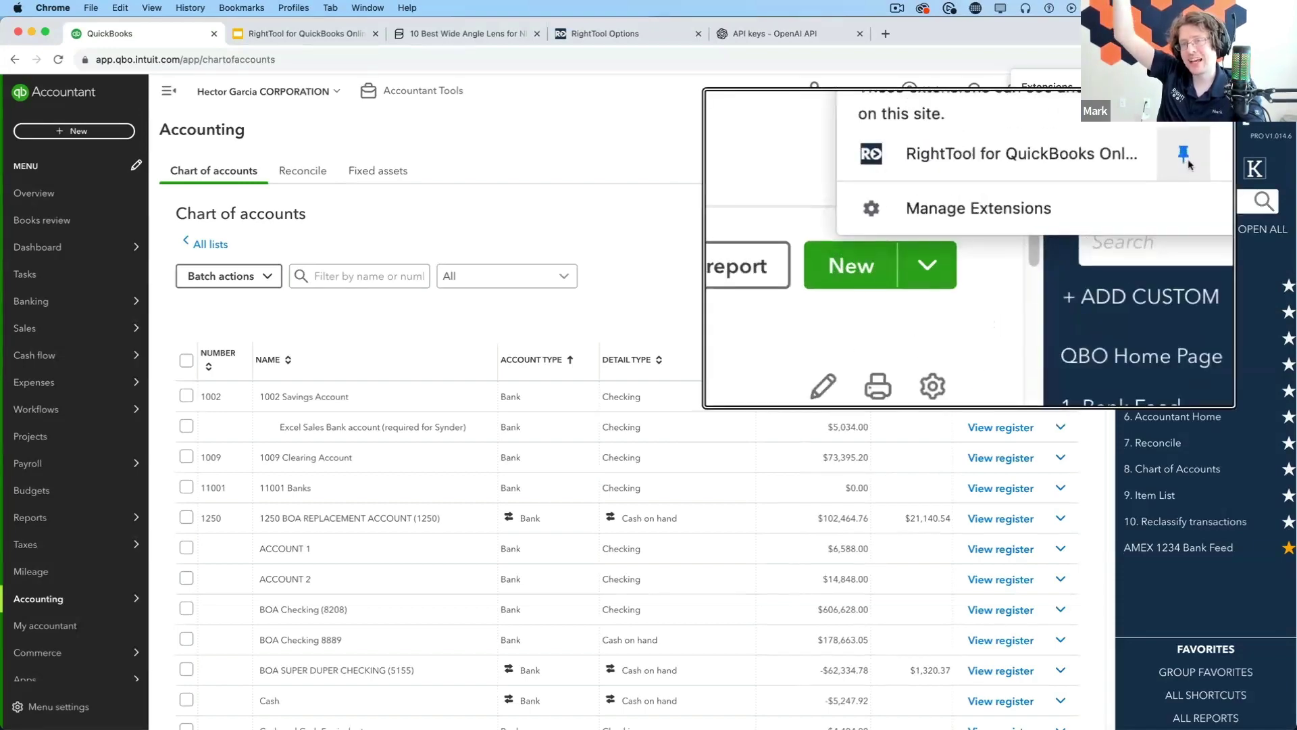
pyautogui.scroll(-5, 1189, 164)
pyautogui.click(1198, 60)
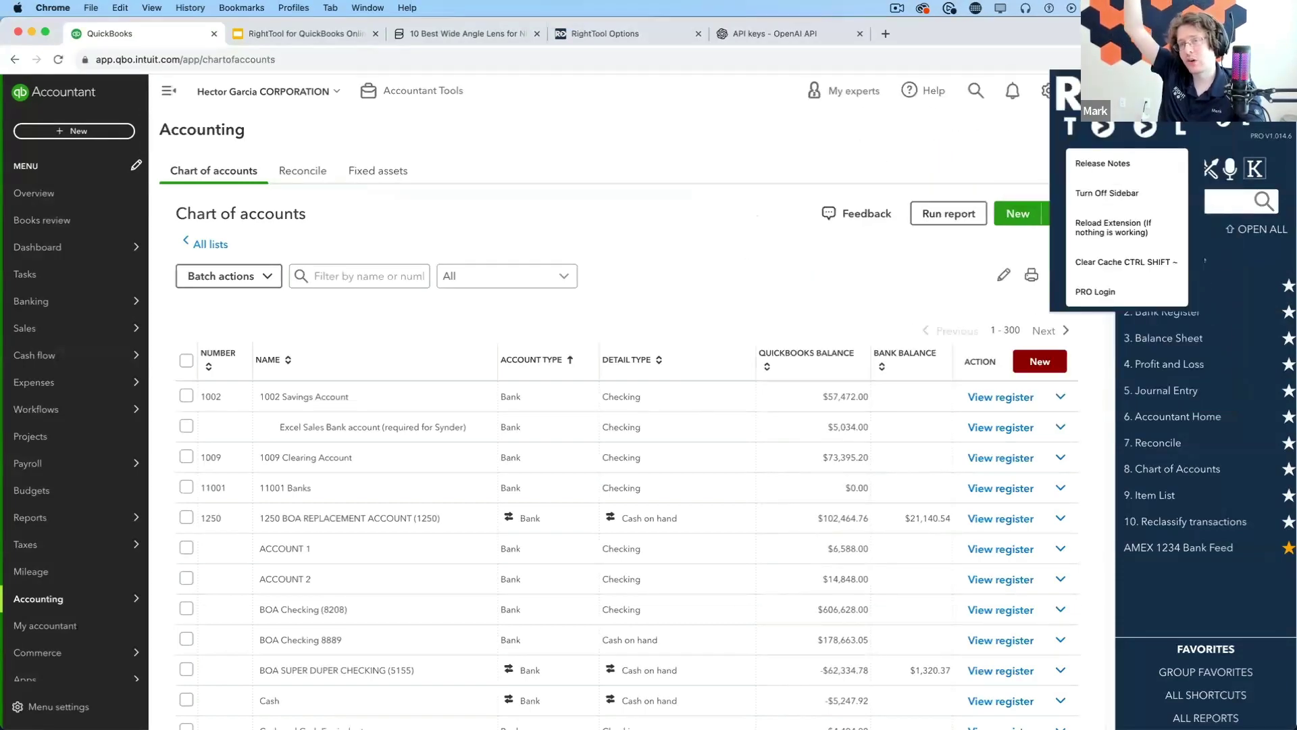
pyautogui.scroll(5, 1160, 223)
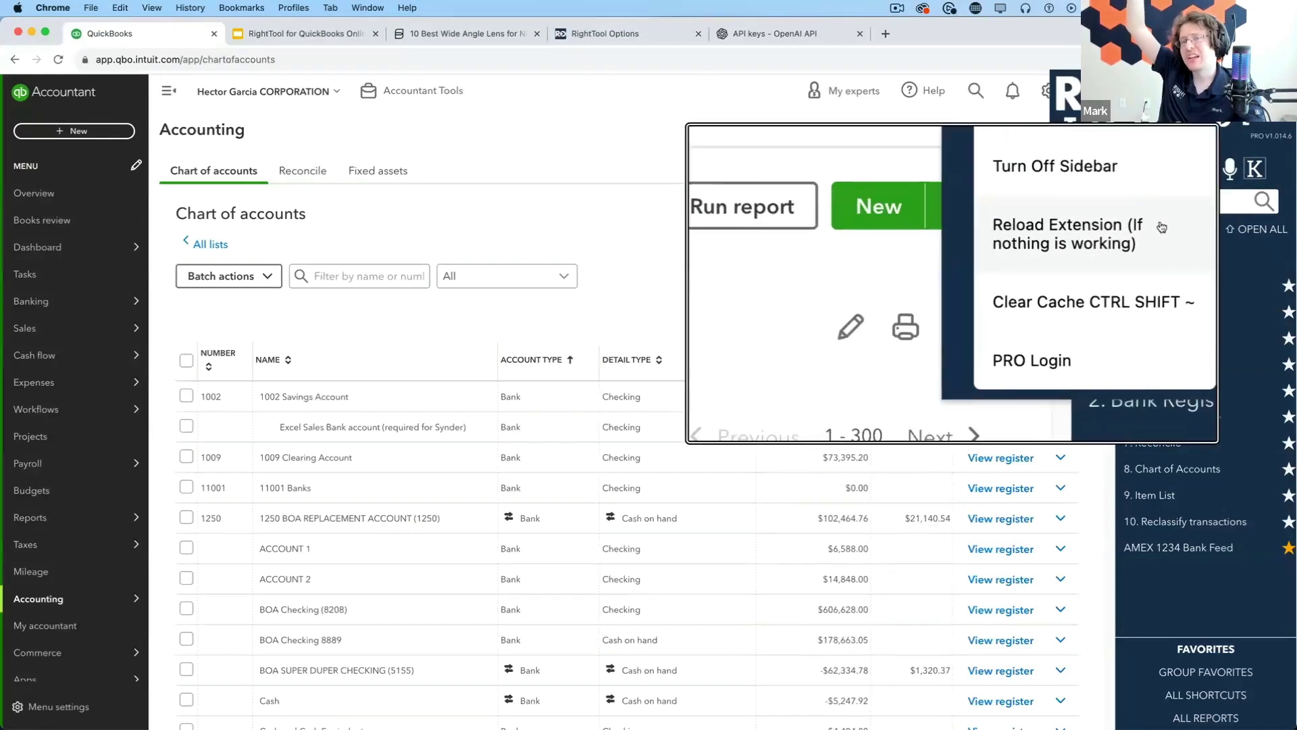
pyautogui.scroll(-4, 1162, 227)
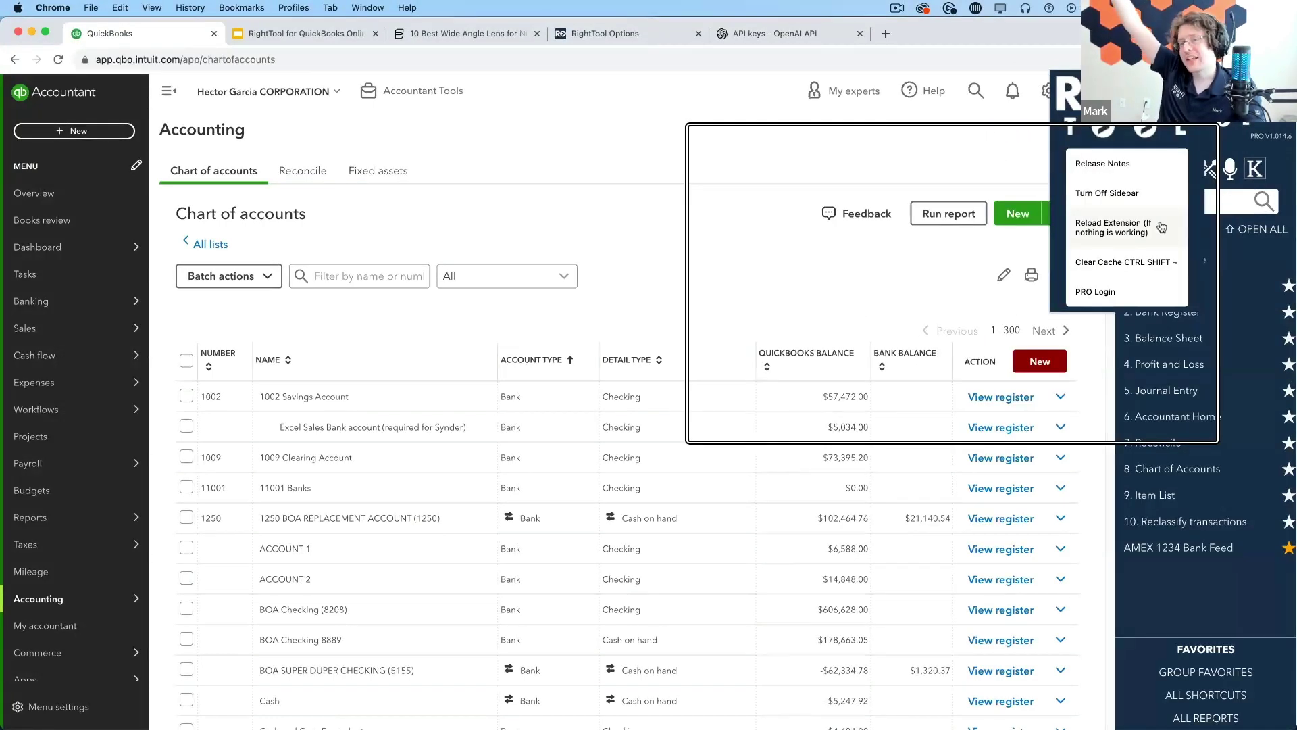
pyautogui.scroll(-2, 1161, 227)
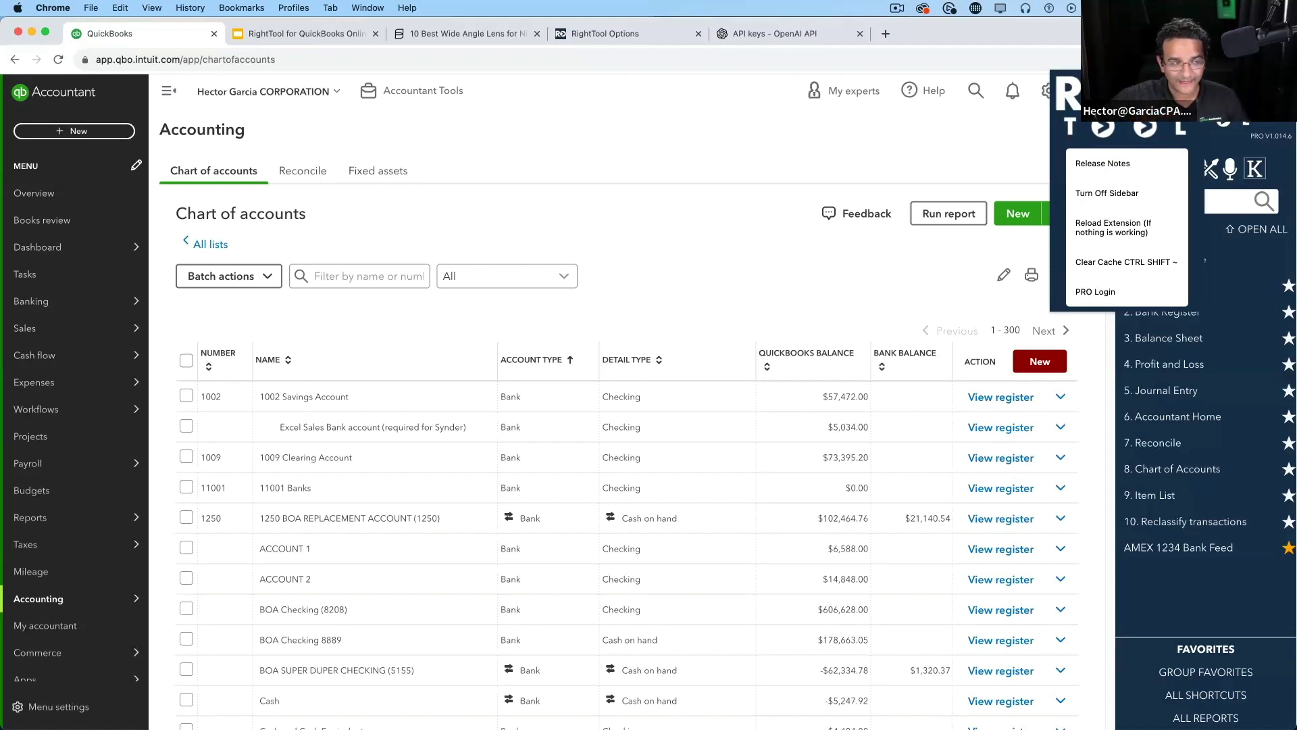
# Close the RightTool popup and switch to the RightTool Options page
pyautogui.click(646, 226)
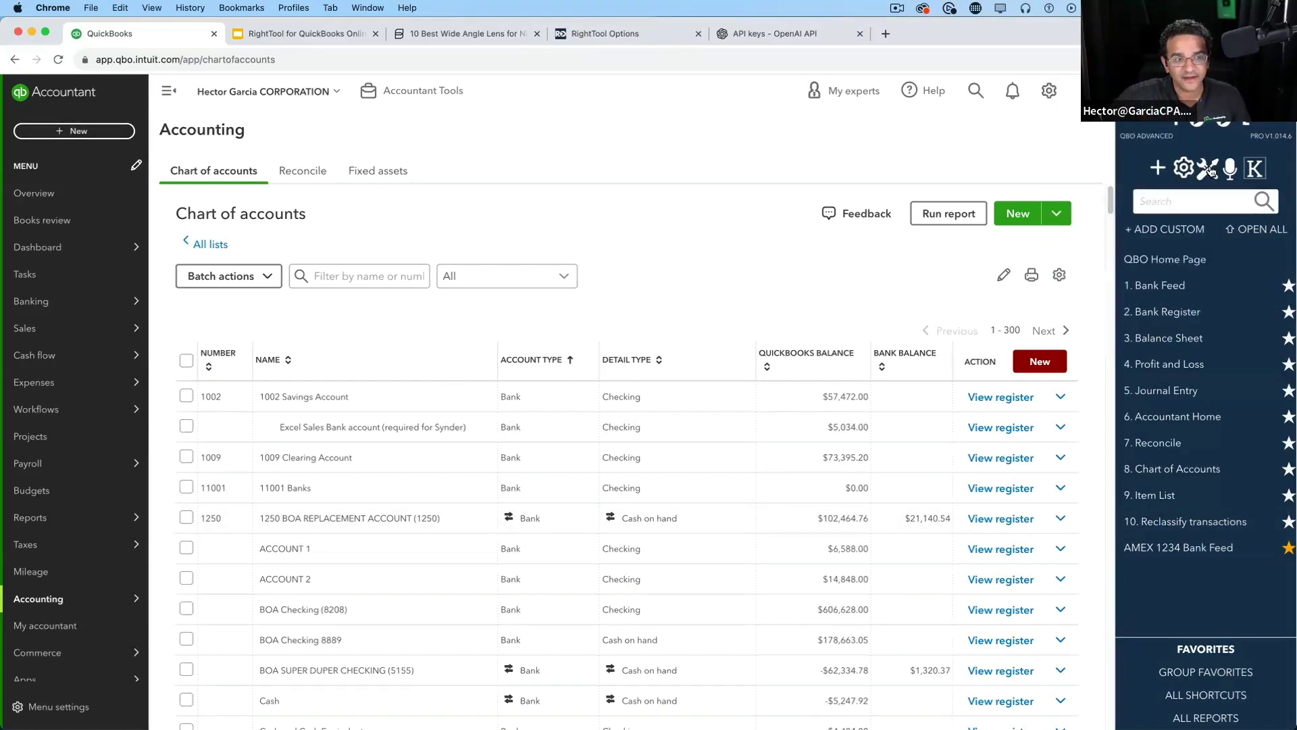
pyautogui.click(1208, 169)
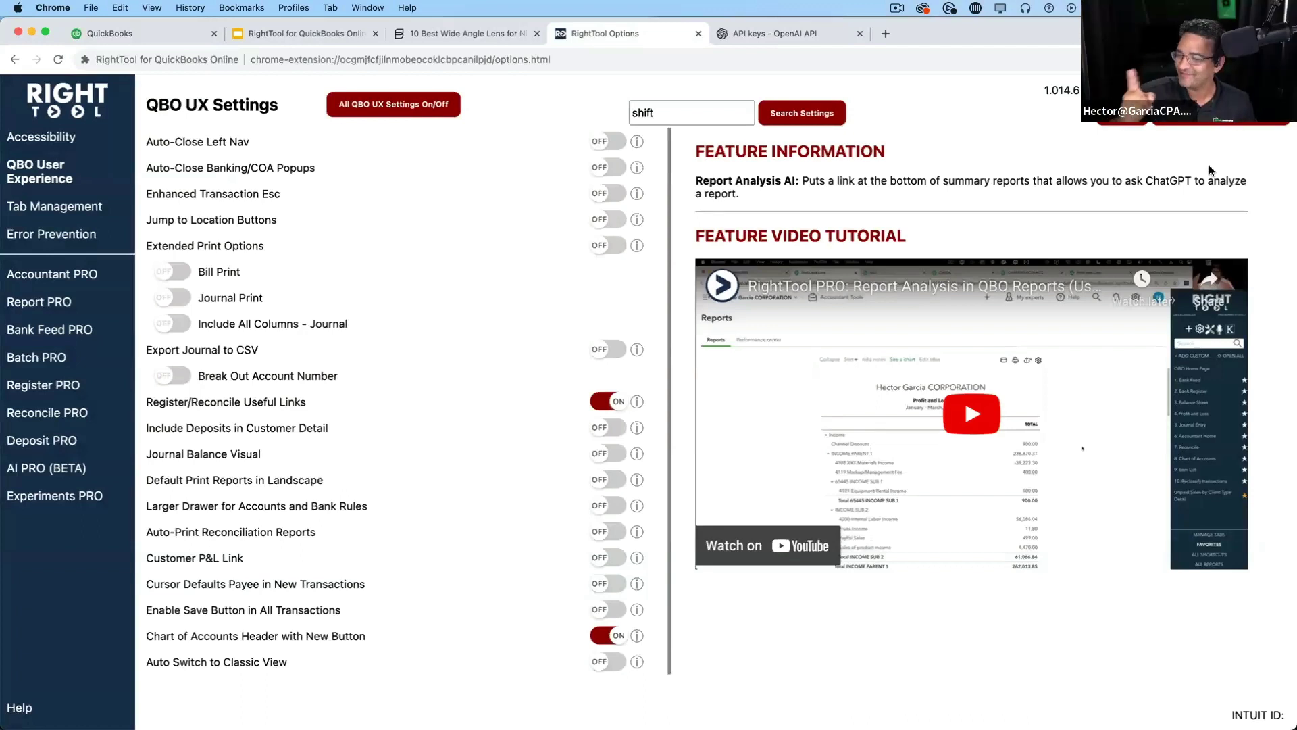
# Clear 'shift' from the settings search box and show the Tab Management settings
pyautogui.click(678, 116)
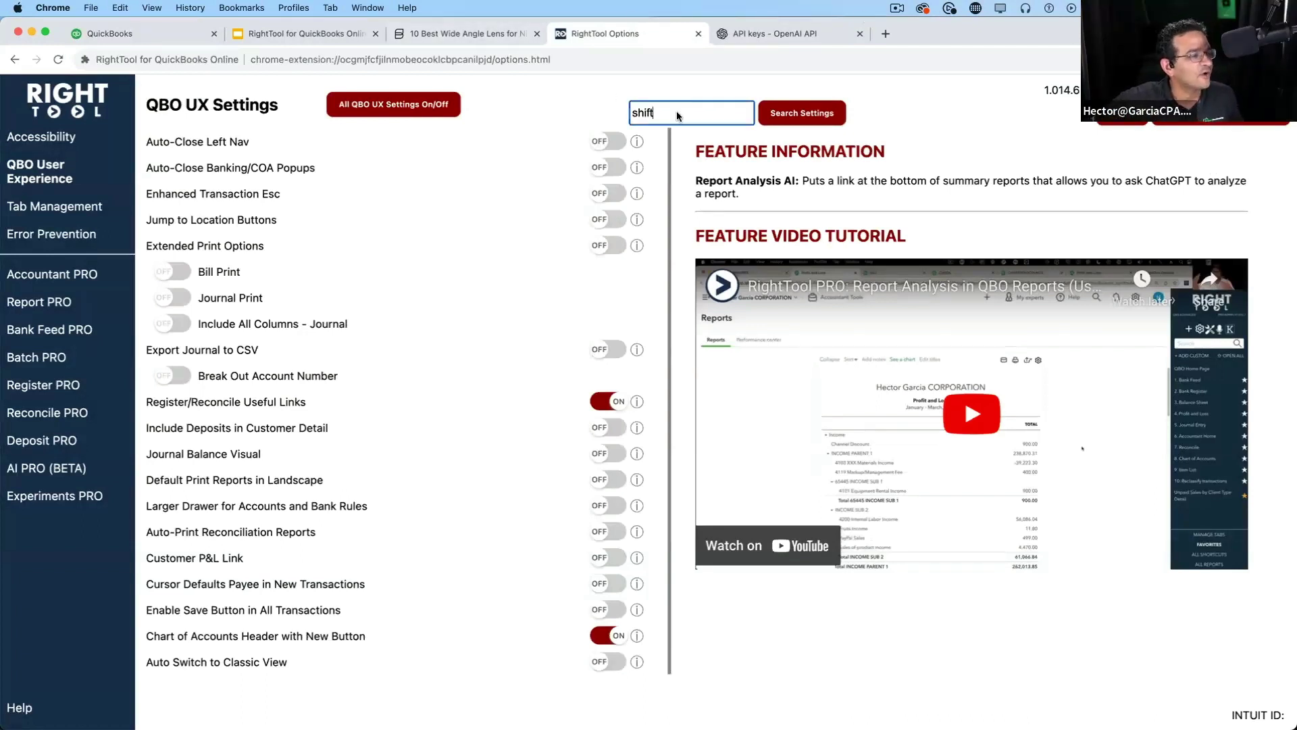
pyautogui.moveTo(678, 116); pyautogui.dragTo(600, 112)
pyautogui.press('BackSpace')
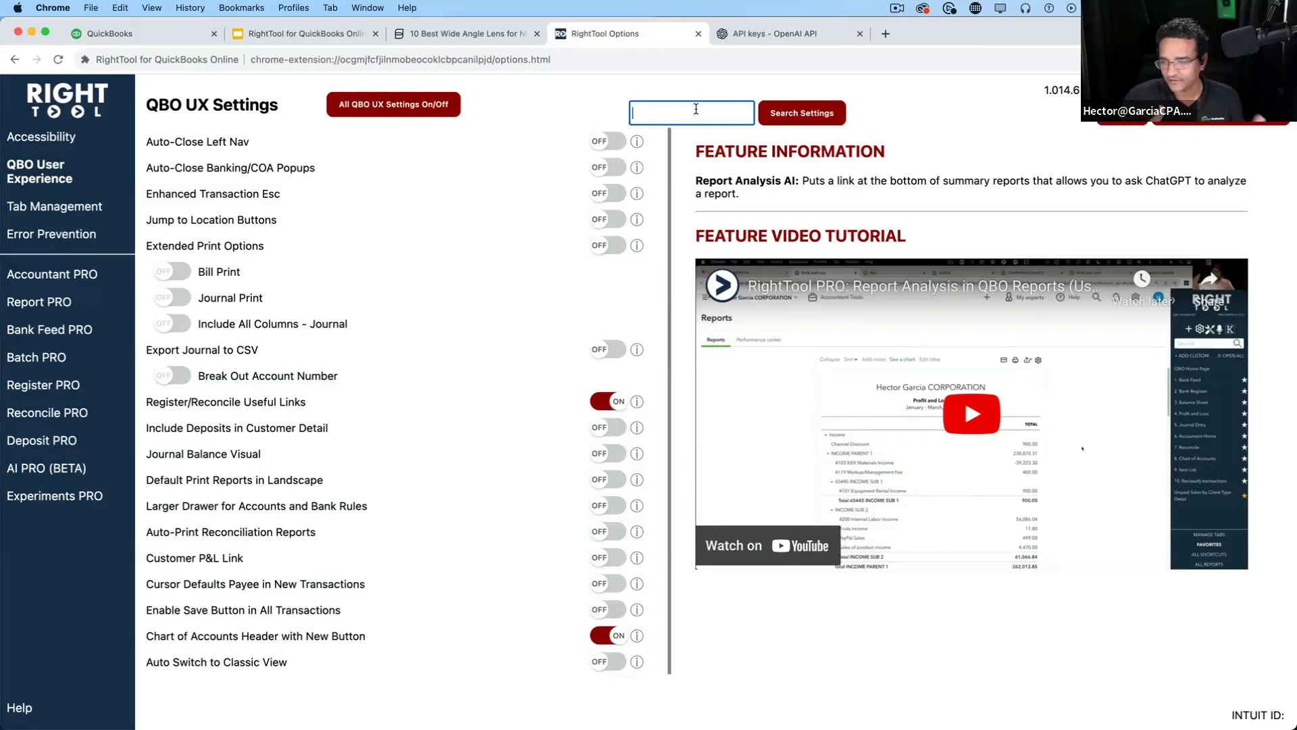
pyautogui.click(53, 213)
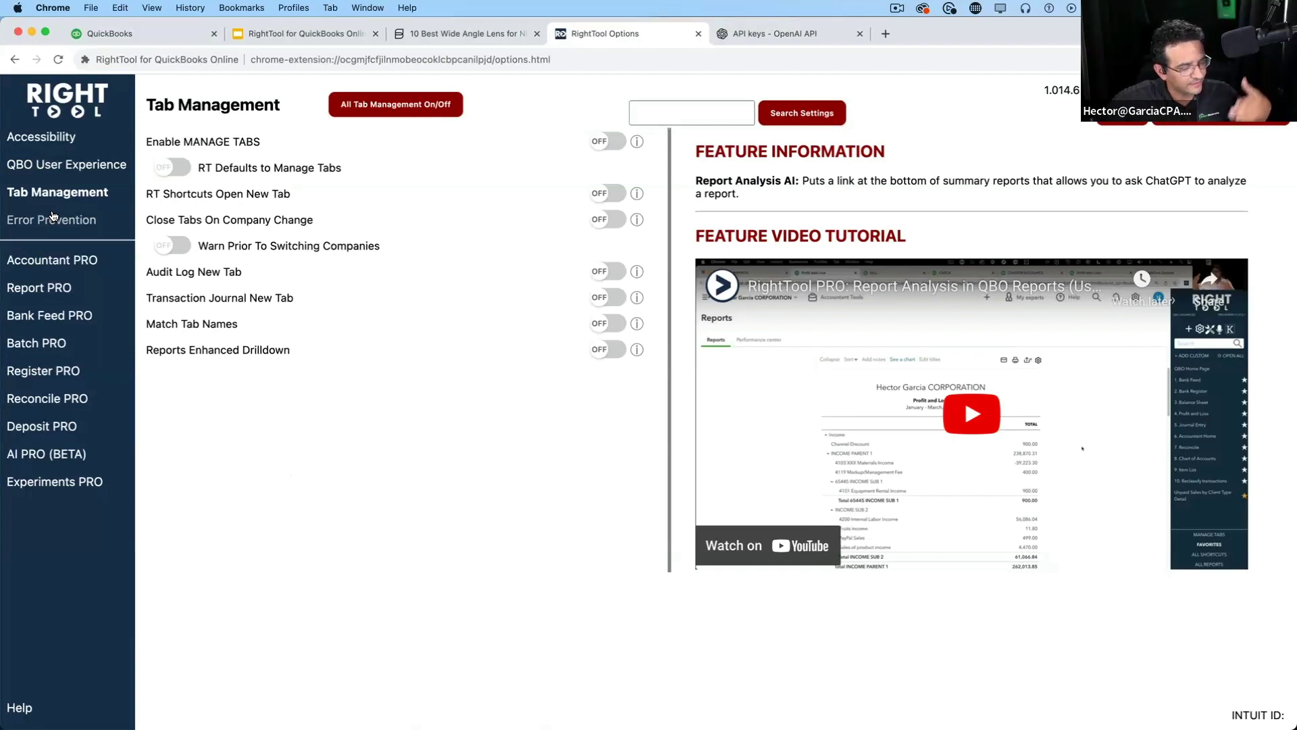
# Run a 'memo' settings search to list the eight memo-related settings
pyautogui.click(733, 111)
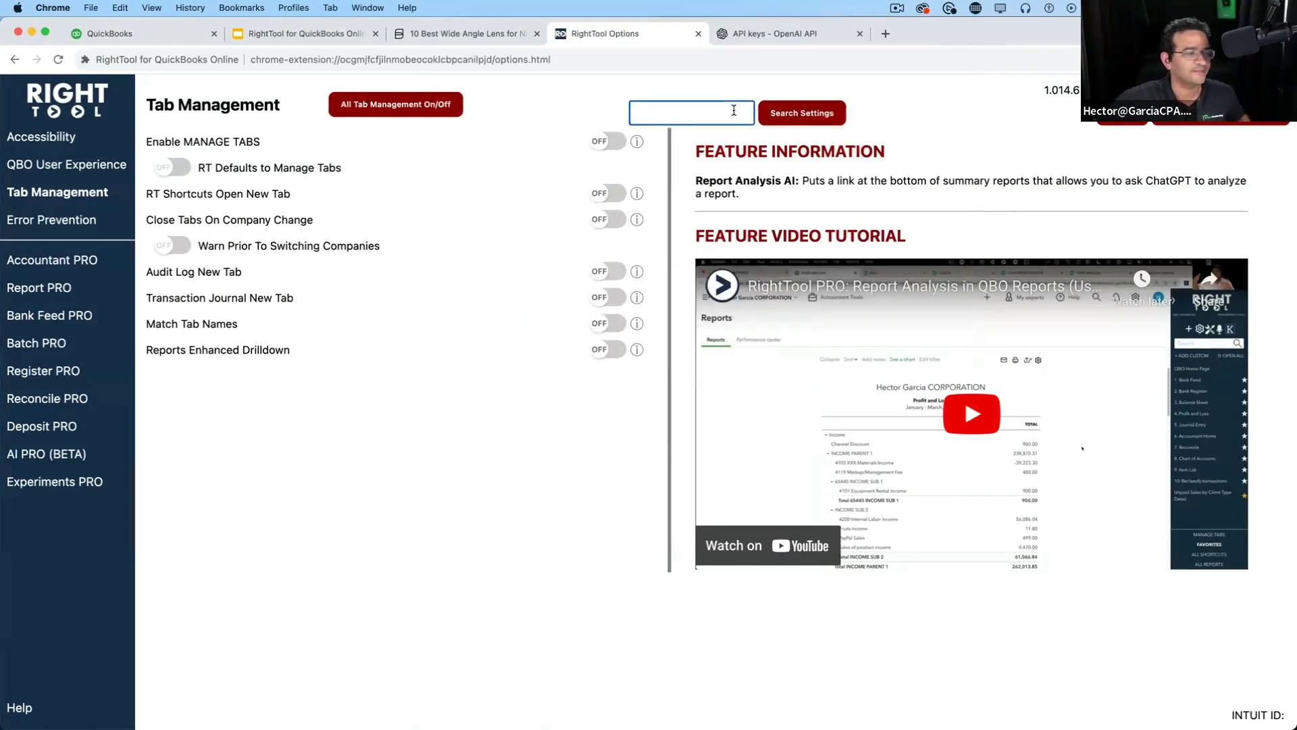
pyautogui.write('m')
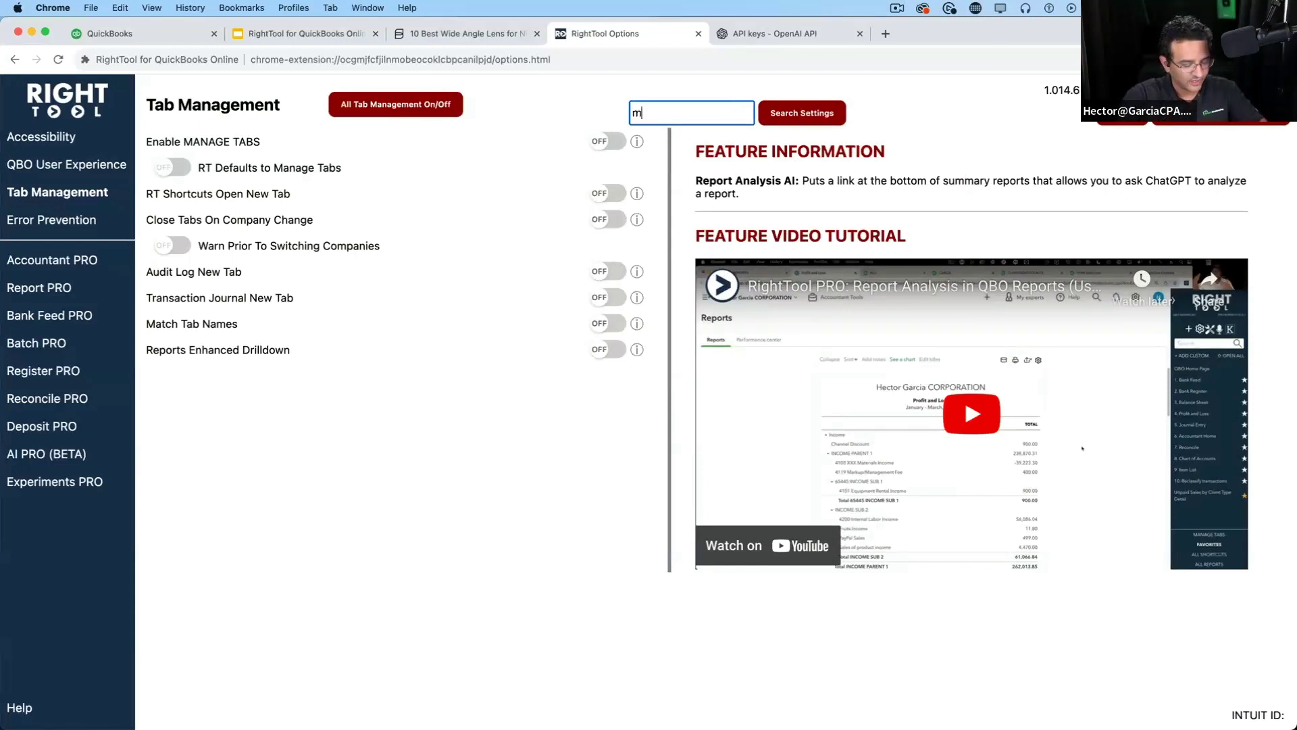
pyautogui.write('e')
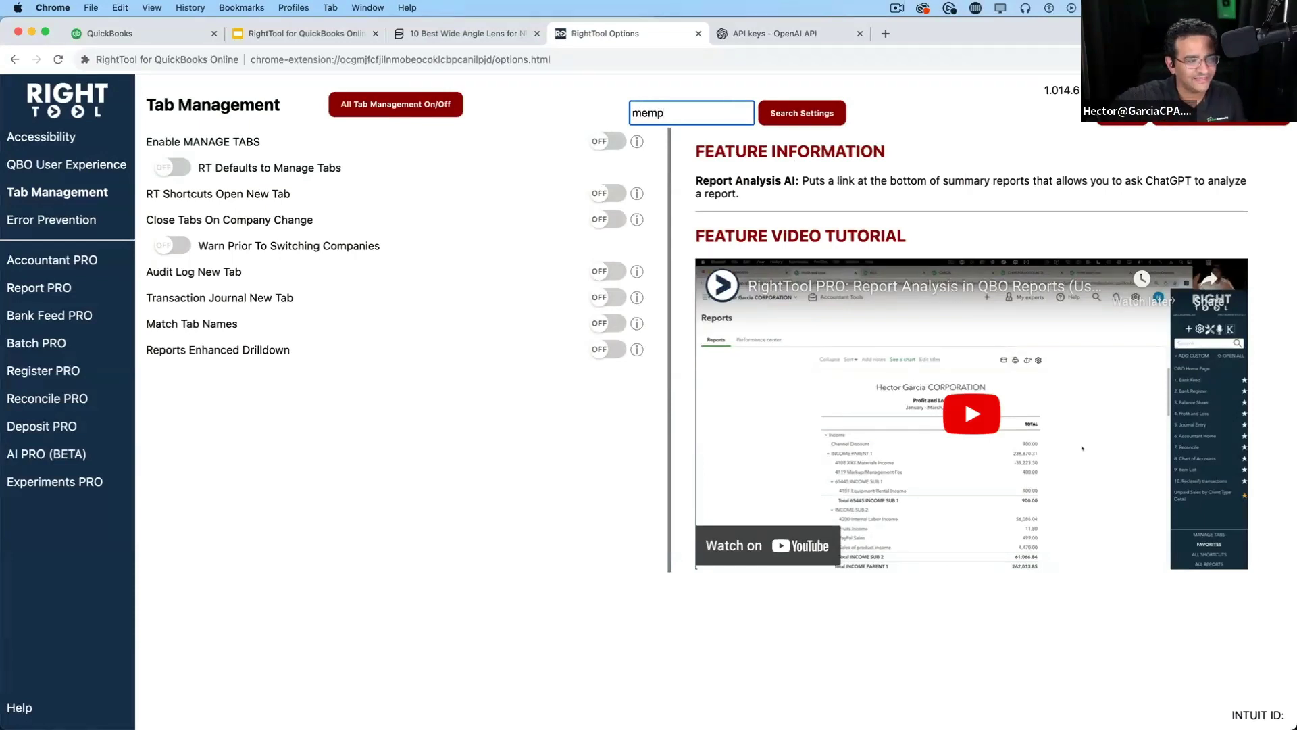
pyautogui.write('mp')
pyautogui.press('BackSpace')
pyautogui.write('o')
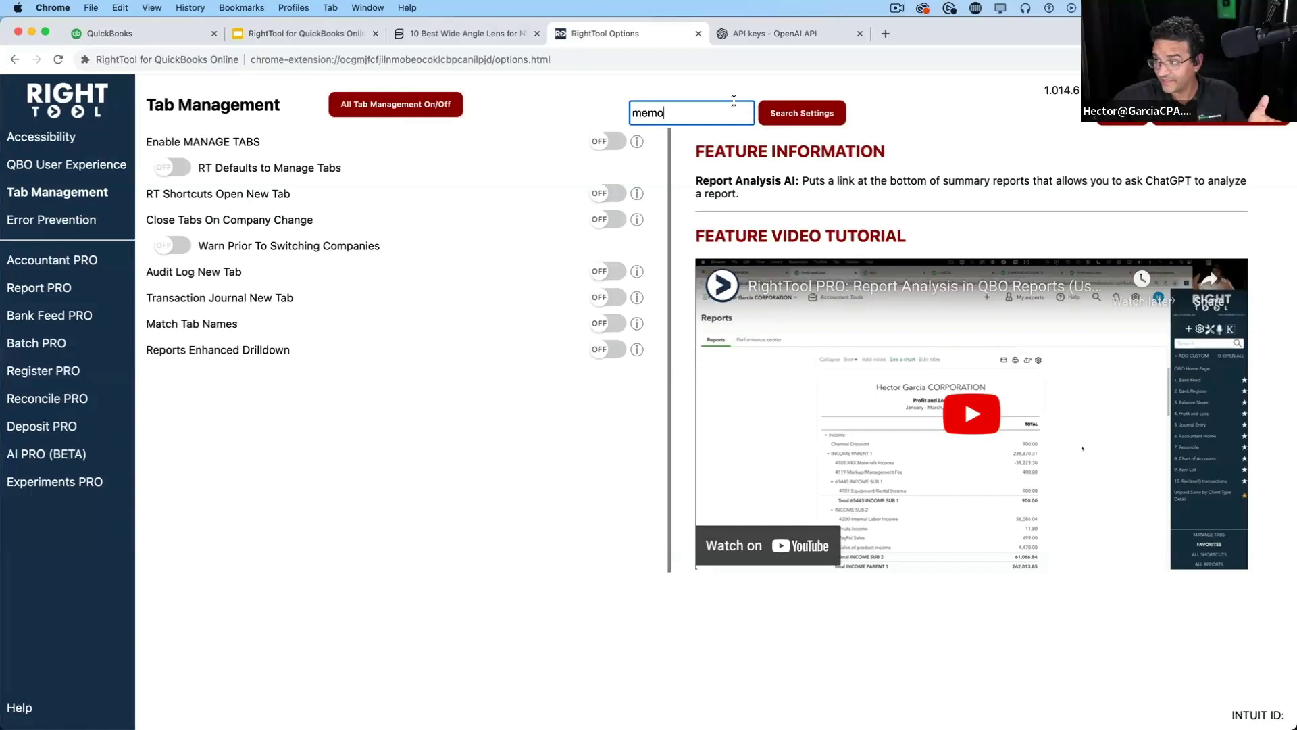
pyautogui.click(800, 116)
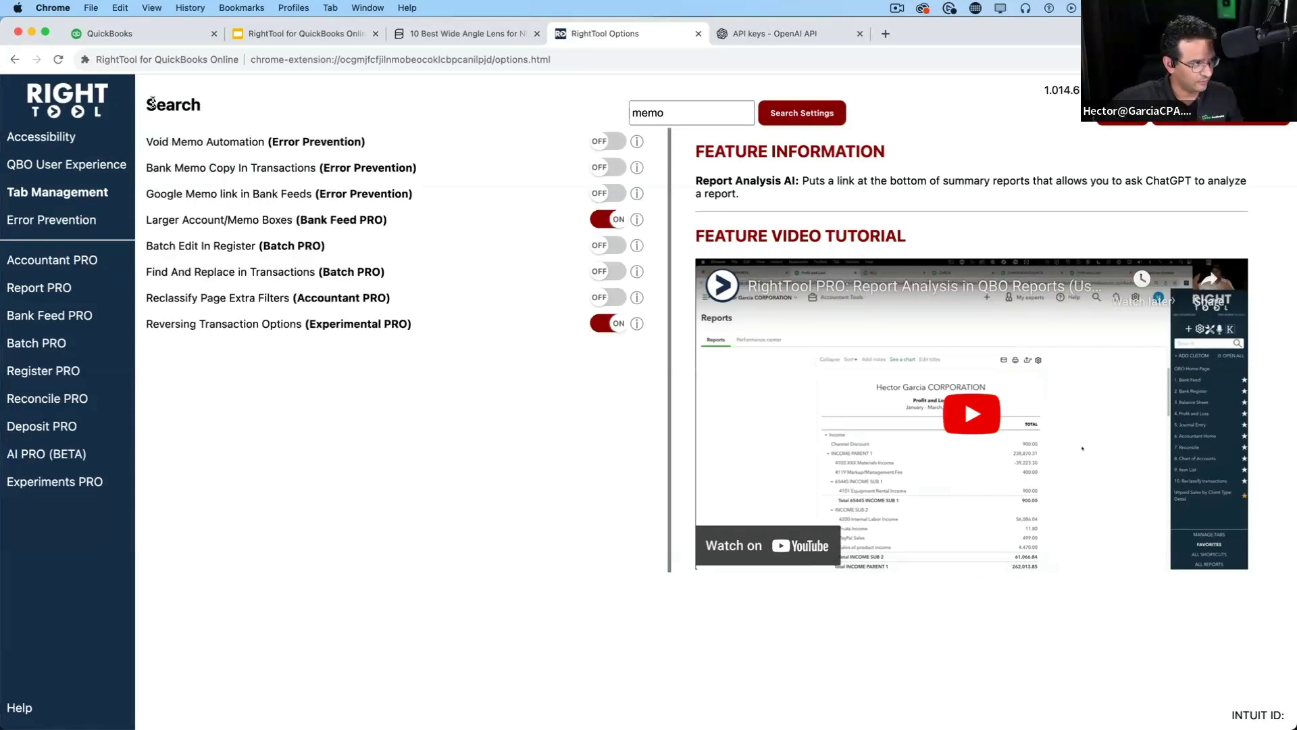
# Turn Void Memo Automation on, then back off
pyautogui.moveTo(152, 102); pyautogui.dragTo(236, 113)
pyautogui.click(220, 143)
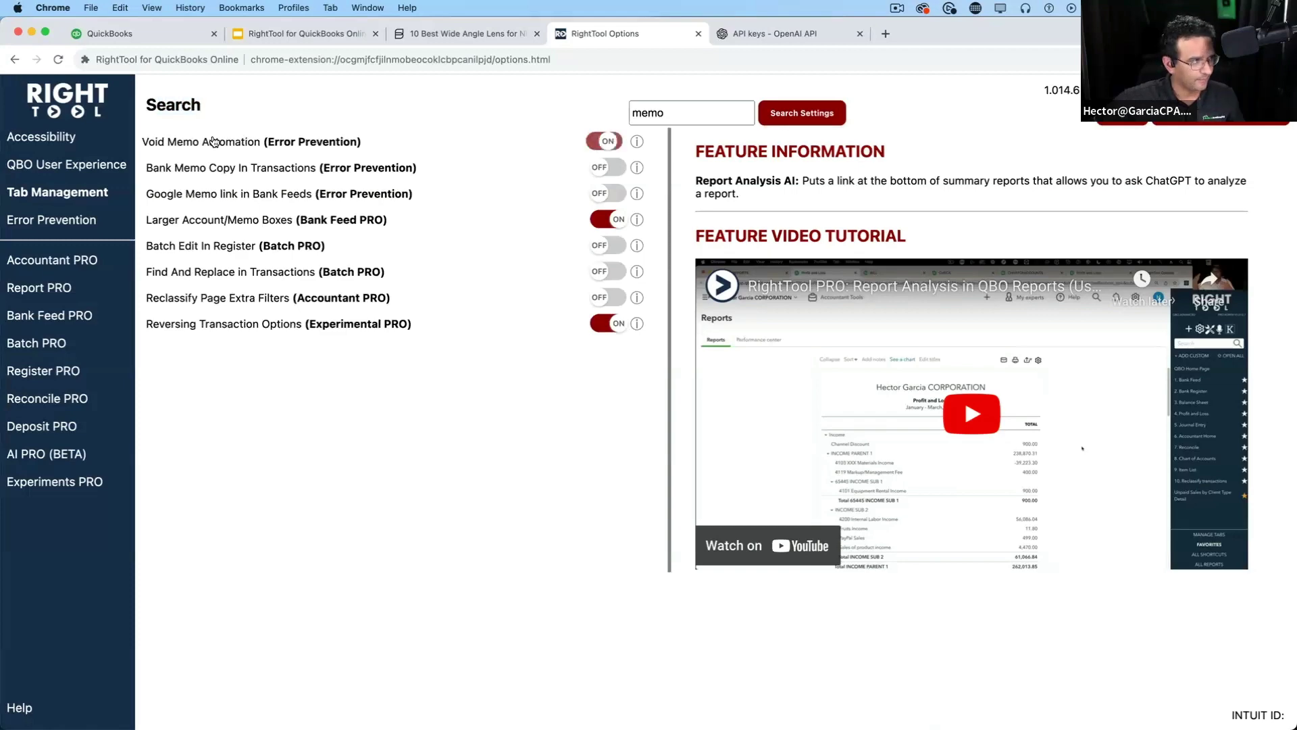
pyautogui.click(219, 143)
pyautogui.press('alt+super+8')
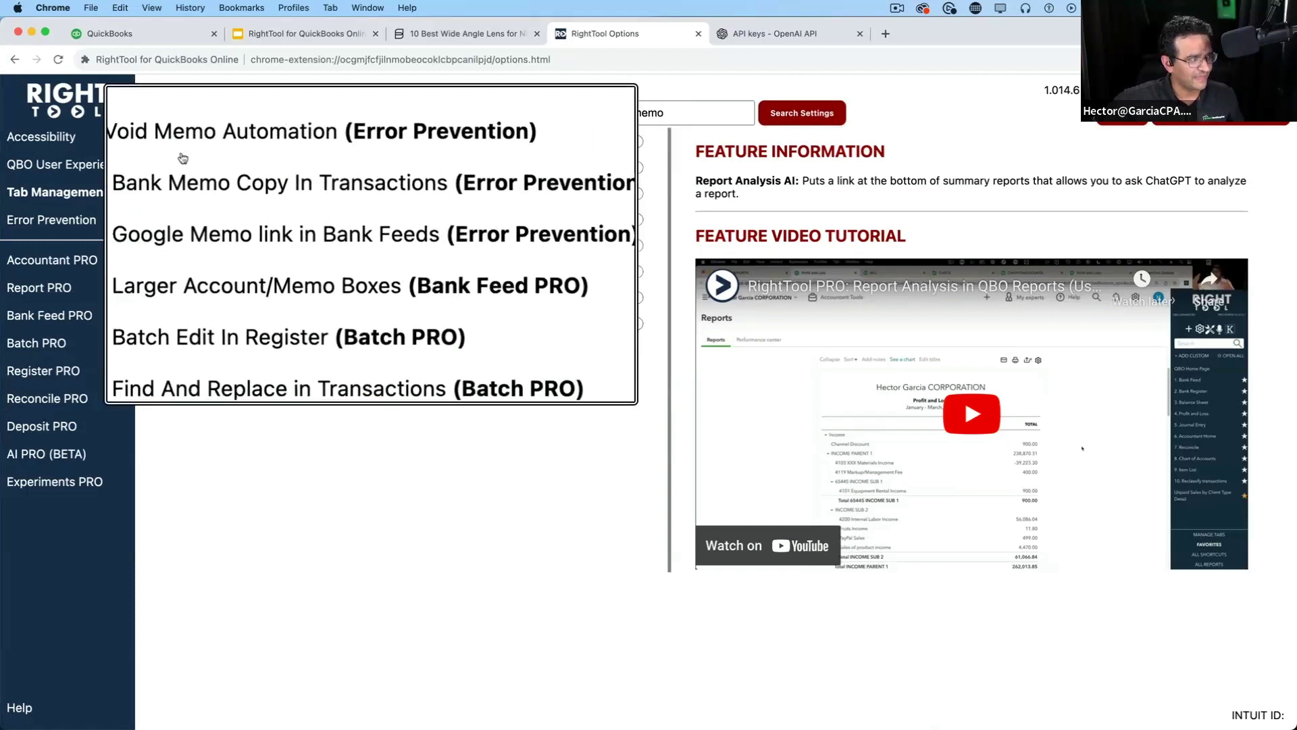
pyautogui.press('alt+super+8')
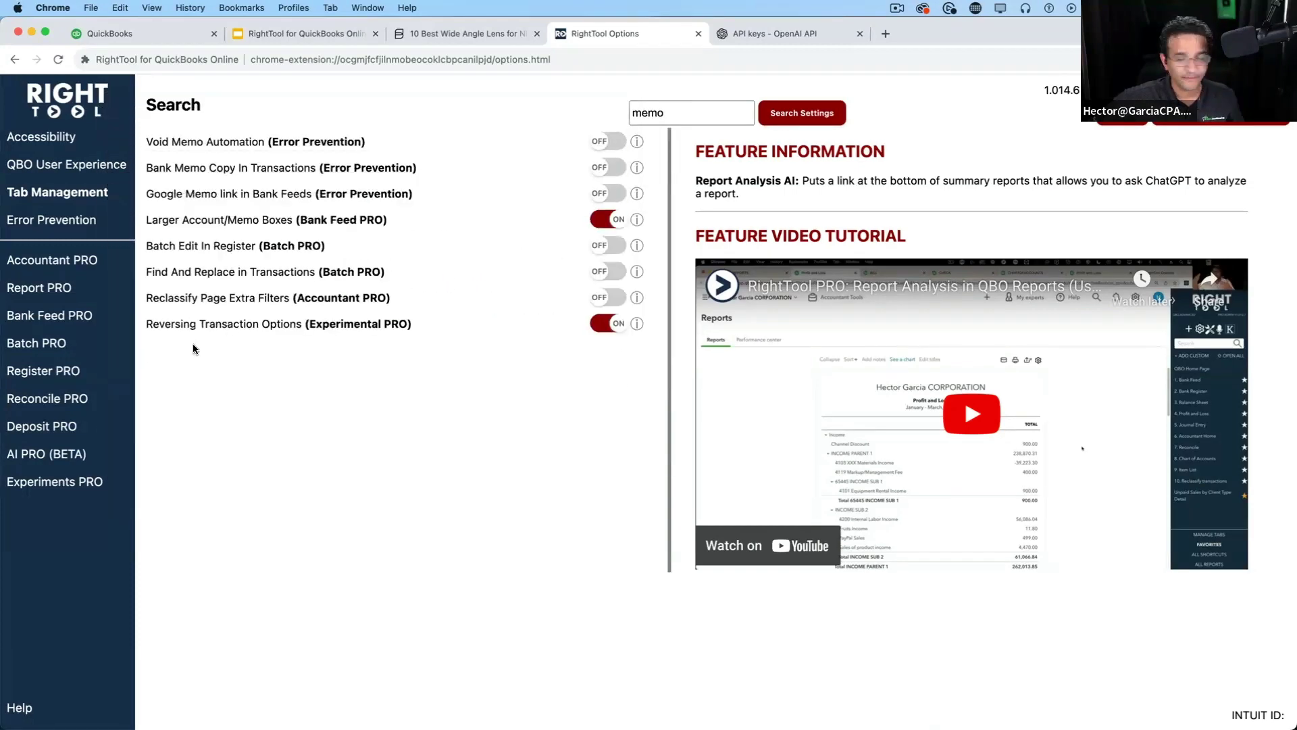
pyautogui.press('alt+super+8')
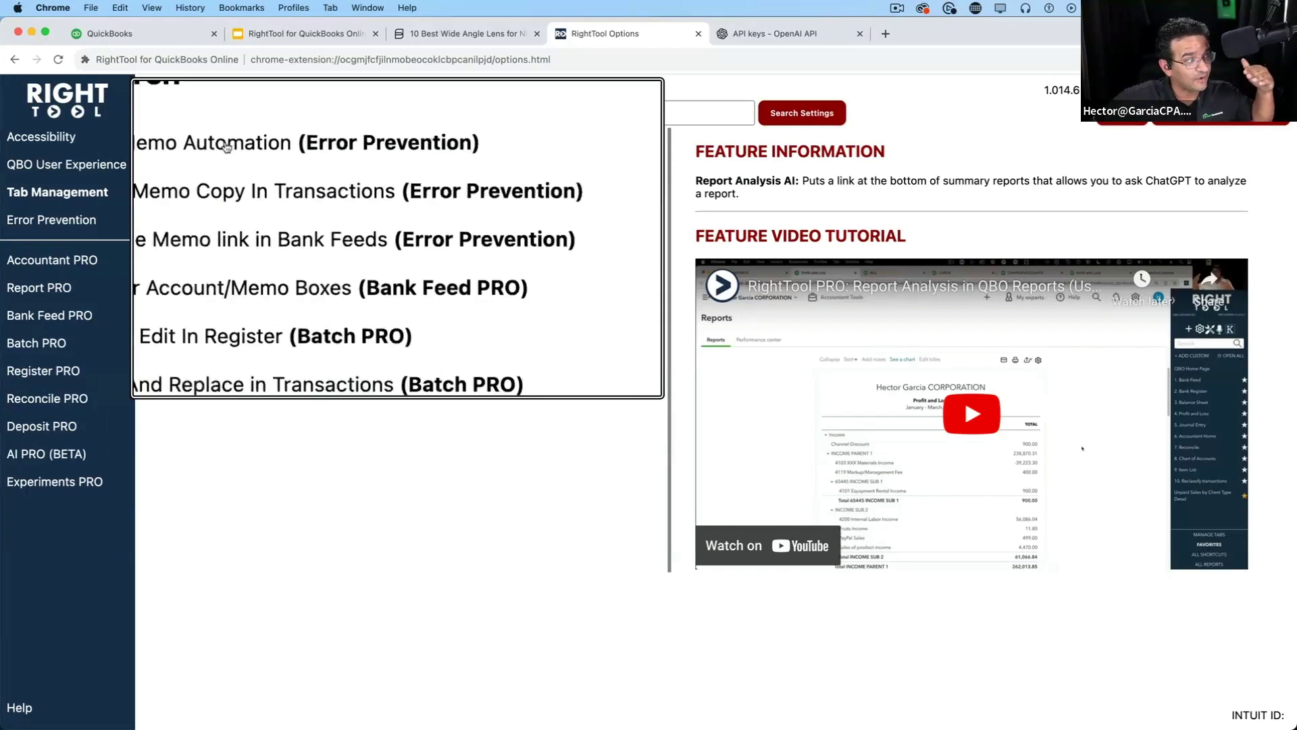
pyautogui.press('alt+super+8')
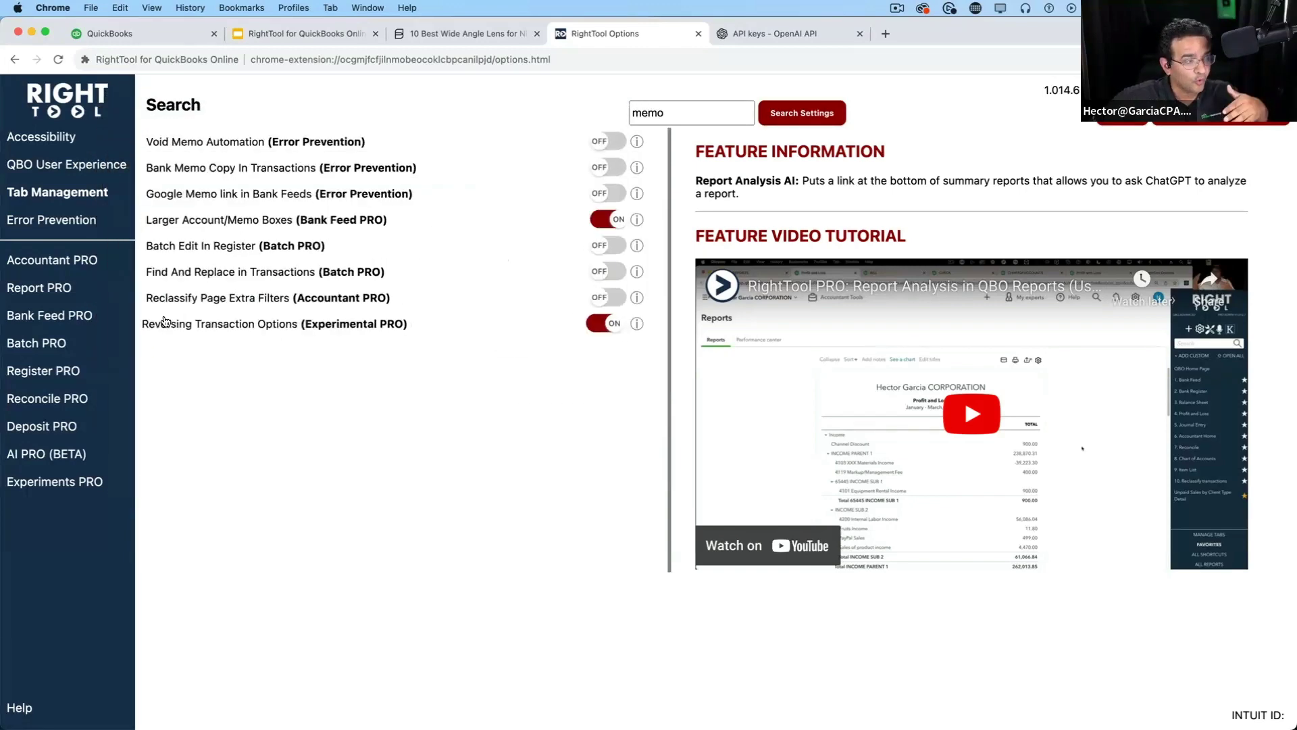
pyautogui.press('alt+super+8')
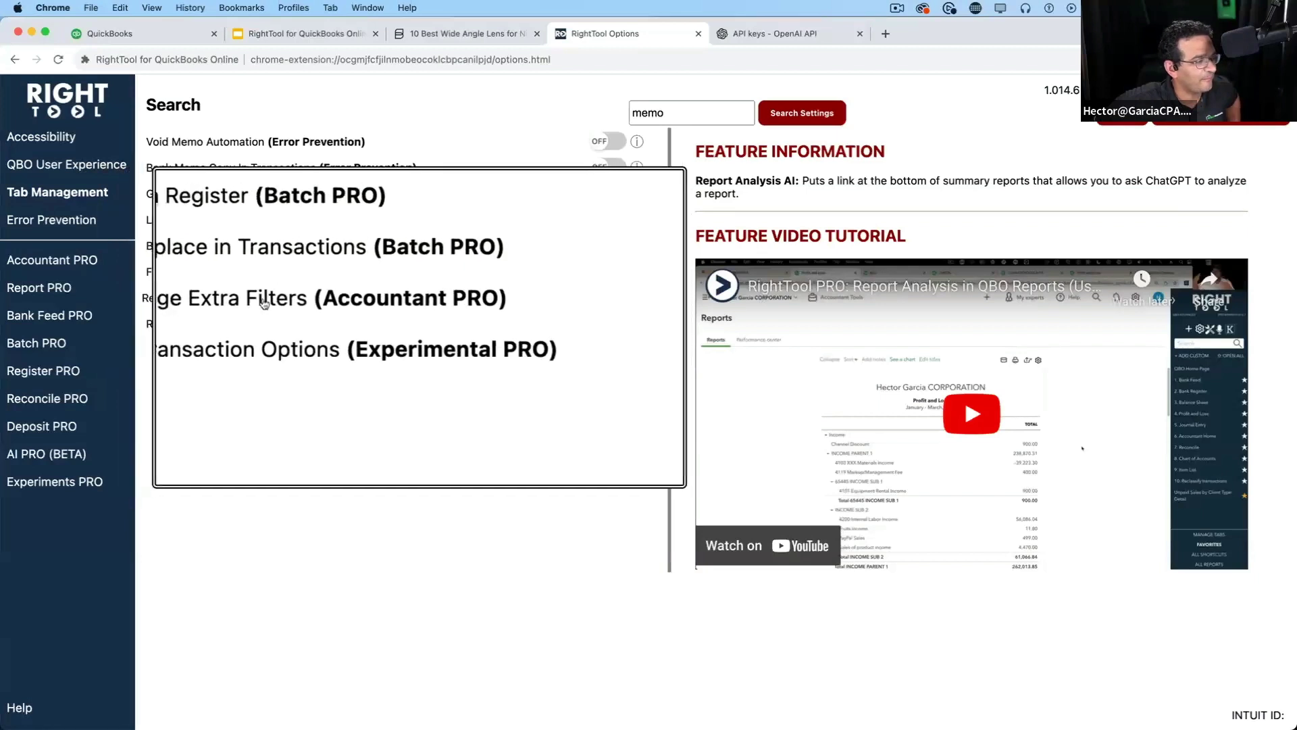
pyautogui.press('alt+super+8')
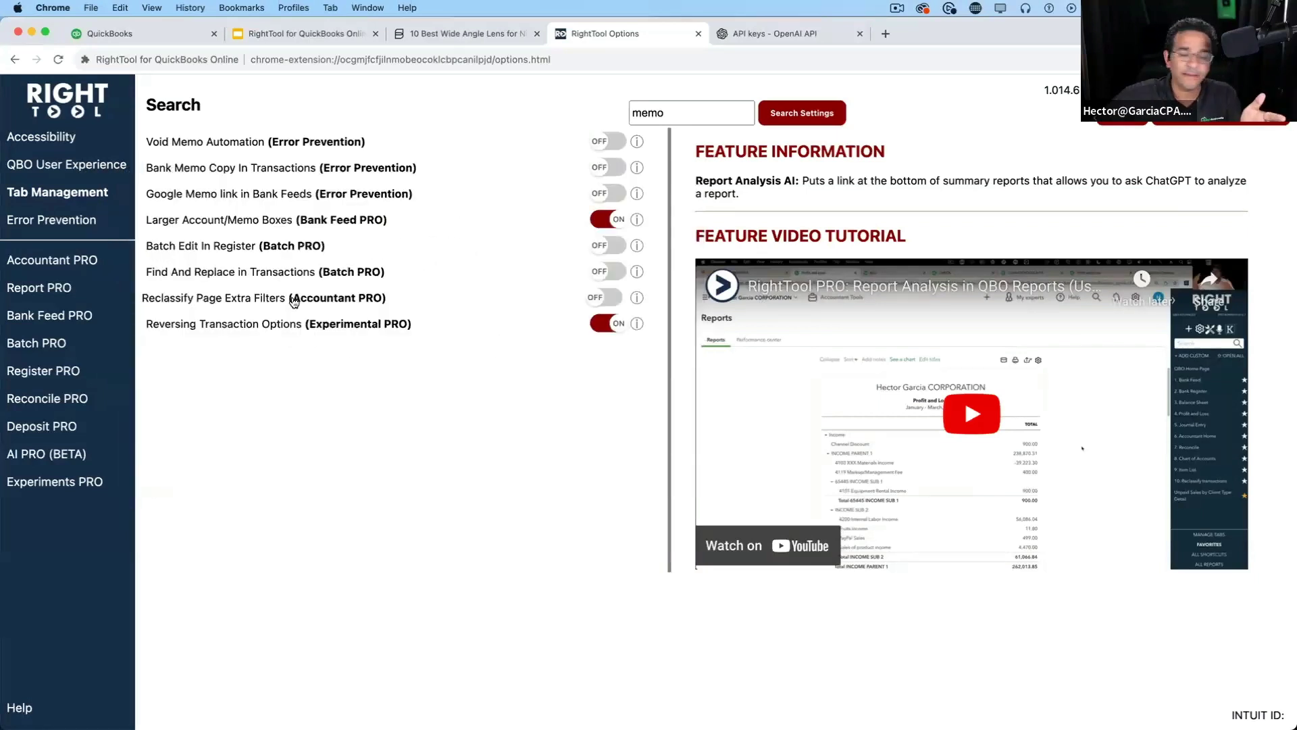
# Show the description and tutorial video for Reclassify Page Extra Filters, leaving it off
pyautogui.click(637, 297)
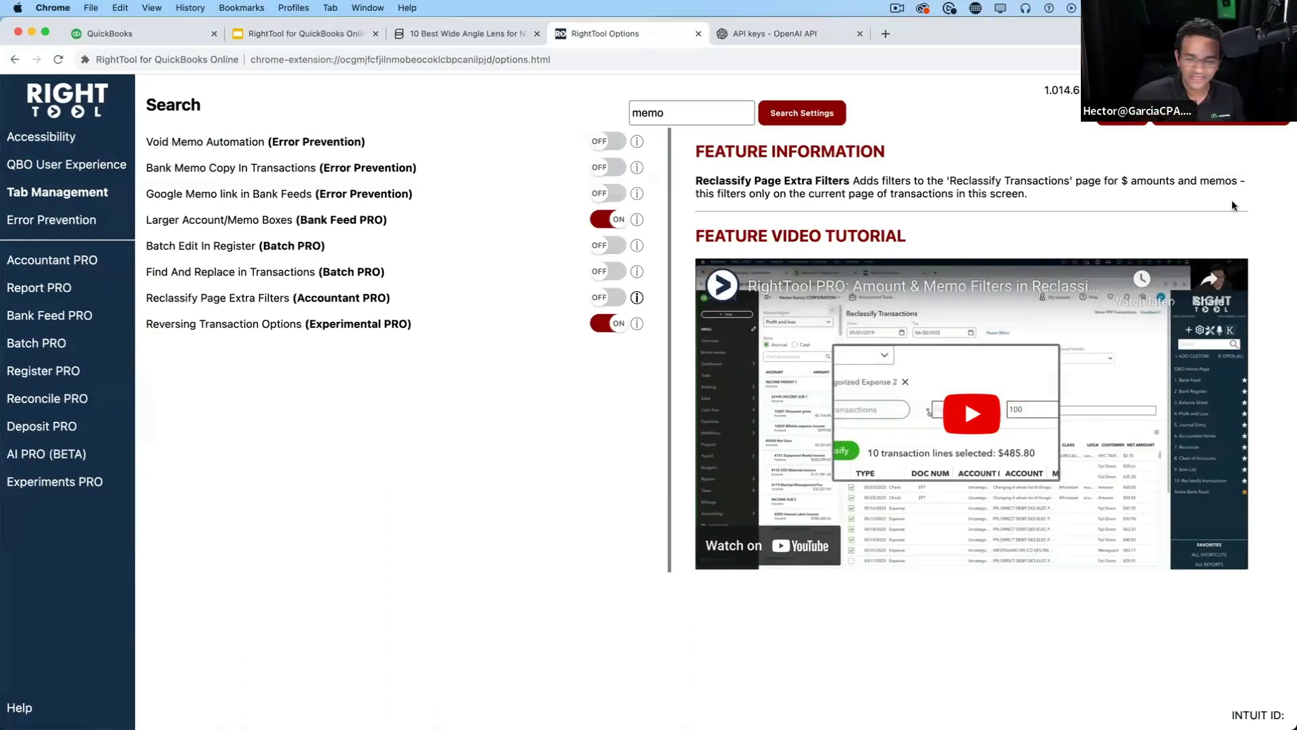
pyautogui.press('alt+super+8')
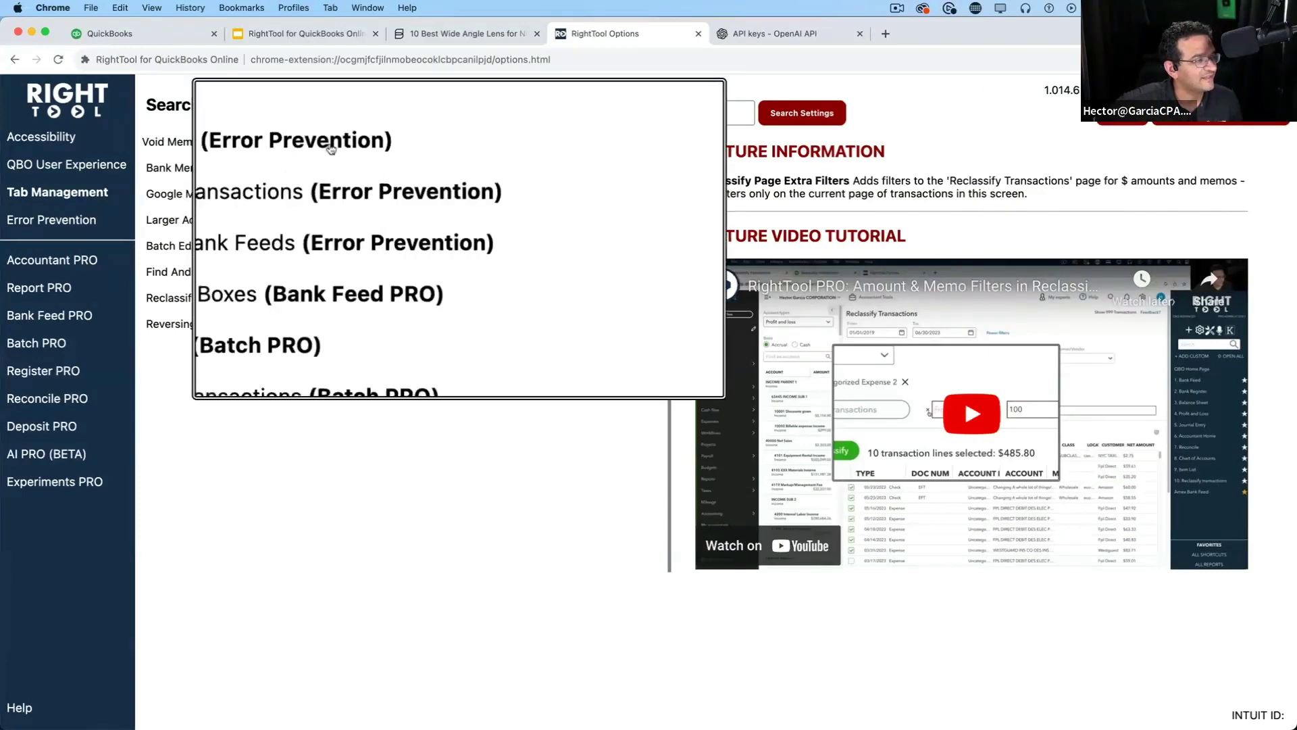
pyautogui.press('alt+super+8')
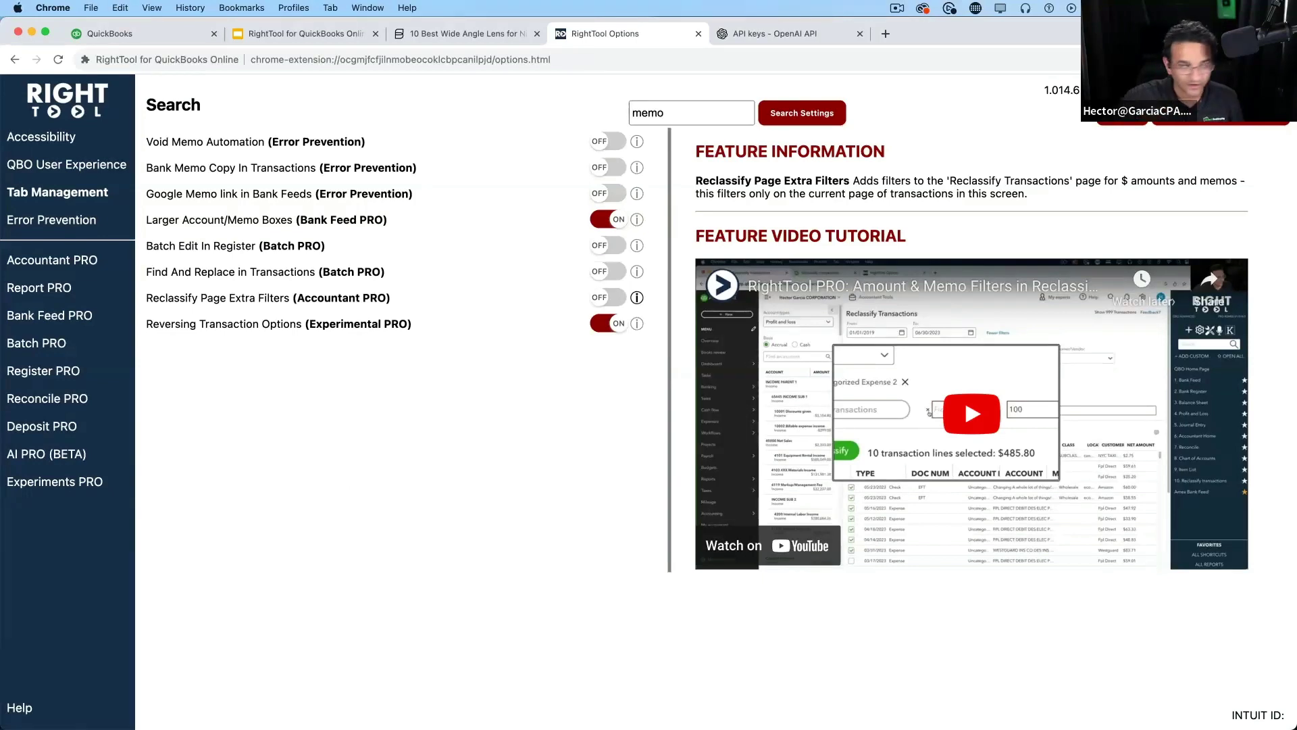
# Google 'bridging the gap unique cpa' and open Tri-Merit's Unique CPA 2023 Conference article
pyautogui.click(757, 34)
pyautogui.click(600, 61)
pyautogui.write('br')
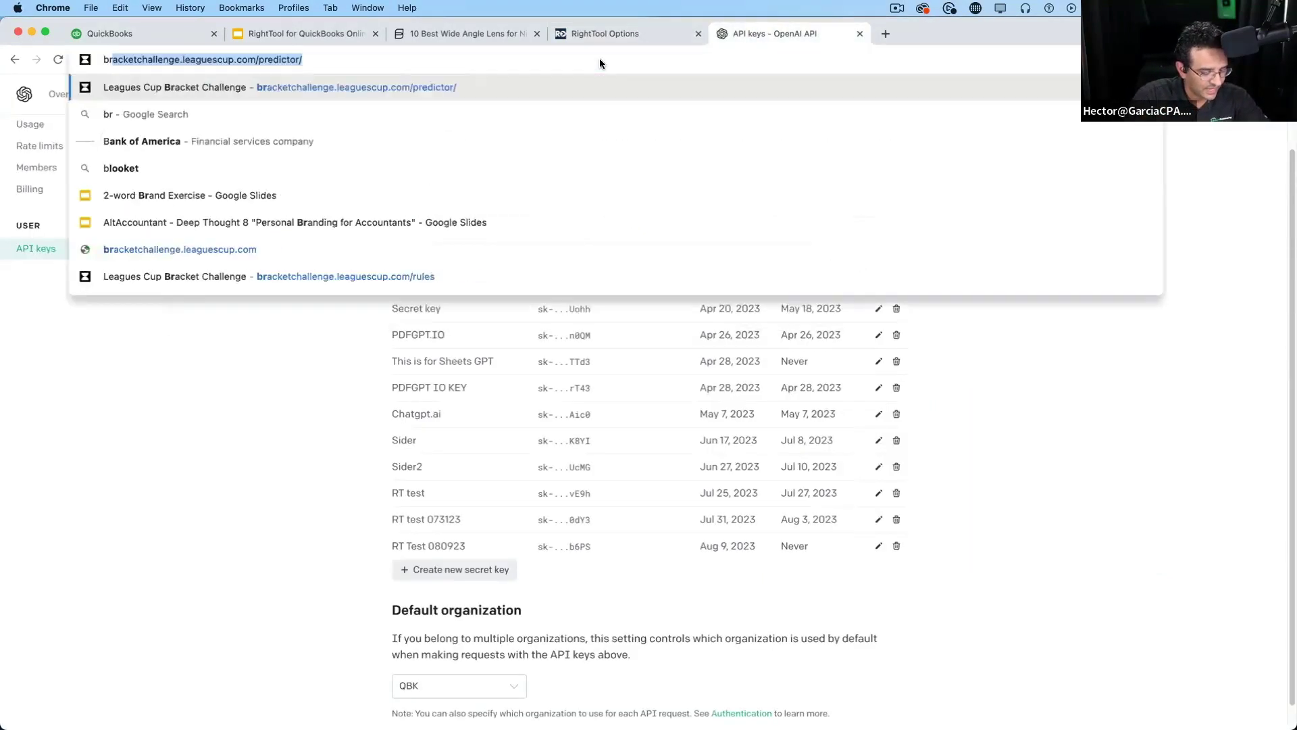
pyautogui.write('iding trhe ga')
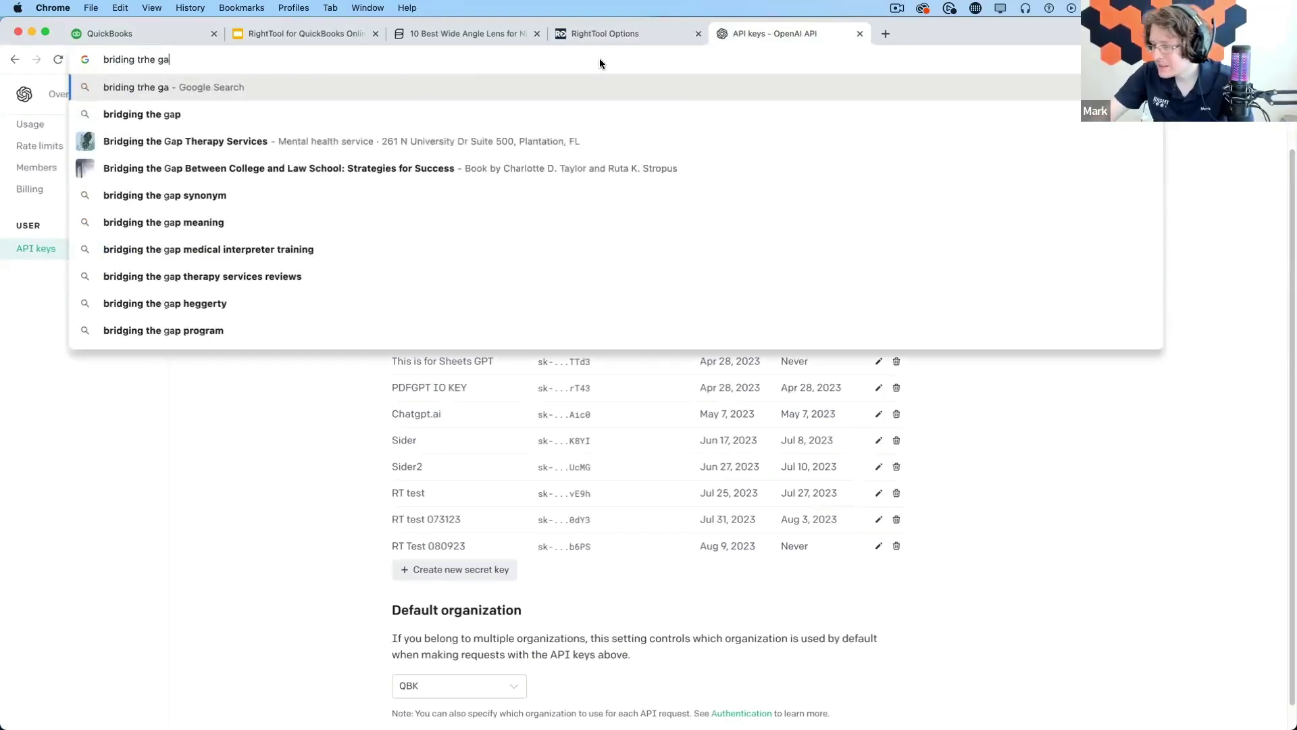
pyautogui.press('Down')
pyautogui.write('uyn')
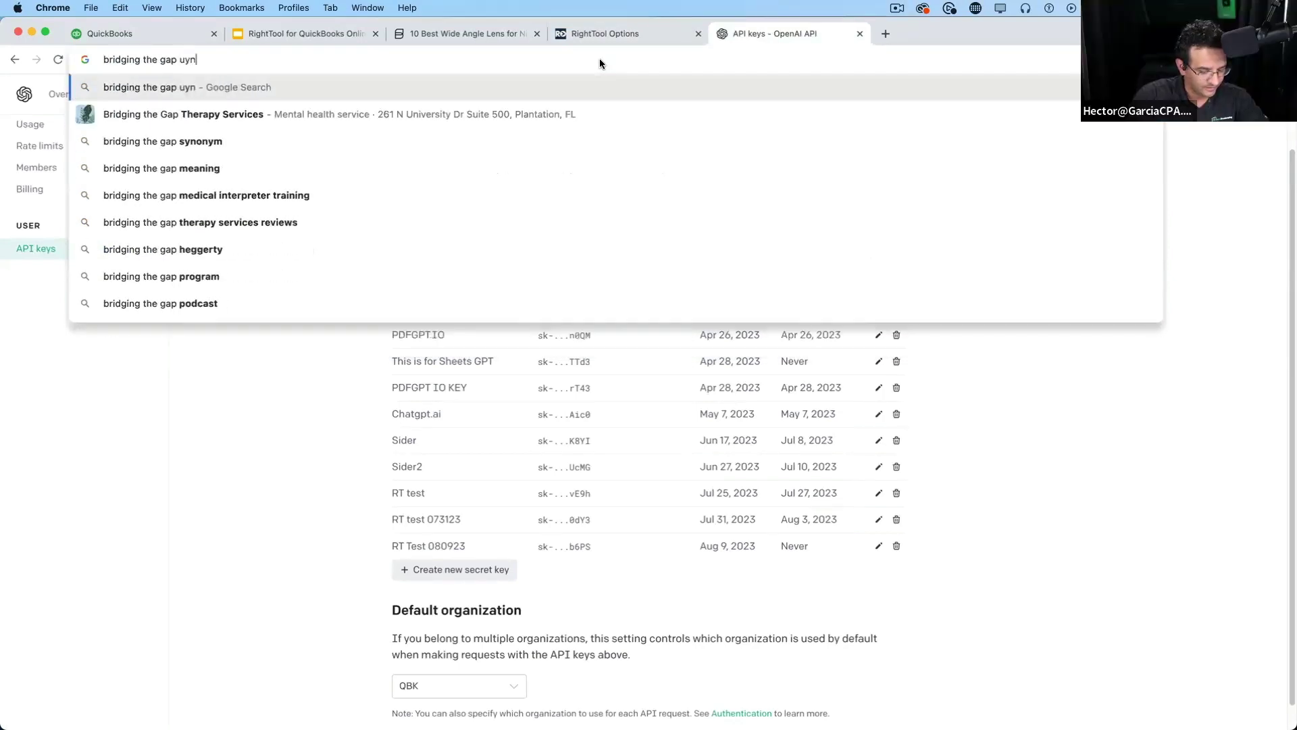
pyautogui.write('ique cpa')
pyautogui.press('Return')
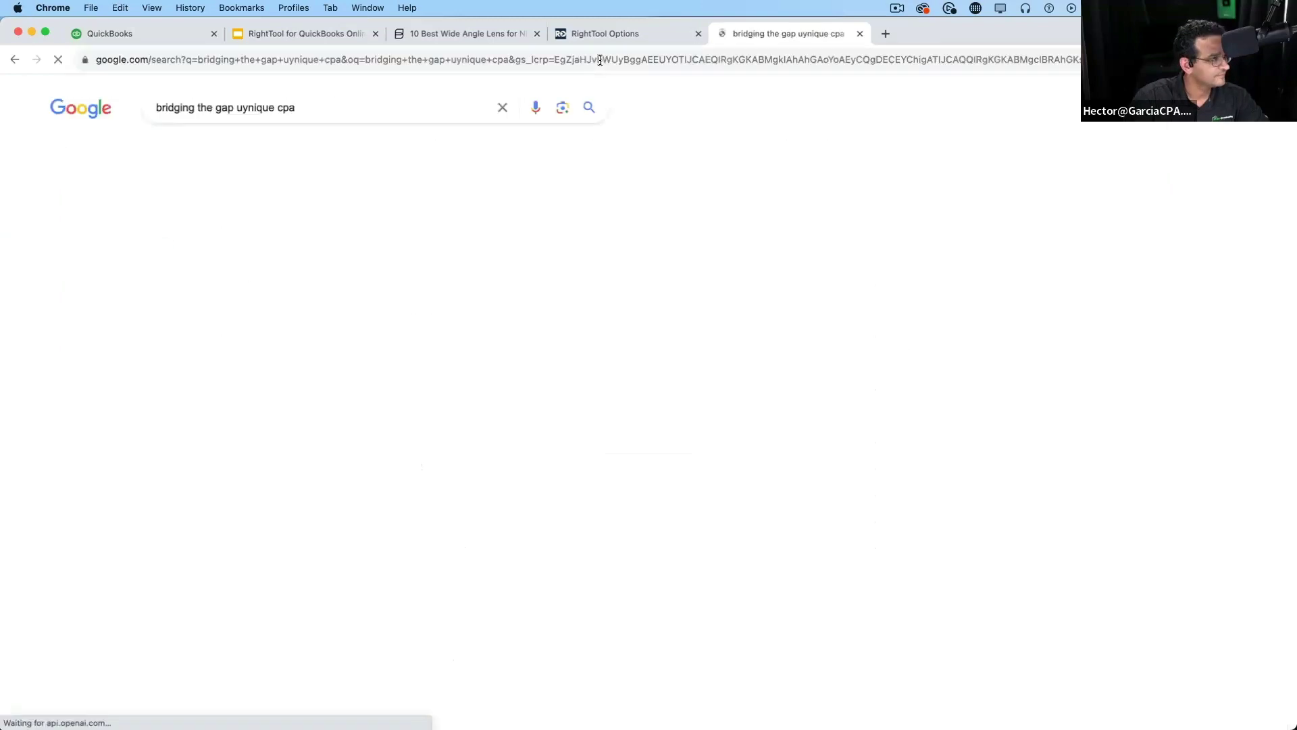
pyautogui.click(364, 296)
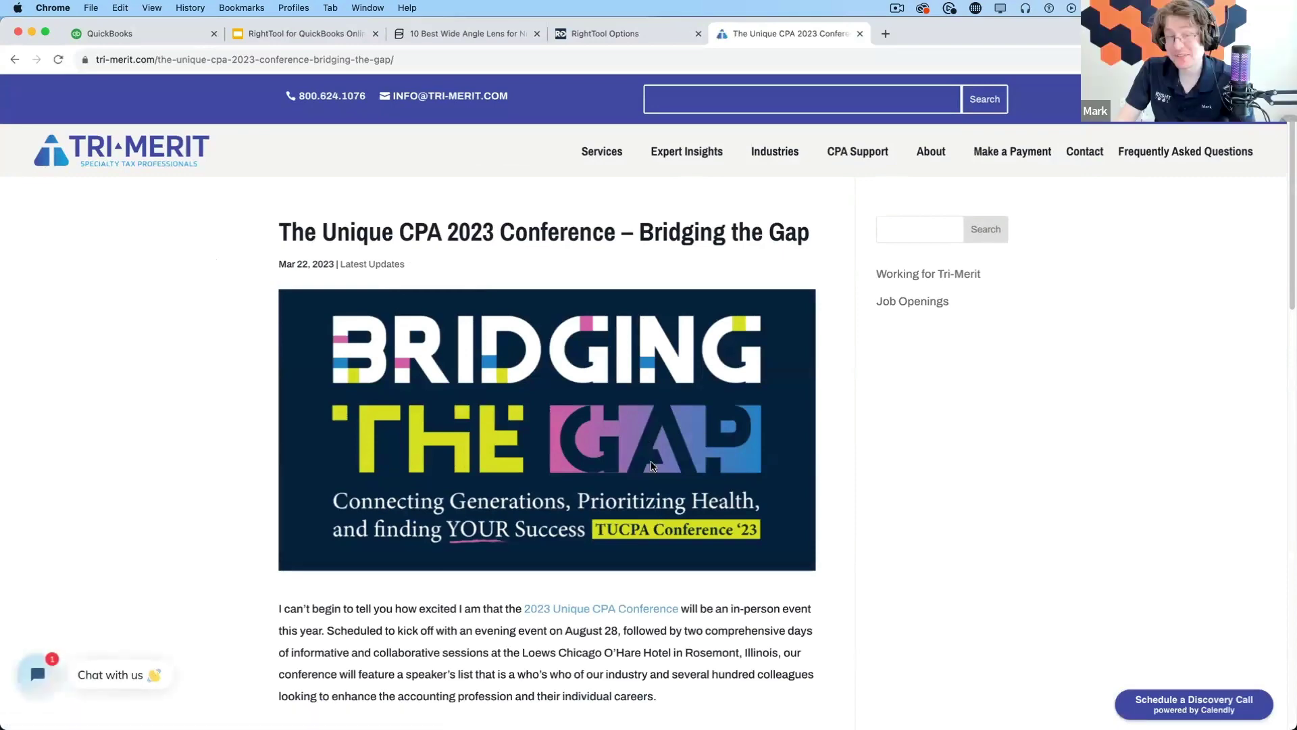
# Open the 2023 Unique CPA Conference page and read through its dates and details
pyautogui.scroll(-2, 610, 430)
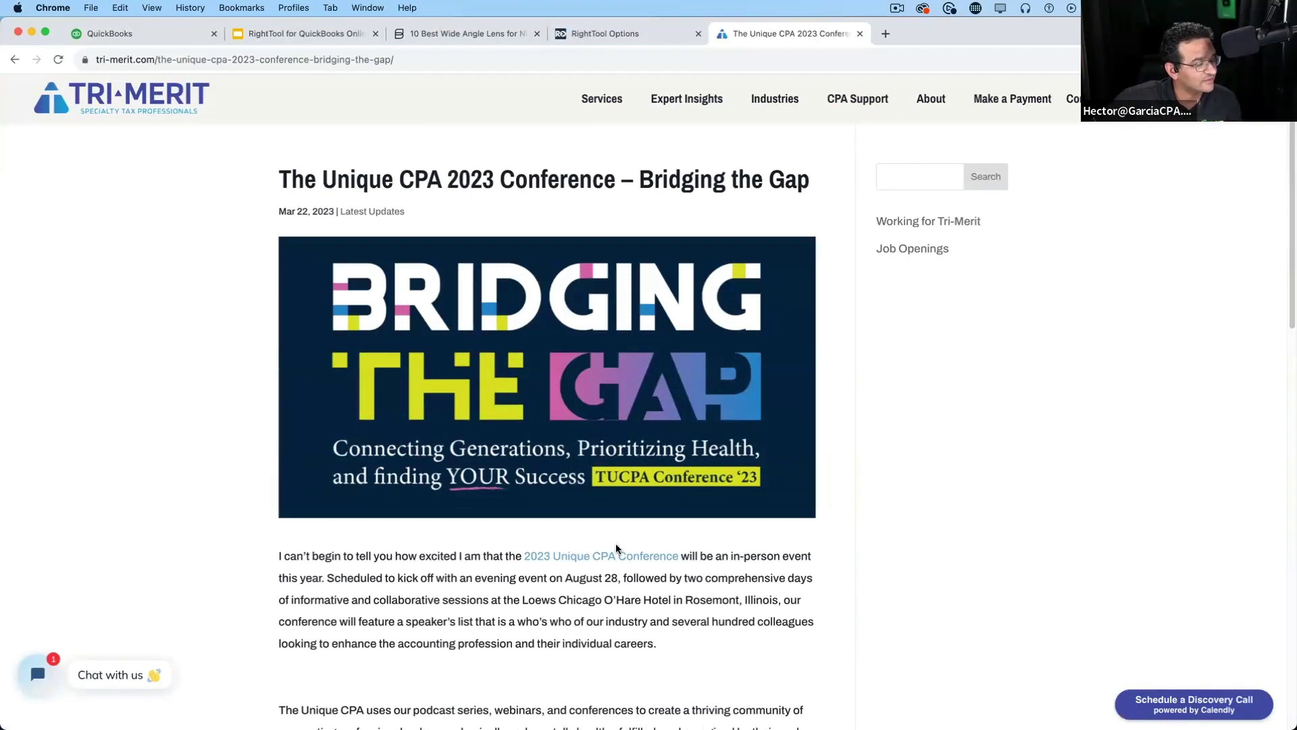
pyautogui.click(640, 559)
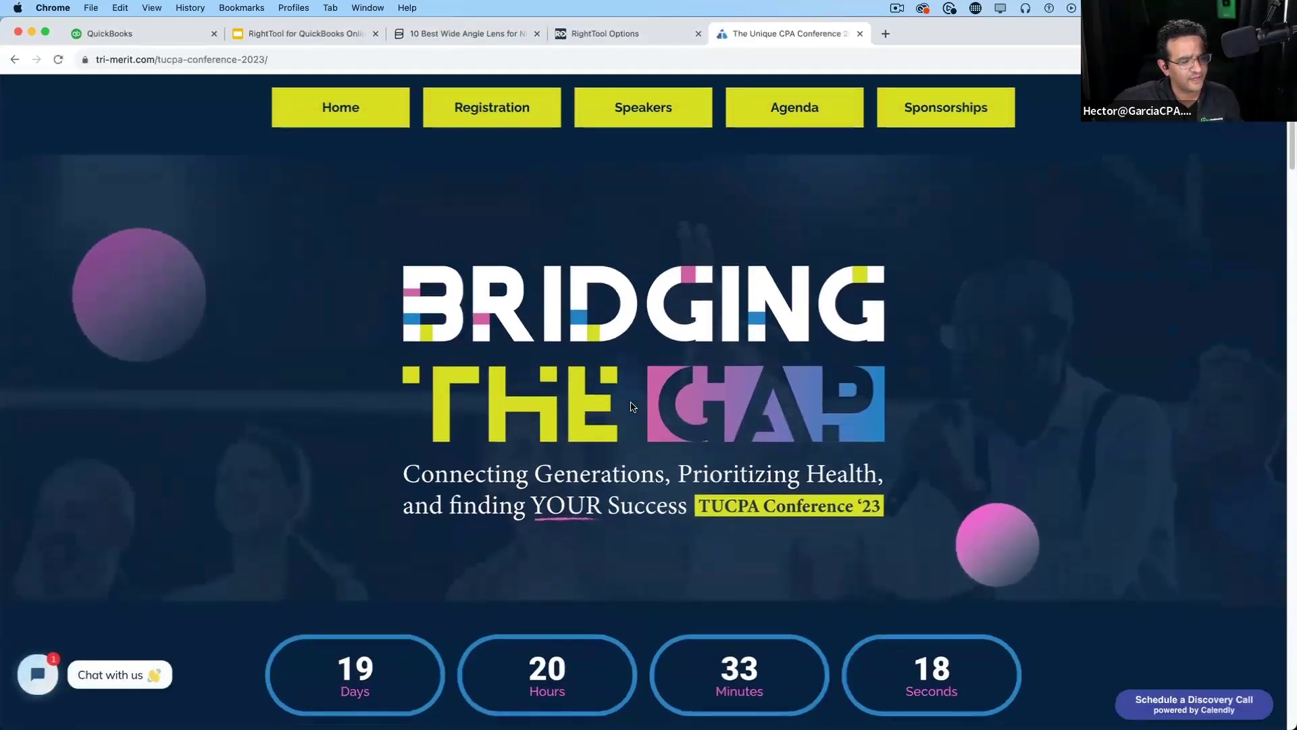
pyautogui.scroll(-10, 633, 406)
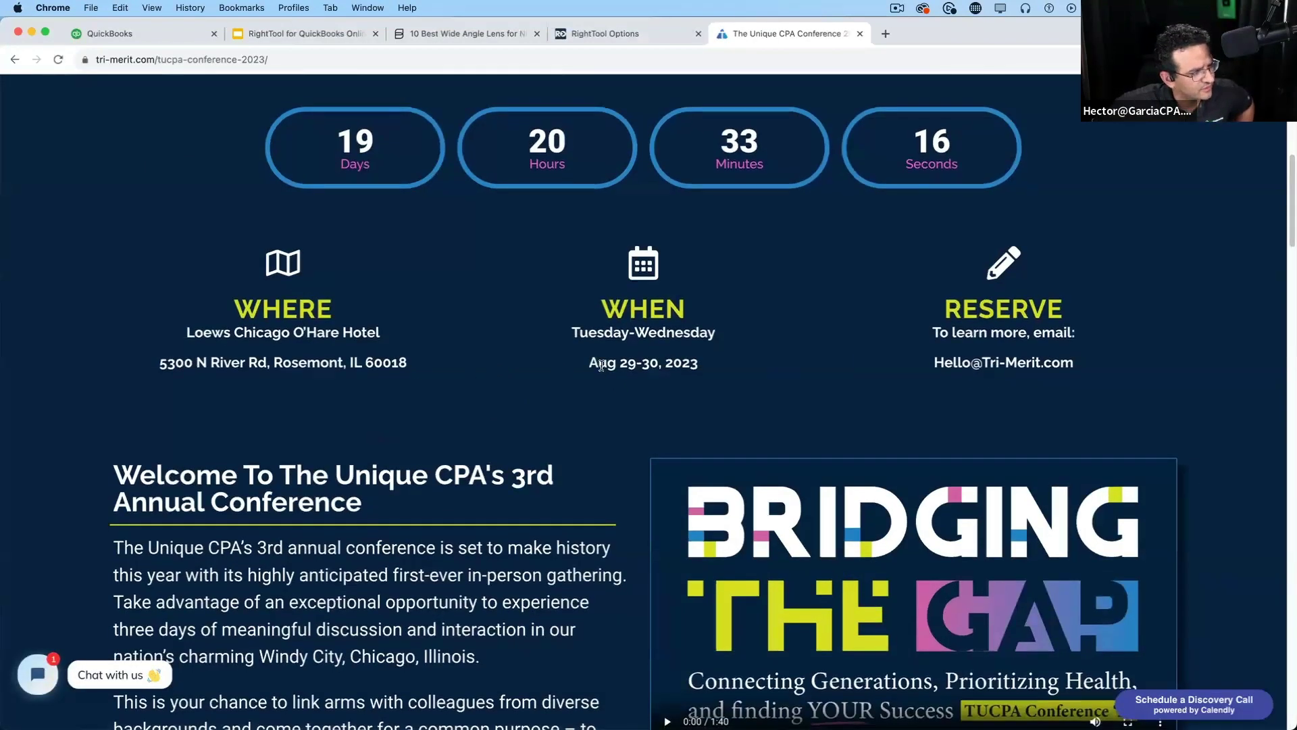
pyautogui.moveTo(600, 366); pyautogui.dragTo(699, 373)
pyautogui.click(552, 411)
pyautogui.scroll(3, 495, 420)
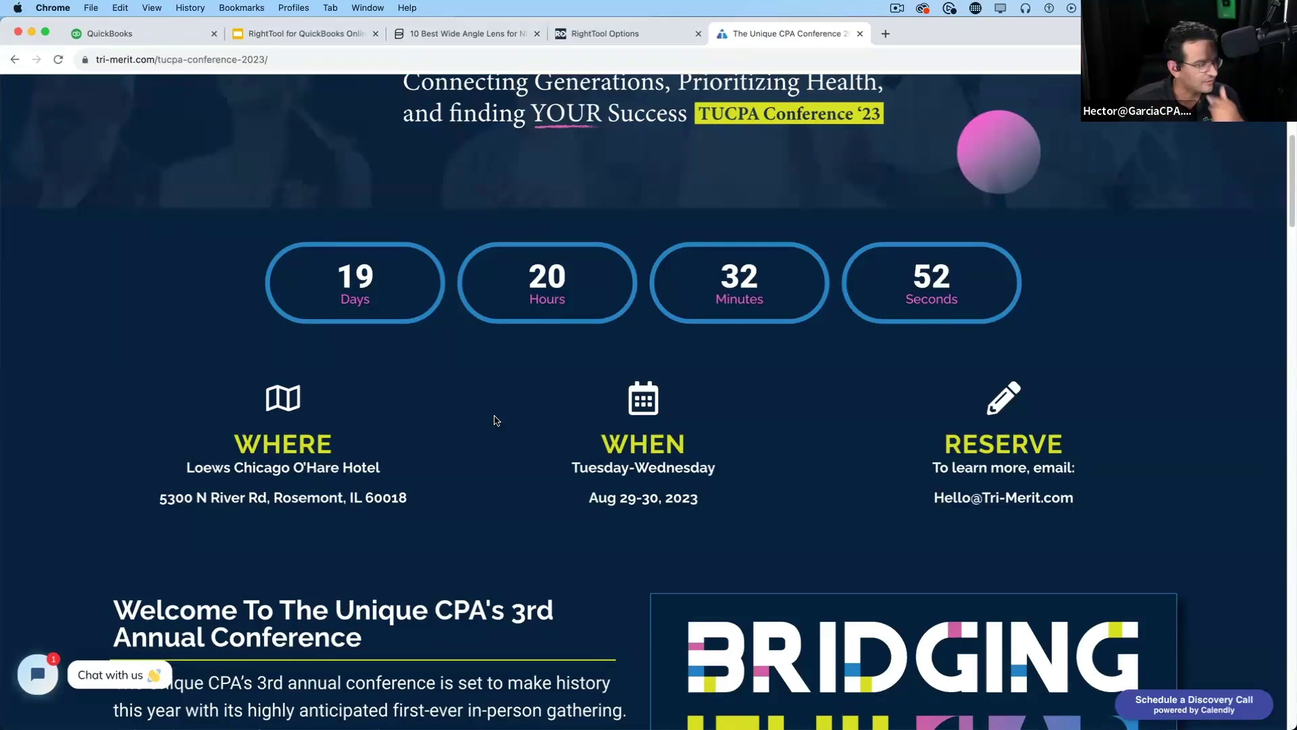
pyautogui.scroll(5, 594, 446)
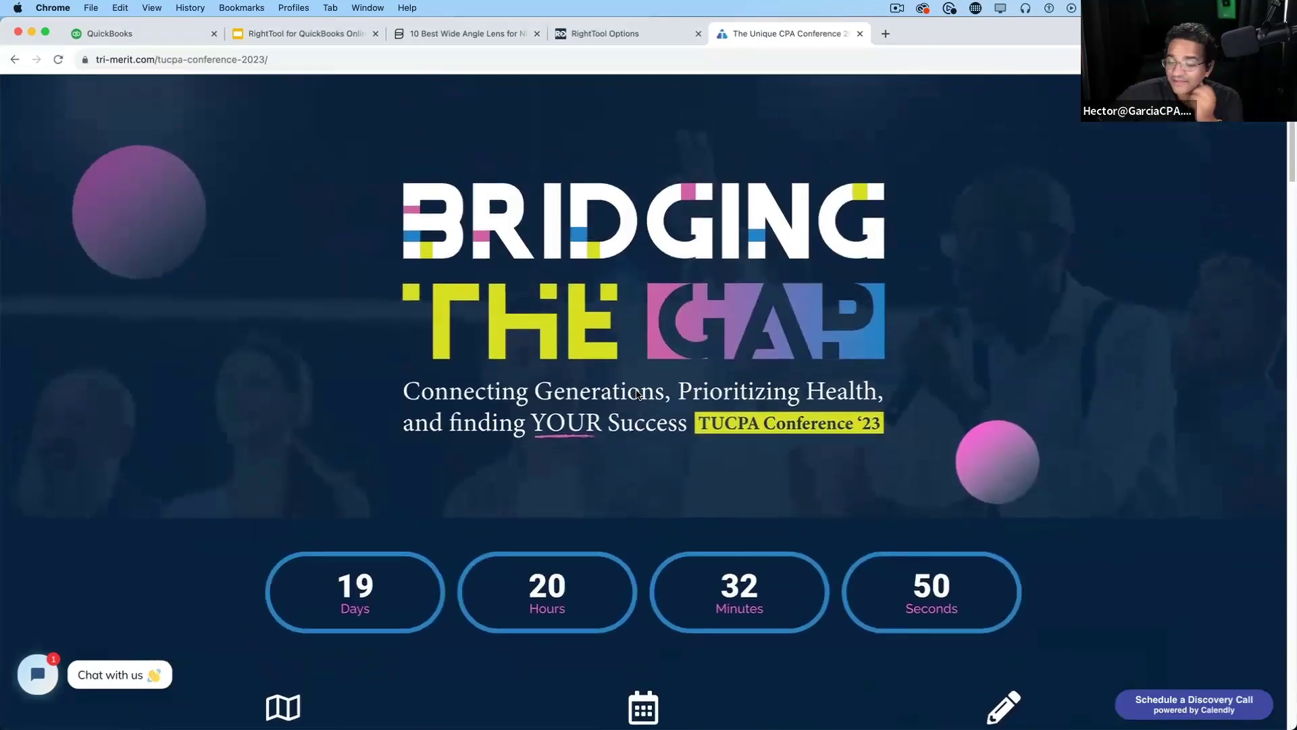
pyautogui.scroll(2, 636, 394)
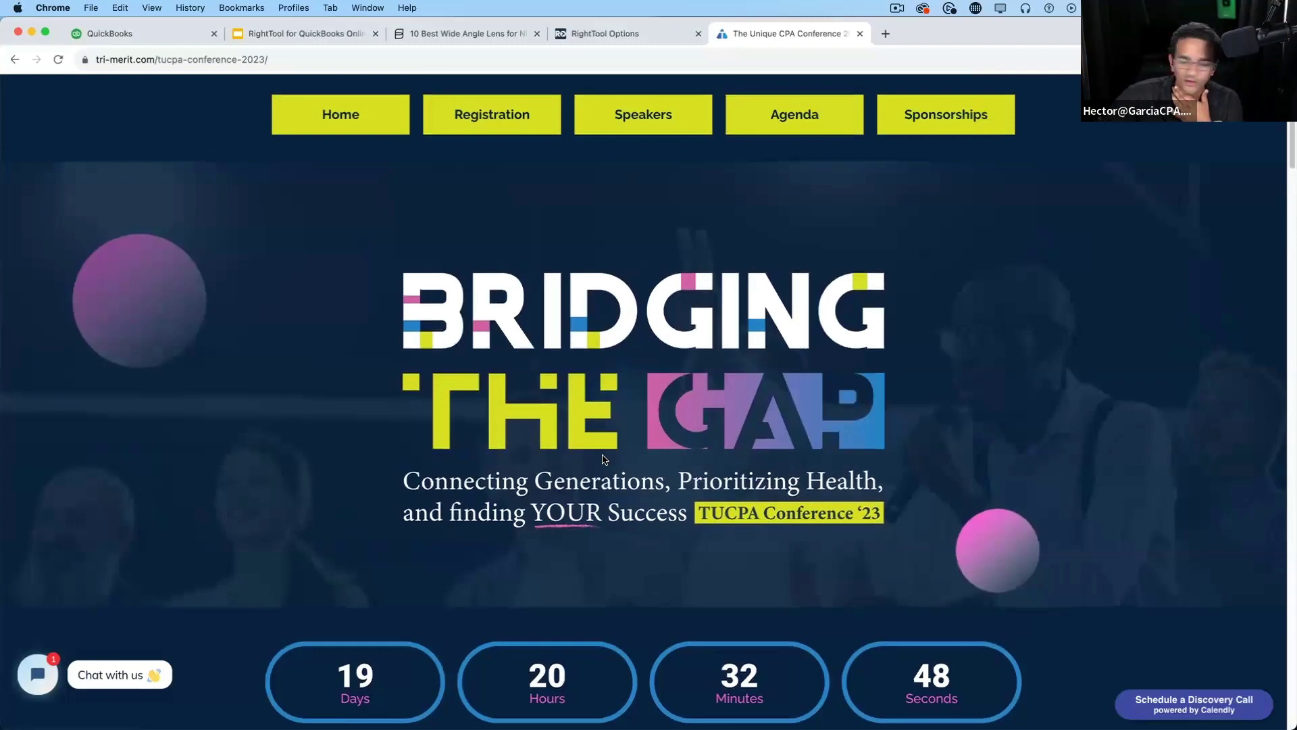
pyautogui.scroll(-1, 544, 393)
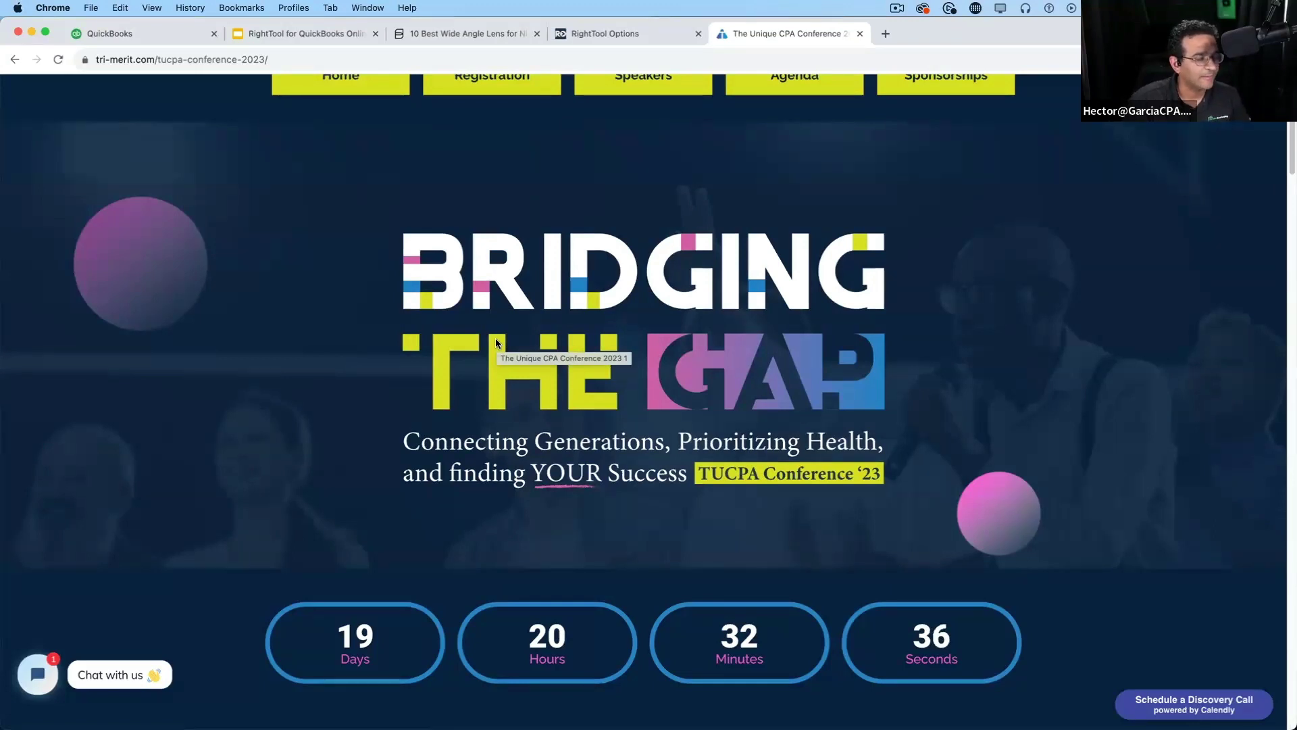
# Load the Miami Tax Convention homepage for its 19–21 September 2023 event
pyautogui.click(295, 62)
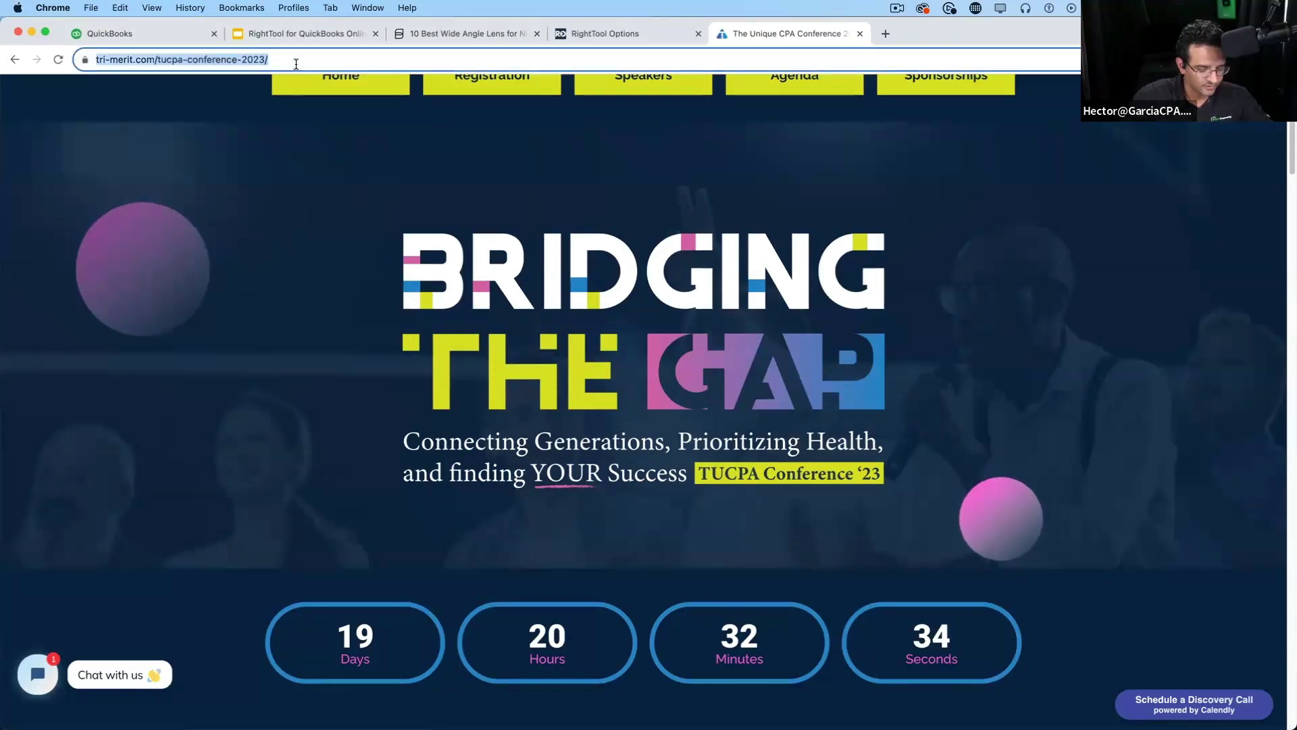
pyautogui.write('miamitaxcon.com')
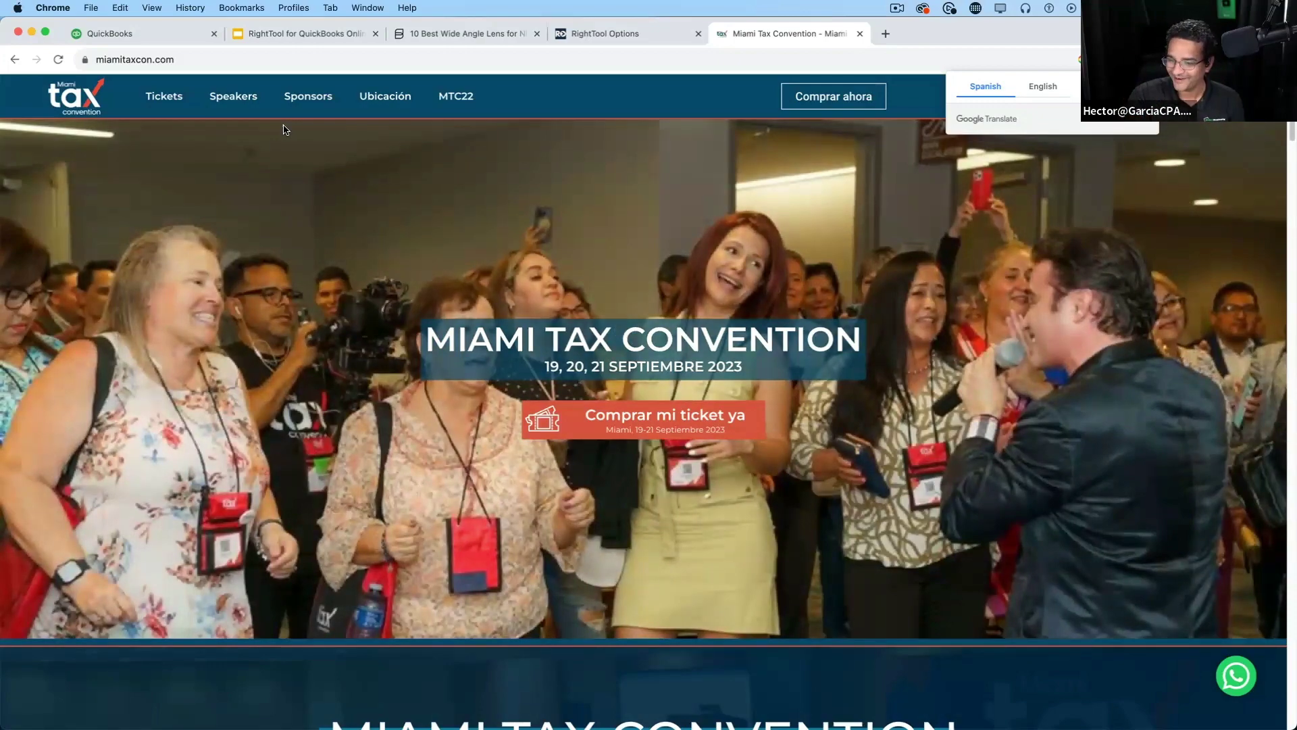
pyautogui.click(249, 61)
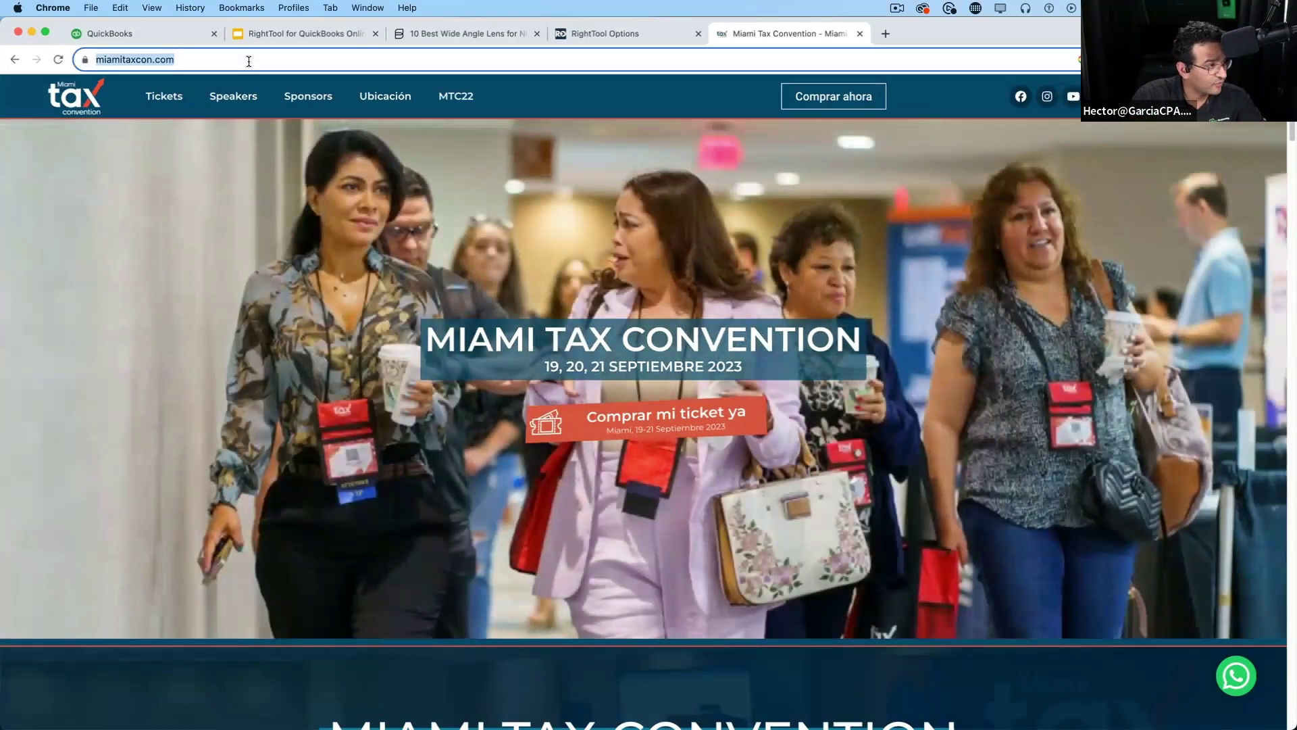
# Load altaccountant.com/creative/ and scroll through its speakers and tickets-left update
pyautogui.write('alt')
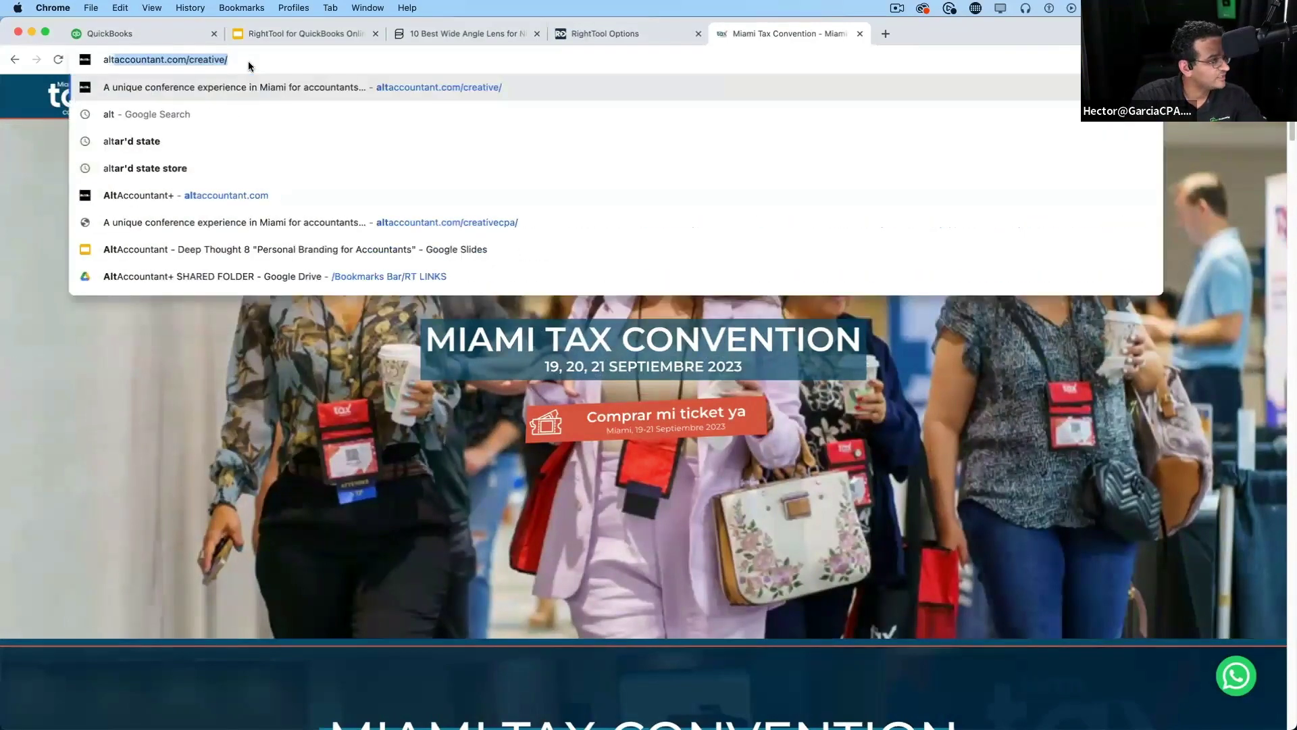
pyautogui.press('Return')
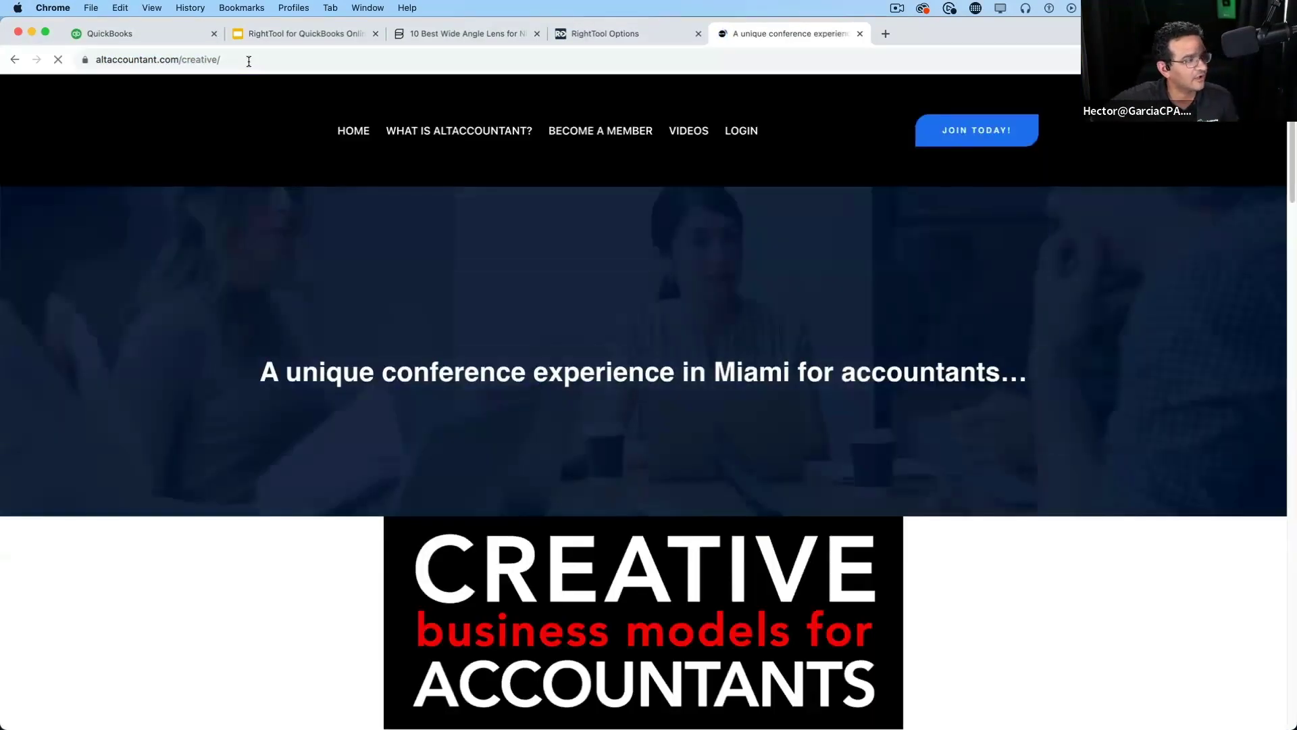
pyautogui.scroll(-5, 535, 415)
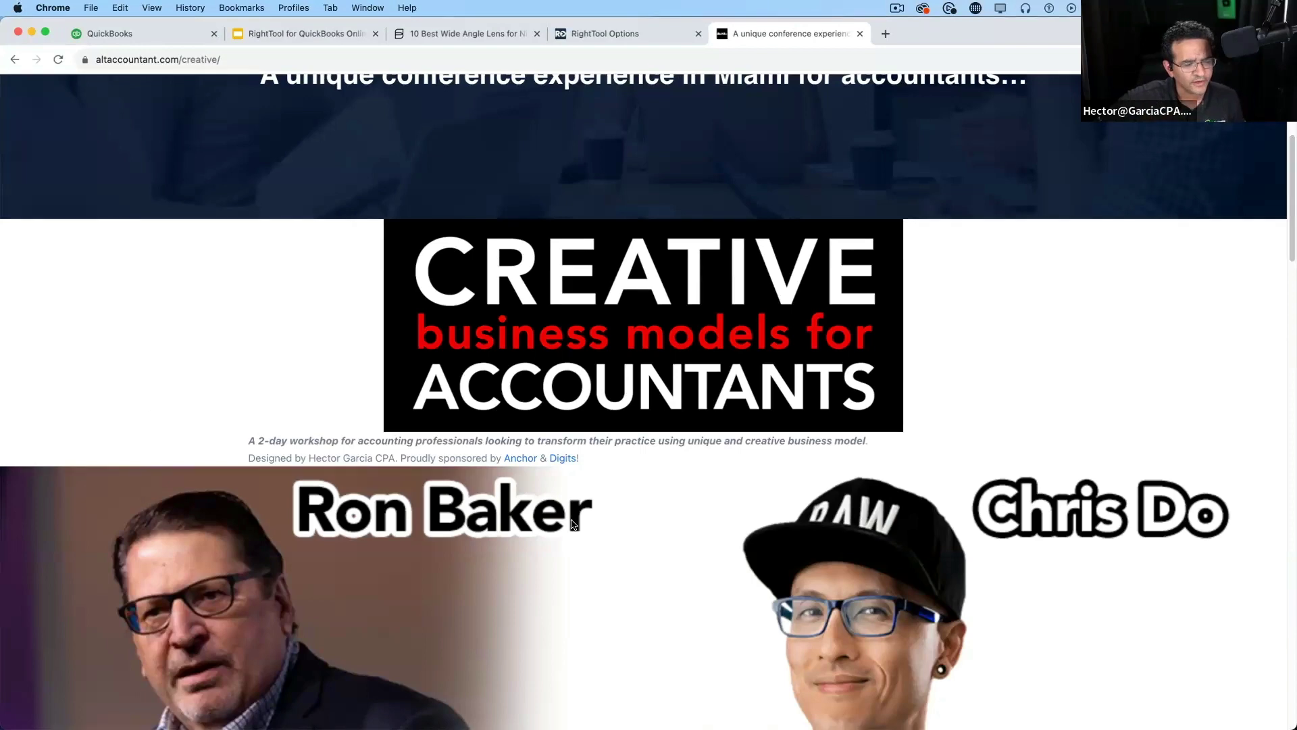
pyautogui.scroll(-8, 573, 525)
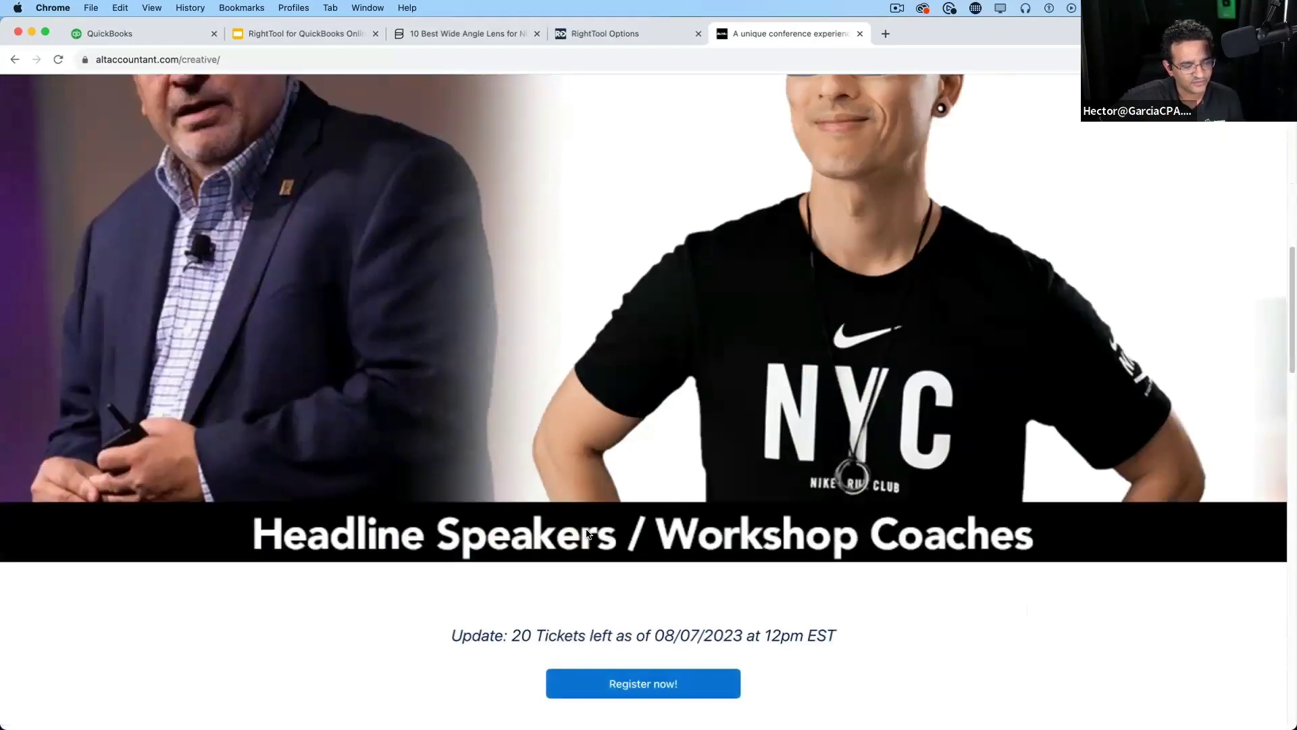
pyautogui.scroll(-1, 525, 623)
pyautogui.moveTo(464, 620); pyautogui.dragTo(581, 619)
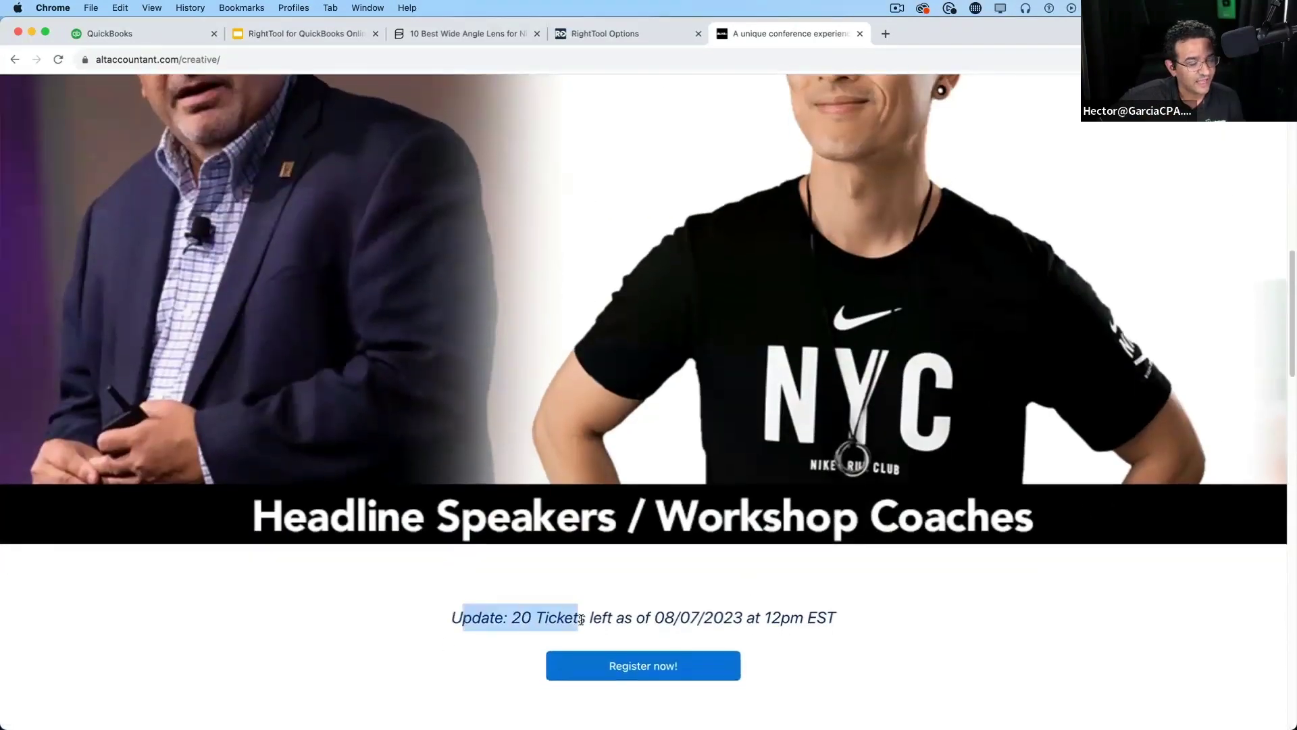
pyautogui.click(769, 619)
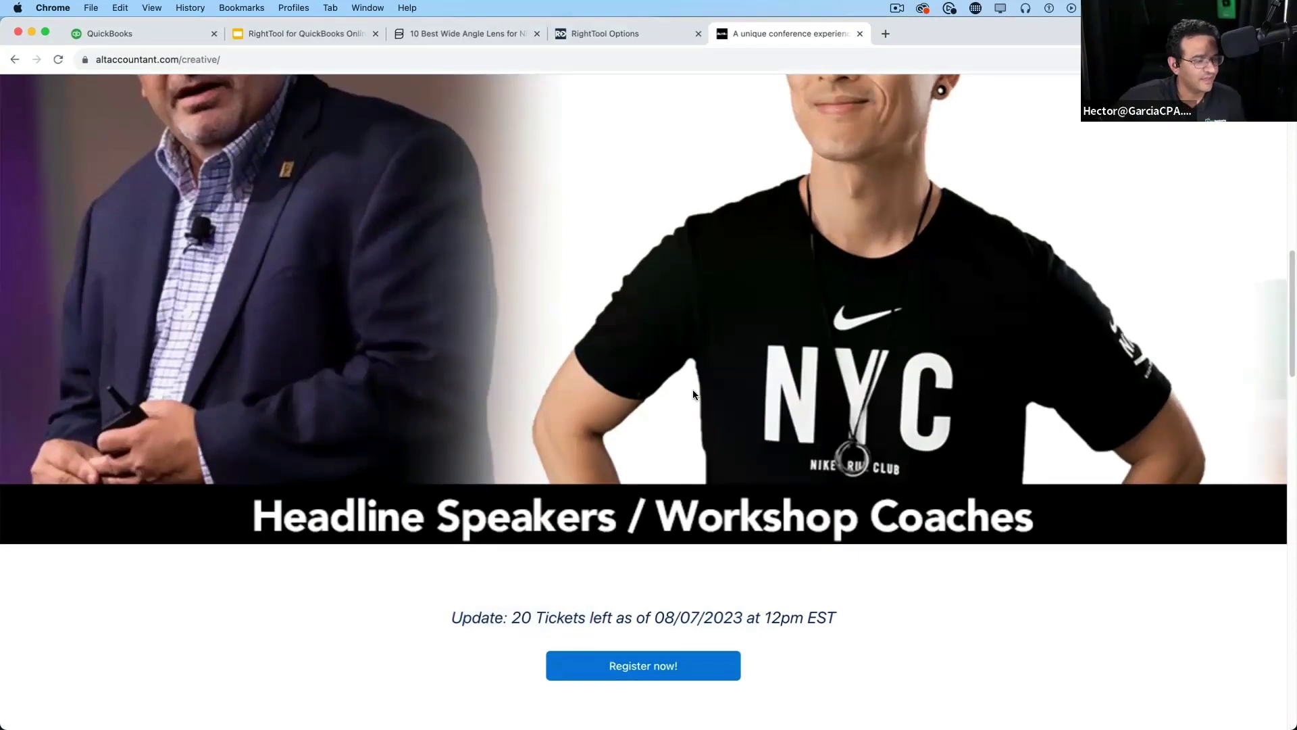
pyautogui.scroll(10, 693, 394)
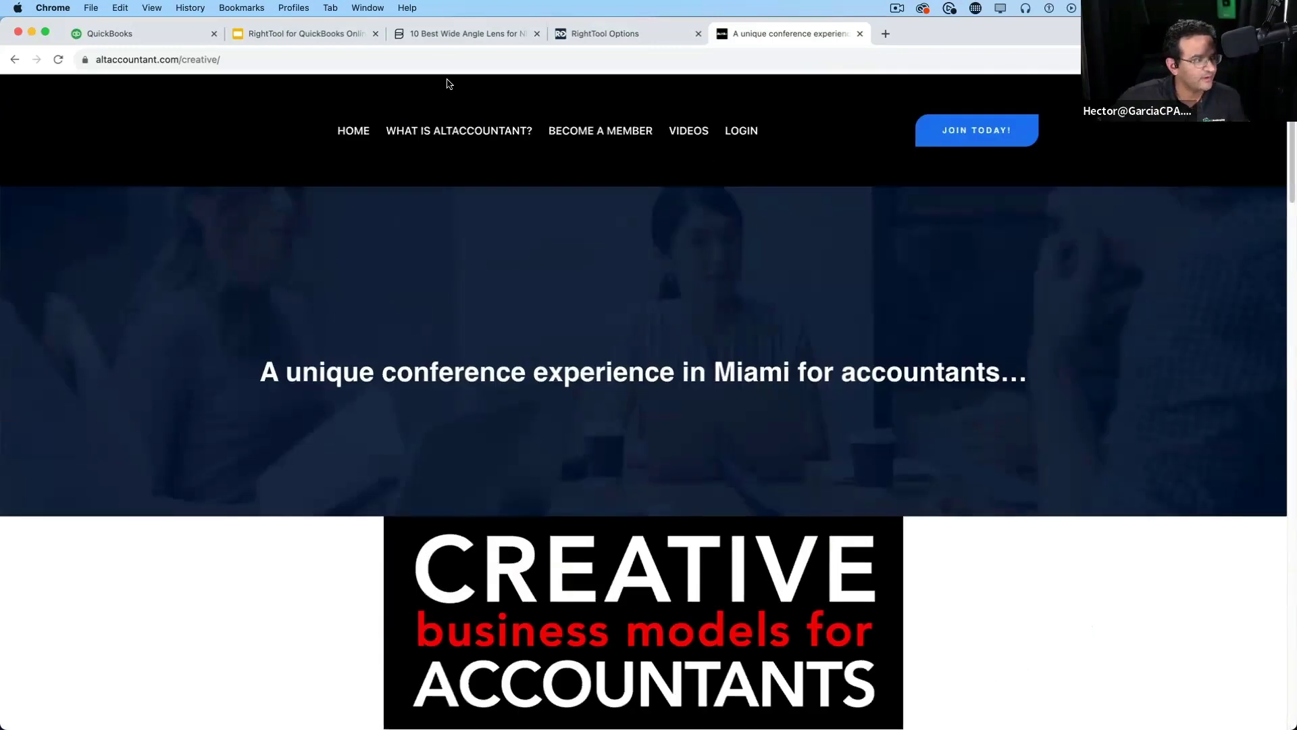
pyautogui.click(443, 64)
# Open the QuickBooks Connect November 2023 Las Vegas site, then return to RightTool Options
pyautogui.write('quickbooksconnect.com')
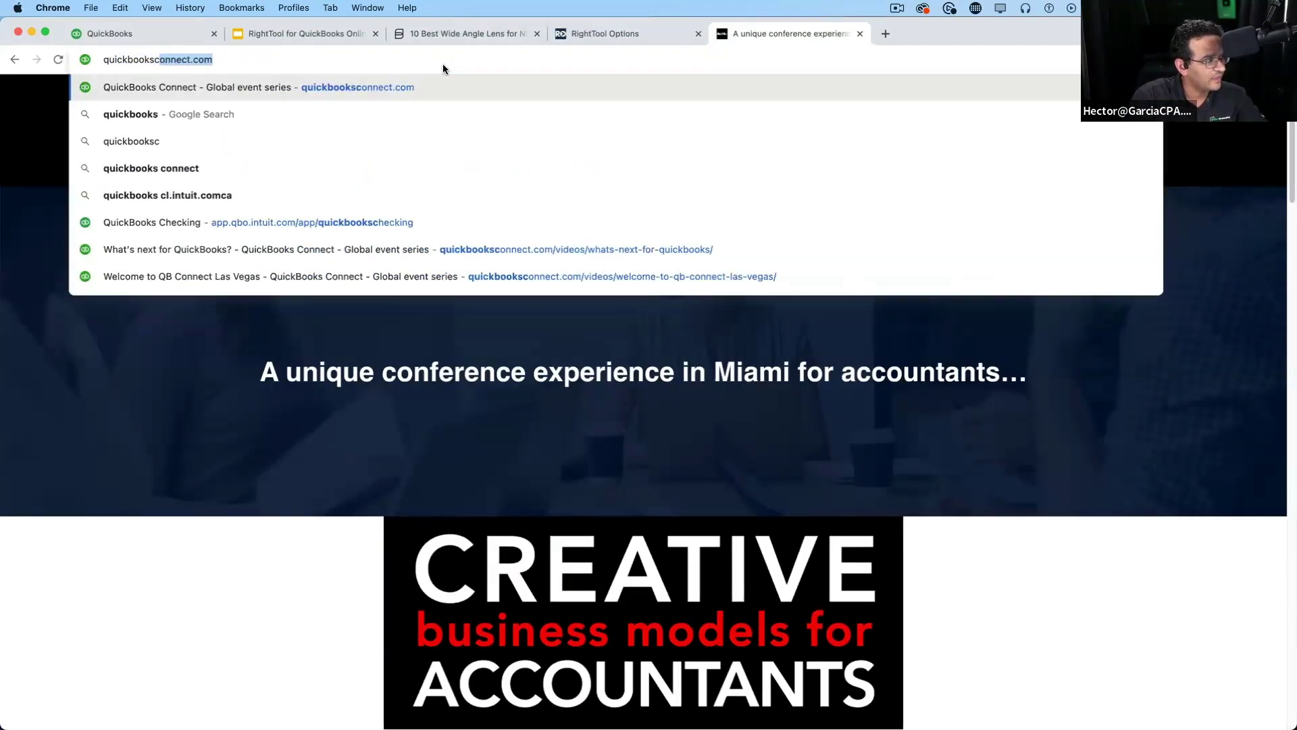
pyautogui.press('Return')
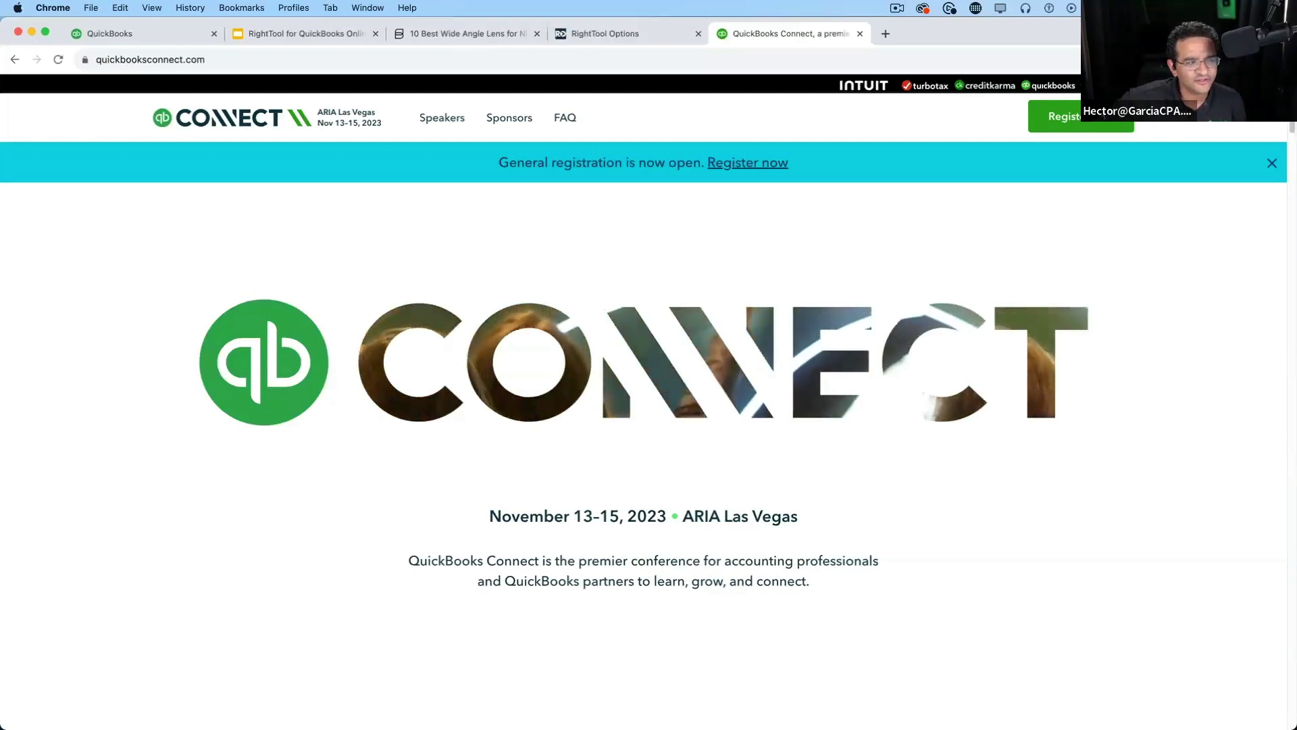
pyautogui.click(628, 33)
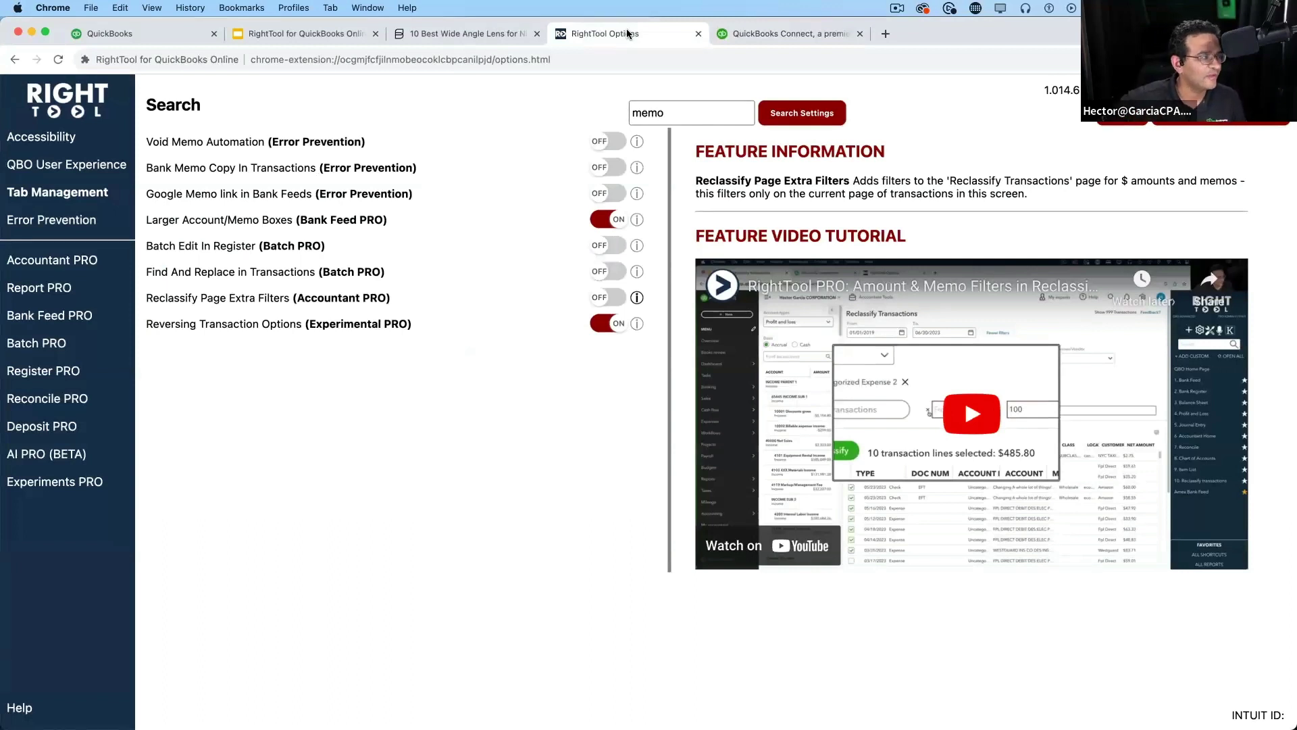
# Delete 'memo' from the RightTool settings search box
pyautogui.click(667, 113)
pyautogui.moveTo(667, 113); pyautogui.dragTo(627, 111)
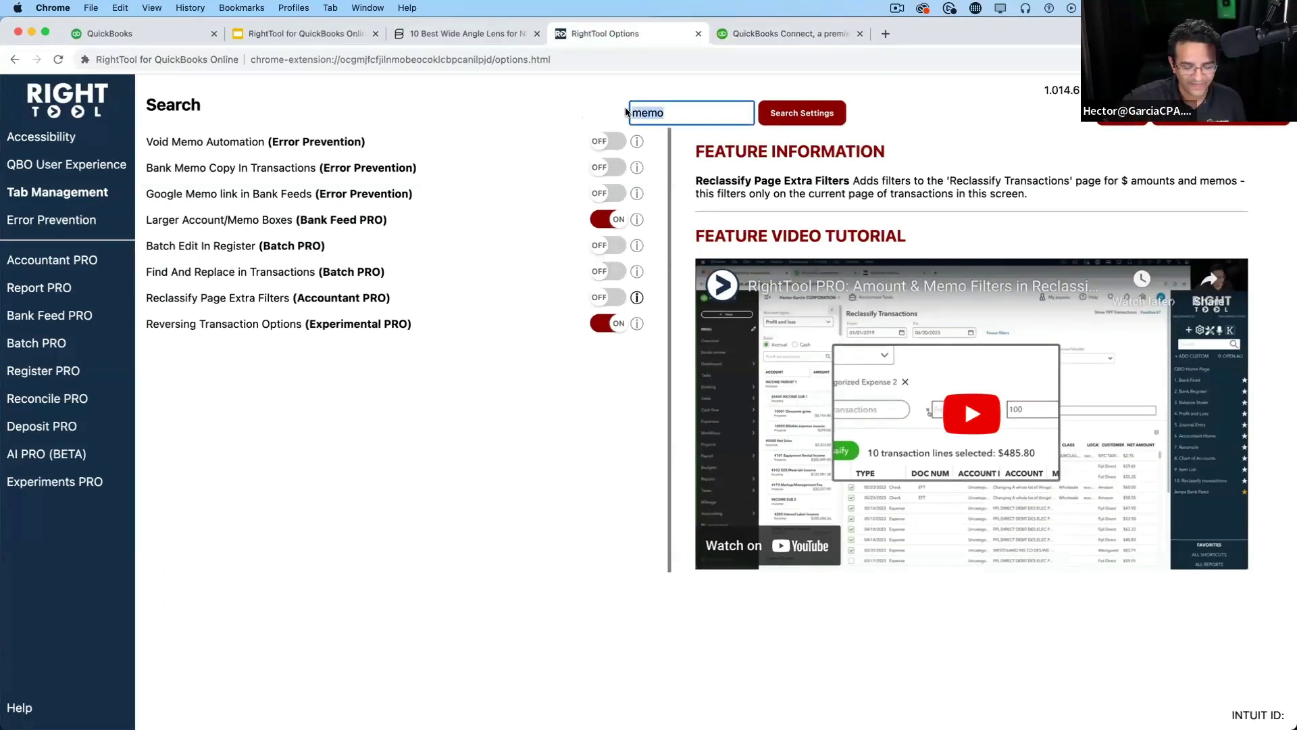
pyautogui.press('BackSpace')
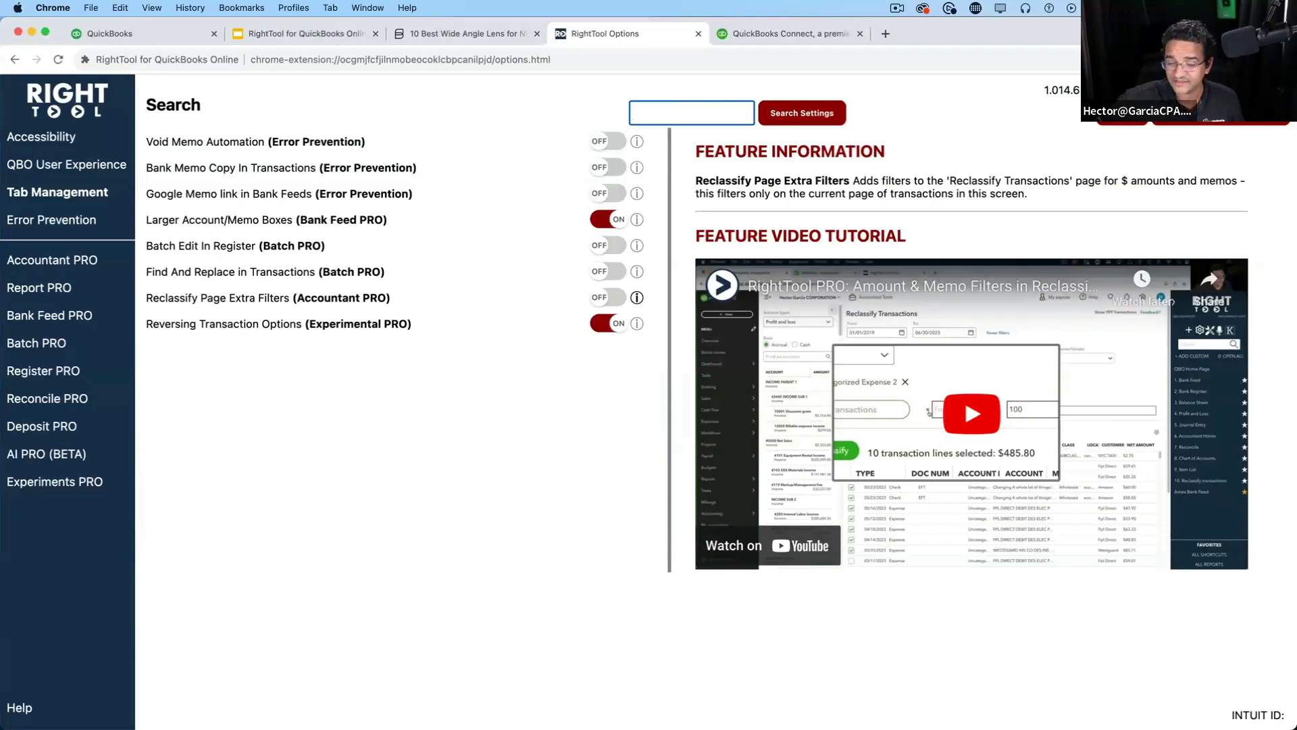